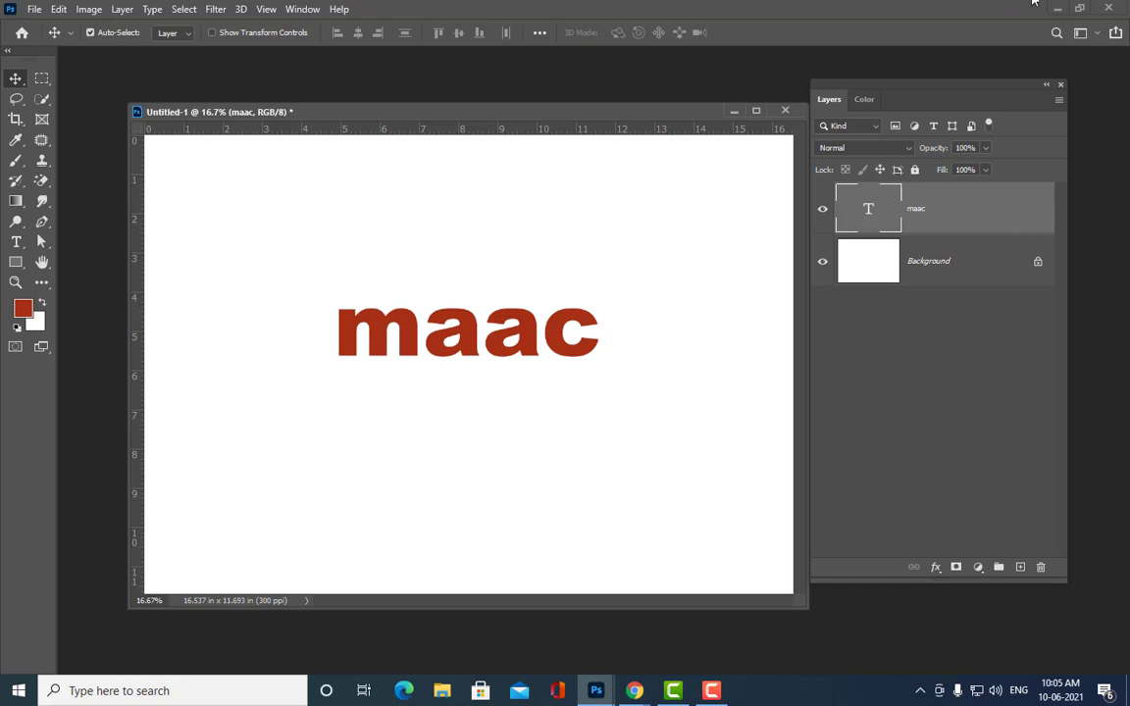
Step: Rearrange the workspace by moving the Layers panel and the document window slightly apart
drag(874, 89, 900, 112)
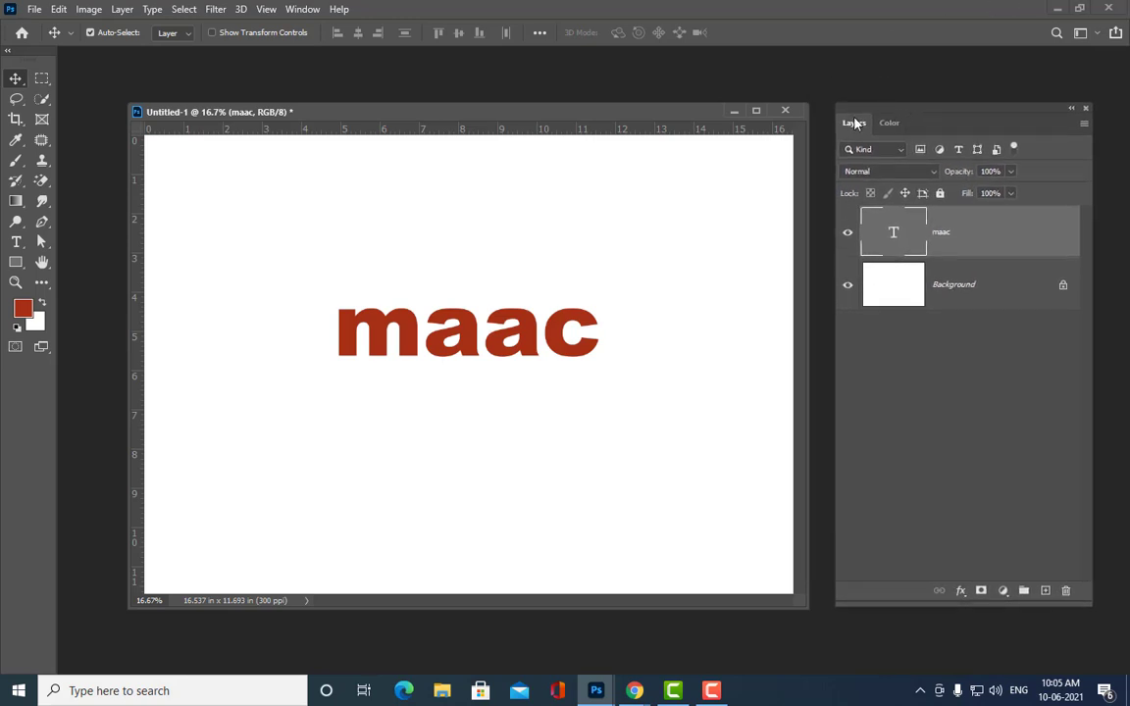
drag(609, 118, 615, 103)
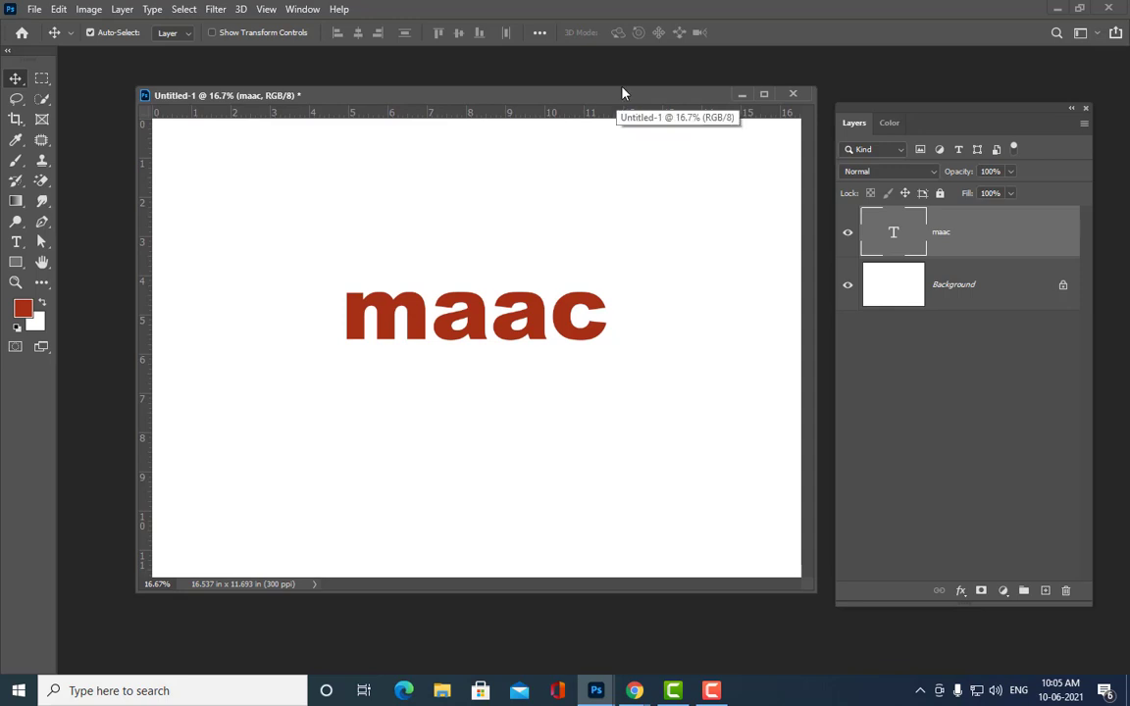
double_click(1022, 236)
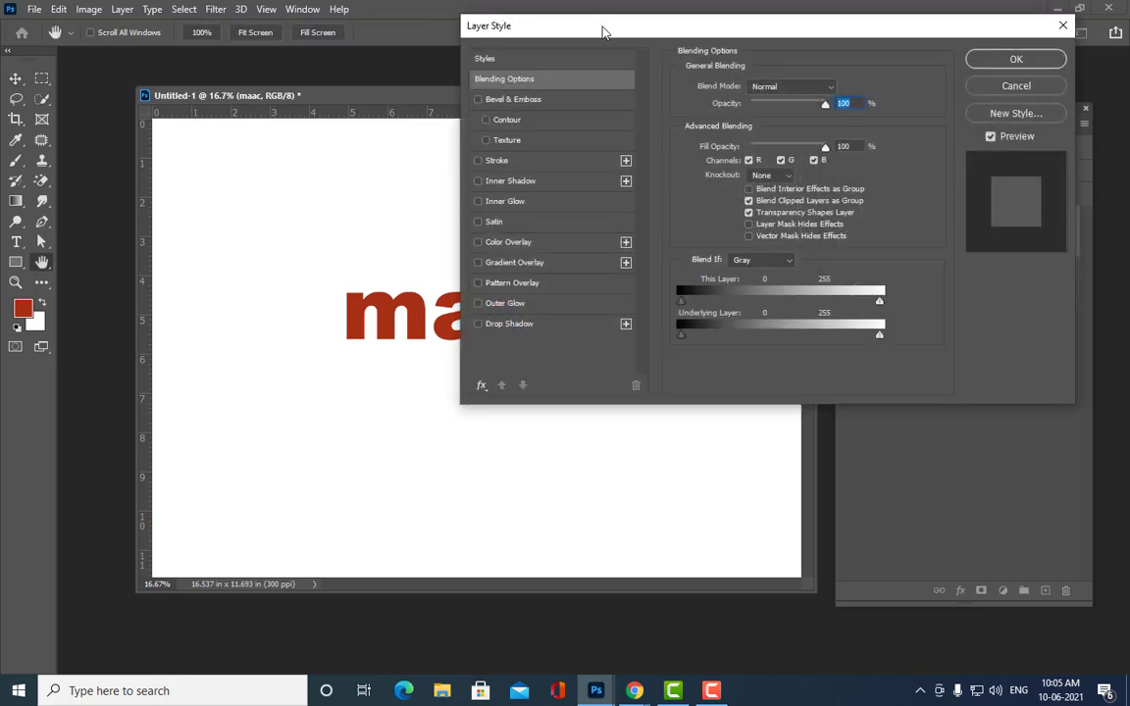
drag(600, 31, 655, 38)
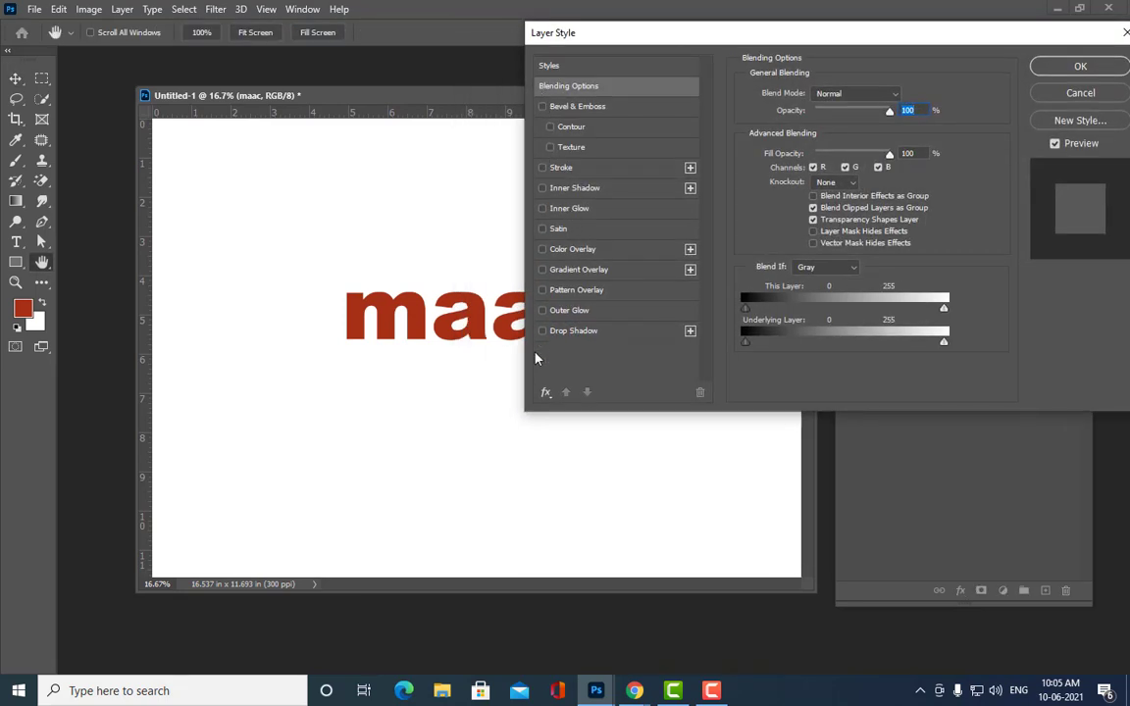
drag(586, 47, 390, 118)
click(947, 102)
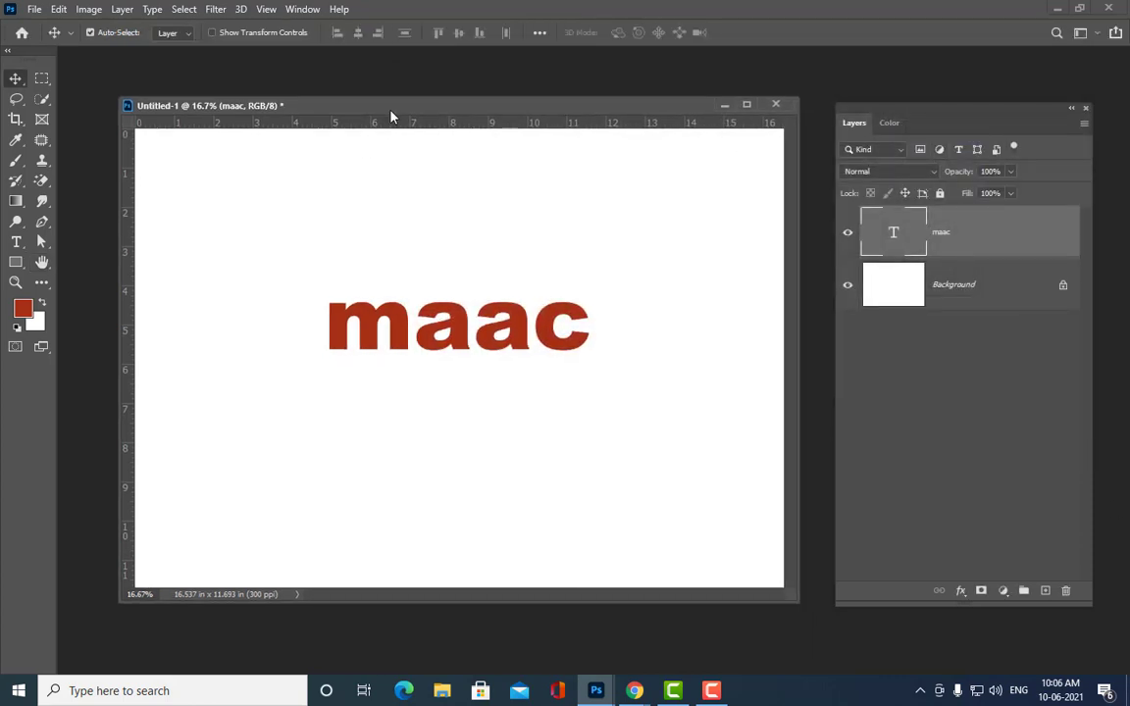
Step: Reposition the document window and move the maac text slightly on the canvas
mouse_move(454, 318)
mouse_down()
mouse_move(421, 256)
mouse_move(477, 304)
mouse_move(441, 297)
mouse_move(459, 299)
mouse_up()
drag(582, 103, 617, 85)
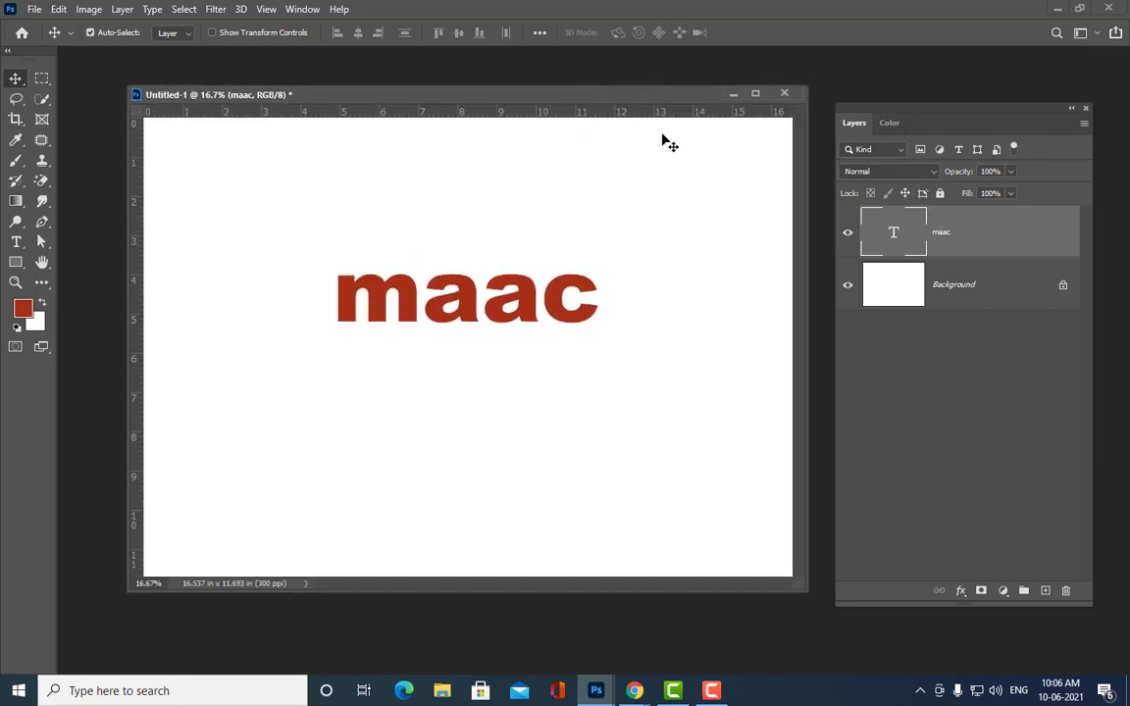
double_click(894, 233)
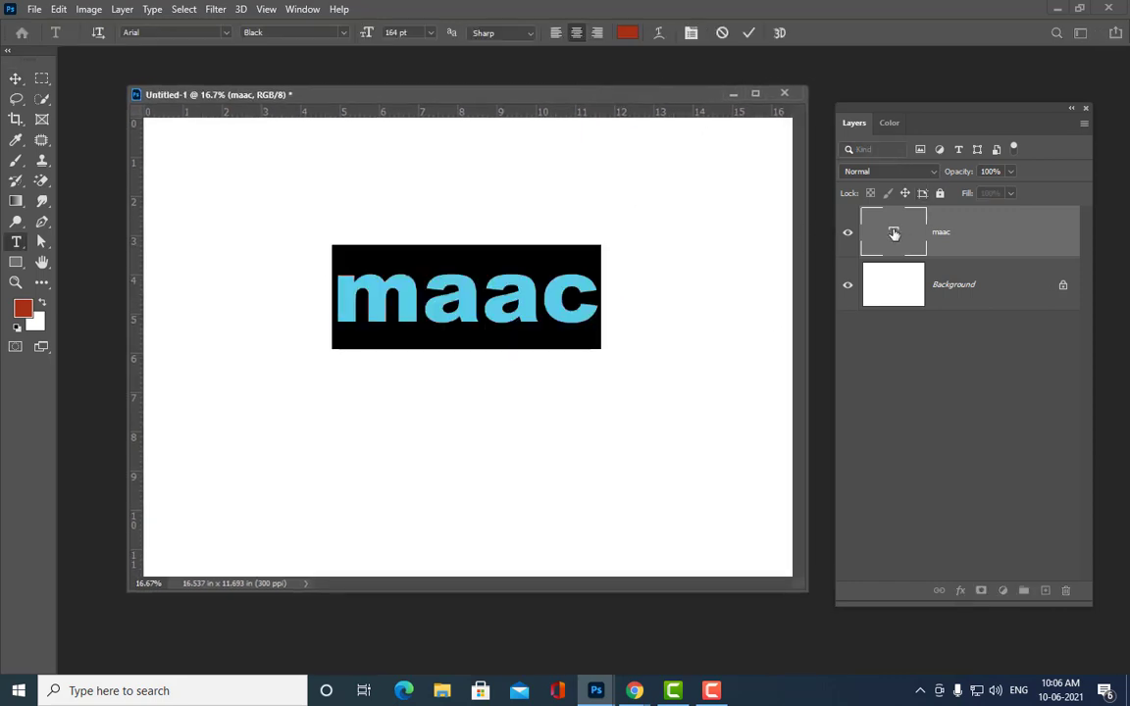
click(16, 78)
mouse_move(509, 307)
mouse_down()
mouse_move(486, 314)
mouse_move(497, 312)
mouse_up()
Step: Scale the maac text up proportionally to about 141% with Free Transform and apply it
key(ctrl+t)
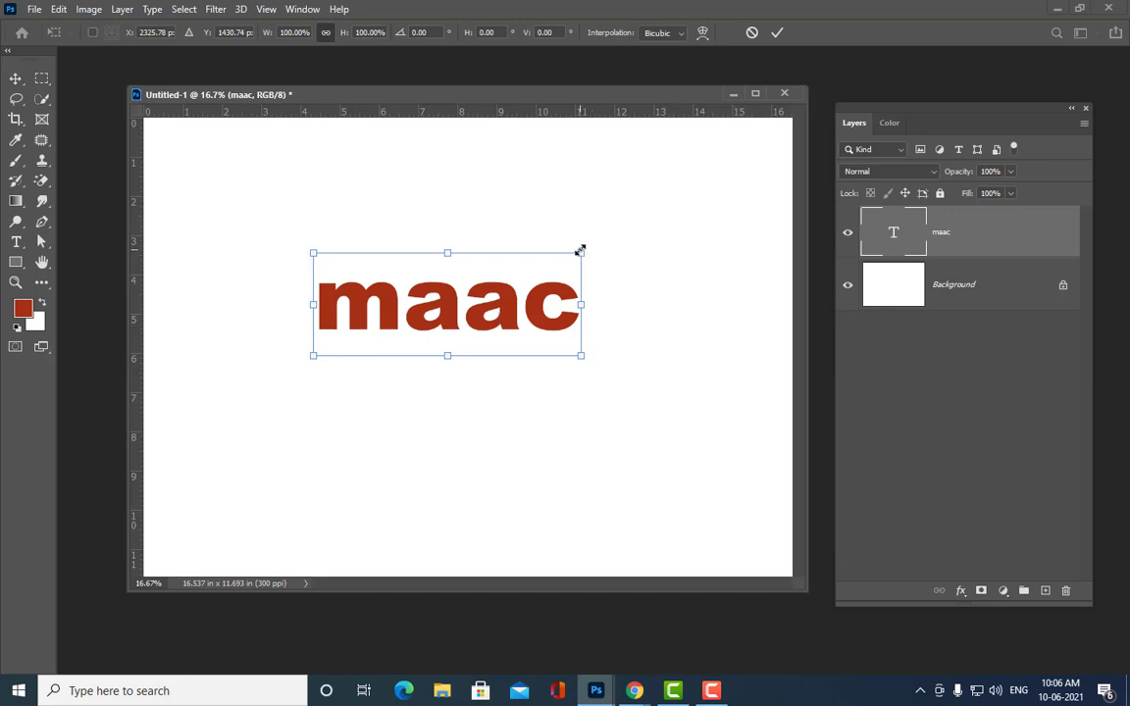
drag(580, 247, 625, 204)
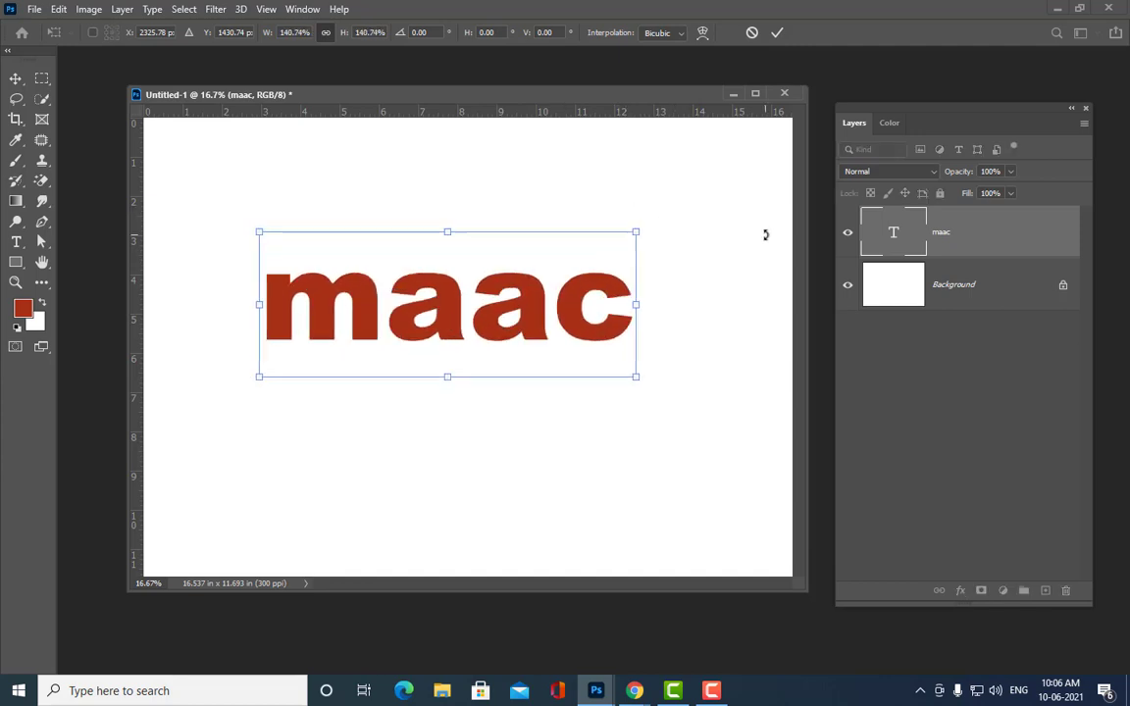
key(Return)
Step: Select all of the maac text for editing and enlarge its font size step by step to about 300 pt
double_click(891, 232)
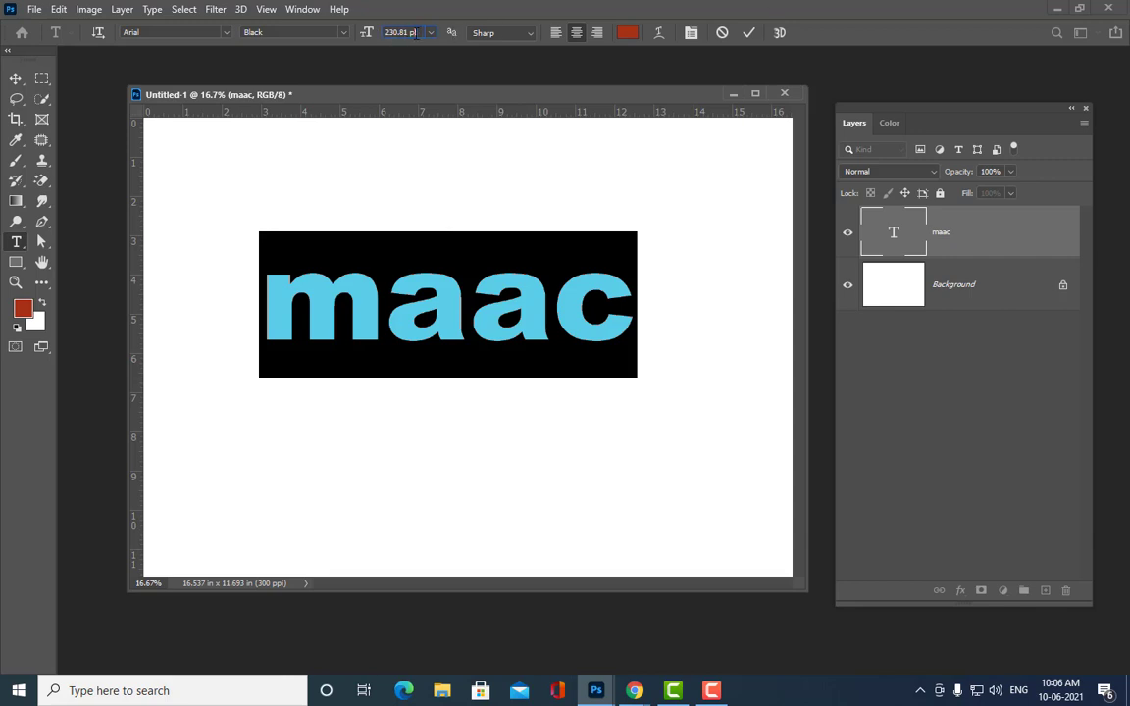
drag(415, 33, 385, 32)
drag(636, 285, 253, 279)
key(ctrl+shift+period)
key(ctrl+shift+period)
key(ctrl+shift+period)
key(ctrl+shift+period)
key(ctrl+shift+period)
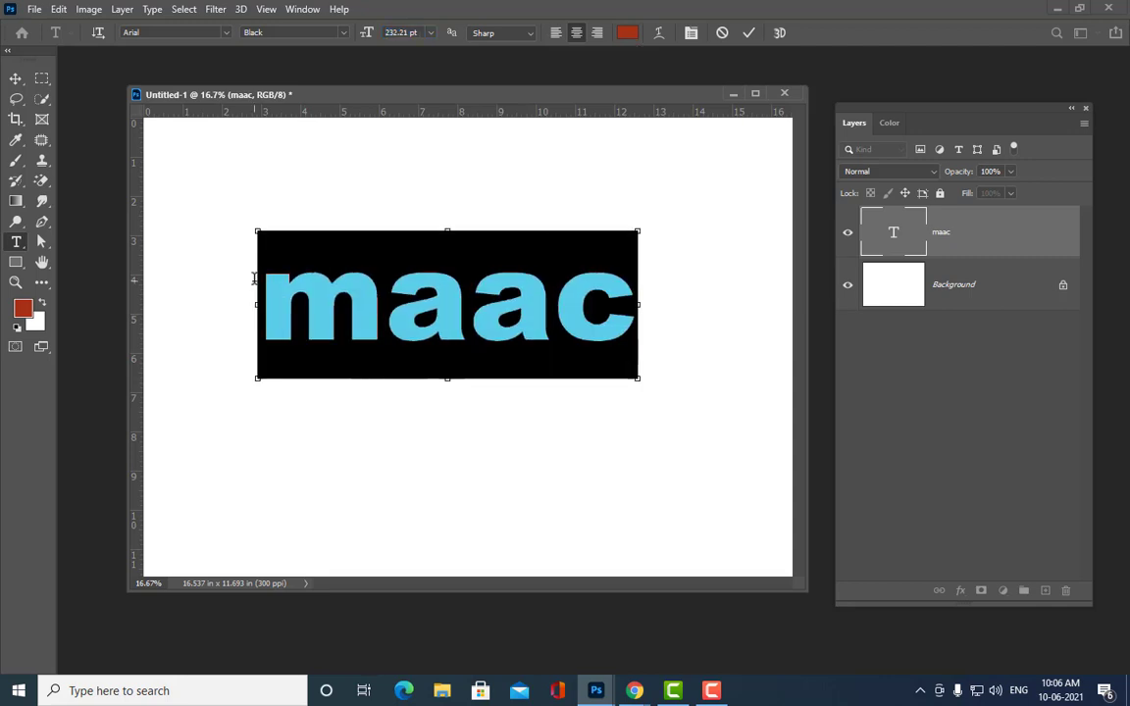
key(ctrl+shift+period)
key(ctrl+shift+period)
key(ctrl+shift+period)
key(ctrl+shift+period)
key(ctrl+shift+period)
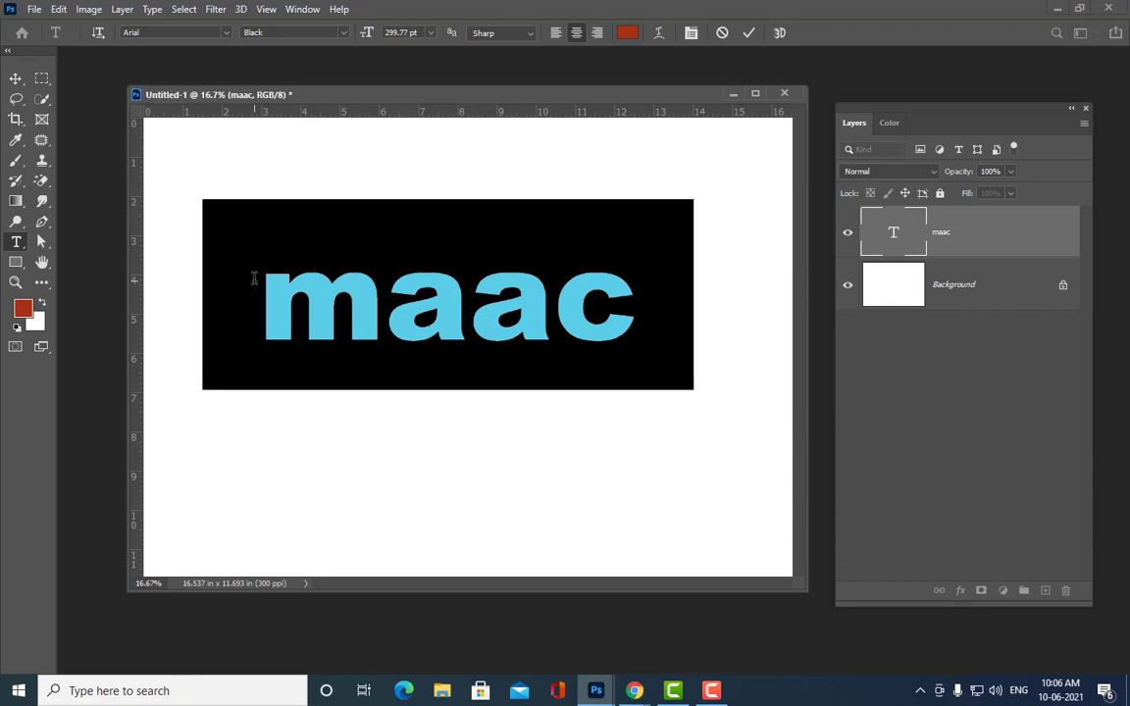
Step: Reduce the selected maac text's font size step by step to about 180 pt
key(ctrl+shift+comma)
key(ctrl+shift+comma)
key(ctrl+shift+comma)
key(ctrl+shift+comma)
key(ctrl+shift+comma)
key(ctrl+shift+comma)
key(ctrl+shift+comma)
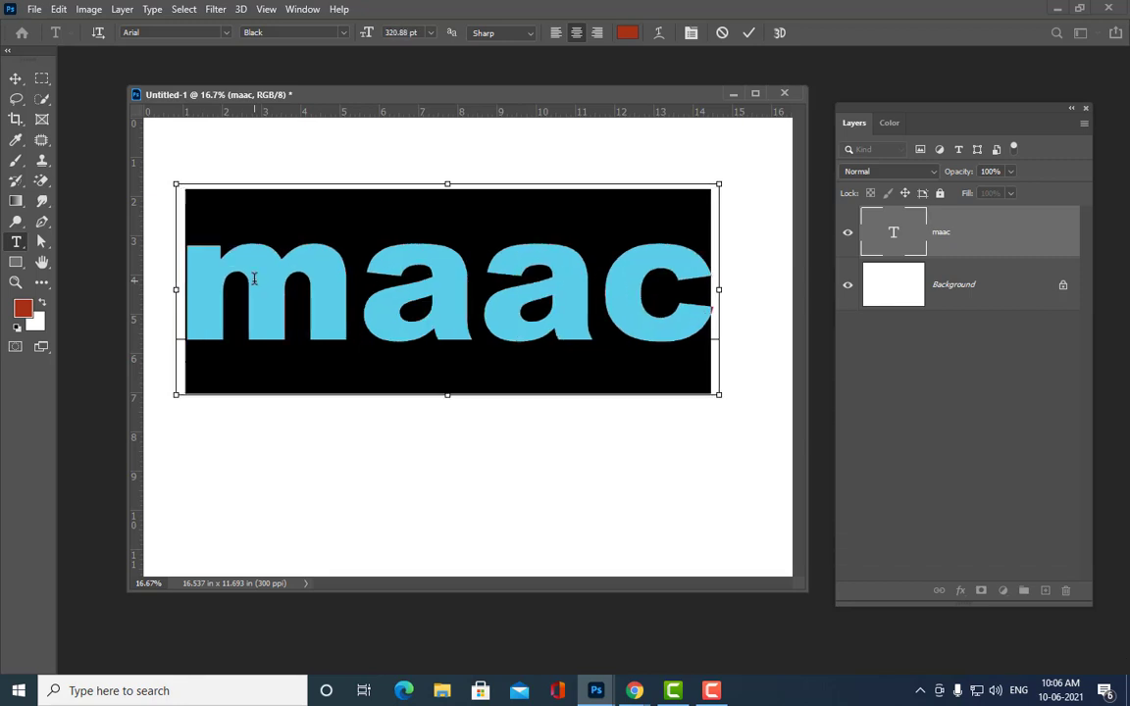
key(ctrl+shift+comma)
key(ctrl+shift+comma)
key(ctrl+shift+comma)
key(ctrl+shift+comma)
key(ctrl+shift+comma)
key(ctrl+shift+comma)
key(ctrl+shift+comma)
key(ctrl+shift+comma)
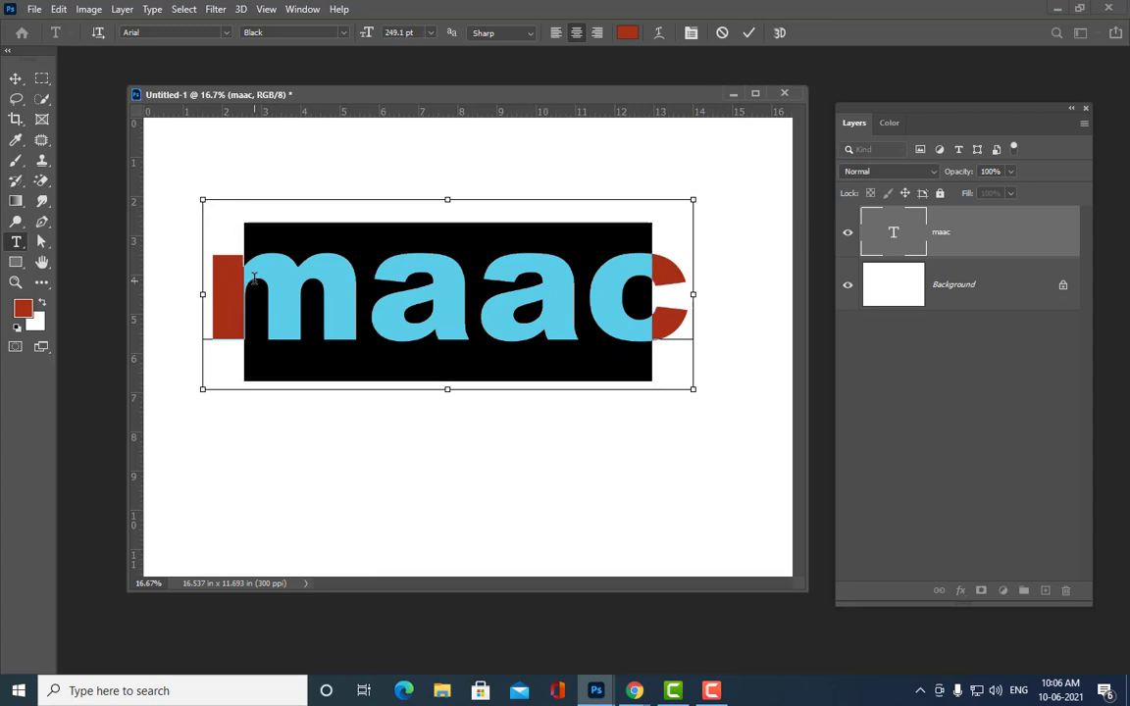
key(ctrl+shift+comma)
key(ctrl+shift+comma)
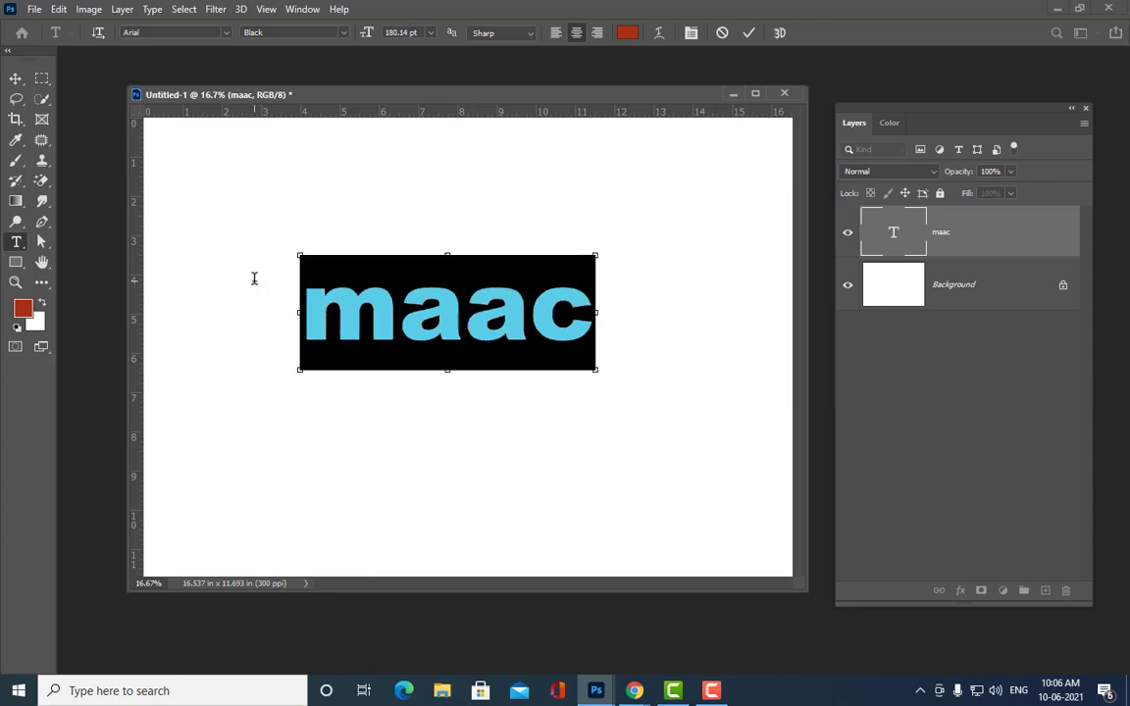
Step: Enlarge the selected maac text again, finishing at a font size of 293 pt, and commit the edit
key(ctrl+shift+period)
key(ctrl+shift+period)
key(ctrl+shift+period)
key(ctrl+shift+period)
key(ctrl+shift+period)
key(ctrl+shift+period)
key(ctrl+shift+period)
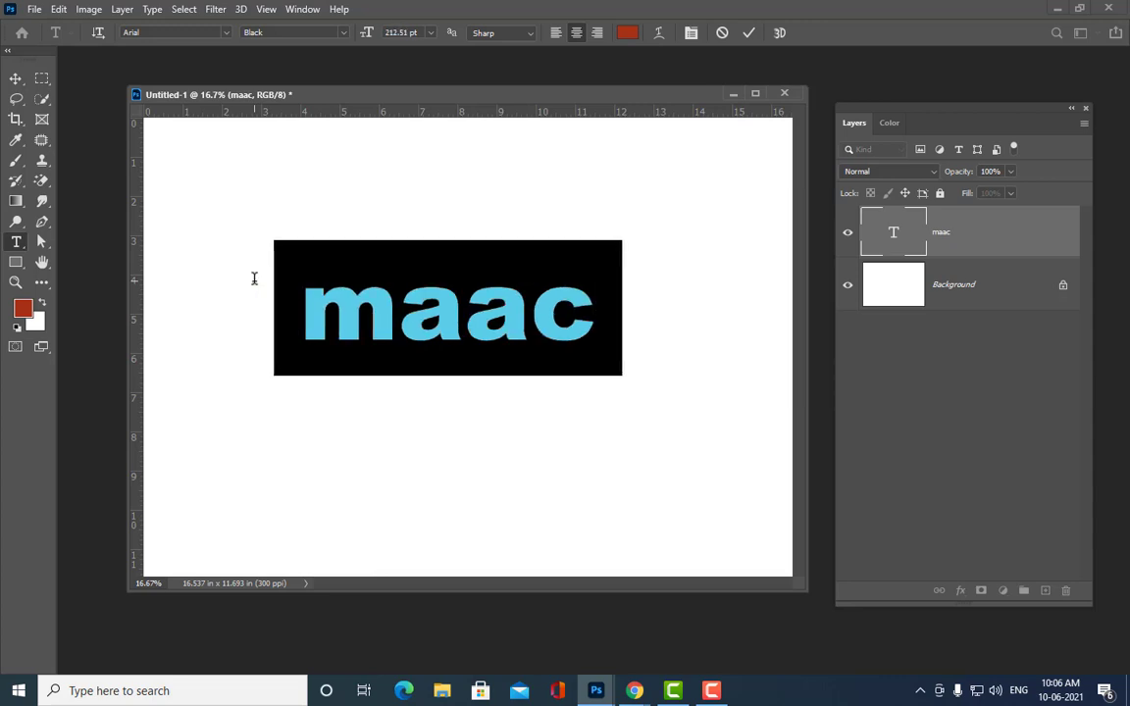
key(ctrl+shift+period)
key(ctrl+shift+period)
key(ctrl+shift+period)
key(ctrl+shift+period)
key(ctrl+shift+period)
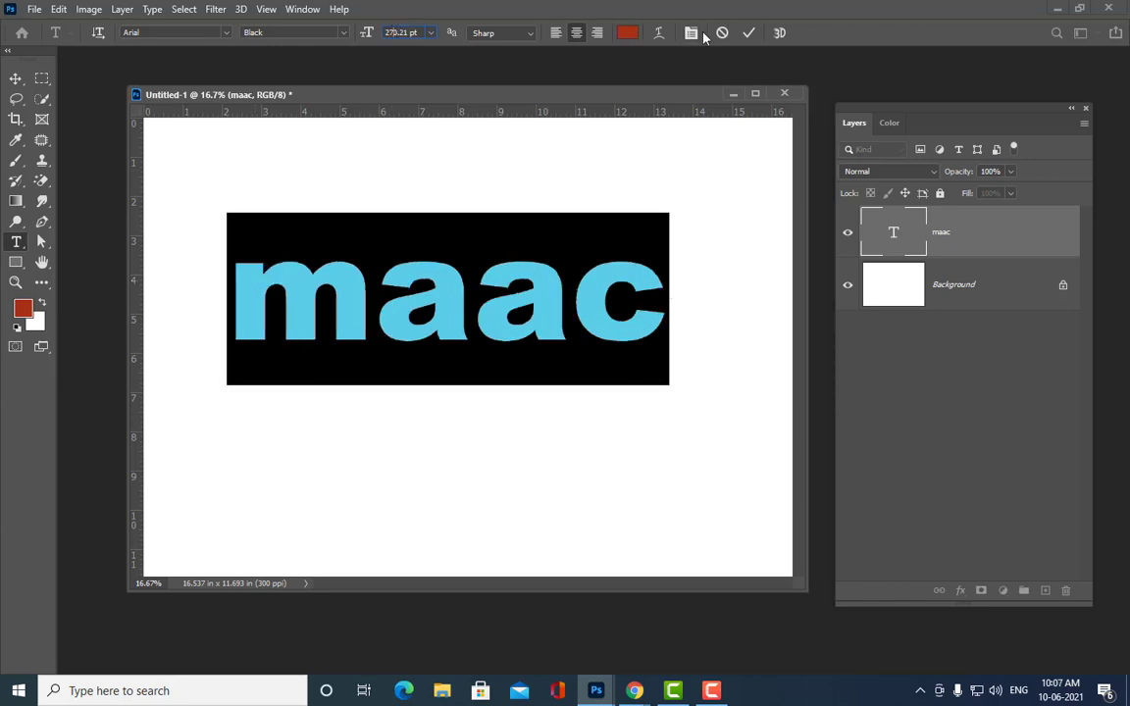
drag(334, 37, 355, 37)
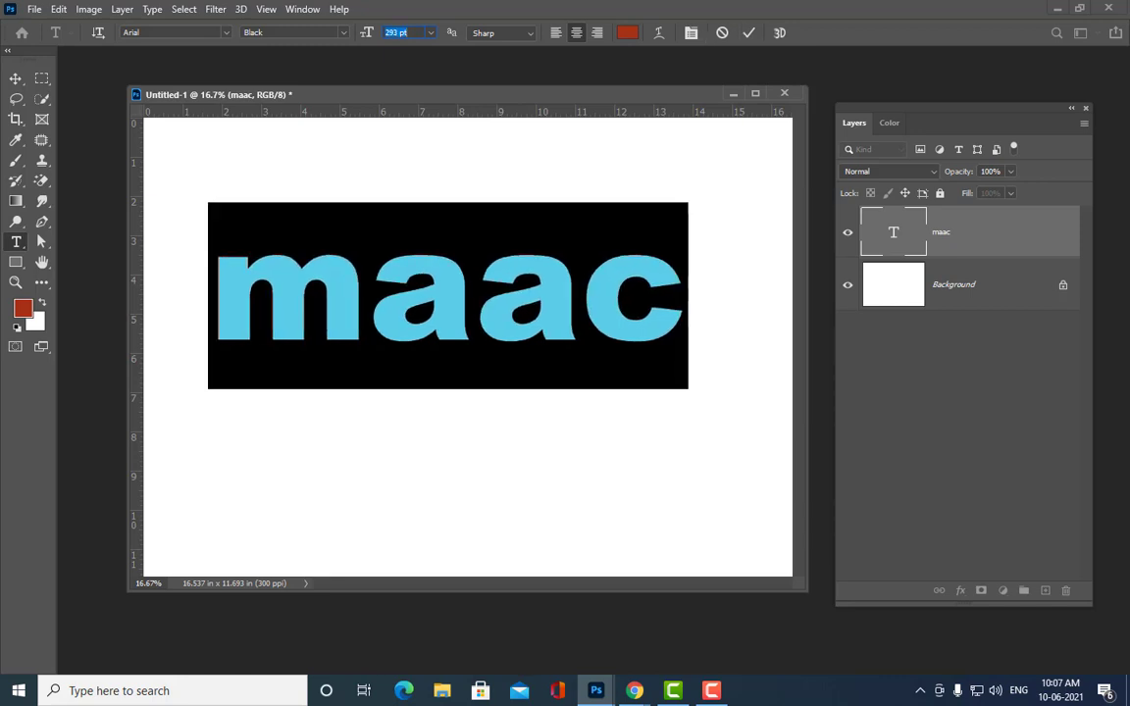
click(15, 79)
Step: Scale the maac text down to about 83% with Free Transform and shift it slightly to the right
key(ctrl+t)
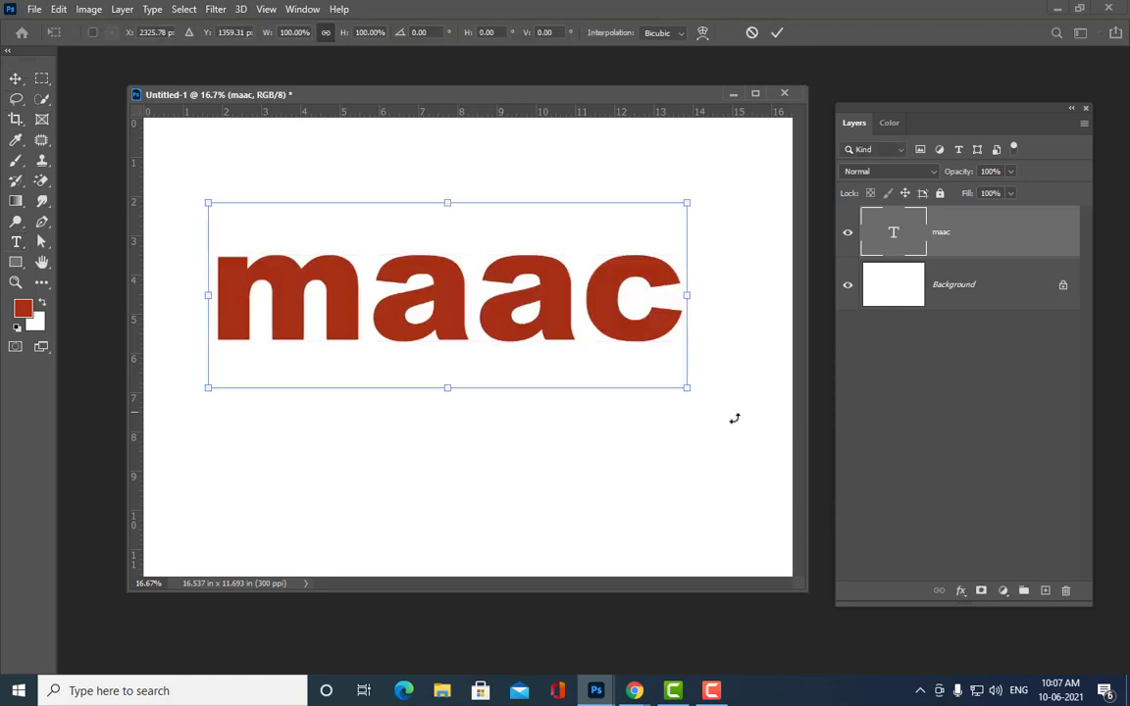
drag(688, 388, 645, 372)
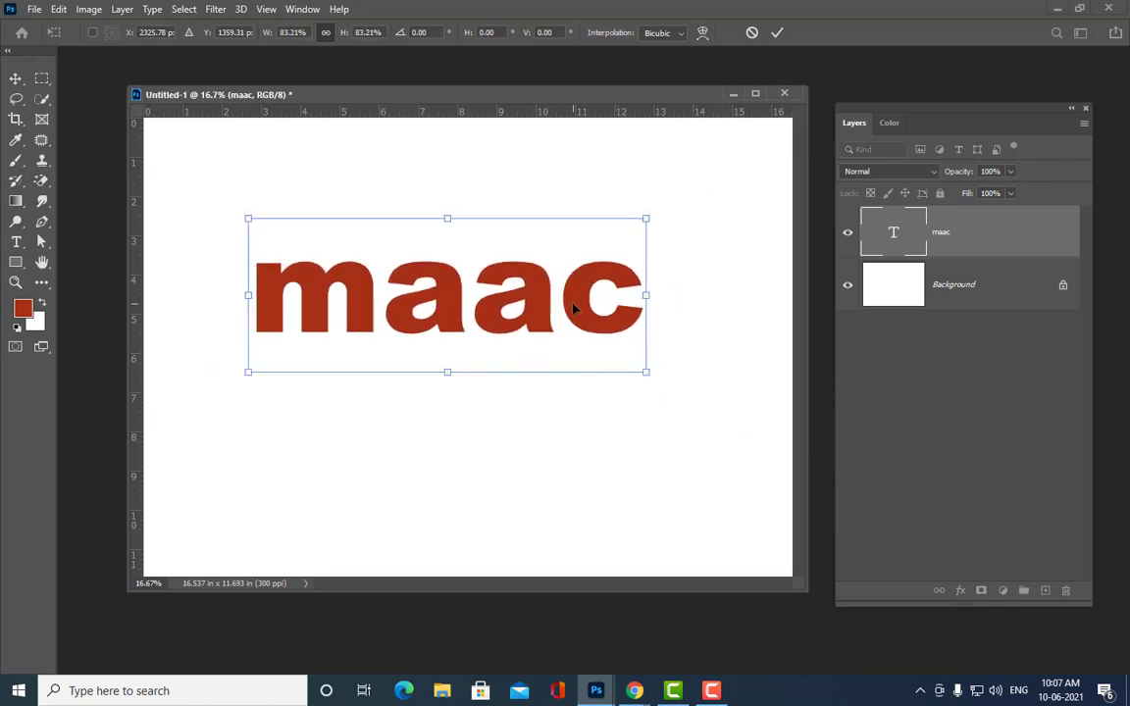
mouse_move(575, 309)
mouse_down()
mouse_move(604, 312)
mouse_move(575, 310)
mouse_move(595, 311)
mouse_up()
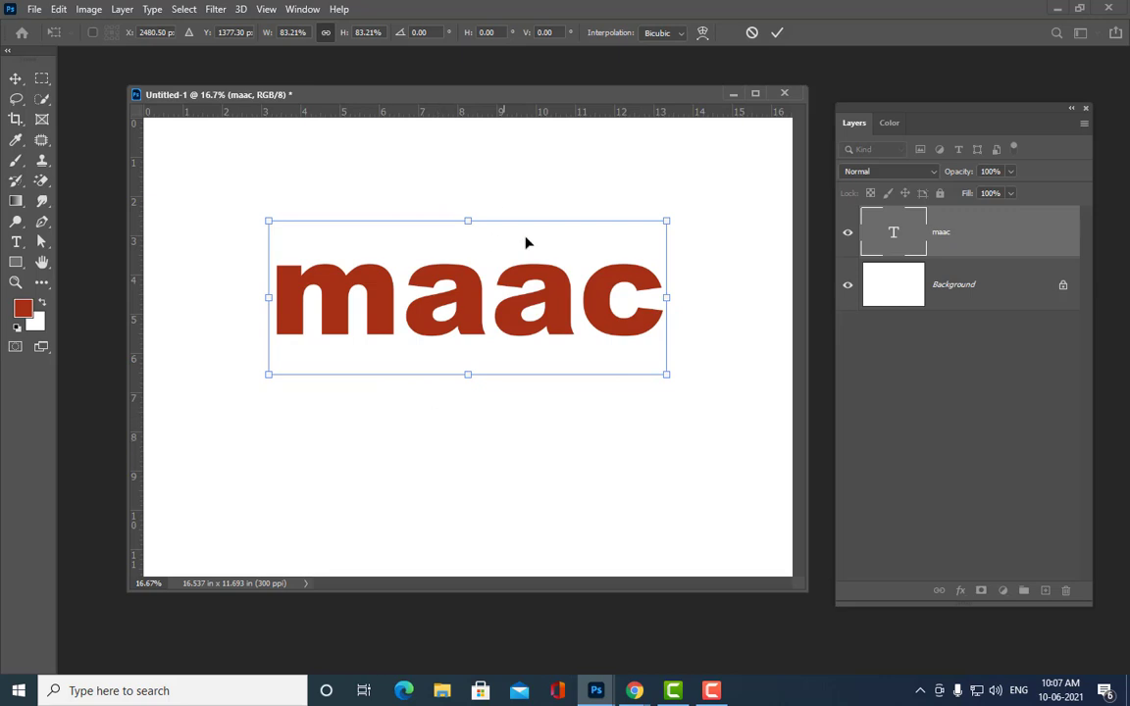
Step: Skew the maac text horizontally by about -38°, apply the transform, and move the slanted text back toward the canvas centre
right_click(553, 284)
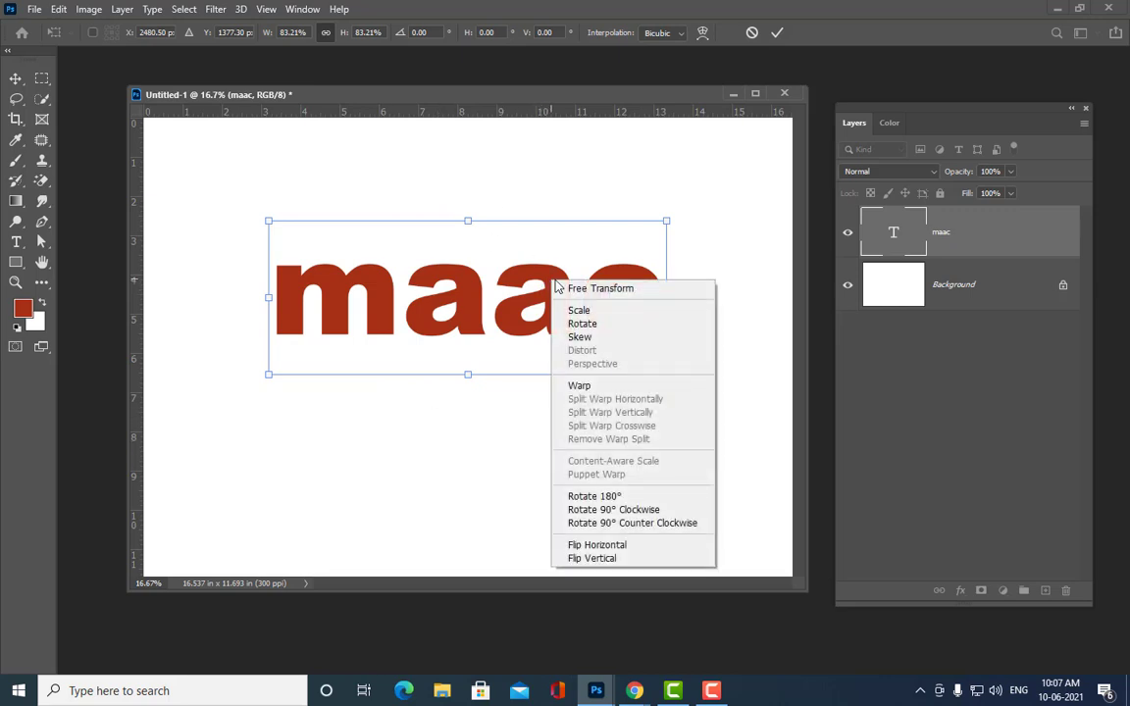
click(590, 341)
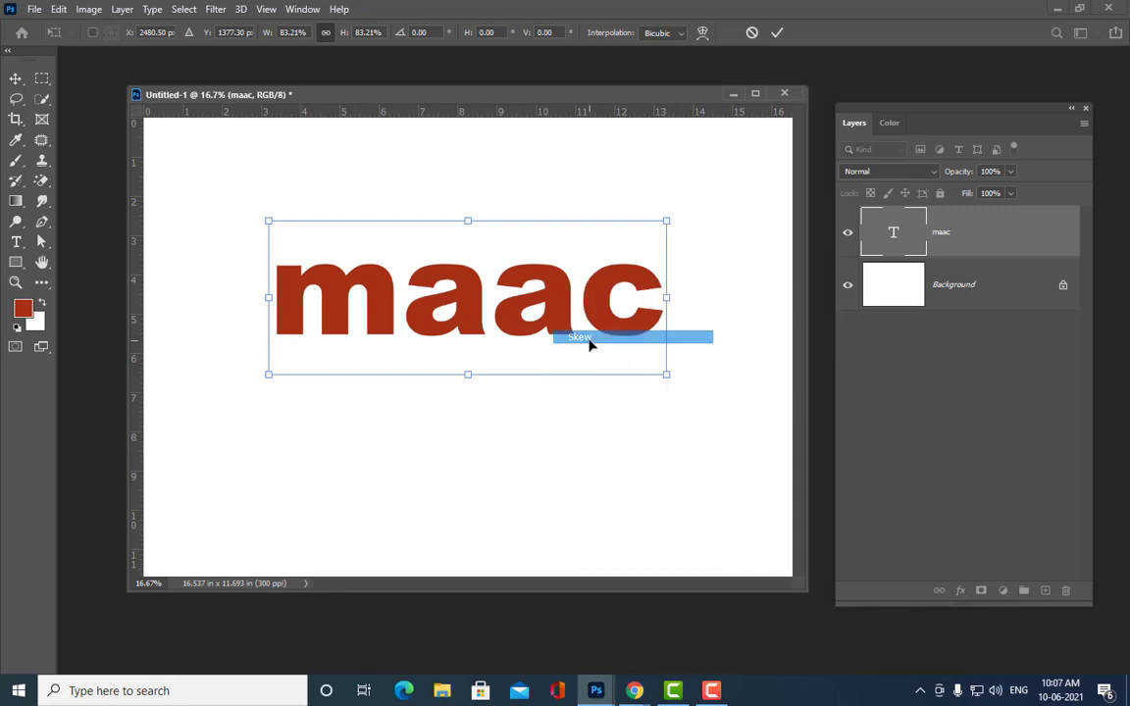
drag(468, 224, 588, 240)
key(Return)
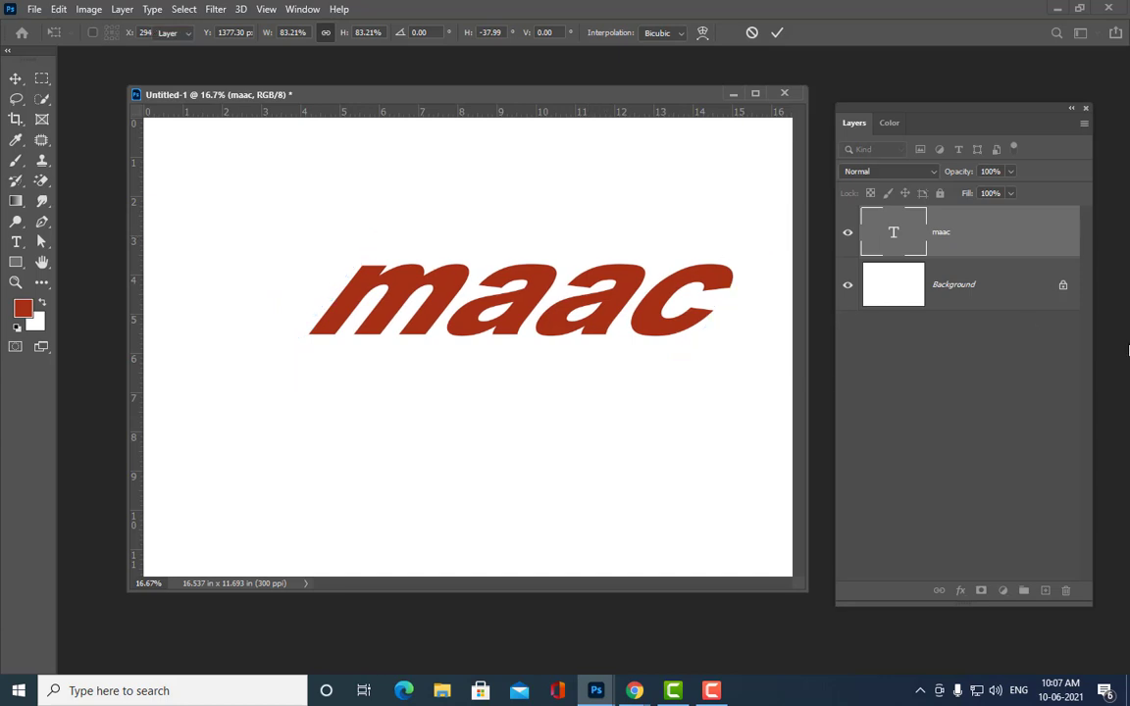
drag(490, 327, 422, 346)
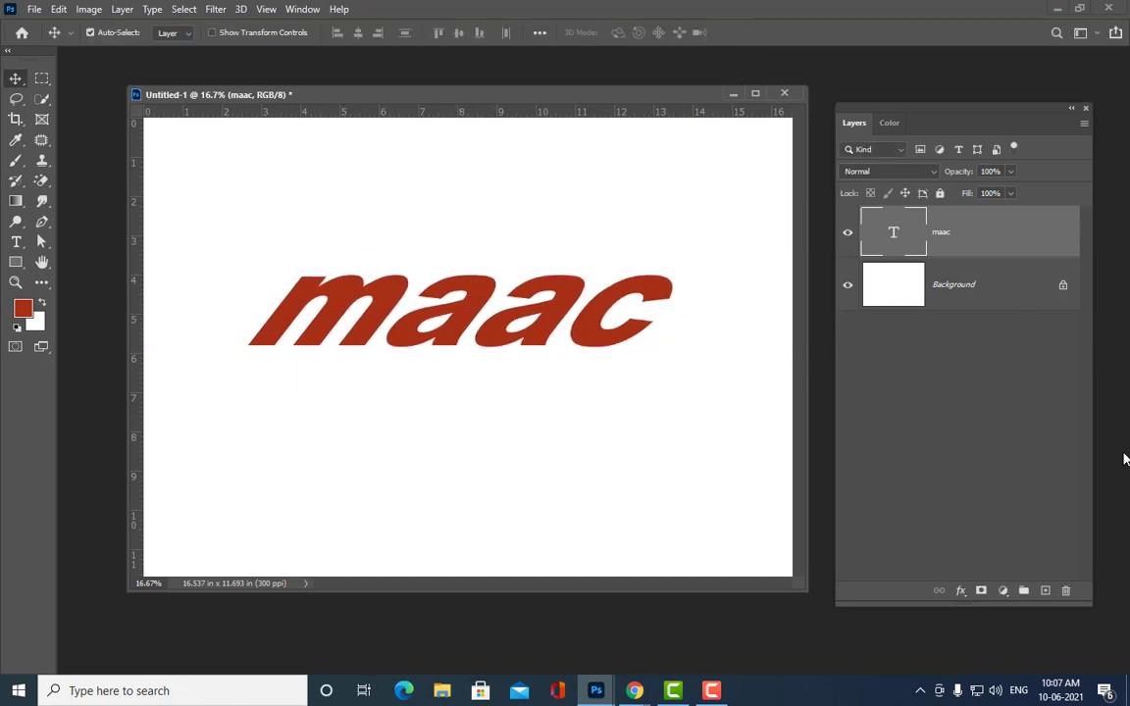
Step: Undo the last text move and the scale-and-skew transform, ending with the Move tool active
key(ctrl+z)
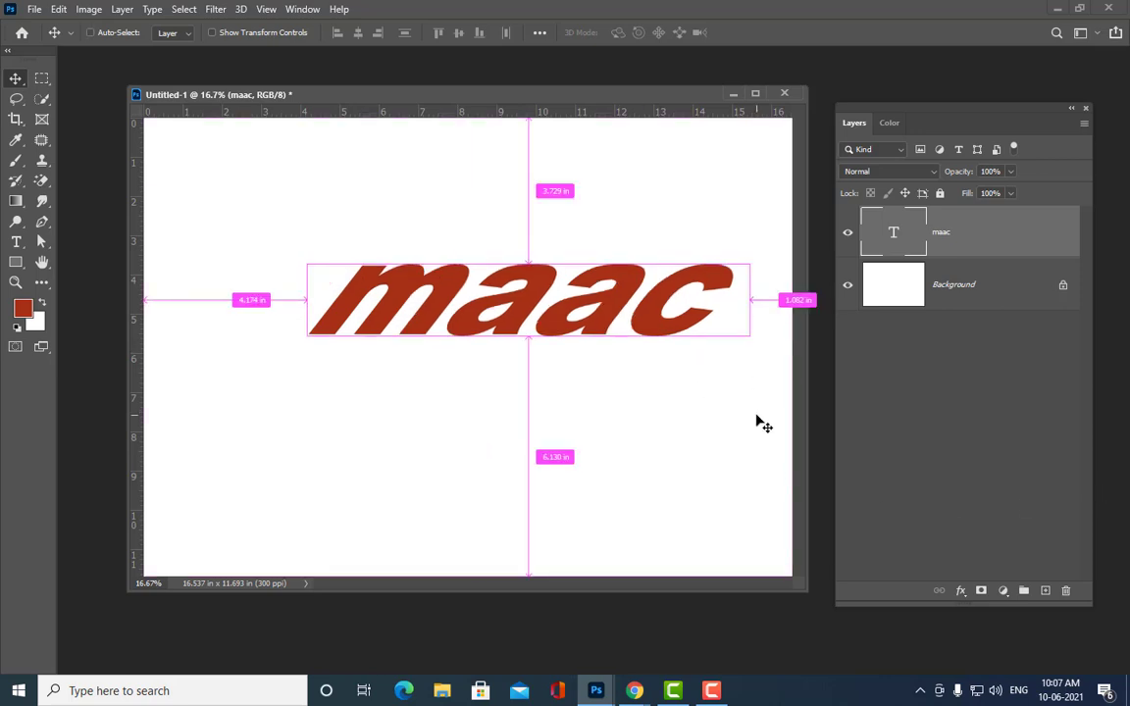
key(ctrl+z)
key(t)
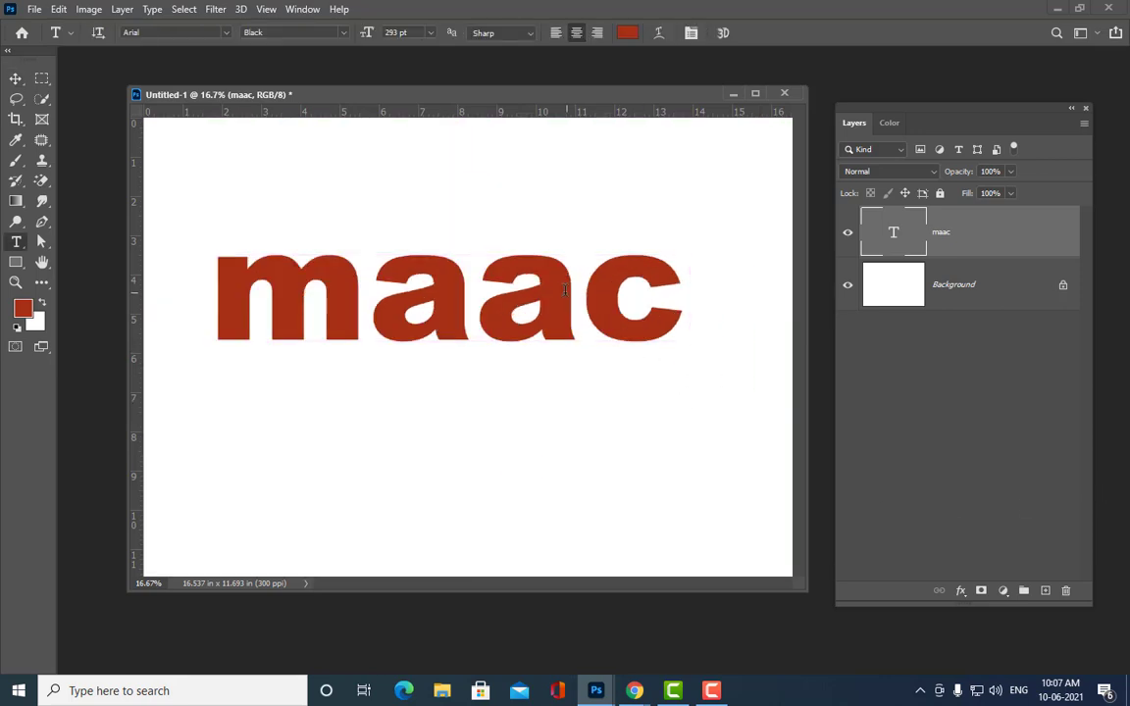
click(16, 76)
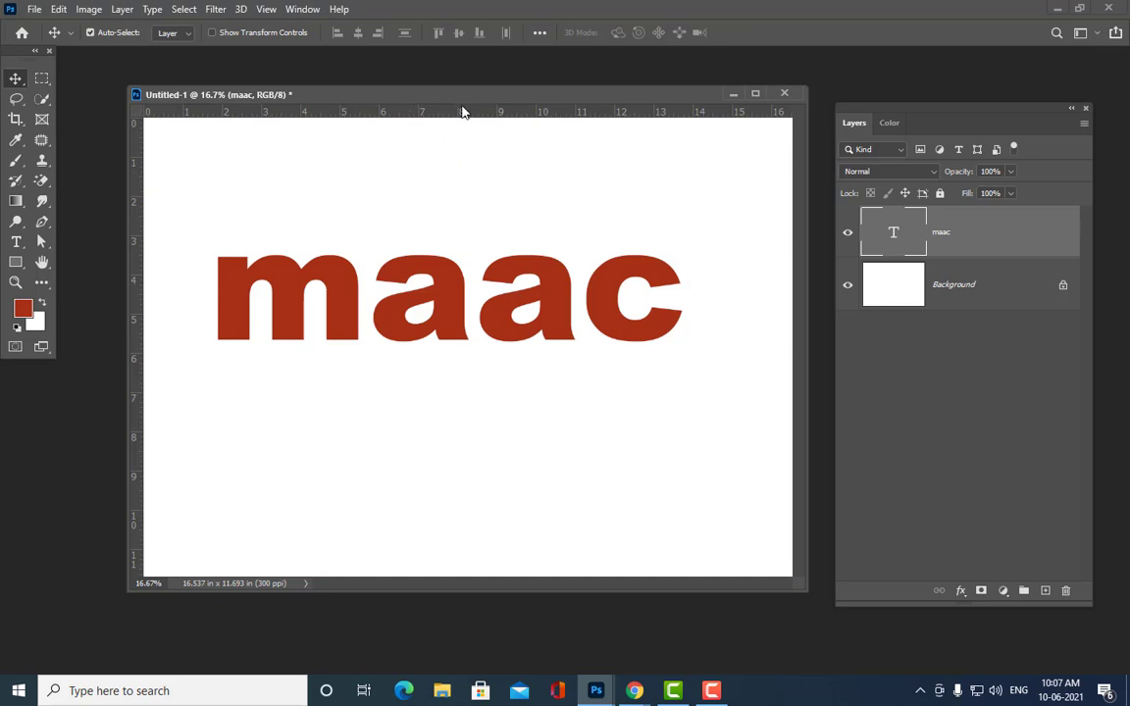
Step: Start Free Transform on the maac text, review which transform options are available for live text, and close the transform
key(ctrl+t)
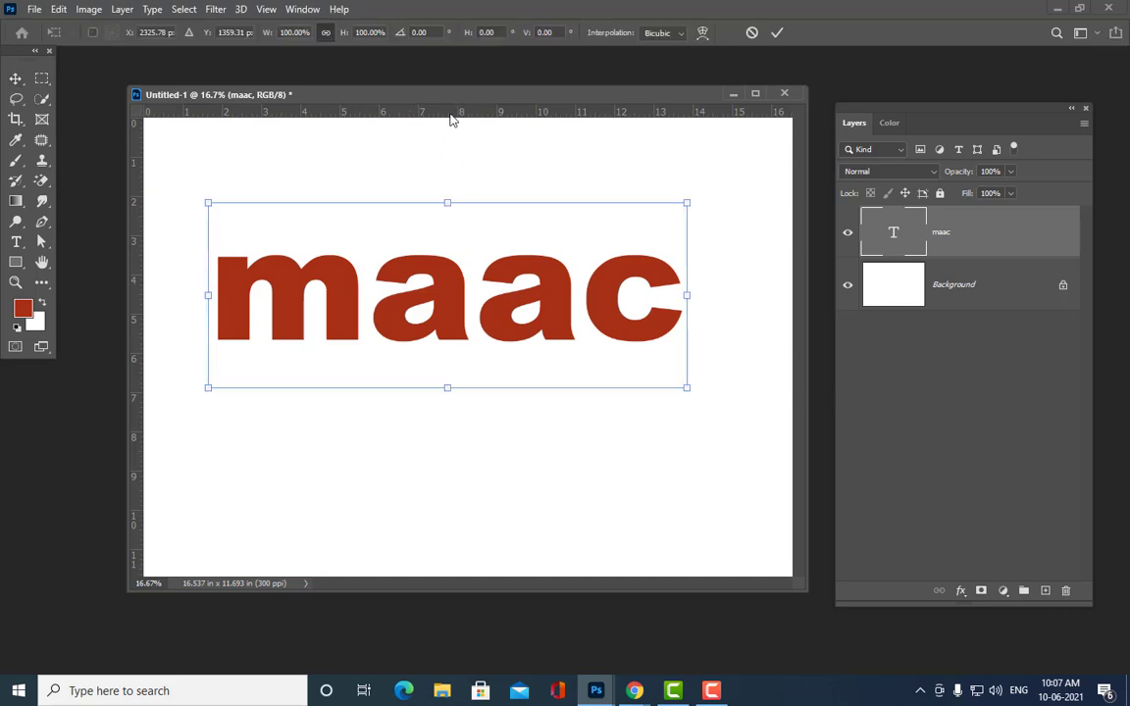
right_click(526, 274)
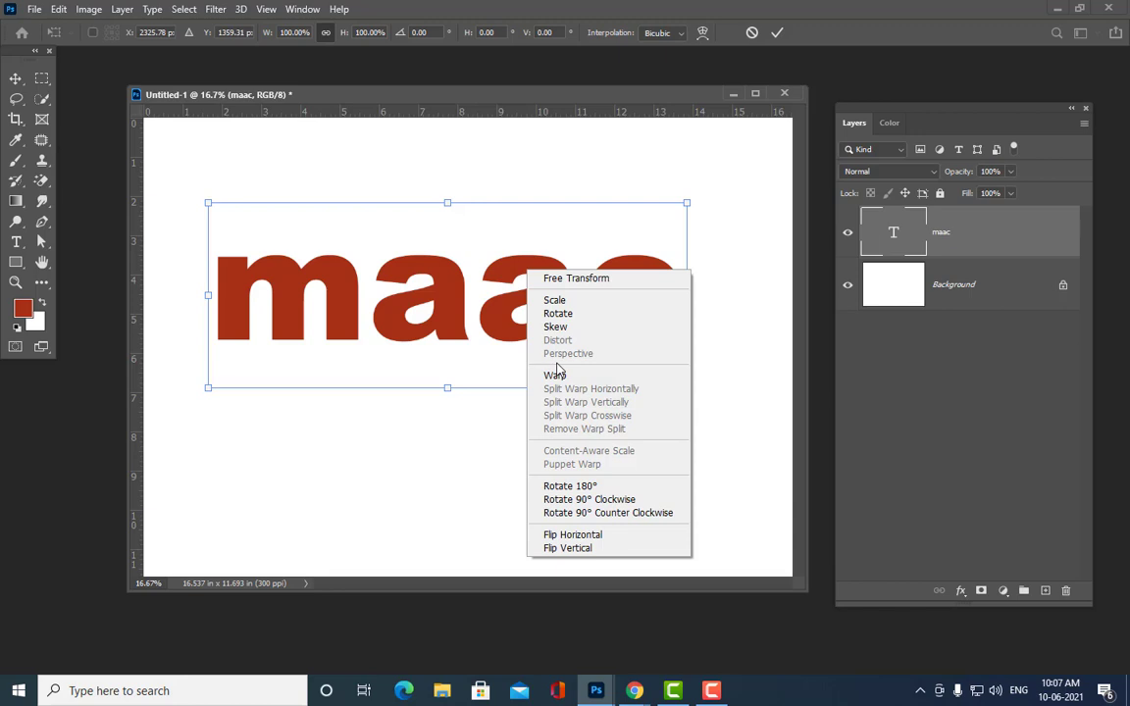
click(495, 327)
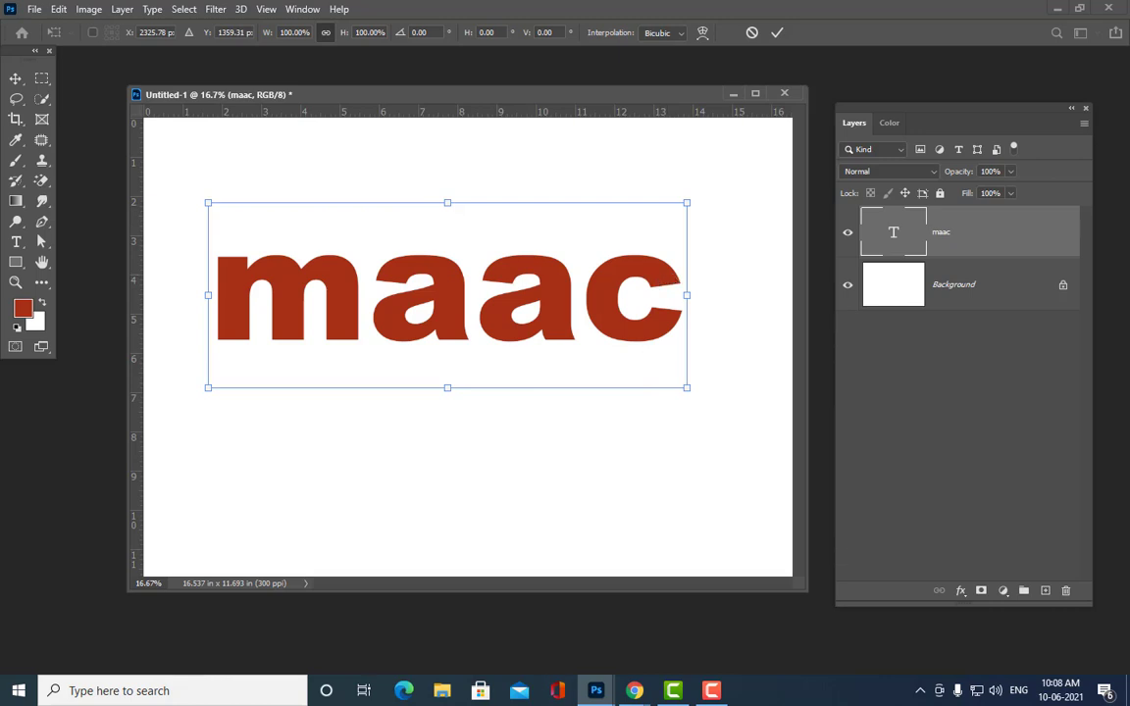
key(Return)
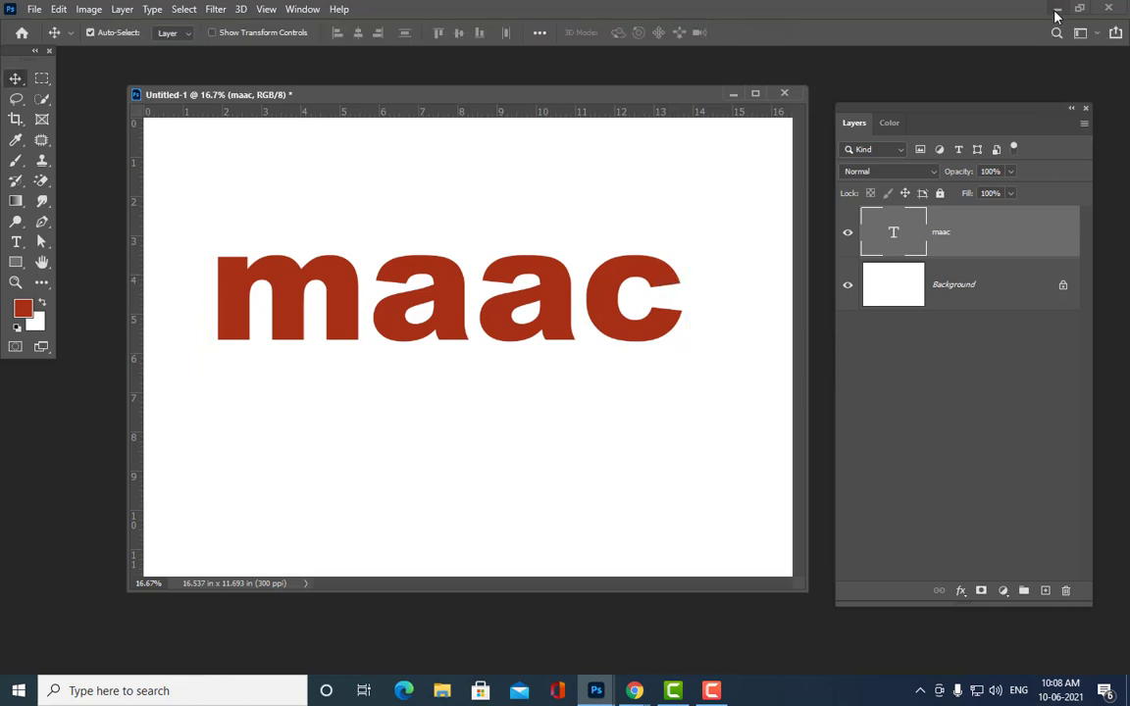
Step: Switch to File Explorer and move the photoshopnotes (1) file from the Downloads folder to the desktop
click(1057, 9)
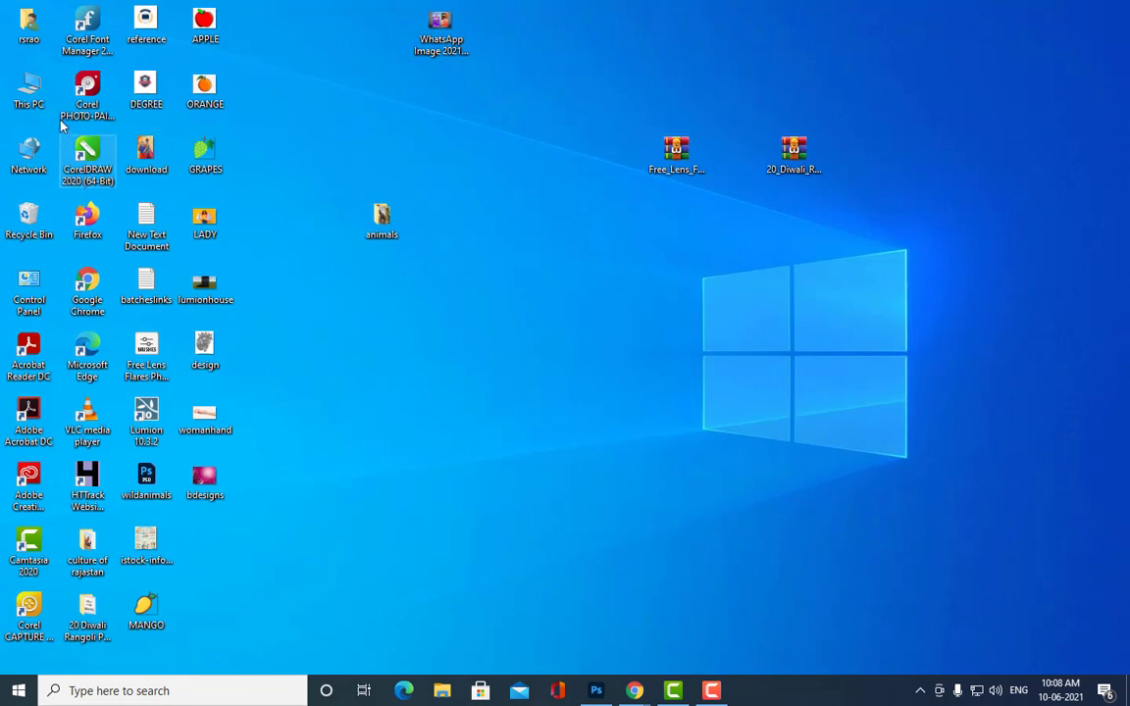
double_click(39, 95)
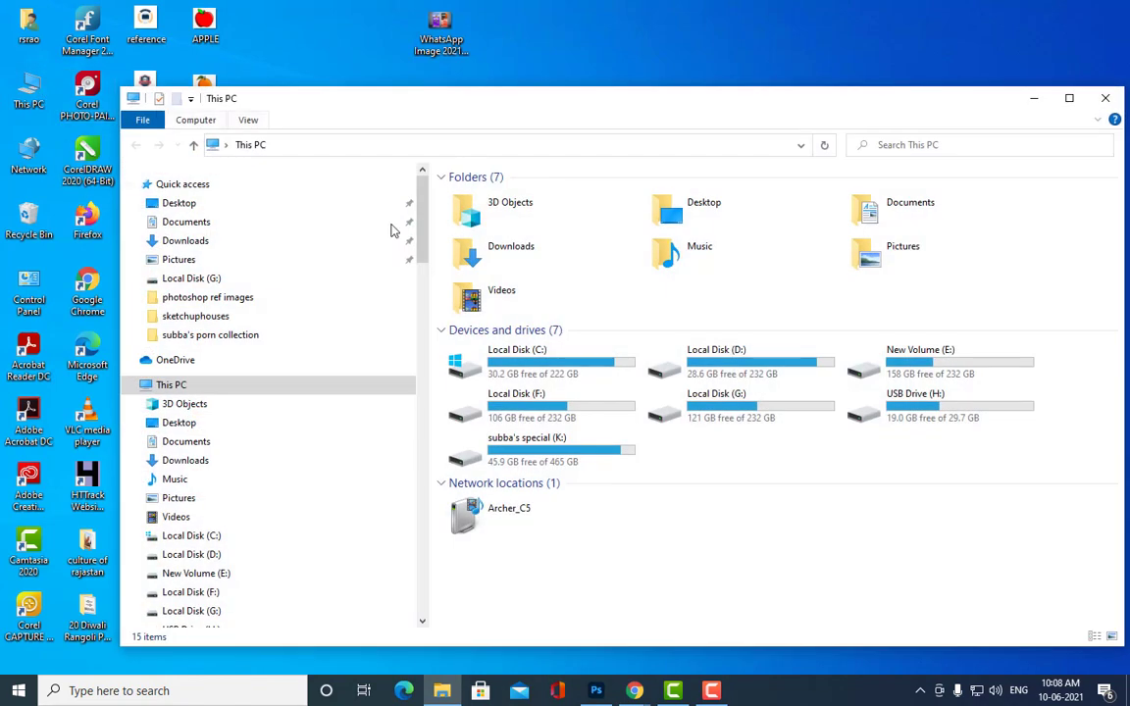
click(189, 241)
drag(650, 357, 735, 47)
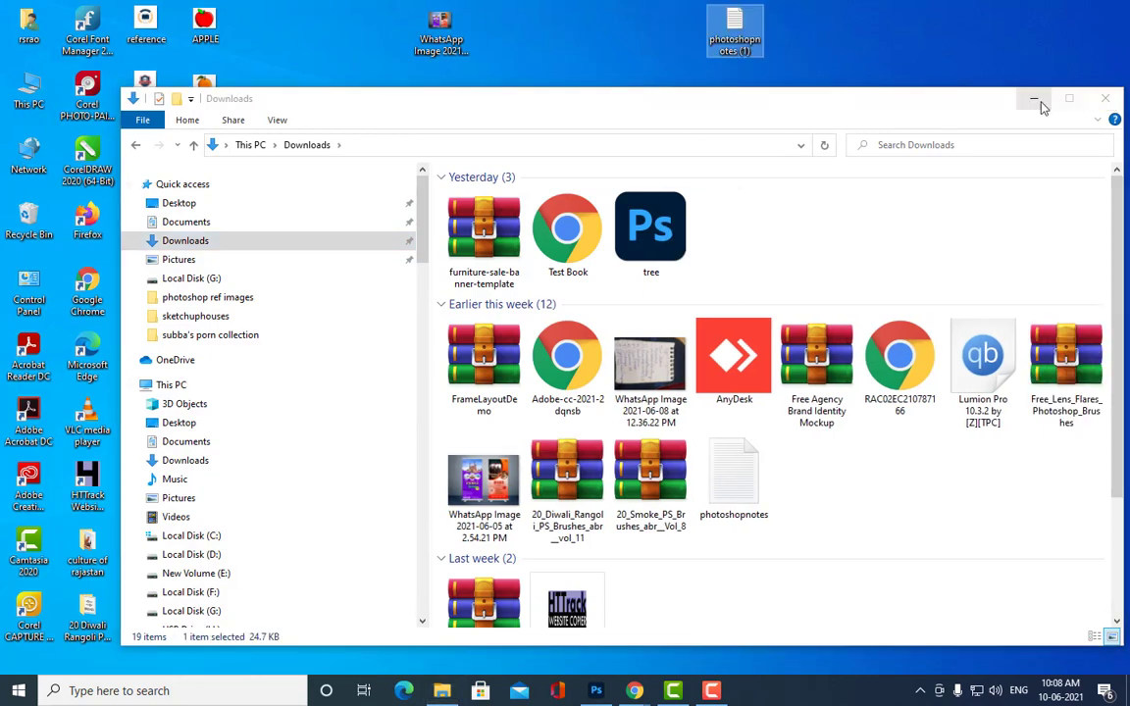
Step: Open the photoshopnotes (1) file from the desktop and read through to the note on converting text to an image
click(1033, 98)
double_click(736, 29)
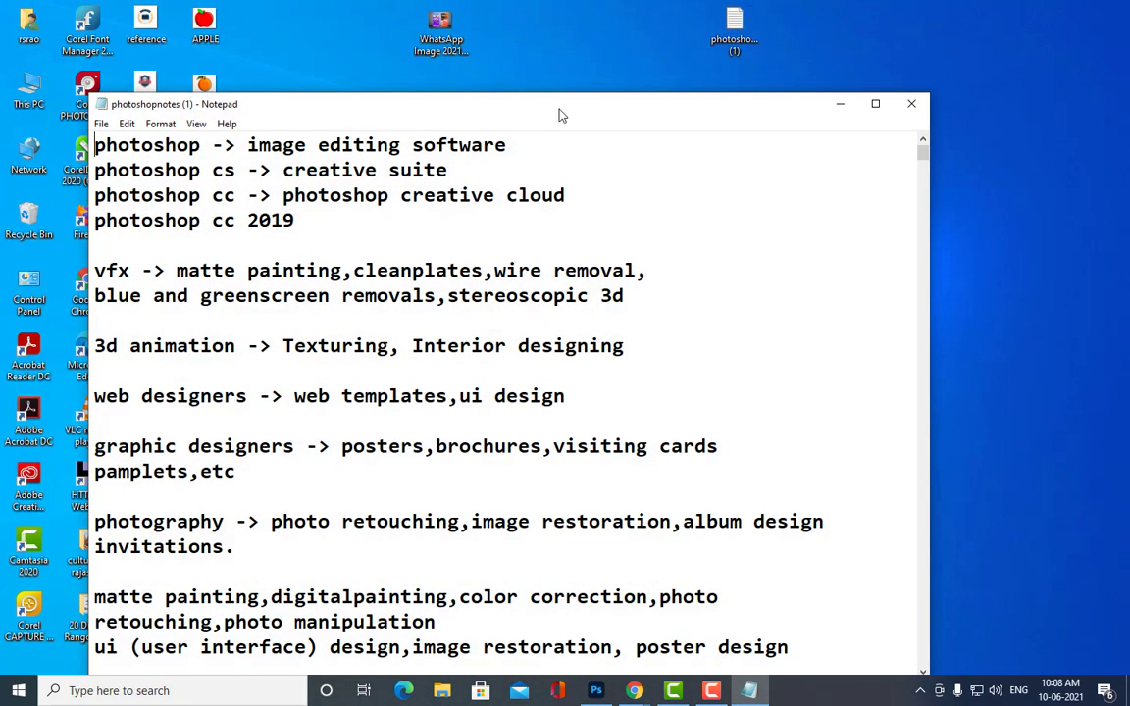
drag(583, 96, 696, 66)
scroll(613, 339, down, 10)
scroll(613, 339, down, 20)
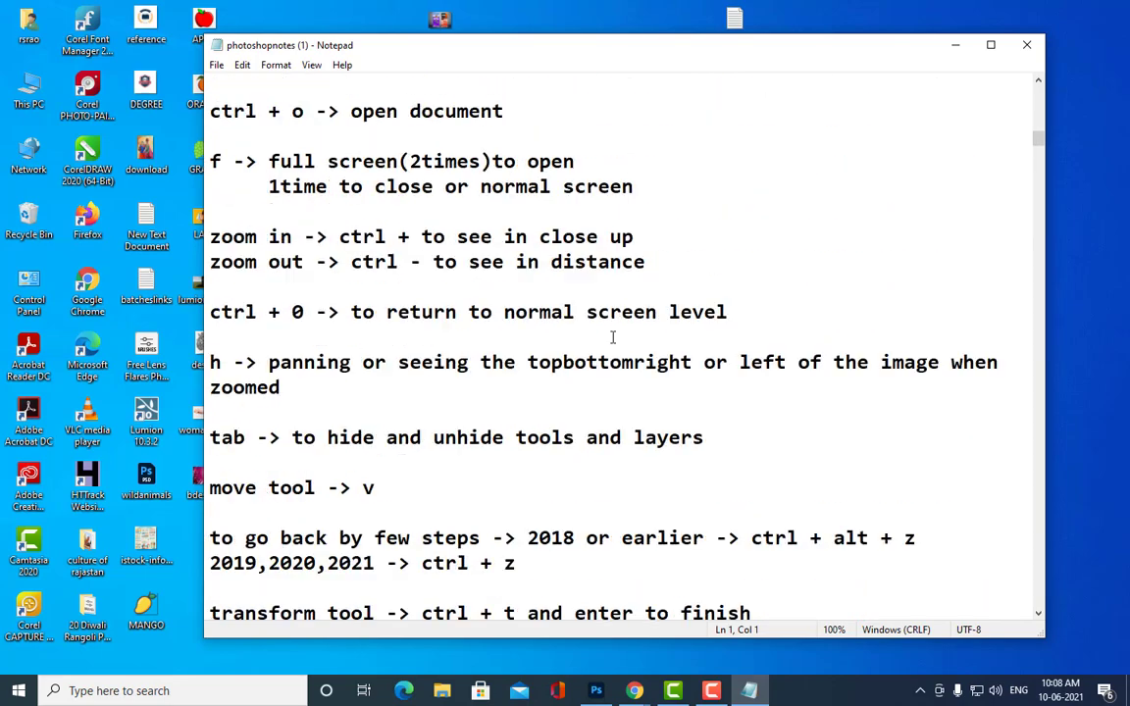
scroll(612, 338, down, 20)
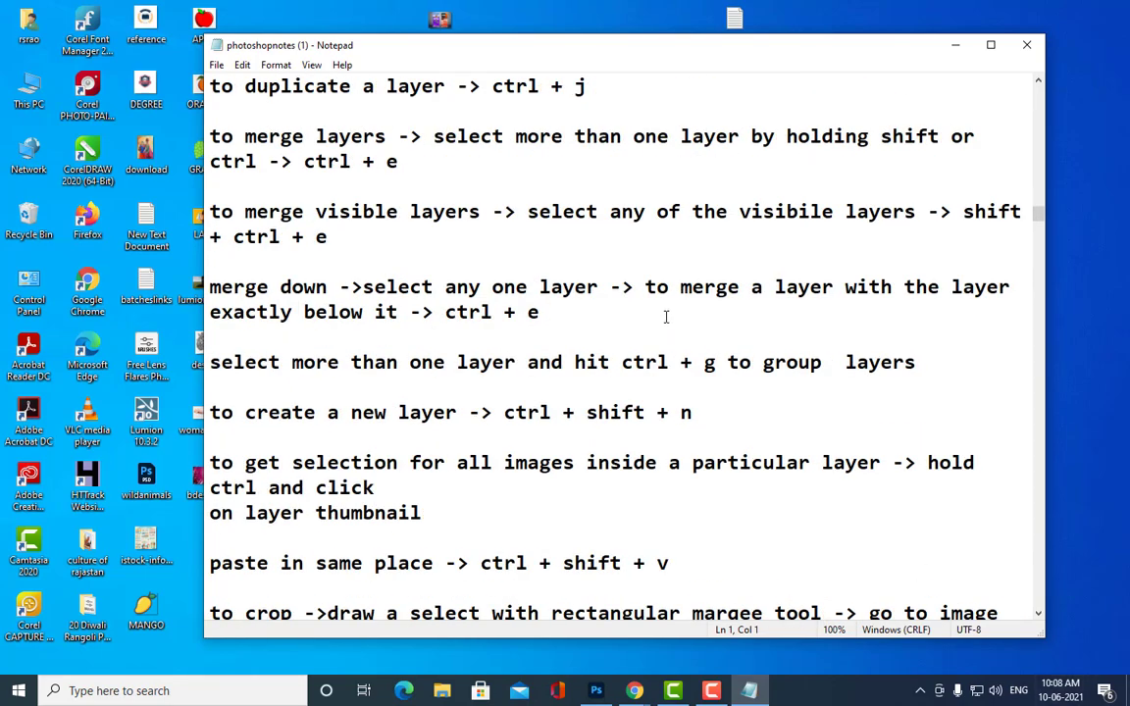
scroll(665, 316, down, 4)
scroll(680, 310, down, 10)
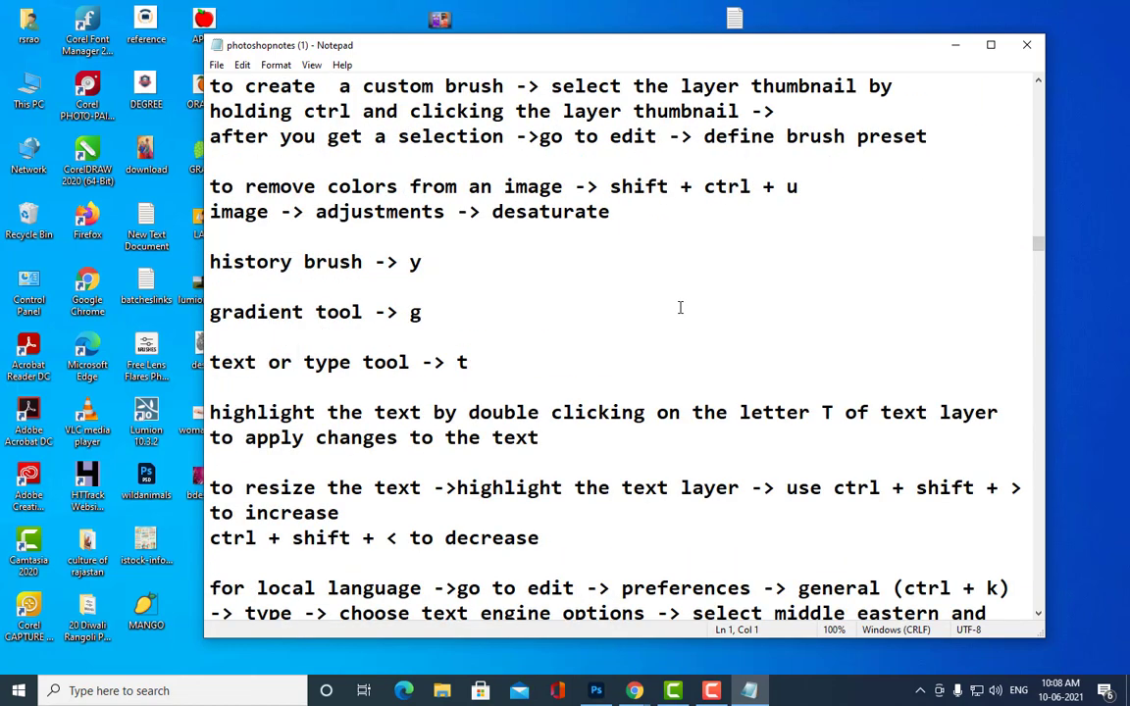
scroll(696, 298, down, 1)
scroll(547, 417, down, 1)
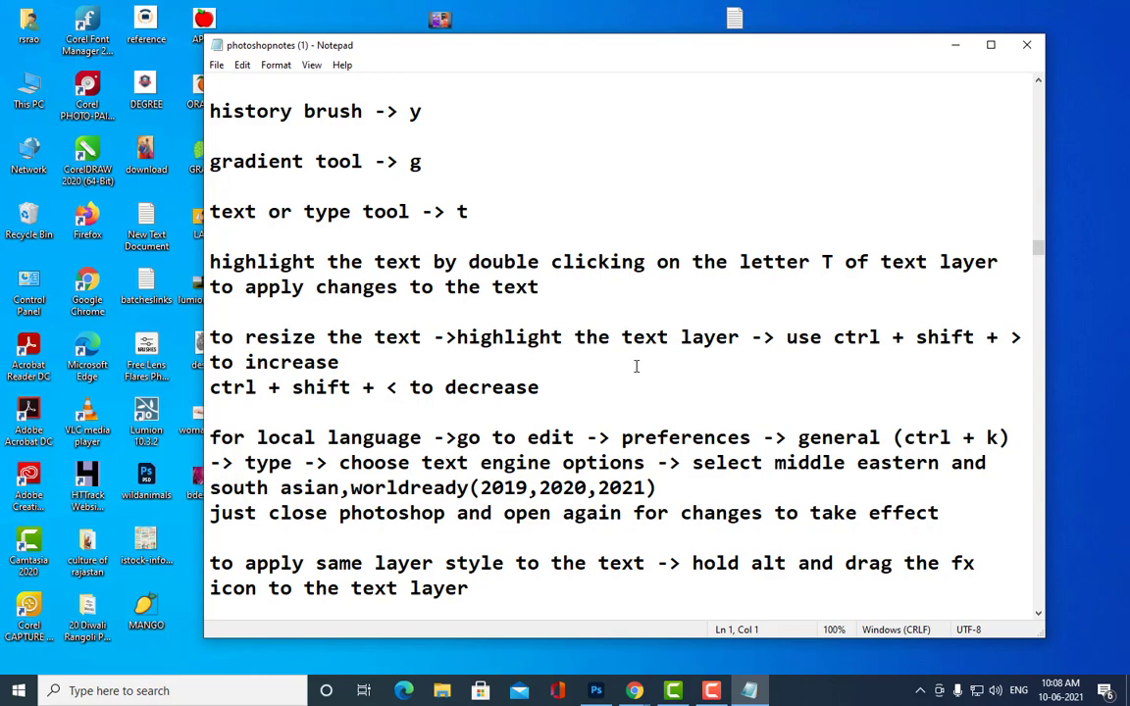
scroll(549, 402, down, 2)
scroll(579, 340, down, 6)
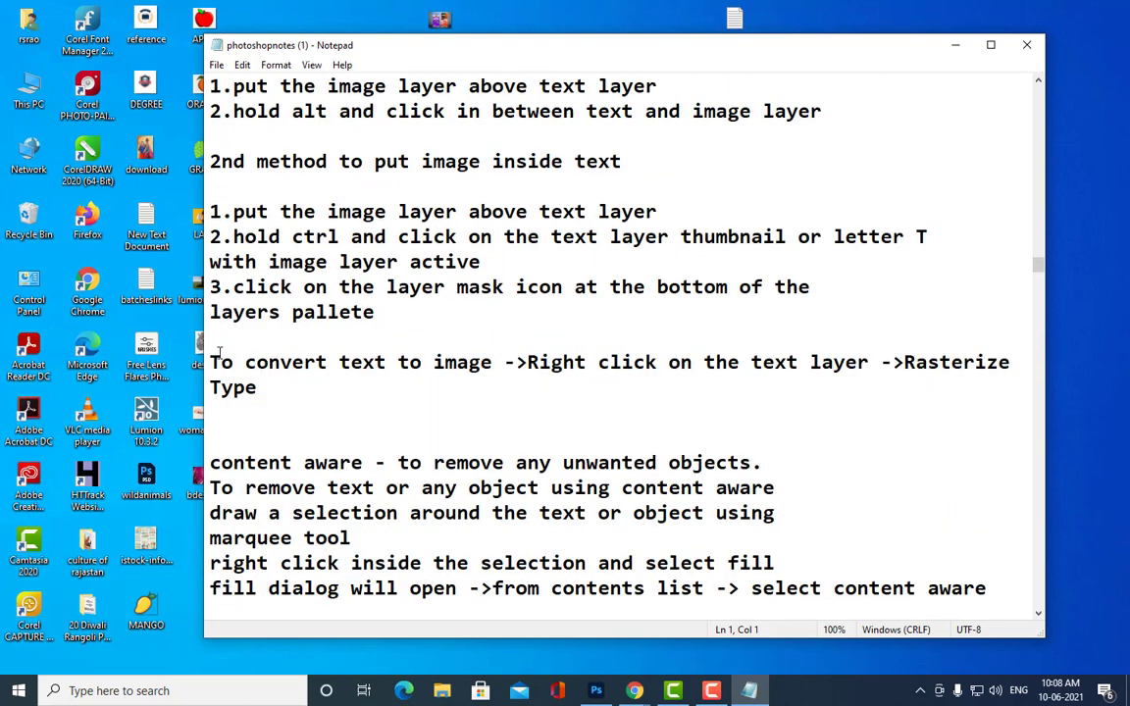
Step: Highlight the Rasterize Type note on converting text to an image, and minimize the notes window
triple_click(291, 368)
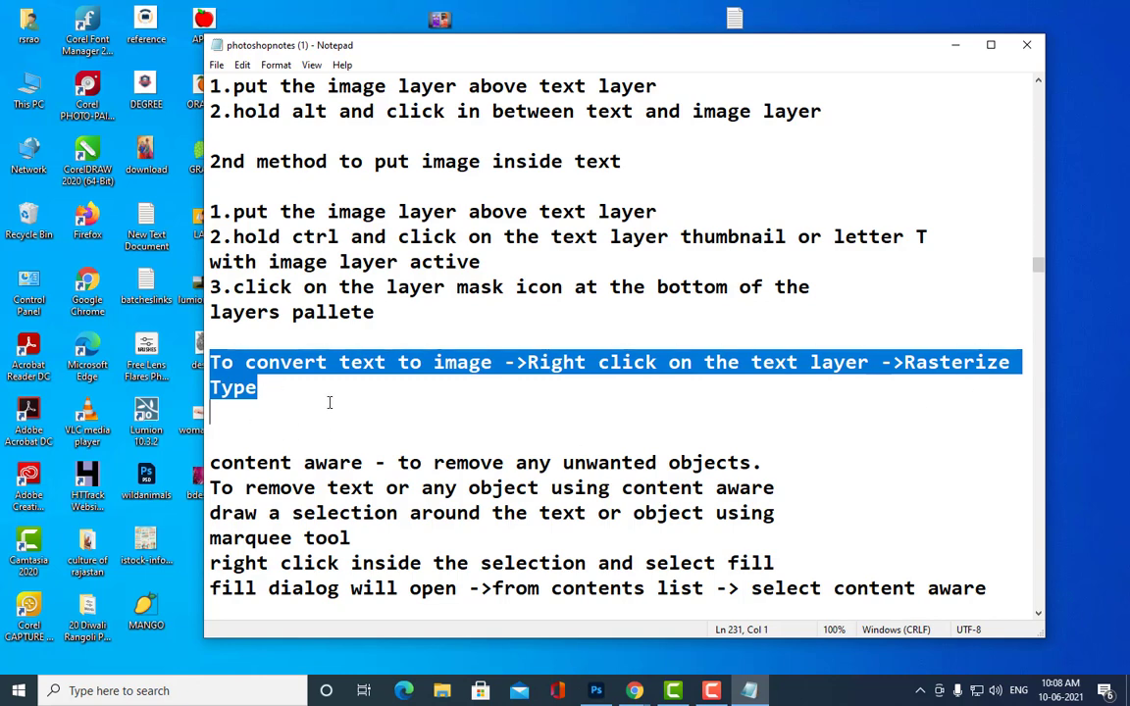
drag(428, 44, 428, 26)
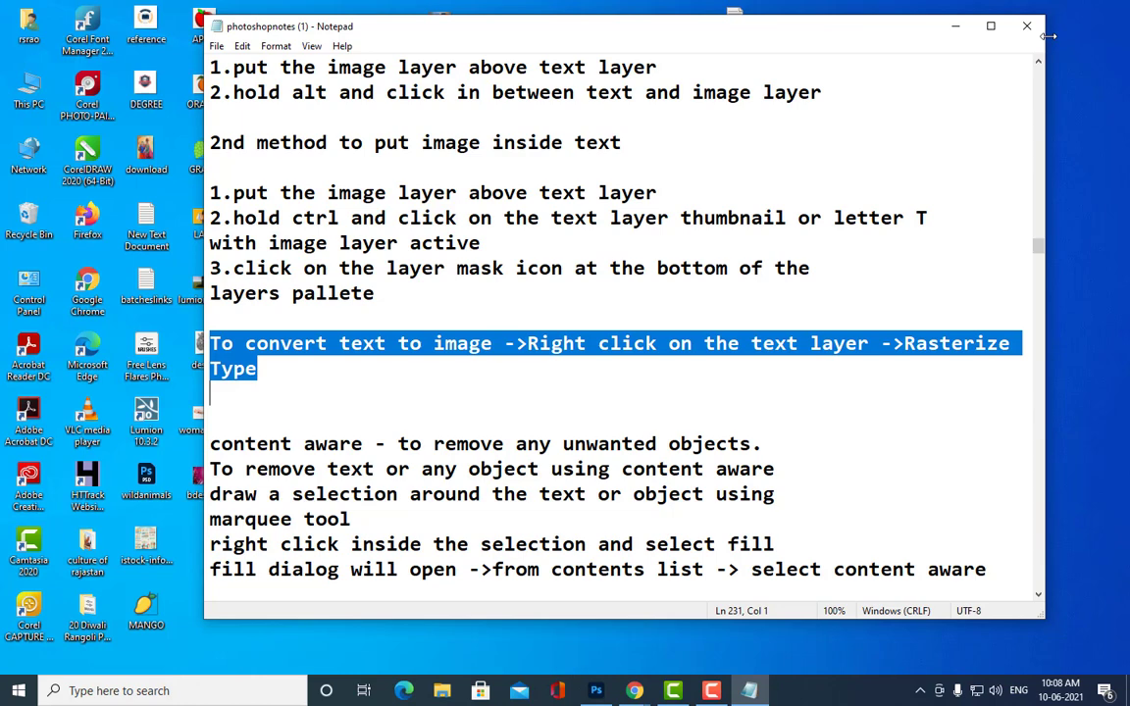
click(955, 26)
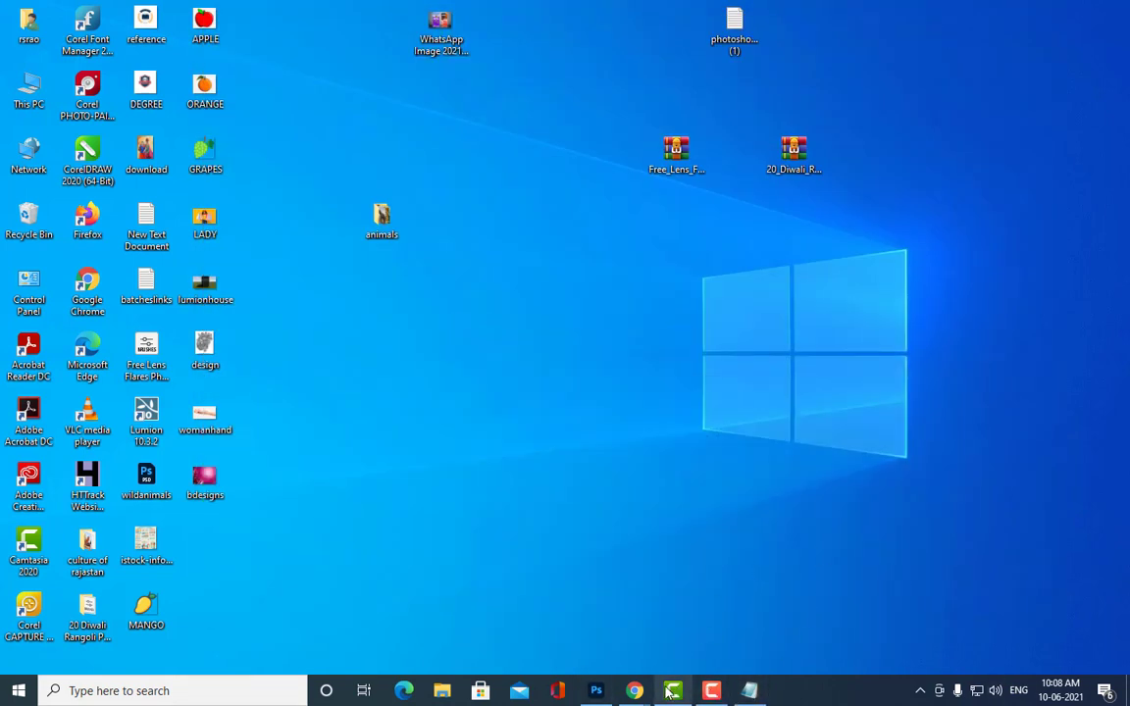
Step: Switch to Photoshop and rearrange the toolbox, Layers panel and Untitled-1 document window closer together
click(598, 691)
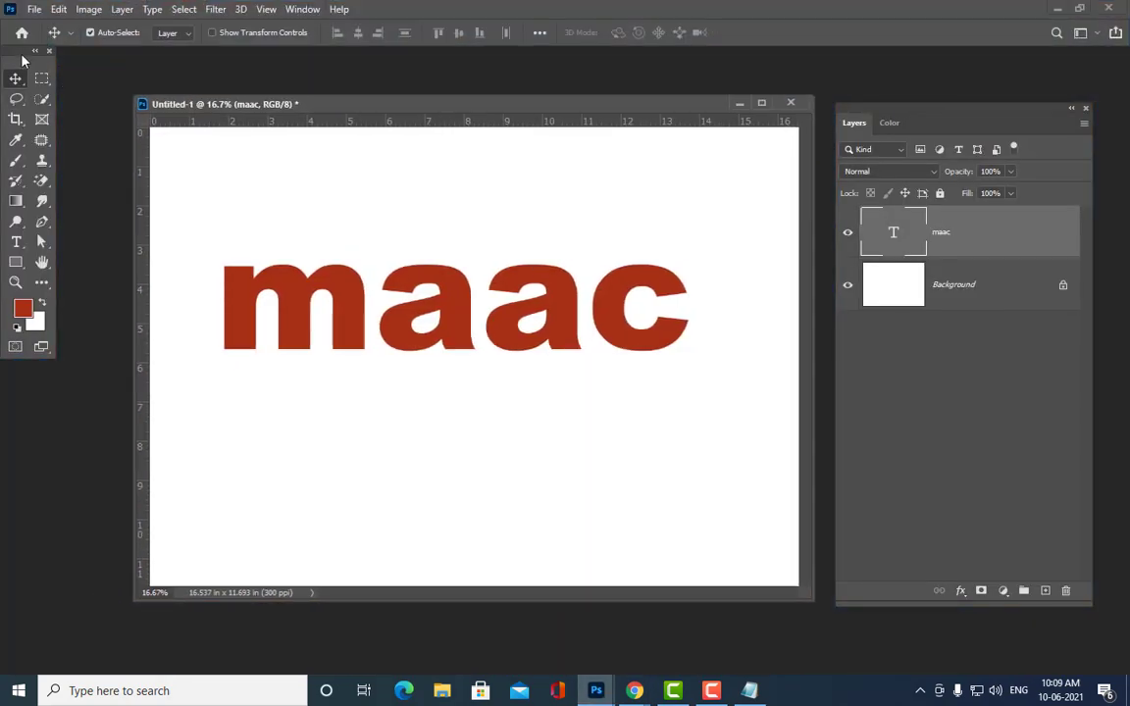
drag(18, 48, 40, 93)
drag(873, 118, 878, 91)
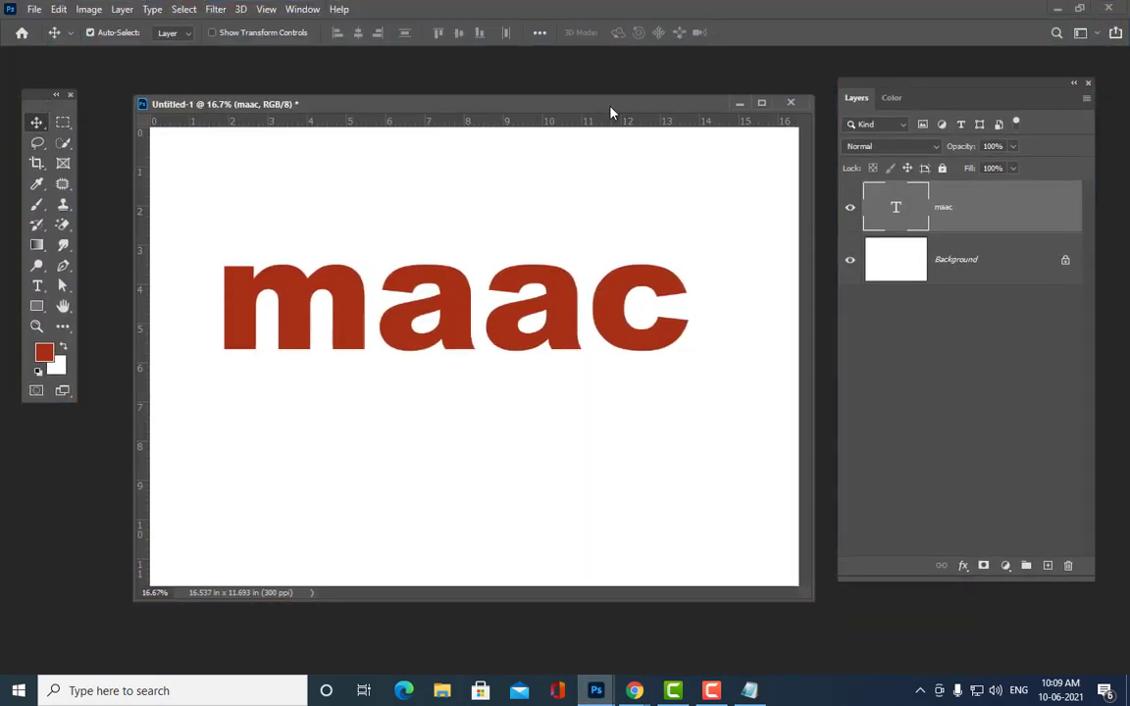
mouse_move(610, 111)
mouse_down()
mouse_move(595, 106)
mouse_move(608, 112)
mouse_up()
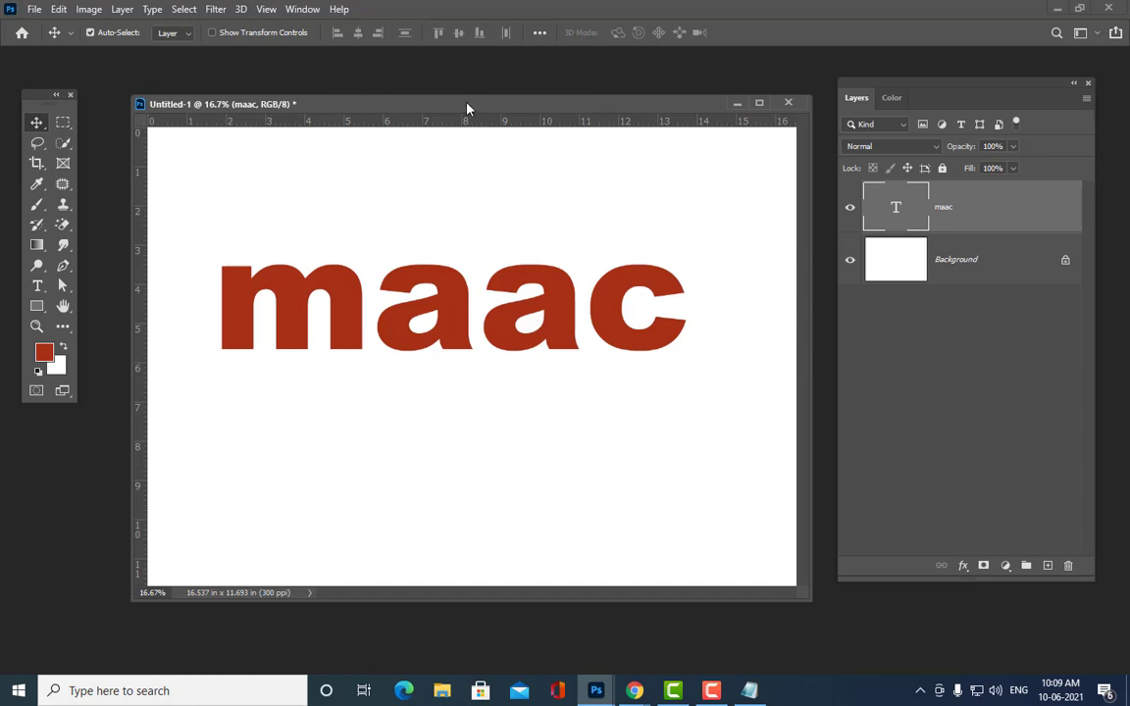
drag(467, 108, 428, 104)
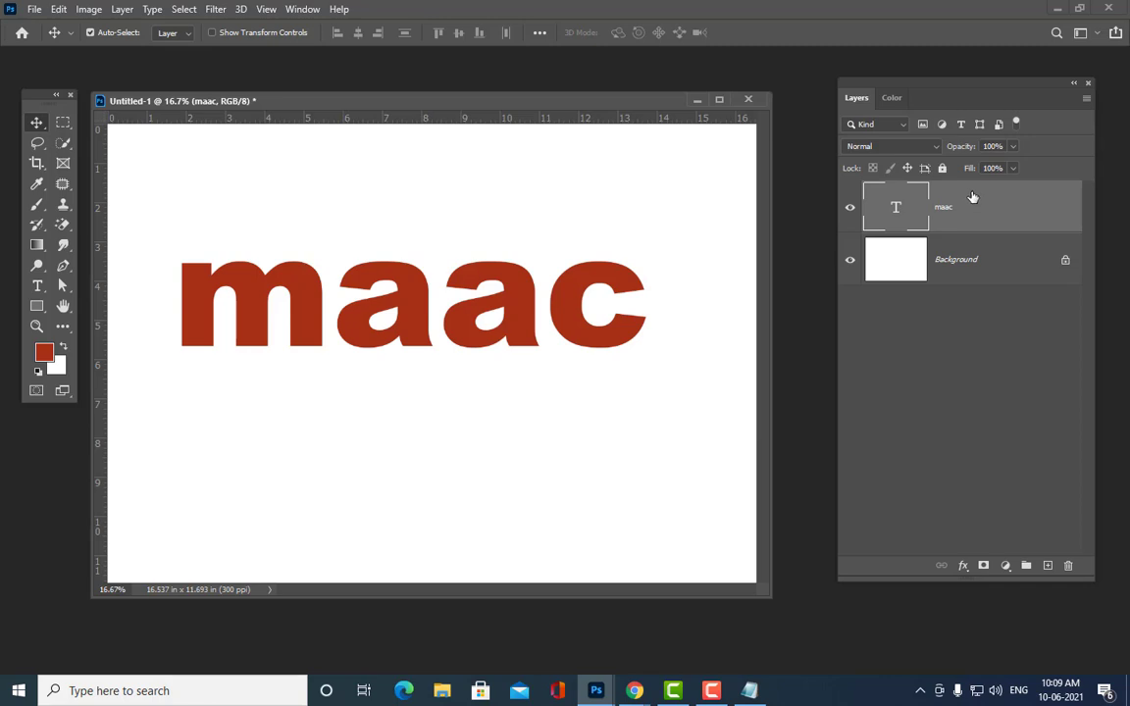
drag(570, 102, 578, 97)
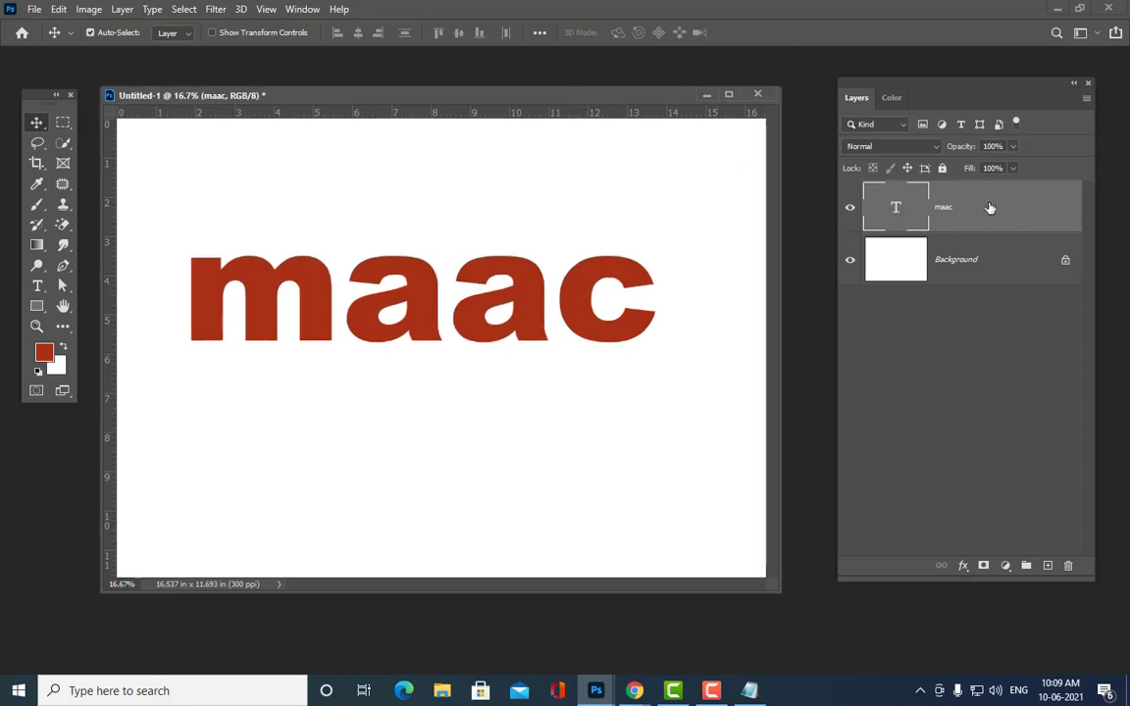
drag(895, 83, 852, 88)
Step: Try rasterizing the maac text layer, and undo the conversion
right_click(966, 222)
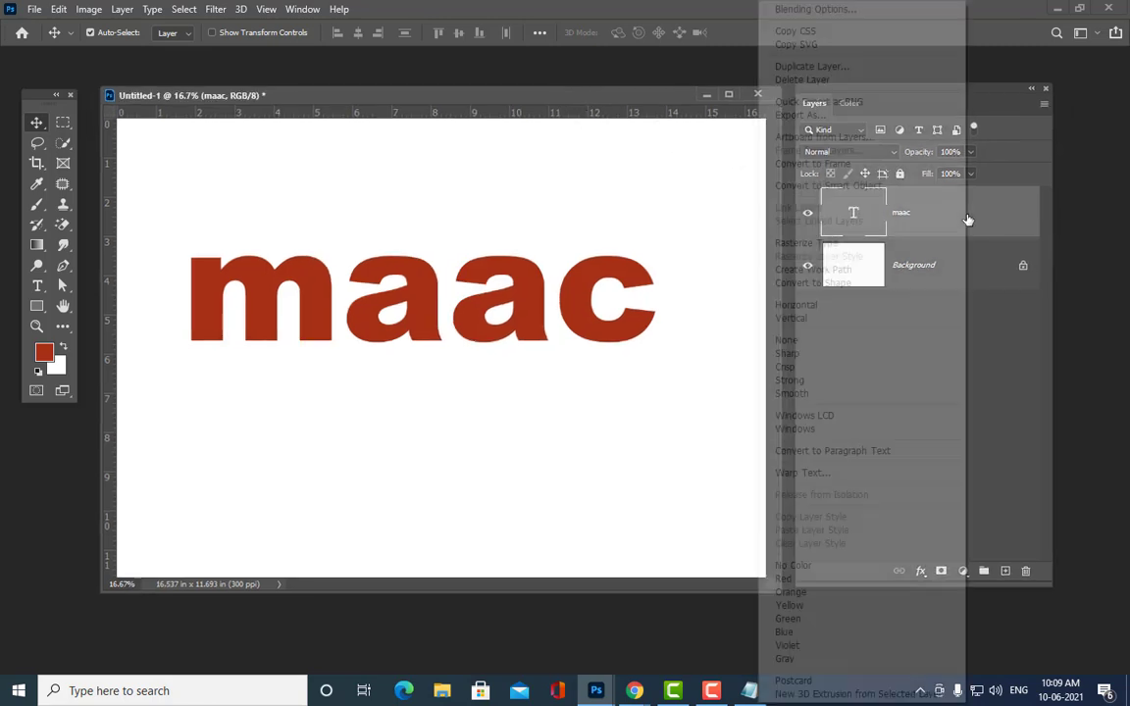
click(822, 244)
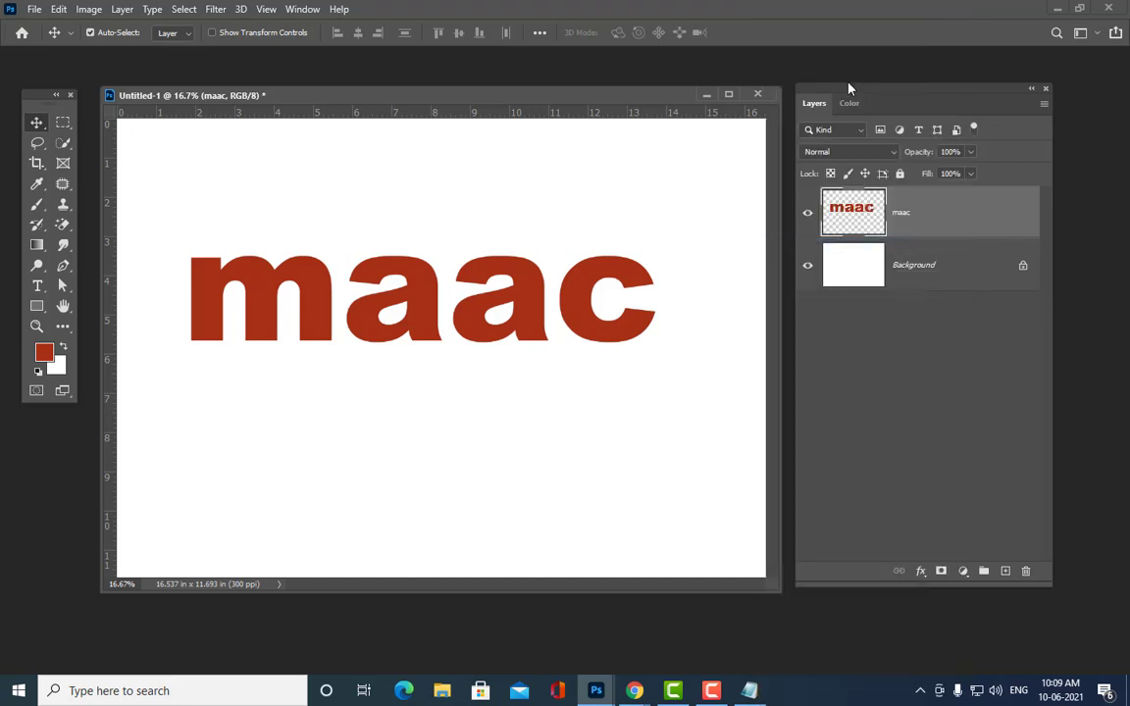
drag(849, 89, 884, 84)
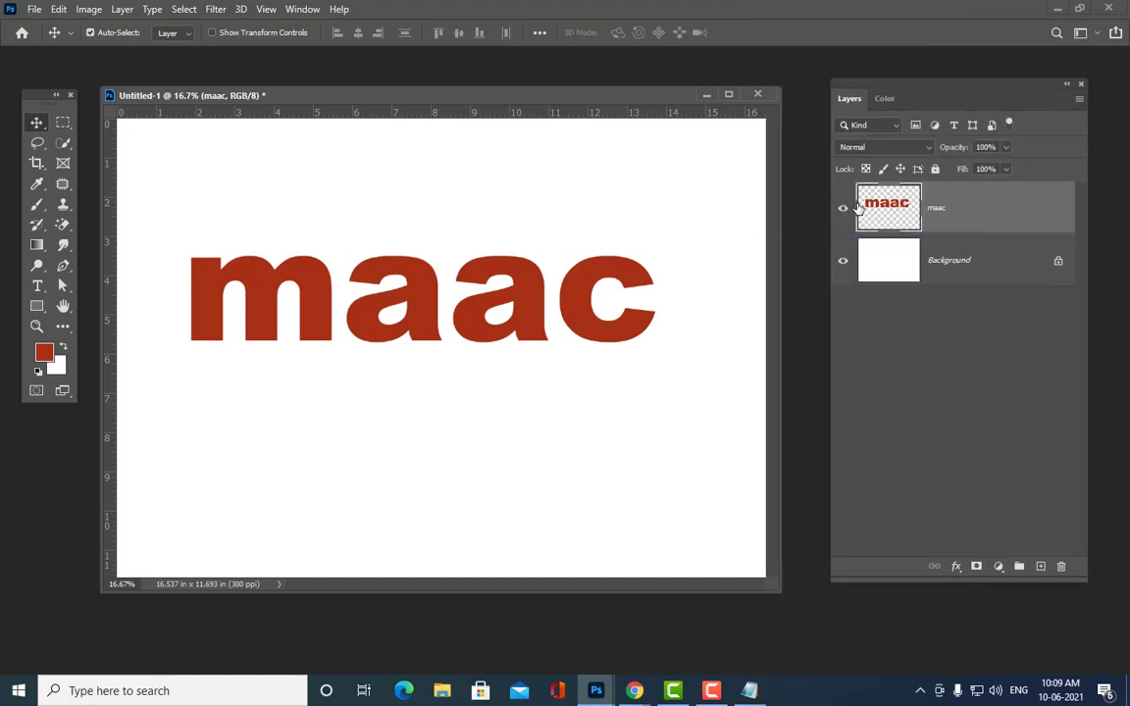
key(ctrl+z)
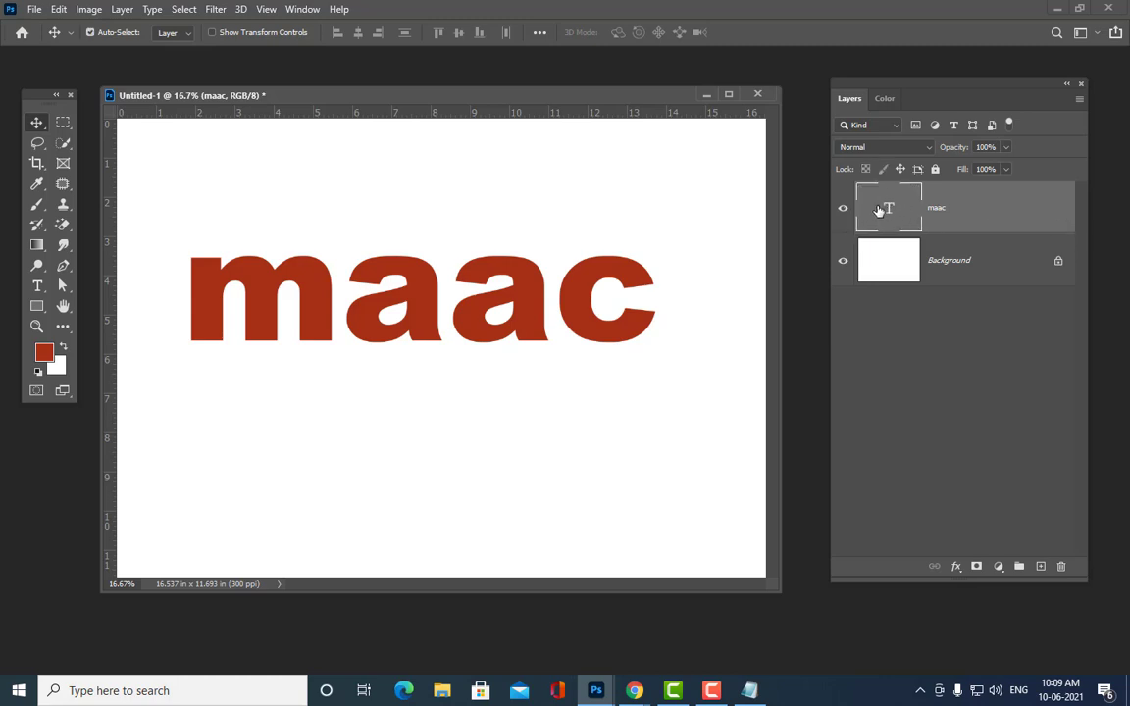
Step: Rasterize the maac type layer and move the word slightly up and to the right on the canvas
right_click(953, 210)
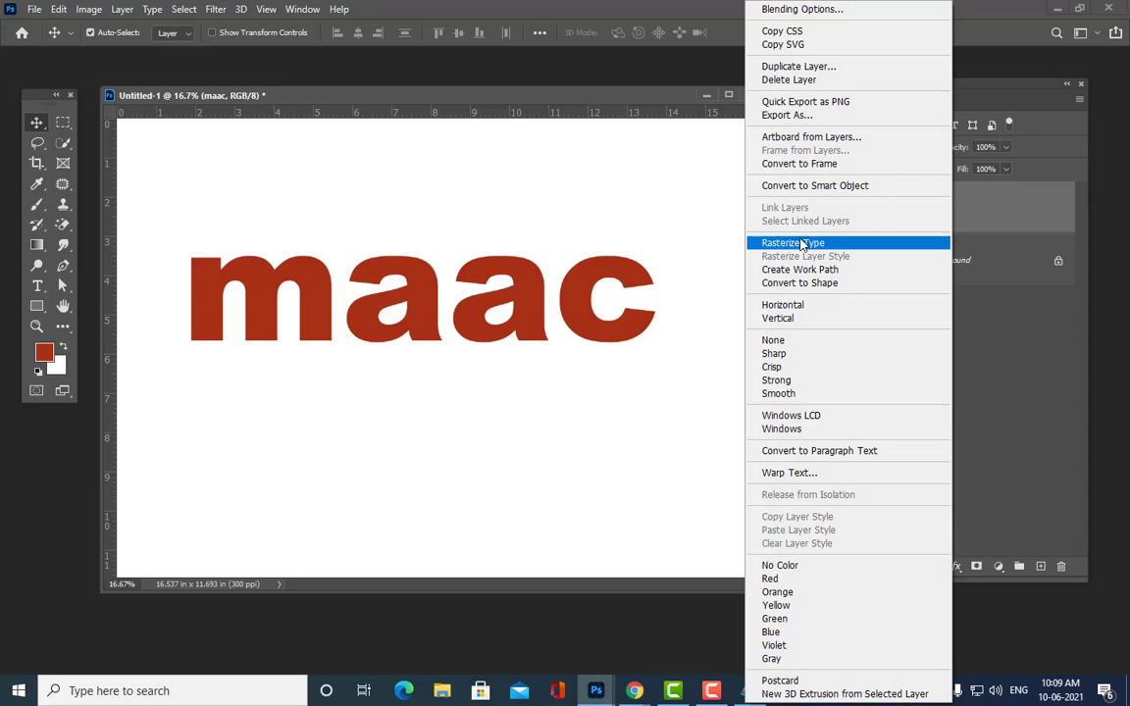
click(794, 242)
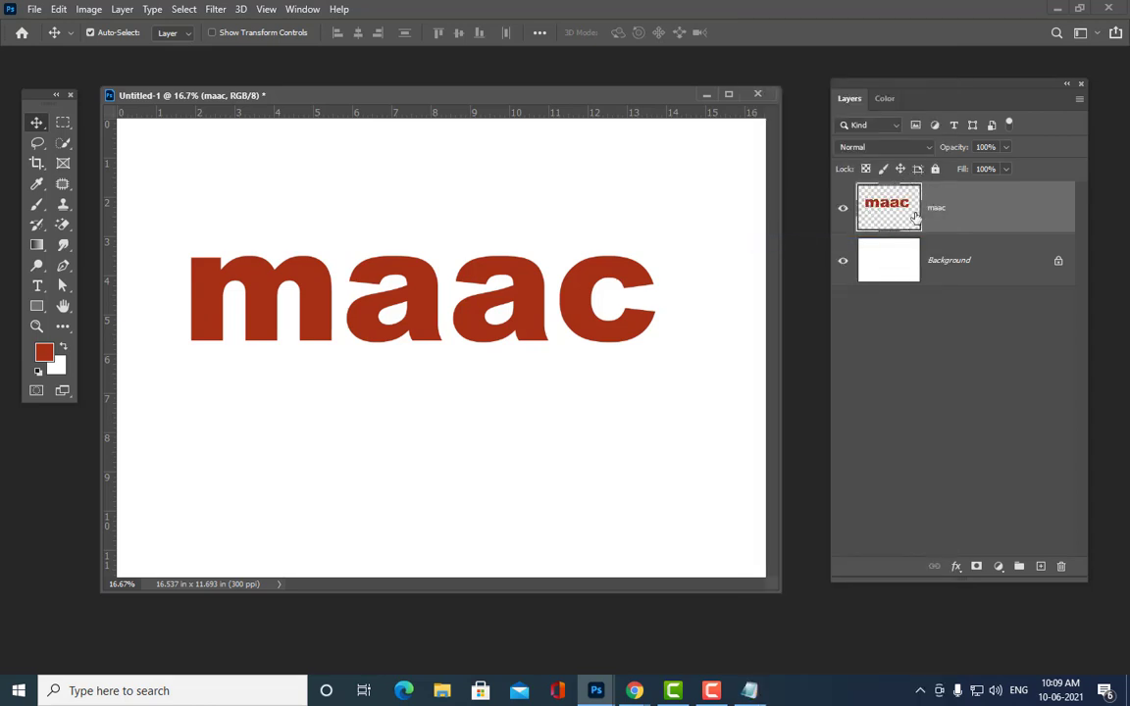
drag(448, 295, 537, 262)
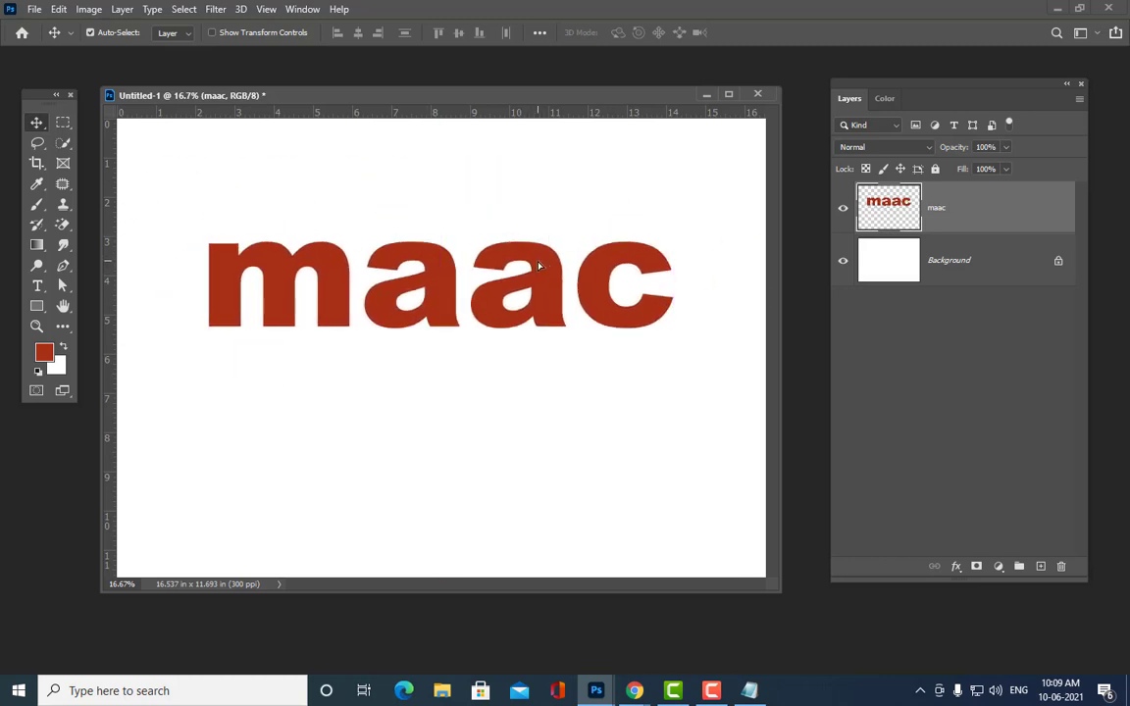
Step: Distort the rasterized maac word with Free Transform, enlarging its left end and narrowing its right end
key(ctrl+t)
right_click(544, 271)
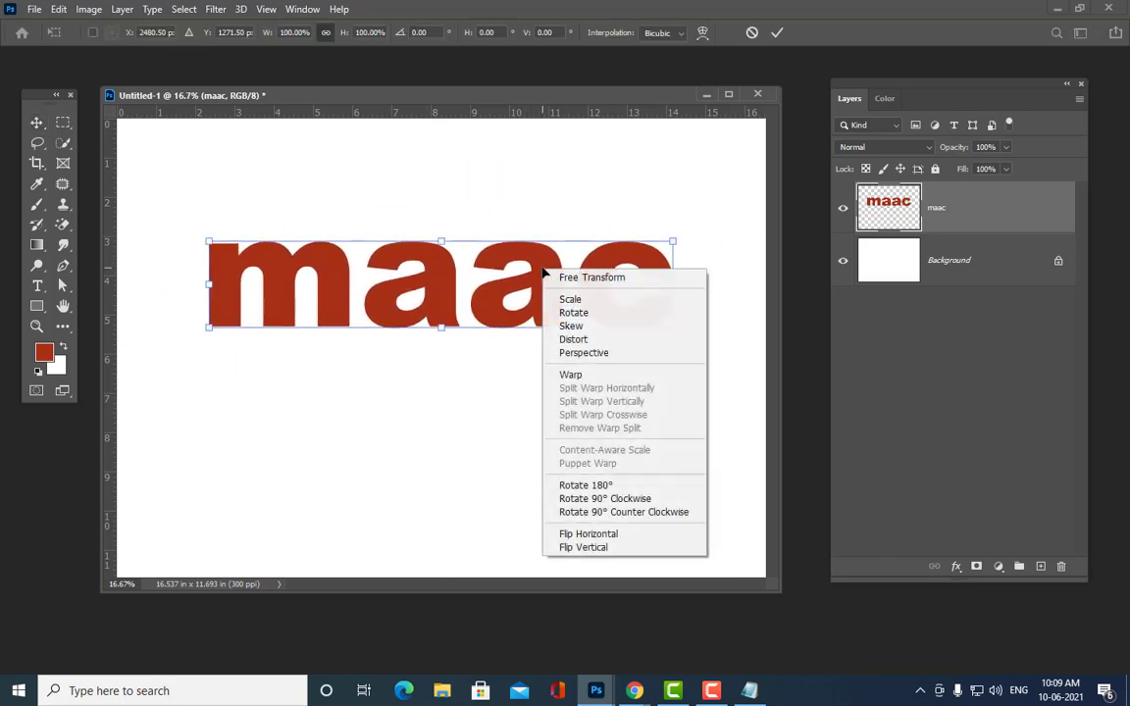
click(571, 338)
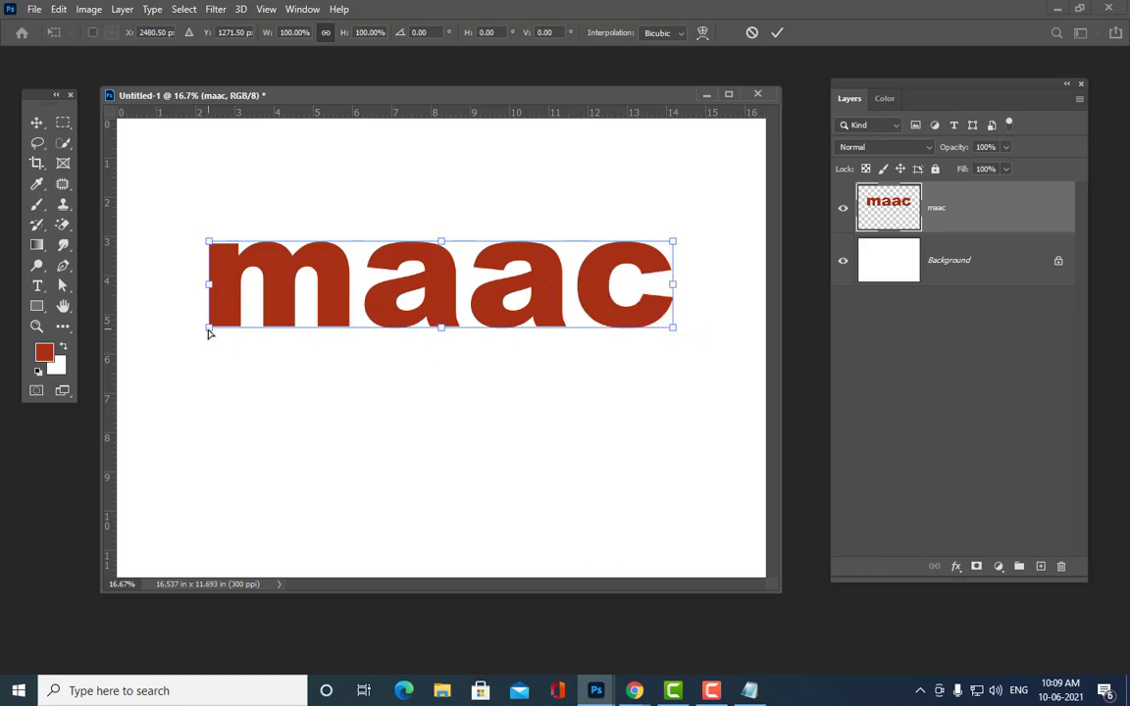
drag(209, 333, 223, 456)
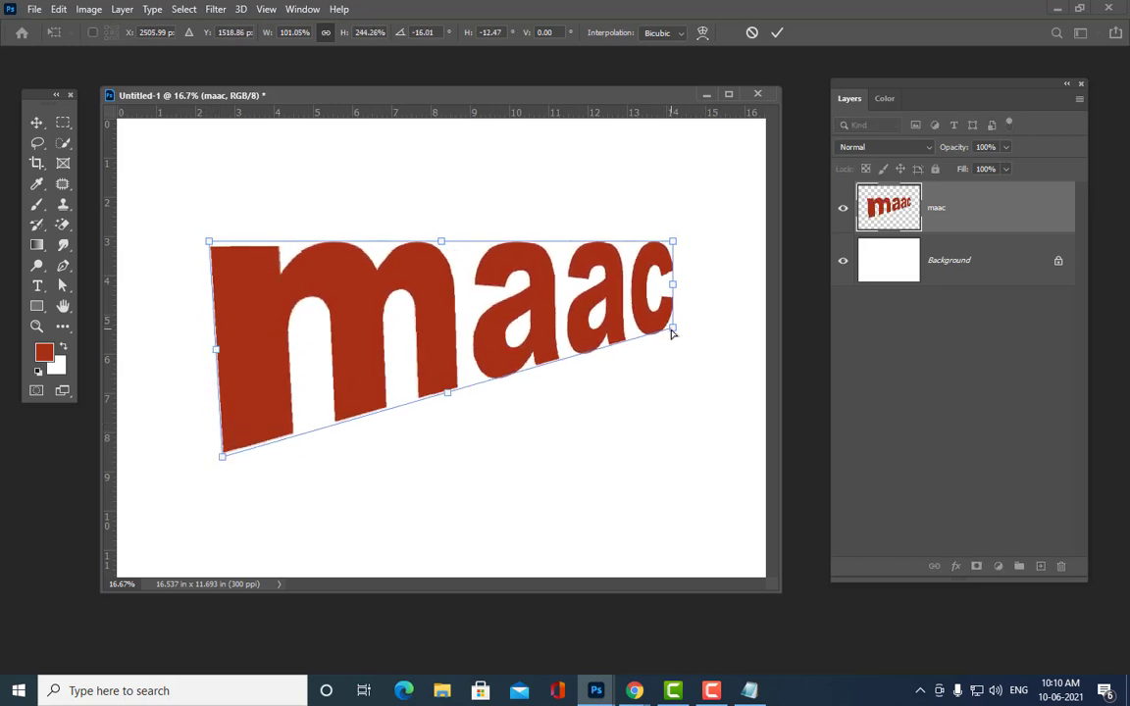
drag(672, 335, 672, 308)
drag(673, 243, 674, 256)
drag(672, 311, 673, 304)
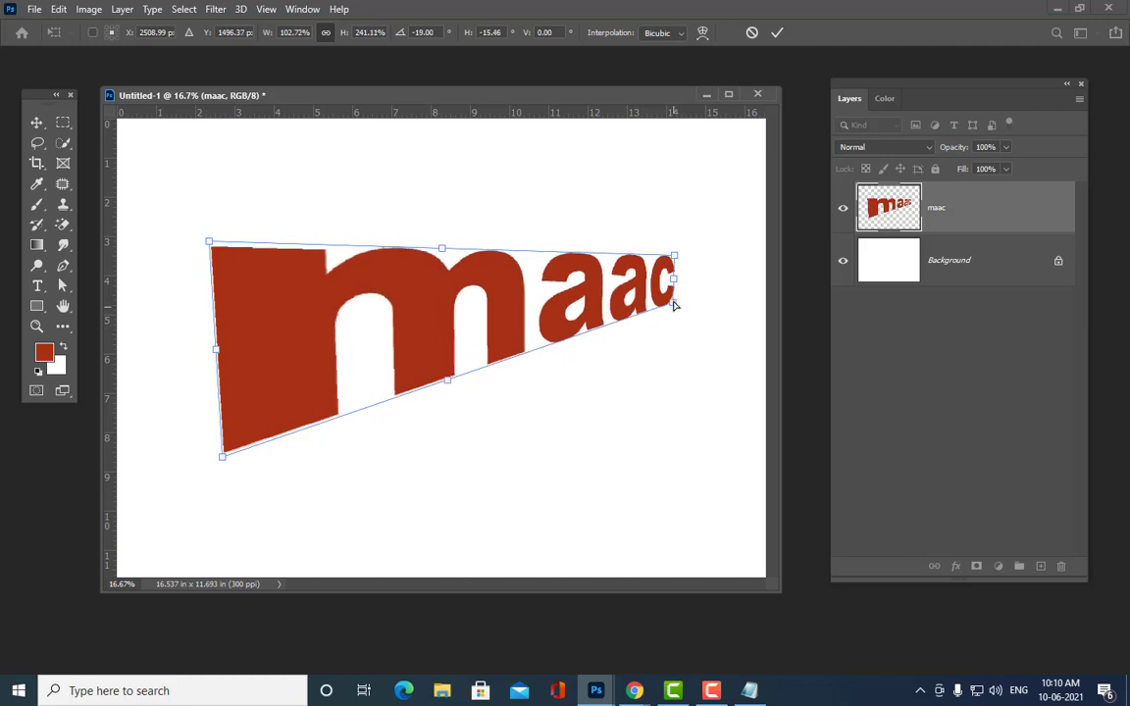
Step: Raise the distorted word and refine its tapered corners, apply the transform, and undo it together with the preceding move
drag(504, 307, 491, 265)
drag(666, 214, 665, 225)
drag(193, 198, 204, 146)
drag(210, 420, 210, 371)
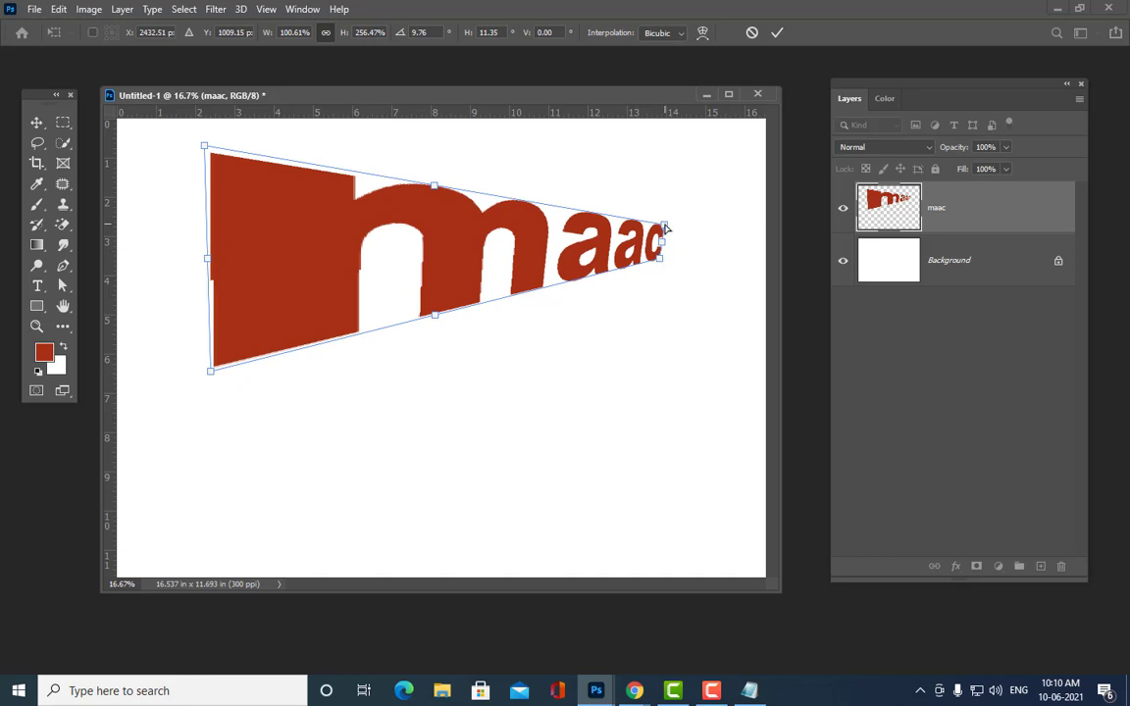
drag(665, 229, 661, 256)
key(Return)
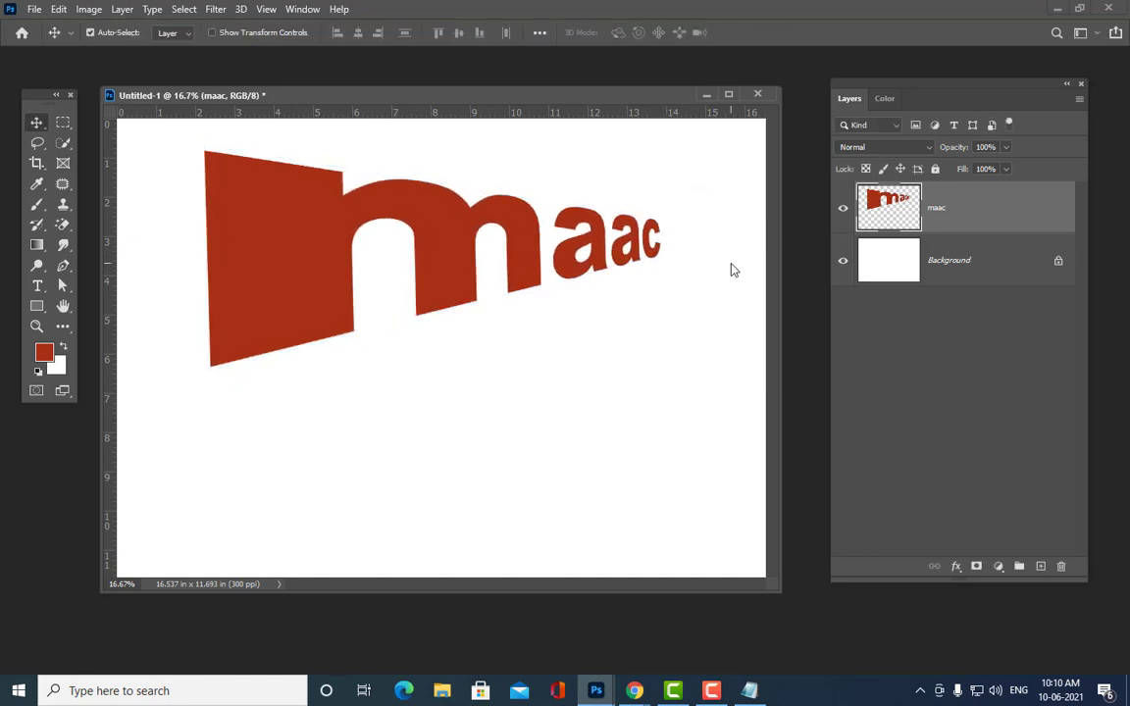
key(ctrl+z)
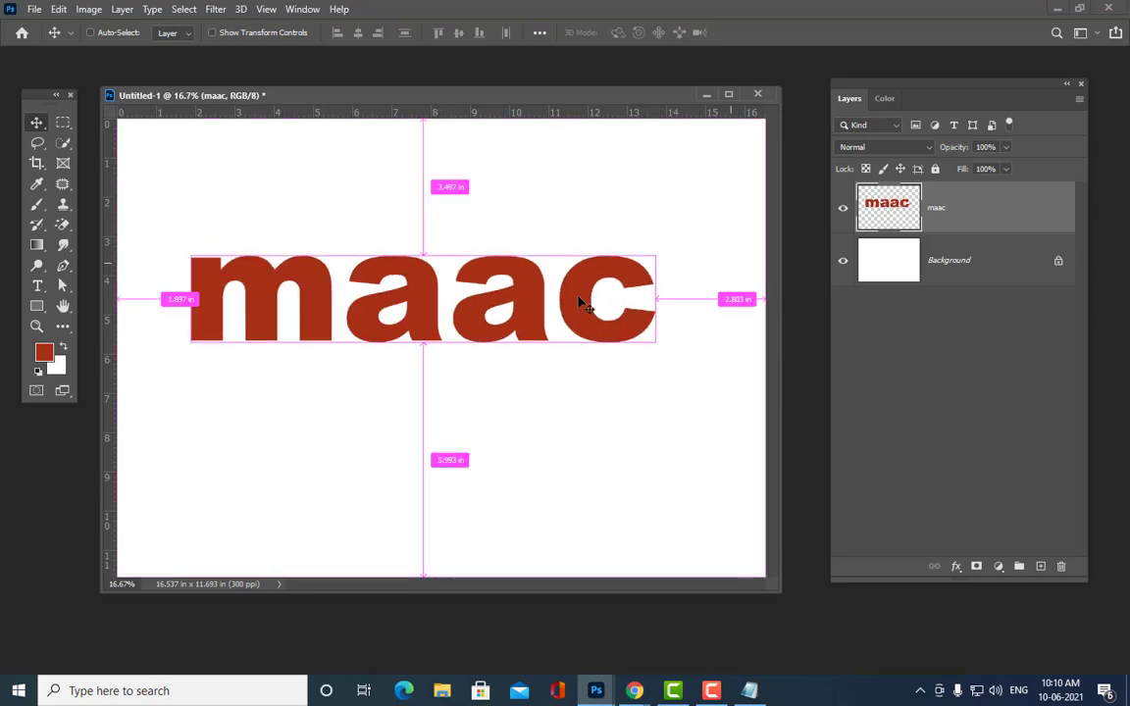
Step: Move the maac word up on the canvas, duplicate its layer, and place the copy directly below the original
drag(595, 297, 619, 267)
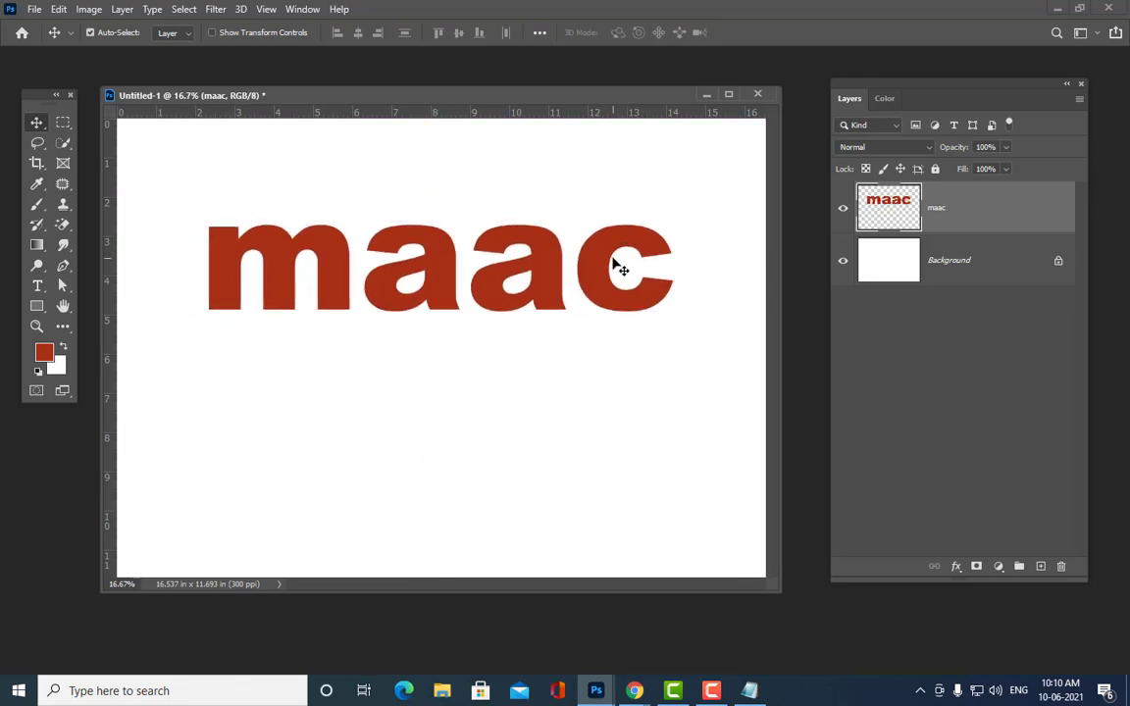
drag(462, 101, 459, 111)
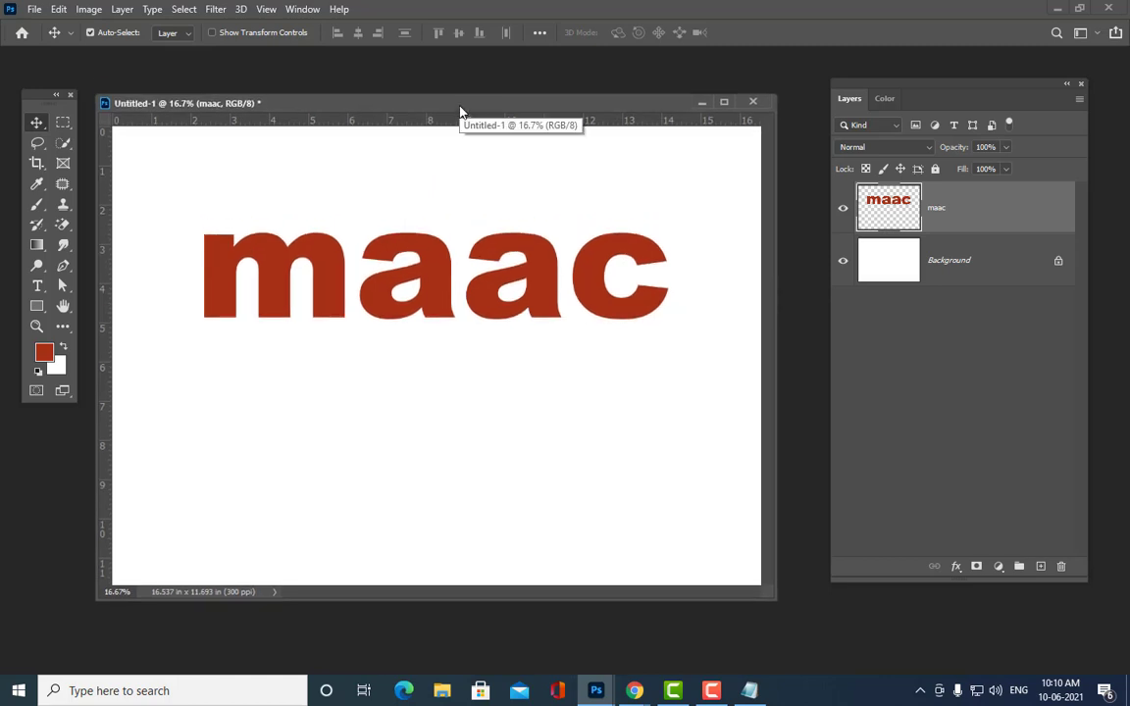
key(ctrl+j)
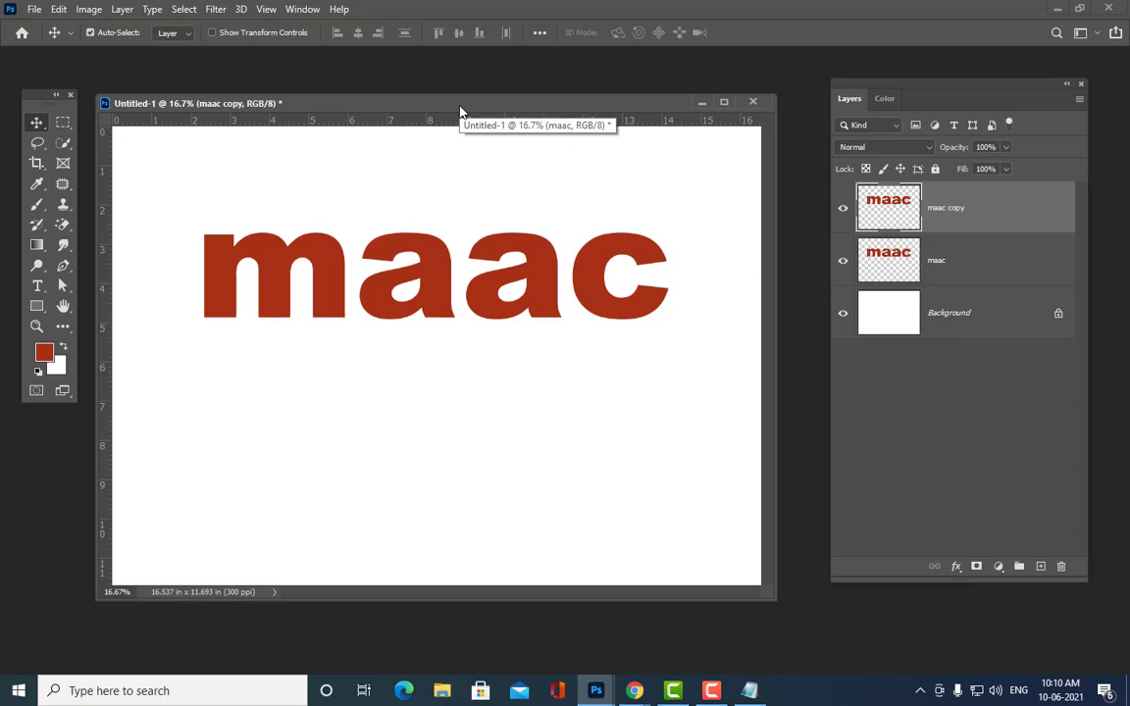
drag(529, 310, 535, 398)
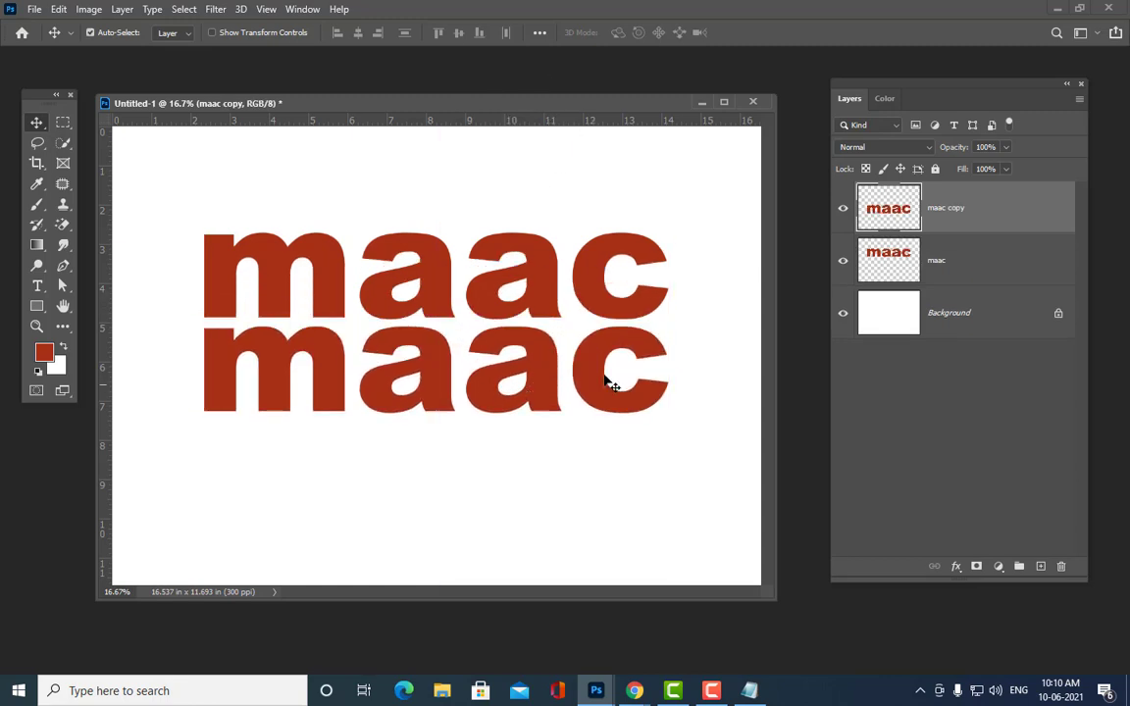
Step: Distort the upper maac word with Free Transform, raising its top-left corner and pulling both right corners inward to narrow that end
click(971, 258)
click(845, 261)
click(845, 261)
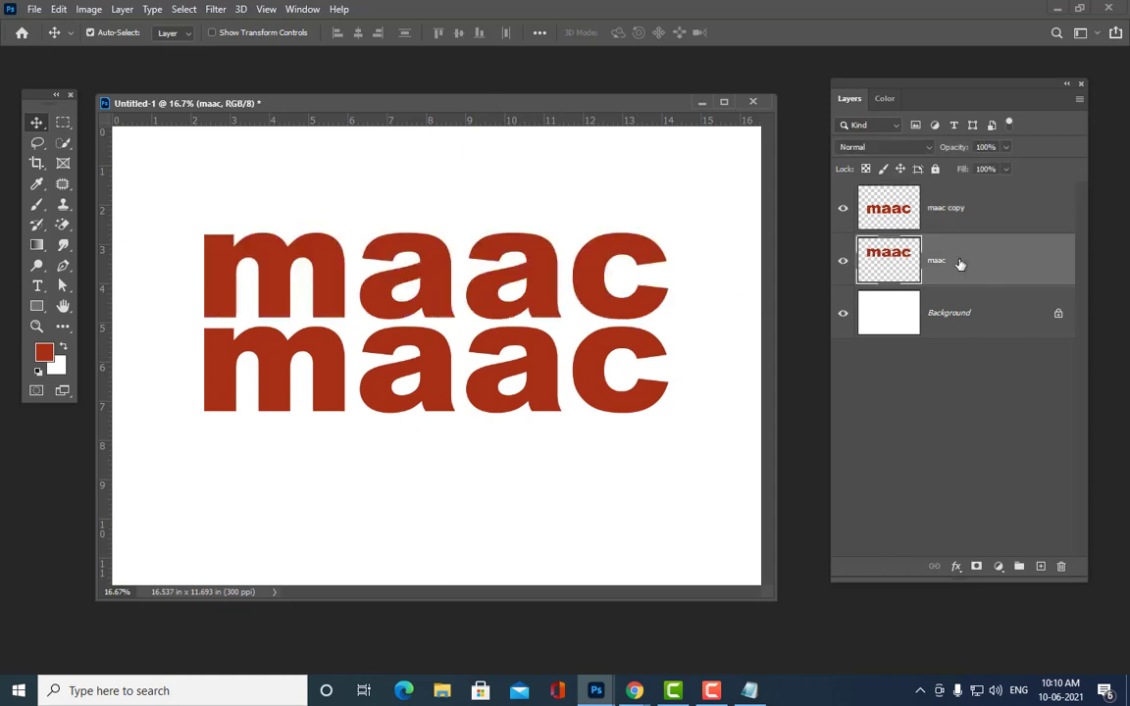
key(ctrl)
key(ctrl+t)
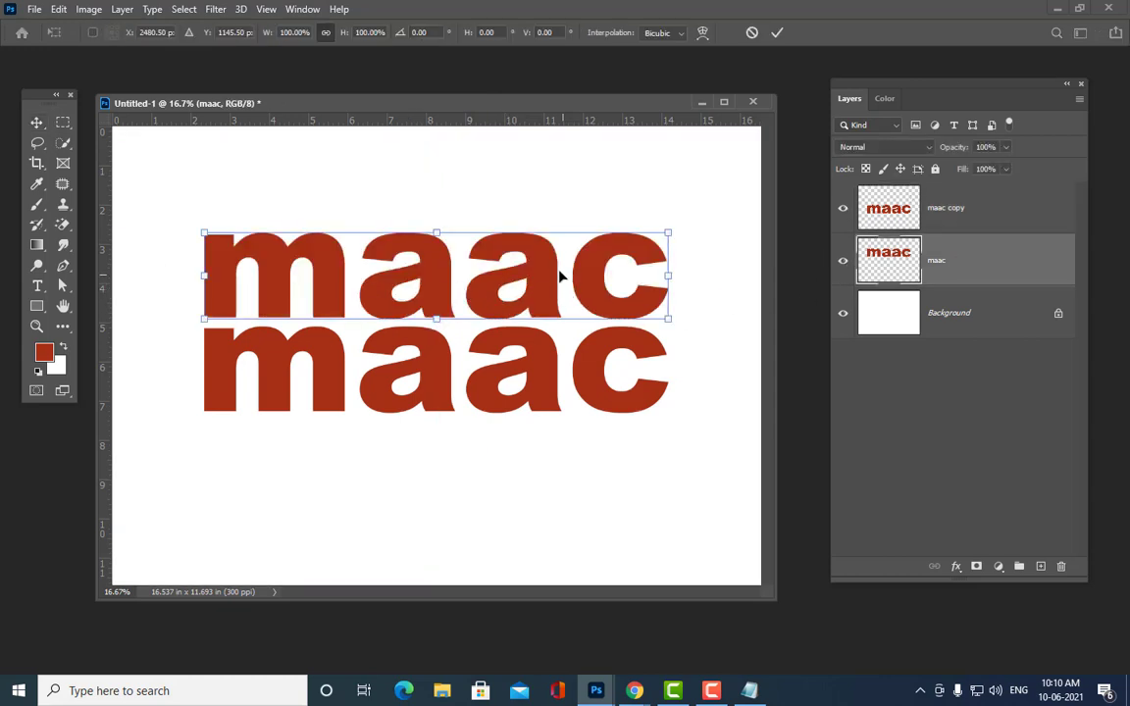
right_click(520, 270)
click(578, 336)
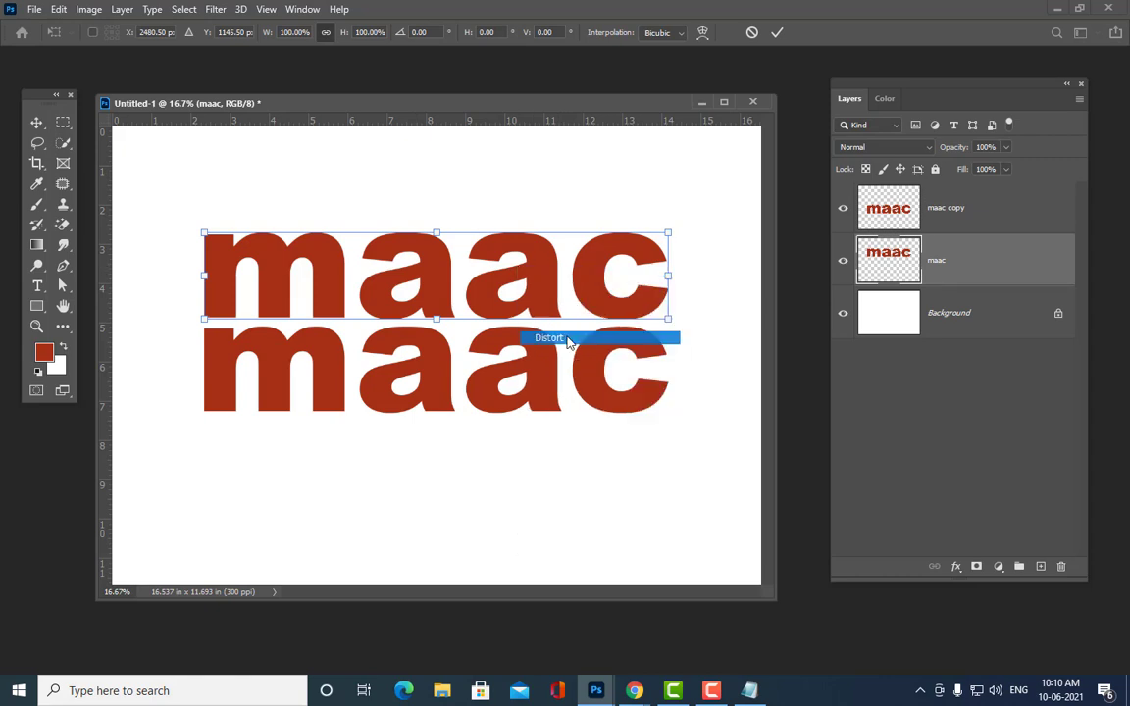
drag(204, 236, 195, 140)
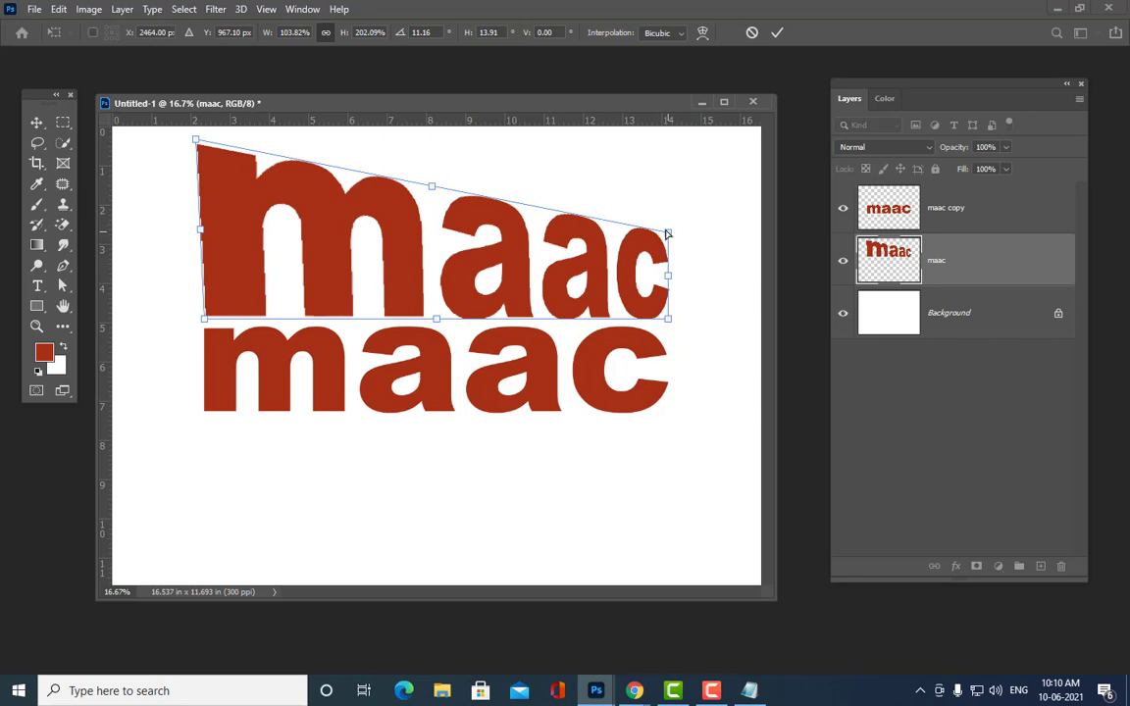
drag(666, 233, 631, 214)
drag(671, 324, 634, 263)
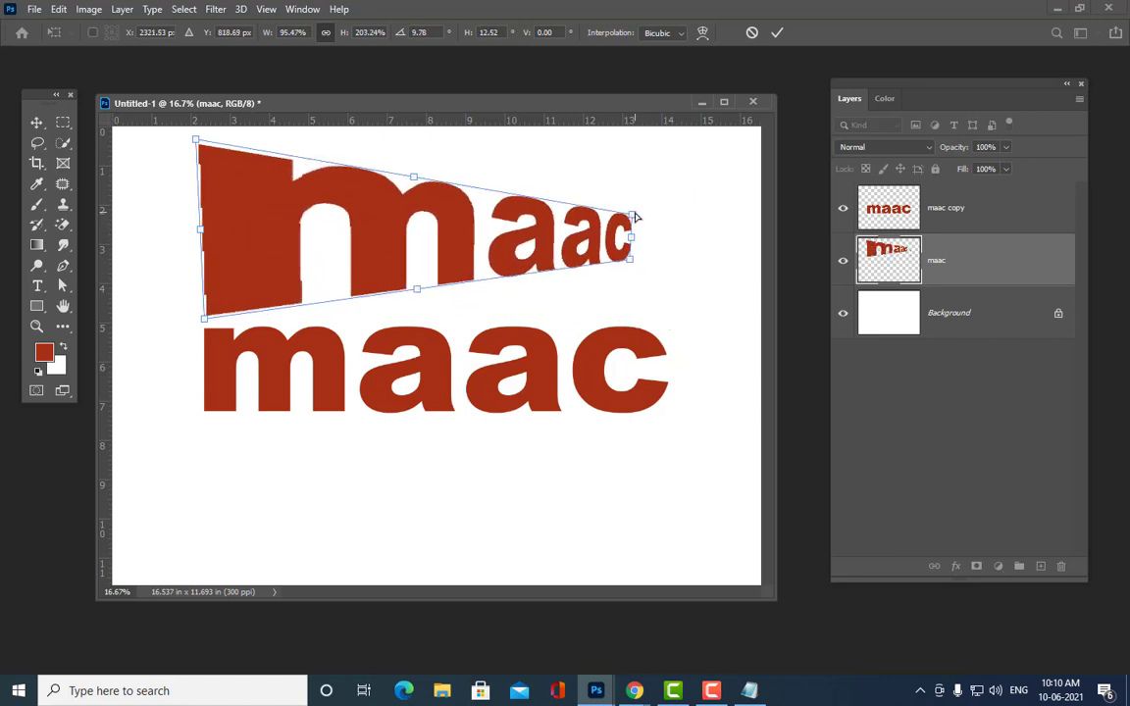
Step: Narrow the upper word's right end further, straighten its left edge, and apply the distortion
drag(635, 217, 629, 255)
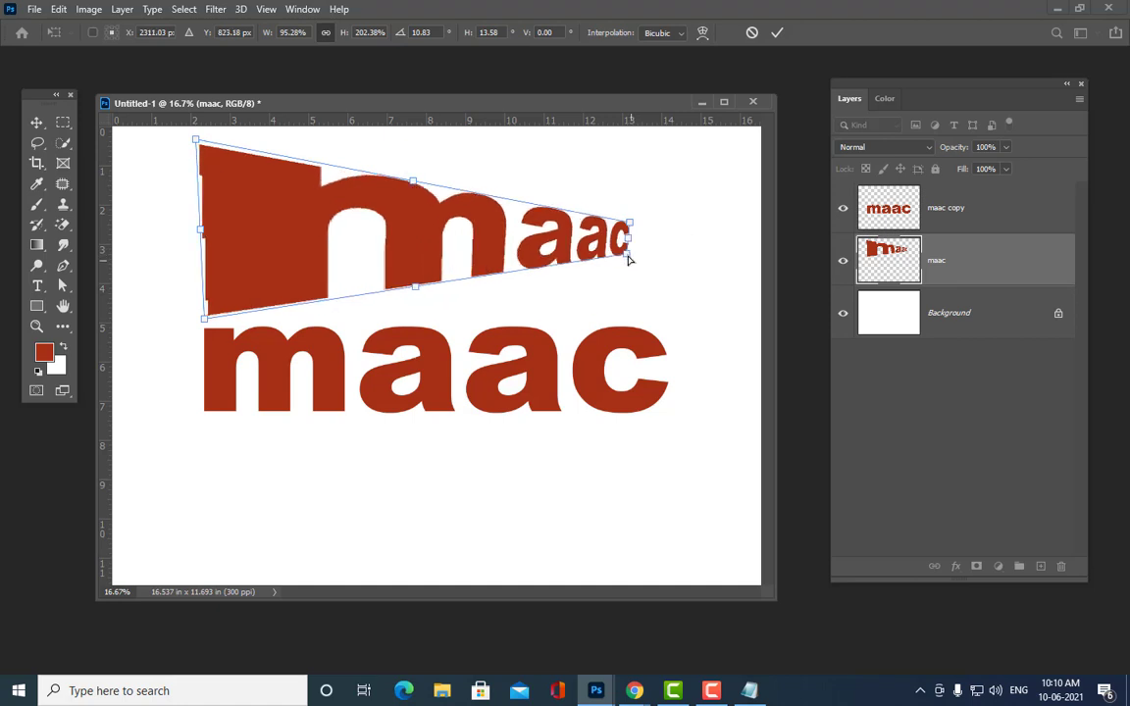
drag(199, 143, 209, 141)
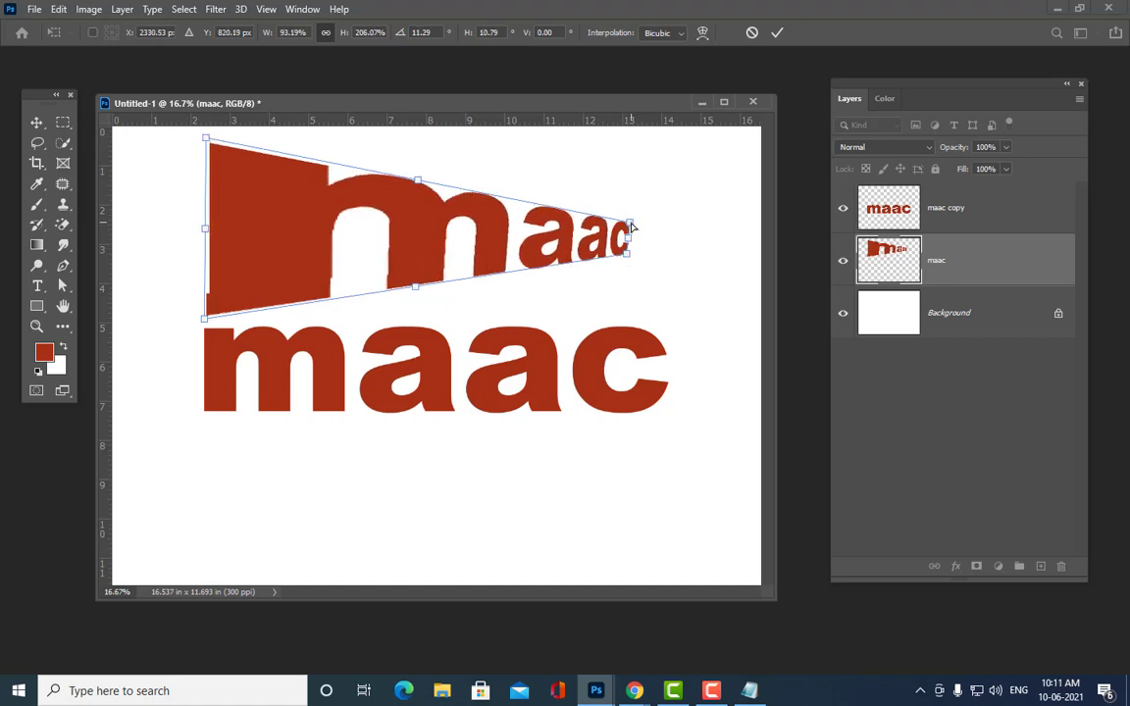
drag(632, 227, 625, 250)
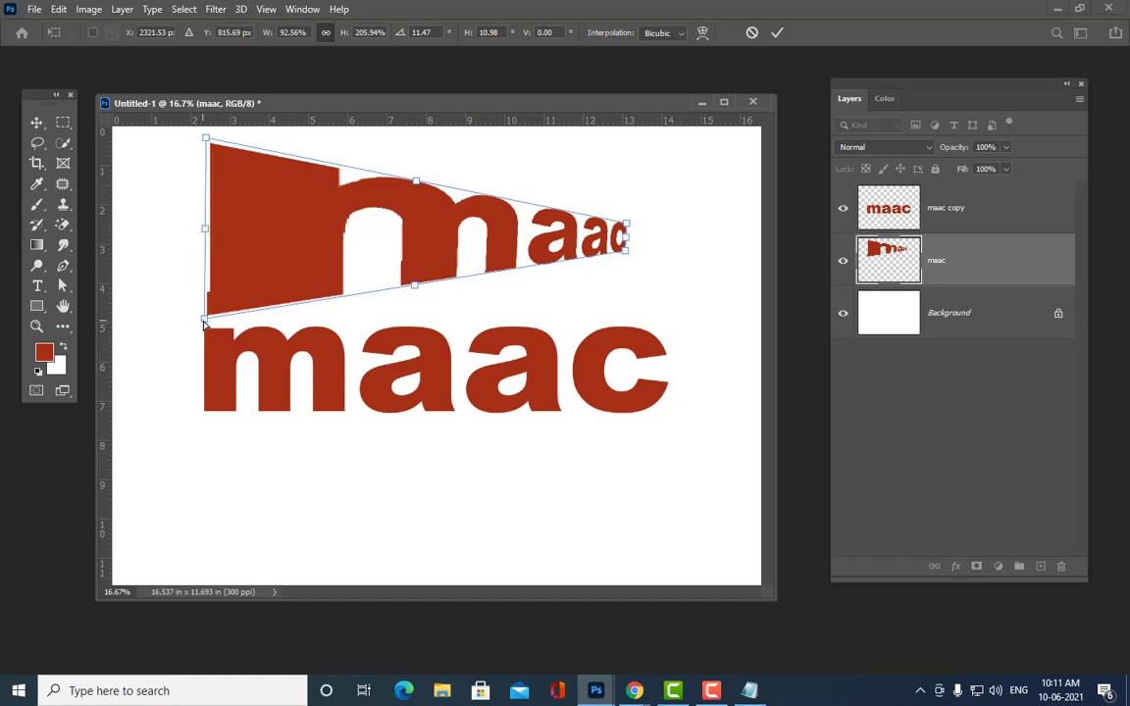
drag(204, 324, 207, 326)
key(Return)
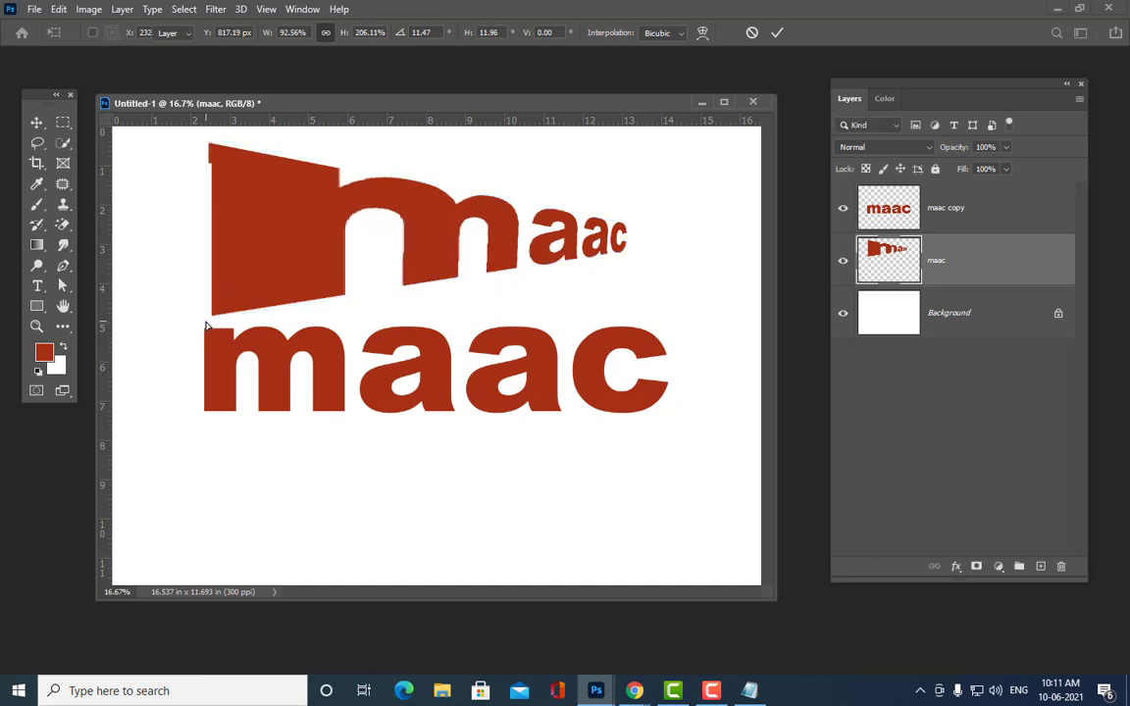
Step: Distort the maac copy layer into a slanted floor shadow that runs along the upper word's lower edge and tapers to the right
click(890, 210)
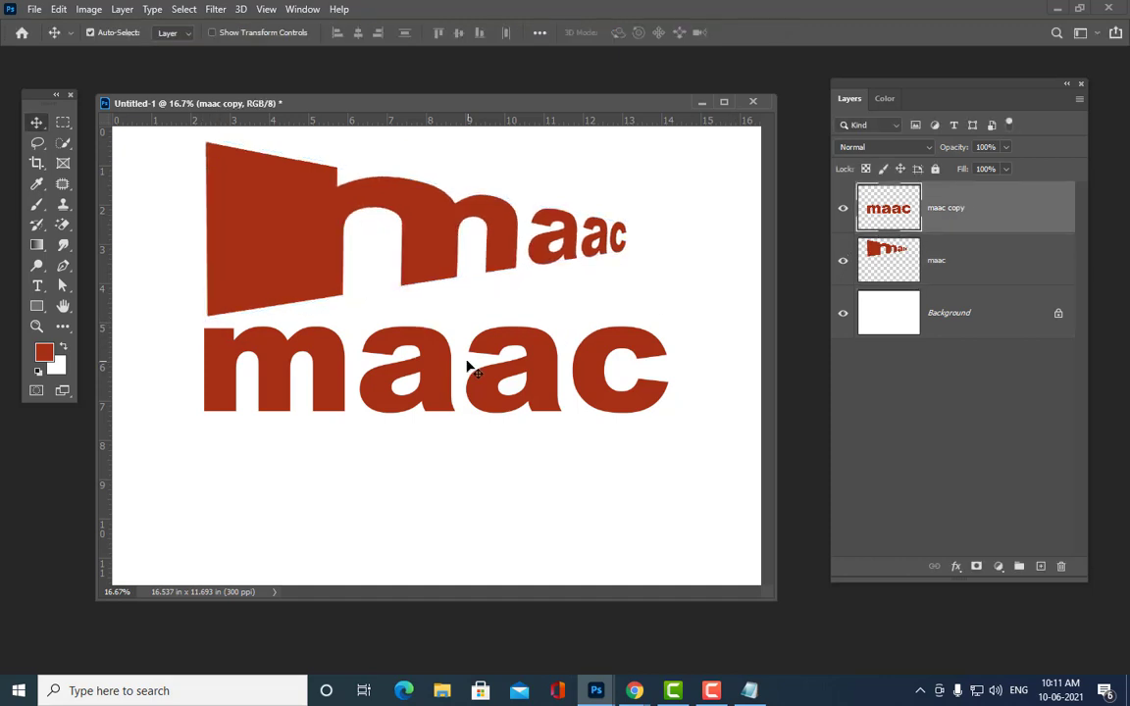
key(ctrl+t)
right_click(514, 372)
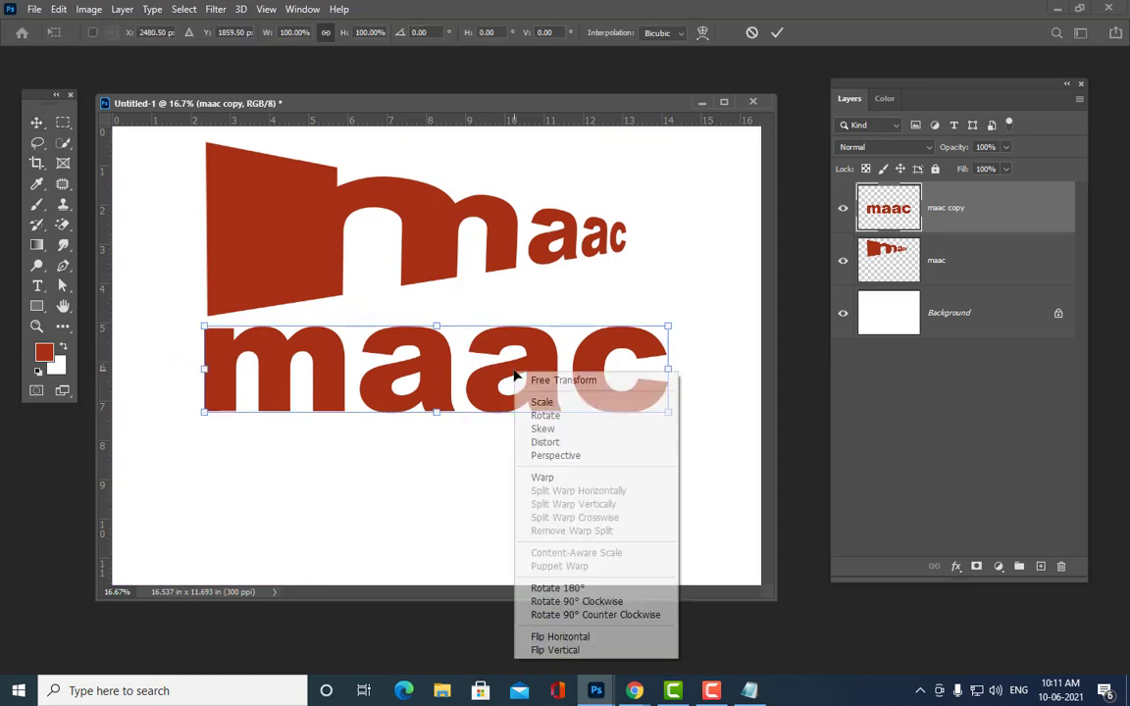
click(542, 442)
drag(668, 326, 526, 325)
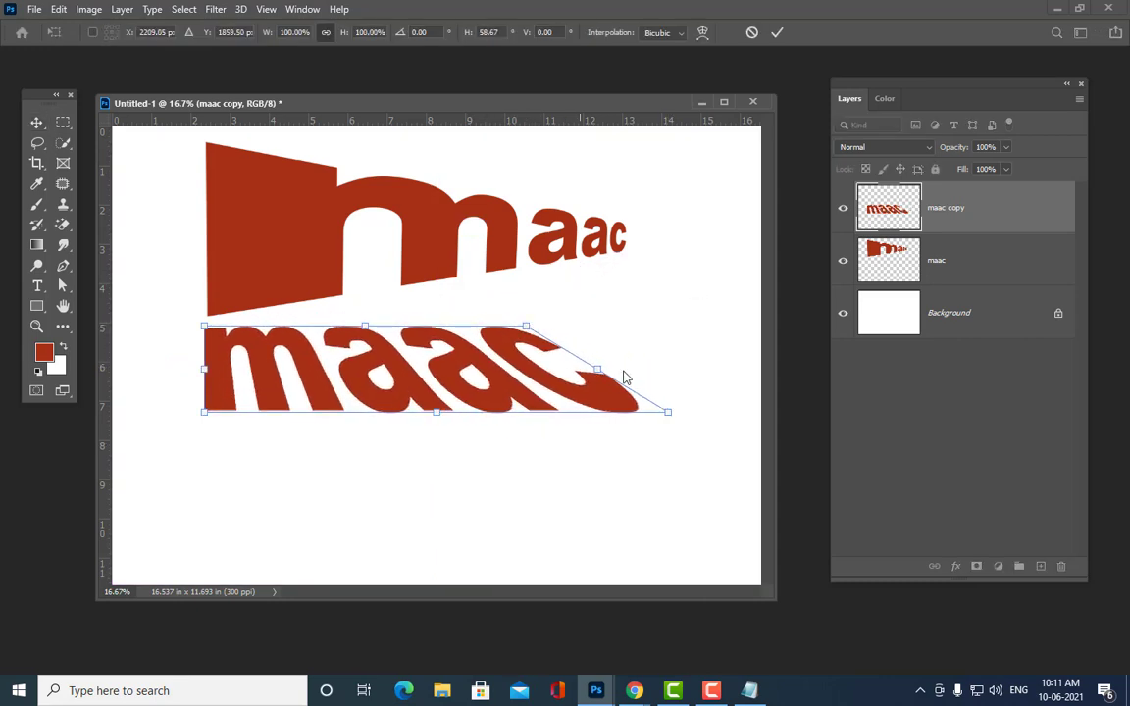
drag(666, 414, 656, 242)
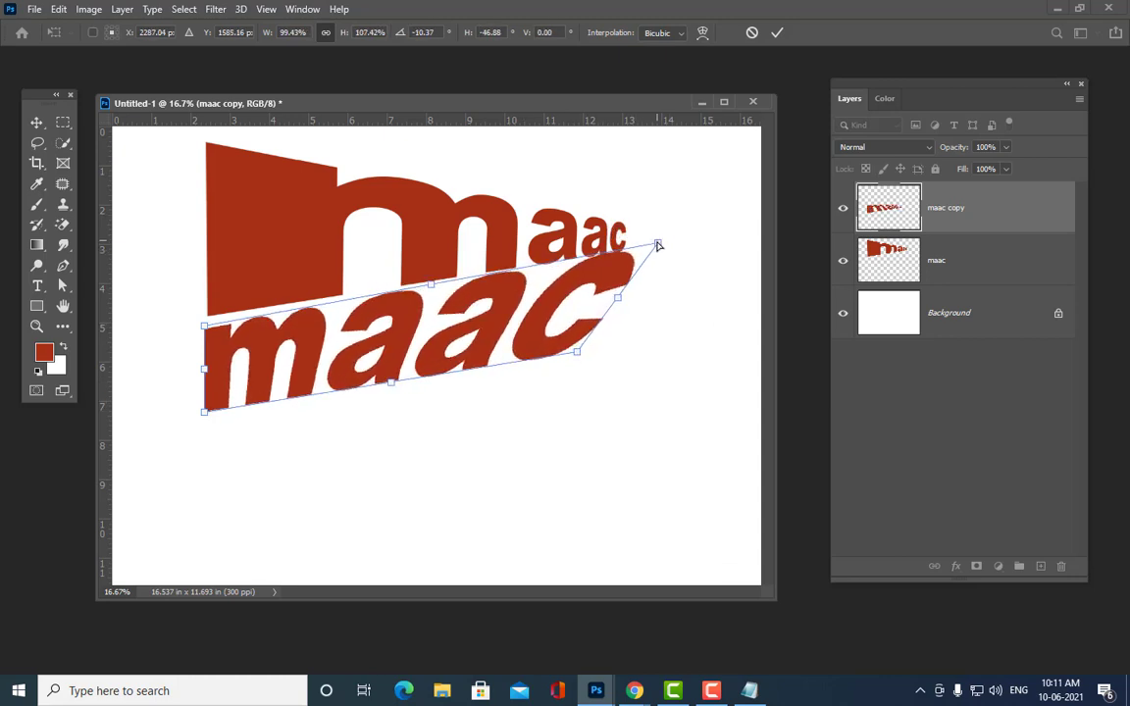
drag(578, 359, 661, 253)
drag(210, 416, 315, 393)
Step: Refine the shadow copy's corners to follow the base of the upright word, and apply the distortion
drag(205, 328, 200, 320)
drag(659, 256, 669, 257)
drag(314, 391, 325, 369)
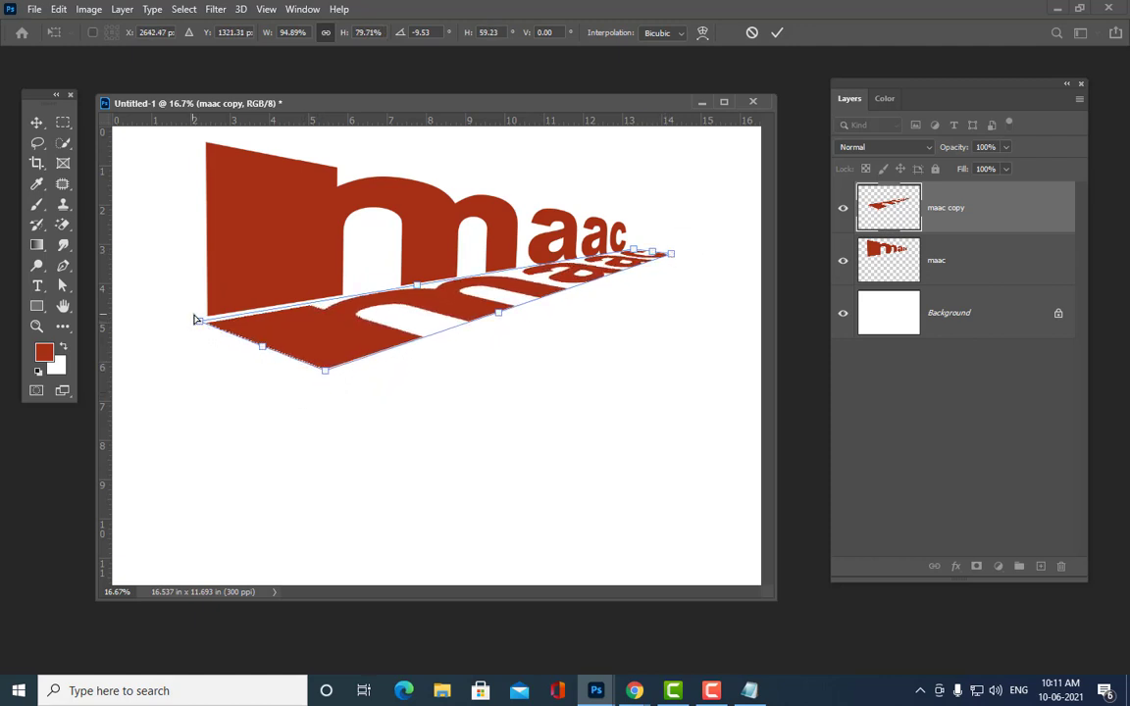
drag(204, 325, 217, 324)
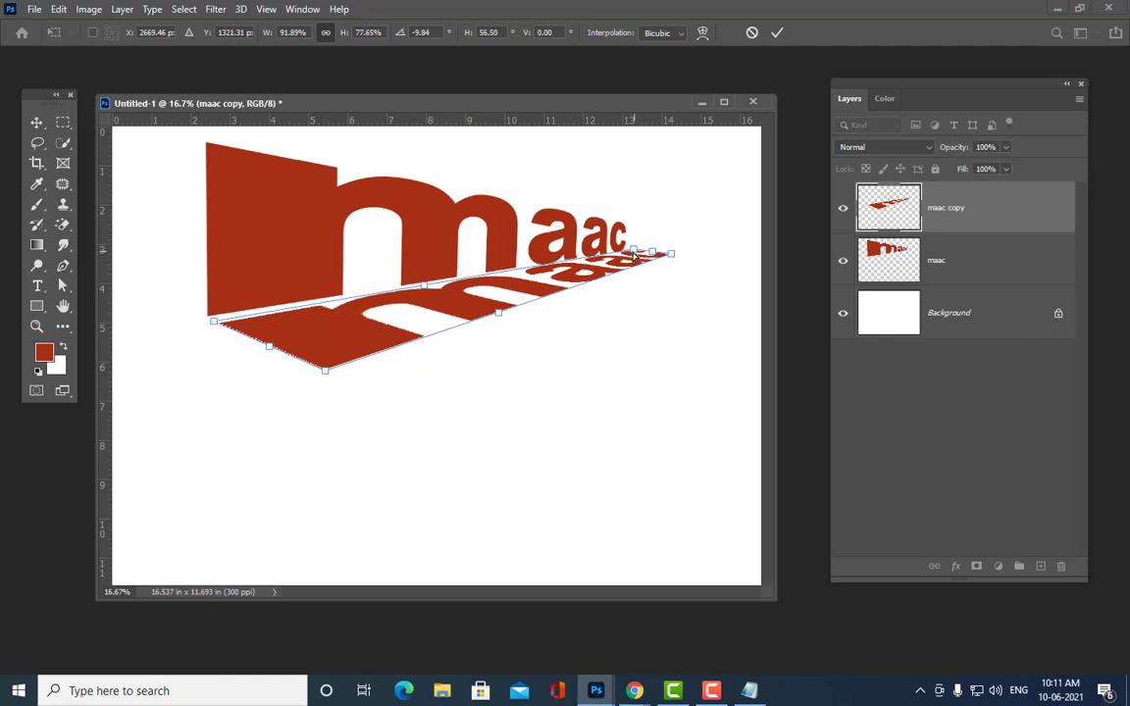
drag(636, 253, 630, 249)
drag(215, 322, 203, 322)
drag(673, 257, 634, 252)
key(Return)
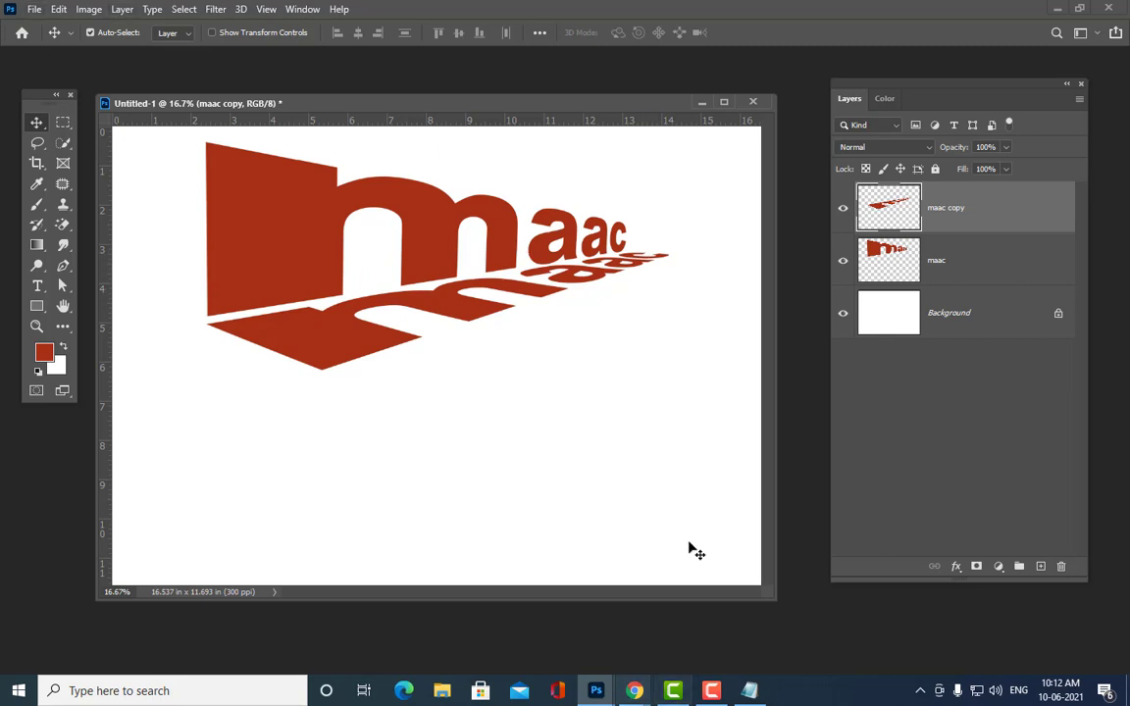
Step: Load the maac copy layer's pixels as a selection and set the foreground colour to black
mouse_move(878, 85)
mouse_down()
mouse_move(847, 89)
mouse_move(859, 86)
mouse_up()
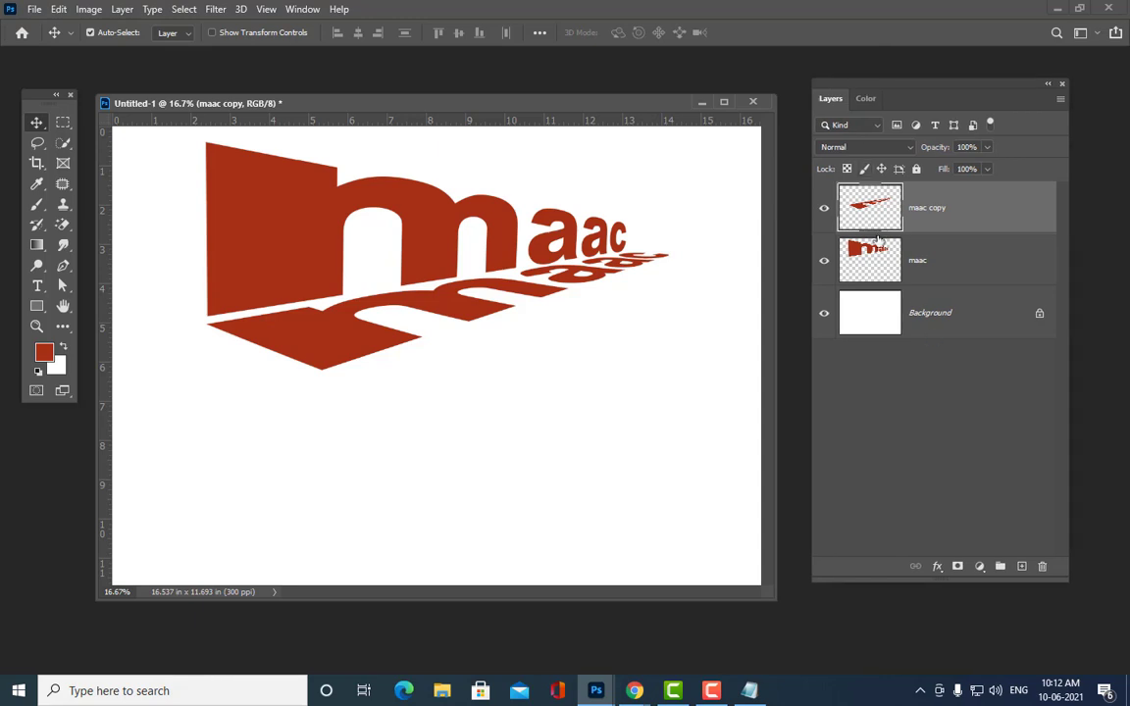
ctrl+click(870, 221)
click(43, 352)
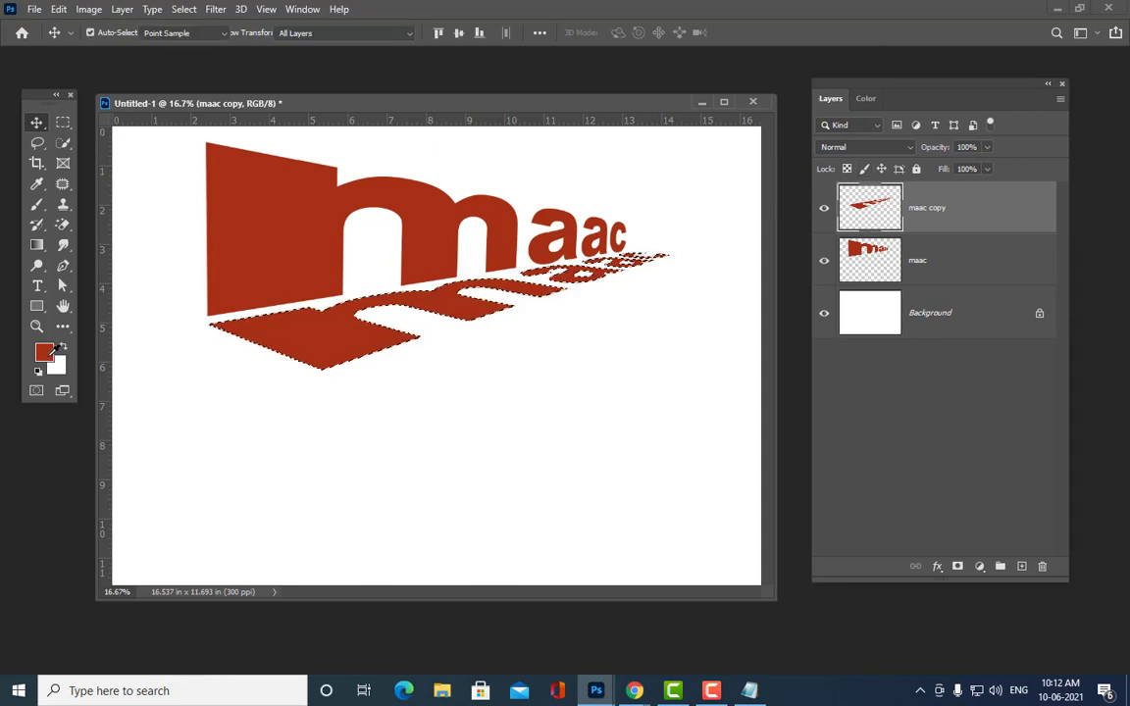
drag(863, 255, 939, 367)
click(1070, 88)
key(v)
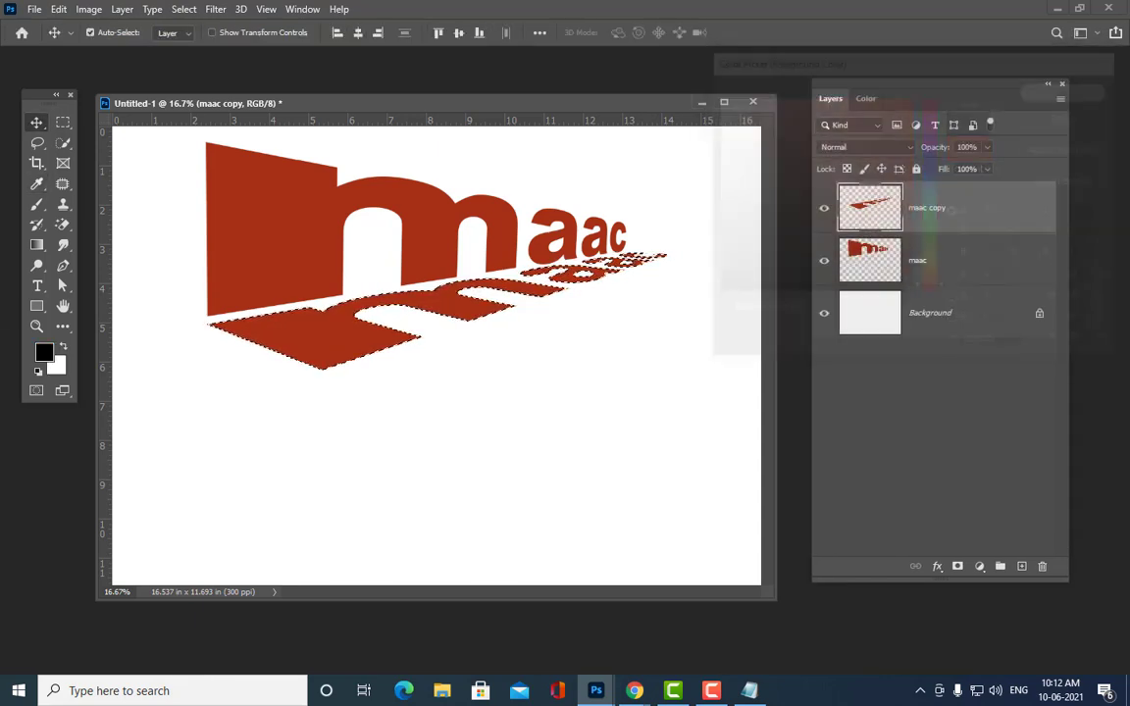
Step: Fill the selected shadow copy with black and deselect it, and undo the fill and clear the selection
key(alt+BackSpace)
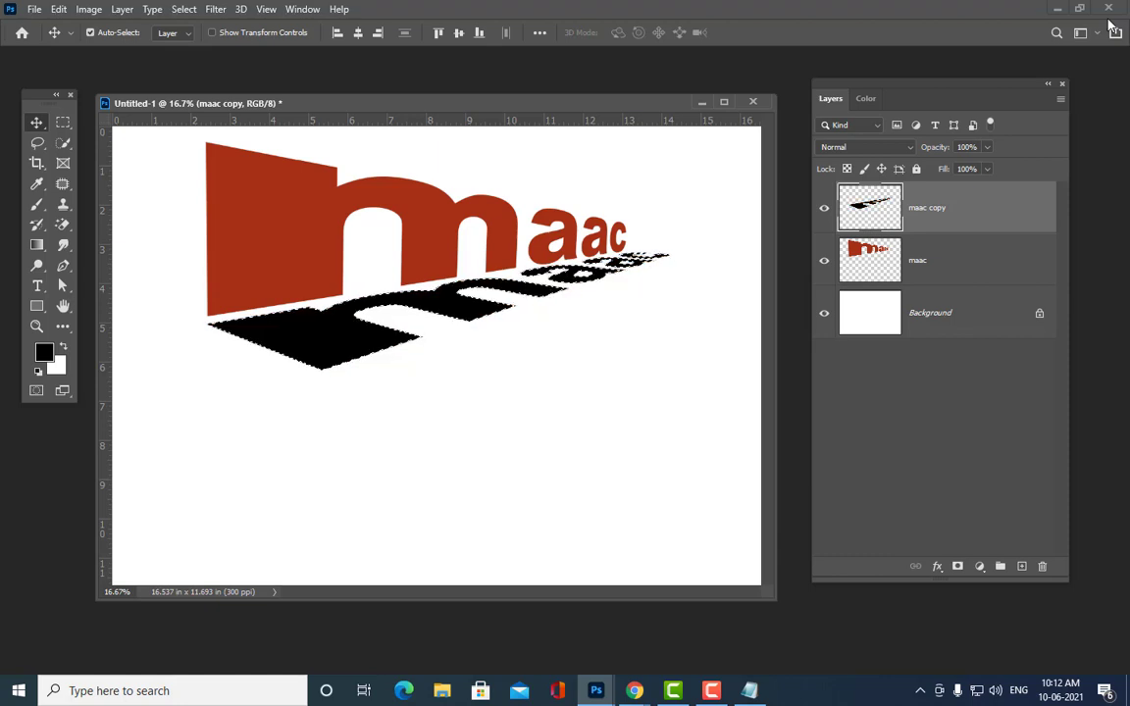
key(ctrl+d)
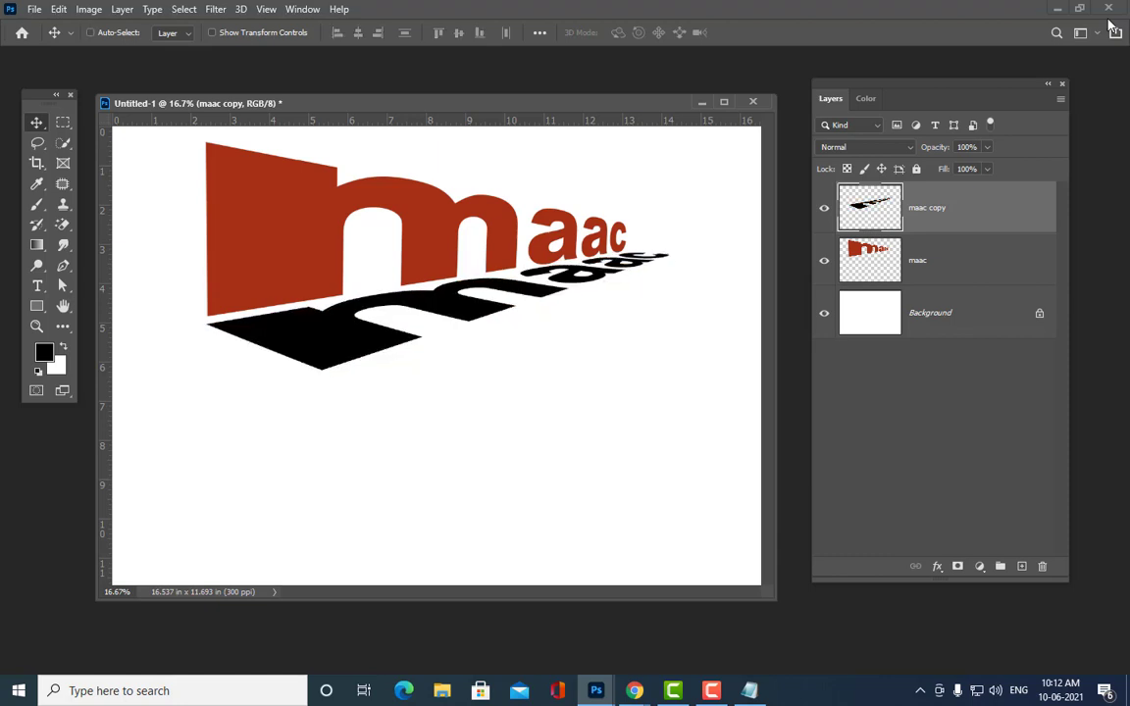
key(ctrl+z)
key(ctrl+z)
key(ctrl+d)
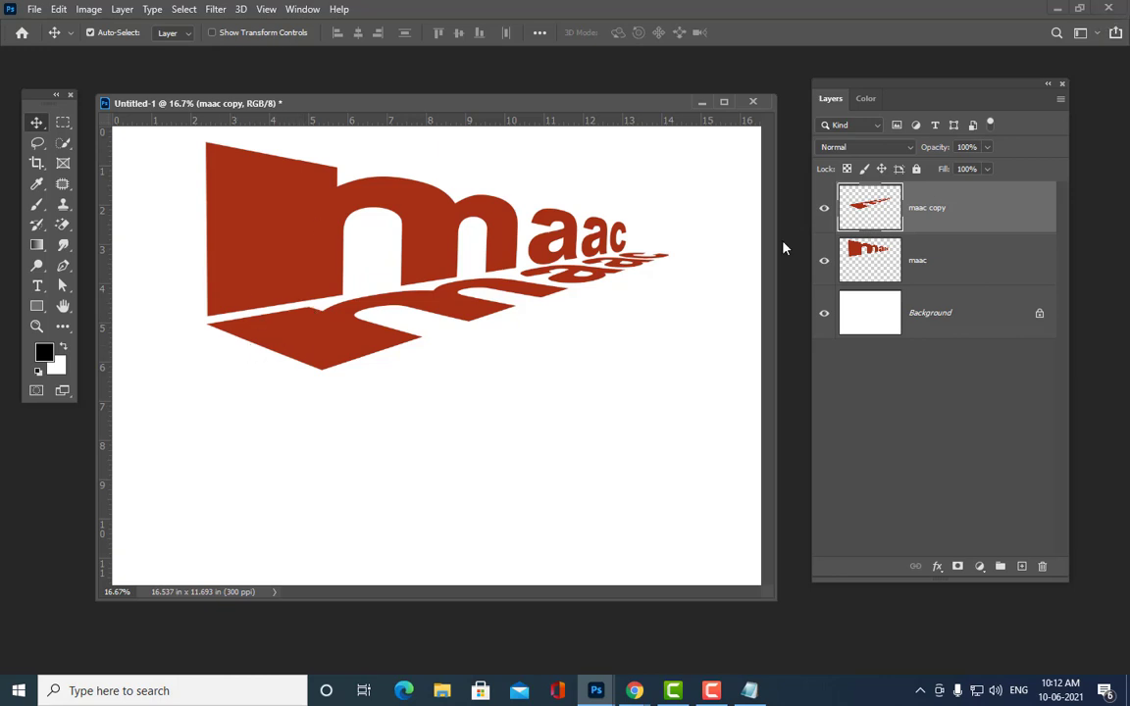
Step: Reselect the maac copy layer's pixels, fill them with the black foreground colour, and deselect
drag(859, 85, 865, 79)
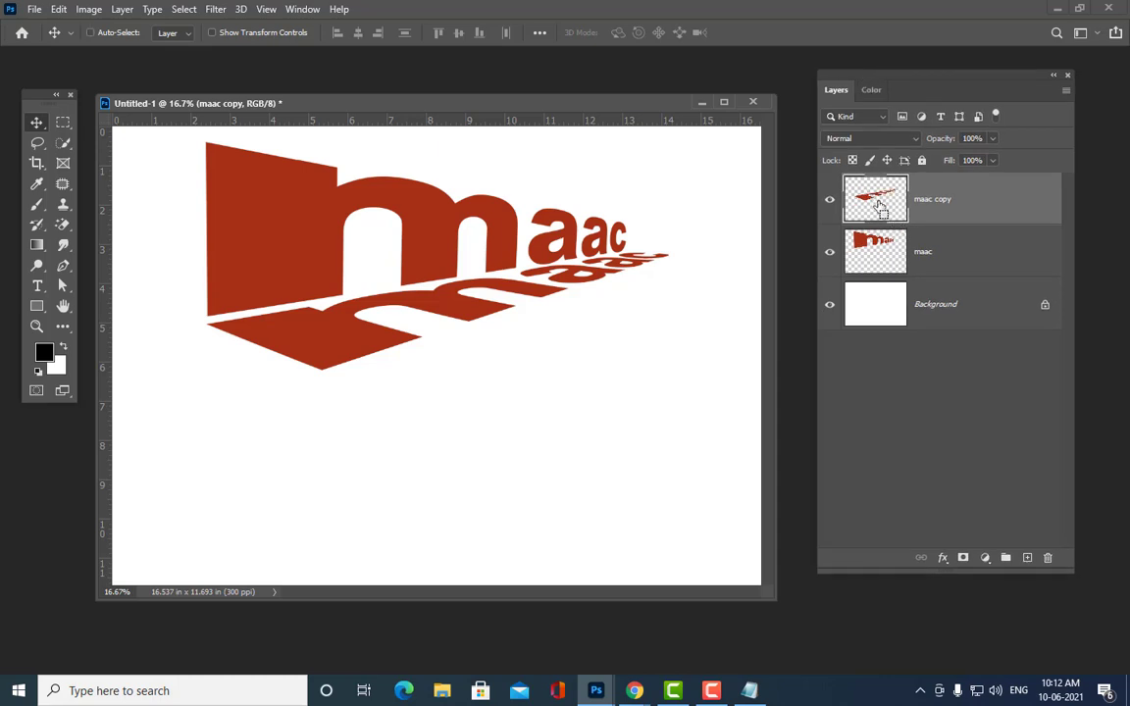
drag(849, 77, 830, 95)
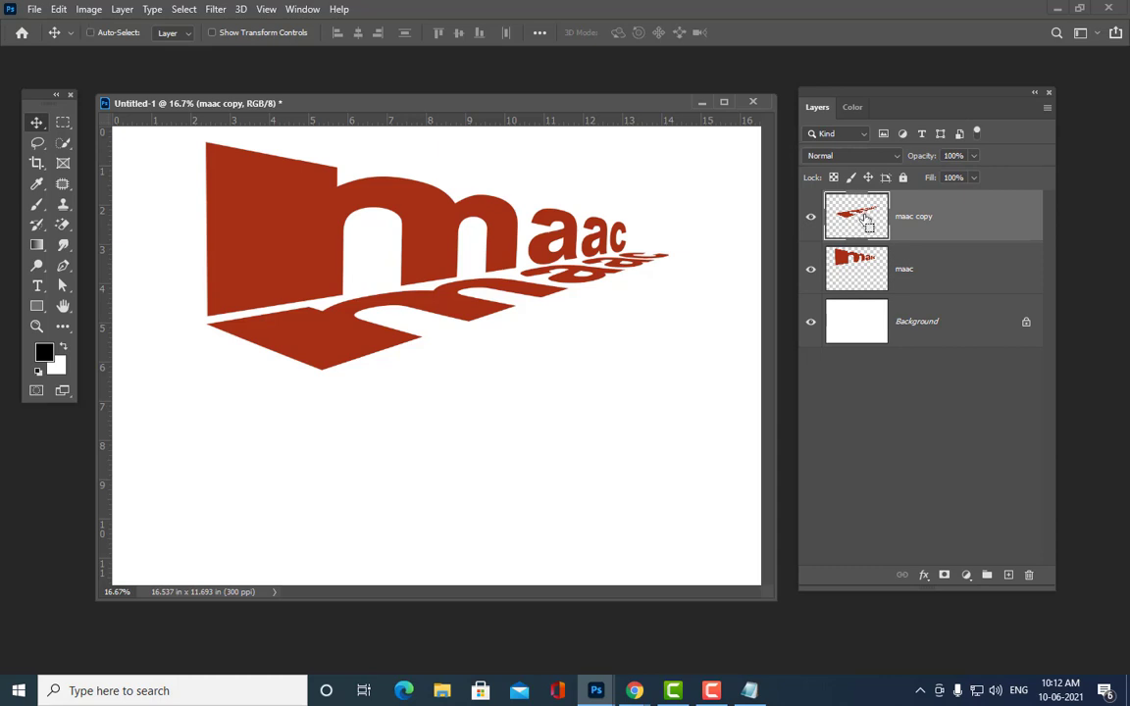
ctrl+click(867, 223)
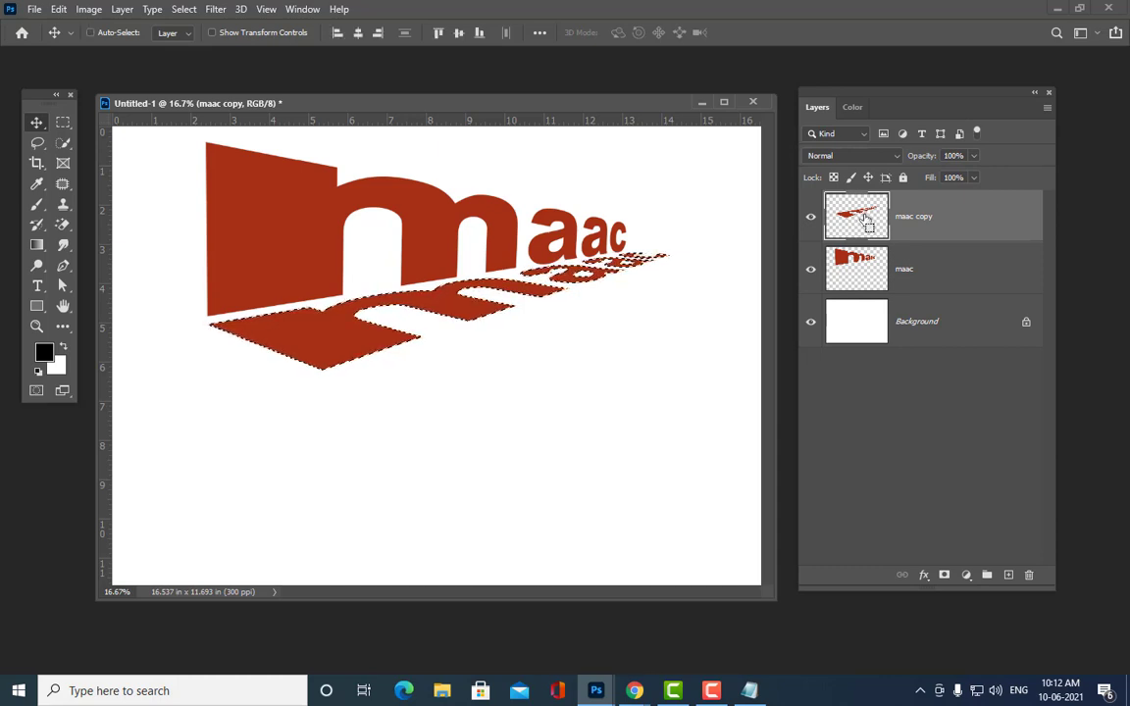
key(alt+BackSpace)
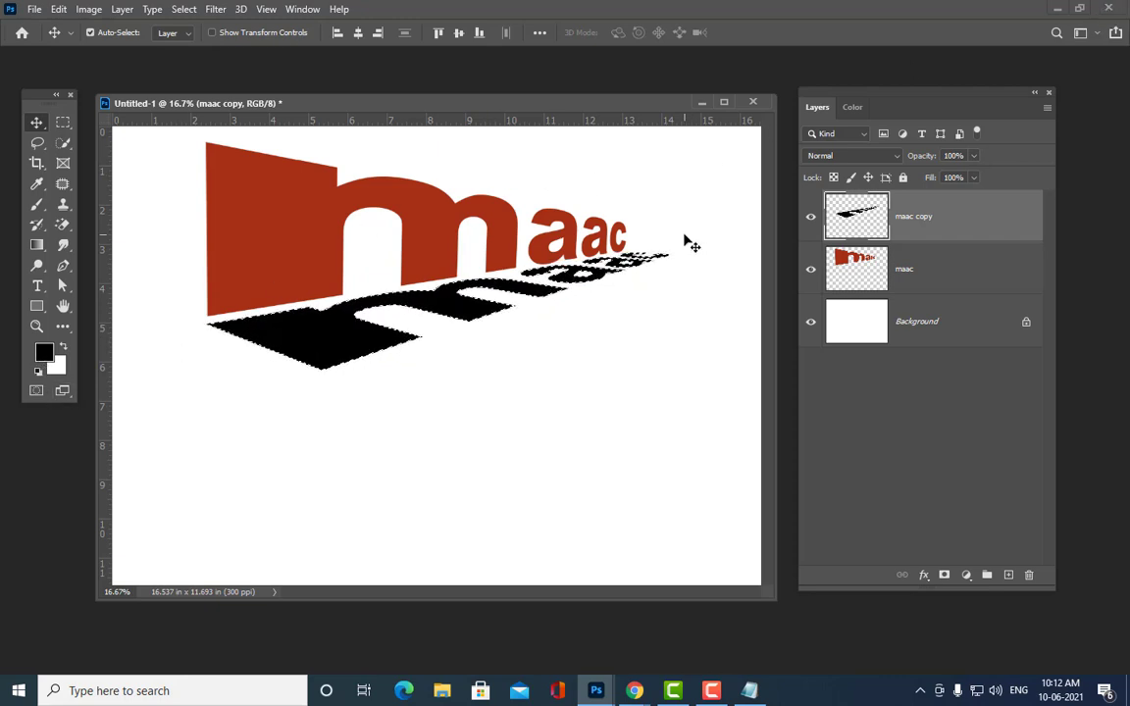
key(ctrl+d)
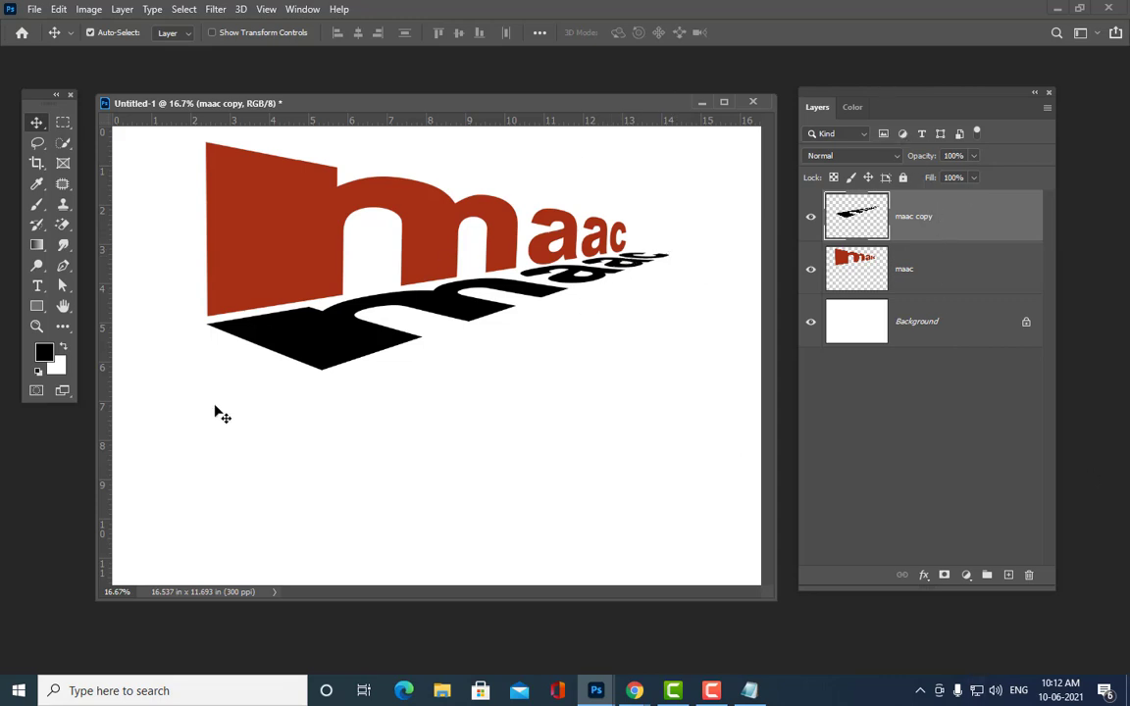
Step: Lower the black maac copy layer's opacity to 22% for a soft grey shadow
key(ctrl+t)
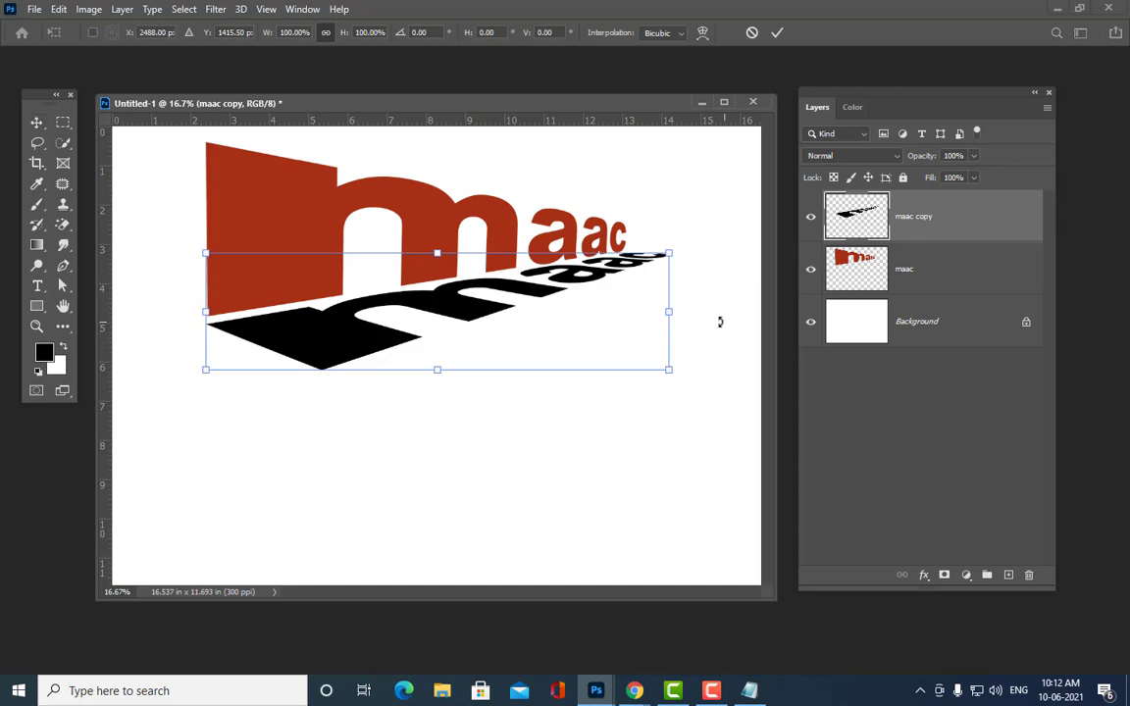
key(Return)
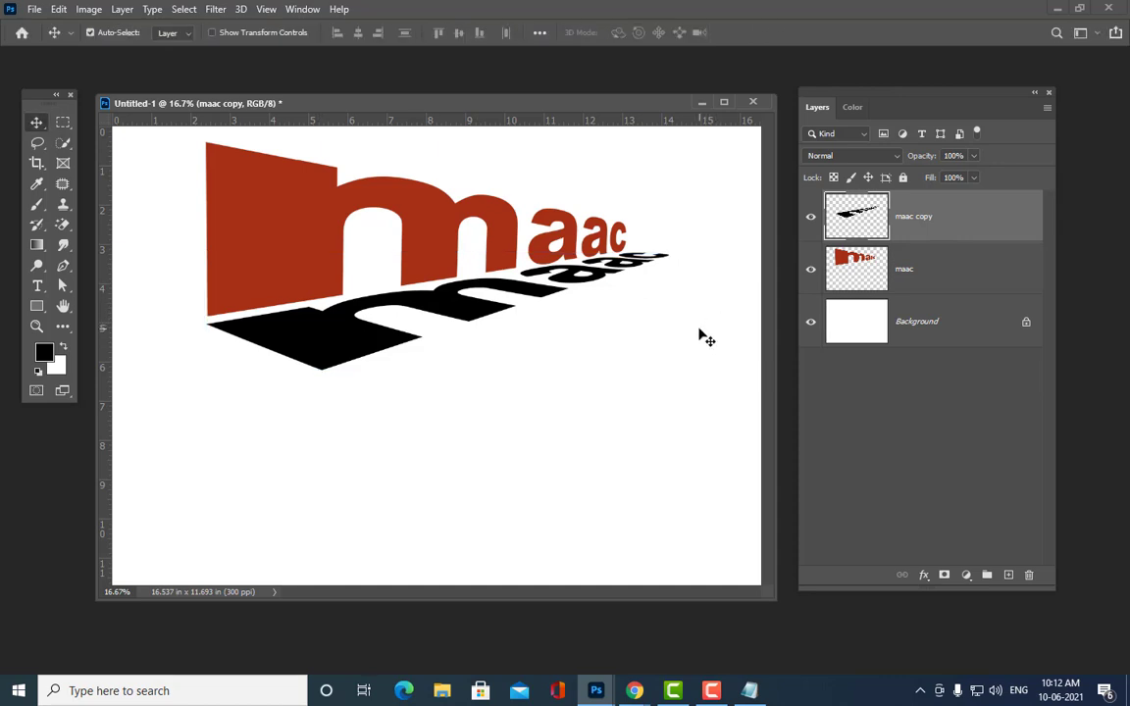
click(974, 156)
drag(973, 177, 919, 179)
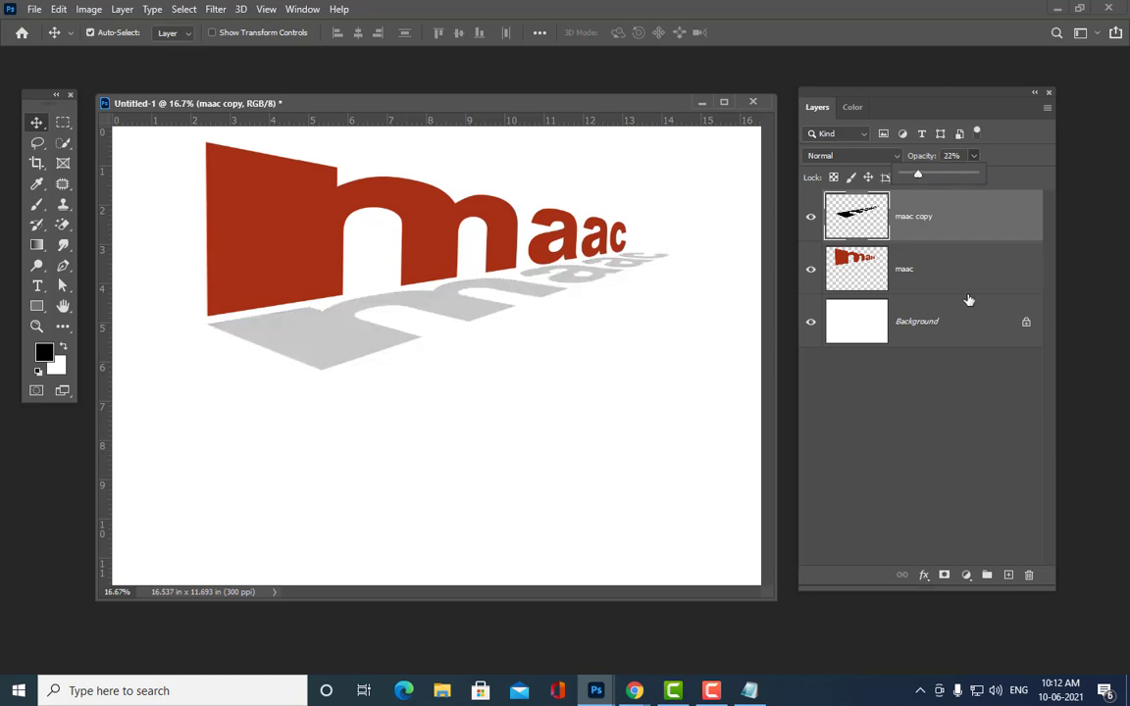
click(968, 218)
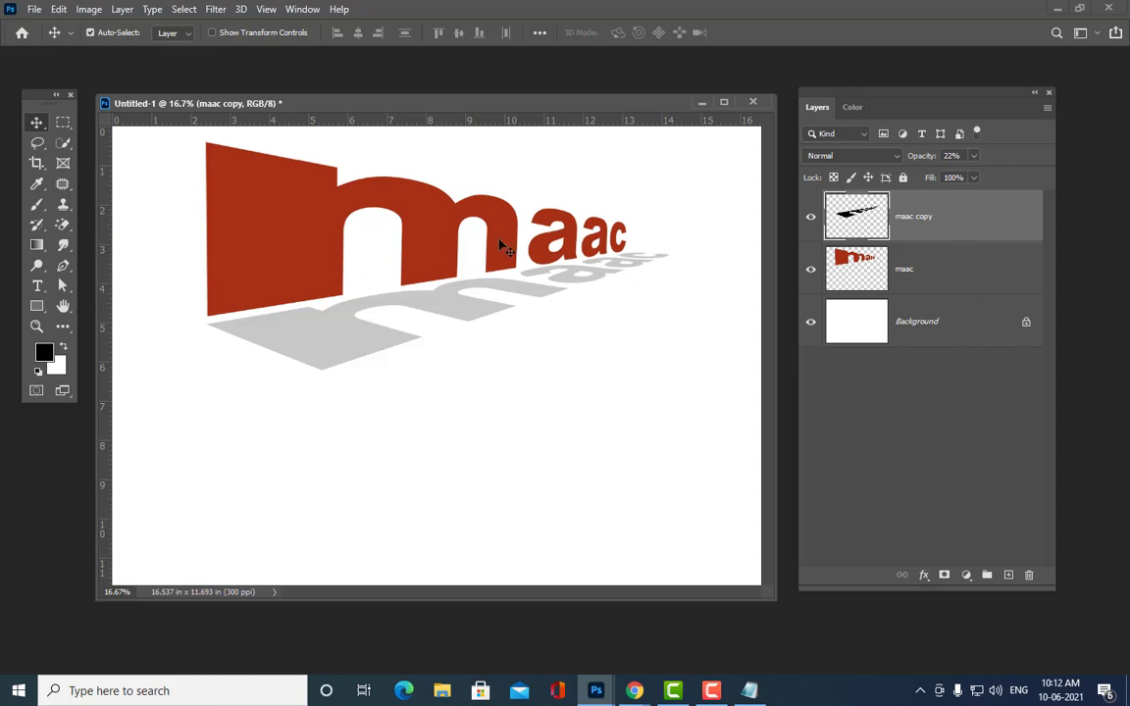
Step: Undo the shadow's opacity, black fill and both words' distortions, and reselect the maac copy layer
click(637, 367)
key(ctrl+z)
key(ctrl+z)
key(ctrl+z)
key(ctrl+z)
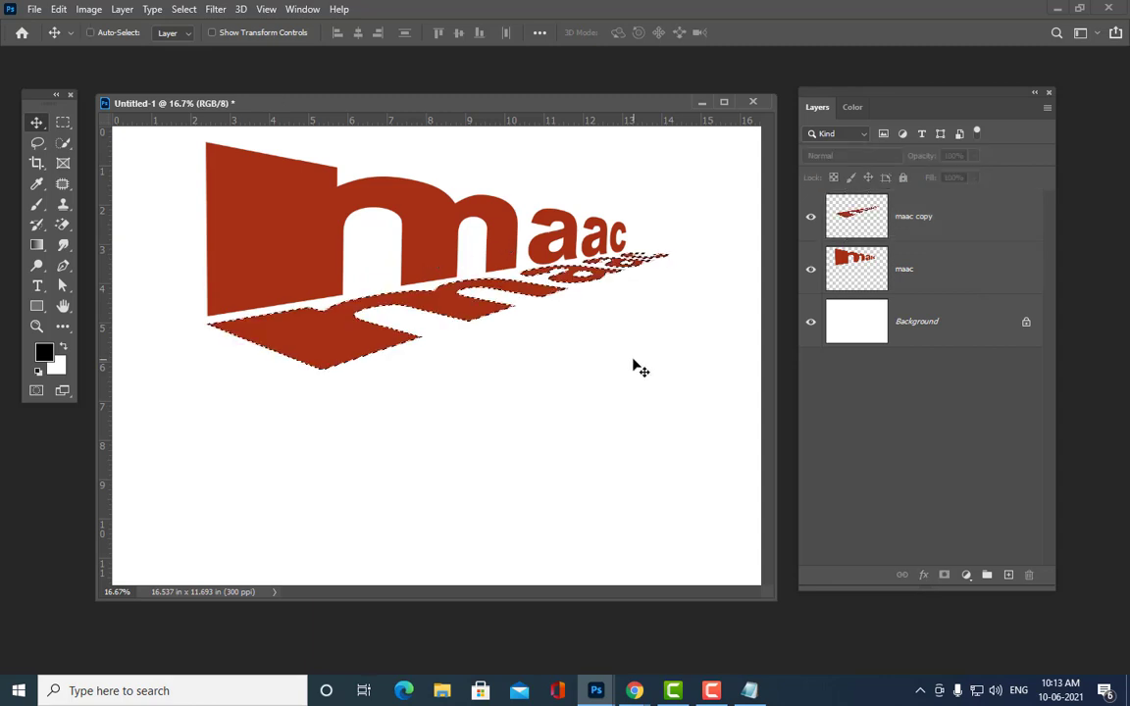
key(ctrl)
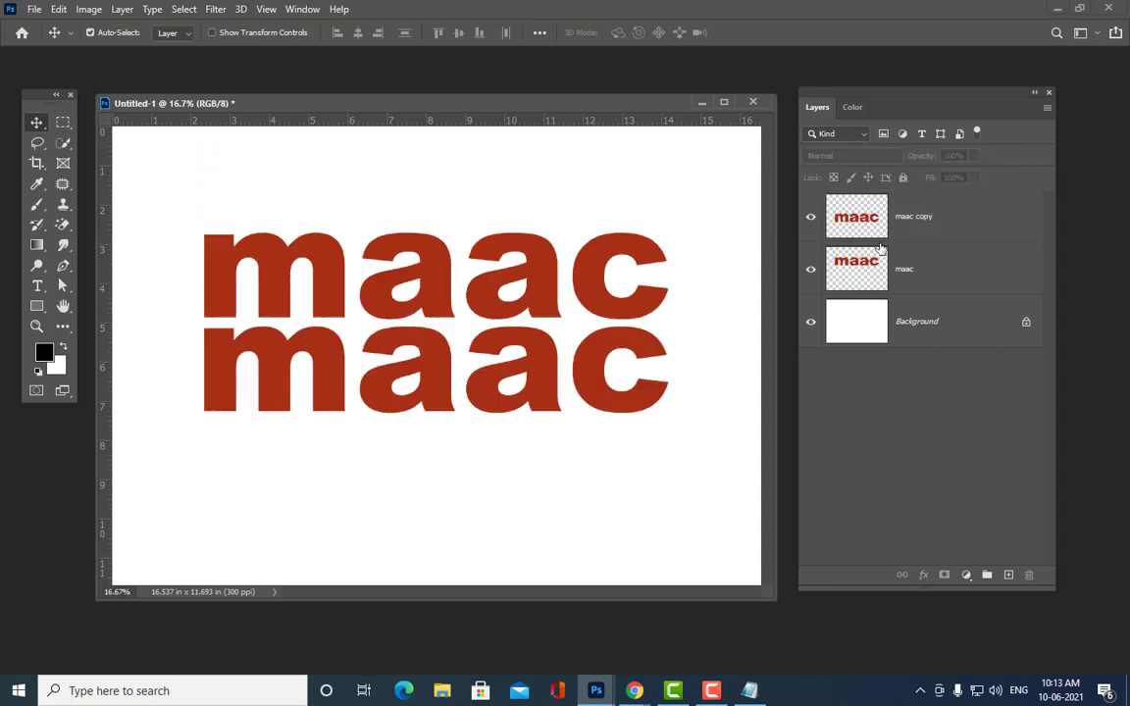
click(990, 226)
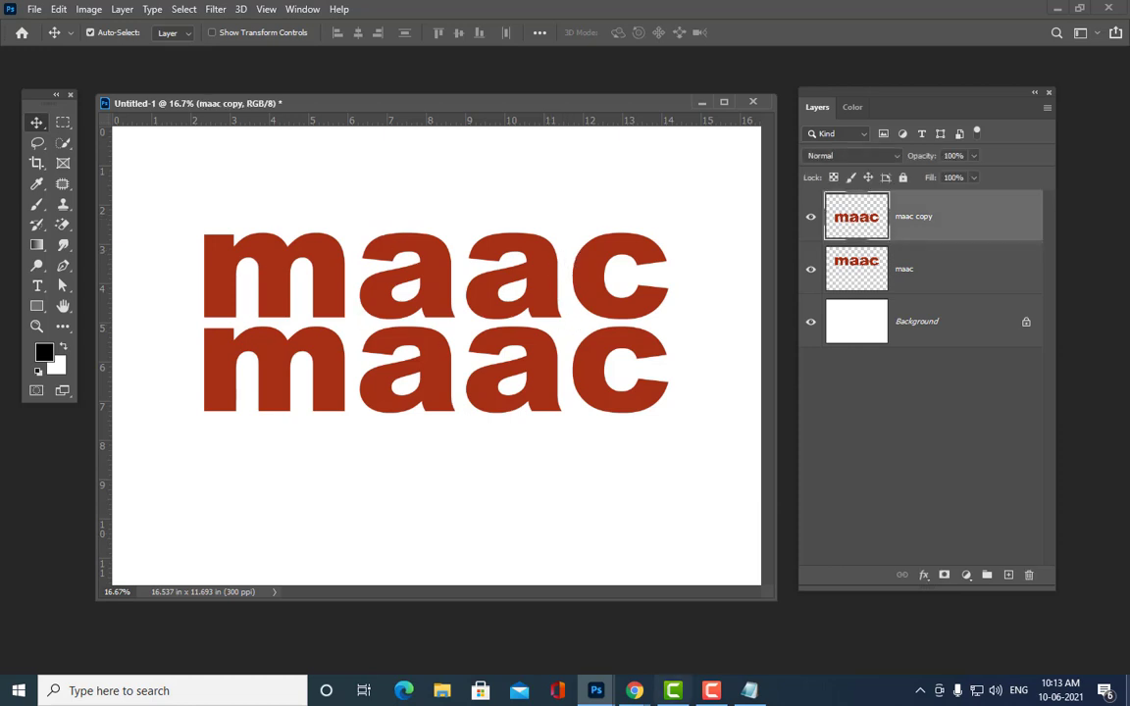
mouse_move(529, 104)
mouse_down()
mouse_move(595, 106)
mouse_move(522, 100)
mouse_up()
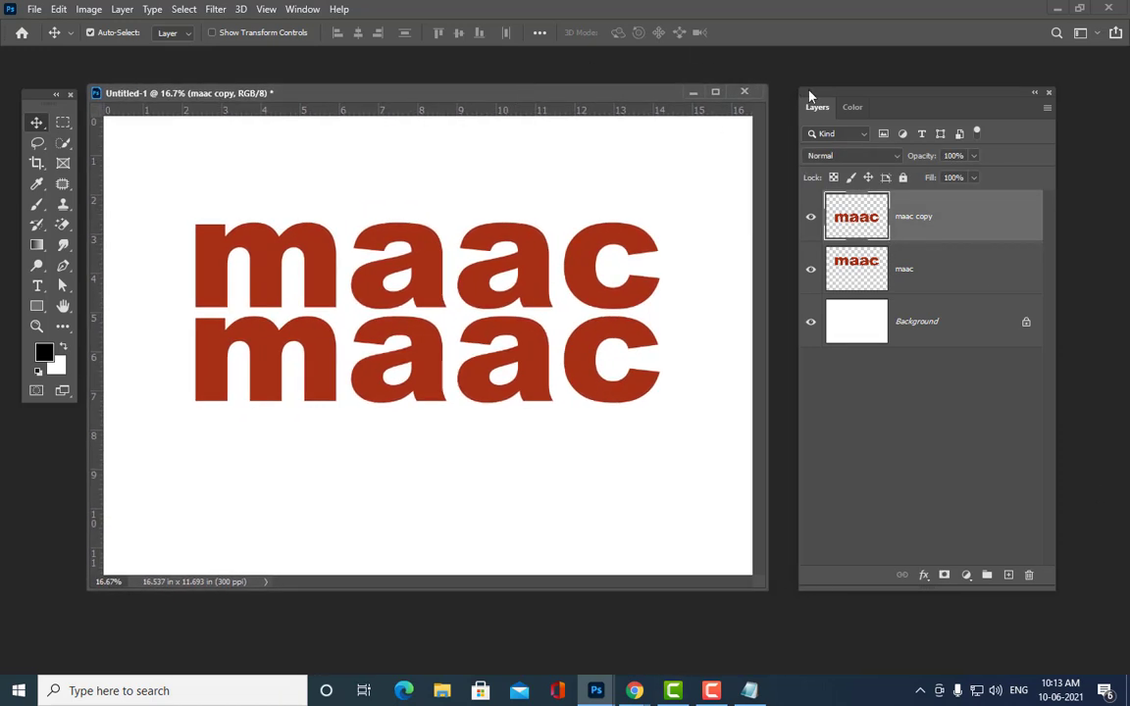
drag(810, 96, 830, 98)
drag(503, 97, 534, 93)
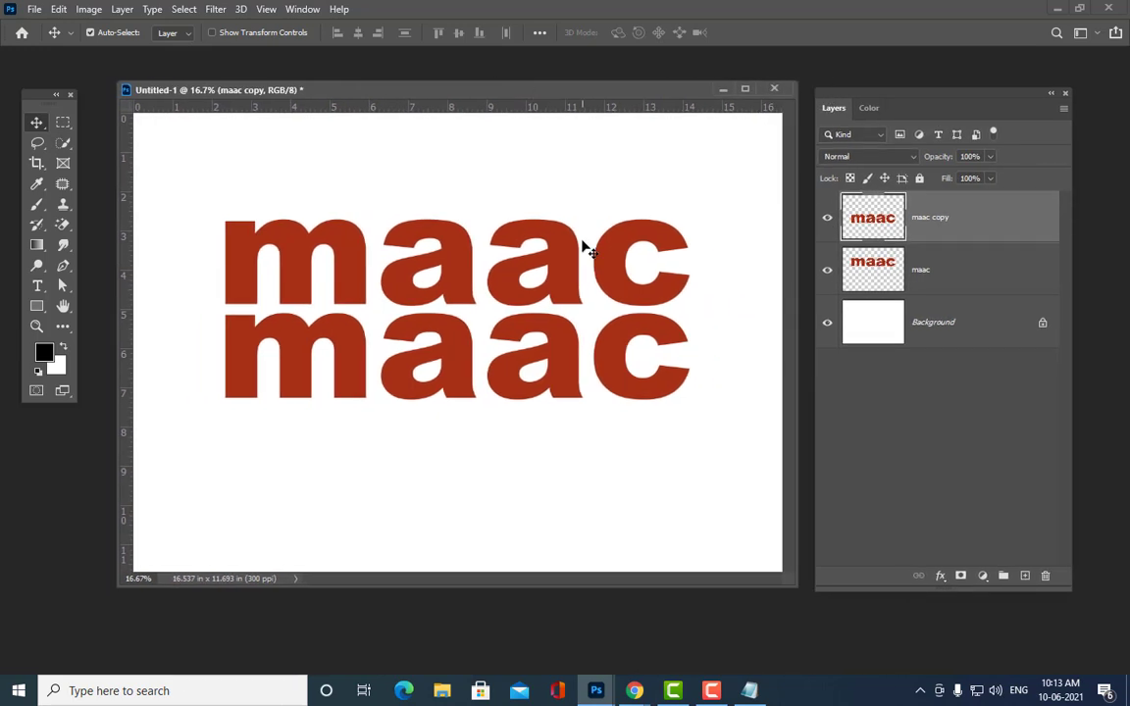
key(ctrl)
key(ctrl+t)
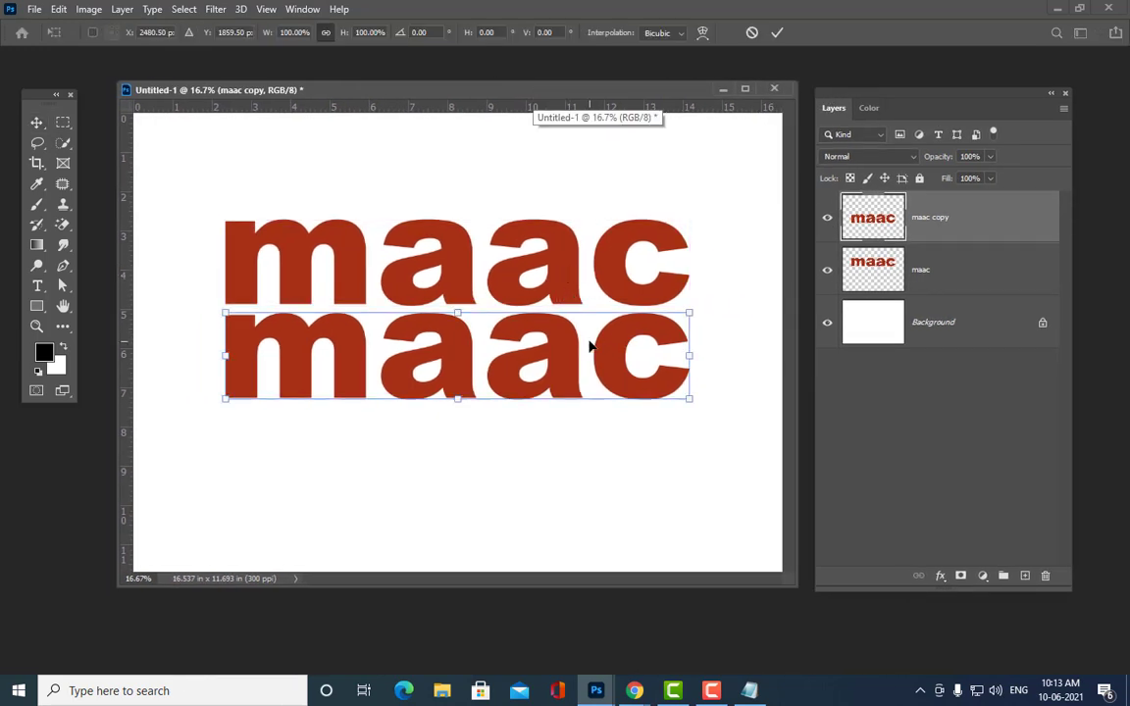
key(Return)
Step: Apply a Perspective transform to the maac layer, narrowing its top edge symmetrically with about 59° of horizontal skew
click(1049, 272)
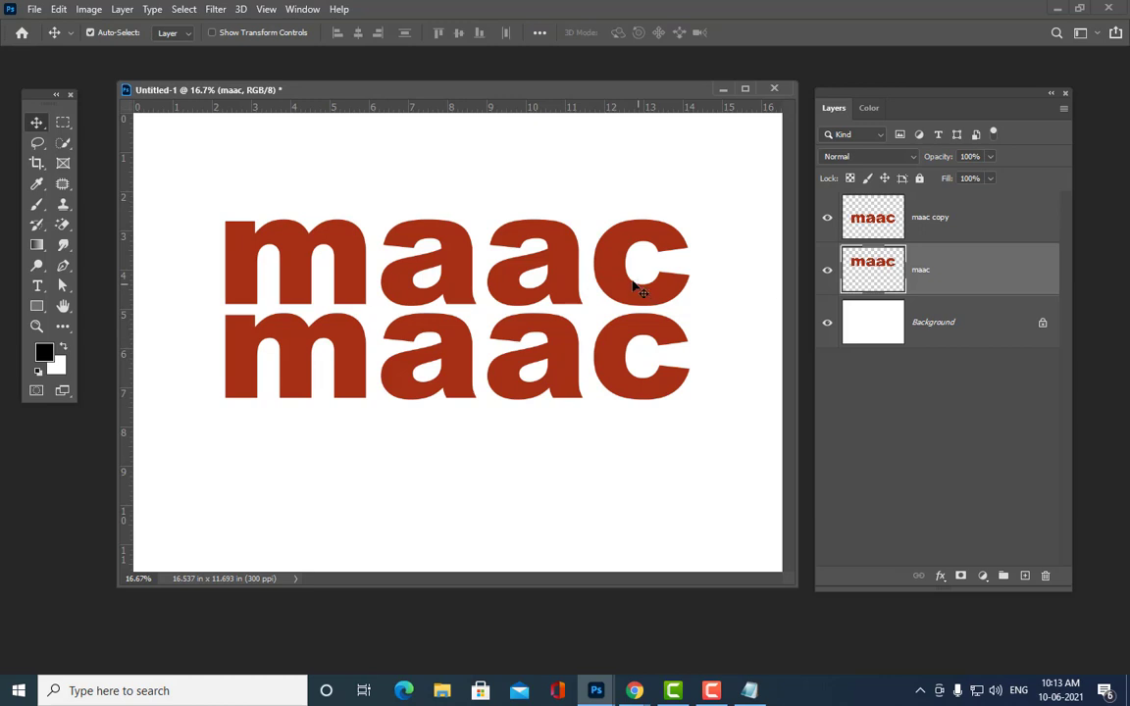
key(ctrl+t)
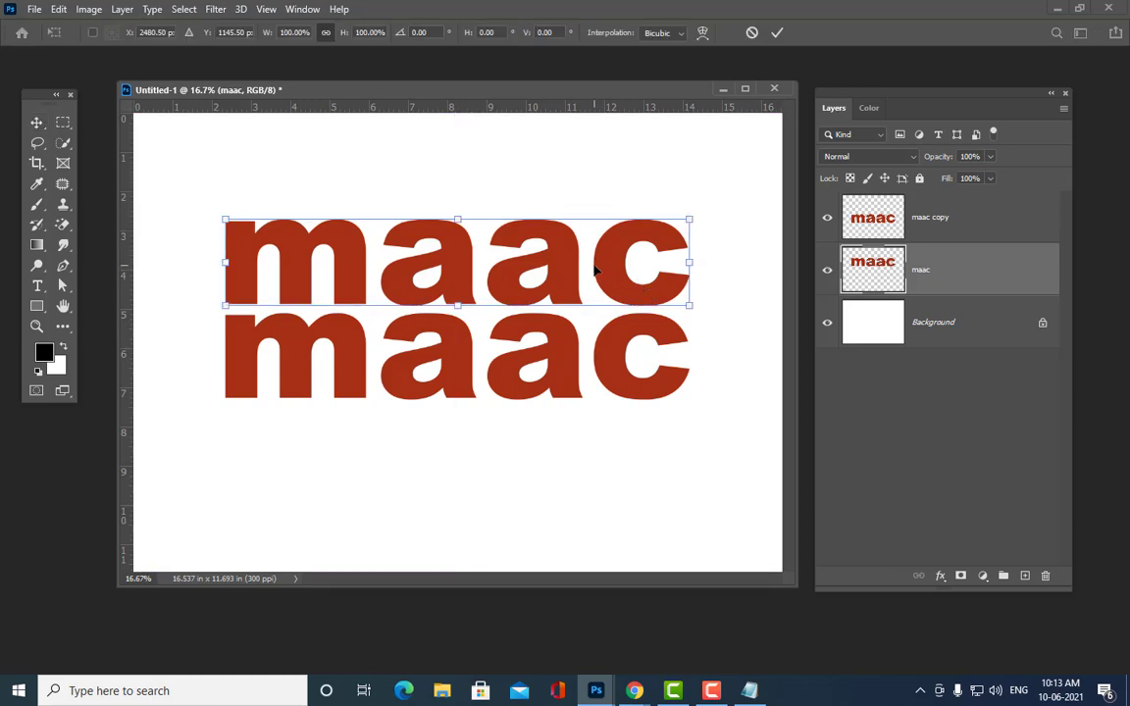
right_click(577, 265)
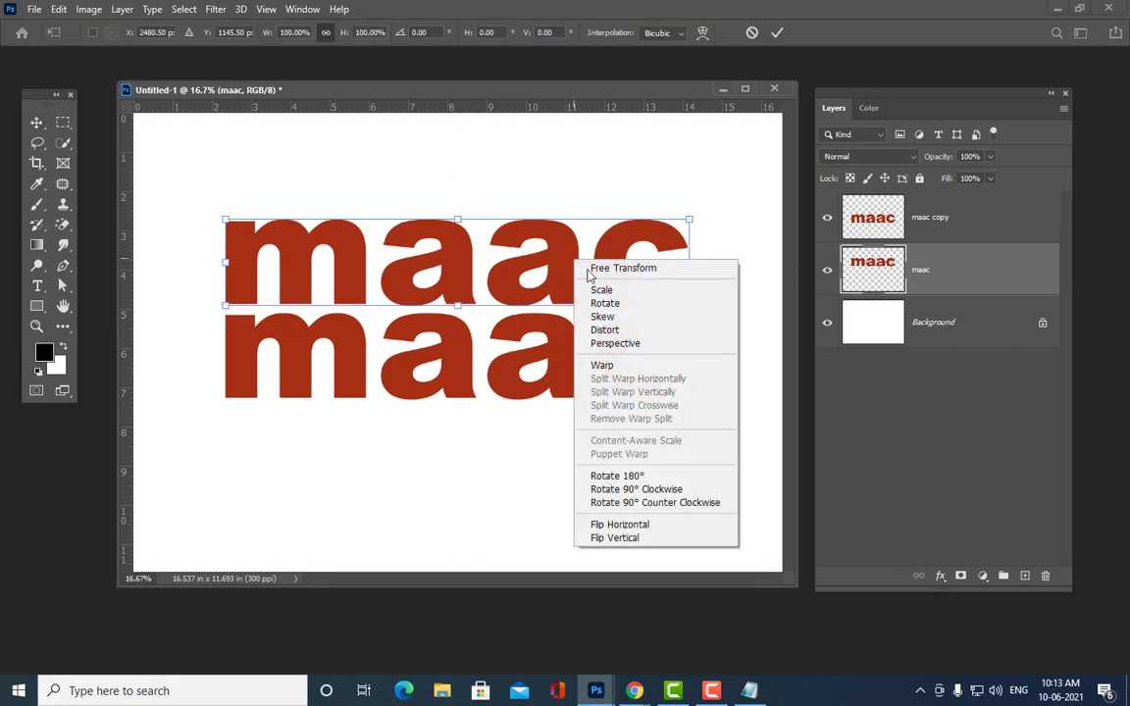
click(637, 350)
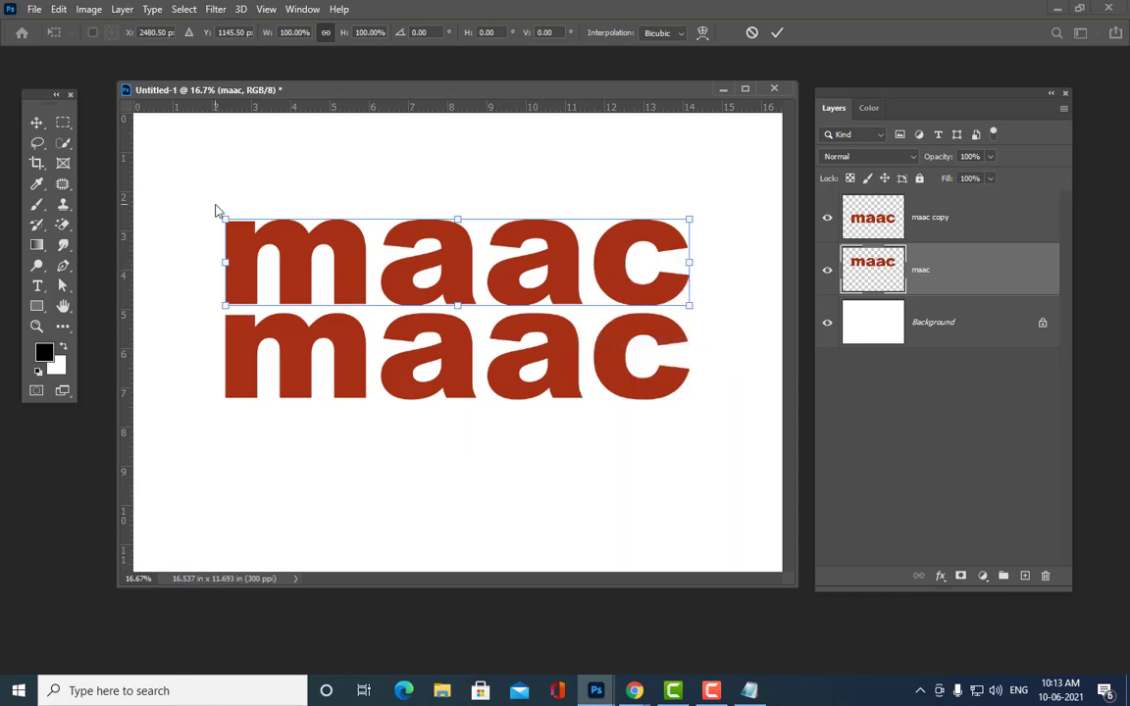
drag(226, 223, 365, 250)
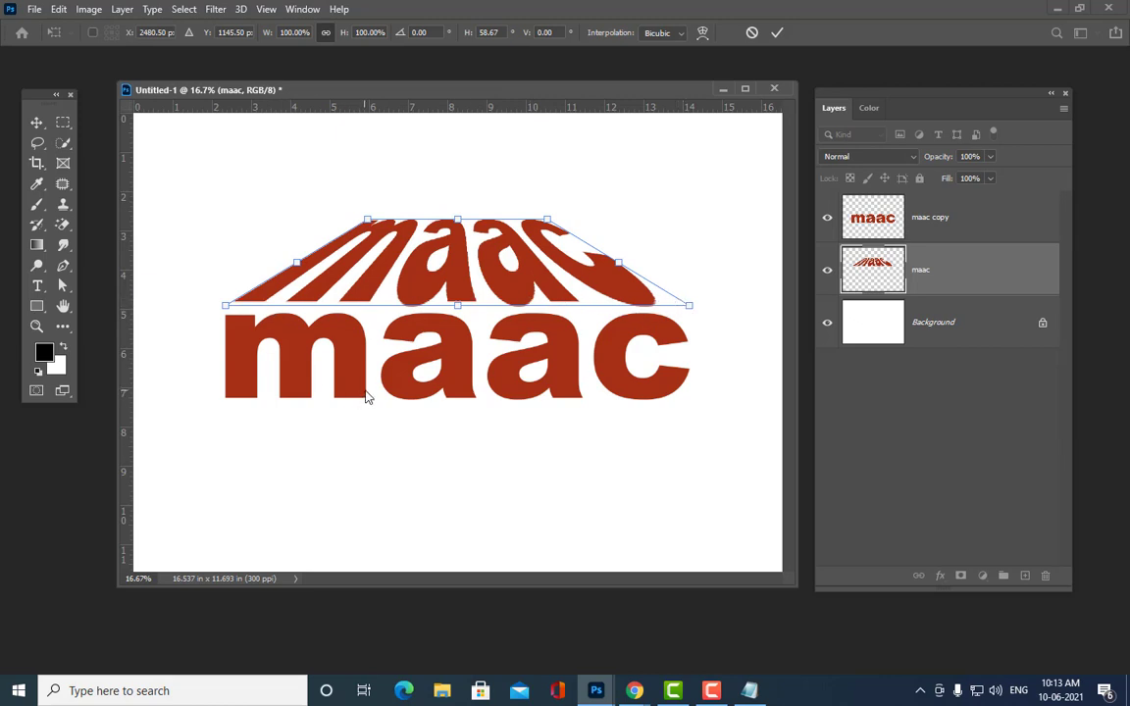
key(Return)
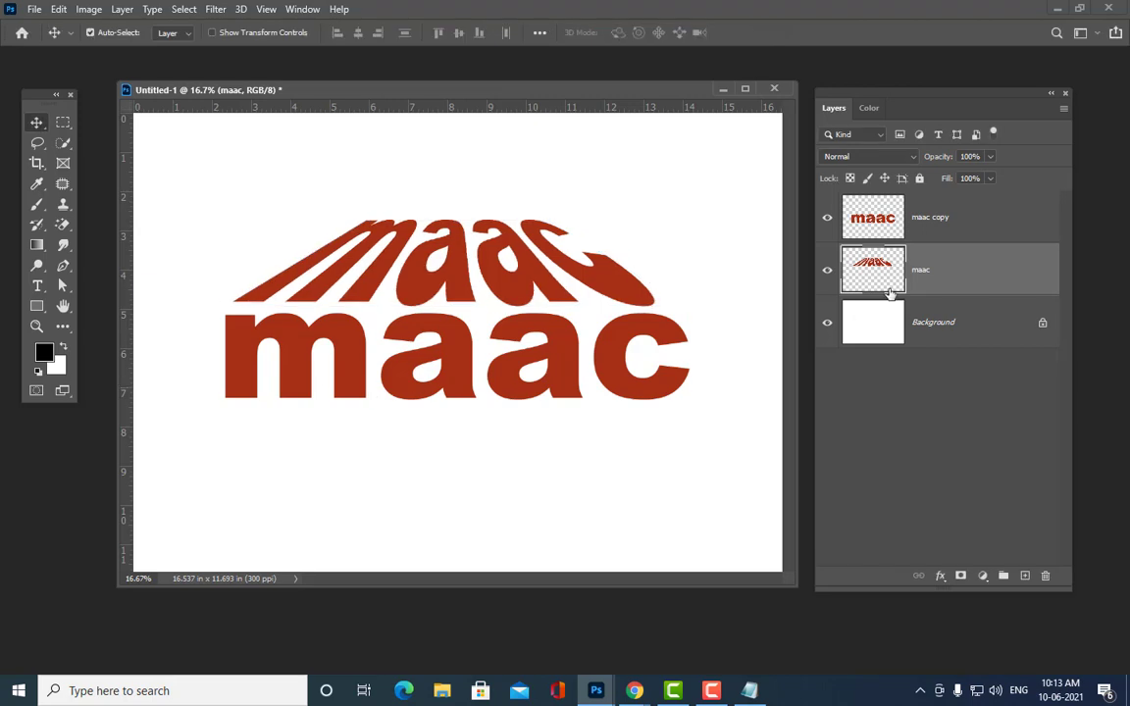
Step: Apply a Perspective transform to the maac copy layer, narrowing its bottom edge to mirror the upper word, and nudge it up towards that word
click(882, 217)
drag(636, 365, 635, 372)
key(ctrl+t)
right_click(563, 333)
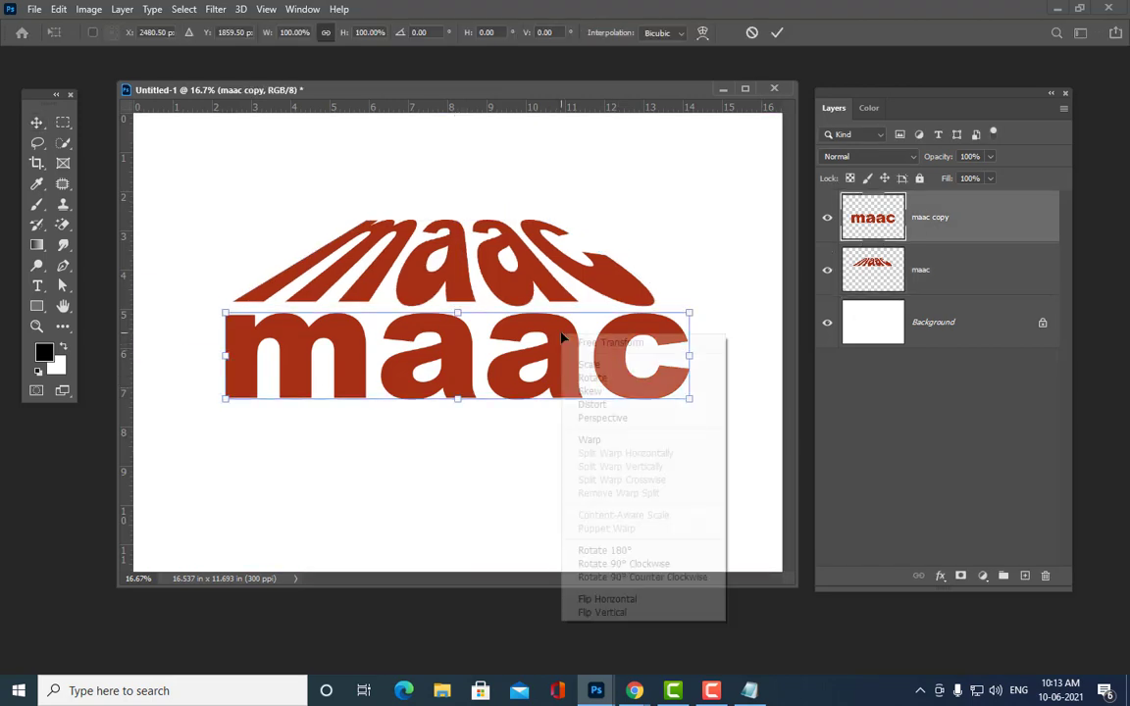
click(602, 417)
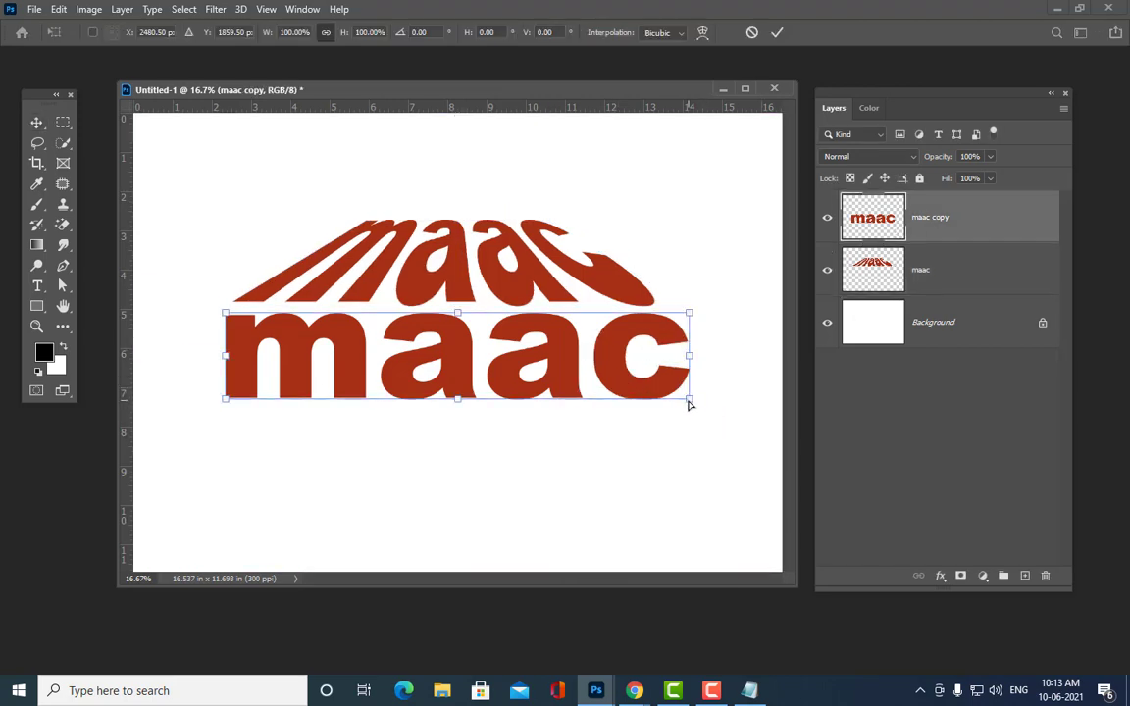
drag(687, 399, 545, 398)
drag(515, 344, 523, 354)
key(Return)
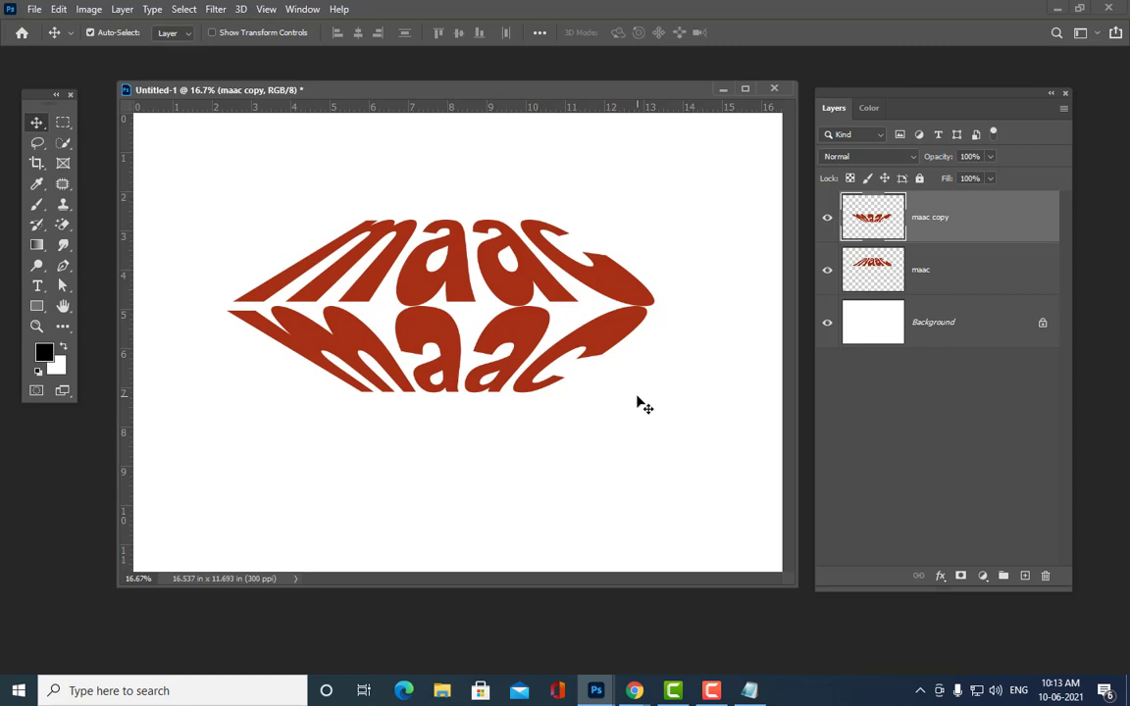
Step: Select both the maac and maac copy layers and merge them into one layer
shift+click(970, 271)
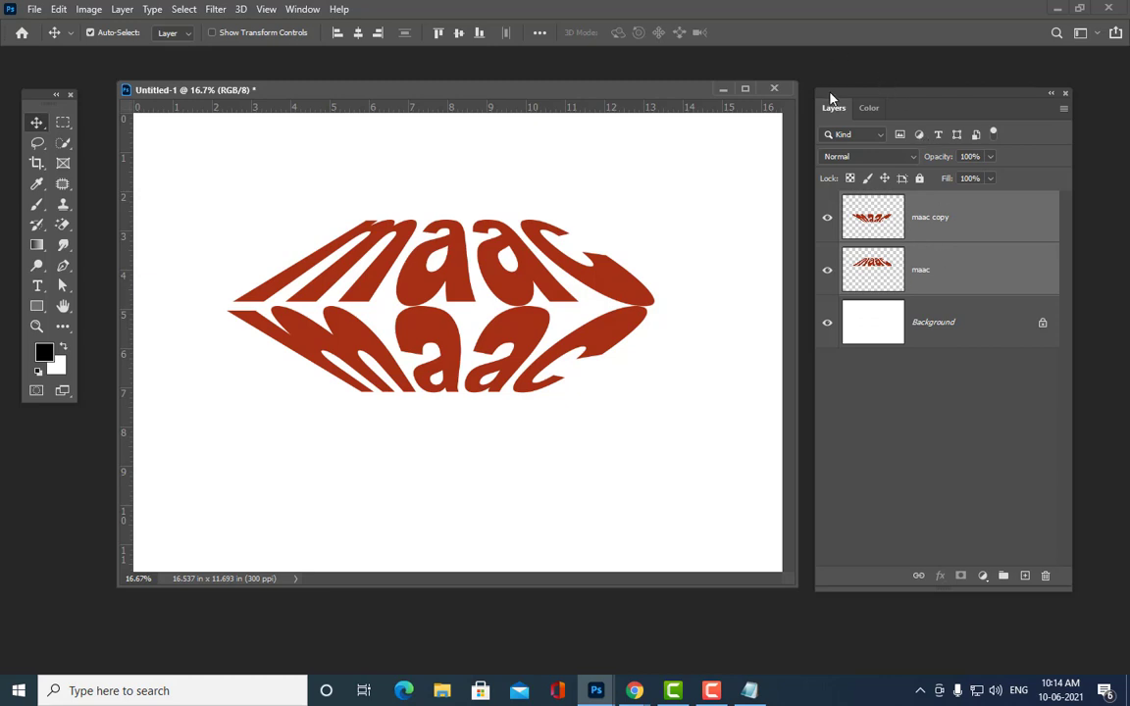
drag(830, 98, 813, 92)
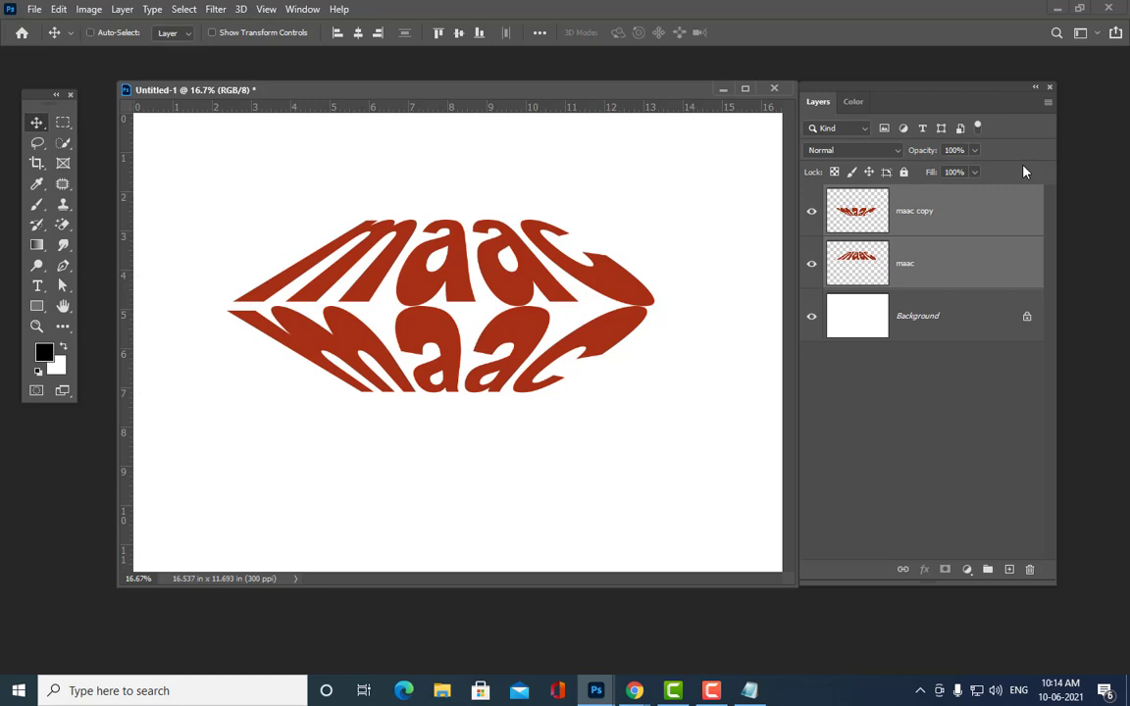
key(ctrl+e)
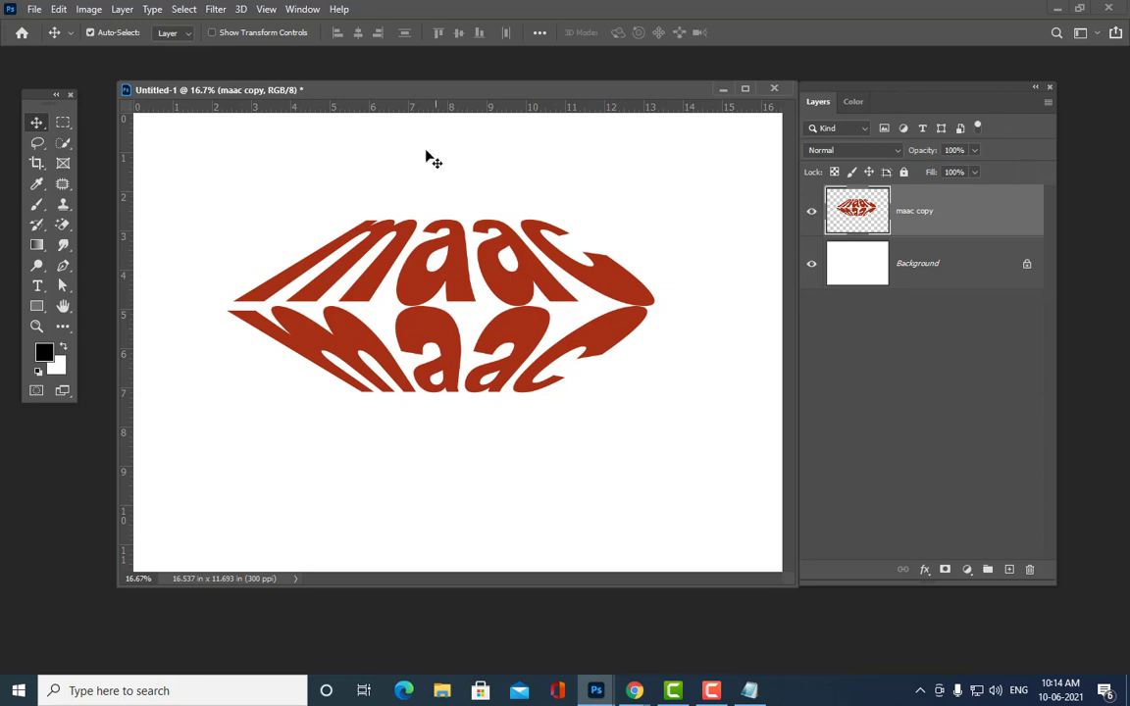
Step: Reposition the merged maac artwork near the middle of the canvas
drag(459, 245, 461, 224)
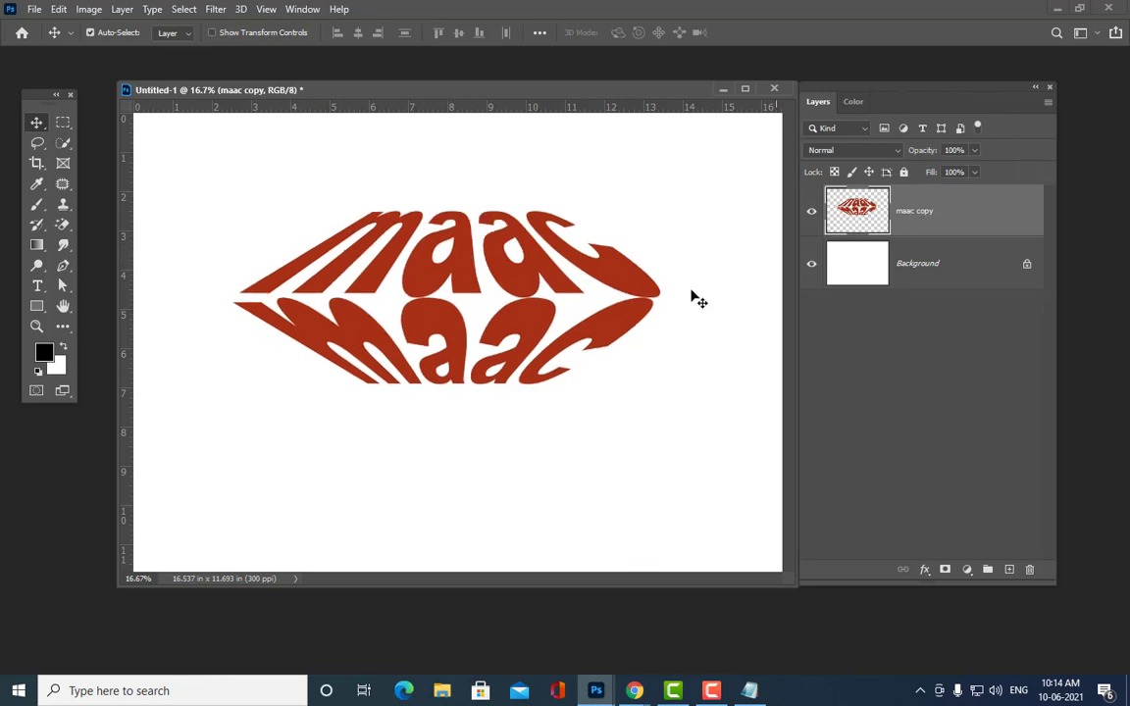
drag(517, 278, 585, 276)
drag(468, 201, 438, 214)
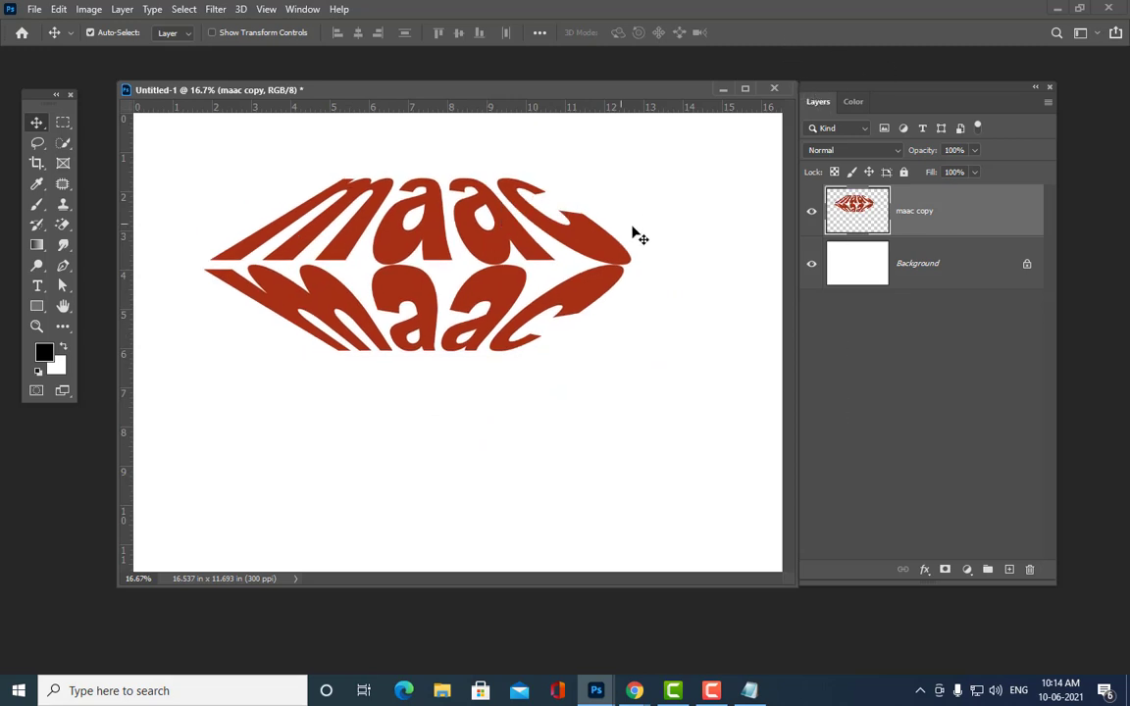
drag(822, 97, 902, 87)
drag(601, 282, 635, 338)
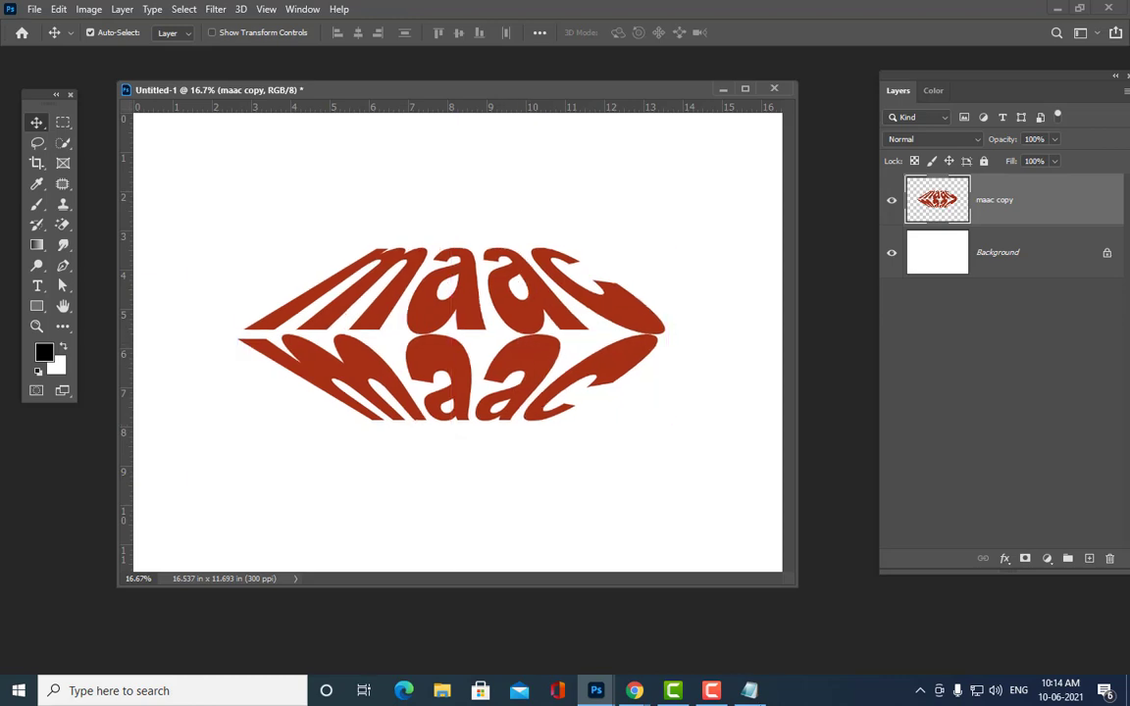
Step: Switch to the photoshopnotes file in Notepad, find and highlight the note on creating a custom brush stroke, and return to Photoshop
key(alt+Tab)
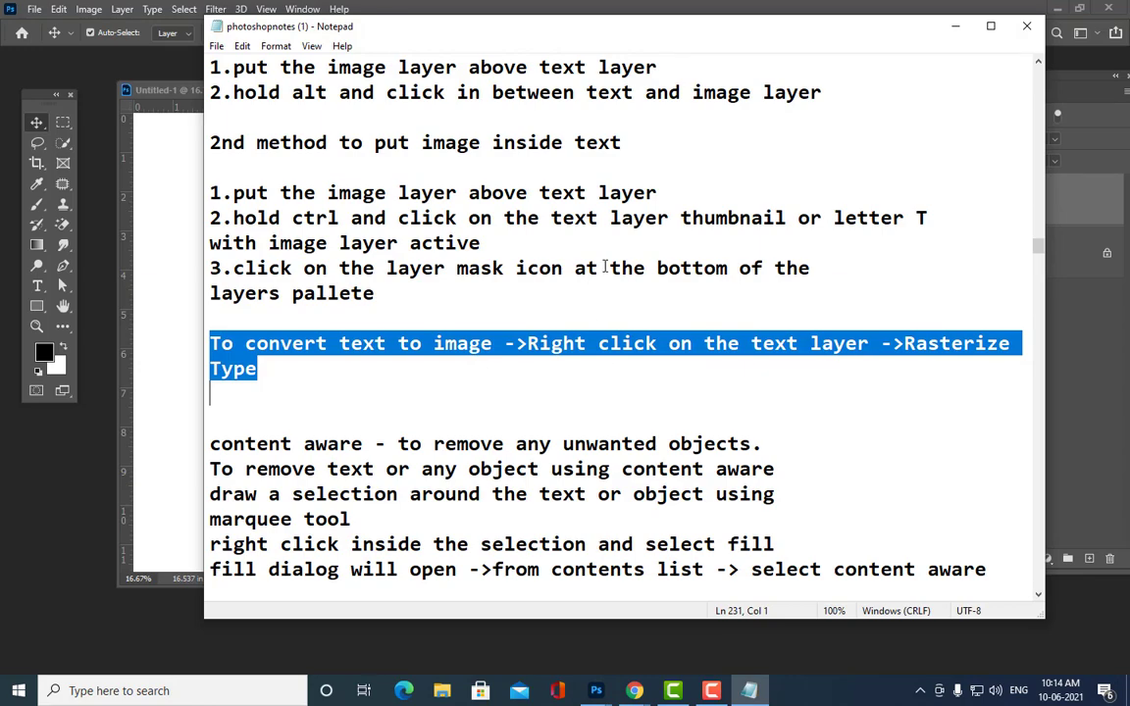
scroll(588, 285, down, 5)
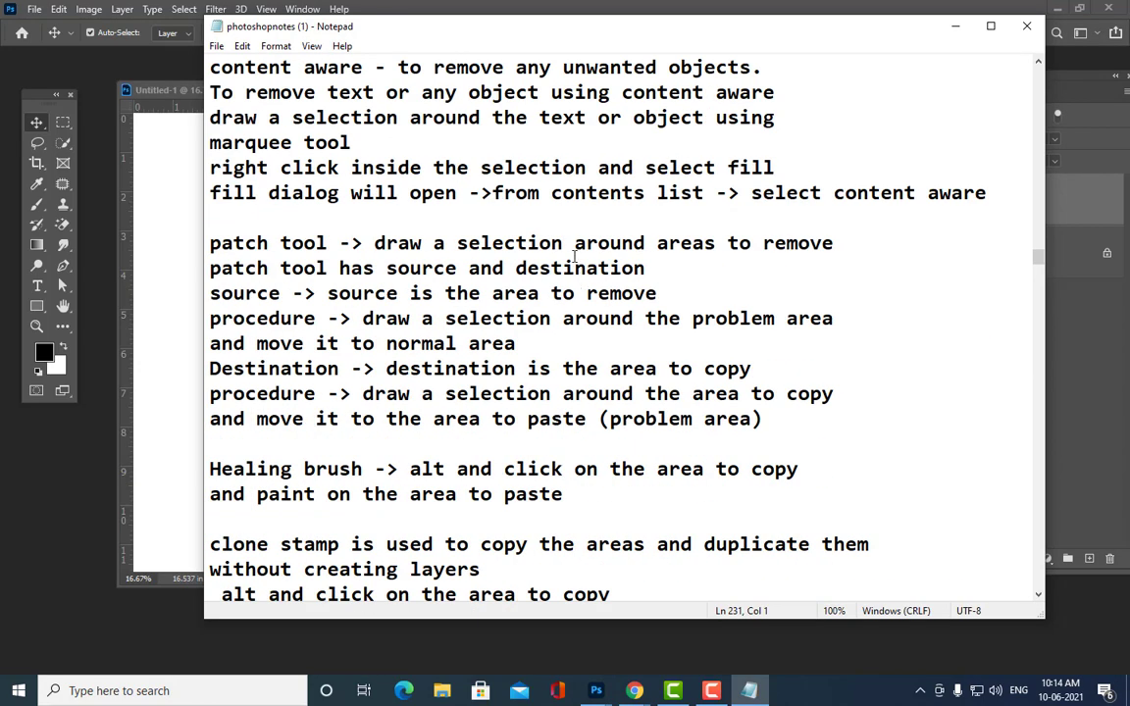
scroll(574, 257, down, 10)
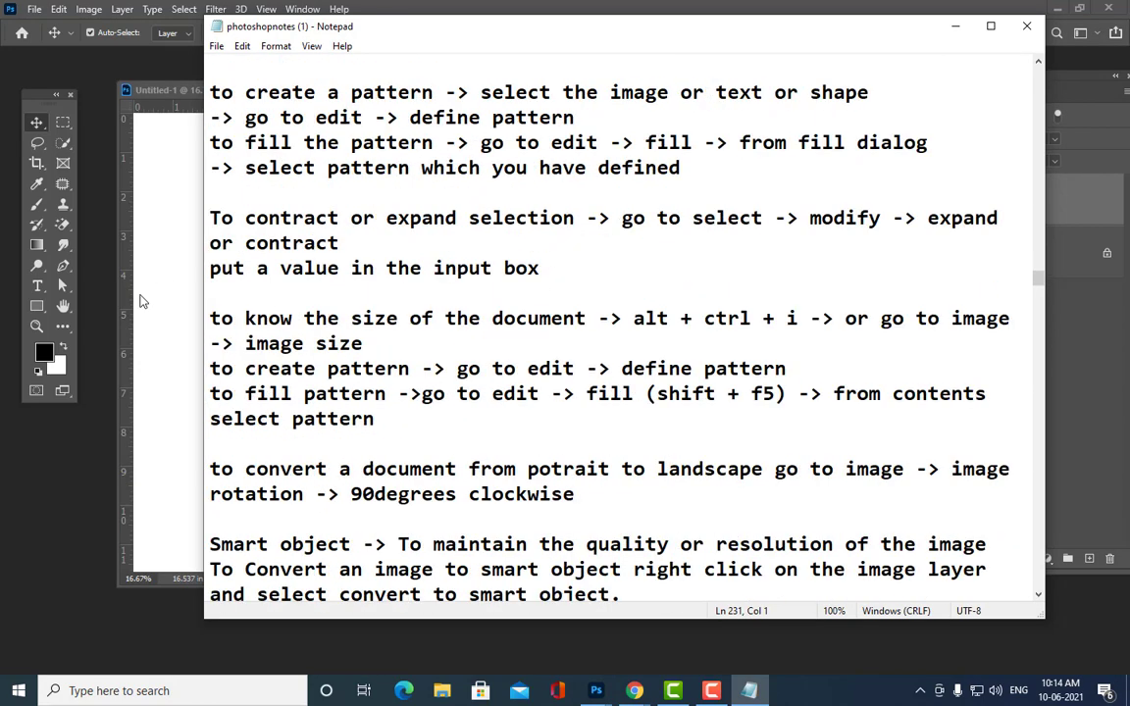
scroll(469, 350, down, 3)
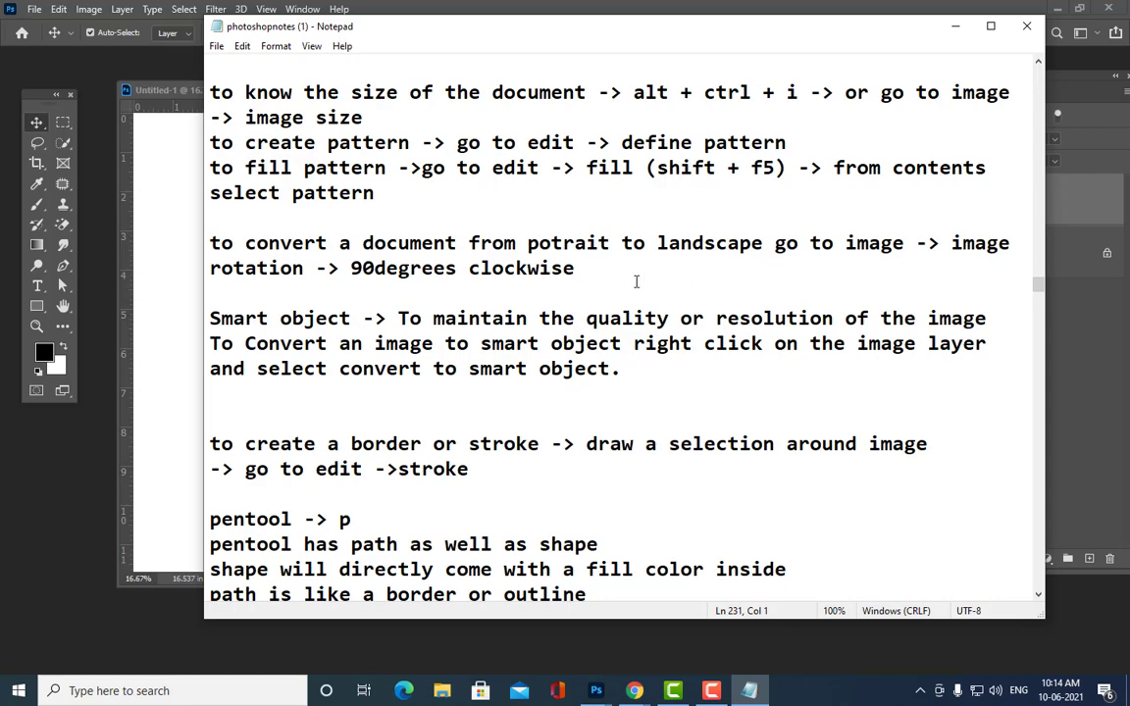
scroll(636, 282, down, 4)
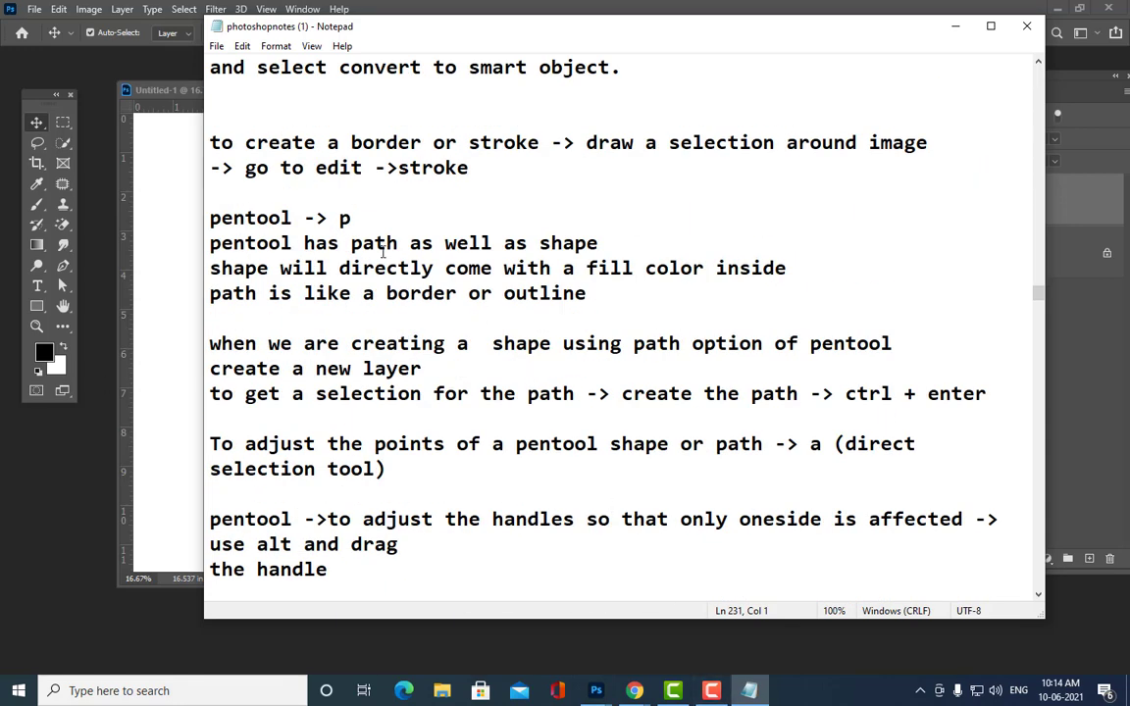
scroll(485, 348, down, 6)
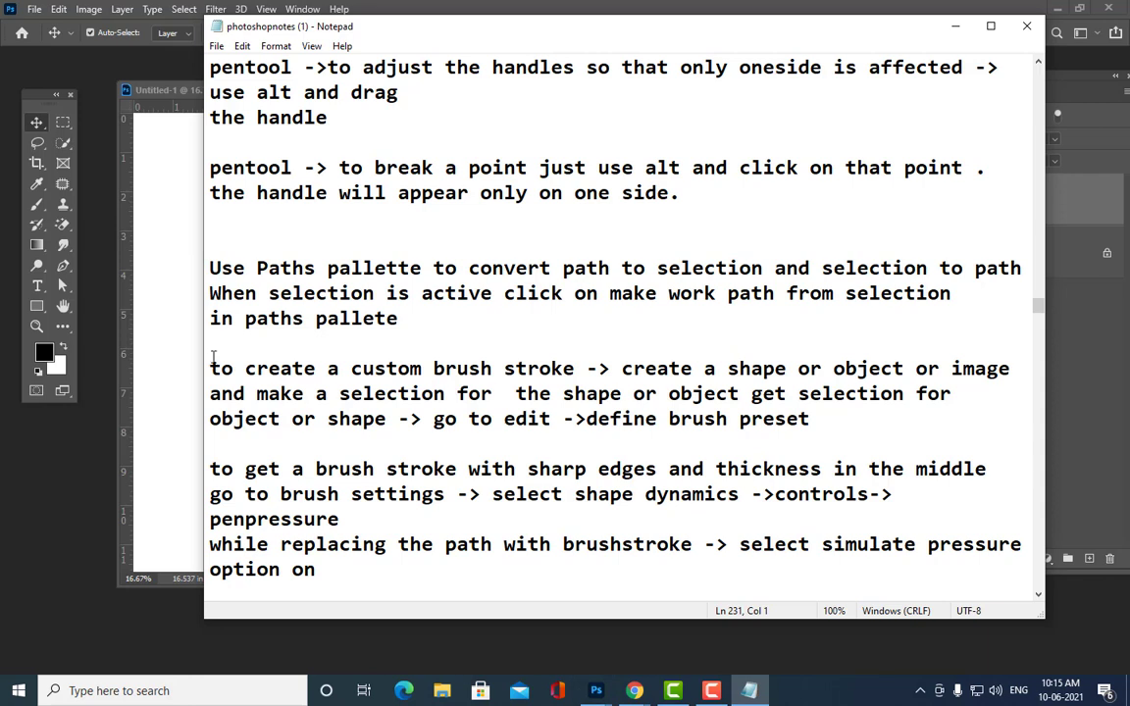
drag(212, 365, 819, 421)
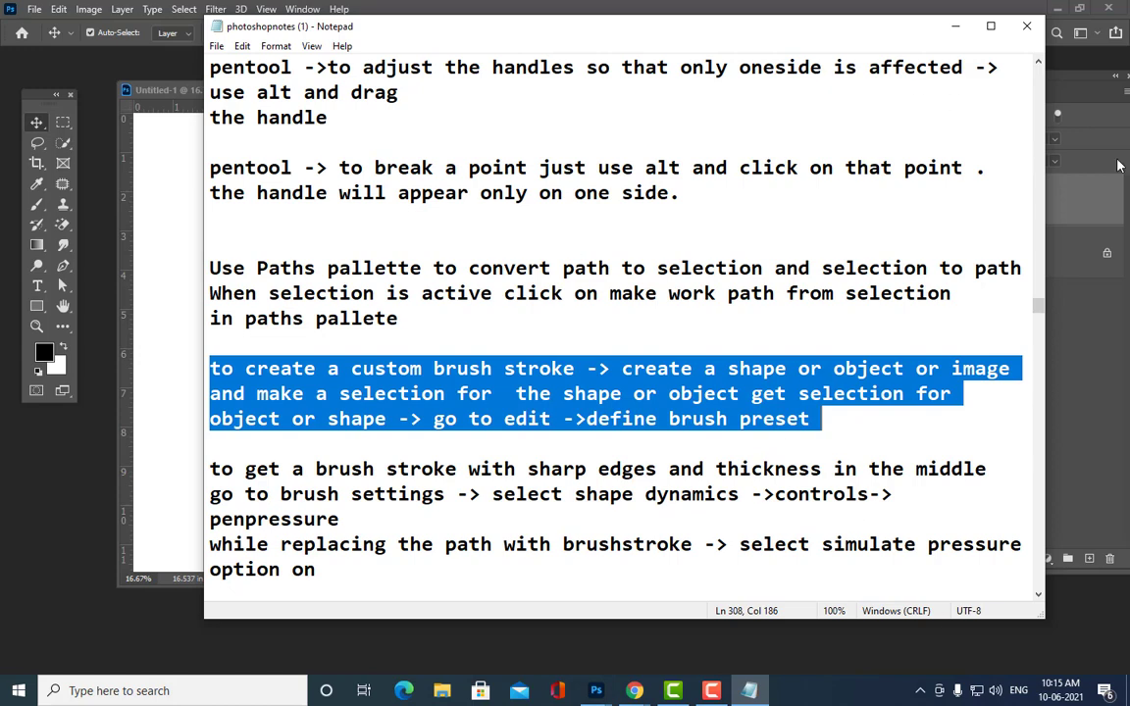
click(954, 25)
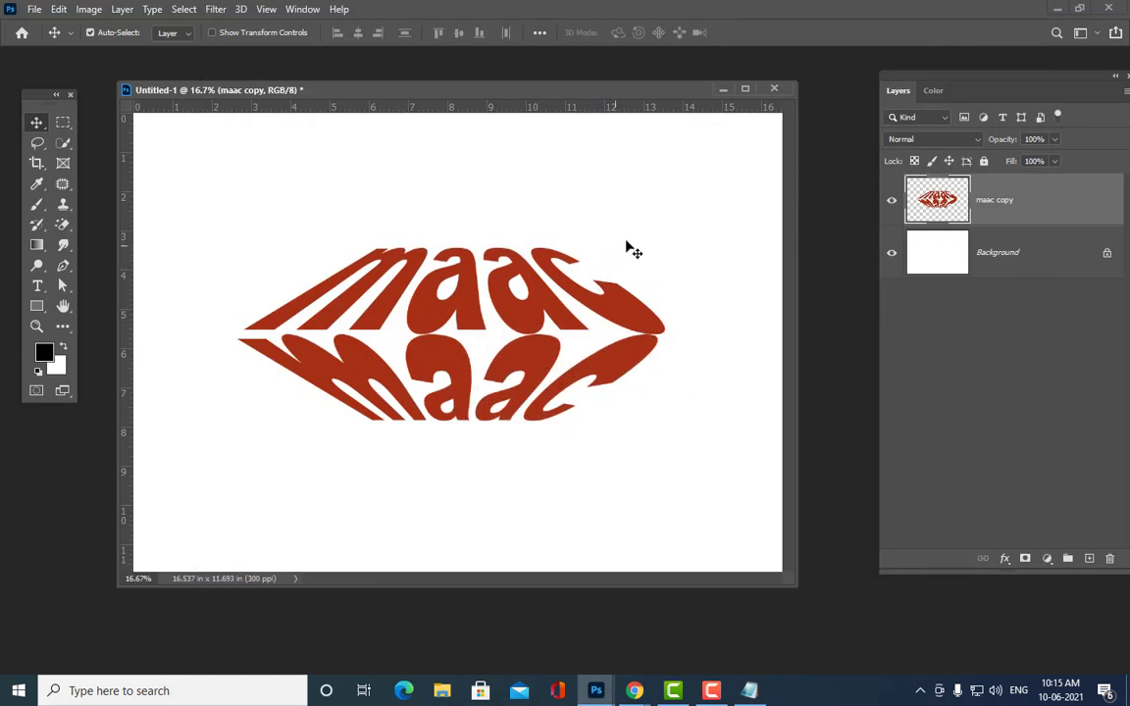
Step: Load the merged maac copy layer's pixels as a selection
drag(934, 91, 897, 93)
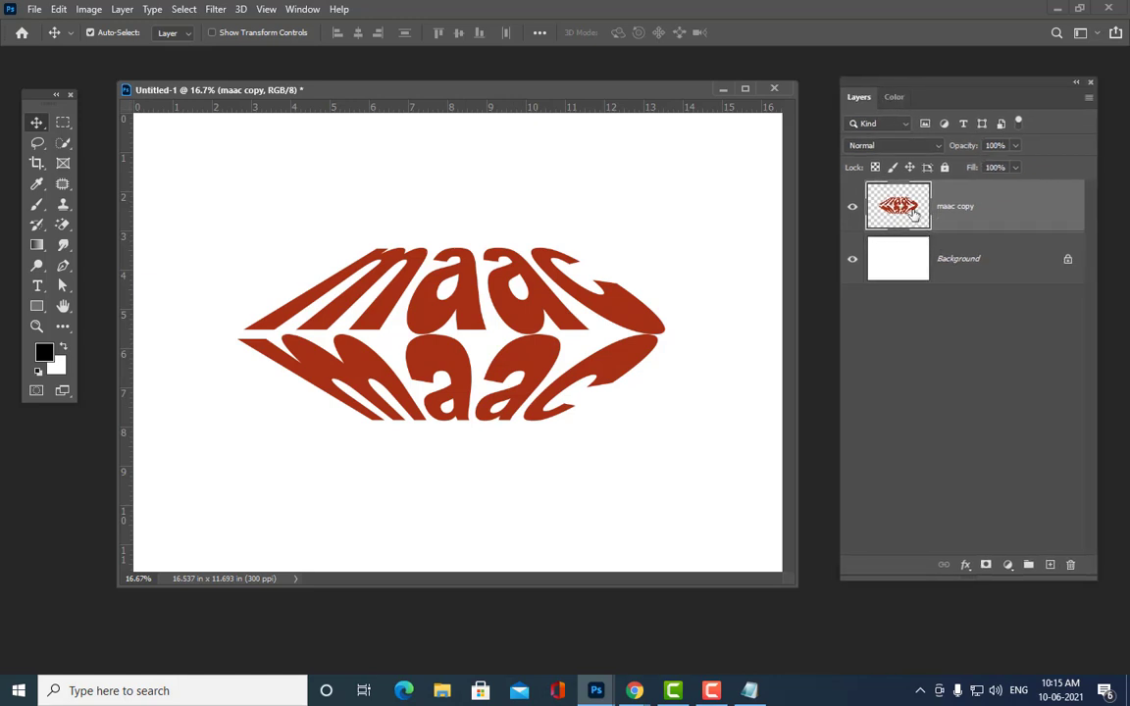
key(ctrl)
ctrl+click(909, 211)
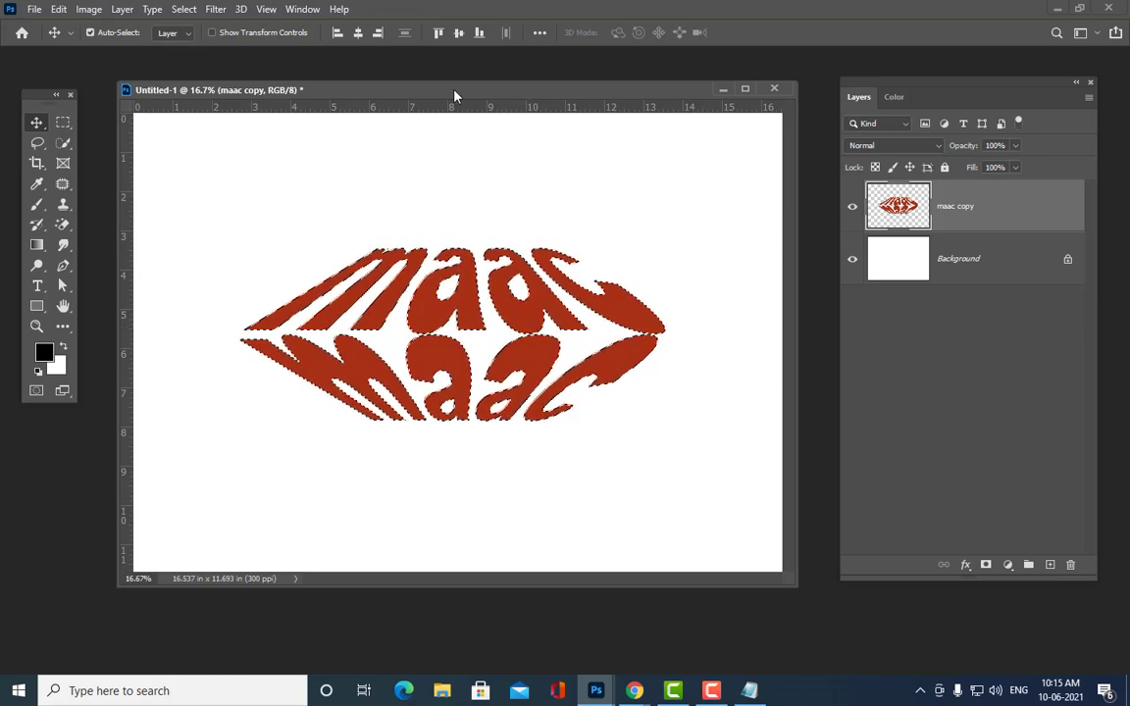
drag(454, 94, 461, 100)
Step: Define a brush preset named maacbrush from the selected lettering and activate the Brush tool
click(58, 10)
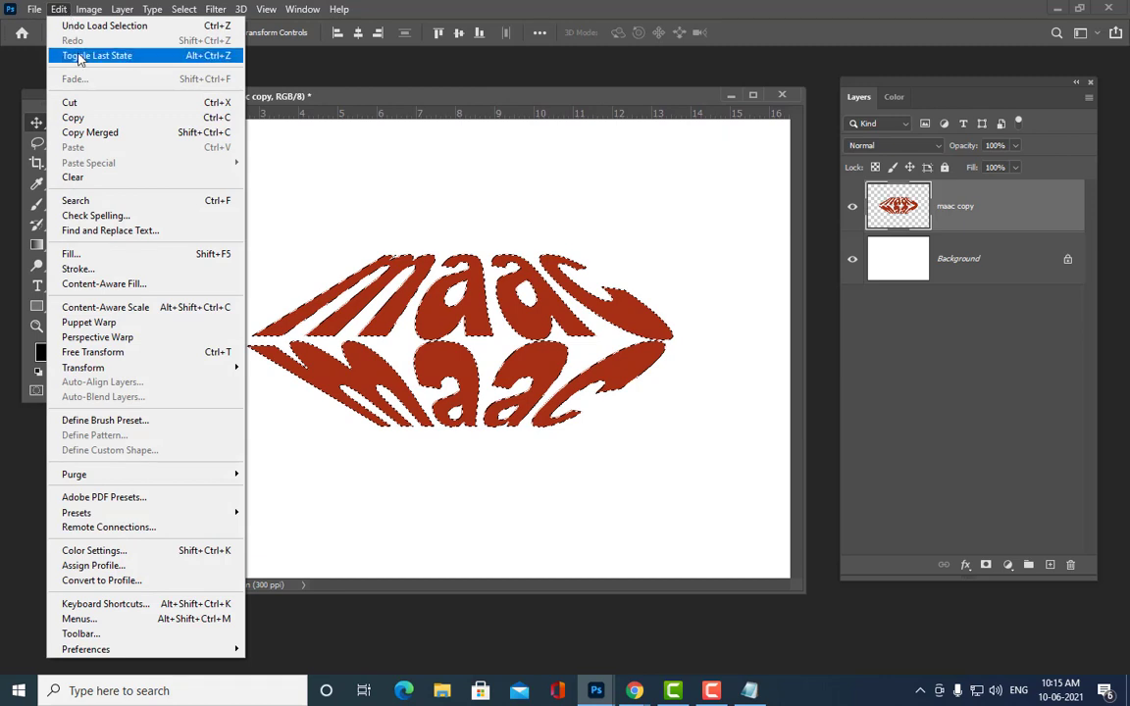
click(135, 428)
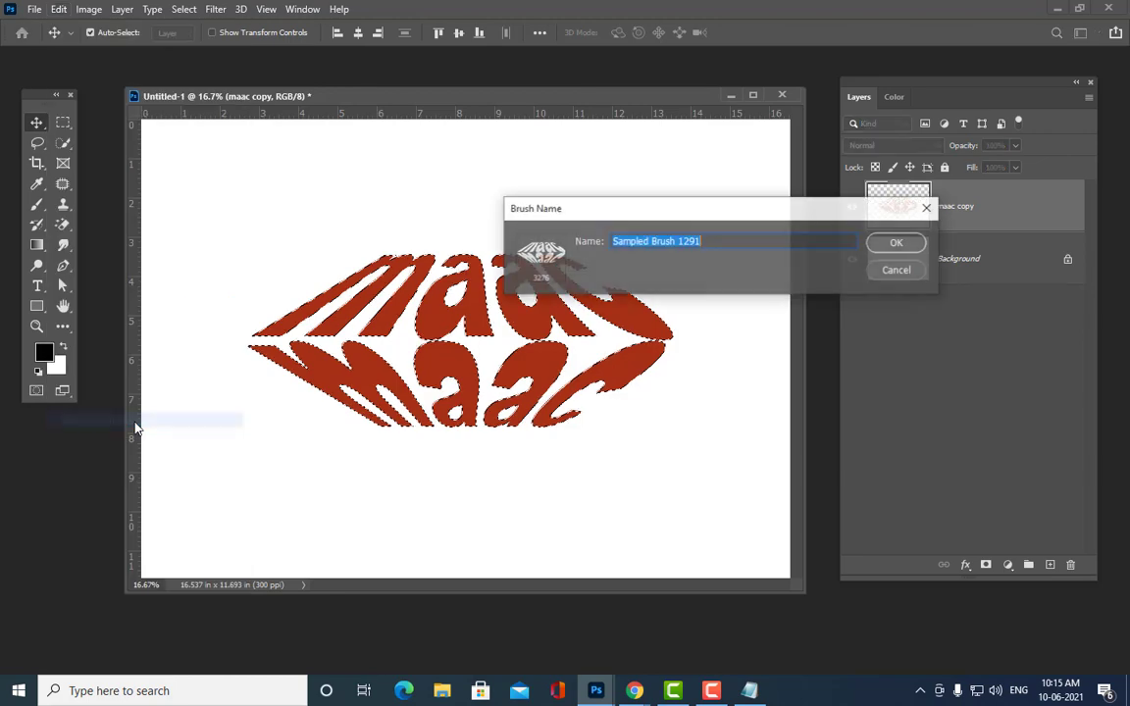
drag(435, 201, 495, 182)
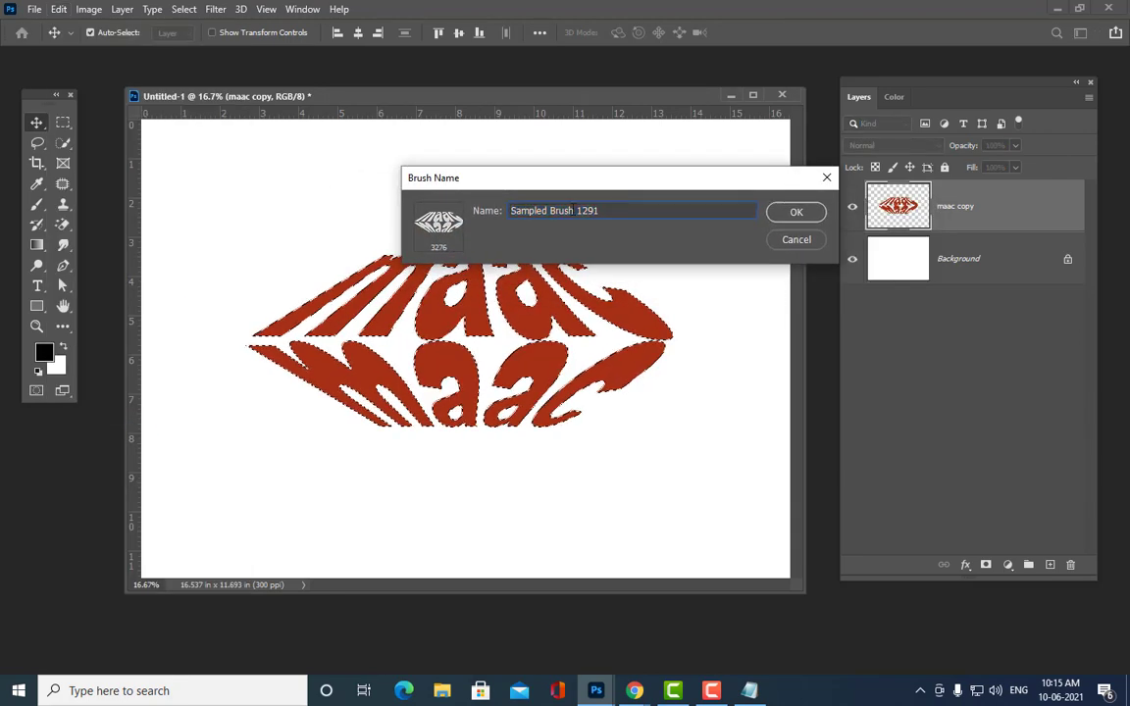
key(BackSpace)
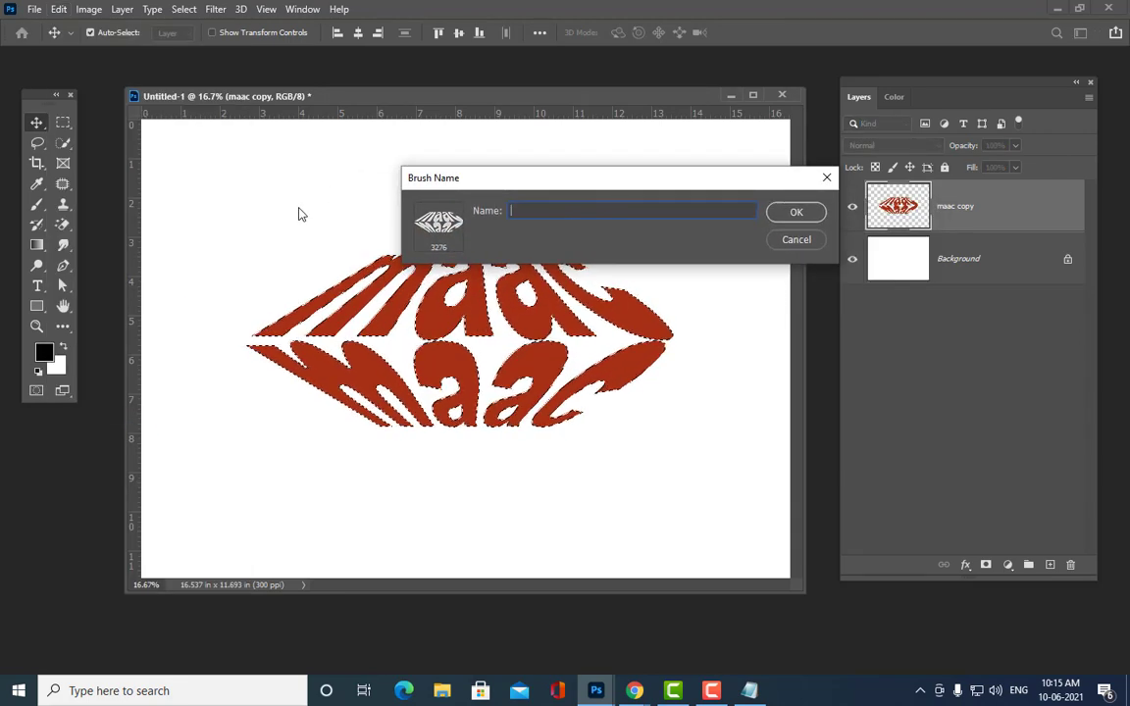
text(maa)
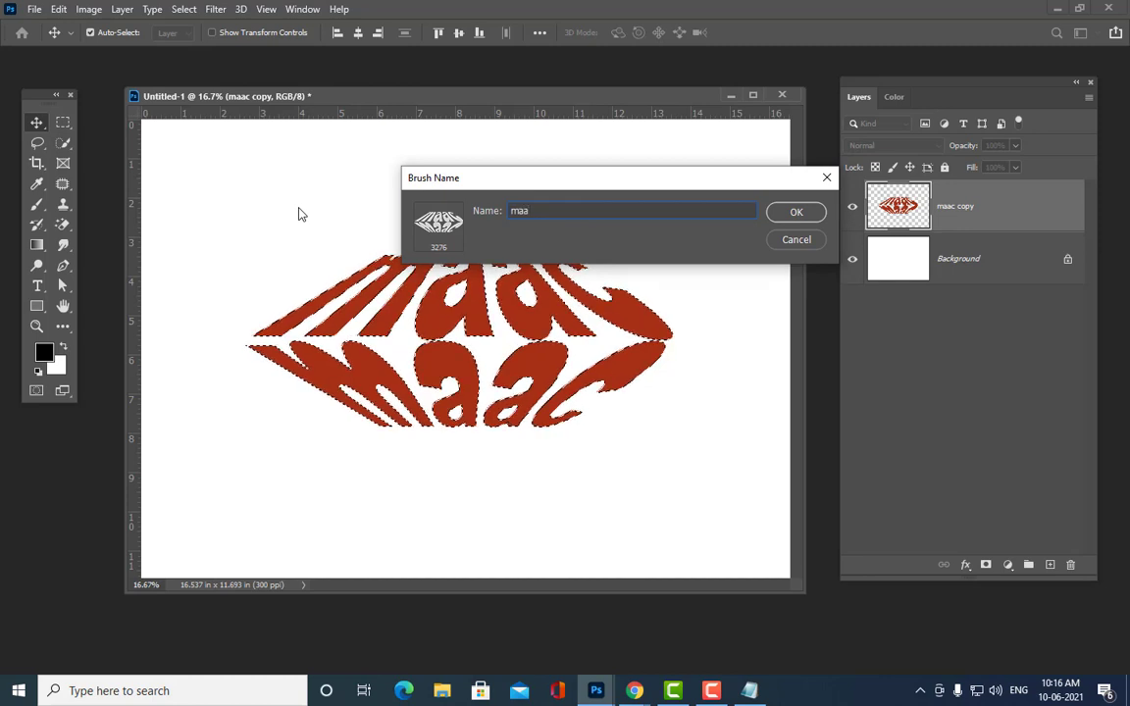
text(cbrush)
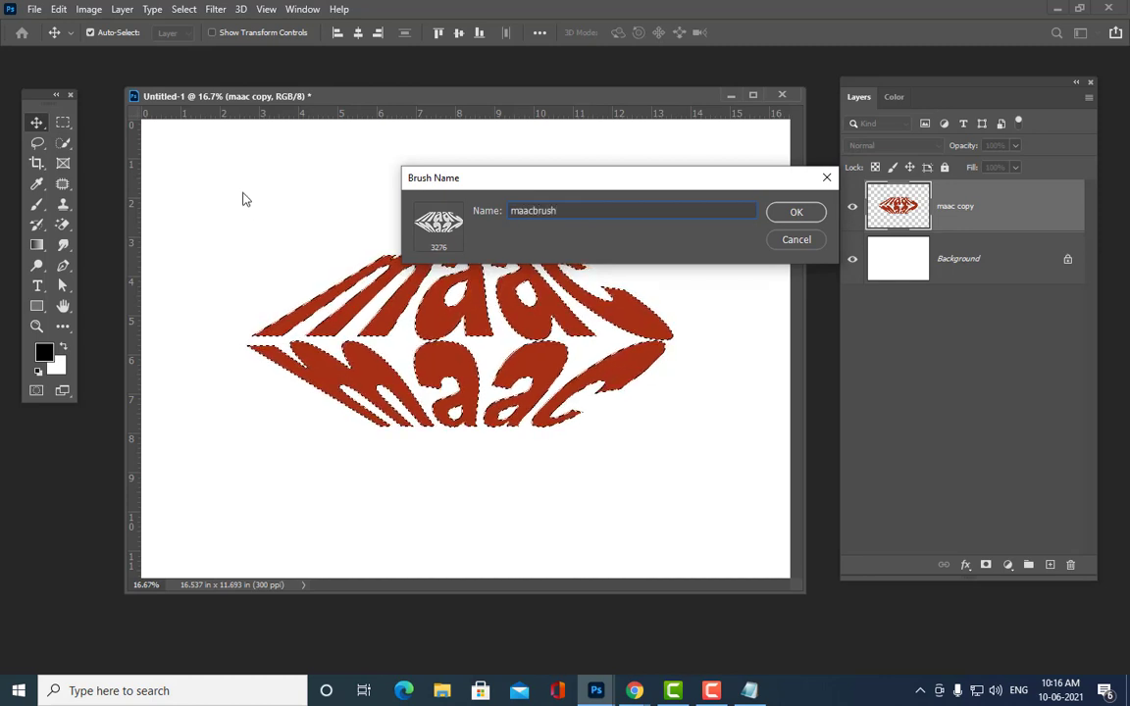
mouse_move(599, 182)
mouse_down()
mouse_move(536, 114)
mouse_move(504, 146)
mouse_move(523, 147)
mouse_up()
click(721, 184)
key(b)
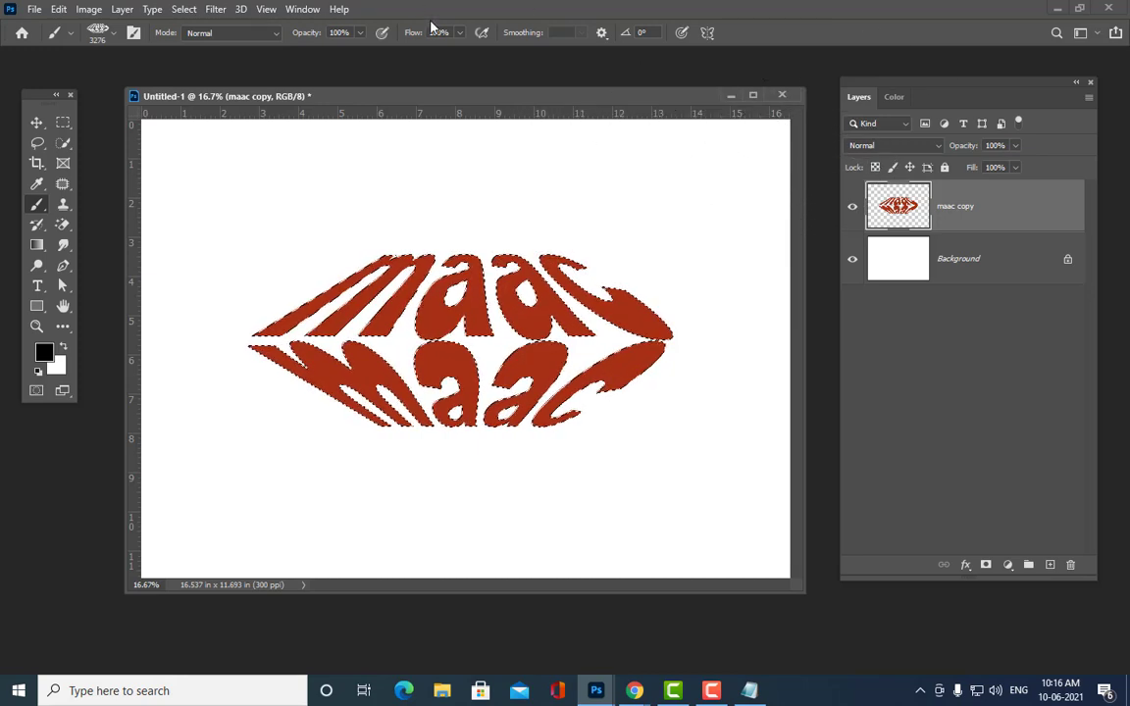
drag(425, 105, 407, 104)
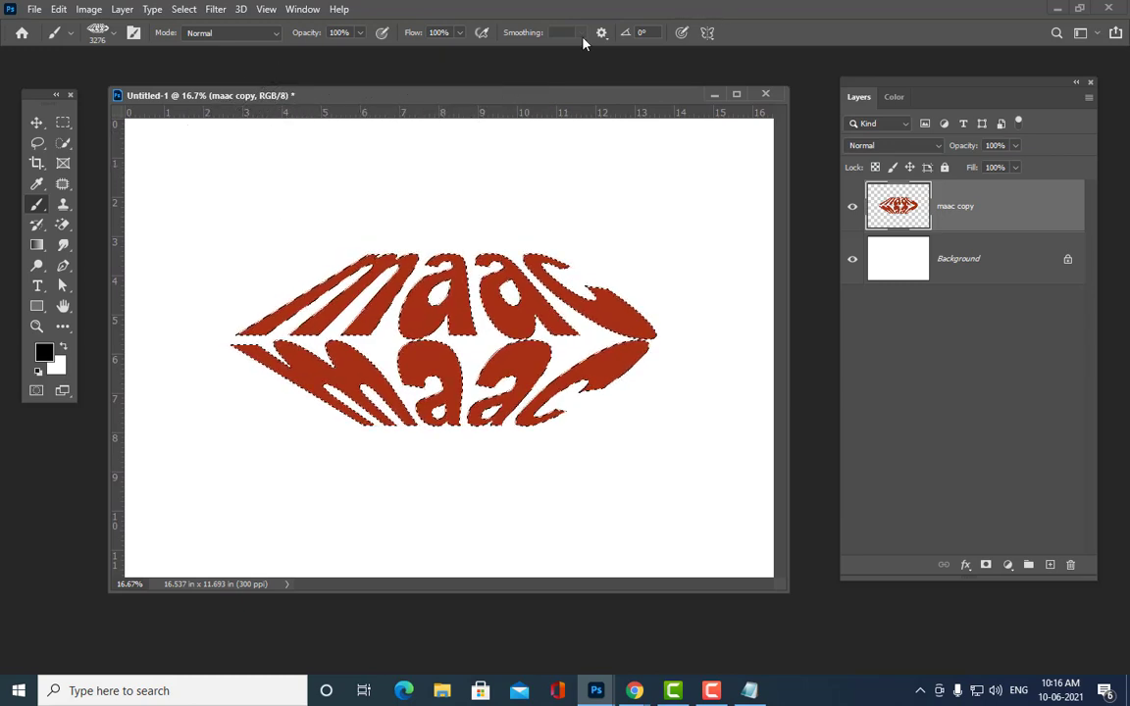
drag(490, 96, 520, 96)
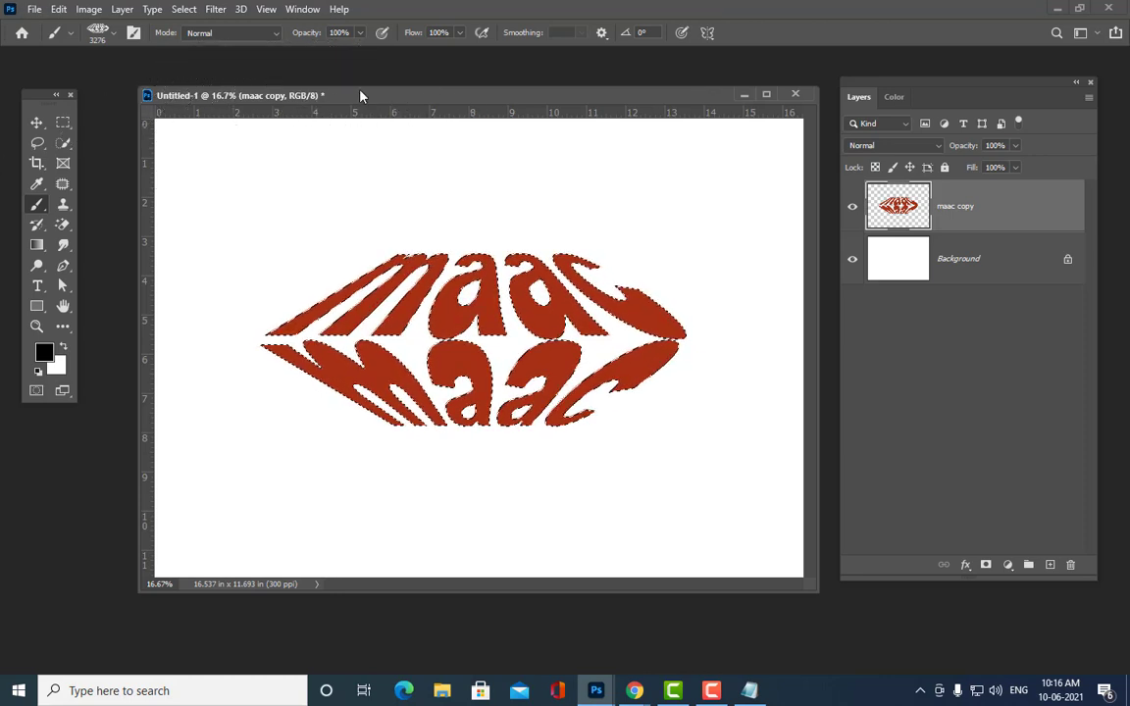
drag(360, 96, 337, 95)
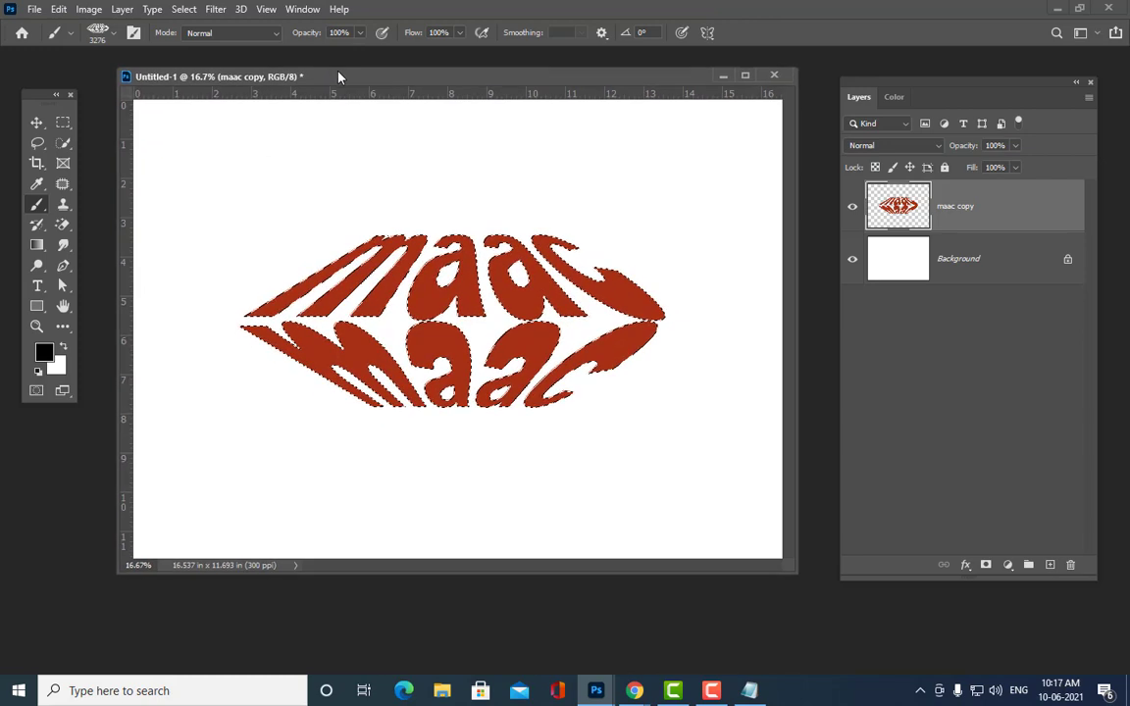
mouse_move(323, 96)
mouse_down()
mouse_move(264, 102)
mouse_move(327, 123)
mouse_up()
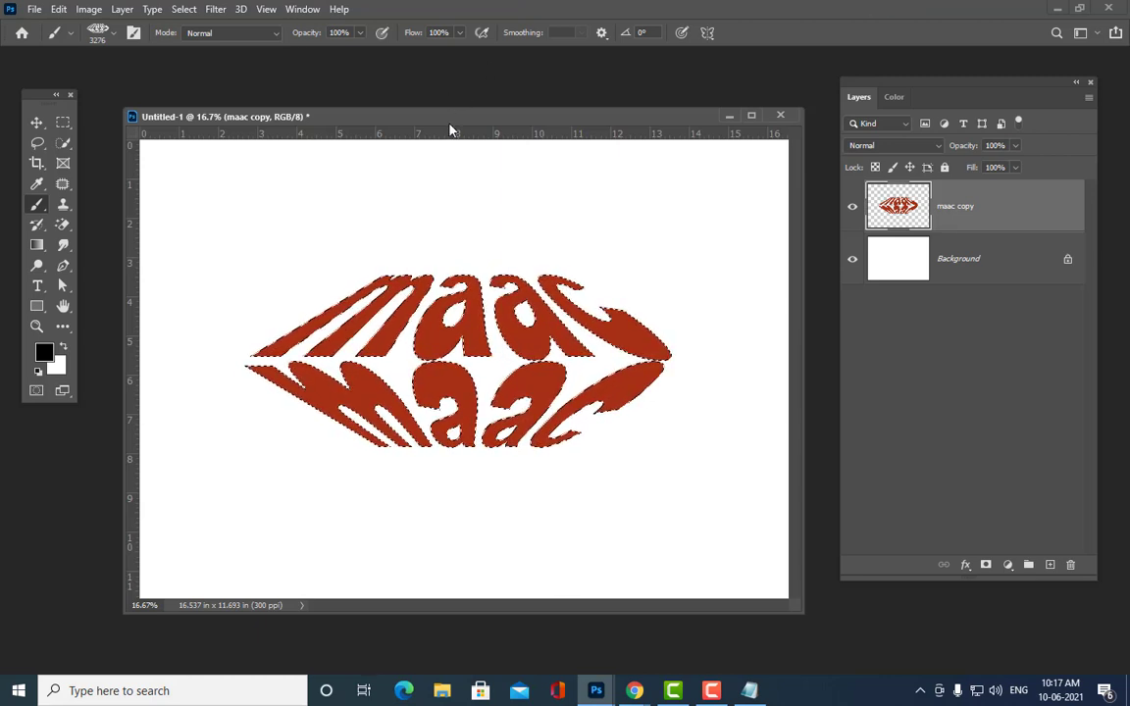
drag(450, 125, 451, 114)
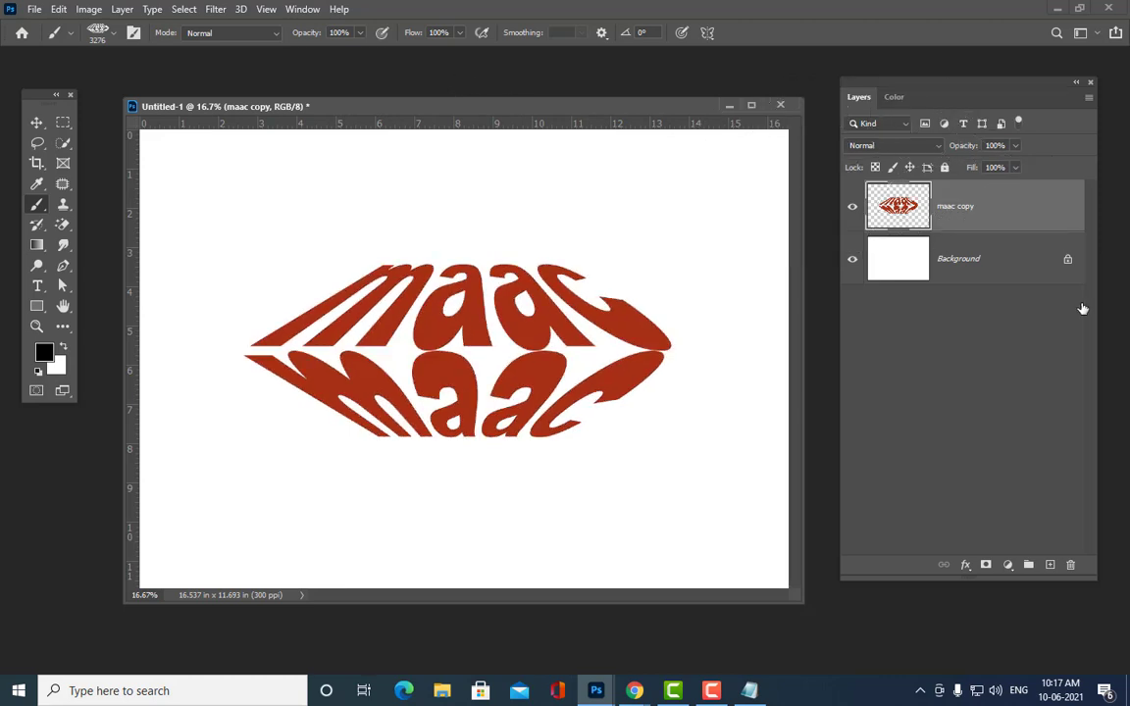
Step: Delete the maac copy layer, keeping only the blank Background layer in the document
click(1071, 566)
click(497, 264)
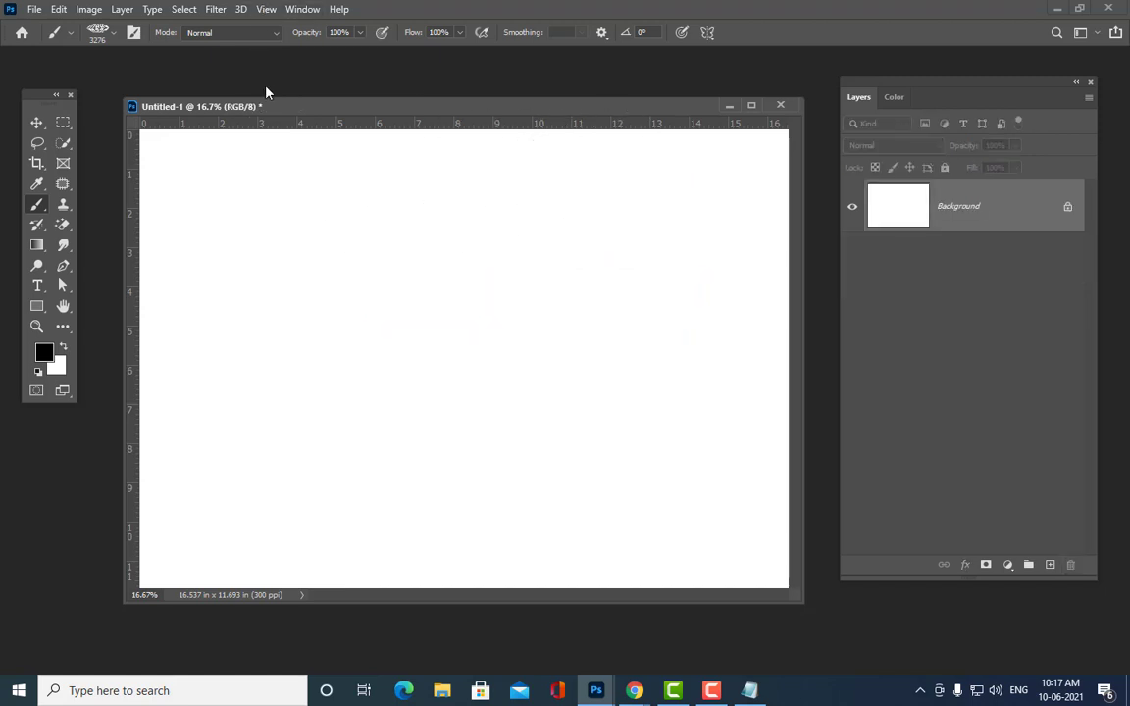
Step: Set the foreground color to a bright red, f90930, for the Brush tool
click(43, 352)
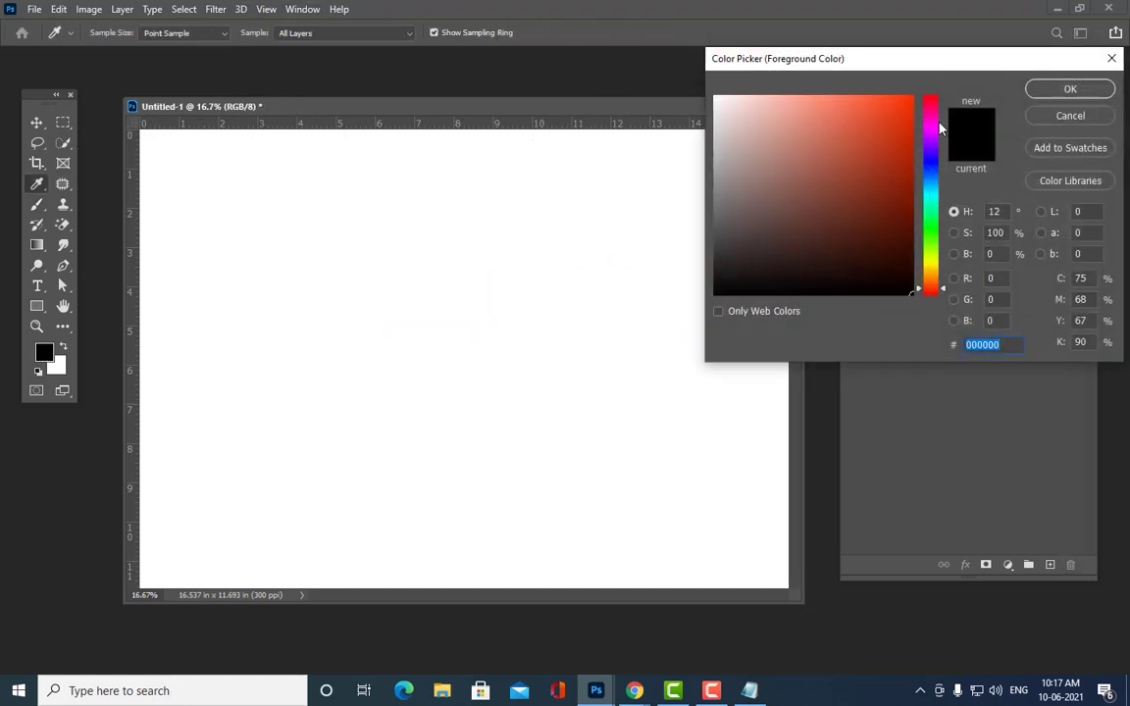
click(938, 101)
click(906, 101)
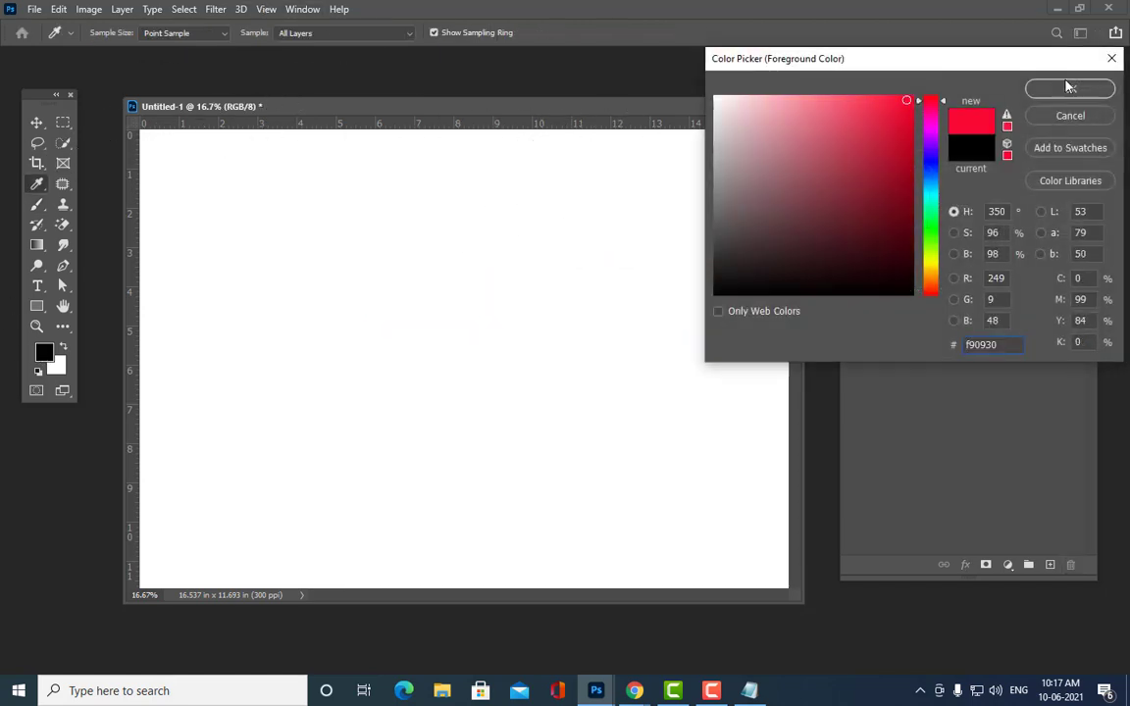
click(1068, 87)
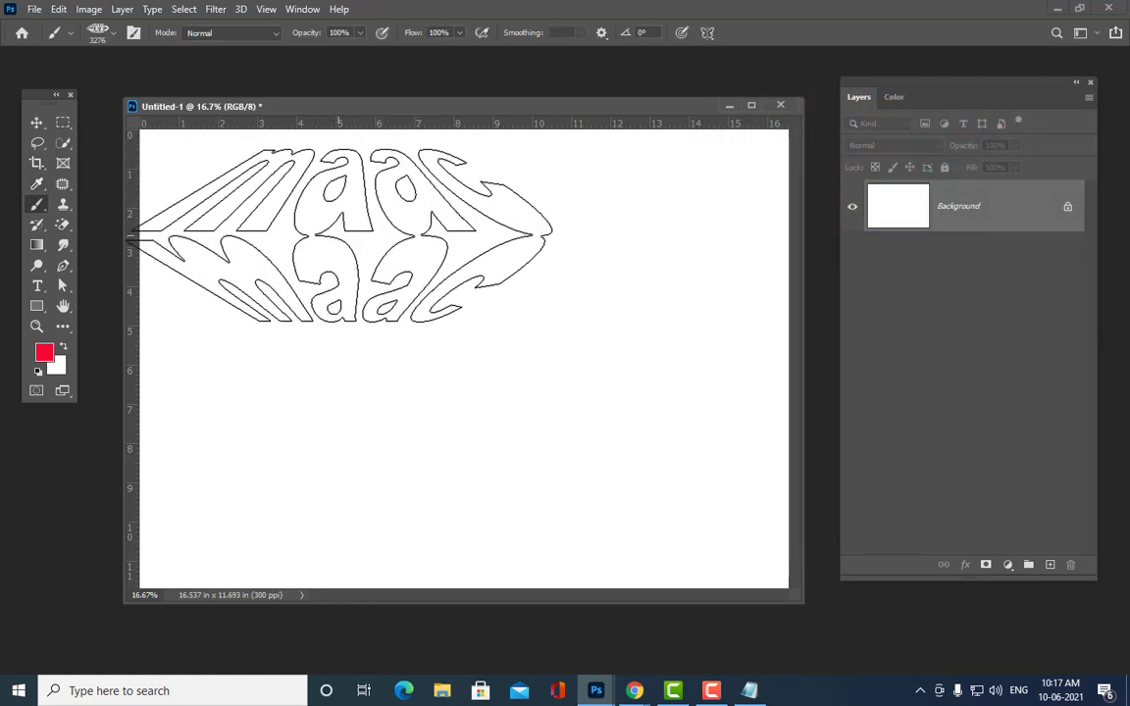
Step: Reduce the size of the custom maac brush to 600
key(bracketleft)
key(bracketleft)
key(bracketleft)
key(bracketleft)
key(bracketleft)
key(bracketleft)
key(bracketleft)
key(bracketleft)
key(bracketleft)
key(bracketleft)
key(bracketleft)
key(bracketleft)
key(bracketleft)
key(bracketleft)
key(bracketleft)
key(bracketleft)
key(bracketleft)
key(bracketleft)
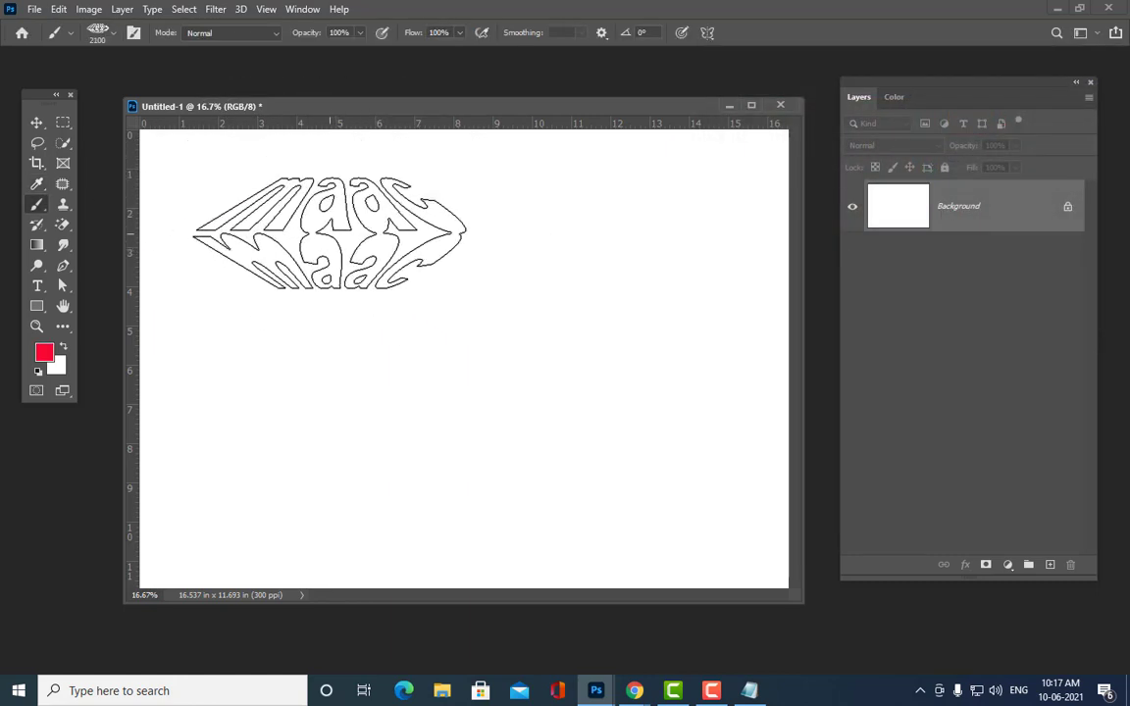
key(bracketleft)
key(bracketleft)
key(bracketleft)
key(bracketleft)
key(bracketleft)
key(bracketleft)
key(bracketleft)
key(bracketleft)
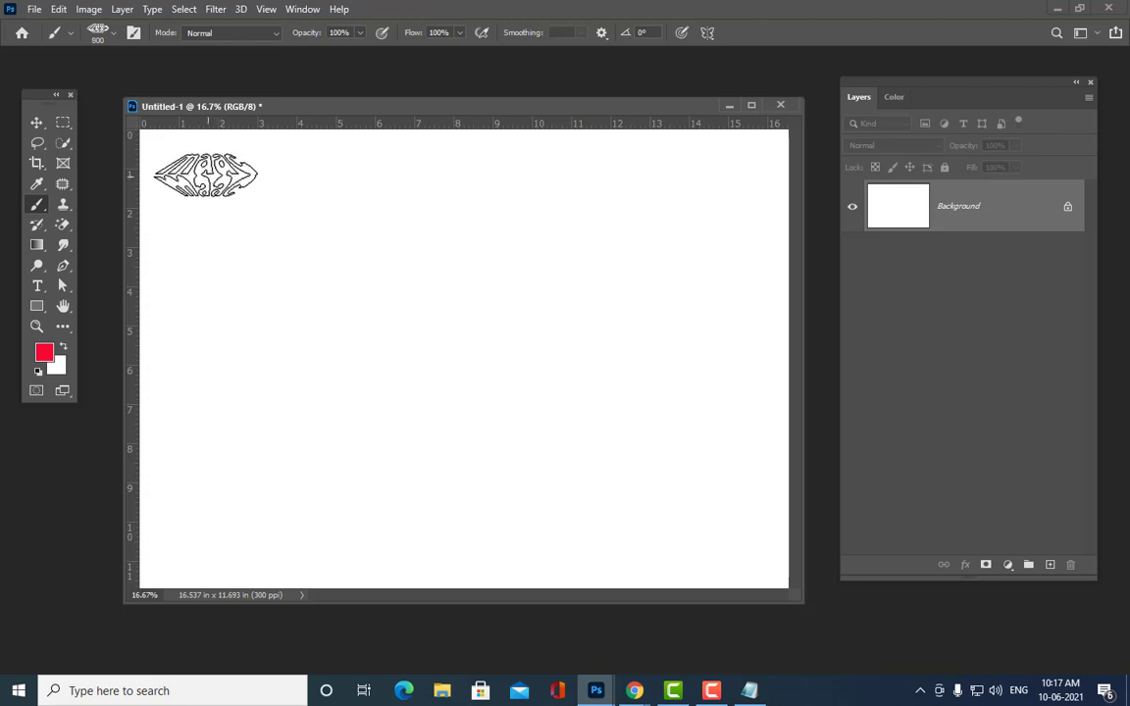
Step: Stamp the maac brush in red at 21 separate spots scattered across the canvas
click(196, 156)
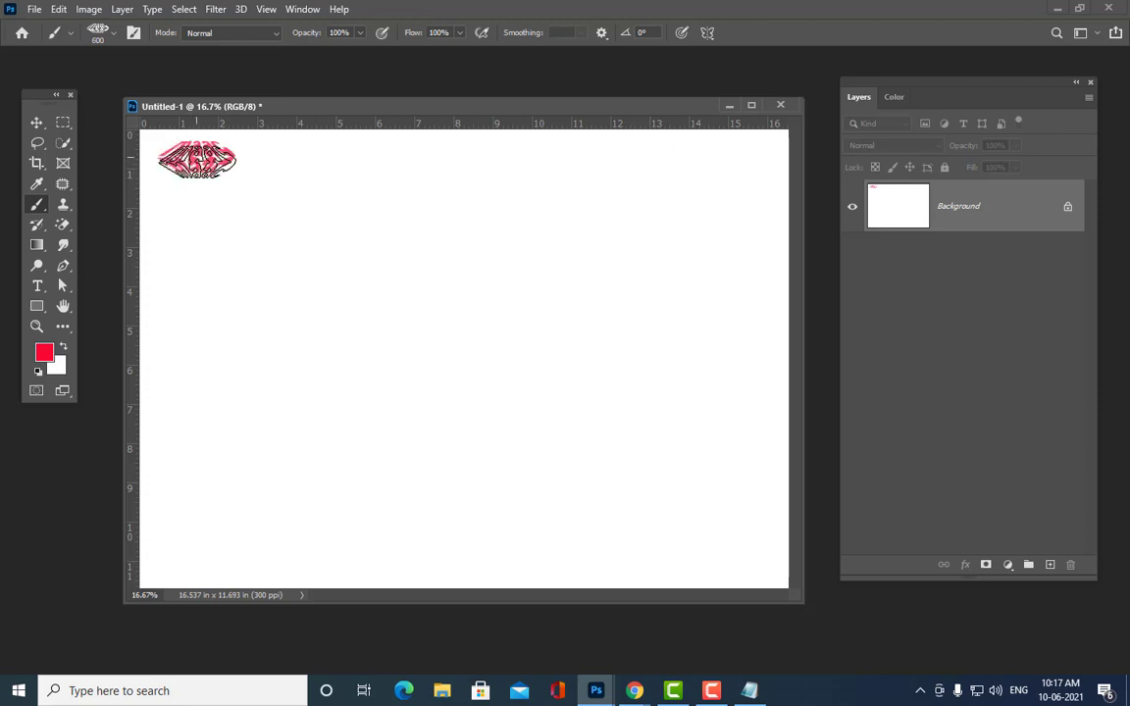
click(216, 257)
click(537, 181)
click(441, 356)
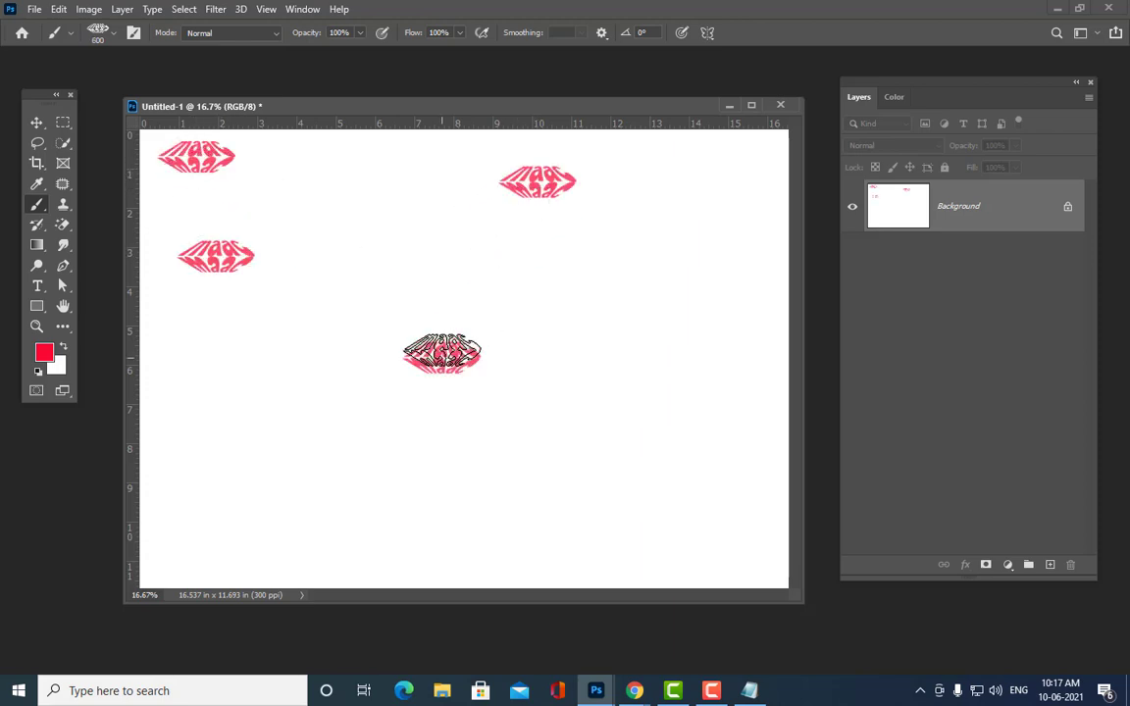
click(345, 198)
click(697, 257)
click(484, 256)
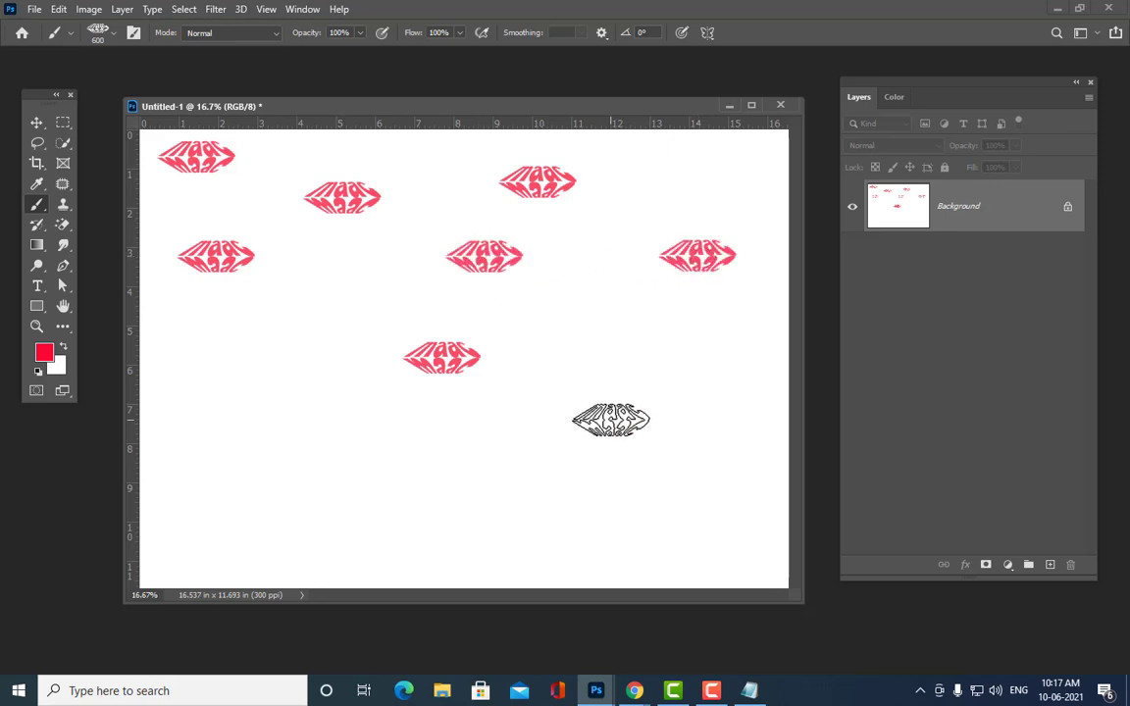
click(610, 420)
click(334, 476)
click(333, 316)
click(617, 311)
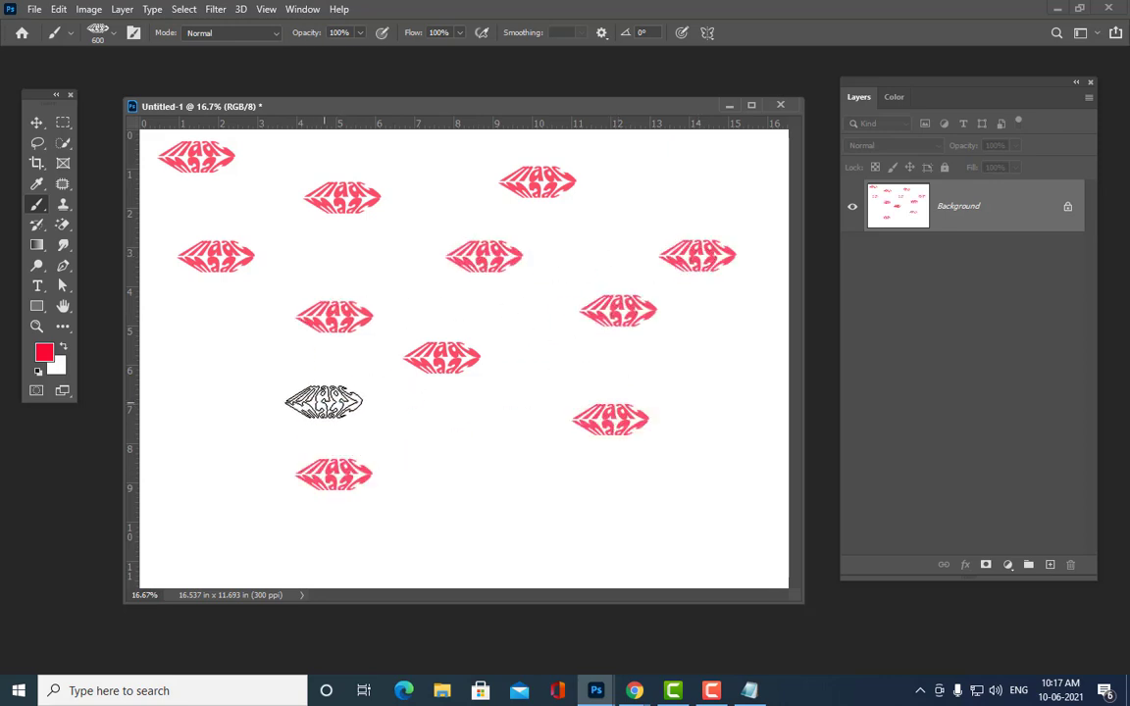
click(324, 402)
click(231, 321)
click(466, 468)
click(515, 534)
click(716, 527)
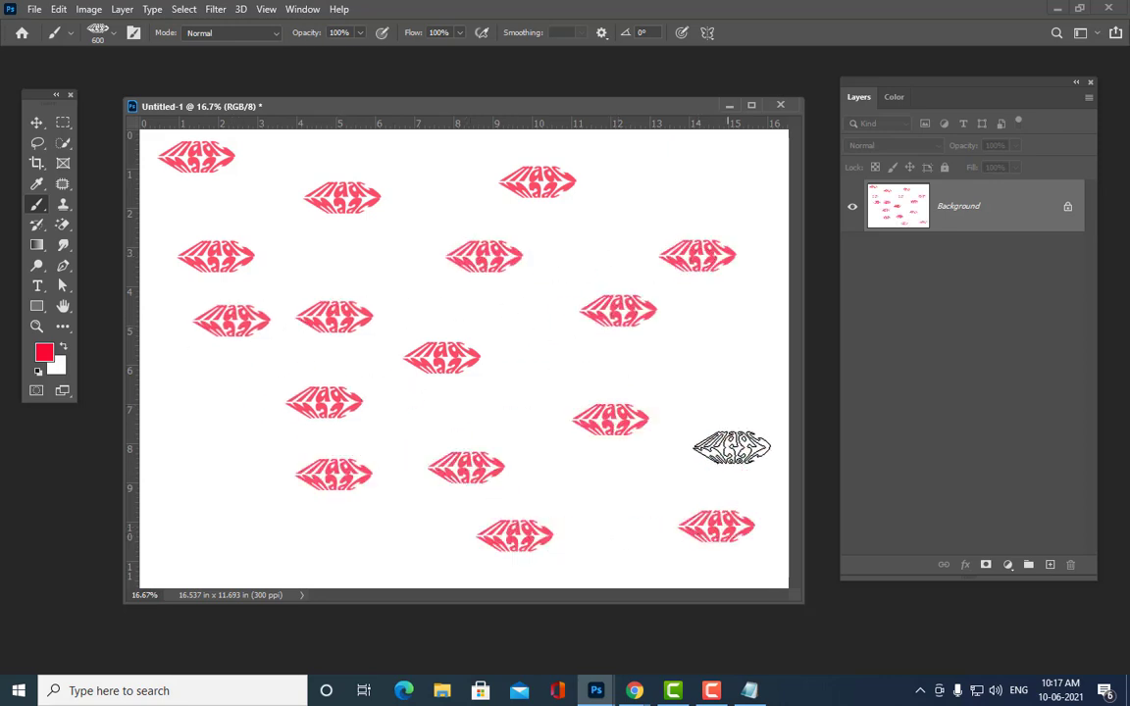
click(744, 383)
click(557, 367)
click(620, 218)
click(716, 171)
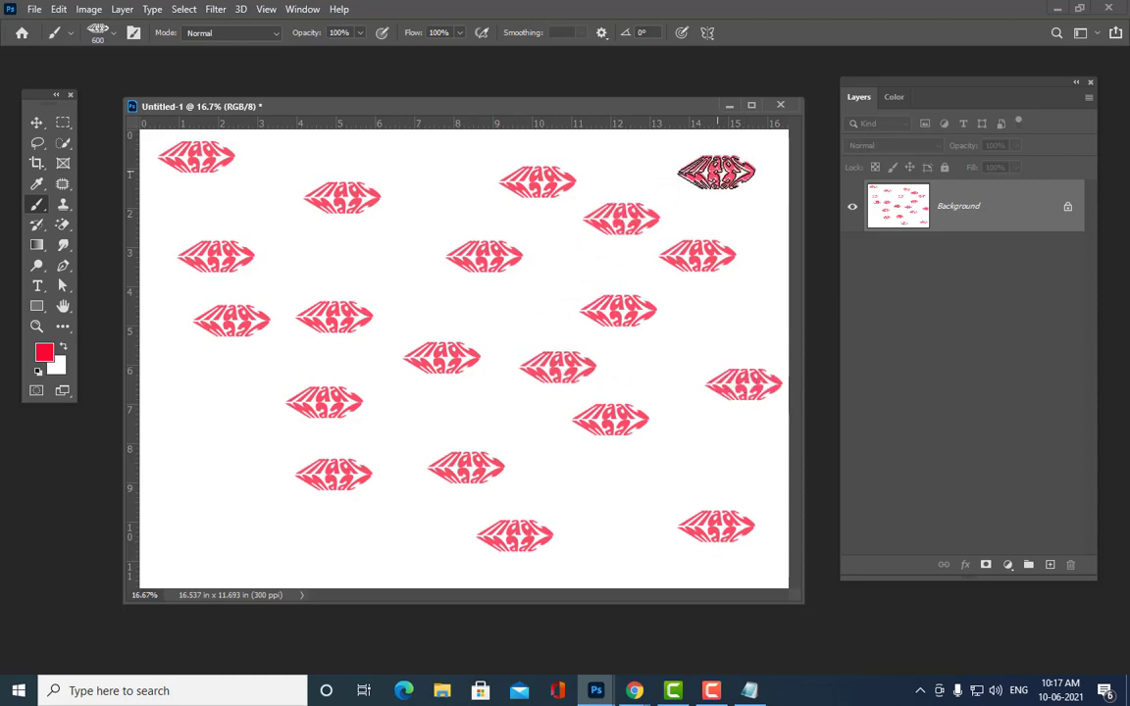
click(432, 182)
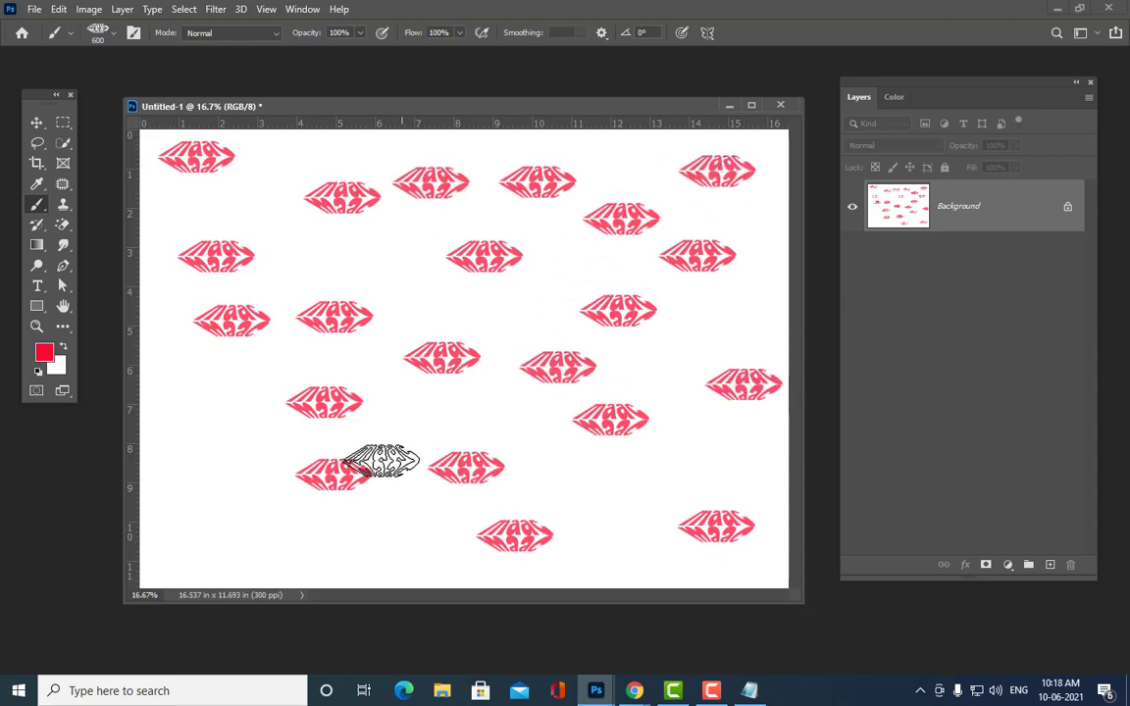
Step: Change the foreground color to a dark green, 297405
click(44, 353)
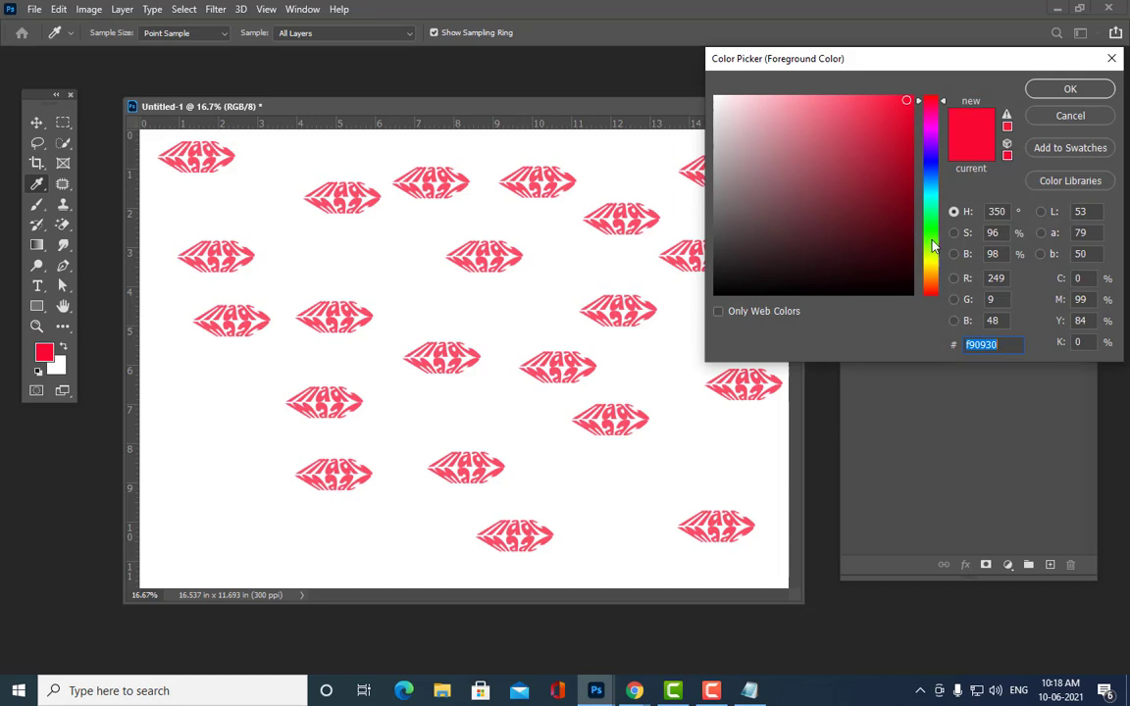
click(932, 241)
click(905, 204)
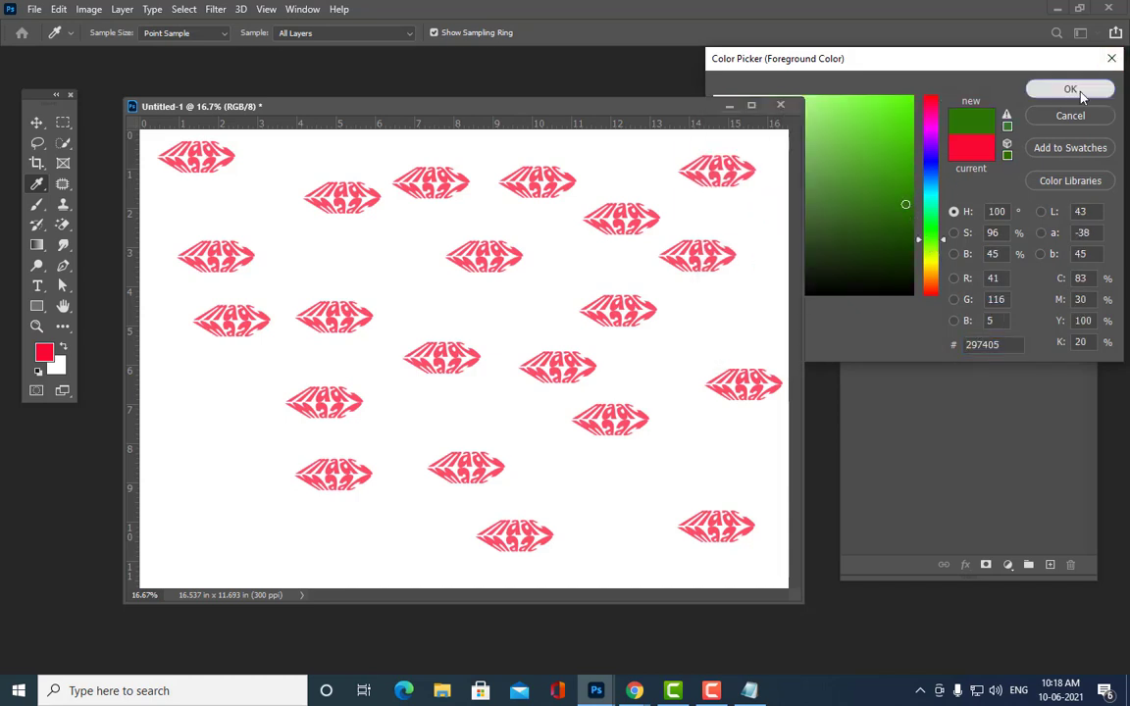
click(1070, 89)
Step: Stamp 14 green maac brush marks in empty areas between the red ones across the canvas
click(392, 249)
click(503, 307)
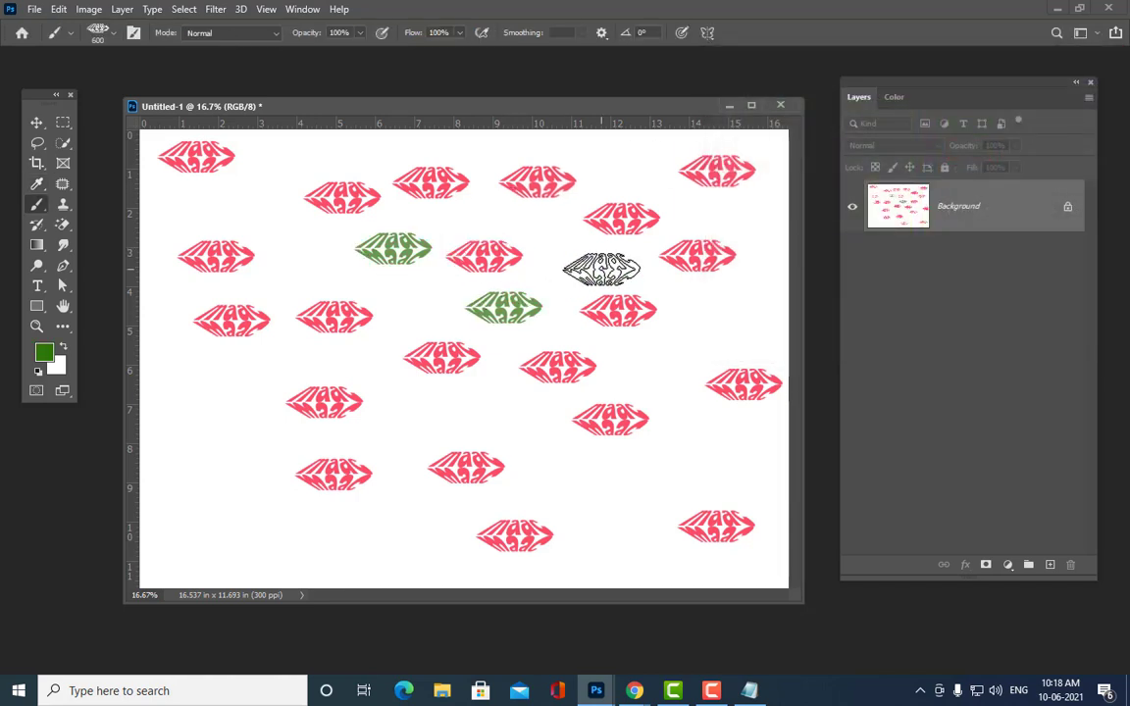
click(286, 246)
click(265, 159)
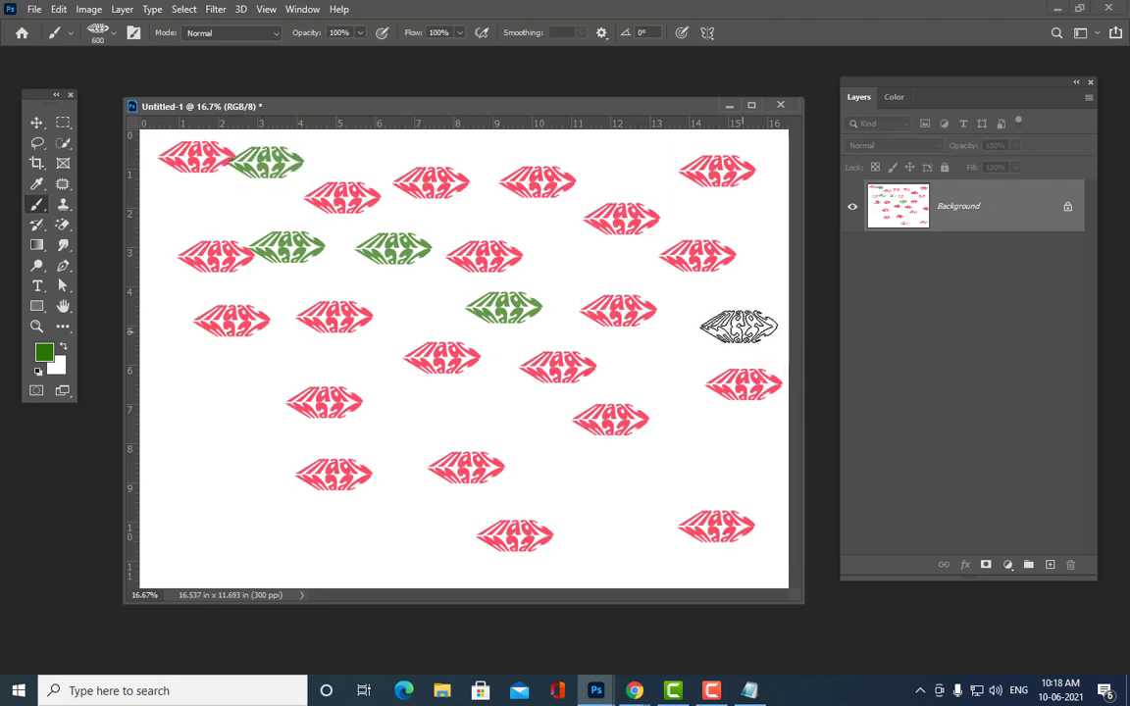
click(729, 310)
click(728, 461)
click(236, 488)
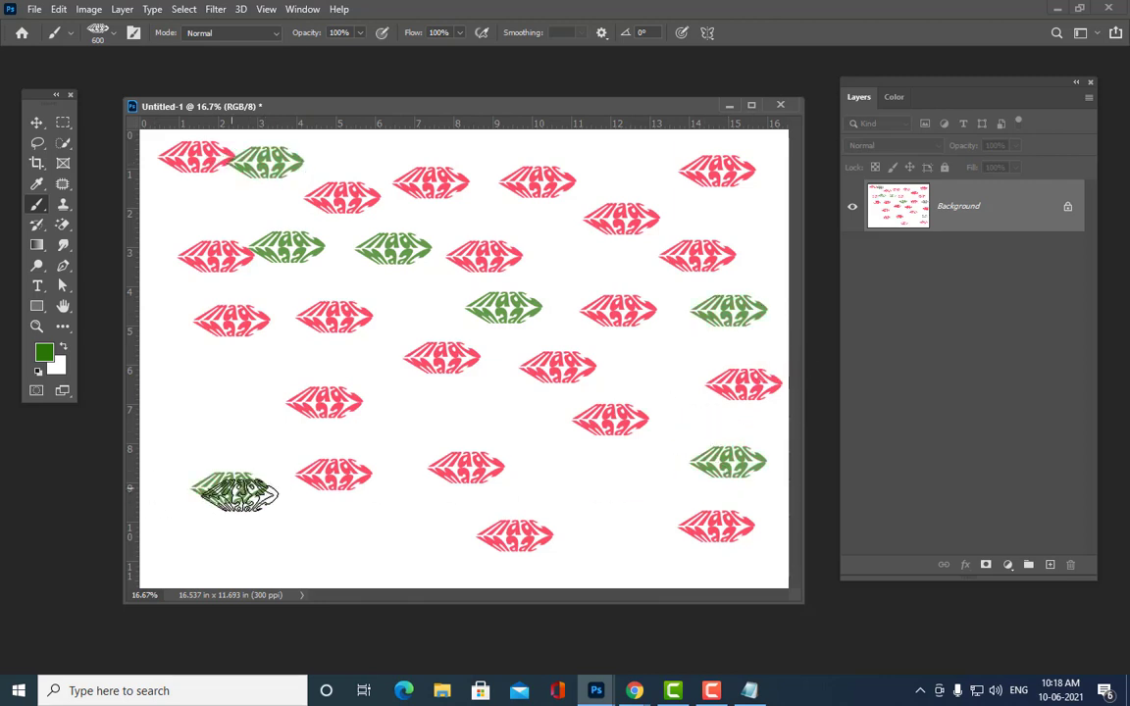
click(349, 554)
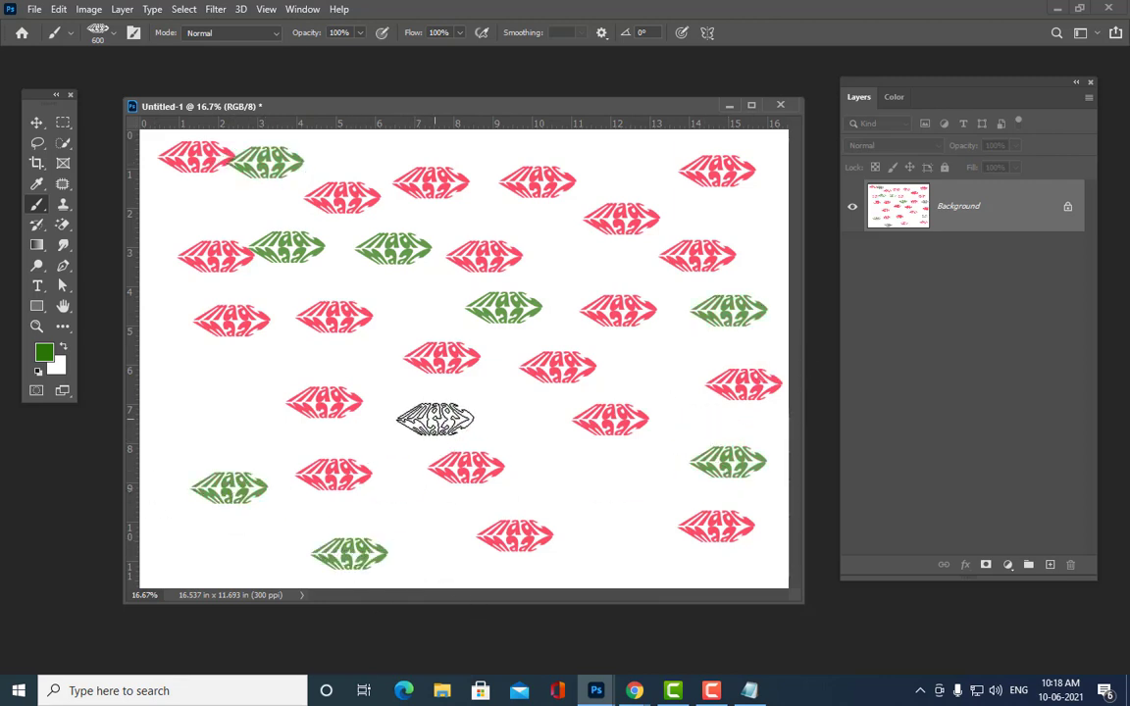
click(434, 420)
click(229, 399)
click(610, 498)
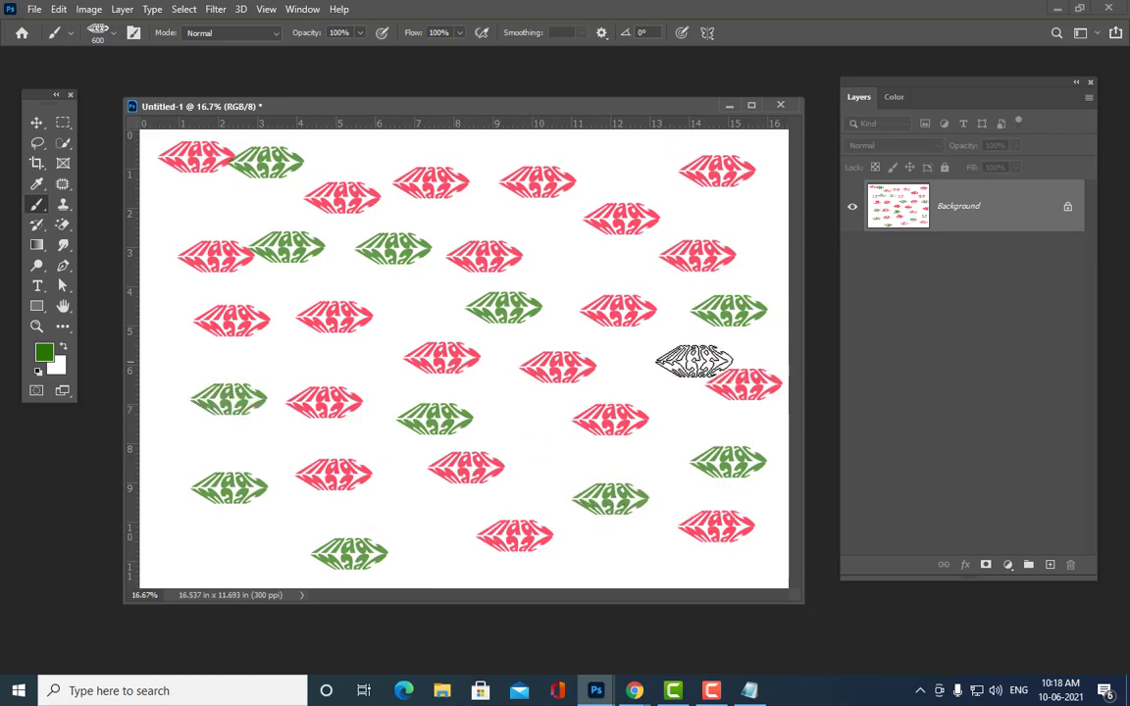
click(672, 371)
click(520, 419)
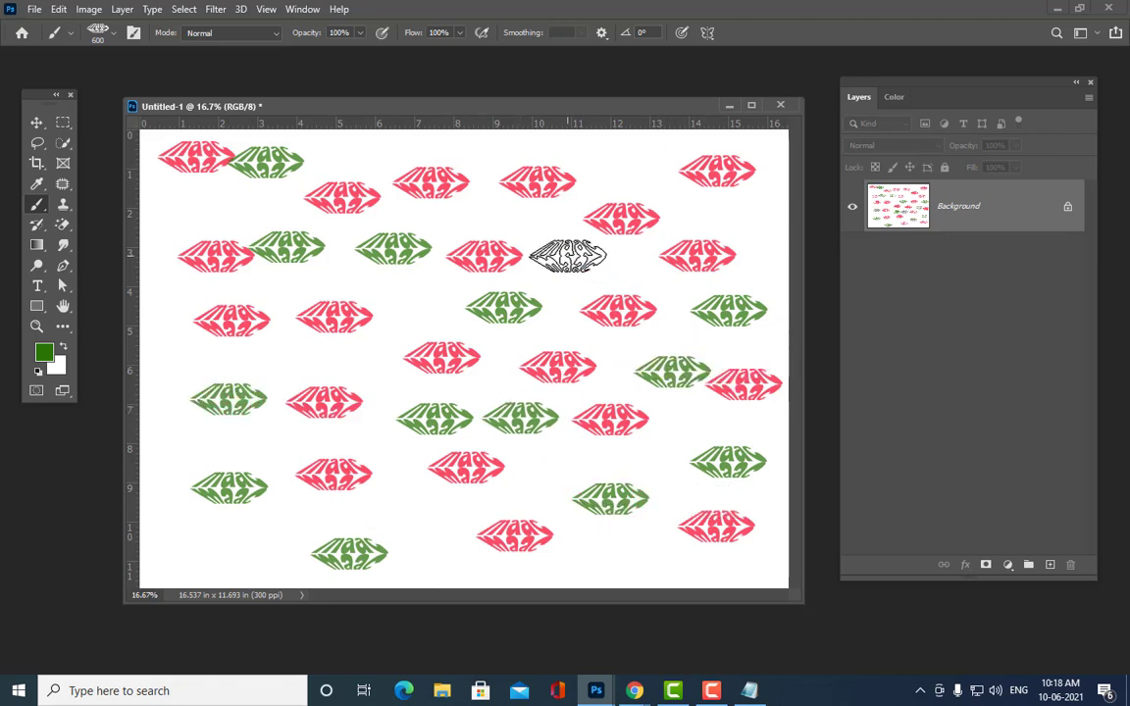
click(566, 256)
Step: Change the foreground color to a deep blue, 0b30a8
click(44, 351)
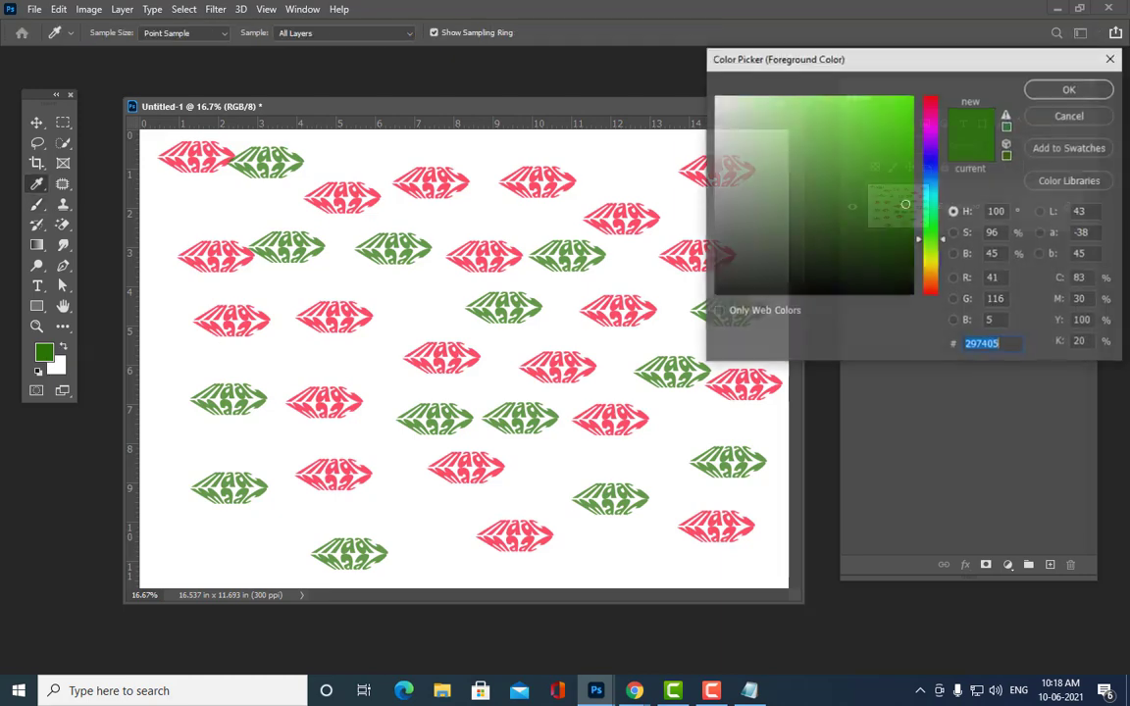
text(0b30a8)
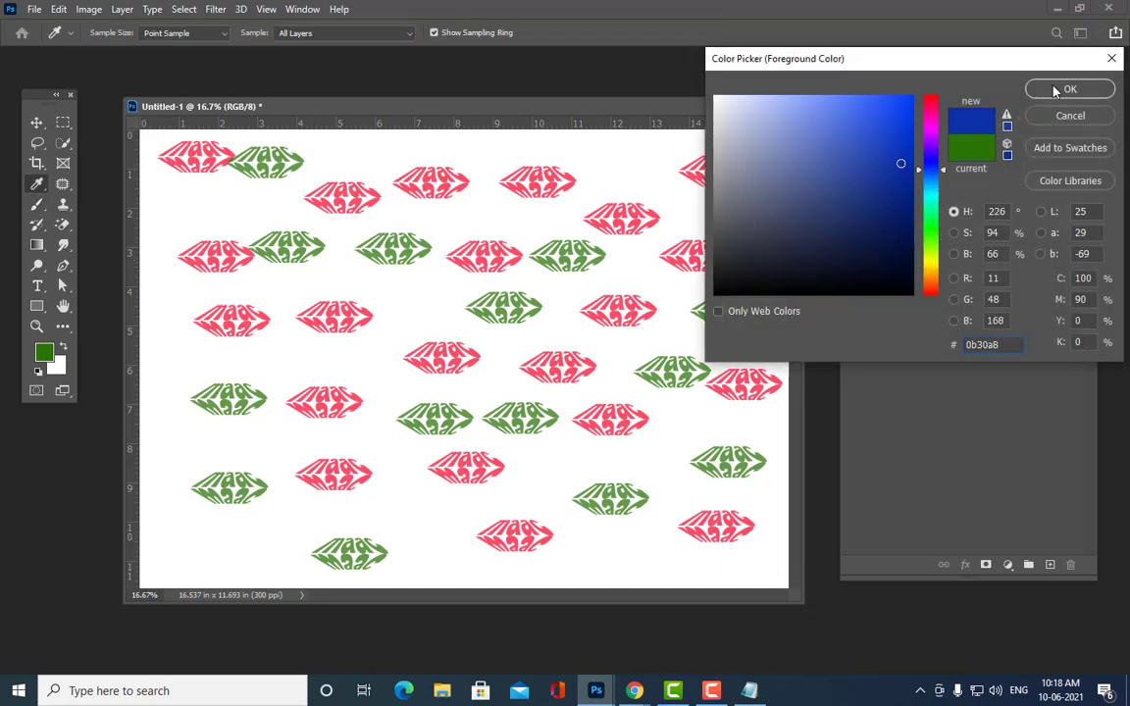
click(1055, 89)
Step: Stamp 14 blue maac brush marks in the remaining gaps among the red and green ones
click(479, 210)
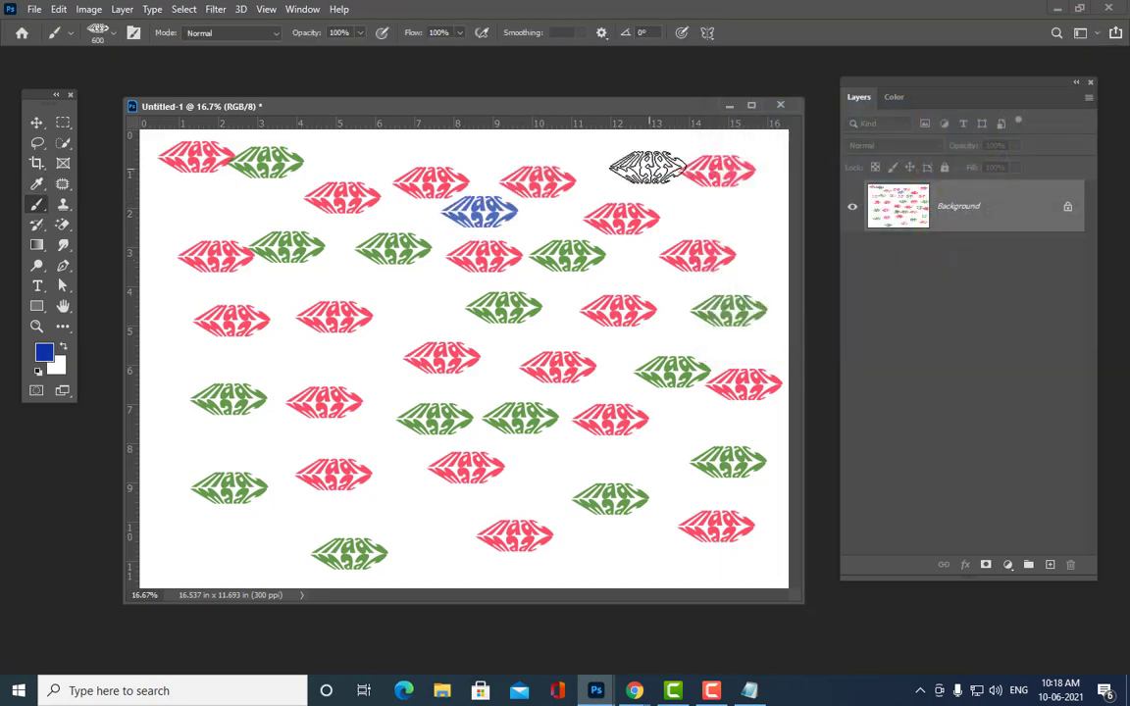
click(632, 159)
click(359, 152)
click(193, 203)
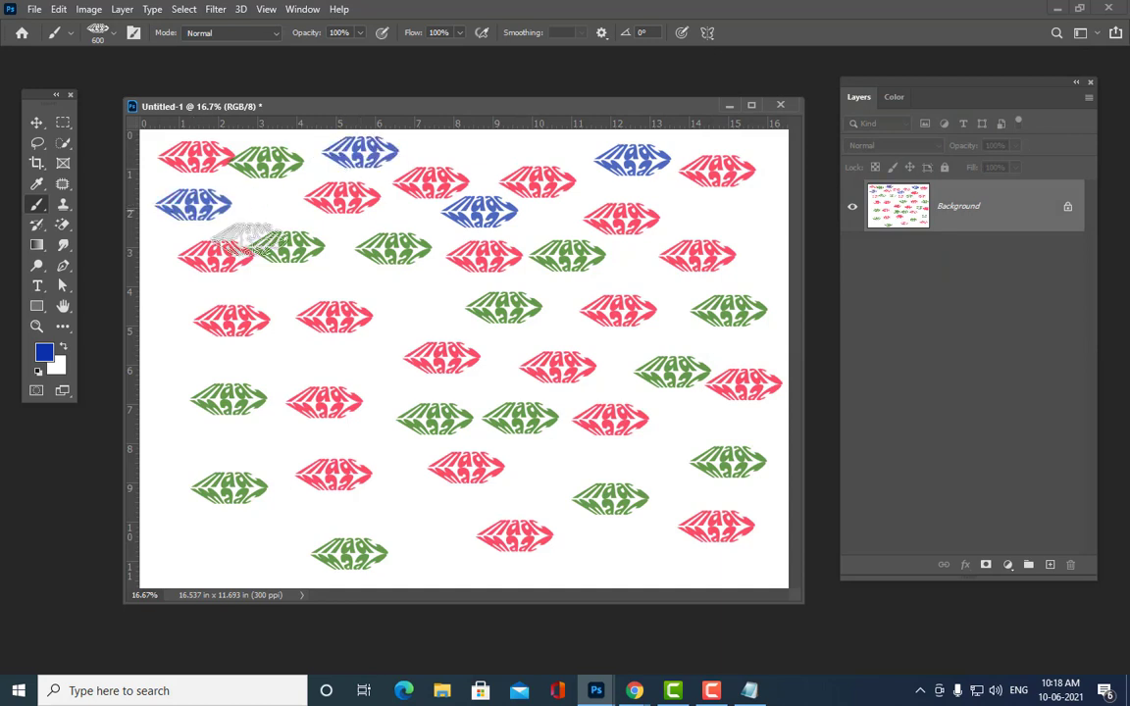
click(414, 305)
click(268, 359)
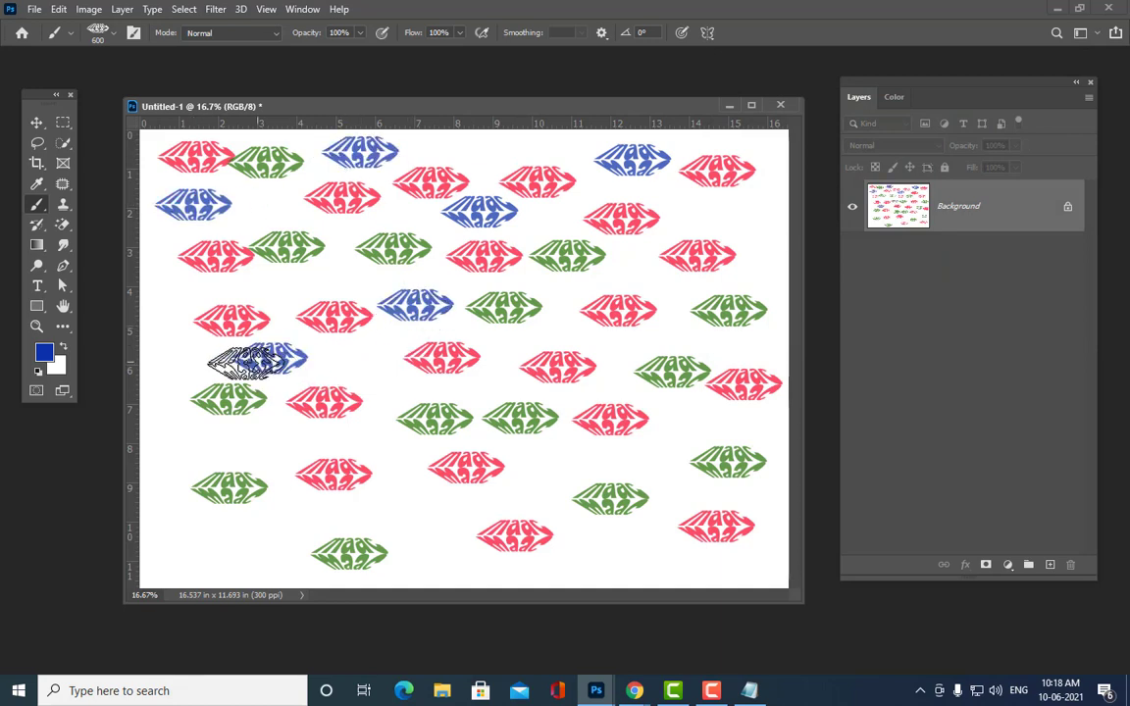
click(188, 360)
click(196, 447)
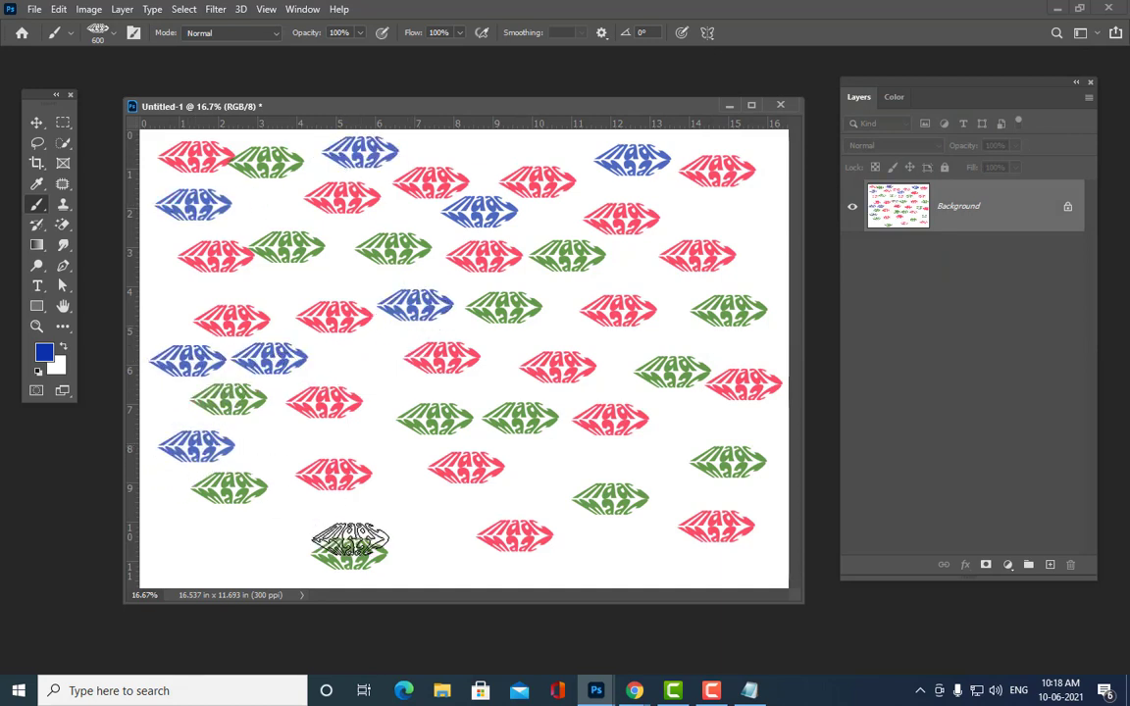
click(432, 531)
click(255, 542)
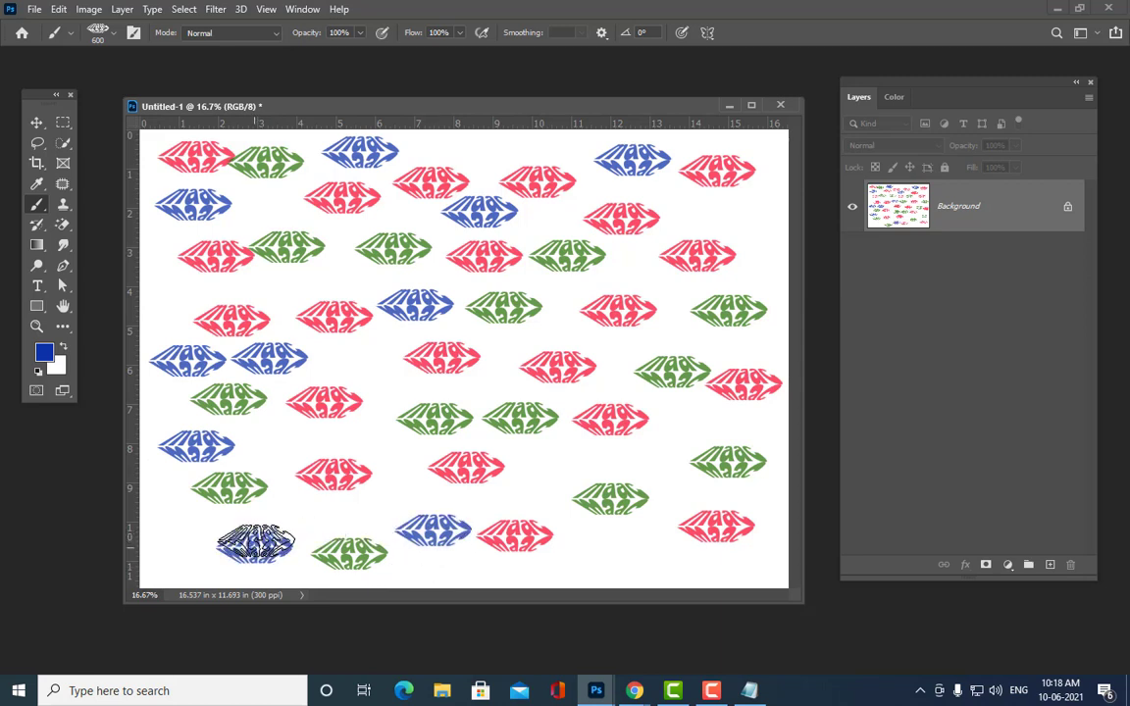
click(557, 461)
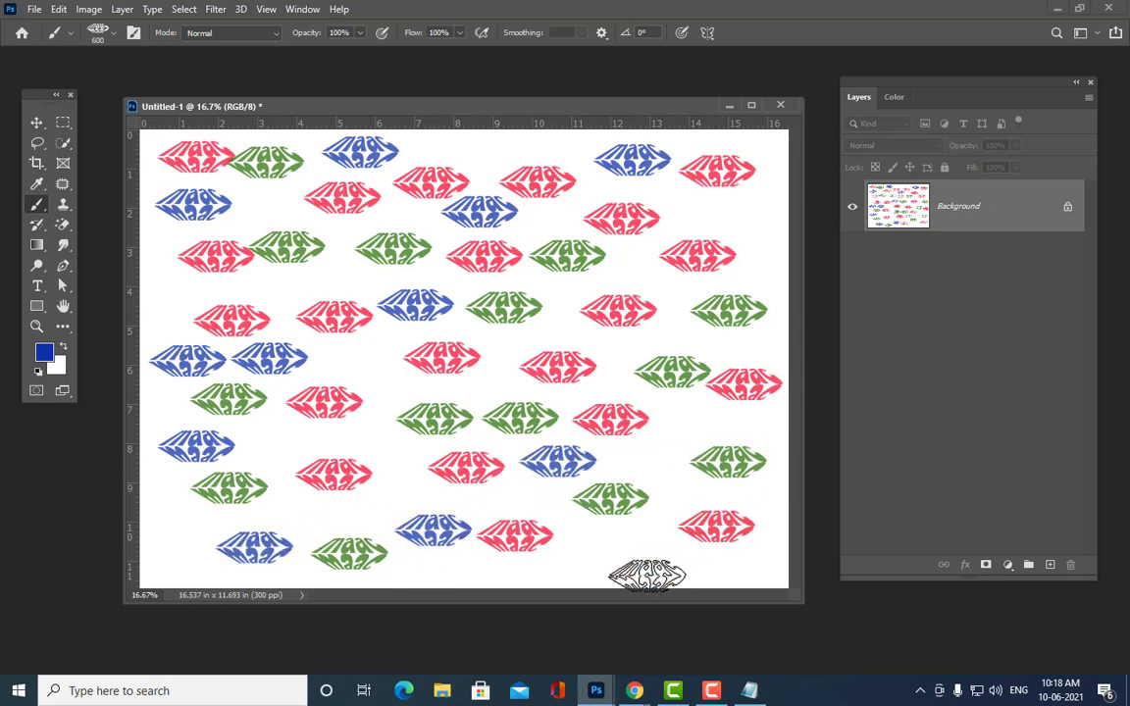
click(643, 554)
click(692, 418)
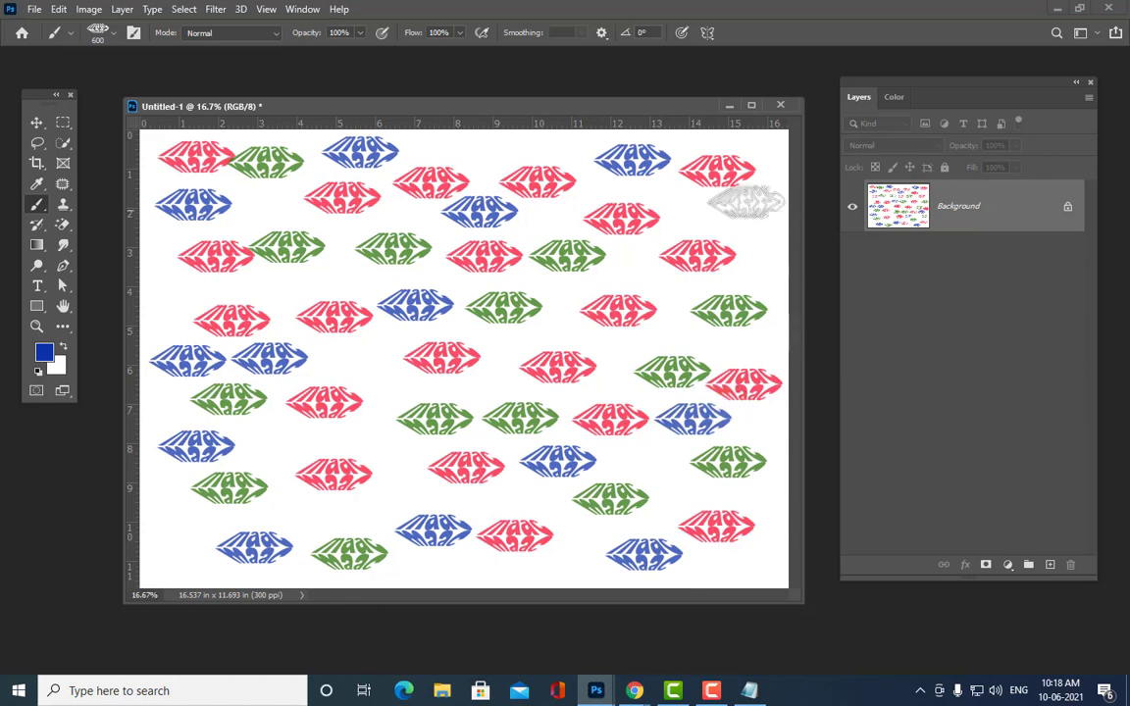
click(722, 210)
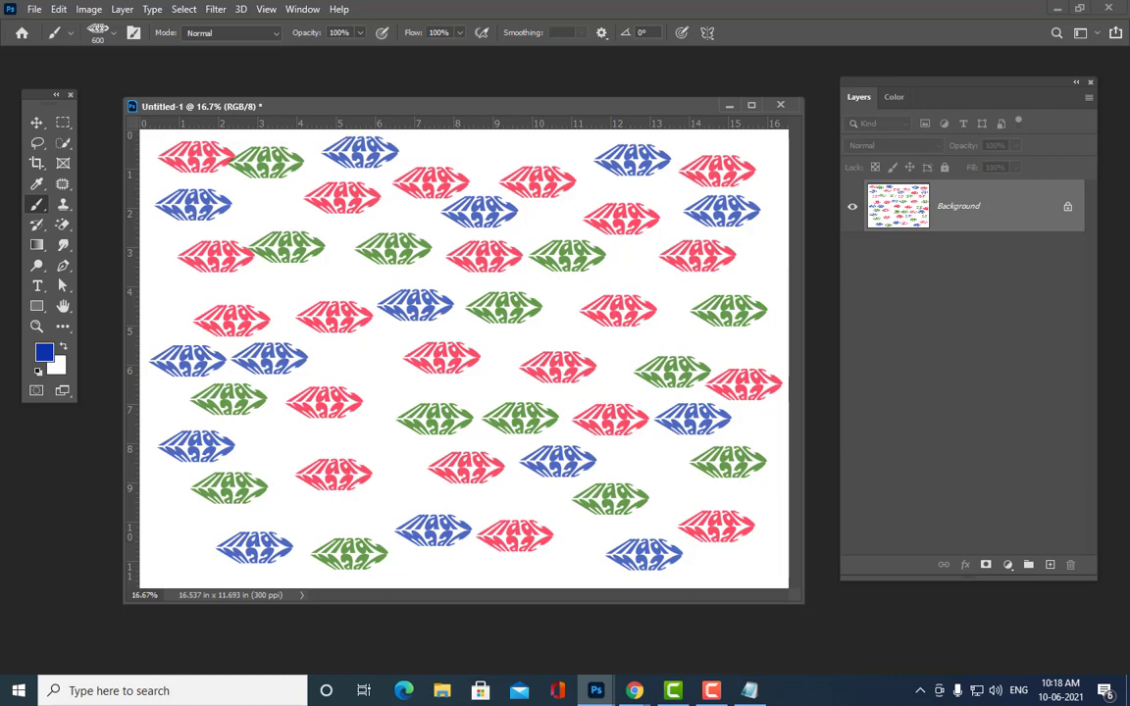
Step: Clear the canvas to the white background color and set the maac brush tip's spacing to 269% in the brush settings
key(ctrl+BackSpace)
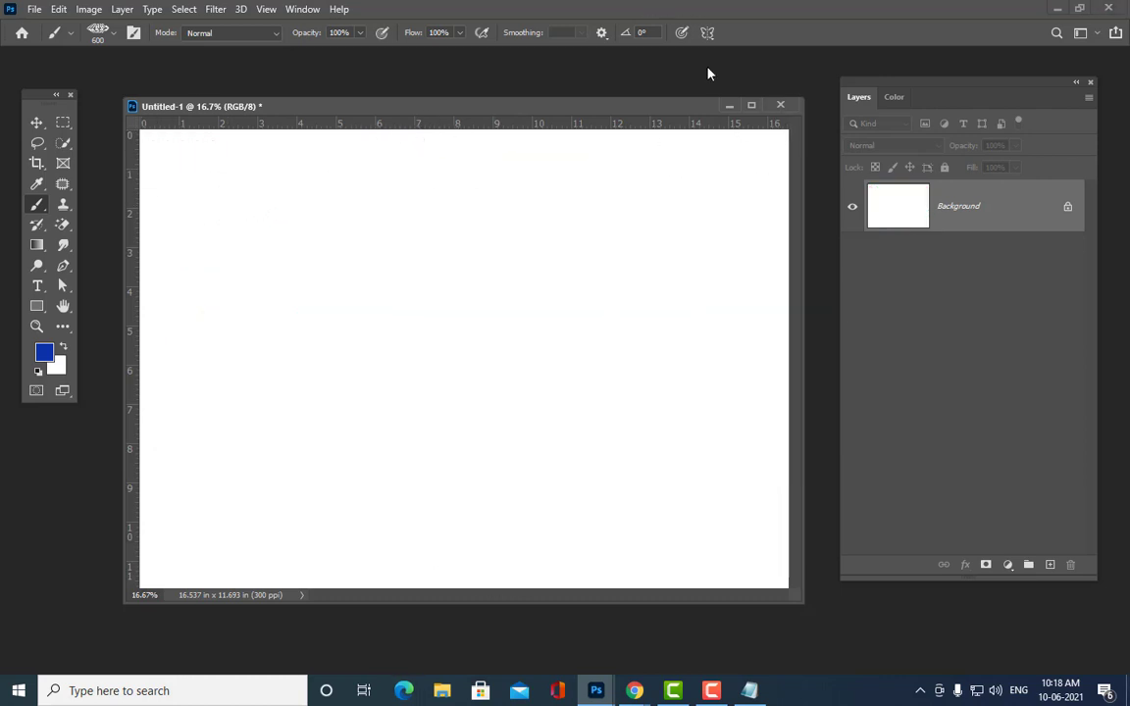
click(302, 9)
click(365, 150)
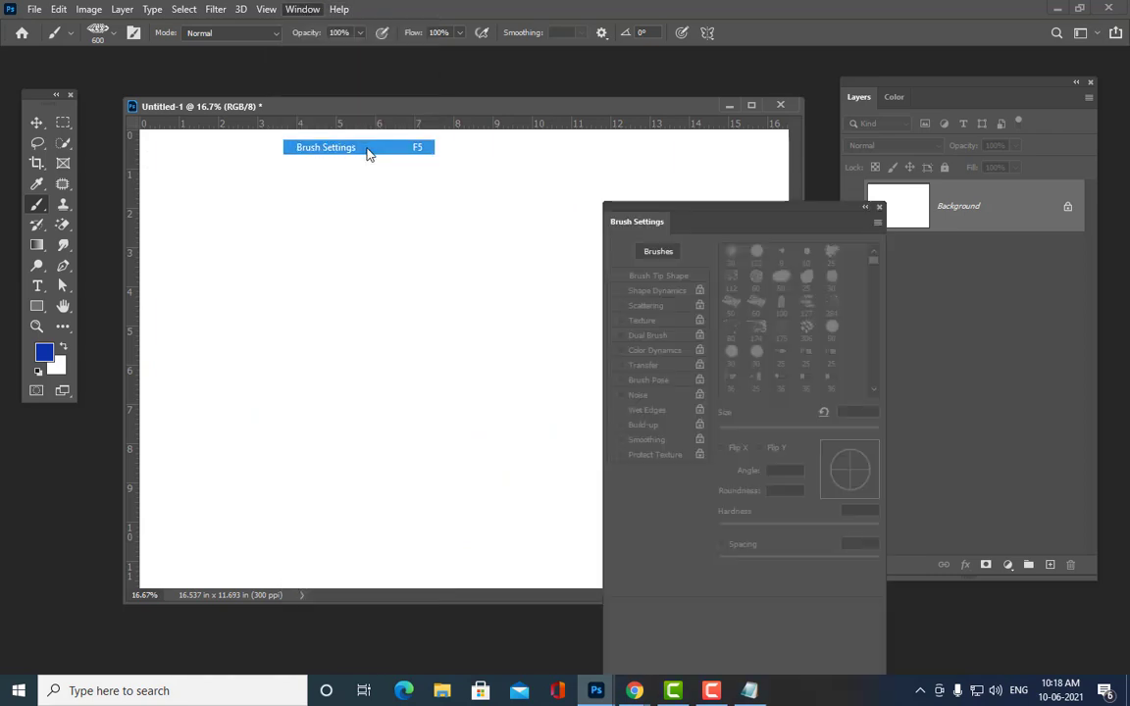
drag(730, 219, 725, 69)
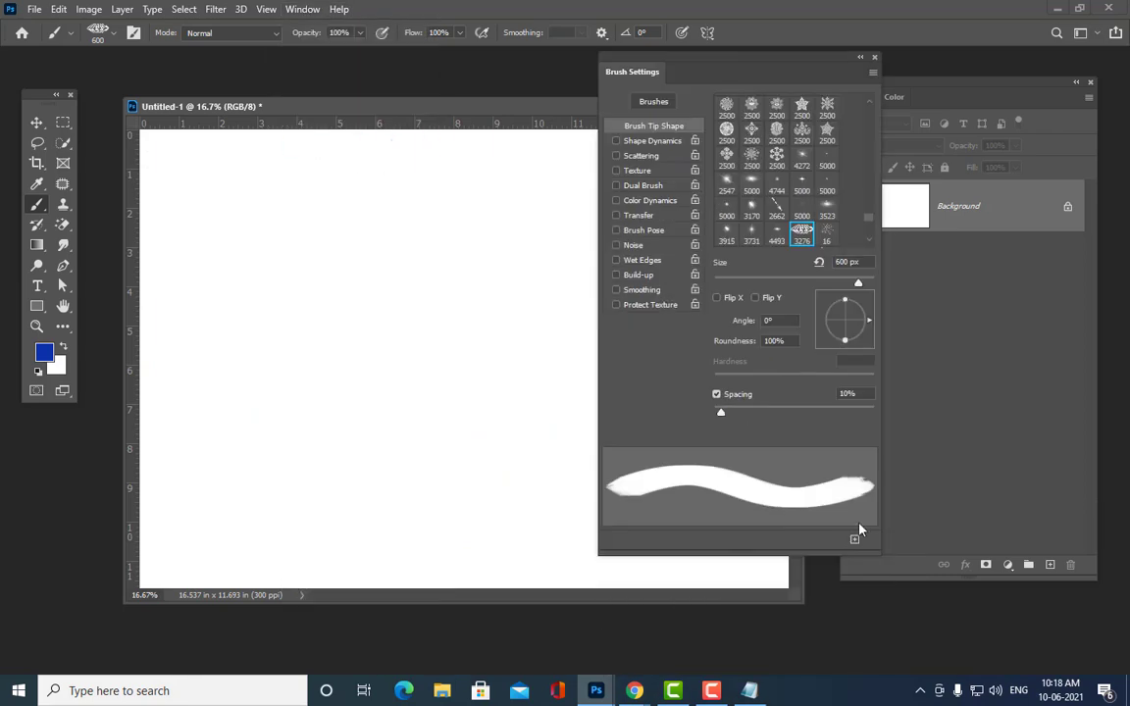
drag(870, 542, 1036, 570)
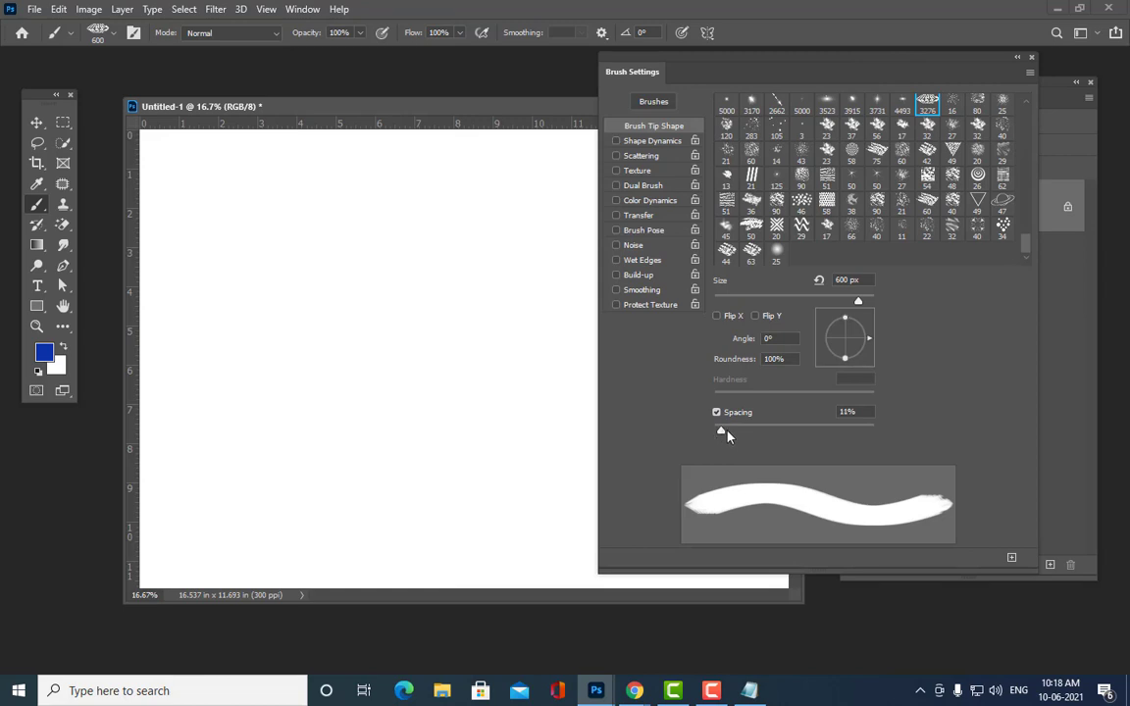
drag(721, 431, 839, 432)
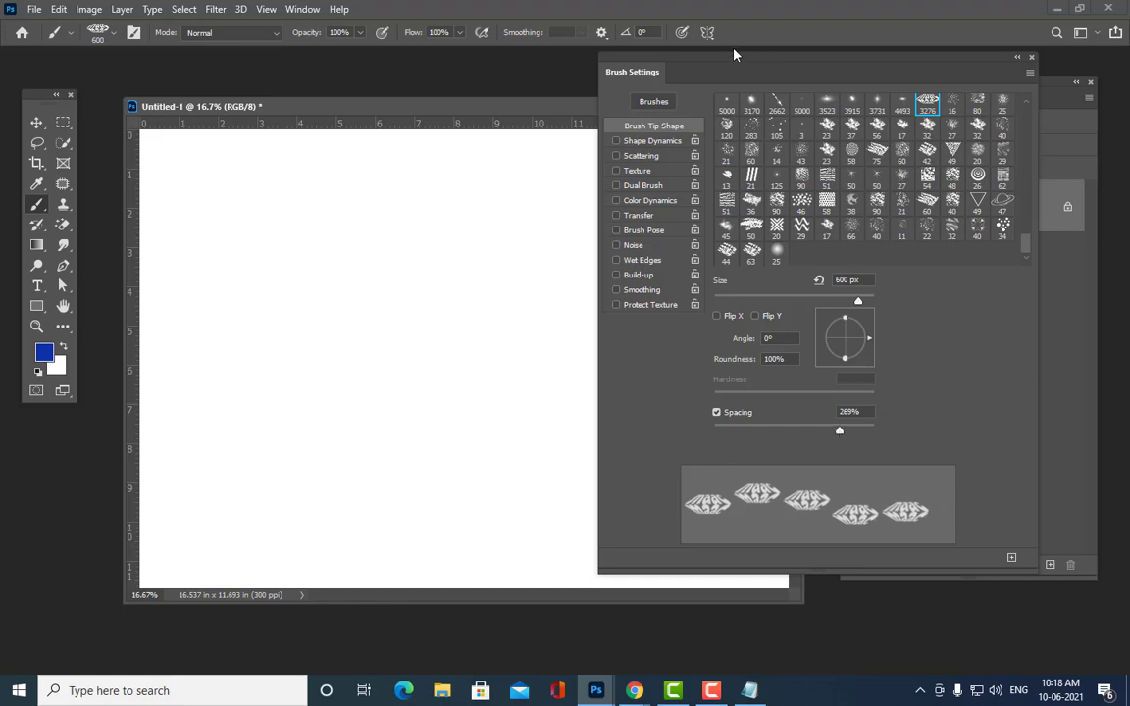
Step: Set the maac brush tip's angle to 45° and its spacing to 159%
drag(735, 56, 756, 50)
click(799, 332)
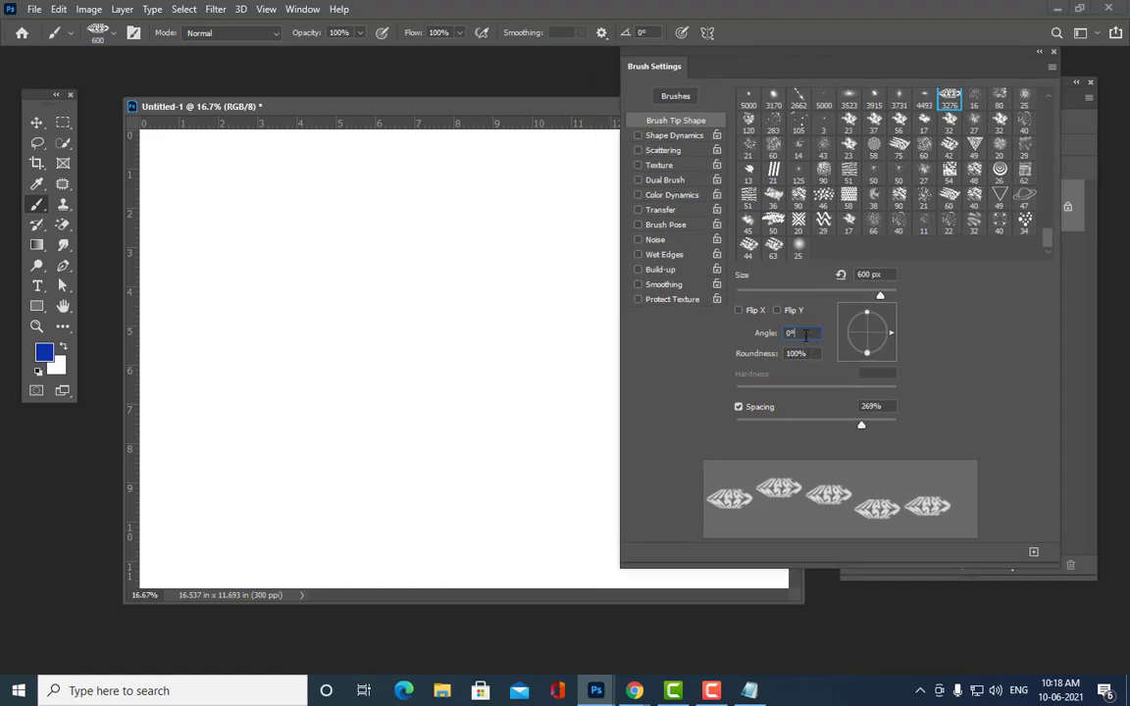
text(45)
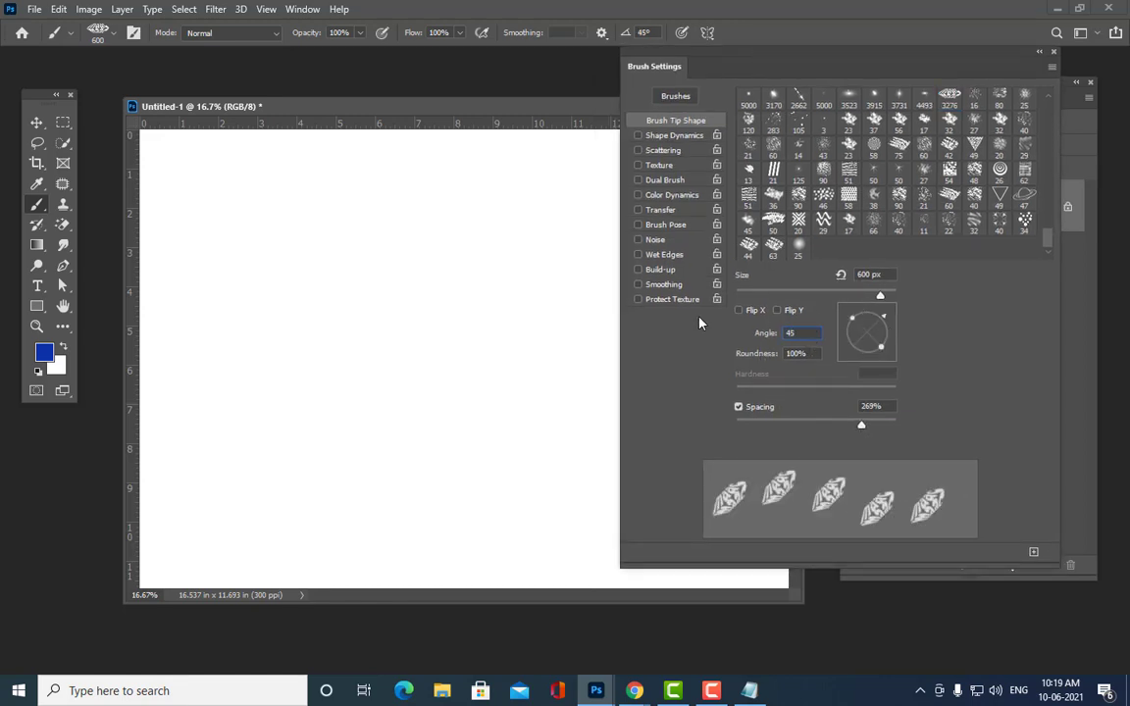
drag(862, 429, 838, 428)
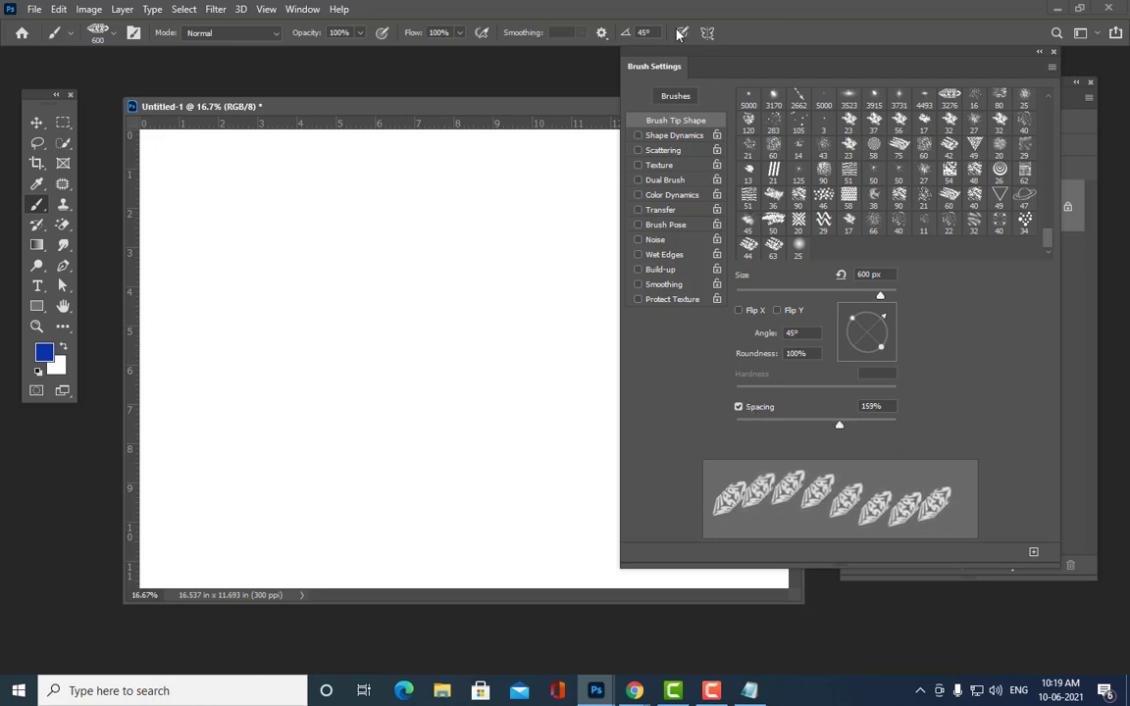
drag(700, 62, 782, 62)
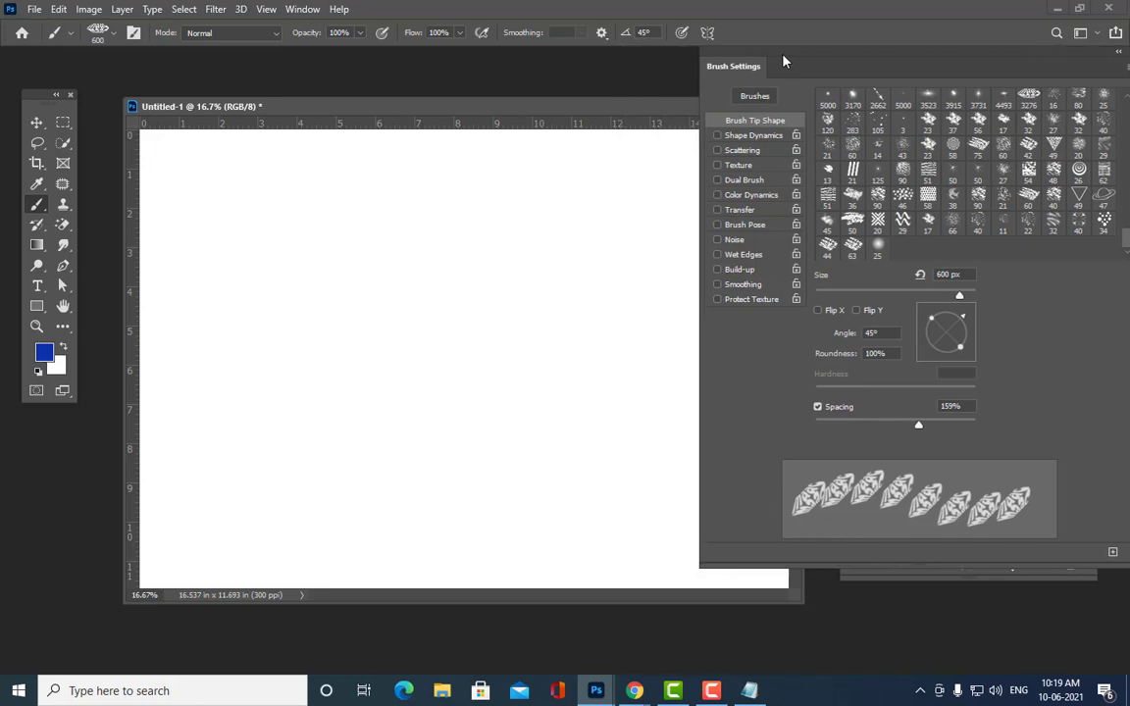
Step: Reduce the brush size to 300 px and paint a full-height vertical column of blue maac marks along the canvas's left edge
key(bracketleft)
key(bracketleft)
key(bracketleft)
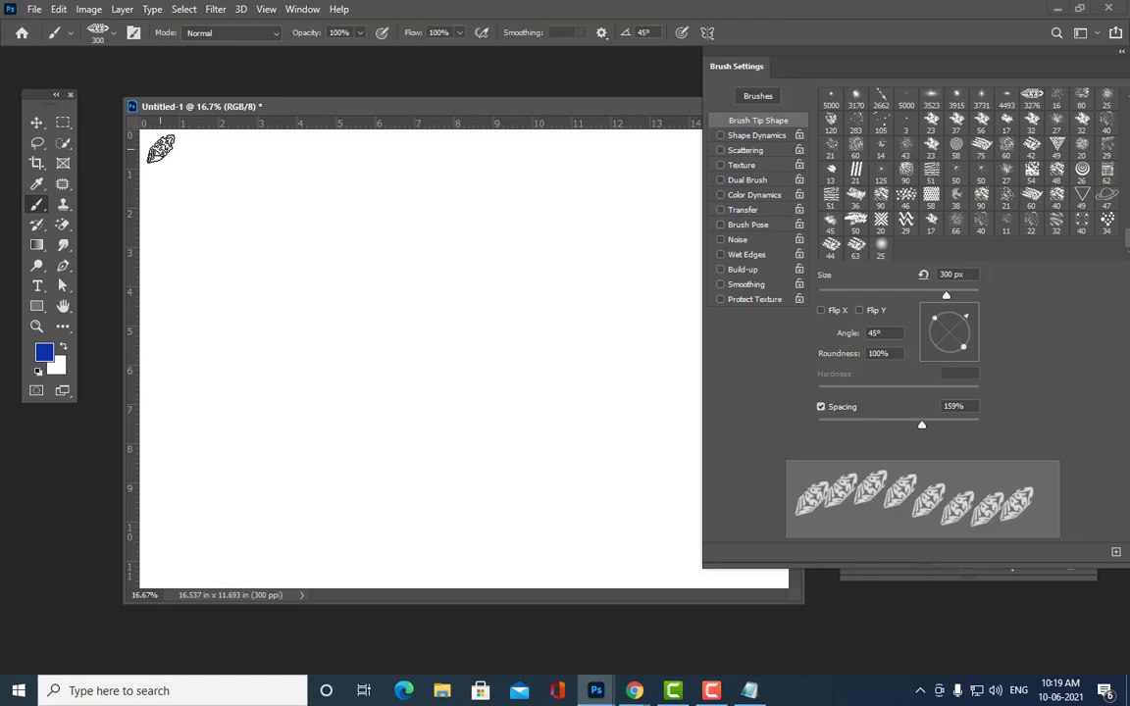
drag(160, 148, 188, 578)
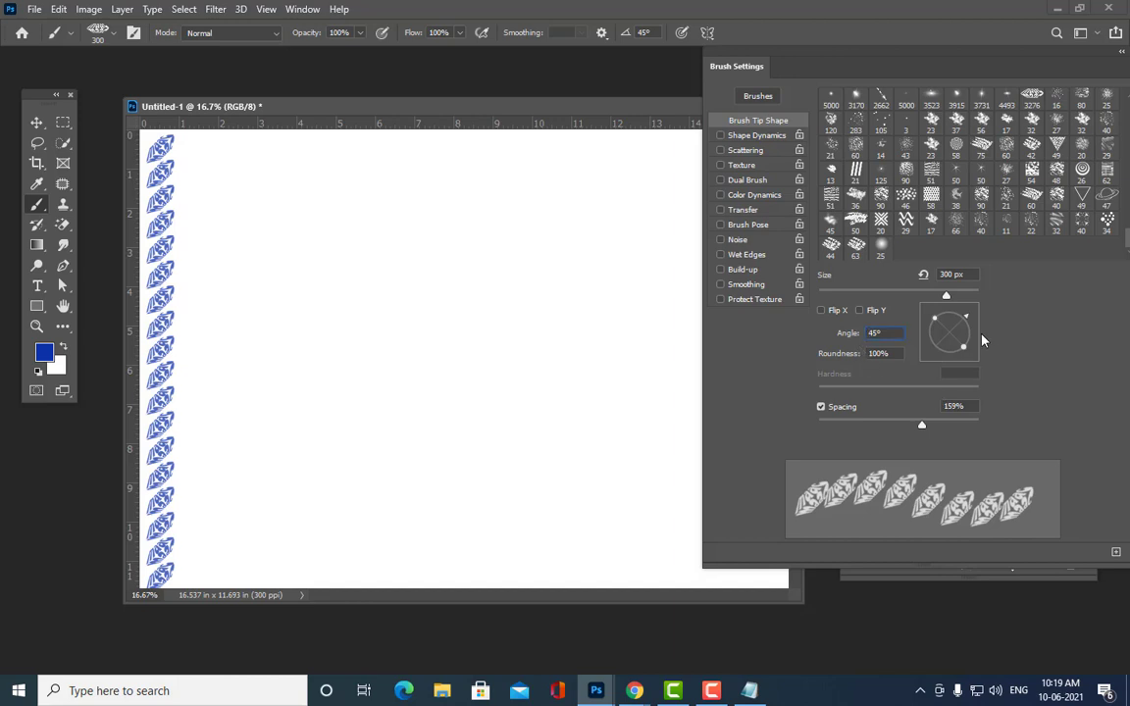
Step: Set the brush angle to -45° and paint a second full-height column of blue marks mirroring the first one beside it
text(-45)
key(Return)
drag(191, 147, 193, 451)
drag(246, 488, 252, 579)
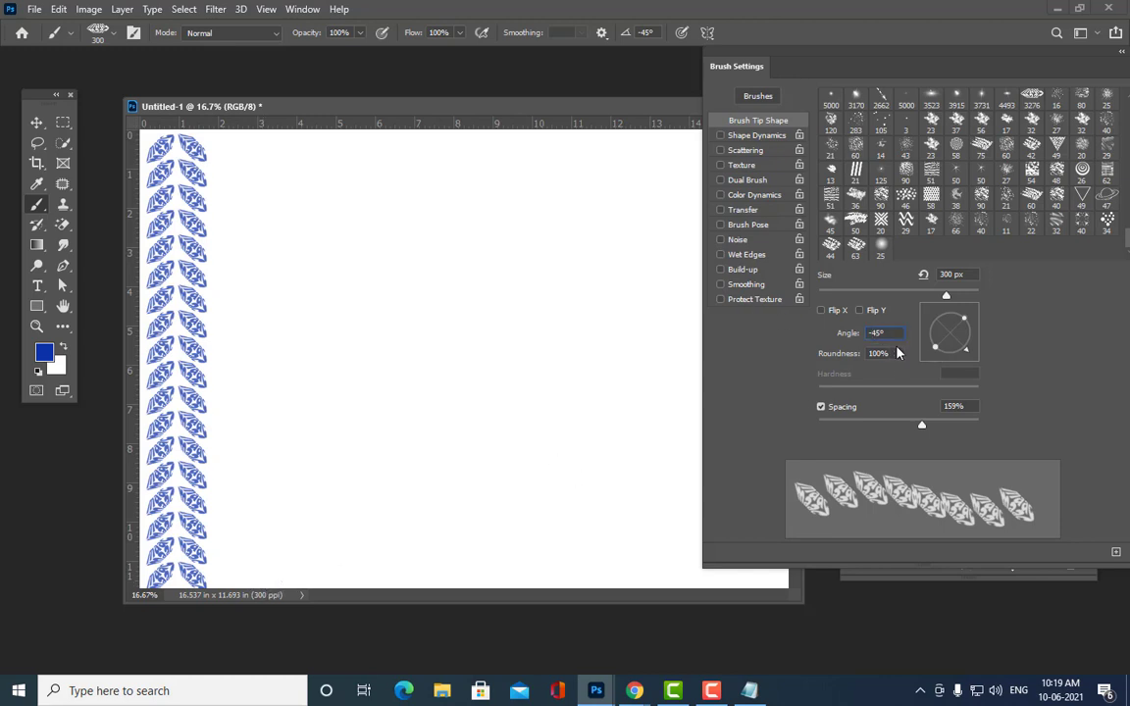
Step: Set the brush angle back to 45° and close the brush settings
text(45)
key(Return)
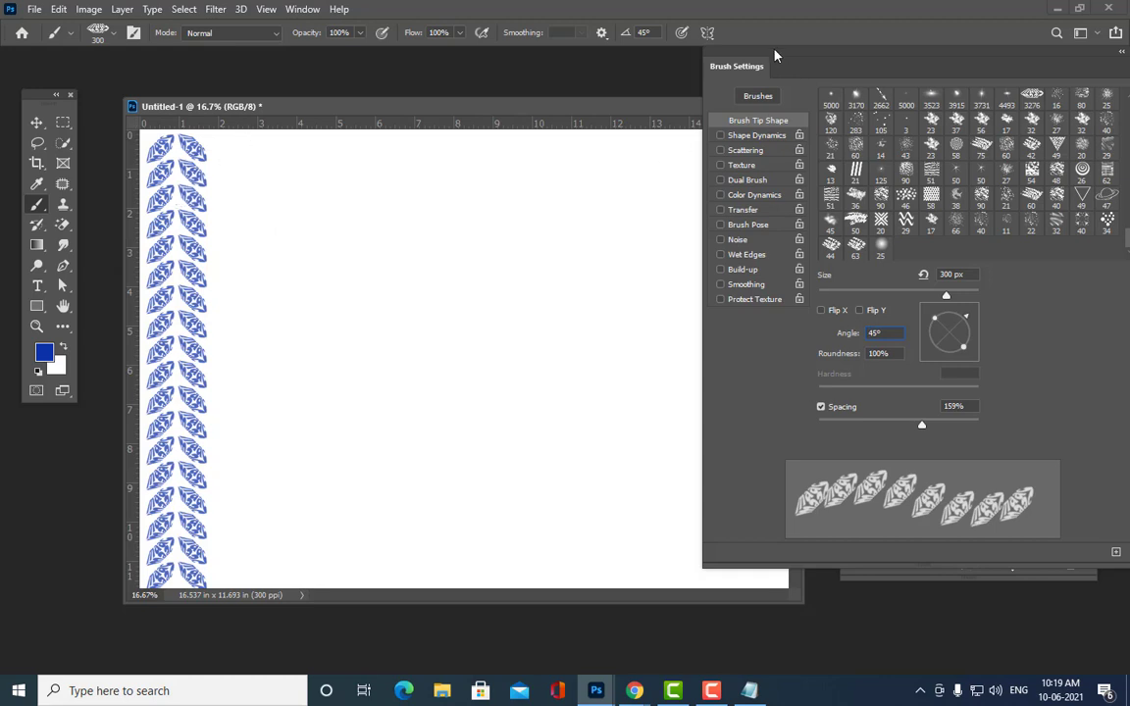
mouse_move(774, 56)
mouse_down()
mouse_move(740, 109)
mouse_move(691, 107)
mouse_up()
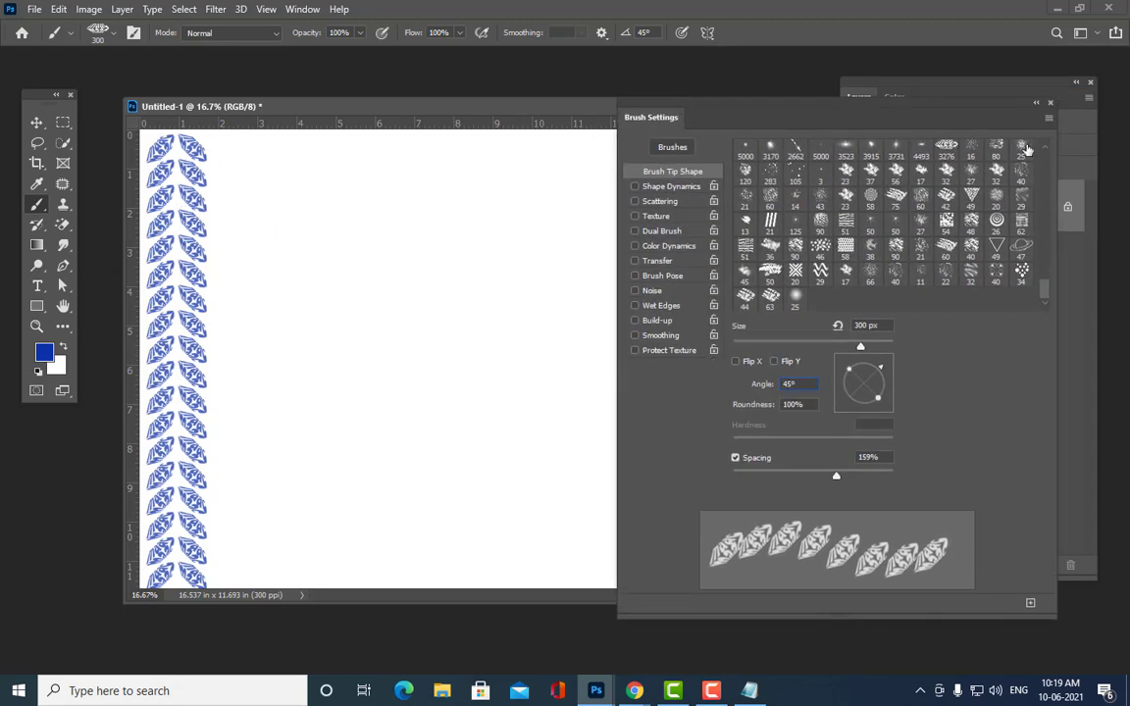
click(1050, 102)
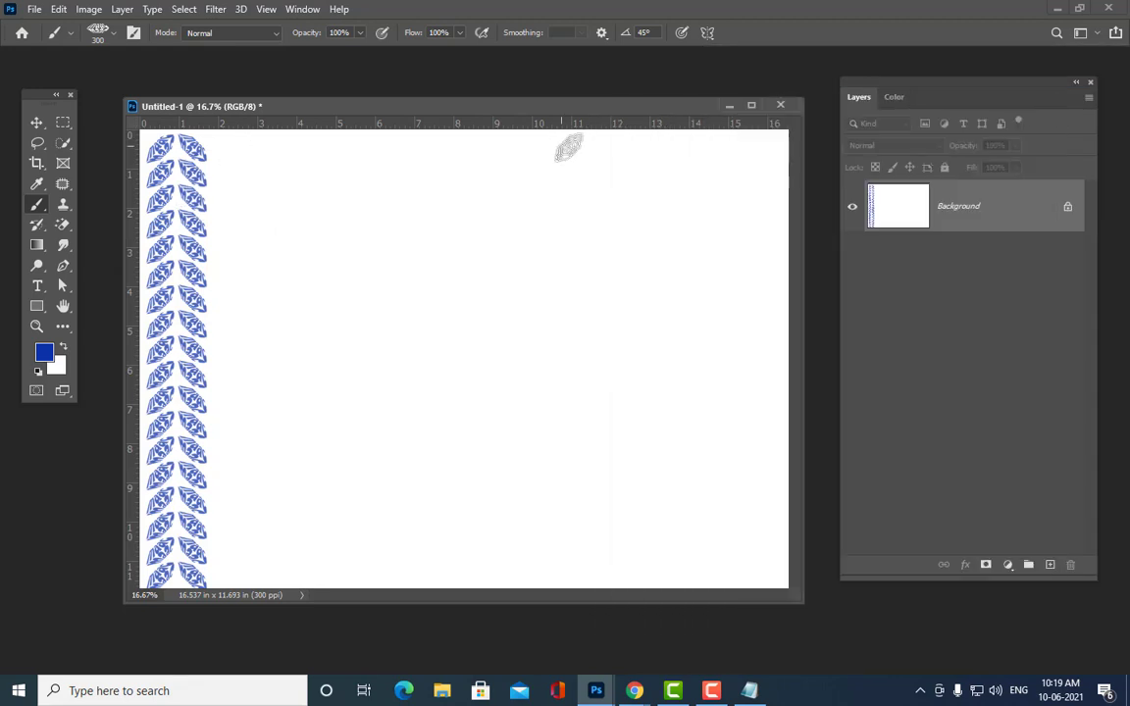
Step: Switch to Chrome and search Google Images for "tshirt"
click(1058, 9)
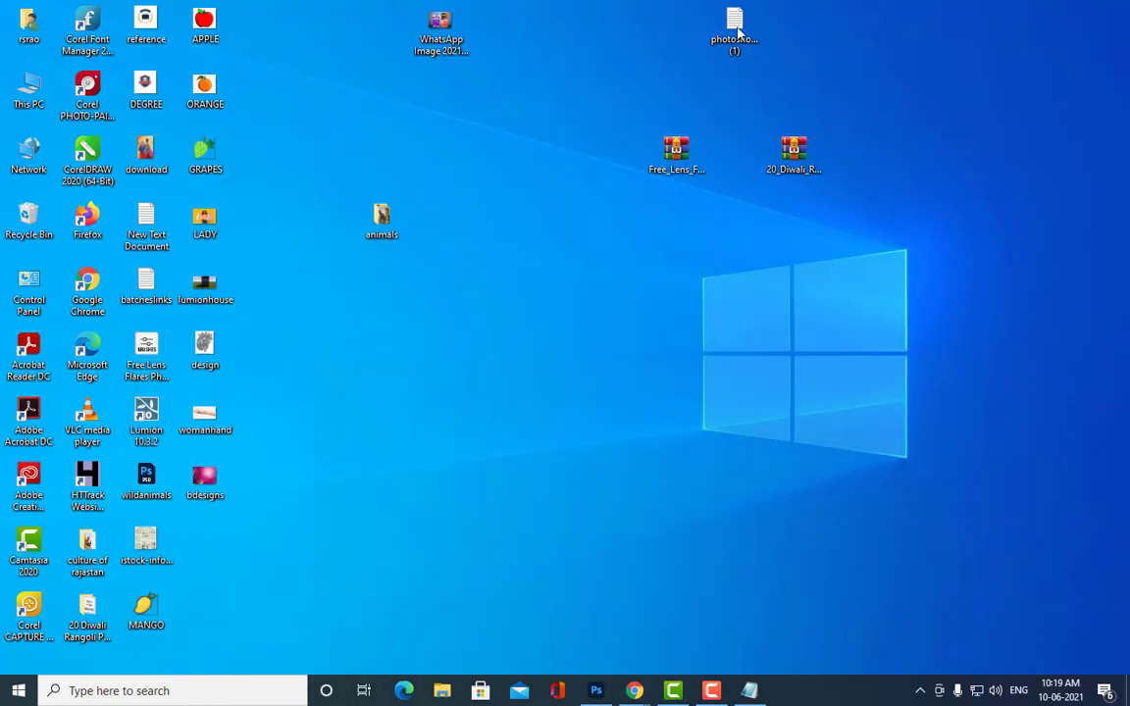
double_click(88, 286)
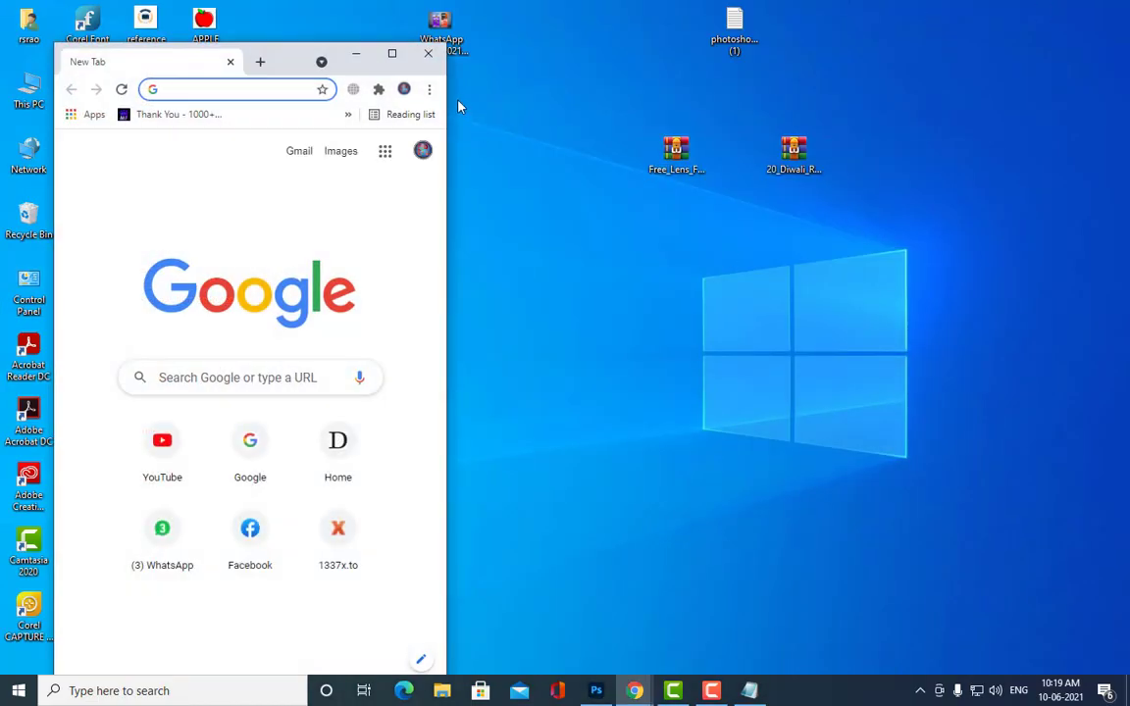
click(392, 56)
click(1029, 108)
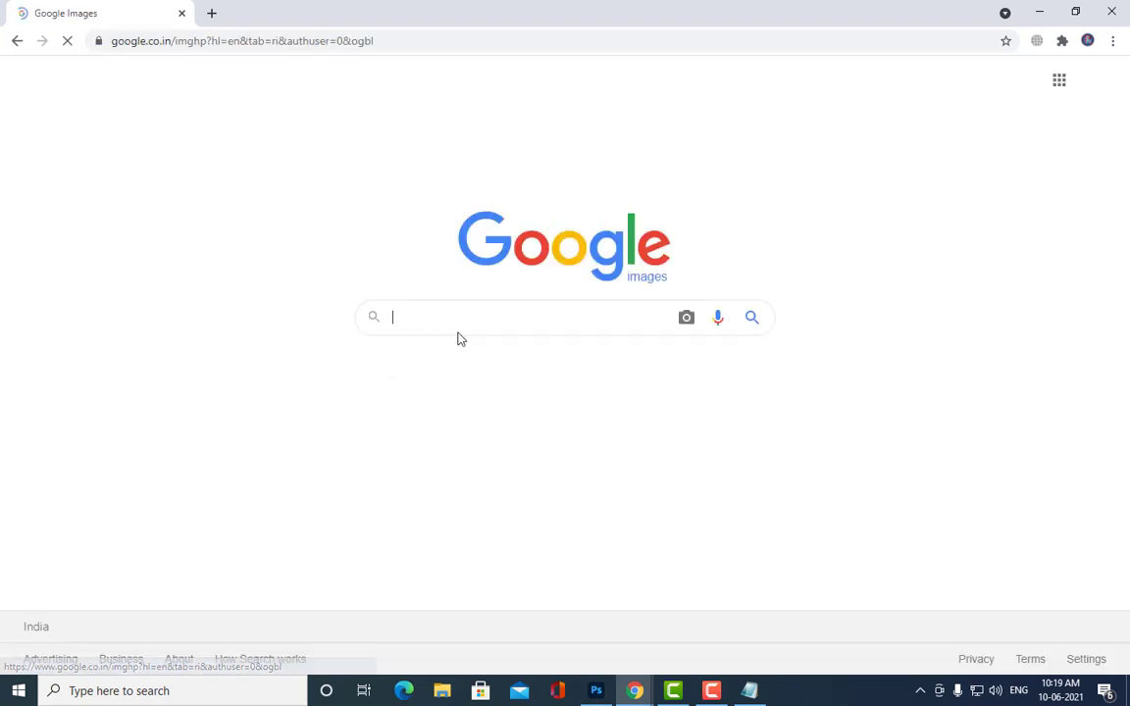
text(tshirt)
key(Return)
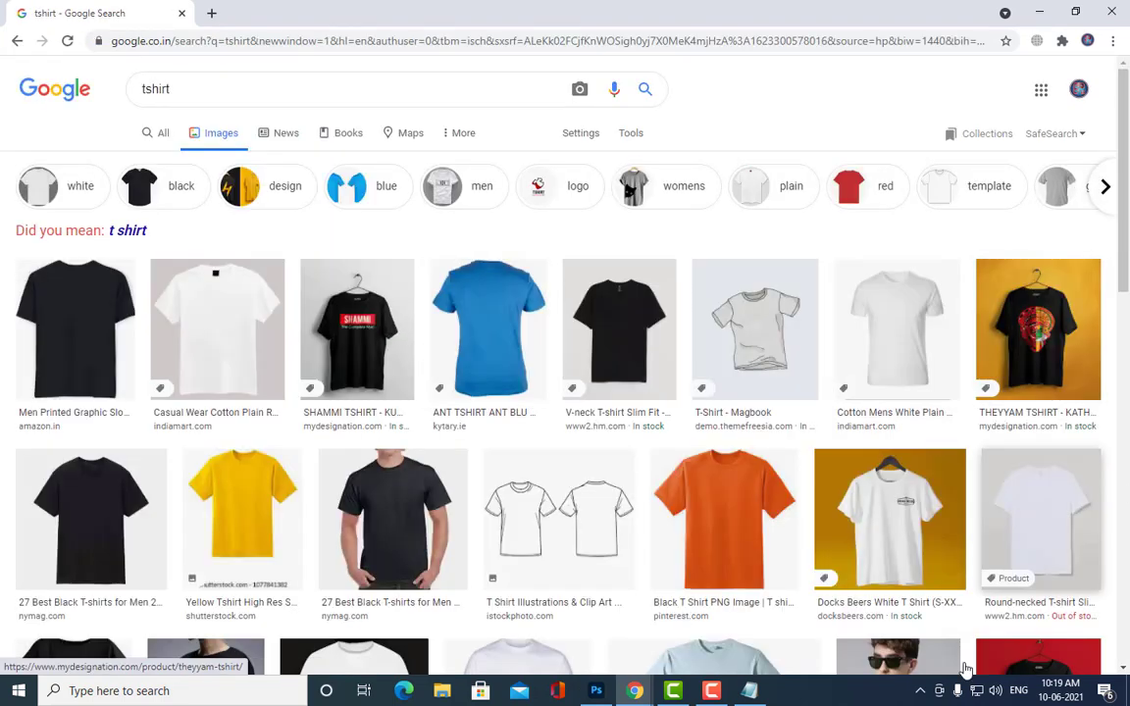
Step: Choose the plain black T-shirt image and save it to the Desktop as a JPEG named tshirt
click(939, 305)
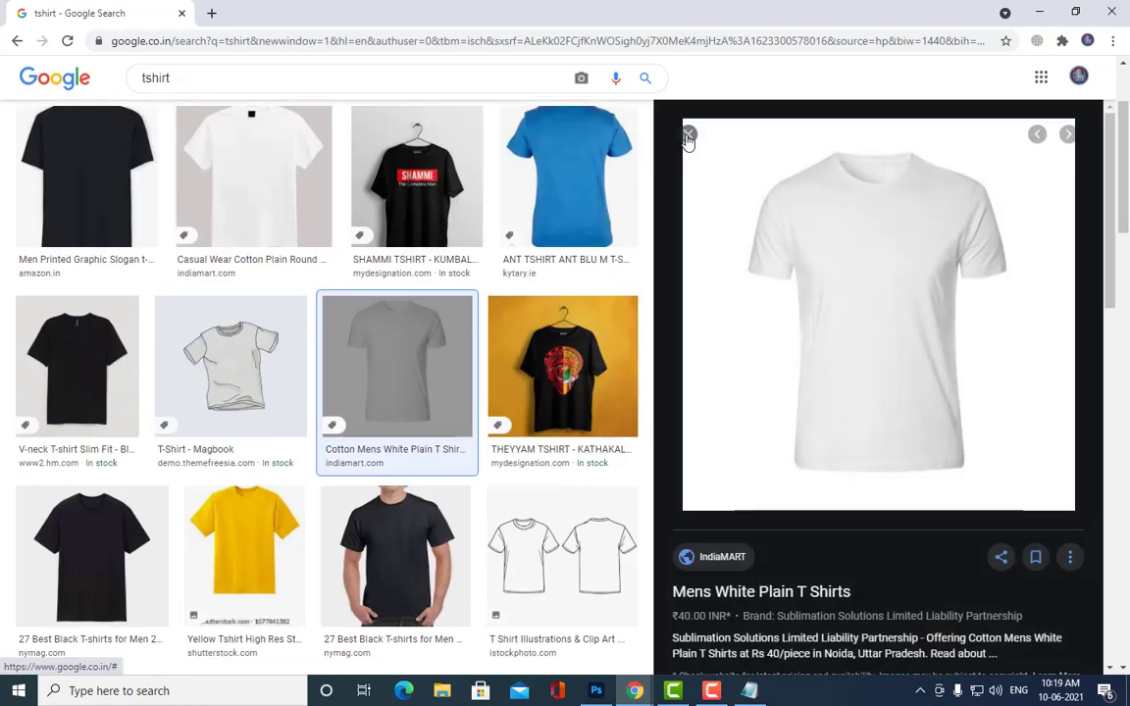
key(Escape)
click(80, 379)
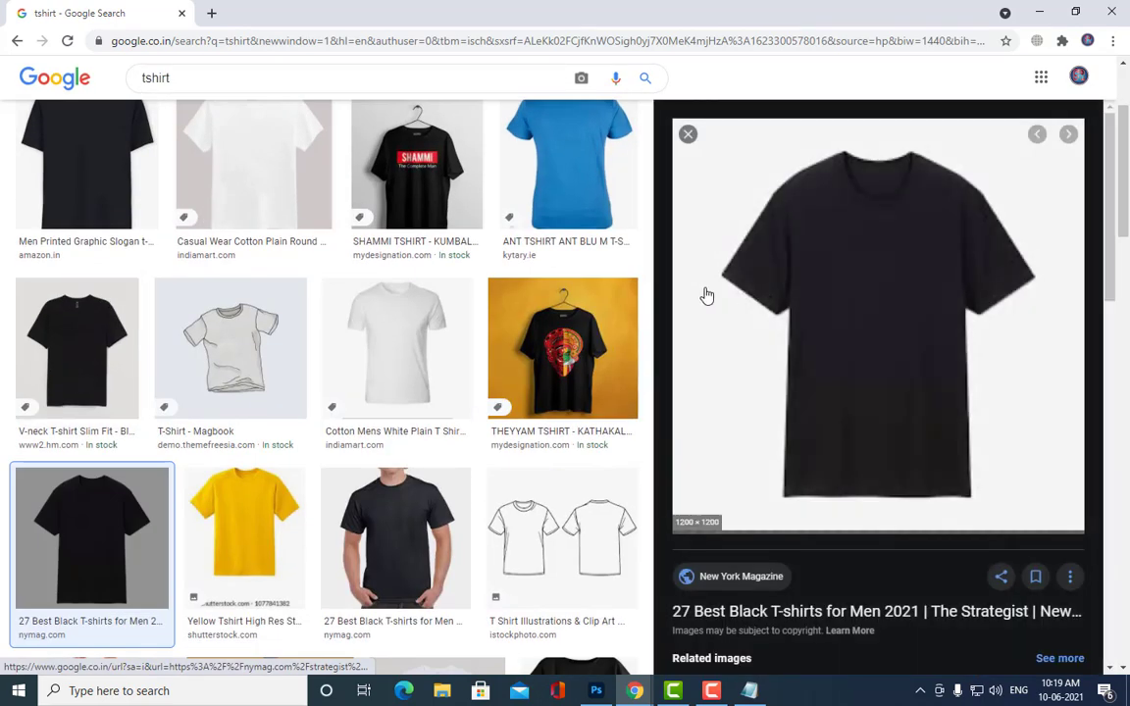
right_click(841, 266)
click(903, 430)
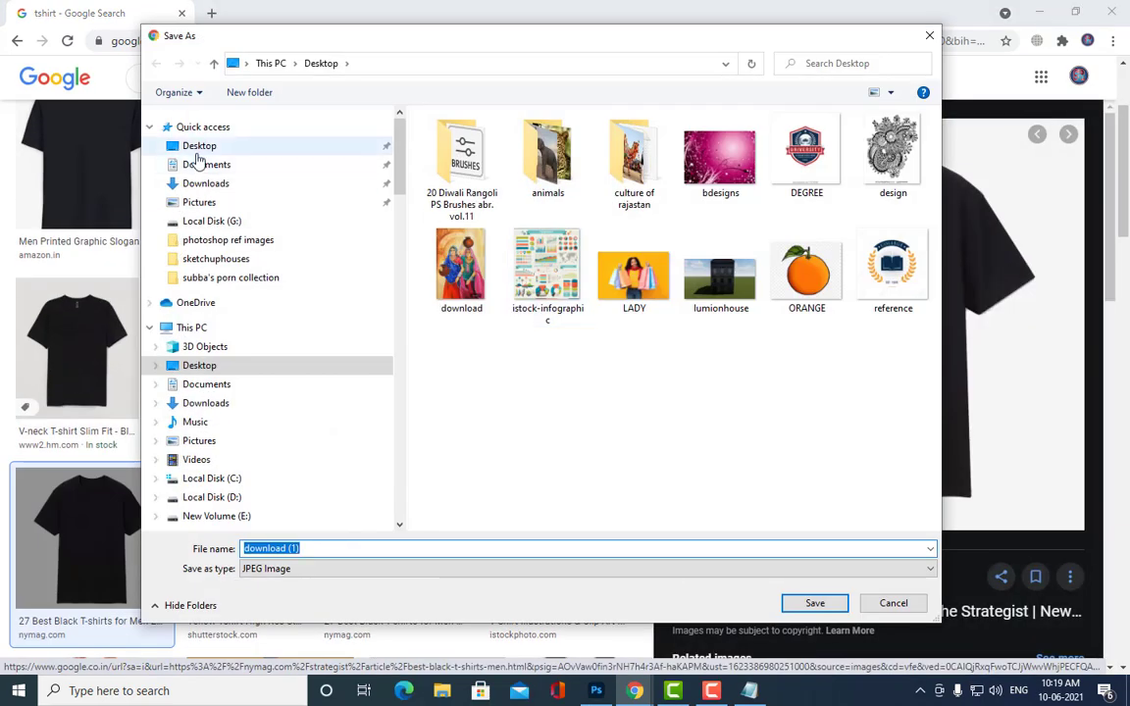
text(tshirt)
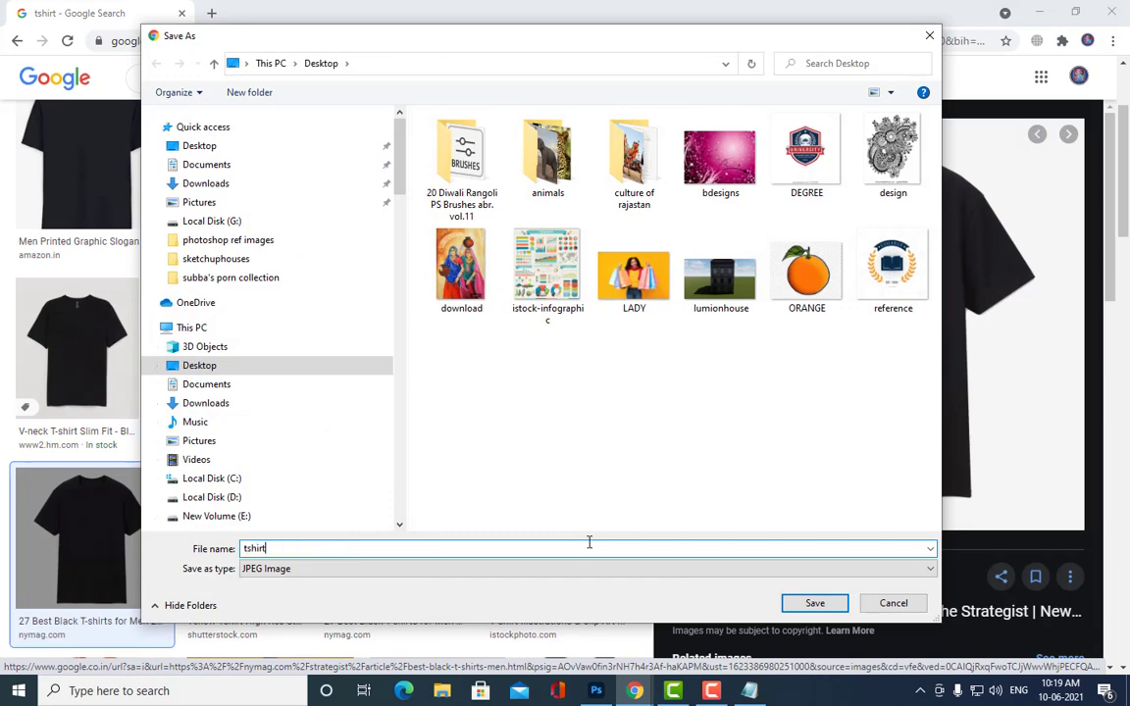
click(832, 604)
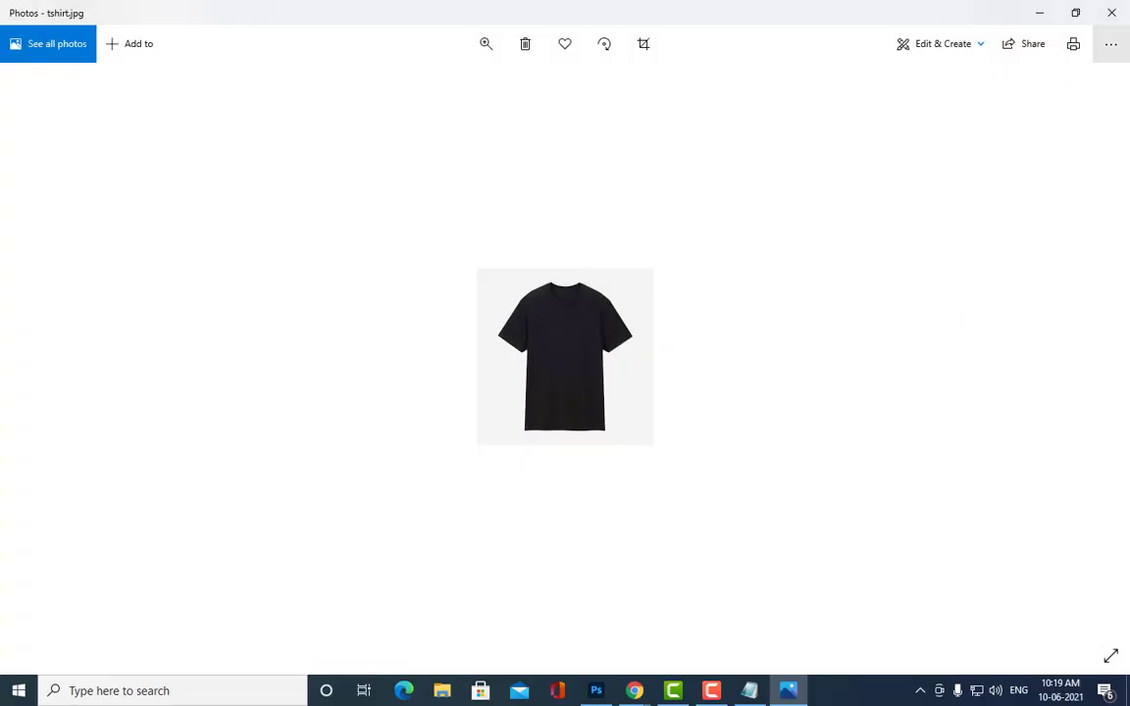
Step: Close the saved picture's preview and view the black T-shirt image at full size in a separate browser tab
click(1100, 10)
right_click(875, 297)
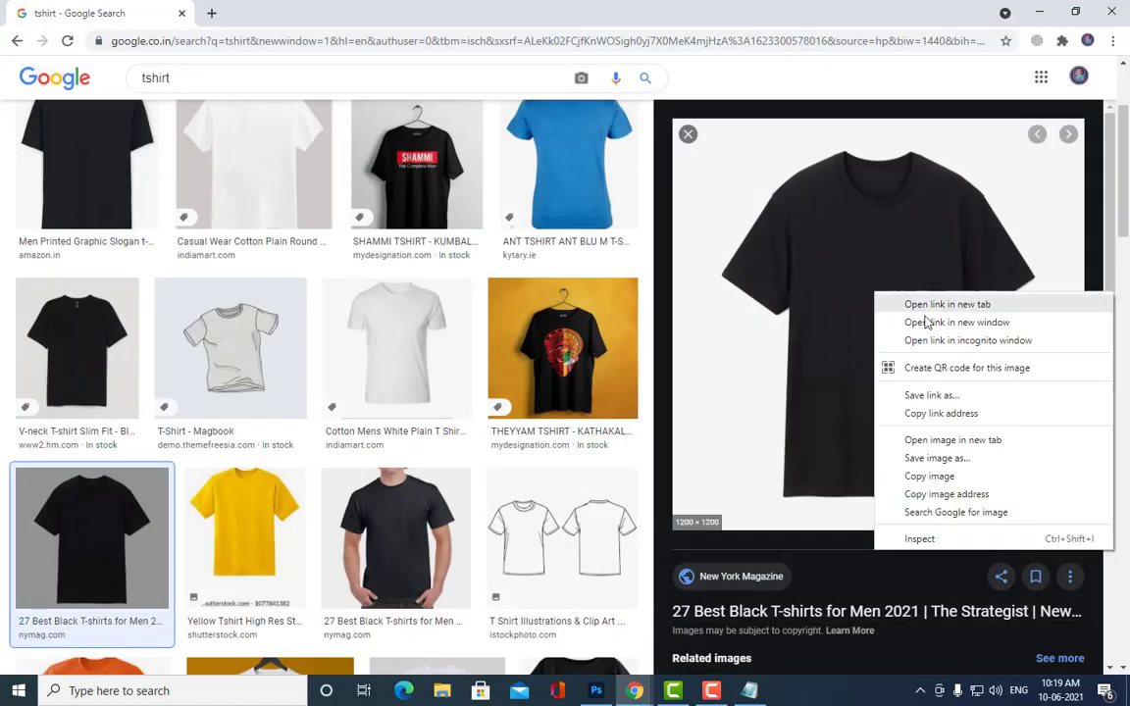
click(985, 448)
click(364, 22)
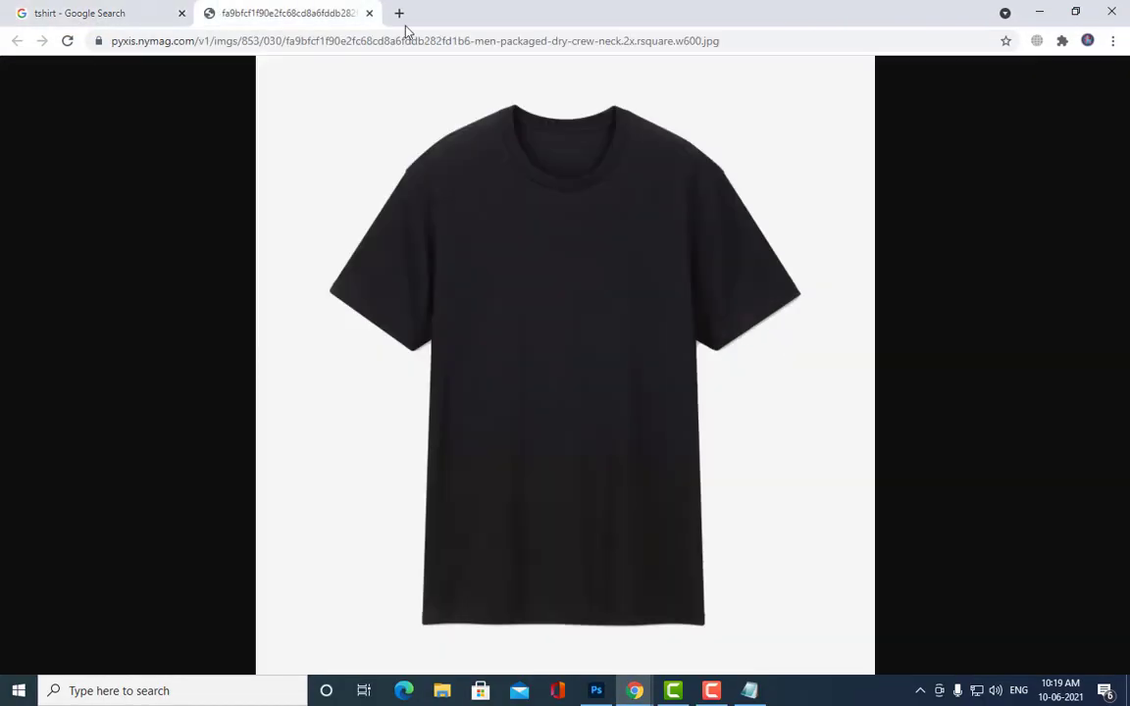
Step: Open the saved tshirt image from the desktop in Adobe Photoshop 2020
click(1039, 12)
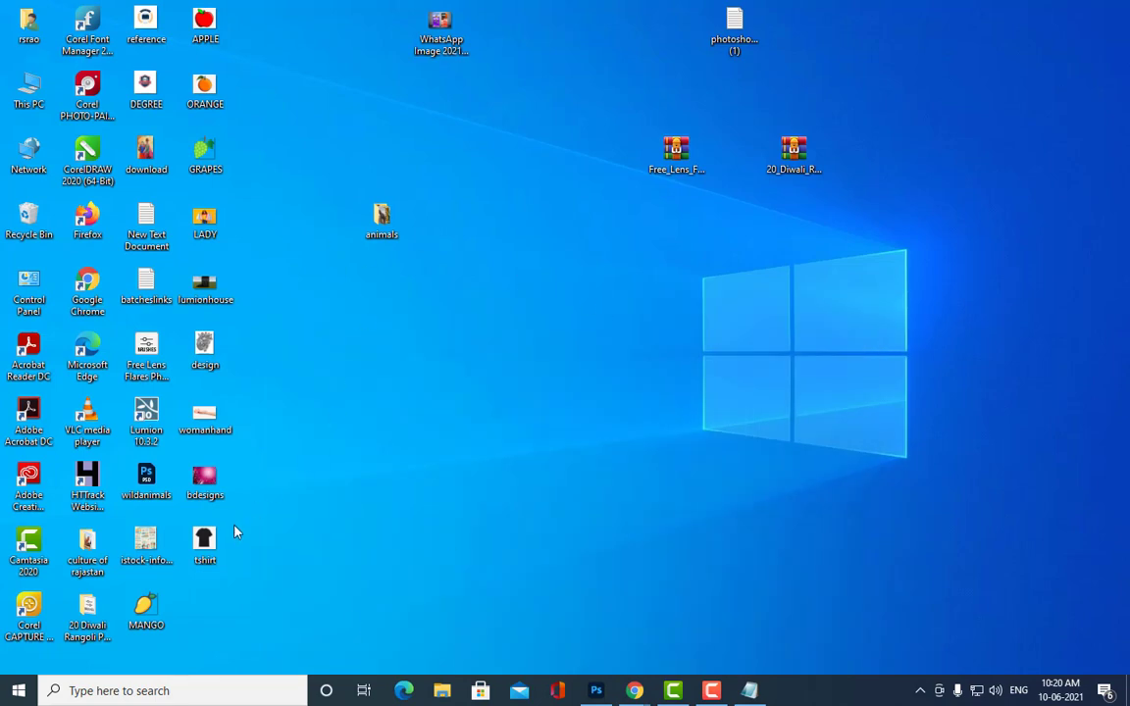
right_click(204, 539)
mouse_move(315, 412)
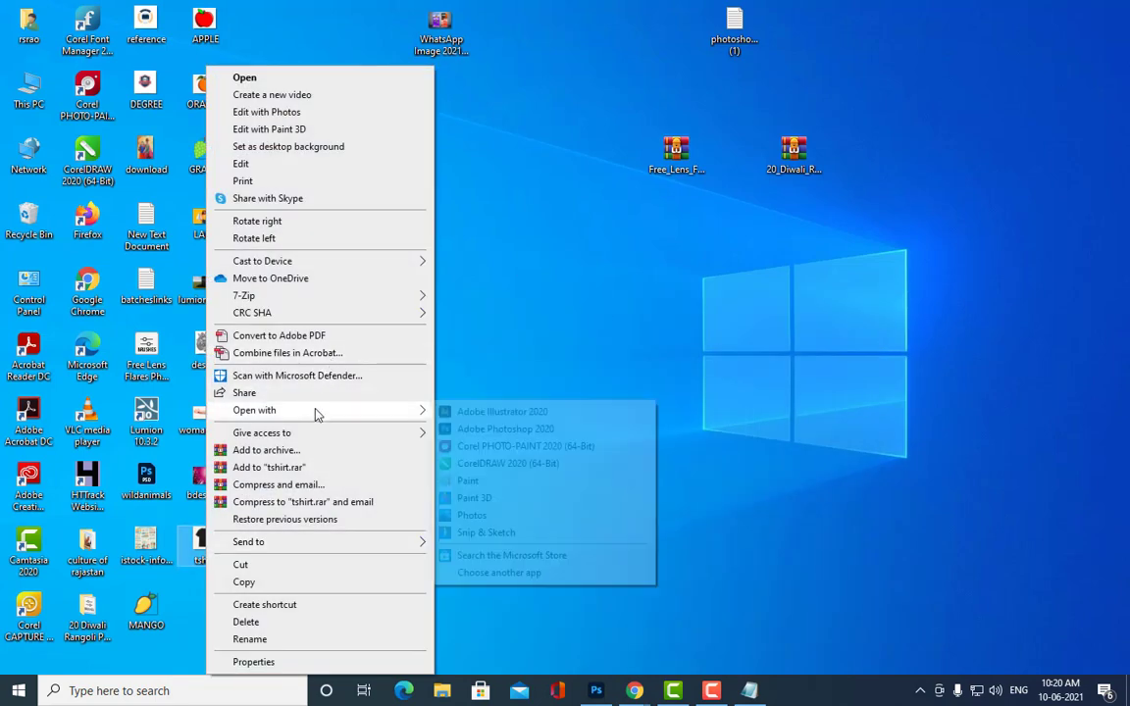
click(545, 430)
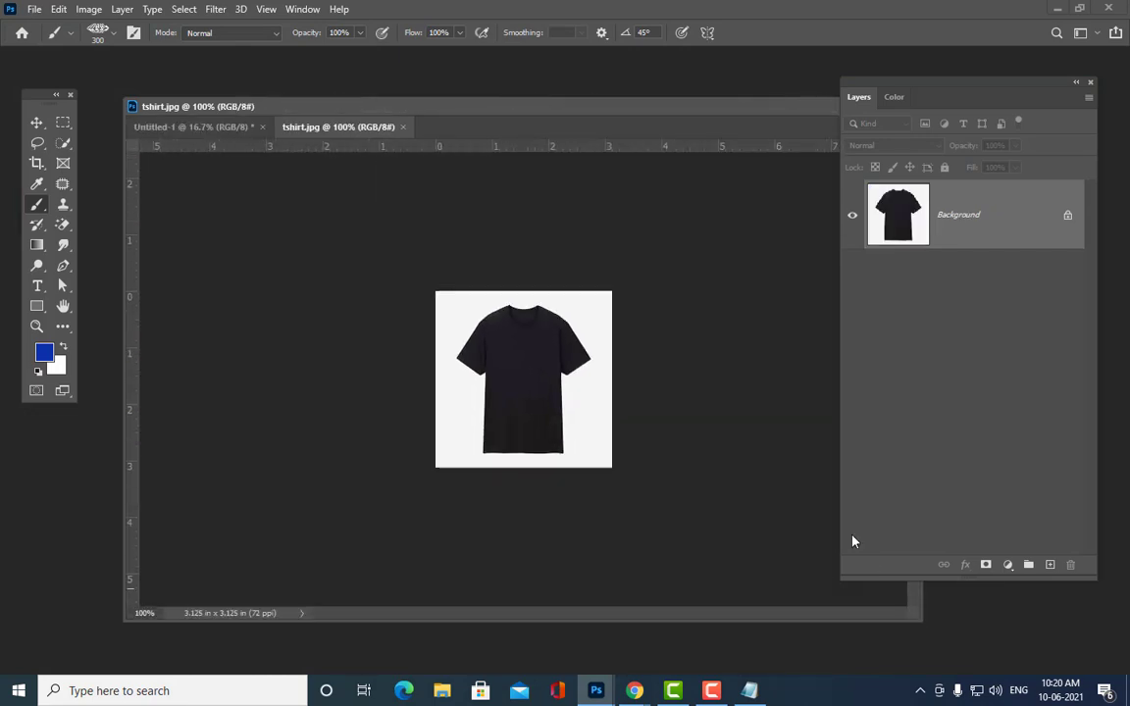
drag(581, 106, 564, 111)
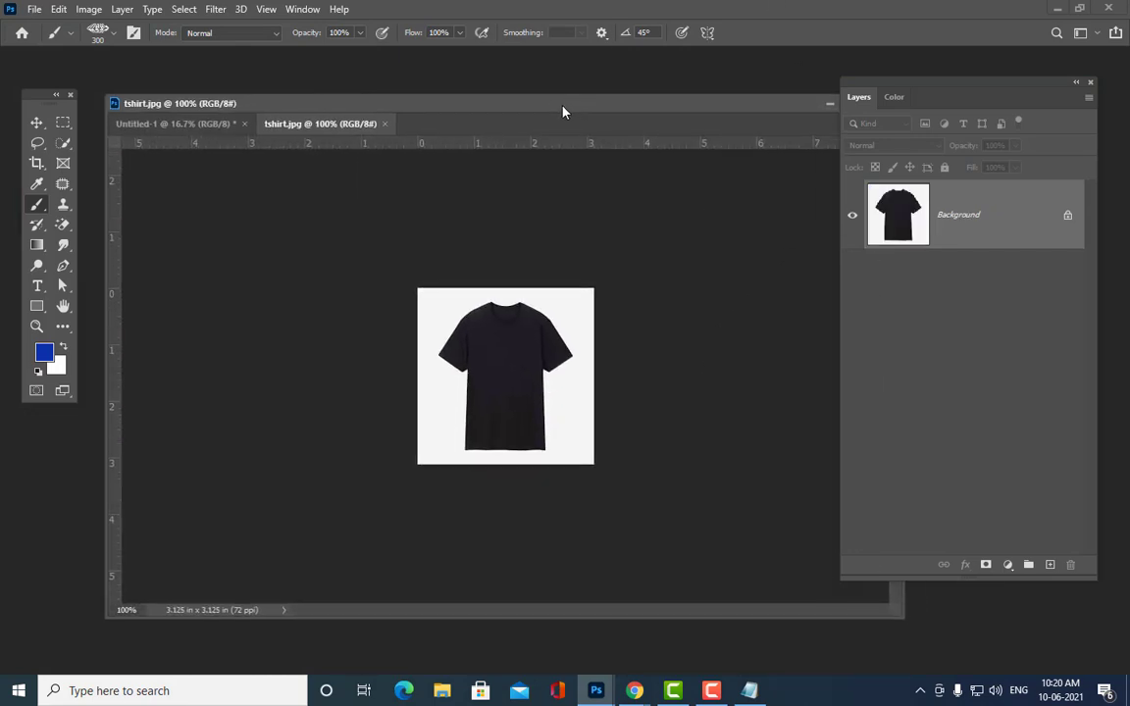
Step: Reduce the maac brush size to 35 px to suit the T-shirt image
key(ctrl+plus)
key(ctrl+plus)
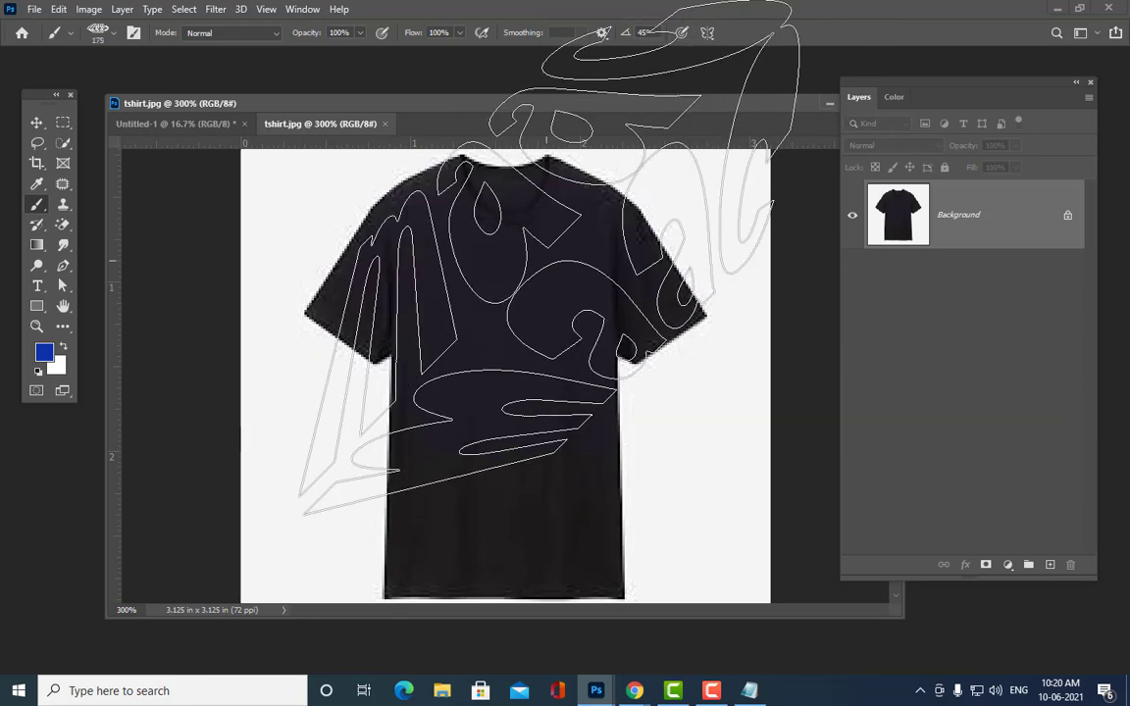
key(bracketleft)
key(bracketleft)
key(bracketleft)
key(bracketleft)
key(bracketleft)
key(bracketleft)
key(bracketleft)
key(bracketleft)
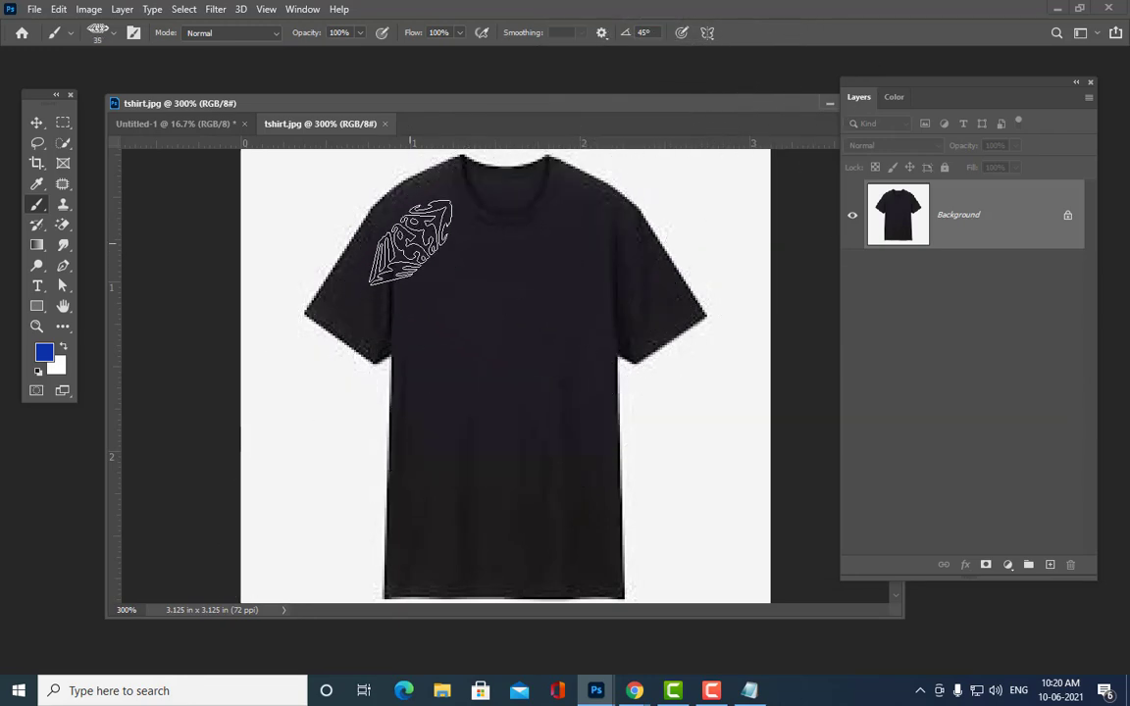
key(ctrl+minus)
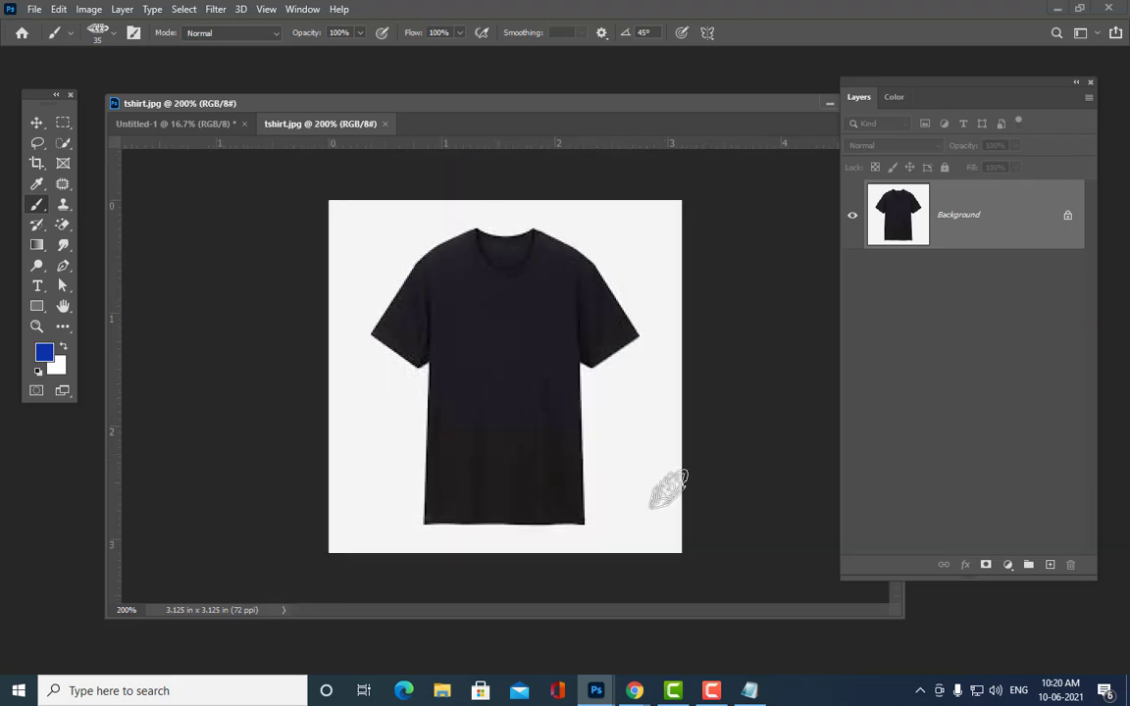
Step: Convert the T-shirt image's locked Background into an editable layer named Layer 0, using the default settings
click(37, 122)
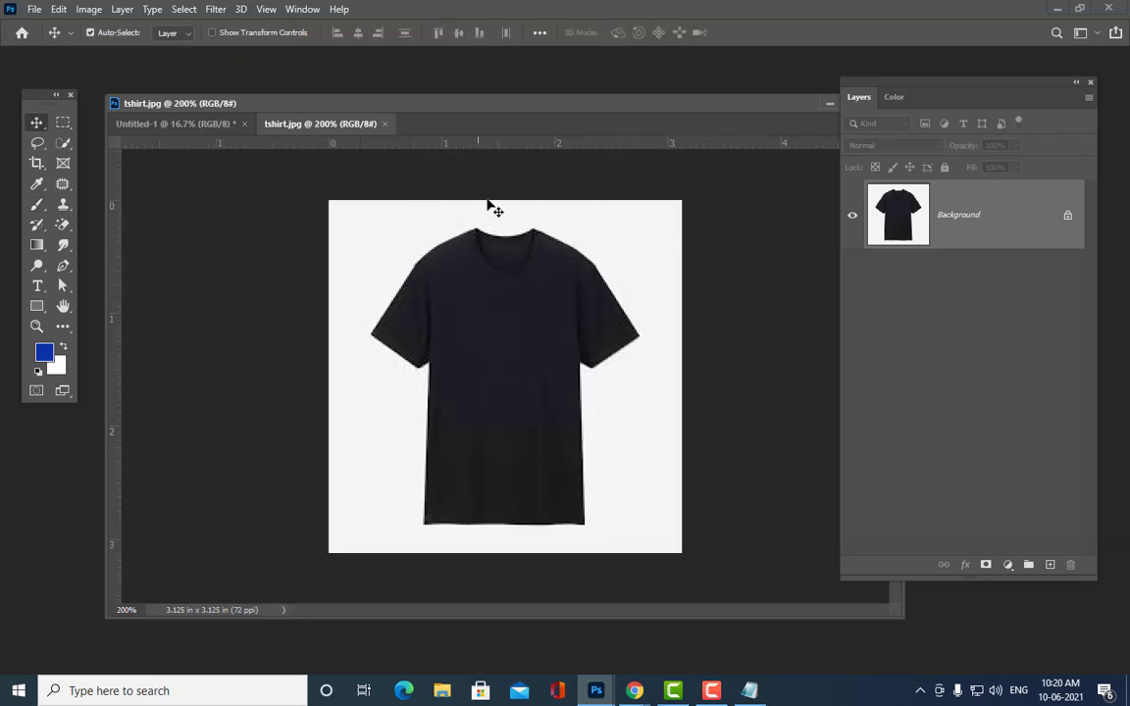
double_click(1033, 208)
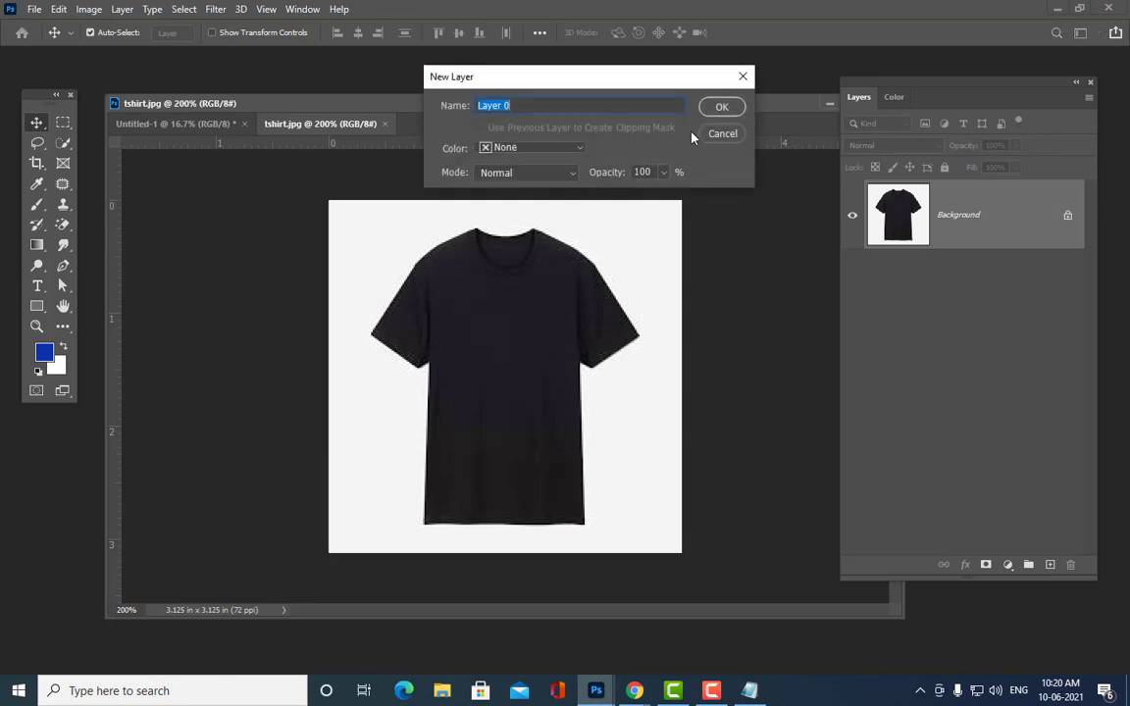
click(719, 107)
drag(869, 81, 946, 73)
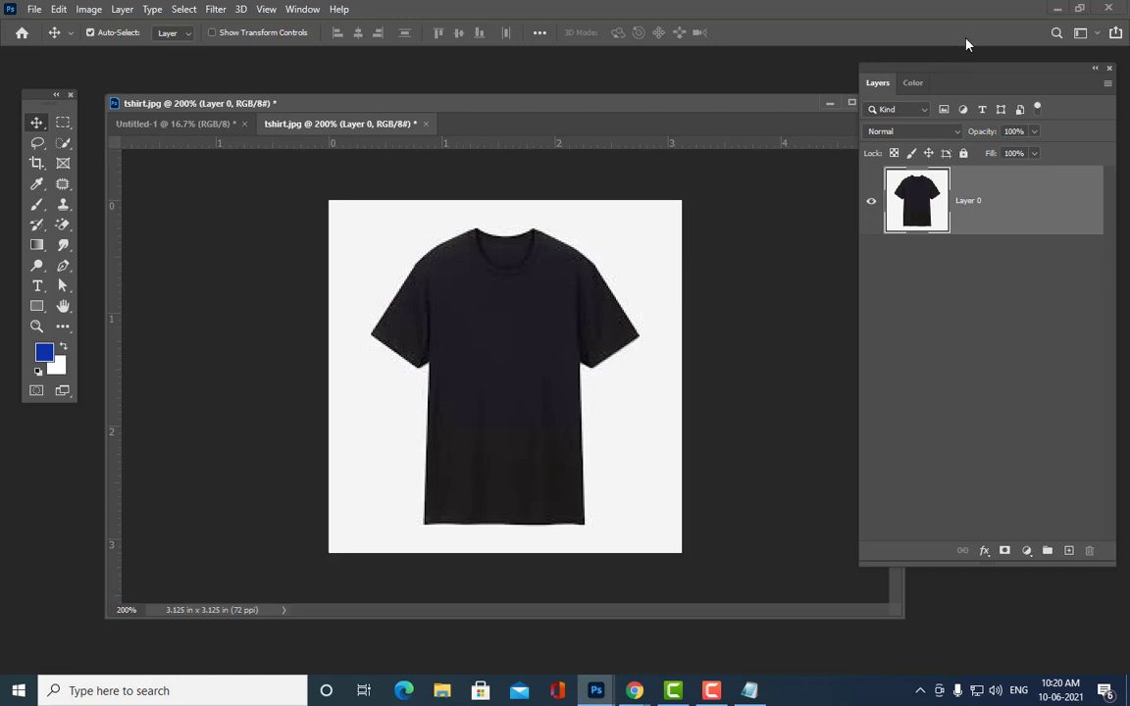
click(917, 130)
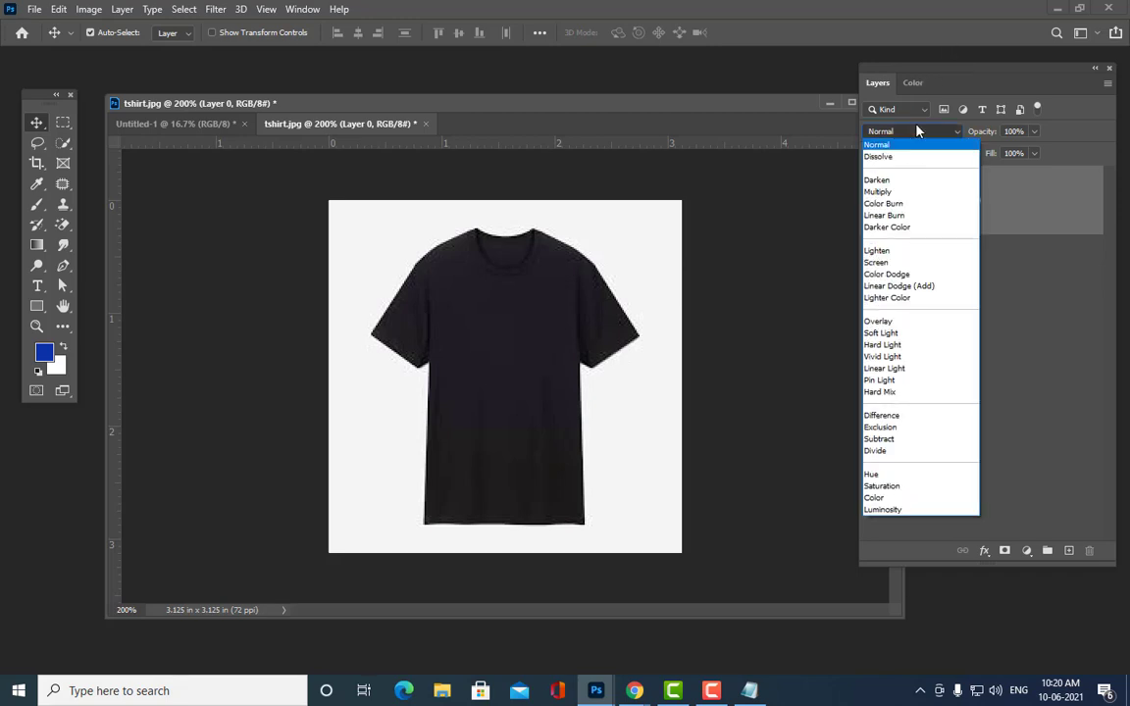
click(917, 128)
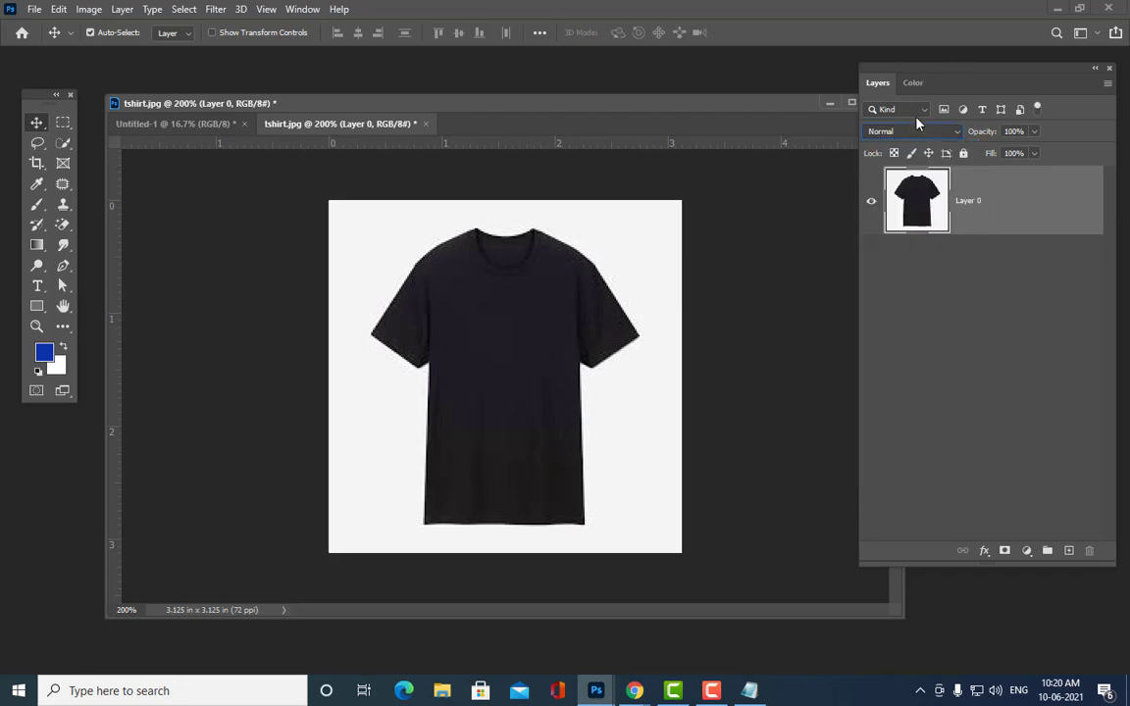
drag(895, 78, 916, 71)
drag(568, 110, 620, 116)
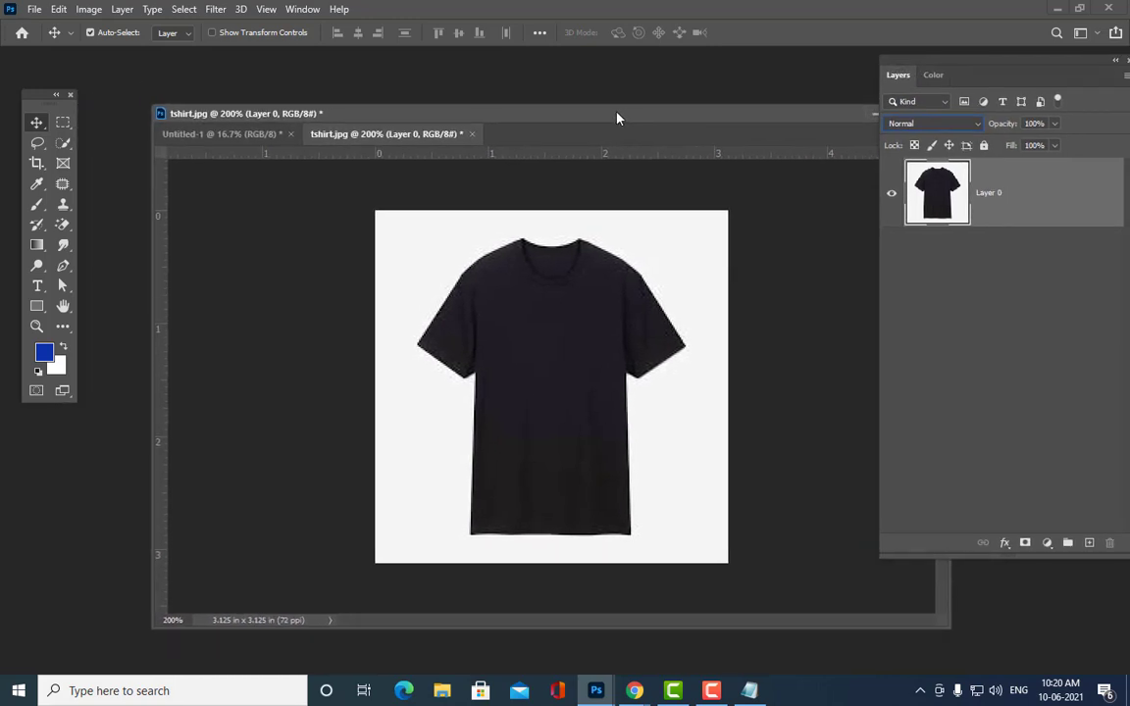
Step: Try deleting the white background around the T-shirt with a Magic Wand selection, undo the deletion and clear the selection
click(63, 142)
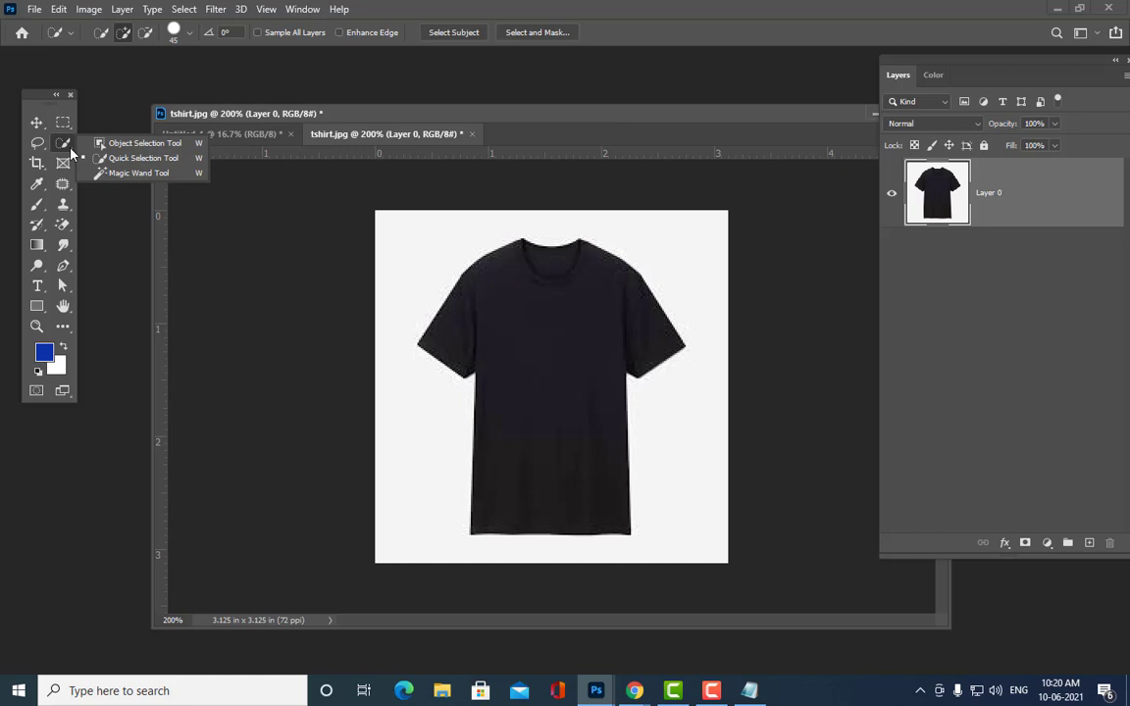
click(126, 175)
click(442, 241)
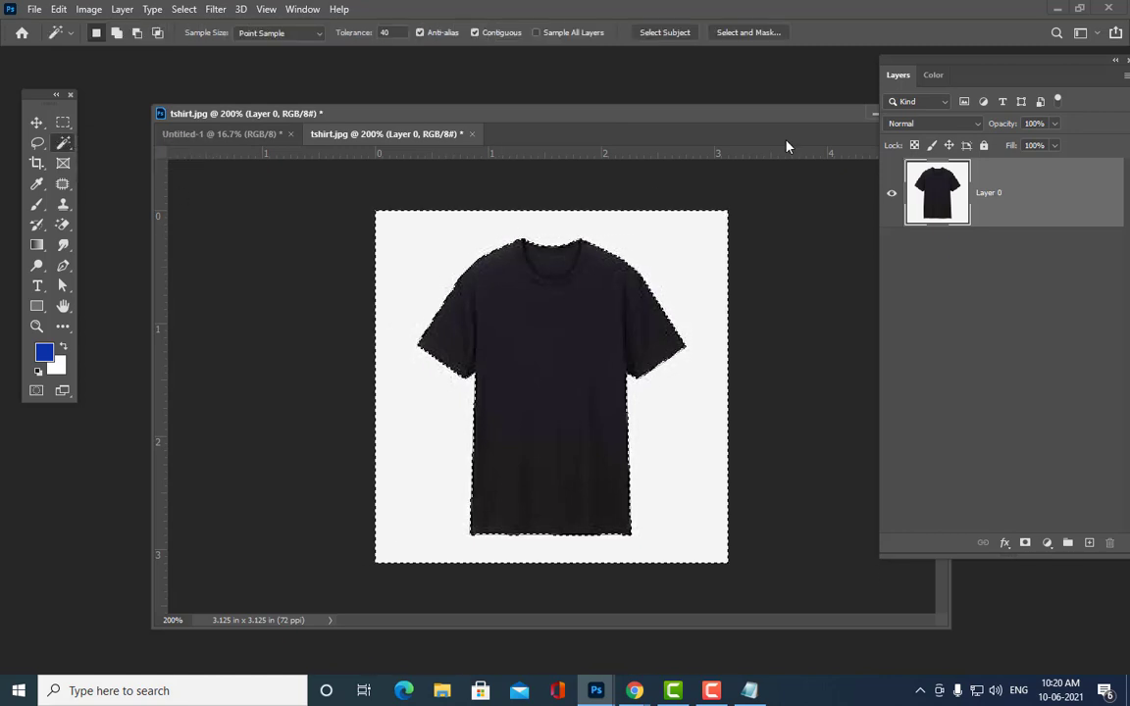
key(Delete)
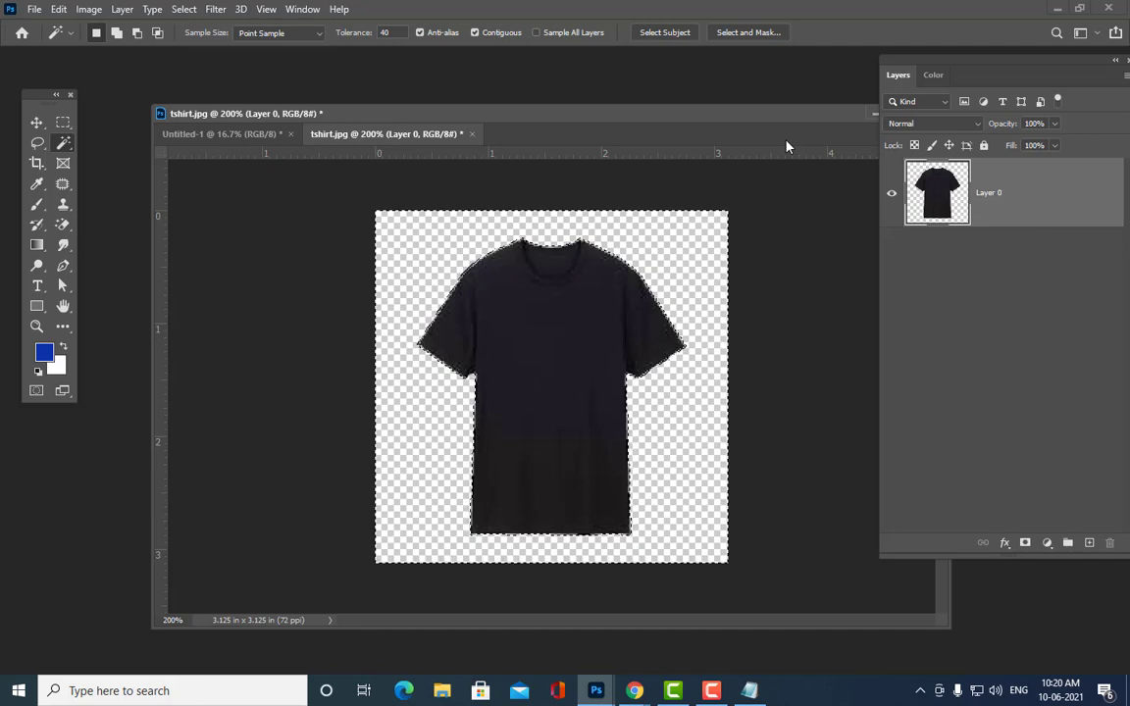
key(ctrl+z)
key(ctrl+d)
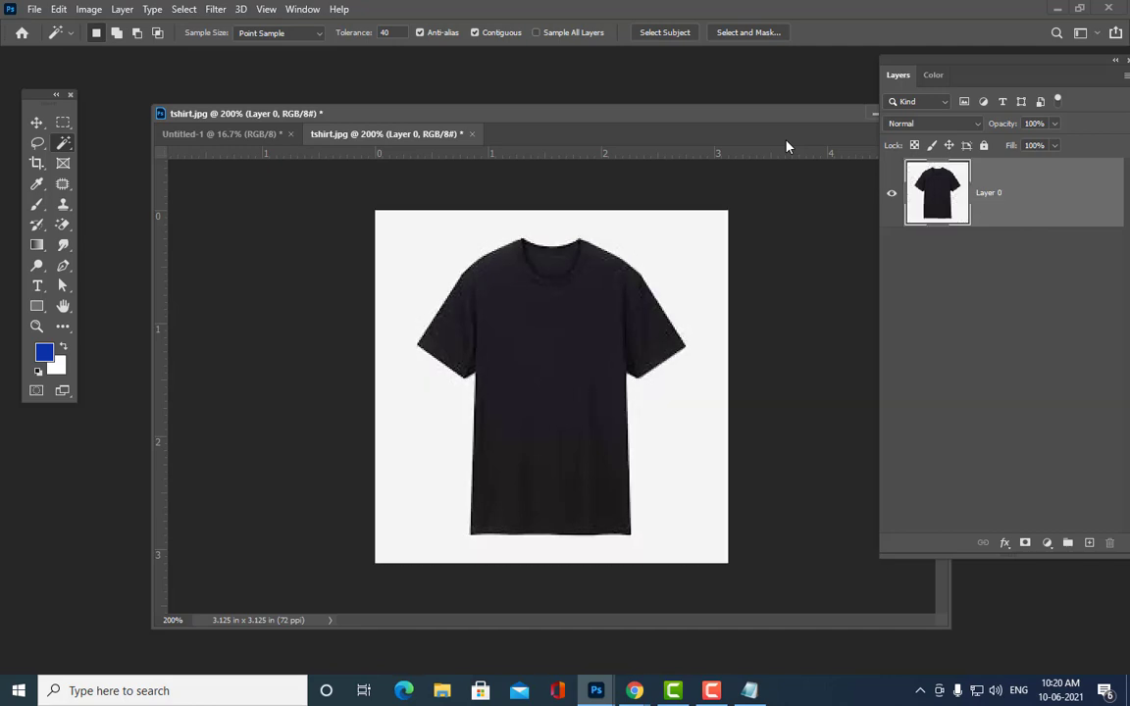
Step: Erase the white background around the T-shirt with the Magic Eraser Tool and check the cut-out's edges
click(63, 224)
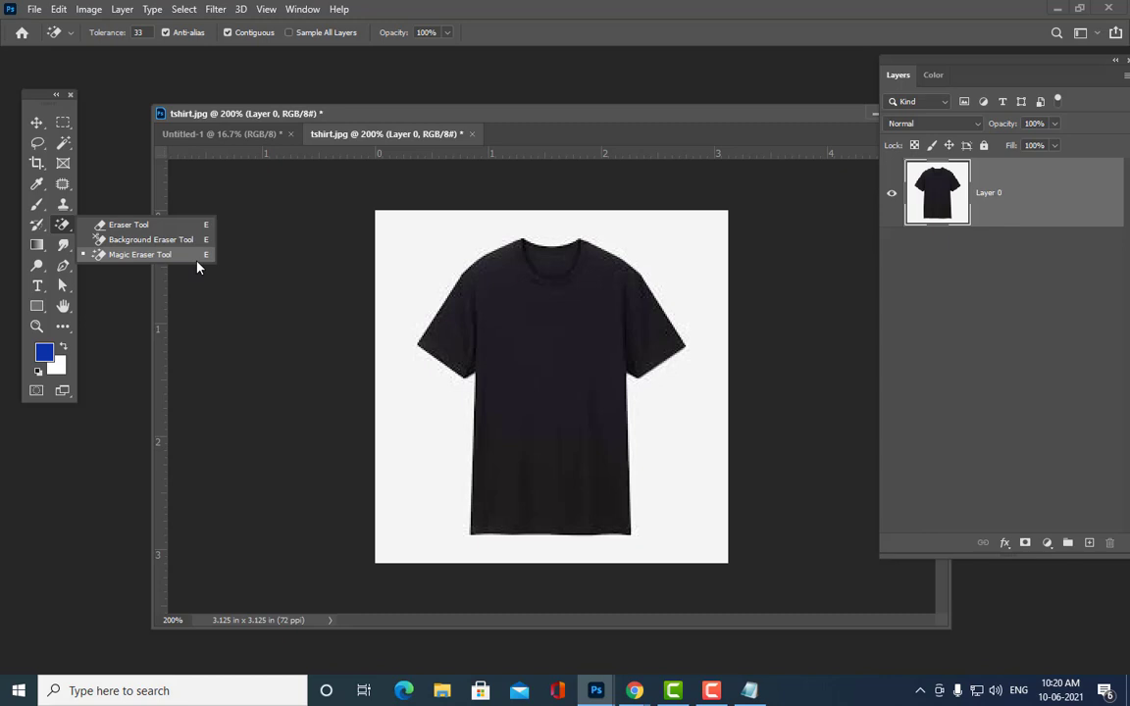
click(66, 144)
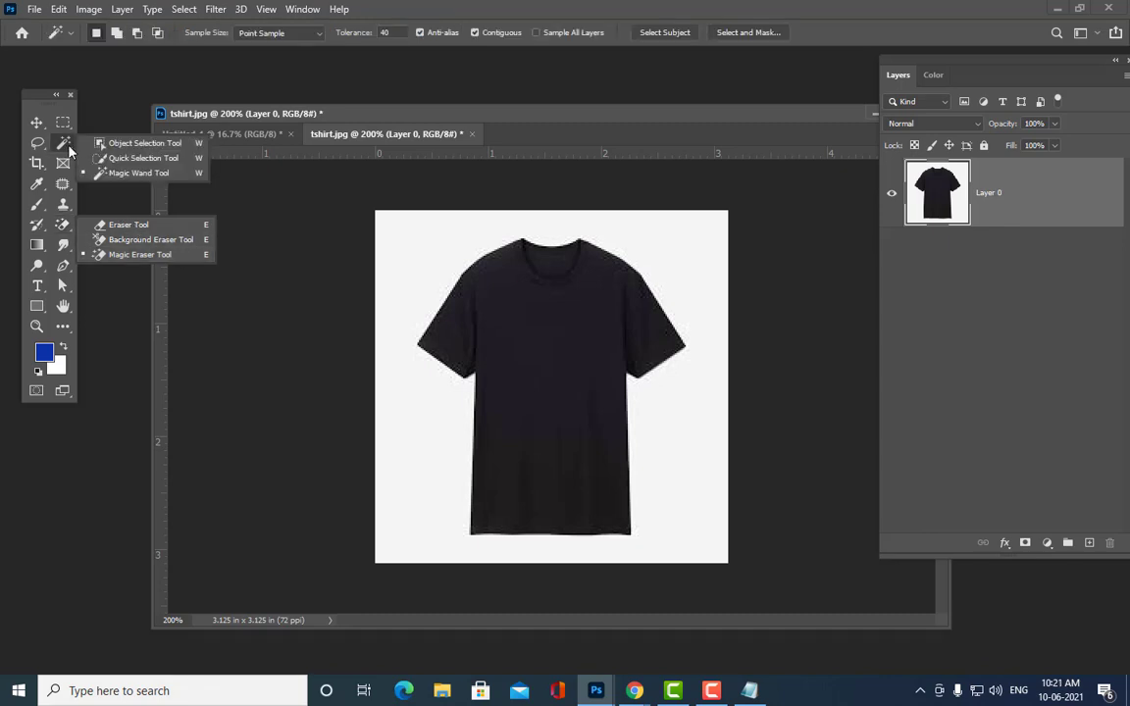
click(124, 174)
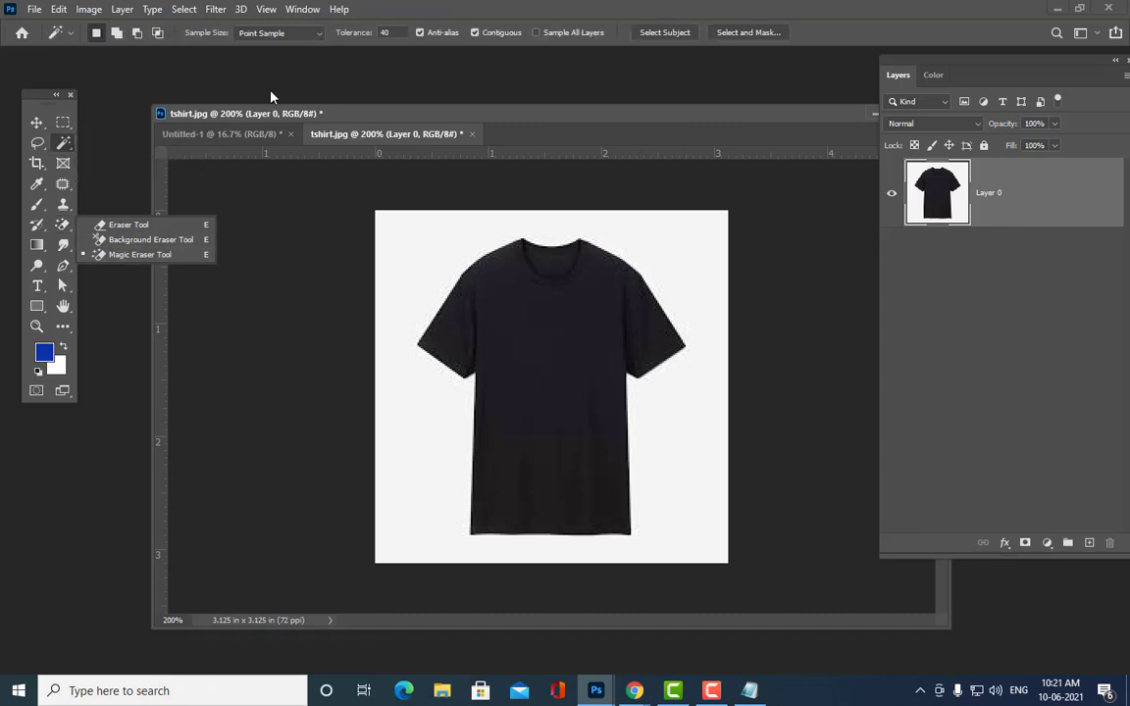
click(167, 257)
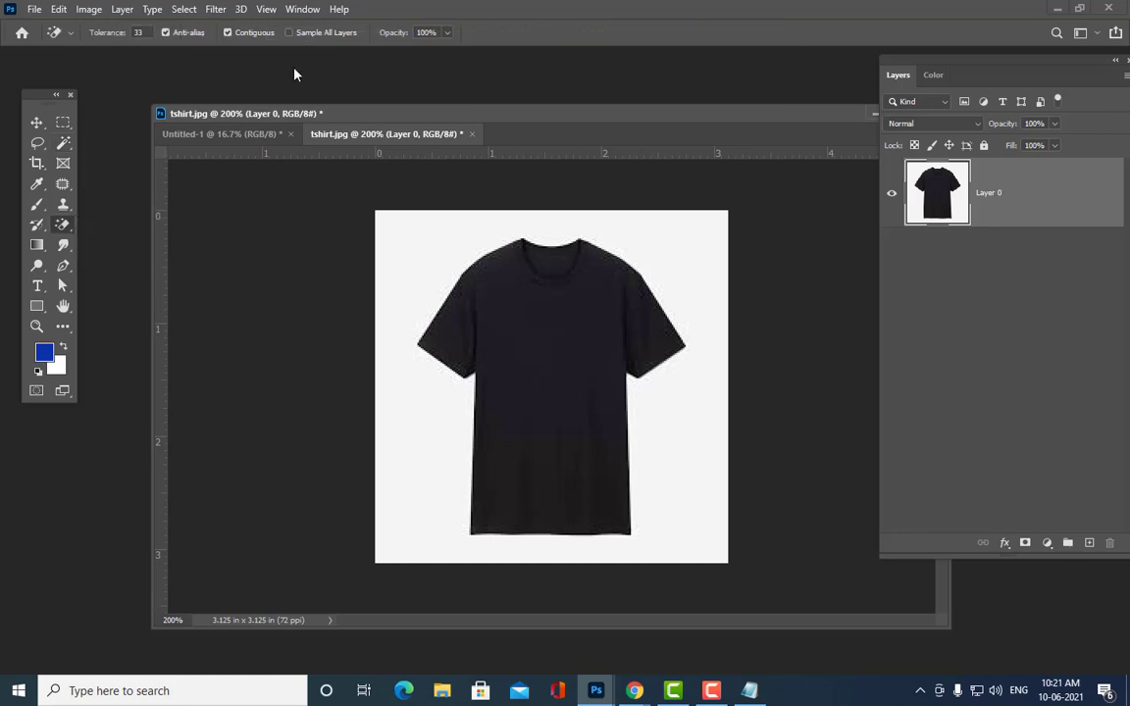
mouse_move(282, 105)
mouse_down()
mouse_move(257, 106)
mouse_move(276, 104)
mouse_up()
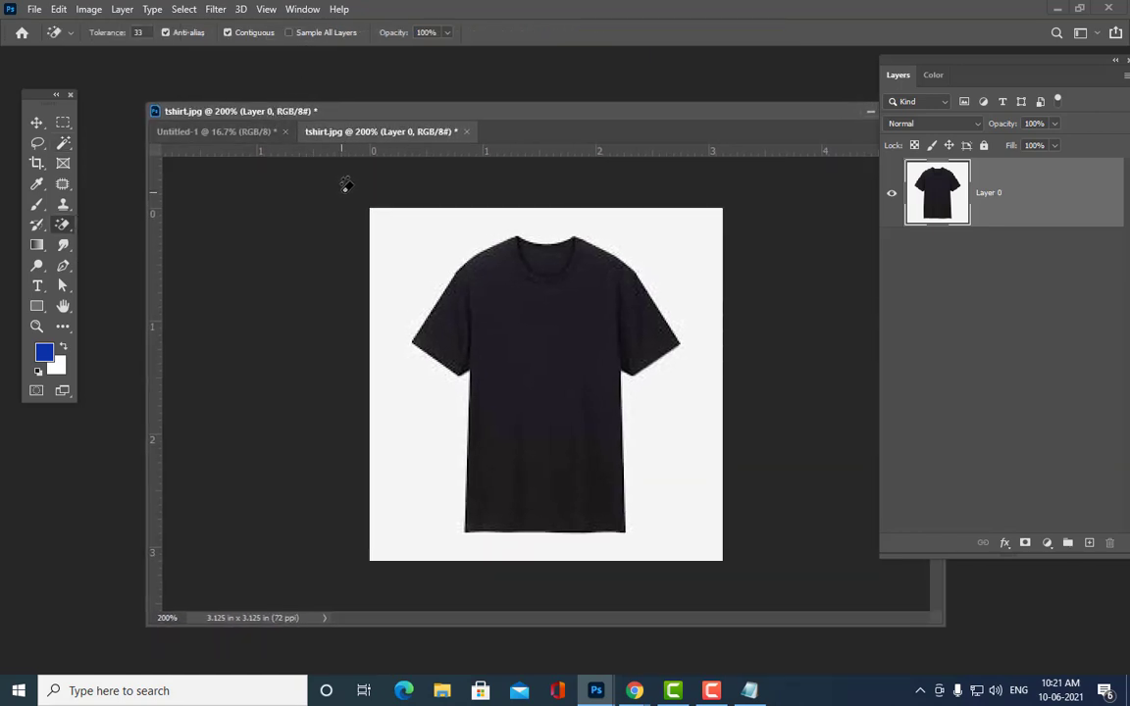
click(400, 236)
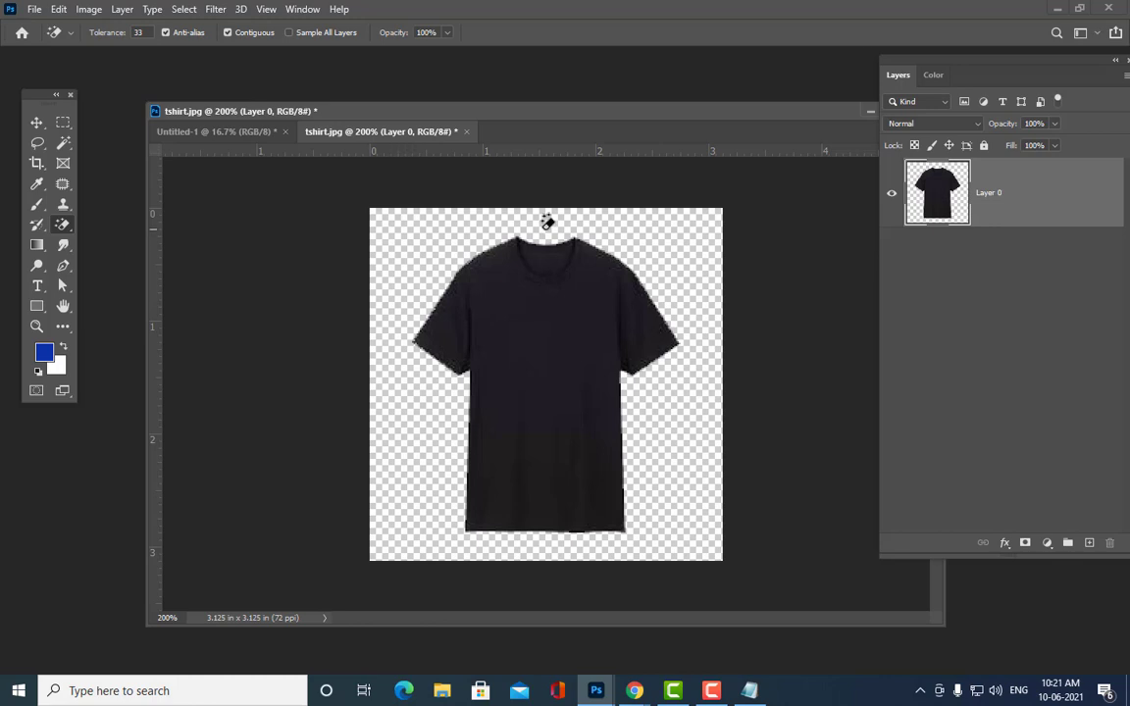
click(37, 122)
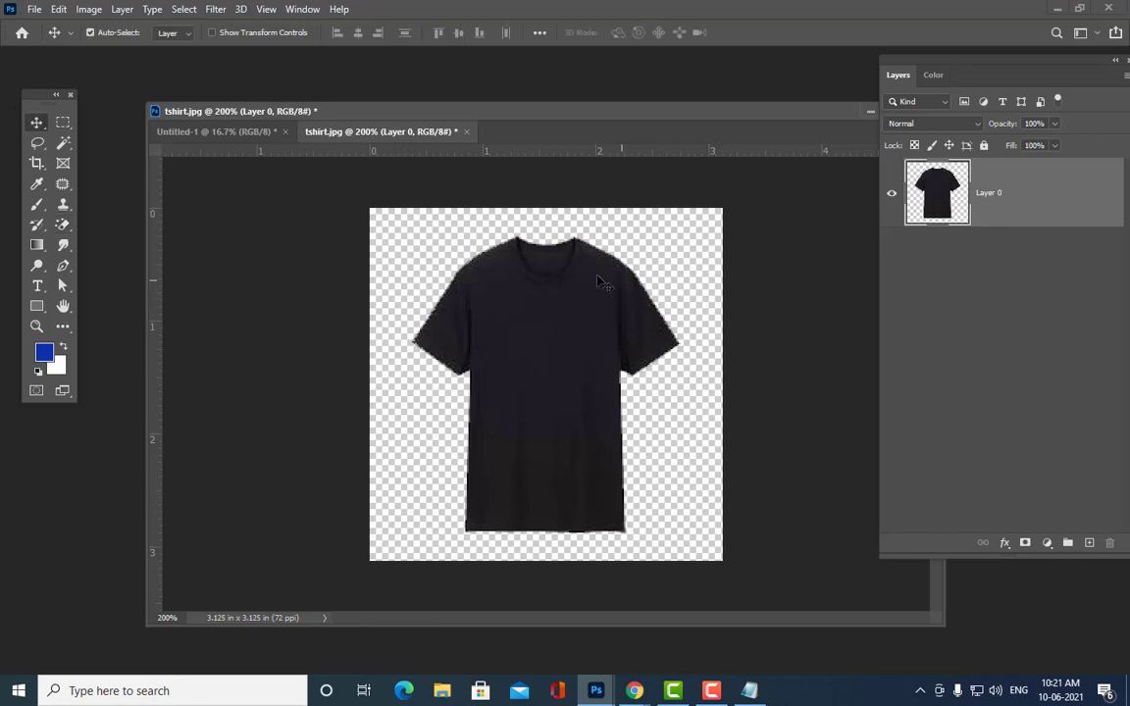
scroll(718, 239, up, 2)
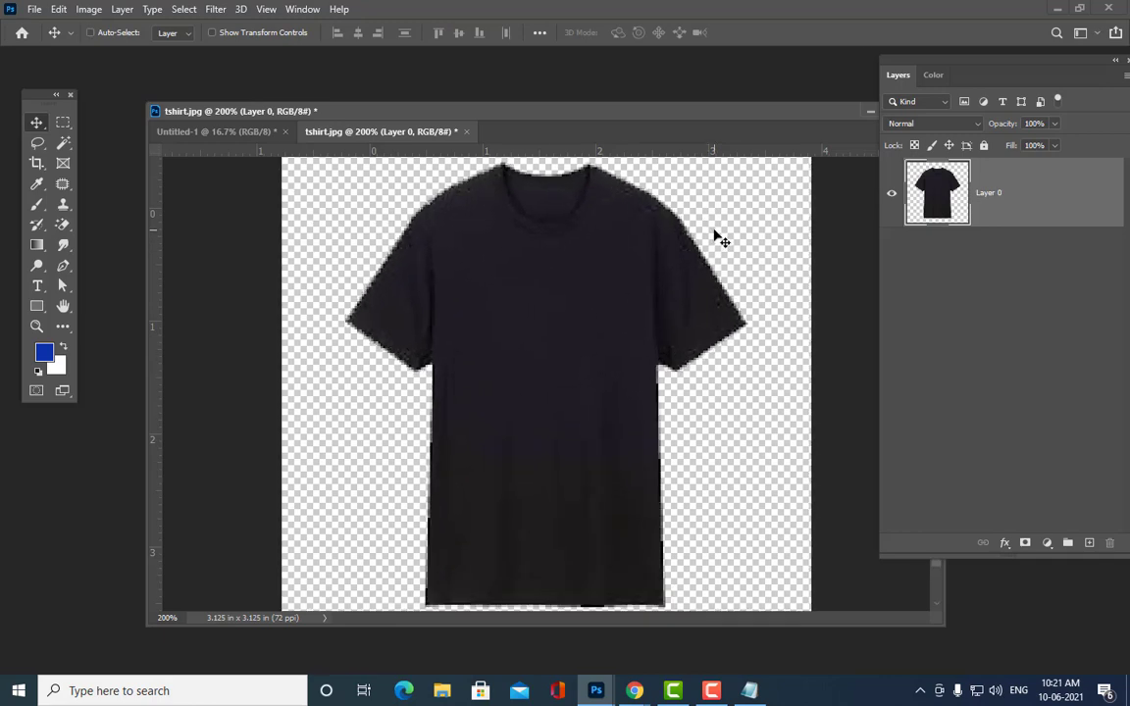
scroll(719, 239, down, 2)
Step: Add a new layer above the T-shirt and reduce the maac brush size to 15 px
drag(979, 62, 909, 64)
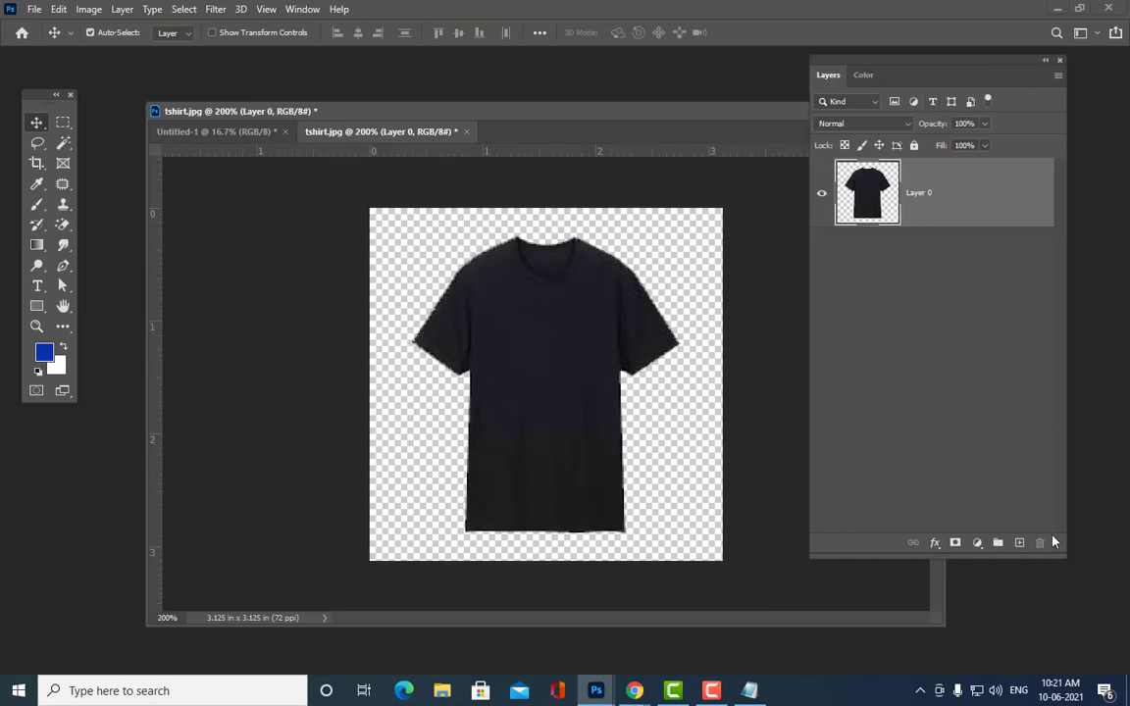
click(1019, 542)
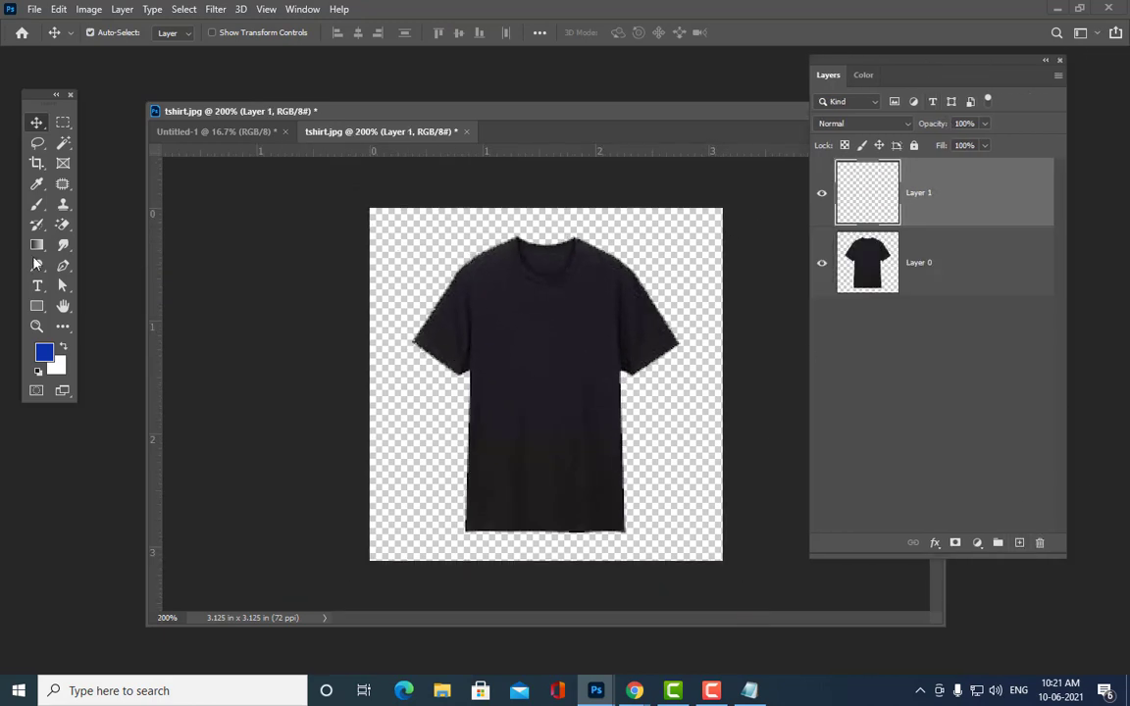
click(37, 204)
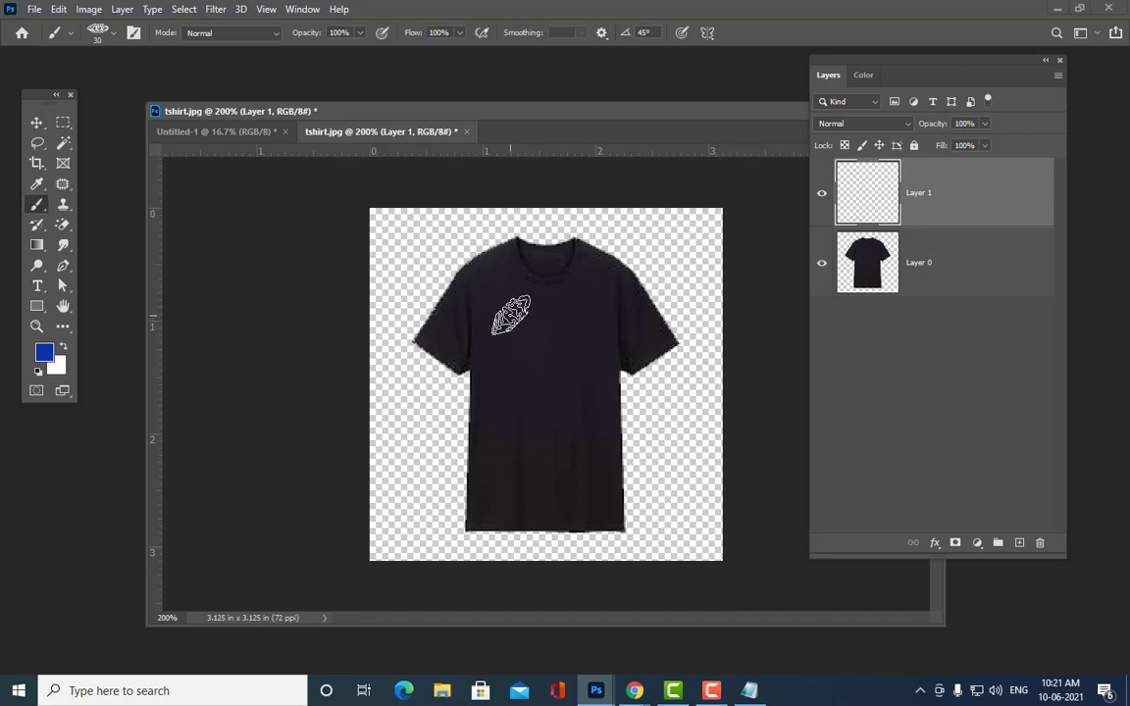
key(bracketleft)
key(bracketleft)
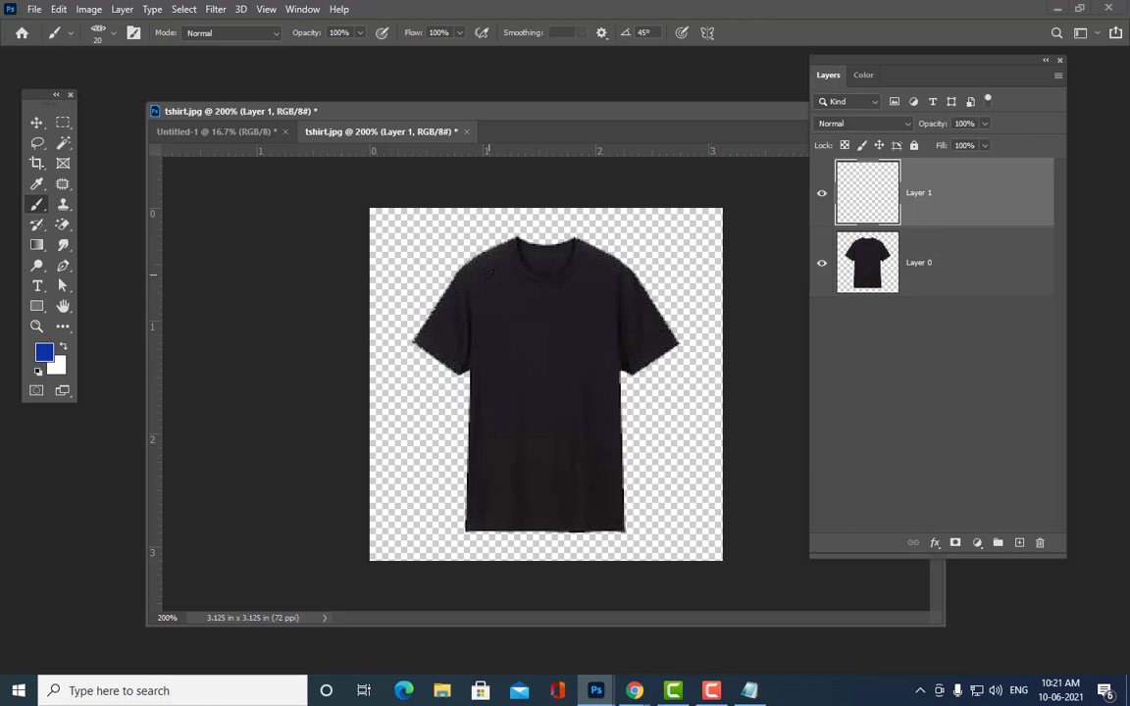
Step: Increase the maac brush's spacing to 176% in the brush tip settings
click(299, 12)
click(323, 155)
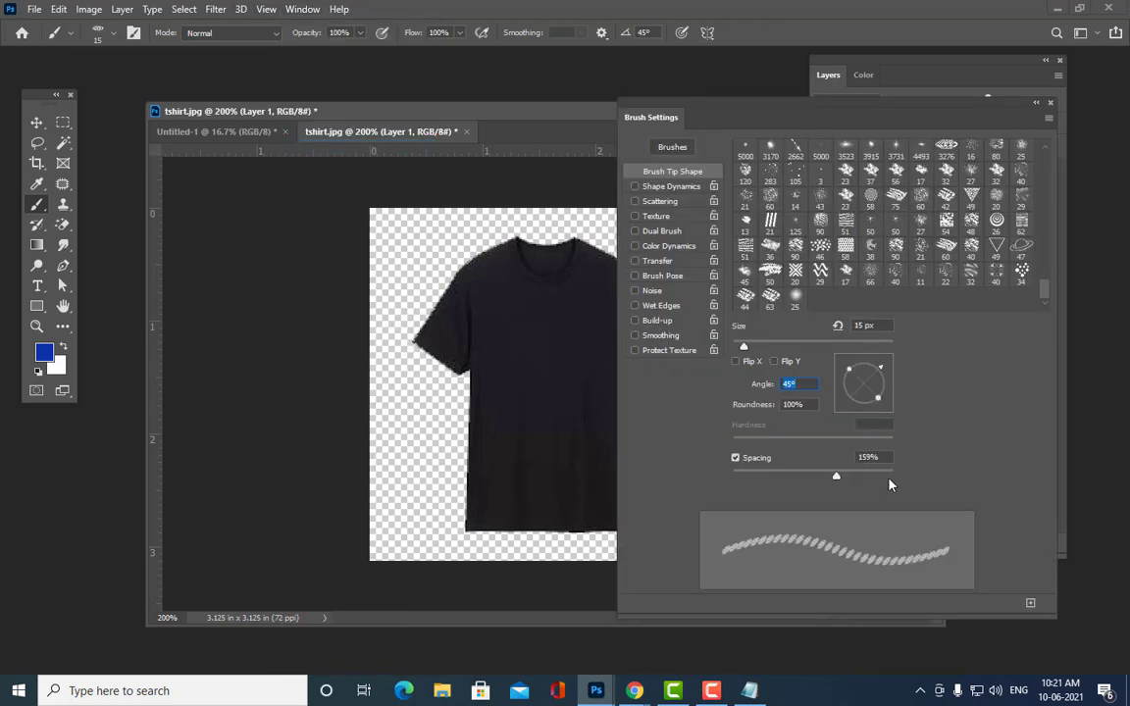
drag(838, 478, 845, 481)
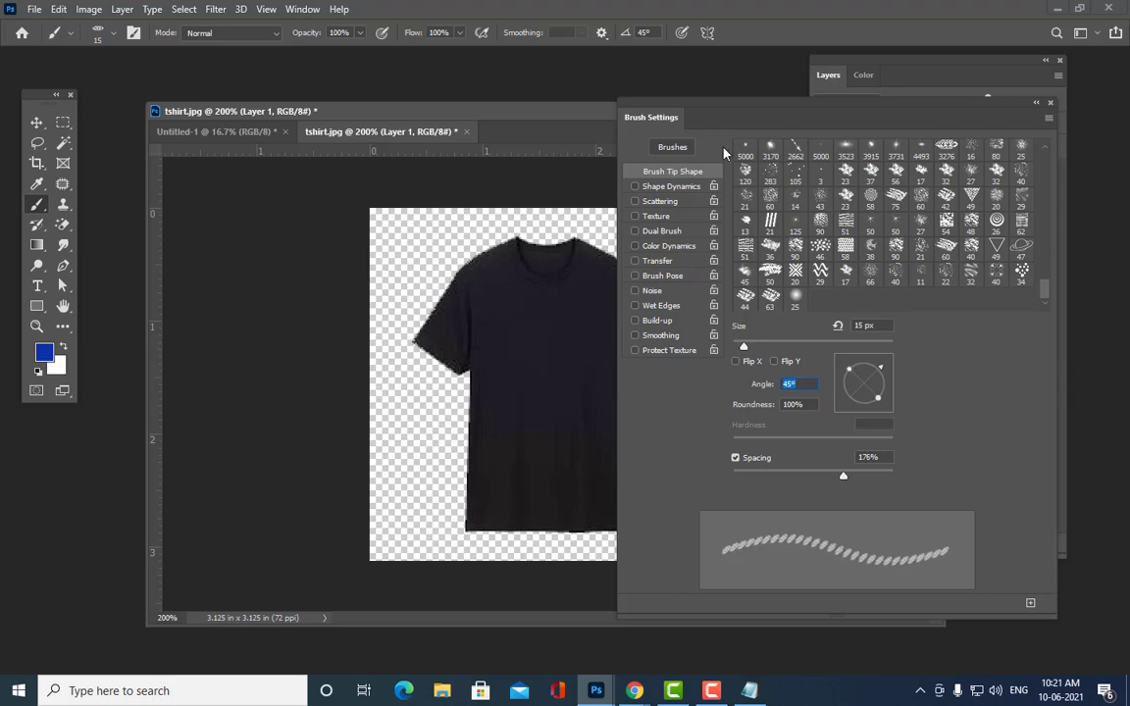
drag(674, 101, 836, 97)
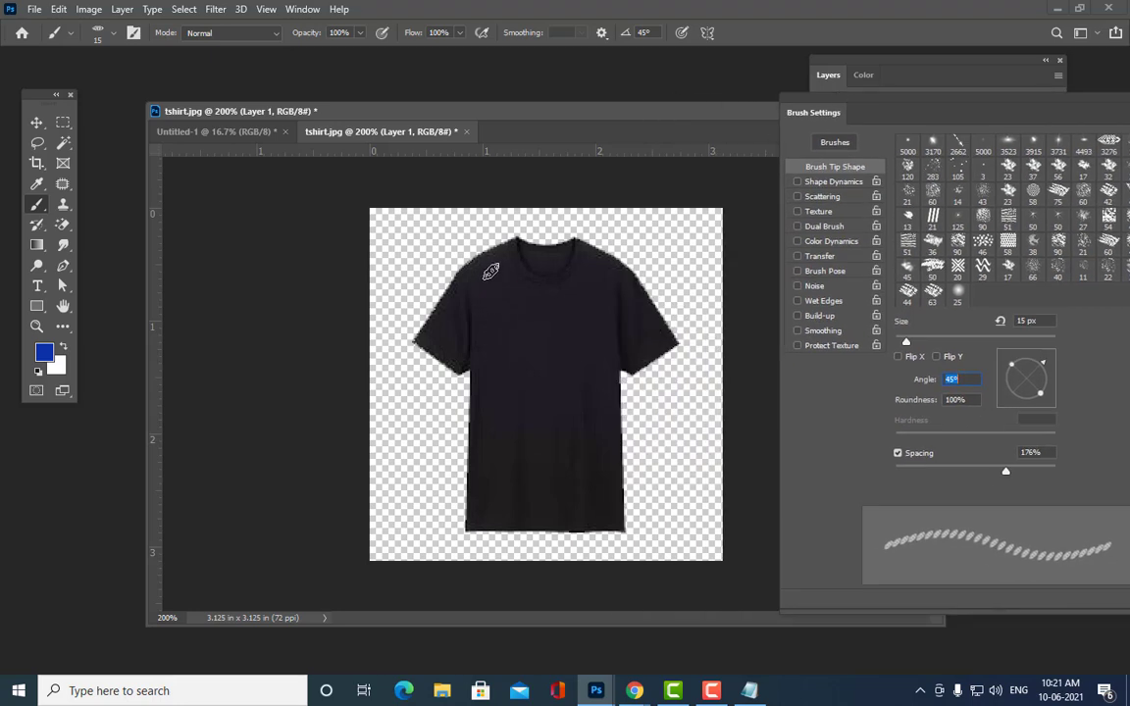
Step: Enable Color Dynamics for the brush and try a vertical stripe down the T-shirt's side, undoing the painted stroke
drag(490, 268, 504, 514)
click(810, 241)
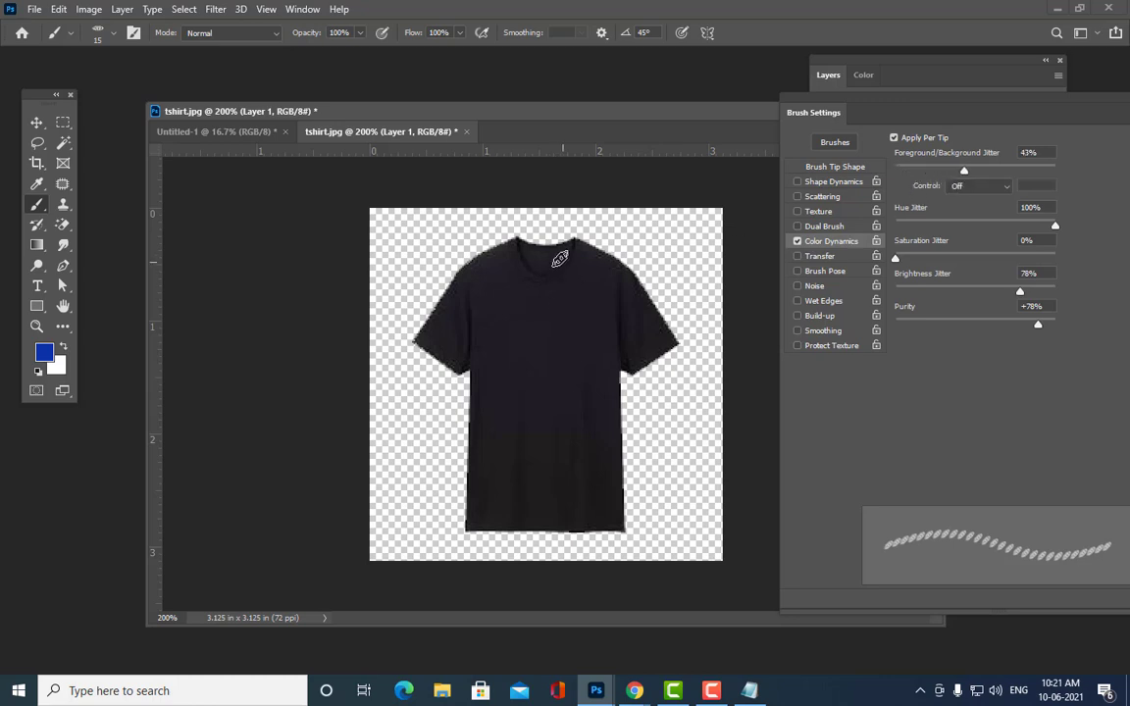
mouse_move(490, 261)
mouse_down()
mouse_move(523, 518)
mouse_move(490, 515)
mouse_up()
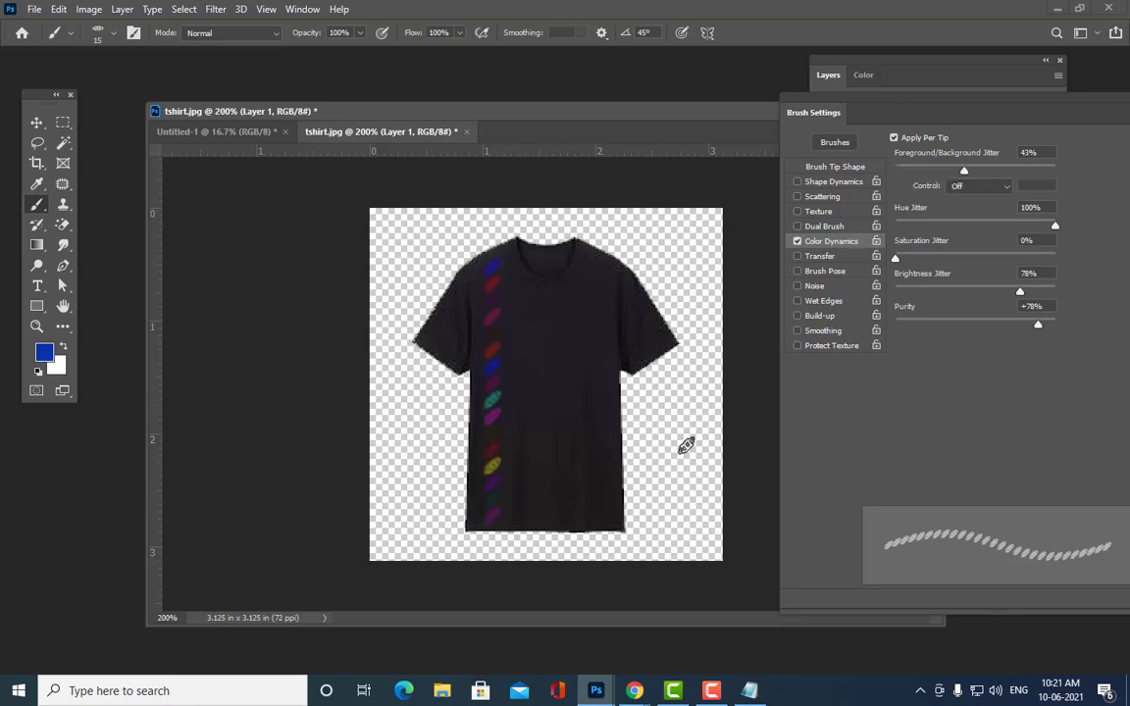
key(ctrl+z)
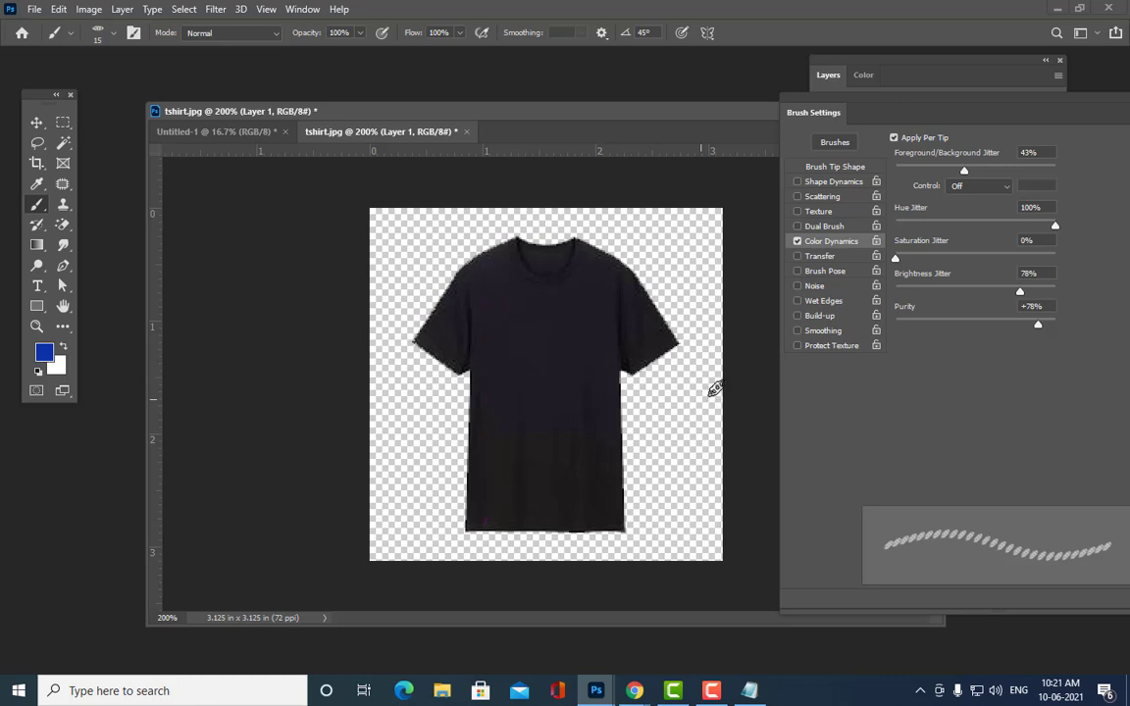
Step: Close the T-shirt document without saving and switch to the tshirt image search results in Chrome
click(467, 132)
click(557, 261)
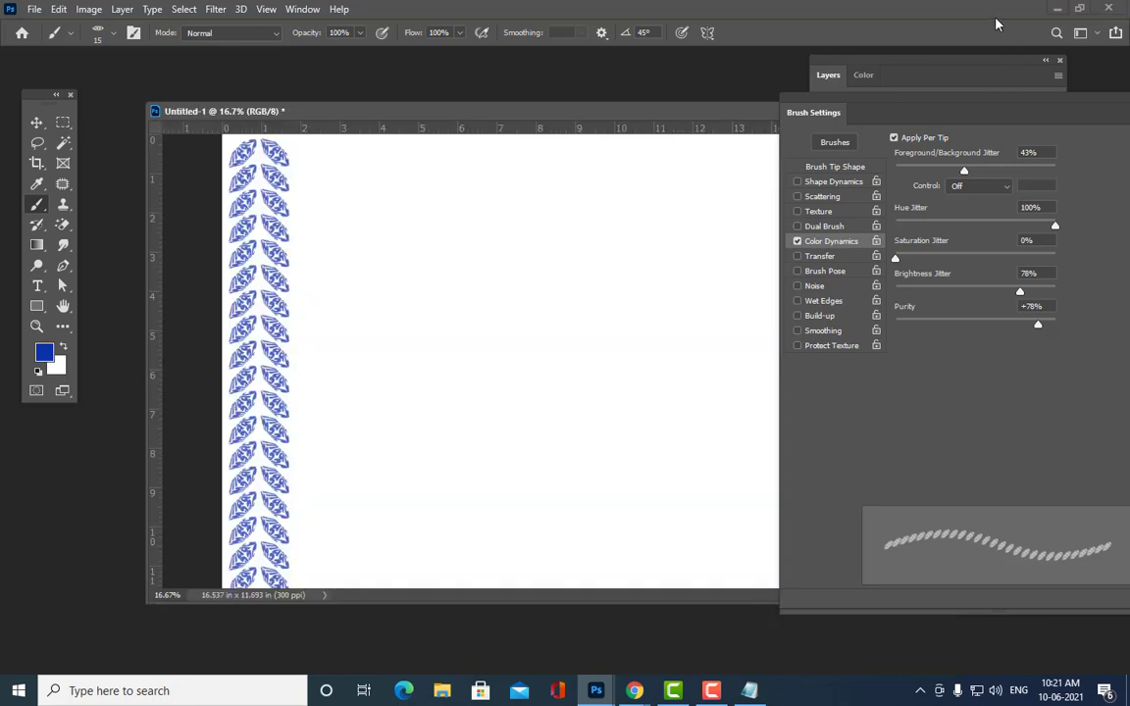
click(1057, 8)
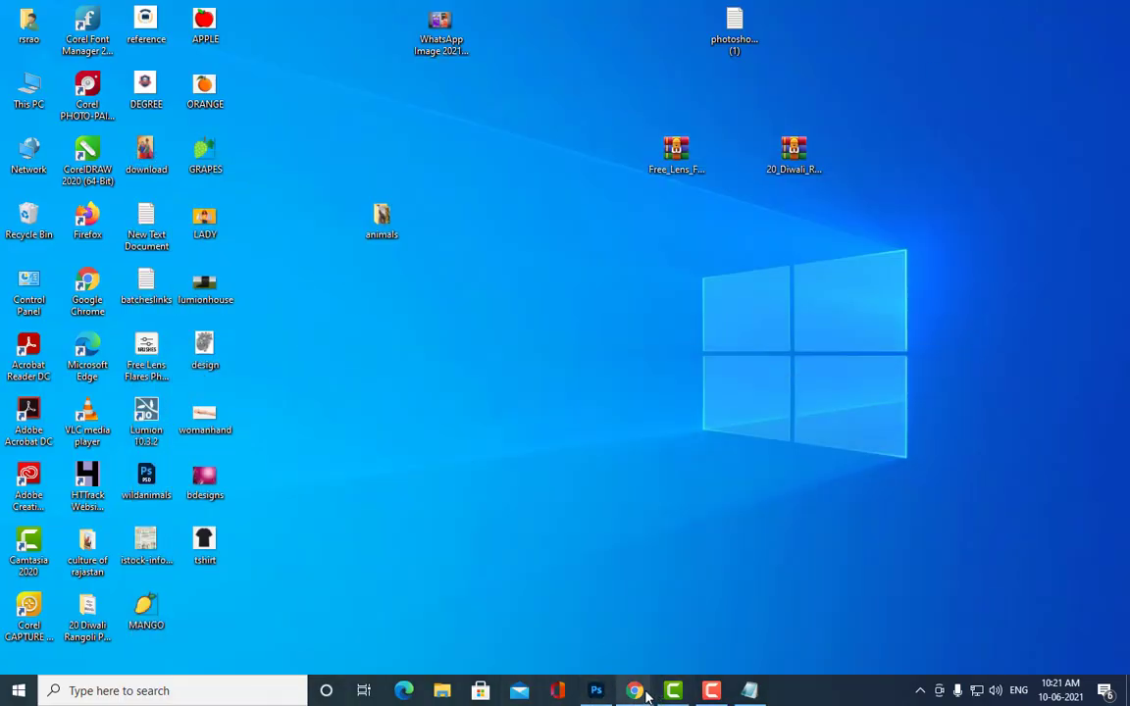
mouse_move(638, 690)
click(498, 616)
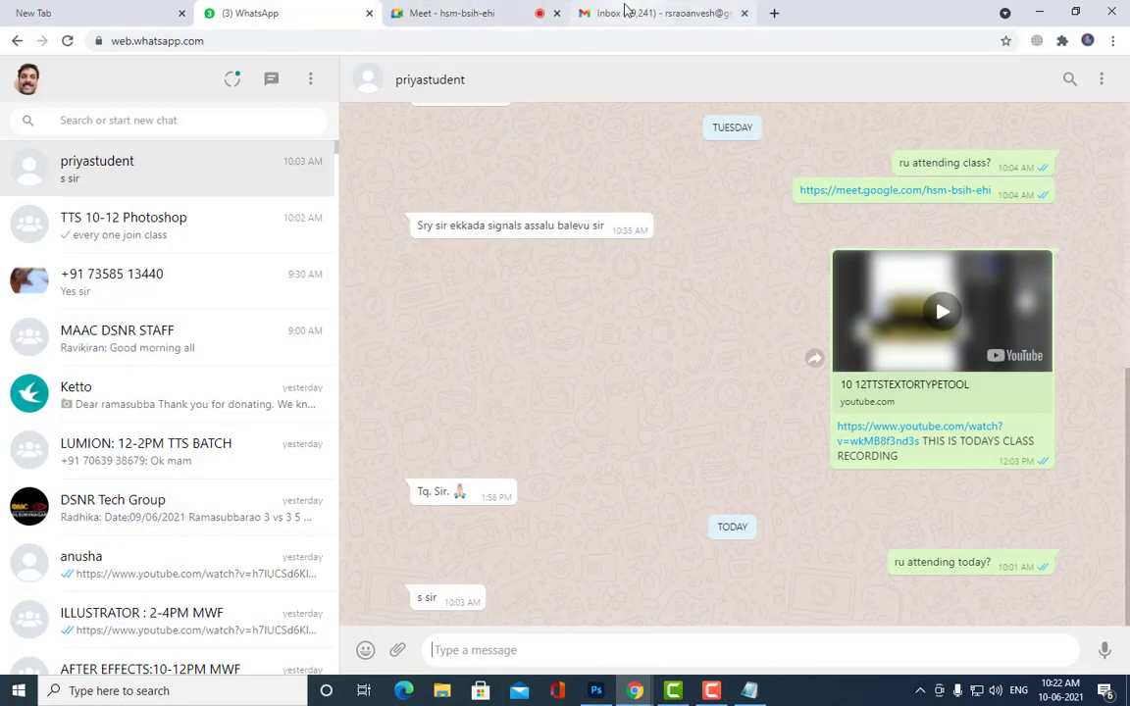
mouse_move(636, 690)
click(796, 622)
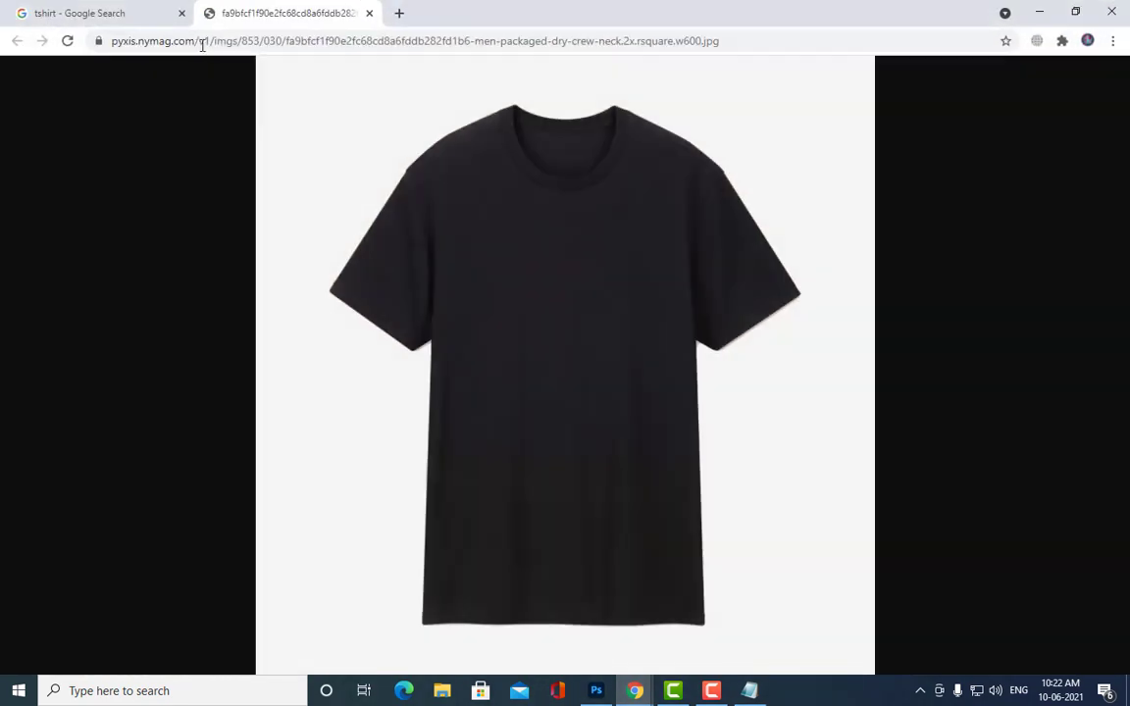
click(93, 13)
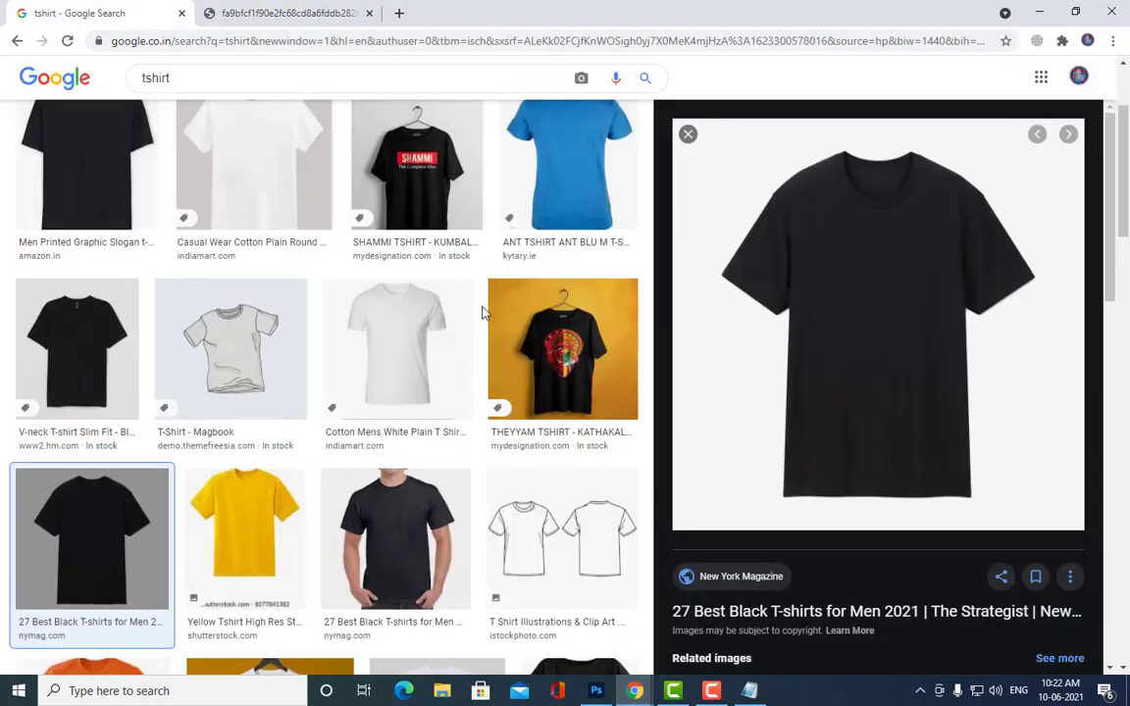
Step: Browse the tshirt image results and open the preview of the man wearing a plain black T-shirt
scroll(323, 471, up, 2)
click(576, 315)
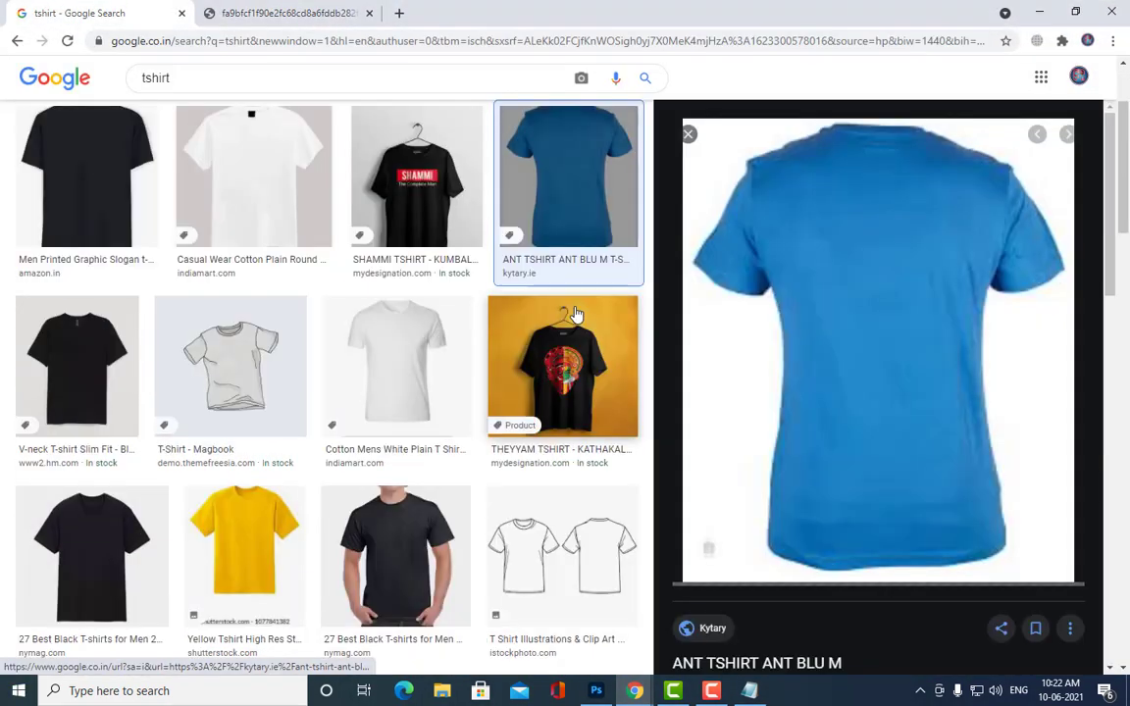
click(429, 527)
scroll(954, 296, down, 2)
scroll(954, 296, up, 2)
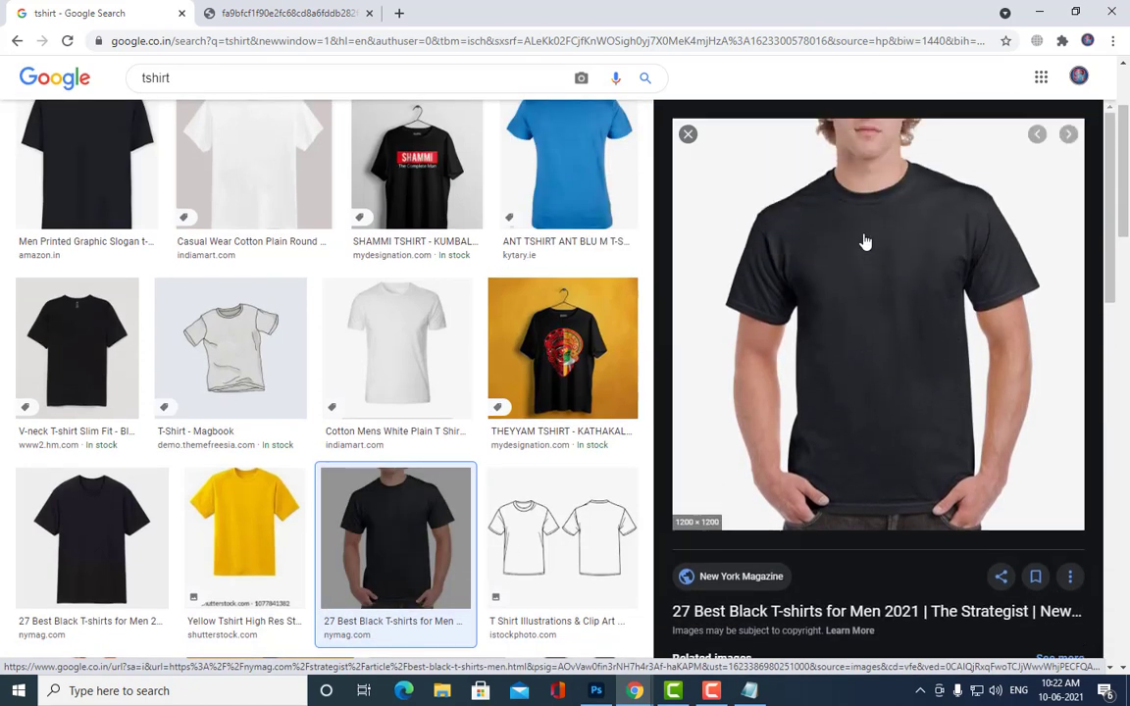
Step: Open the full-size image of the man in the black T-shirt in its own browser tab
right_click(886, 238)
click(980, 381)
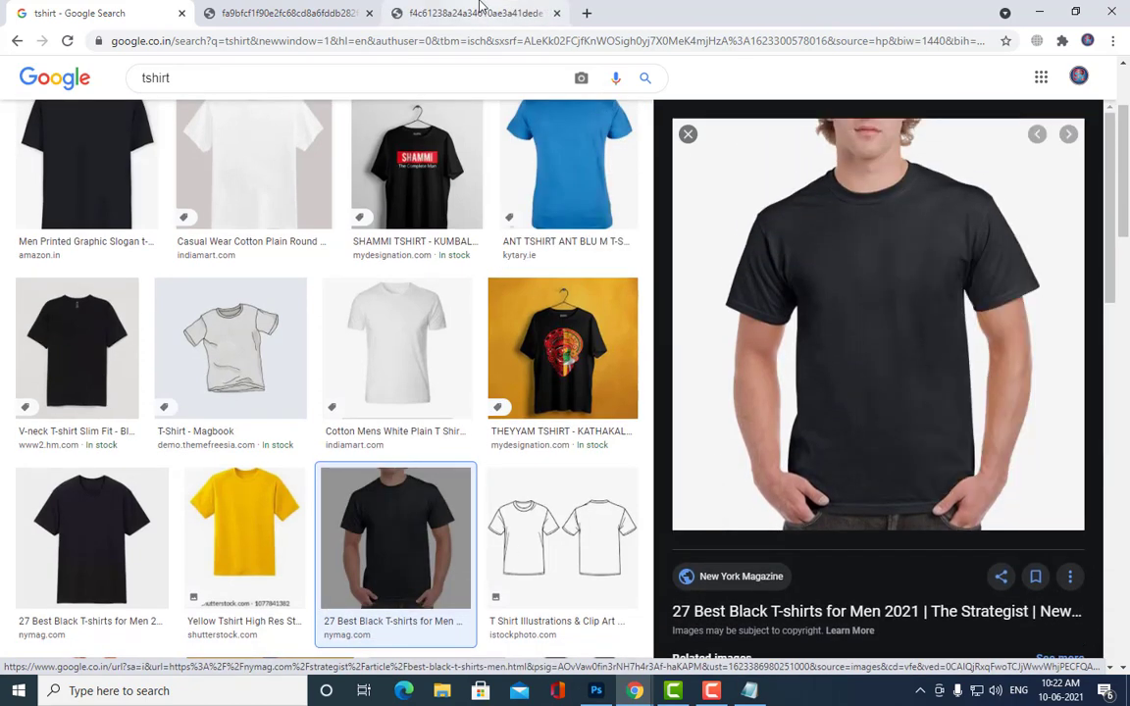
click(461, 13)
right_click(556, 266)
click(597, 306)
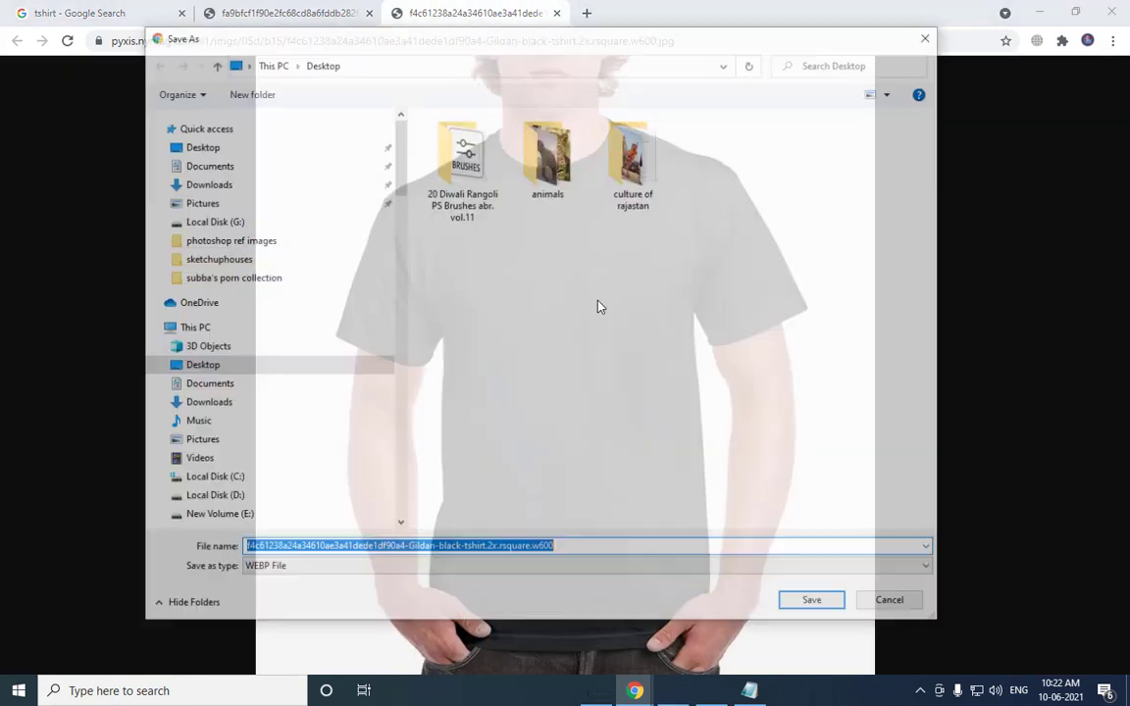
click(906, 605)
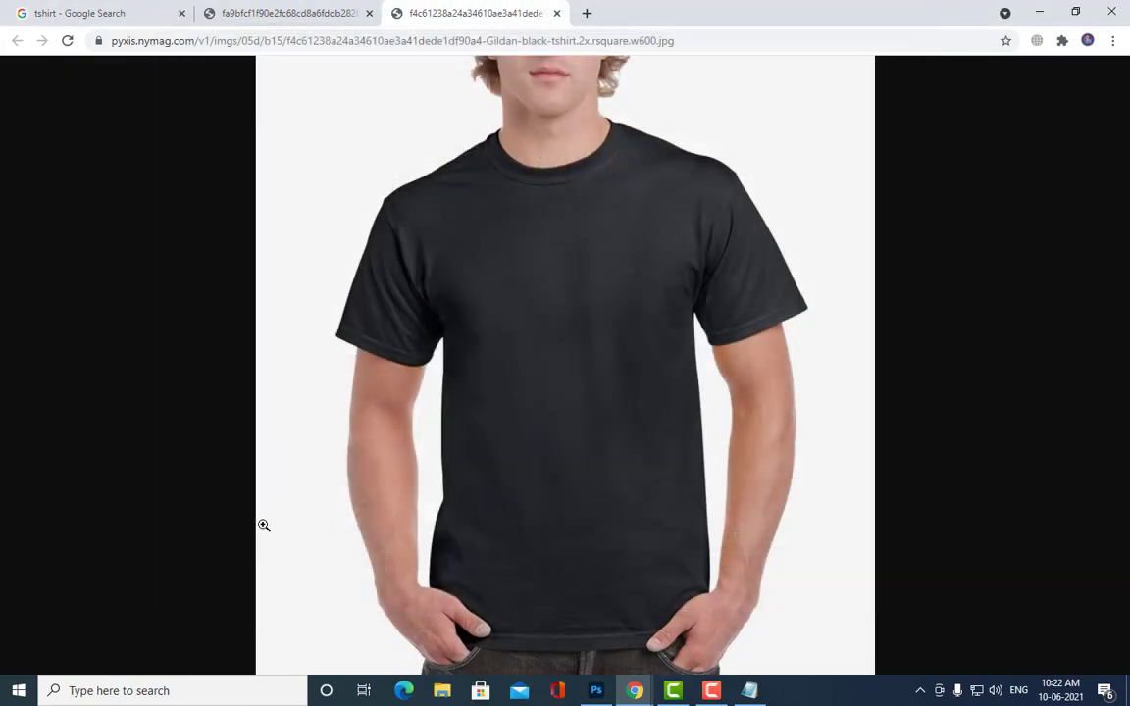
Step: Launch Snipping Tool and capture a rectangular snip of the man in the black T-shirt
click(145, 688)
text(snip)
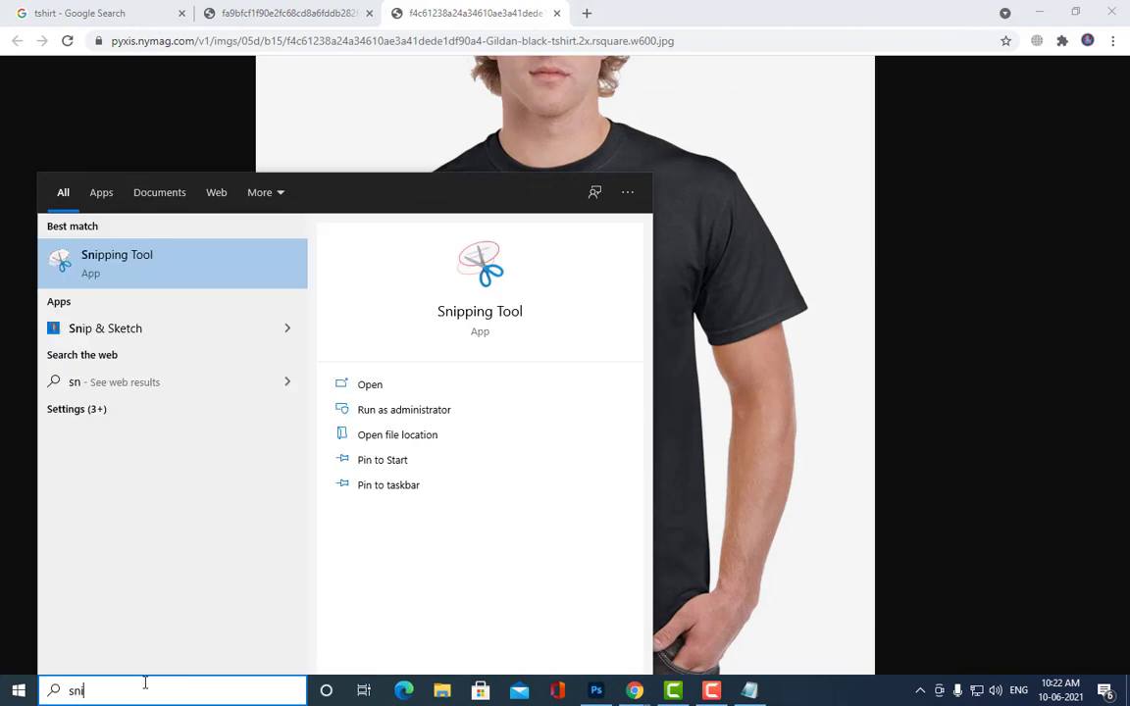
click(172, 256)
click(930, 182)
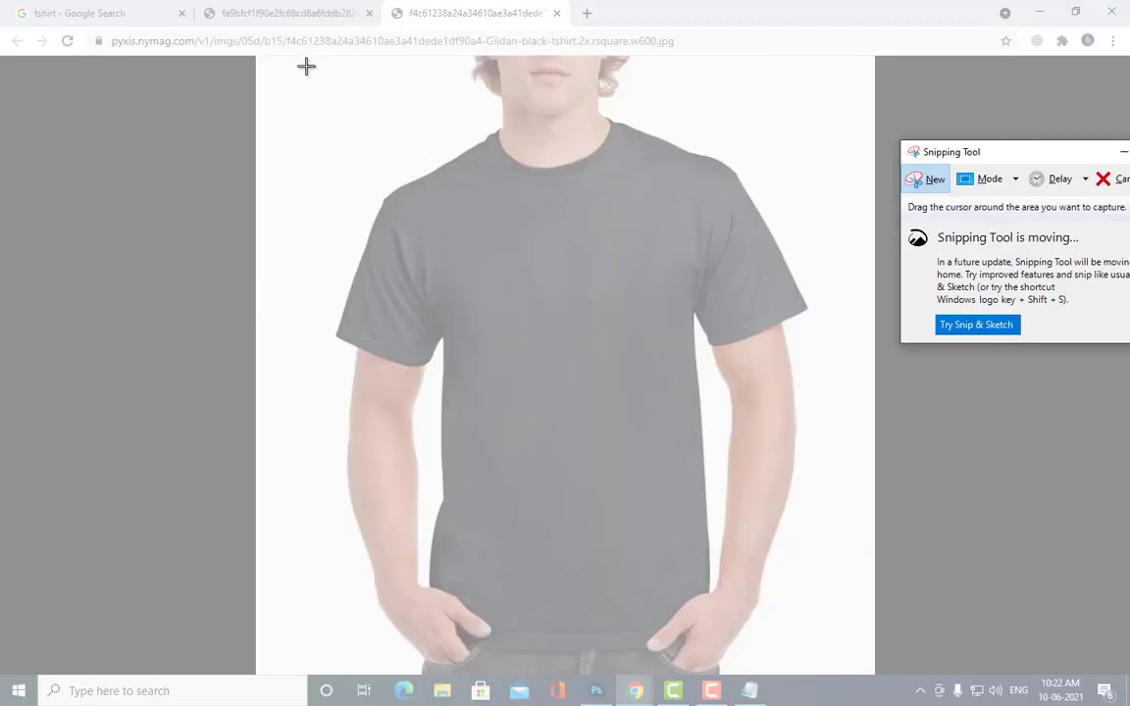
drag(276, 59, 860, 671)
drag(860, 664, 858, 667)
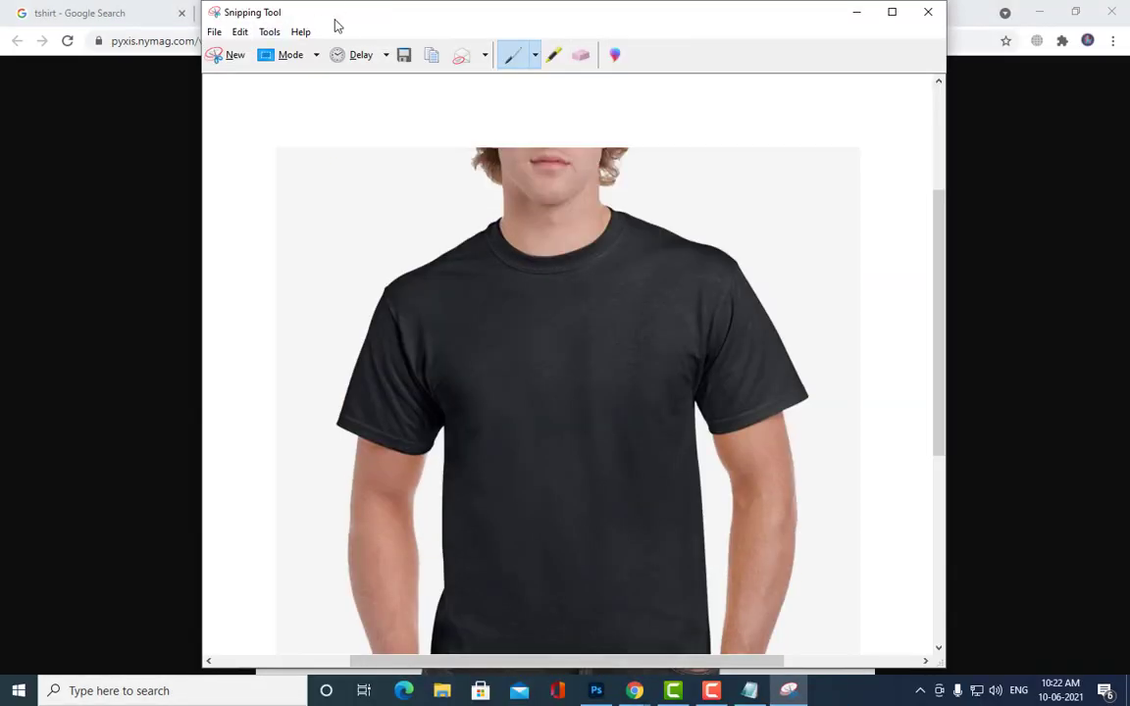
Step: Save the snip to the Desktop as a JPEG file named tshirtnew
drag(336, 15, 371, 41)
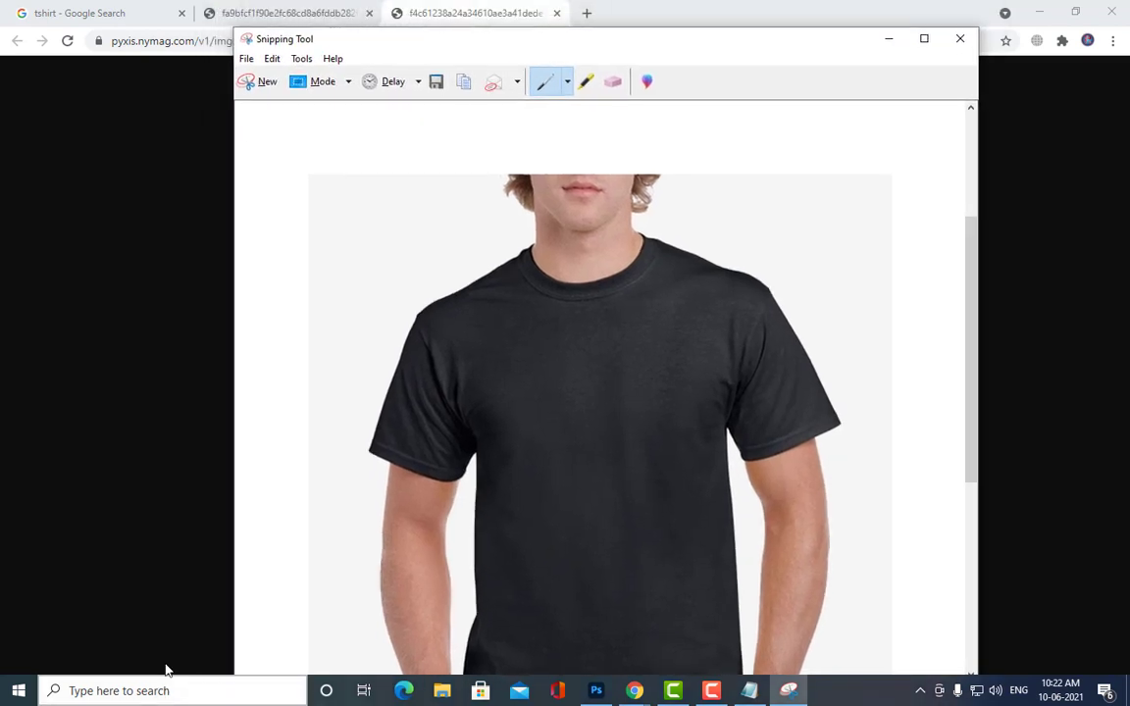
click(246, 58)
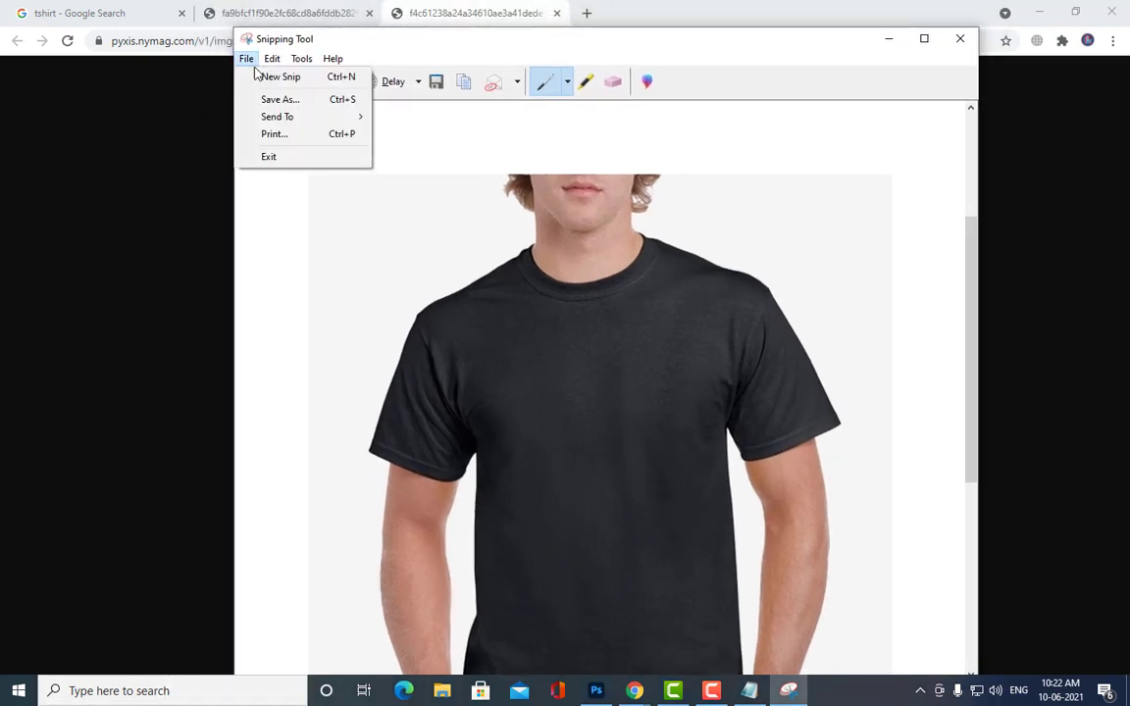
click(292, 101)
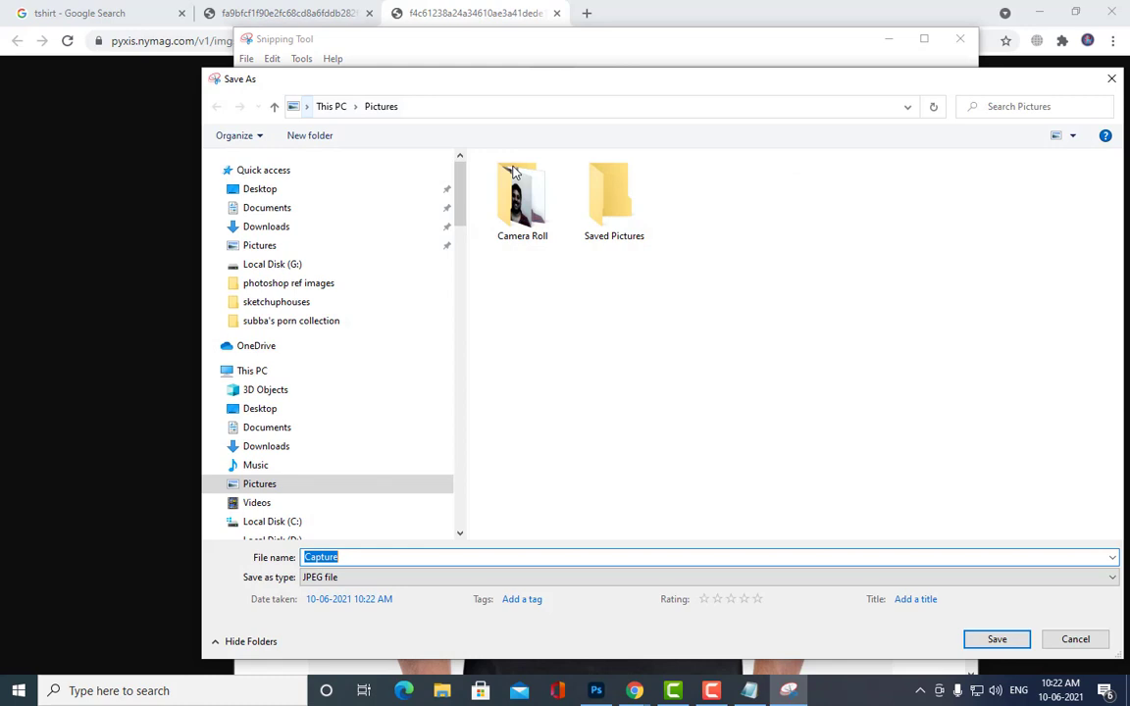
click(247, 187)
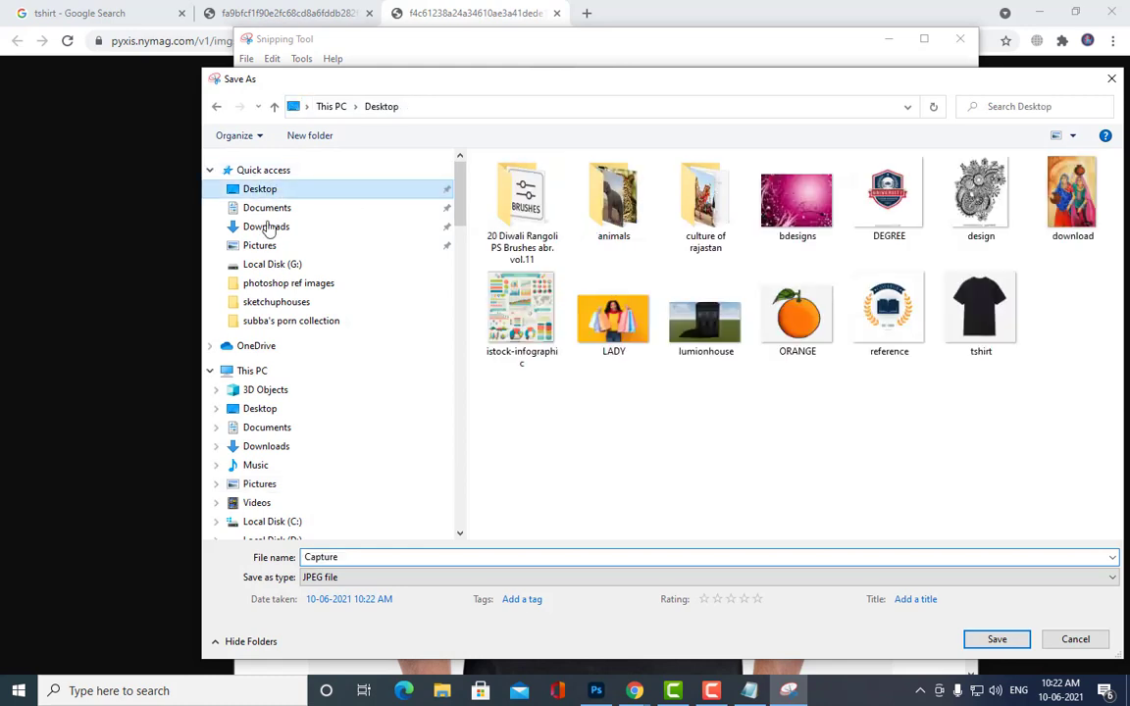
double_click(374, 556)
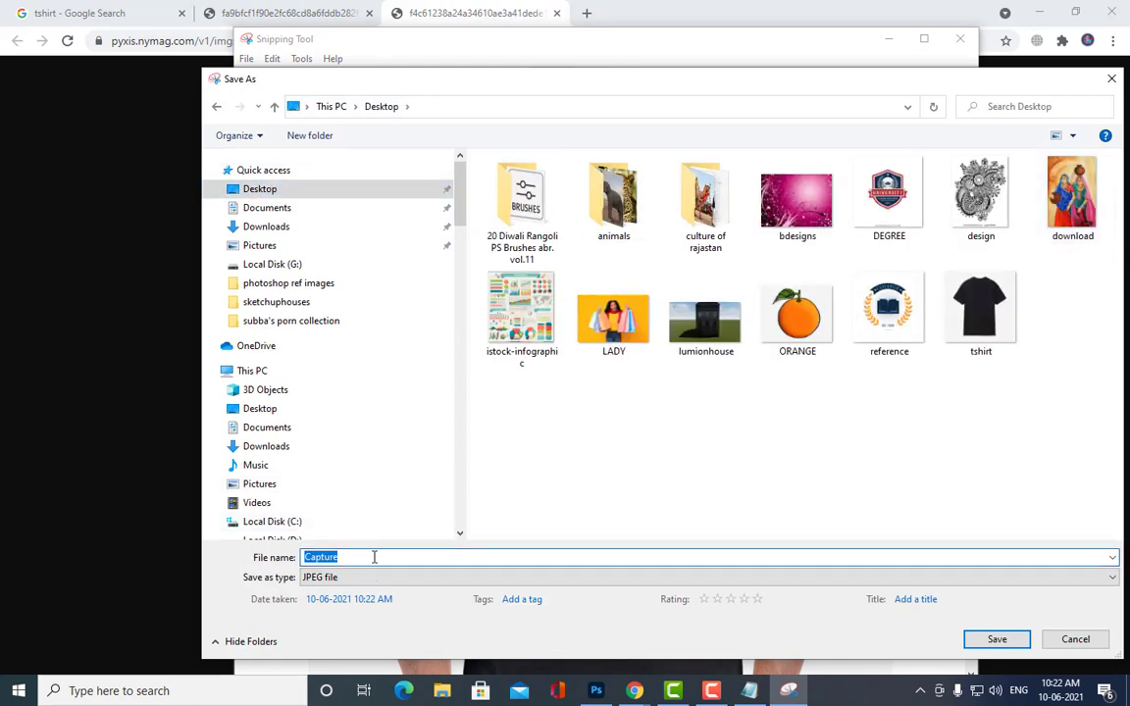
key(BackSpace)
text(tshirtnew)
click(996, 638)
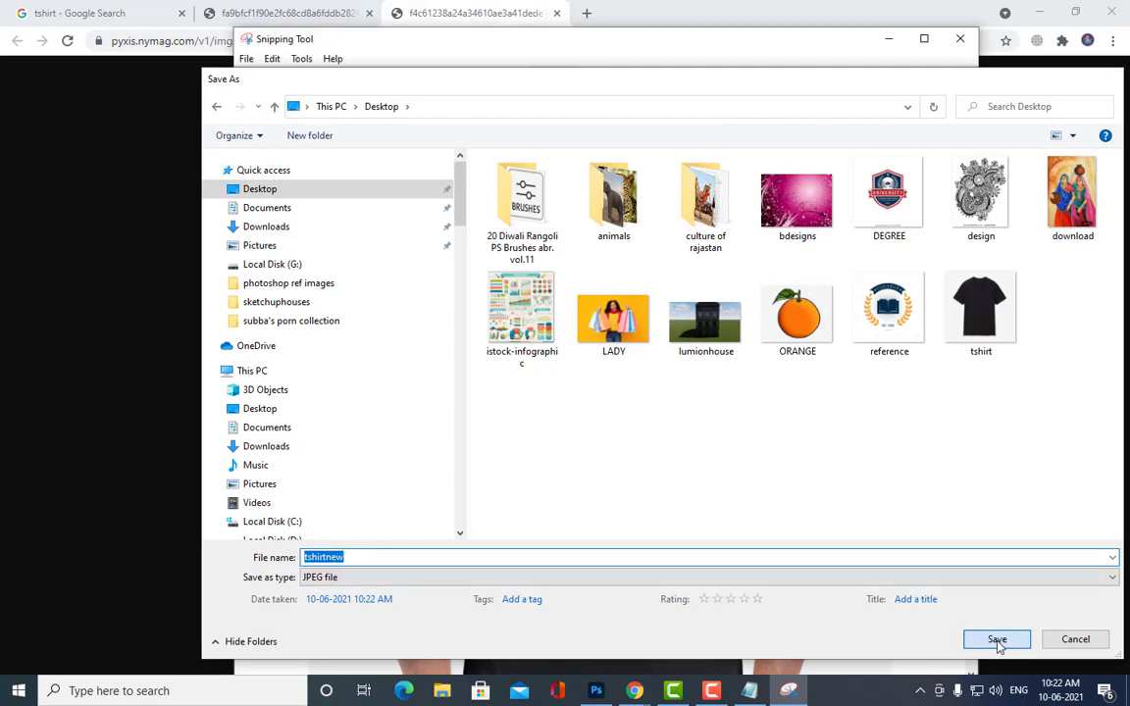
Step: Close Snipping Tool and minimize the Chrome windows to reach the desktop
click(968, 42)
click(1038, 12)
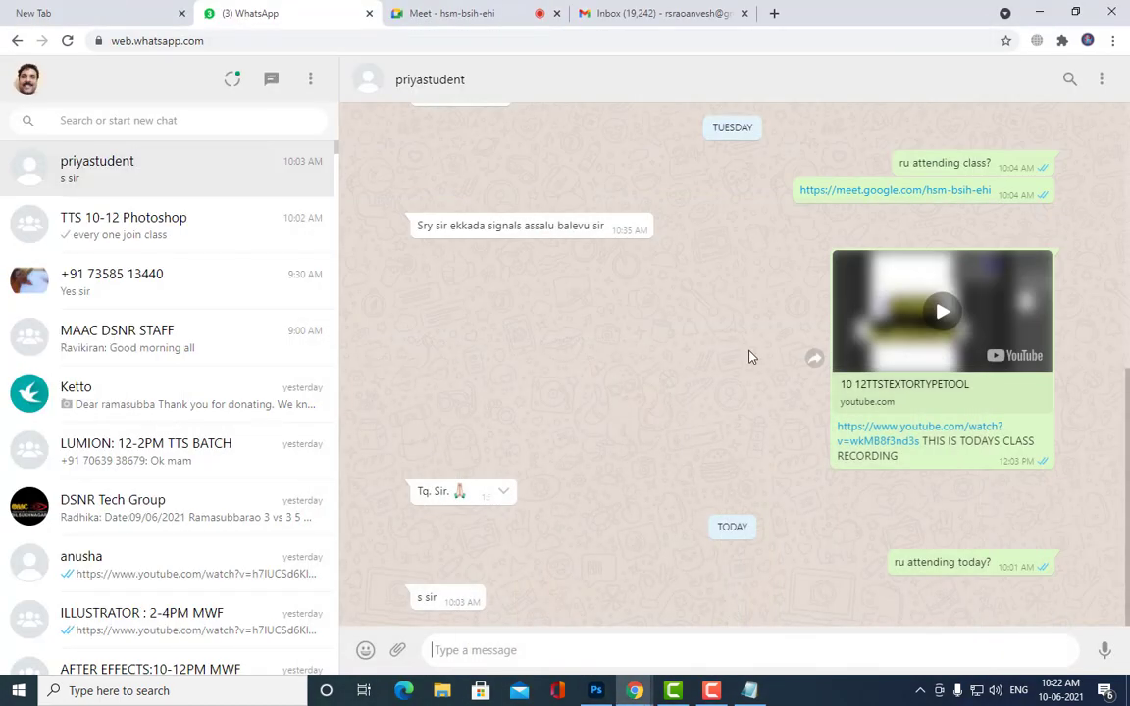
click(1038, 12)
right_click(209, 632)
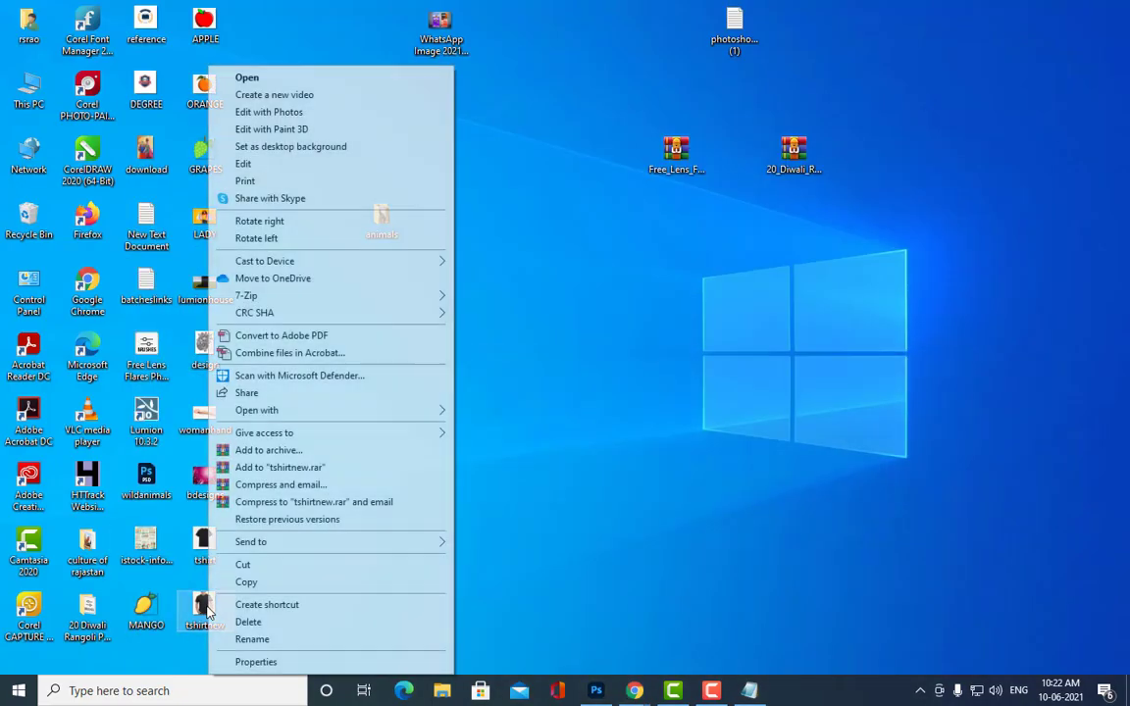
mouse_move(300, 413)
click(567, 429)
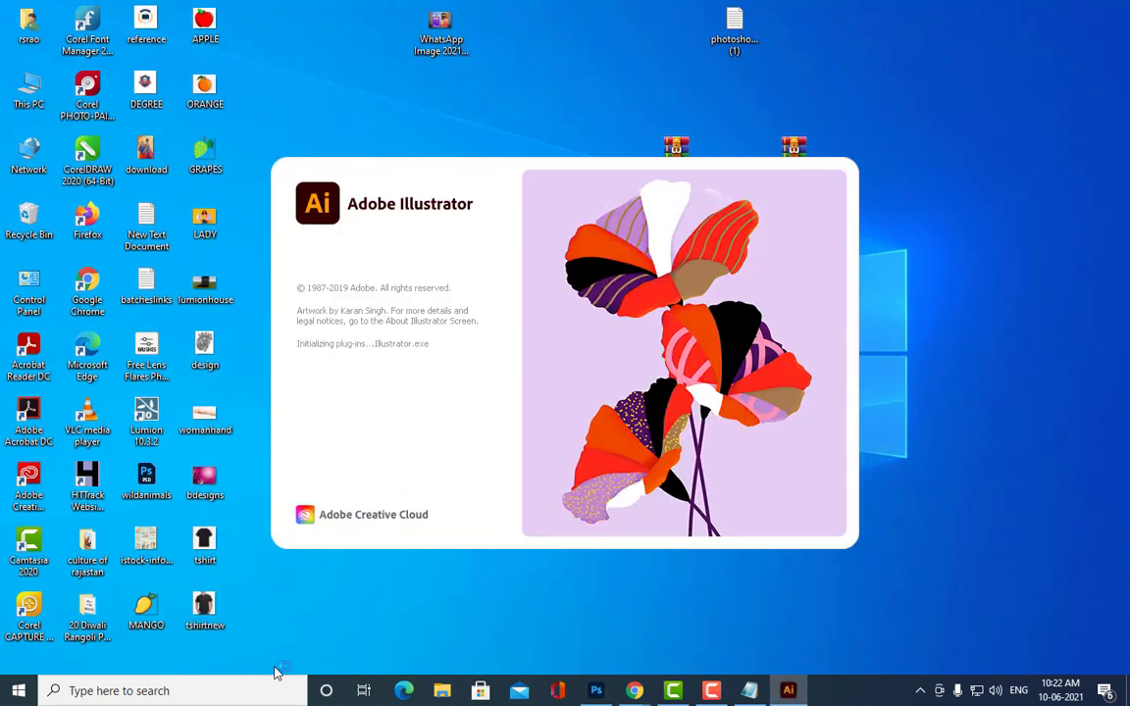
Step: Open the tshirtnew image from the desktop in Adobe Photoshop 2020
right_click(208, 616)
mouse_move(330, 350)
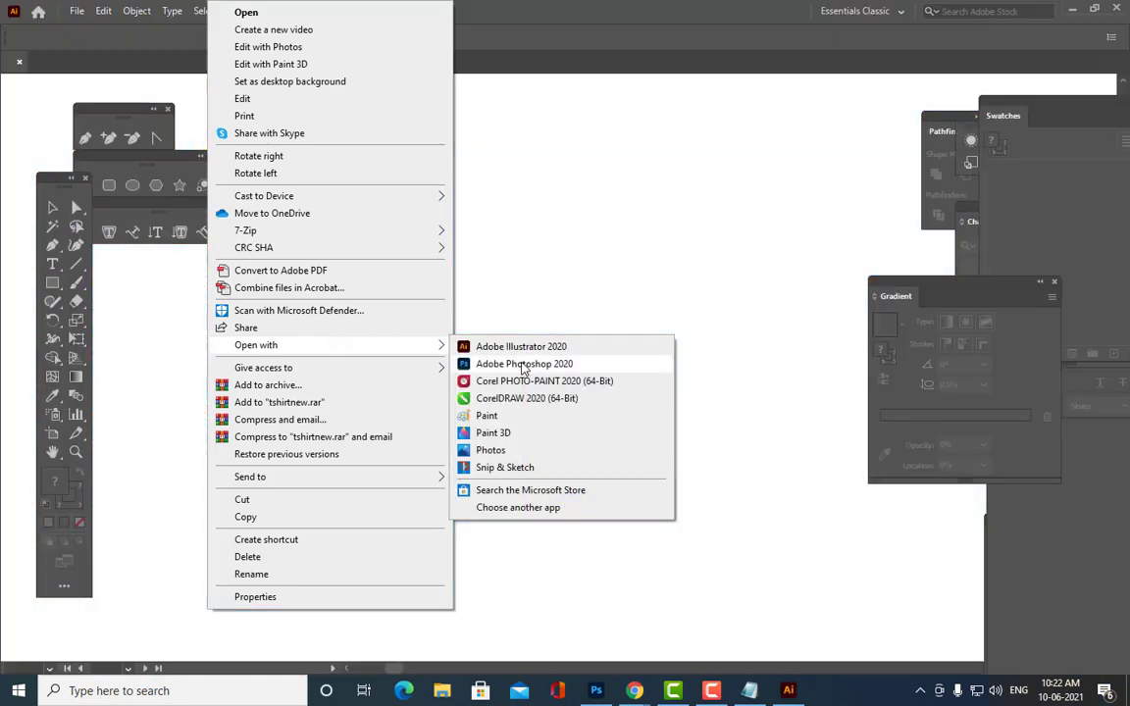
click(525, 364)
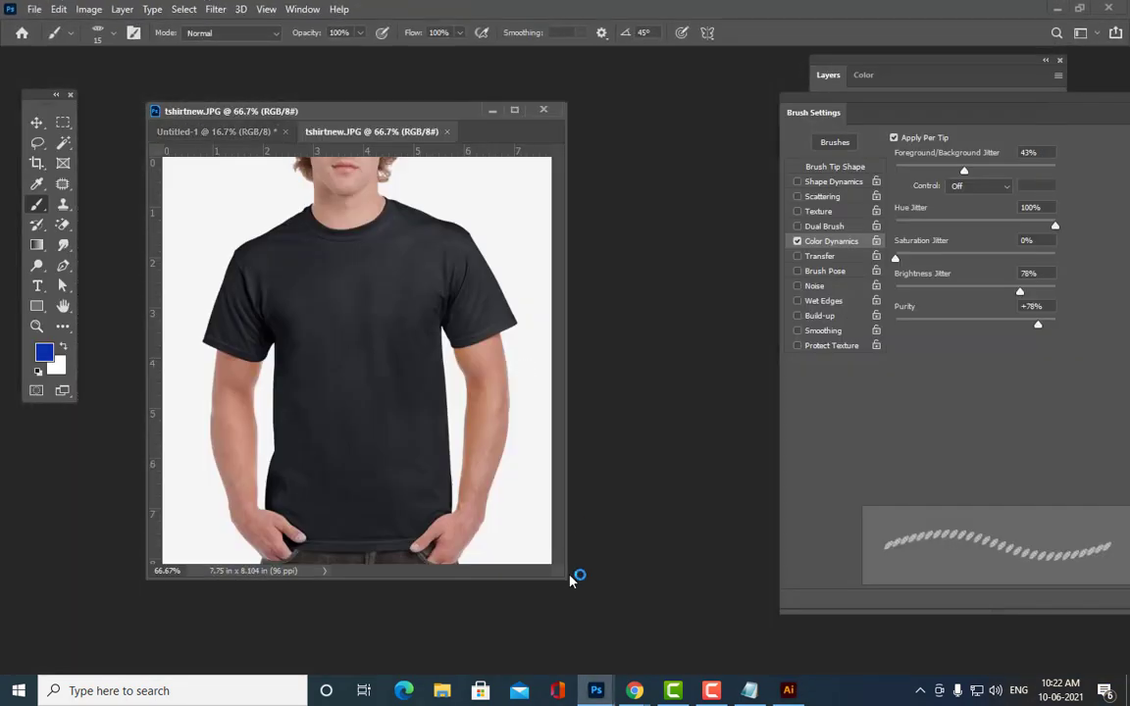
Step: Enlarge the tshirtnew document window and close Brush Settings to uncover the layer list
drag(568, 577, 710, 639)
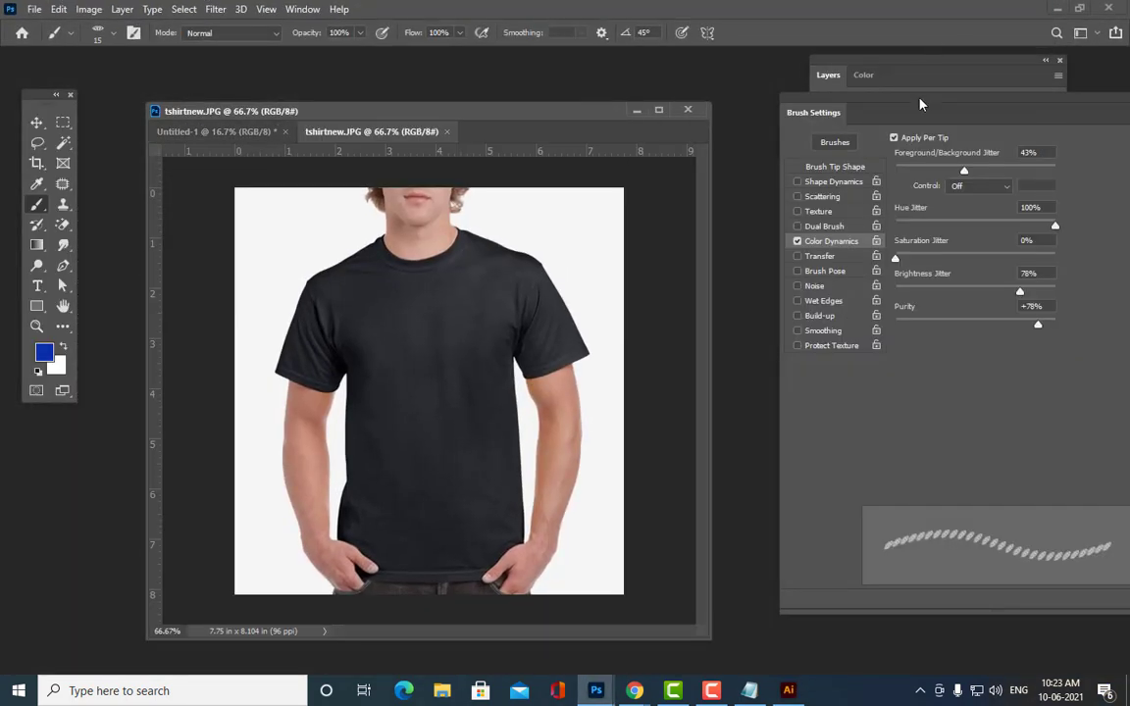
drag(923, 108, 822, 257)
click(863, 245)
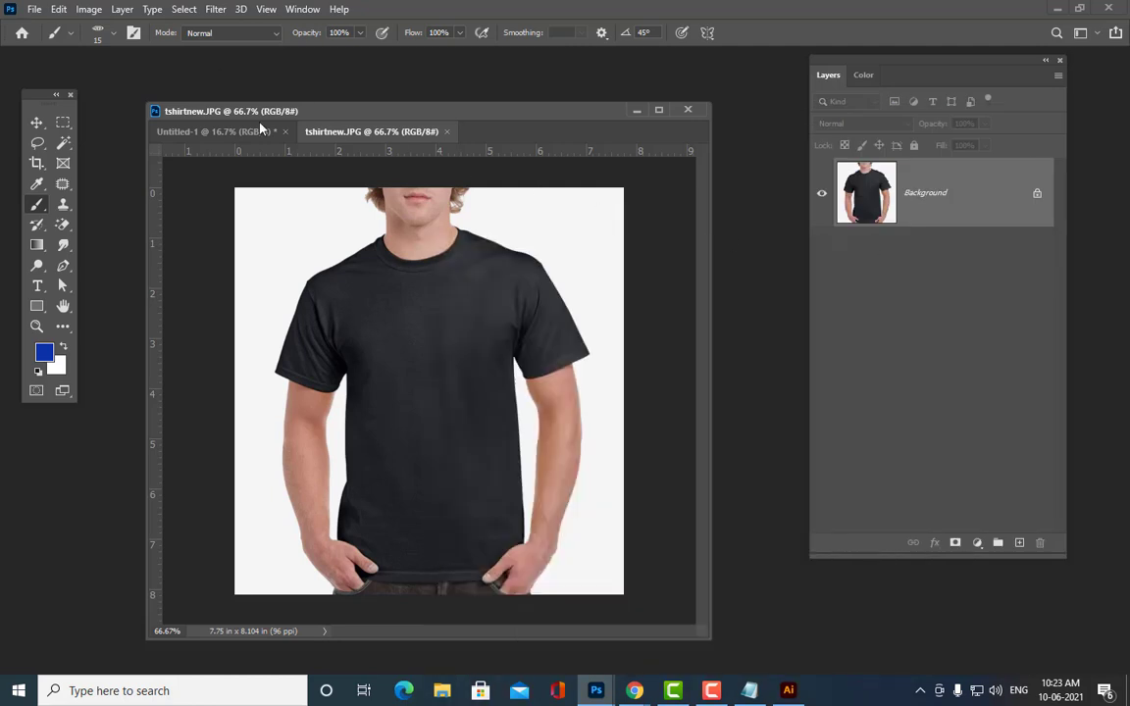
drag(315, 108, 319, 94)
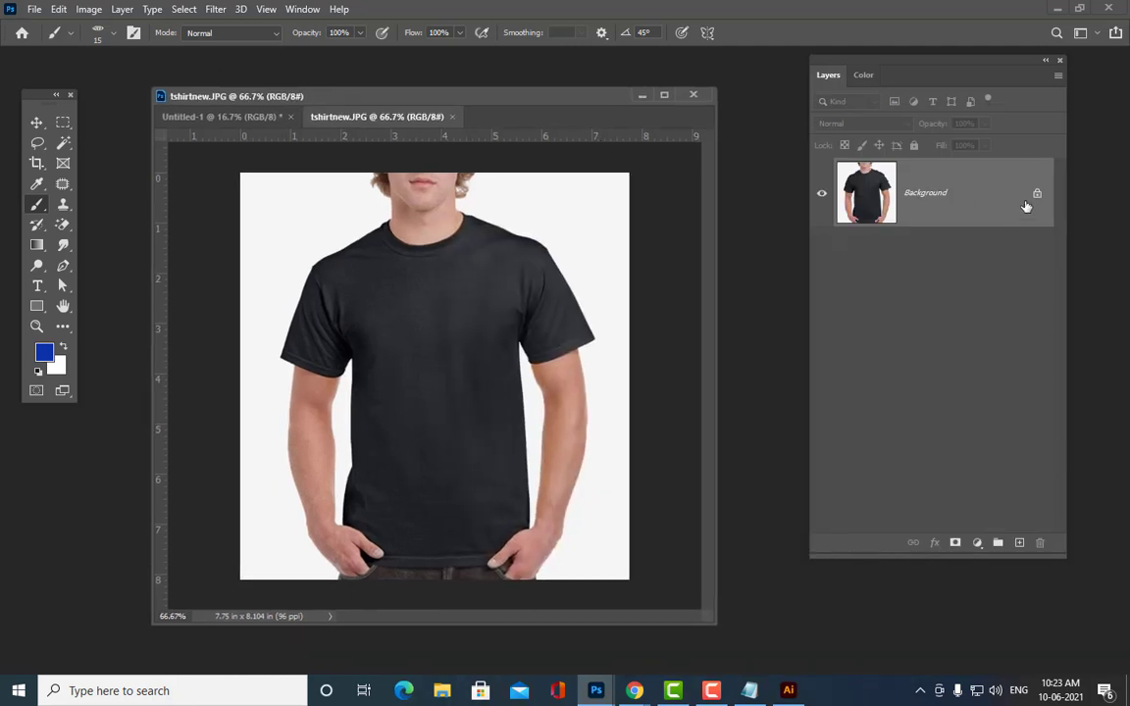
Step: Unlock the Background layer and remove the light backdrop with the Magic Eraser, including the gaps between the arms and the body
double_click(1026, 206)
click(650, 96)
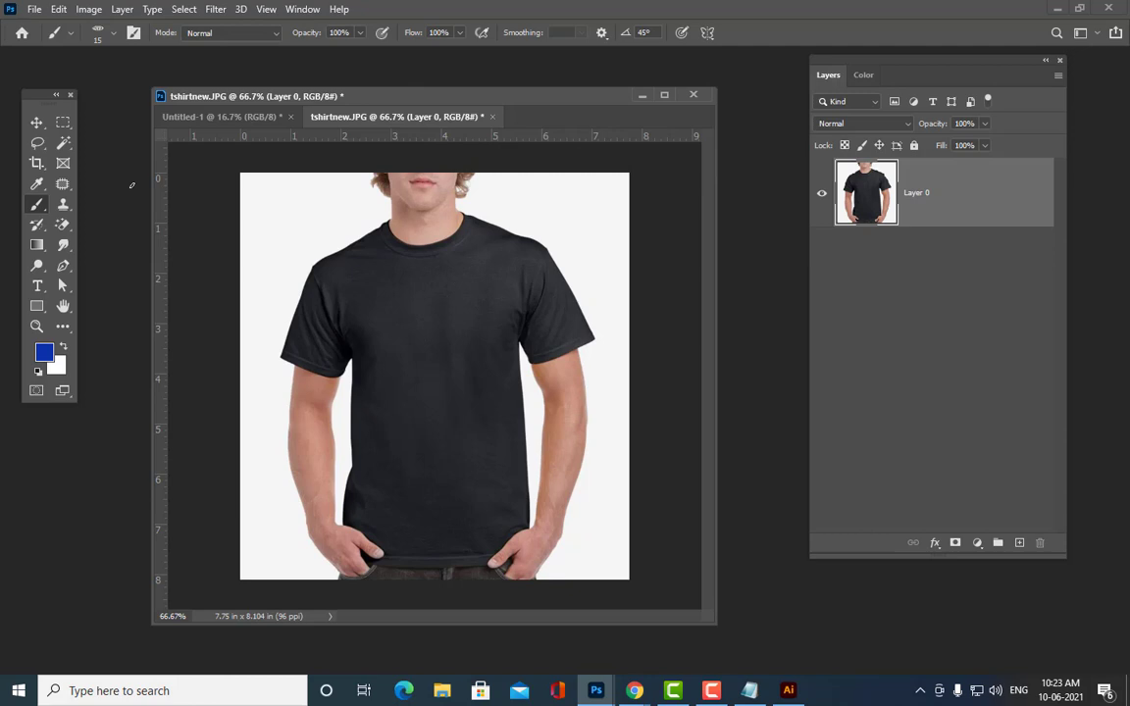
click(63, 224)
click(312, 205)
click(593, 206)
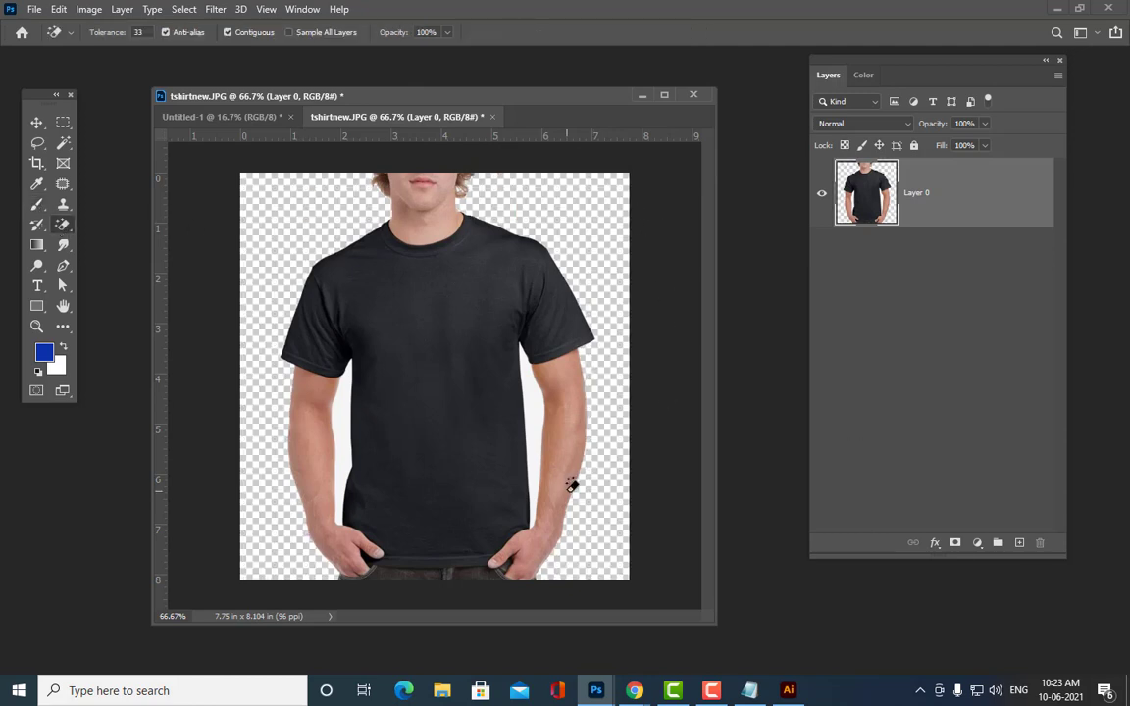
click(534, 407)
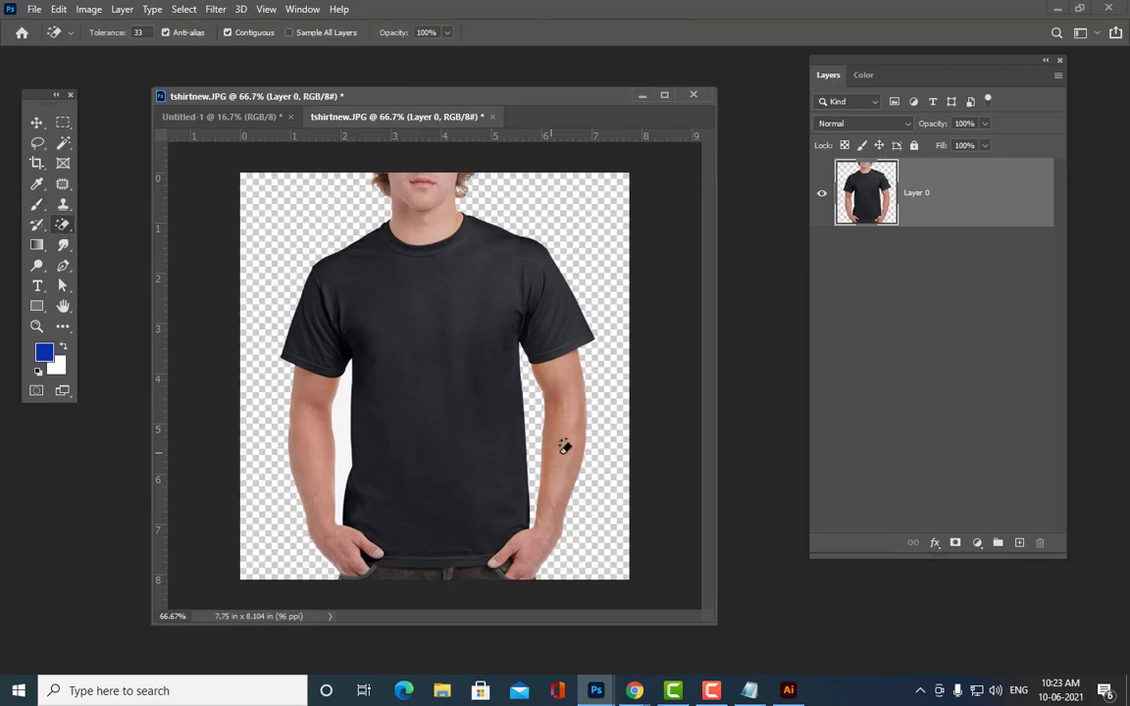
click(339, 439)
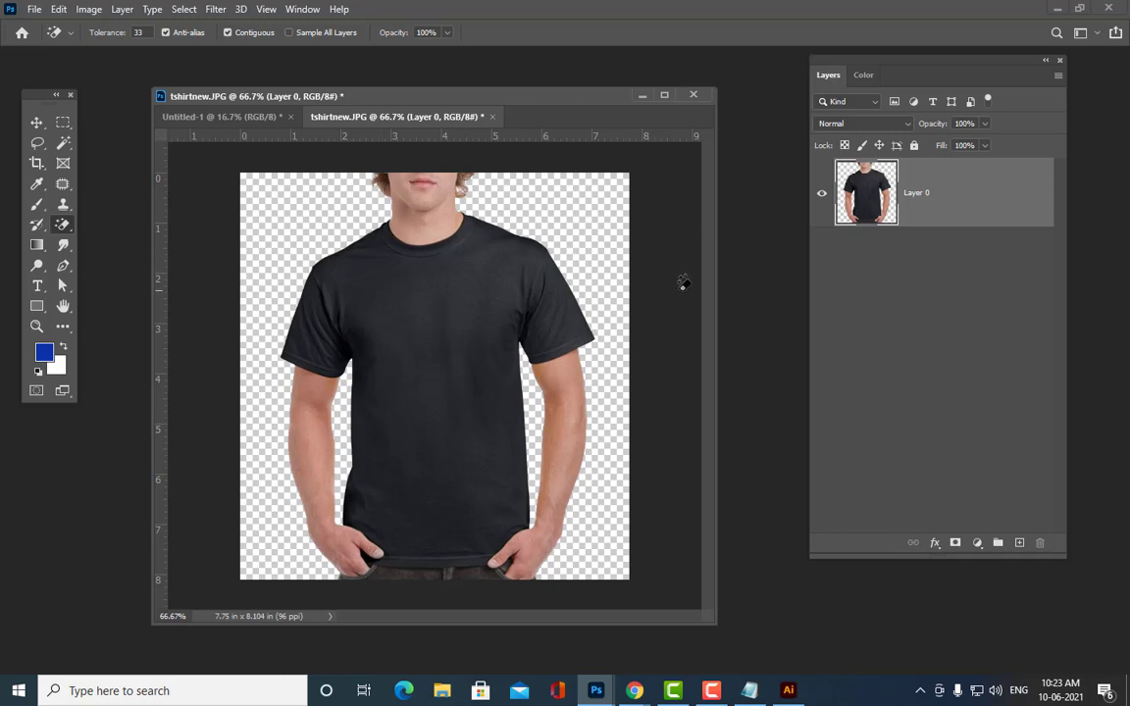
Step: Set the maac brush's size to 35 px and add a new empty layer above the T-shirt
key(b)
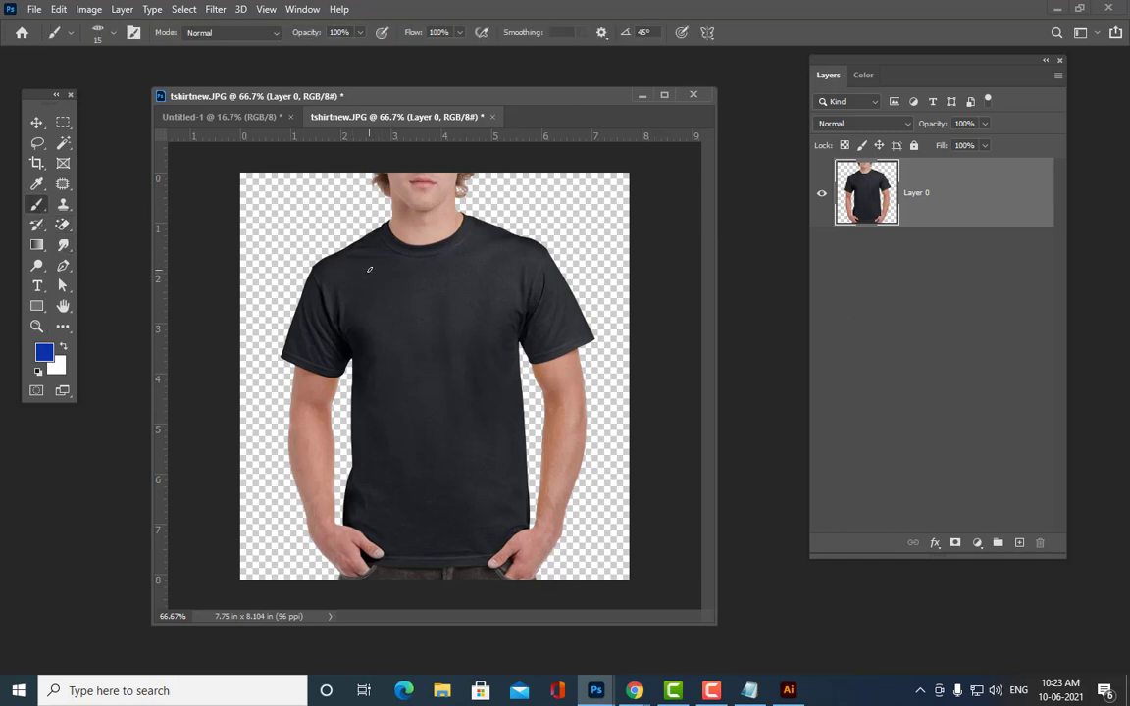
key(bracketright)
click(1019, 542)
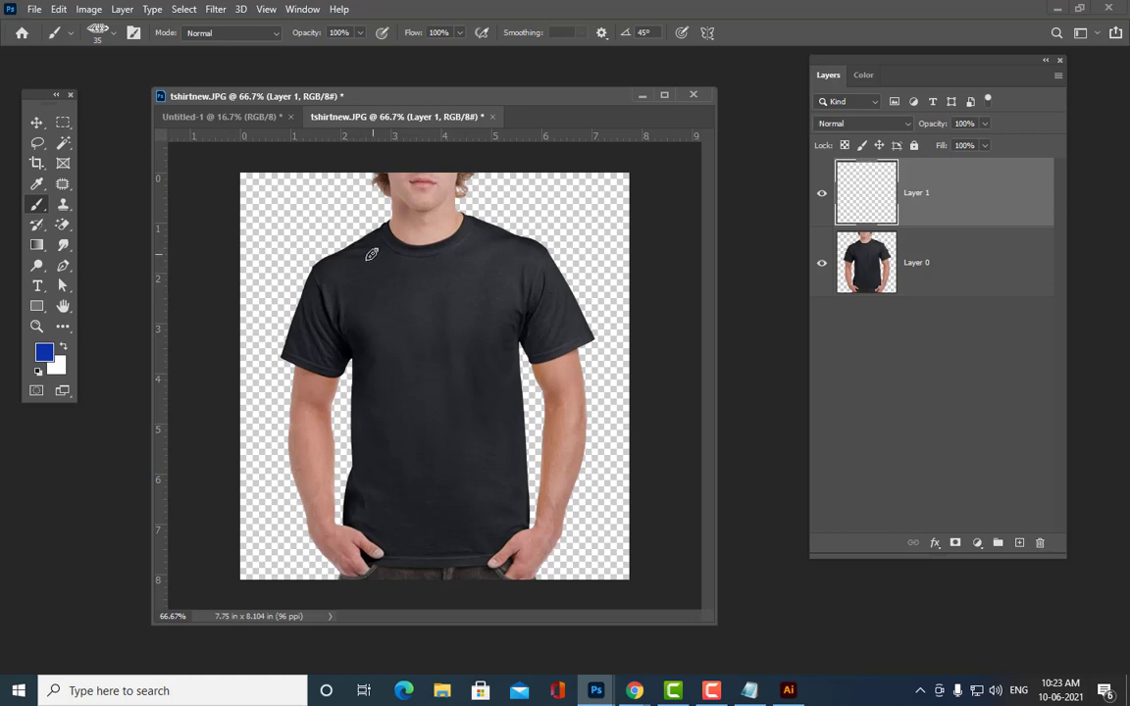
Step: Reopen Brush Settings beside the document and paint a vertical multicoloured stripe down the left part of the T-shirt
click(302, 9)
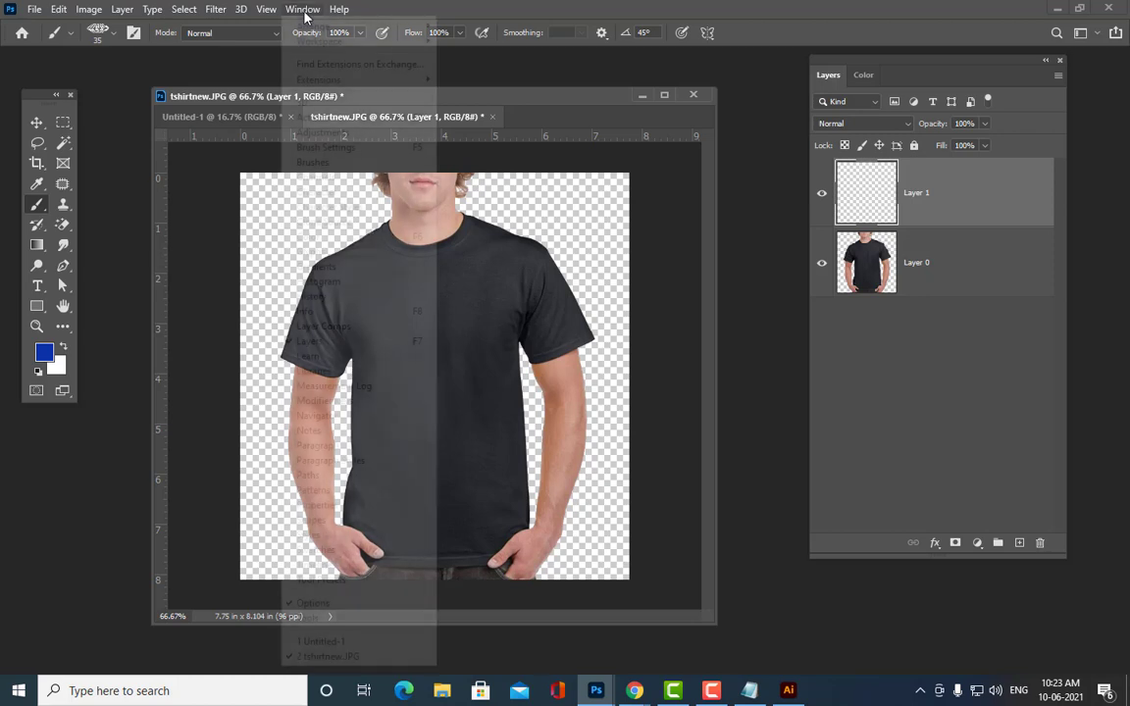
click(371, 147)
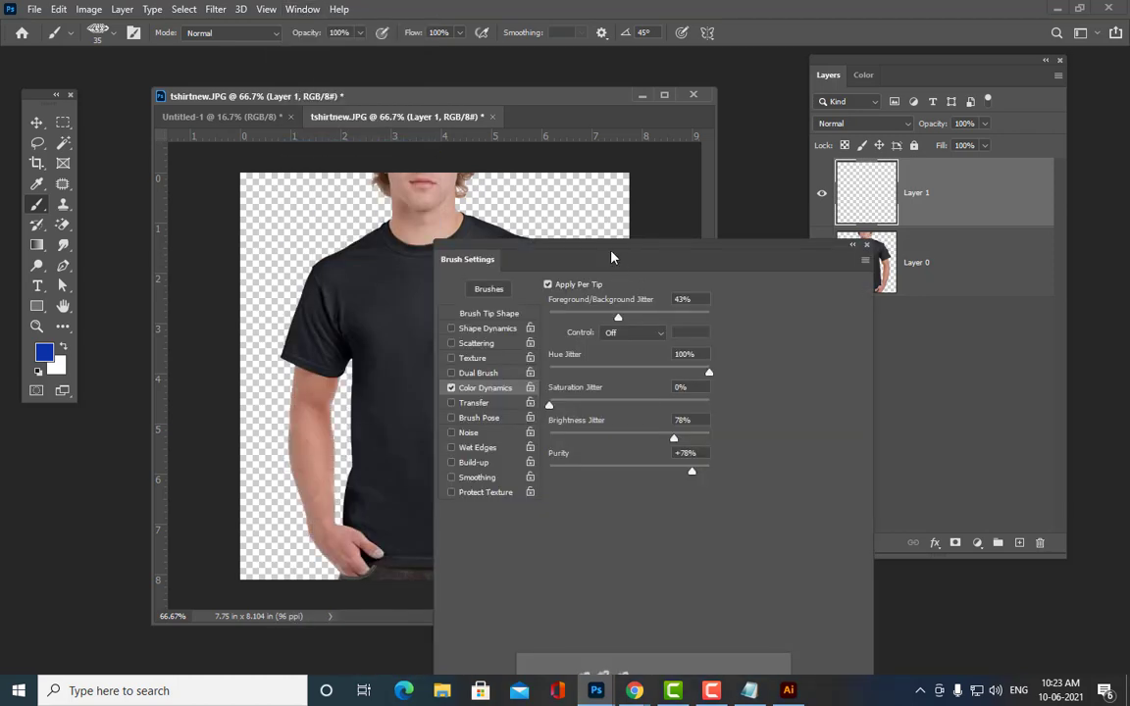
mouse_move(613, 255)
mouse_down()
mouse_move(696, 216)
mouse_move(917, 187)
mouse_up()
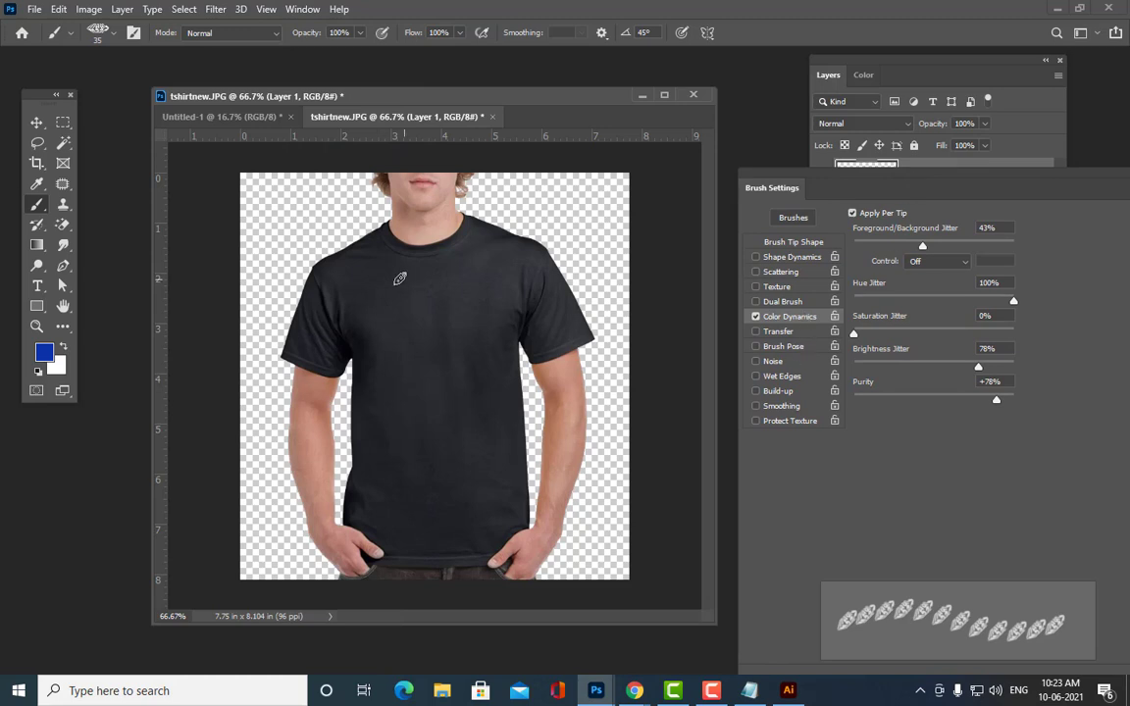
drag(370, 251, 371, 534)
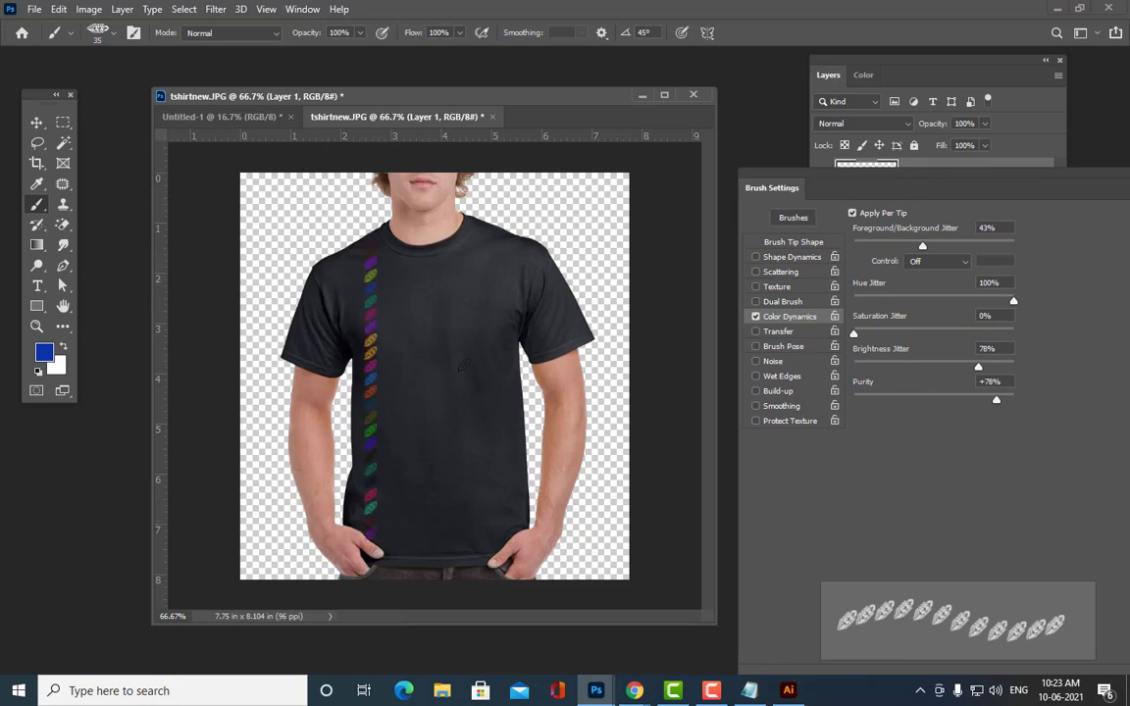
Step: Set the brush tip angle to -45° and paint a mirrored stripe right beside the first one
click(792, 241)
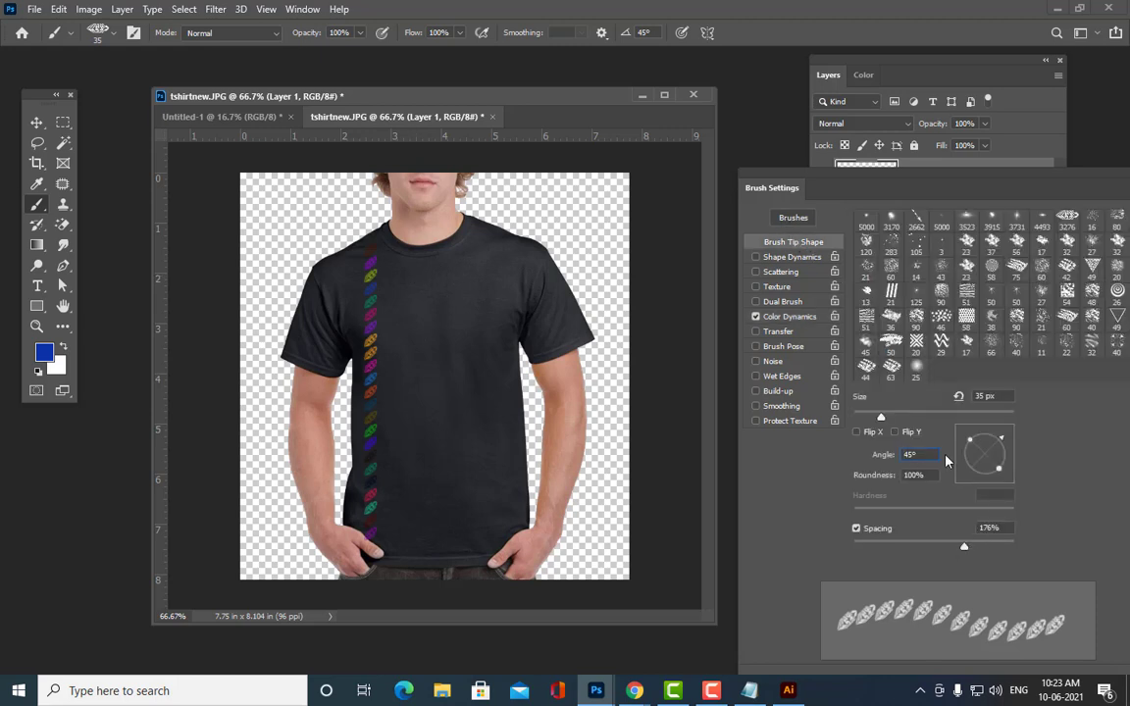
text(-45)
key(Return)
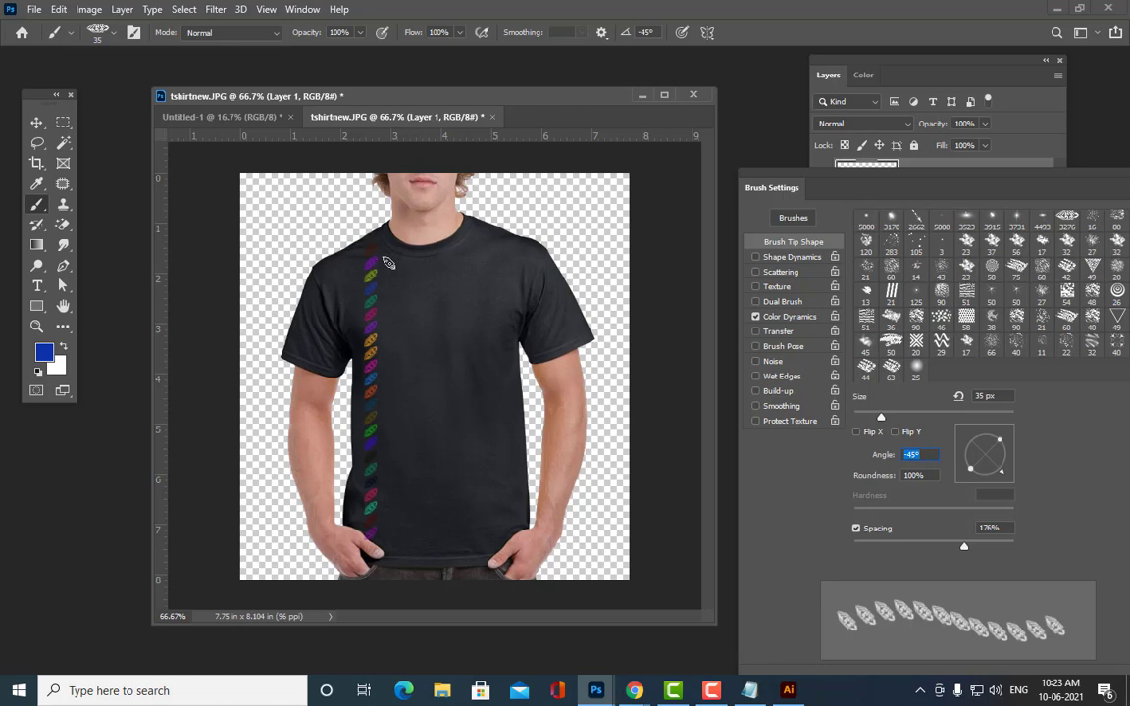
drag(389, 262, 389, 535)
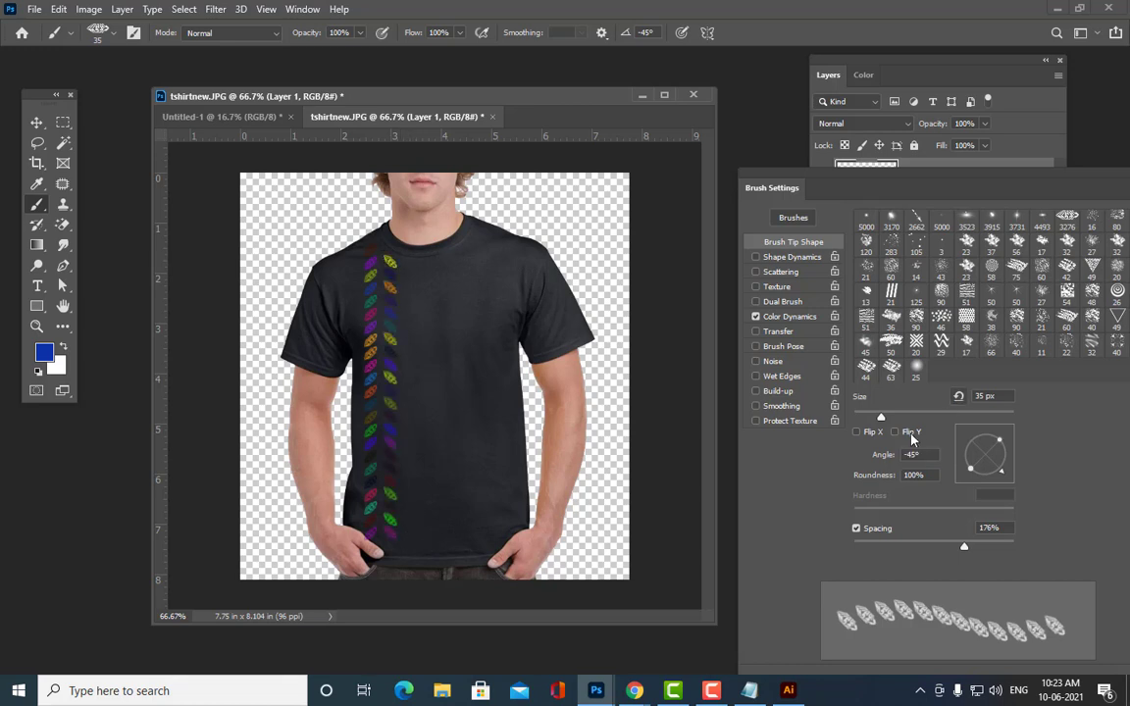
Step: Set the brush tip angle back to 45° and paint a vertical stripe down the right part of the T-shirt
drag(909, 458, 930, 457)
text(45)
key(Return)
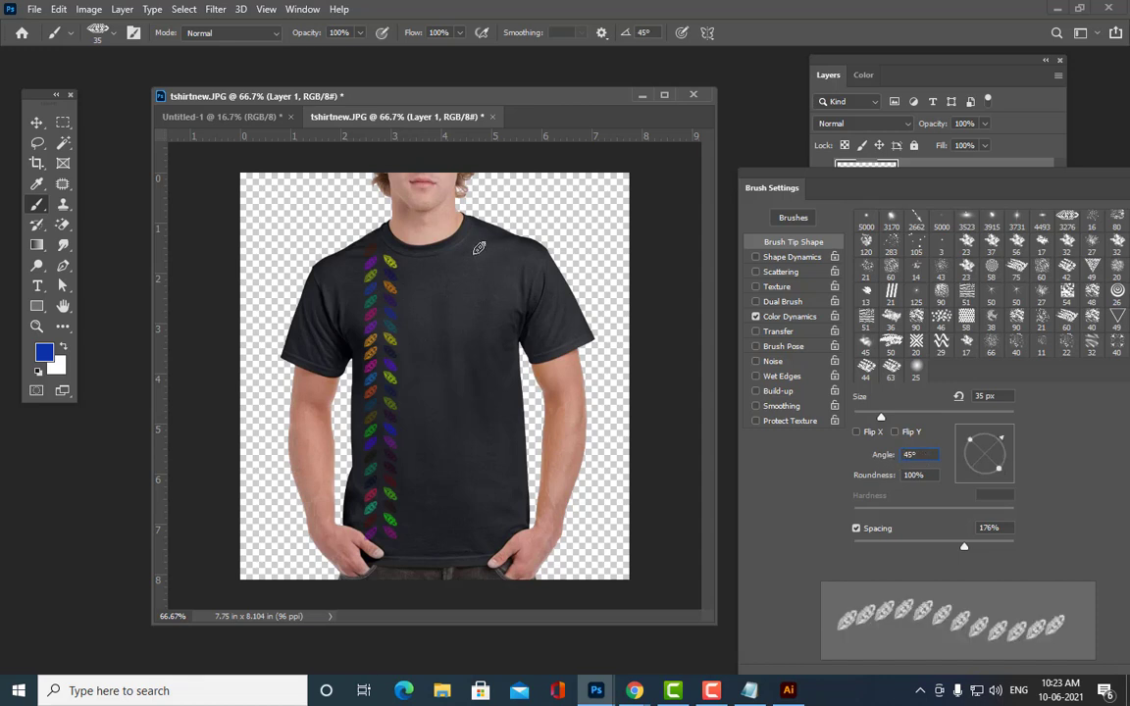
drag(477, 251, 480, 517)
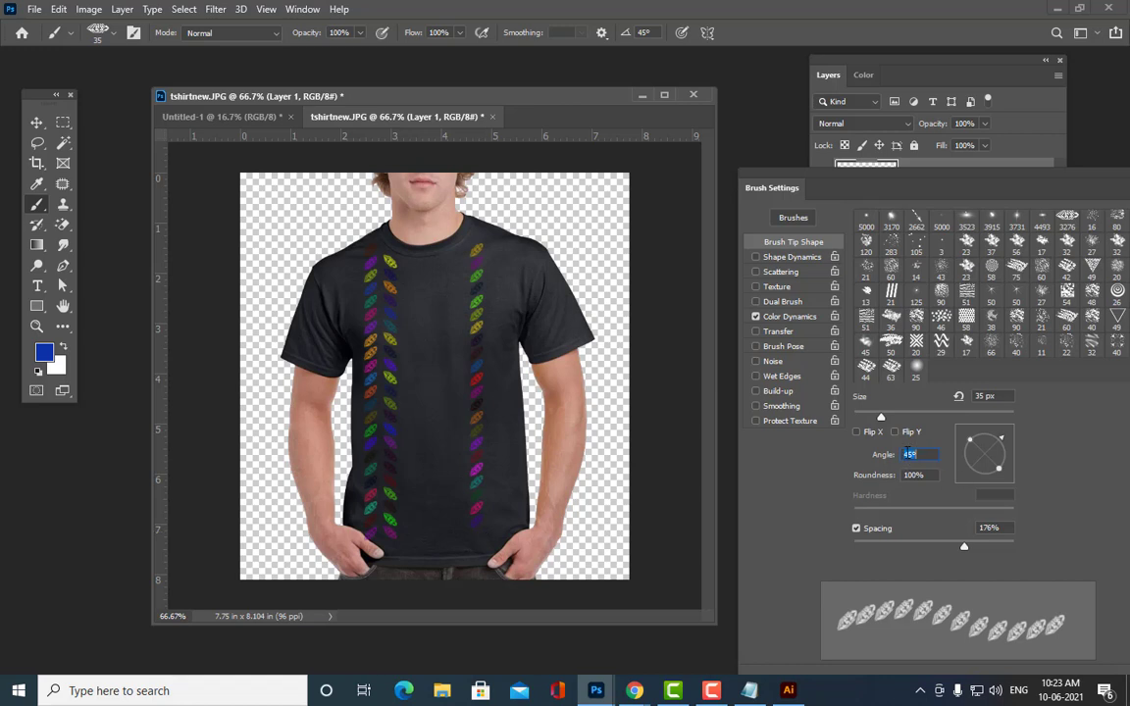
Step: Set the brush tip angle to -45° and paint a mirrored vertical stripe beside the one on the T-shirt's right part
text(-45)
key(Return)
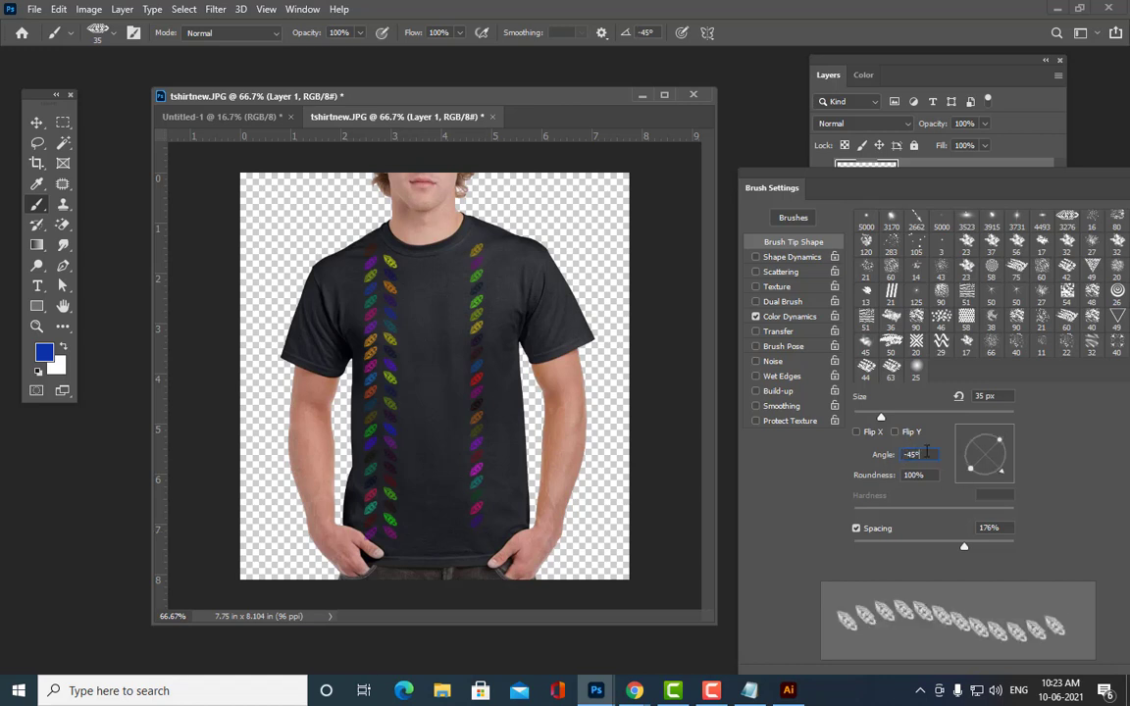
drag(494, 250, 496, 512)
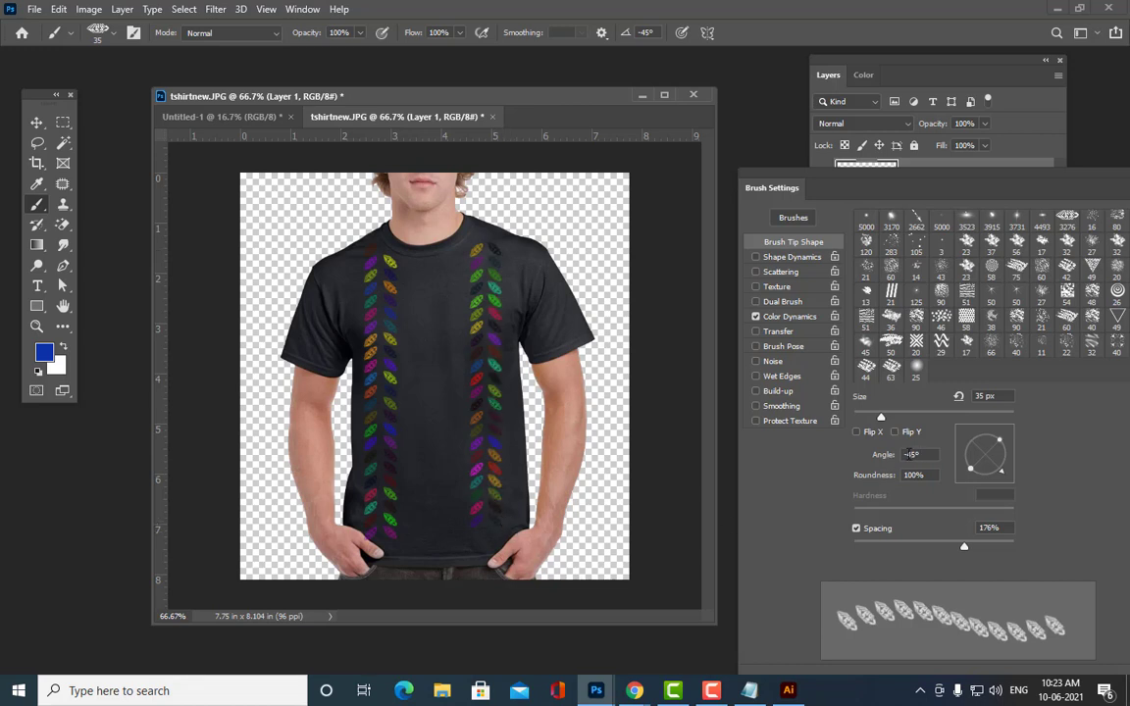
Step: Set the brush tip angle to 45° and paint a vertical stripe down the middle of the T-shirt
text(45)
key(Return)
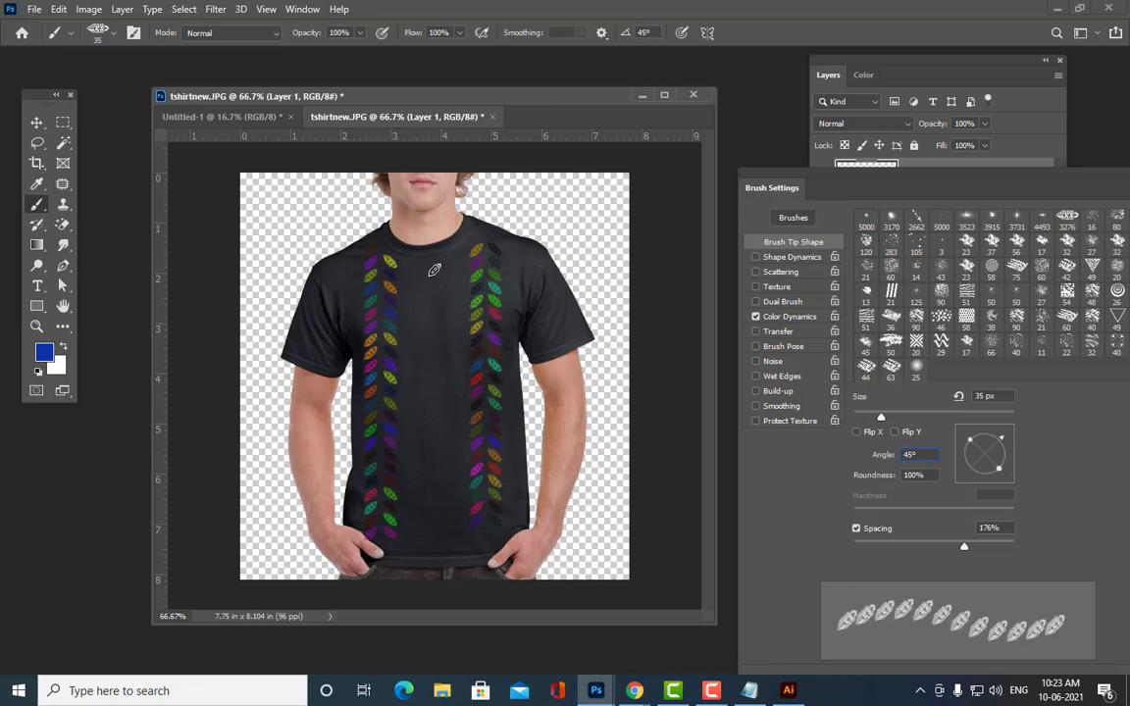
drag(421, 281, 423, 363)
drag(429, 423, 428, 537)
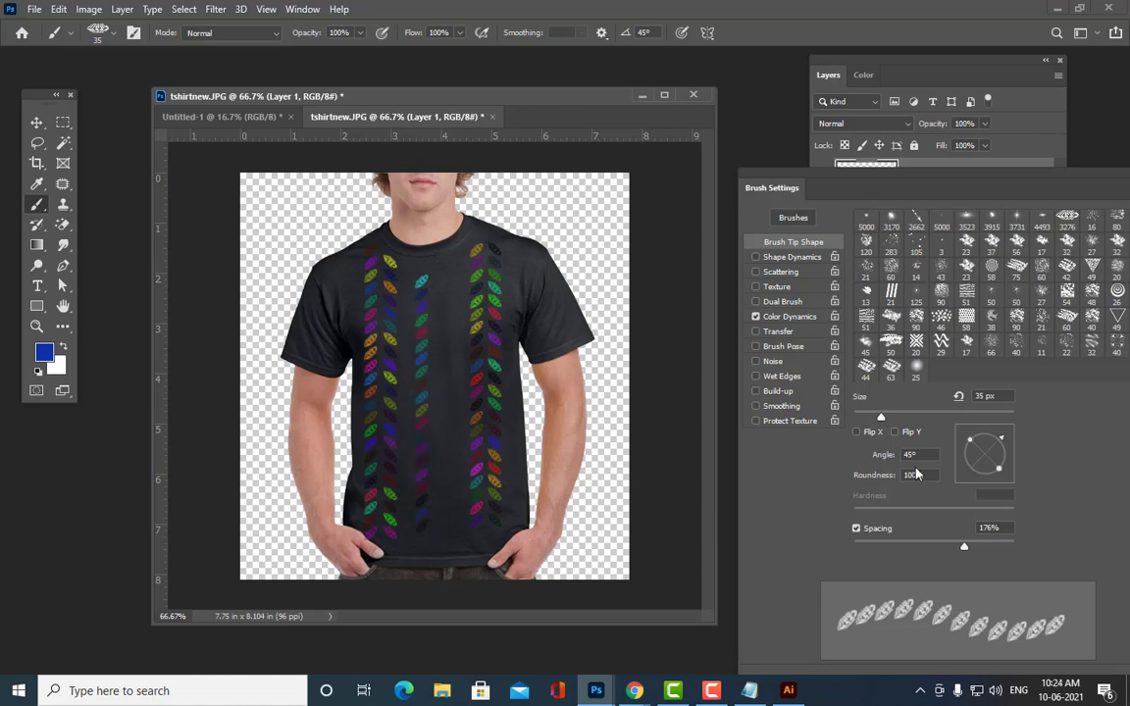
Step: Set the brush tip angle to -45° and paint a mirrored stripe just to the right of the middle one
text(-45)
key(Return)
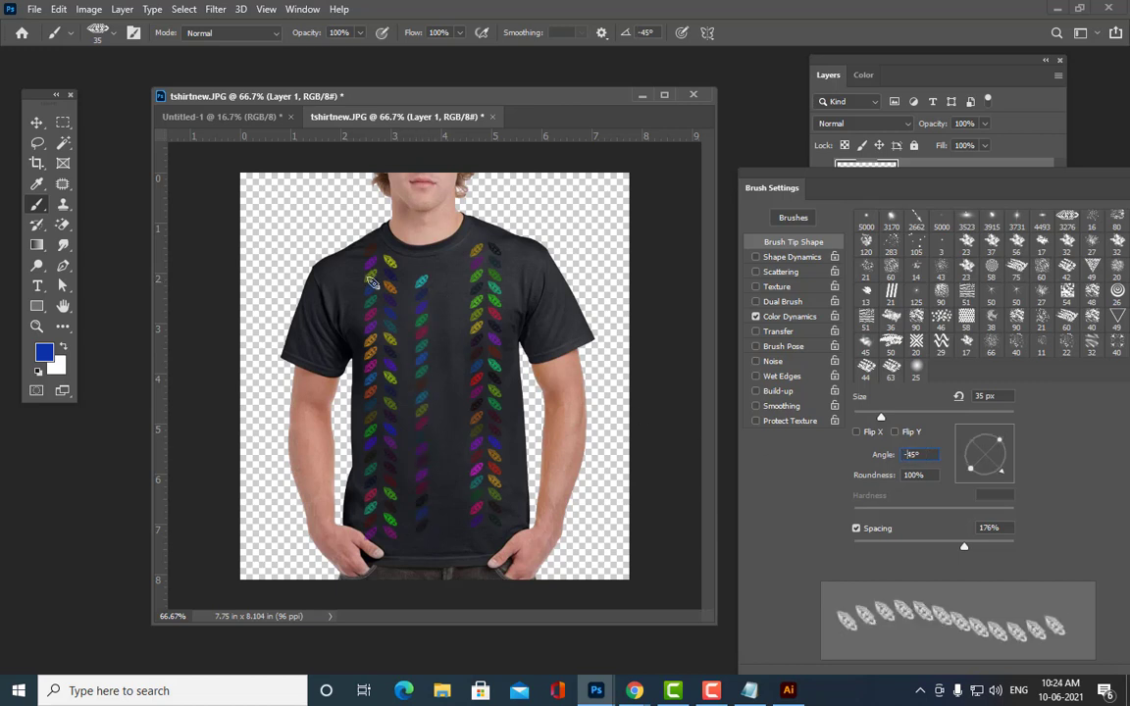
drag(440, 288, 443, 308)
drag(456, 367, 475, 543)
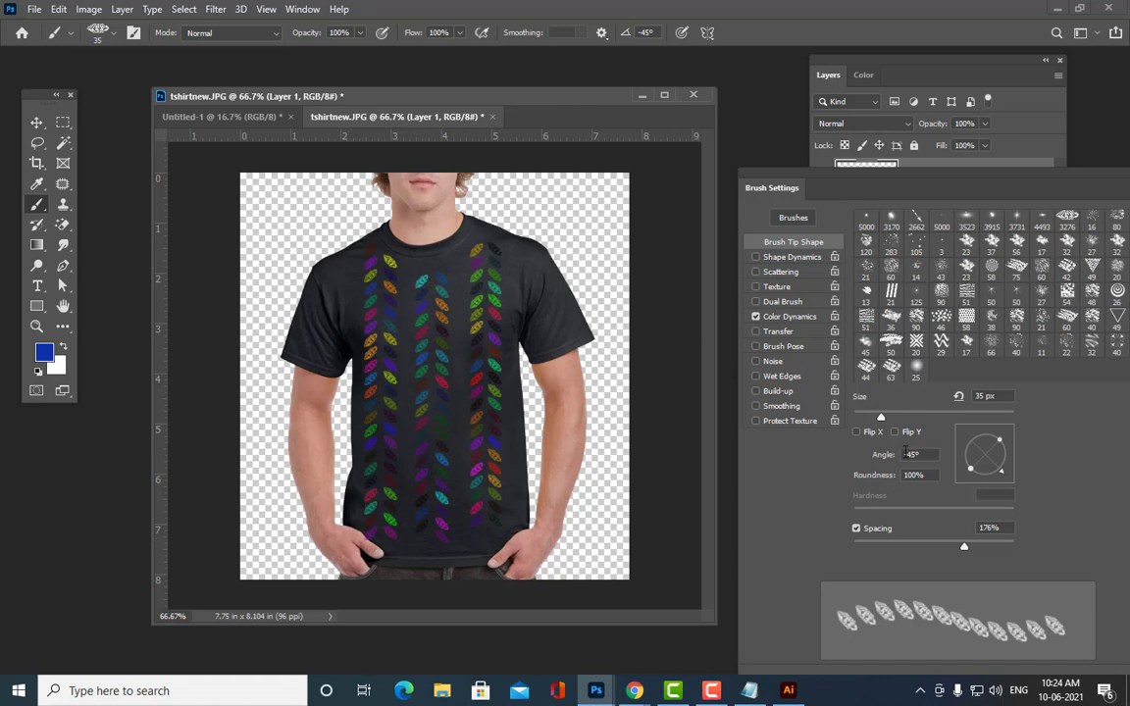
Step: Paint scattered multicoloured leaves over both T-shirt sleeves with the brush tip angle at 45°
text(45)
key(Return)
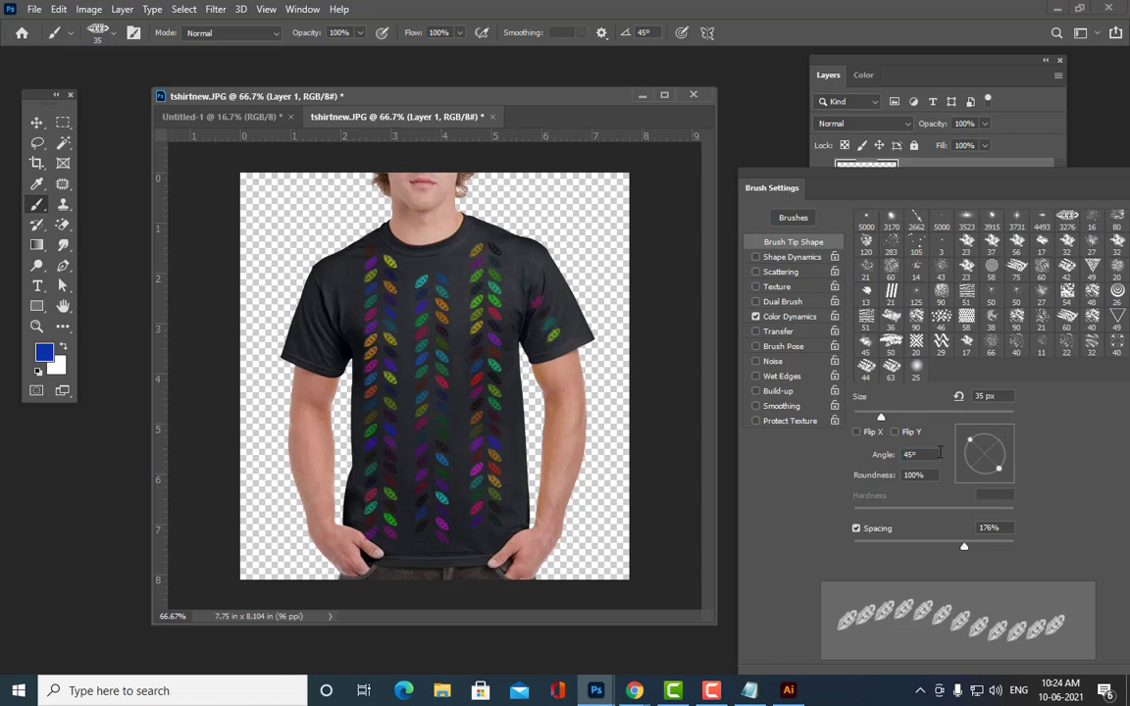
text(-45)
key(Return)
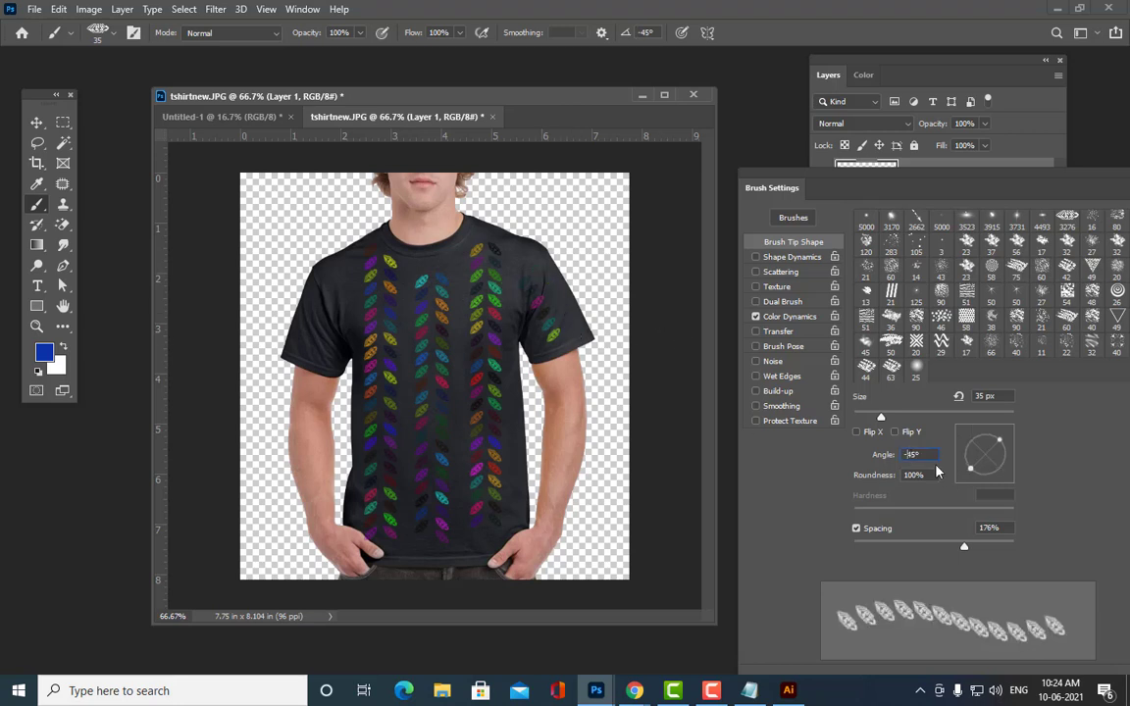
text(45)
key(Return)
click(321, 306)
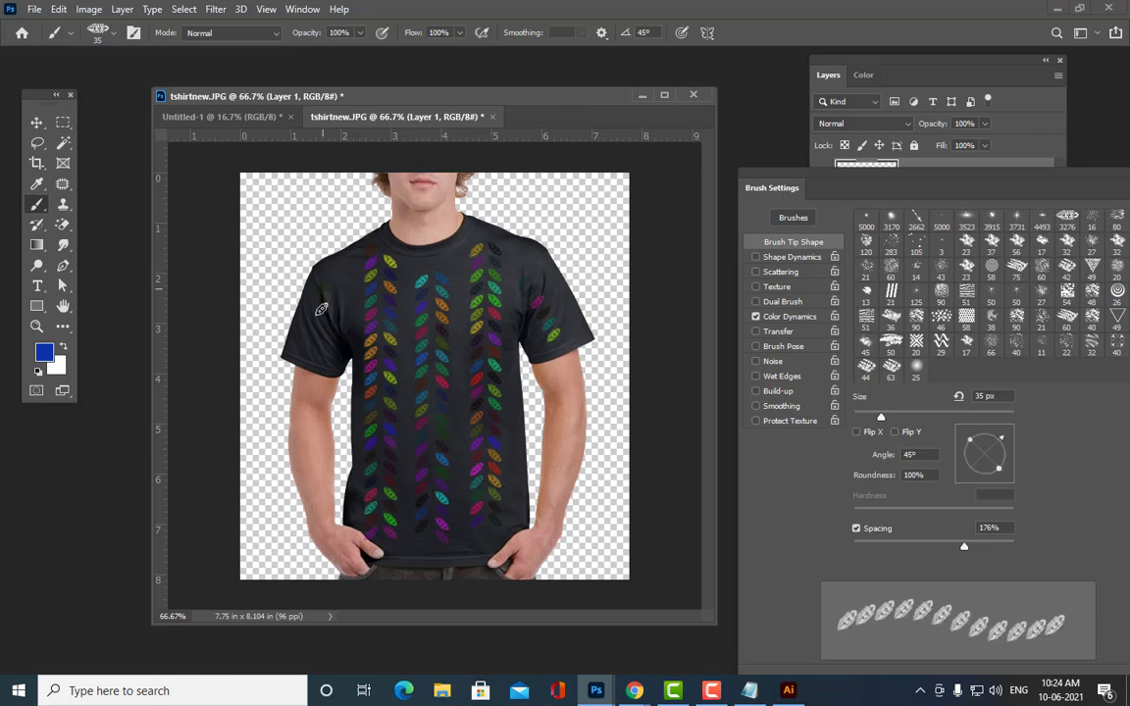
click(310, 355)
click(332, 361)
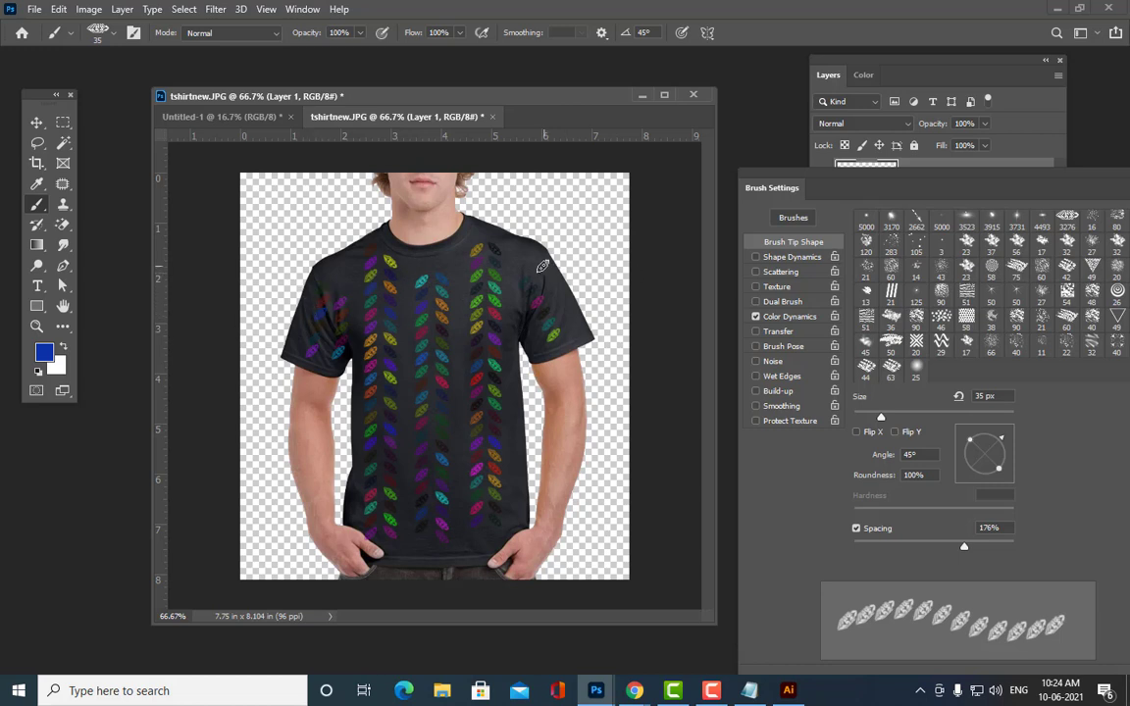
click(563, 302)
Step: Close Brush Settings and set Layer 1's blend mode to Linear Dodge (Add) after trying Multiply
drag(871, 179, 724, 241)
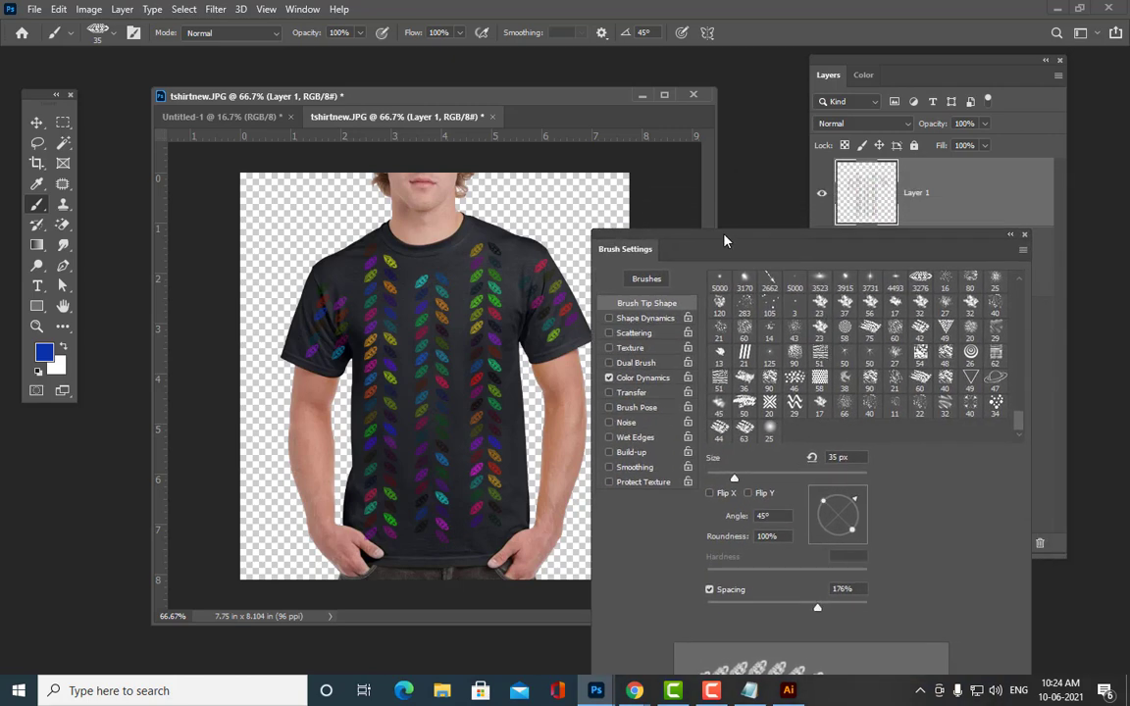
click(1024, 236)
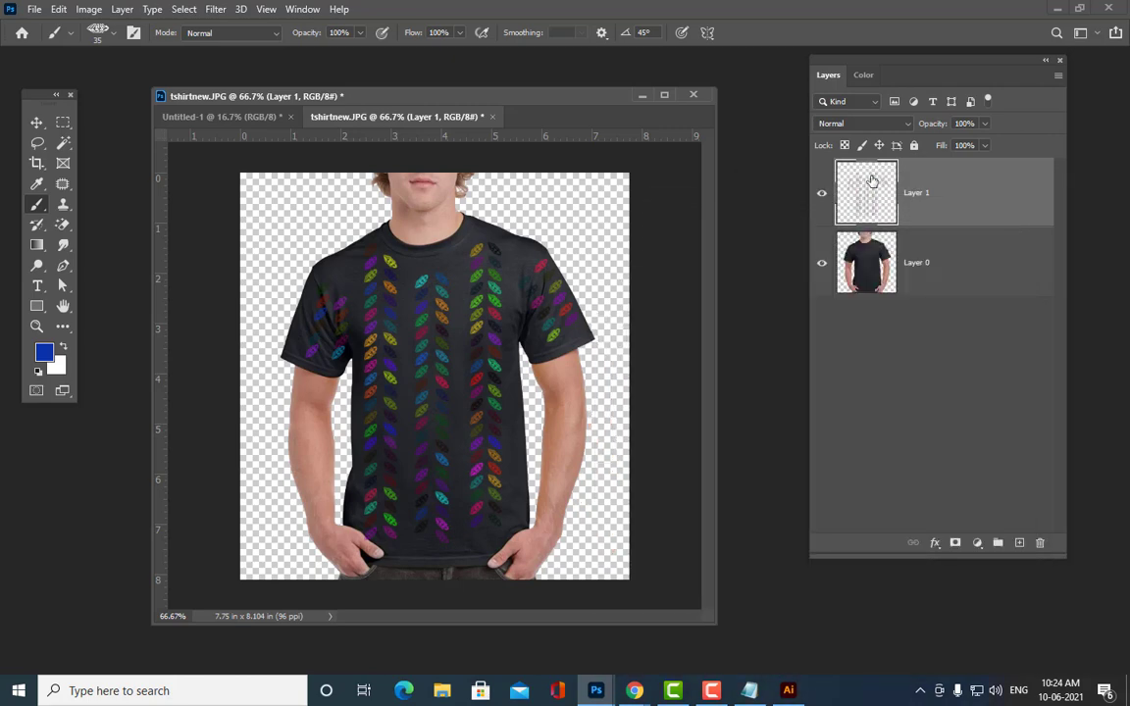
click(861, 124)
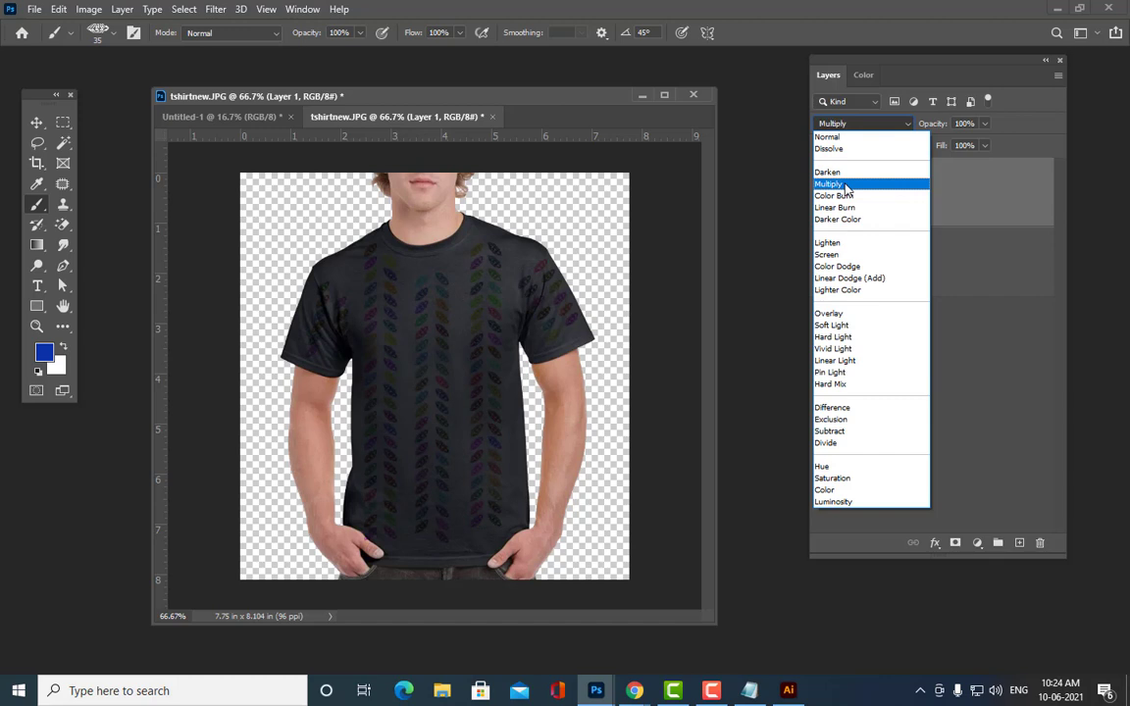
click(846, 188)
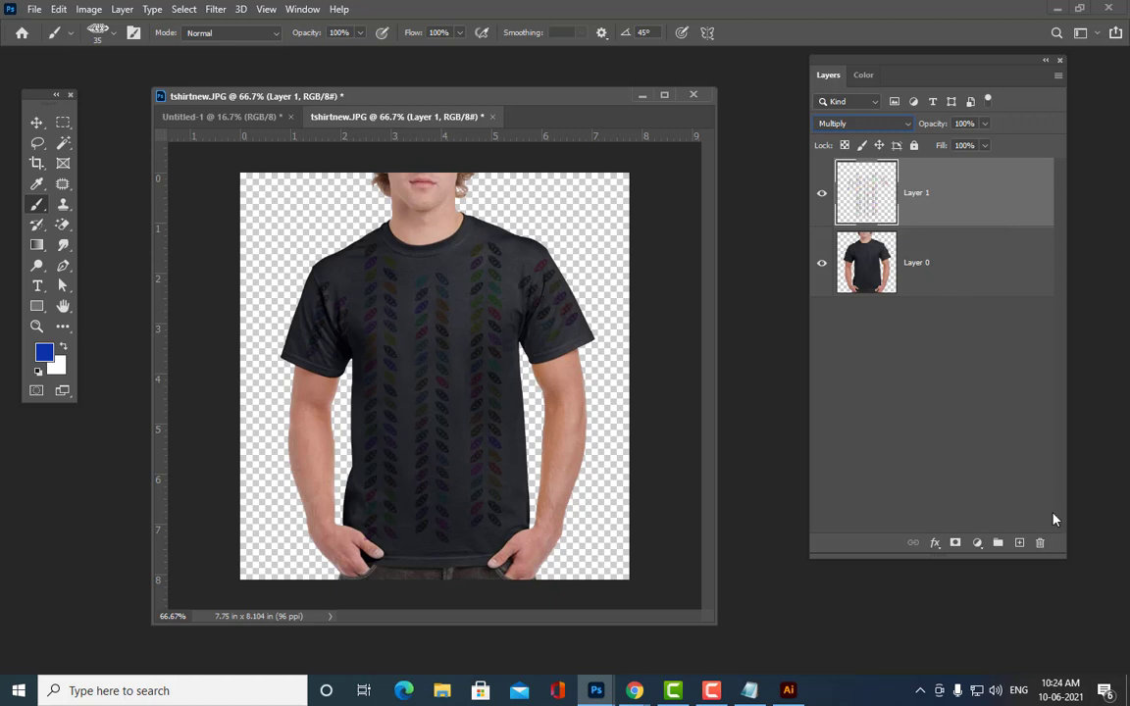
click(855, 125)
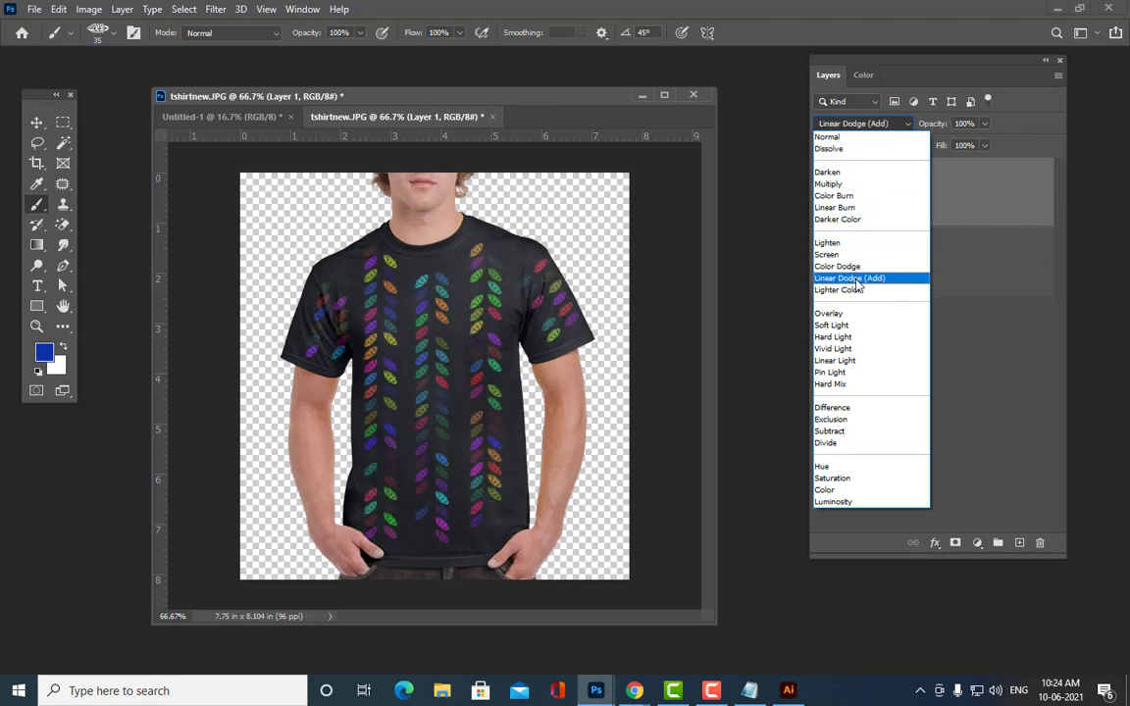
click(856, 280)
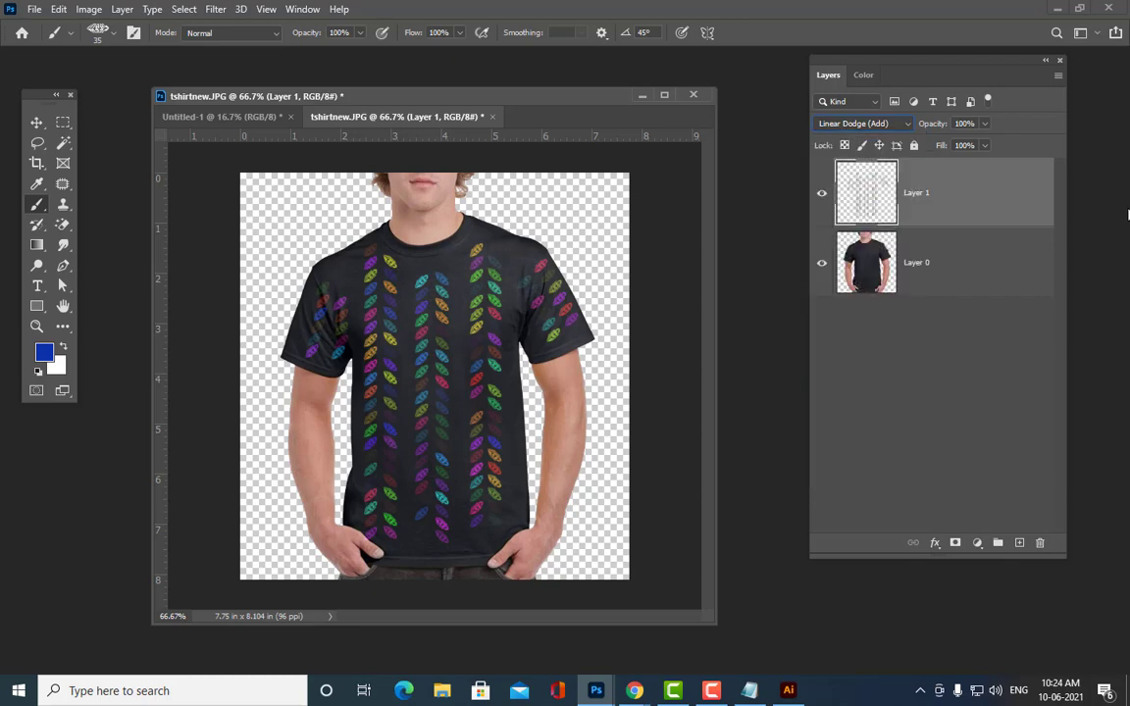
Step: Inspect the leaf pattern up close and duplicate Layer 1 to strengthen its colours
key(ctrl+plus)
key(ctrl+plus)
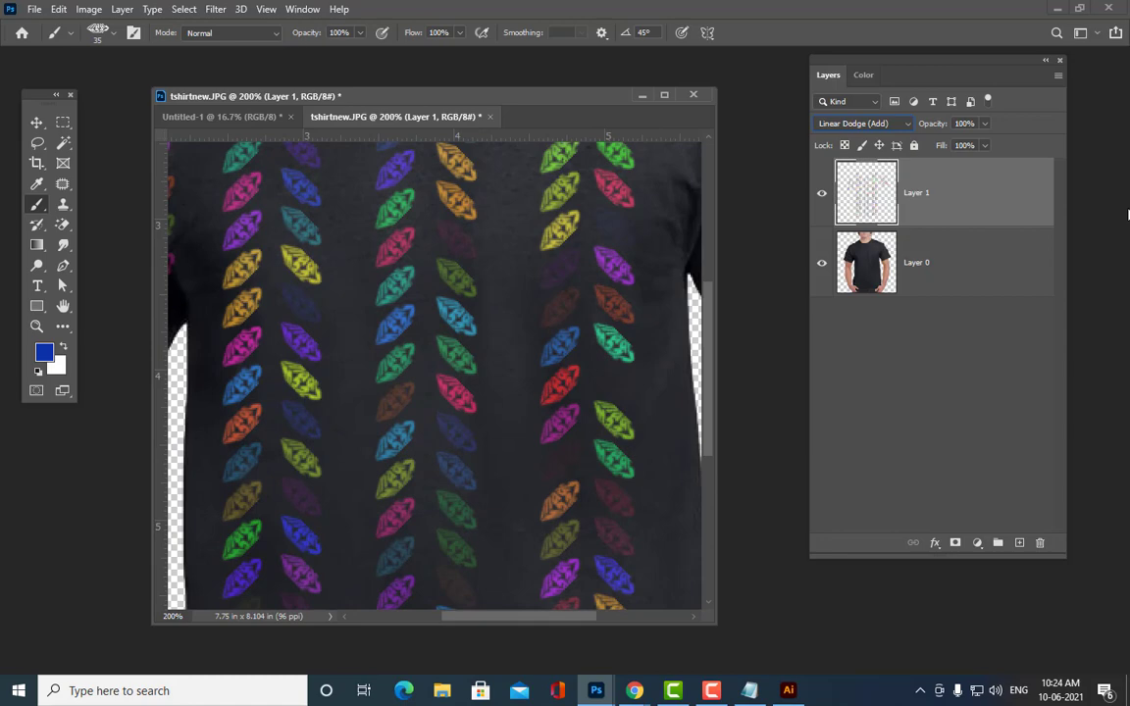
key(ctrl+minus)
key(ctrl+minus)
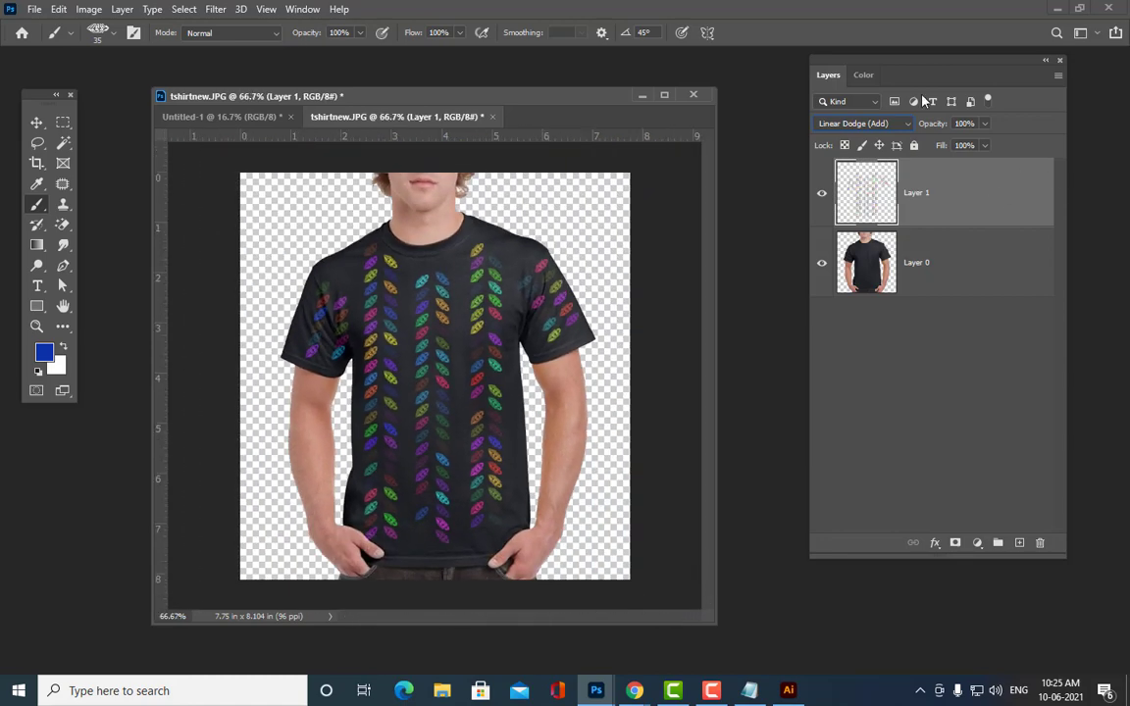
drag(828, 75, 806, 119)
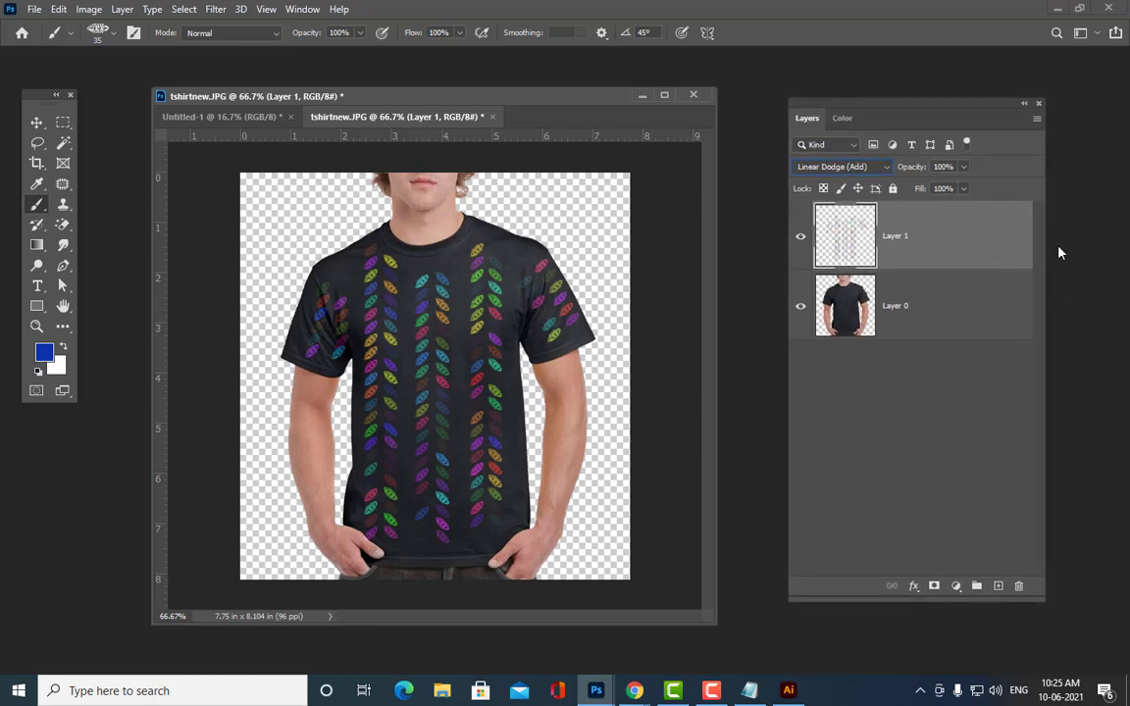
key(ctrl+j)
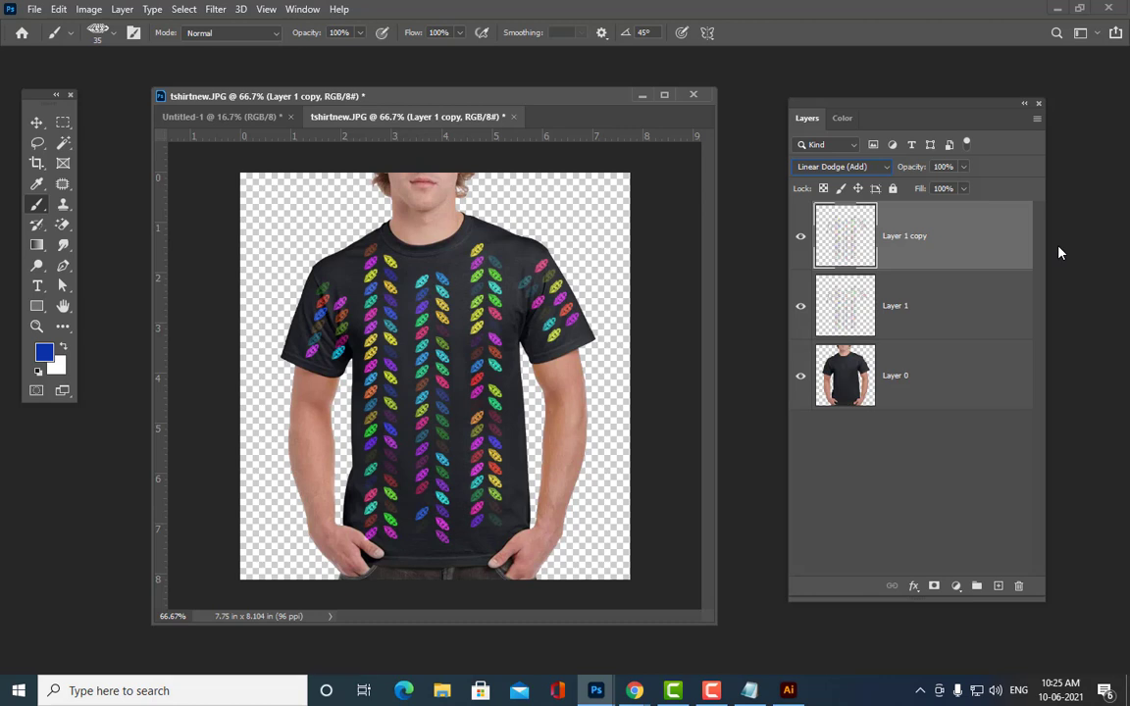
Step: Minimise Photoshop, close Illustrator and open the desktop file New Text Document in Notepad
click(1057, 9)
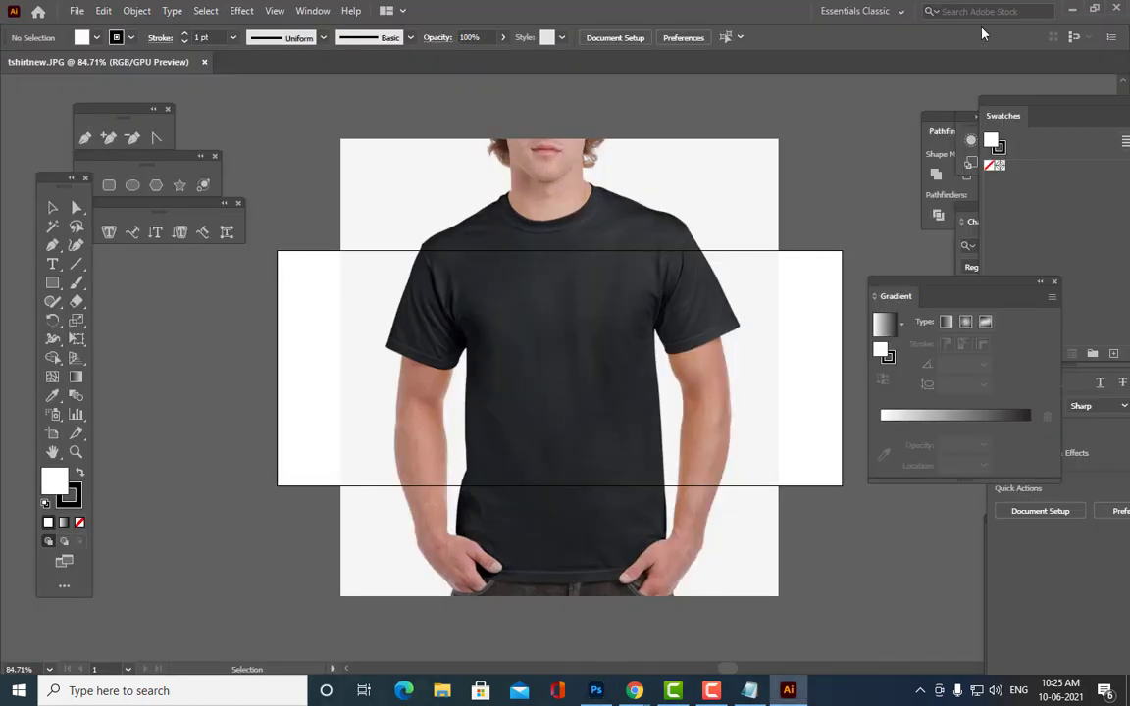
click(1115, 9)
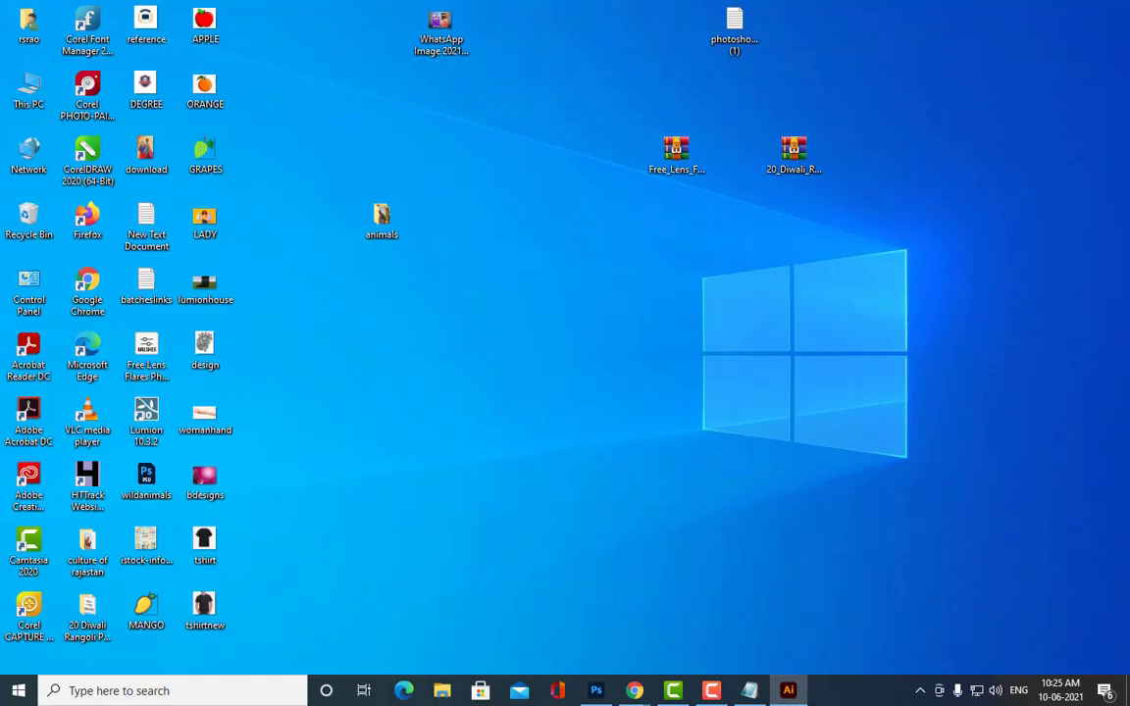
double_click(150, 228)
drag(411, 106, 605, 106)
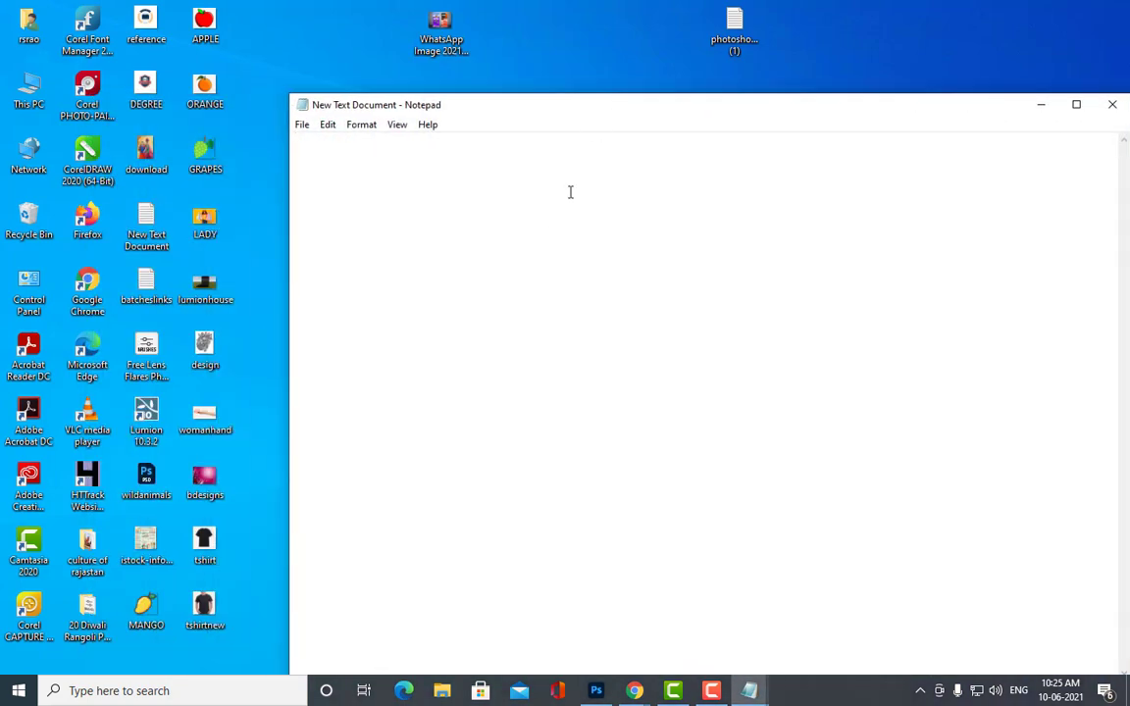
Step: Write the assignment "create a tshirt design with text 'creative arts'" on two lines in the note
text(create)
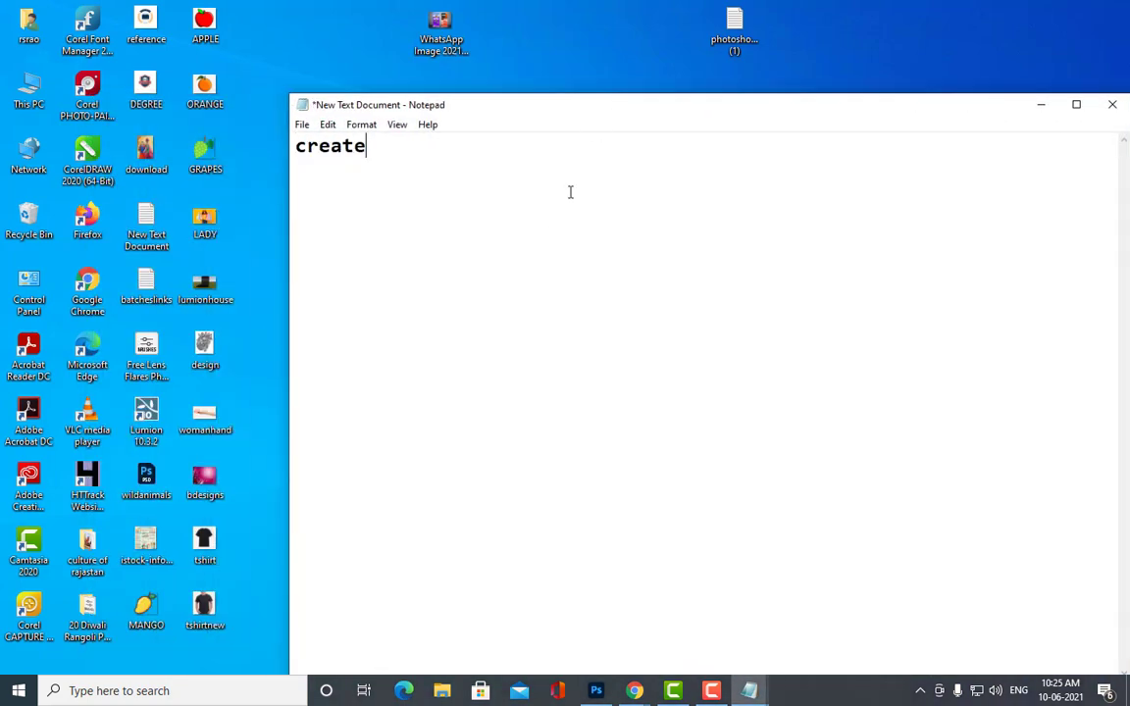
text( a tshirt desig)
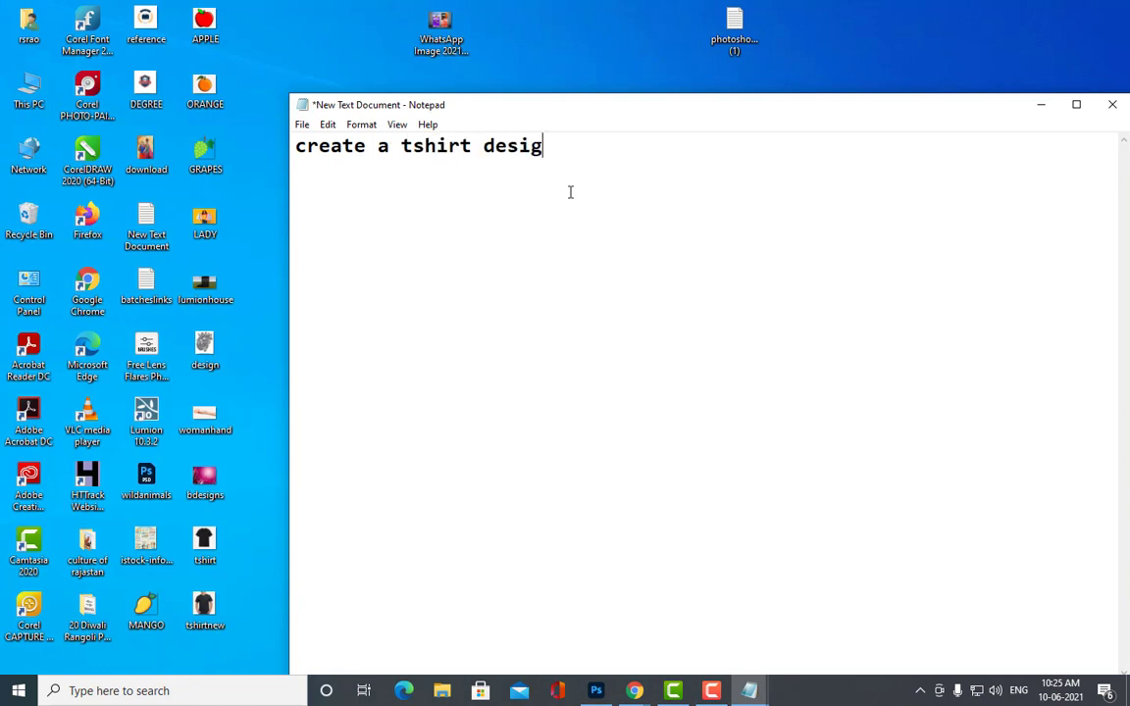
text(n with)
key(Return)
text(tex)
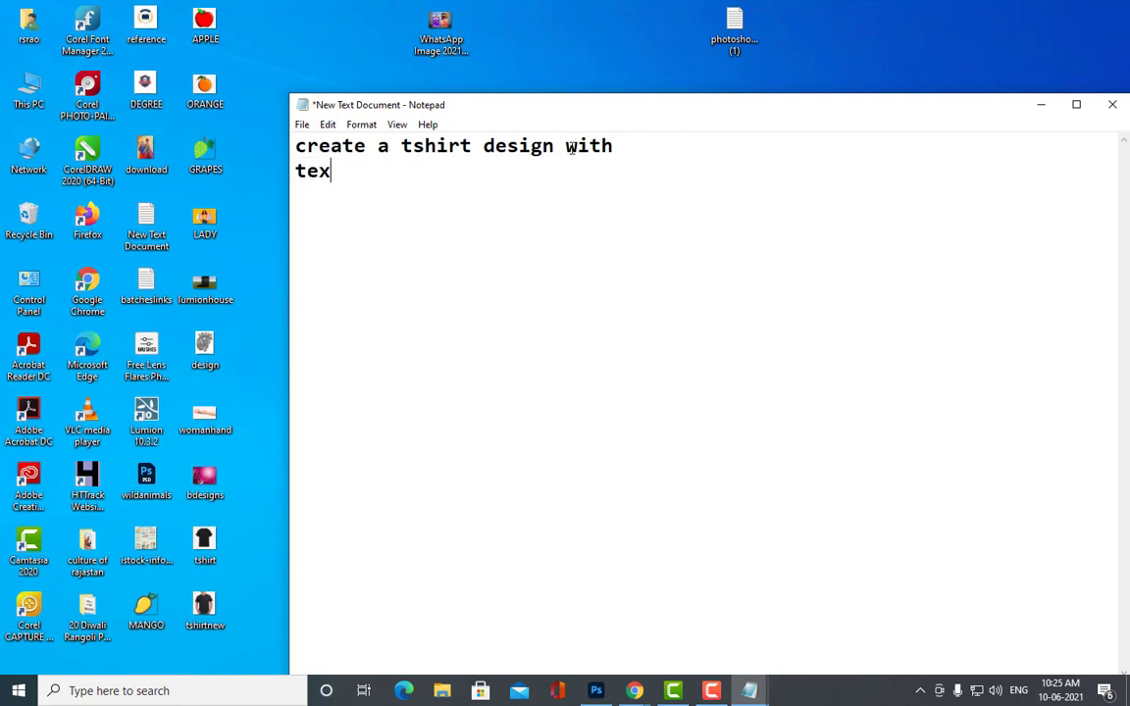
text(t '')
text(creat)
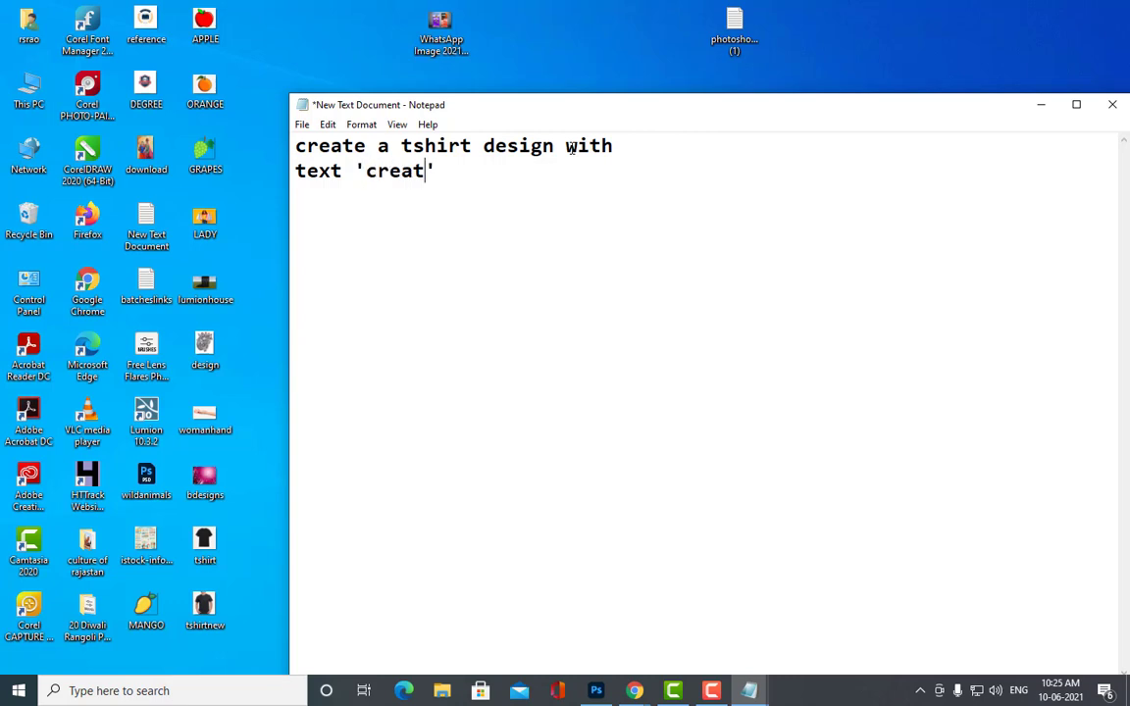
text(ive arts)
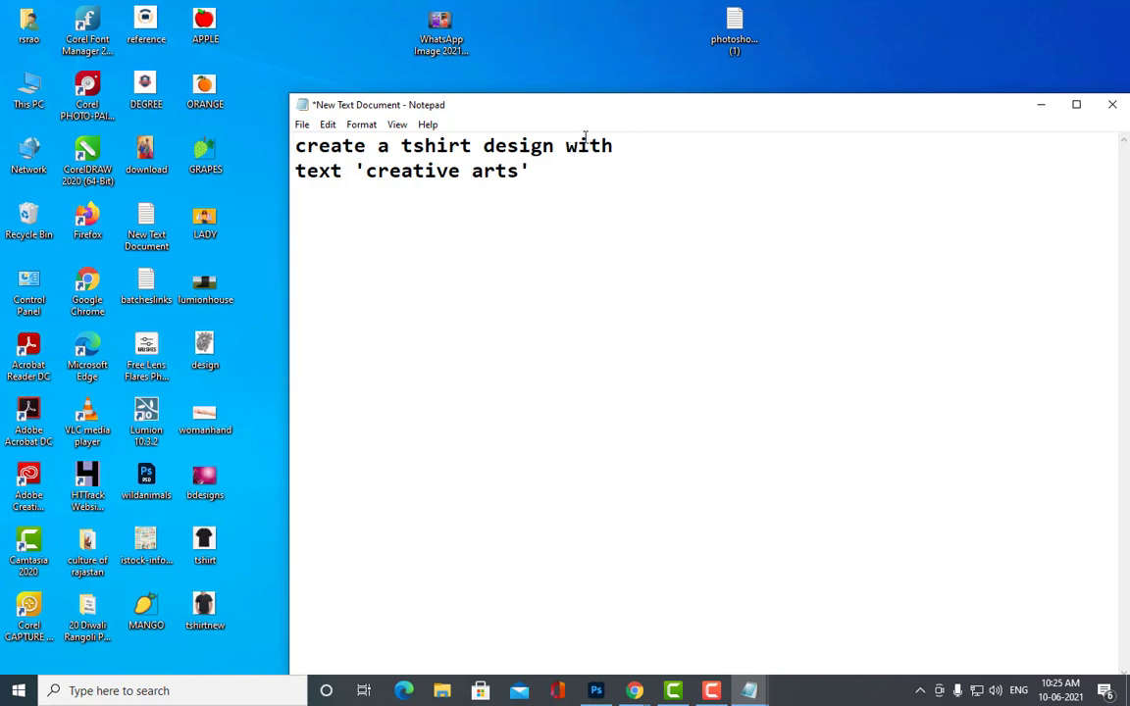
Step: Highlight the words "creative arts" in the note to point out the required design text
key(shift+Left)
key(shift+Left)
key(shift+Left)
key(shift+Left)
key(shift+Left)
key(shift+Left)
key(shift+Left)
key(shift+Left)
key(shift+Left)
key(shift+Left)
key(shift+Left)
key(shift+Left)
key(shift+Left)
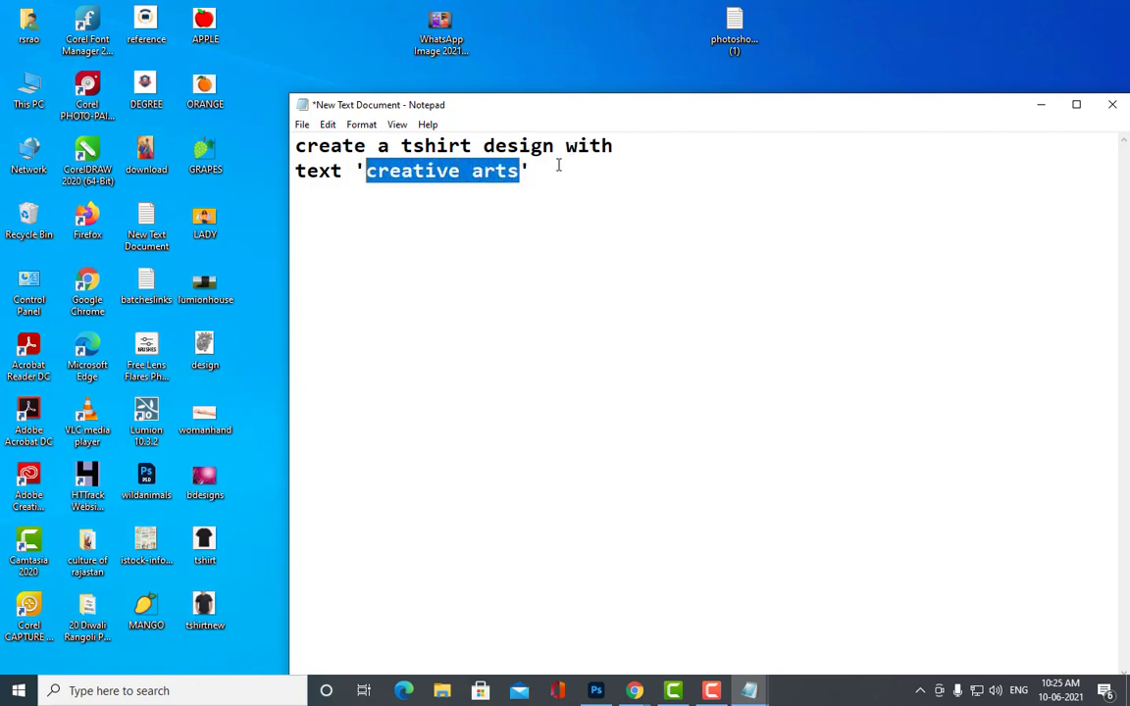
drag(521, 178, 366, 173)
Step: Review the T-shirt design in Photoshop alongside the assignment in Notepad, finishing back in Photoshop
click(597, 690)
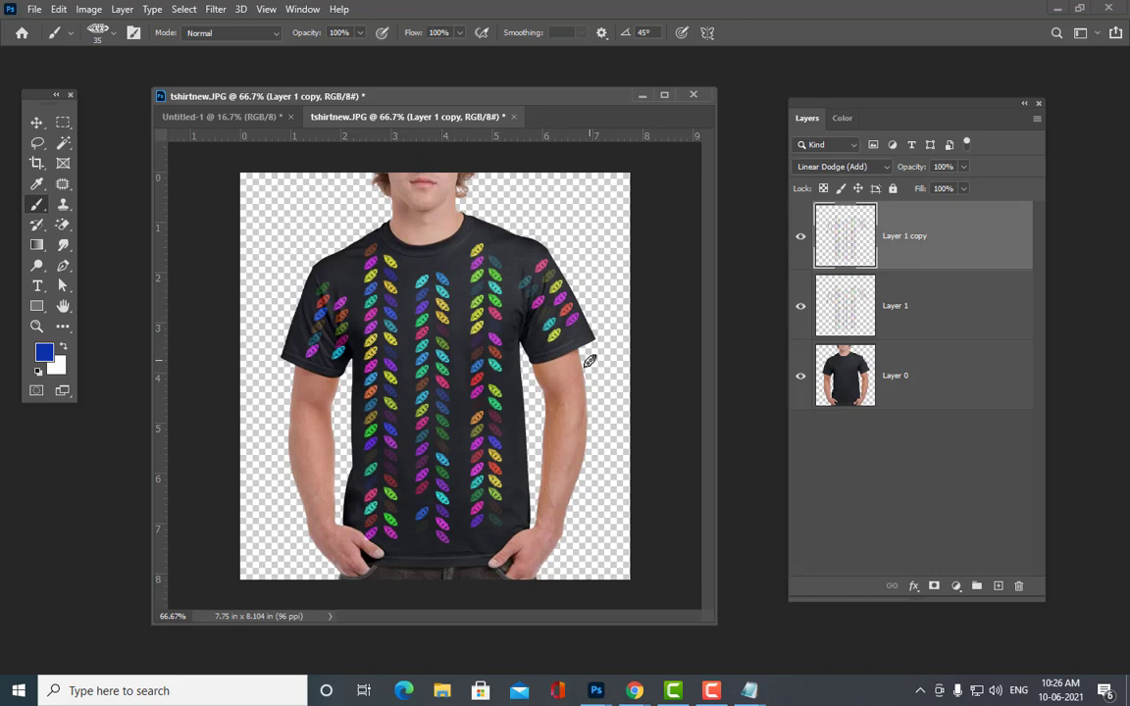
click(1052, 12)
click(552, 171)
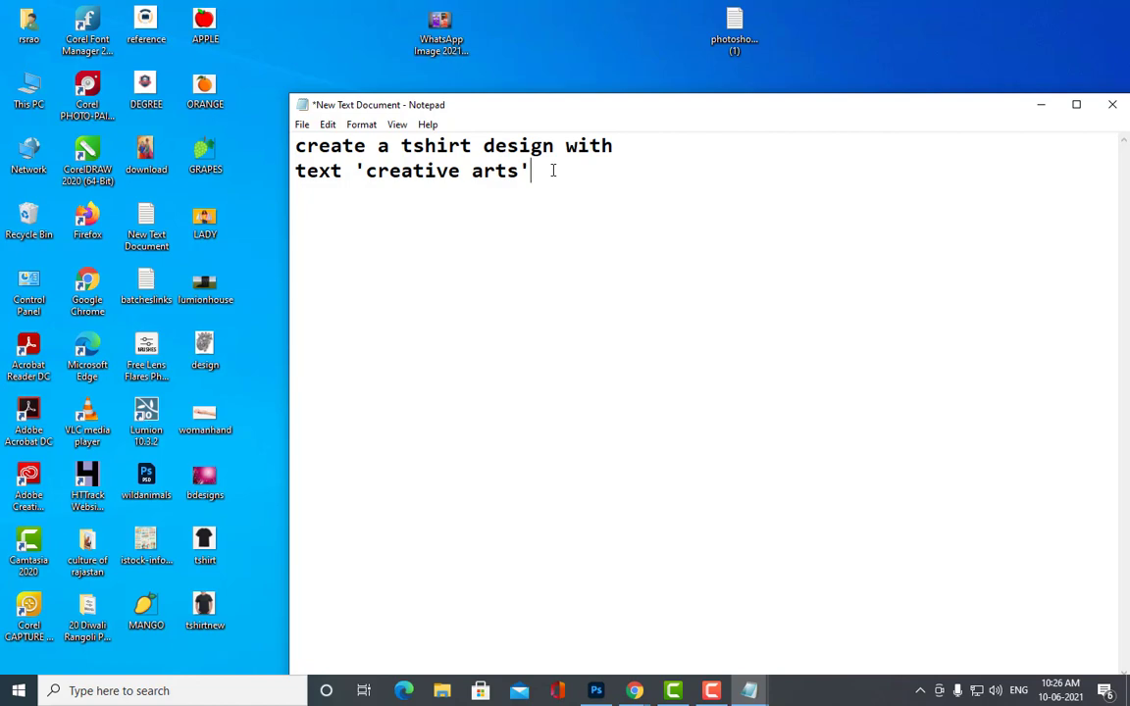
drag(640, 112, 598, 101)
click(595, 690)
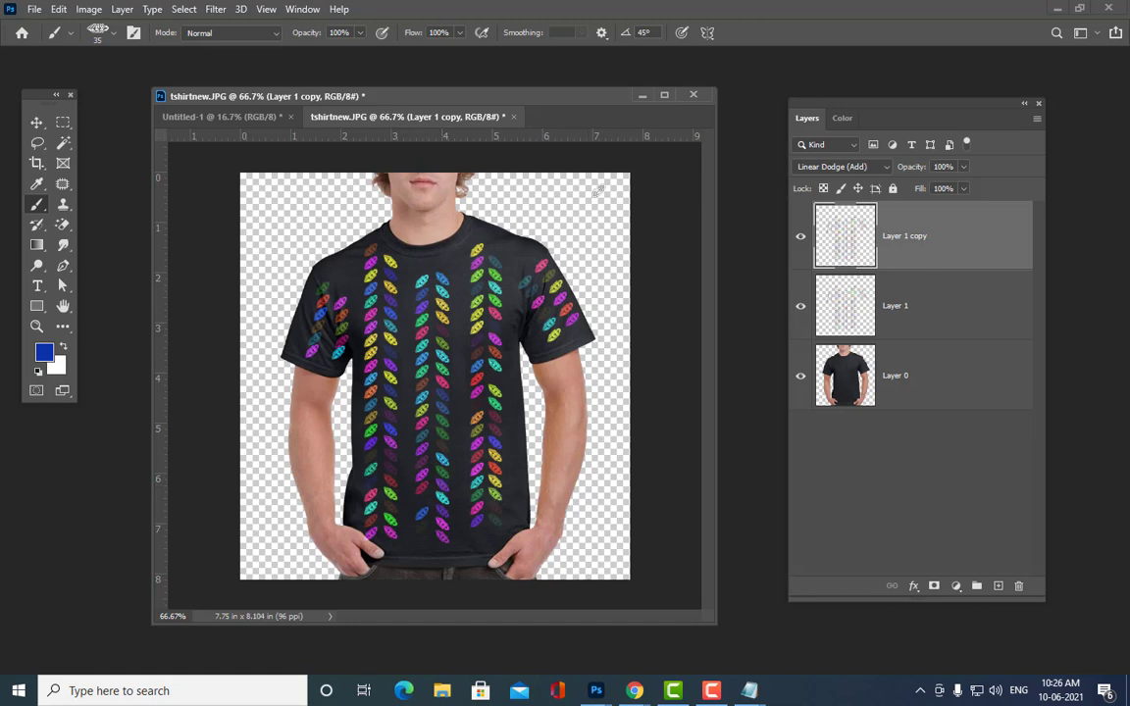
Step: Reposition the floating T-shirt document window, activate the Move tool and preview the open Notepad windows
drag(549, 88, 638, 113)
click(37, 122)
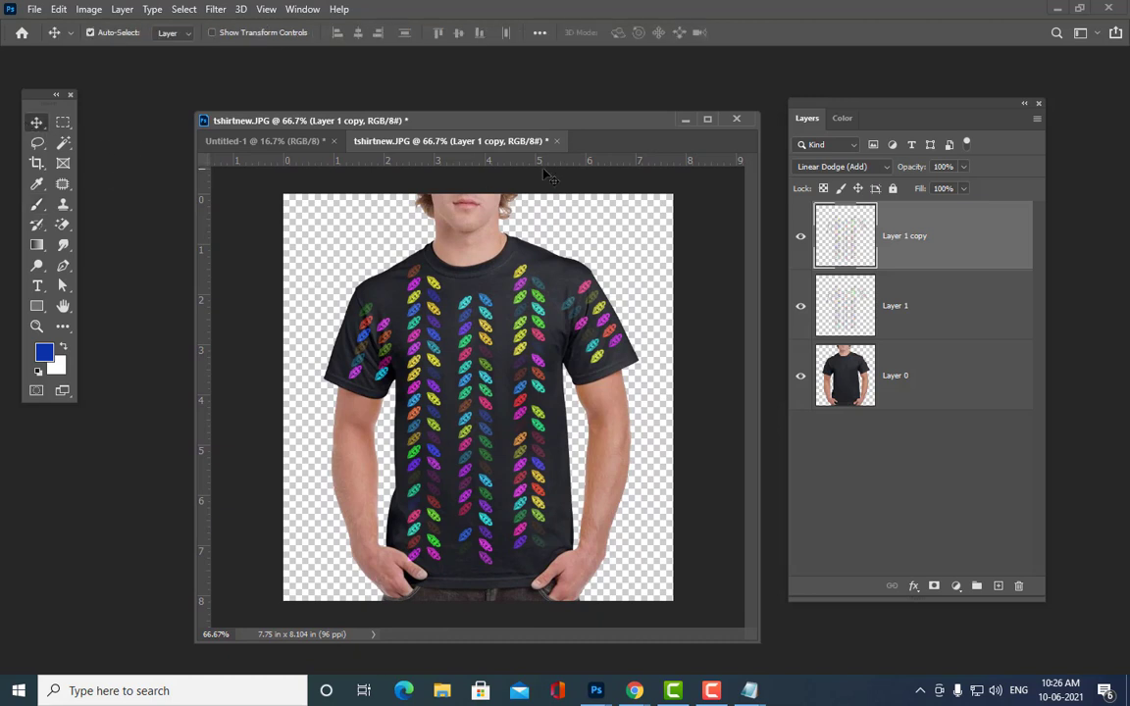
drag(573, 122, 563, 125)
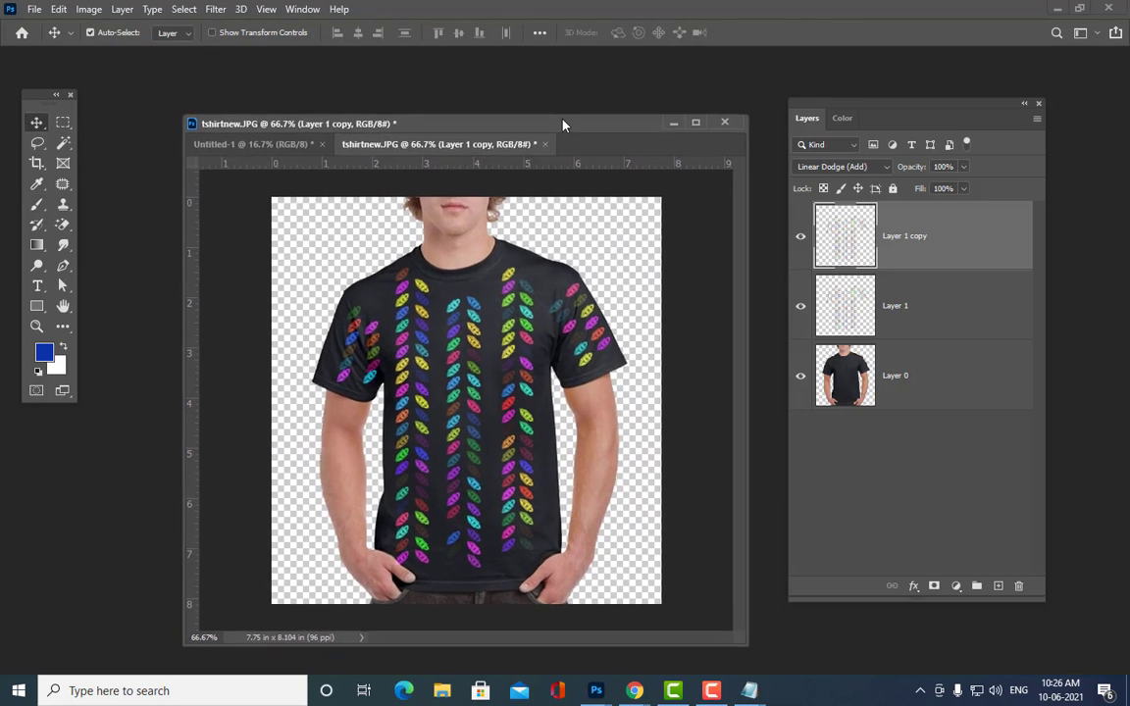
mouse_move(748, 691)
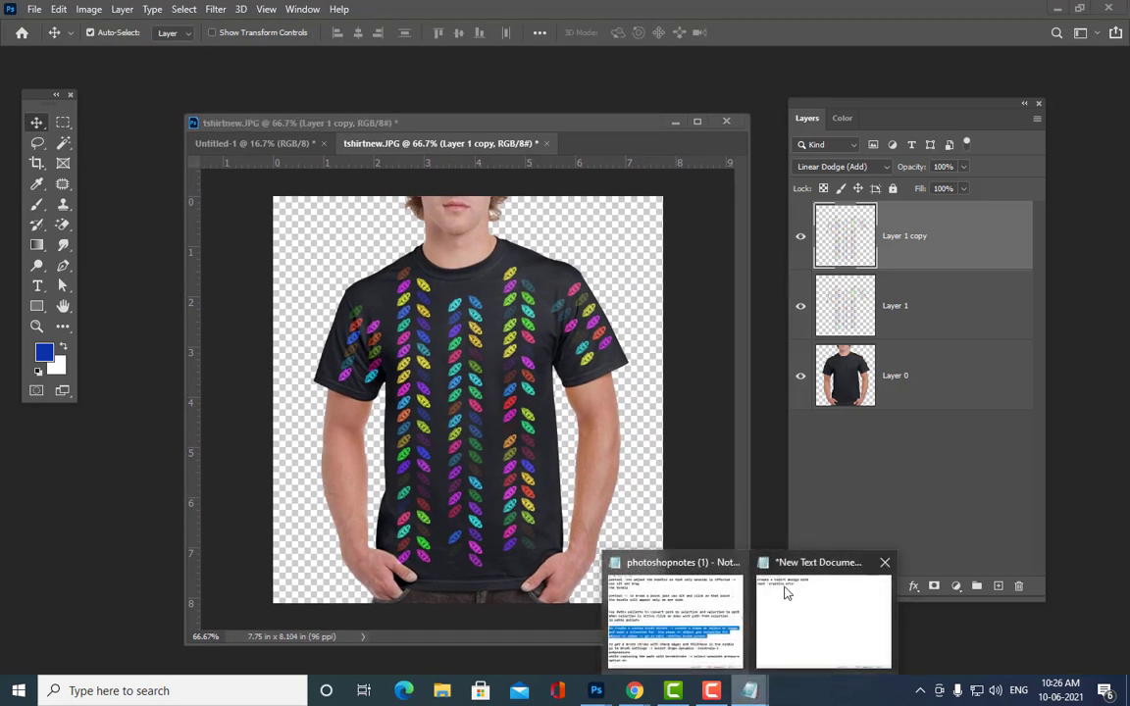
Step: Review the T-shirt assignment in the Notepad note, and close the tshirtnew.JPG document in Photoshop without saving
click(785, 598)
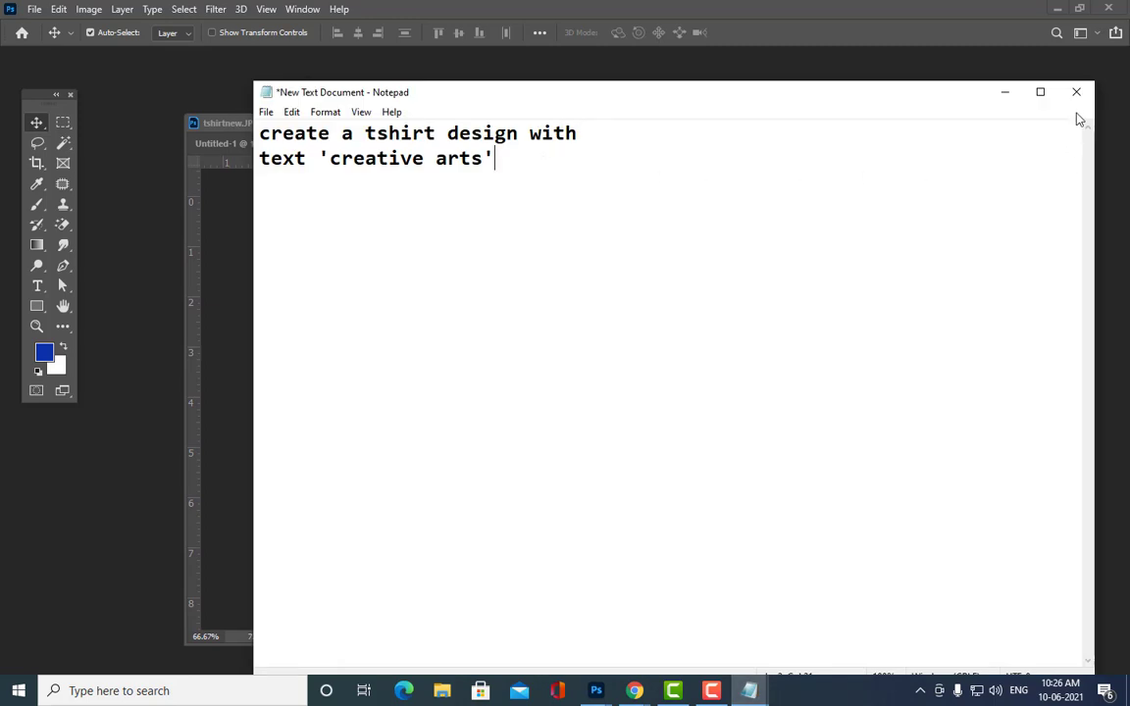
click(1004, 92)
drag(422, 143, 59, 264)
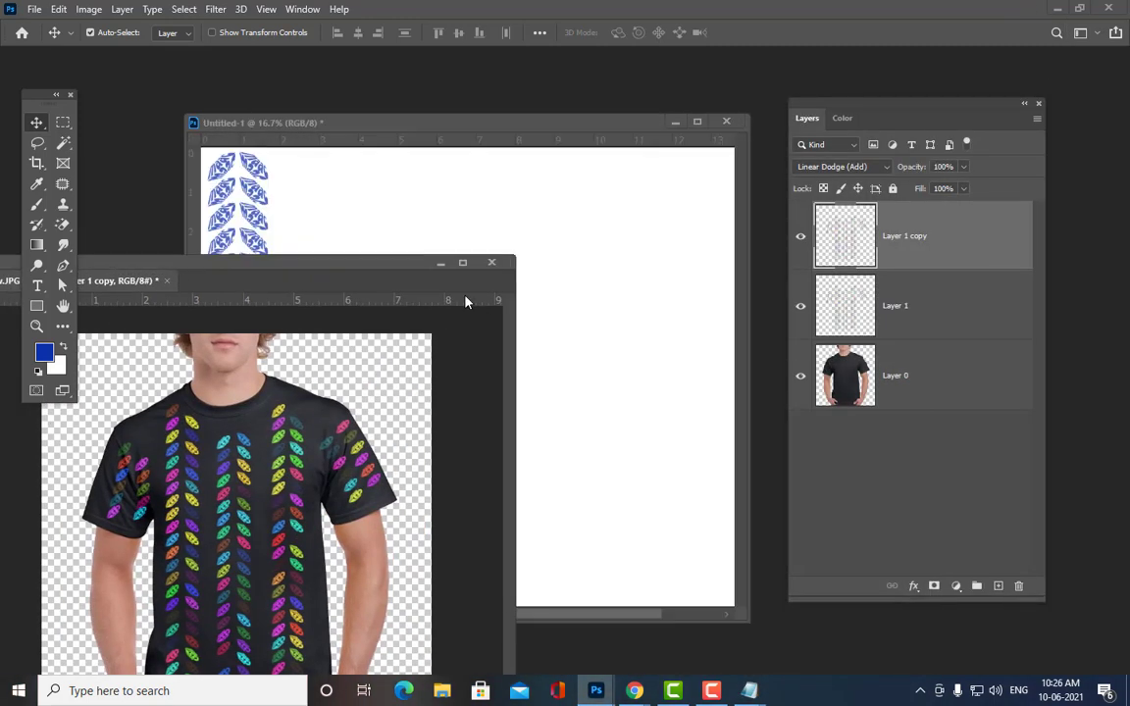
click(492, 264)
click(554, 261)
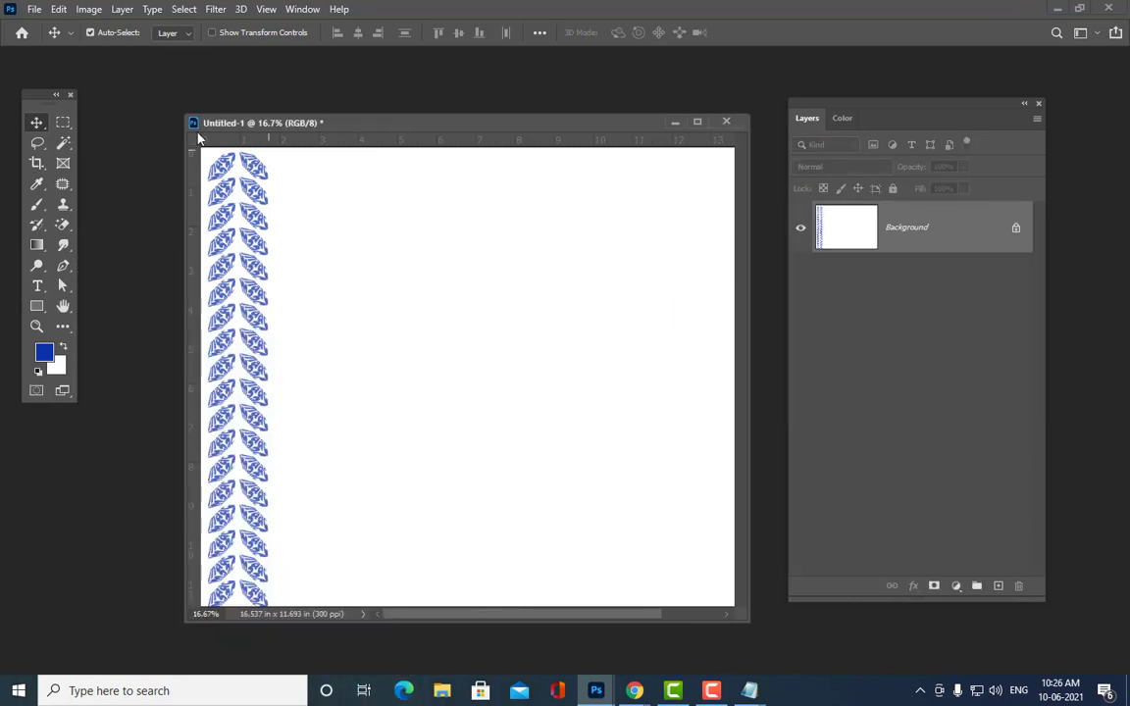
Step: Close the Untitled-1 document containing the blue leaf pattern without saving its changes
drag(320, 119, 296, 88)
drag(723, 582, 752, 591)
drag(461, 98, 495, 111)
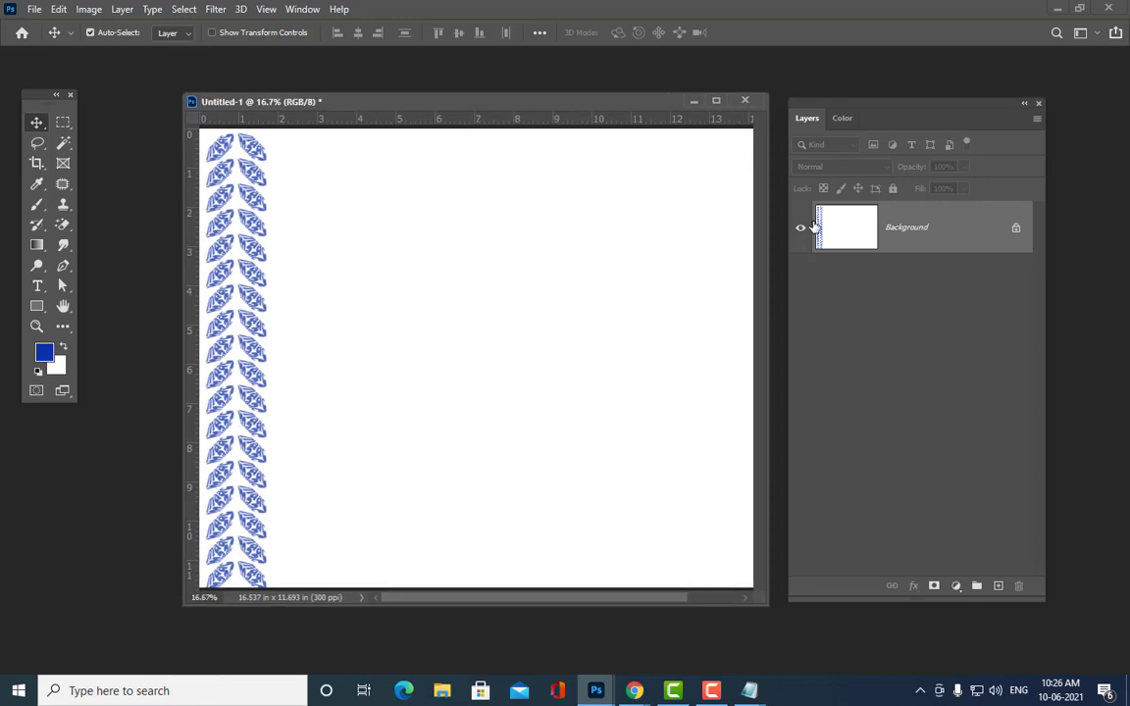
click(744, 100)
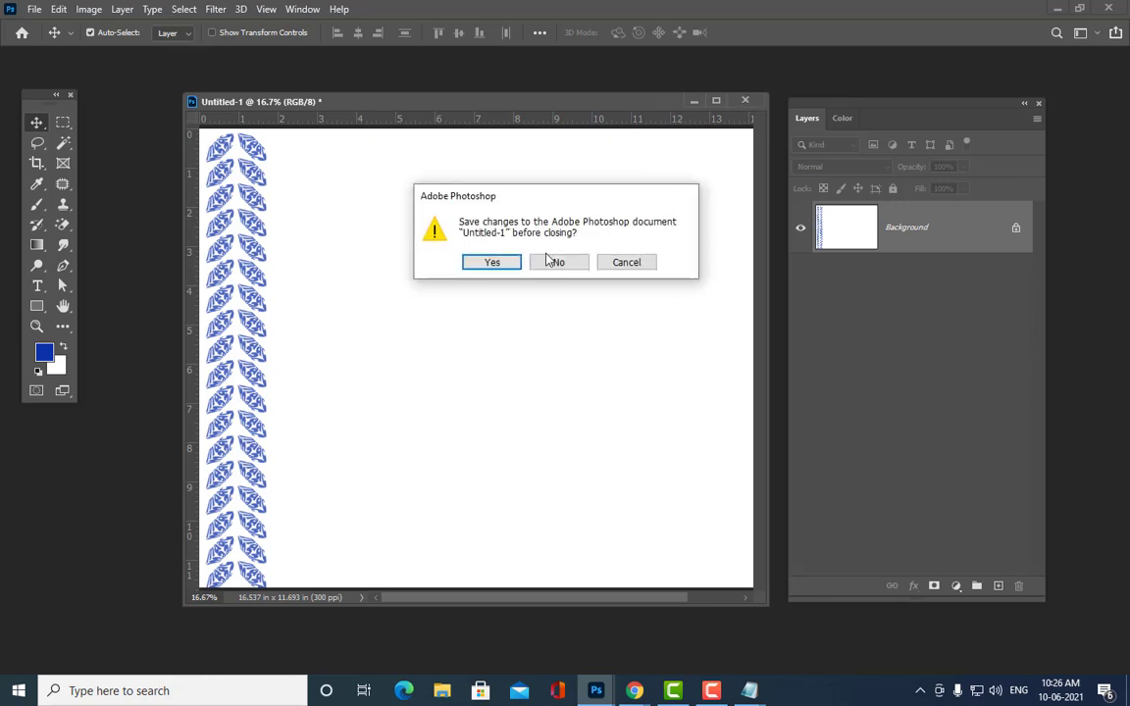
click(555, 261)
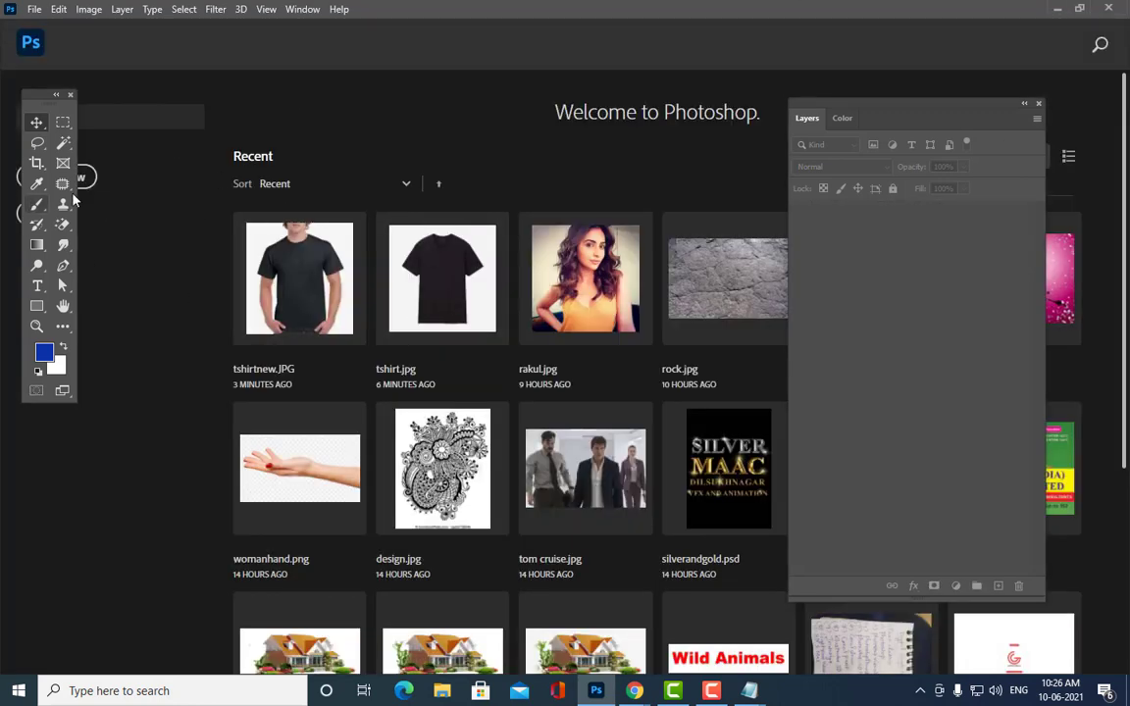
Step: Move the floating tools palette inward and display the healing and Patch tool group for review
drag(43, 99, 105, 105)
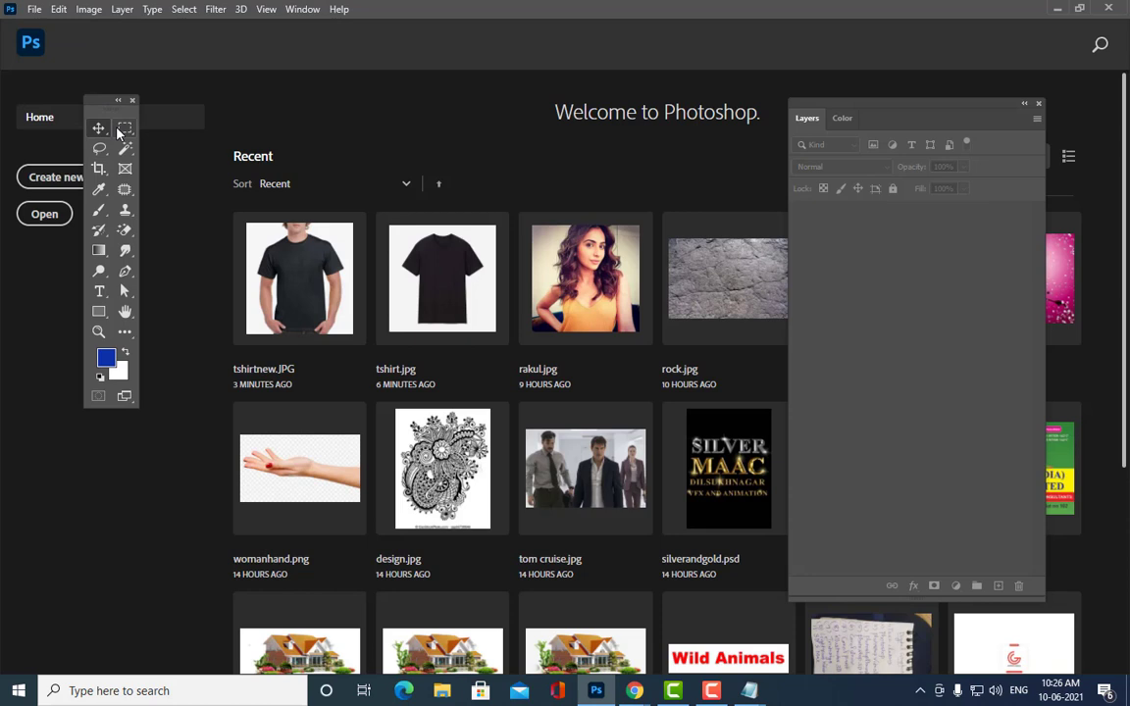
right_click(124, 188)
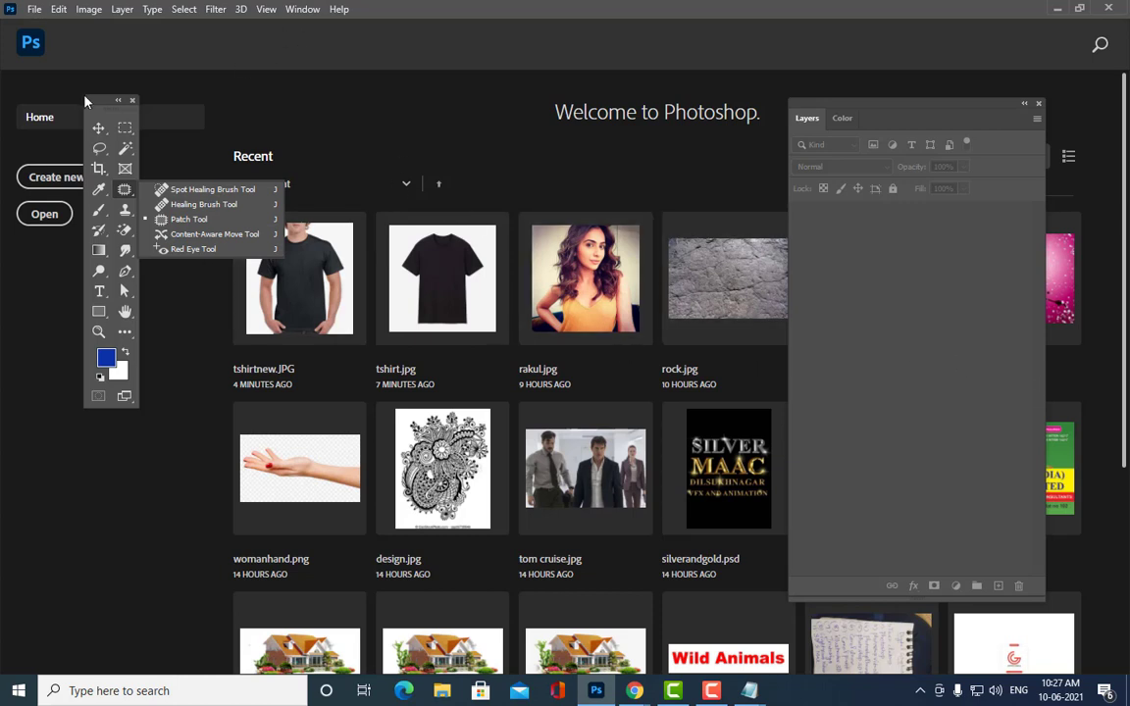
mouse_move(85, 99)
mouse_down()
mouse_move(265, 104)
mouse_move(119, 105)
mouse_up()
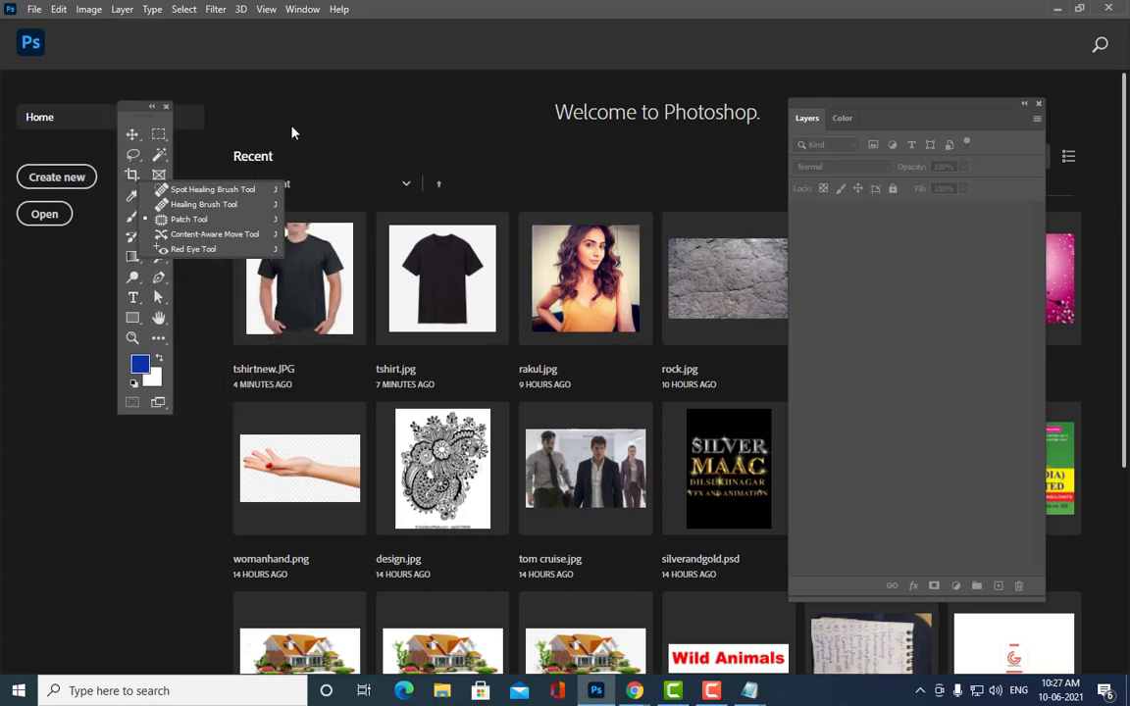
click(394, 240)
click(128, 57)
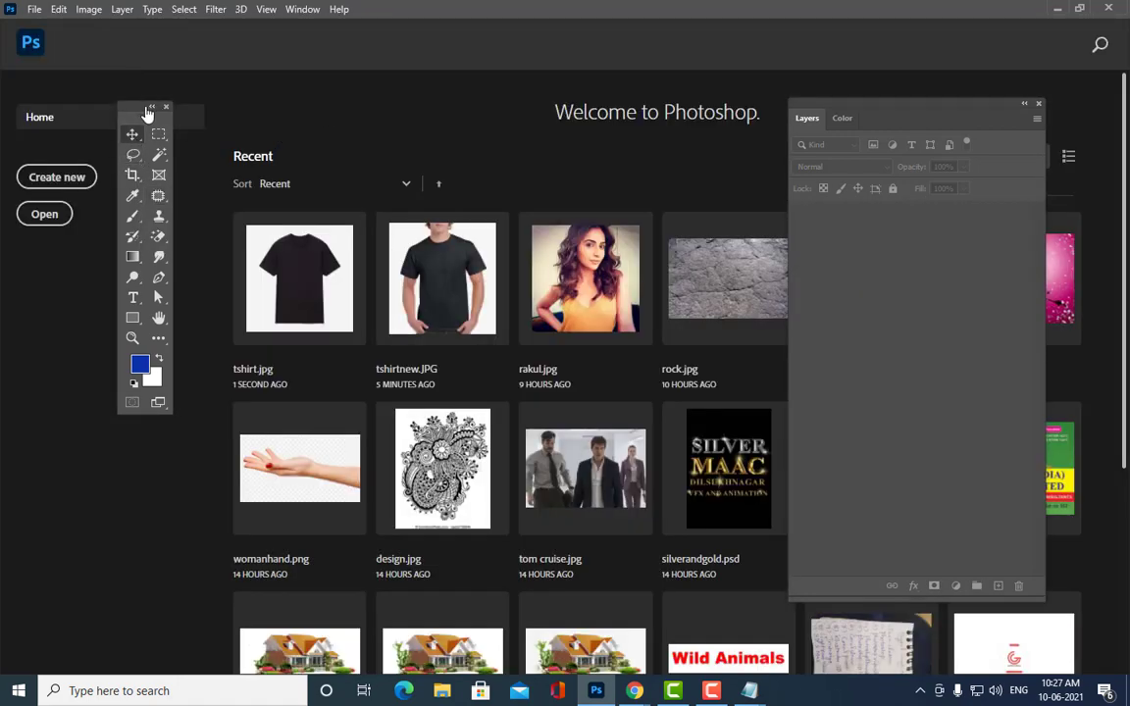
drag(147, 113, 175, 123)
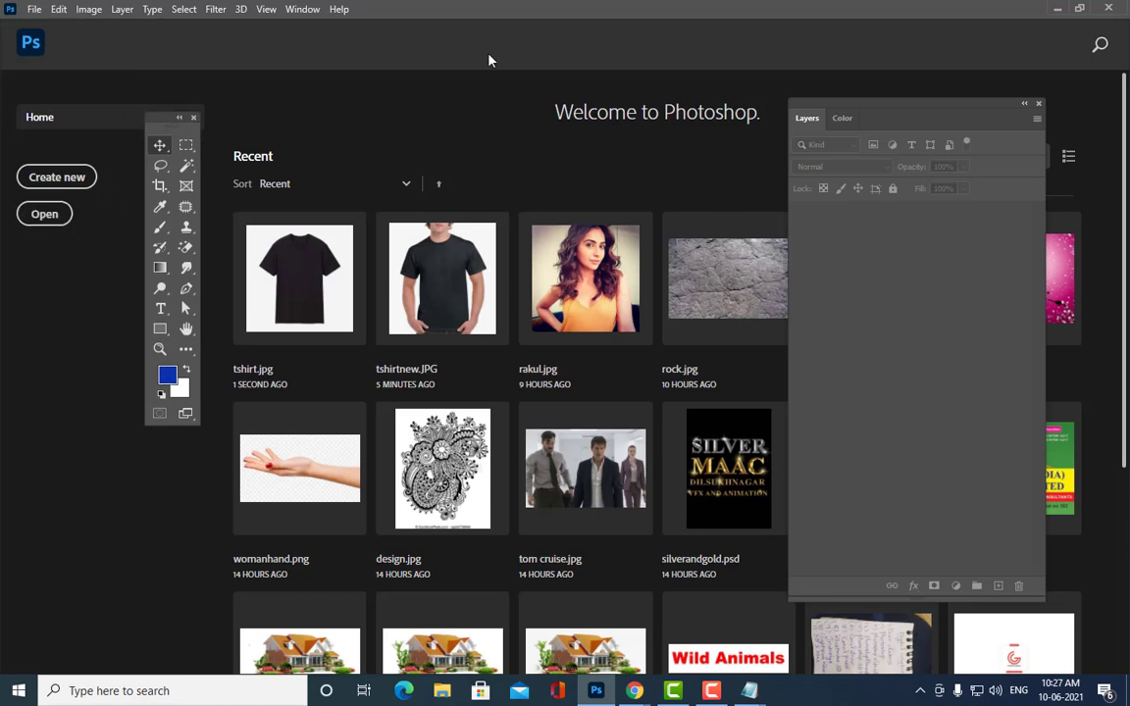
Step: Search the photoshop ref images folder for "cleanplate" and open the cleanplate image
key(ctrl+o)
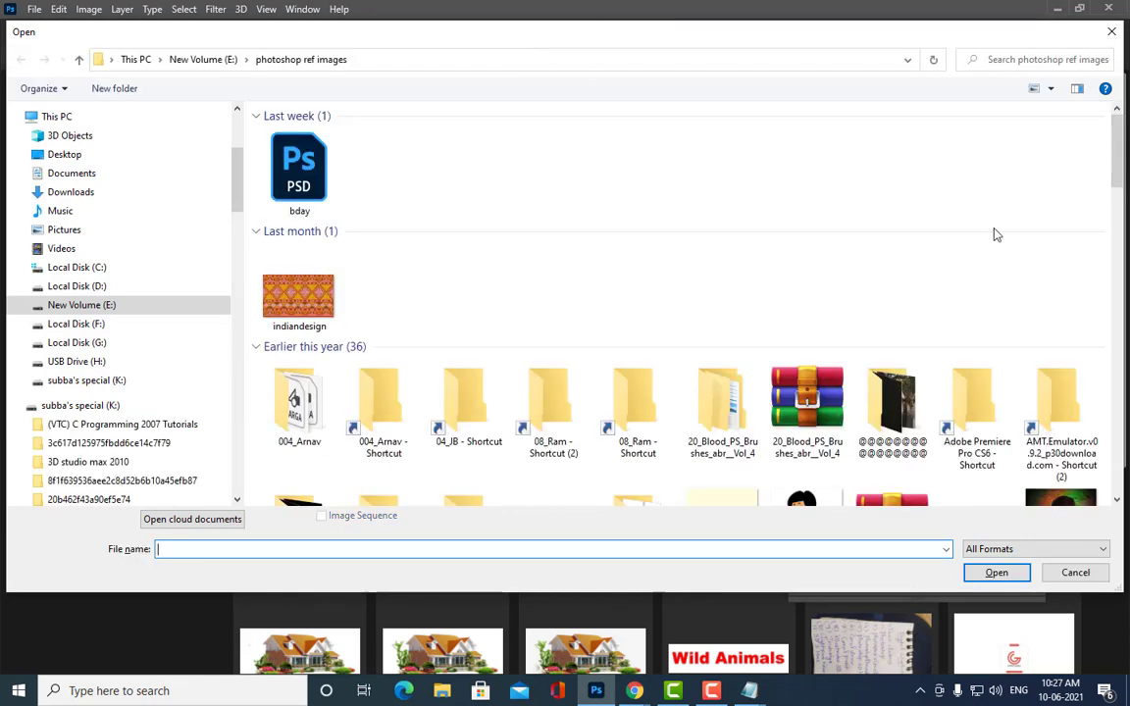
drag(1118, 142, 981, 79)
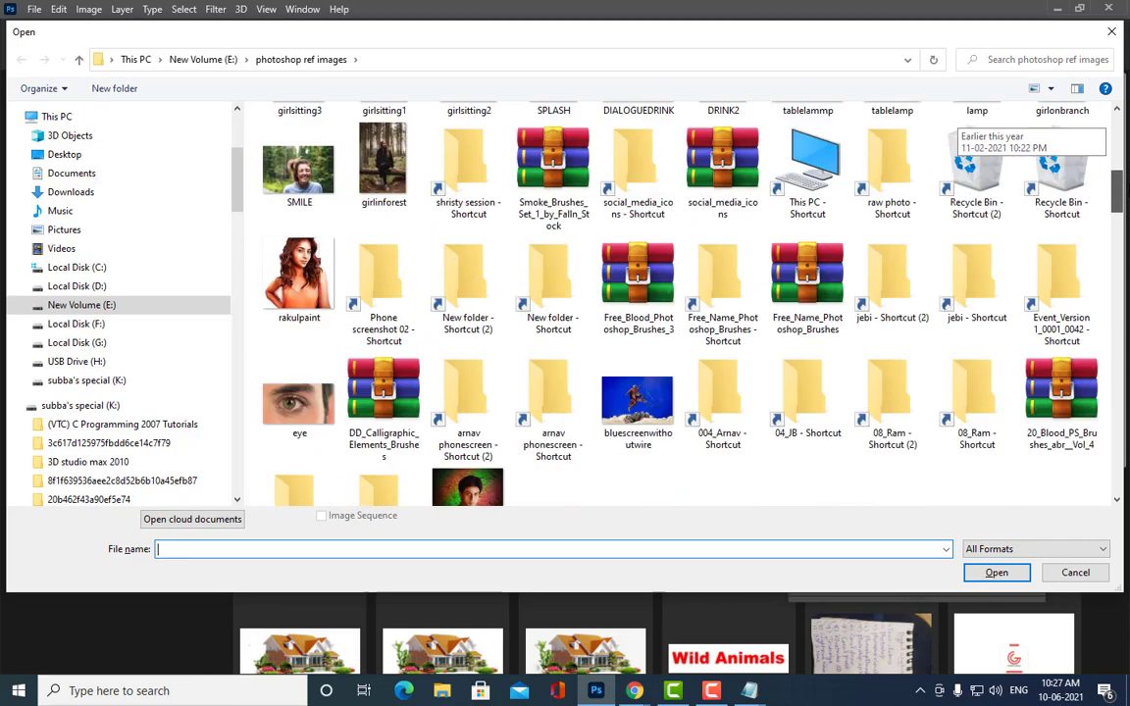
click(1039, 61)
text(clean)
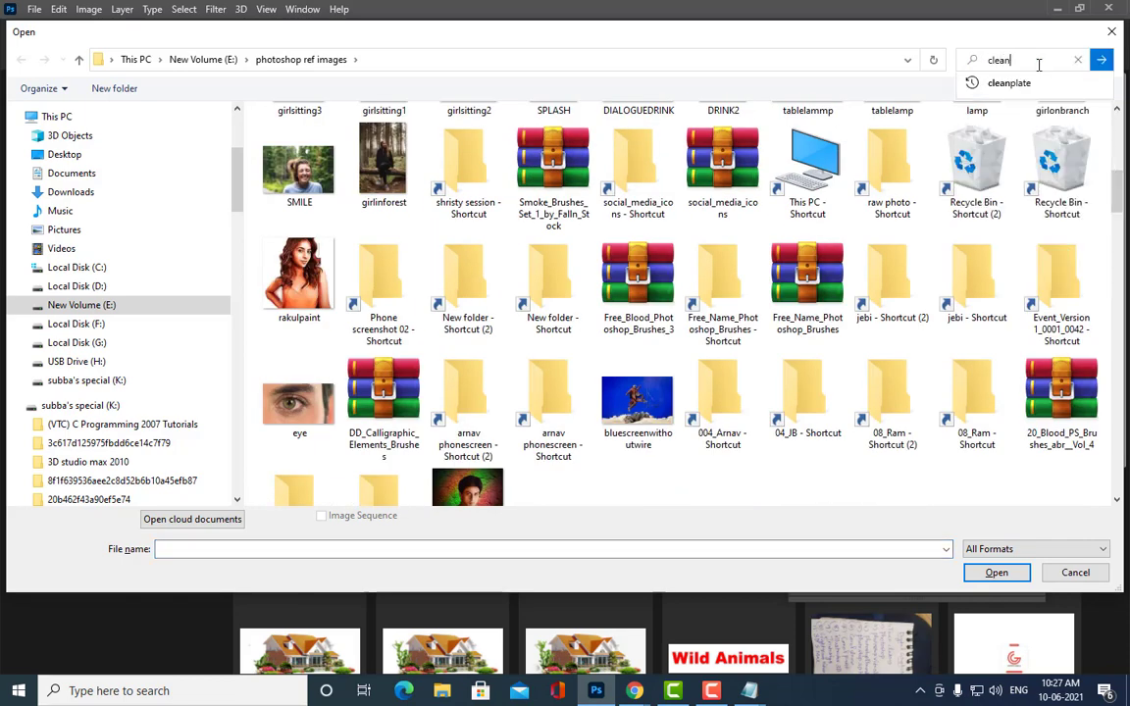
key(Down)
key(Return)
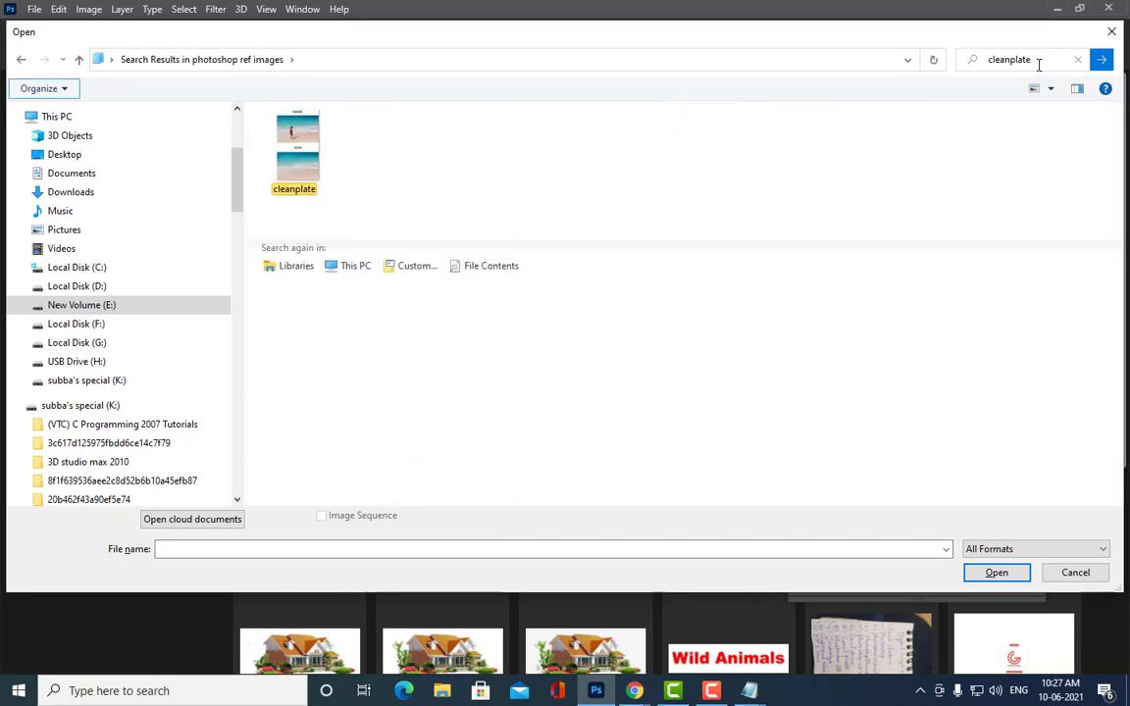
click(294, 147)
click(1035, 549)
click(1013, 574)
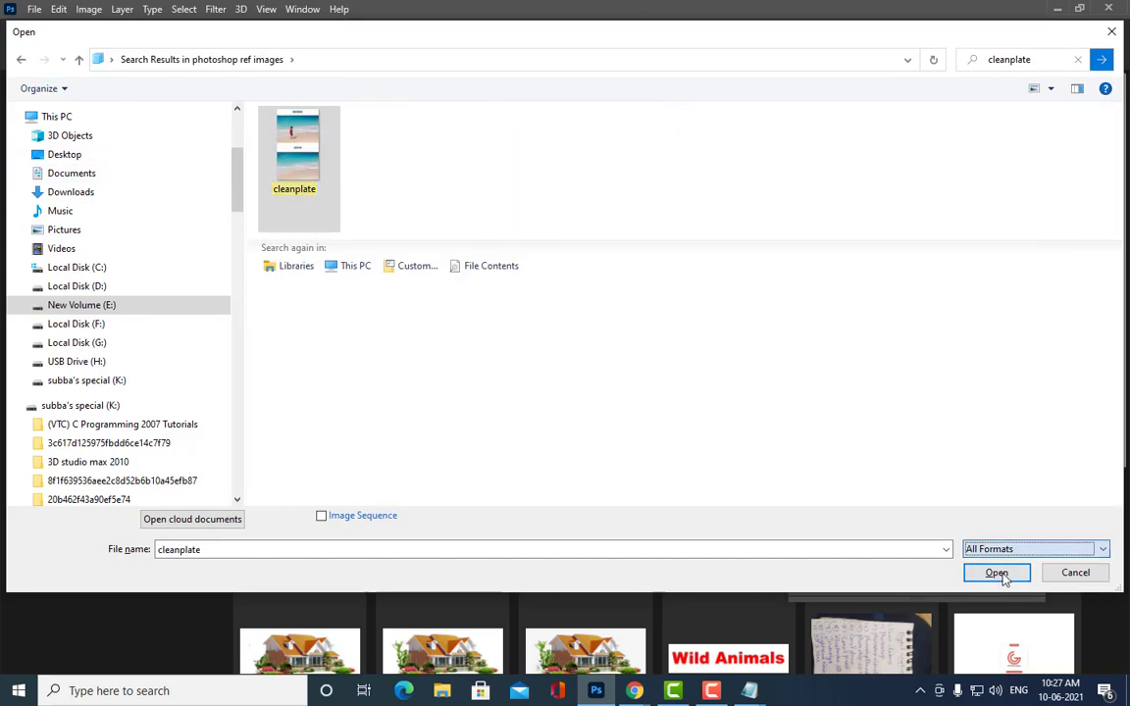
click(996, 573)
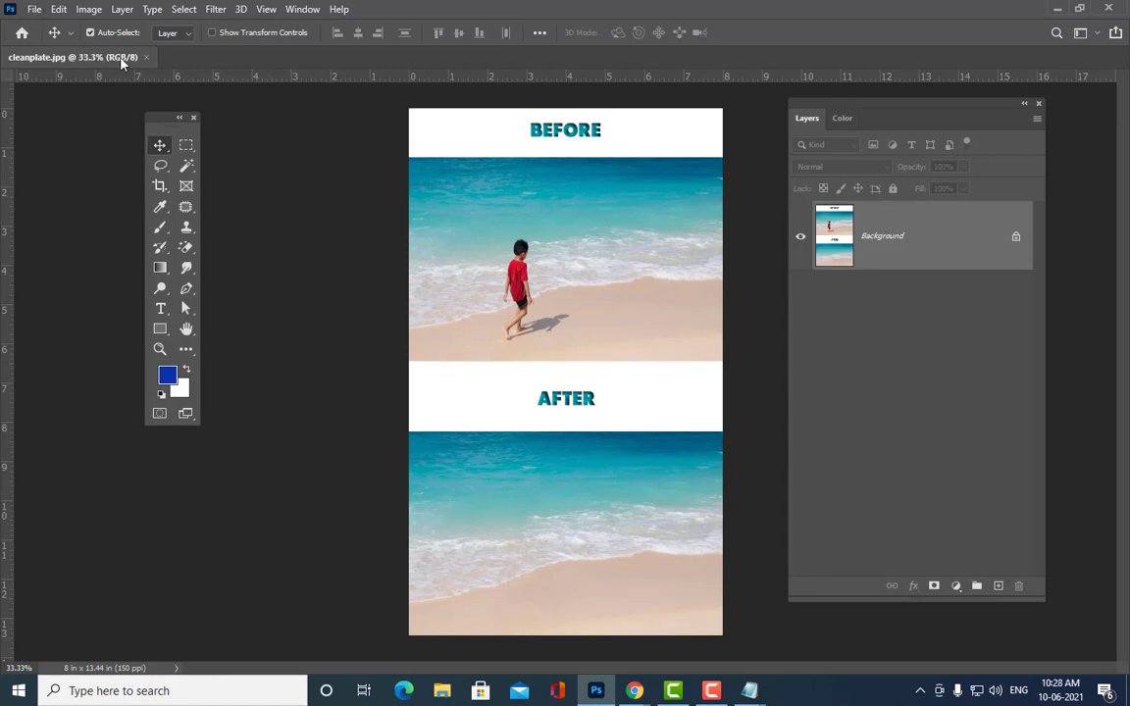
Step: Float the cleanplate.jpg document in its own window, enlarge it and place it between the tools and layers palettes
drag(121, 59, 363, 56)
drag(571, 612, 774, 618)
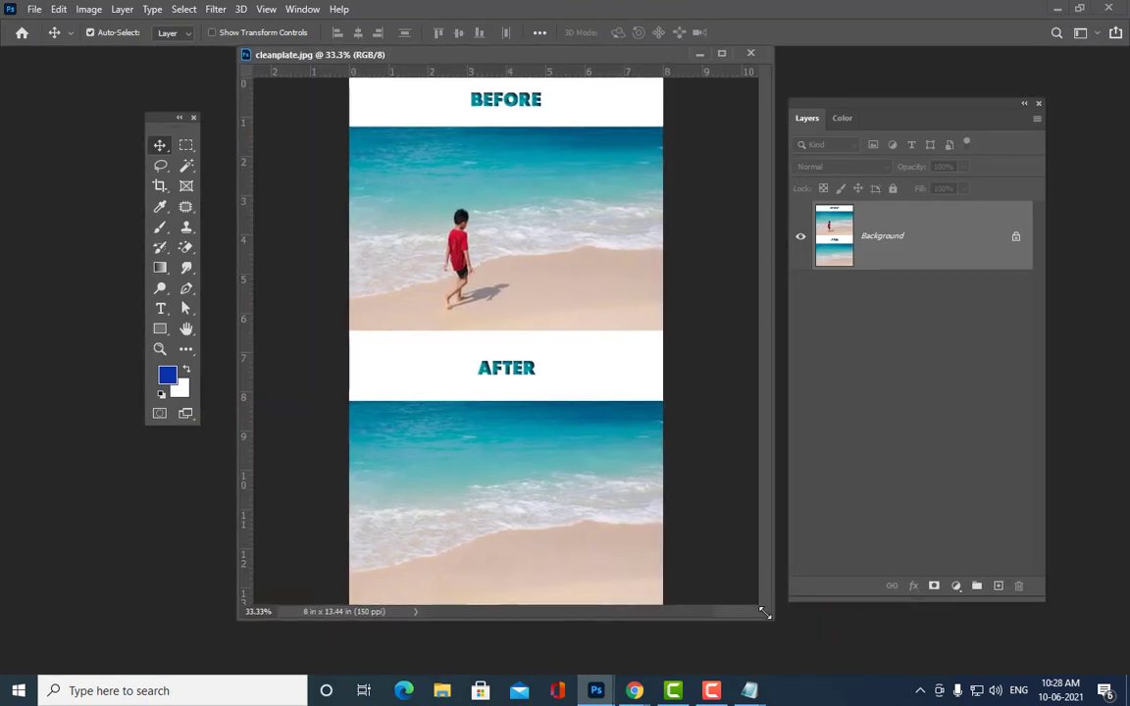
drag(420, 56, 409, 112)
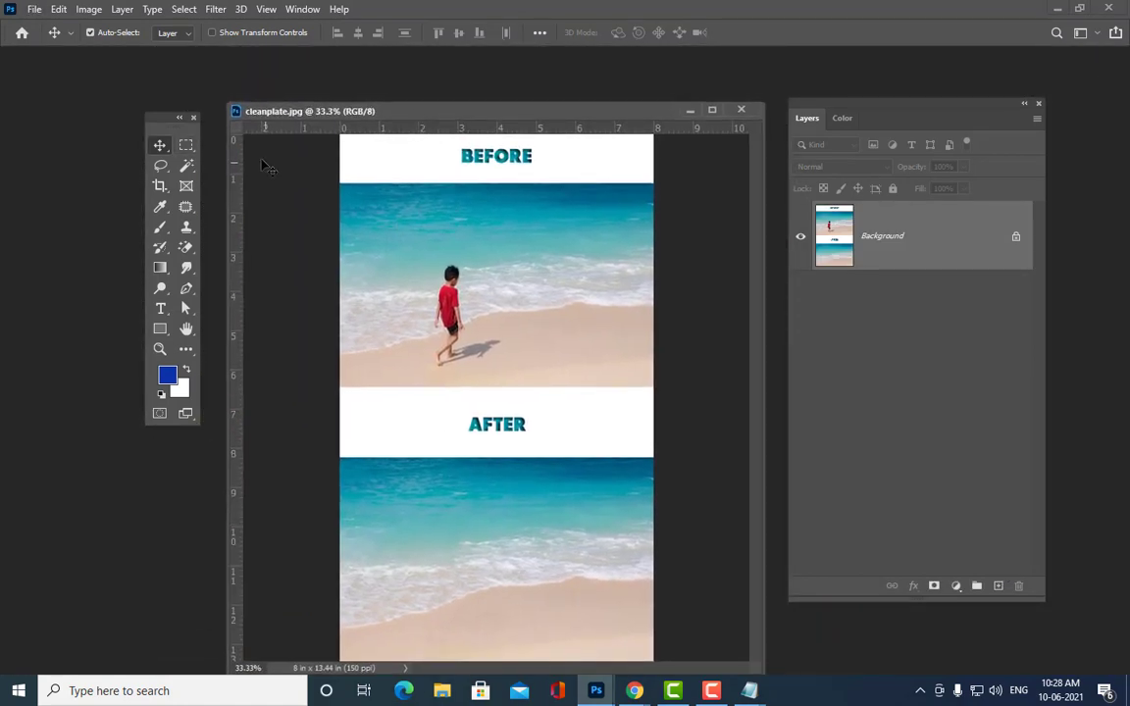
Step: Crop the image to the BEFORE beach photo using a rectangular marquee selection around it, and clear the selection
click(186, 145)
drag(152, 117, 119, 110)
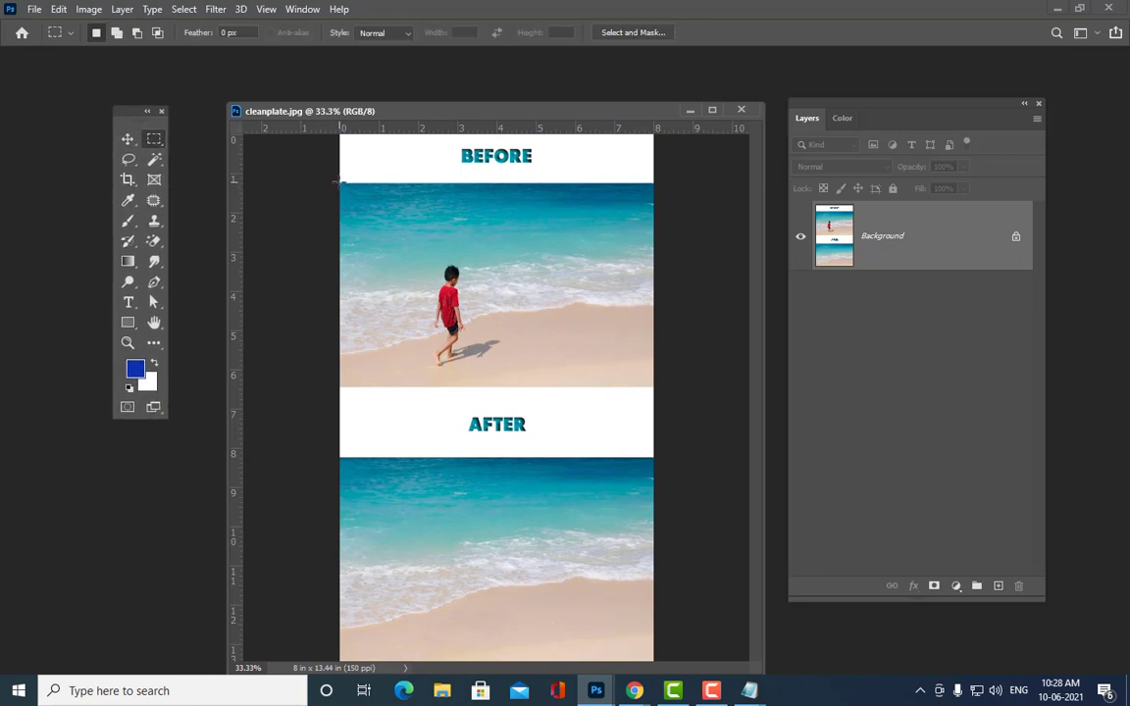
drag(340, 185, 654, 385)
click(88, 9)
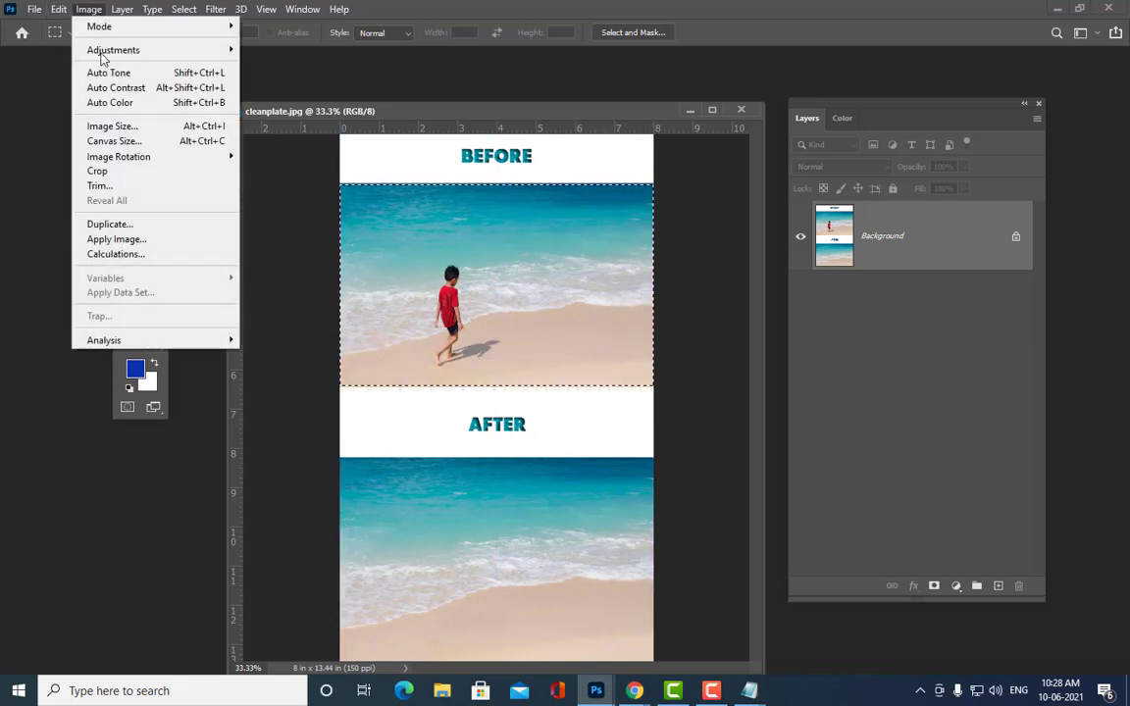
click(133, 176)
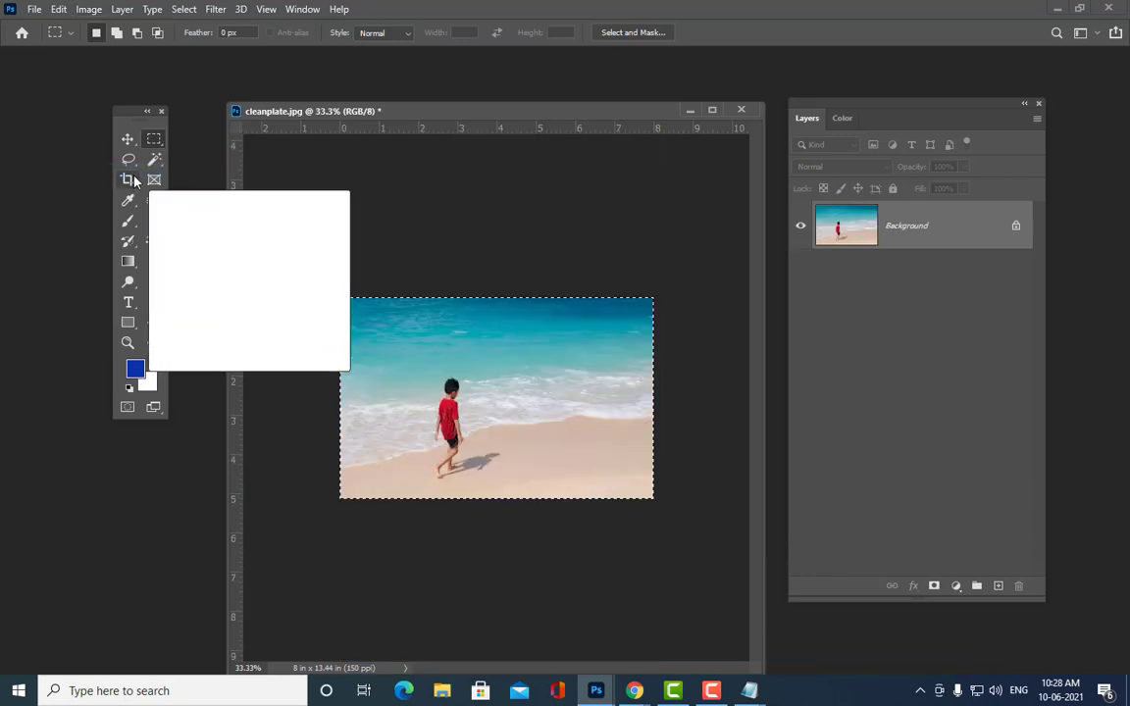
key(ctrl+d)
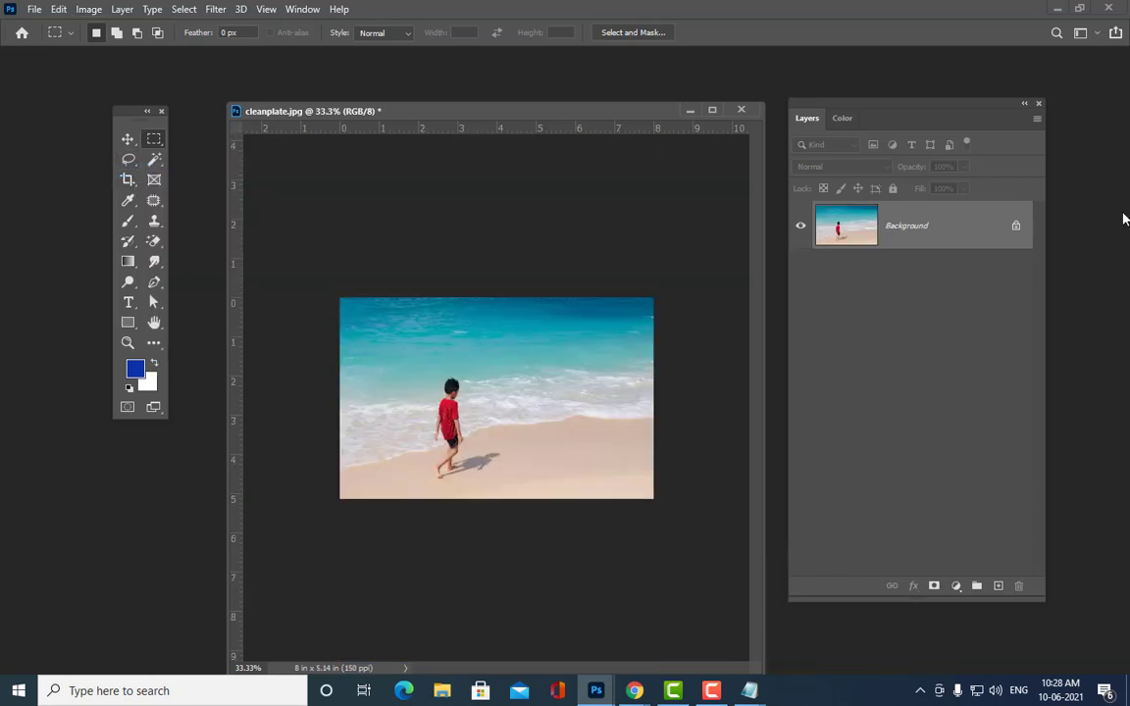
Step: Show the cropped beach photo at 50% in a repositioned, enlarged document window with the layers palette moved aside
key(ctrl+plus)
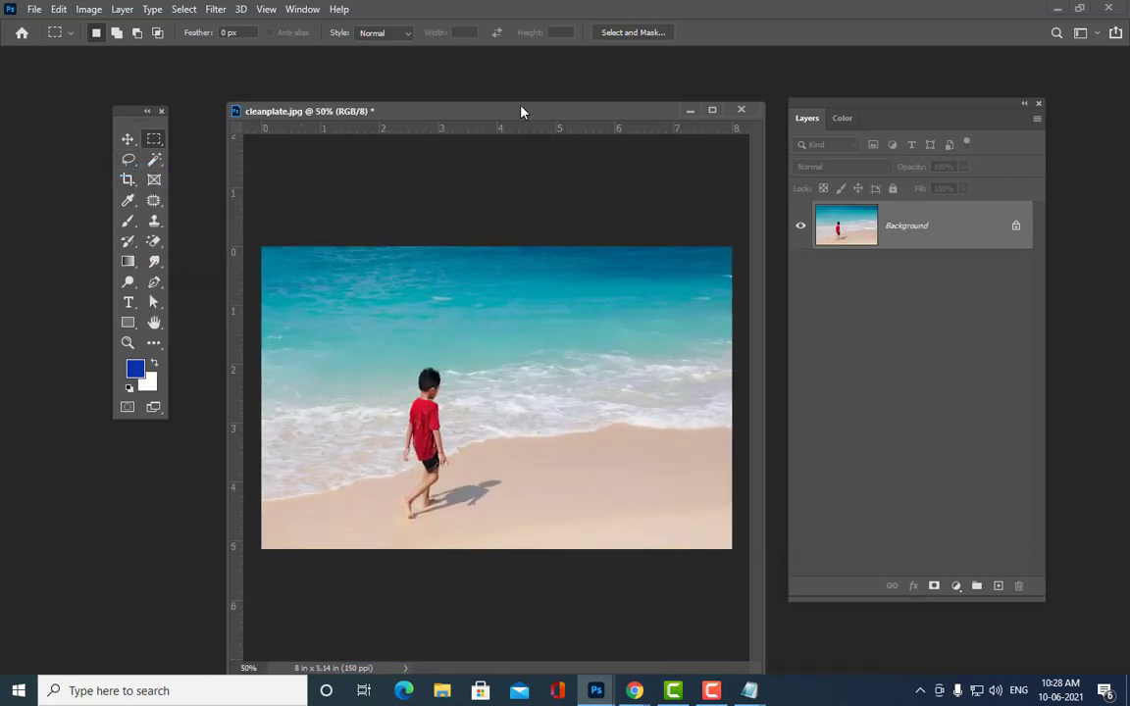
drag(520, 111, 500, 101)
drag(913, 106, 969, 90)
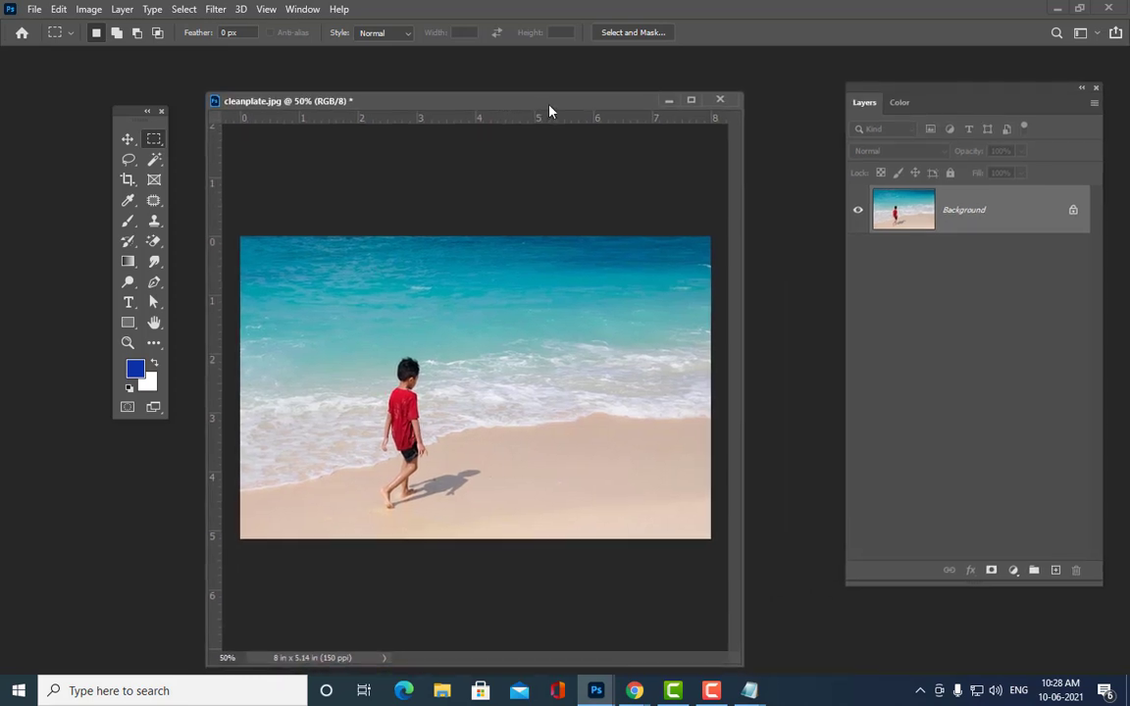
drag(549, 111, 557, 78)
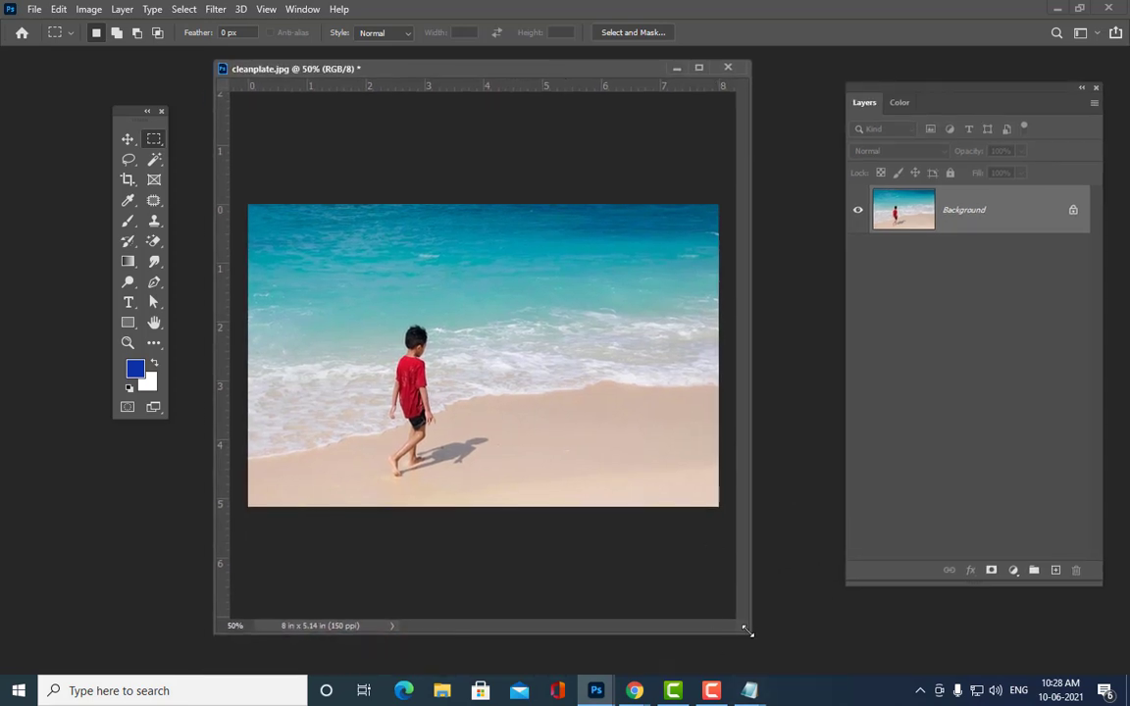
drag(747, 632, 797, 658)
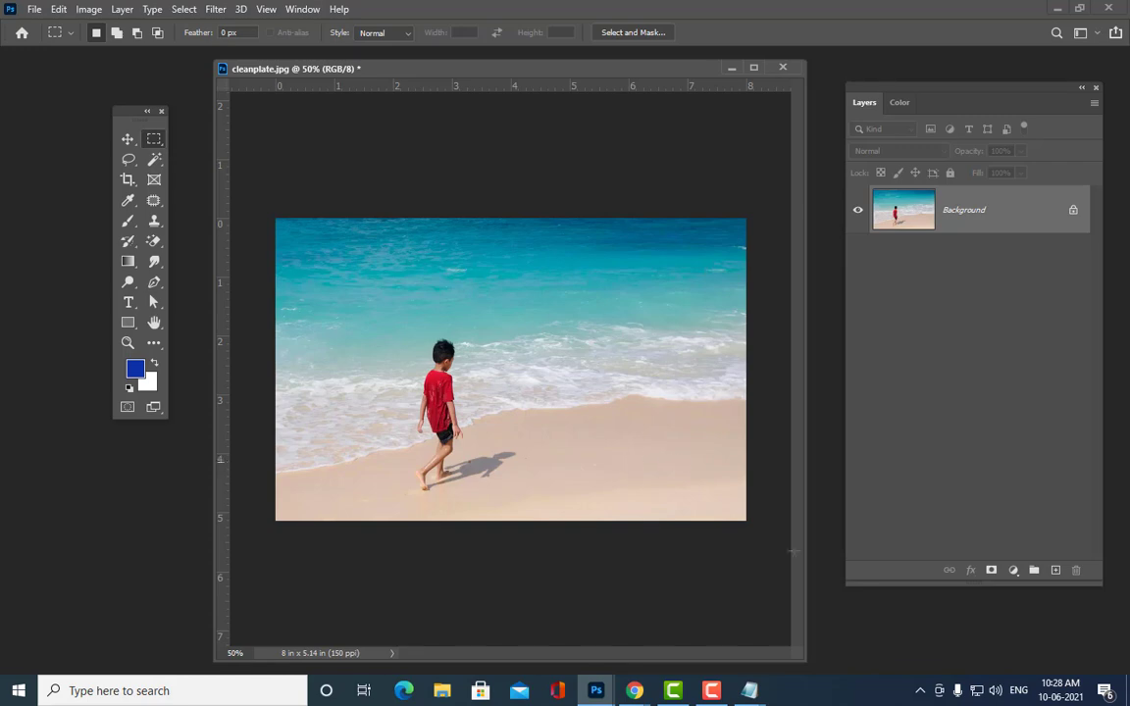
Step: Switch to Chrome and search Google Images for "clean plate vfx" in a new tab
click(646, 695)
click(454, 619)
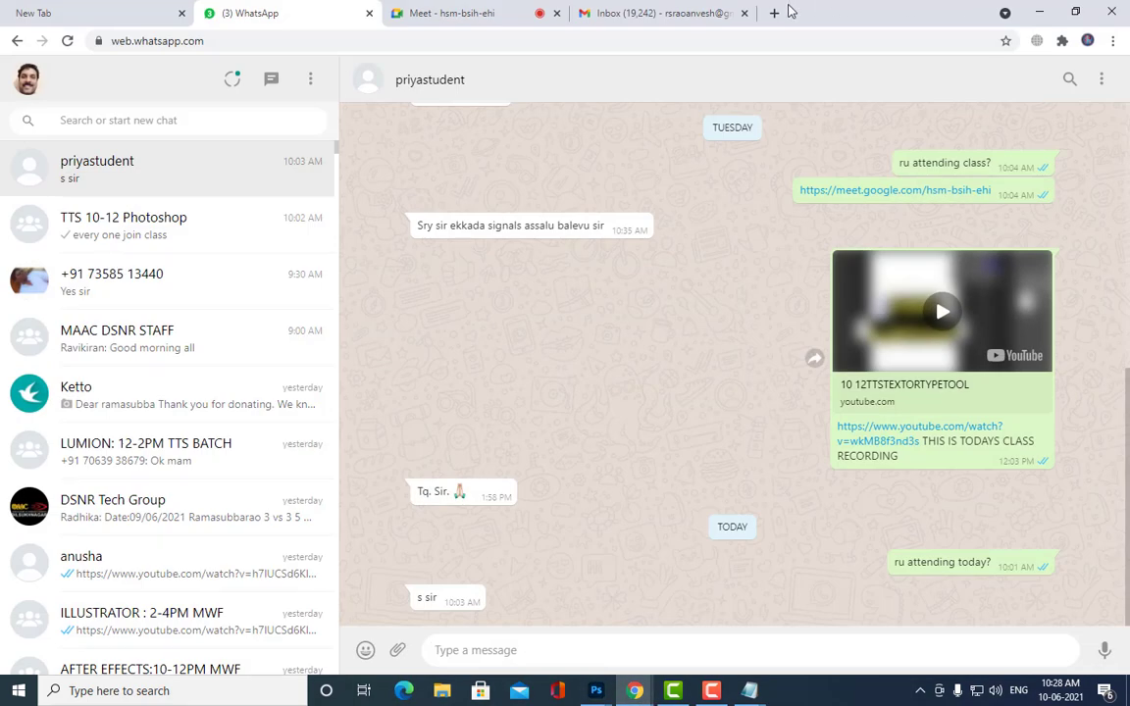
click(772, 15)
click(1016, 108)
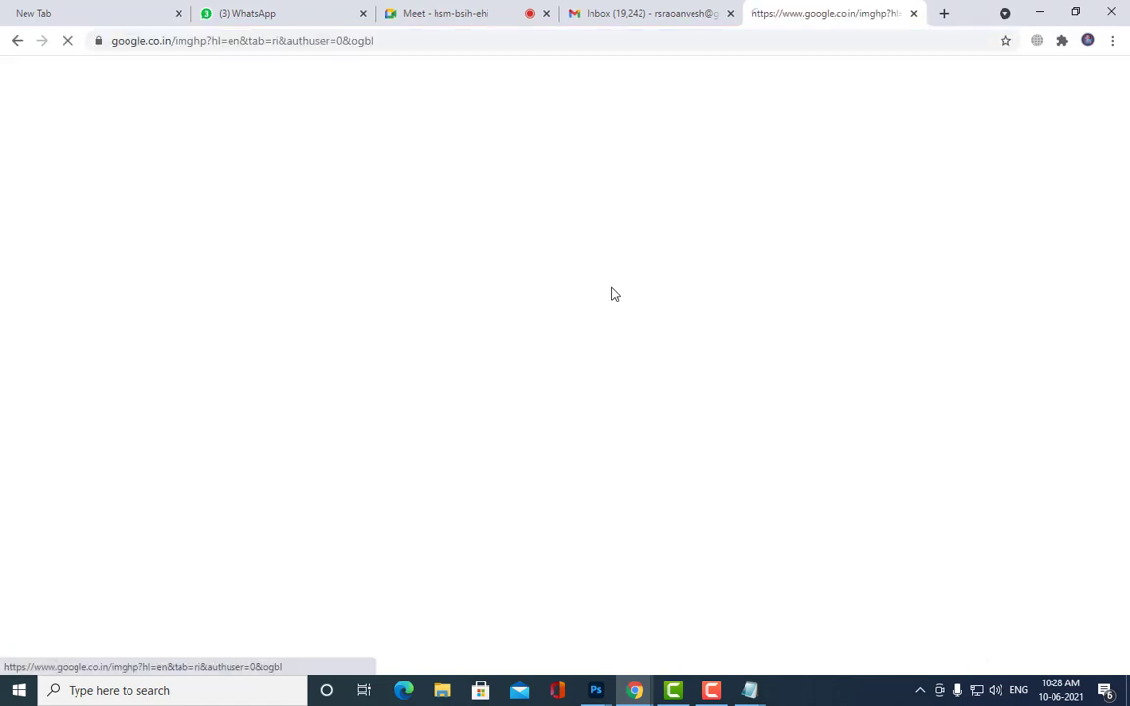
text(c)
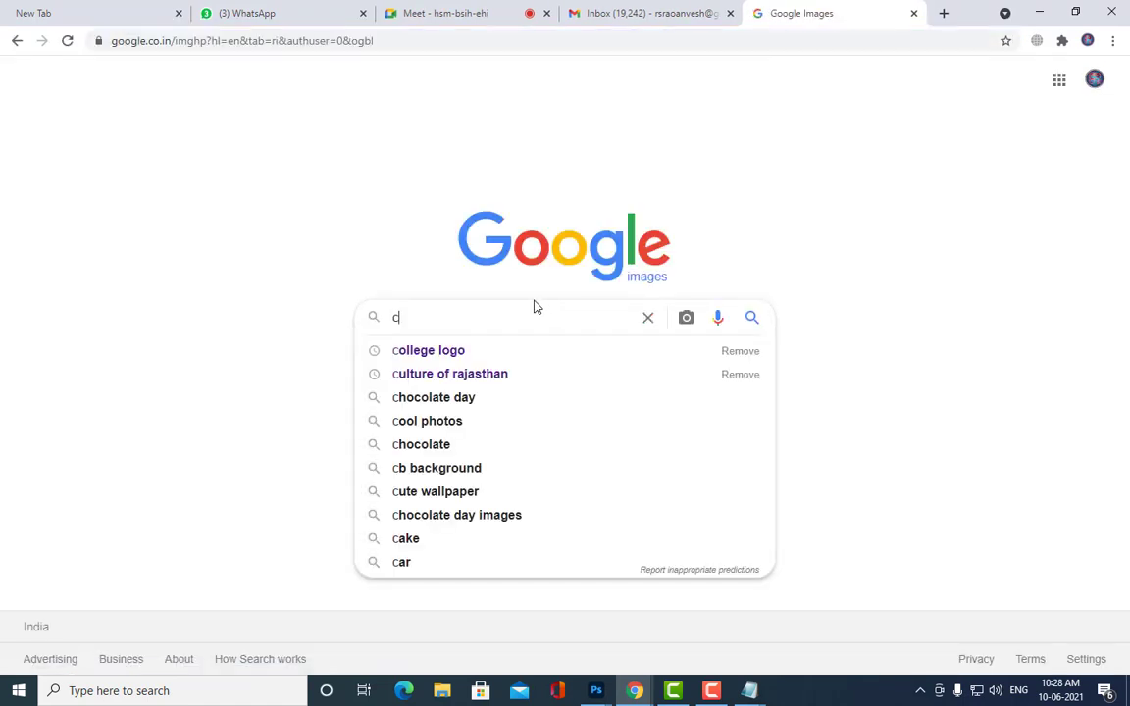
text(lena)
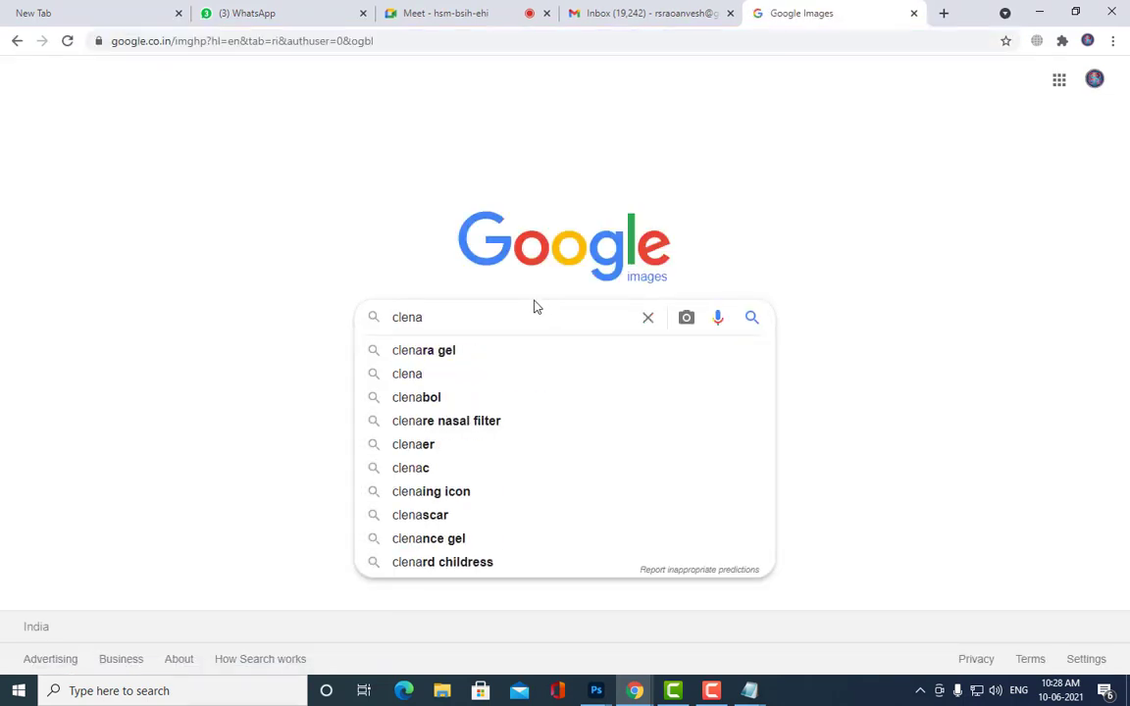
key(BackSpace)
key(BackSpace)
key(Down)
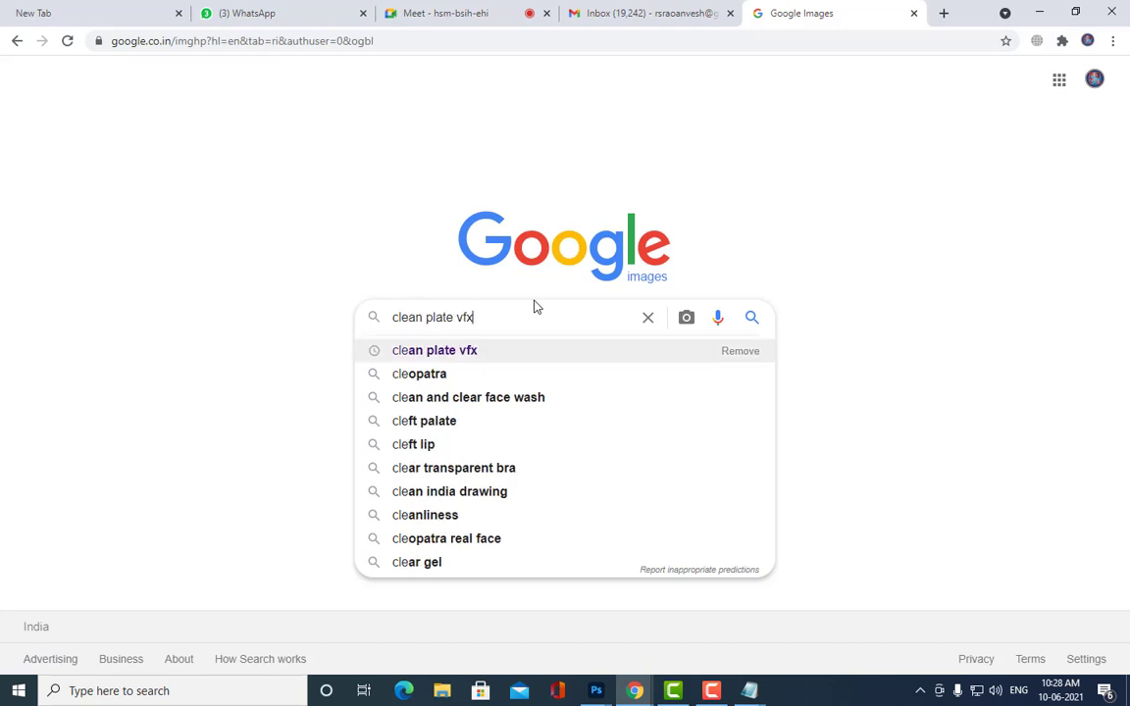
key(Return)
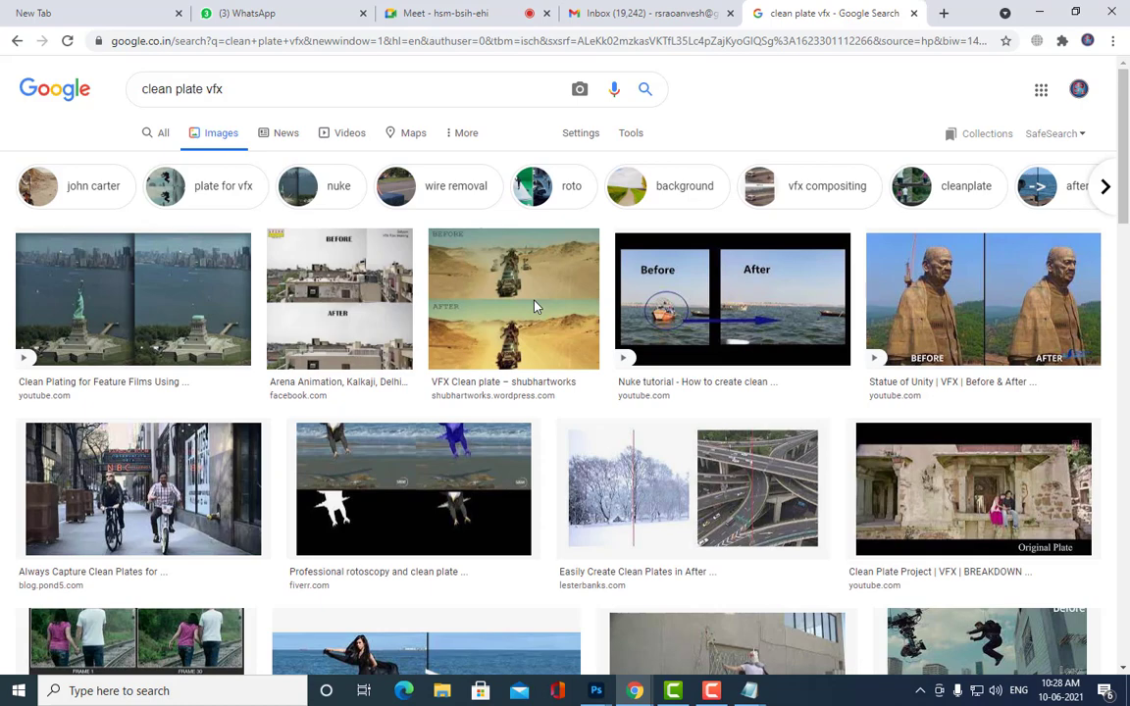
Step: Preview the Lesterbanks clean plate result and the related CGTalk before-and-after image of the highway overpass
click(701, 466)
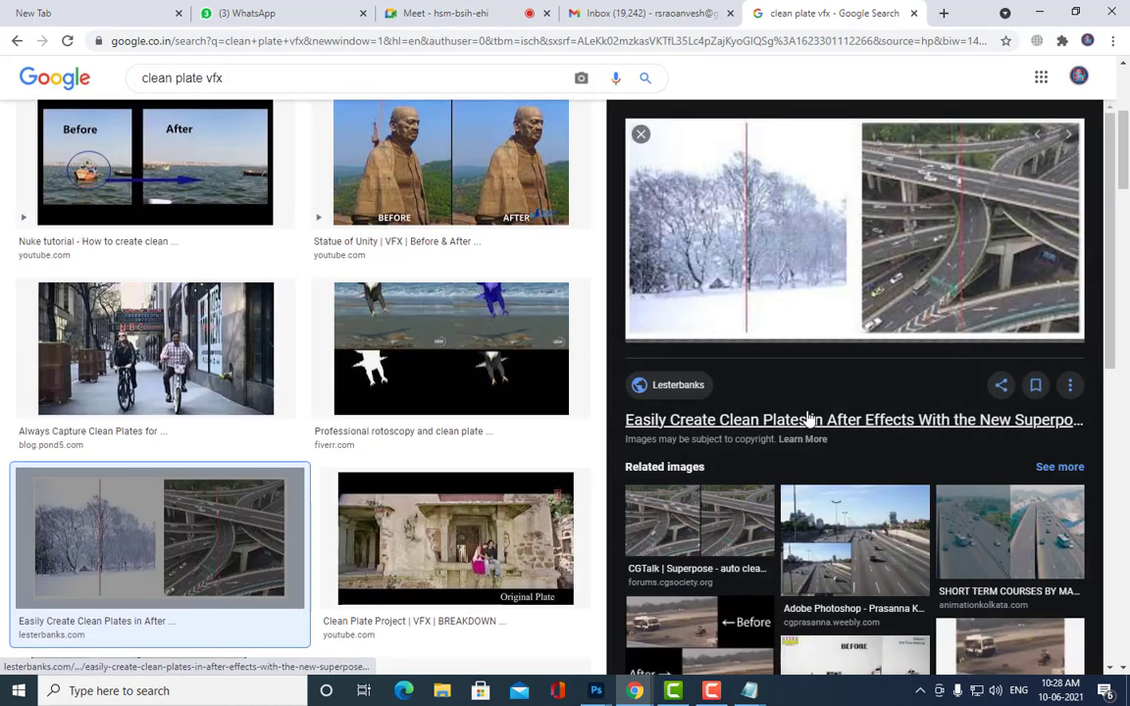
scroll(806, 420, down, 3)
click(698, 378)
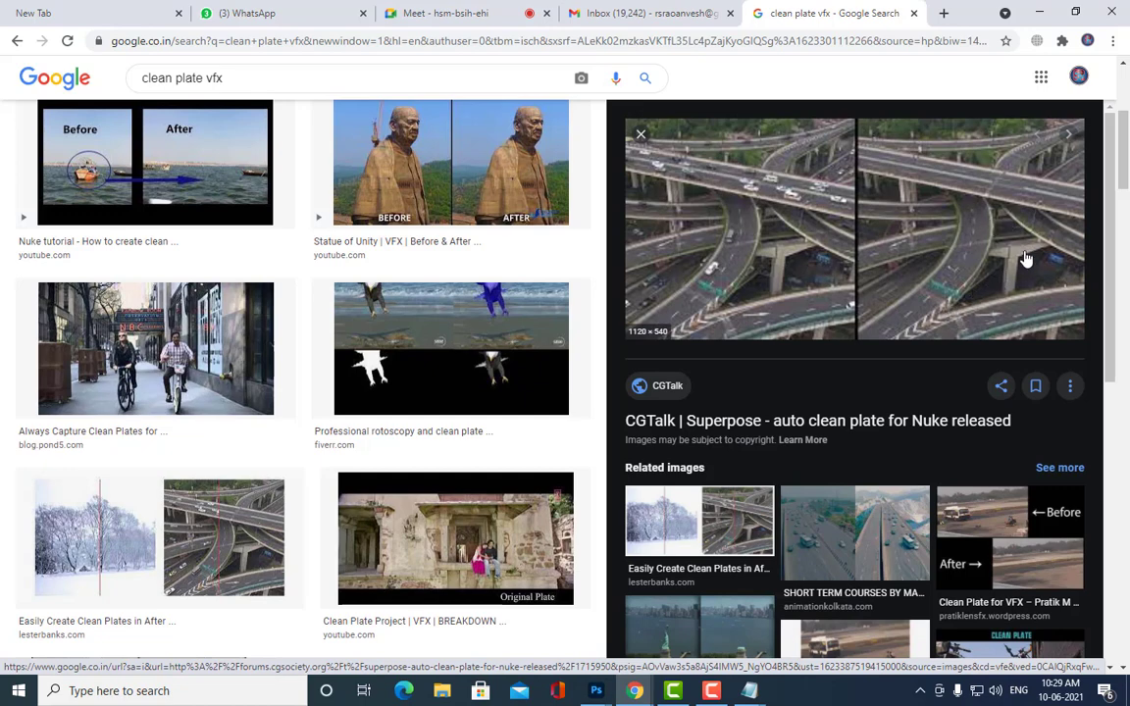
Step: Preview the MAAC Kolkata highway, Creosouls bus and shubhartworks desert convoy clean plate examples among the image results
click(831, 547)
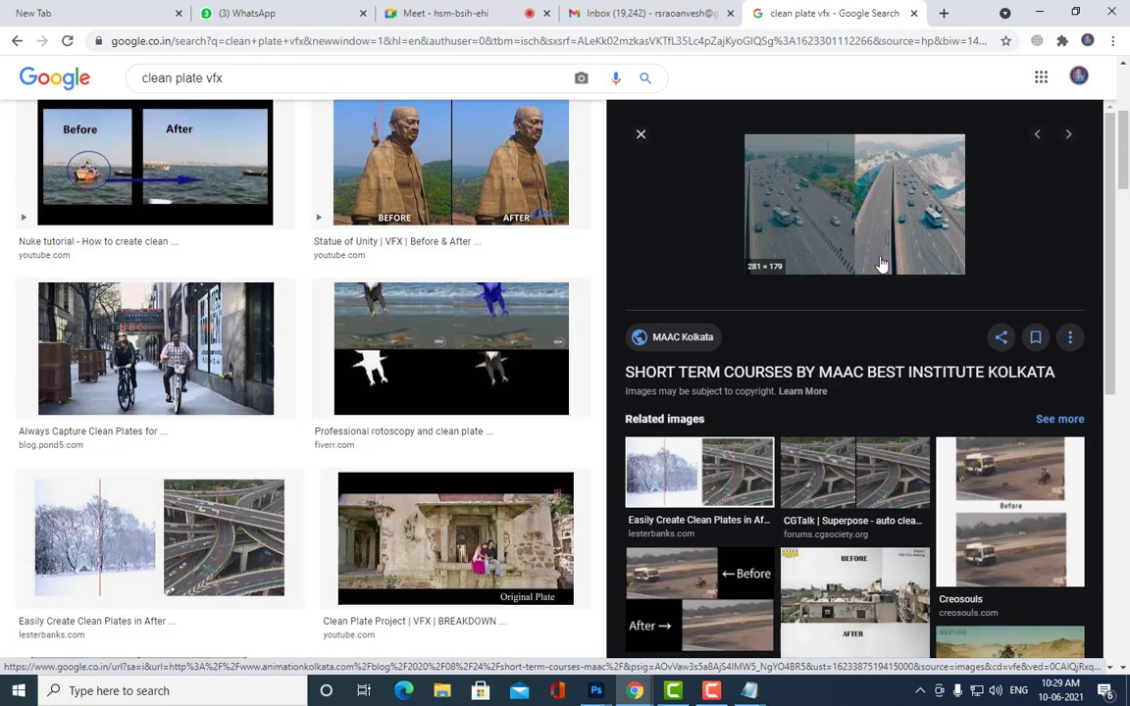
click(1043, 522)
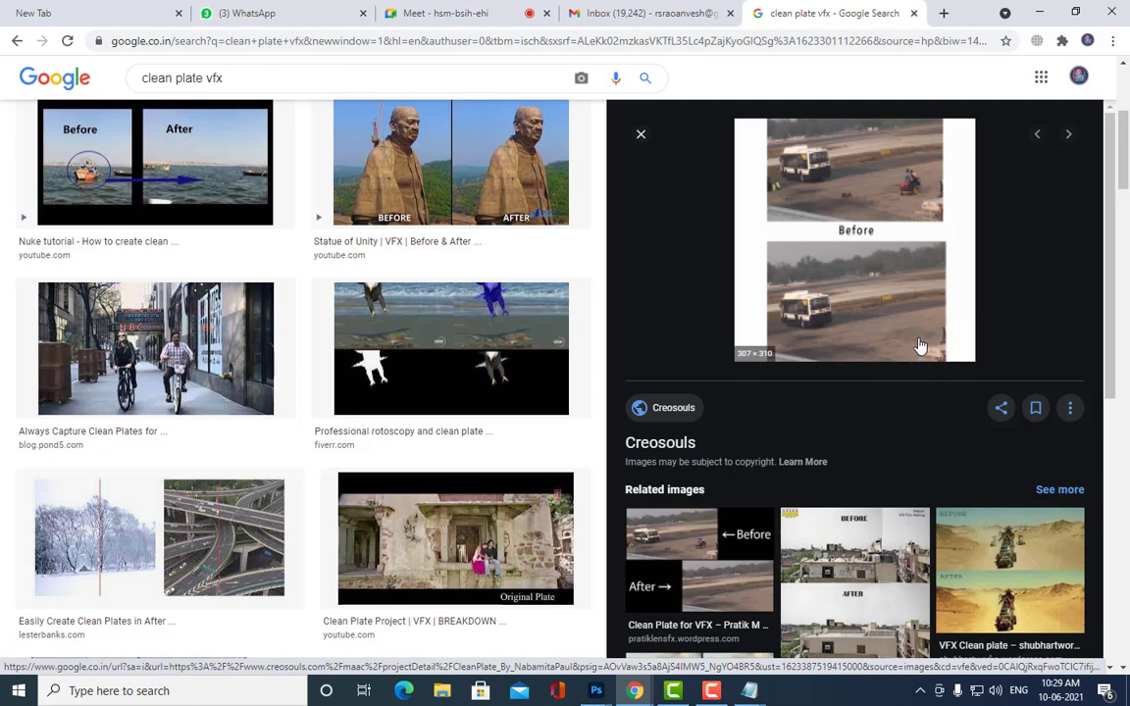
scroll(277, 345, up, 3)
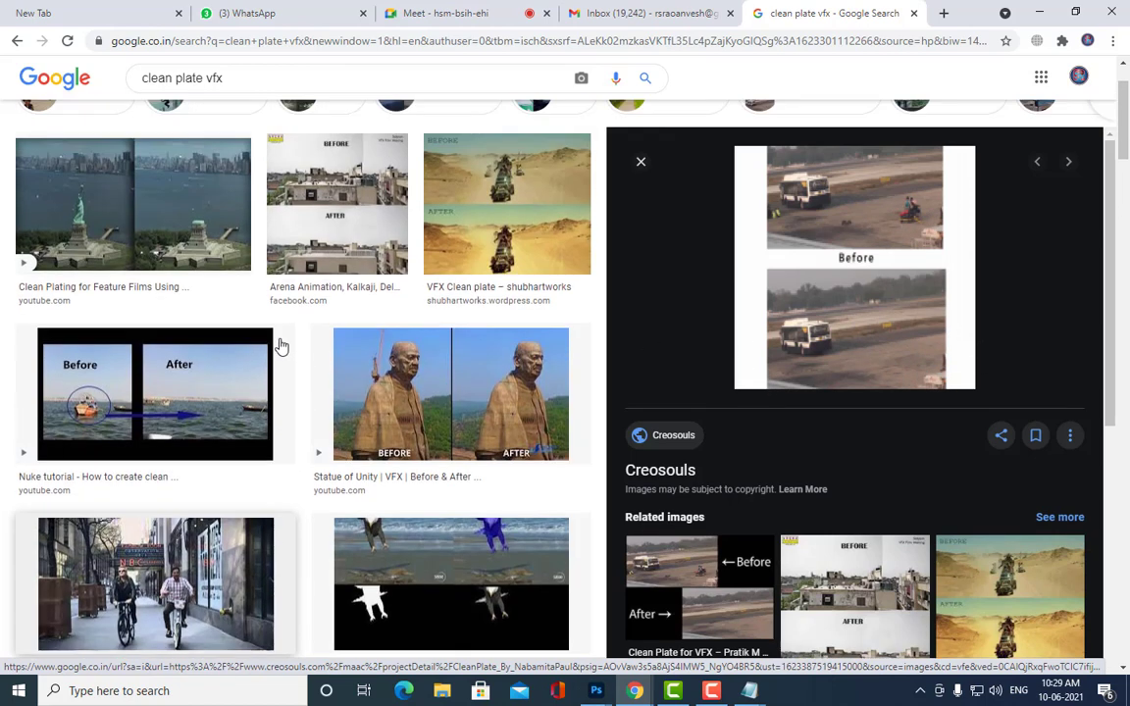
click(519, 195)
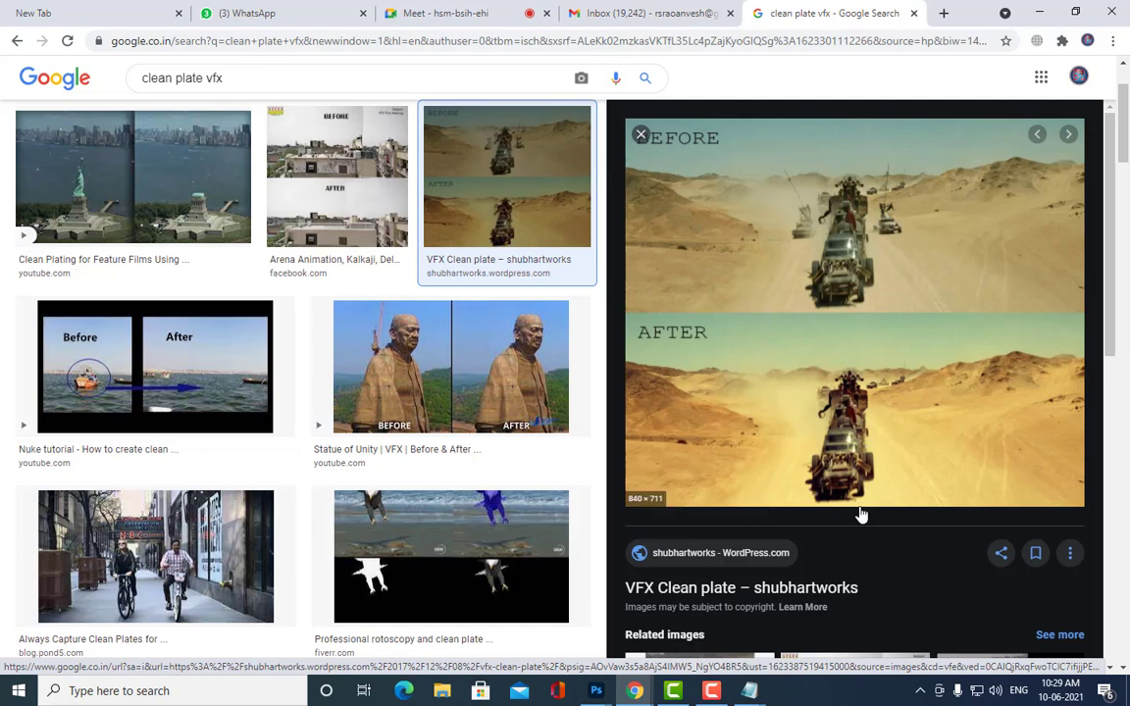
scroll(895, 480, down, 3)
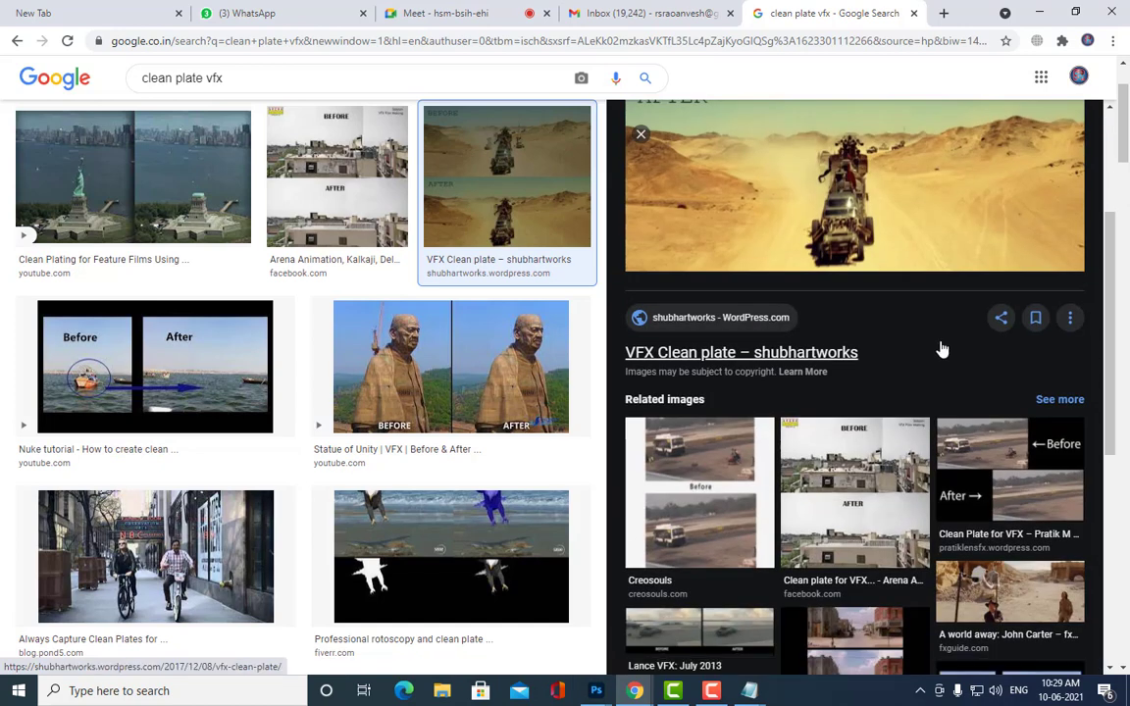
scroll(940, 348, up, 1)
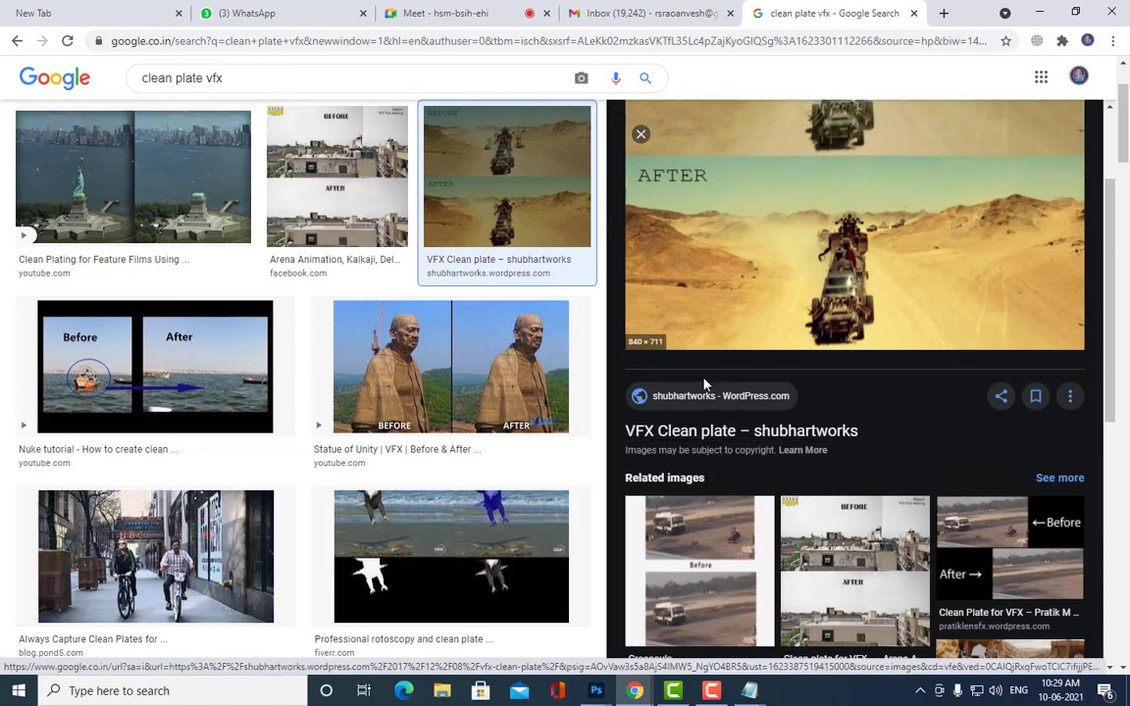
Step: Return to Photoshop and shift the cleanplate.jpg document window slightly within the workspace
click(1042, 13)
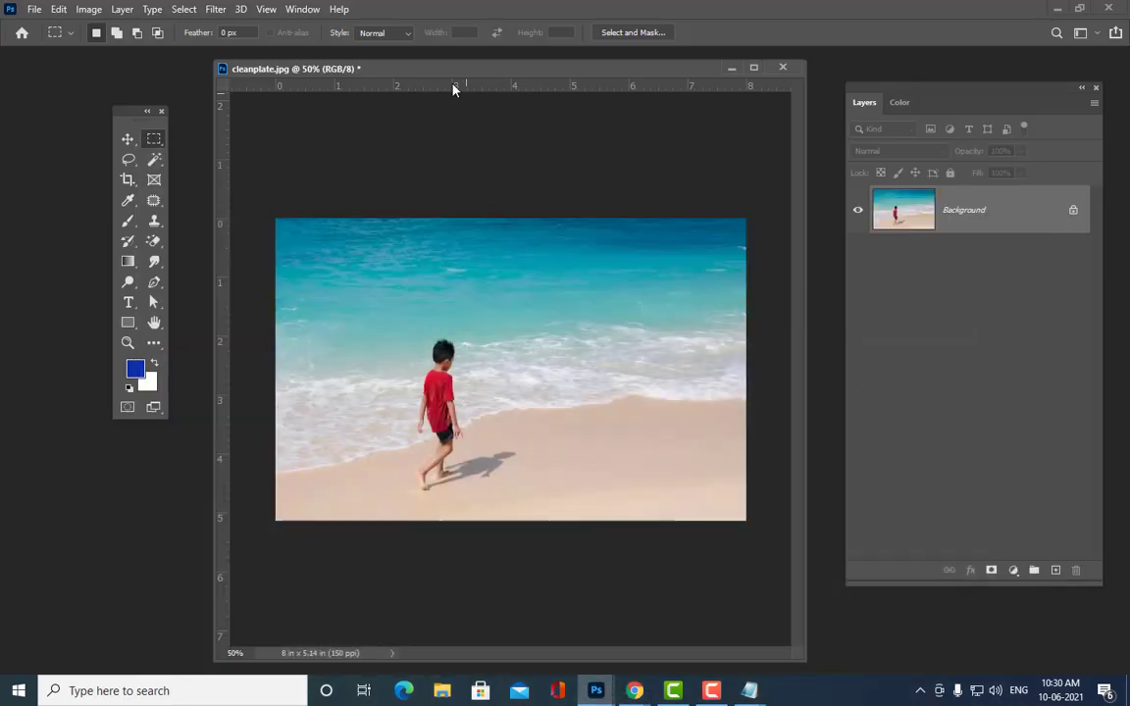
drag(424, 76, 439, 89)
drag(350, 87, 335, 84)
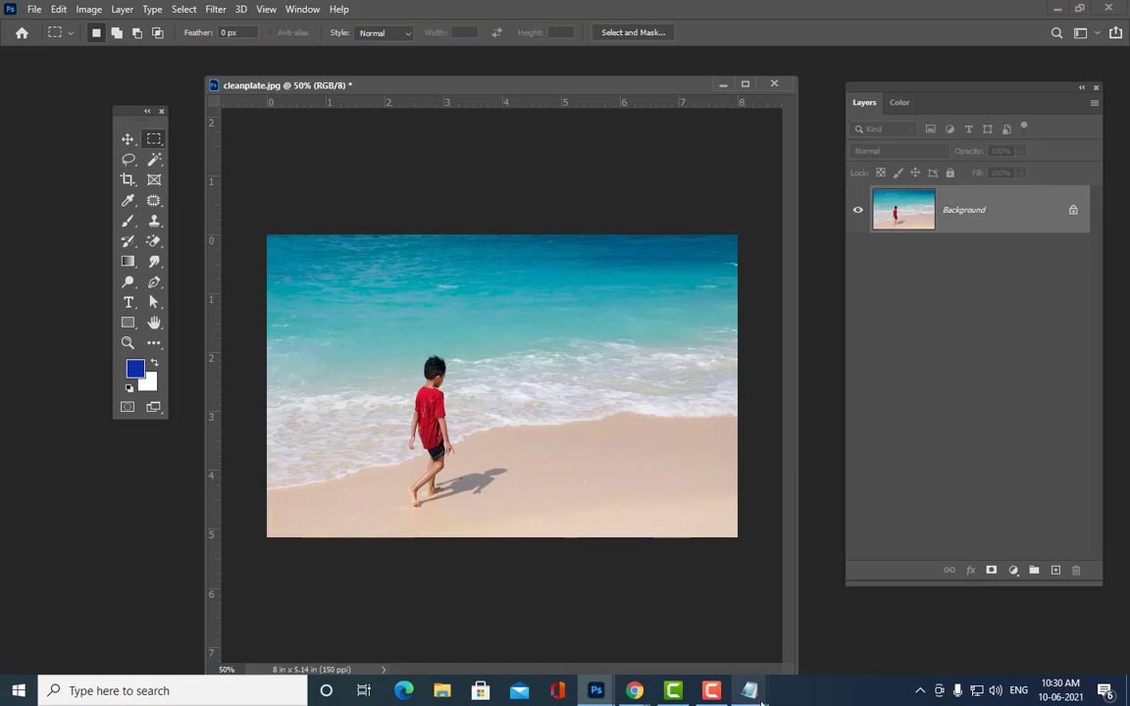
Step: Switch to the photoshopnotes file in Notepad and look through the notes above the custom brush stroke section
mouse_move(748, 690)
click(666, 603)
scroll(517, 239, down, 1)
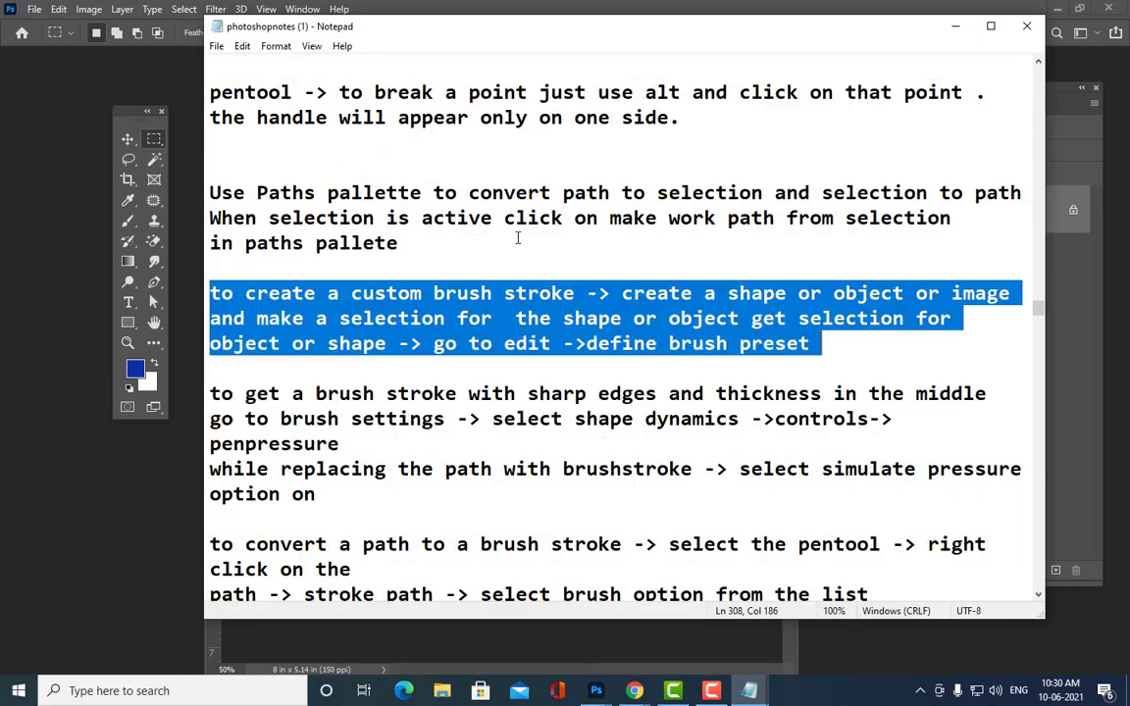
scroll(430, 313, up, 15)
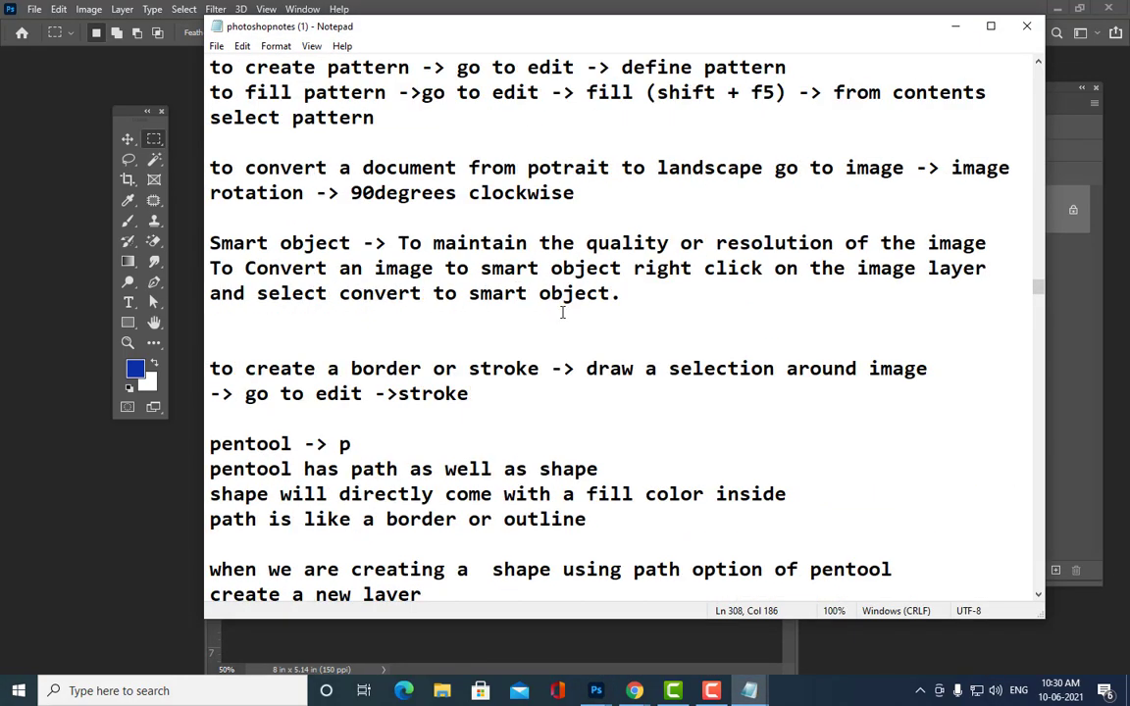
Step: Review the notes on content aware, patch tool and healing brush in the photoshopnotes file, and return to the image document
scroll(618, 343, up, 3)
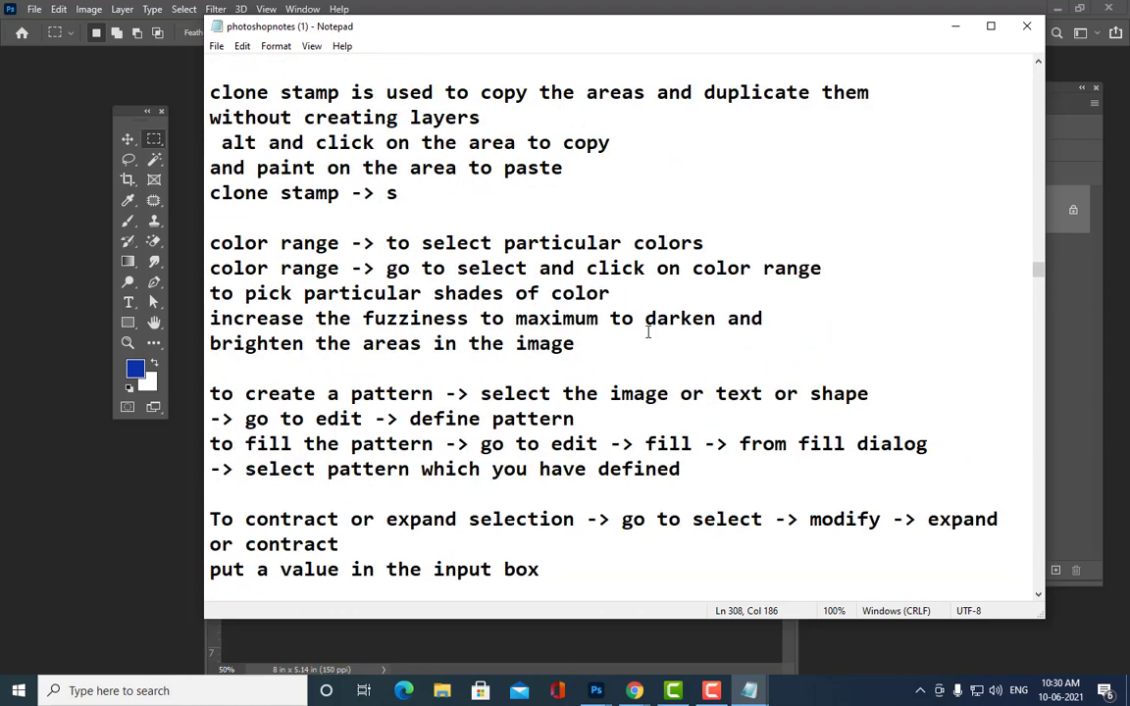
scroll(647, 332, up, 7)
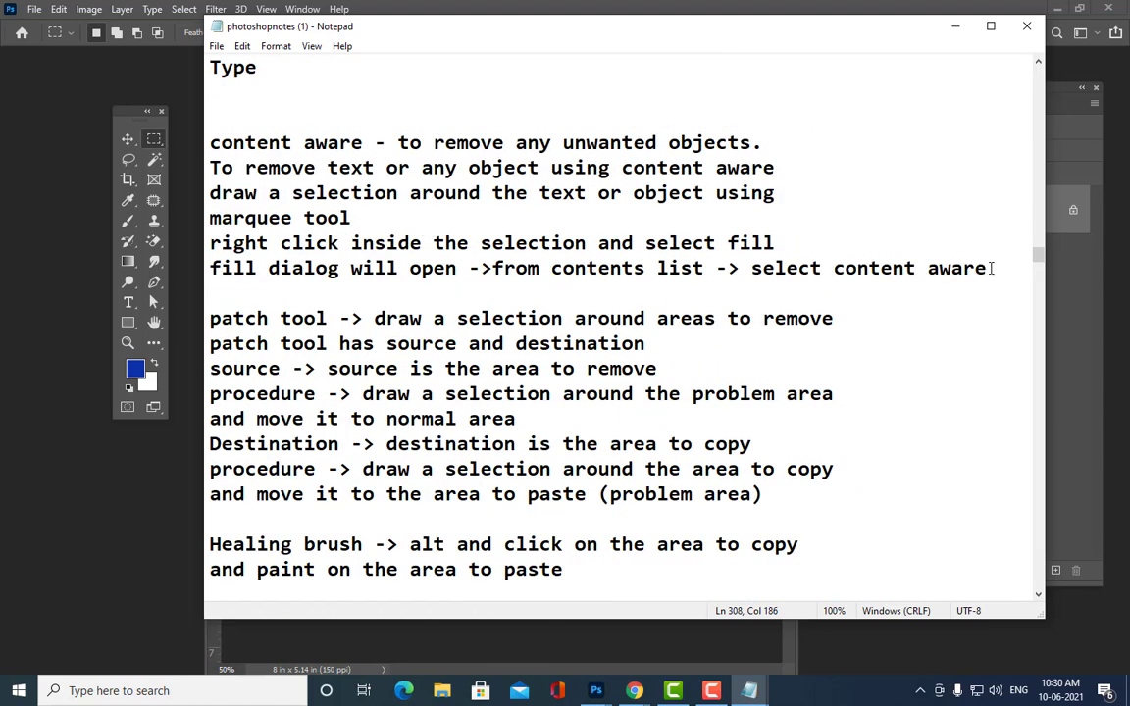
drag(992, 268, 208, 142)
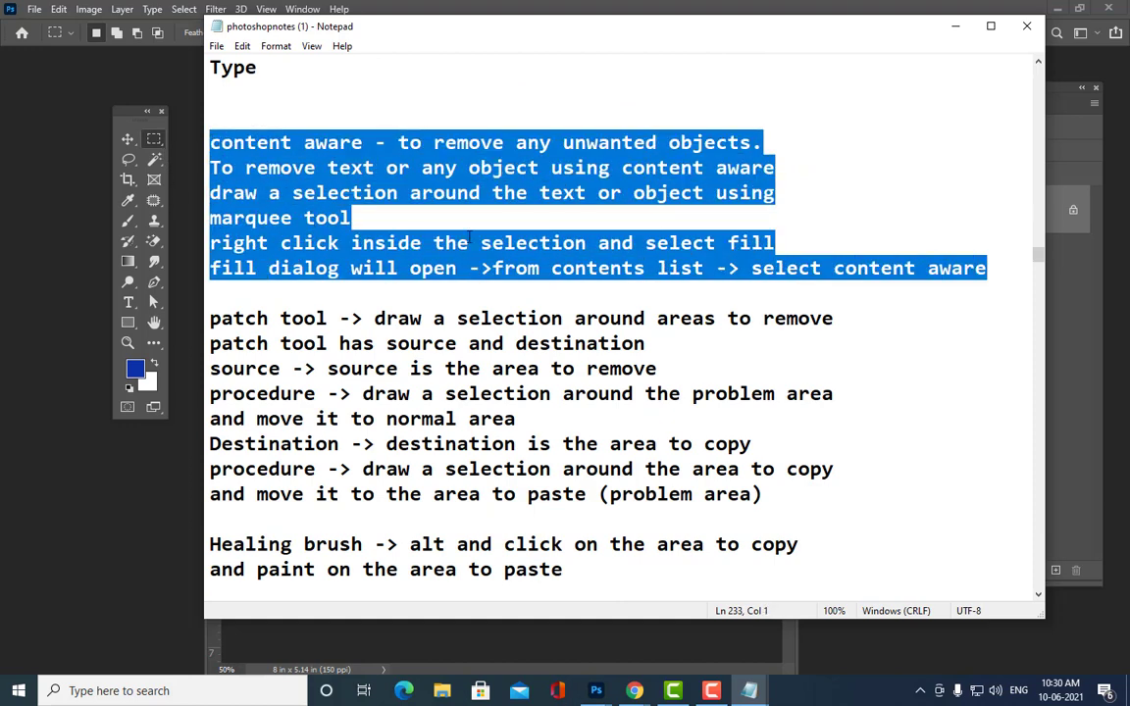
click(511, 300)
drag(574, 568, 209, 145)
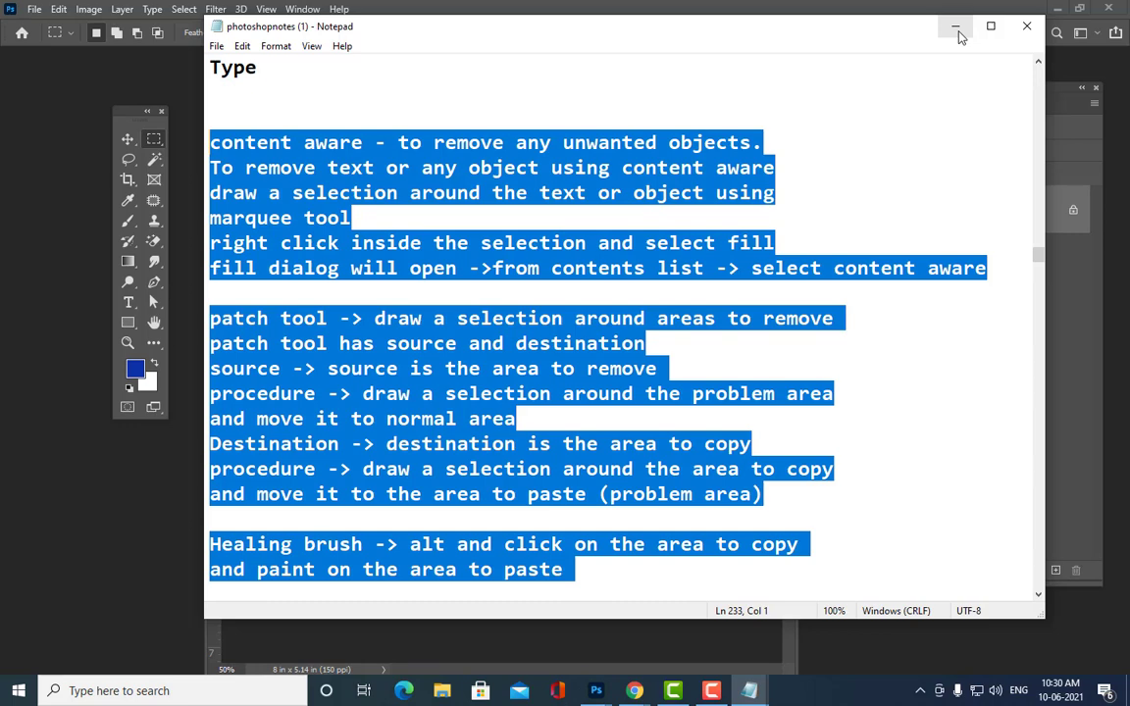
click(957, 30)
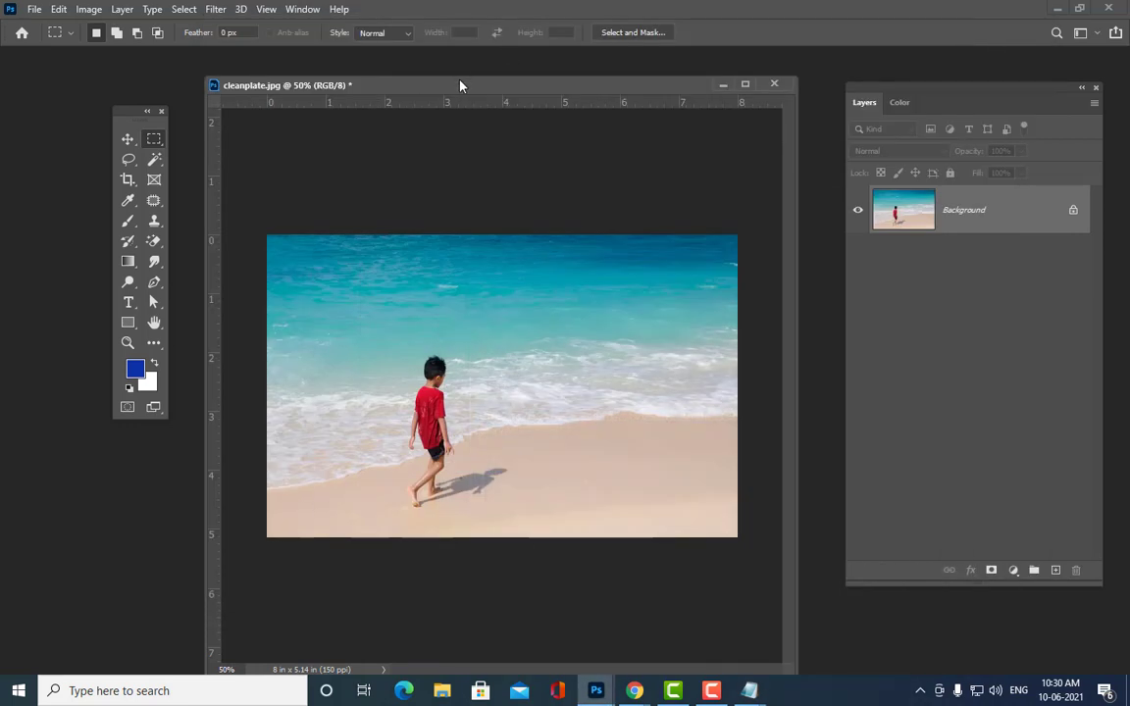
Step: Convert the locked Background of cleanplate.jpg into a regular editable layer
drag(458, 86, 456, 76)
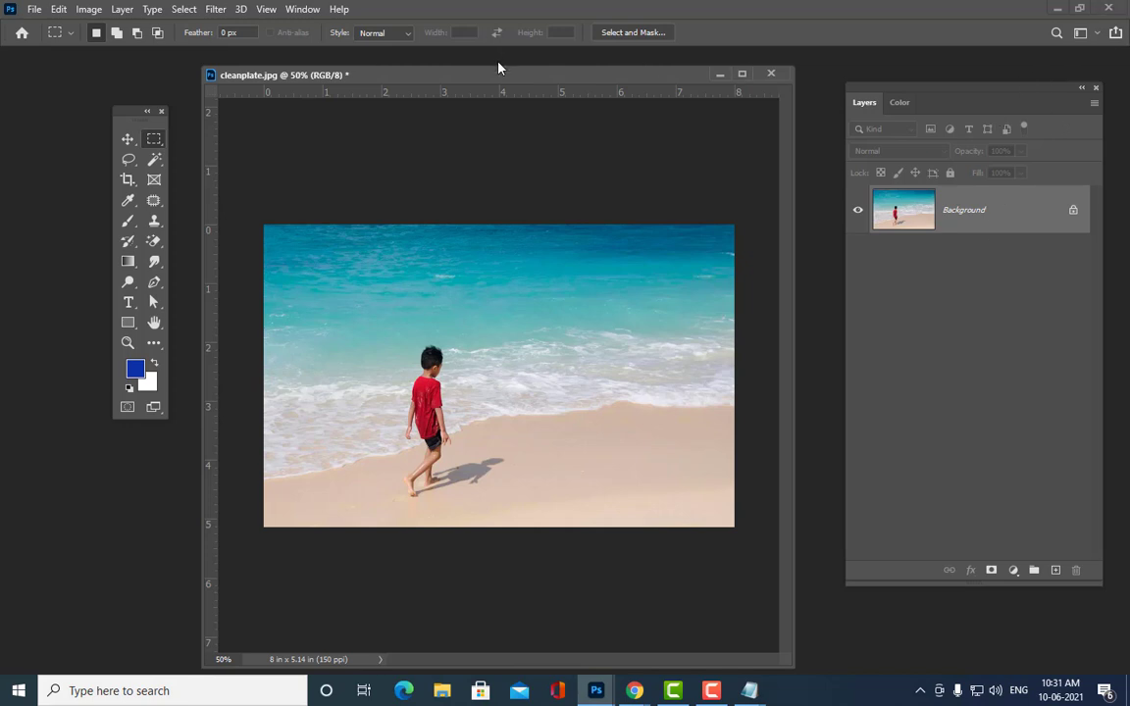
drag(500, 76, 500, 69)
drag(882, 95, 842, 85)
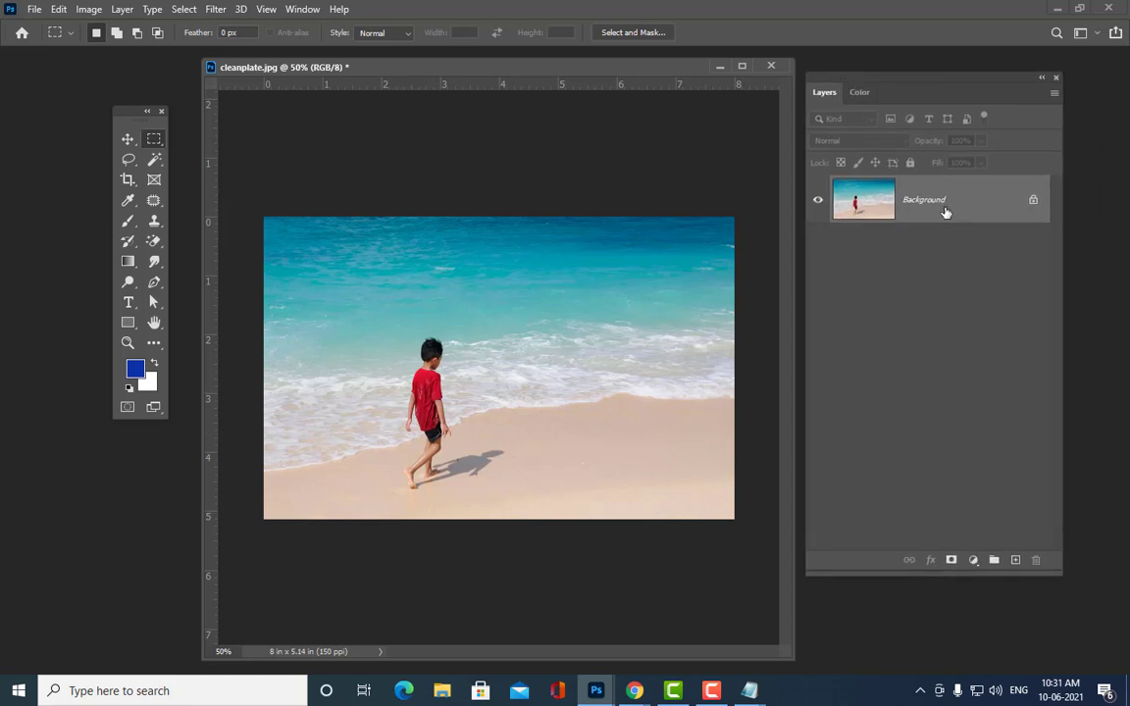
double_click(944, 213)
click(724, 106)
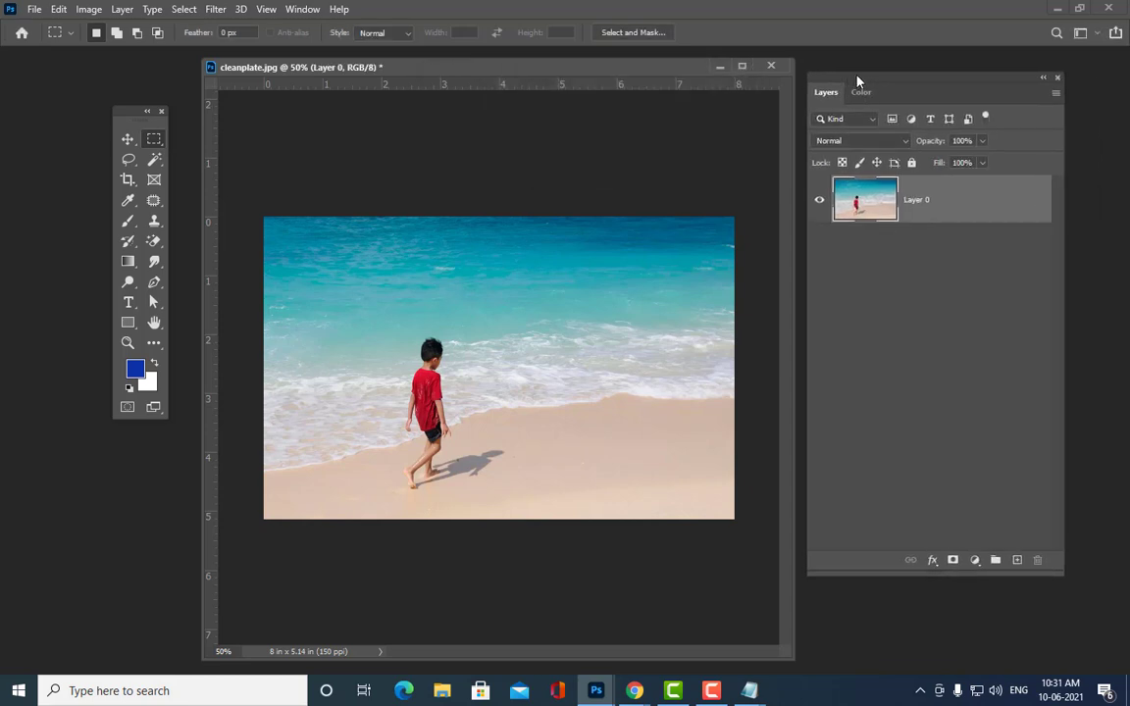
drag(857, 81, 887, 80)
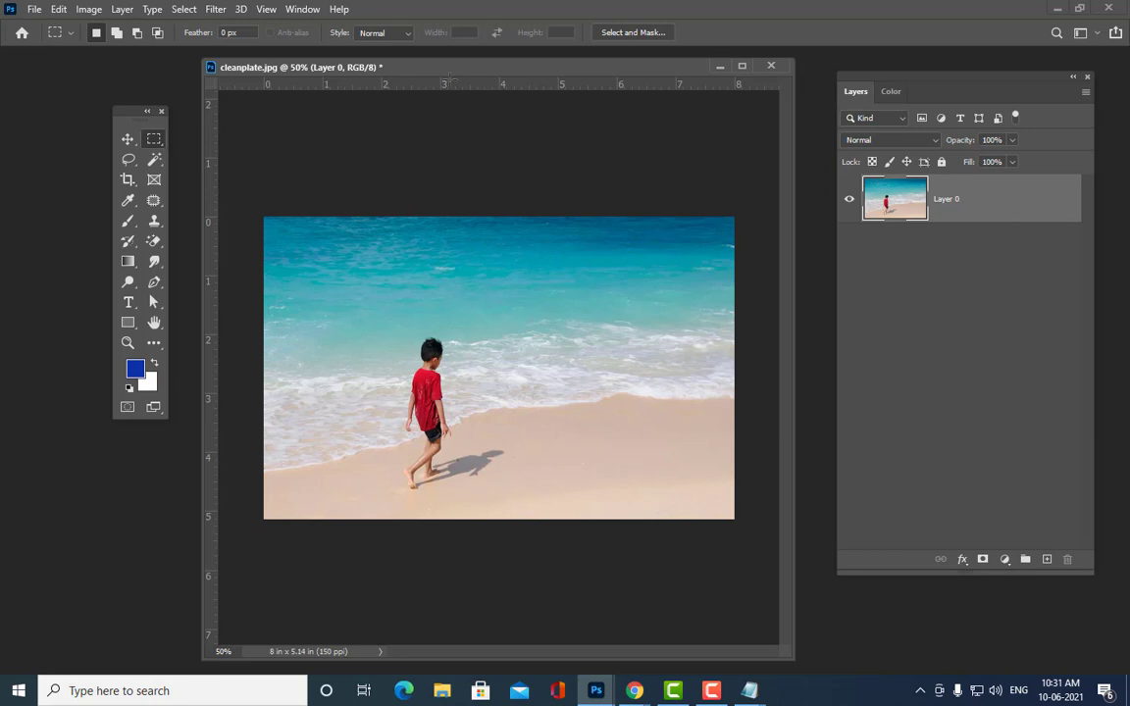
drag(388, 69, 395, 63)
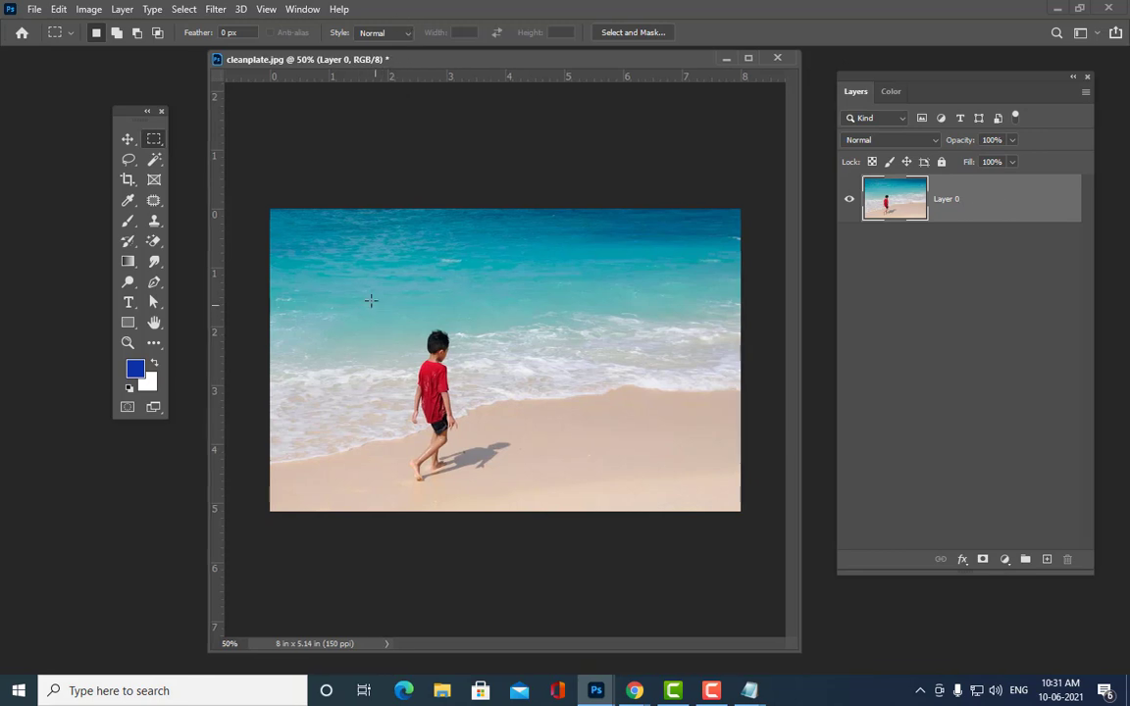
Step: Remove the boy and his shadow using a rectangular marquee selection and a Content-Aware fill, and clear the selection
drag(385, 315, 526, 490)
right_click(441, 343)
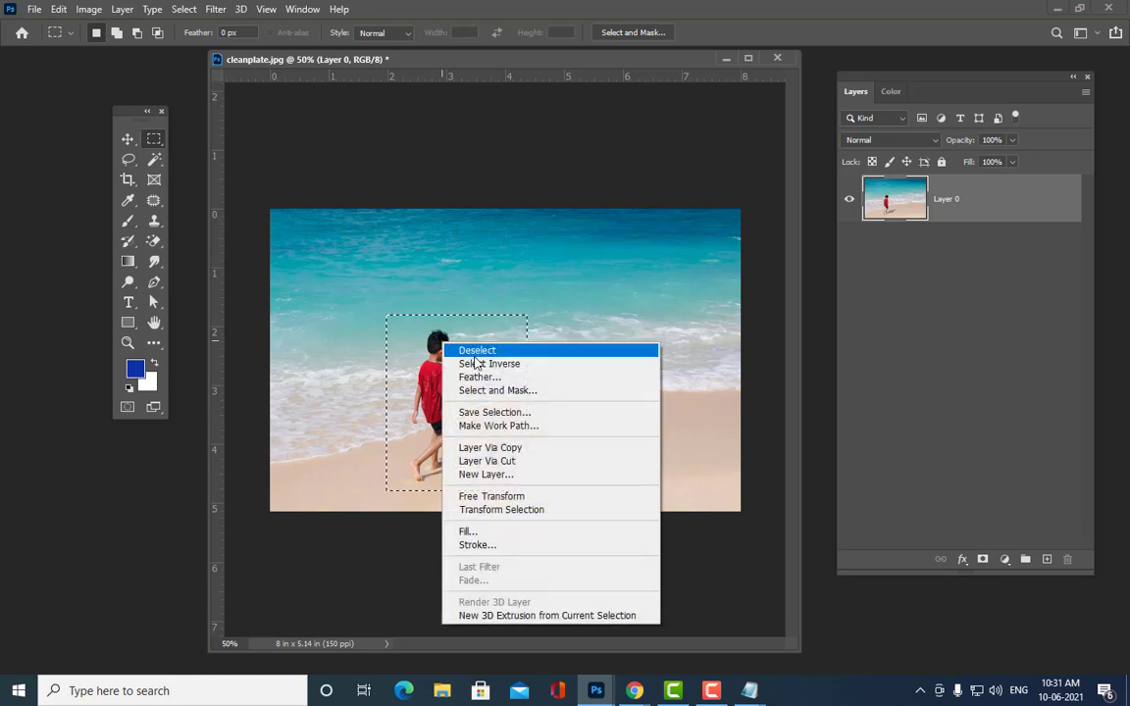
click(487, 532)
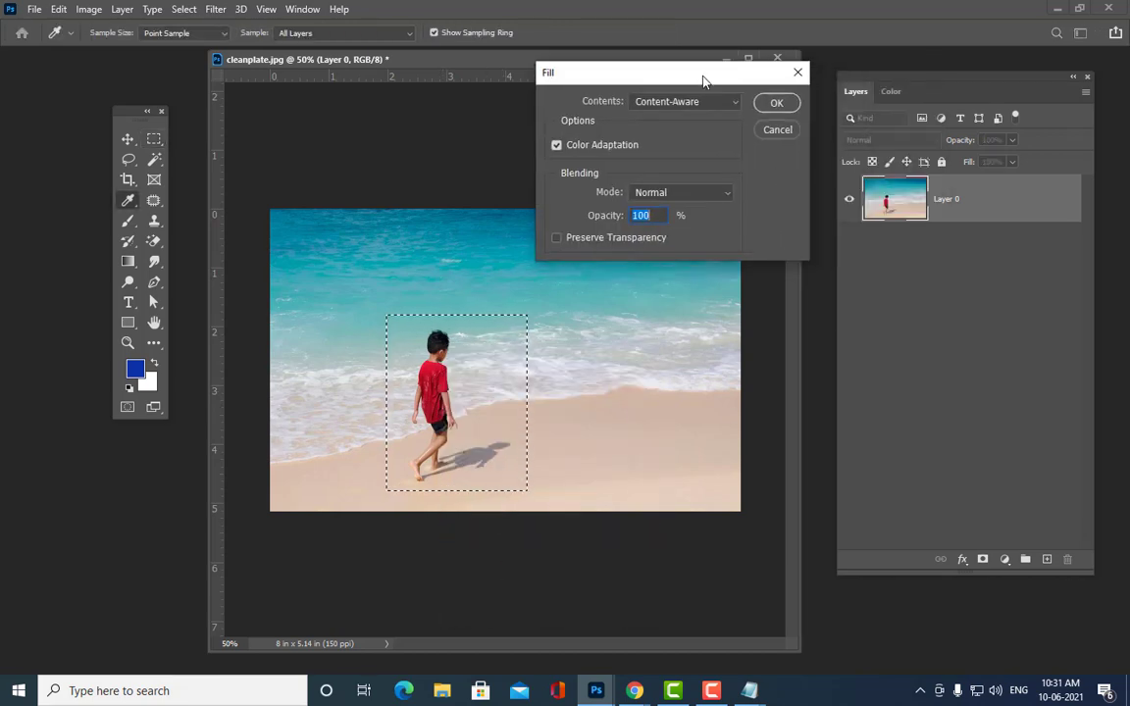
click(686, 102)
click(670, 172)
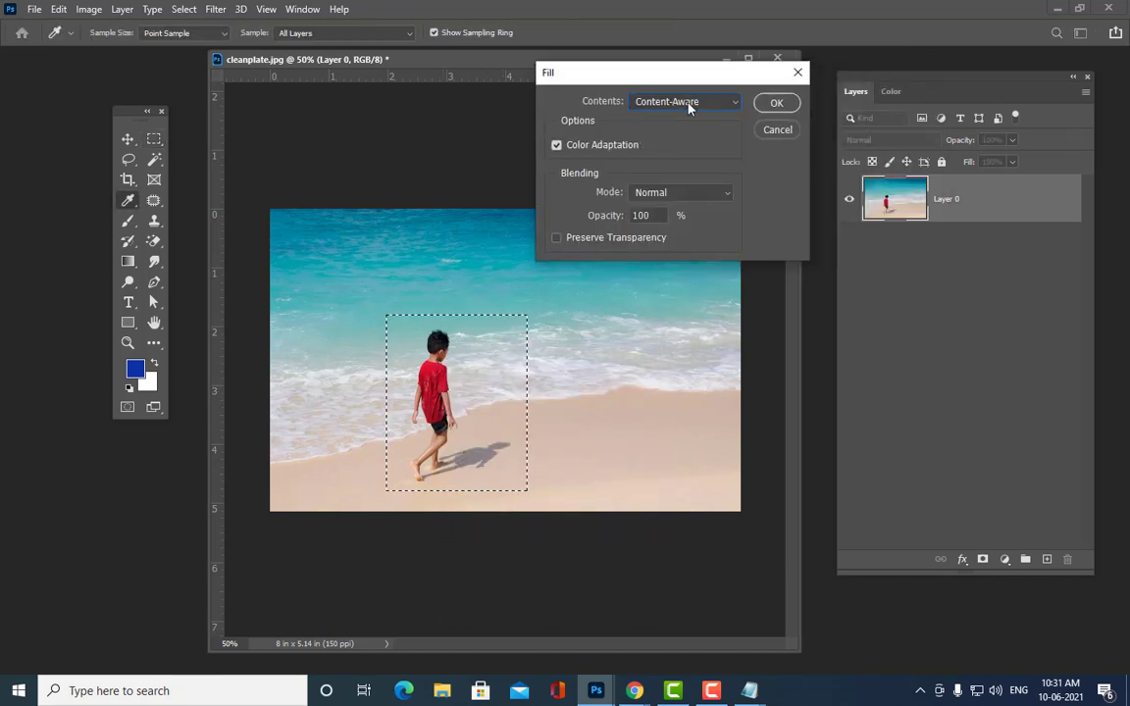
click(785, 111)
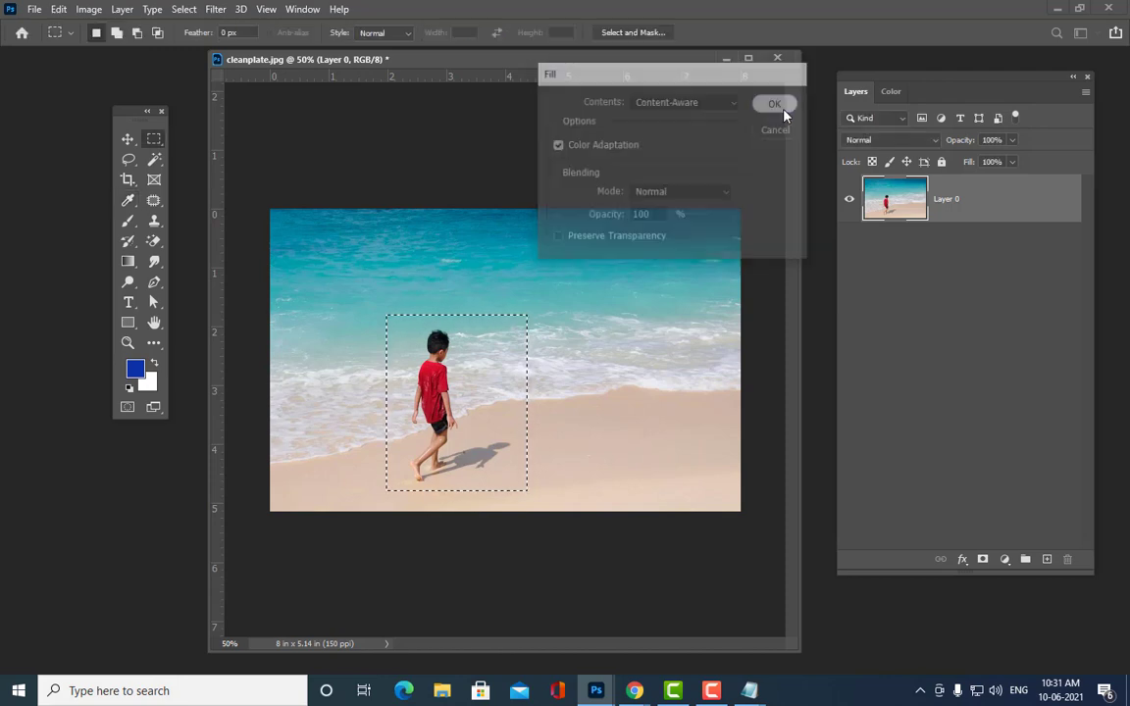
key(ctrl+d)
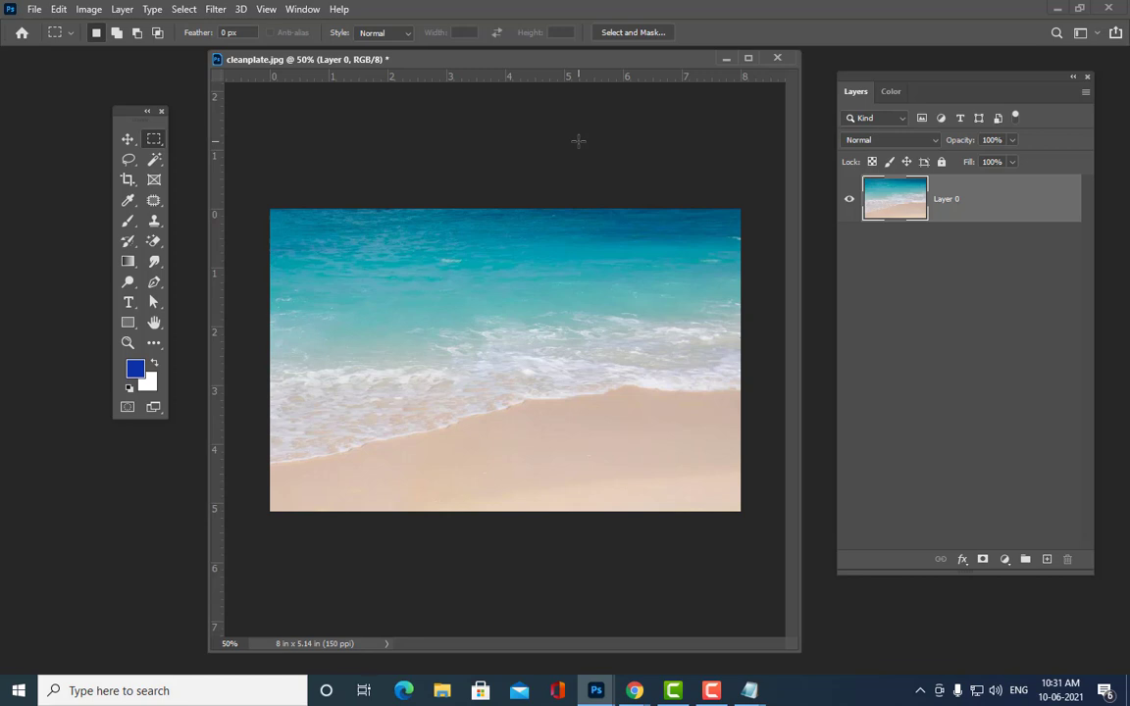
Step: Open the ttatasalt image from the mattefiles folder inside photoshop ref images
key(ctrl+o)
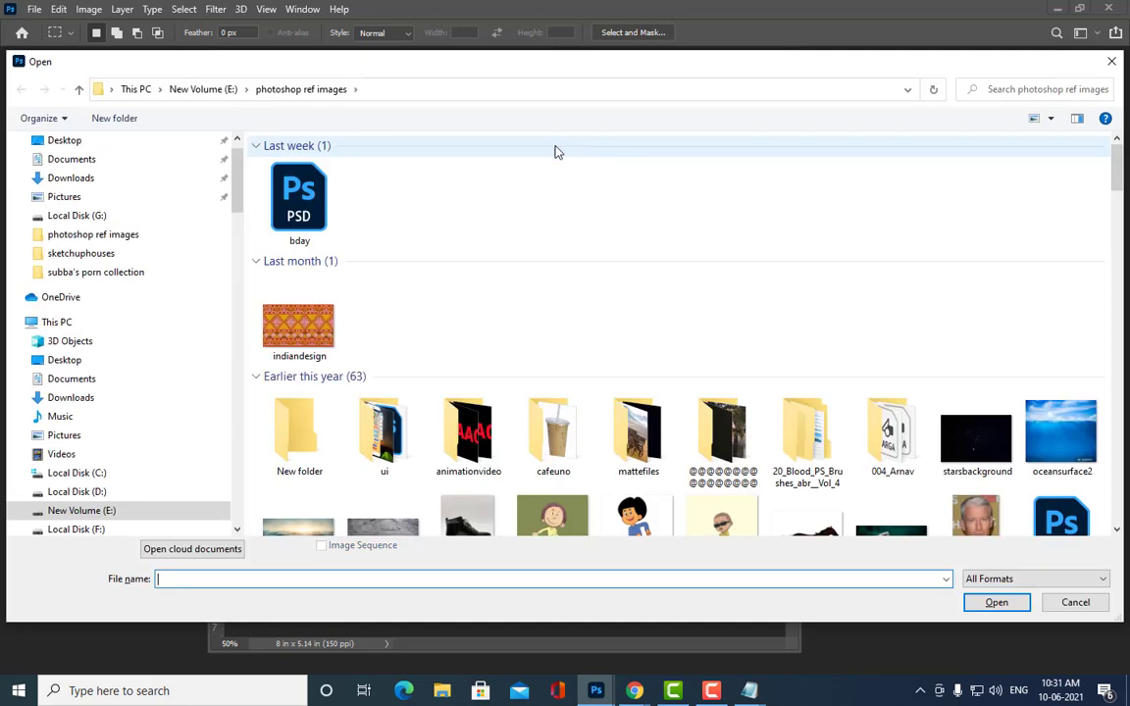
scroll(819, 244, down, 5)
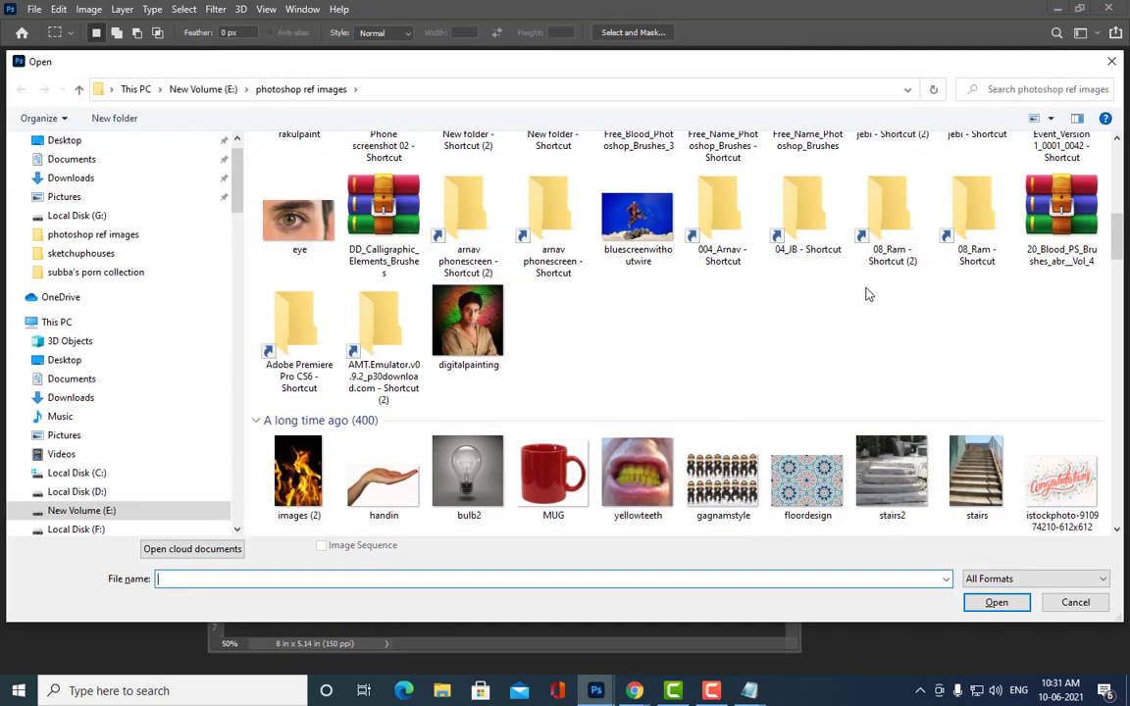
scroll(866, 295, down, 5)
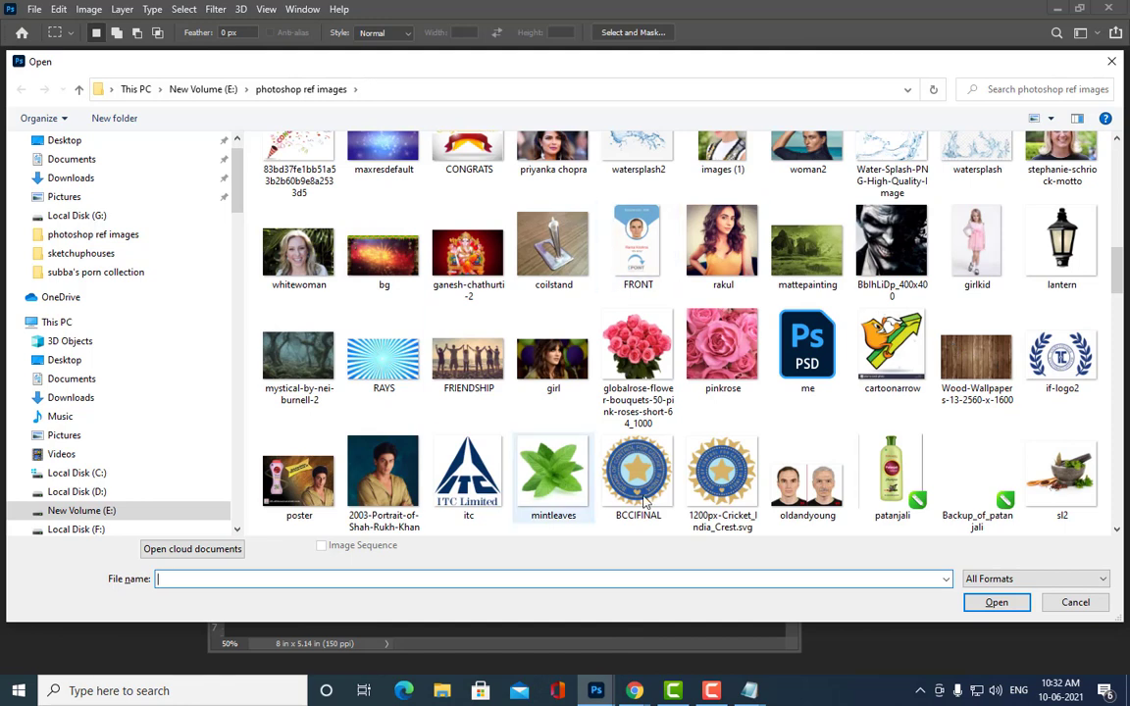
scroll(598, 245, up, 2)
scroll(588, 260, down, 8)
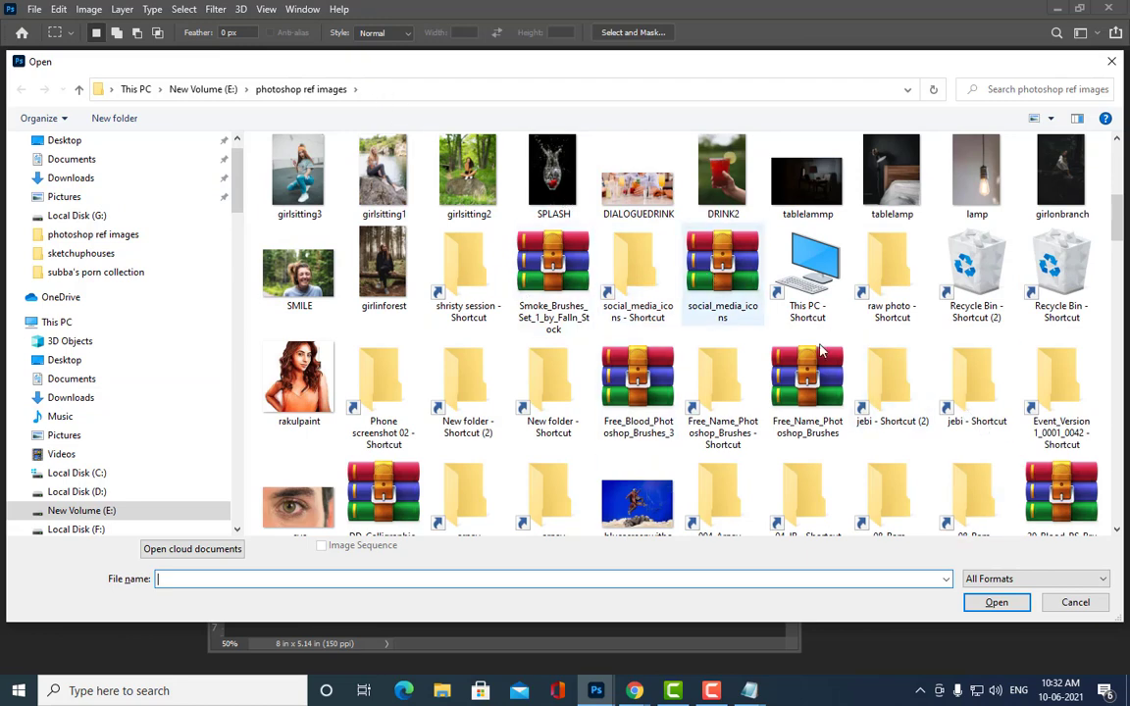
scroll(845, 238, down, 2)
scroll(845, 239, up, 5)
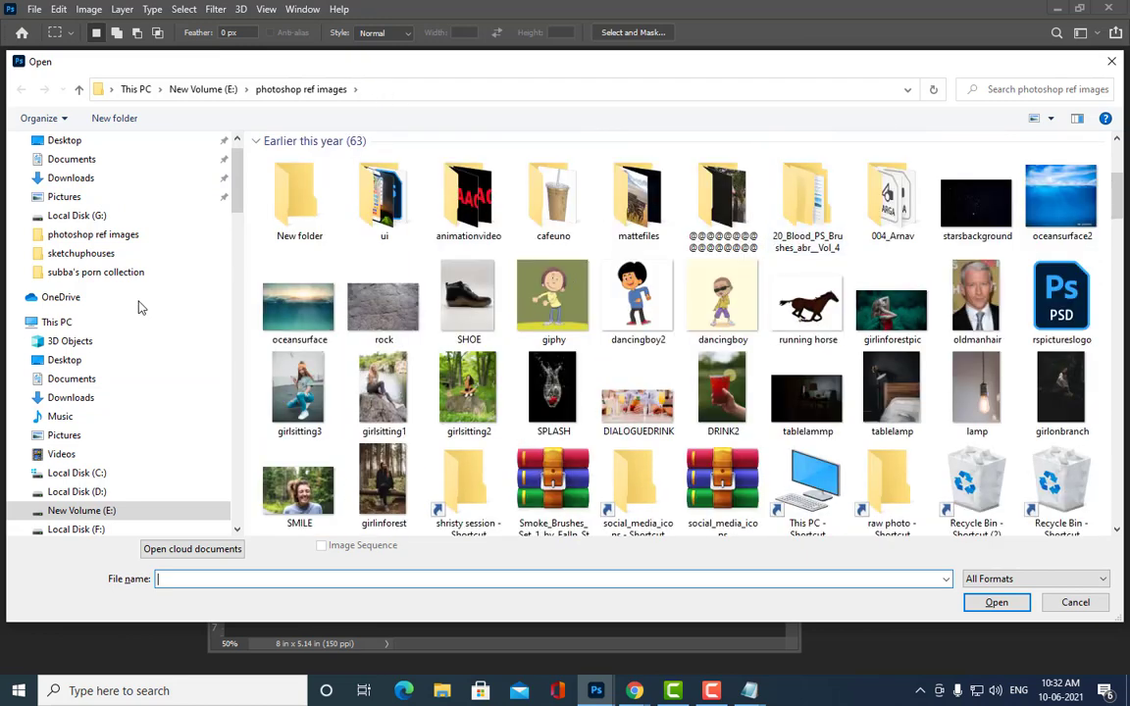
click(98, 234)
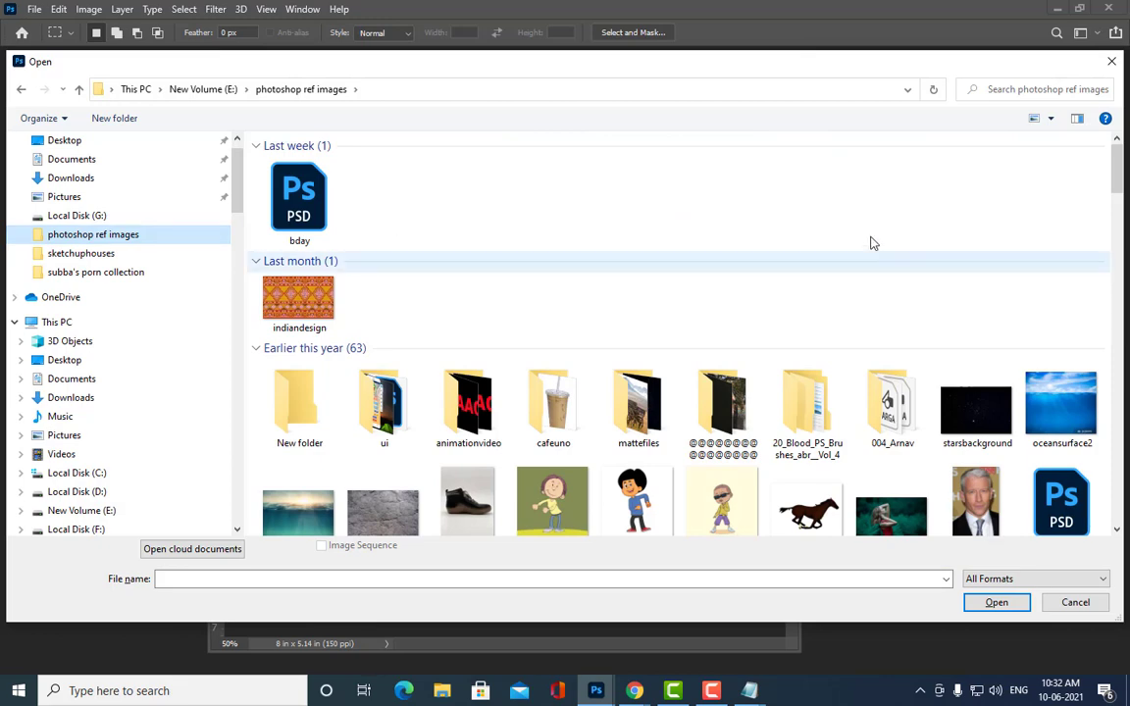
scroll(882, 255, down, 10)
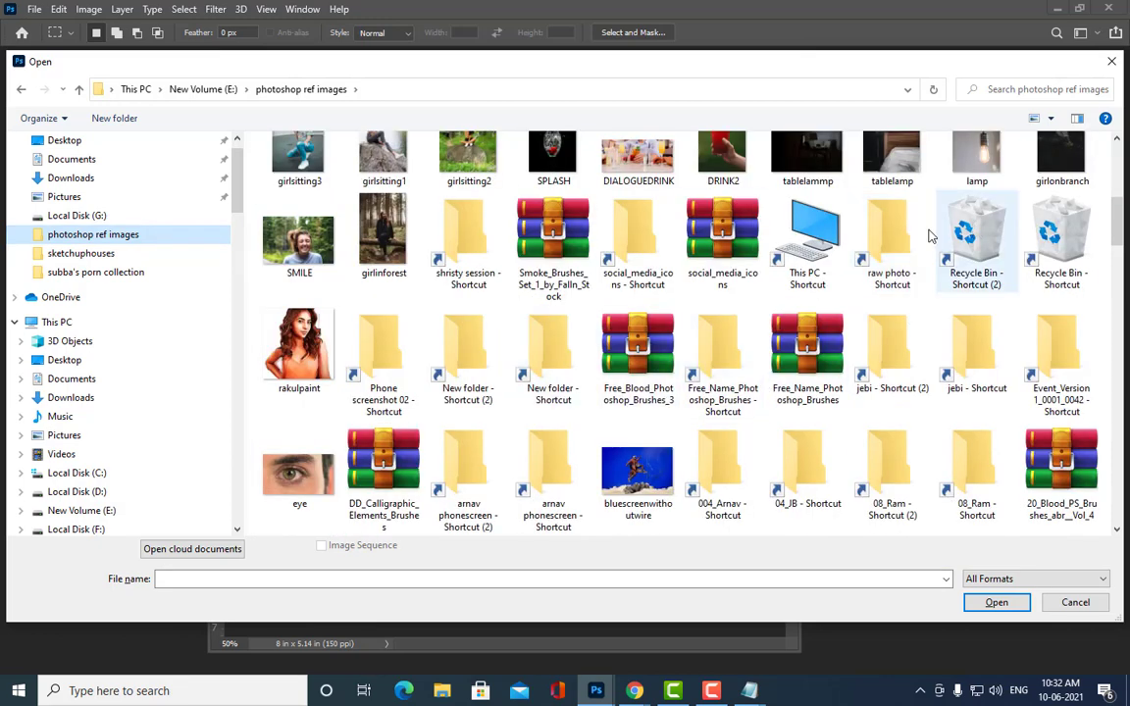
scroll(642, 277, down, 3)
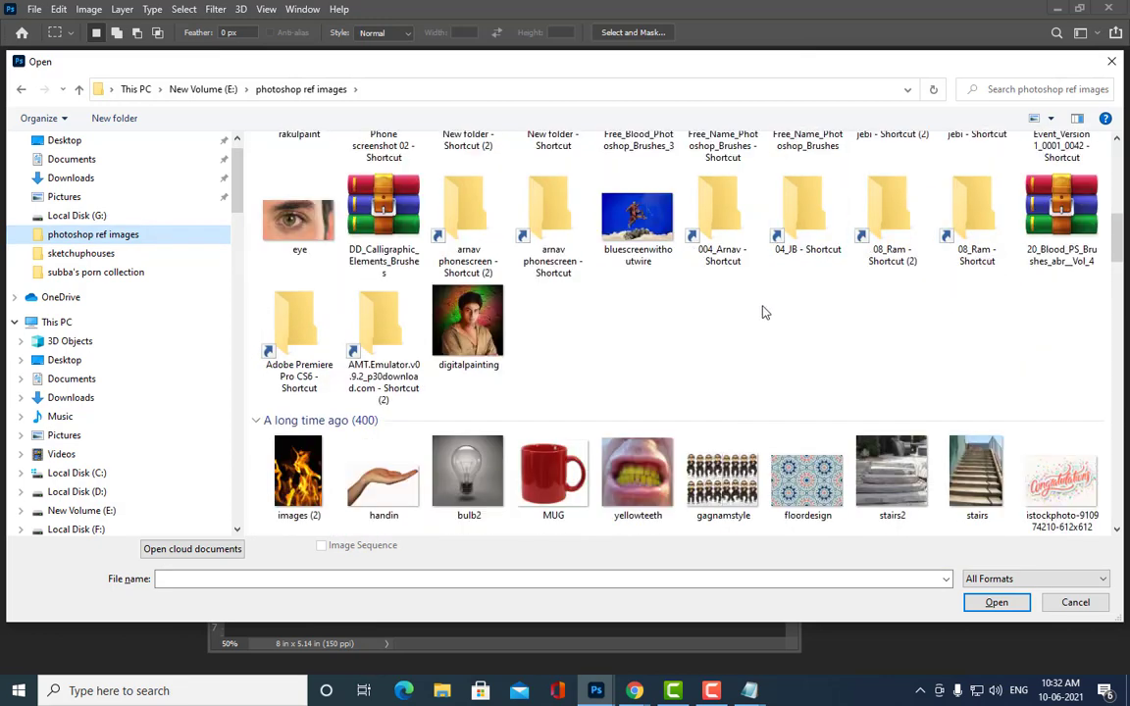
scroll(689, 313, up, 5)
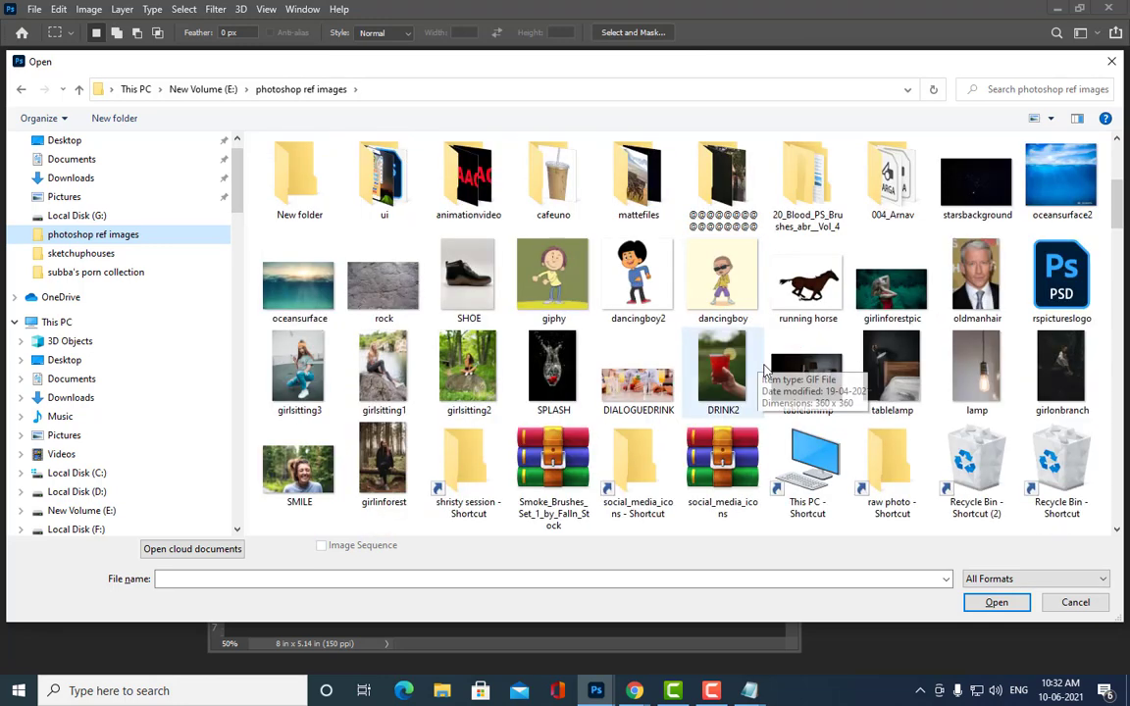
double_click(636, 196)
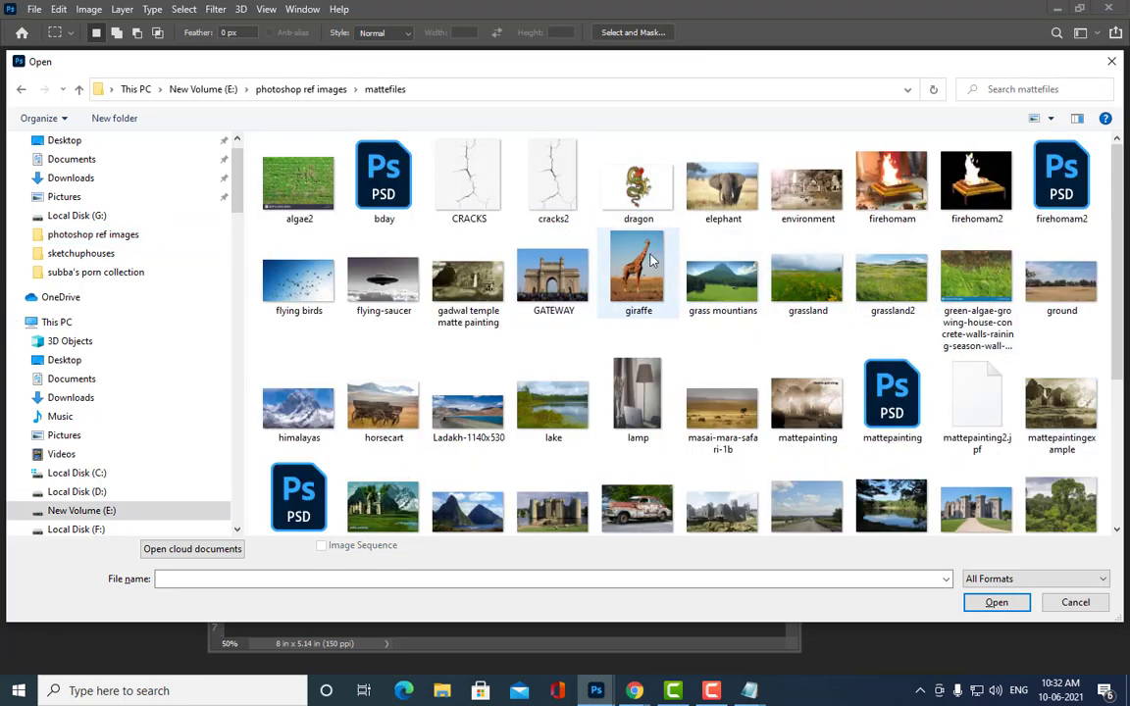
scroll(650, 257, down, 3)
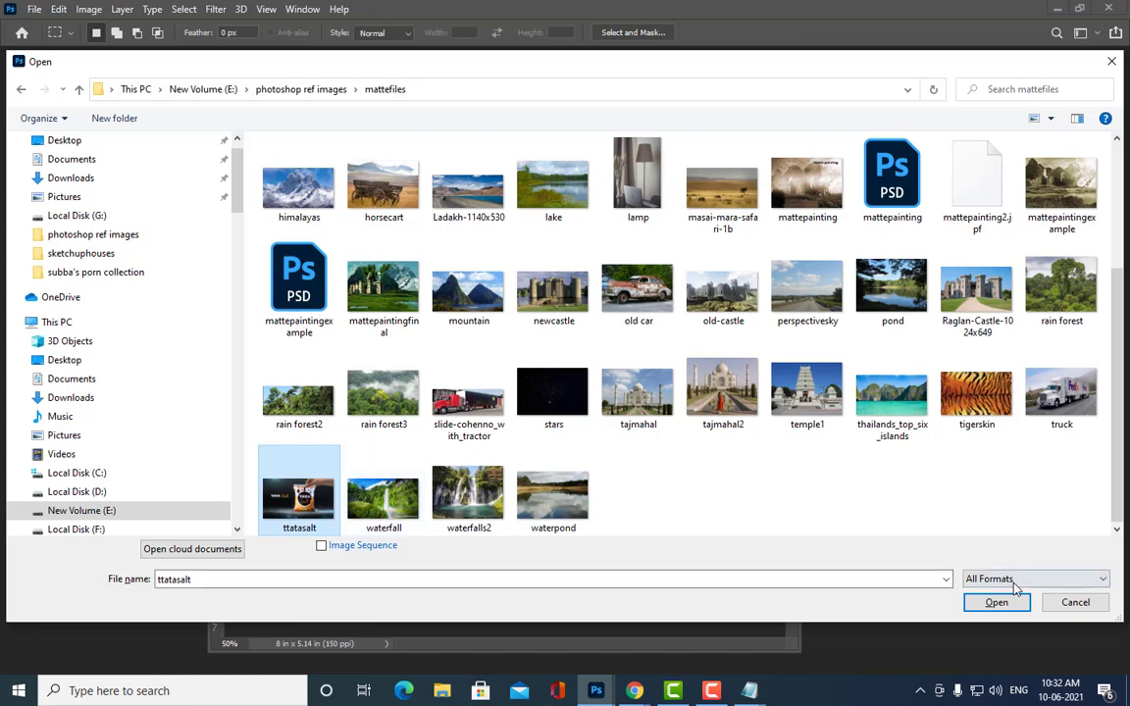
click(996, 602)
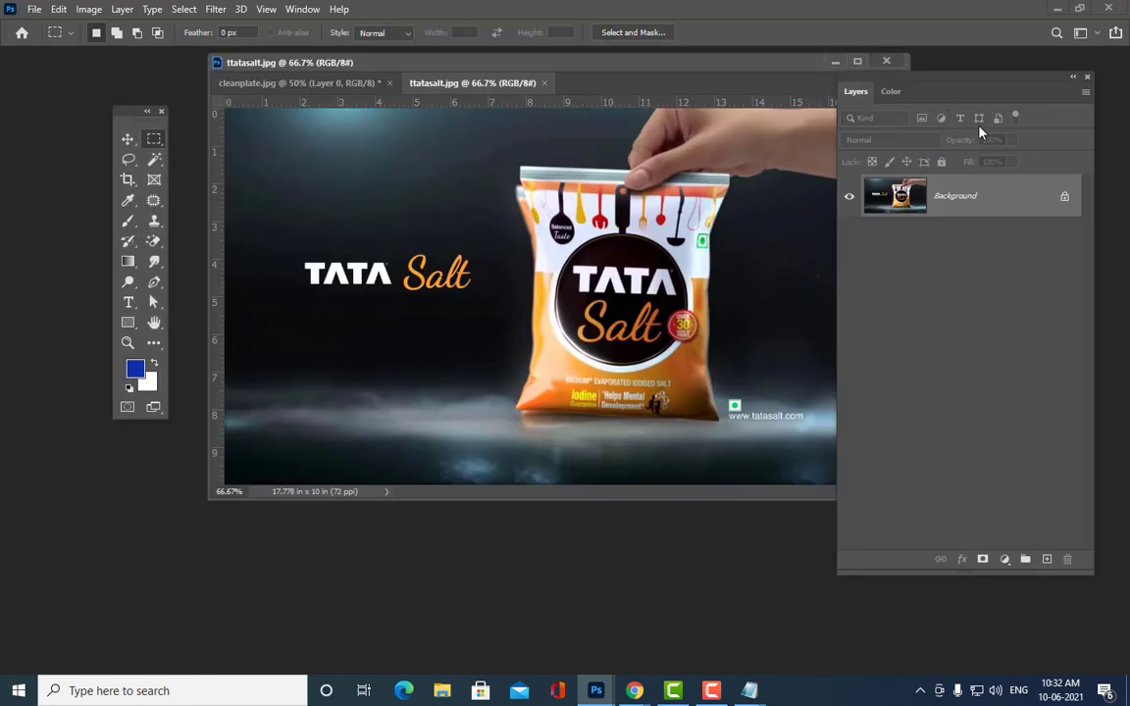
Step: Remove the TATA Salt lettering beside the packet using a rectangular marquee selection and a Content-Aware fill
drag(900, 76, 1073, 84)
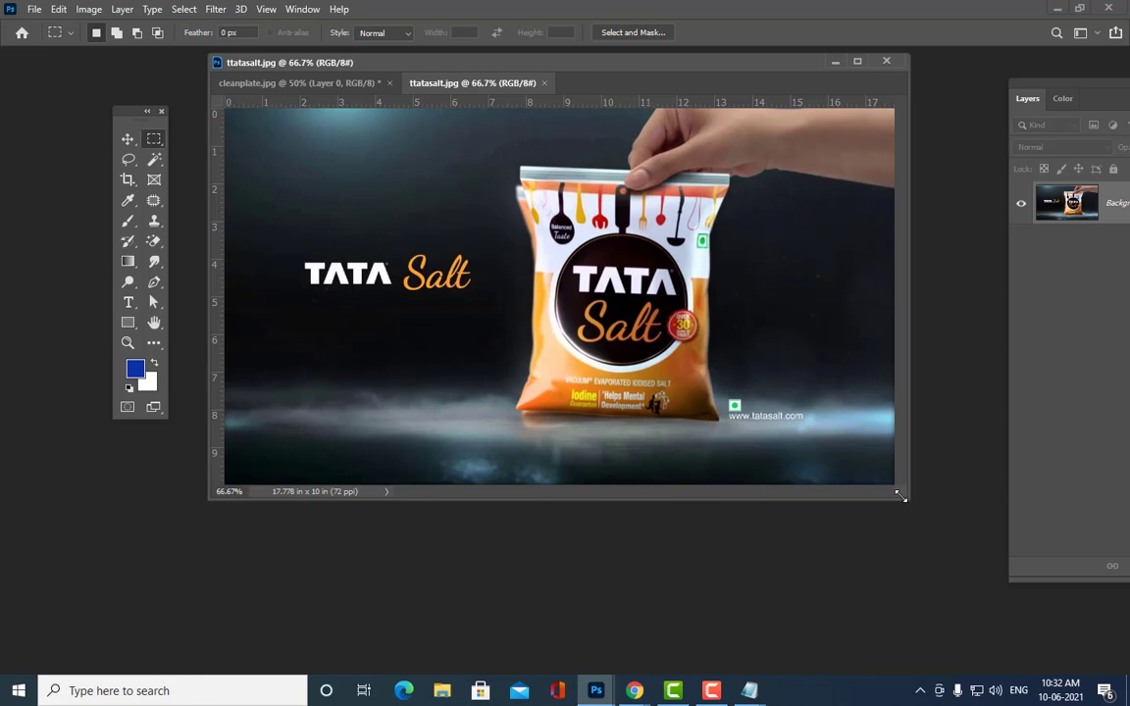
drag(900, 495, 1022, 610)
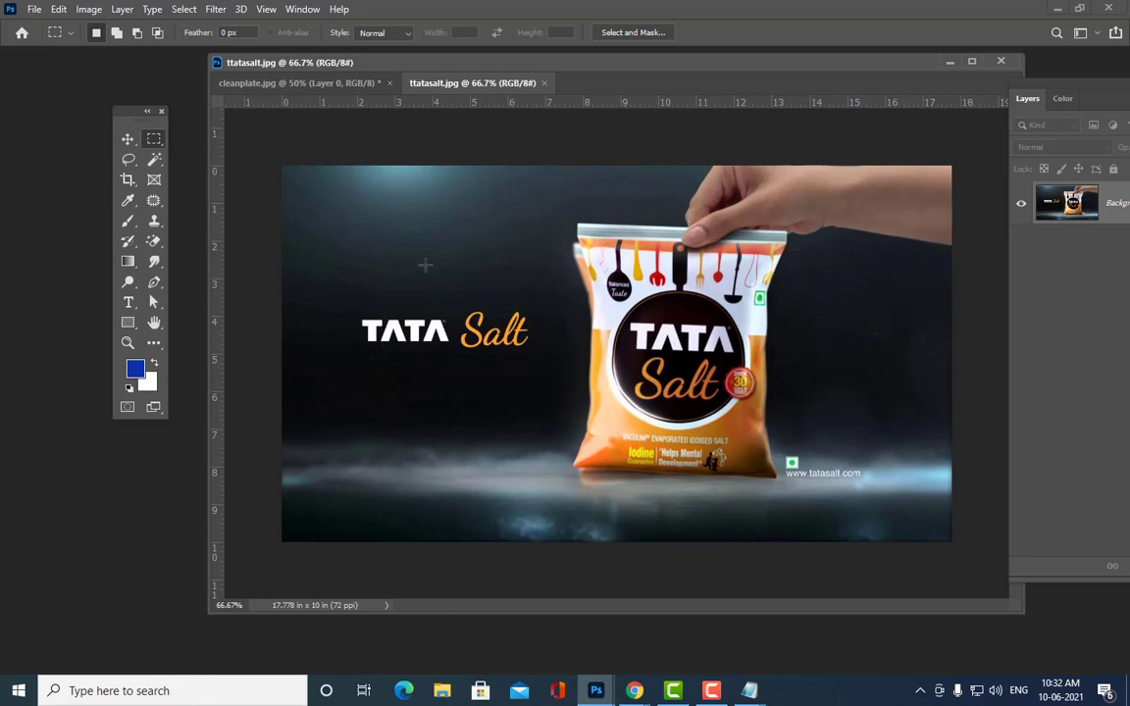
drag(350, 301, 538, 362)
right_click(516, 327)
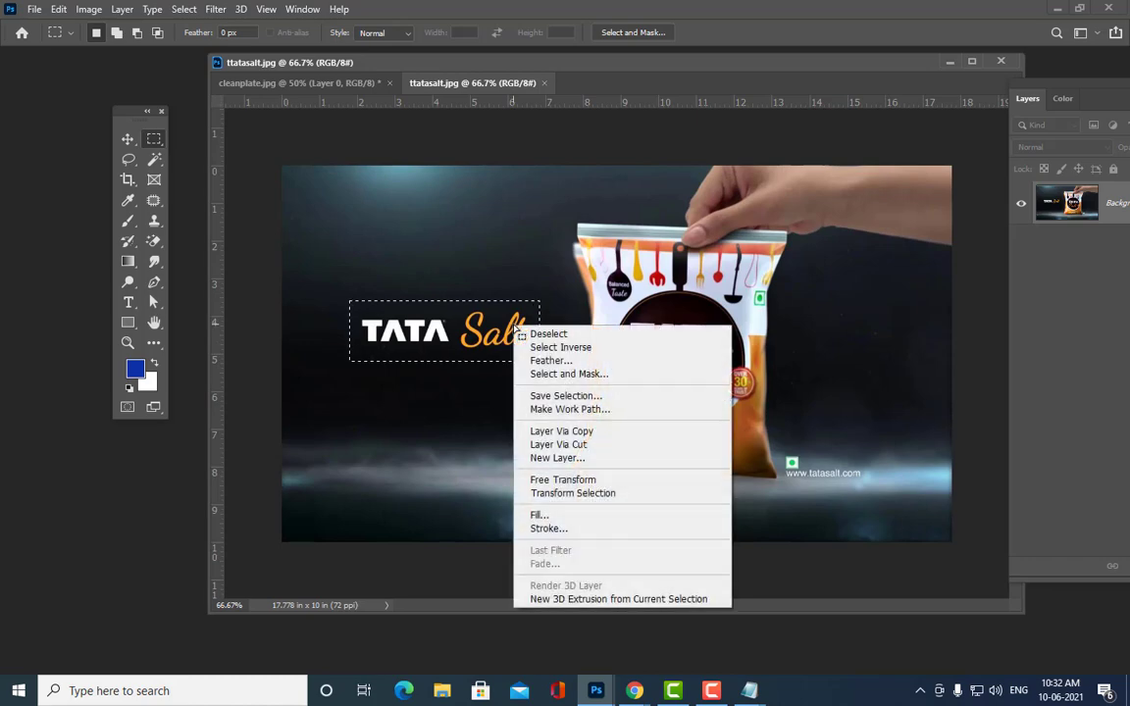
click(555, 515)
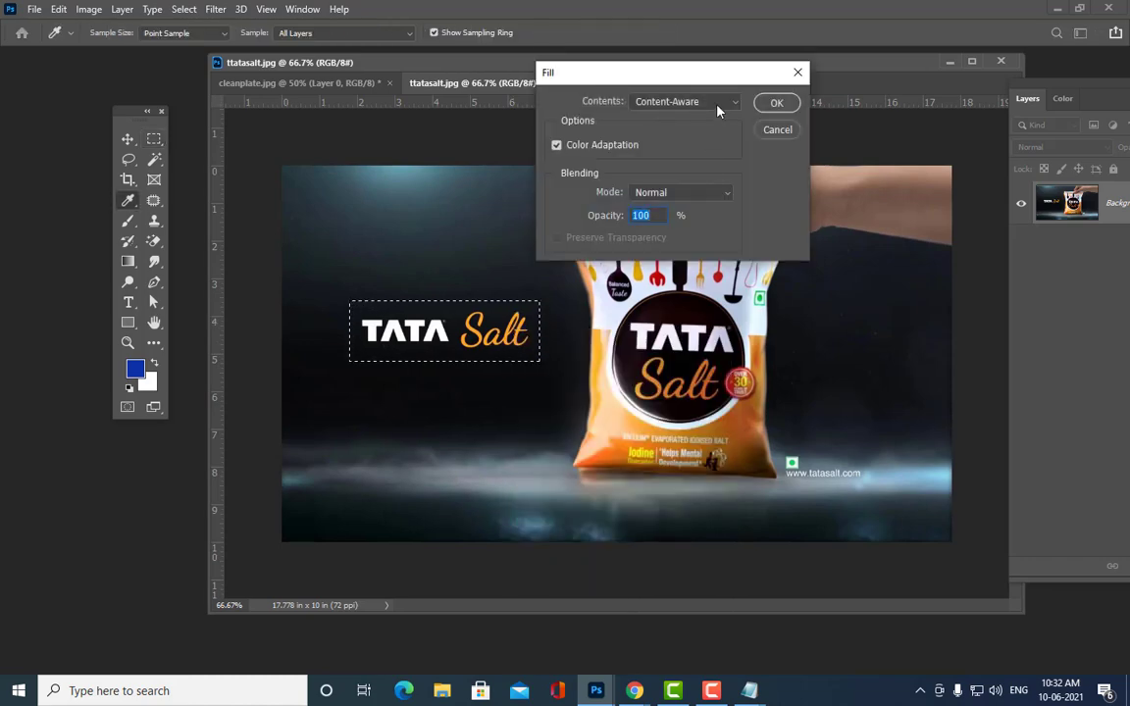
click(776, 103)
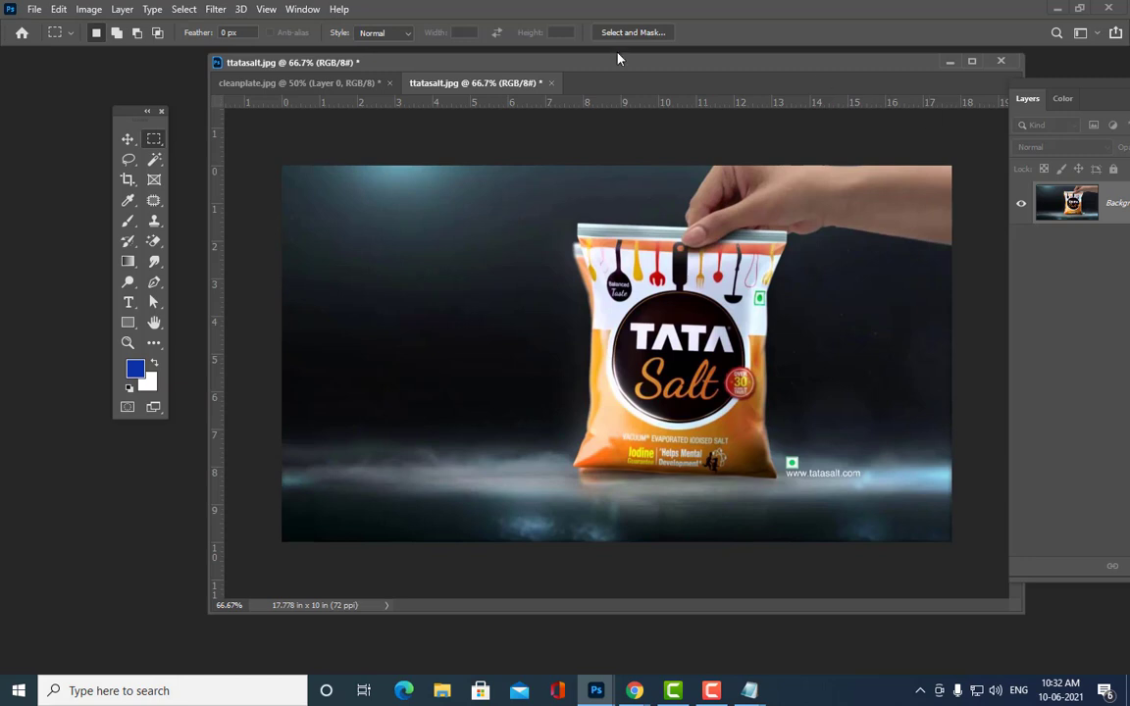
drag(615, 65, 493, 104)
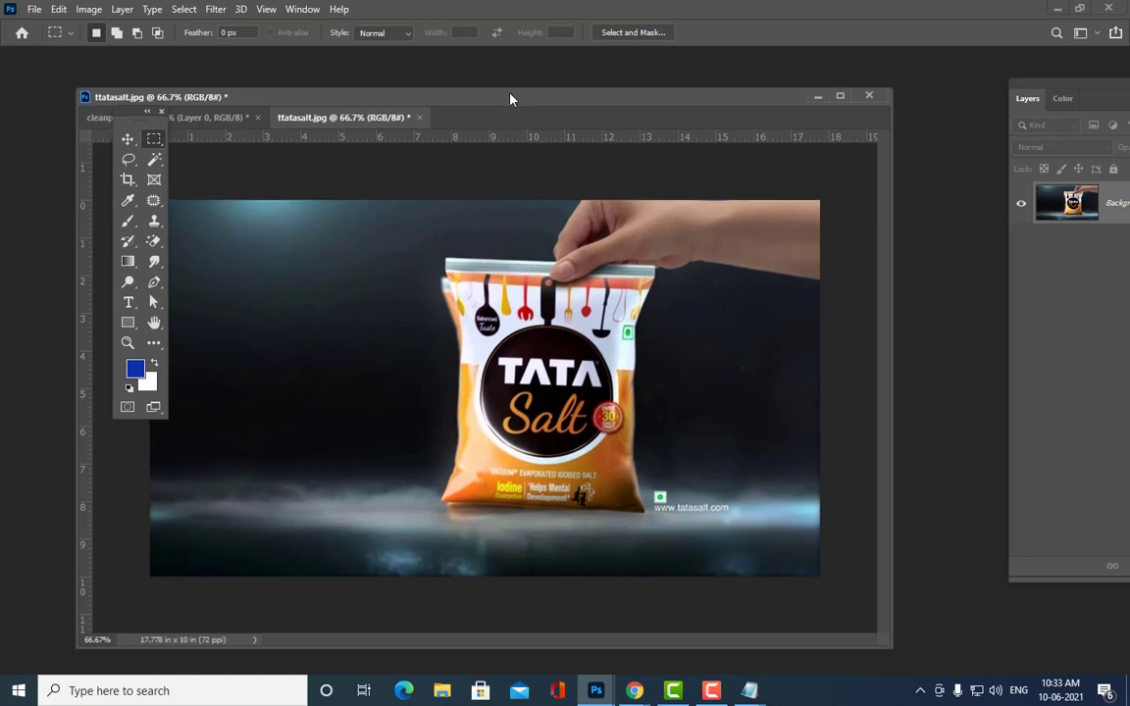
drag(510, 96, 724, 79)
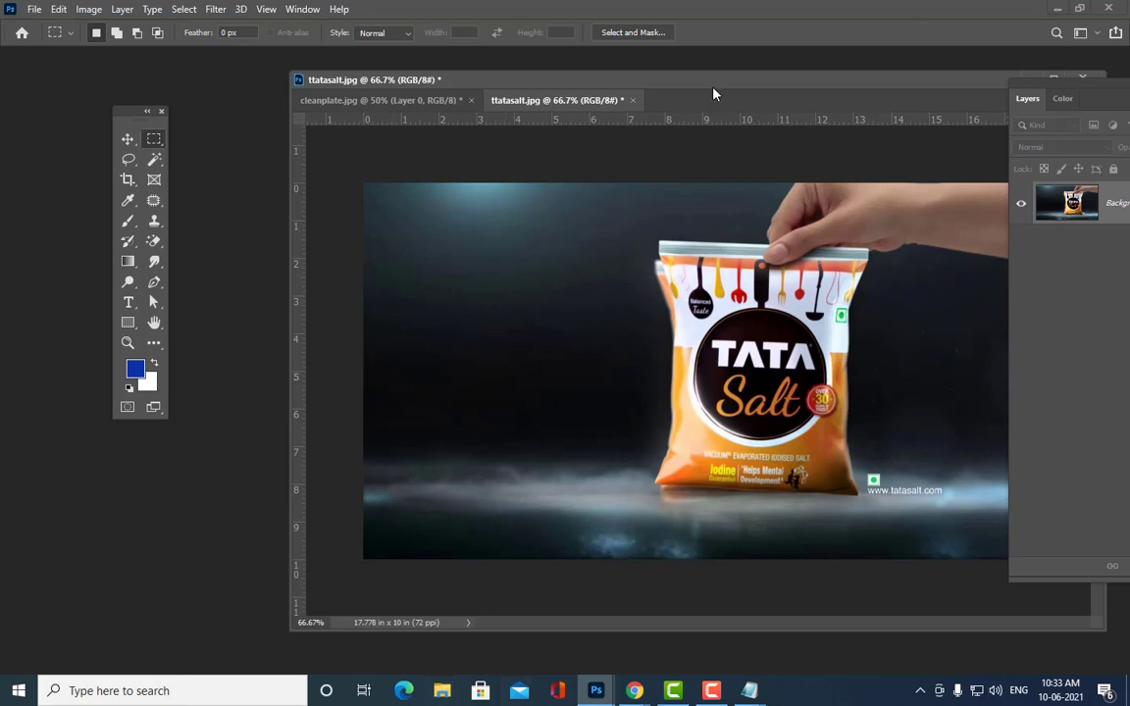
drag(702, 84, 481, 116)
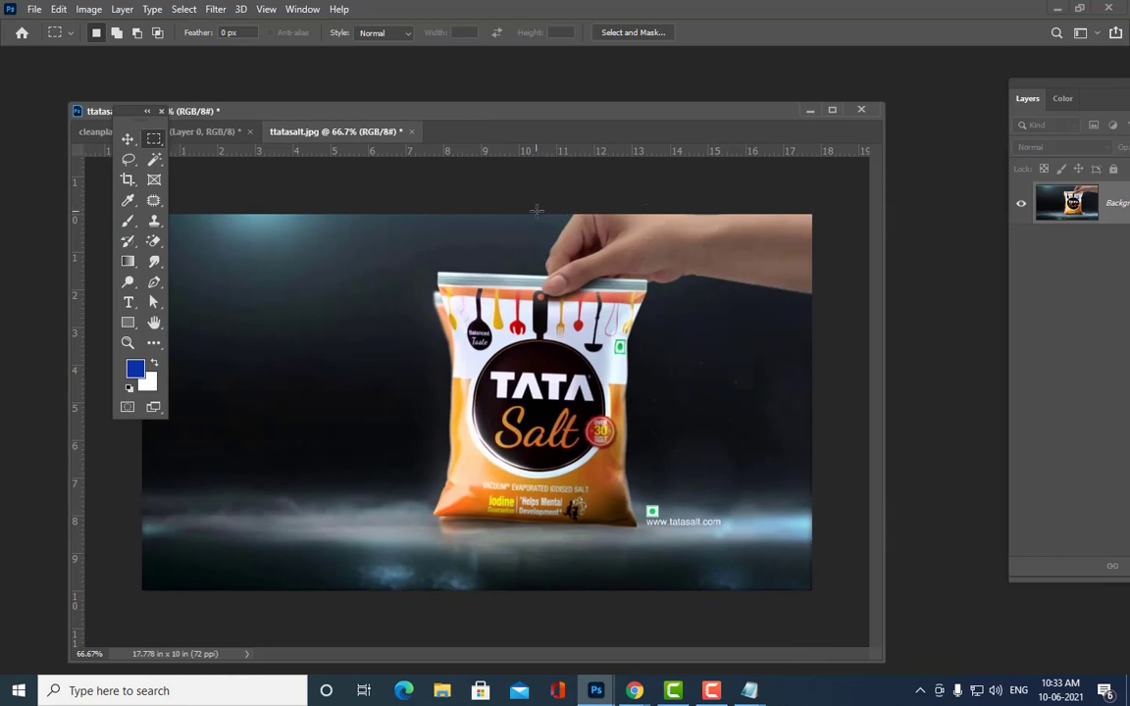
drag(534, 214, 815, 296)
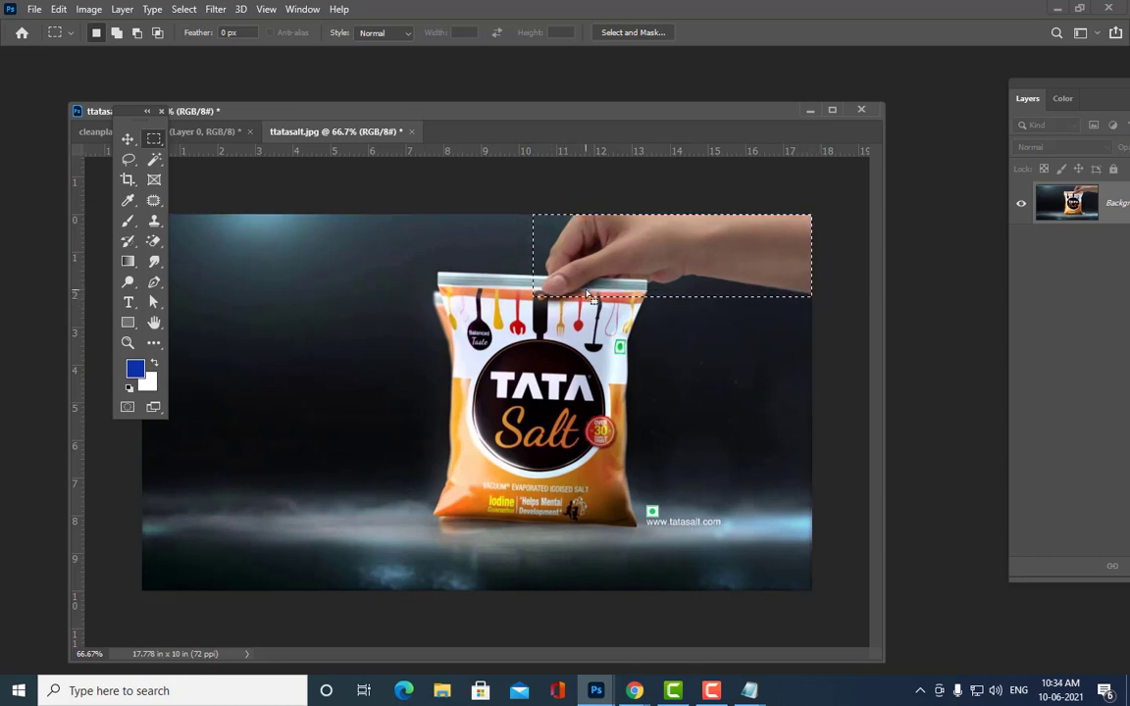
click(616, 227)
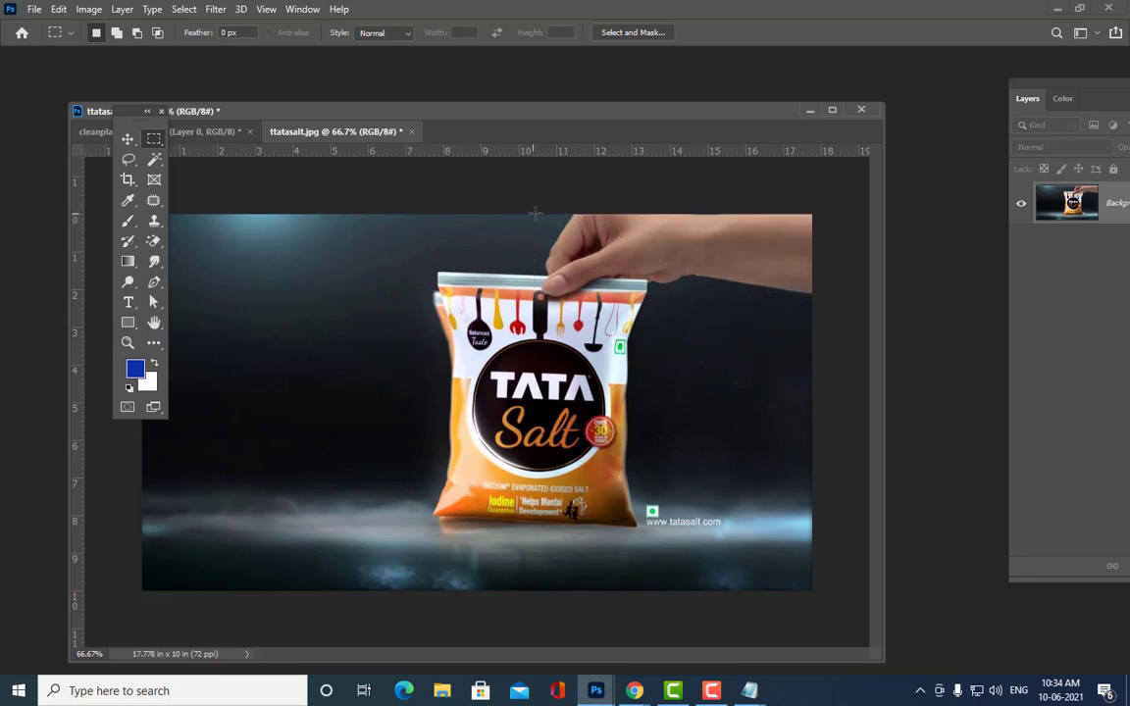
drag(535, 213, 845, 298)
Step: Remove the hand holding the packet using a freehand Lasso selection and a Content-Aware fill, and clear the selection
click(128, 159)
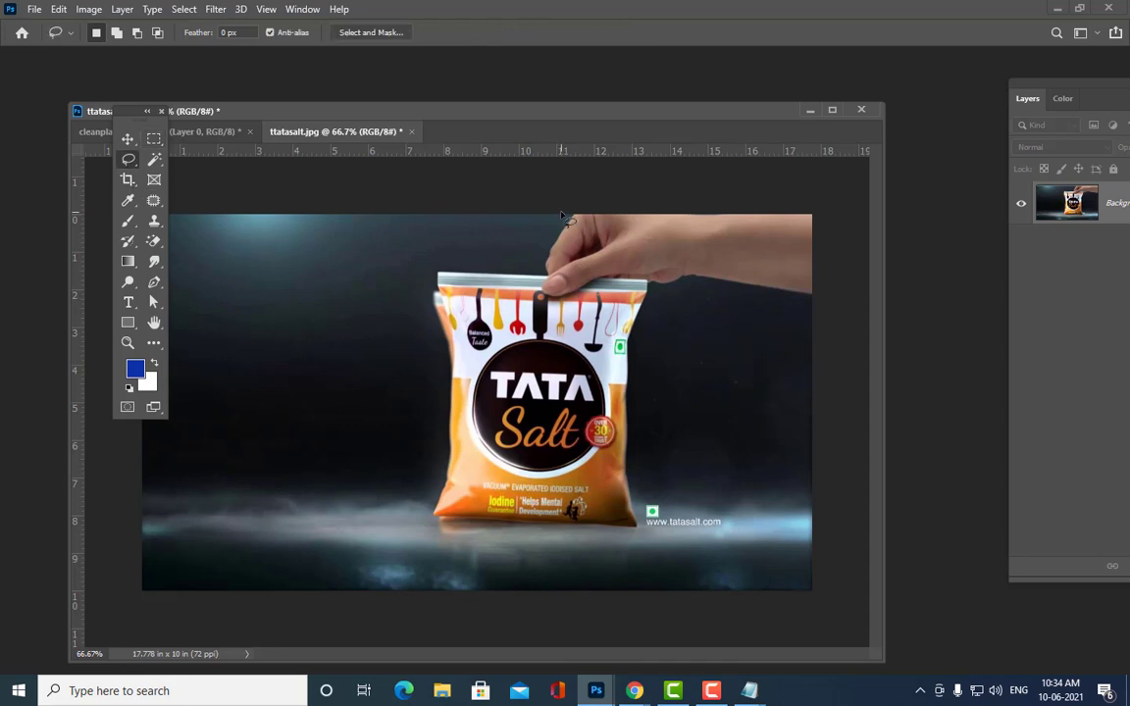
mouse_move(562, 214)
mouse_down()
mouse_move(540, 299)
mouse_move(551, 260)
mouse_move(853, 284)
mouse_move(775, 201)
mouse_move(598, 157)
mouse_move(561, 208)
mouse_move(508, 210)
mouse_up()
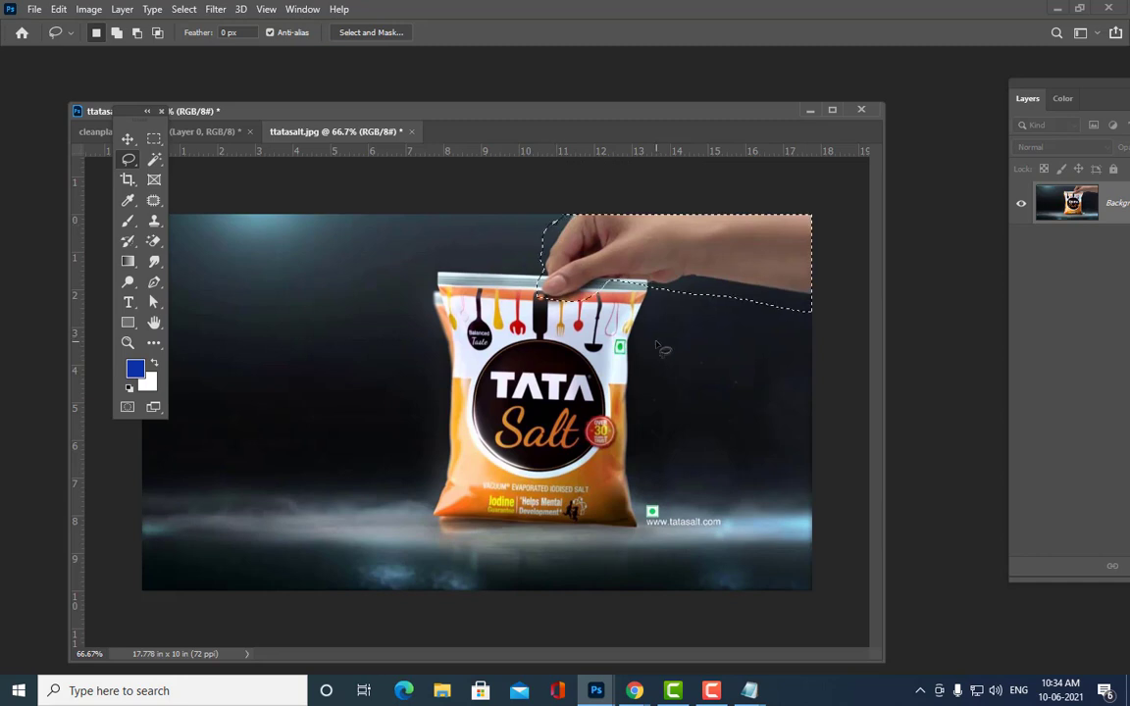
right_click(684, 252)
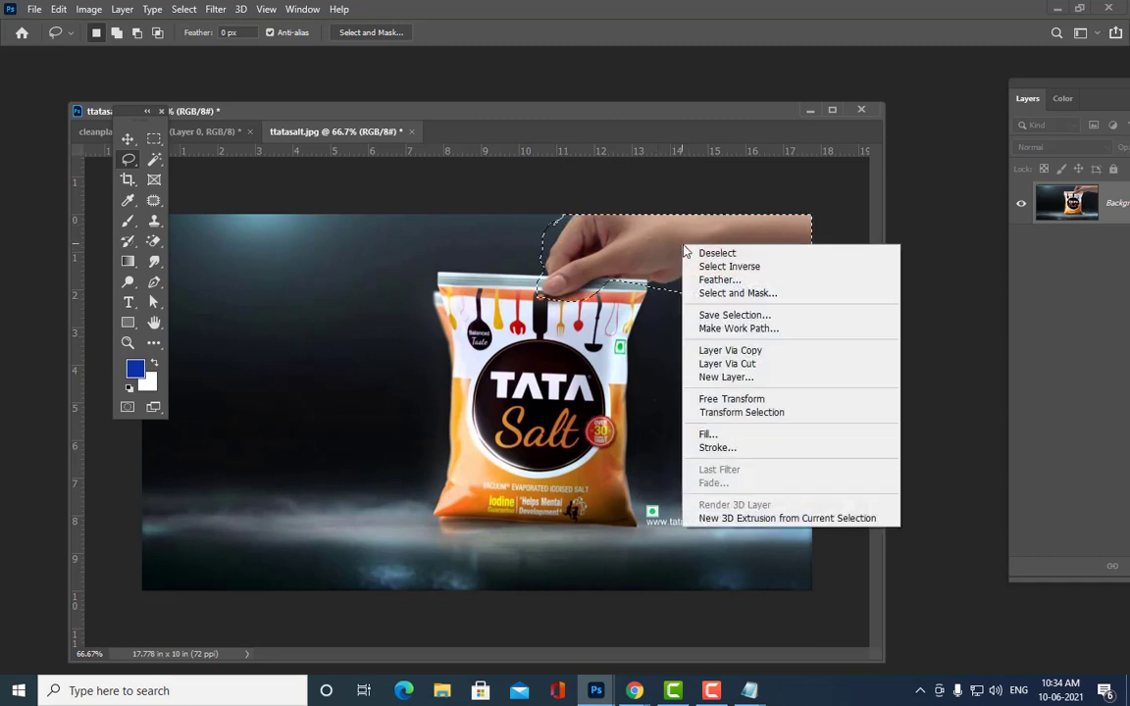
click(721, 434)
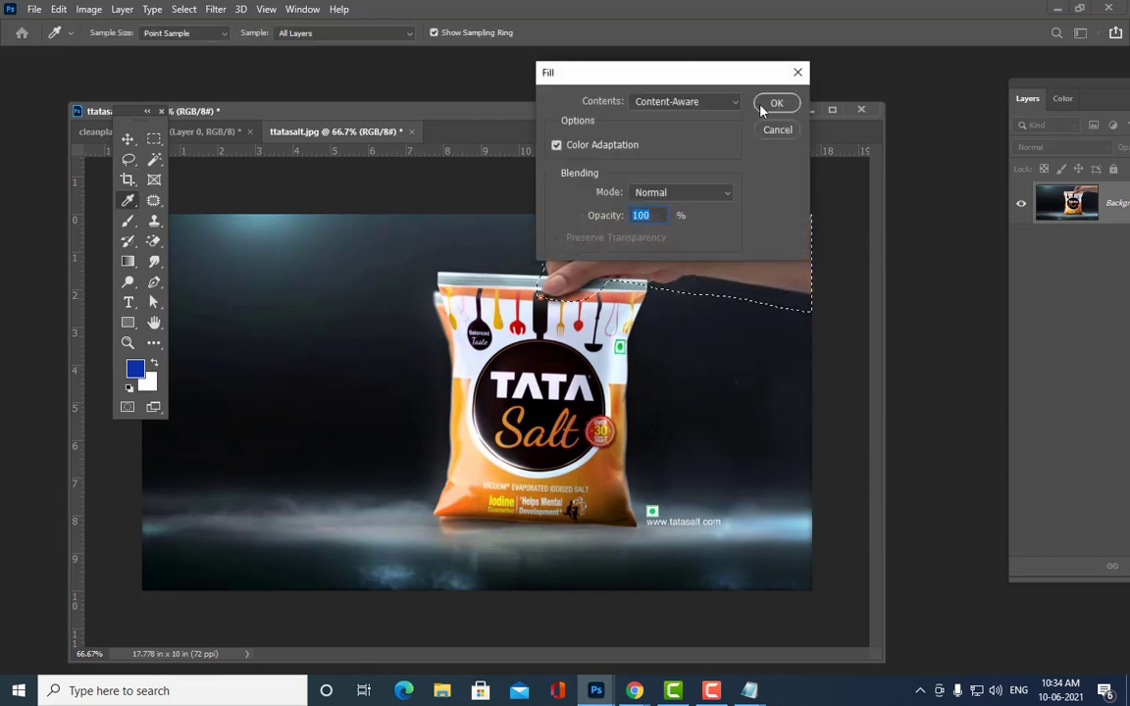
click(764, 106)
key(ctrl+d)
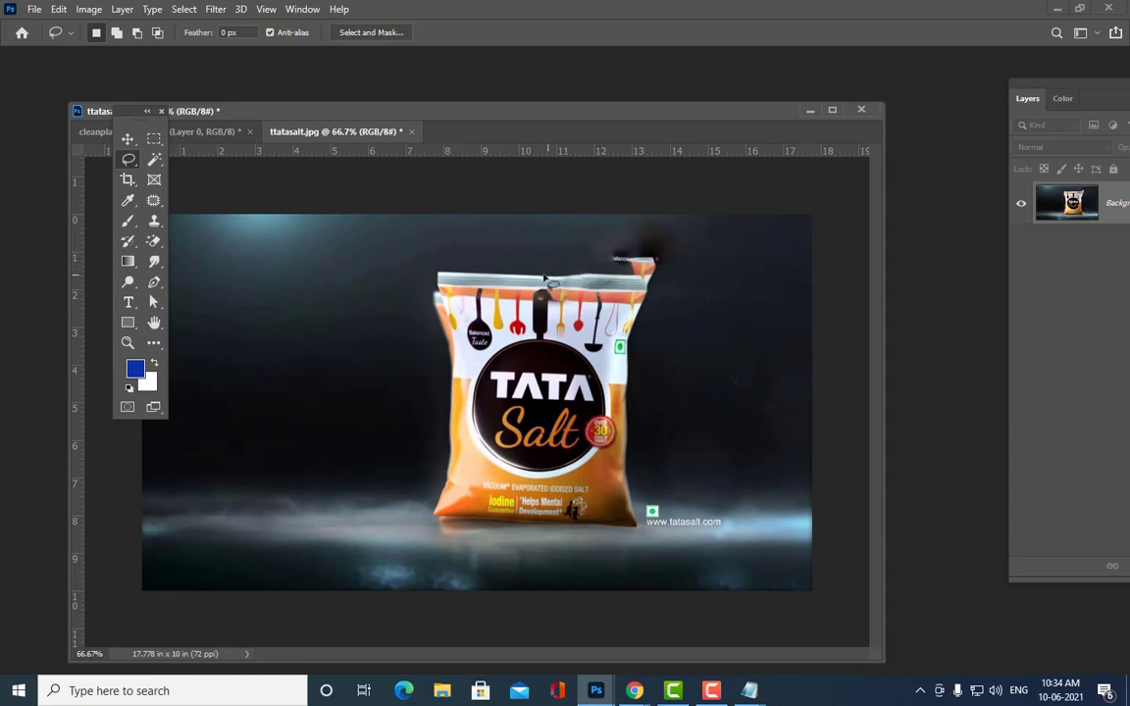
Step: Try to remove the stray fragment above the packet's upper-right corner using a Lasso selection and a Content-Aware fill, and clear the selection
mouse_move(684, 222)
mouse_down()
mouse_move(592, 225)
mouse_move(589, 261)
mouse_move(604, 275)
mouse_move(673, 276)
mouse_move(691, 251)
mouse_move(676, 239)
mouse_up()
right_click(675, 238)
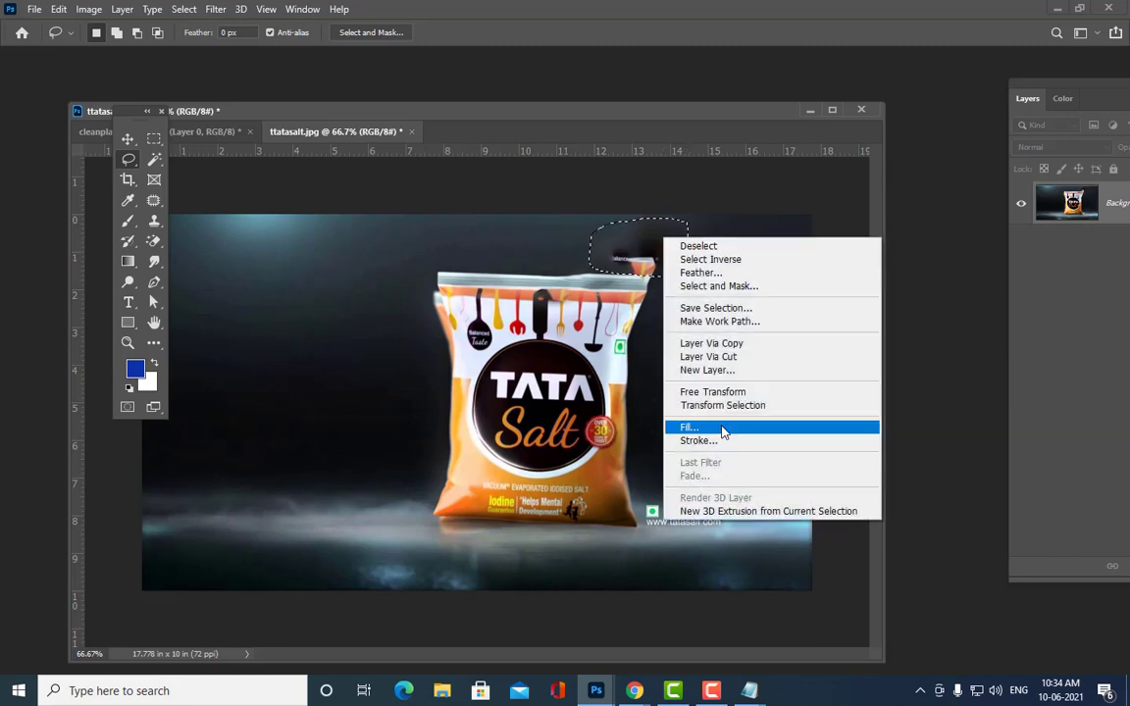
click(727, 423)
click(772, 101)
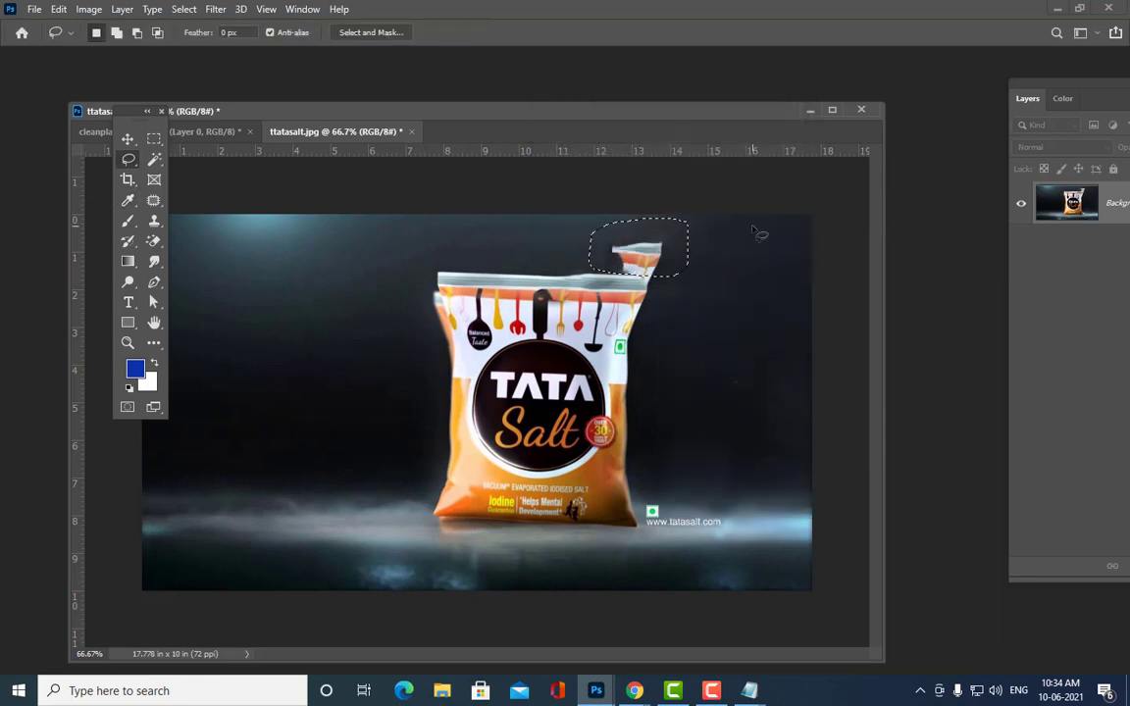
key(ctrl+d)
Step: Close ttatasalt.jpg without saving and open the tajmahal2 image from the mattefiles folder
click(411, 132)
click(561, 262)
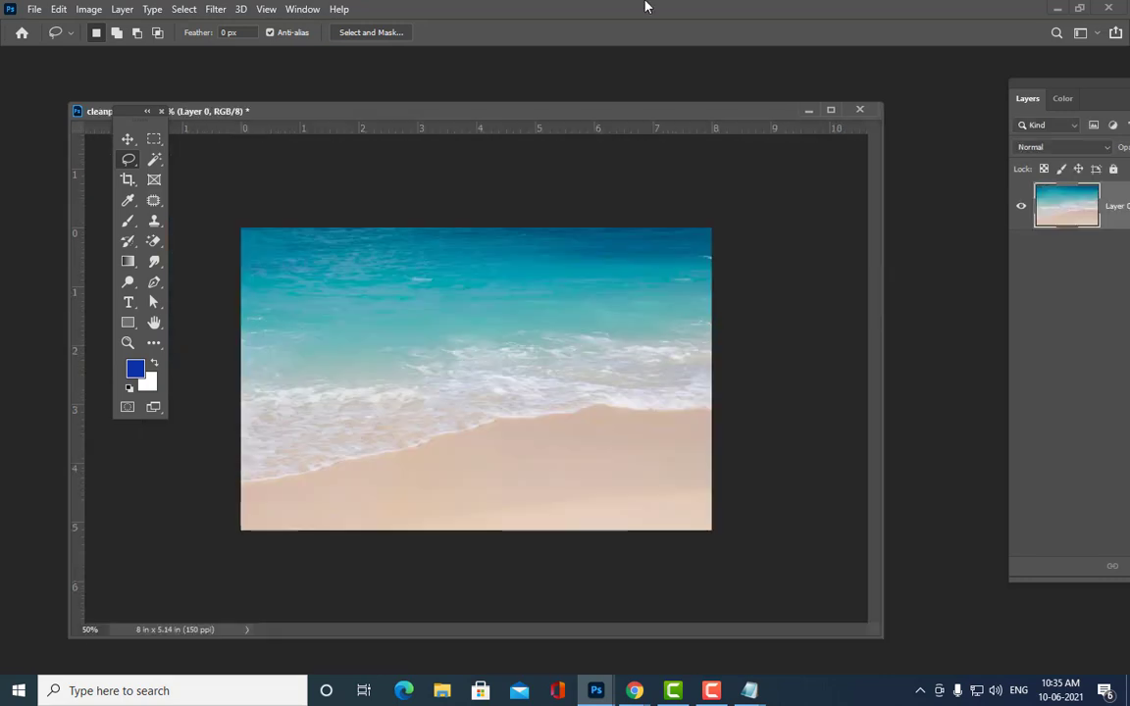
key(ctrl+o)
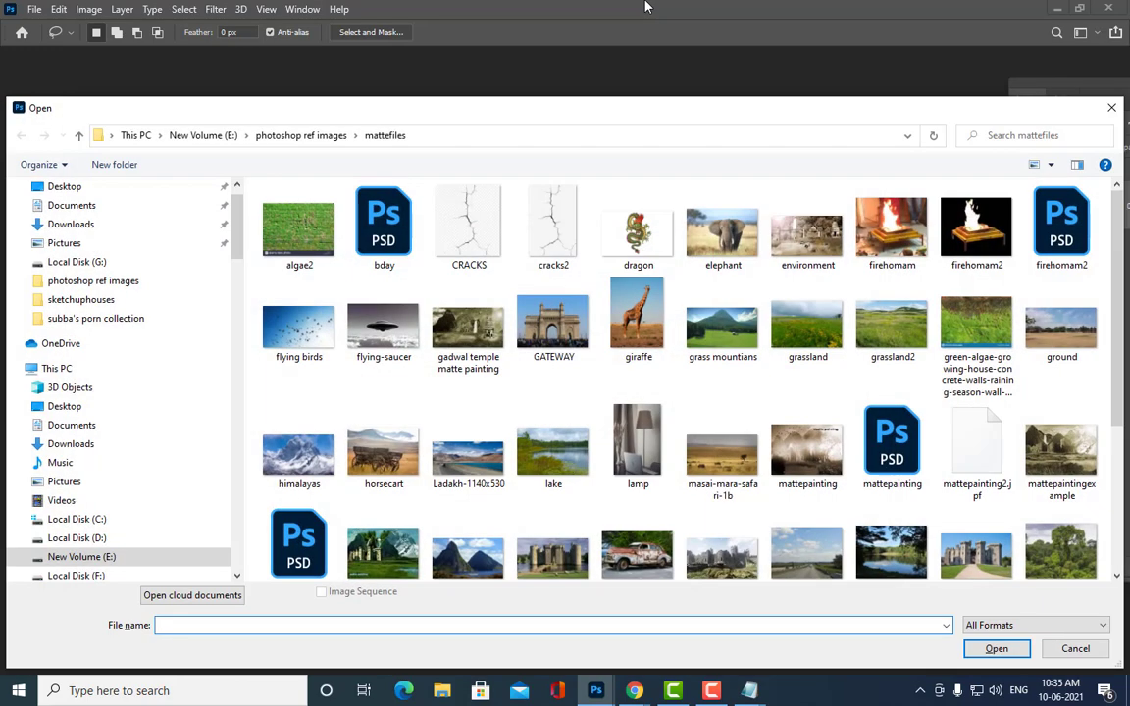
scroll(767, 290, down, 3)
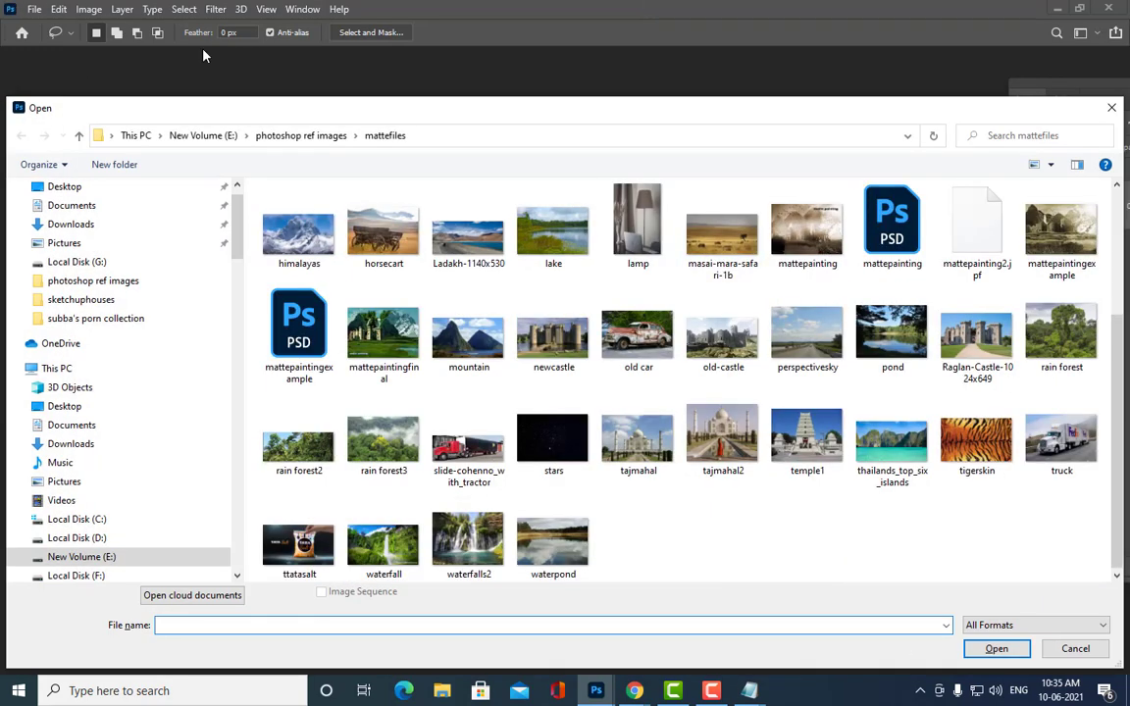
click(726, 447)
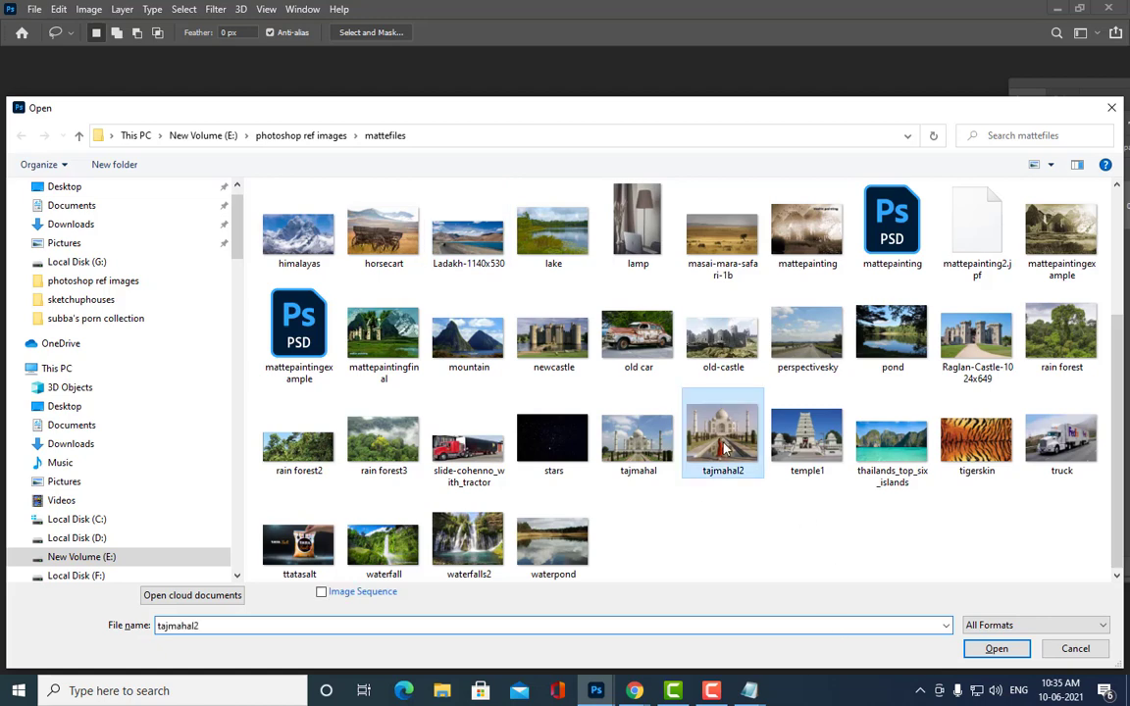
click(996, 648)
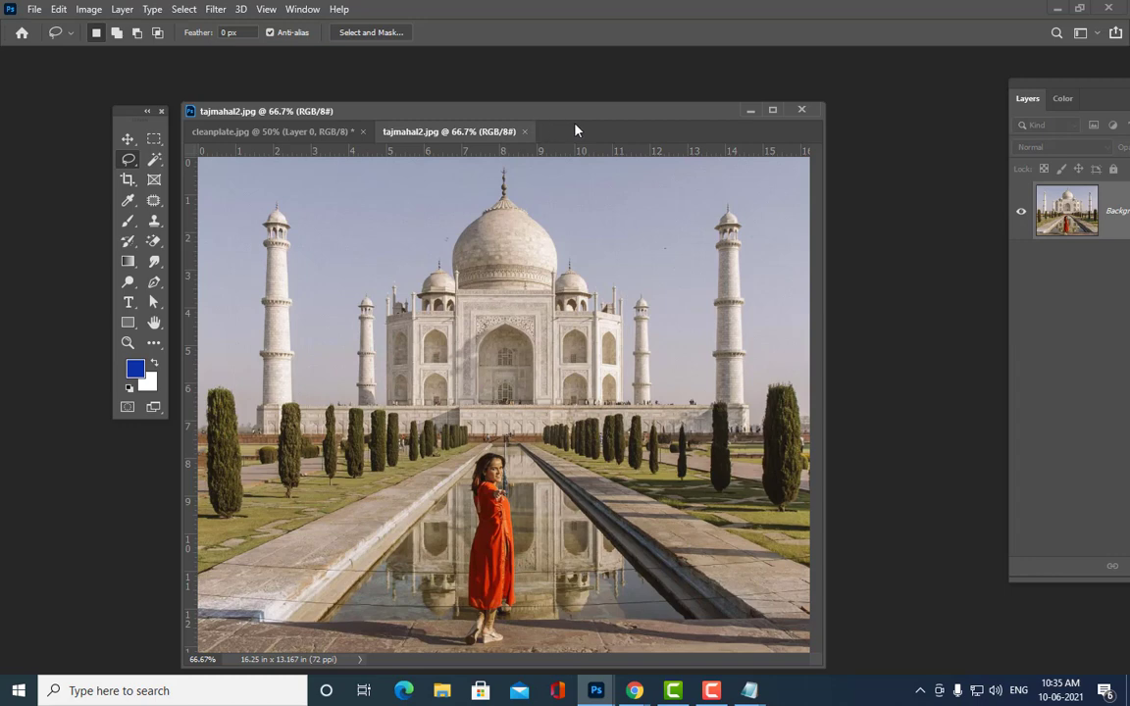
Step: Remove the woman in the red dress using a rectangular marquee selection and a Content-Aware fill, and clear the selection
drag(571, 123, 600, 65)
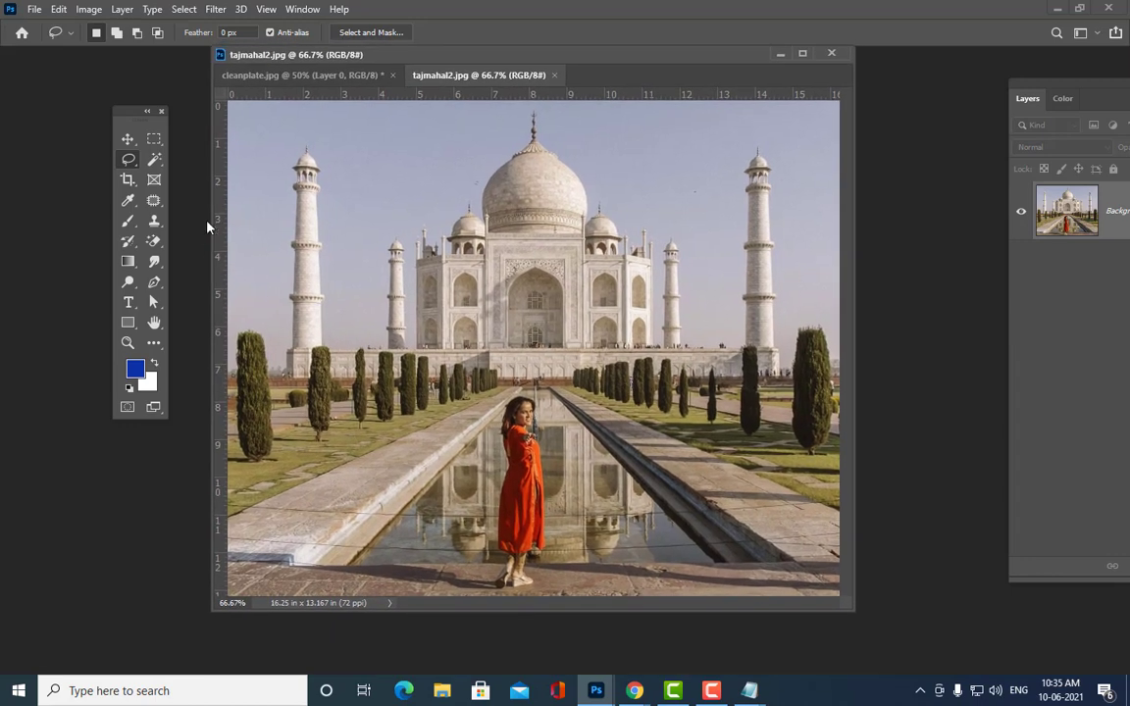
click(154, 140)
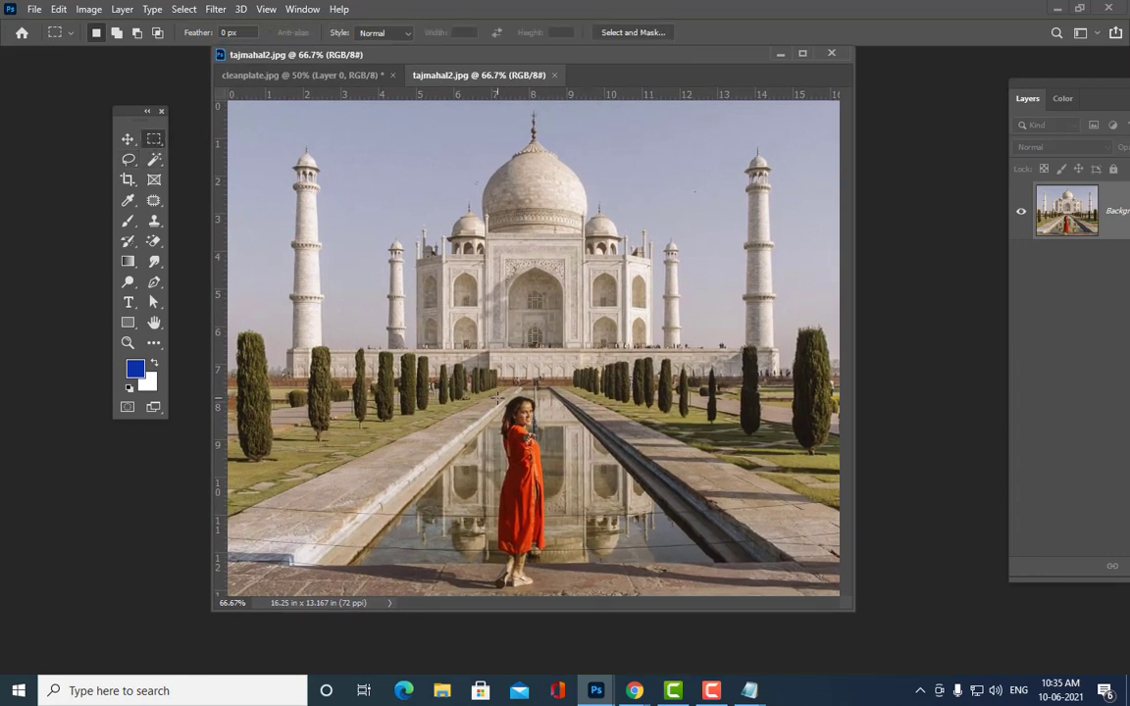
mouse_move(498, 391)
mouse_down()
mouse_move(520, 431)
mouse_move(551, 591)
mouse_move(565, 586)
mouse_move(547, 580)
mouse_up()
right_click(526, 207)
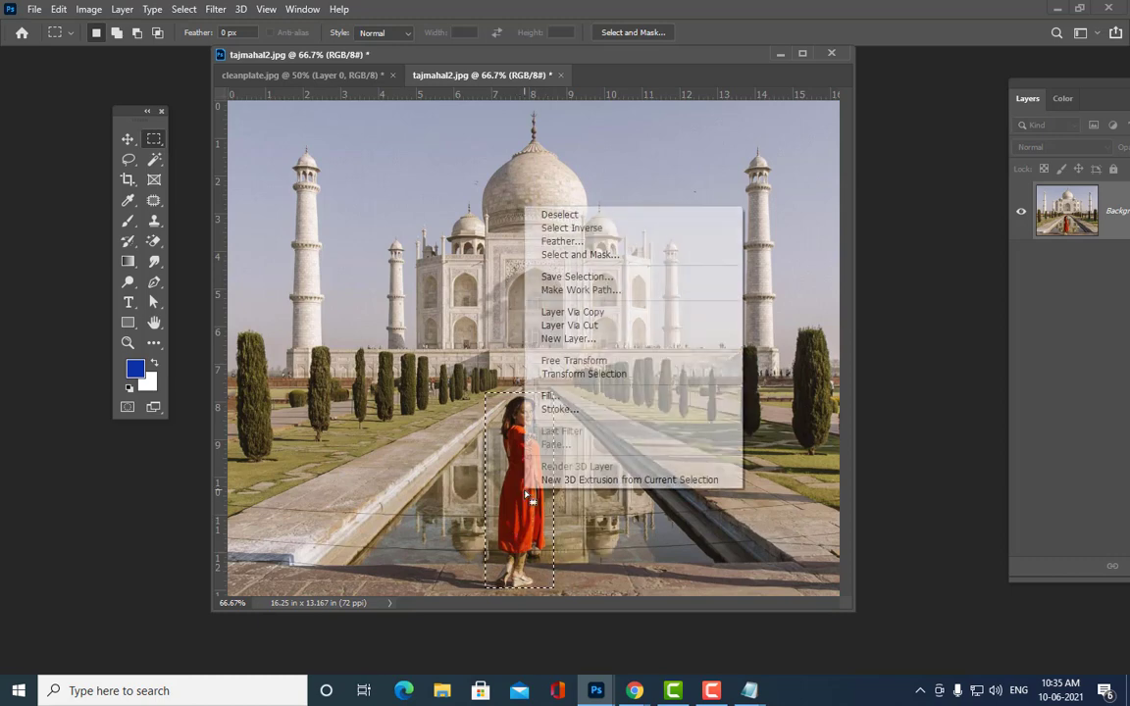
click(567, 396)
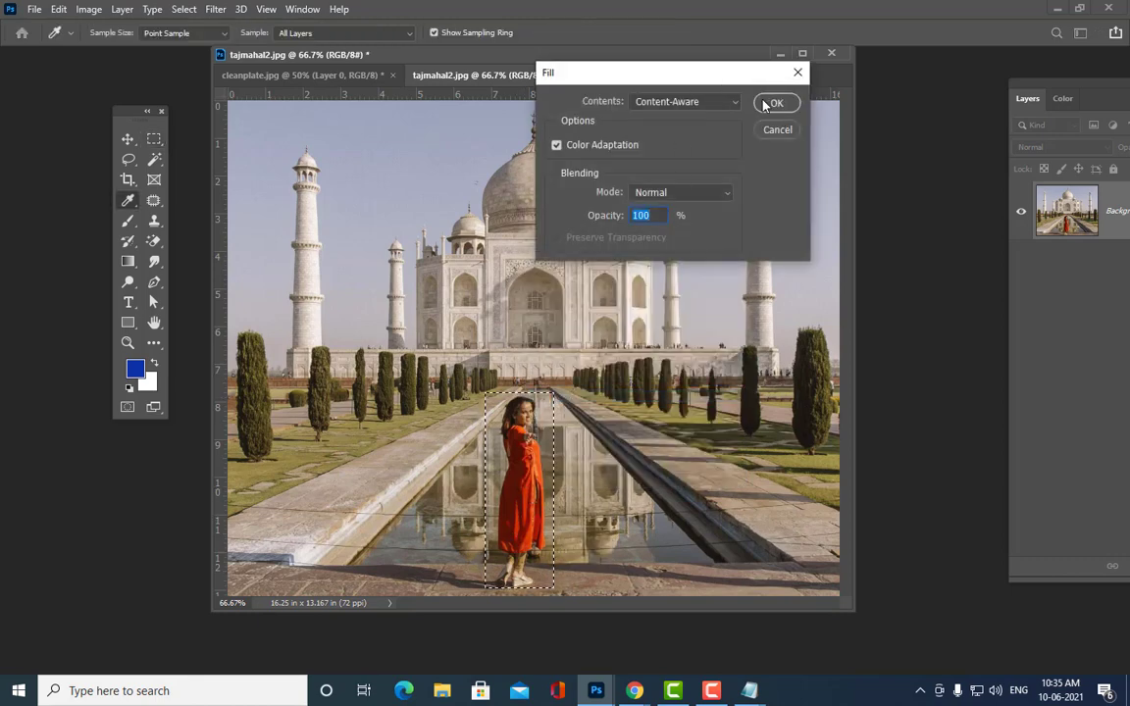
click(698, 93)
key(ctrl+d)
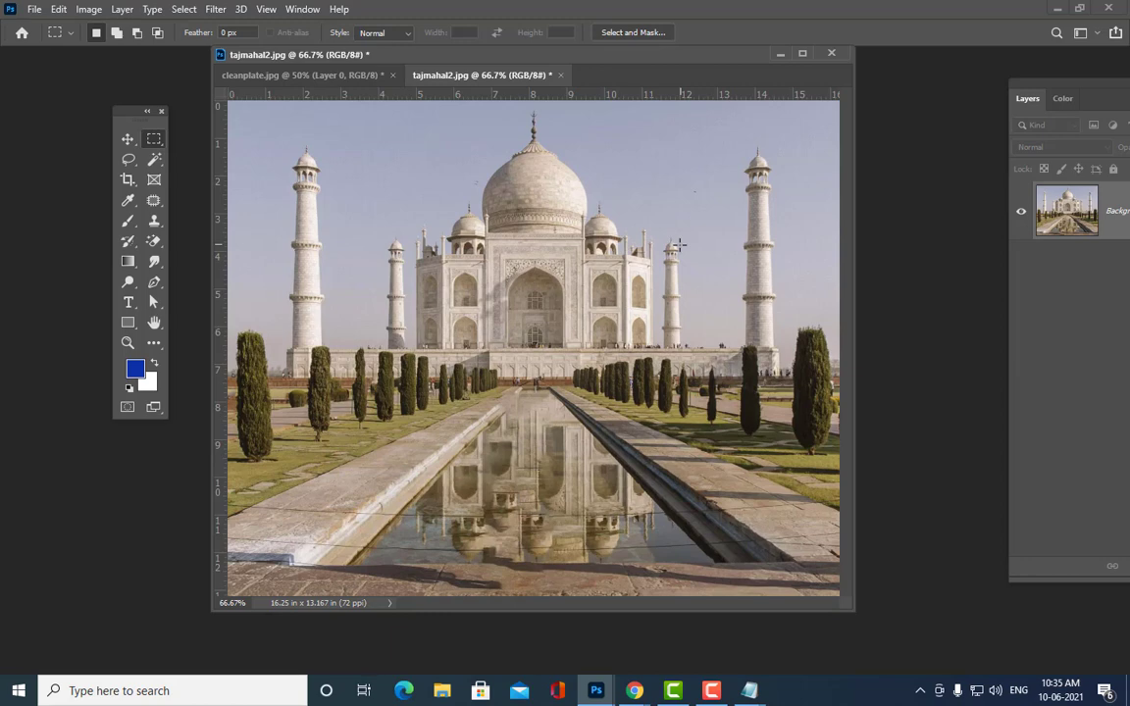
Step: Close tajmahal2.jpg without saving, and open bookcover, bookcover2 and bookcover3 together by searching photoshop ref images for bookcover
click(562, 76)
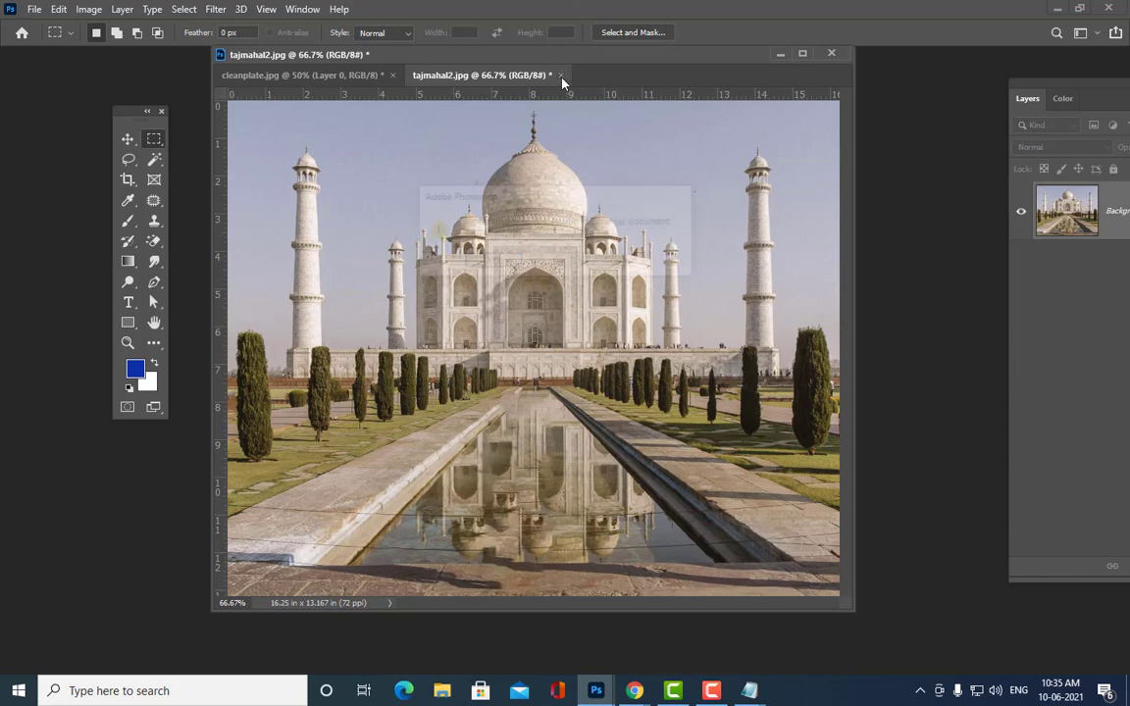
click(563, 260)
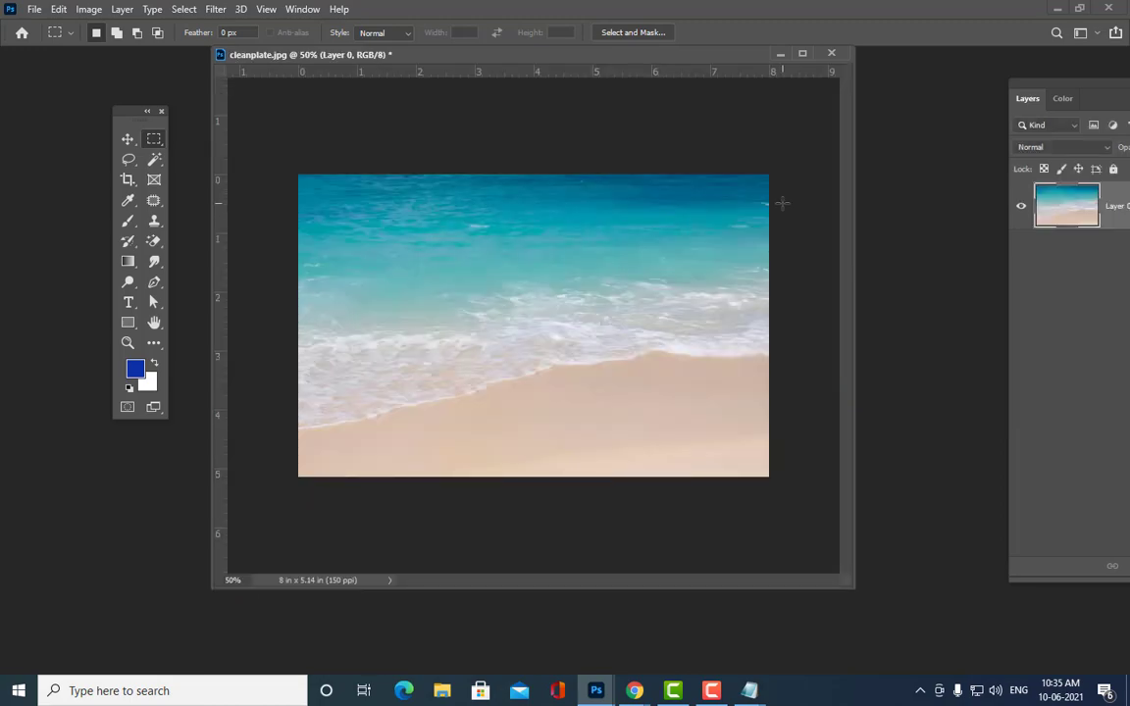
key(ctrl+o)
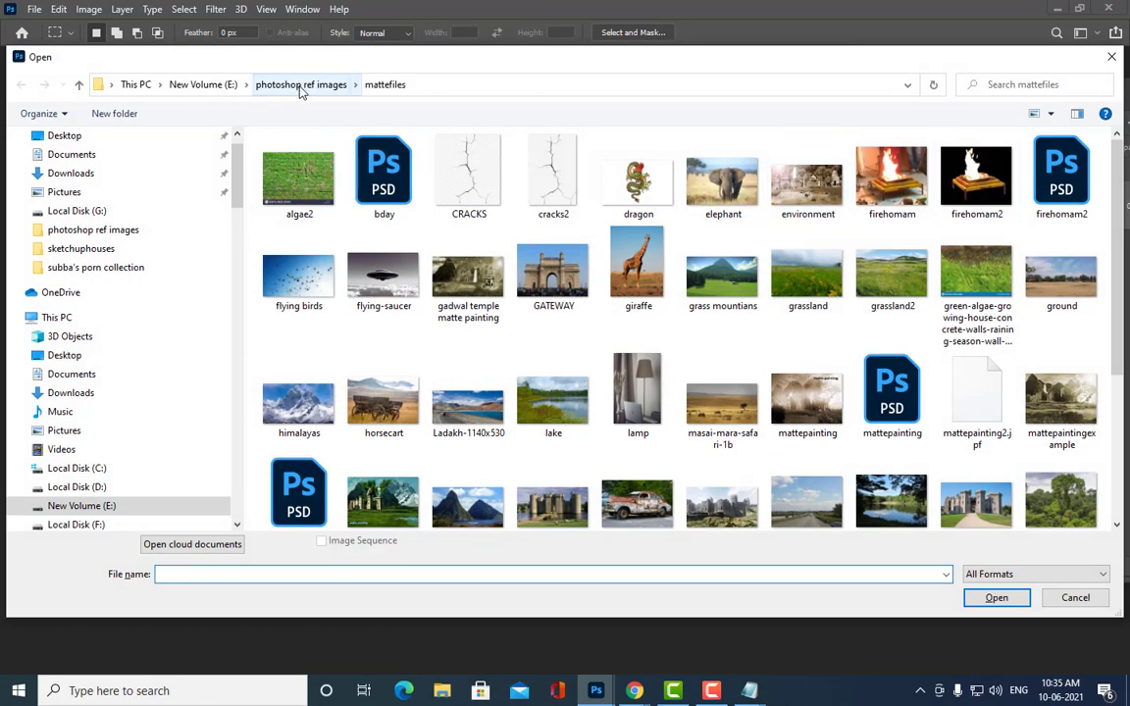
click(301, 85)
click(987, 85)
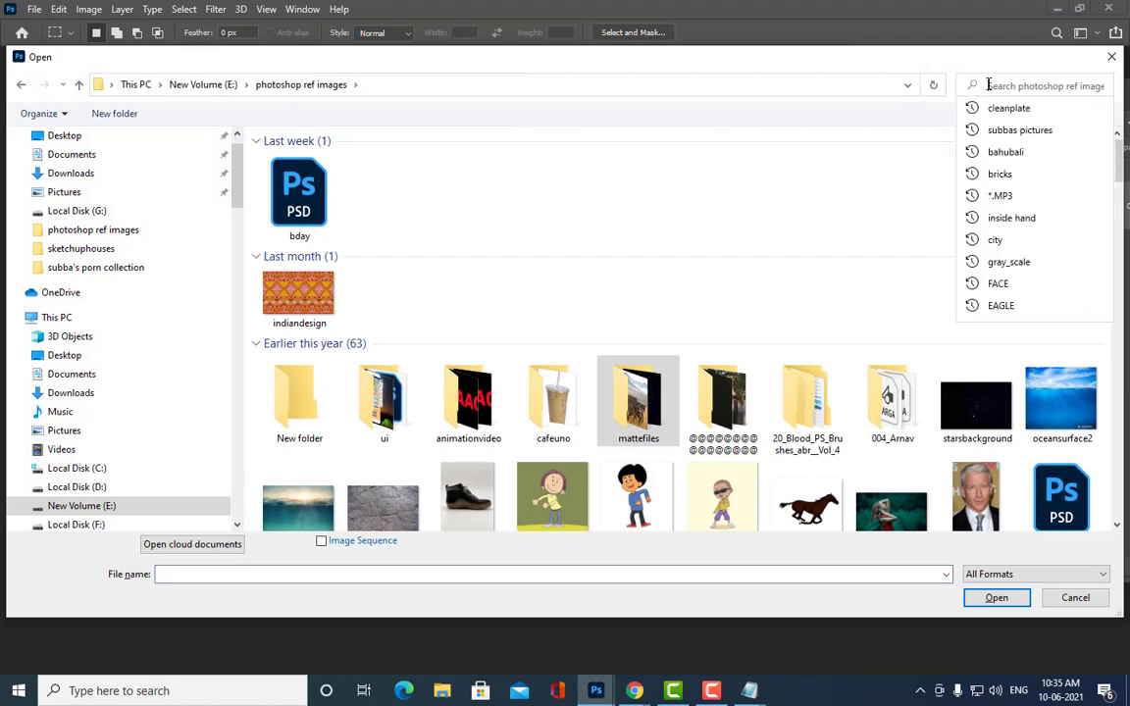
text(book)
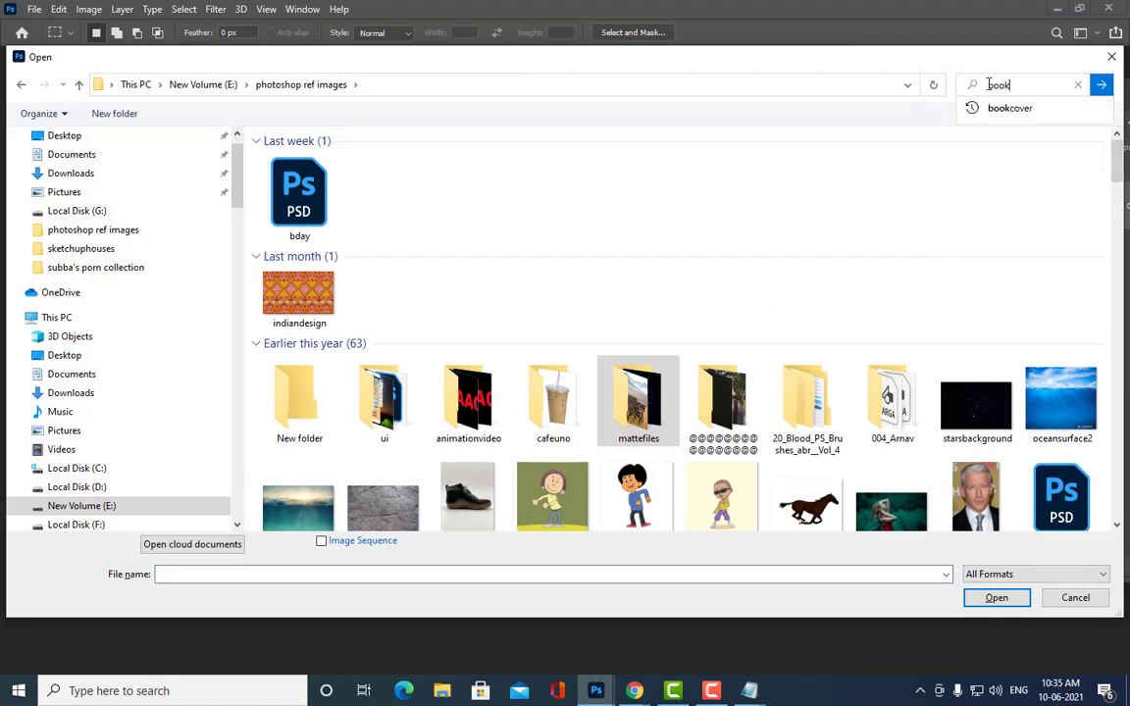
key(Down)
key(Return)
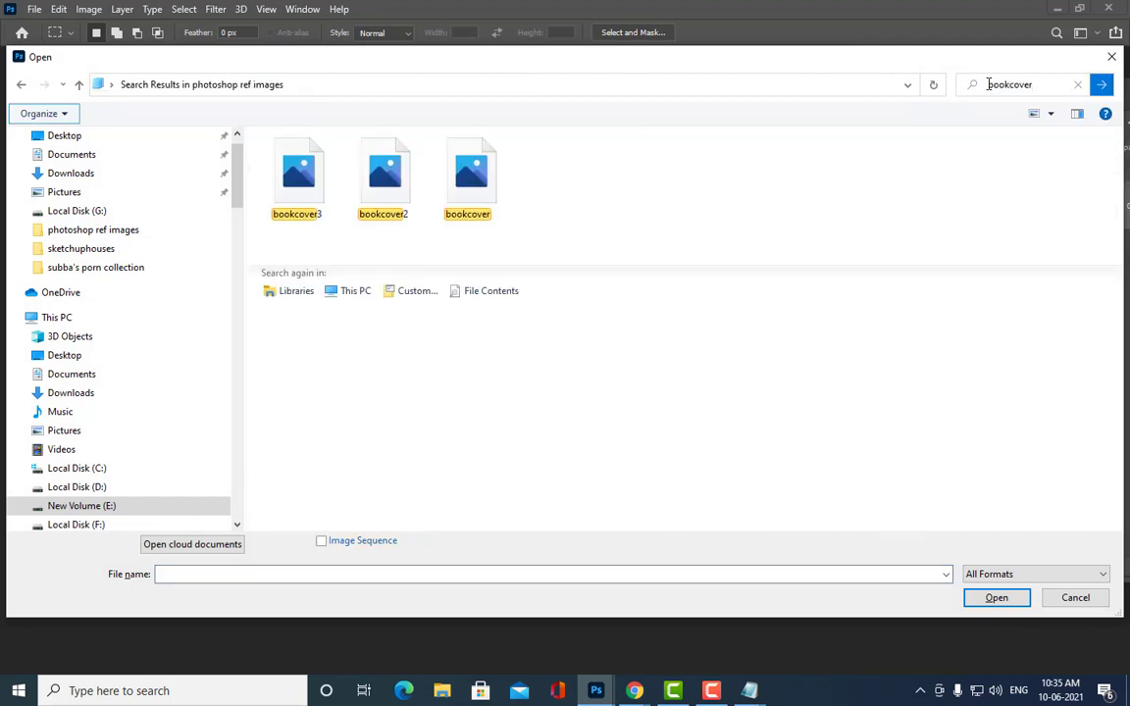
click(470, 175)
shift+click(322, 189)
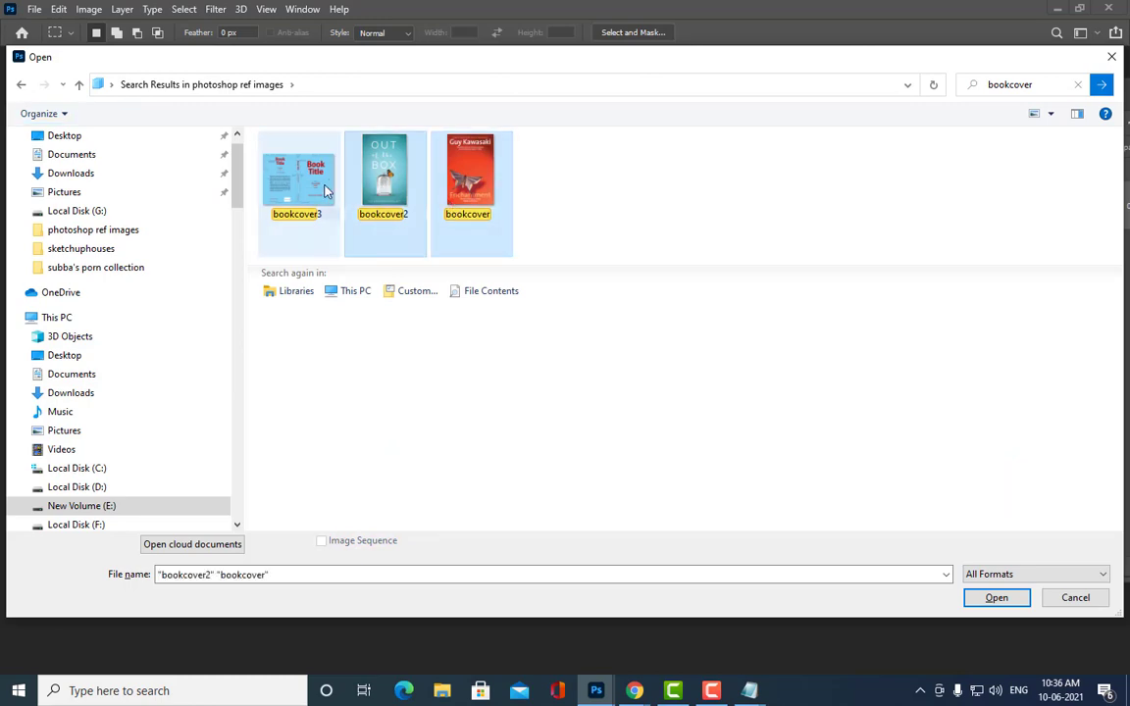
click(996, 597)
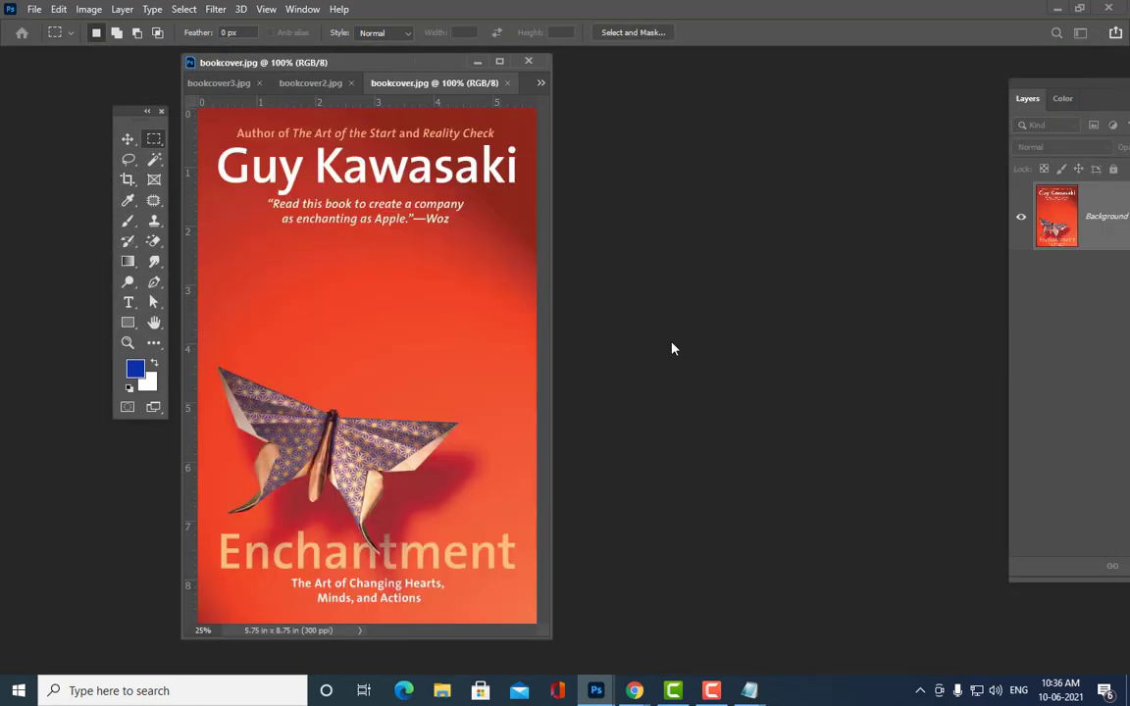
Step: Show bookcover3.jpg in an enlarged, repositioned document window zoomed to 25% so the whole cover spread fits
click(224, 83)
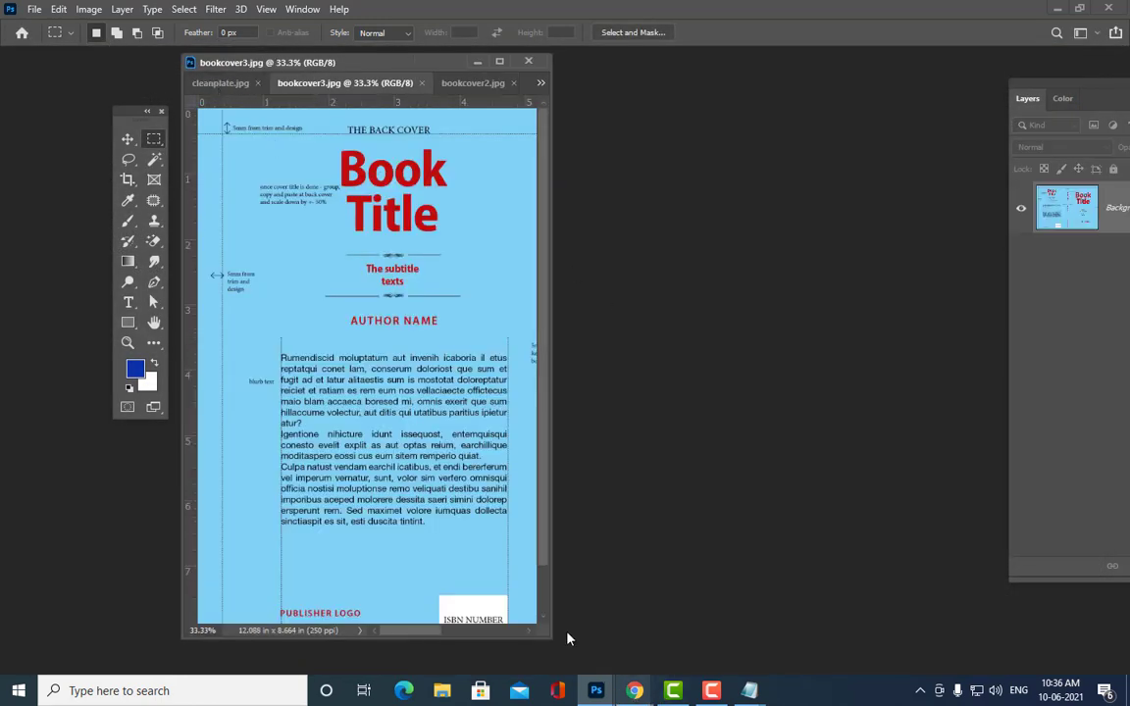
drag(546, 633, 1069, 677)
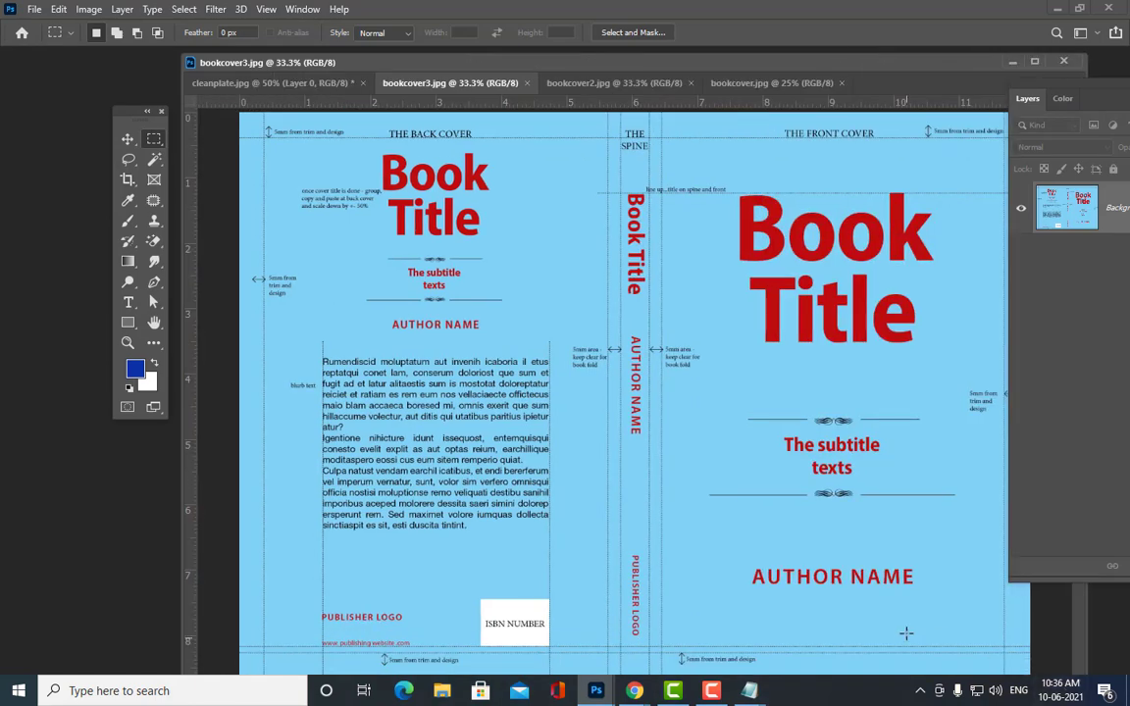
drag(664, 69, 564, 36)
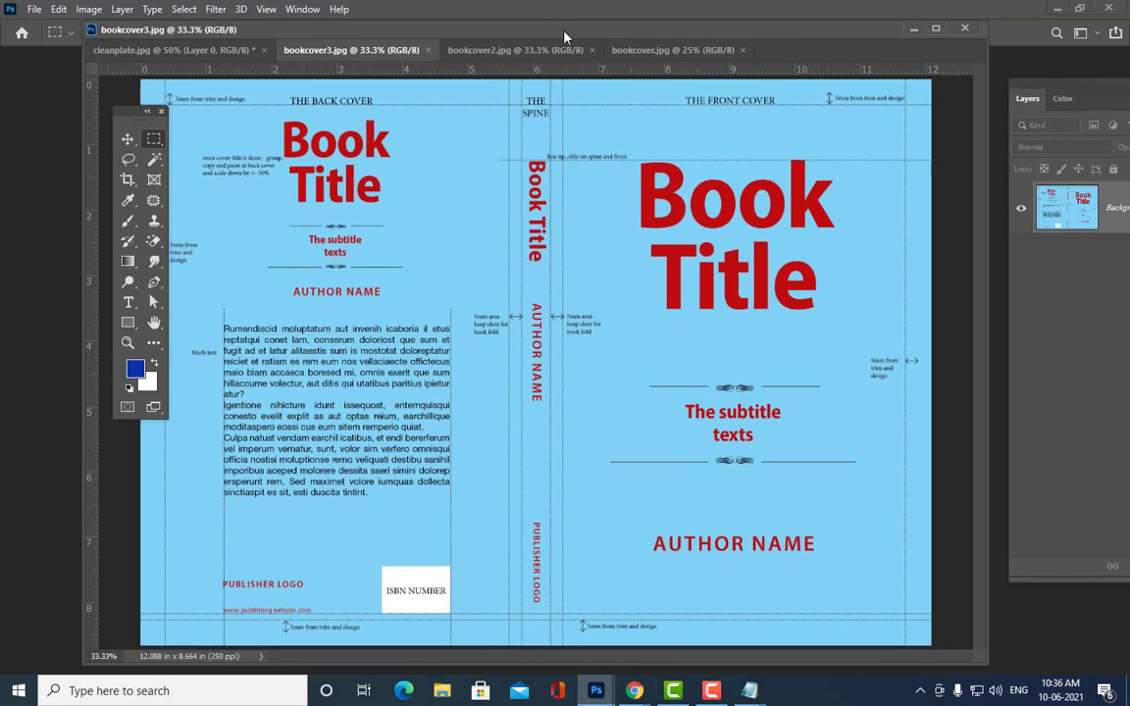
key(ctrl+minus)
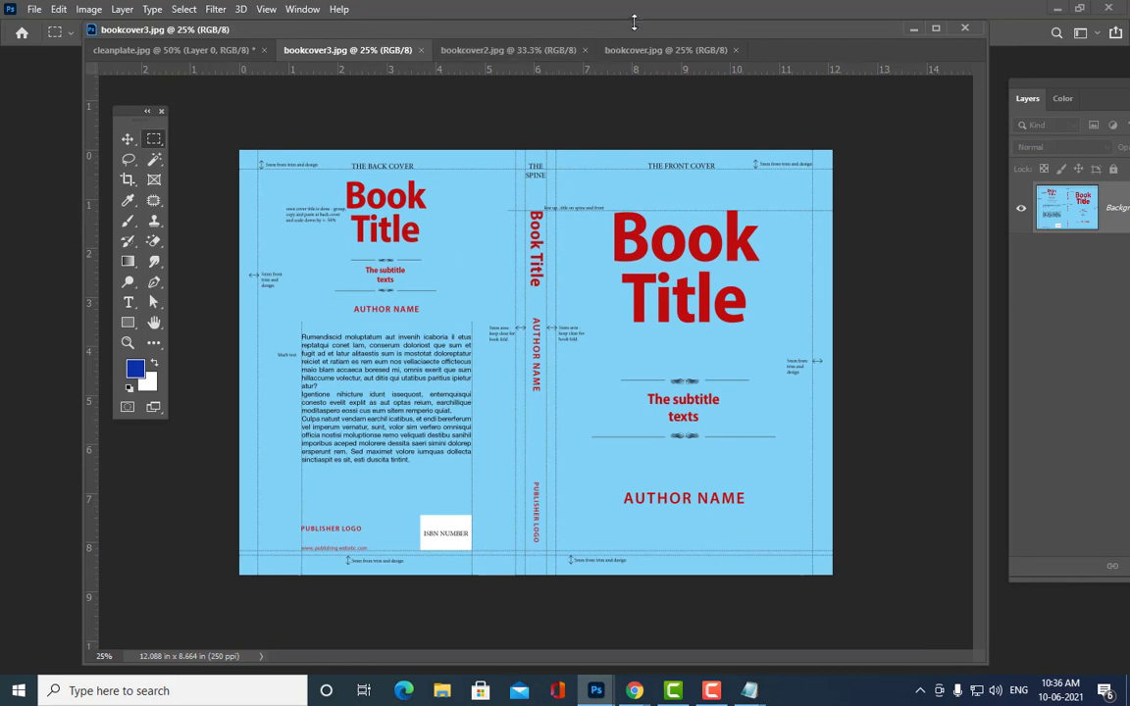
drag(628, 34, 592, 54)
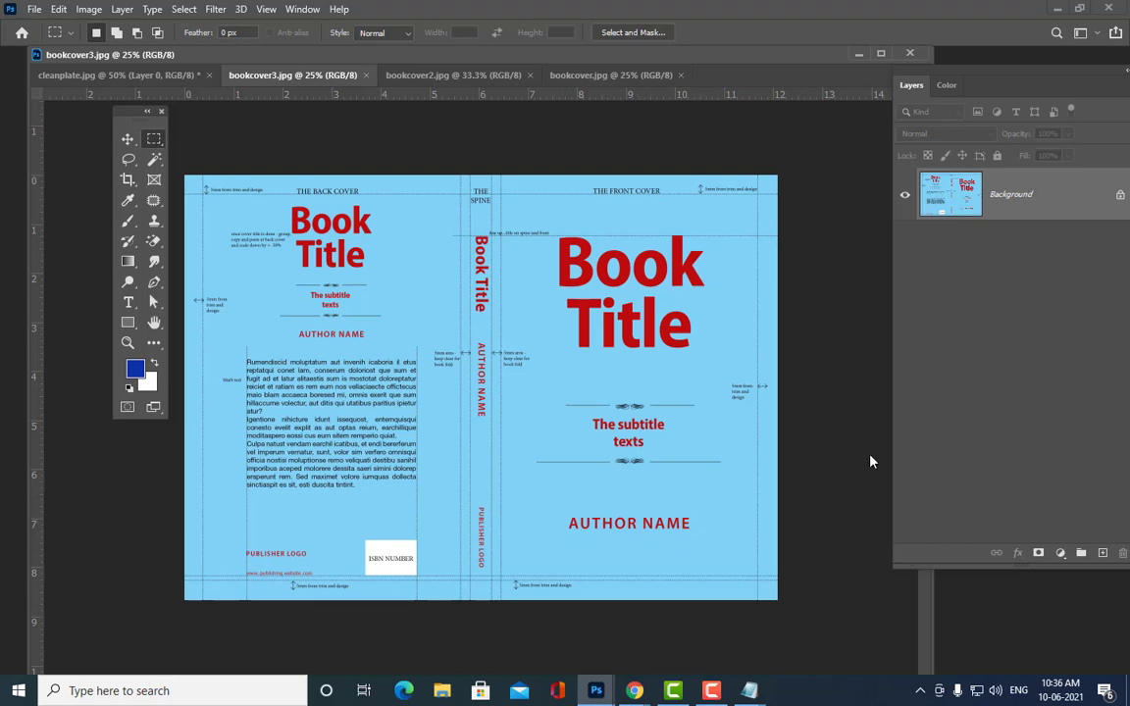
drag(532, 59, 524, 84)
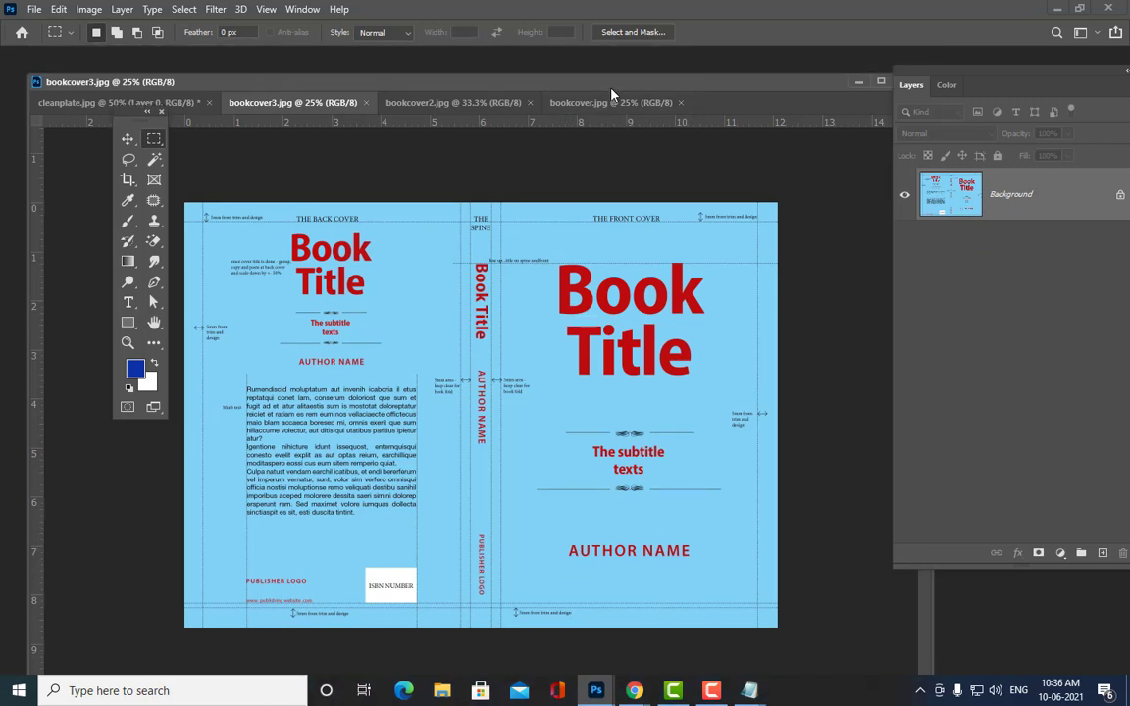
drag(601, 86, 590, 82)
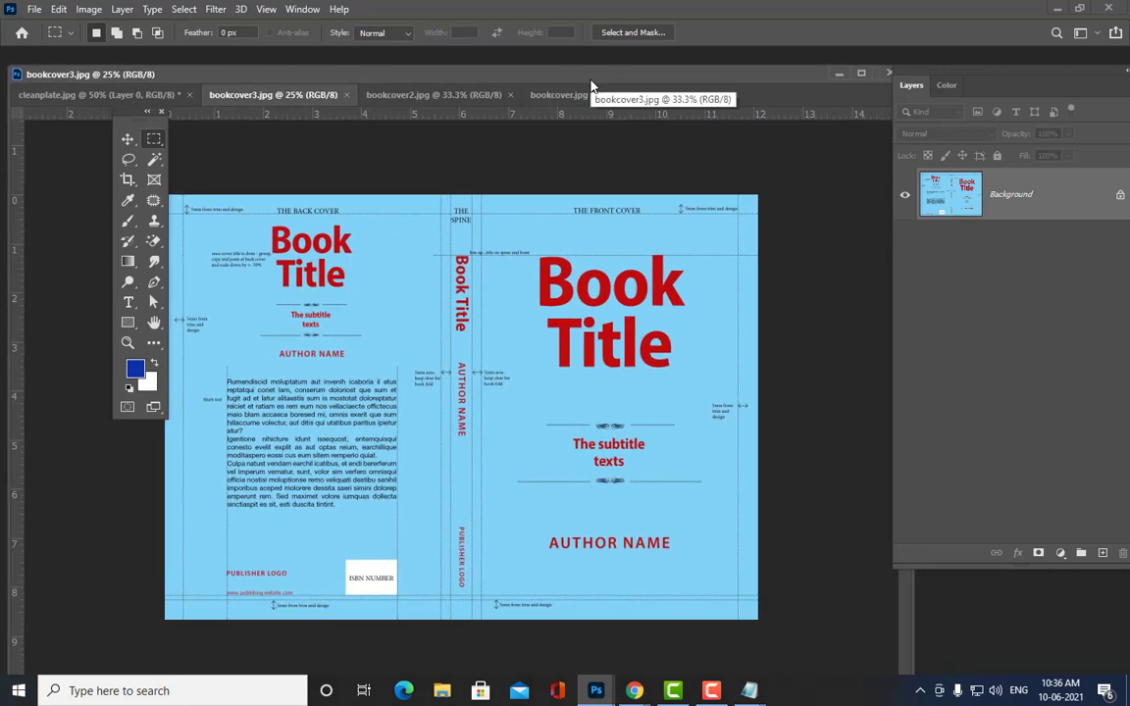
drag(521, 523, 685, 568)
right_click(649, 552)
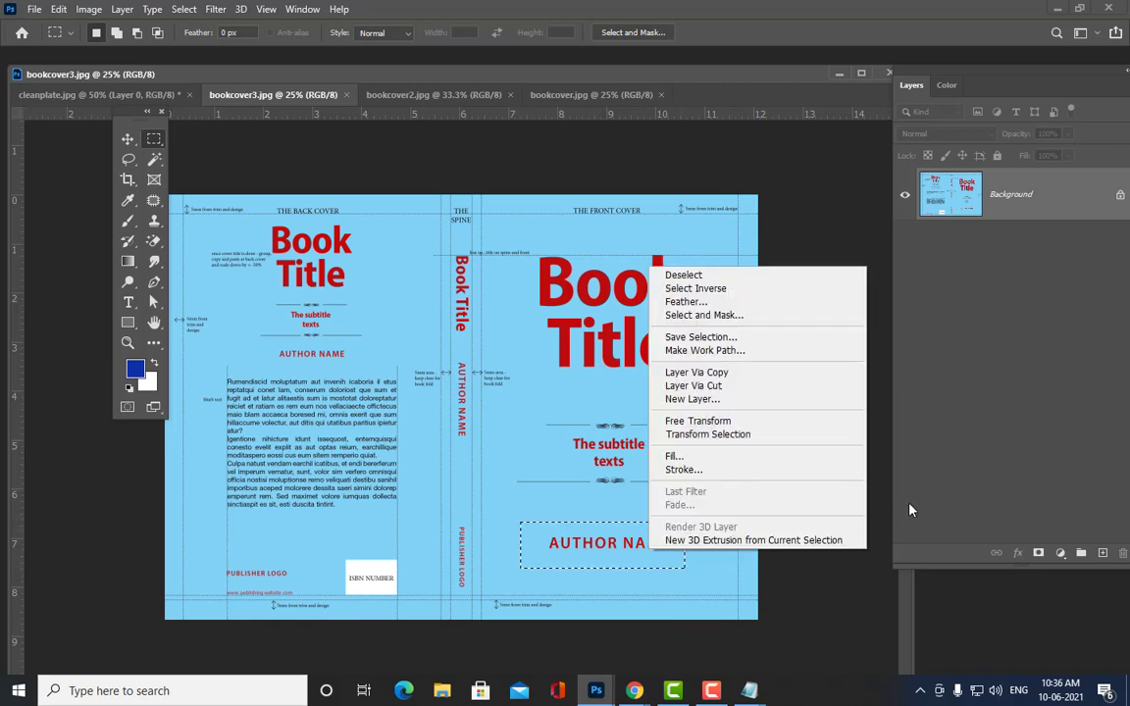
click(829, 592)
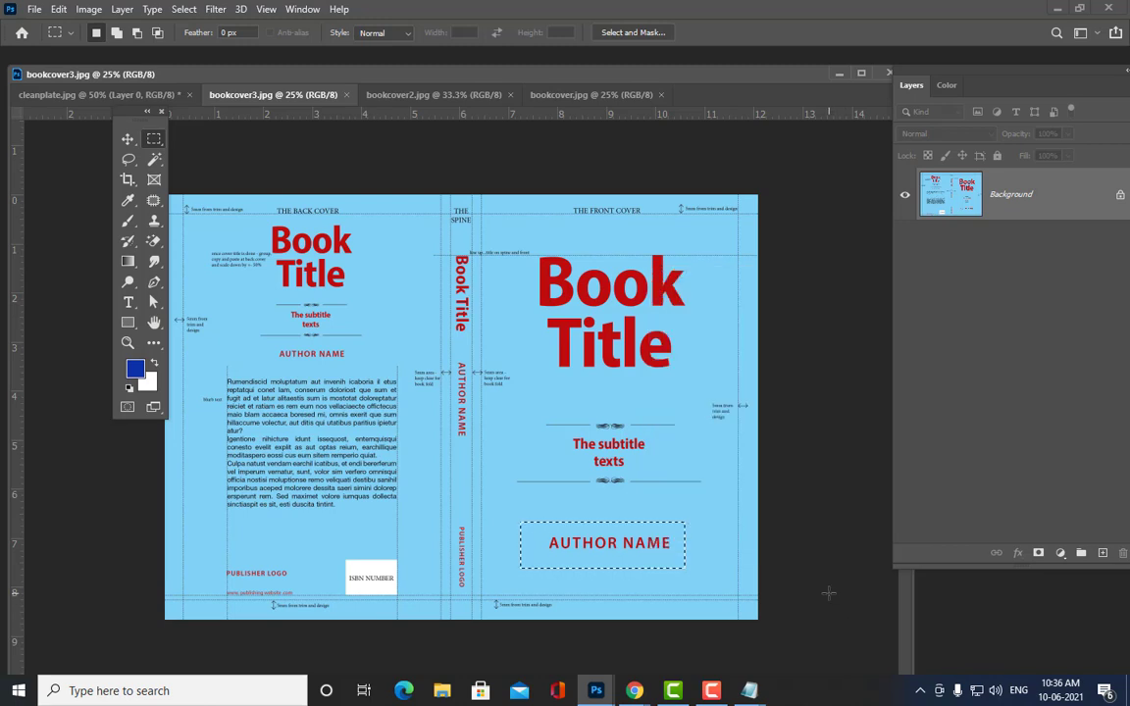
key(ctrl+d)
click(135, 369)
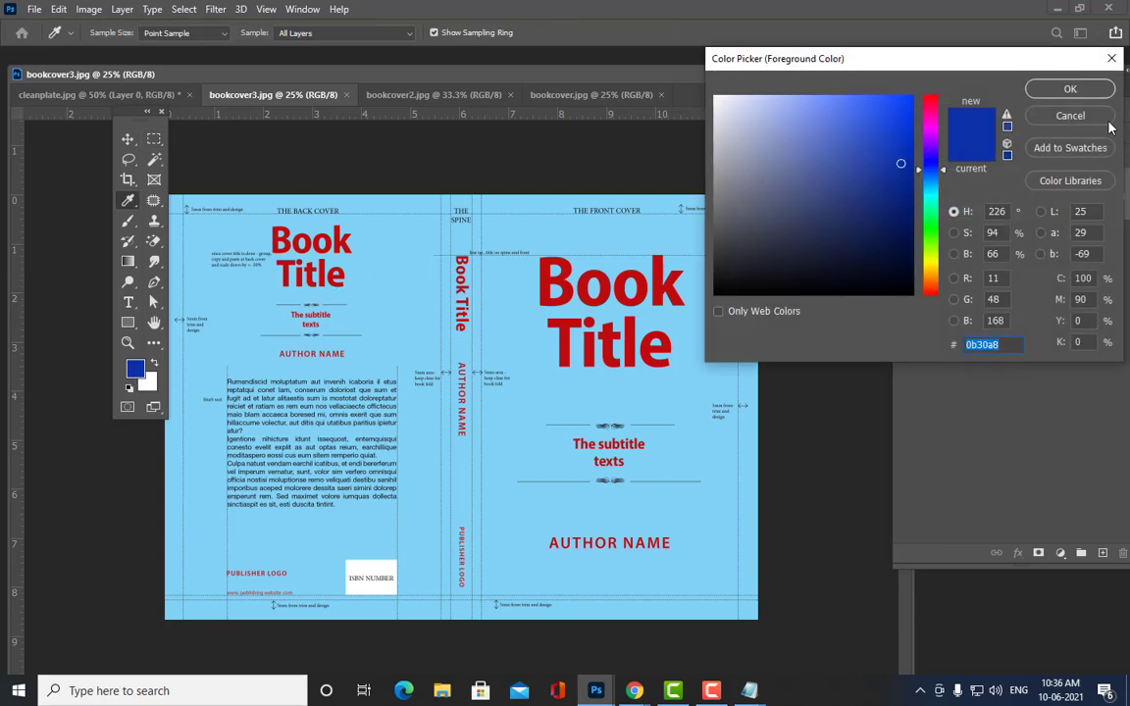
click(1074, 121)
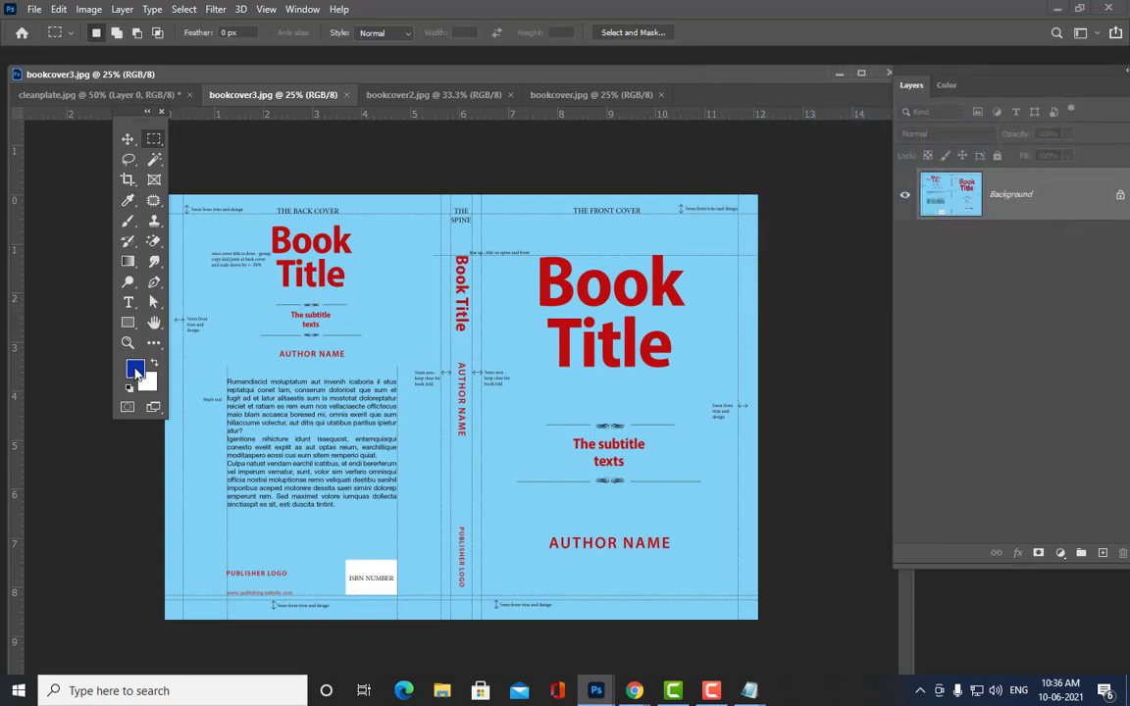
Step: Set the foreground colour to light blue #81d1f6 sampled from the cover and fill a rectangular selection over the front cover's AUTHOR NAME text
click(135, 370)
click(364, 235)
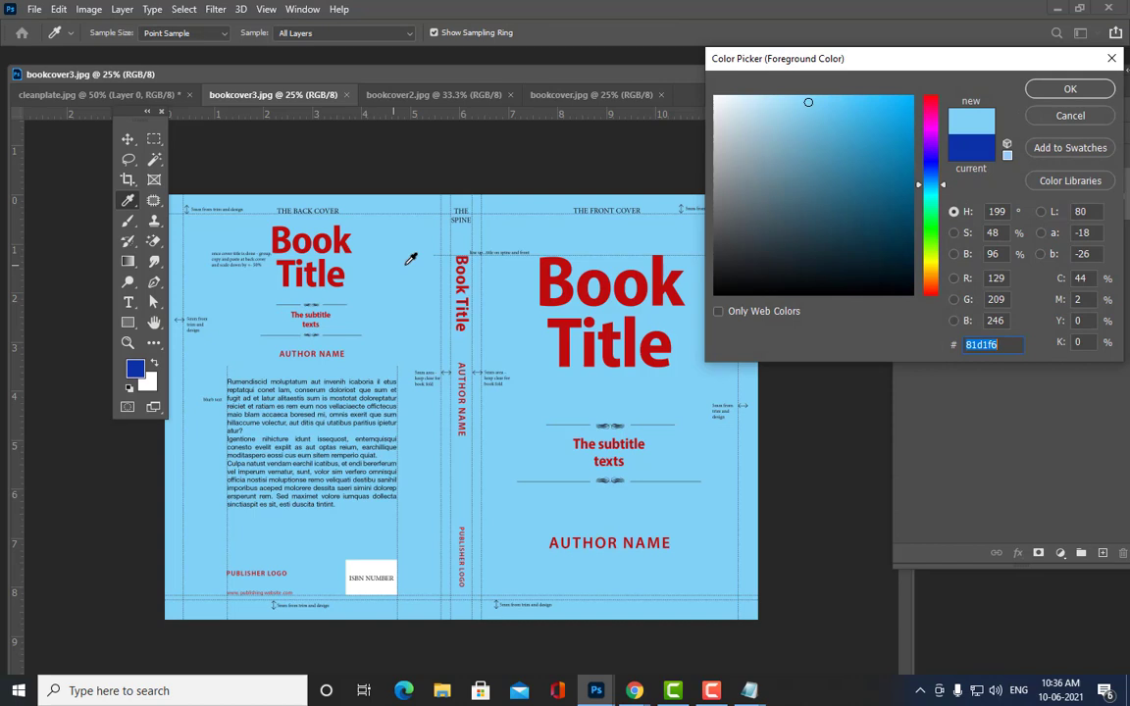
click(1069, 90)
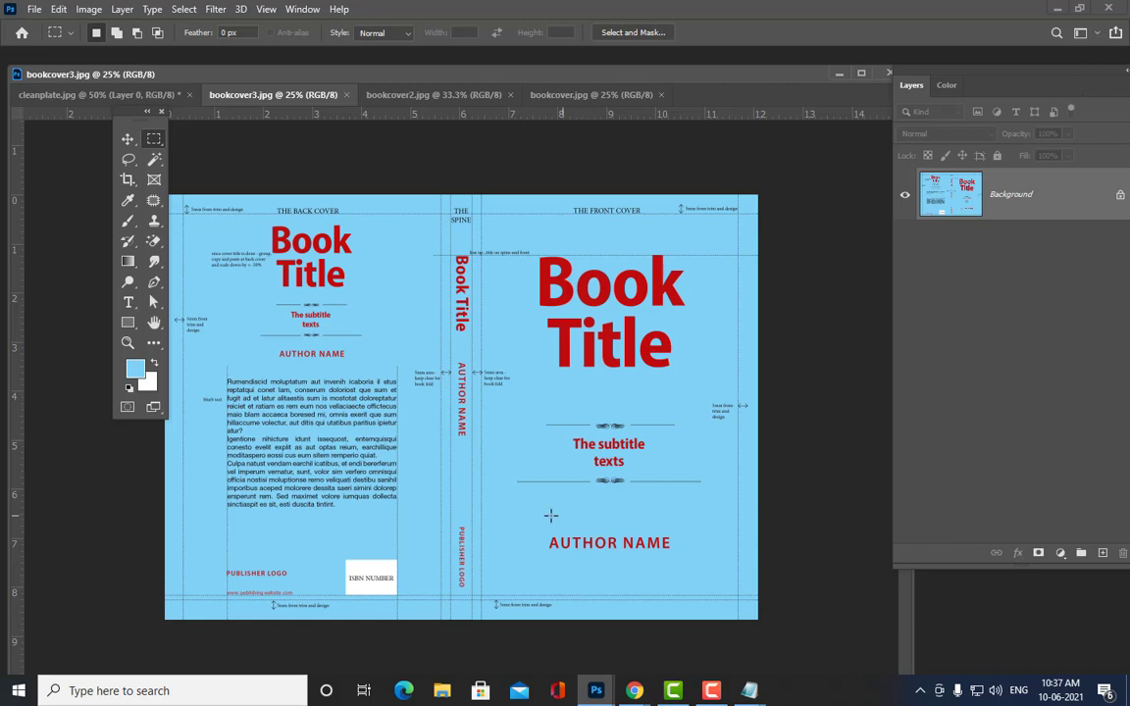
drag(530, 521, 689, 568)
key(alt+BackSpace)
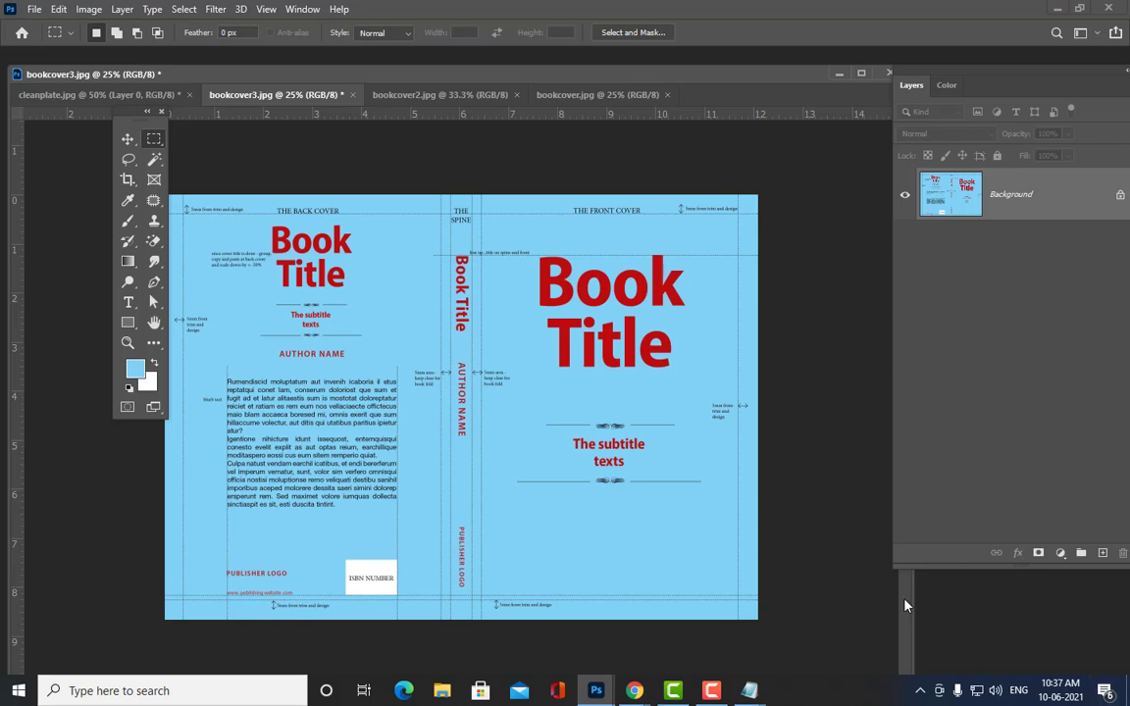
Step: Remove the front cover's subtitle text between the two ornamental lines with a rectangular selection and a fill, and clear the selection
drag(555, 430, 660, 473)
key(Delete)
key(ctrl+d)
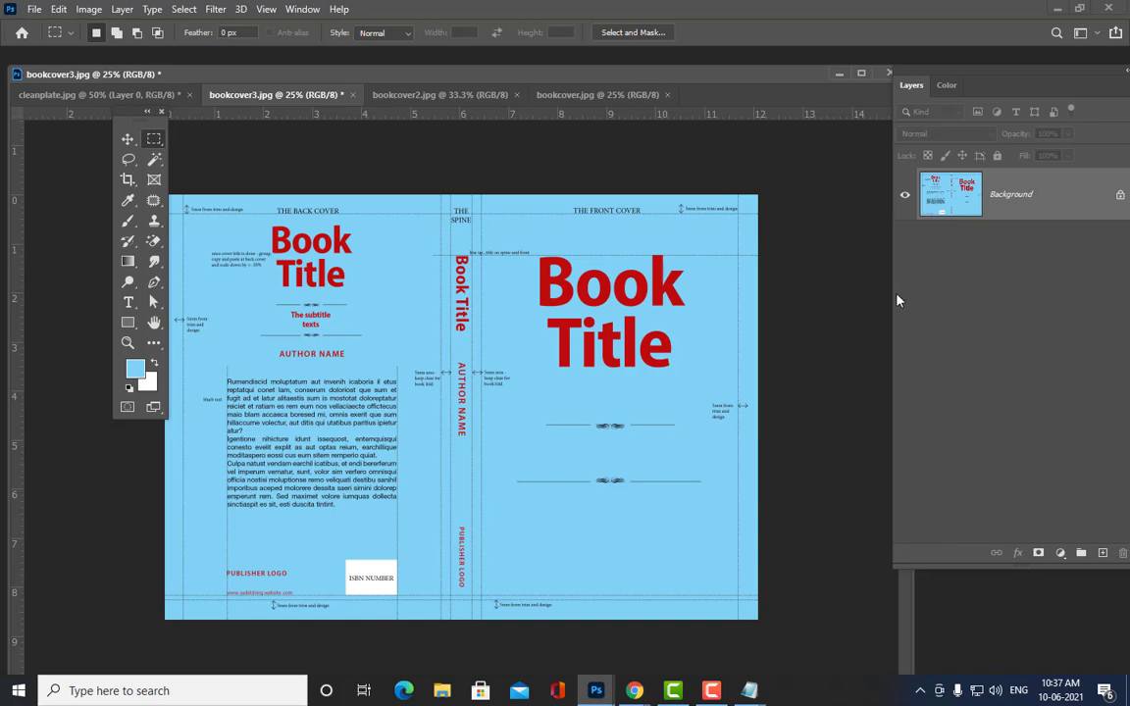
Step: Switch to bookcover2.jpg and select the title word OUT with the Rectangular Marquee
click(428, 94)
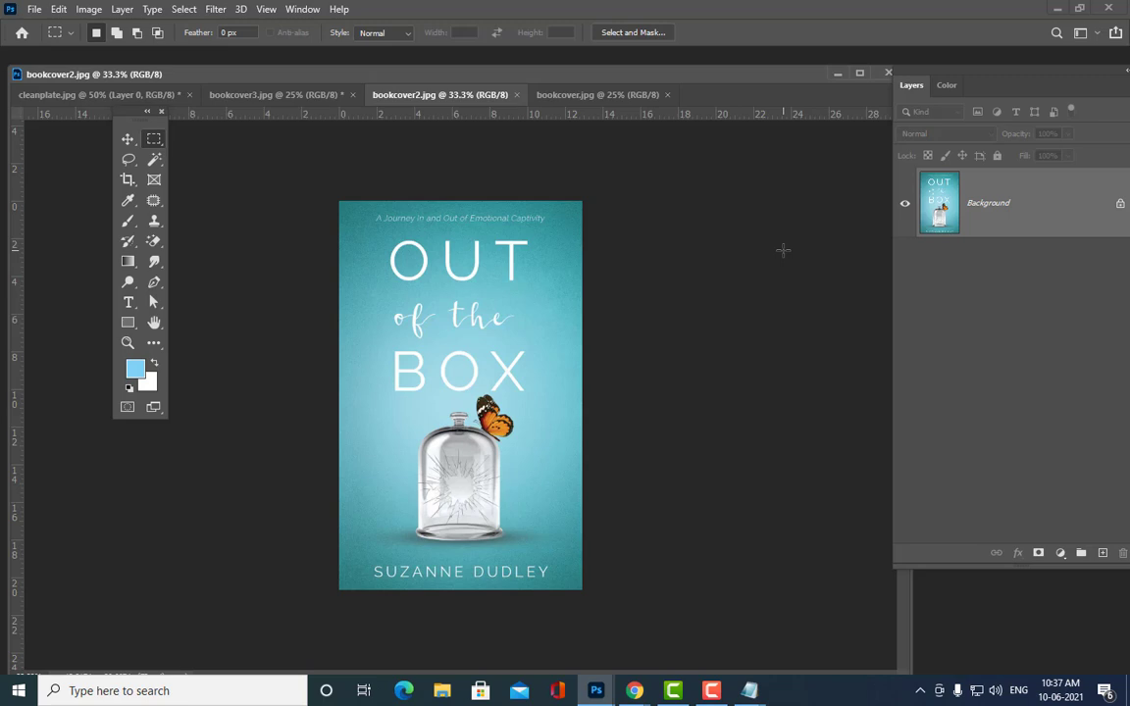
key(ctrl+plus)
key(ctrl+minus)
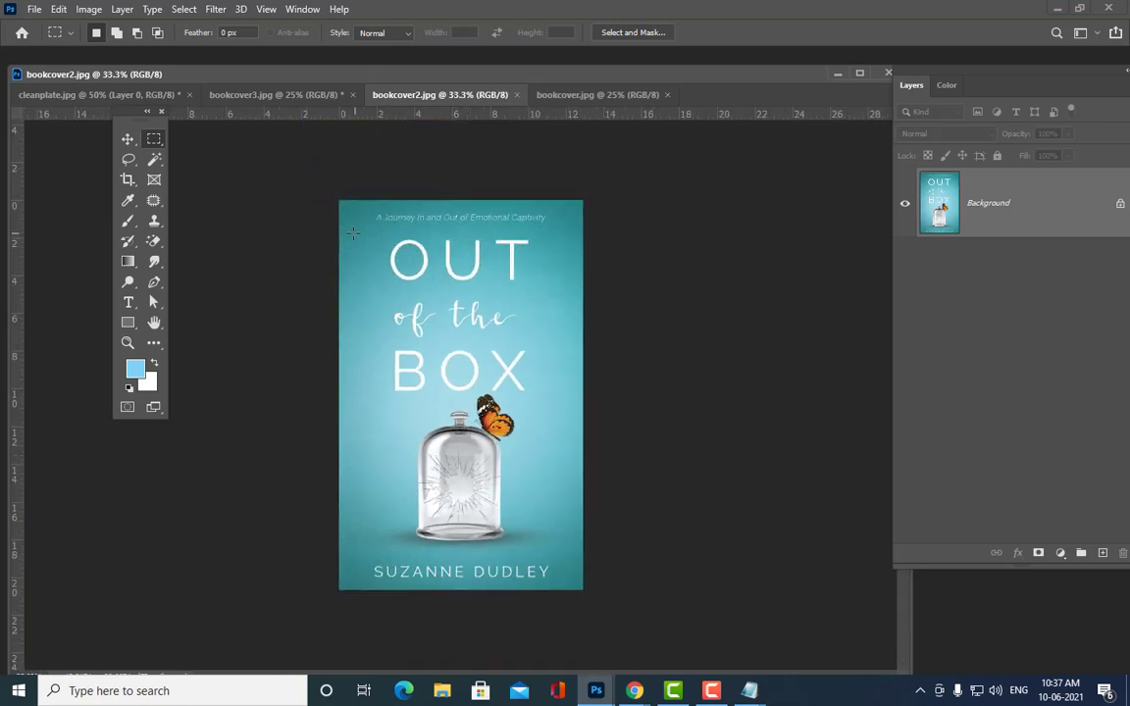
drag(383, 233, 537, 289)
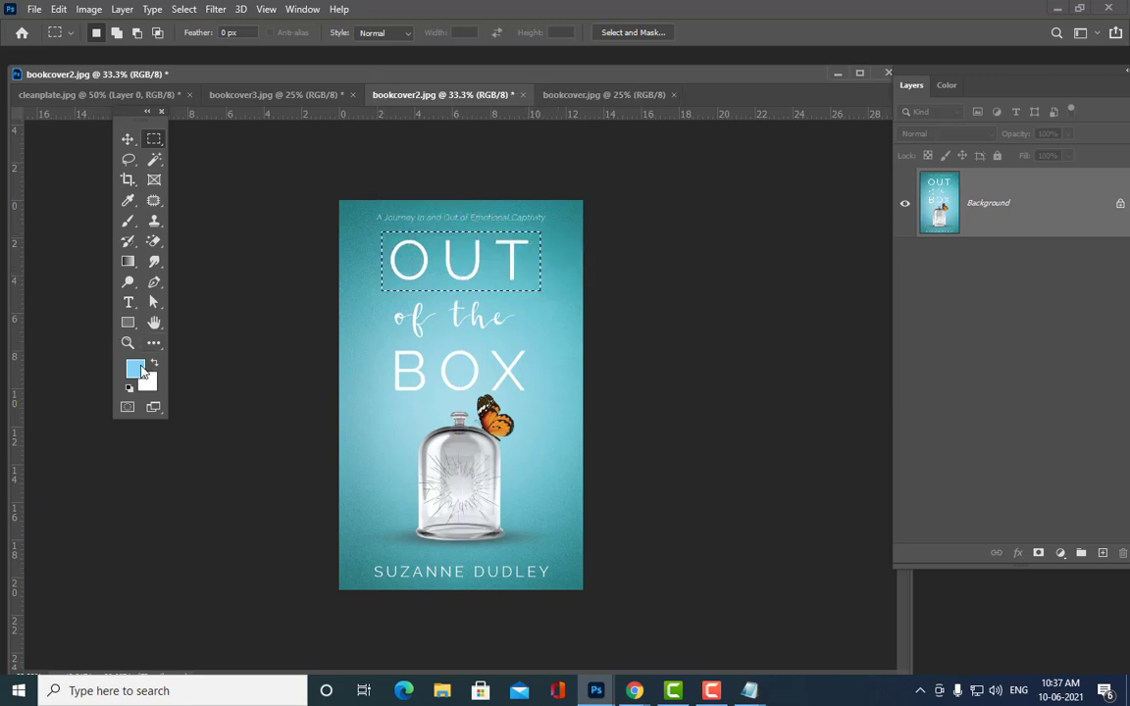
Step: Try to cover the selected word OUT with a solid fill of teal #45a8ad sampled from the cover, and undo it
click(136, 369)
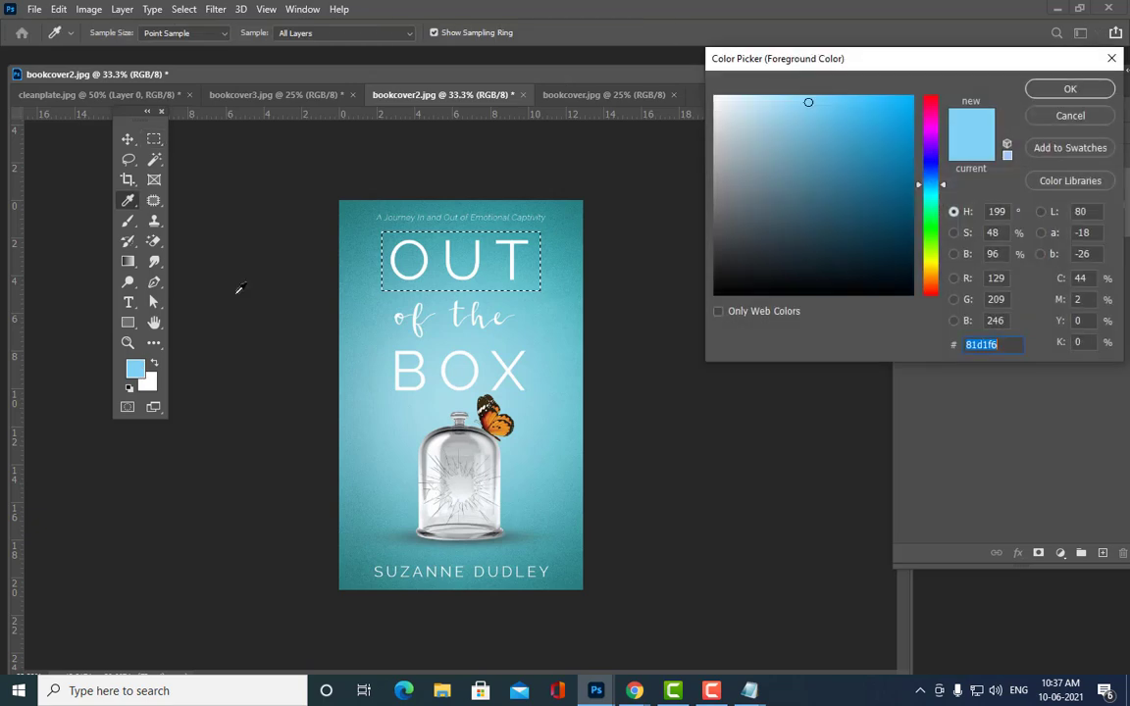
click(393, 237)
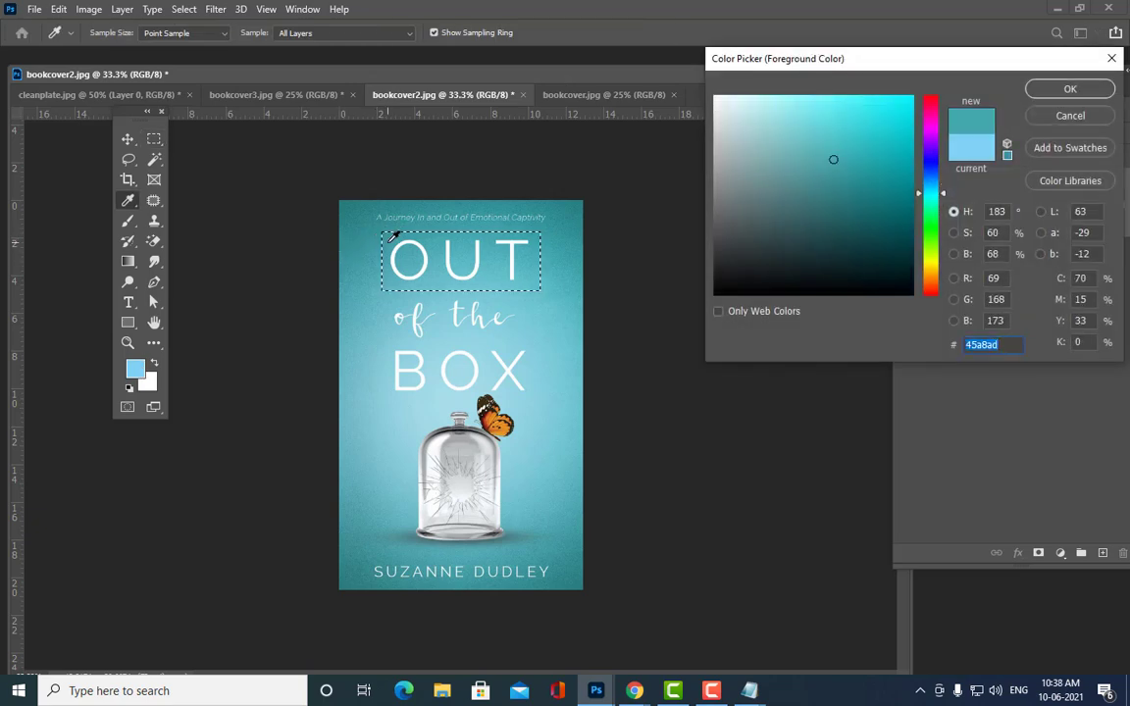
click(1079, 90)
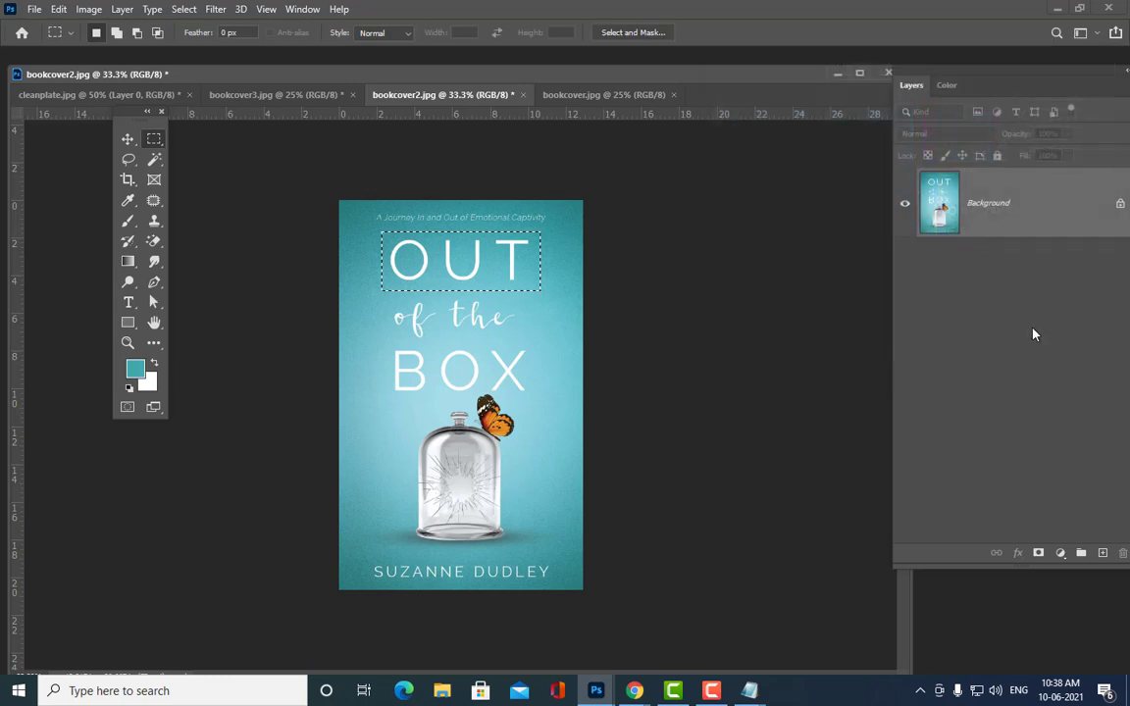
key(alt+BackSpace)
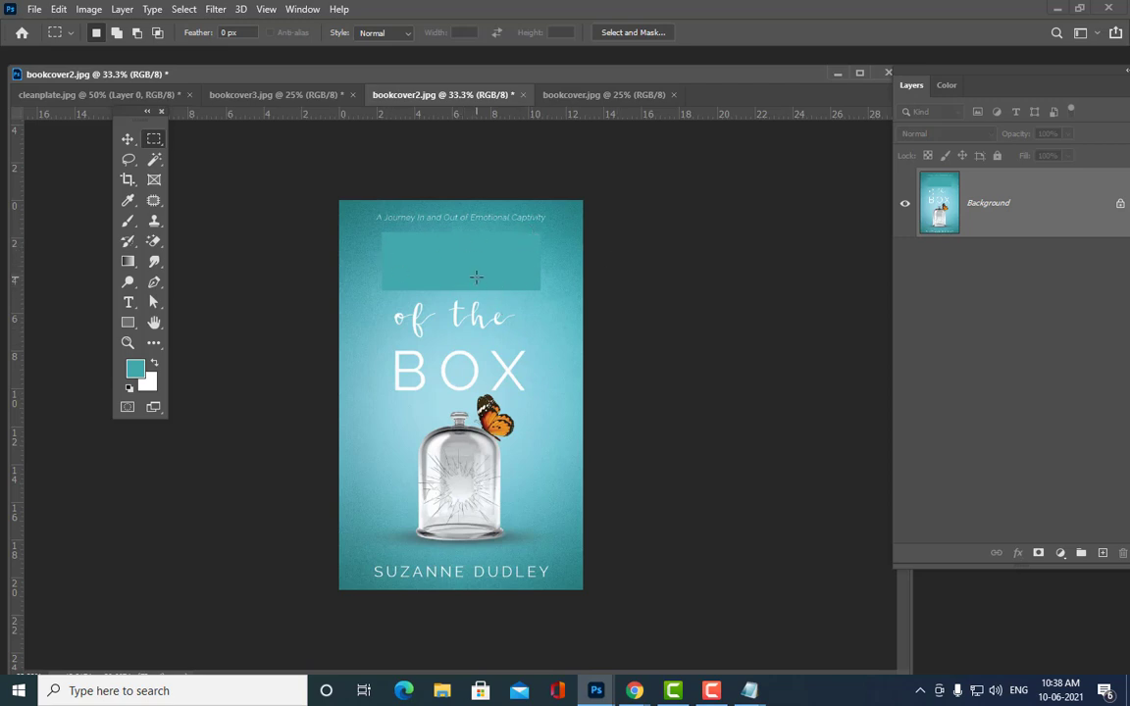
key(ctrl+z)
key(ctrl+z)
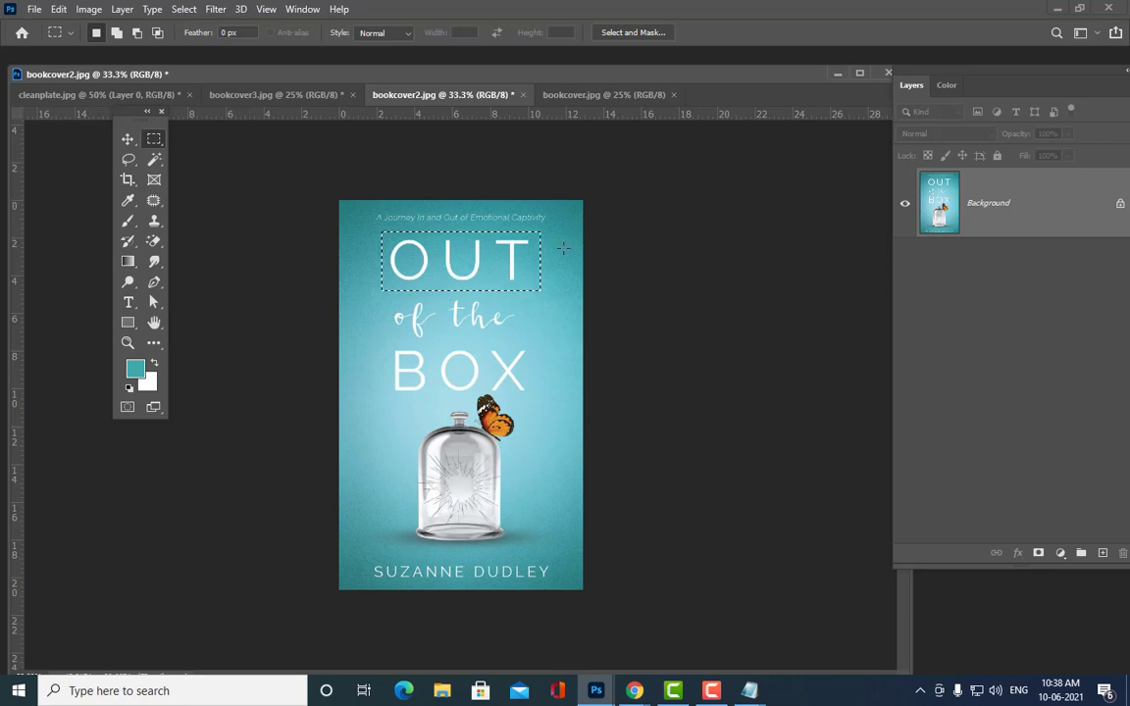
Step: Remove the selected word OUT with a Content-Aware fill and clear the selection
right_click(522, 263)
click(589, 449)
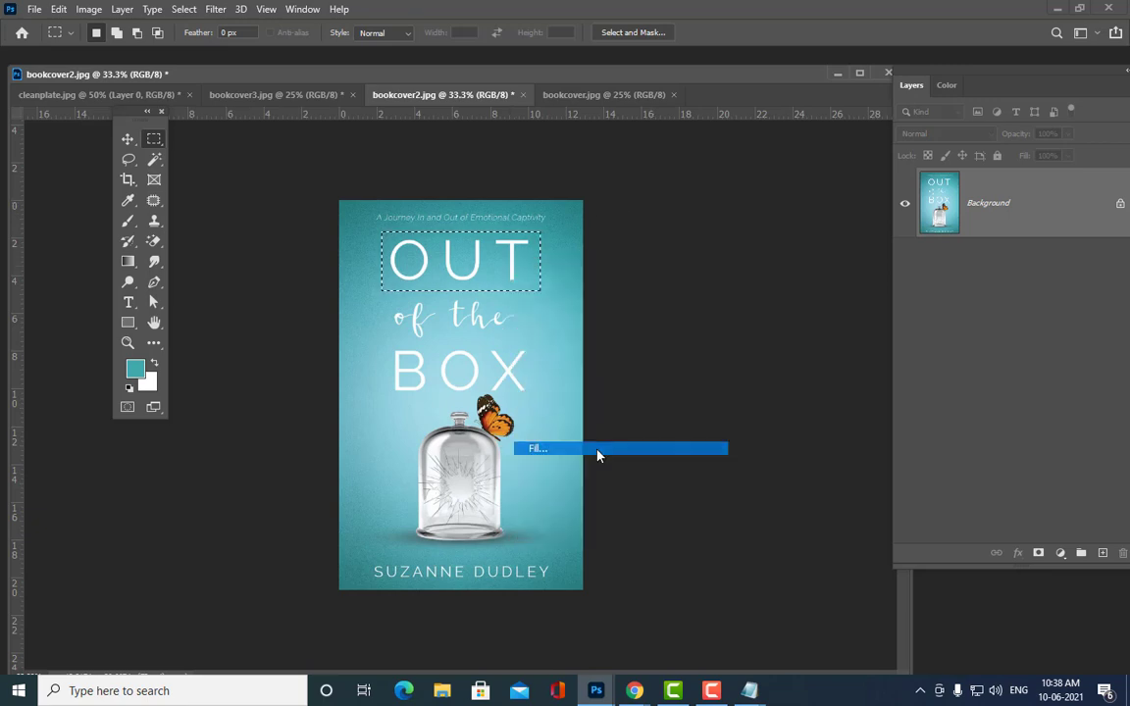
click(778, 104)
key(m)
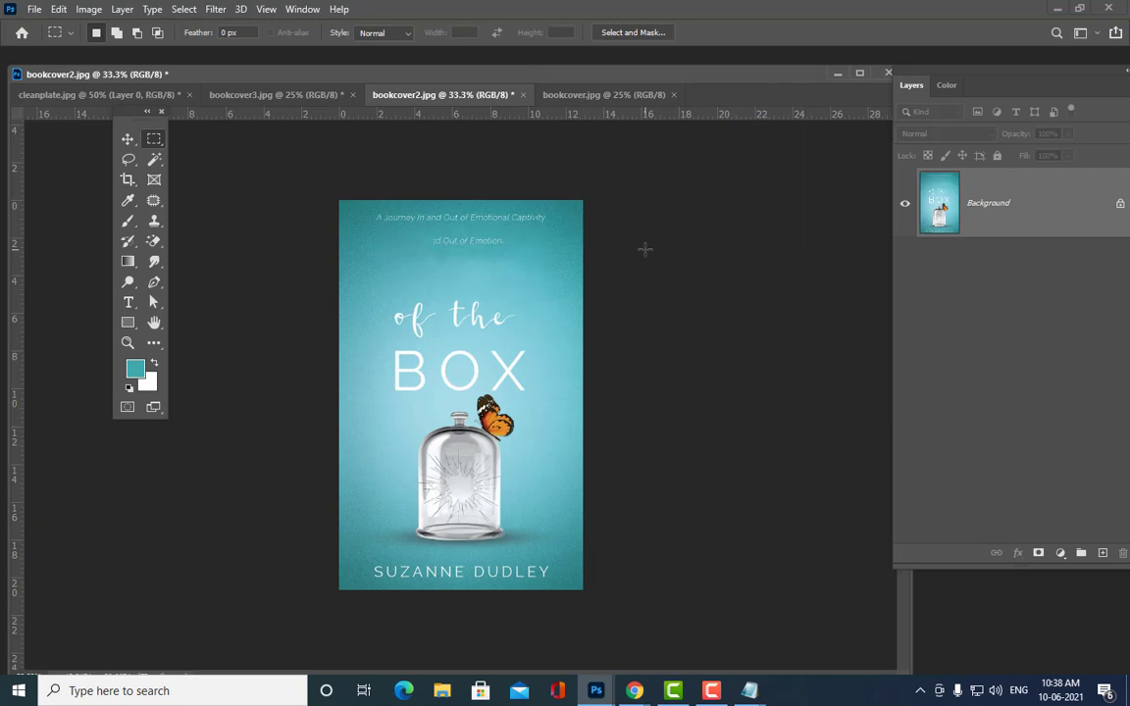
Step: Remove the stray text fragment beneath the tagline with a rectangular selection and a Content-Aware fill, and clear the selection
key(ctrl+plus)
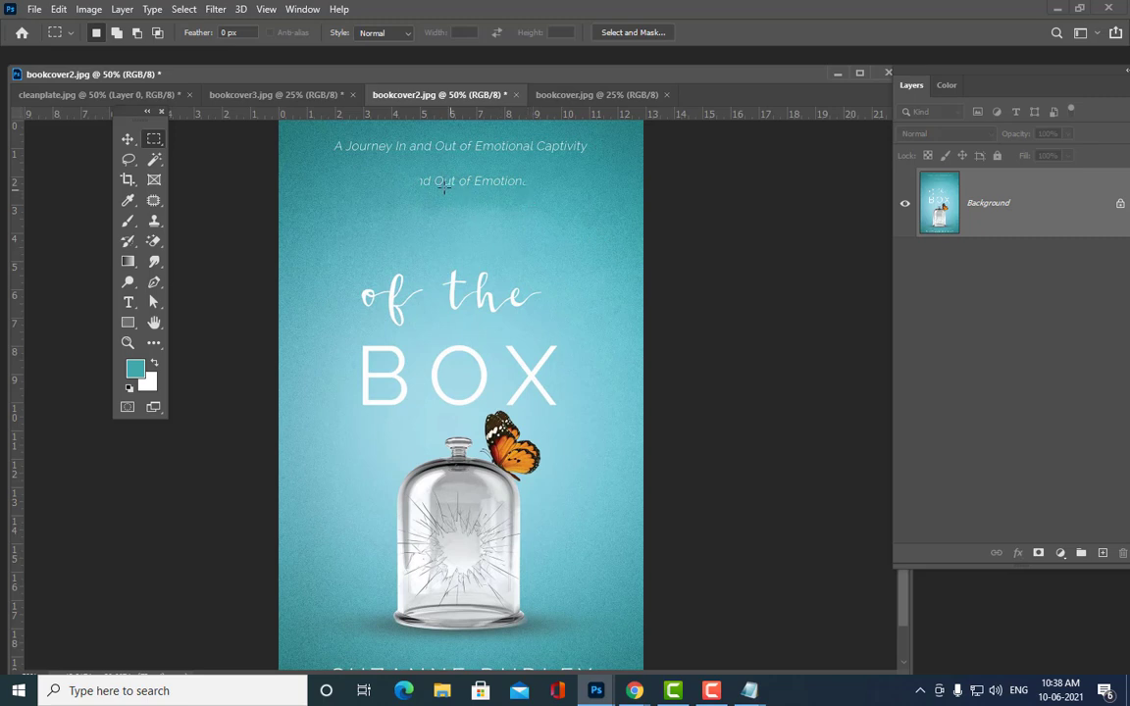
drag(388, 165, 547, 208)
right_click(512, 193)
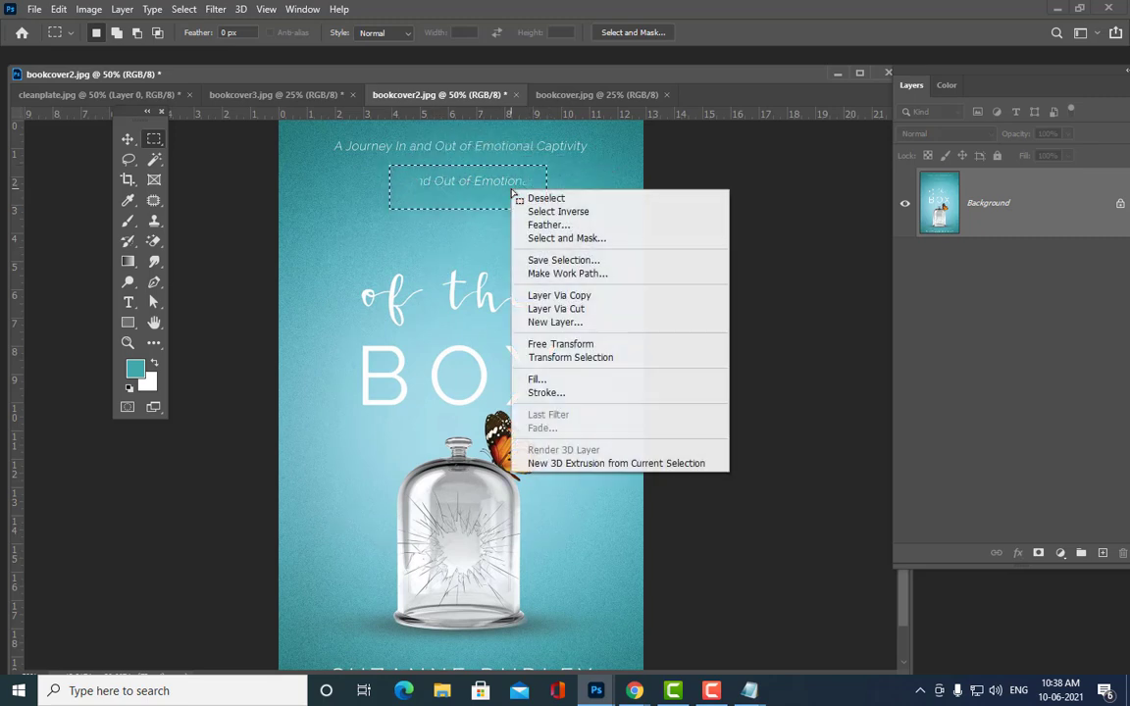
click(598, 378)
click(774, 102)
key(m)
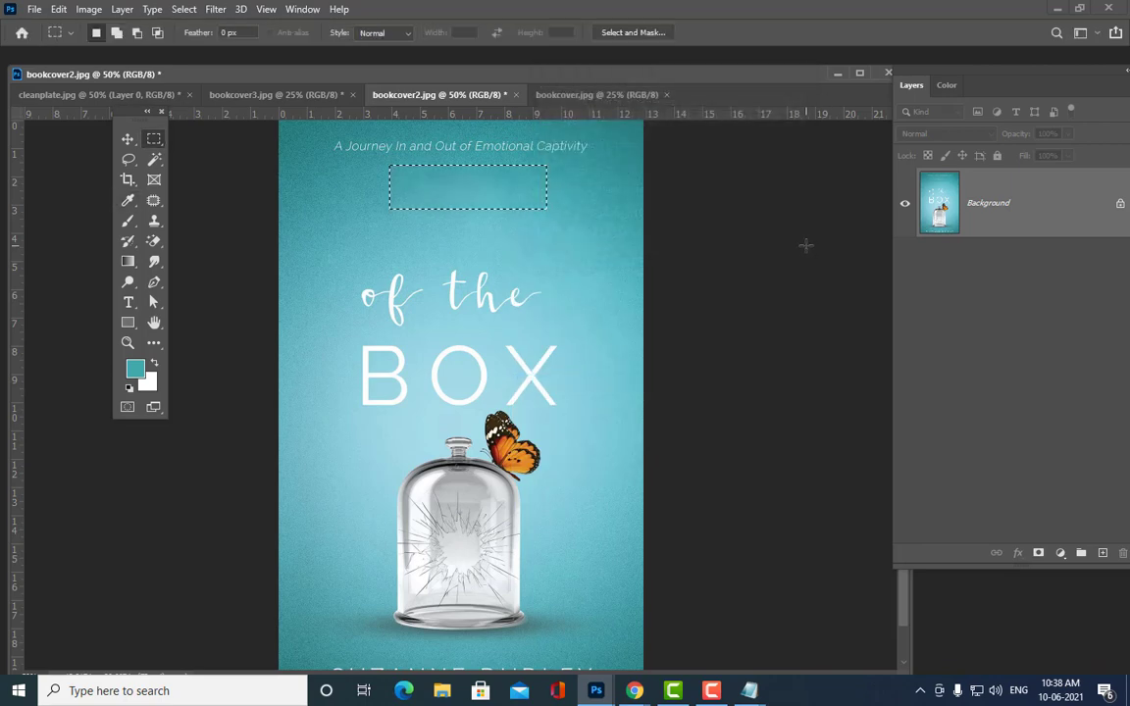
key(ctrl+d)
Step: Remove the title words "of the BOX" with one rectangular selection and a Content-Aware fill, and clear the selection
drag(340, 269, 571, 408)
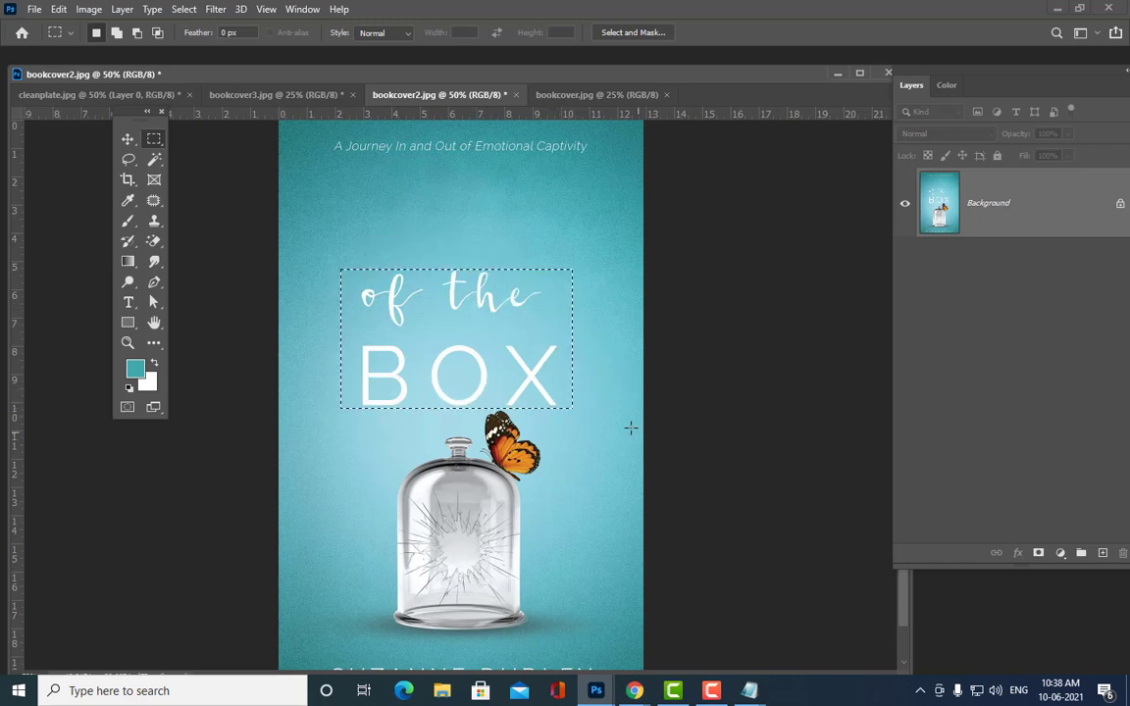
right_click(499, 317)
click(590, 502)
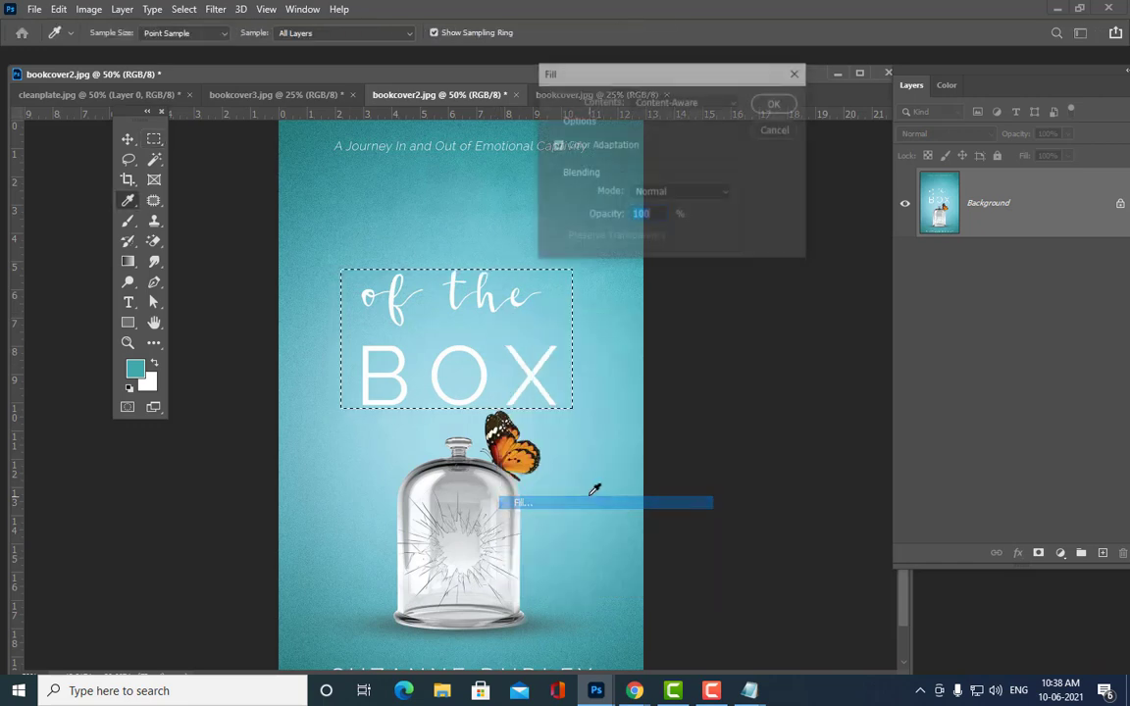
click(769, 107)
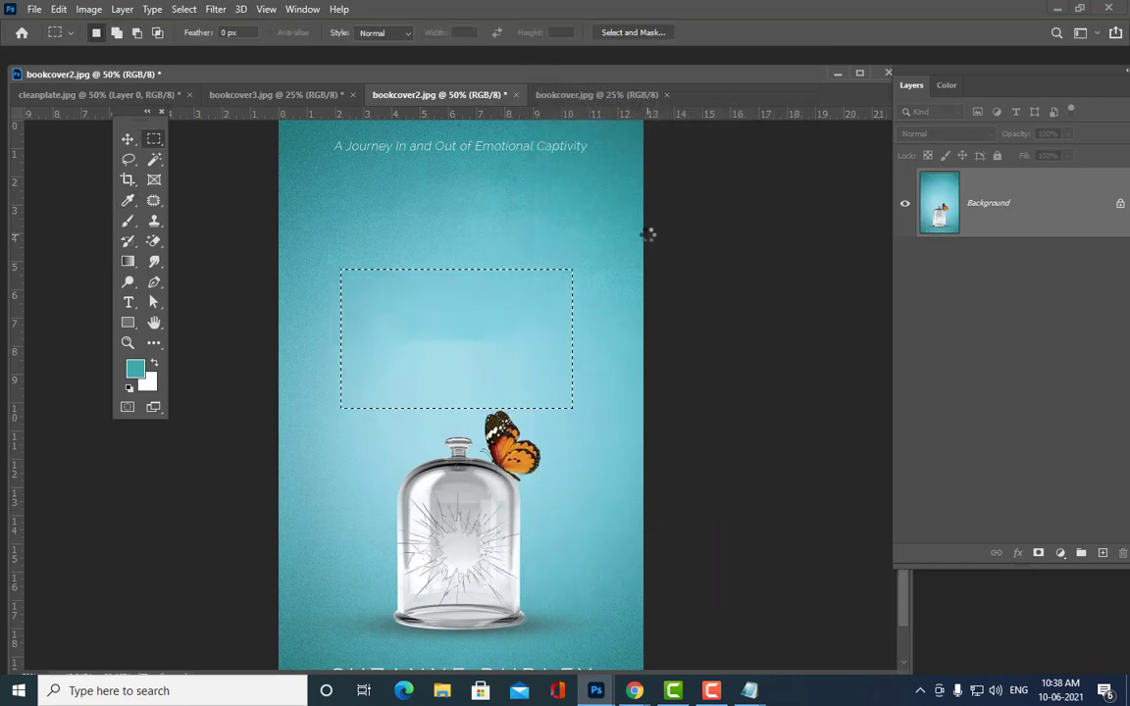
key(ctrl+d)
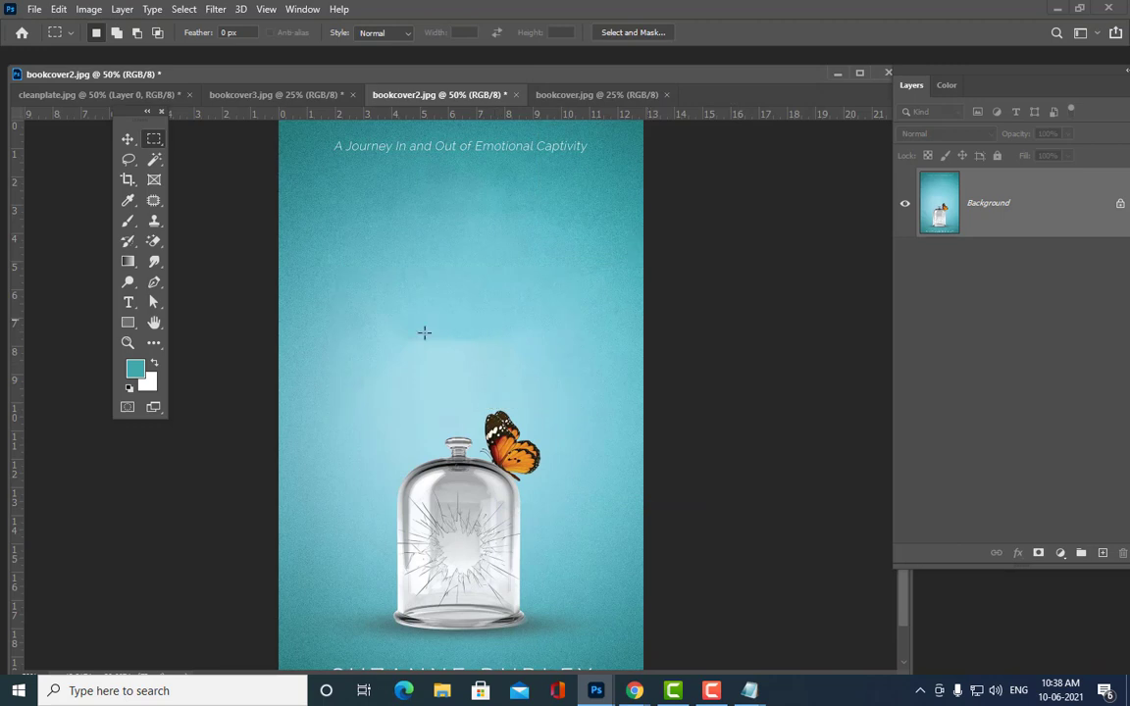
Step: Smooth the visible tonal edge above the glass jar with a smaller rectangular selection and a Content-Aware fill, and clear the selection
drag(366, 316, 549, 382)
right_click(463, 349)
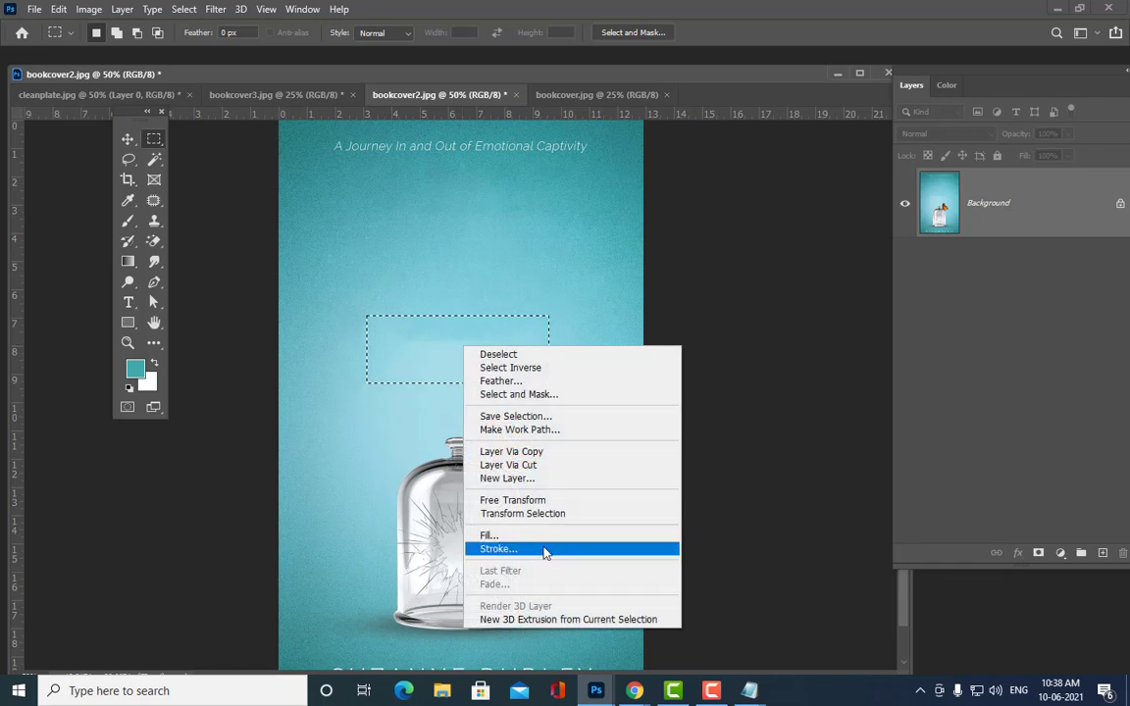
click(504, 534)
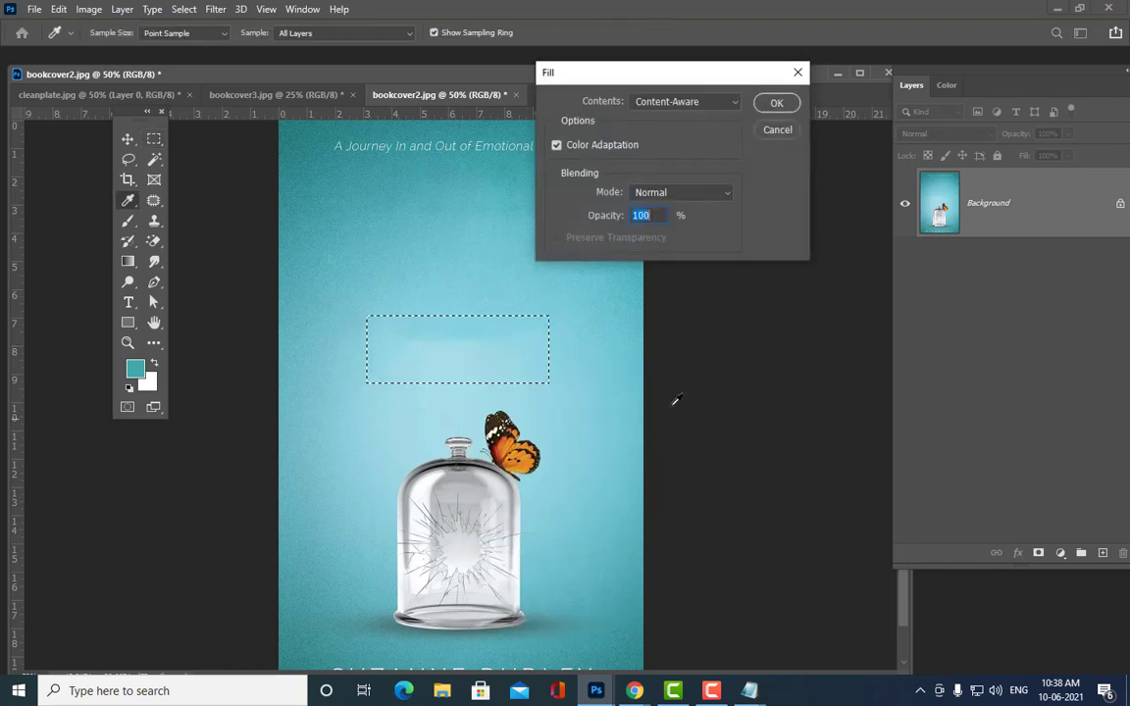
click(775, 103)
key(ctrl+d)
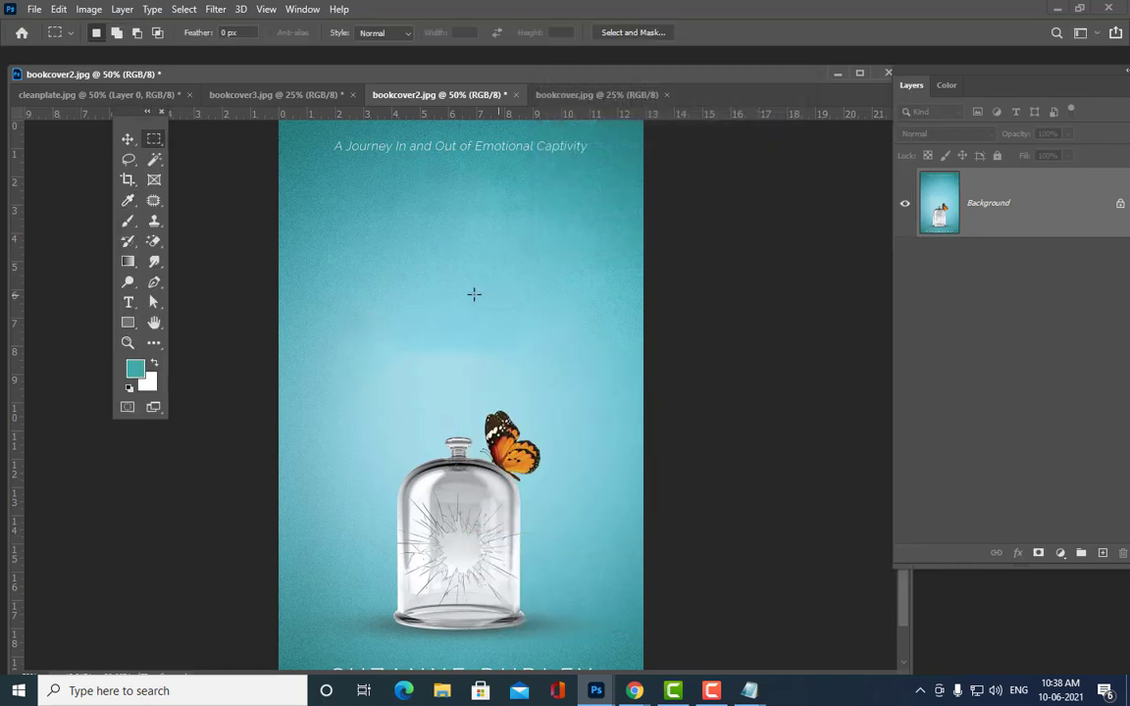
Step: Remove the tagline "A Journey In and Out of Emotional Captivity" with a rectangular selection and a Content-Aware fill, and clear the selection
drag(314, 131, 597, 159)
right_click(575, 155)
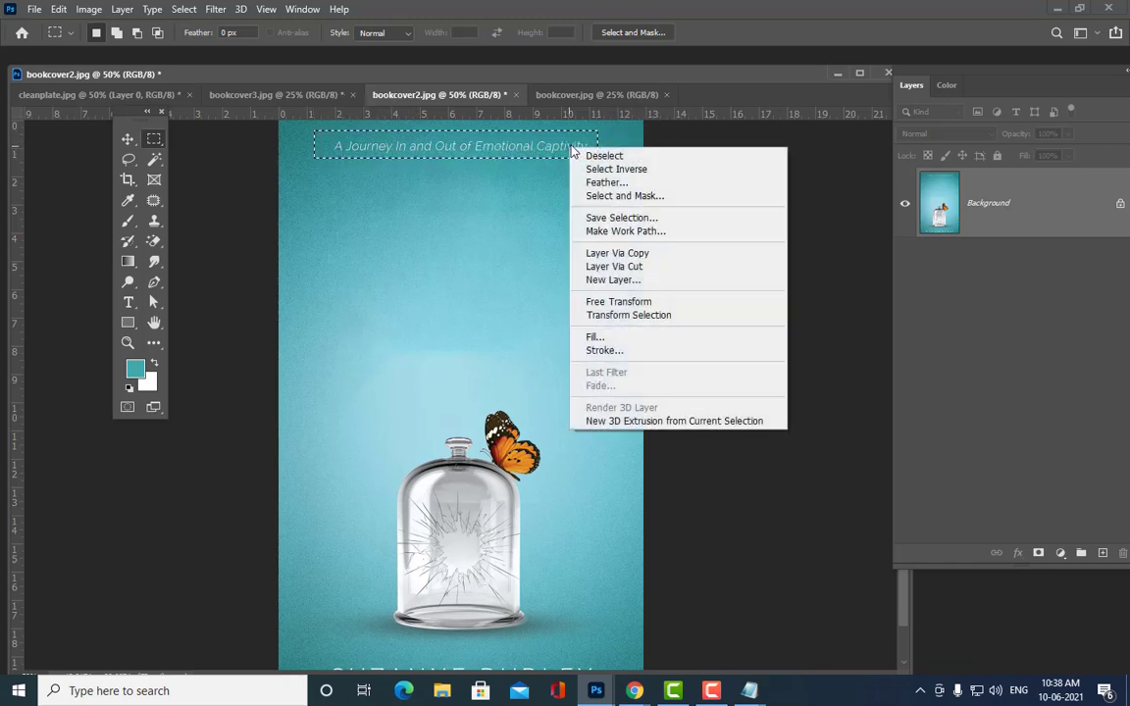
click(625, 335)
click(771, 103)
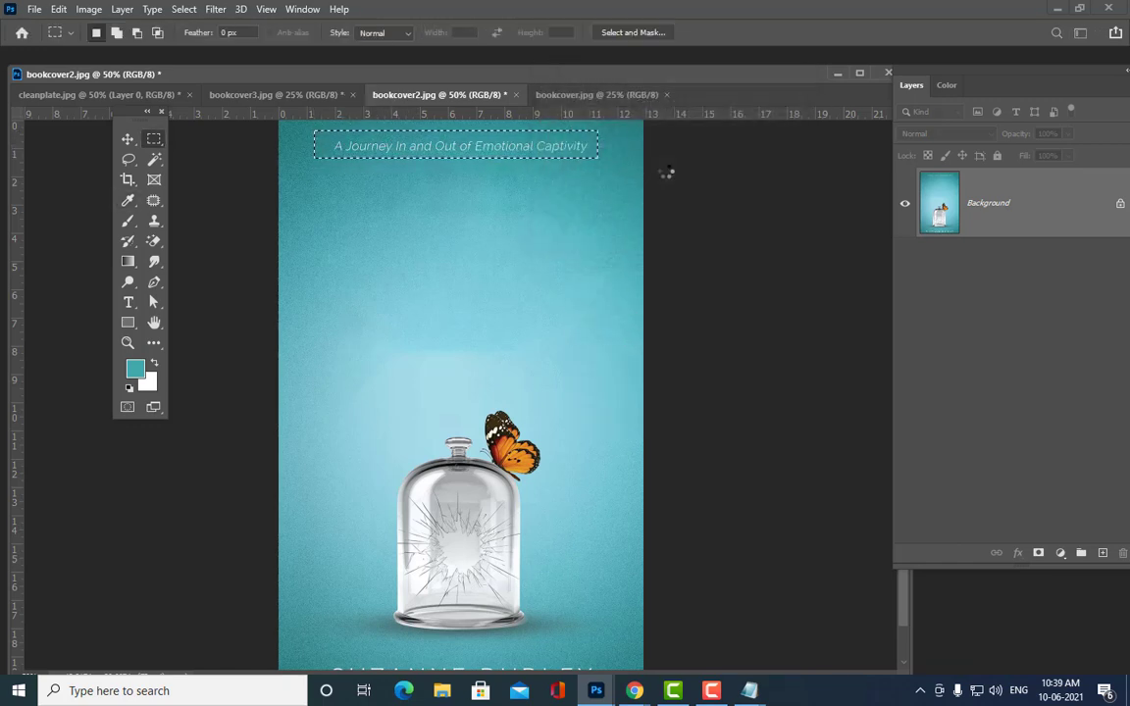
key(ctrl+d)
Step: Try to remove the author's name below the glass jar with a rectangular selection and a Content-Aware fill, and undo it
scroll(734, 297, down, 2)
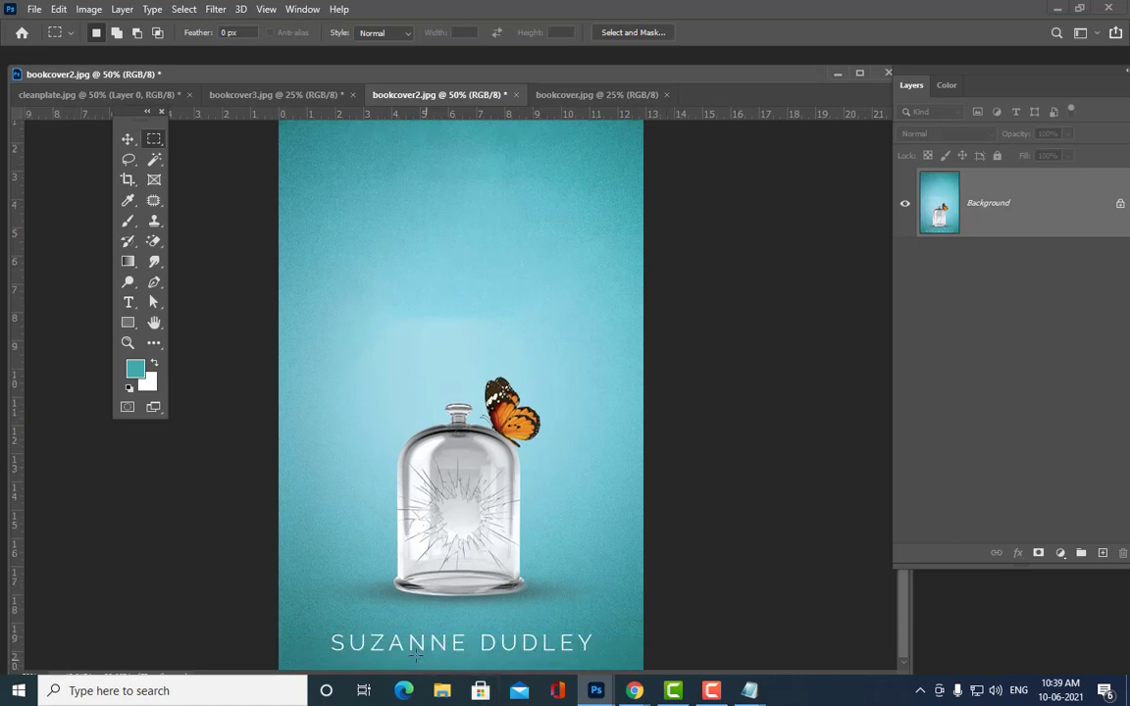
drag(315, 627, 600, 663)
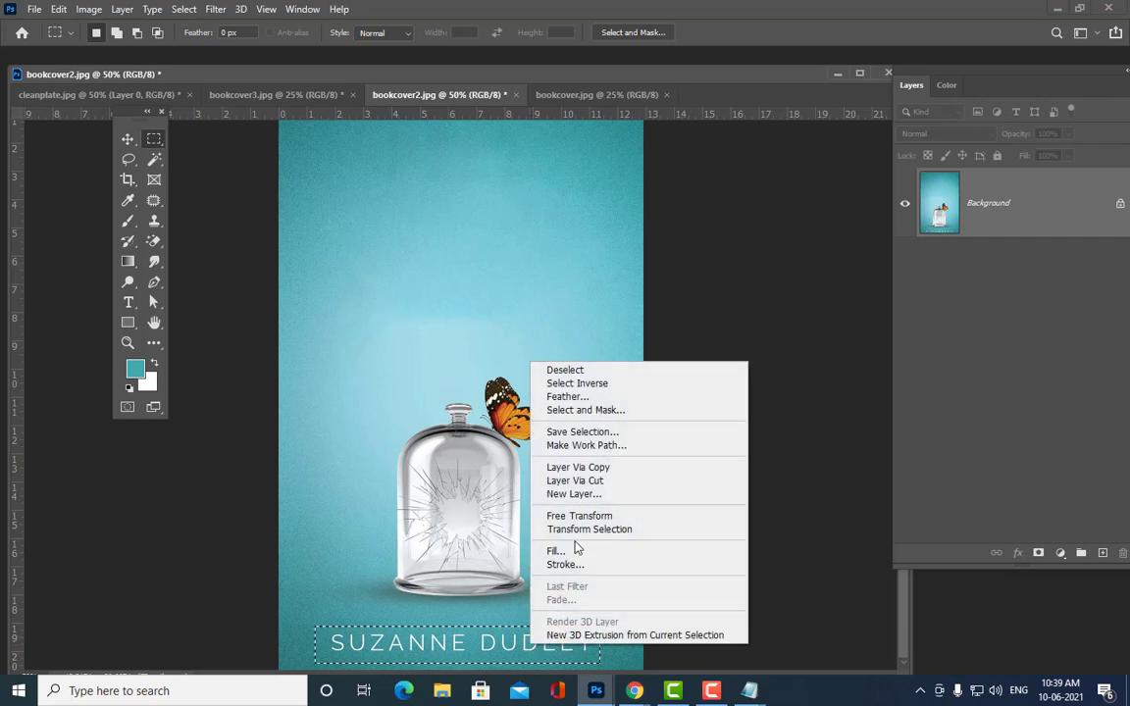
click(557, 550)
click(773, 103)
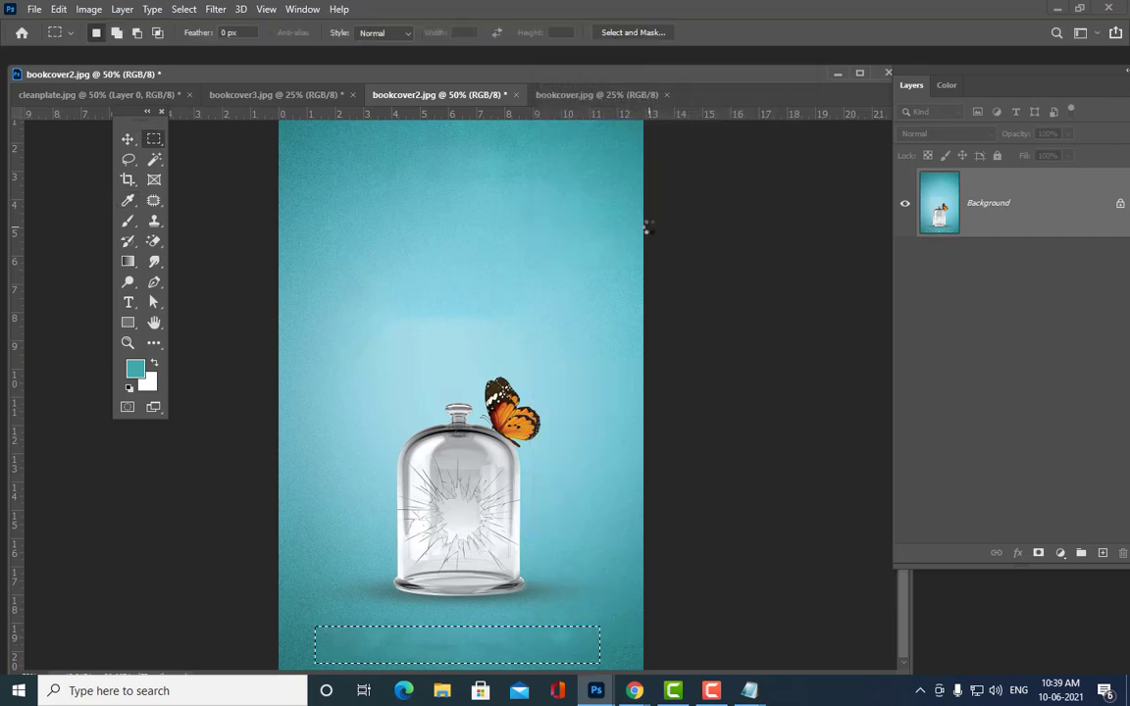
key(ctrl+d)
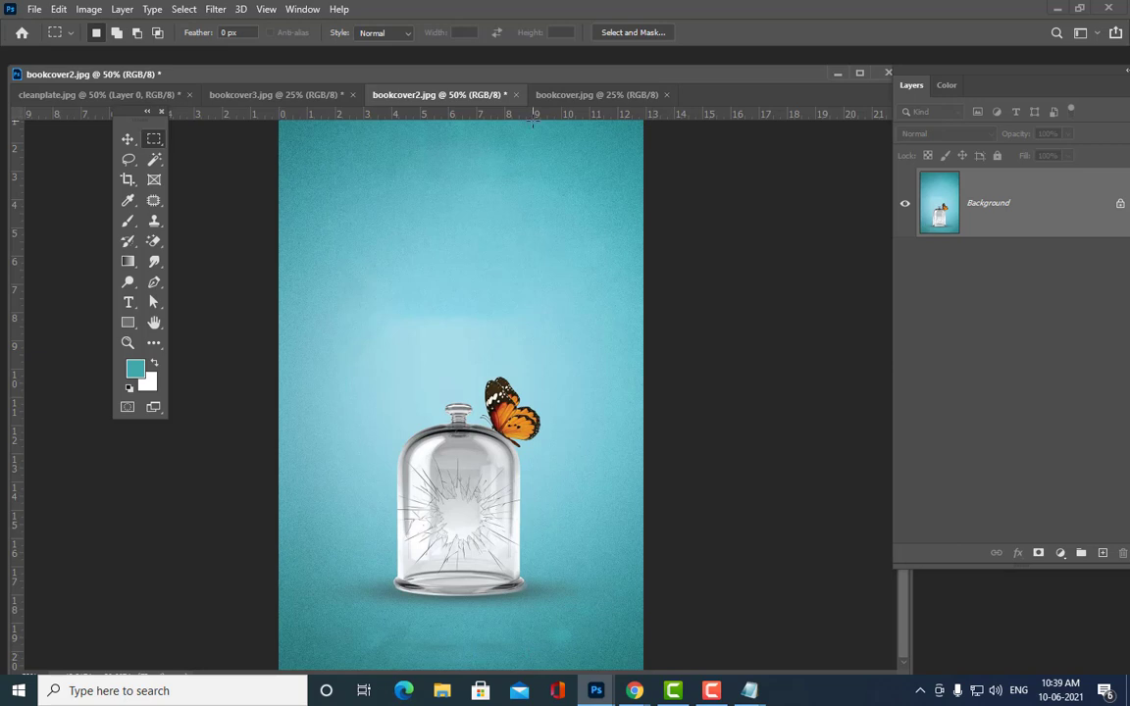
key(ctrl+z)
key(ctrl+z)
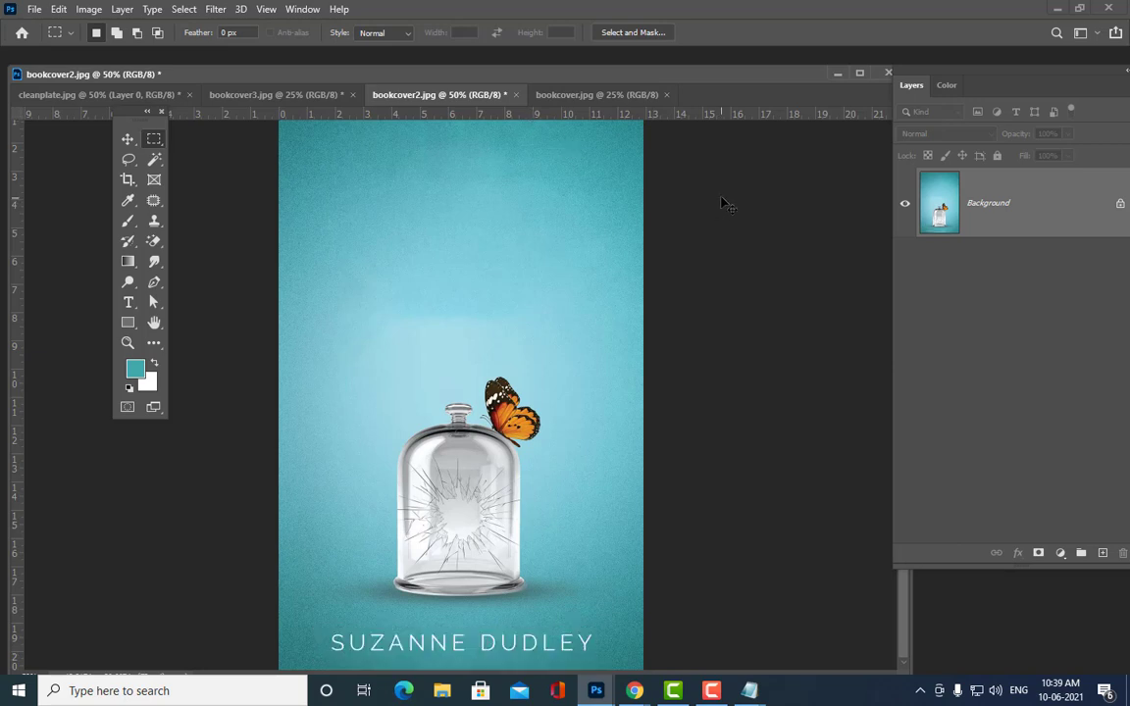
Step: Undo the Content-Aware fills on the teal book cover to bring back its title and tagline
key(ctrl+z)
key(ctrl+z)
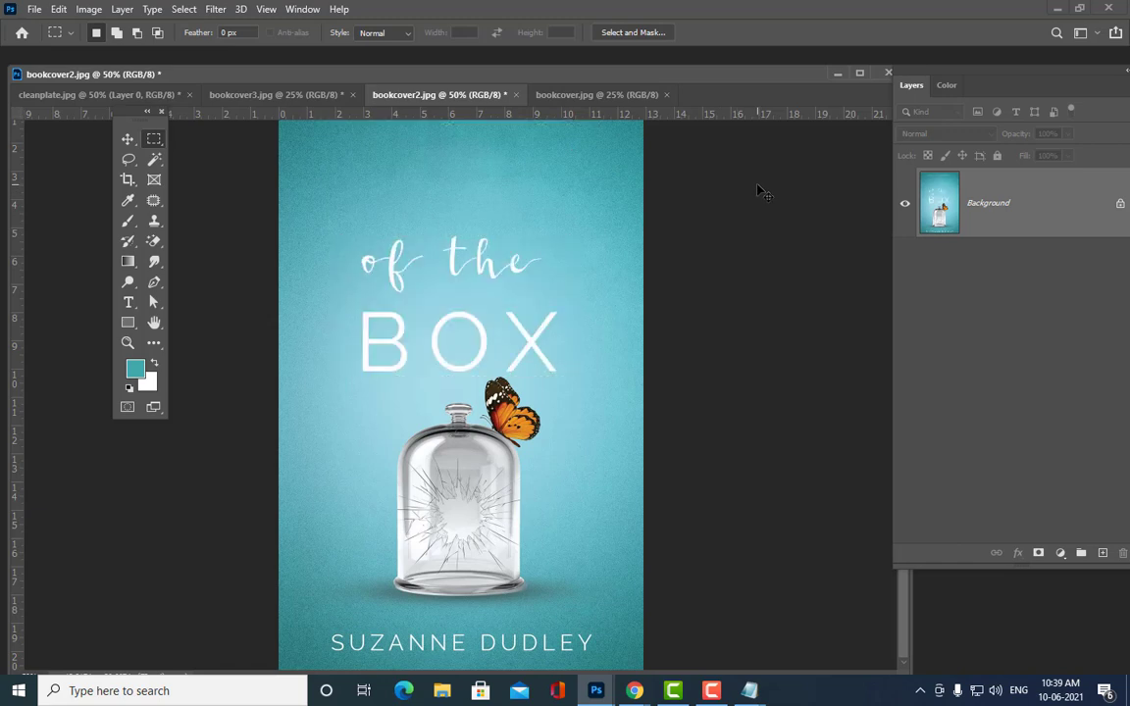
key(ctrl+z)
key(ctrl+z)
key(ctrl+z)
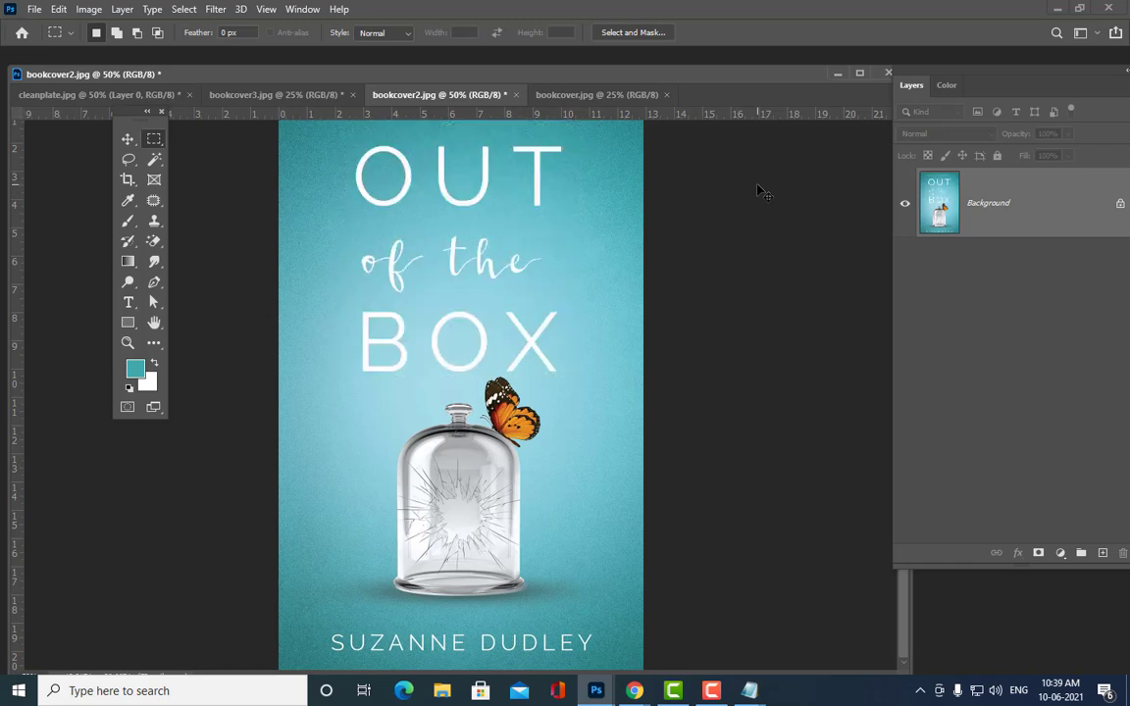
scroll(633, 253, up, 1)
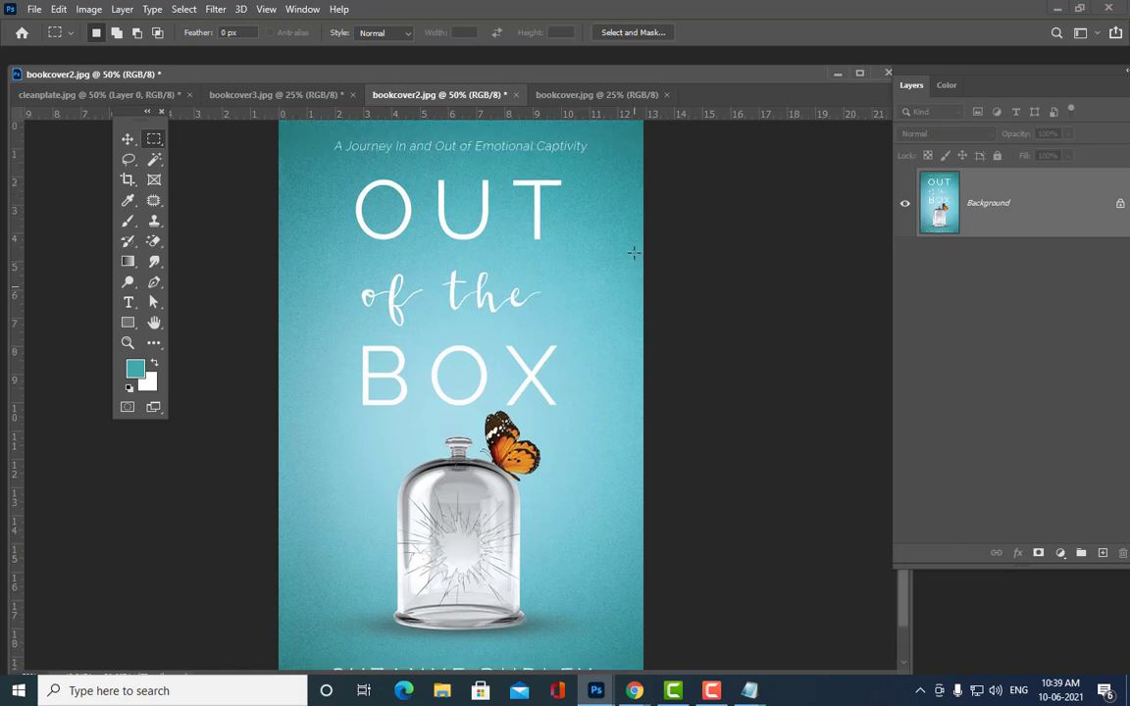
scroll(657, 237, down, 1)
scroll(661, 236, up, 1)
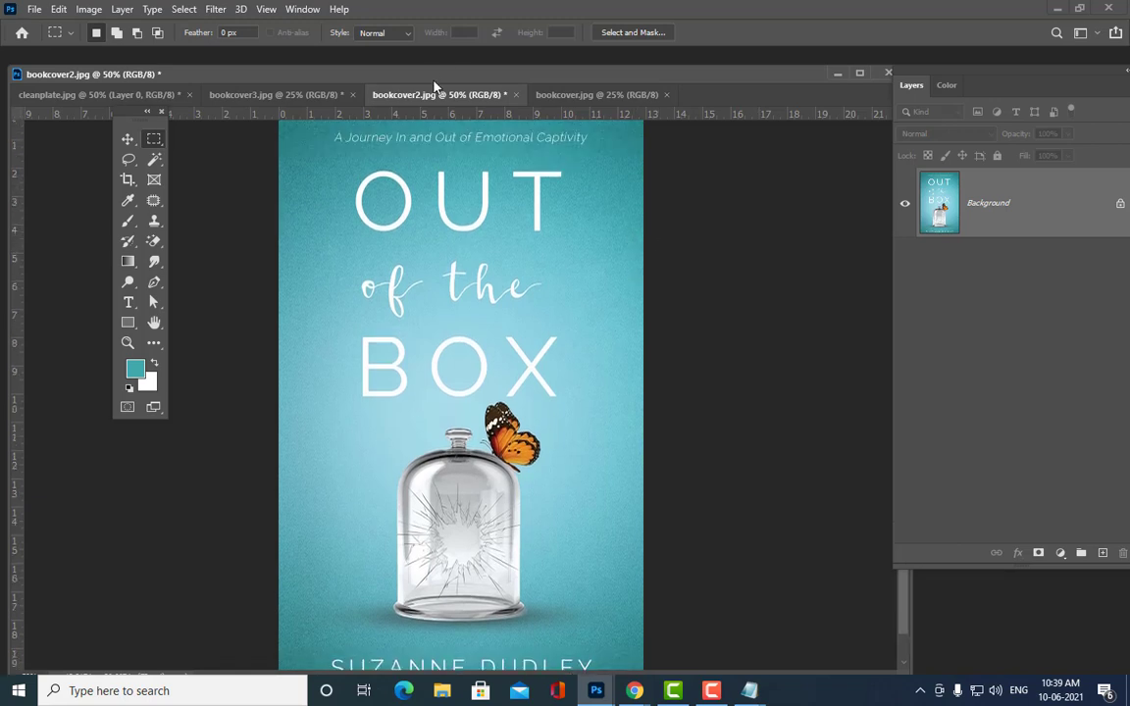
Step: Remove the "O" of "OUT" with the Patch tool, using the clean background to its left as source, and clear the selection
drag(441, 81, 497, 81)
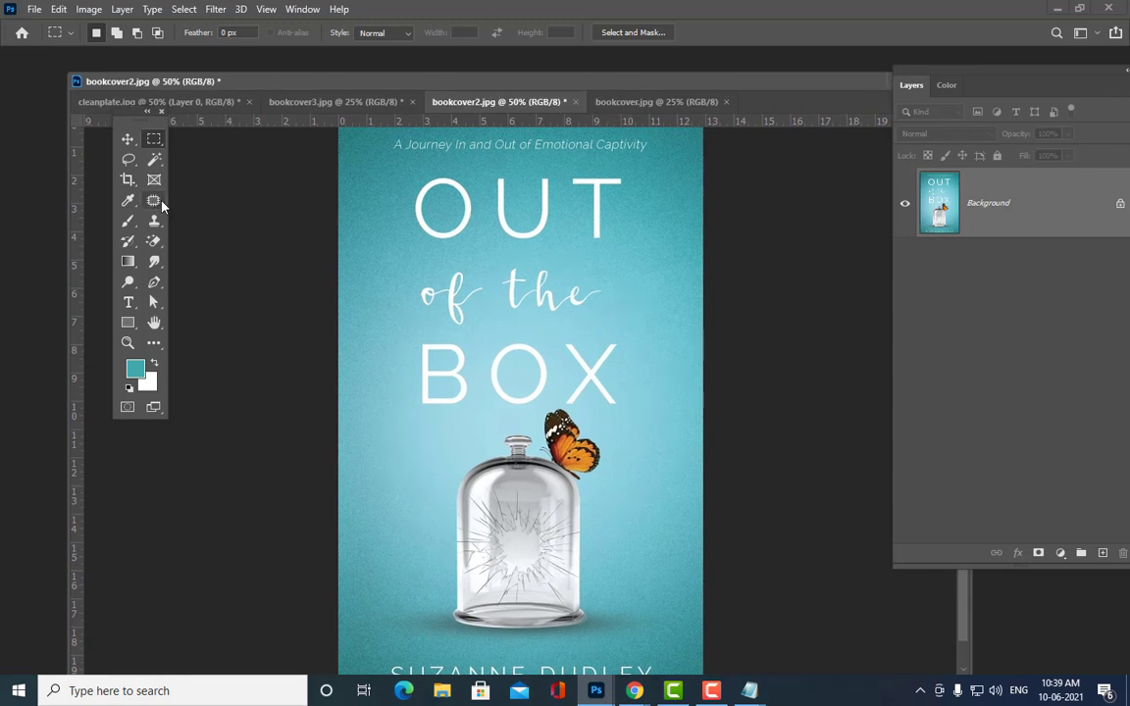
mouse_move(157, 208)
mouse_down()
mouse_move(211, 216)
mouse_move(231, 237)
mouse_up()
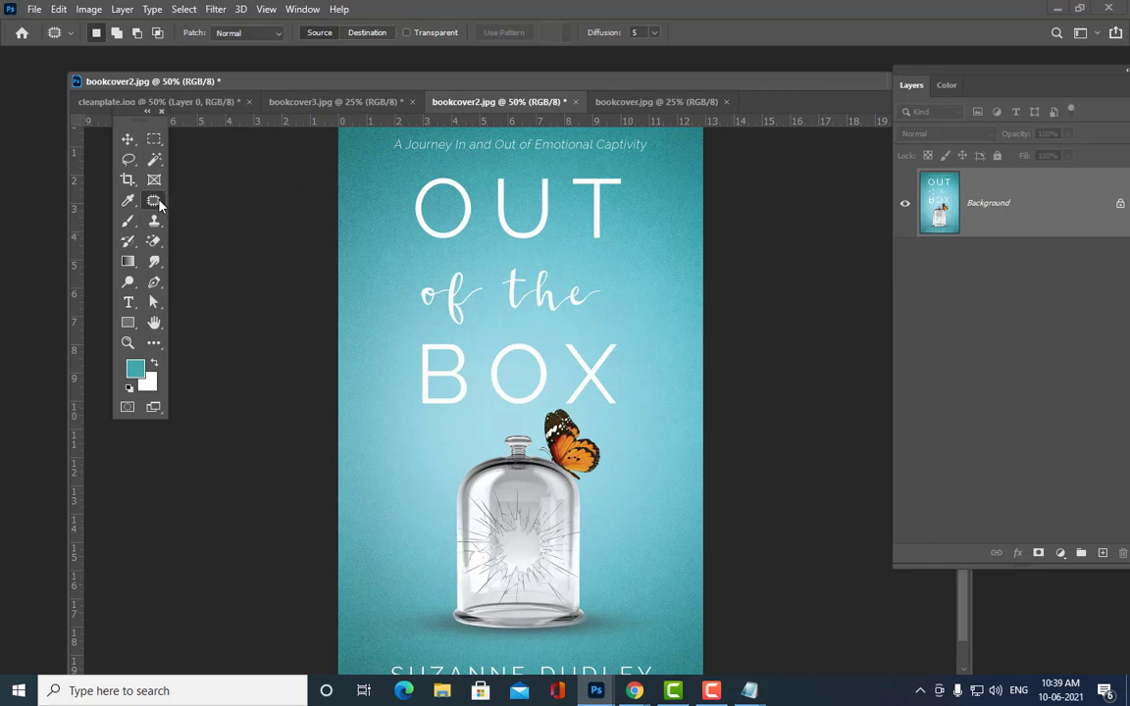
drag(154, 200, 214, 233)
drag(372, 94, 347, 115)
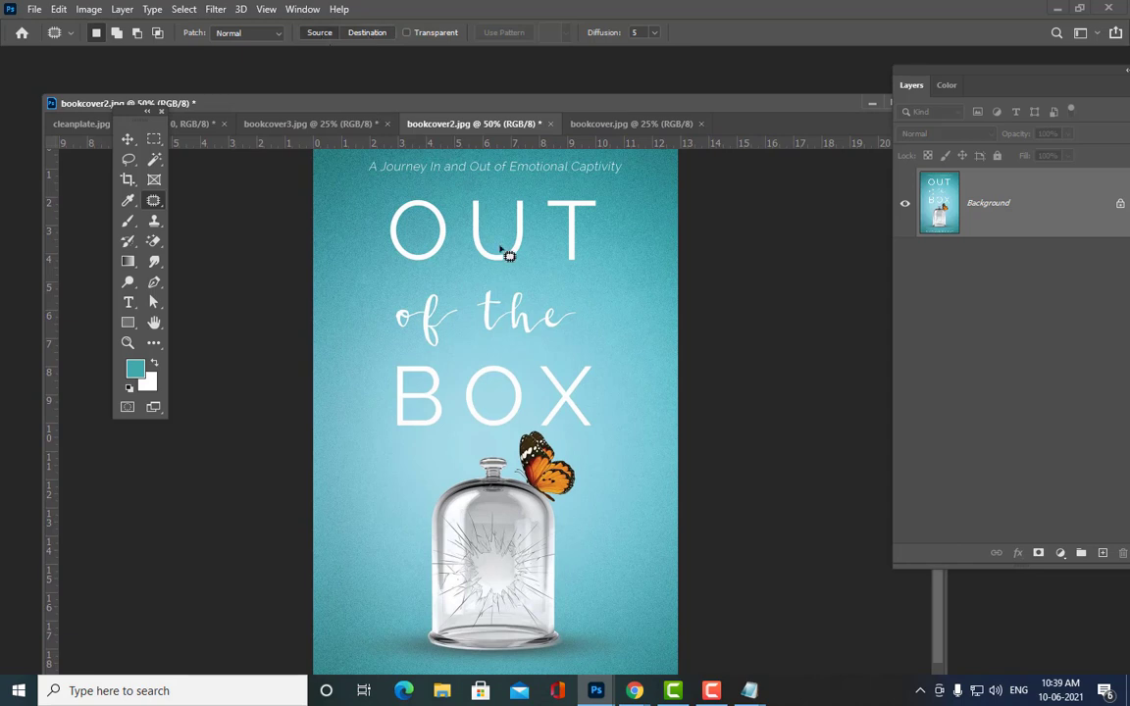
drag(396, 109, 419, 91)
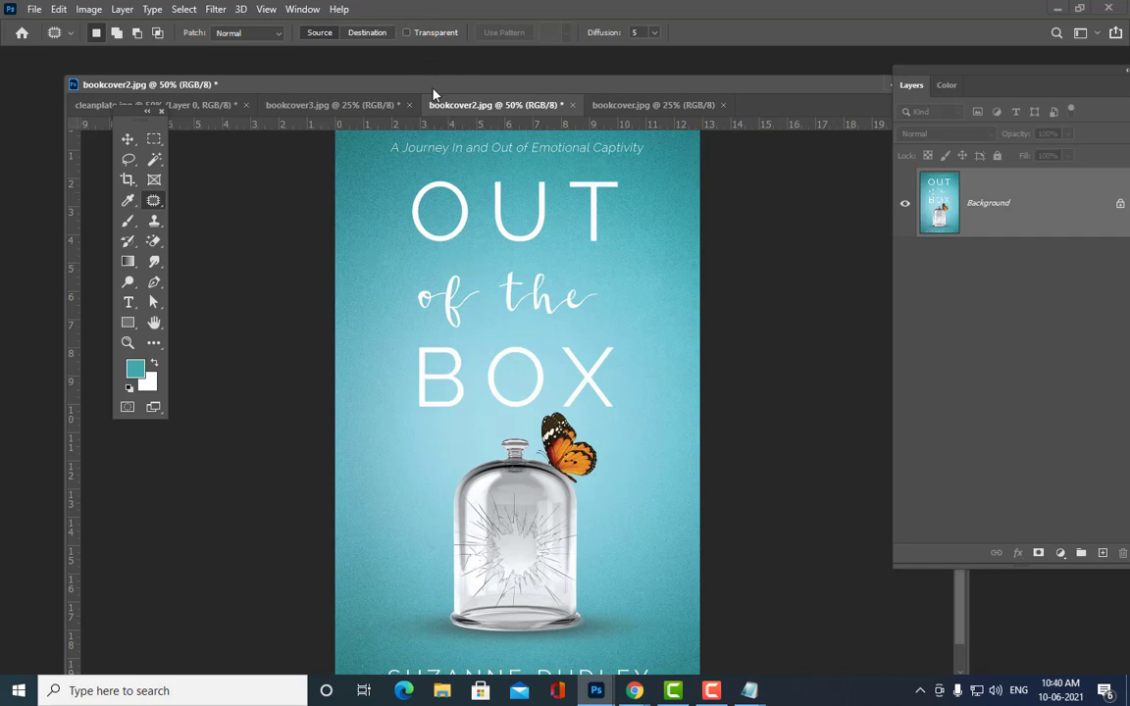
drag(435, 93, 436, 89)
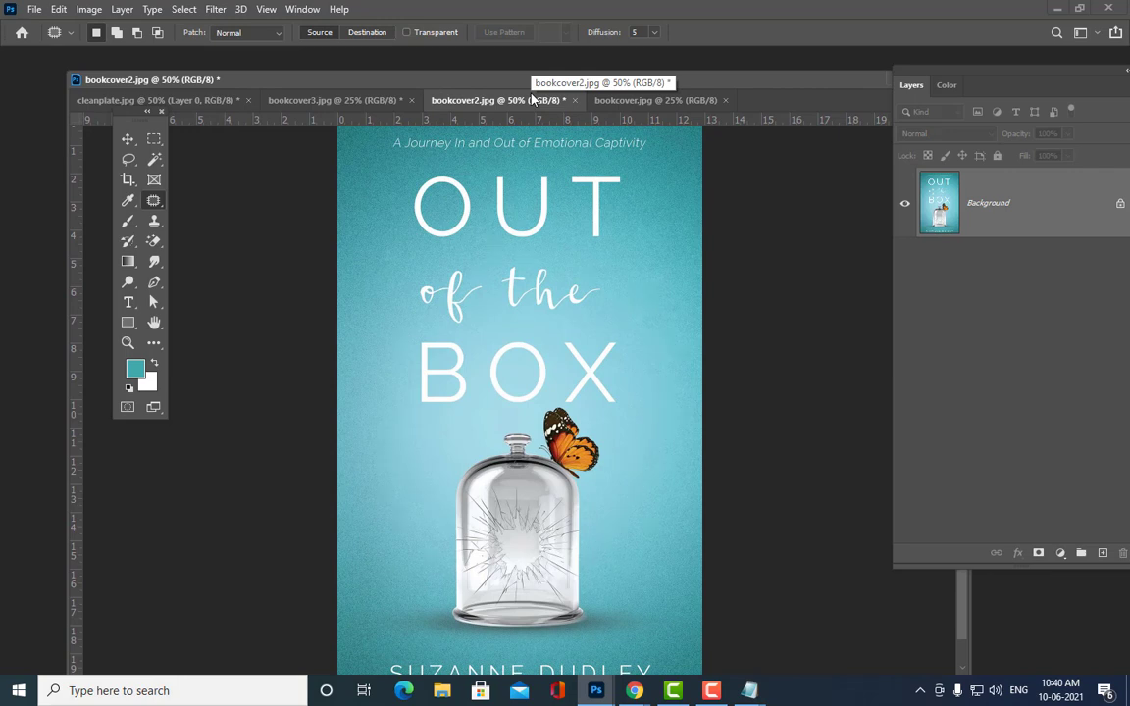
drag(544, 89, 562, 88)
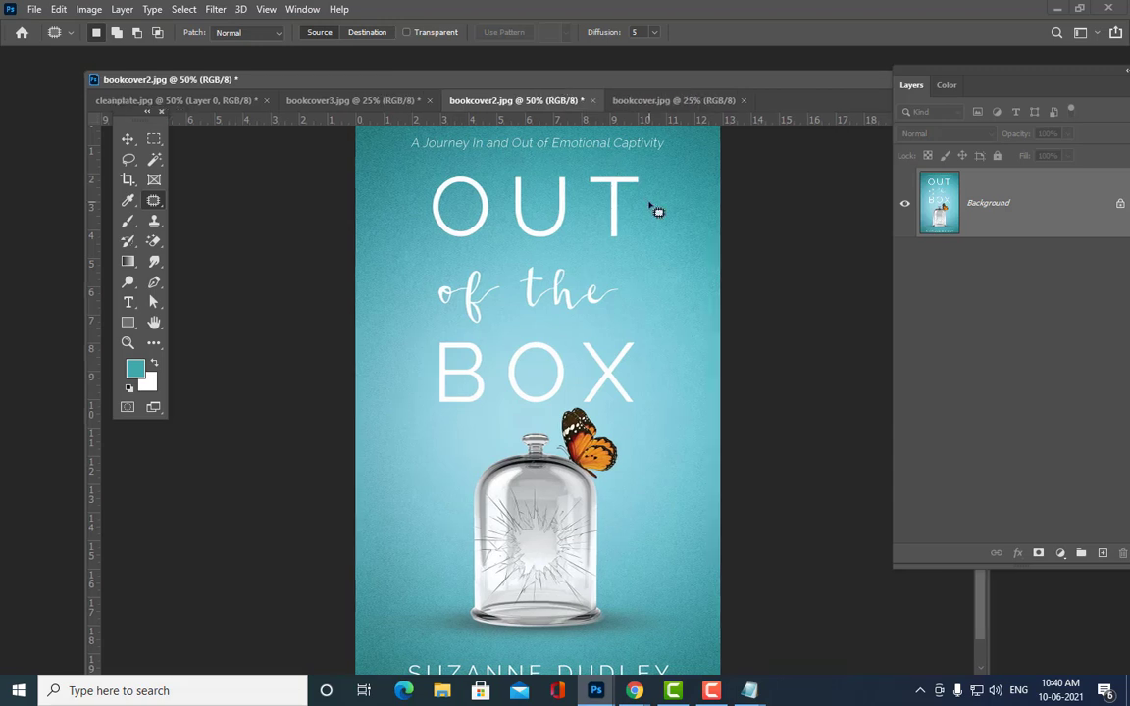
drag(437, 90, 520, 83)
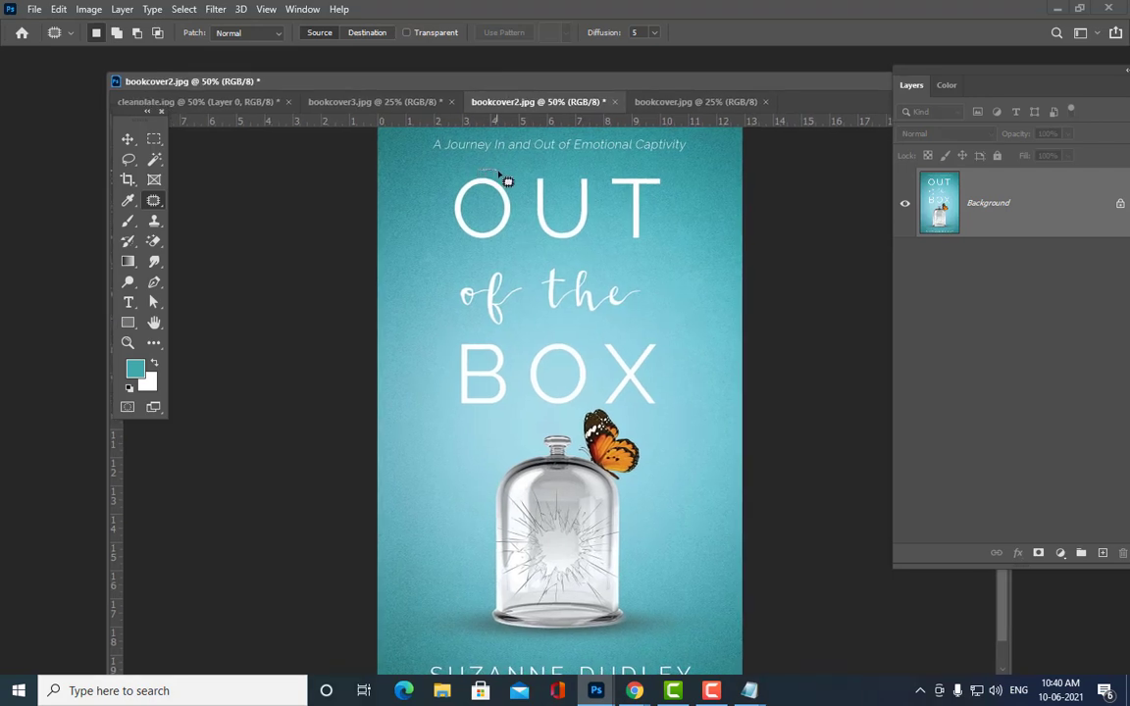
mouse_move(512, 183)
mouse_down()
mouse_move(522, 227)
mouse_move(474, 255)
mouse_move(453, 222)
mouse_move(469, 185)
mouse_move(491, 181)
mouse_up()
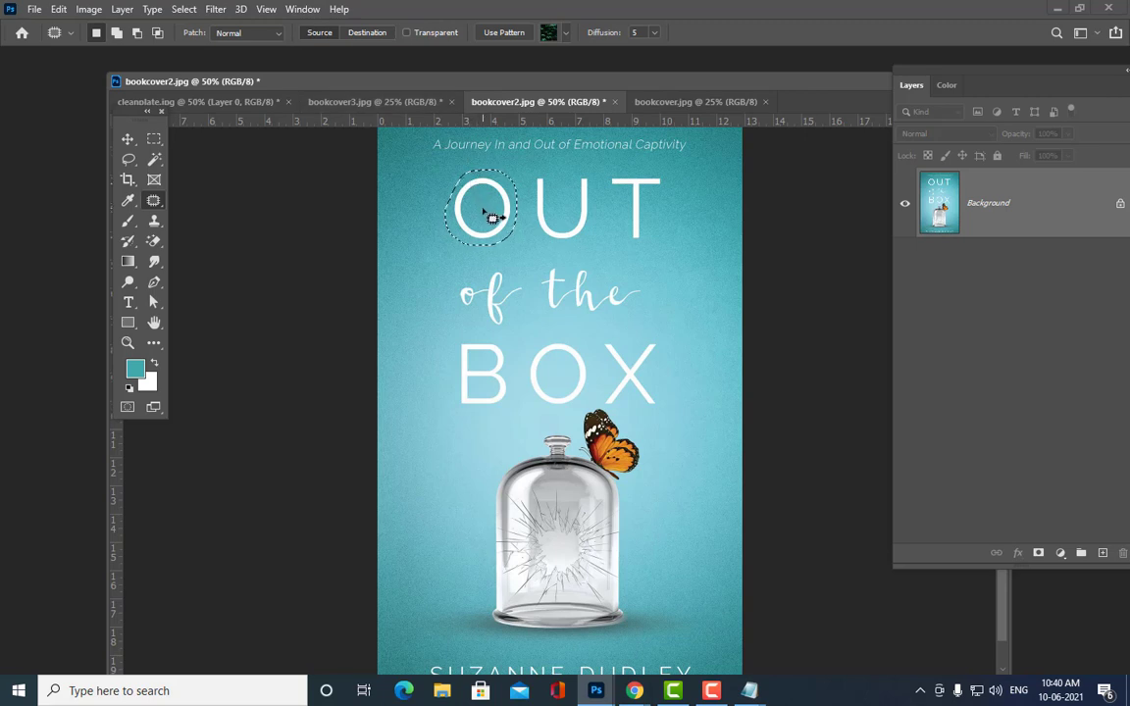
drag(490, 216, 421, 226)
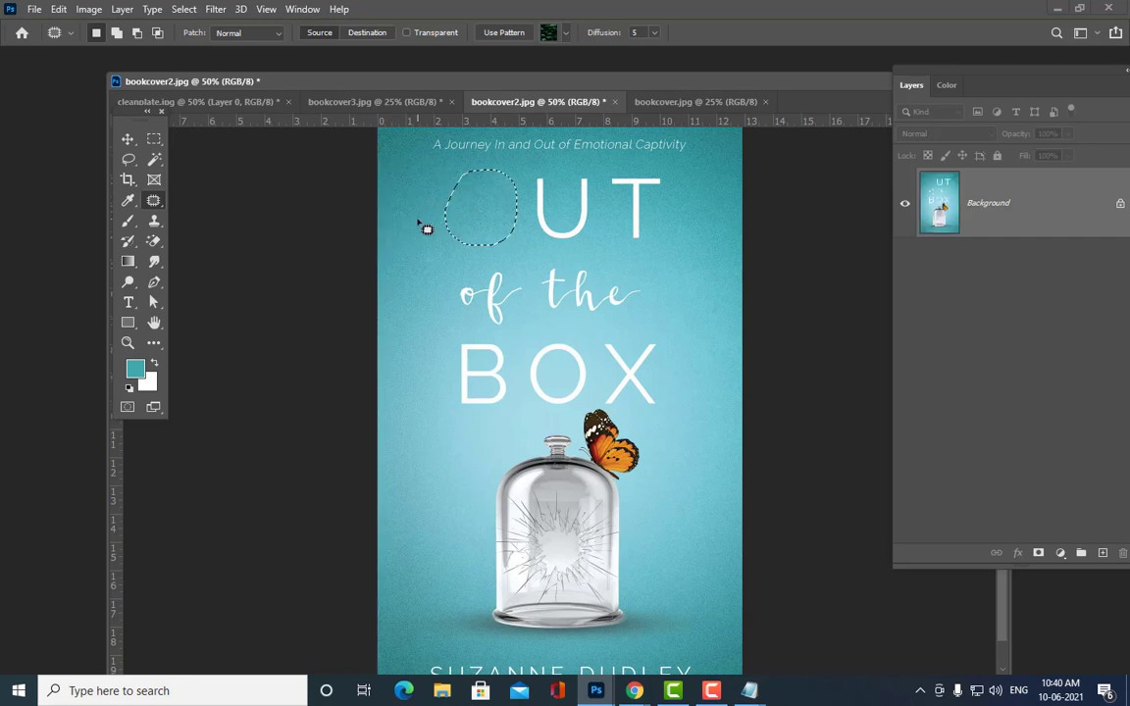
key(ctrl+d)
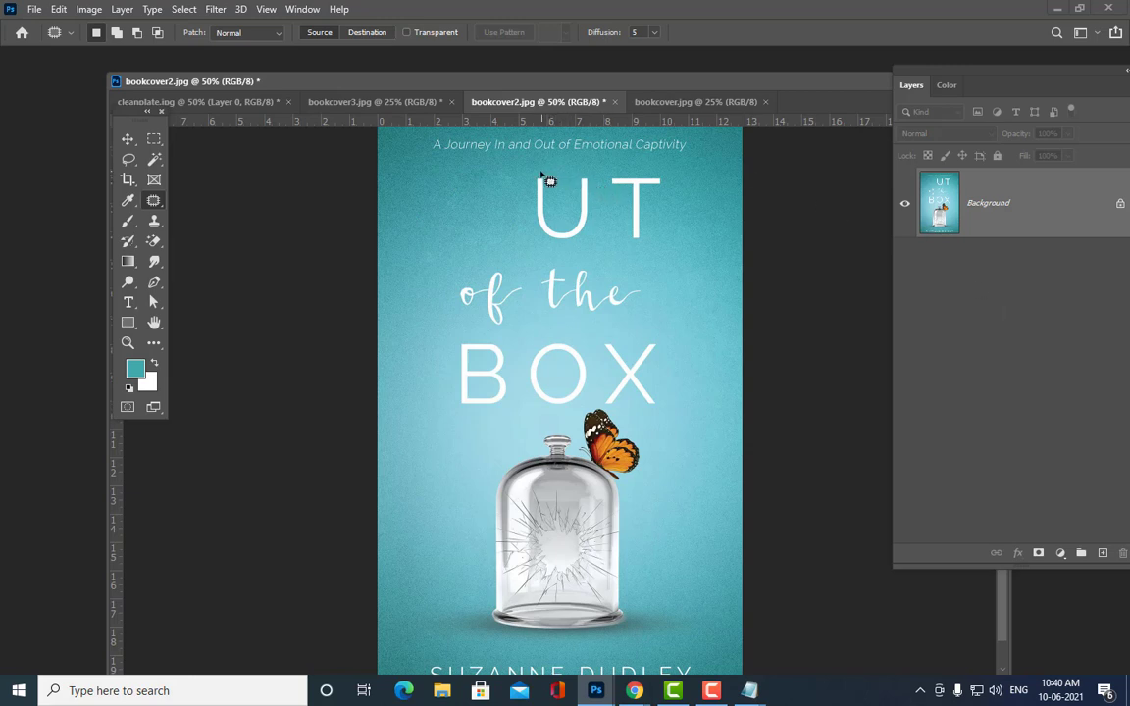
Step: Patch out the "U" and the "T" of "OUT" one after the other with clean background beside the "T", clearing each selection
mouse_move(537, 177)
mouse_down()
mouse_move(545, 245)
mouse_move(600, 235)
mouse_up()
drag(585, 181, 537, 180)
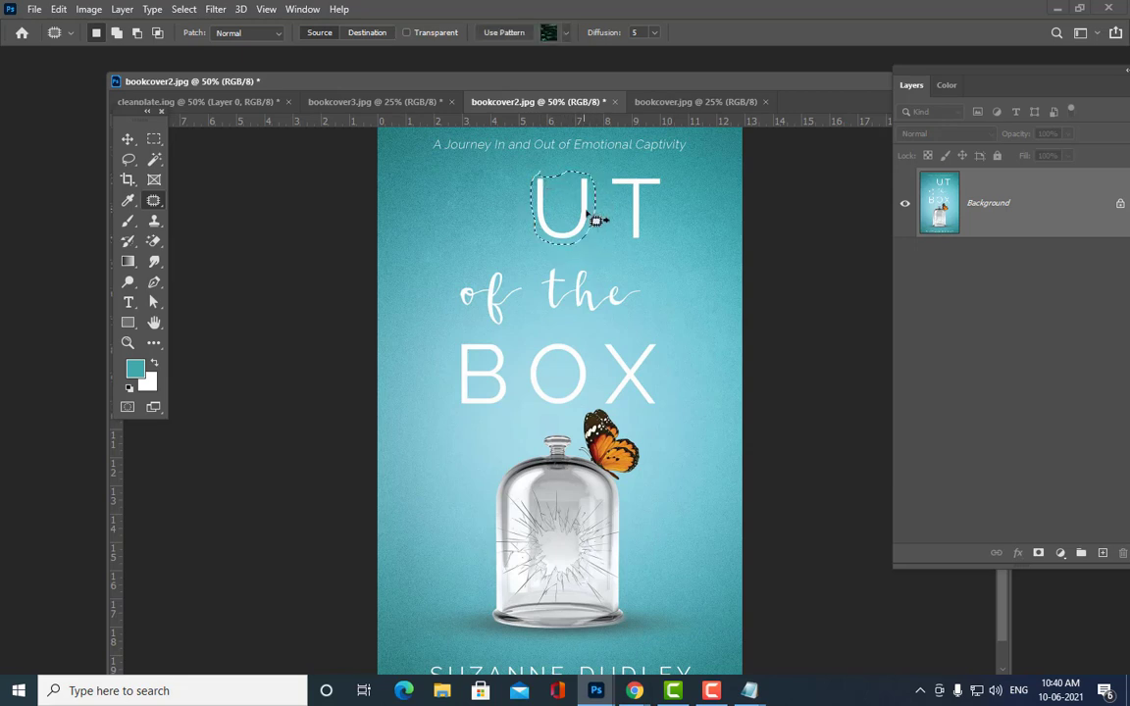
drag(595, 209, 690, 239)
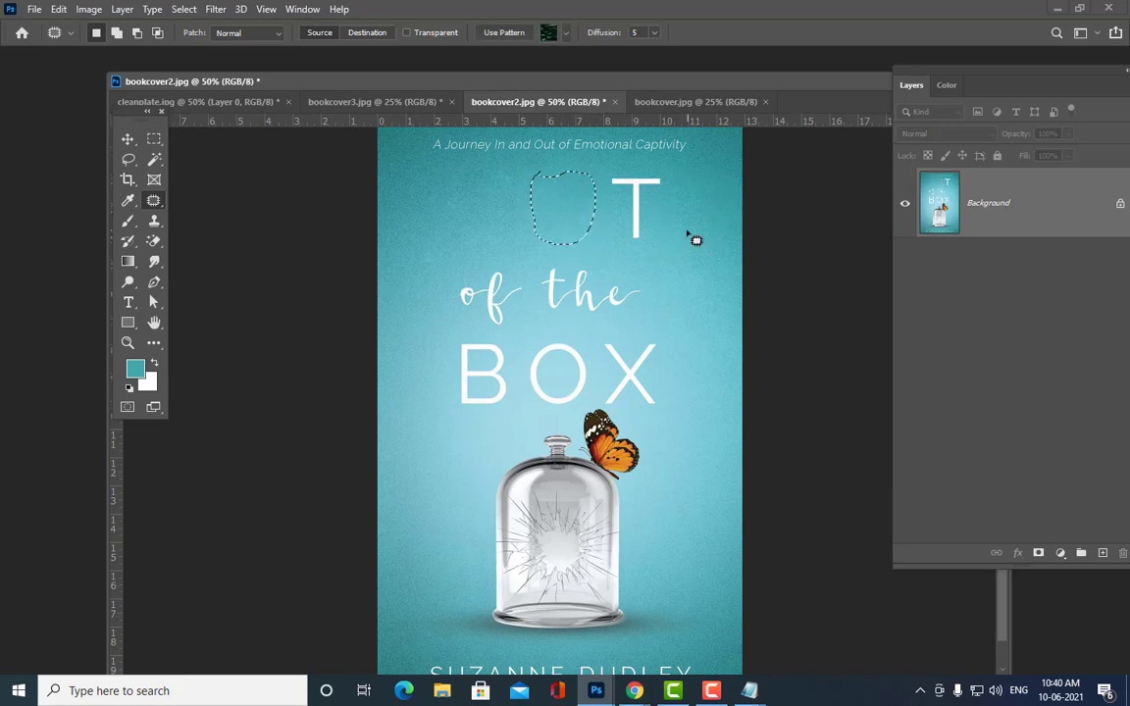
key(ctrl+d)
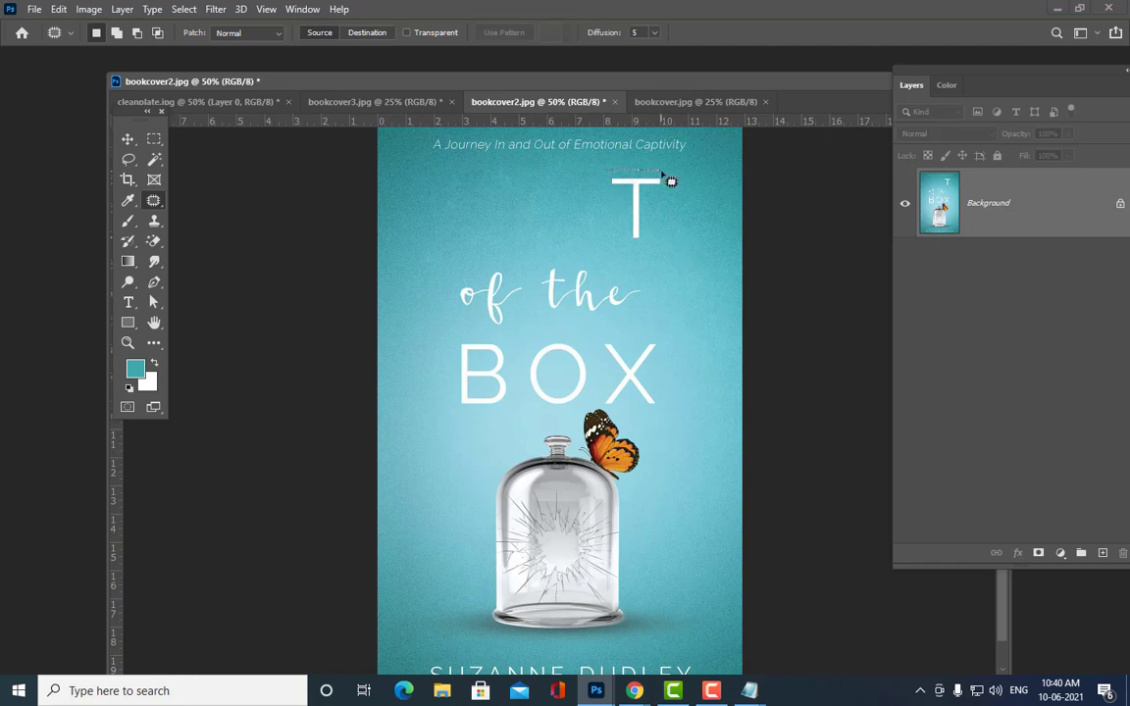
drag(668, 186, 628, 246)
mouse_move(601, 175)
mouse_down()
mouse_move(713, 189)
mouse_move(708, 211)
mouse_up()
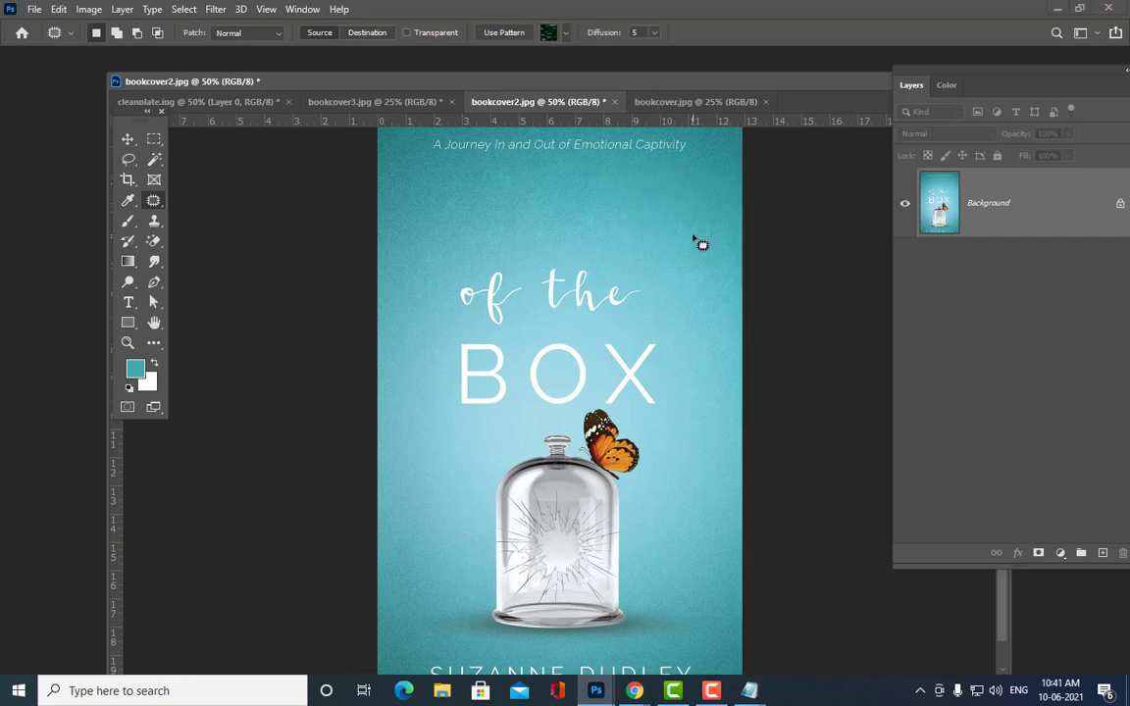
key(ctrl+d)
Step: Patch out the tagline "A Journey In and Out of Emotional Captivity" with the clean background just below it, and clear the selection
drag(482, 135, 695, 136)
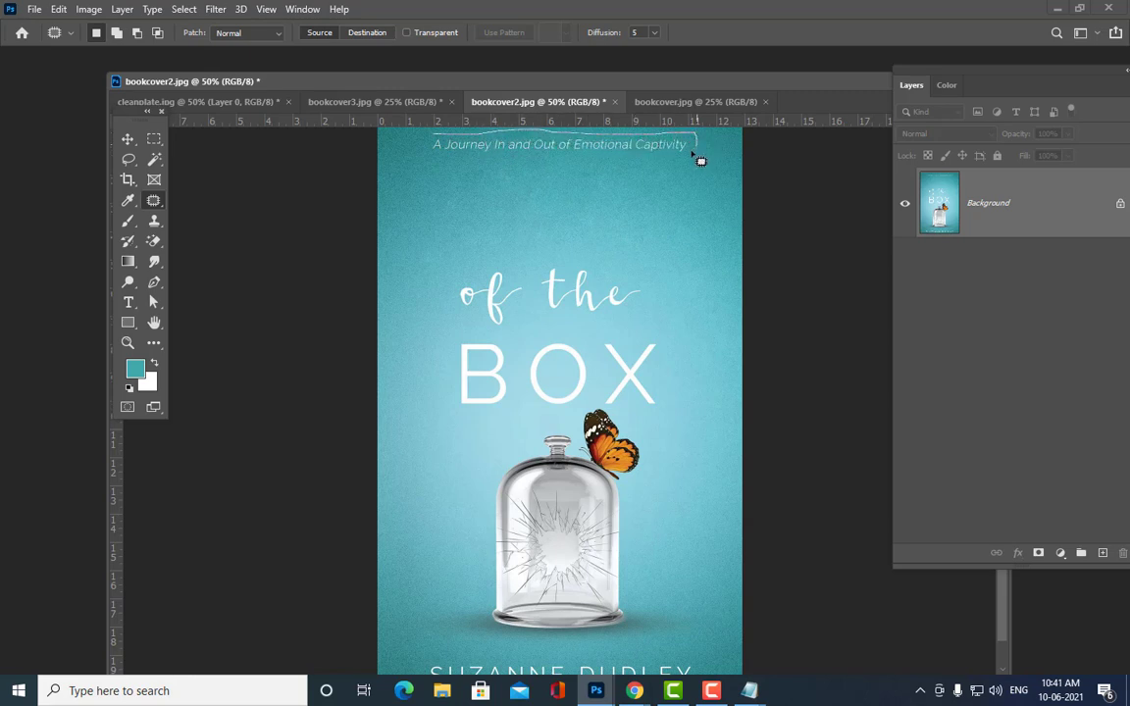
mouse_move(633, 165)
mouse_down()
mouse_move(433, 160)
mouse_move(435, 143)
mouse_up()
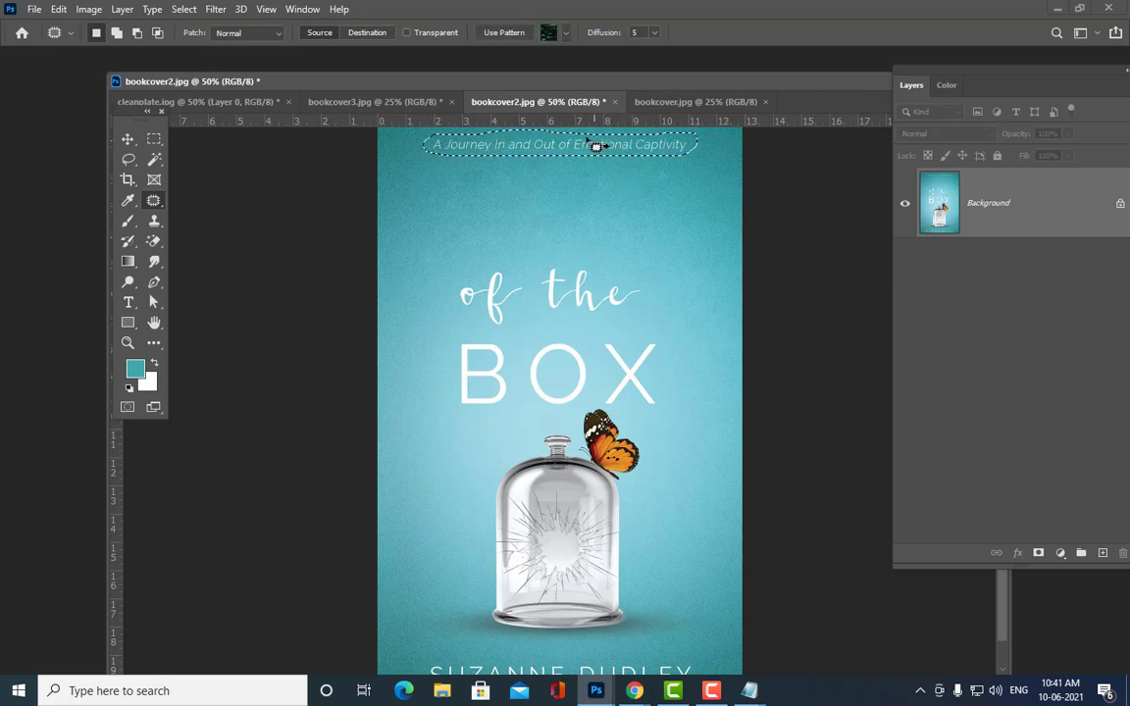
drag(564, 157, 550, 190)
key(ctrl+d)
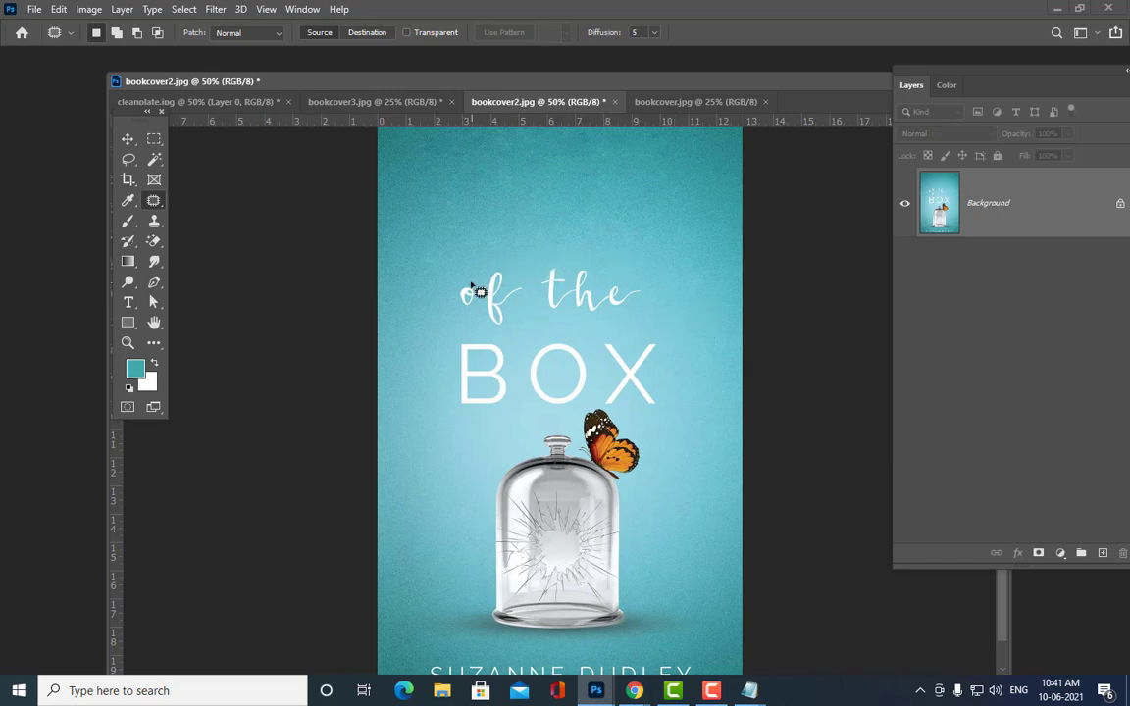
Step: Try to patch out "of the" in a single selection with the background above it, undo the patch and clear the selection
mouse_move(469, 279)
mouse_down()
mouse_move(511, 267)
mouse_move(535, 277)
mouse_move(571, 261)
mouse_move(642, 284)
mouse_move(647, 314)
mouse_move(485, 334)
mouse_move(459, 294)
mouse_up()
mouse_move(539, 286)
mouse_down()
mouse_move(559, 189)
mouse_move(588, 211)
mouse_up()
key(ctrl+d)
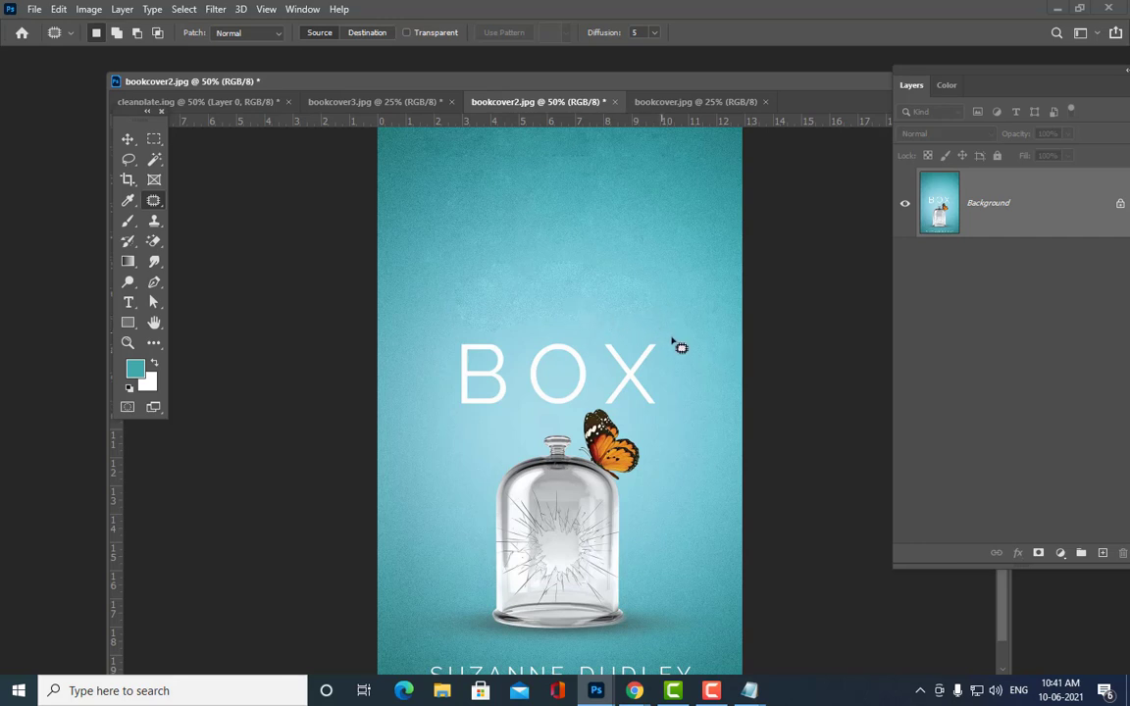
key(ctrl+z)
key(ctrl+z)
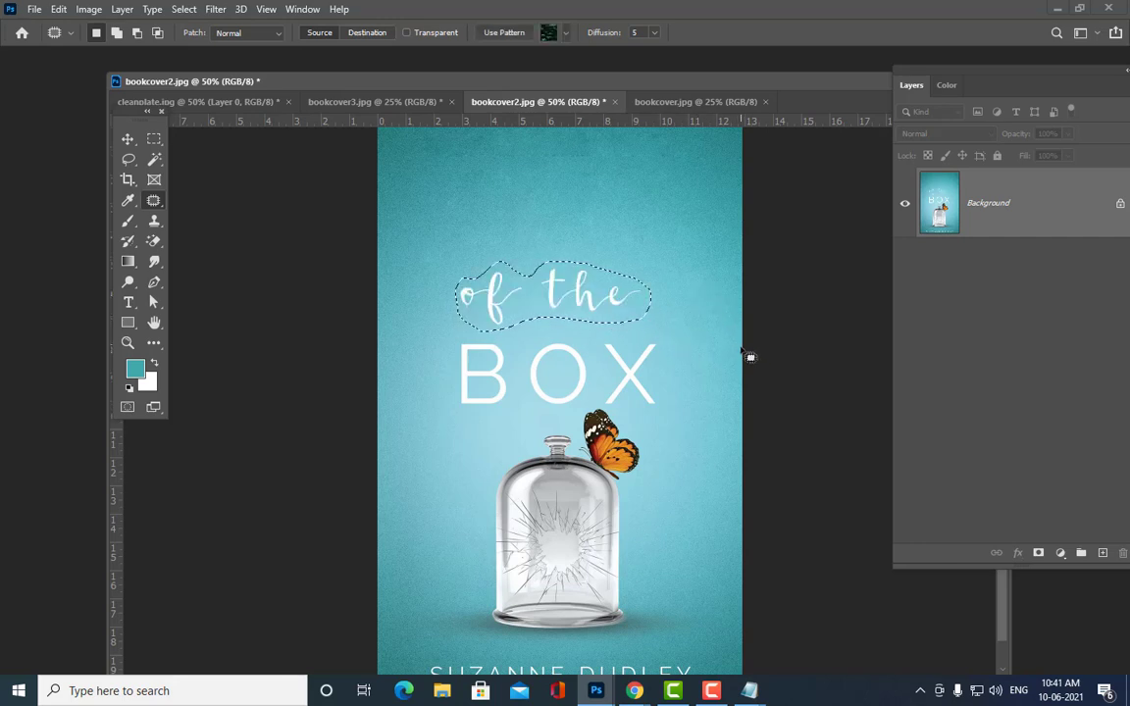
key(ctrl+d)
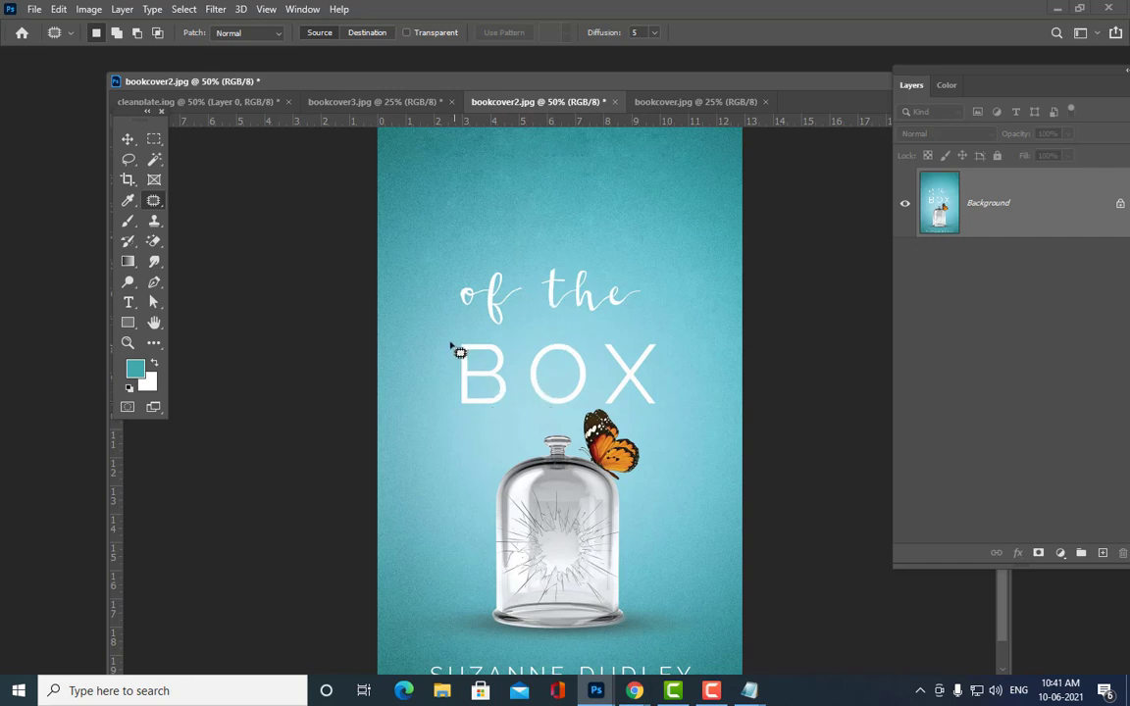
Step: Remove the word "BOX" letter by letter with patches sampled from nearby clean background, clearing the selection after each patch
mouse_move(462, 335)
mouse_down()
mouse_move(504, 346)
mouse_move(508, 386)
mouse_move(485, 409)
mouse_move(453, 410)
mouse_move(457, 365)
mouse_move(465, 338)
mouse_move(497, 392)
mouse_move(472, 458)
mouse_move(479, 481)
mouse_up()
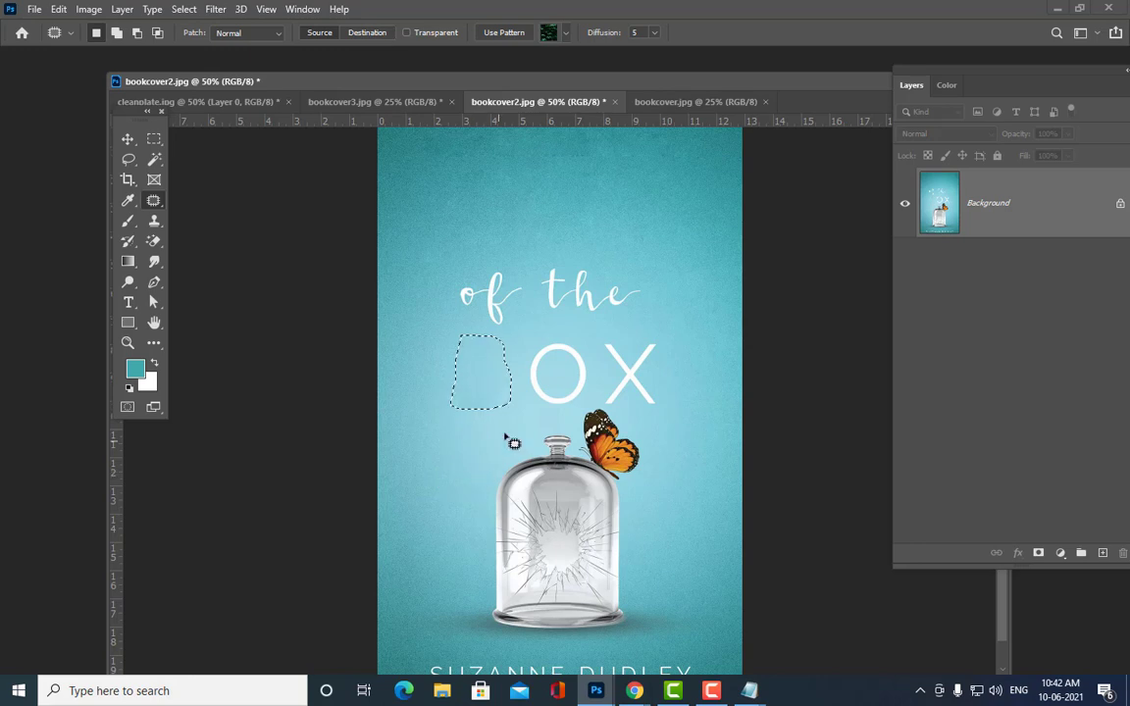
key(ctrl+d)
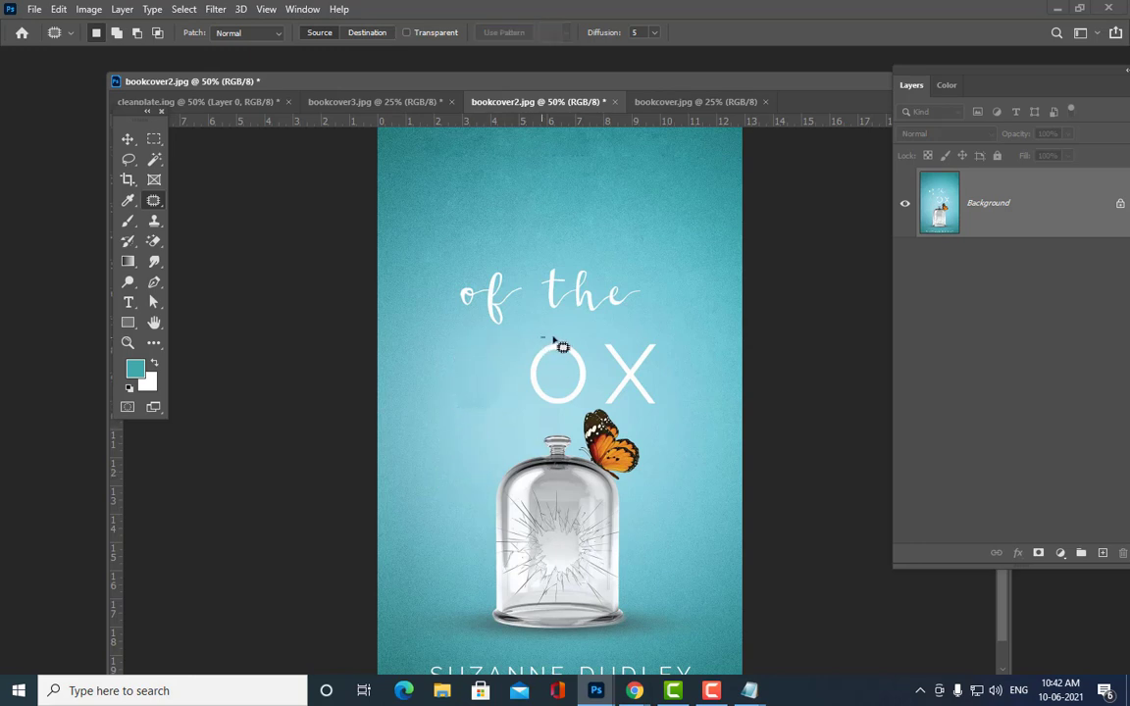
mouse_move(555, 343)
mouse_down()
mouse_move(587, 371)
mouse_move(588, 399)
mouse_move(566, 420)
mouse_move(536, 402)
mouse_move(529, 363)
mouse_move(539, 340)
mouse_move(555, 342)
mouse_move(469, 371)
mouse_move(492, 368)
mouse_move(459, 411)
mouse_move(492, 420)
mouse_move(492, 398)
mouse_move(512, 372)
mouse_move(514, 384)
mouse_move(542, 371)
mouse_move(524, 402)
mouse_move(569, 379)
mouse_up()
key(ctrl+d)
key(ctrl+d)
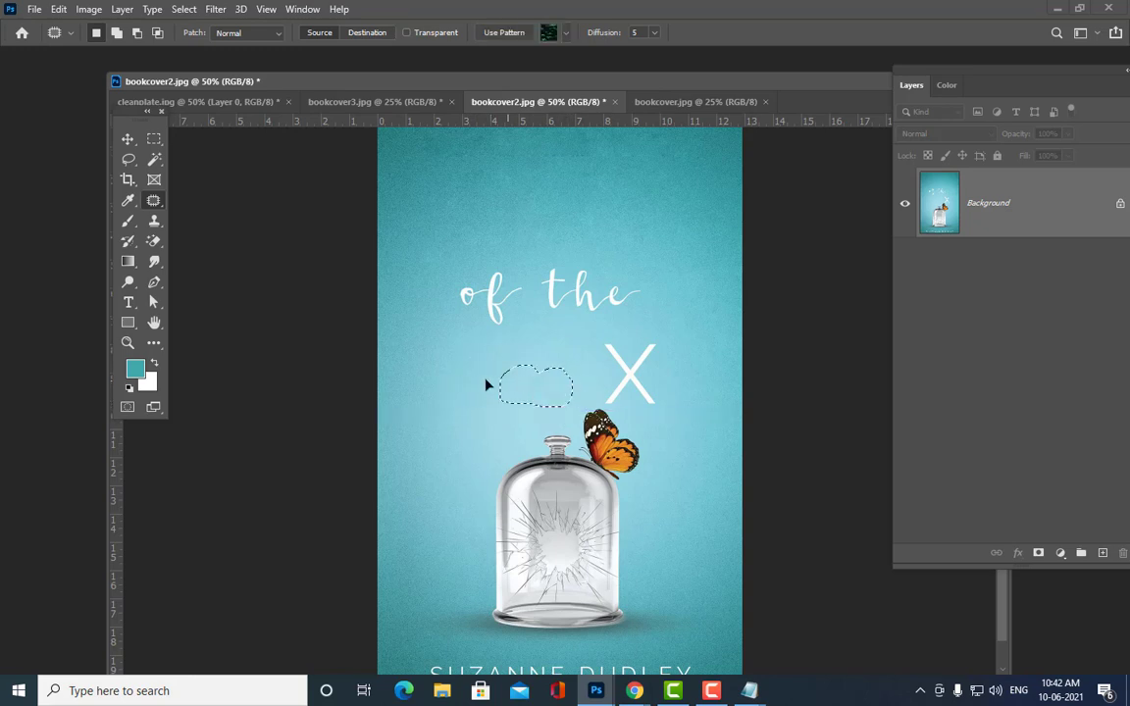
key(ctrl+d)
mouse_move(611, 370)
mouse_down()
mouse_move(605, 335)
mouse_move(637, 361)
mouse_move(657, 346)
mouse_move(669, 406)
mouse_move(639, 407)
mouse_up()
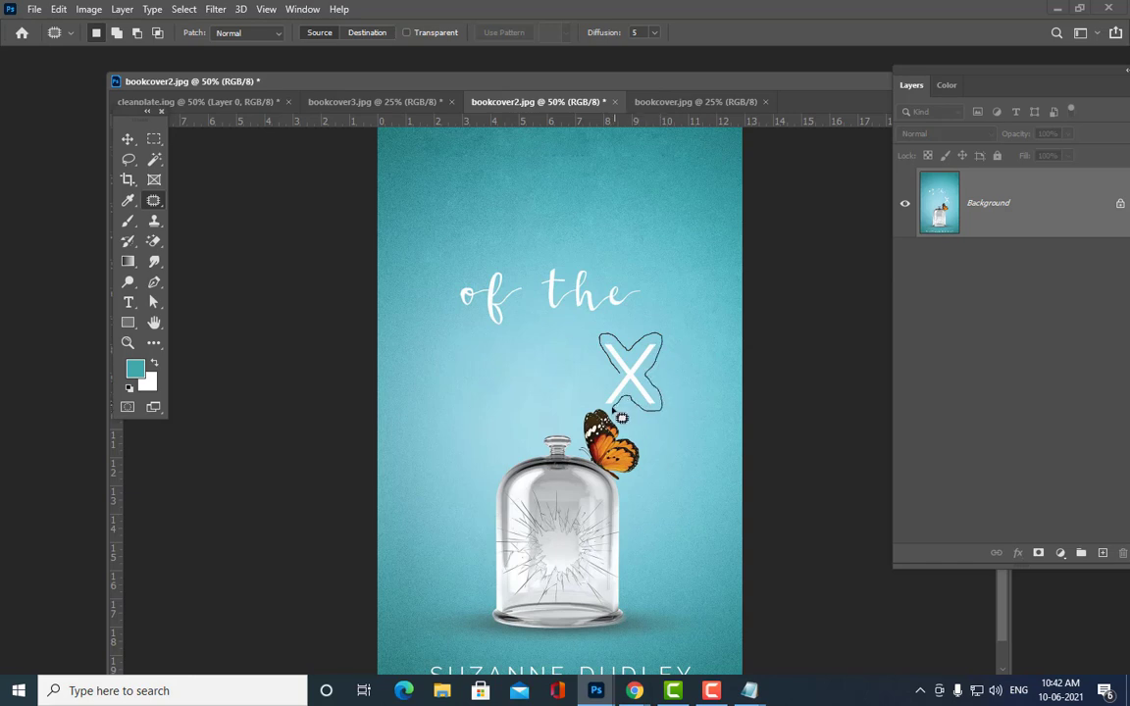
drag(627, 382, 547, 369)
key(ctrl+d)
Step: Patch out "the" and "of" separately with the clean background below them, and clear the selections
mouse_move(539, 304)
mouse_down()
mouse_move(539, 267)
mouse_move(569, 261)
mouse_move(618, 268)
mouse_move(643, 290)
mouse_move(621, 313)
mouse_move(544, 318)
mouse_move(571, 320)
mouse_move(571, 369)
mouse_up()
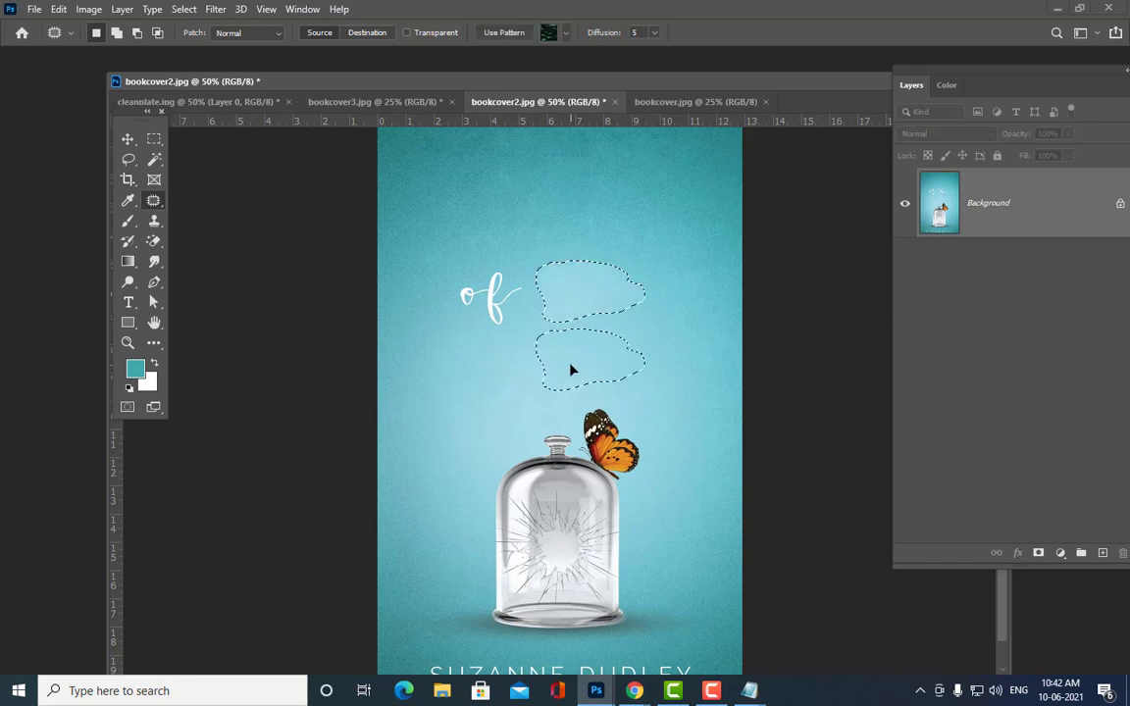
mouse_move(517, 286)
mouse_down()
mouse_move(655, 303)
mouse_move(650, 320)
mouse_up()
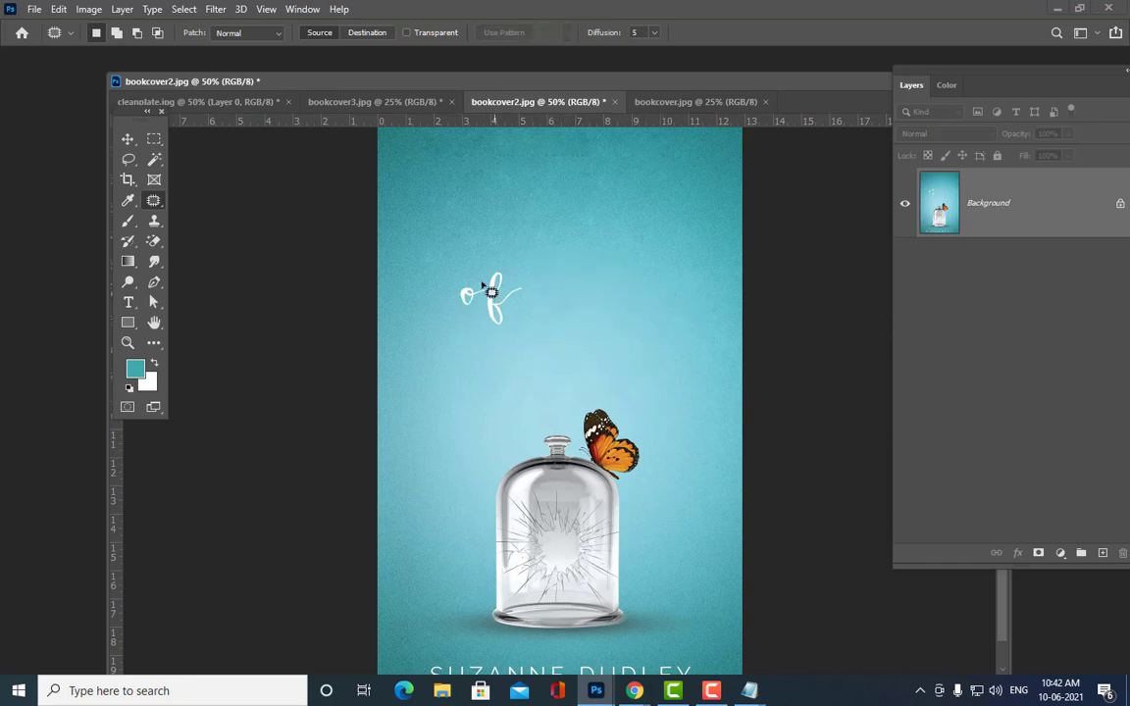
mouse_move(455, 281)
mouse_down()
mouse_move(496, 263)
mouse_move(526, 282)
mouse_move(533, 293)
mouse_move(515, 320)
mouse_move(490, 334)
mouse_move(481, 307)
mouse_move(451, 308)
mouse_move(447, 287)
mouse_move(513, 333)
mouse_move(524, 367)
mouse_up()
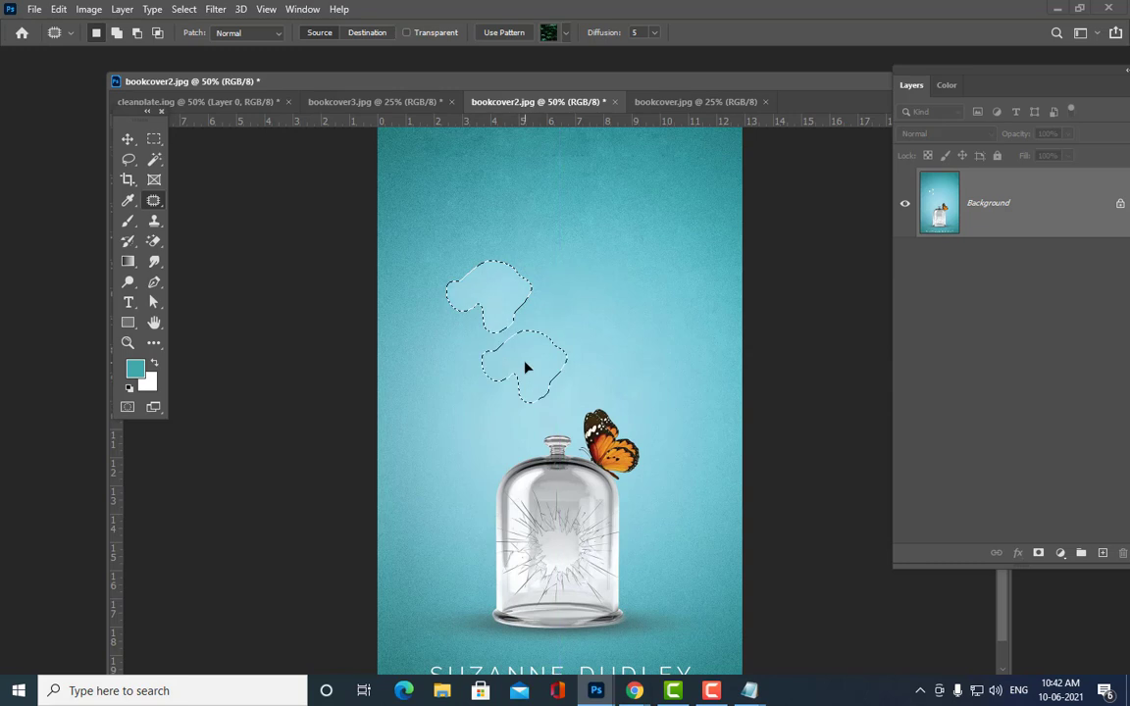
key(ctrl+d)
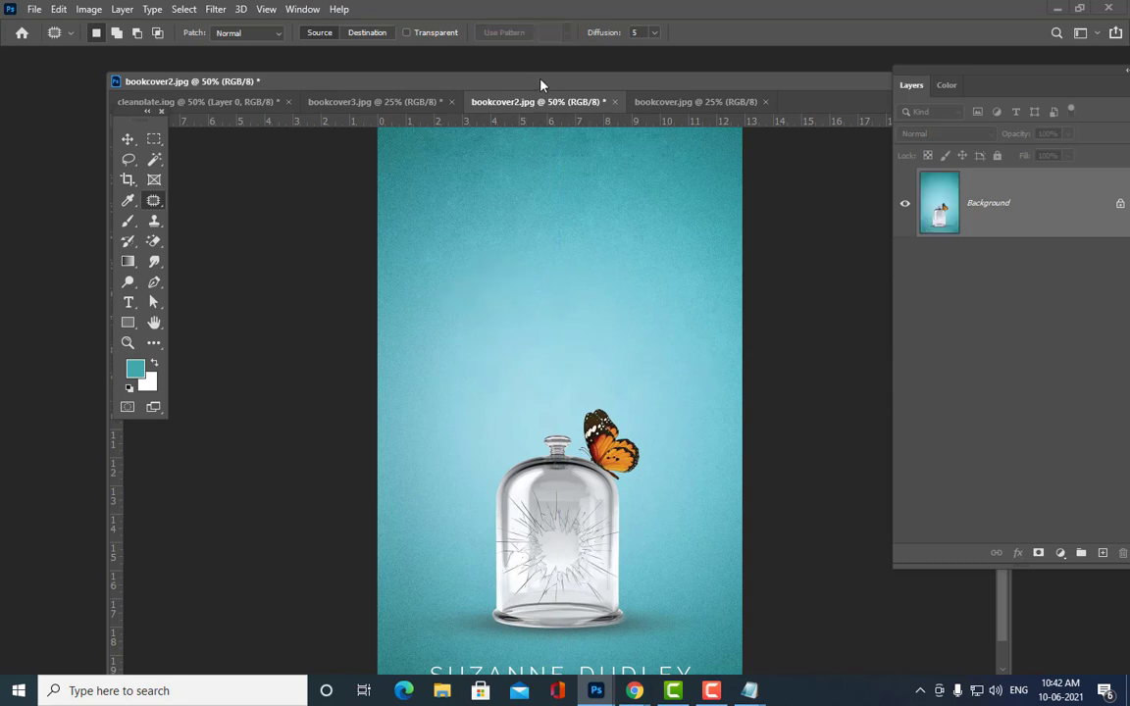
Step: Remove the author's name below the glass jar in successive Patch tool selections, clearing the selection after each patch
drag(486, 79, 487, 13)
scroll(591, 361, down, 1)
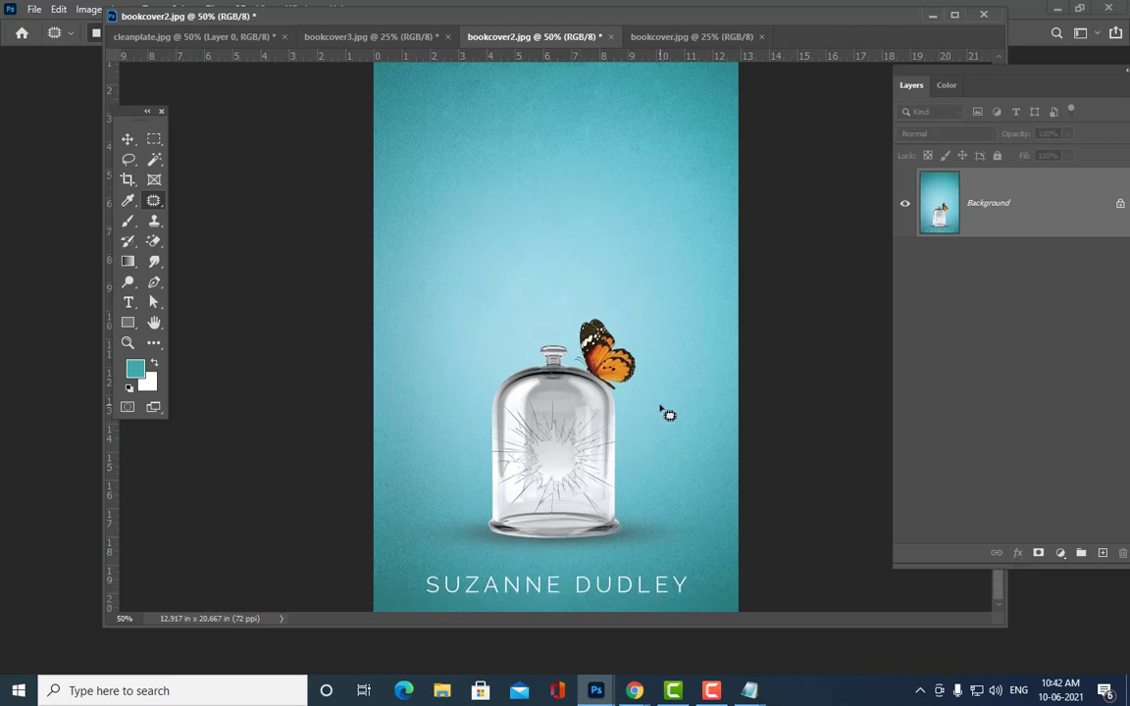
key(ctrl+minus)
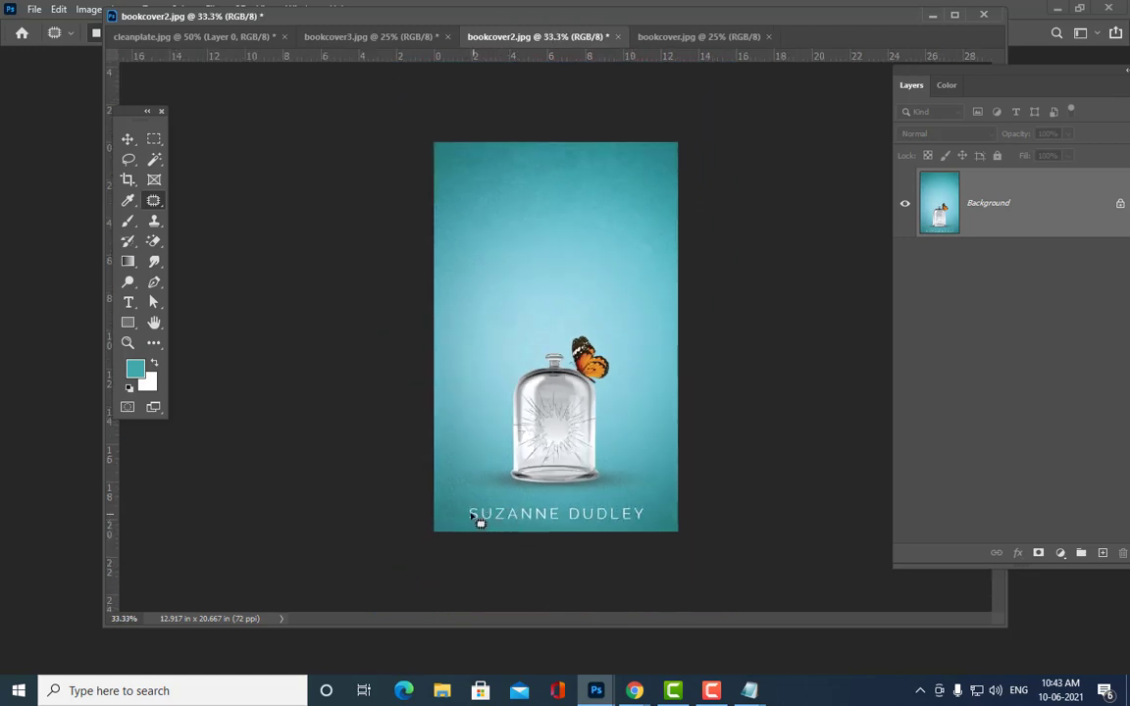
mouse_move(472, 509)
mouse_down()
mouse_move(502, 507)
mouse_move(513, 524)
mouse_move(446, 522)
mouse_up()
mouse_move(538, 512)
mouse_down()
mouse_move(558, 531)
mouse_move(479, 519)
mouse_up()
key(ctrl+d)
mouse_move(571, 510)
mouse_down()
mouse_move(643, 514)
mouse_move(585, 532)
mouse_move(572, 532)
mouse_move(597, 522)
mouse_move(472, 521)
mouse_move(492, 519)
mouse_up()
key(ctrl+d)
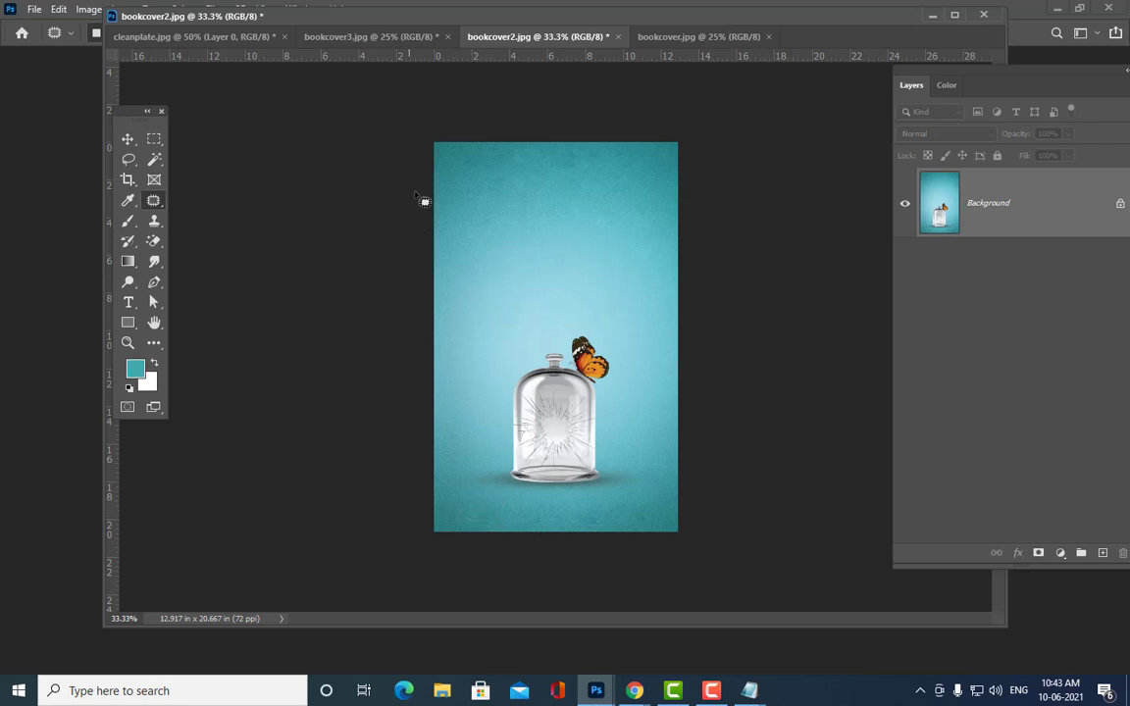
Step: Switch to the bookcover.jpg document and reposition the document window to make the cover accessible
drag(669, 16, 602, 113)
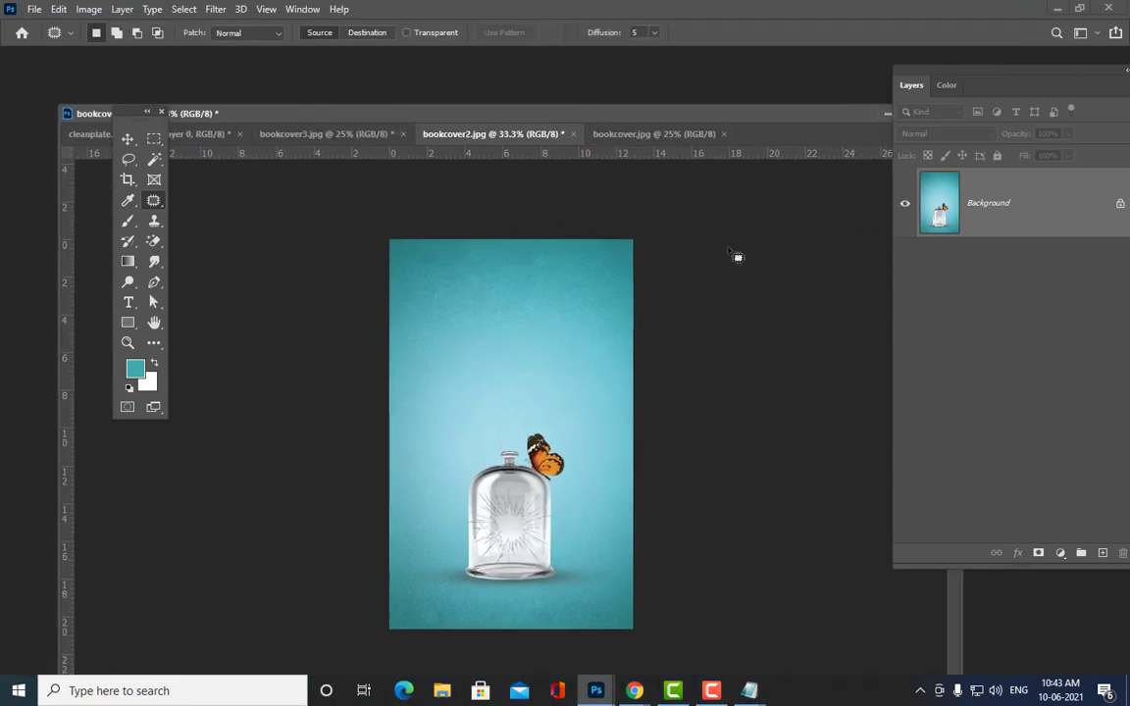
click(666, 136)
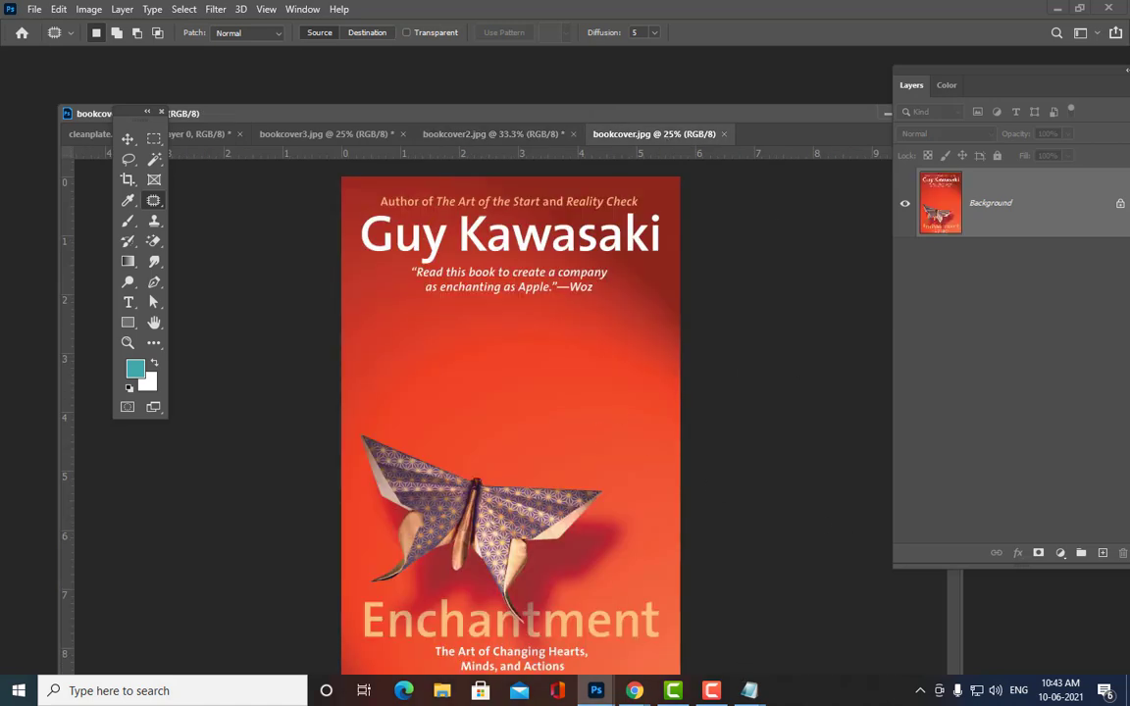
drag(472, 116, 476, 103)
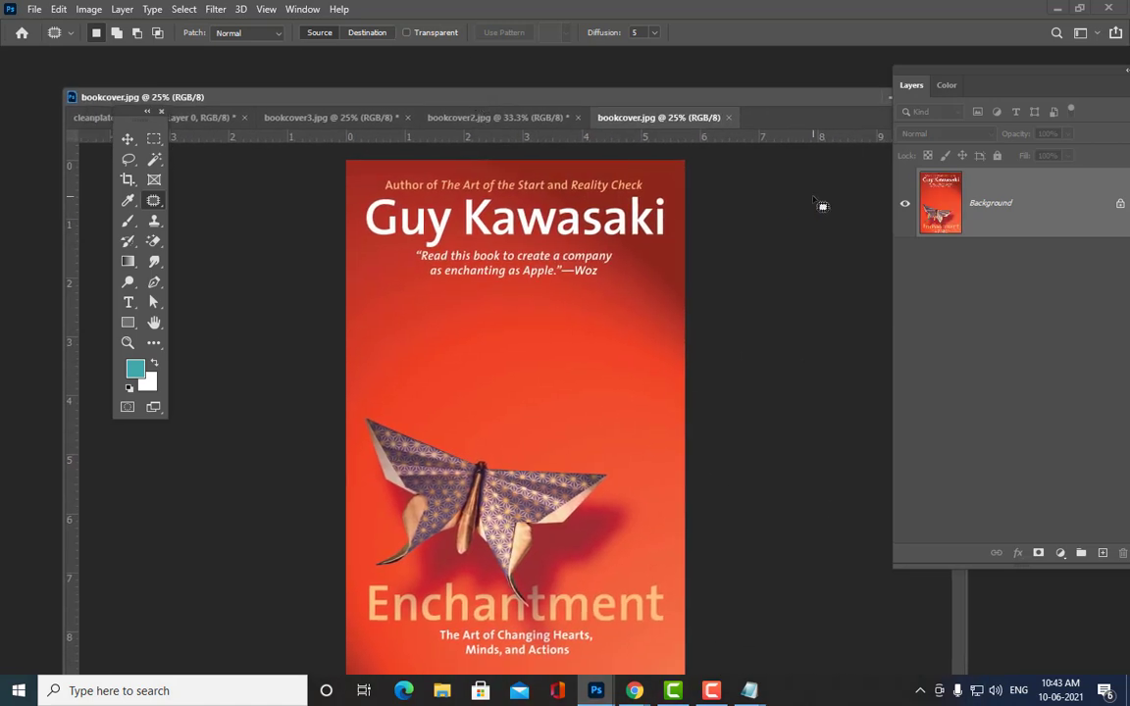
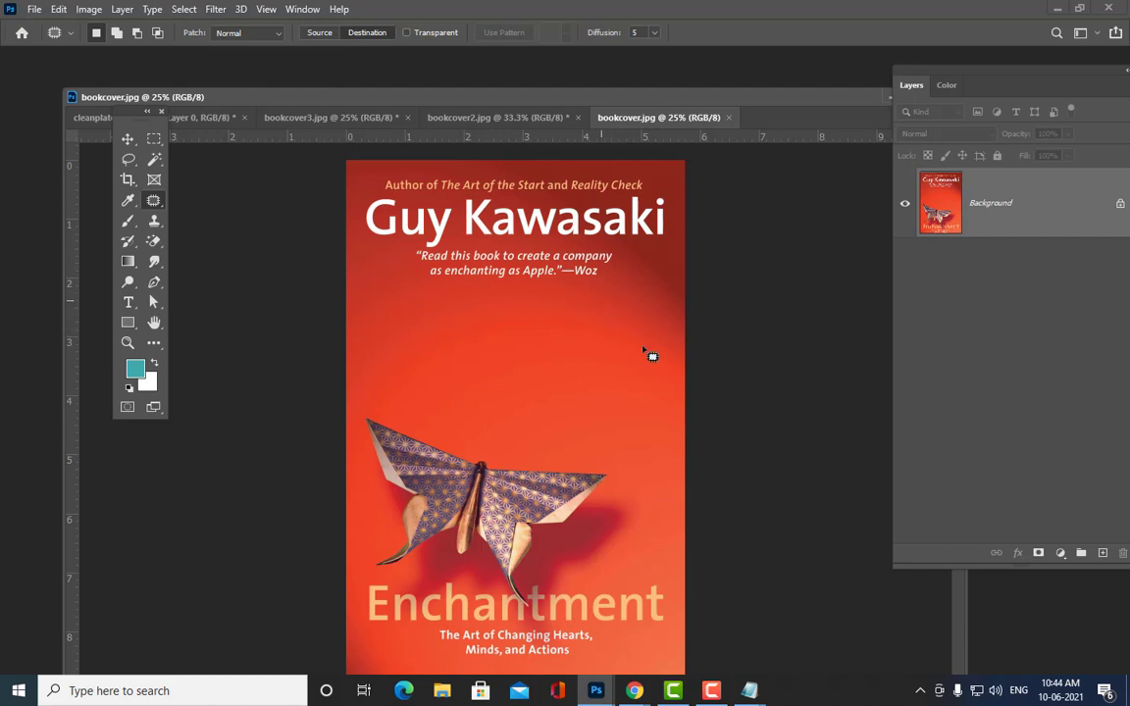
Step: Review the Patch tool's Source and Destination procedures in the Notepad notes, highlighting the relevant lines, and return to Photoshop
mouse_move(749, 690)
click(675, 623)
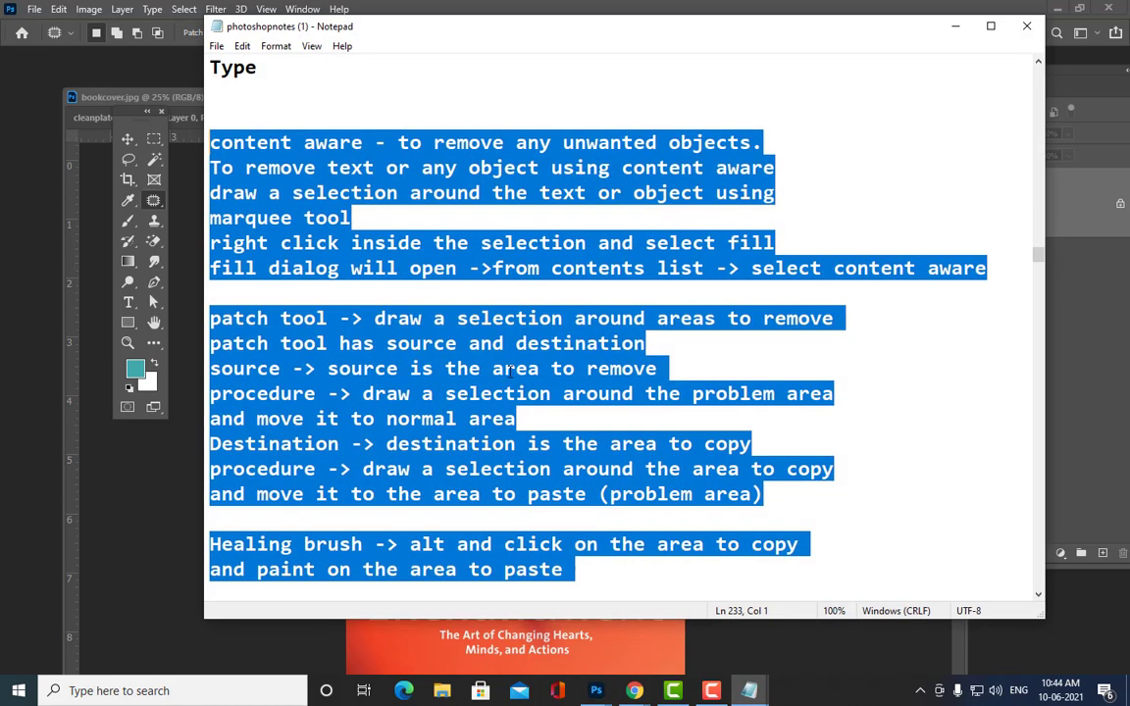
click(507, 370)
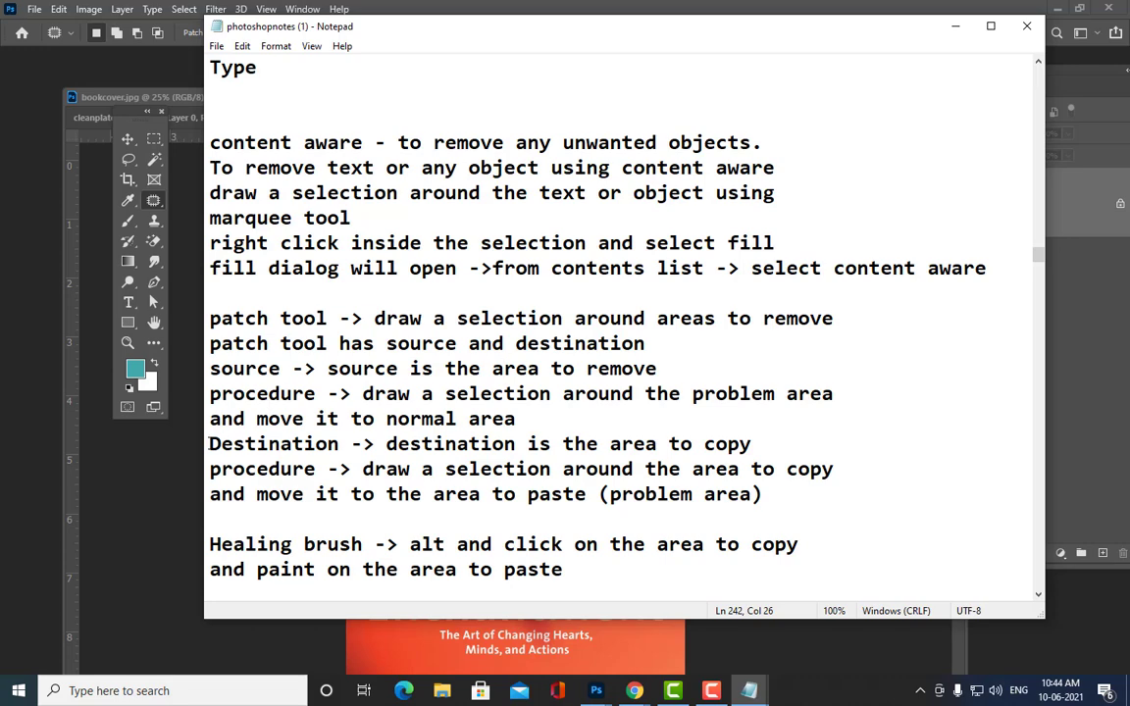
drag(209, 443, 762, 495)
click(387, 445)
drag(387, 444, 767, 449)
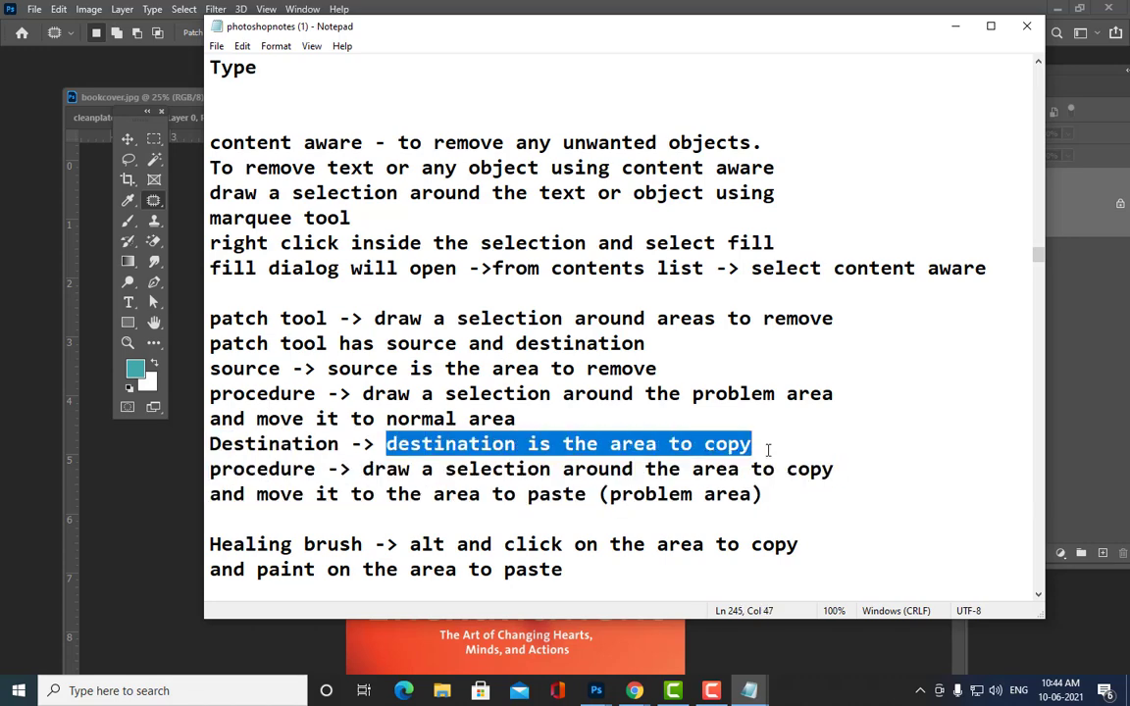
mouse_move(211, 468)
mouse_down()
mouse_move(648, 469)
mouse_move(810, 484)
mouse_up()
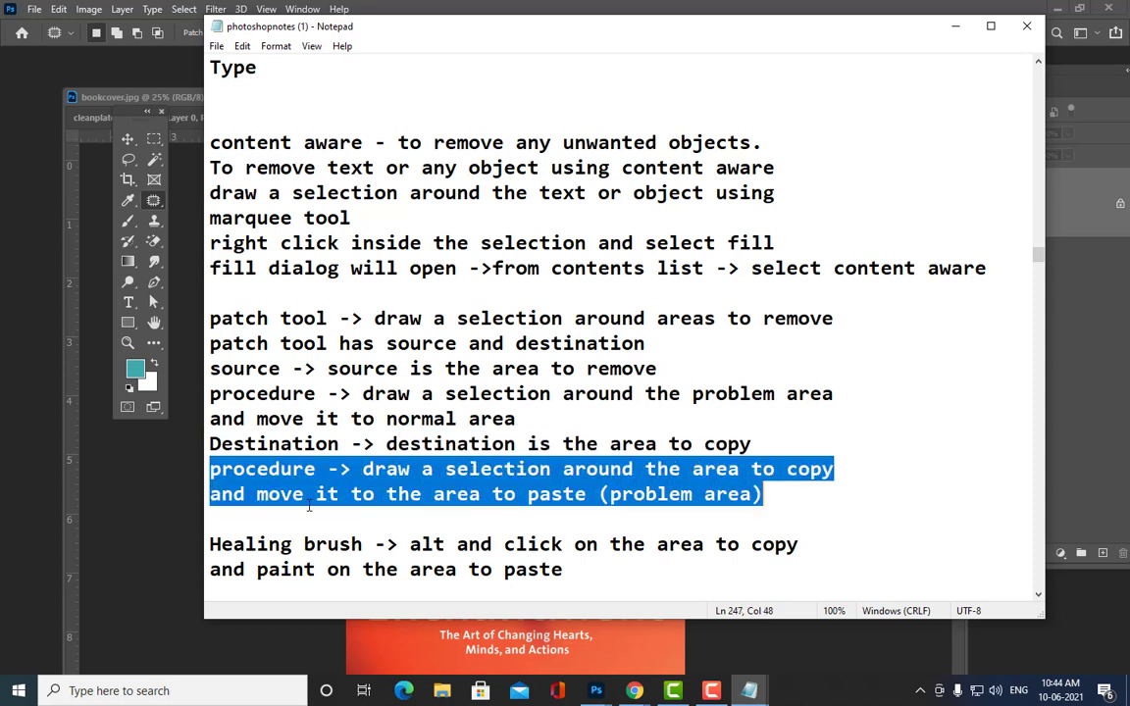
drag(361, 494, 516, 419)
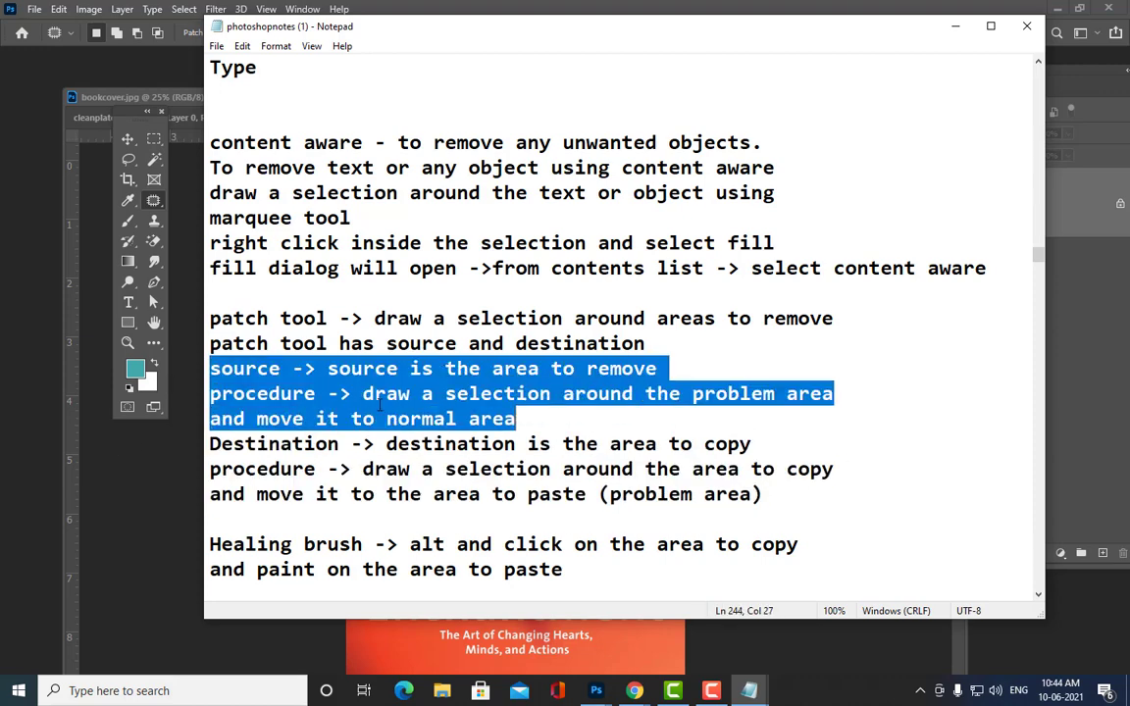
drag(657, 369, 558, 410)
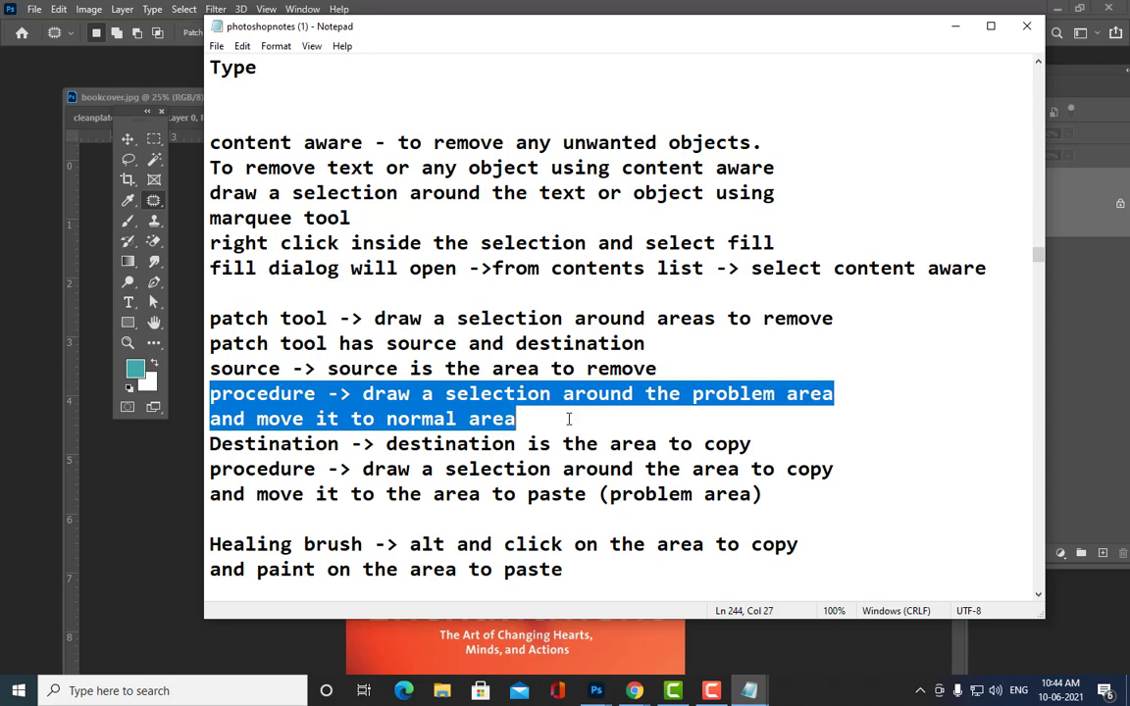
click(244, 444)
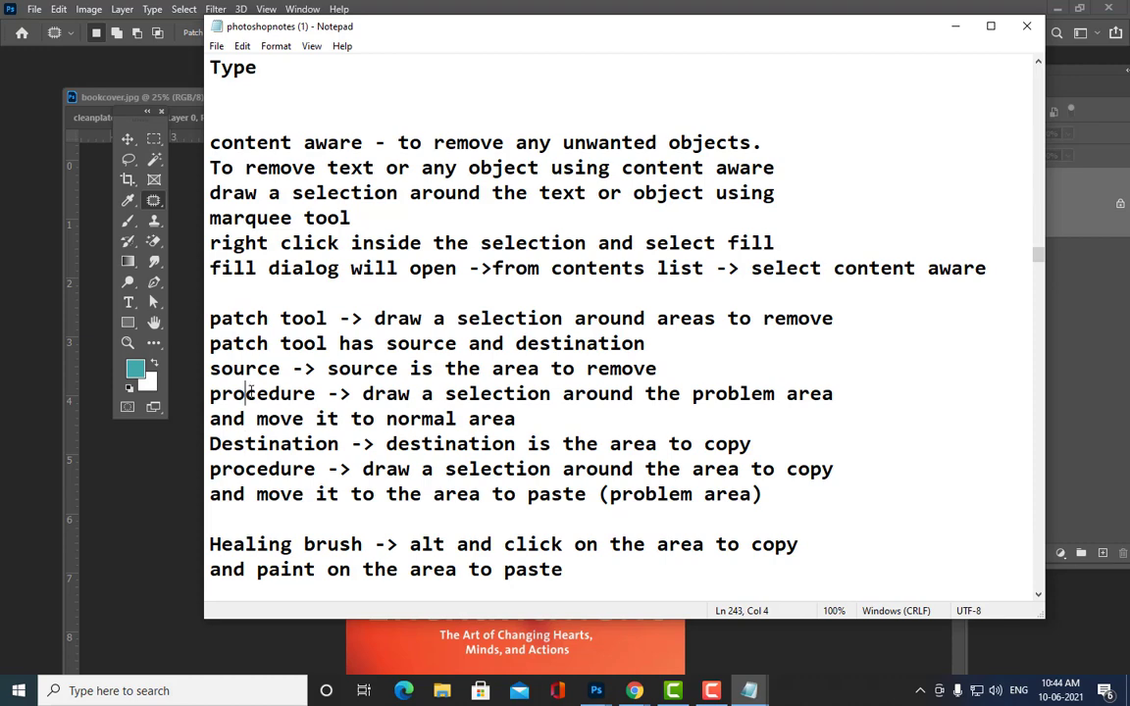
click(955, 25)
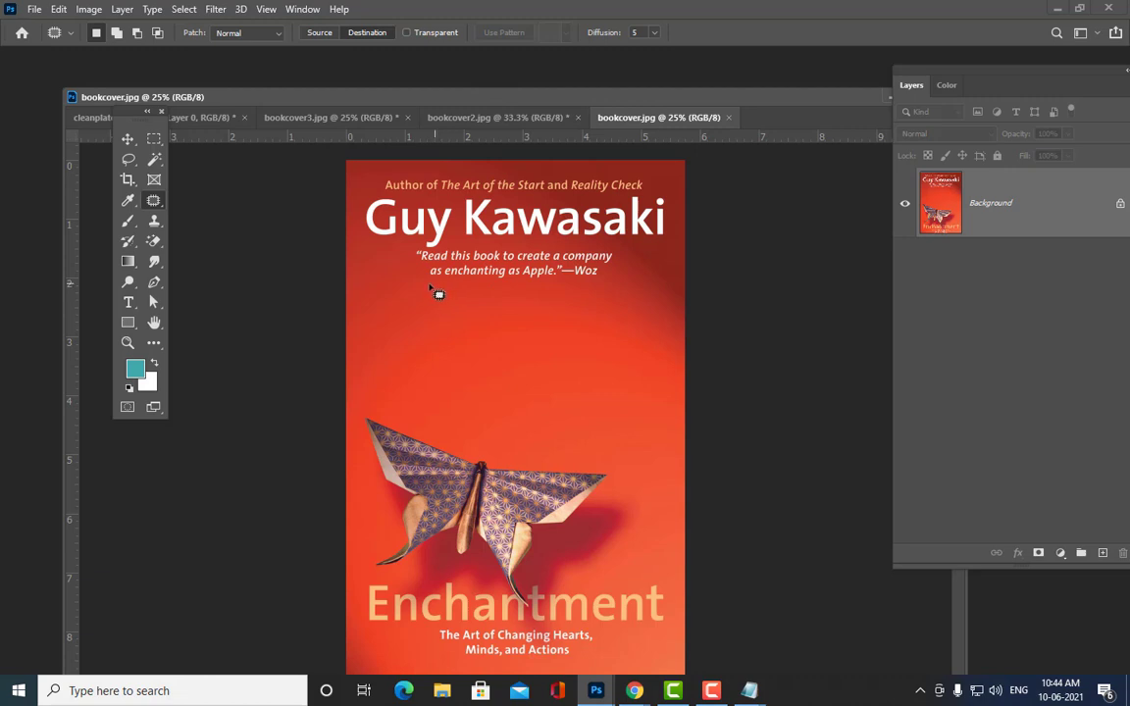
Step: Remove the two-line quote below the author's name with Destination patches copied from the clean background beneath it, clearing the selection after each
mouse_move(434, 284)
mouse_down()
mouse_move(428, 308)
mouse_move(511, 312)
mouse_up()
mouse_move(578, 317)
mouse_down()
mouse_move(625, 302)
mouse_move(618, 279)
mouse_move(447, 292)
mouse_up()
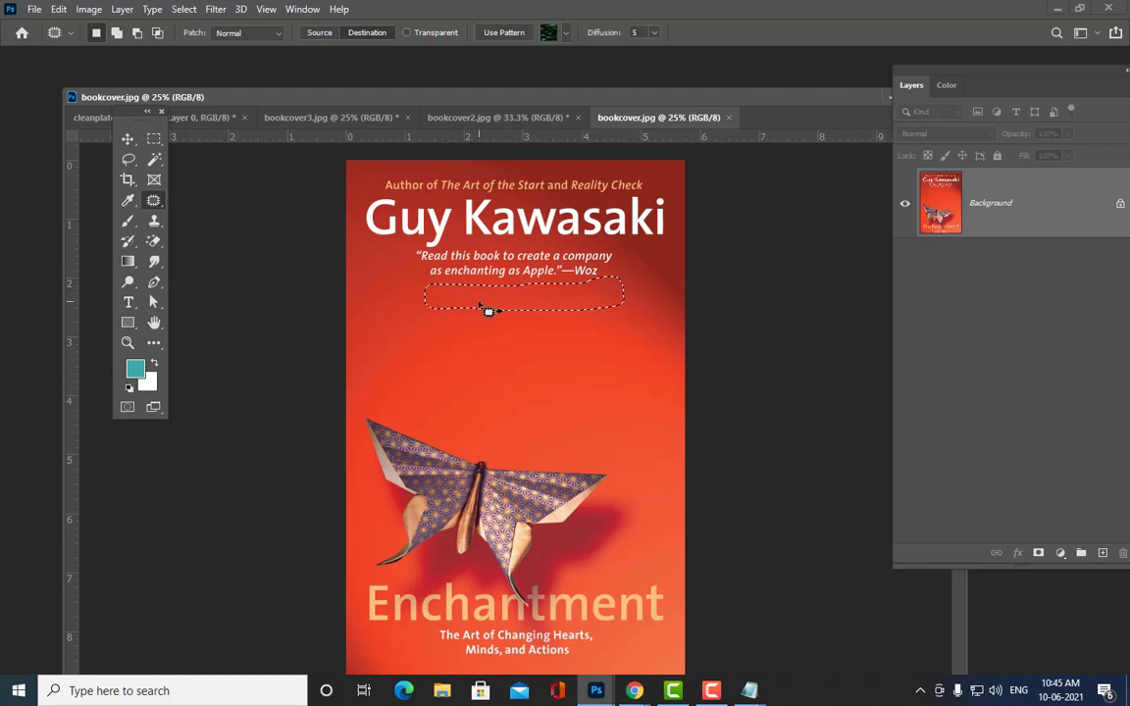
drag(485, 306, 479, 272)
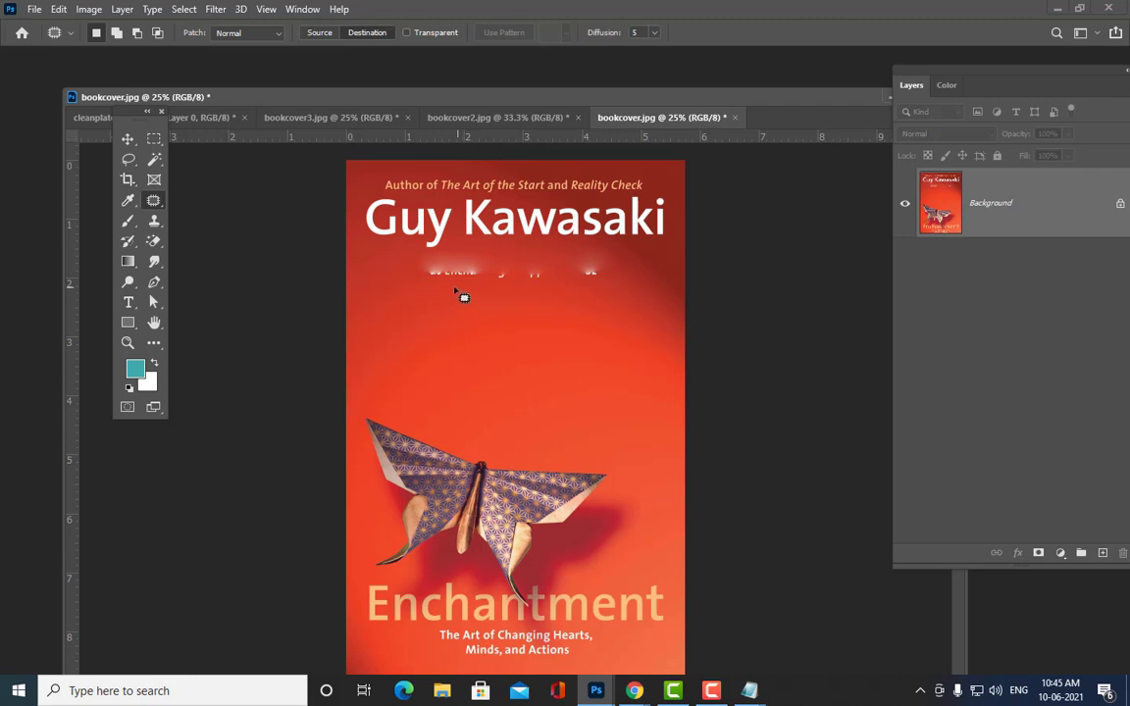
drag(457, 290, 430, 289)
mouse_move(520, 328)
mouse_down()
mouse_move(597, 312)
mouse_move(602, 291)
mouse_move(457, 291)
mouse_up()
mouse_move(537, 305)
mouse_down()
mouse_move(530, 272)
mouse_move(436, 283)
mouse_move(435, 293)
mouse_move(478, 301)
mouse_move(503, 290)
mouse_move(499, 275)
mouse_move(461, 271)
mouse_up()
key(ctrl+d)
key(ctrl+d)
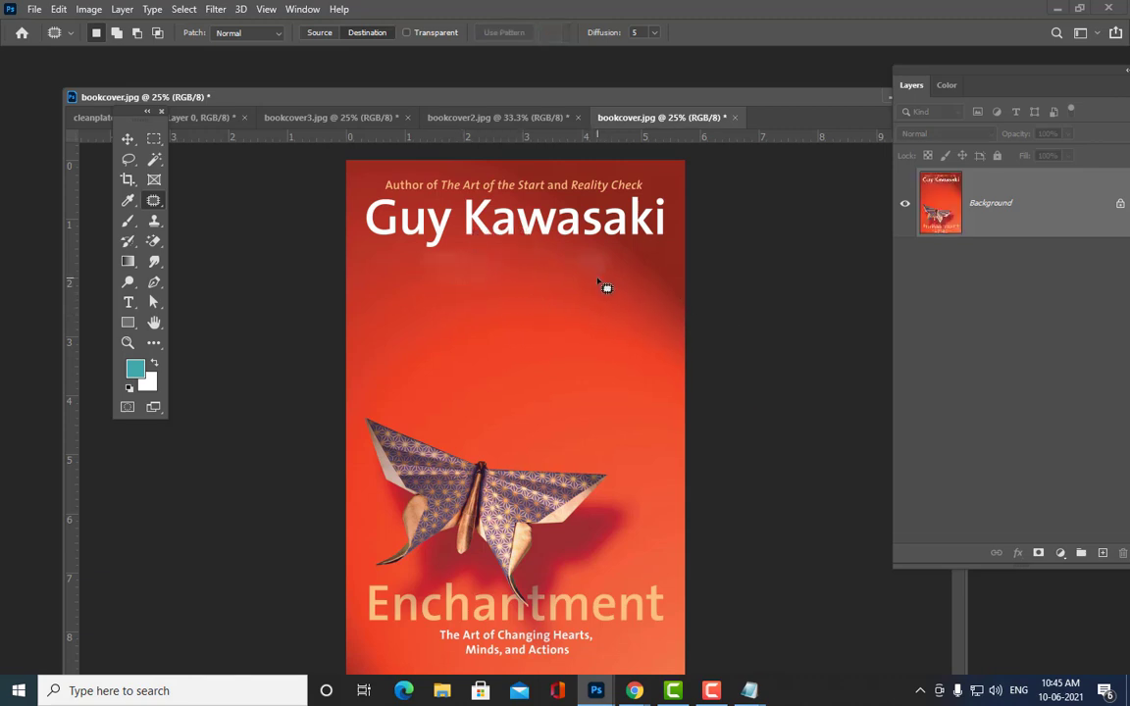
mouse_move(597, 280)
mouse_down()
mouse_move(561, 285)
mouse_move(572, 307)
mouse_move(602, 308)
mouse_move(618, 262)
mouse_move(586, 294)
mouse_up()
key(ctrl+d)
Step: Cover the large author's name with clean background copied from below it in successive Destination patches, clearing the selections
drag(693, 96, 720, 98)
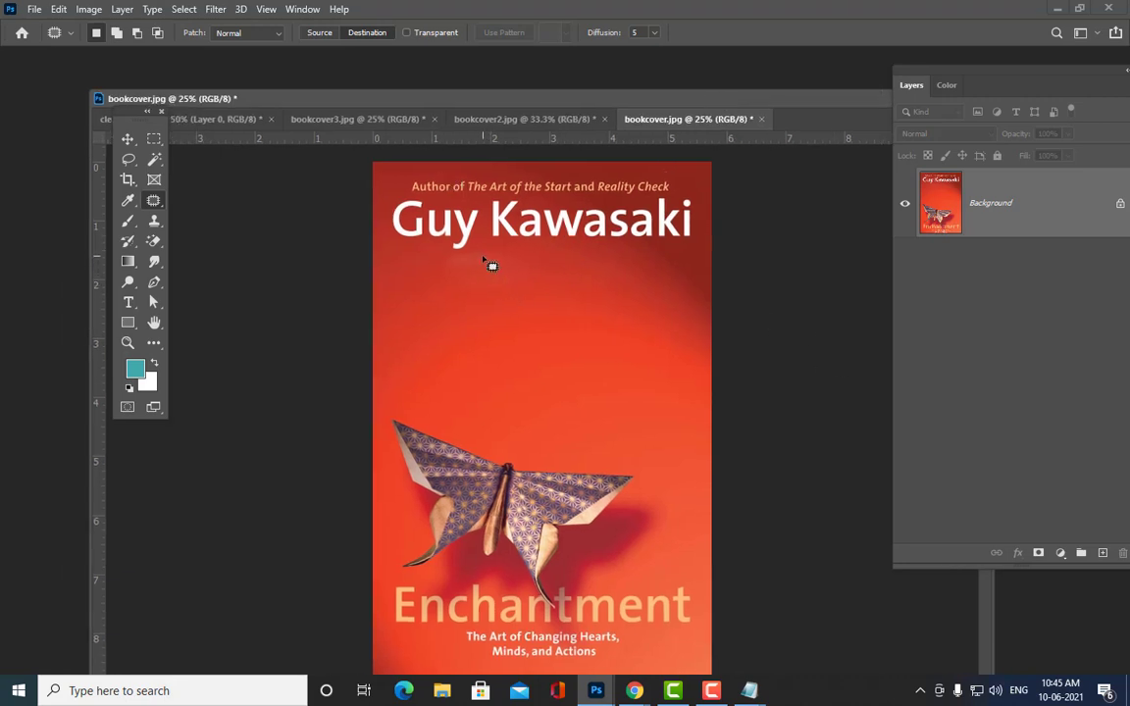
mouse_move(488, 254)
mouse_down()
mouse_move(411, 257)
mouse_move(397, 284)
mouse_up()
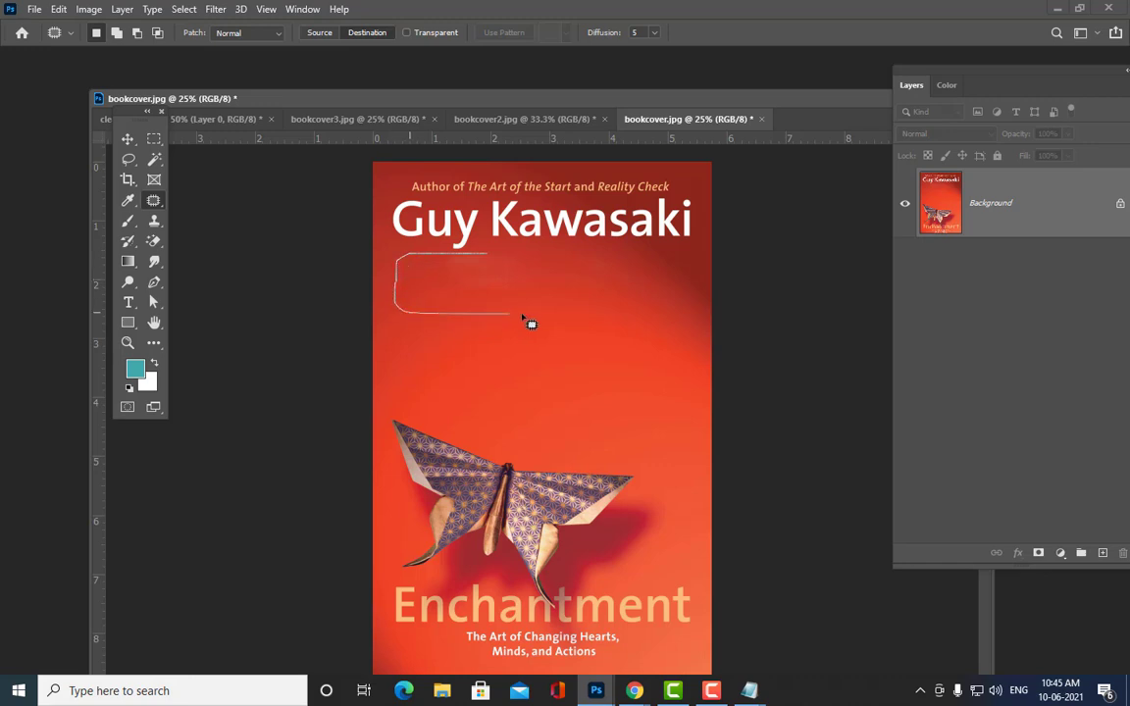
mouse_move(529, 324)
mouse_down()
mouse_move(635, 315)
mouse_move(685, 260)
mouse_move(658, 248)
mouse_up()
drag(496, 253, 488, 253)
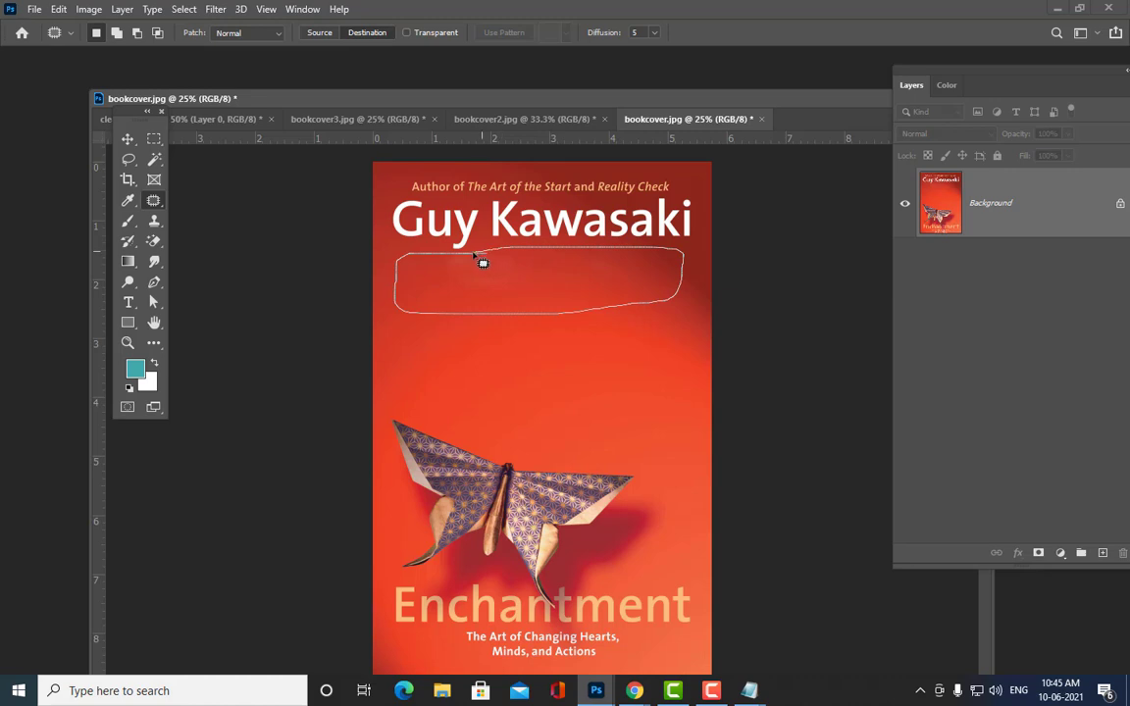
mouse_move(555, 279)
mouse_down()
mouse_move(567, 225)
mouse_move(547, 215)
mouse_move(545, 228)
mouse_up()
key(ctrl+d)
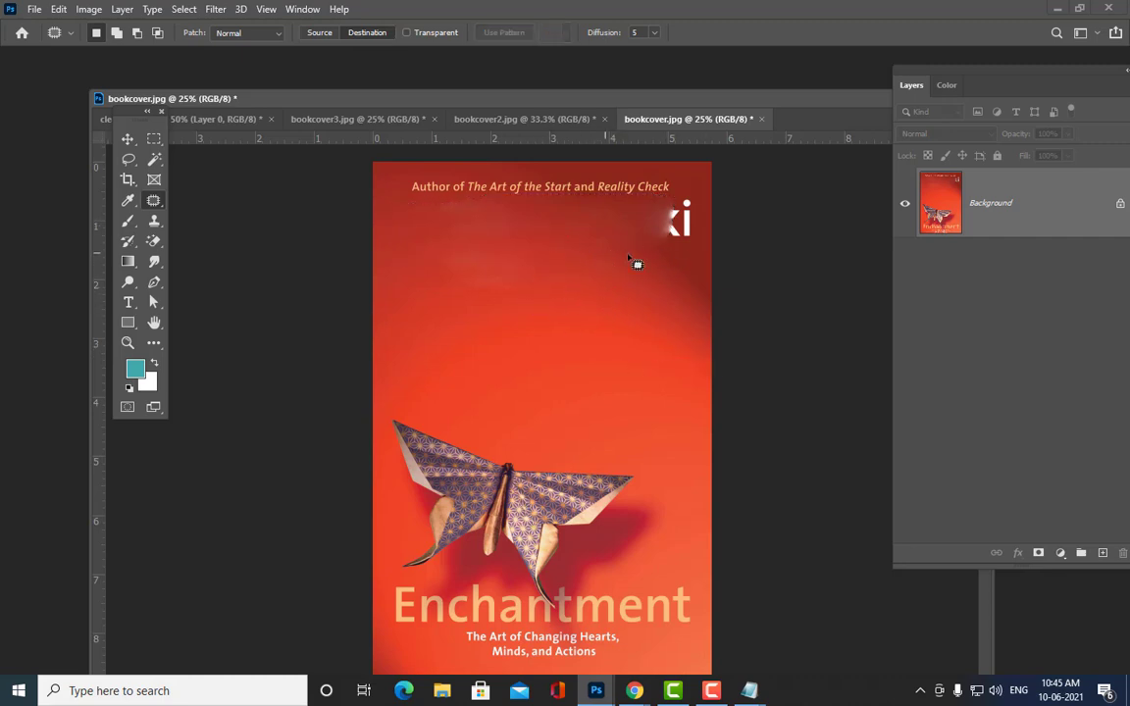
mouse_move(674, 251)
mouse_down()
mouse_move(650, 253)
mouse_move(648, 292)
mouse_move(676, 307)
mouse_move(705, 296)
mouse_move(707, 277)
mouse_move(688, 272)
mouse_move(682, 229)
mouse_up()
key(ctrl+d)
mouse_move(686, 263)
mouse_down()
mouse_move(656, 283)
mouse_move(689, 283)
mouse_move(677, 235)
mouse_move(691, 234)
mouse_move(666, 289)
mouse_up()
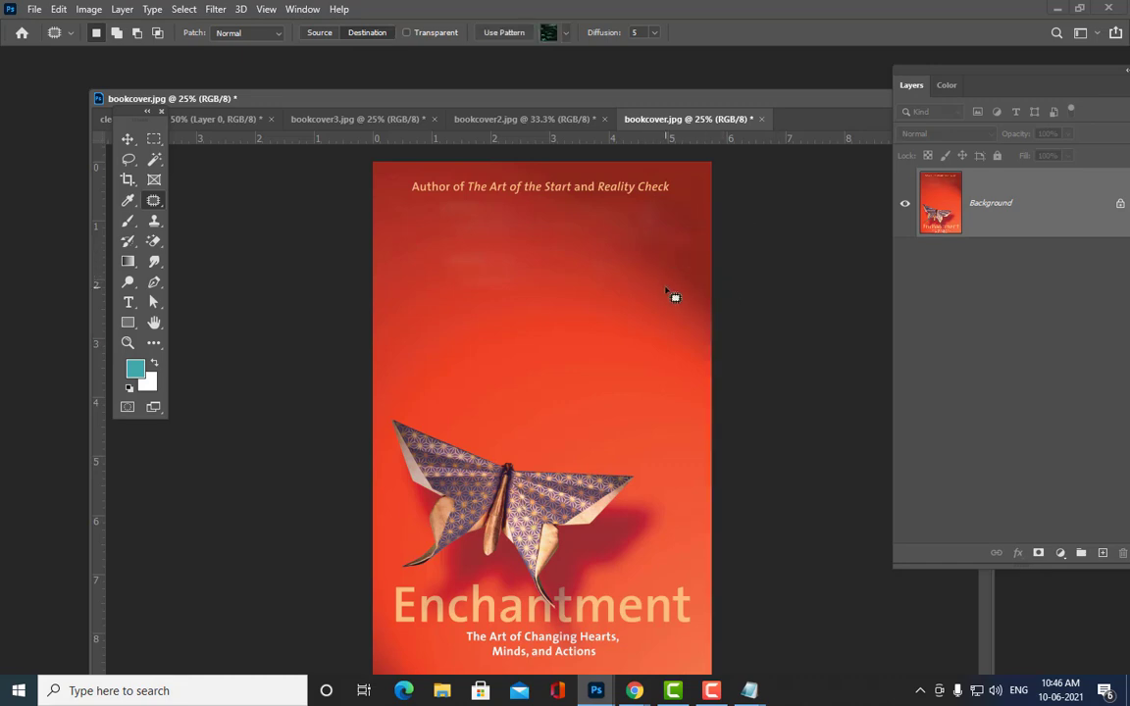
key(ctrl+d)
Step: Patch the blotchy area below the author credit in Source mode with the smoother background beside it, and clear the selection
drag(495, 204, 460, 206)
mouse_move(517, 291)
mouse_down()
mouse_move(510, 279)
mouse_move(587, 237)
mouse_up()
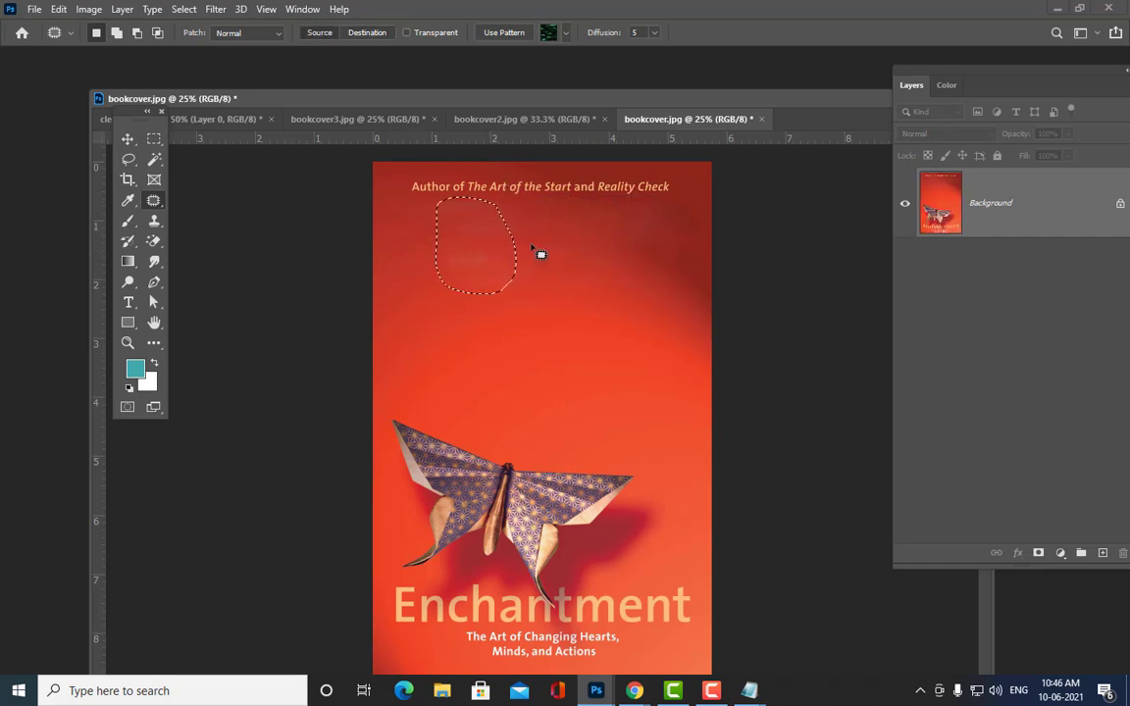
drag(480, 240, 569, 250)
click(576, 261)
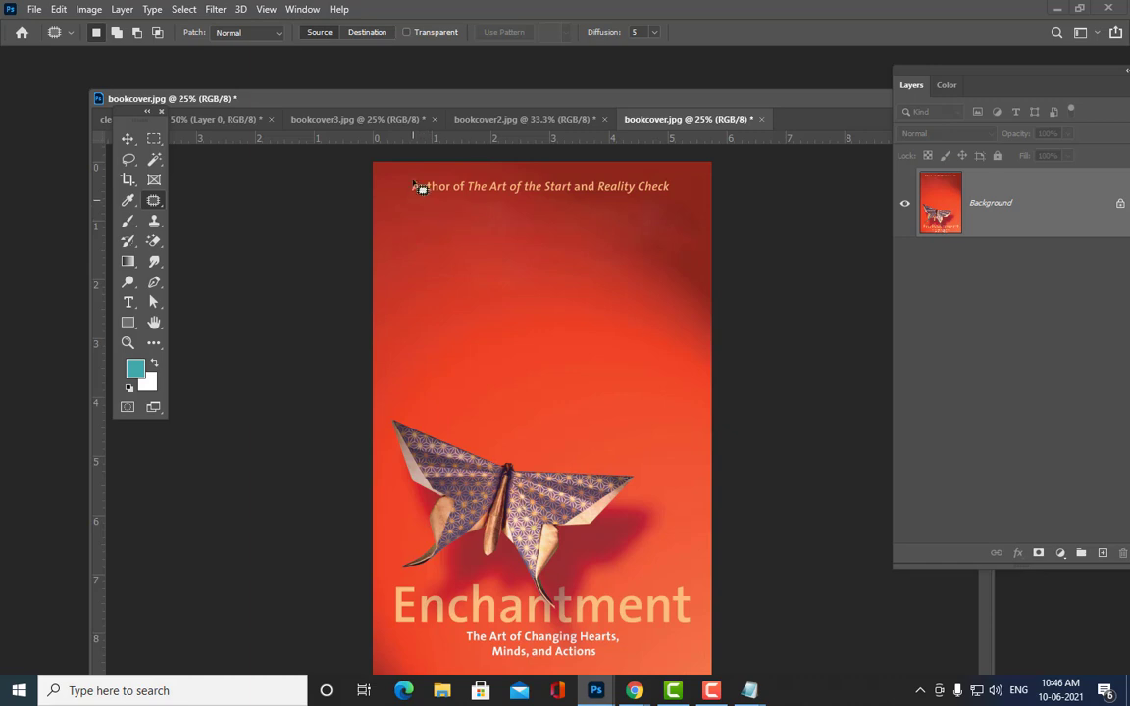
Step: Set the Patch tool to Destination and cover the "Author of The Art of the Start and Reality Check" line with background from below
click(366, 32)
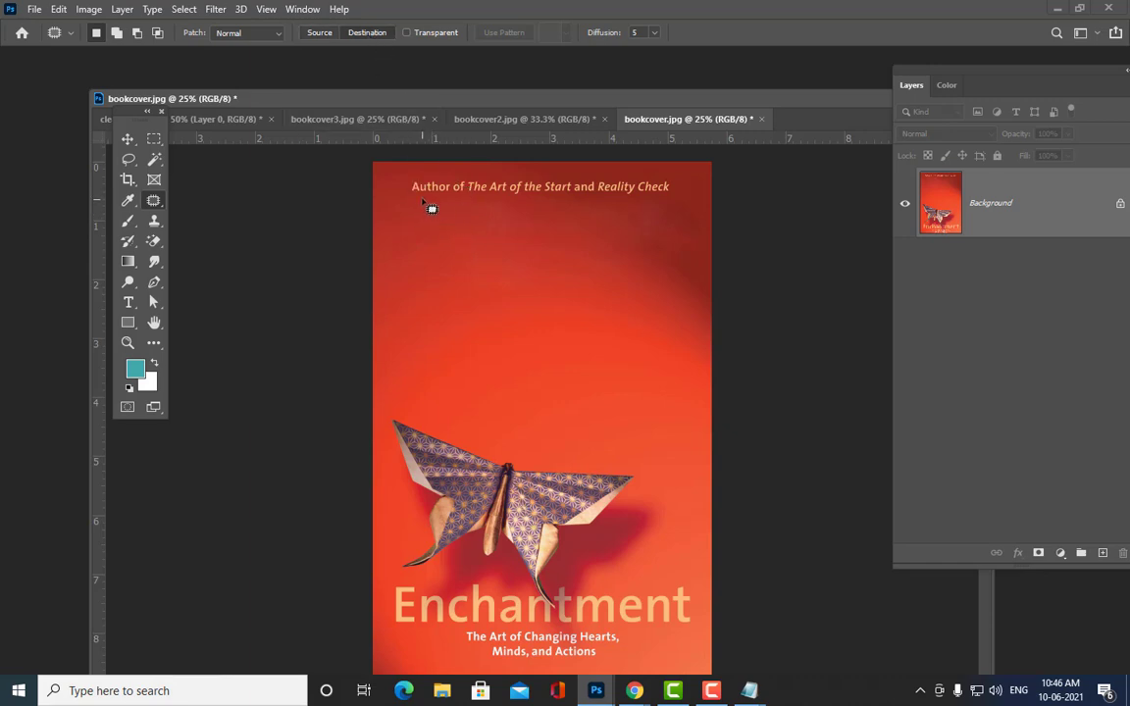
mouse_move(534, 230)
mouse_down()
mouse_move(647, 224)
mouse_move(679, 201)
mouse_up()
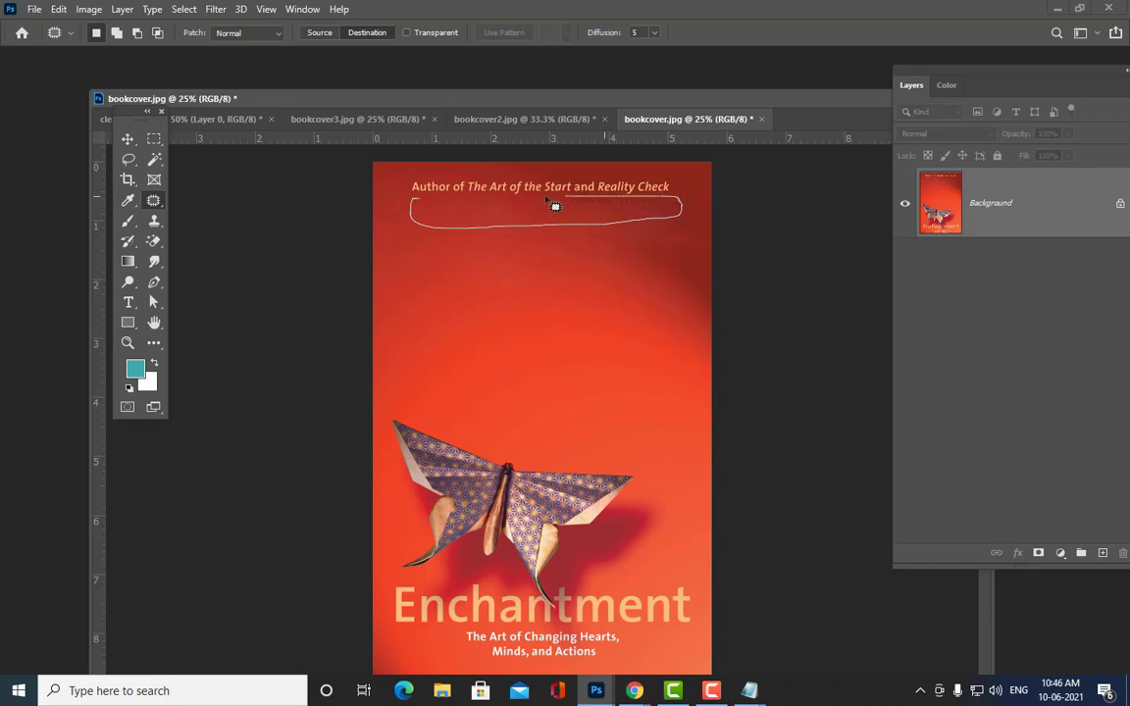
drag(457, 199, 464, 226)
mouse_move(543, 222)
mouse_down()
mouse_move(557, 202)
mouse_move(549, 174)
mouse_move(549, 201)
mouse_up()
key(ctrl+d)
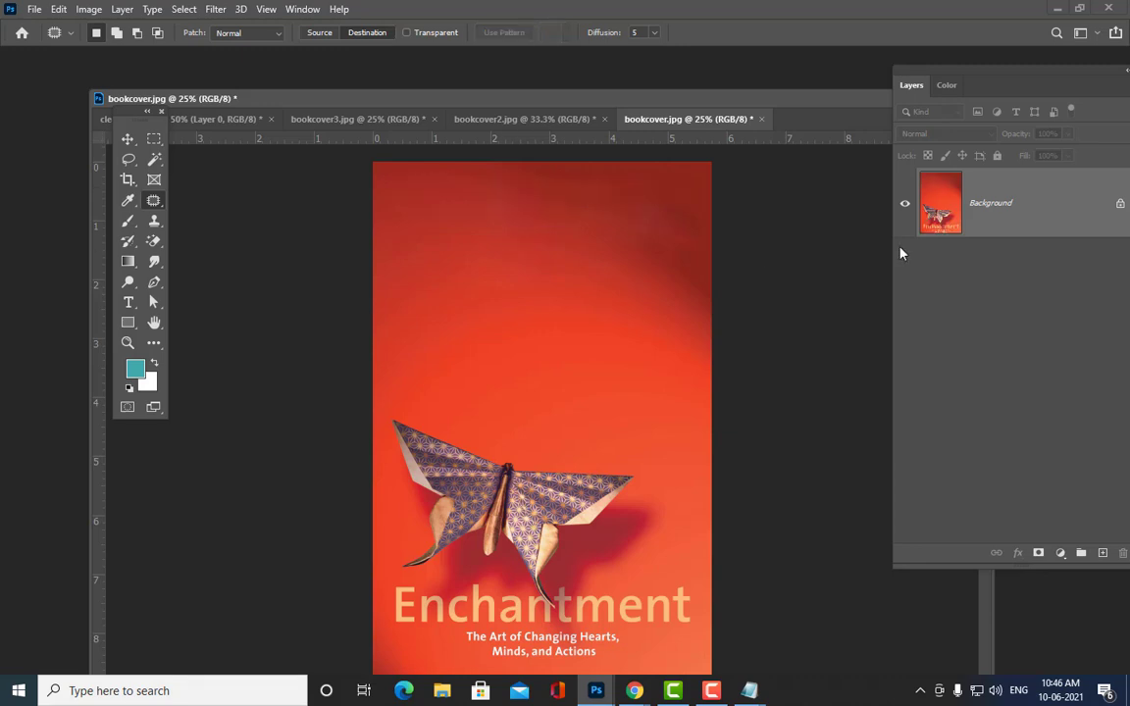
Step: Remove the subtitle "The Art of Changing Hearts, Minds, and Actions" with Destination patches copied from the clean background below it
drag(459, 102, 459, 9)
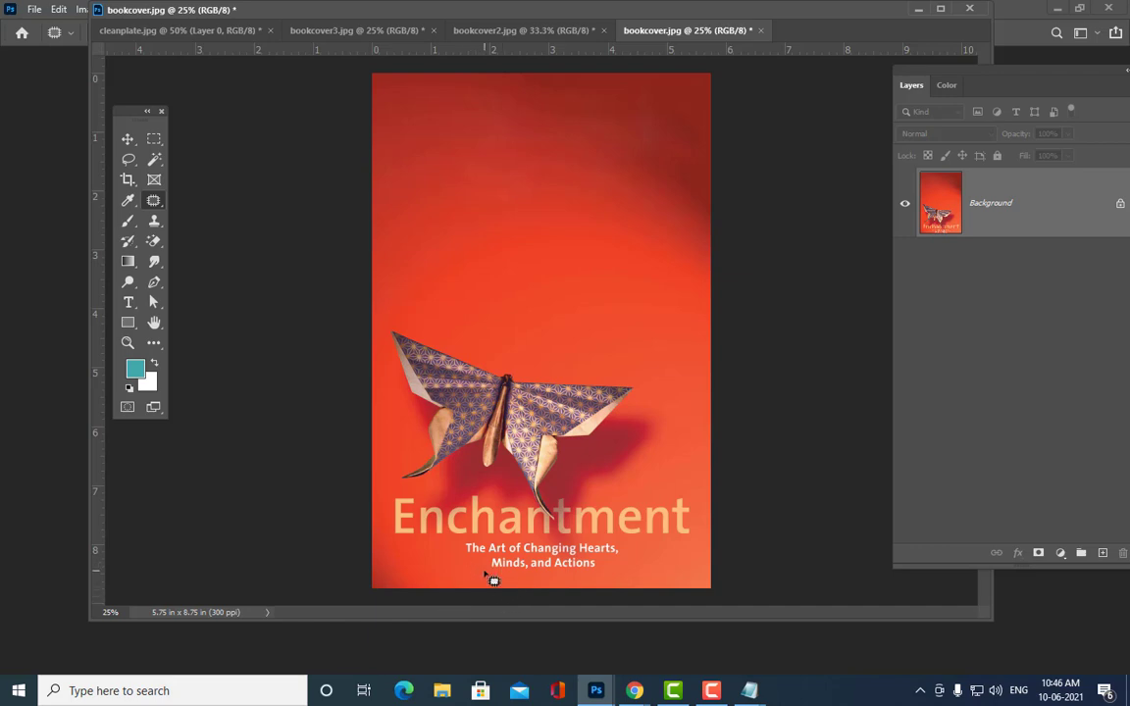
mouse_move(482, 571)
mouse_down()
mouse_move(458, 580)
mouse_move(539, 585)
mouse_move(597, 573)
mouse_move(502, 582)
mouse_move(555, 569)
mouse_move(514, 570)
mouse_move(475, 579)
mouse_move(480, 587)
mouse_move(530, 579)
mouse_move(517, 585)
mouse_move(497, 555)
mouse_move(577, 569)
mouse_move(488, 571)
mouse_move(494, 585)
mouse_move(605, 585)
mouse_move(612, 574)
mouse_move(596, 577)
mouse_move(604, 552)
mouse_up()
key(ctrl+d)
key(ctrl+d)
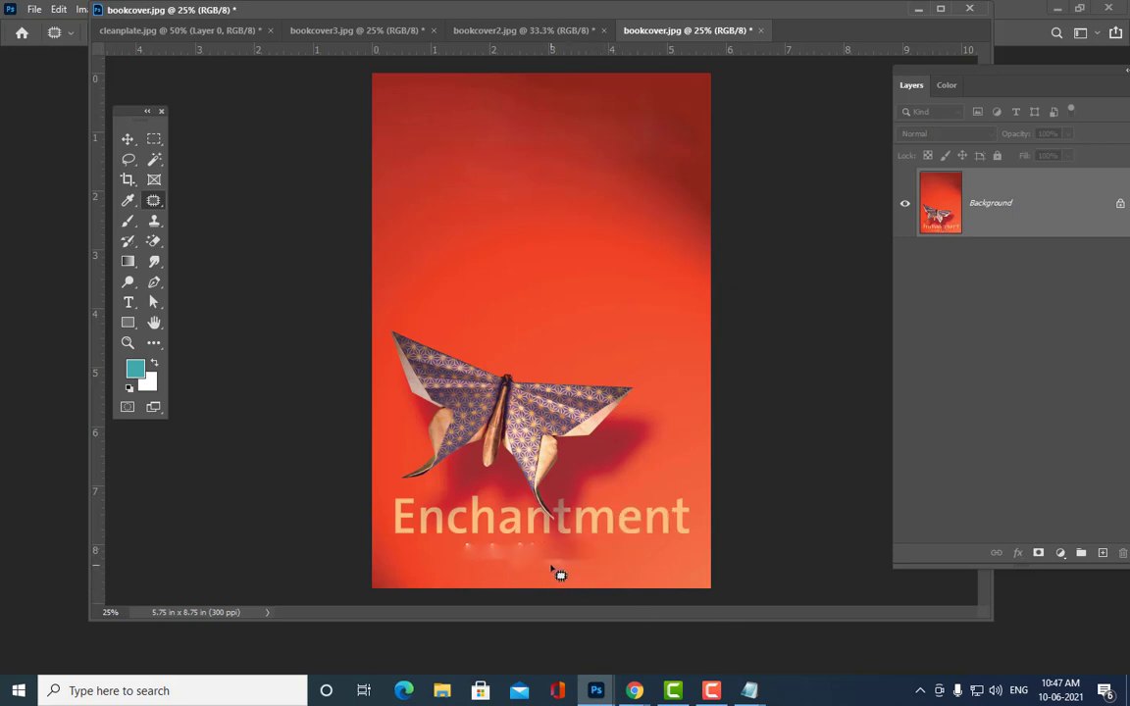
drag(485, 570, 471, 577)
mouse_move(549, 593)
mouse_down()
mouse_move(605, 594)
mouse_move(612, 577)
mouse_move(595, 584)
mouse_move(576, 562)
mouse_move(564, 574)
mouse_move(485, 564)
mouse_move(509, 595)
mouse_move(573, 594)
mouse_move(587, 573)
mouse_move(550, 583)
mouse_move(526, 560)
mouse_move(537, 575)
mouse_up()
key(ctrl+d)
key(ctrl+d)
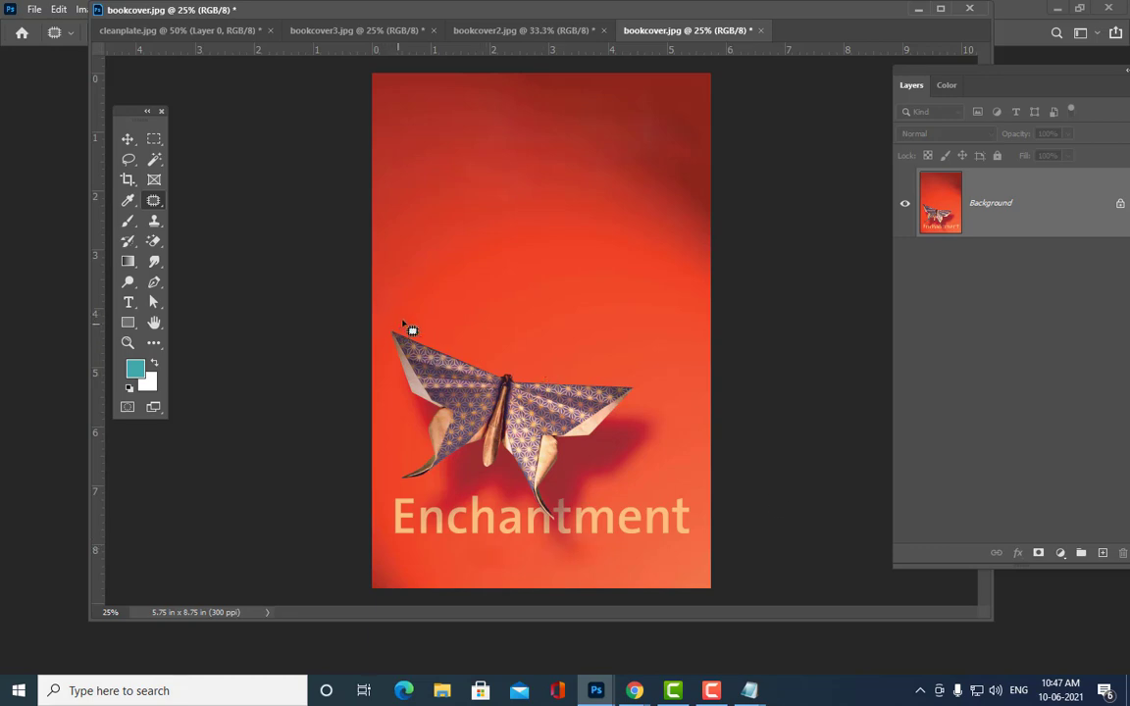
Step: Cover the origami butterfly with large Destination patches copied from the plain red background above it, clearing the selection after each patch
drag(511, 194, 450, 205)
mouse_move(438, 260)
mouse_down()
mouse_move(455, 317)
mouse_move(483, 332)
mouse_move(578, 342)
mouse_move(613, 333)
mouse_move(638, 299)
mouse_move(637, 257)
mouse_move(609, 195)
mouse_move(594, 188)
mouse_move(556, 259)
mouse_move(578, 394)
mouse_up()
key(ctrl+d)
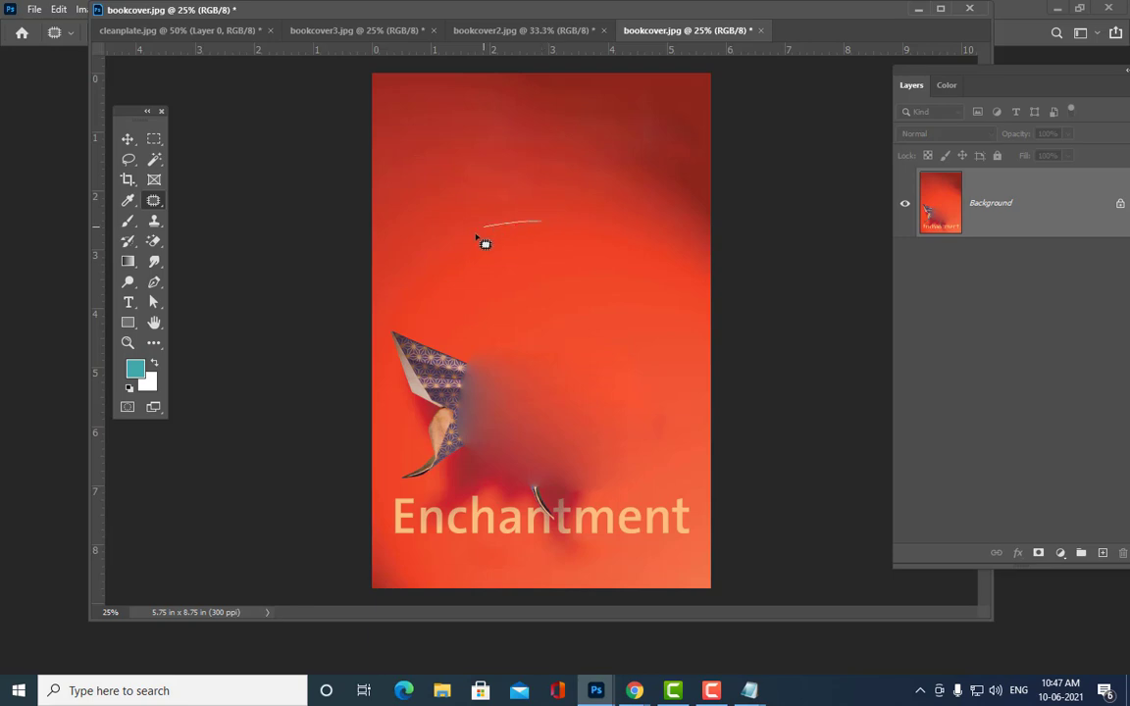
mouse_move(485, 328)
mouse_down()
mouse_move(610, 353)
mouse_move(645, 251)
mouse_move(588, 230)
mouse_up()
mouse_move(578, 295)
mouse_down()
mouse_move(484, 373)
mouse_move(488, 385)
mouse_up()
key(ctrl+d)
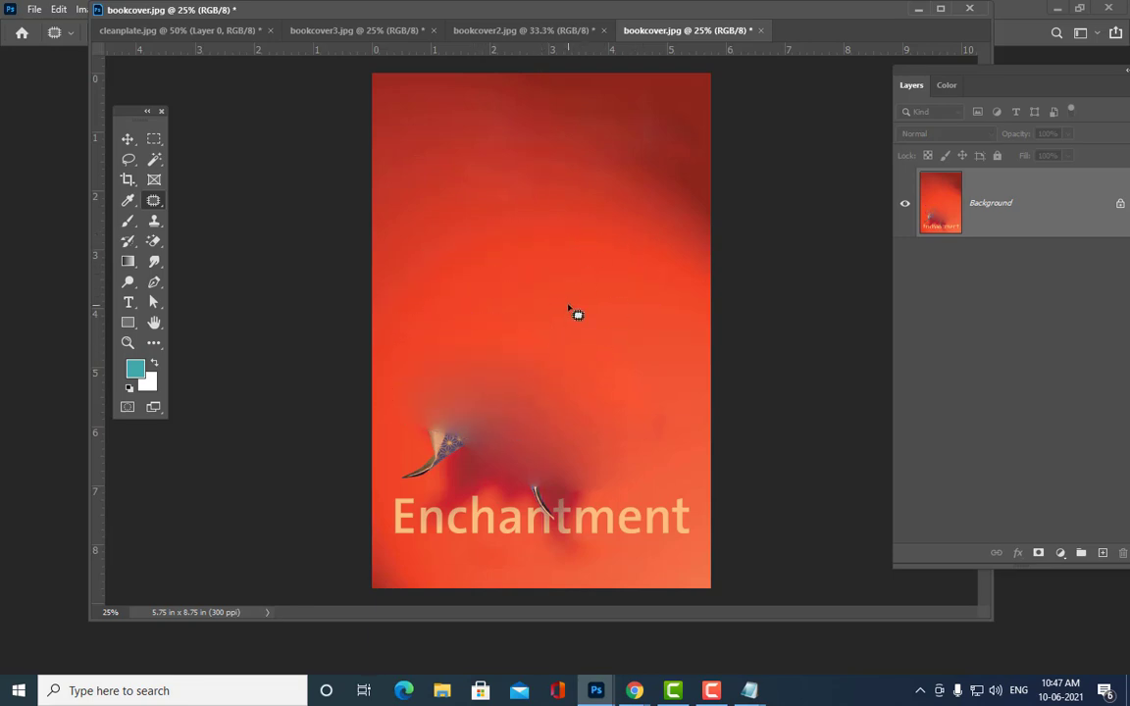
drag(480, 223, 468, 315)
mouse_move(538, 370)
mouse_down()
mouse_move(637, 370)
mouse_move(645, 267)
mouse_move(618, 224)
mouse_move(564, 213)
mouse_up()
mouse_move(521, 293)
mouse_down()
mouse_move(454, 391)
mouse_move(433, 396)
mouse_move(451, 399)
mouse_up()
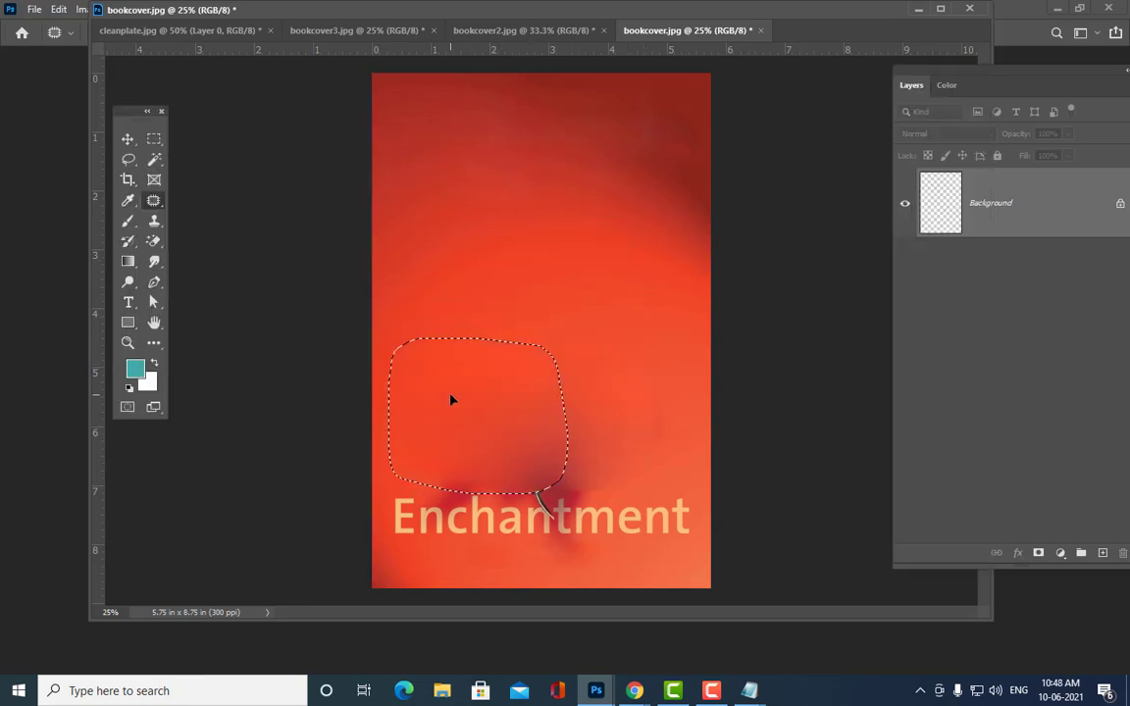
key(ctrl+d)
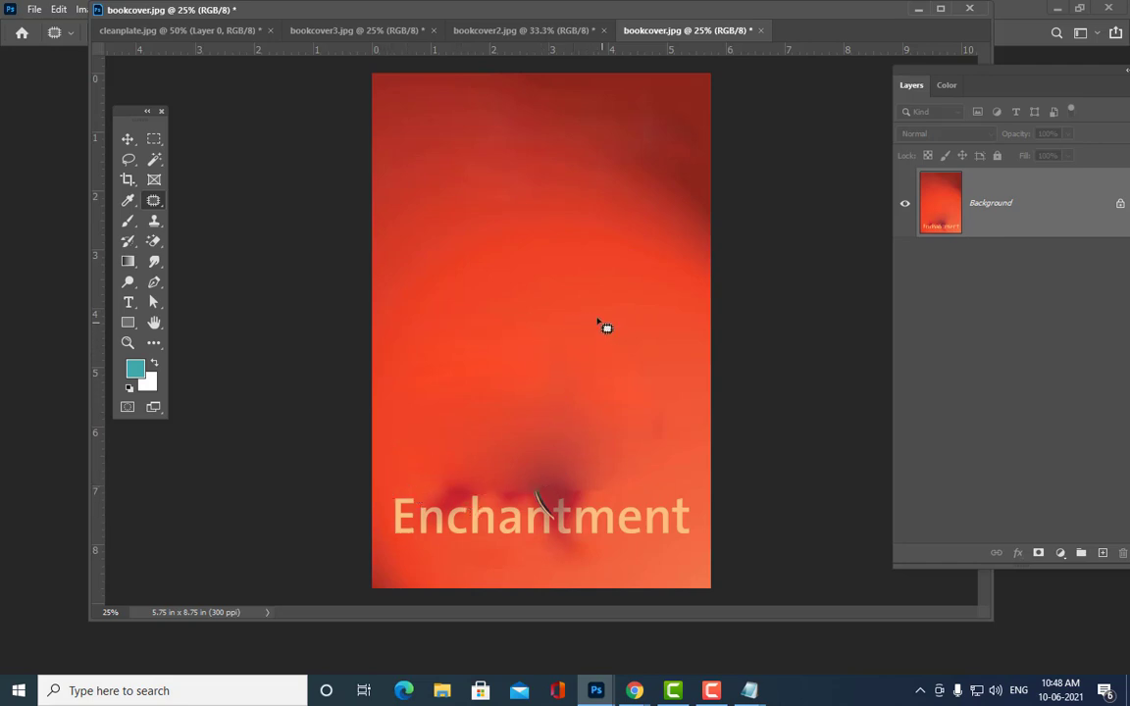
Step: Cover the "Enchantment" title with a Destination patch copied from the plain background above it, and clear the selection
mouse_move(591, 316)
mouse_down()
mouse_move(424, 336)
mouse_move(410, 352)
mouse_move(415, 421)
mouse_move(503, 430)
mouse_move(647, 415)
mouse_move(692, 355)
mouse_up()
drag(650, 312, 593, 316)
mouse_move(614, 358)
mouse_down()
mouse_move(632, 502)
mouse_move(617, 509)
mouse_up()
key(ctrl+d)
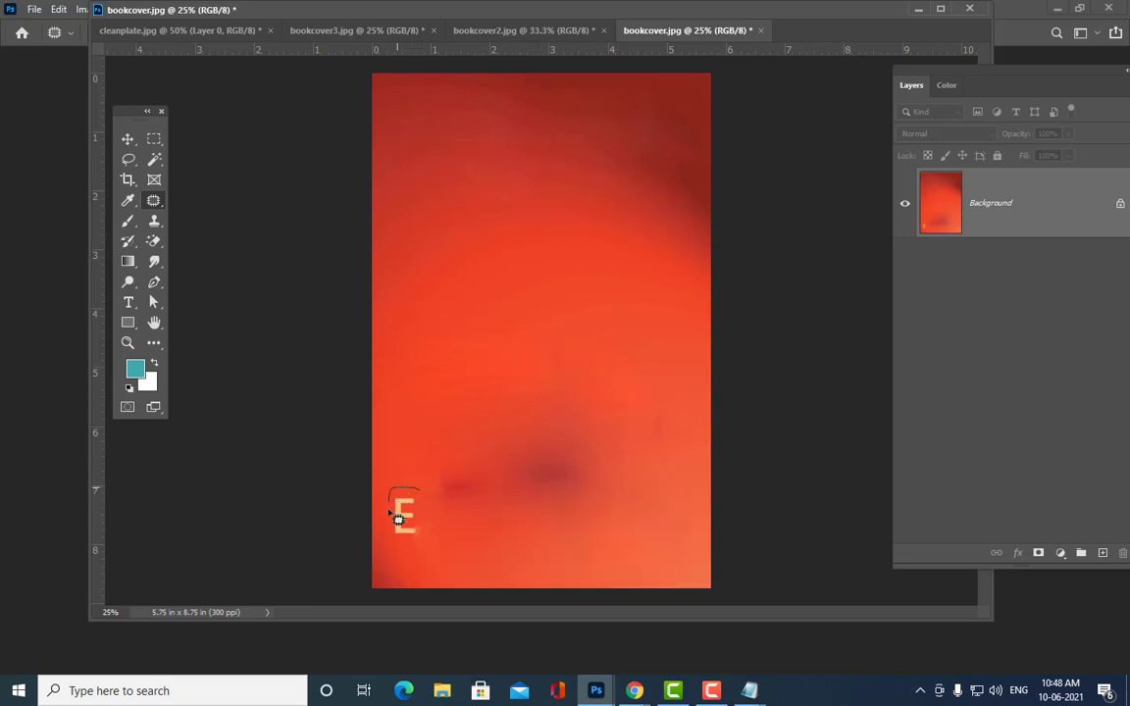
Step: Try to patch the remaining letter "E" by moving a selection of it onto the background above, and undo the patch
mouse_move(397, 516)
mouse_down()
mouse_move(398, 539)
mouse_move(431, 544)
mouse_move(421, 475)
mouse_move(434, 434)
mouse_up()
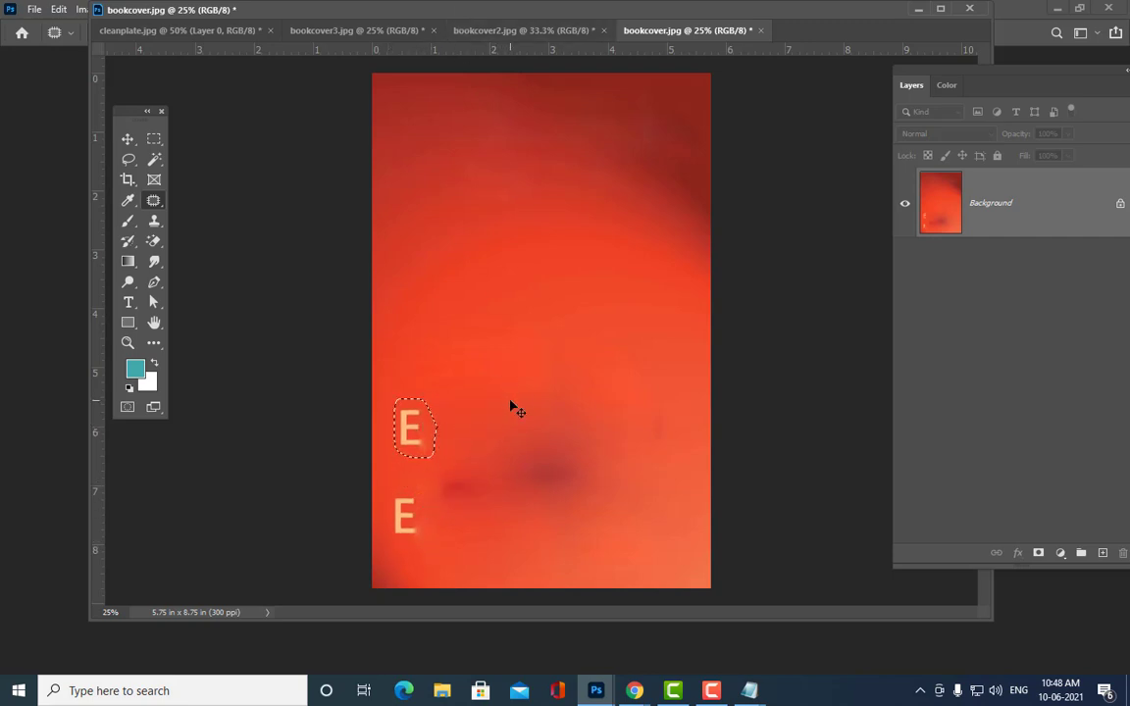
key(ctrl+z)
key(ctrl+z)
Step: Cover the remaining letter "E" with a patch copied from the clean background above it, and clear the selection
mouse_move(413, 427)
mouse_down()
mouse_move(392, 476)
mouse_move(440, 477)
mouse_move(441, 423)
mouse_move(418, 516)
mouse_up()
key(ctrl+d)
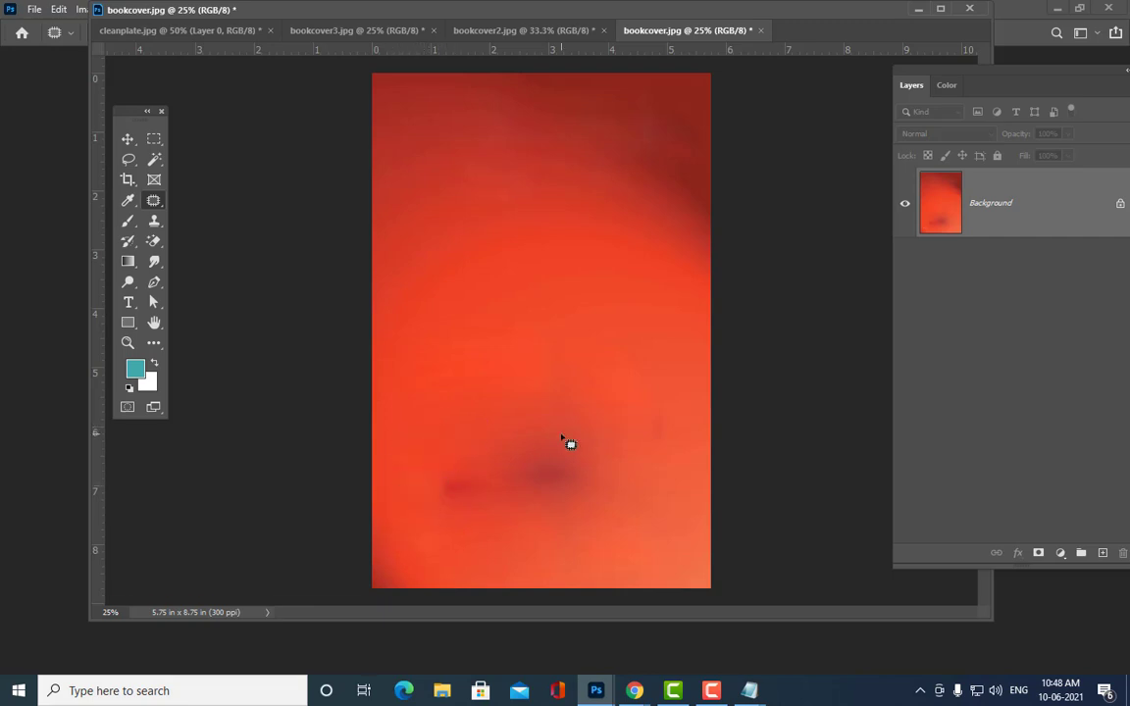
Step: Try to patch the dark smudge in the lower middle of the red cover by moving a selection upward
mouse_move(557, 446)
mouse_down()
mouse_move(456, 454)
mouse_move(449, 485)
mouse_move(461, 502)
mouse_move(615, 512)
mouse_up()
mouse_move(610, 469)
mouse_down()
mouse_move(567, 365)
mouse_move(589, 384)
mouse_up()
drag(655, 449, 655, 449)
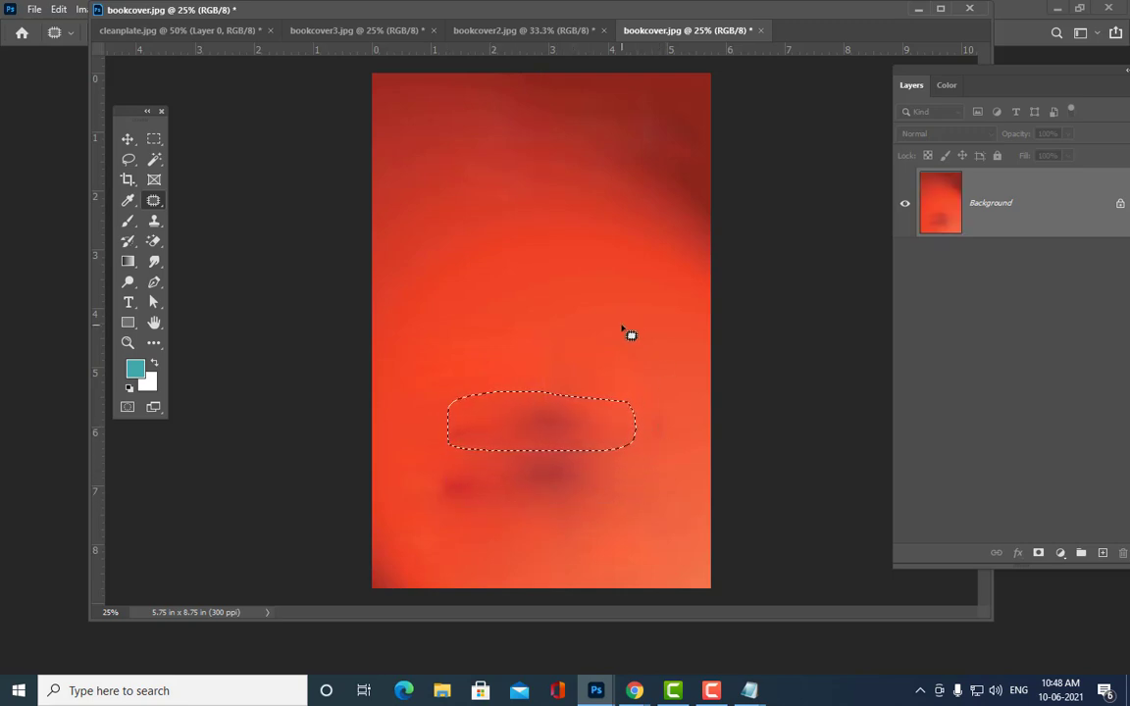
key(ctrl+d)
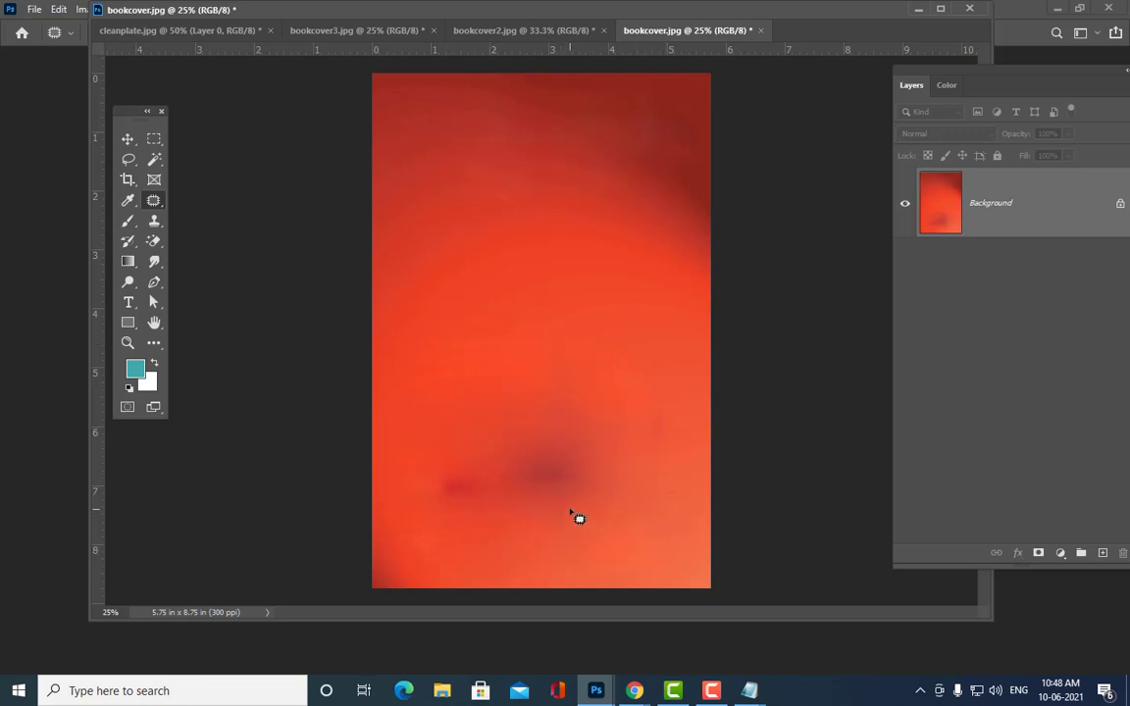
Step: Cover the dark smudges on the lower half of the red cover with Destination patches of cleaner background, clearing the selection after each
drag(566, 500, 506, 505)
mouse_move(610, 573)
mouse_down()
mouse_move(643, 520)
mouse_move(582, 516)
mouse_move(579, 483)
mouse_up()
key(ctrl+d)
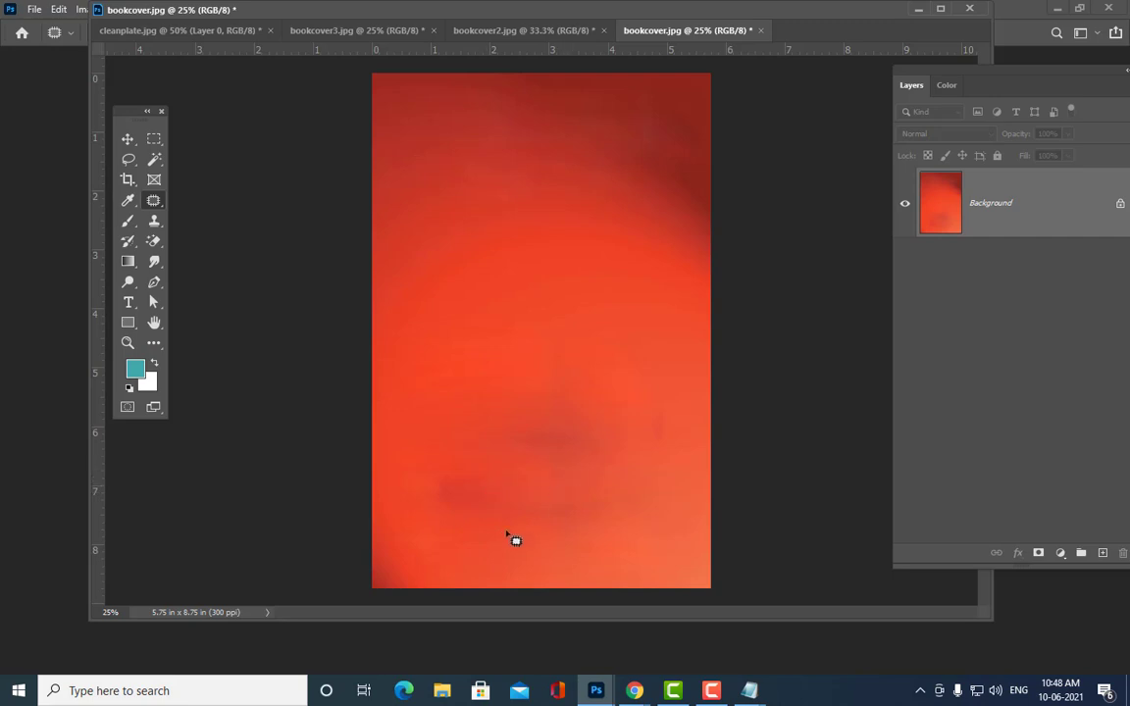
mouse_move(511, 520)
mouse_down()
mouse_move(420, 524)
mouse_move(537, 498)
mouse_move(481, 461)
mouse_move(555, 482)
mouse_up()
key(ctrl+d)
mouse_move(565, 349)
mouse_down()
mouse_move(471, 397)
mouse_move(539, 412)
mouse_move(651, 384)
mouse_move(632, 341)
mouse_up()
drag(579, 374, 580, 429)
key(ctrl+d)
Step: Close bookcover.jpg and bookcover2.jpg without saving the changes
drag(600, 12, 605, 106)
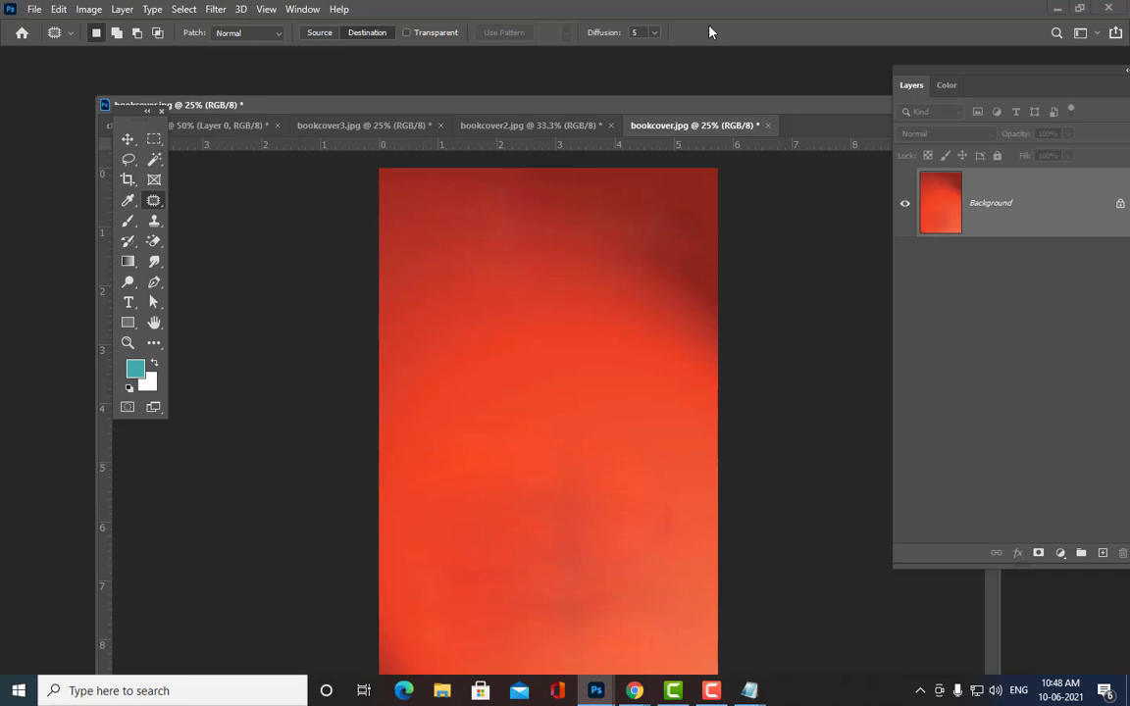
drag(604, 108, 605, 73)
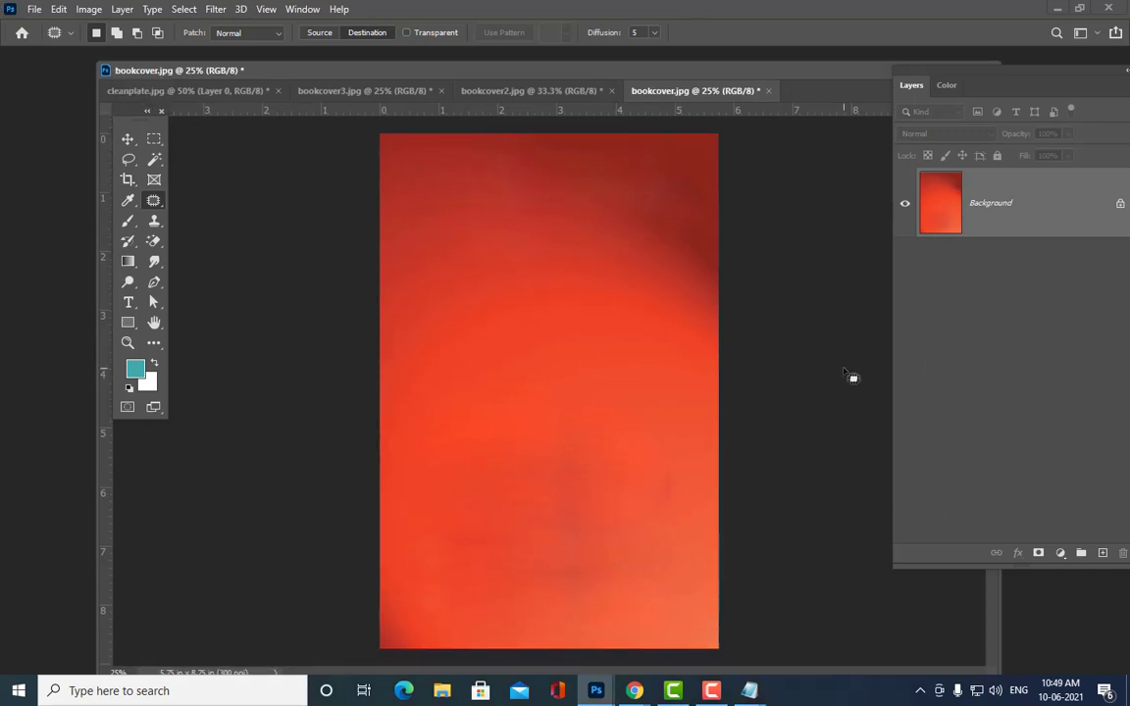
drag(674, 95, 626, 118)
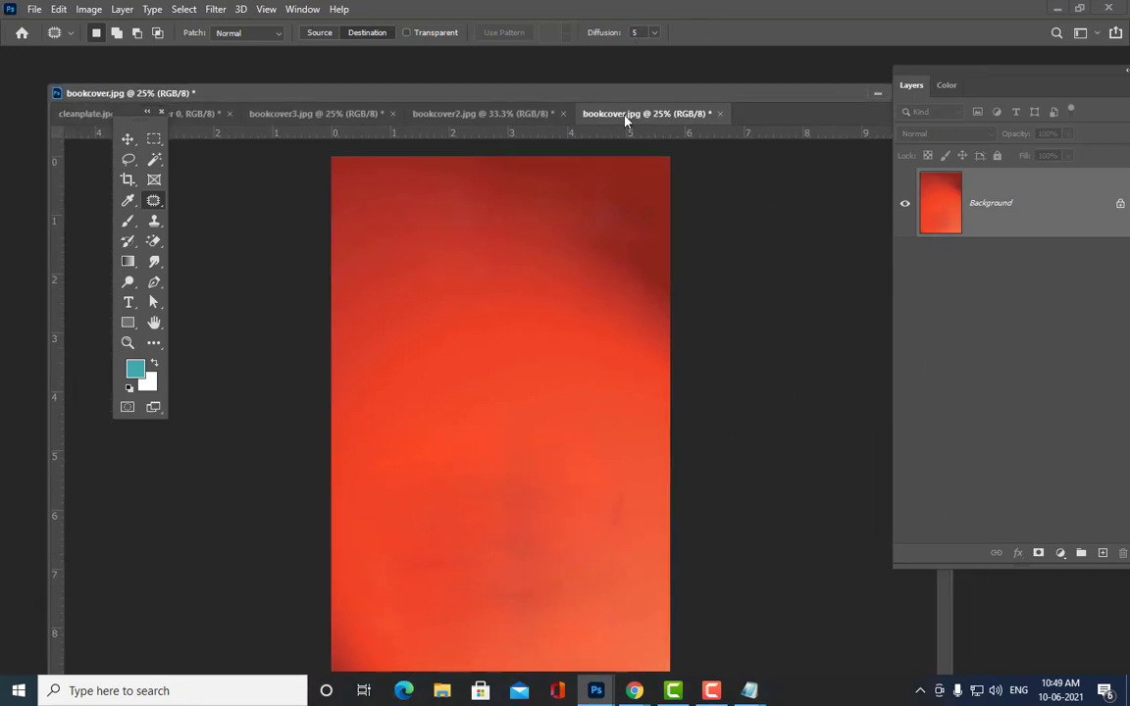
click(720, 115)
click(569, 261)
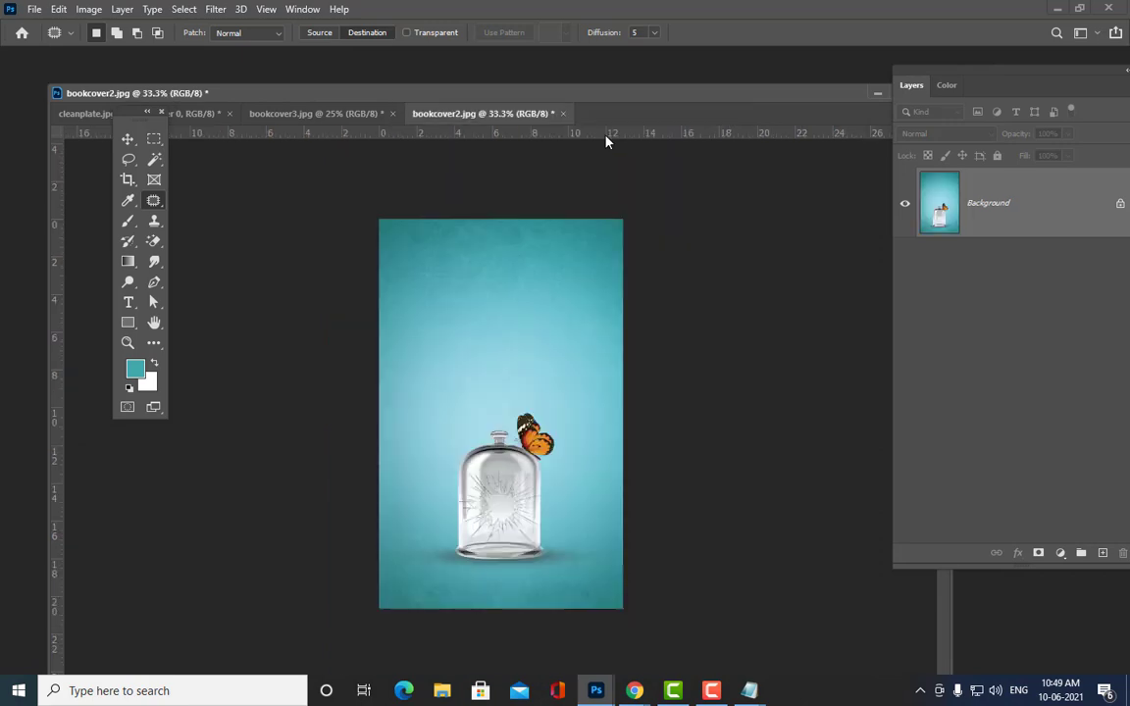
drag(479, 107, 576, 106)
drag(476, 148, 426, 216)
click(847, 206)
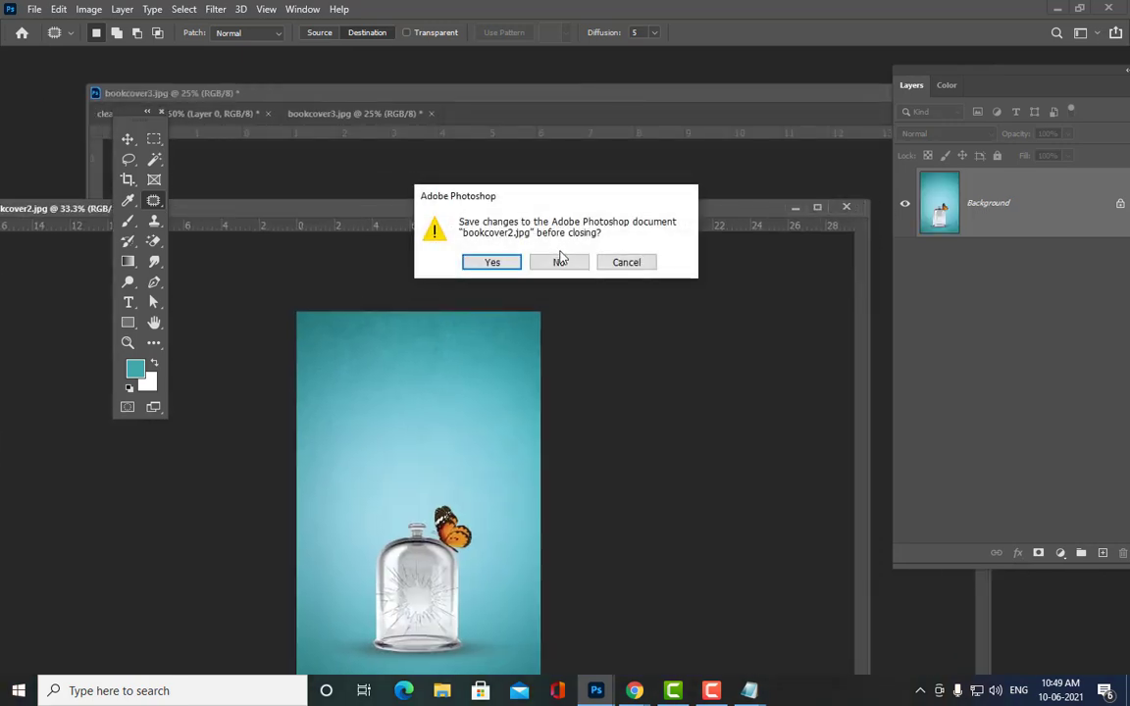
click(558, 262)
Step: Close bookcover3.jpg and cleanplate.jpg without saving the changes
drag(493, 101, 558, 99)
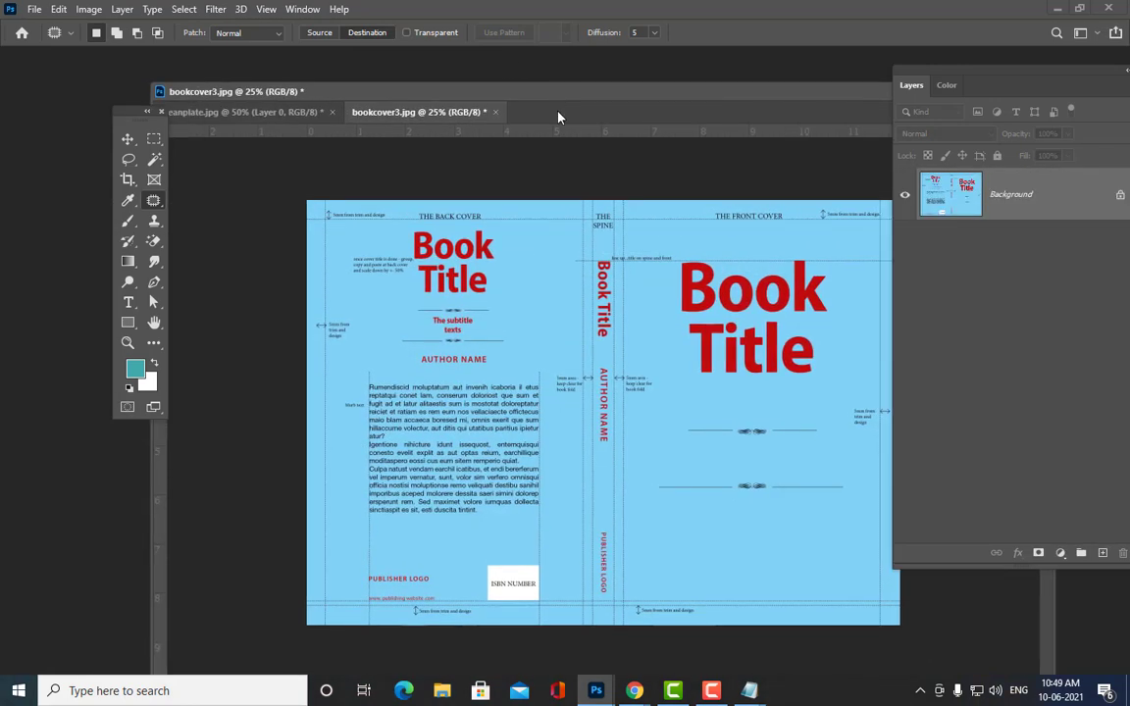
click(495, 112)
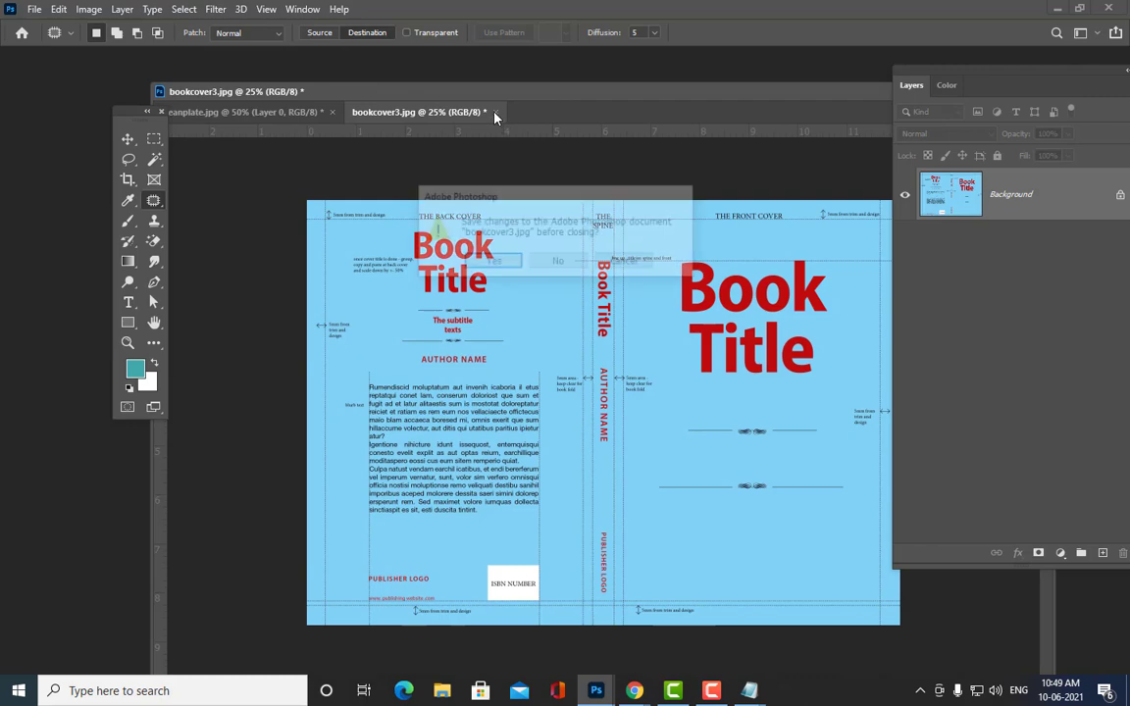
click(556, 262)
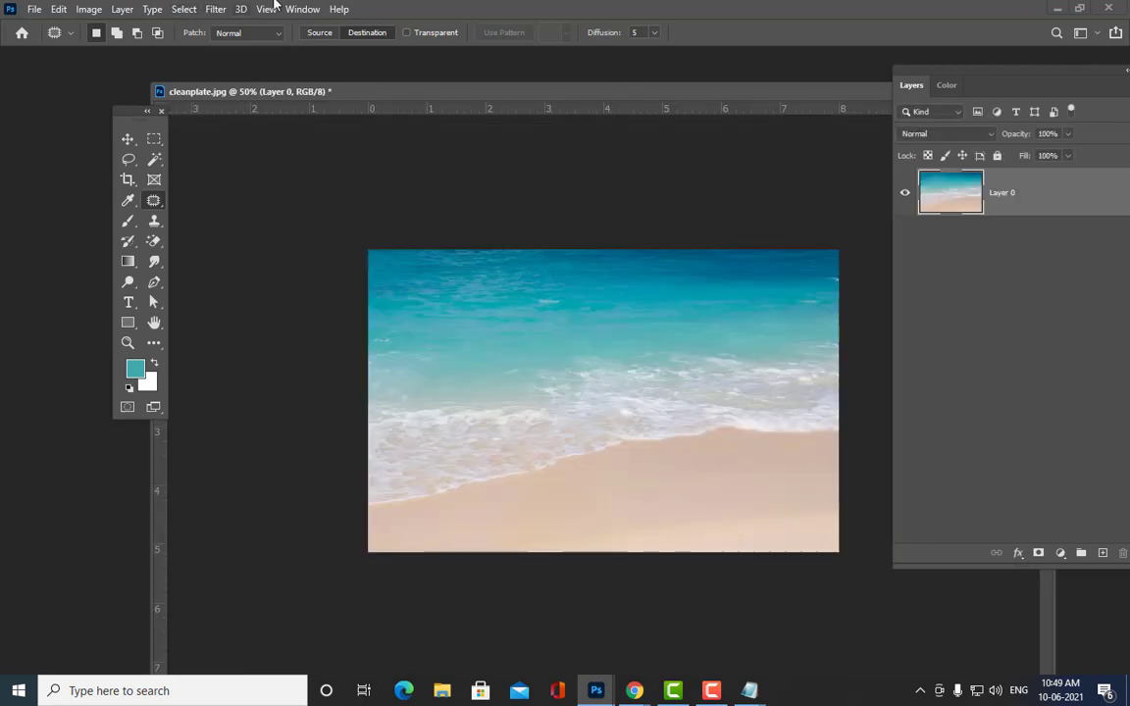
drag(759, 101, 506, 238)
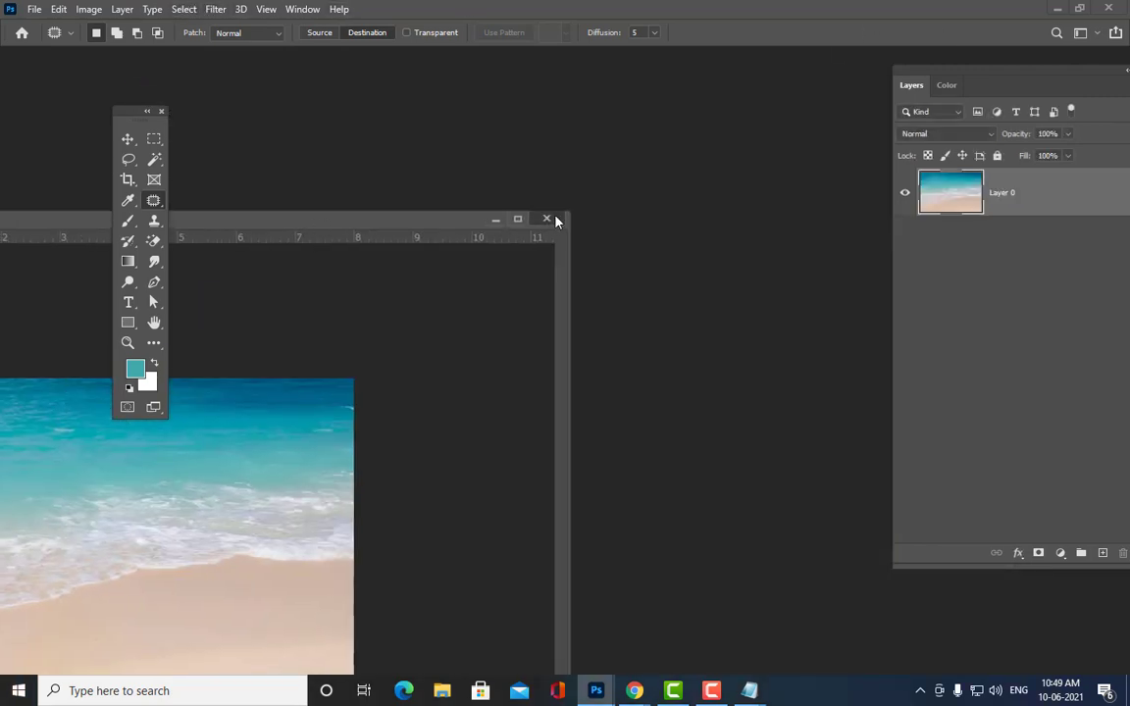
click(547, 218)
click(556, 261)
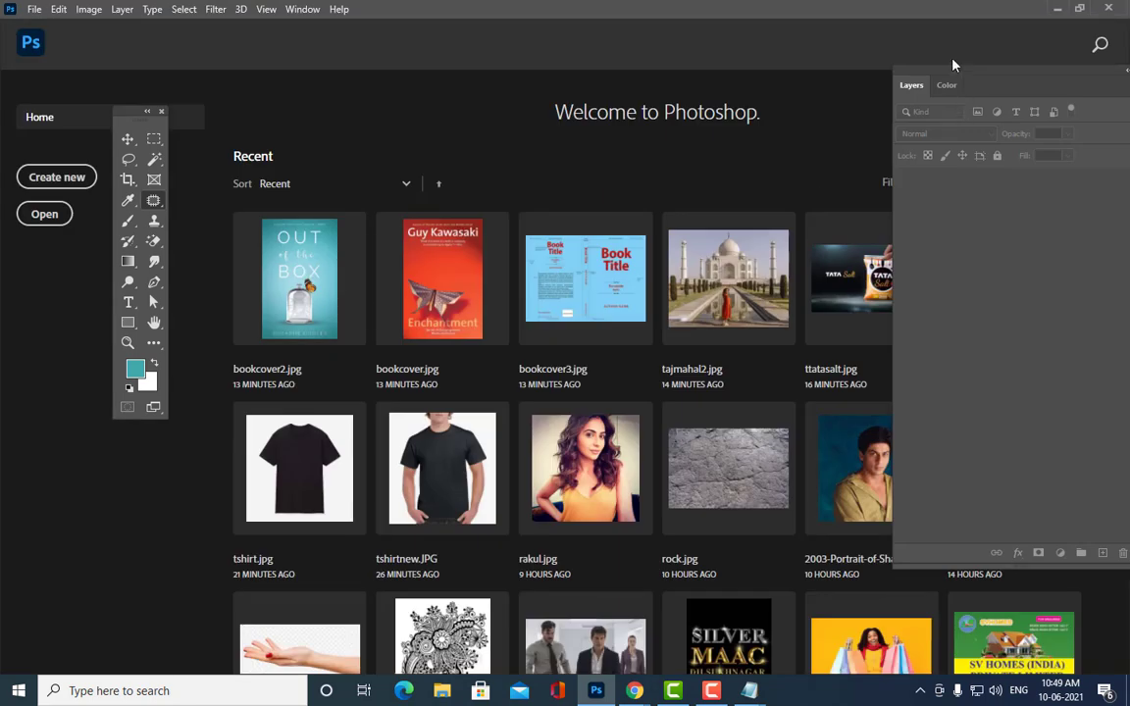
Step: Open the images acne2 and acne together from the photoshop ref images folder
key(ctrl+o)
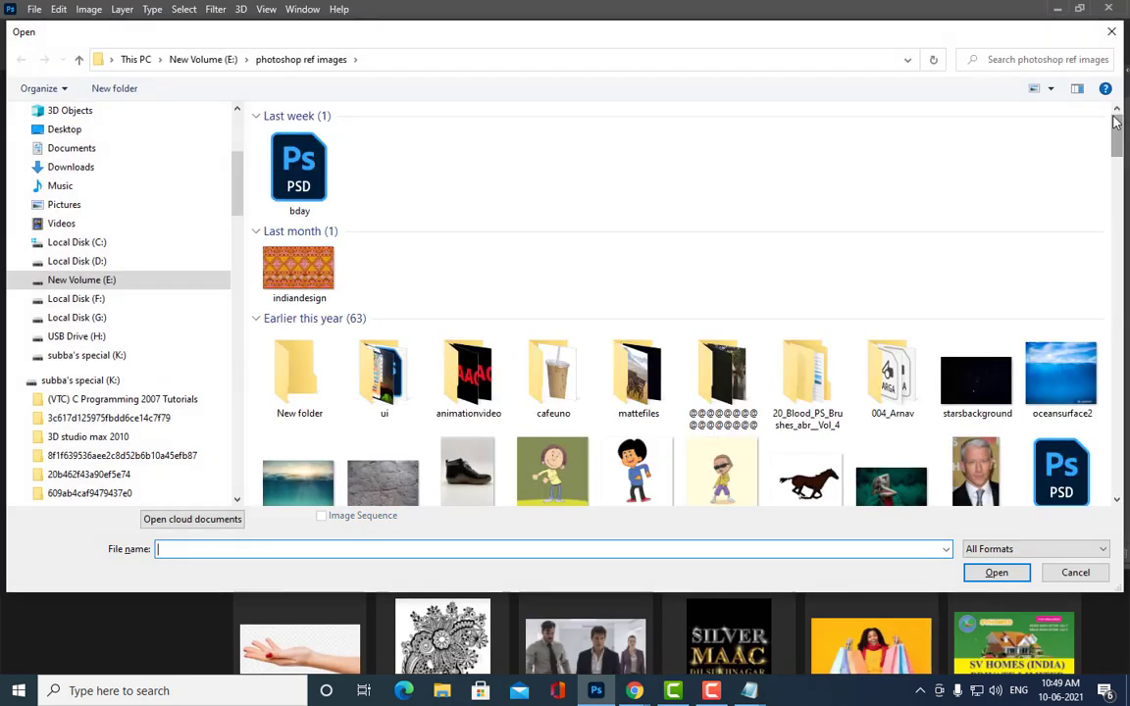
click(1115, 300)
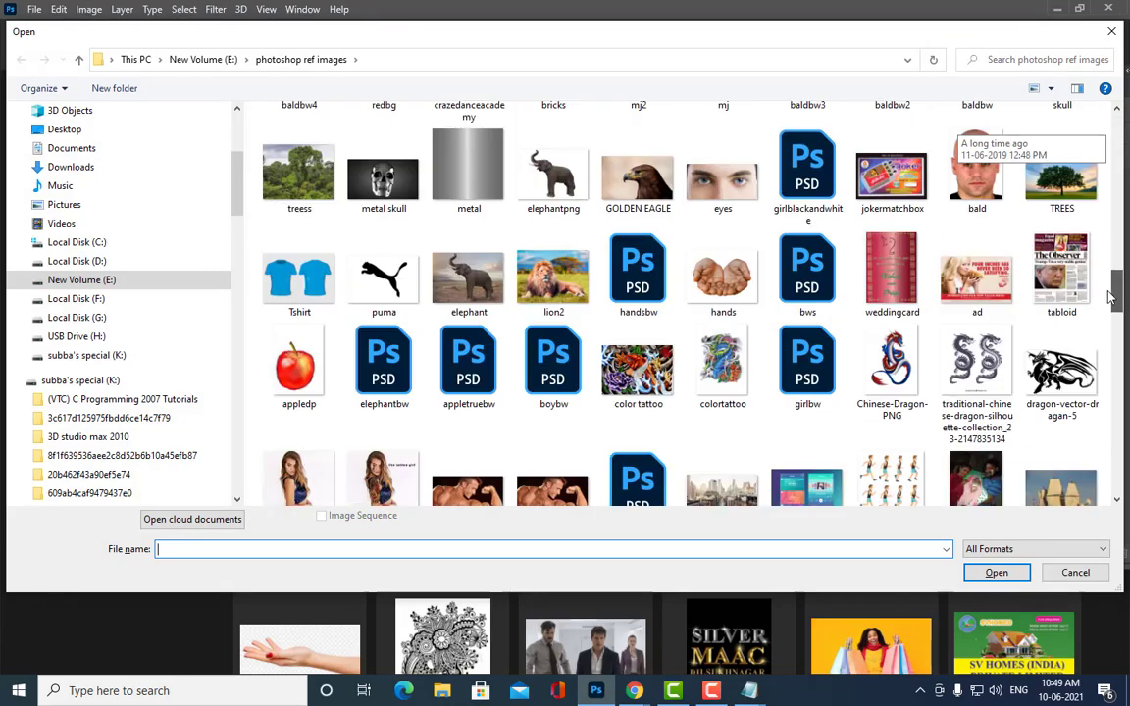
drag(1111, 299, 1093, 458)
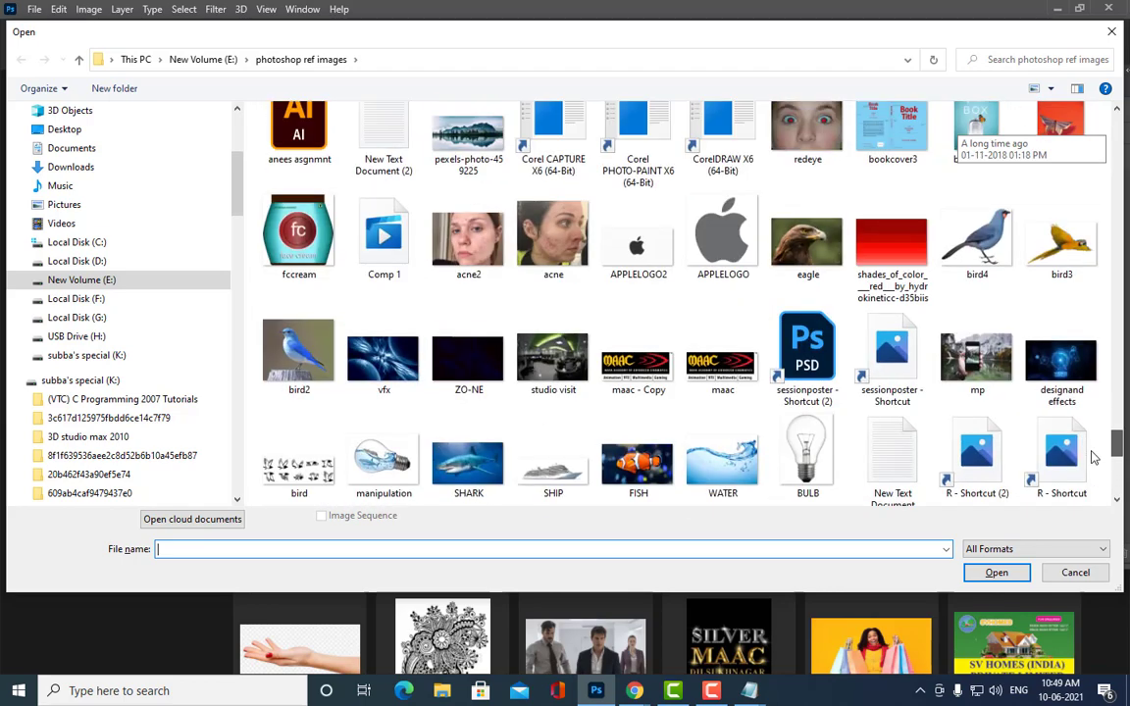
click(553, 235)
ctrl+click(469, 235)
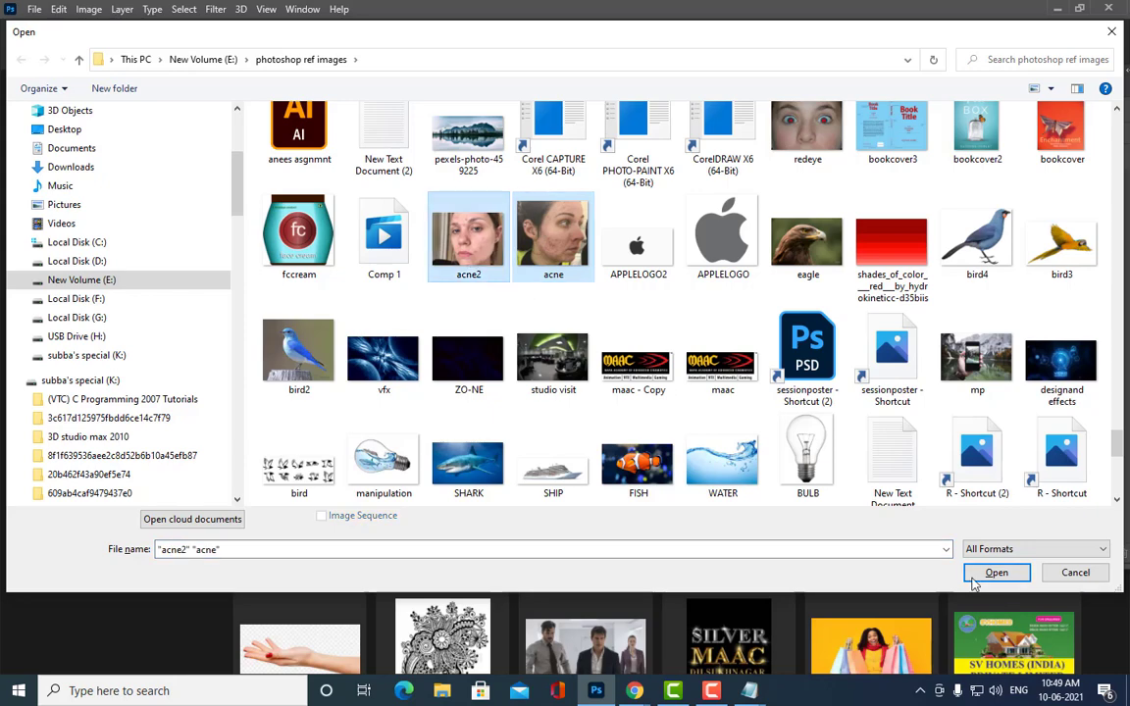
click(973, 579)
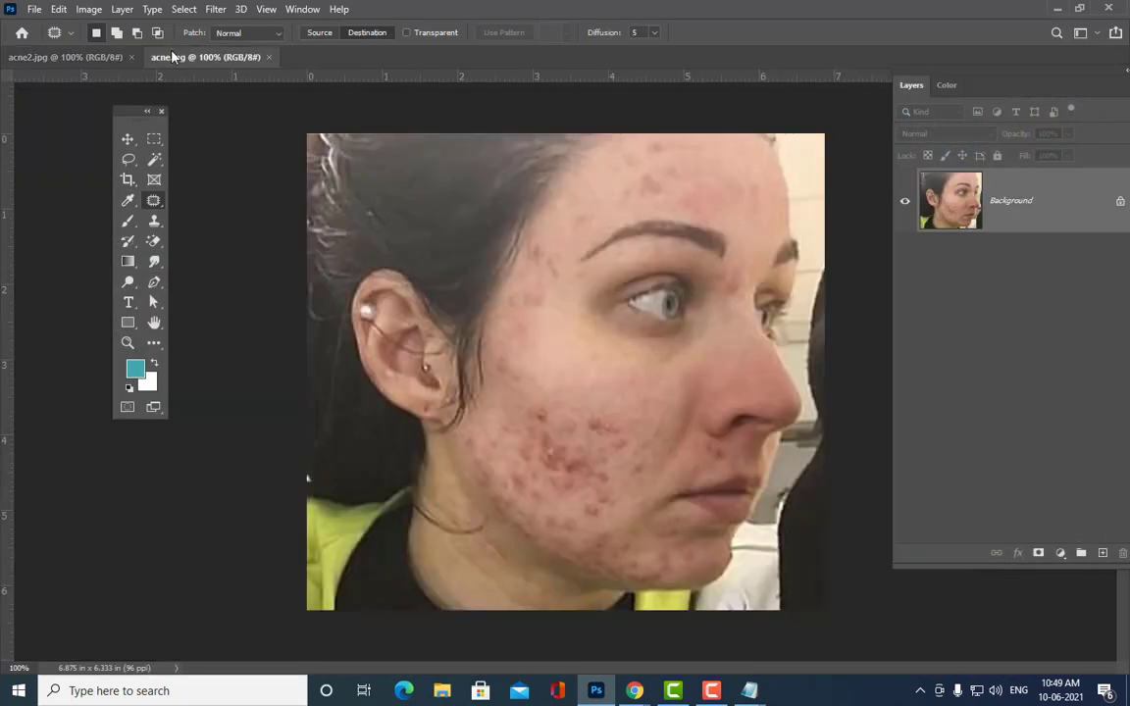
Step: Show acne2.jpg in full screen mode, zoomed in on the face, with the Patch tool set to Source
click(62, 58)
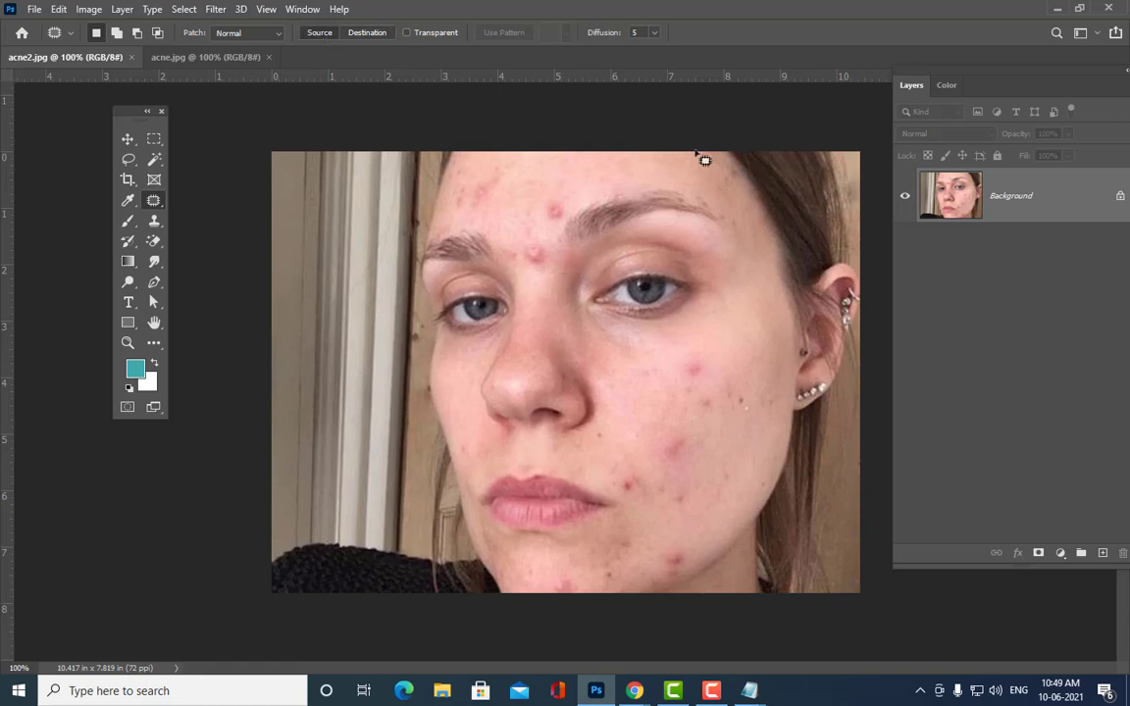
scroll(633, 194, up, 3)
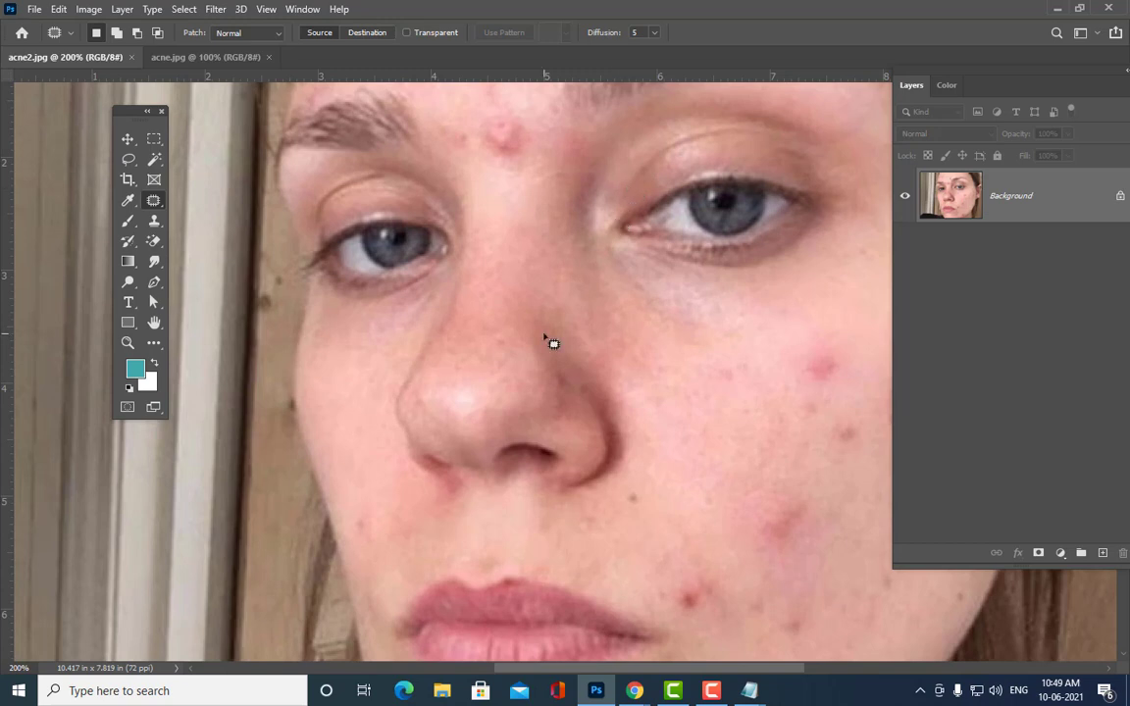
scroll(545, 336, up, 3)
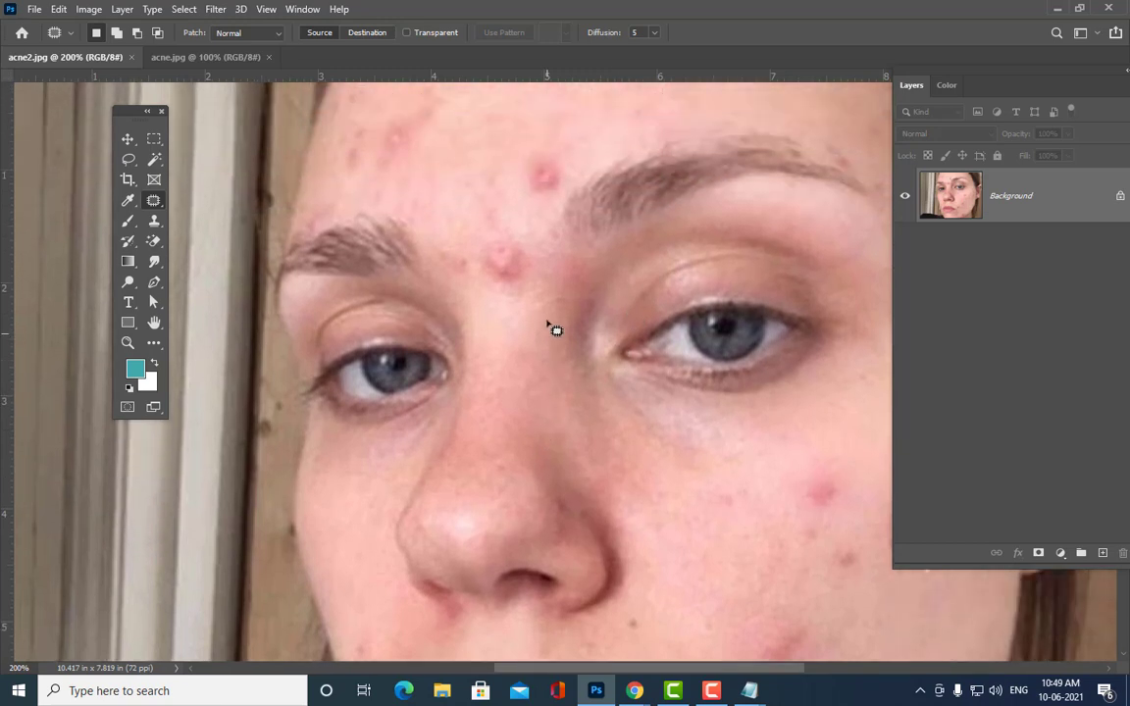
click(319, 35)
key(f)
key(f)
scroll(659, 257, up, 2)
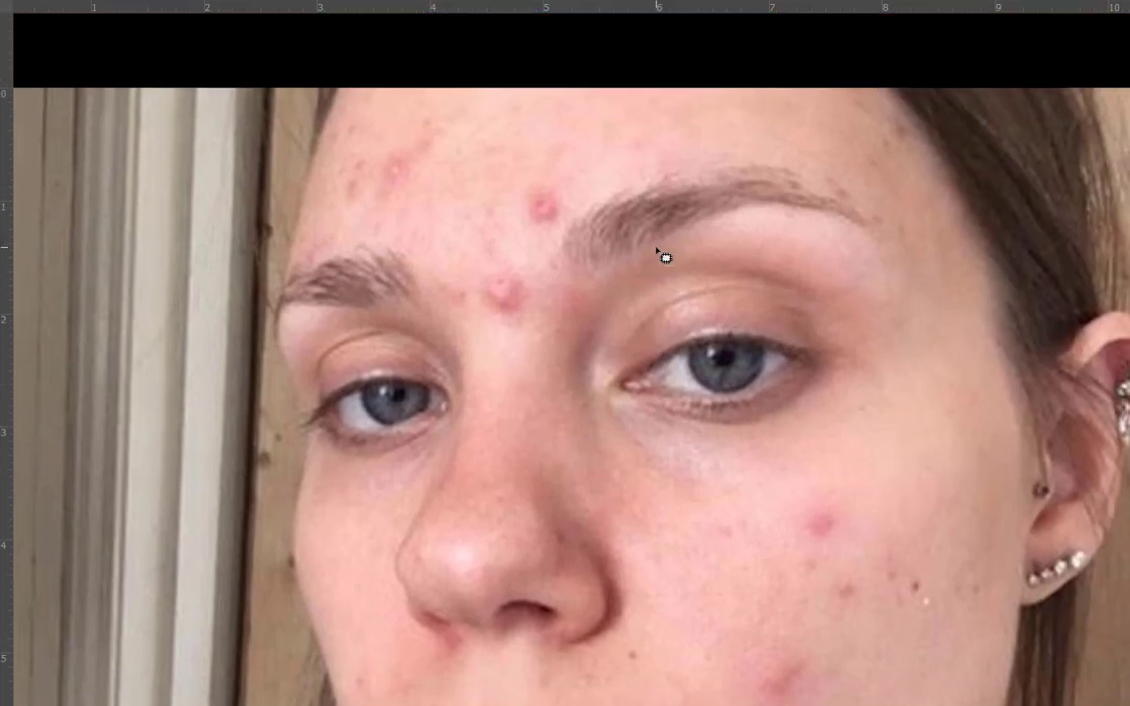
scroll(661, 253, up, 1)
key(ctrl+minus)
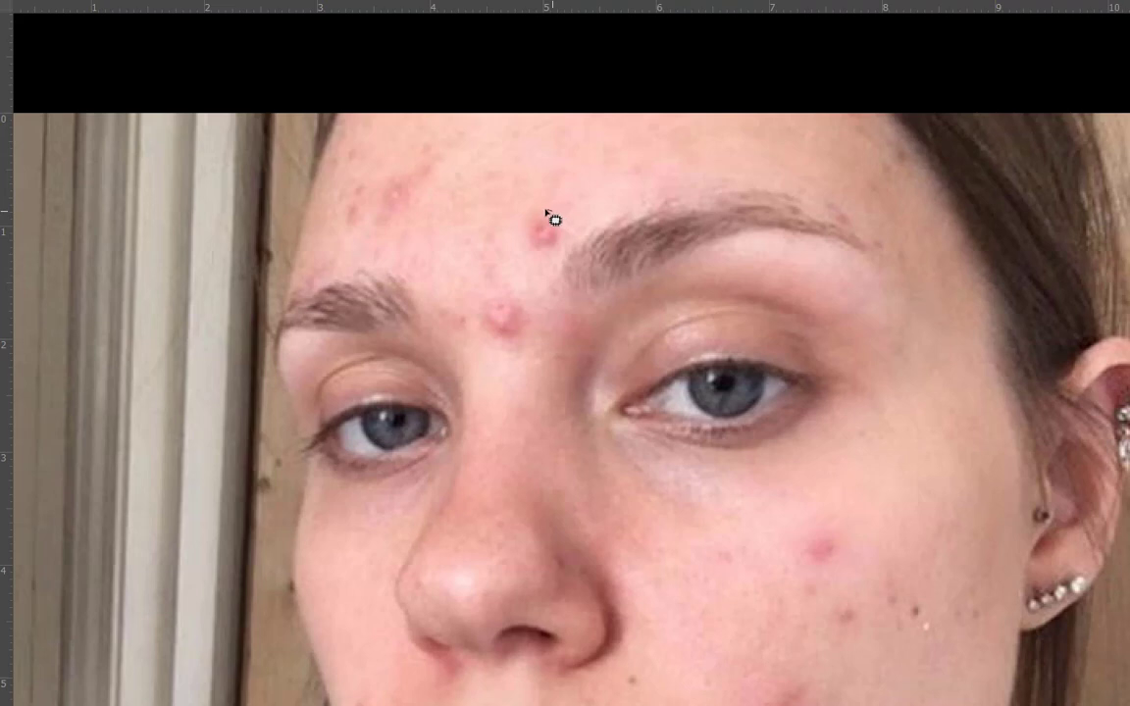
Step: Patch the two red pimples on the forehead between the eyebrows with nearby clear skin, clearing the selection after each
mouse_move(546, 211)
mouse_down()
mouse_move(529, 217)
mouse_move(526, 244)
mouse_move(552, 252)
mouse_move(570, 228)
mouse_up()
drag(546, 238, 592, 196)
key(ctrl+d)
mouse_move(502, 288)
mouse_down()
mouse_move(480, 320)
mouse_move(487, 342)
mouse_move(520, 350)
mouse_move(526, 299)
mouse_move(529, 242)
mouse_up()
key(ctrl+d)
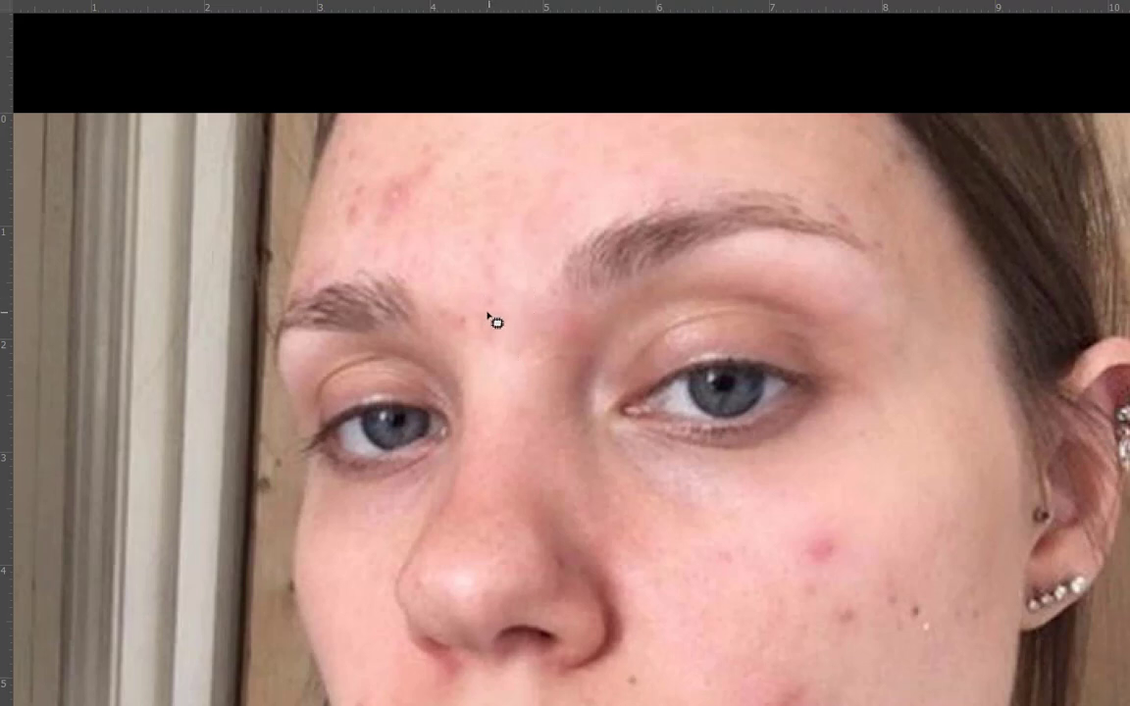
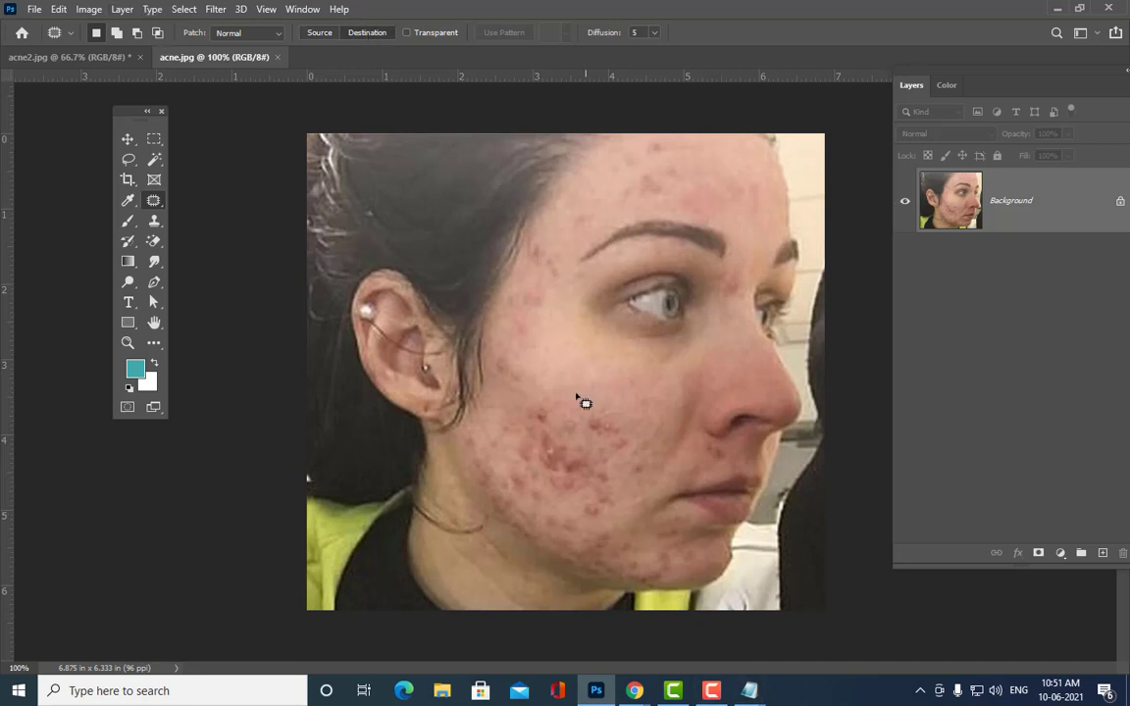
Step: Cover the acne in the middle of the cheek in acne.jpg with Destination patches of clear skin from above it
mouse_move(568, 364)
mouse_down()
mouse_move(552, 406)
mouse_move(624, 408)
mouse_move(644, 396)
mouse_move(588, 367)
mouse_up()
drag(587, 379, 613, 392)
key(ctrl+d)
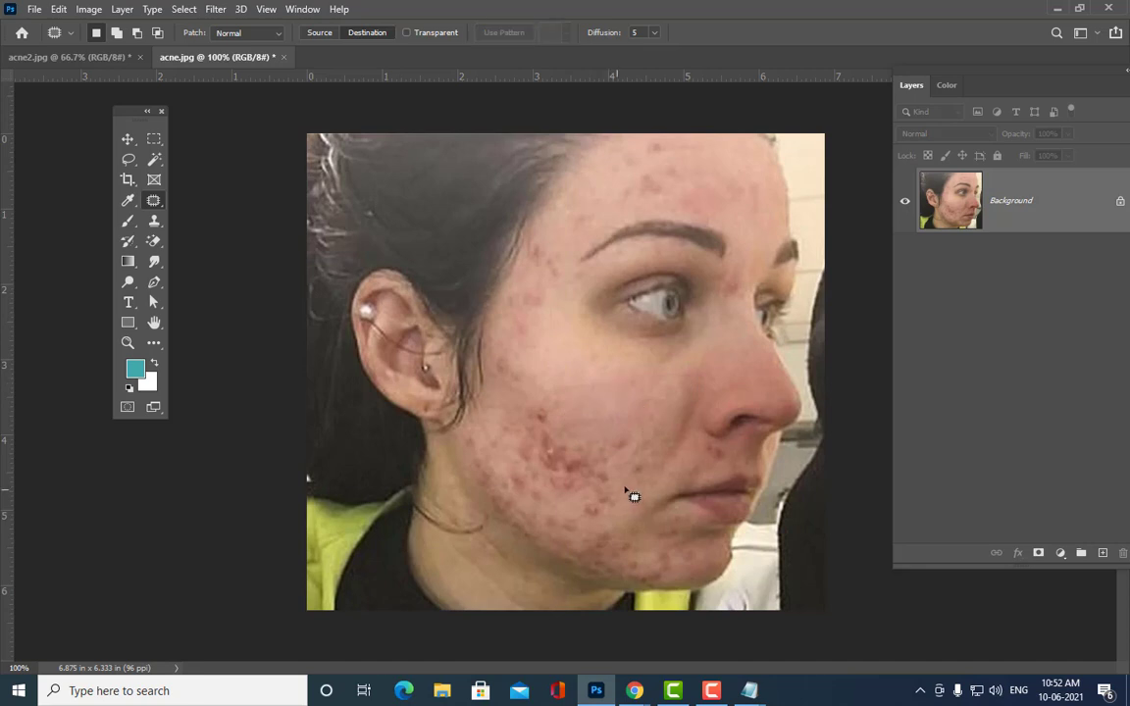
mouse_move(515, 355)
mouse_down()
mouse_move(507, 375)
mouse_move(542, 404)
mouse_move(574, 397)
mouse_move(593, 419)
mouse_move(573, 424)
mouse_up()
key(ctrl+d)
mouse_move(626, 383)
mouse_down()
mouse_move(588, 406)
mouse_move(594, 430)
mouse_move(655, 434)
mouse_move(655, 385)
mouse_up()
mouse_move(641, 411)
mouse_down()
mouse_move(628, 444)
mouse_move(570, 403)
mouse_move(584, 448)
mouse_move(617, 481)
mouse_move(663, 451)
mouse_move(577, 456)
mouse_move(570, 464)
mouse_move(589, 477)
mouse_up()
key(ctrl+d)
key(ctrl+d)
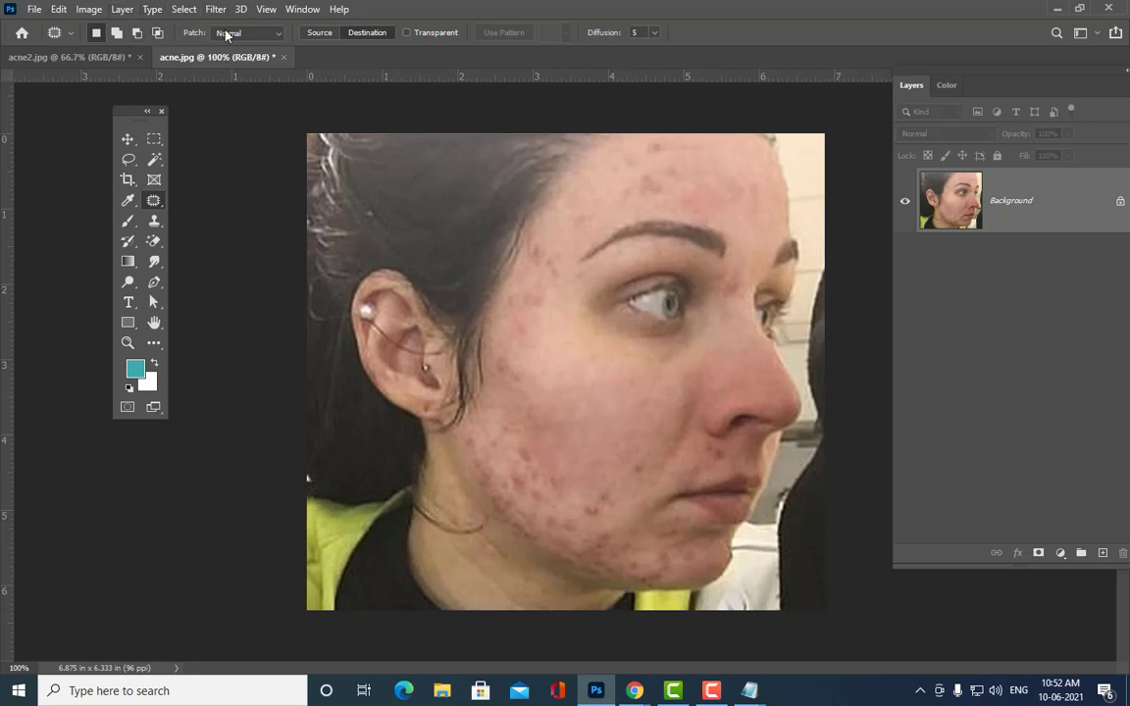
Step: Patch the acne on the lower cheek and the back of the jaw by moving Source selections onto the cleaned cheek skin
mouse_move(585, 497)
mouse_down()
mouse_move(560, 466)
mouse_move(517, 467)
mouse_move(543, 499)
mouse_move(576, 492)
mouse_up()
mouse_move(564, 475)
mouse_down()
mouse_move(605, 444)
mouse_move(549, 498)
mouse_move(572, 508)
mouse_move(575, 476)
mouse_move(604, 440)
mouse_move(583, 513)
mouse_move(615, 527)
mouse_move(635, 453)
mouse_up()
click(522, 527)
mouse_move(535, 479)
mouse_down()
mouse_move(515, 491)
mouse_move(573, 507)
mouse_move(537, 479)
mouse_move(585, 464)
mouse_up()
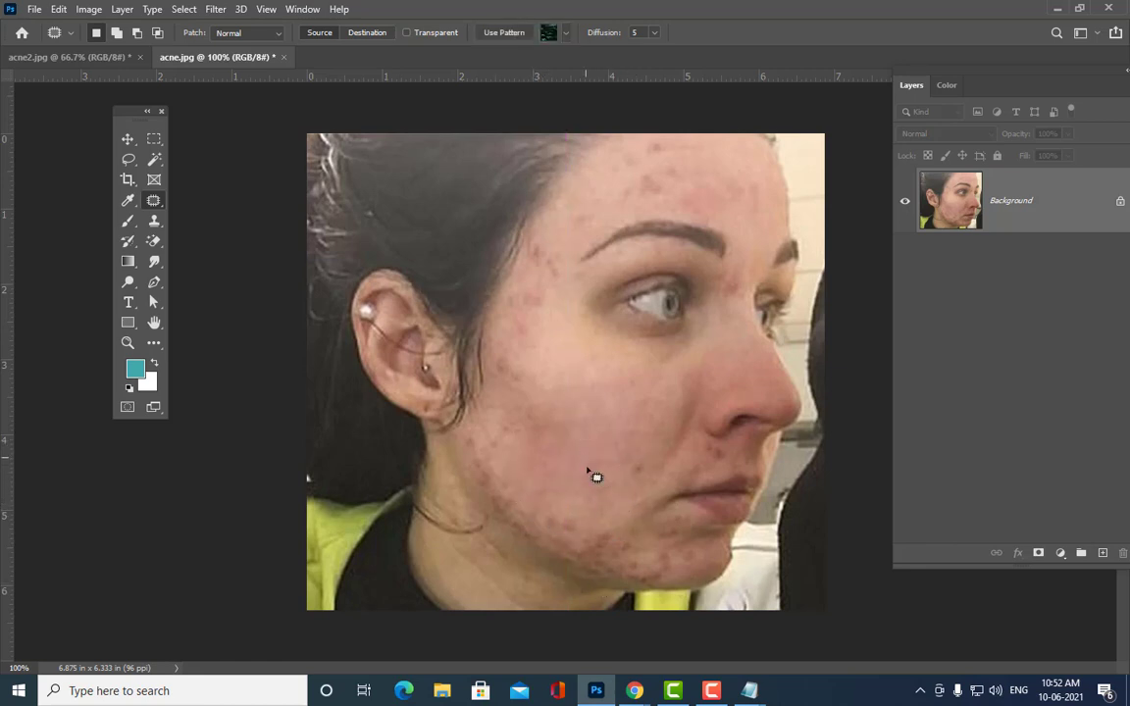
mouse_move(613, 527)
mouse_down()
mouse_move(568, 517)
mouse_move(568, 542)
mouse_move(620, 559)
mouse_move(585, 540)
mouse_move(569, 479)
mouse_up()
click(540, 517)
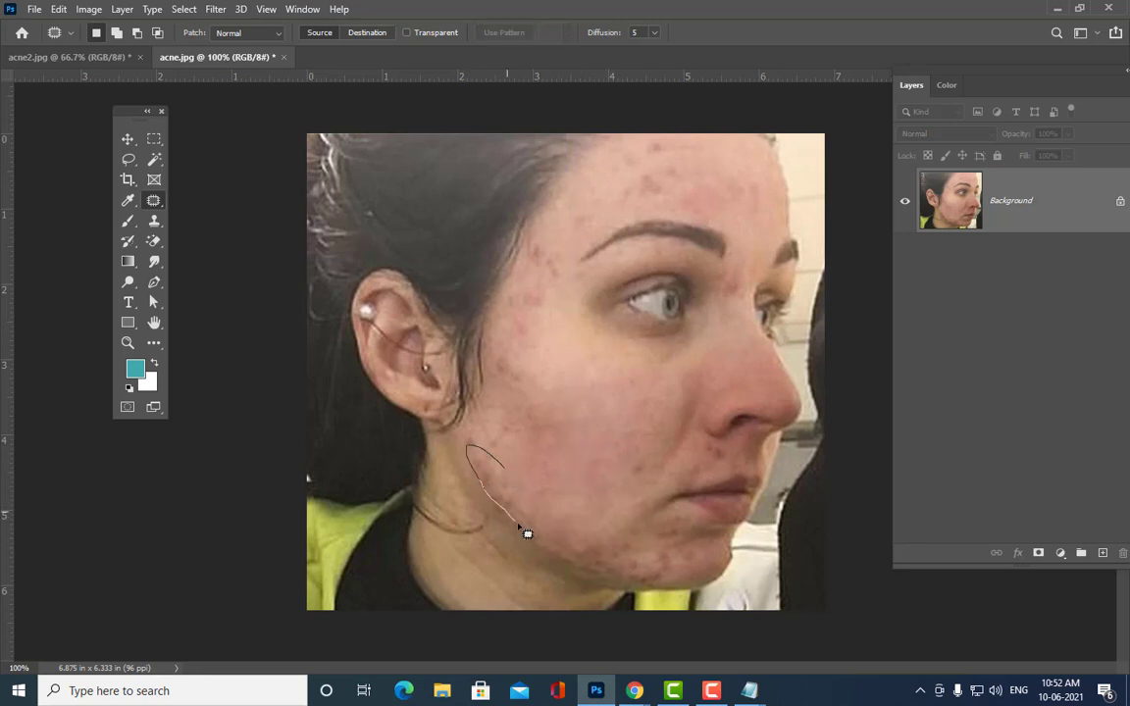
drag(535, 510, 565, 464)
click(625, 599)
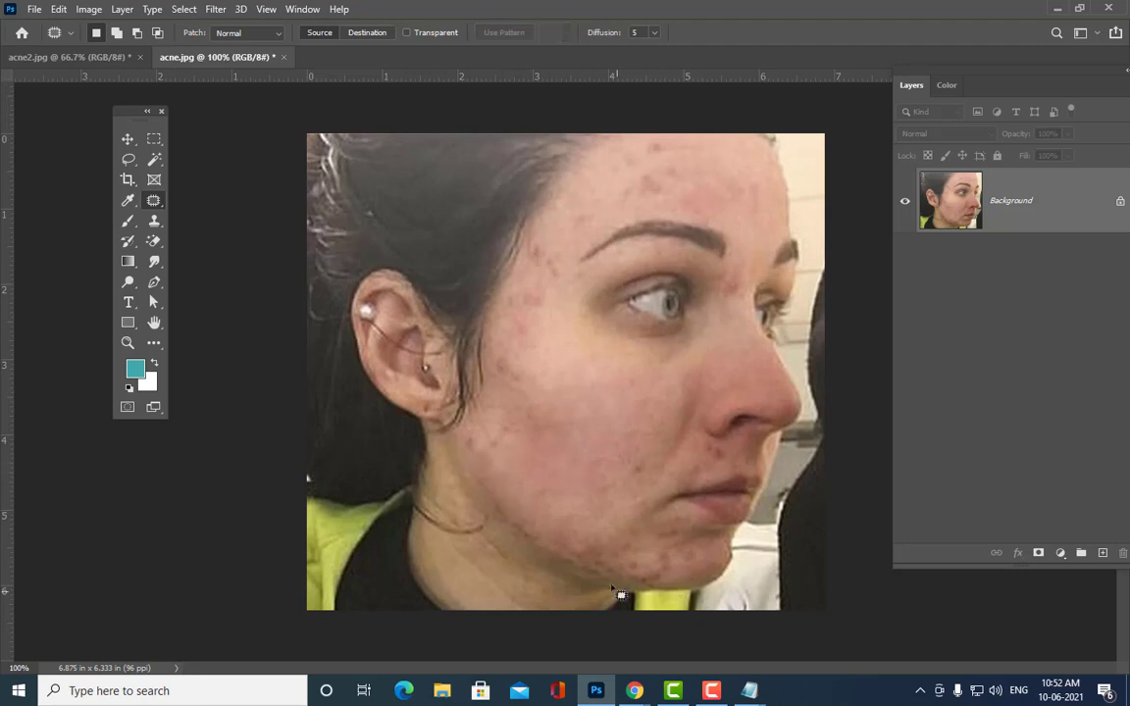
Step: Patch the blemishes along the jawline, chin and front of the cheek with Source selections moved onto clear skin
mouse_move(571, 522)
mouse_down()
mouse_move(532, 510)
mouse_move(550, 549)
mouse_up()
drag(625, 565, 618, 571)
mouse_move(583, 554)
mouse_down()
mouse_move(574, 540)
mouse_move(587, 504)
mouse_up()
click(587, 504)
mouse_move(637, 436)
mouse_down()
mouse_move(624, 476)
mouse_move(643, 451)
mouse_move(618, 387)
mouse_up()
click(637, 515)
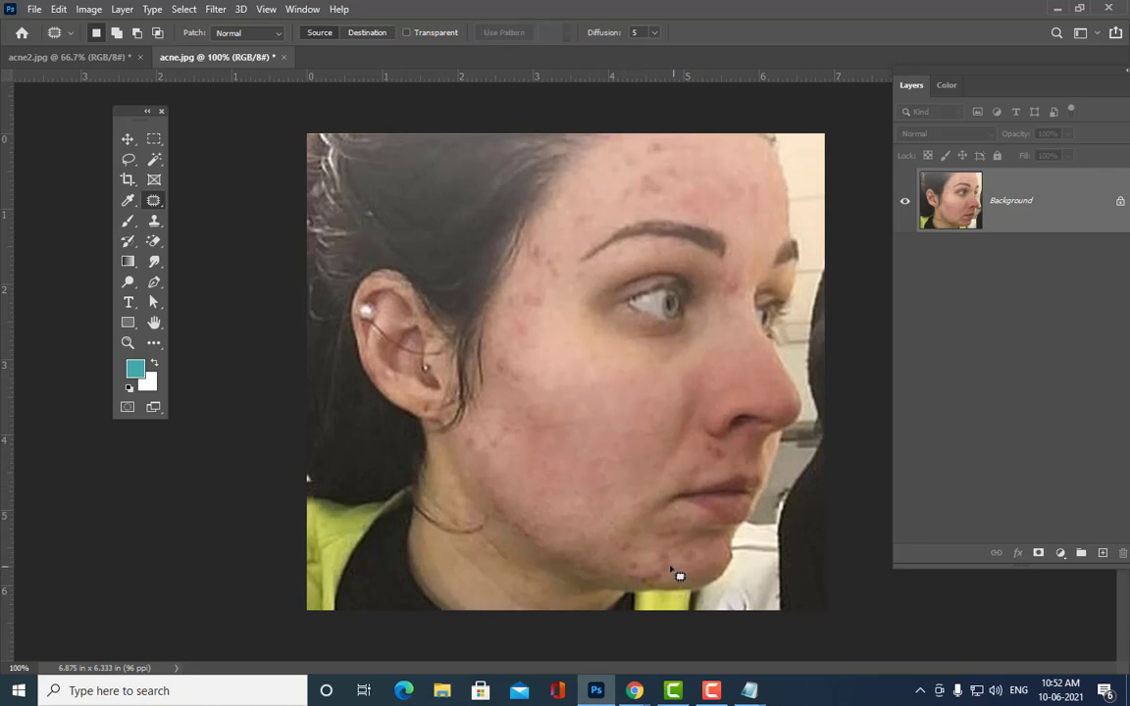
drag(659, 551, 616, 538)
mouse_move(628, 581)
mouse_down()
mouse_move(668, 582)
mouse_move(674, 557)
mouse_move(599, 502)
mouse_move(560, 511)
mouse_up()
click(583, 507)
mouse_move(601, 557)
mouse_down()
mouse_move(582, 529)
mouse_move(633, 499)
mouse_up()
Step: Patch the spots on the upper cheek and temple beside the hairline with clear cheek skin, and clear the selection
mouse_move(514, 349)
mouse_down()
mouse_move(503, 370)
mouse_move(579, 373)
mouse_up()
click(580, 372)
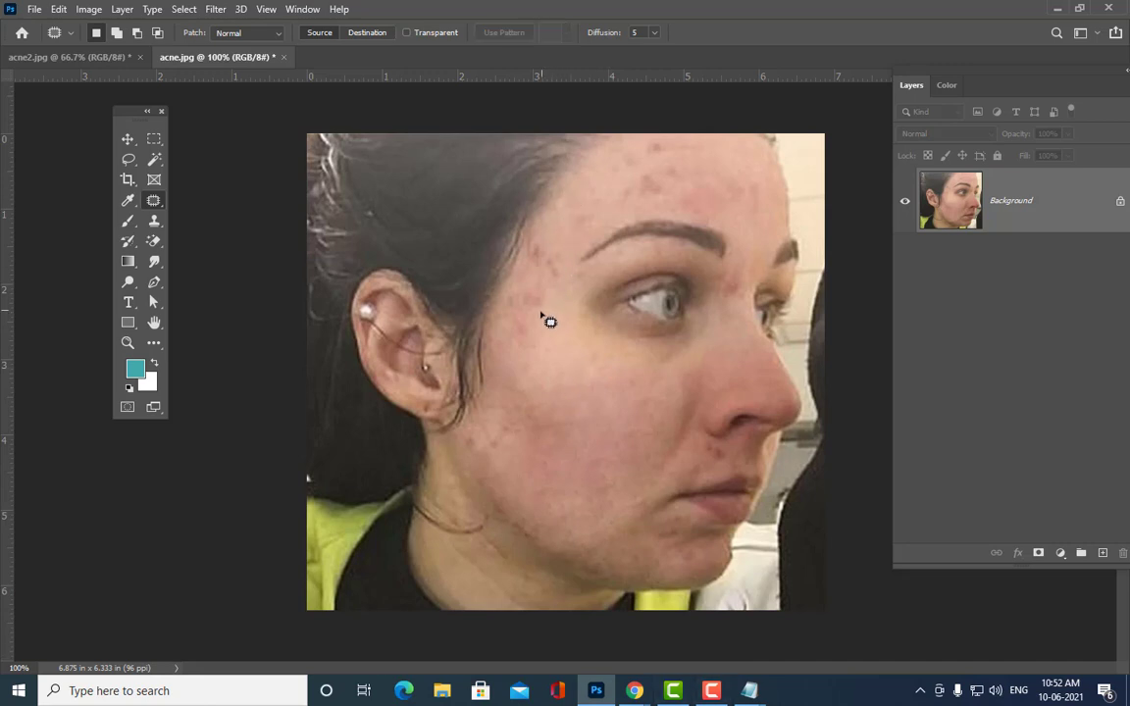
mouse_move(538, 328)
mouse_down()
mouse_move(558, 247)
mouse_move(544, 239)
mouse_move(529, 243)
mouse_move(503, 305)
mouse_move(537, 334)
mouse_up()
drag(536, 289, 556, 384)
key(ctrl+d)
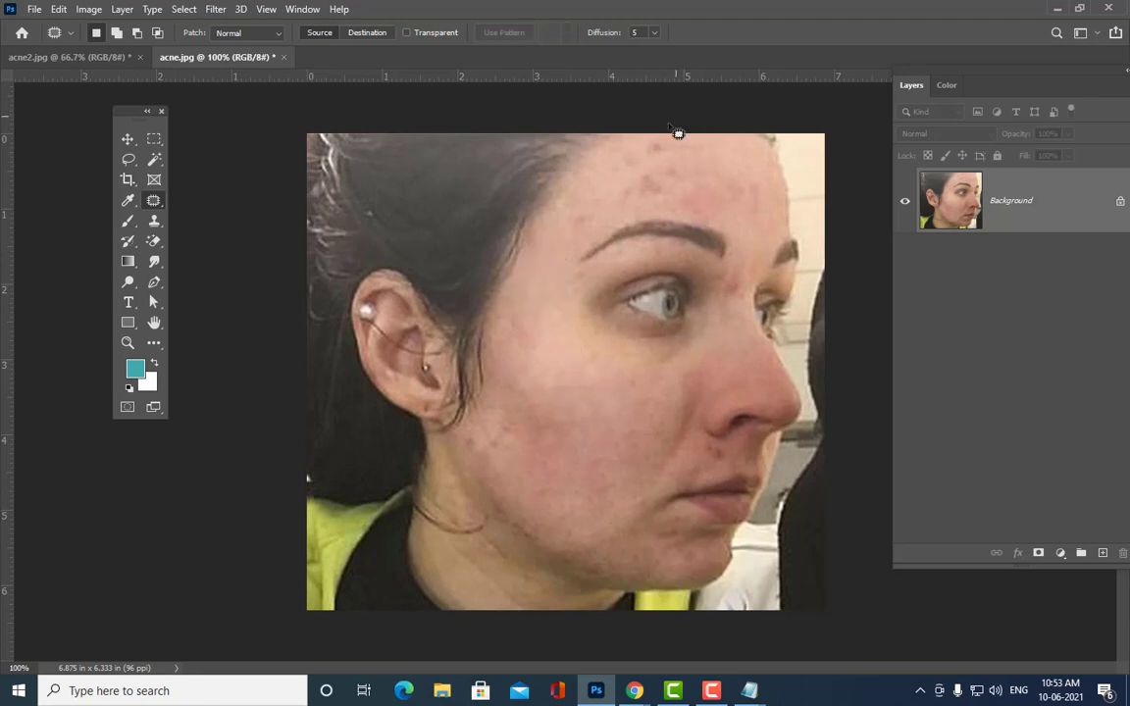
Step: Patch the spots on the forehead above the eyebrow with clear skin, clearing the selection after each patch
mouse_move(660, 173)
mouse_down()
mouse_move(613, 185)
mouse_move(626, 203)
mouse_move(651, 184)
mouse_up()
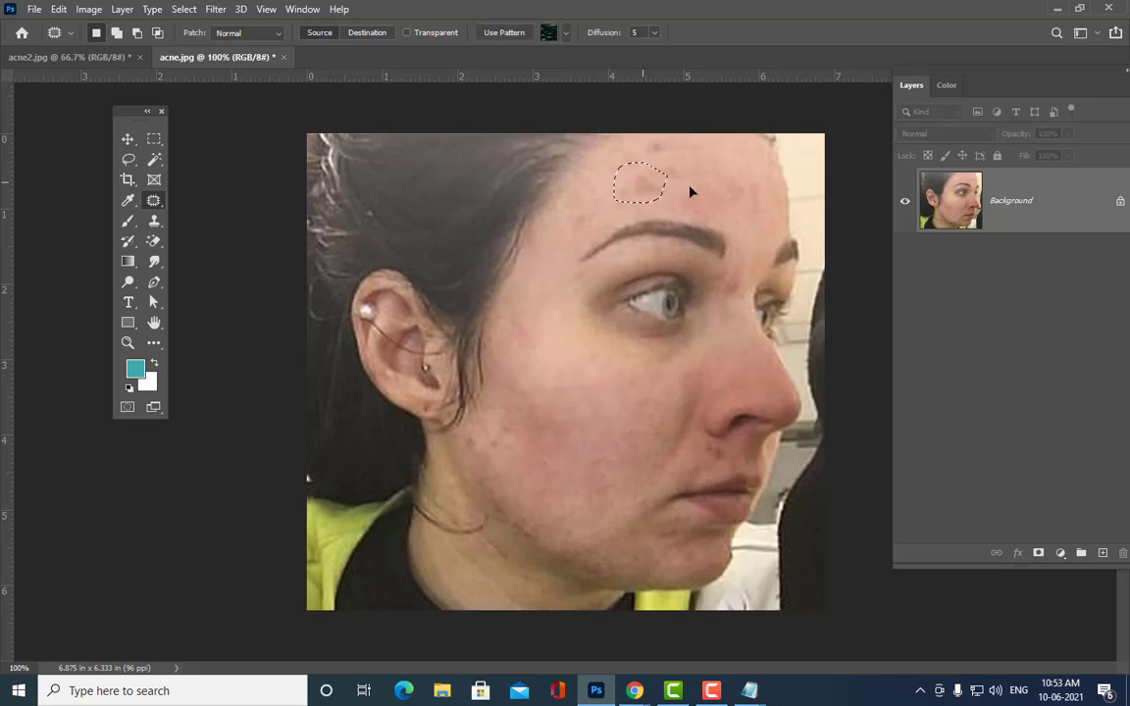
drag(726, 203, 689, 175)
key(ctrl+d)
mouse_move(596, 198)
mouse_down()
mouse_move(565, 228)
mouse_move(597, 232)
mouse_move(597, 201)
mouse_up()
drag(586, 214, 547, 280)
key(ctrl+d)
Step: Patch the remaining spots on the cheek below the ear with clear skin from the middle of the cheek
mouse_move(532, 424)
mouse_down()
mouse_move(491, 408)
mouse_move(474, 431)
mouse_move(475, 452)
mouse_move(583, 459)
mouse_up()
key(ctrl+d)
mouse_move(492, 446)
mouse_down()
mouse_move(473, 459)
mouse_move(527, 449)
mouse_up()
key(ctrl+d)
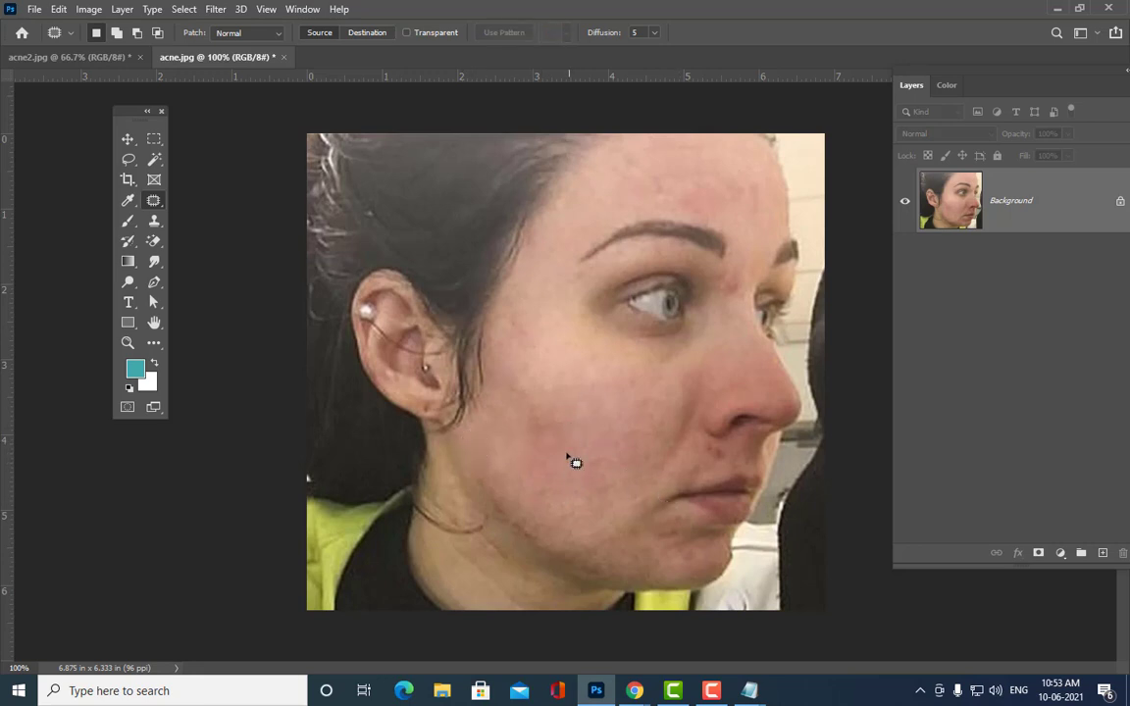
Step: Patch the marks along the jaw, on the cheek and beside the hairline with clear skin, clearing the selections
drag(528, 523, 512, 513)
mouse_move(551, 553)
mouse_down()
mouse_move(537, 537)
mouse_move(585, 500)
mouse_up()
key(ctrl+d)
mouse_move(546, 398)
mouse_down()
mouse_move(575, 443)
mouse_move(542, 411)
mouse_move(585, 379)
mouse_up()
key(ctrl+d)
mouse_move(519, 312)
mouse_down()
mouse_move(511, 351)
mouse_move(530, 328)
mouse_up()
key(ctrl+d)
mouse_move(555, 428)
mouse_down()
mouse_move(590, 449)
mouse_move(572, 428)
mouse_move(637, 411)
mouse_up()
key(ctrl+d)
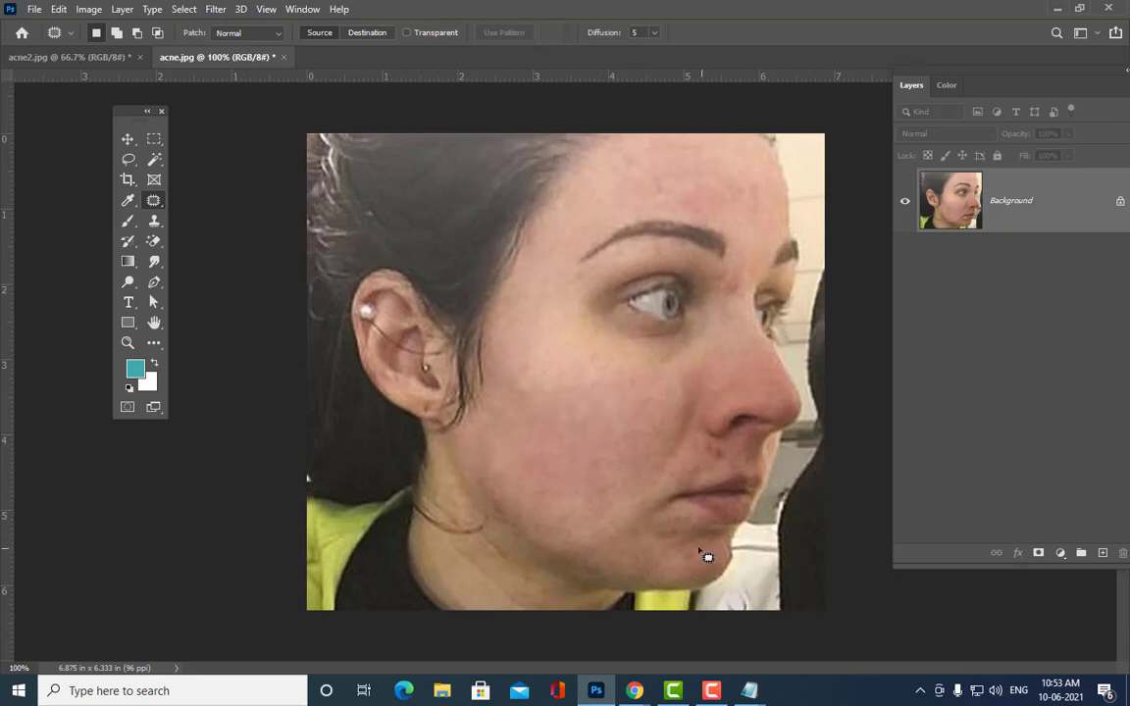
Step: Patch the blemishes on the chin, above the lip, between the eyebrows and on the forehead with clear skin, clearing each selection
mouse_move(683, 578)
mouse_down()
mouse_move(613, 524)
mouse_move(632, 473)
mouse_up()
key(ctrl+d)
mouse_move(715, 445)
mouse_down()
mouse_move(729, 459)
mouse_move(673, 365)
mouse_up()
key(ctrl+d)
mouse_move(745, 274)
mouse_down()
mouse_move(728, 277)
mouse_move(757, 304)
mouse_move(751, 295)
mouse_up()
drag(737, 290, 659, 263)
key(ctrl+d)
mouse_move(721, 189)
mouse_down()
mouse_move(691, 183)
mouse_move(680, 208)
mouse_move(706, 221)
mouse_move(733, 208)
mouse_move(632, 184)
mouse_up()
key(ctrl+d)
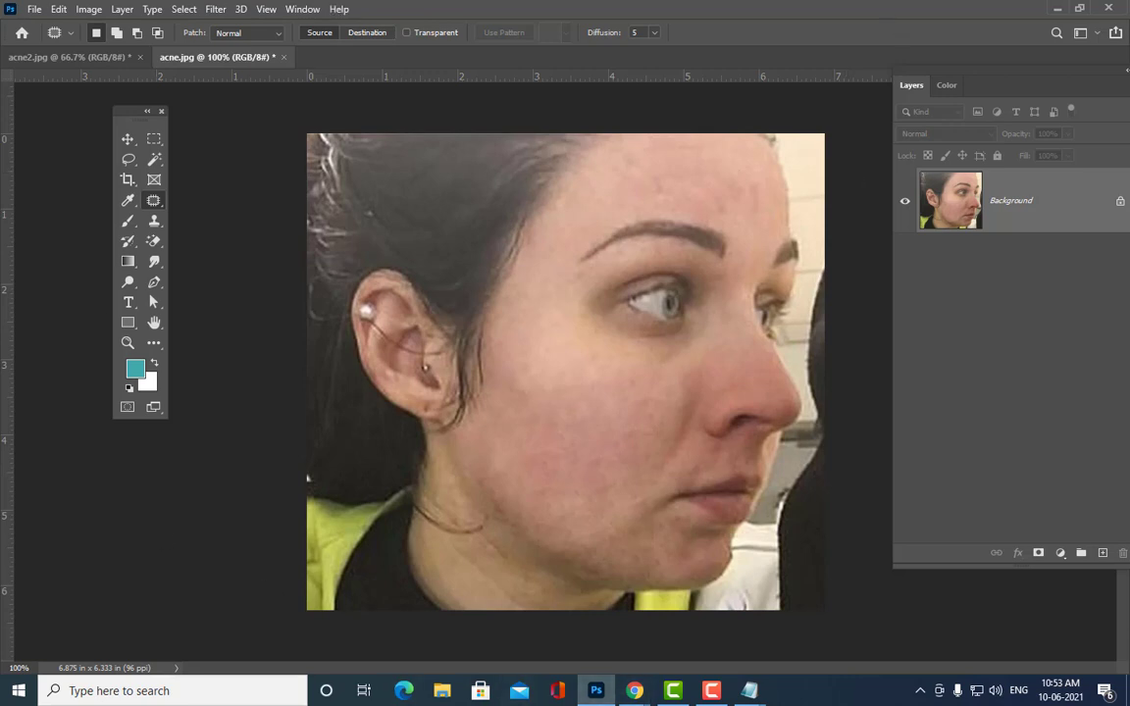
Step: Patch the remaining uneven spots along the lower jawline and under the chin with nearby clear skin, and clear the selection
drag(586, 542, 560, 547)
mouse_move(641, 581)
mouse_down()
mouse_move(608, 552)
mouse_move(610, 490)
mouse_move(595, 509)
mouse_up()
drag(527, 522, 517, 491)
click(539, 522)
drag(552, 544, 529, 524)
click(590, 469)
Step: Close acne.jpg and acne2.jpg without saving the changes
drag(218, 57, 383, 134)
click(741, 134)
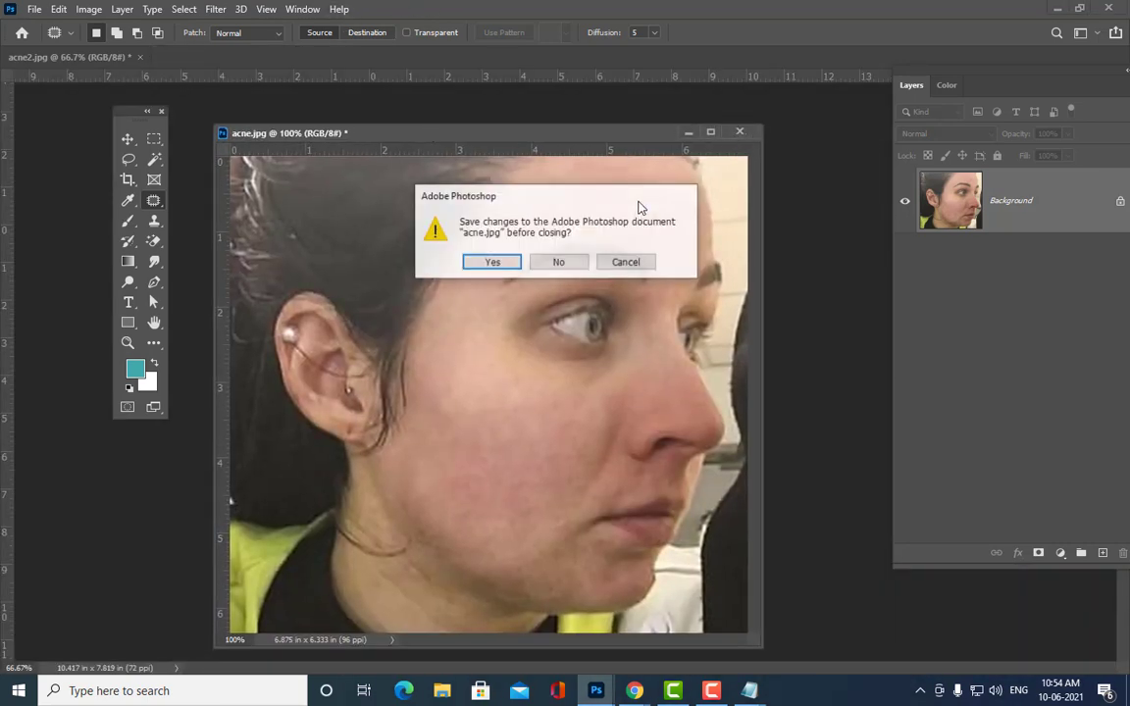
click(567, 260)
drag(120, 62, 490, 108)
drag(697, 428, 738, 484)
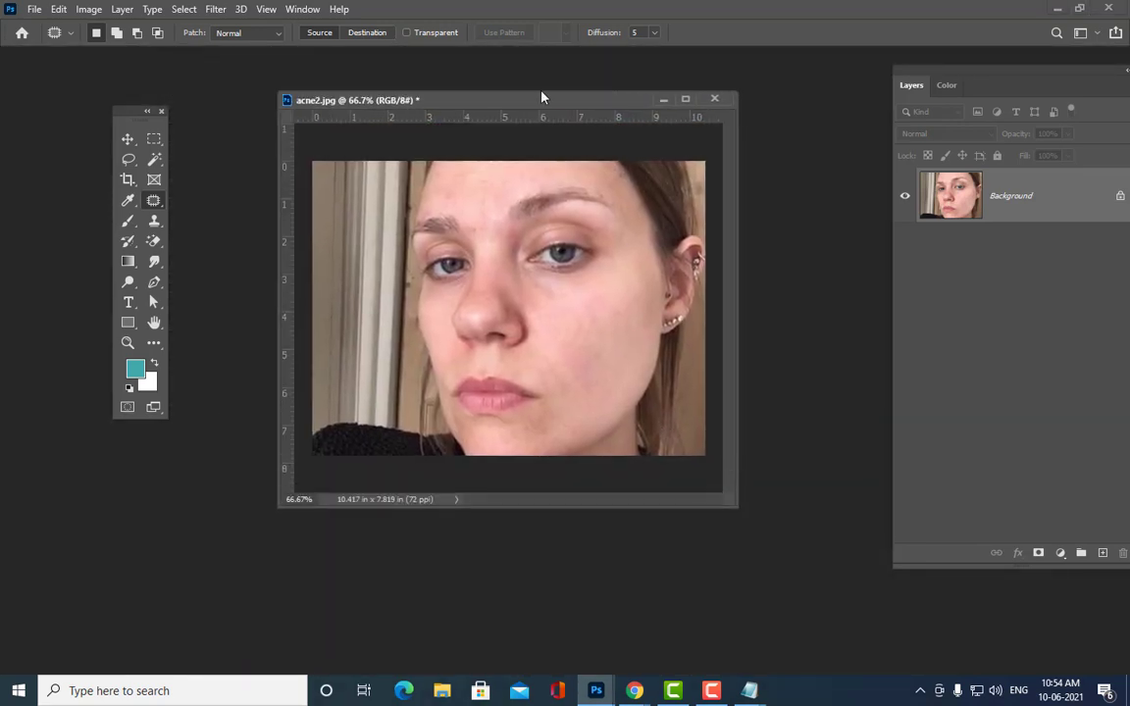
drag(484, 92, 565, 137)
key(ctrl+w)
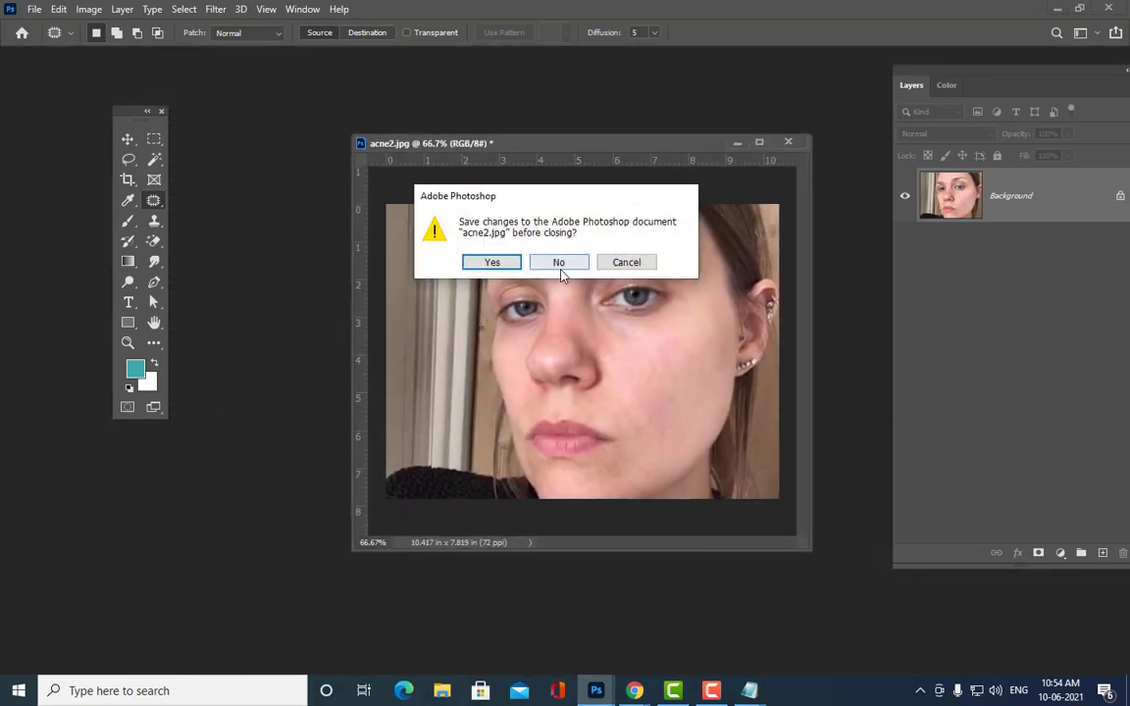
click(557, 261)
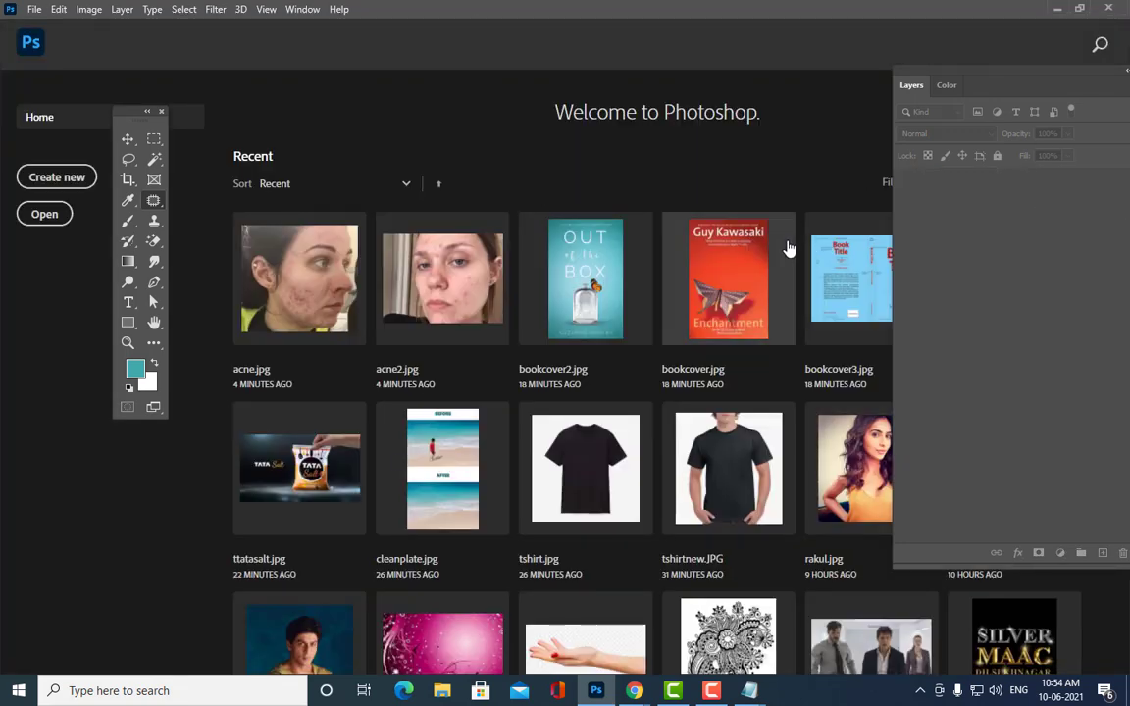
Step: Open bookcover3.jpg and make a rectangular selection around the AUTHOR NAME text on the front cover
click(829, 265)
mouse_move(76, 59)
mouse_down()
mouse_move(199, 80)
mouse_move(245, 106)
mouse_move(83, 119)
mouse_move(83, 59)
mouse_up()
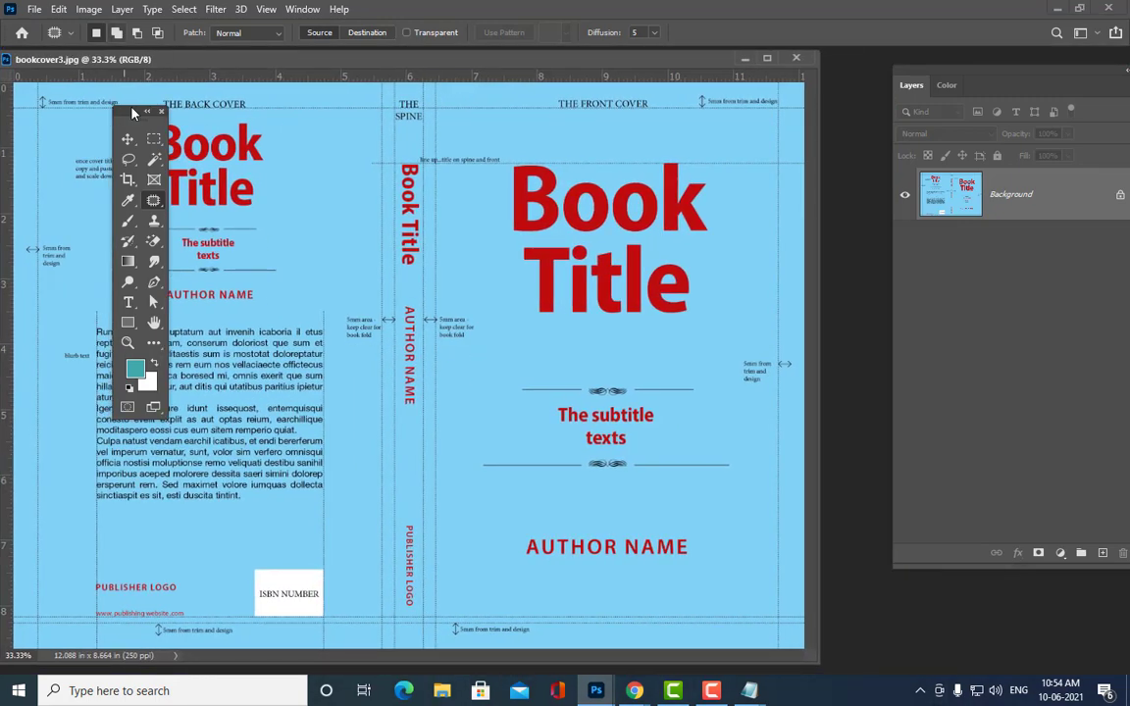
click(154, 138)
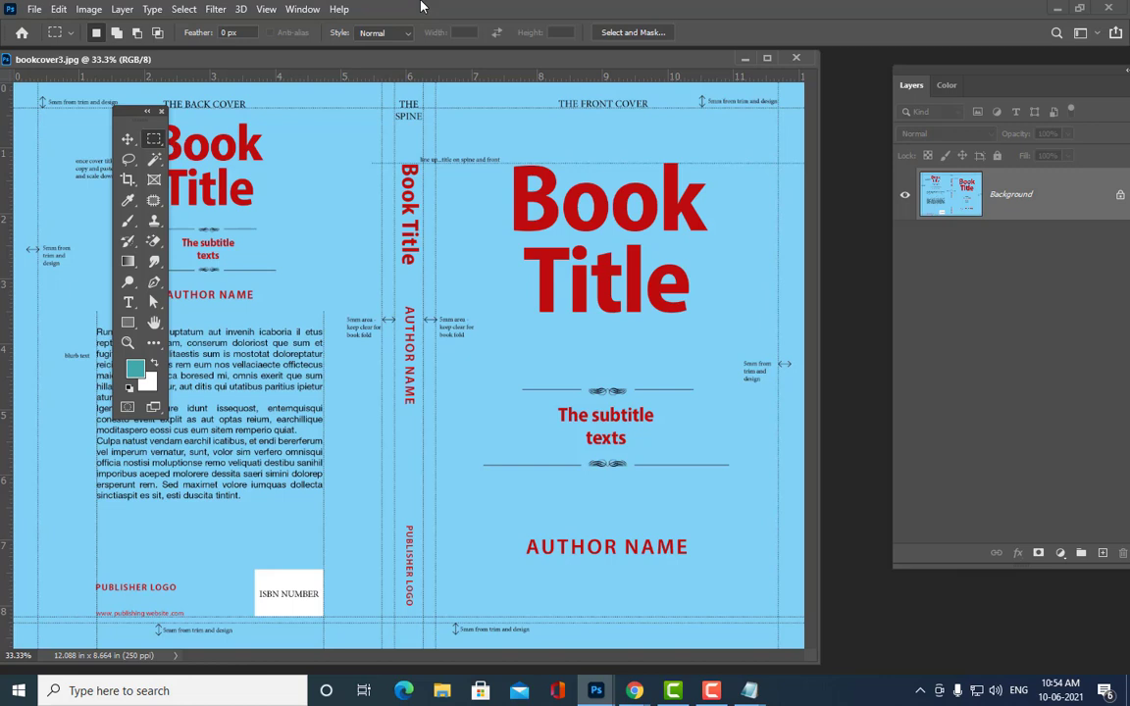
drag(346, 64, 352, 48)
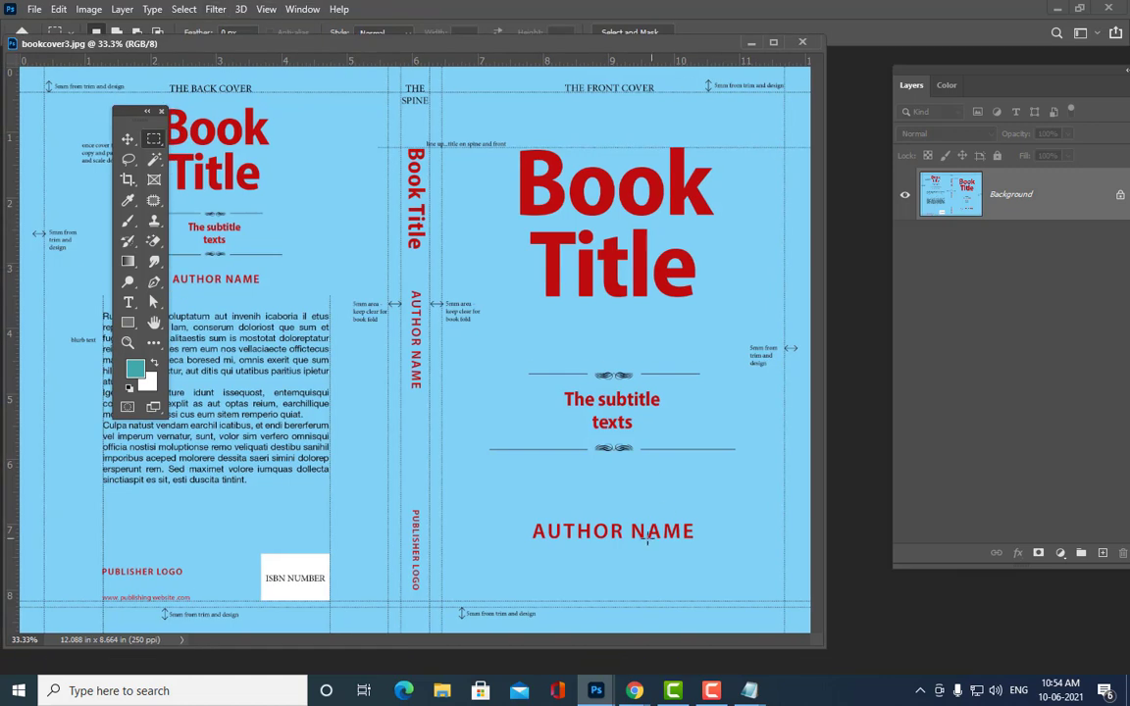
drag(516, 514, 706, 555)
drag(695, 65, 682, 86)
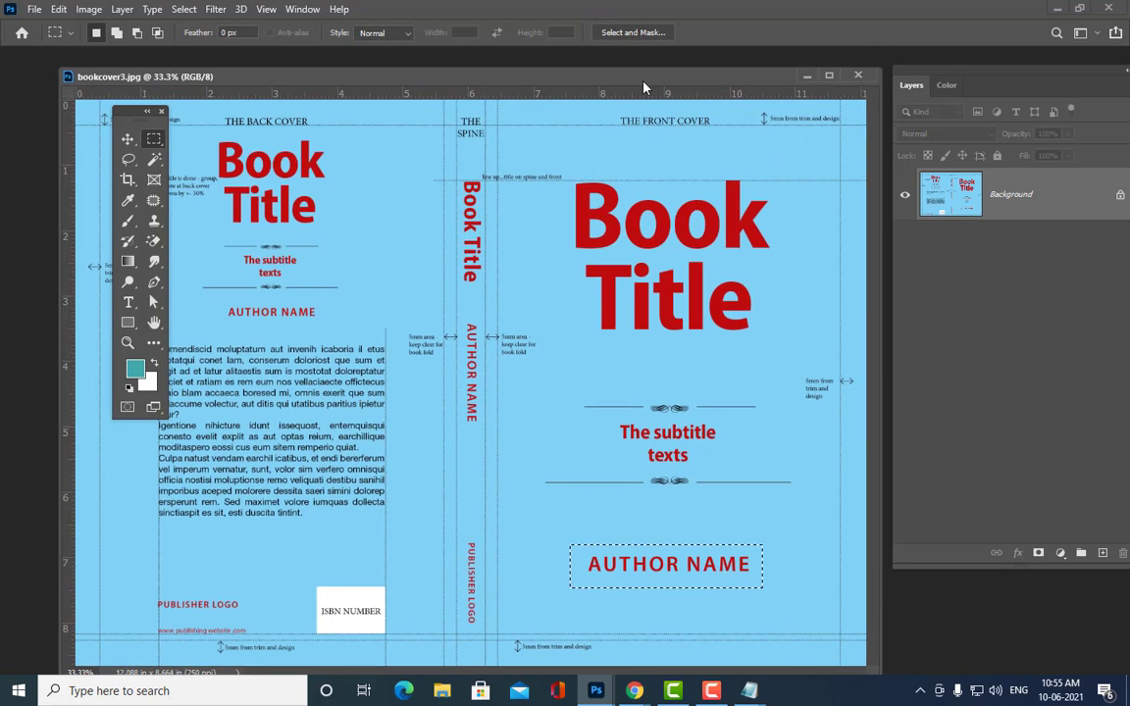
drag(500, 61, 481, 77)
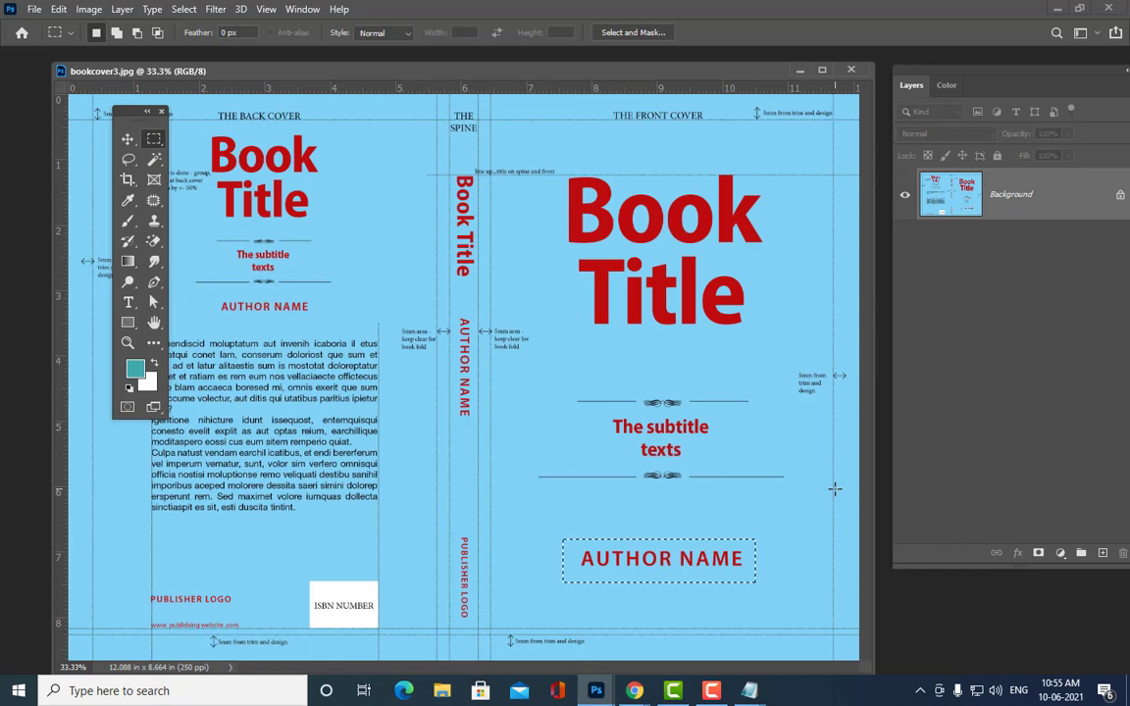
Step: Move the selected AUTHOR NAME text directly beneath the front cover's Book Title with Content-Aware Move, and clear the selection
click(153, 200)
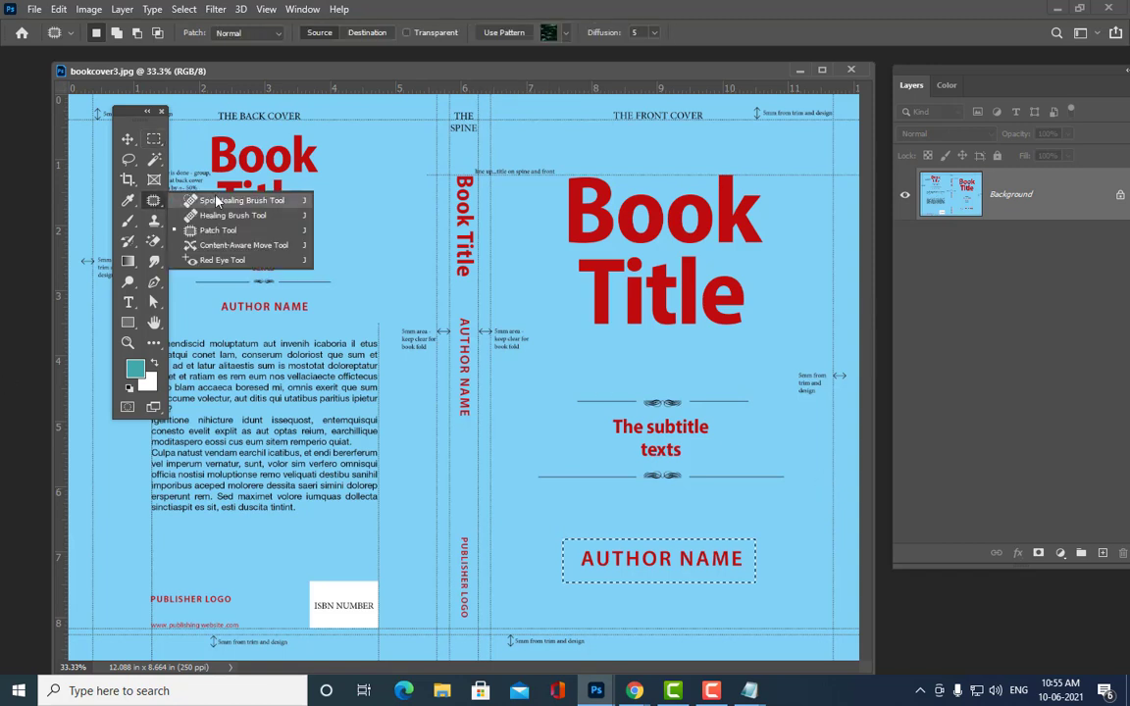
click(250, 245)
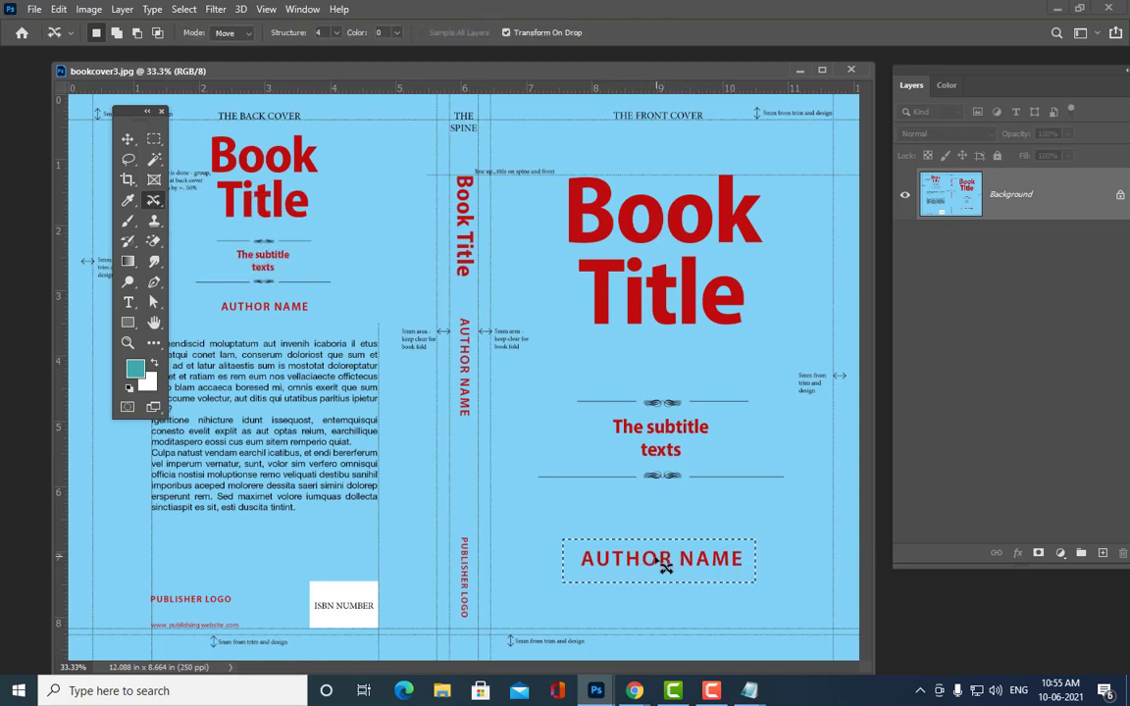
right_click(151, 200)
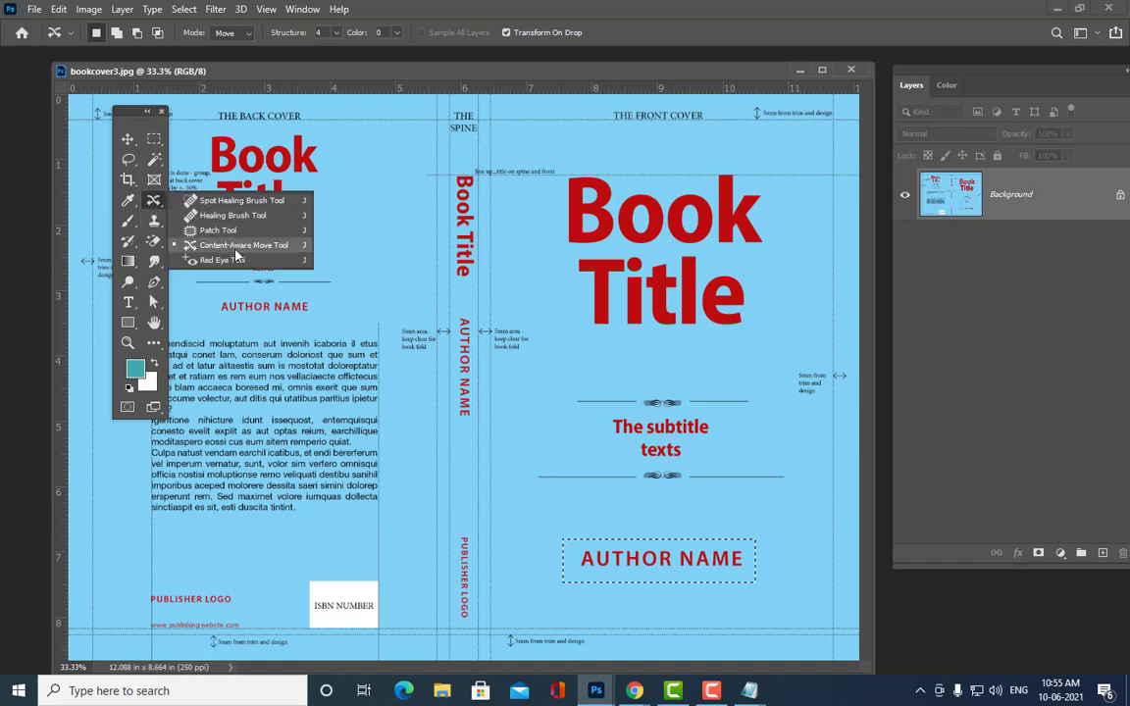
click(235, 246)
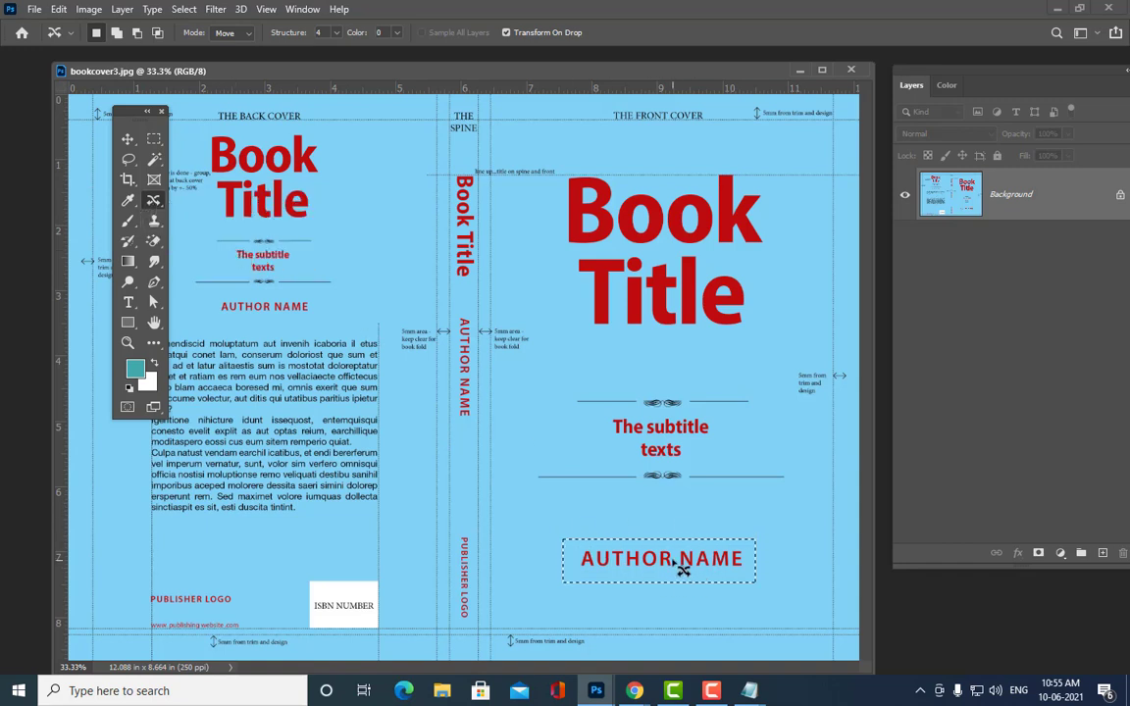
drag(682, 571, 676, 359)
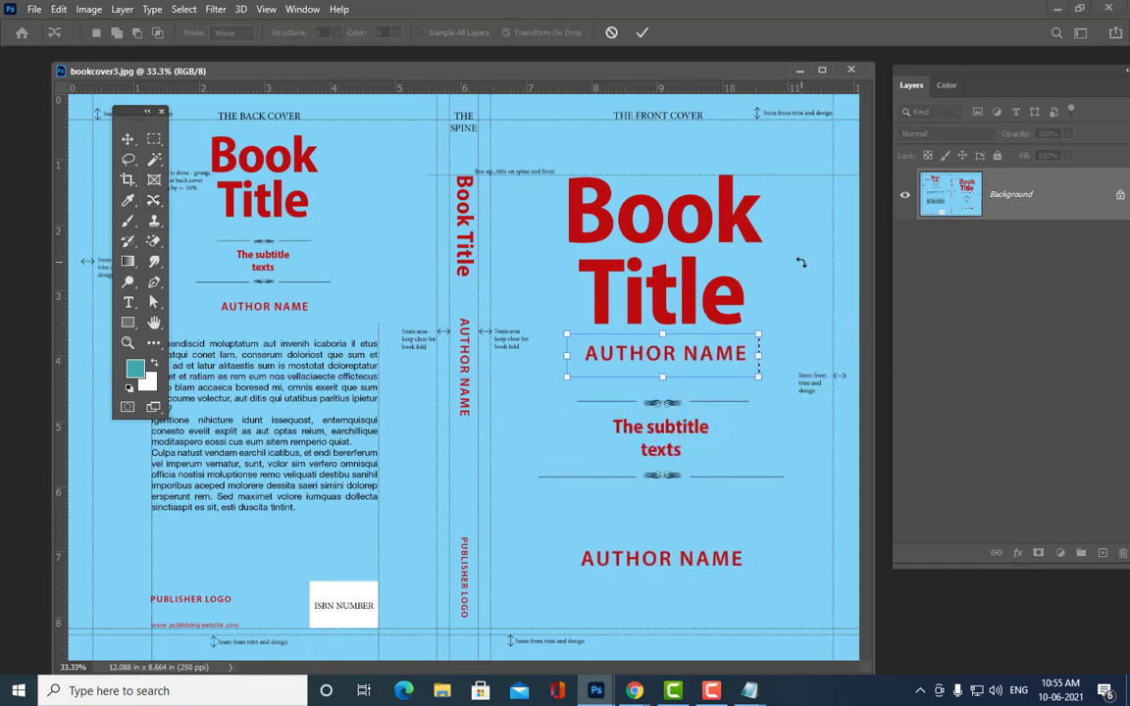
key(Return)
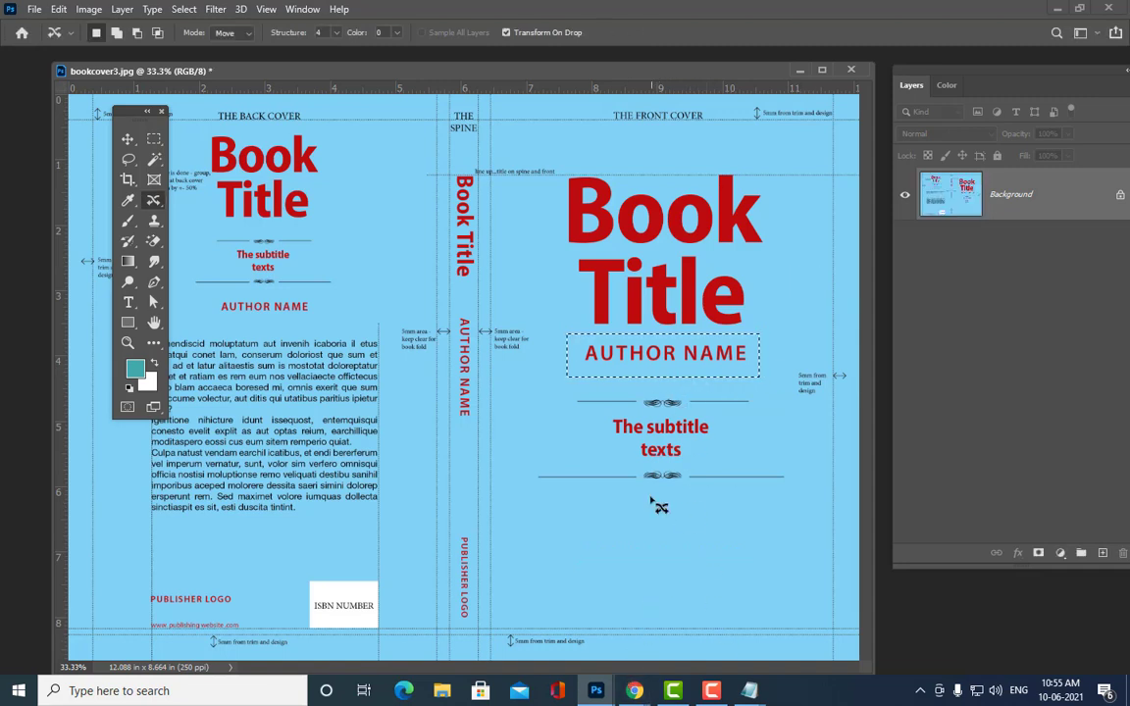
key(ctrl+d)
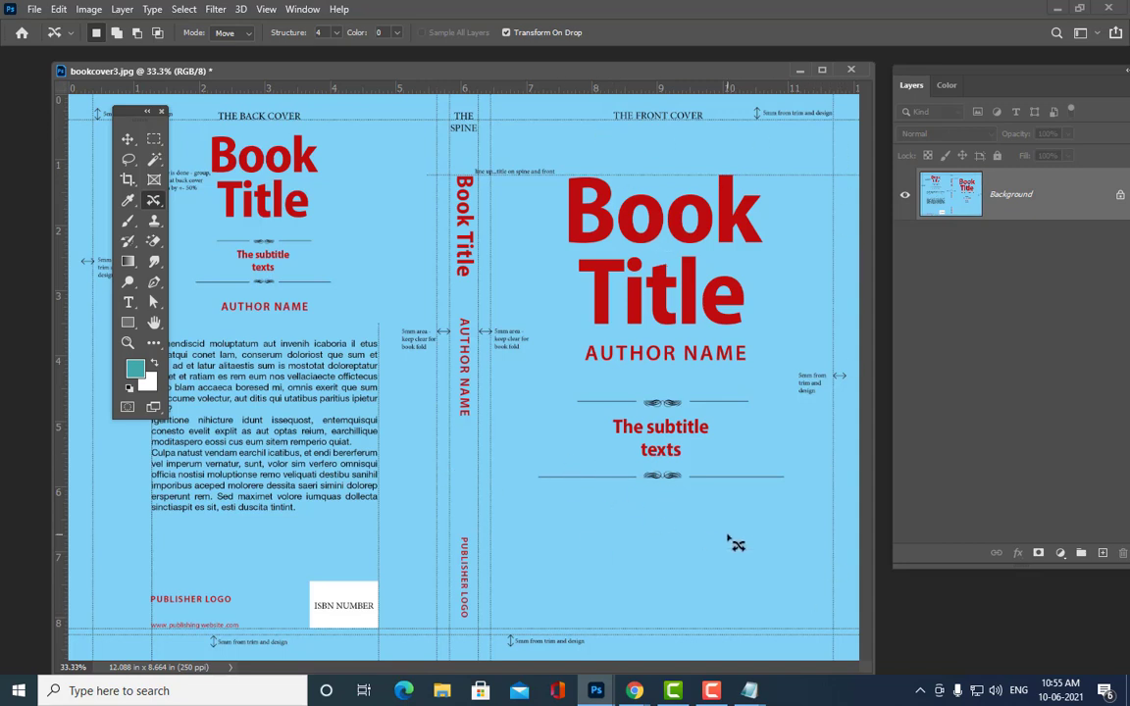
Step: Select the front cover's subtitle text and relocate it below the lower ornament line with Content-Aware Move, then deselect
click(154, 139)
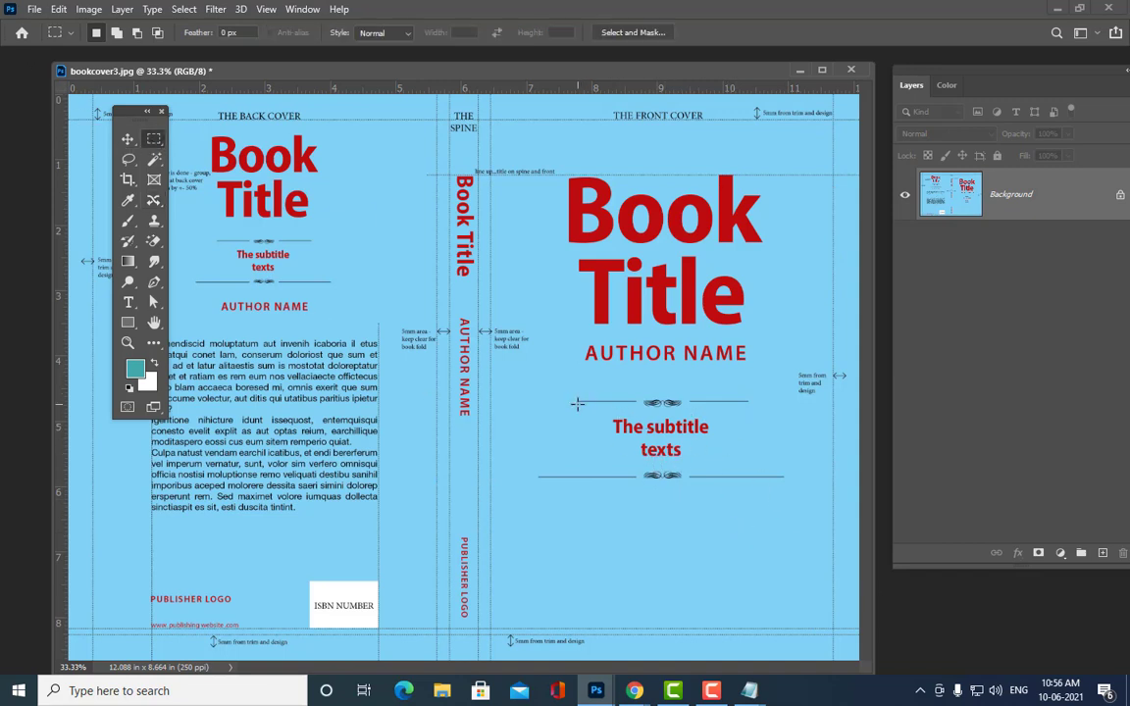
drag(581, 409, 739, 467)
click(153, 201)
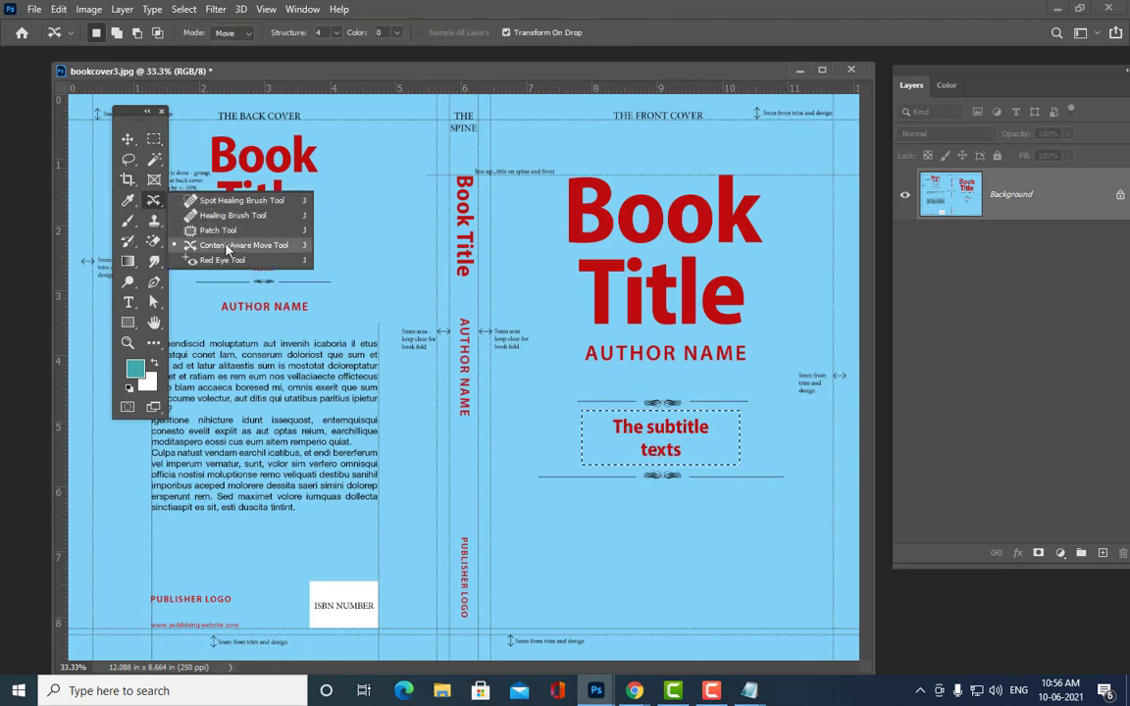
click(227, 246)
drag(669, 456, 670, 555)
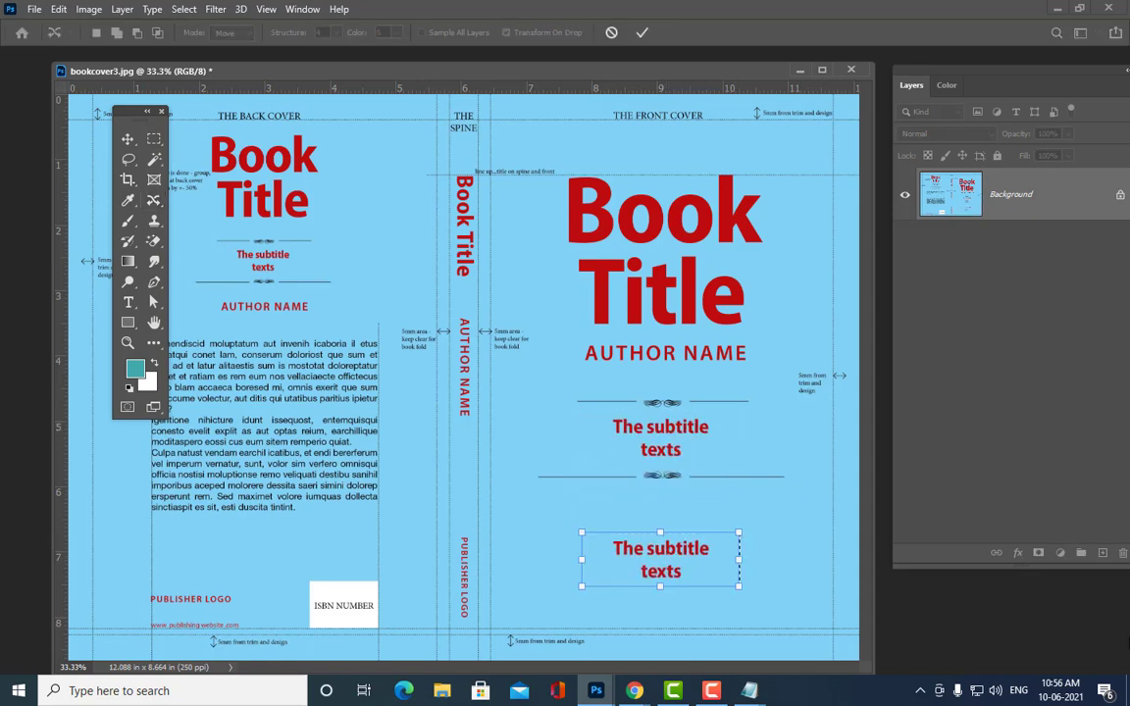
key(Return)
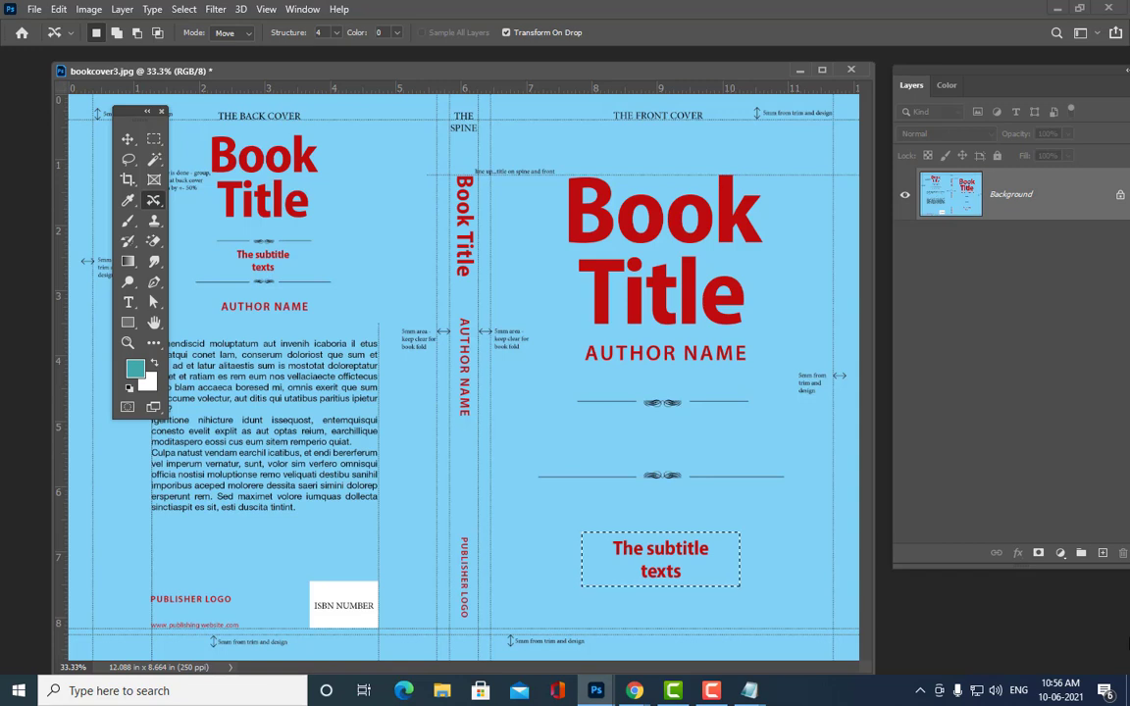
key(ctrl+d)
Step: Search the photoshop ref images folder for cleanplate and open cleanplate.jpg
key(ctrl+o)
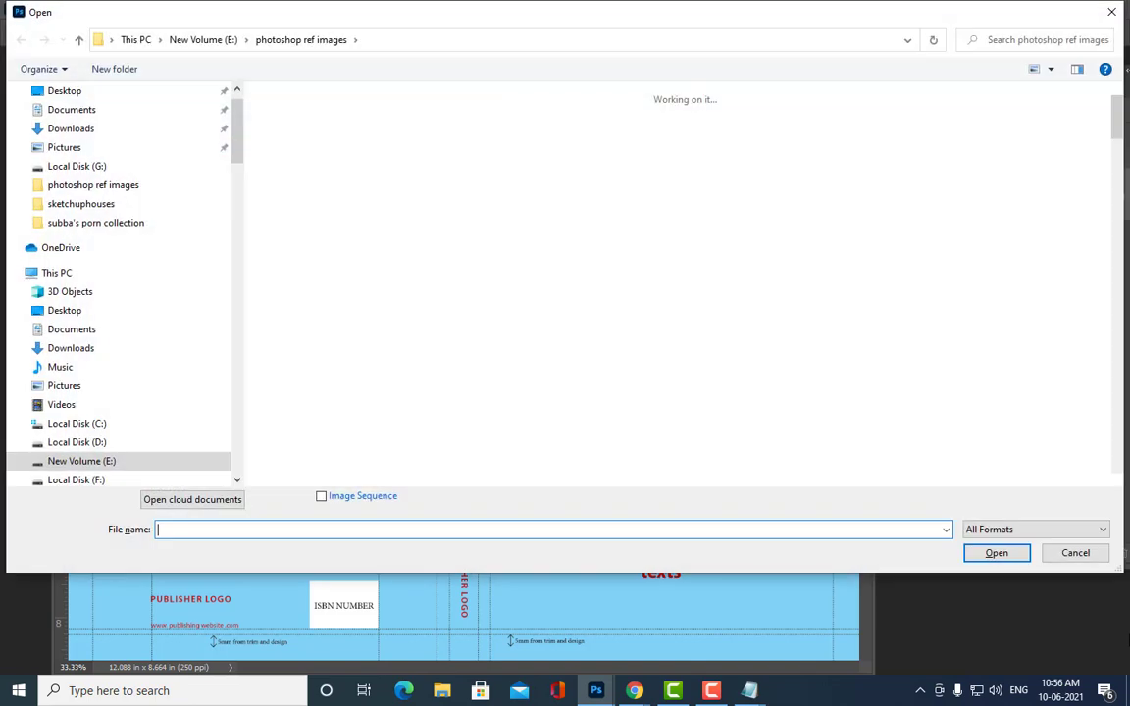
click(1034, 37)
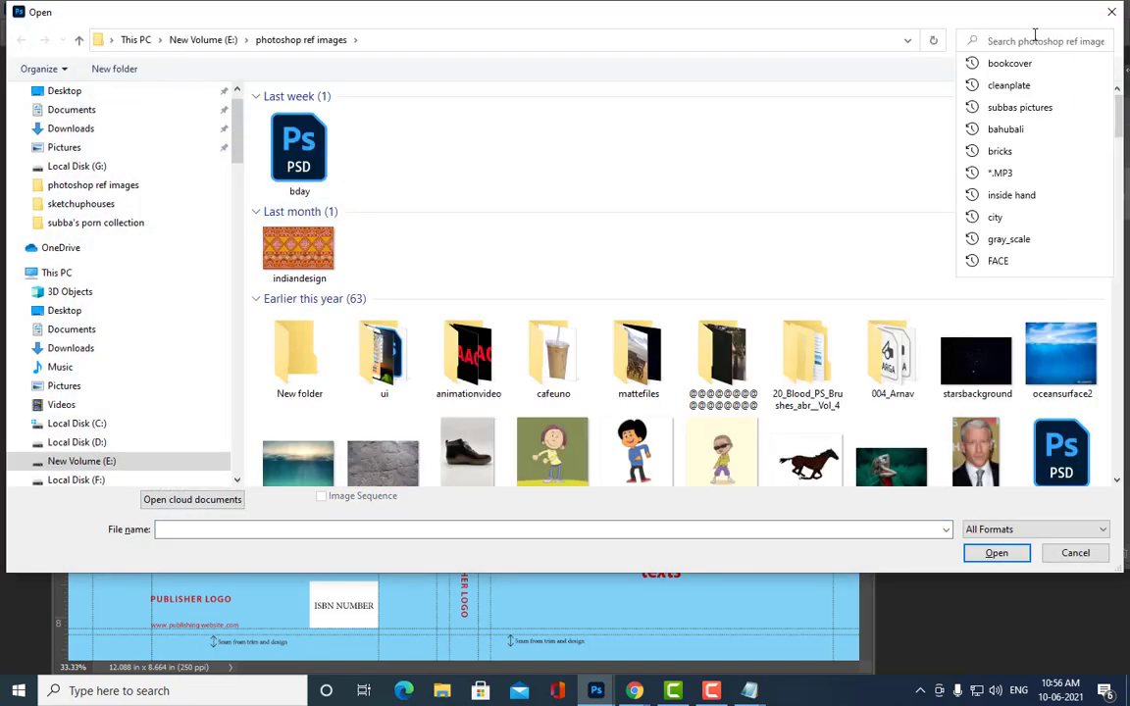
key(Down)
key(Down)
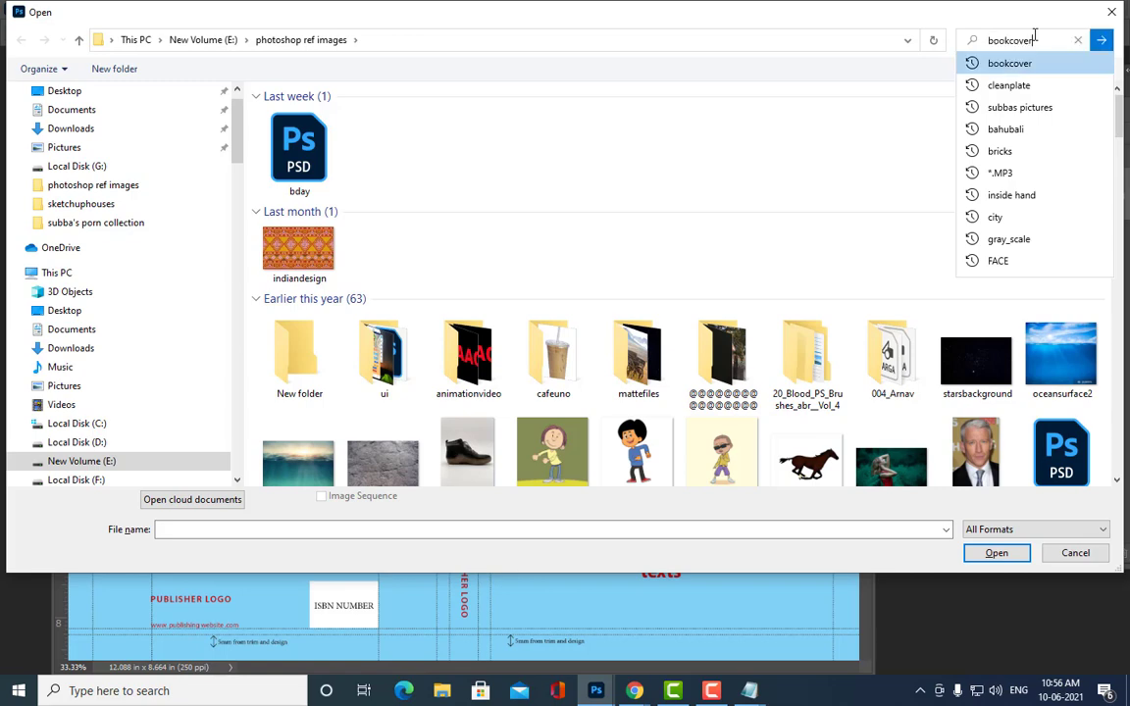
key(Return)
click(299, 137)
click(983, 551)
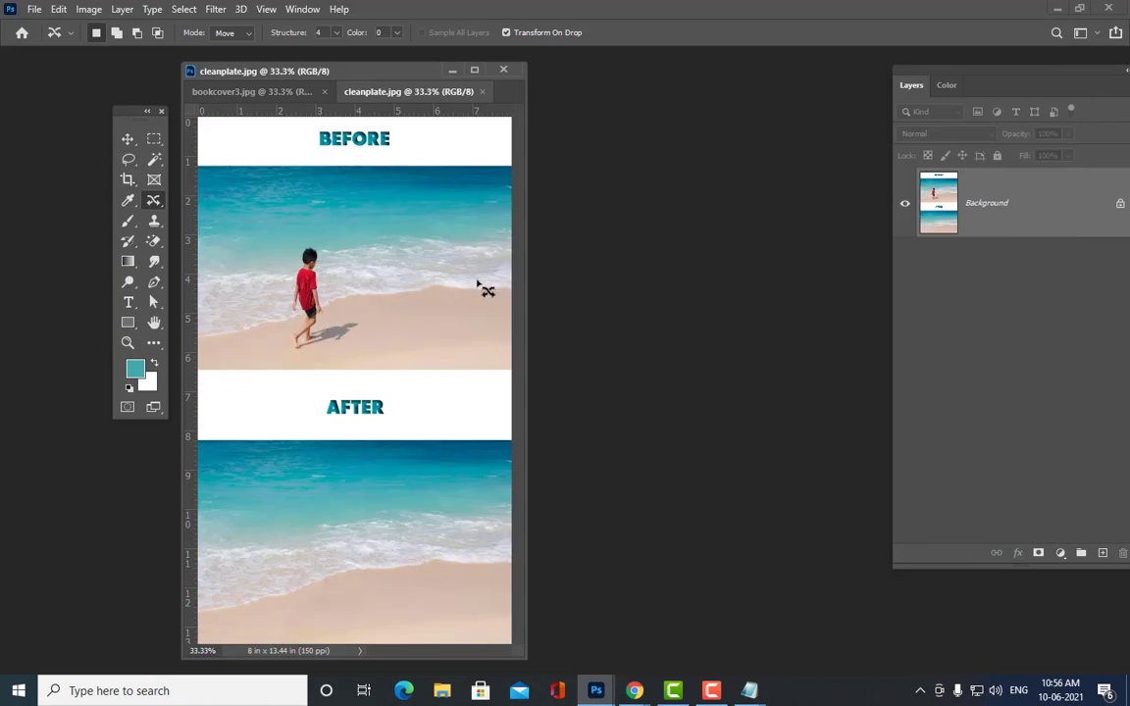
Step: Crop cleanplate.jpg to the beach photo under BEFORE, enlarge its document window and clear the selection
key(m)
drag(201, 167, 512, 370)
click(90, 9)
click(128, 172)
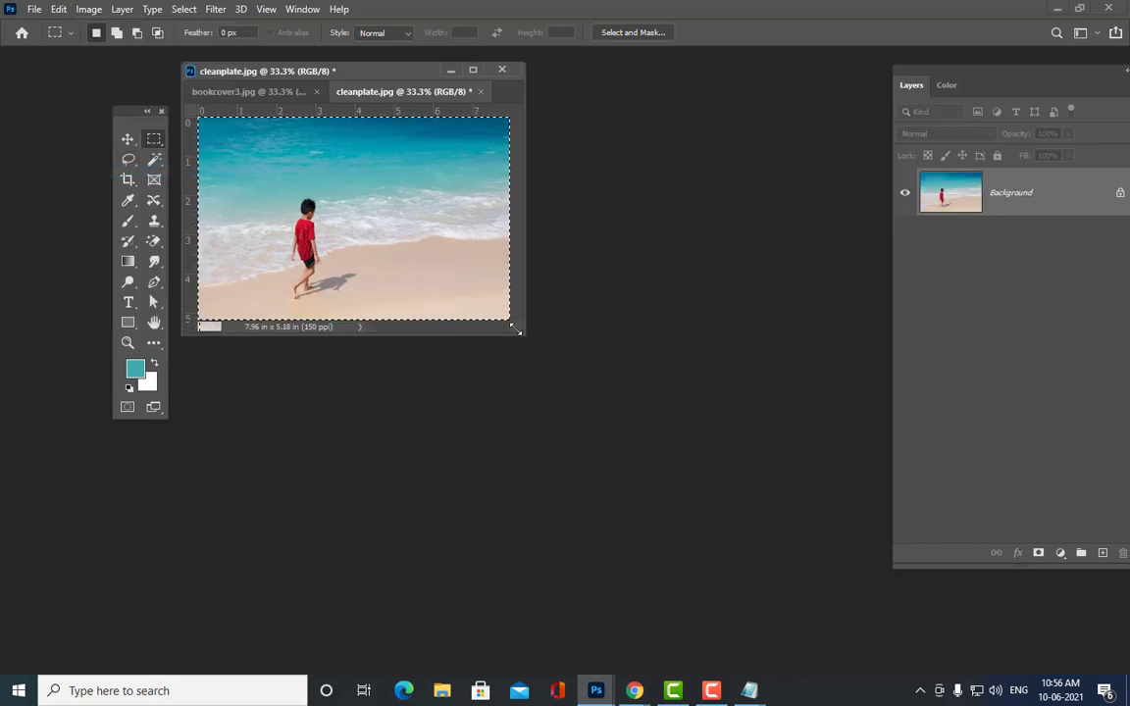
drag(524, 334, 895, 663)
key(ctrl+d)
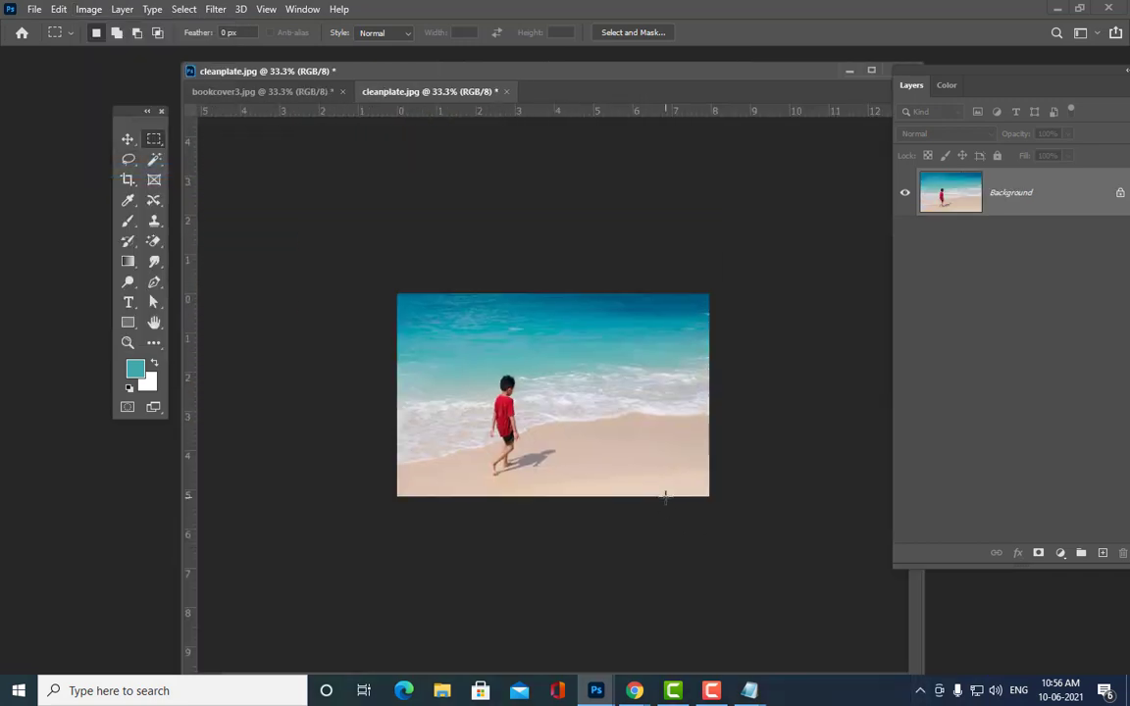
Step: Select the boy with his shadow and move him to the right side of the beach with Content-Aware Move, then deselect
key(ctrl+plus)
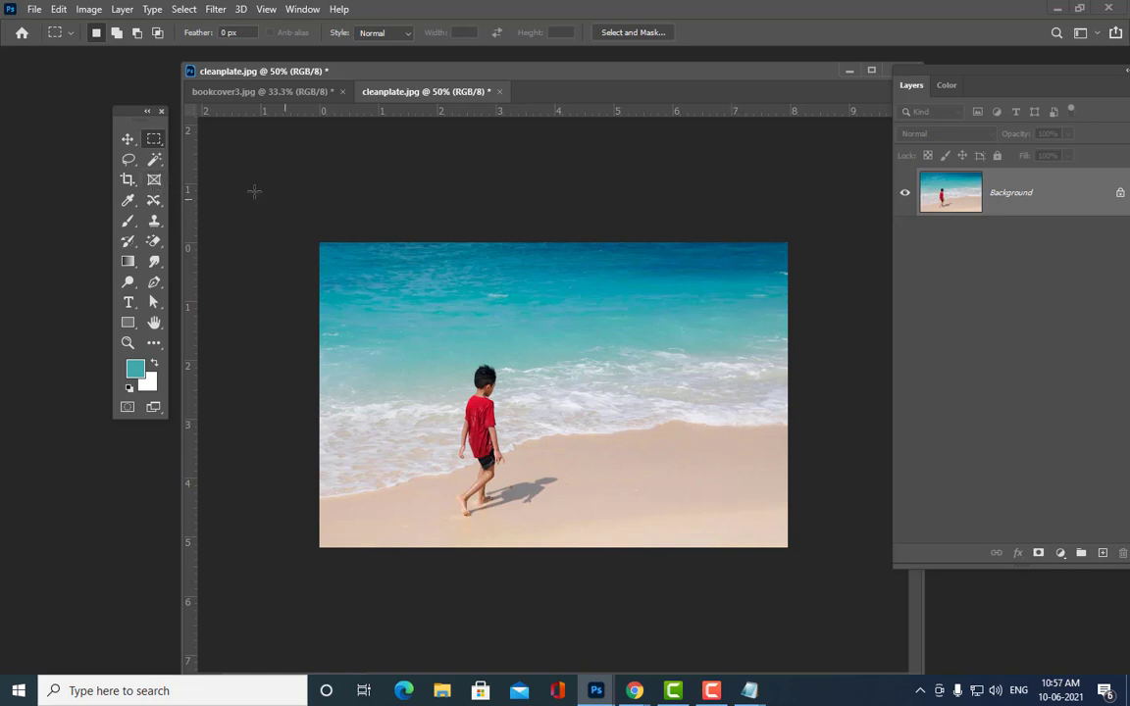
drag(440, 358, 568, 520)
click(153, 200)
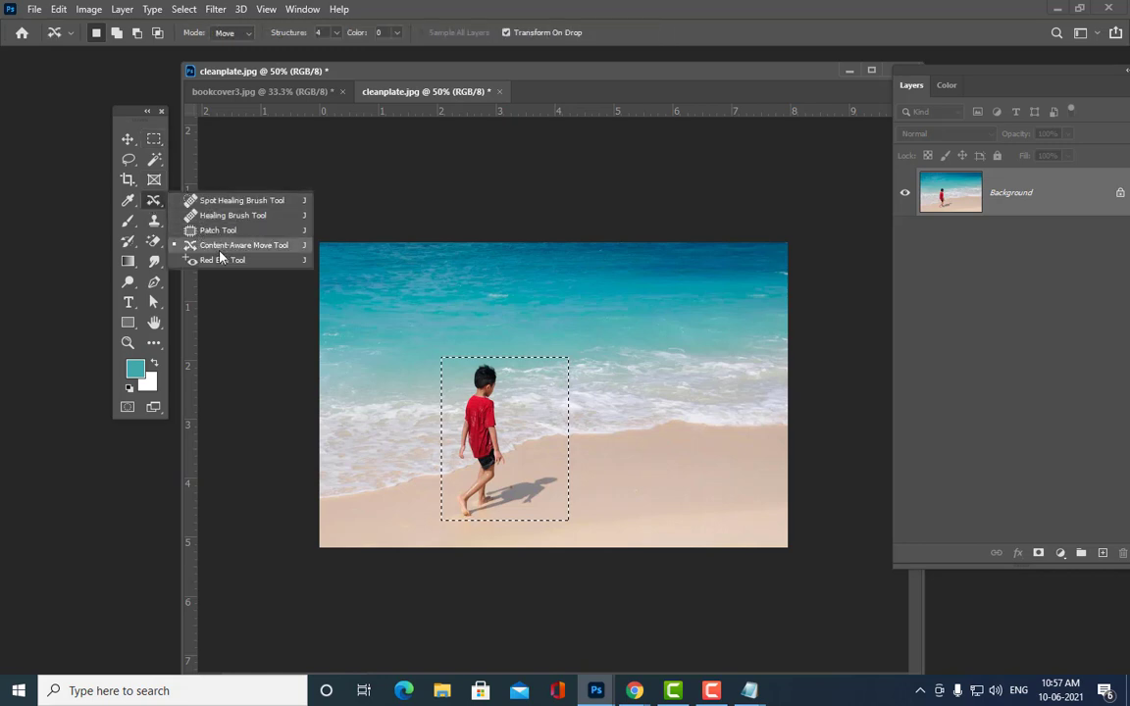
click(220, 247)
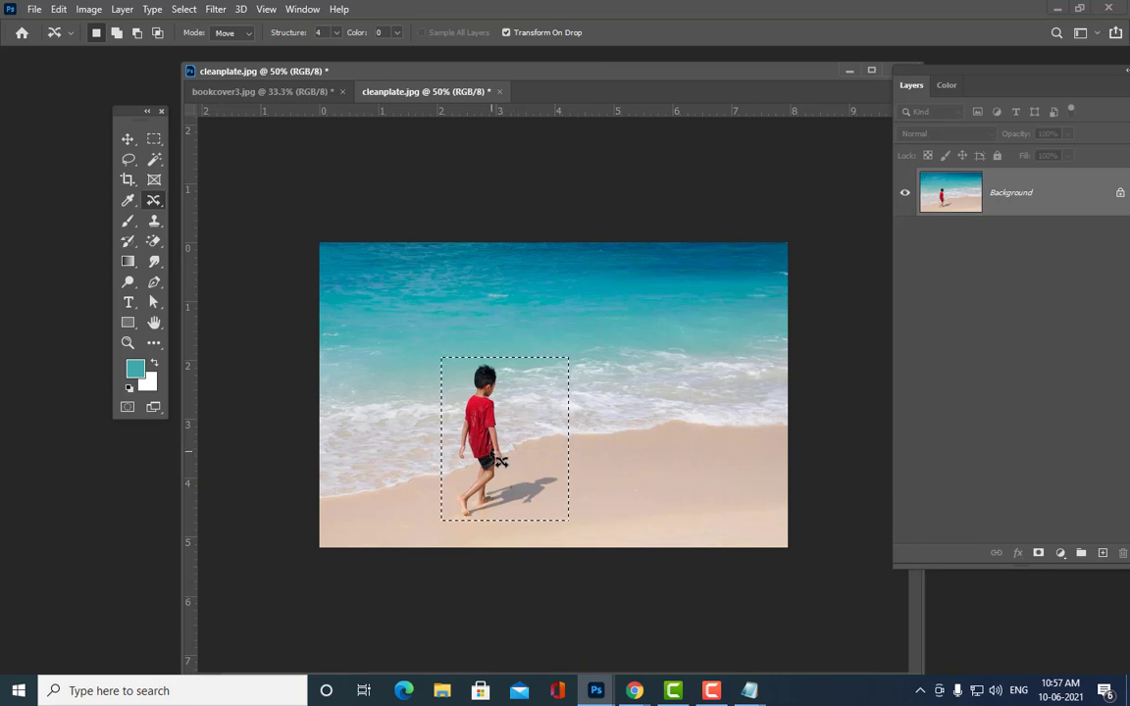
drag(493, 446, 698, 430)
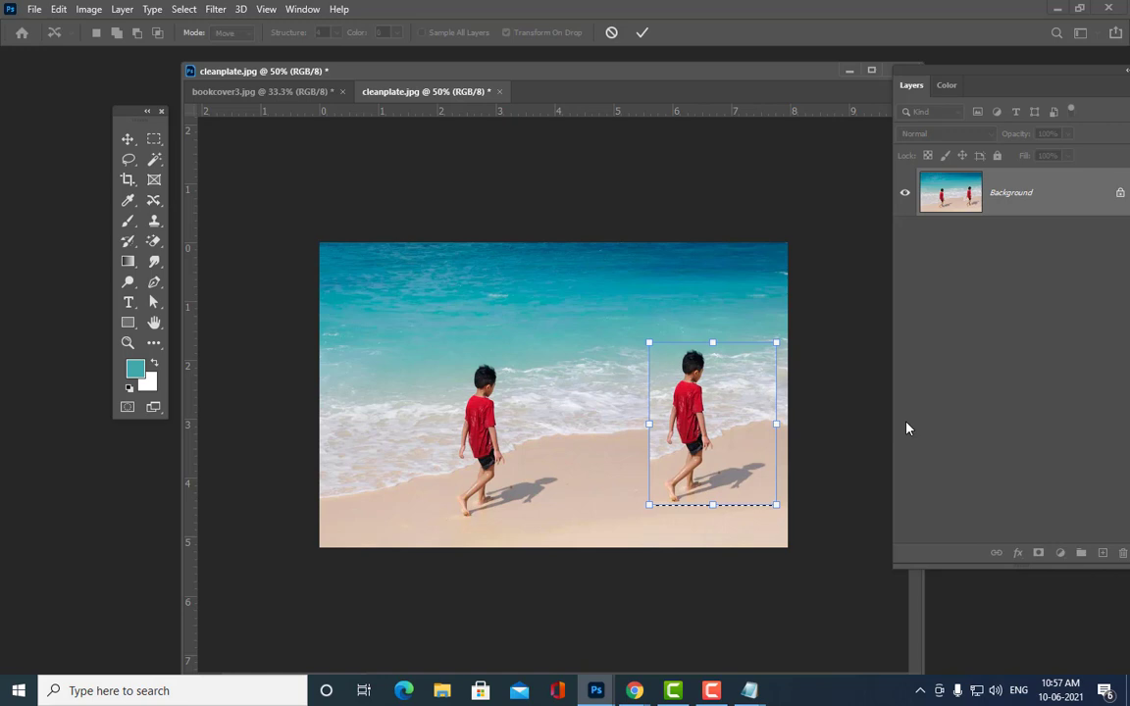
key(Return)
key(ctrl+d)
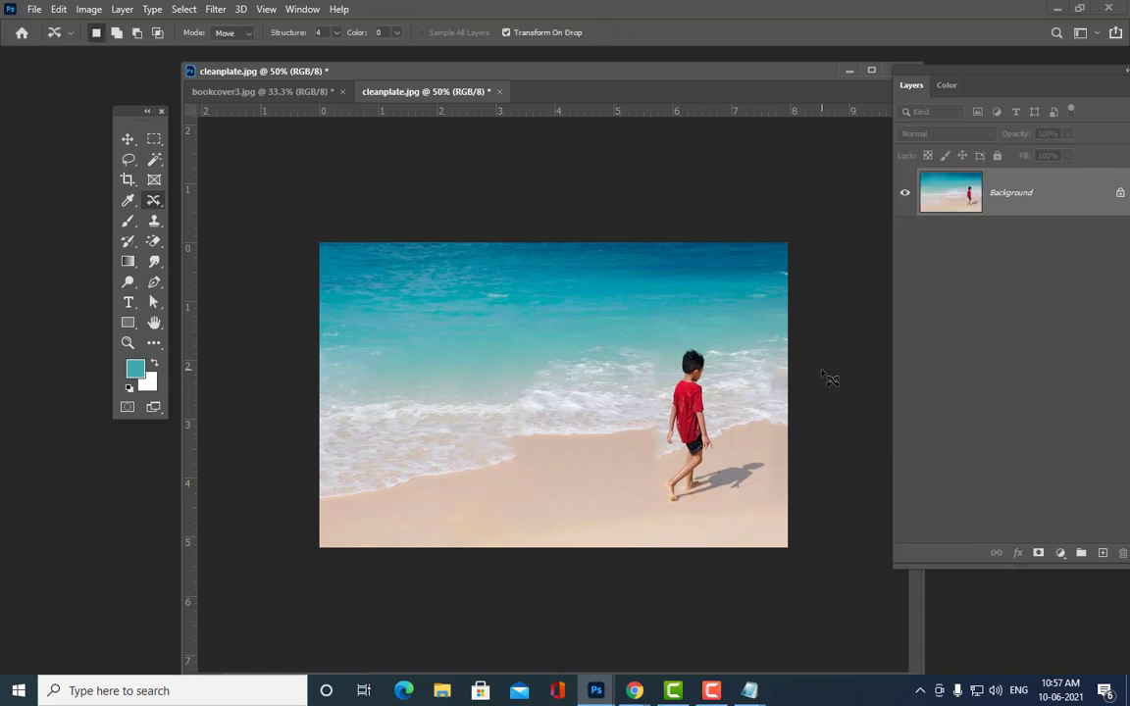
key(ctrl+plus)
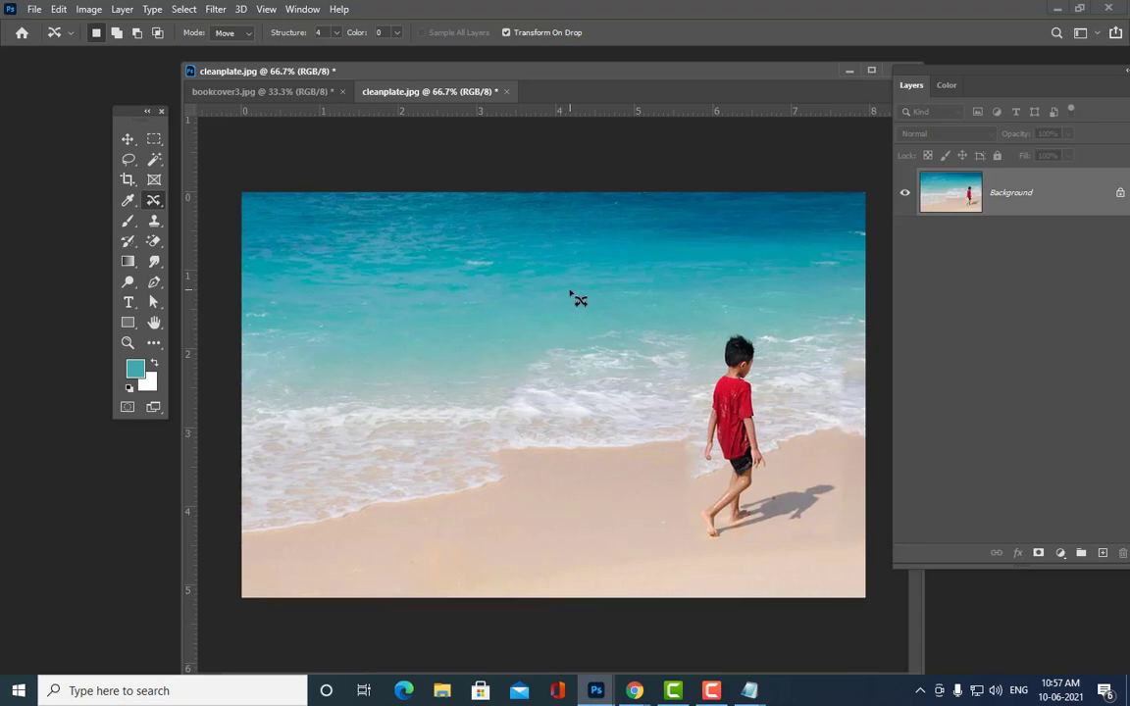
key(ctrl+minus)
Step: Blend the visible edges in the surf on both sides of the moved boy with the Patch tool, deselecting after each patch
right_click(153, 204)
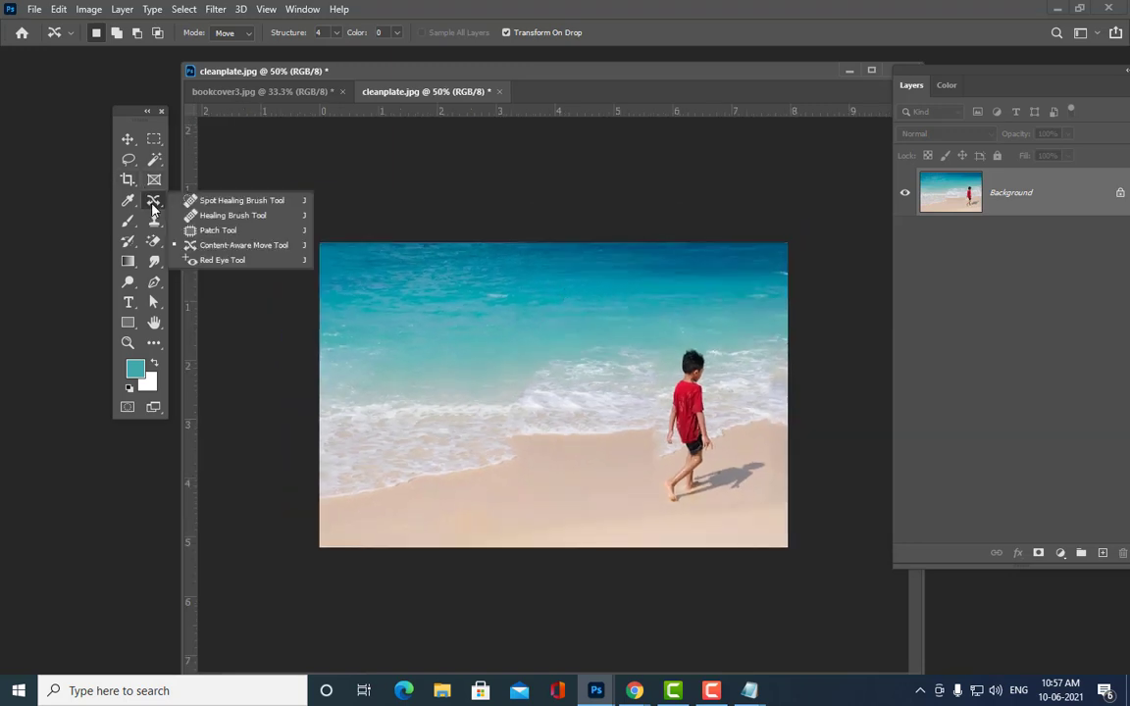
click(220, 232)
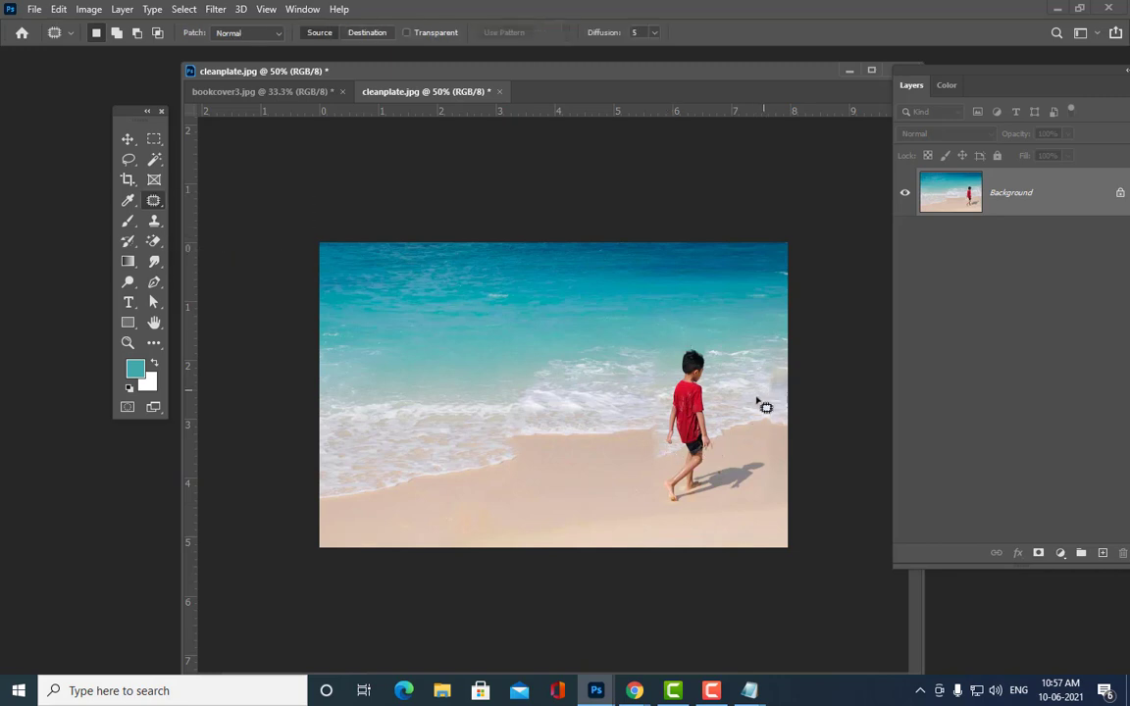
mouse_move(649, 394)
mouse_down()
mouse_move(649, 376)
mouse_move(677, 369)
mouse_move(663, 396)
mouse_move(647, 392)
mouse_move(647, 371)
mouse_move(628, 368)
mouse_move(623, 382)
mouse_up()
key(ctrl+d)
mouse_move(792, 372)
mouse_down()
mouse_move(774, 379)
mouse_move(773, 403)
mouse_move(804, 401)
mouse_move(746, 391)
mouse_move(764, 398)
mouse_up()
key(ctrl+d)
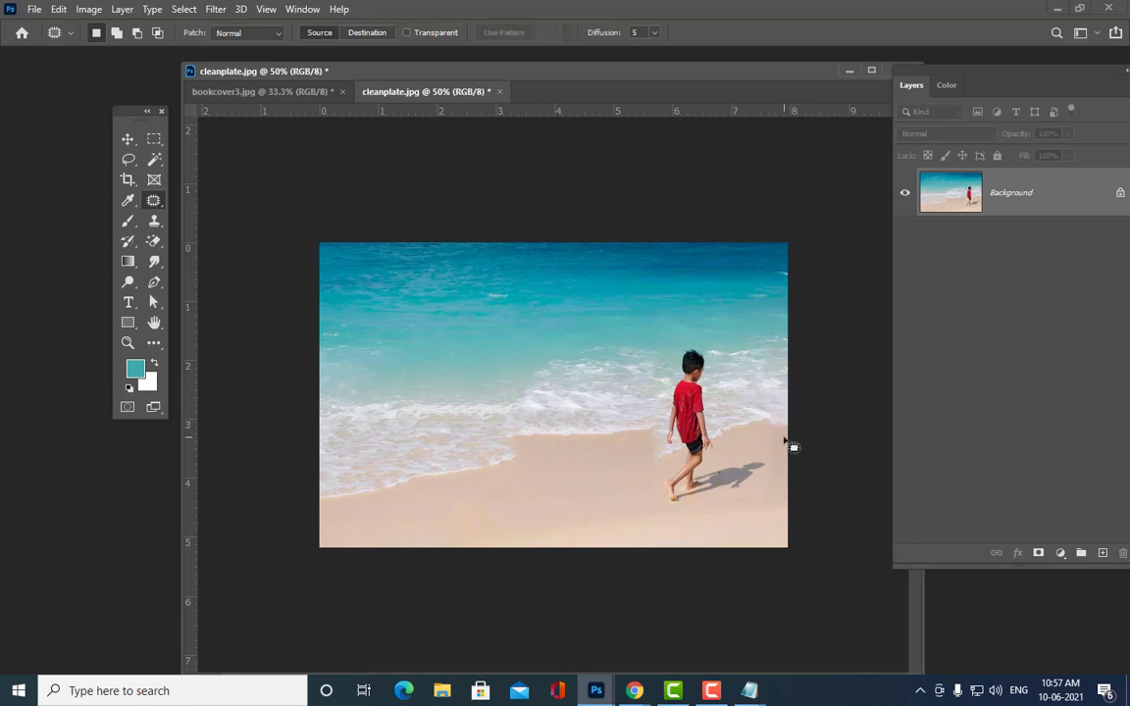
mouse_move(645, 398)
mouse_down()
mouse_move(673, 385)
mouse_move(660, 405)
mouse_move(590, 396)
mouse_move(602, 406)
mouse_up()
key(ctrl+d)
Step: Undock cleanplate.jpg into a floating window and close it without saving the changes
drag(417, 95, 673, 157)
click(842, 144)
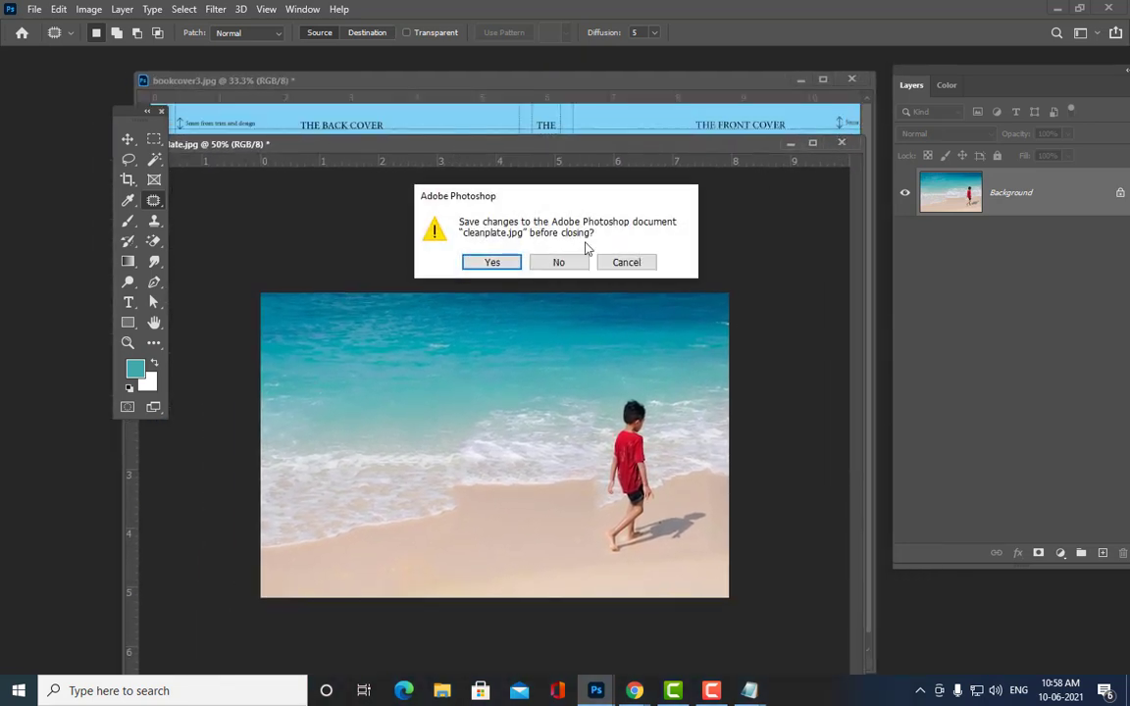
click(560, 261)
Step: Reposition the book cover window and the toolbox, and close bookcover3.jpg without saving the changes
drag(495, 85, 455, 85)
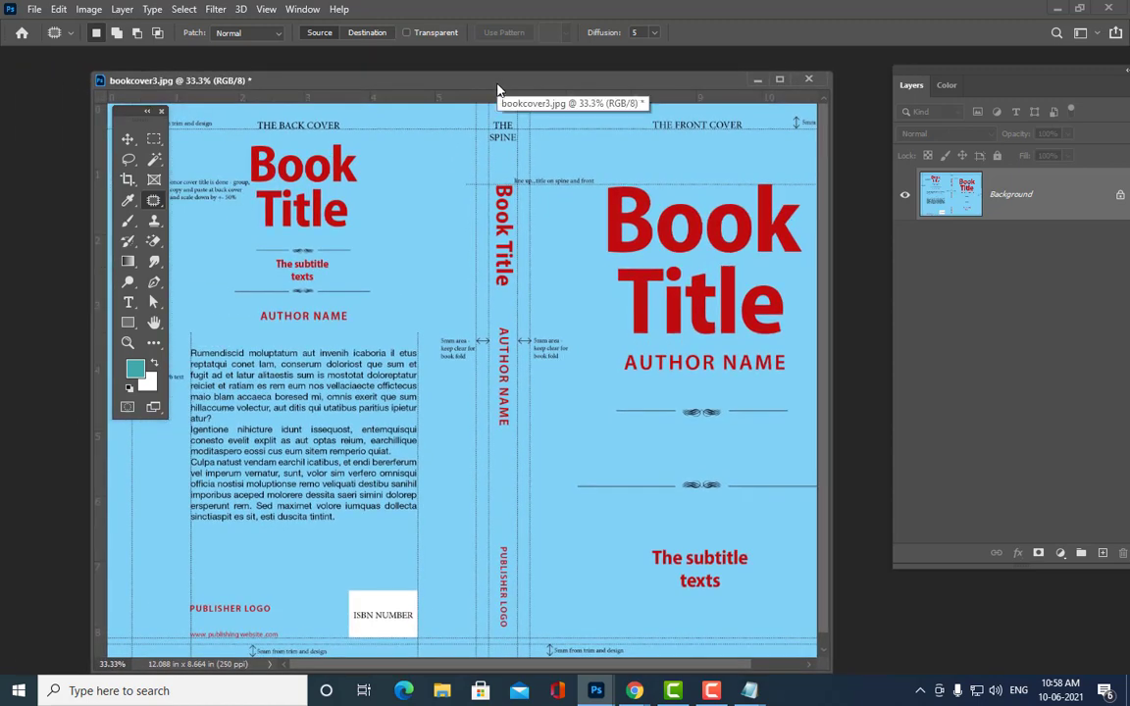
drag(126, 118, 255, 105)
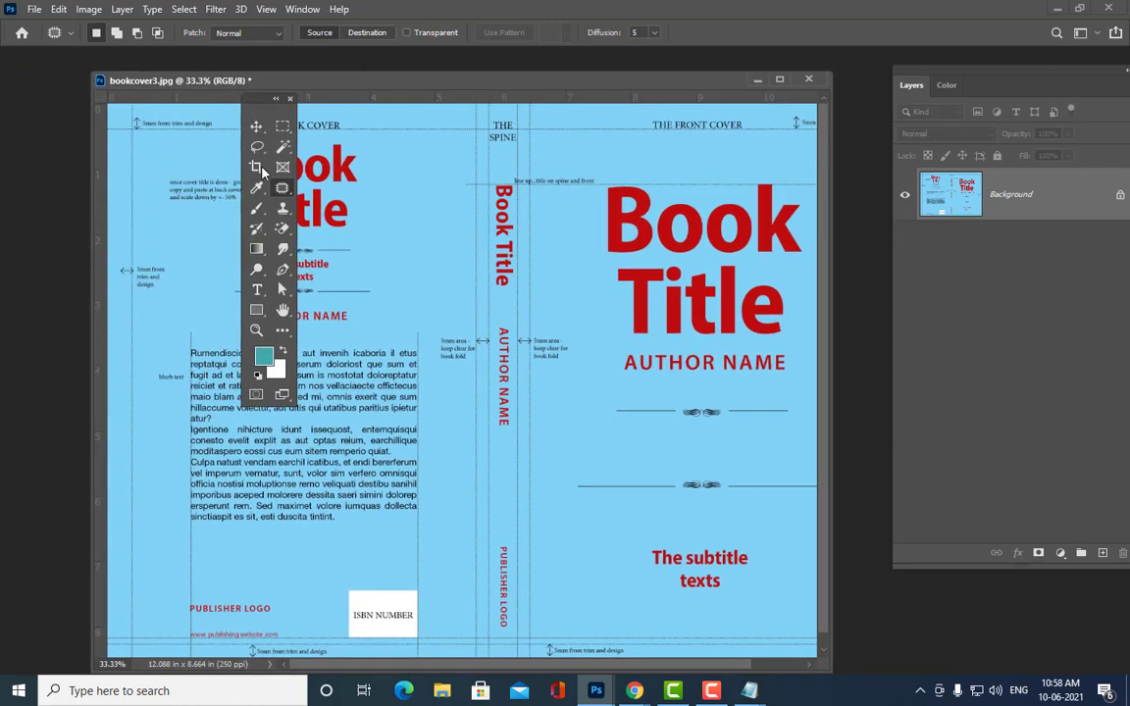
right_click(283, 187)
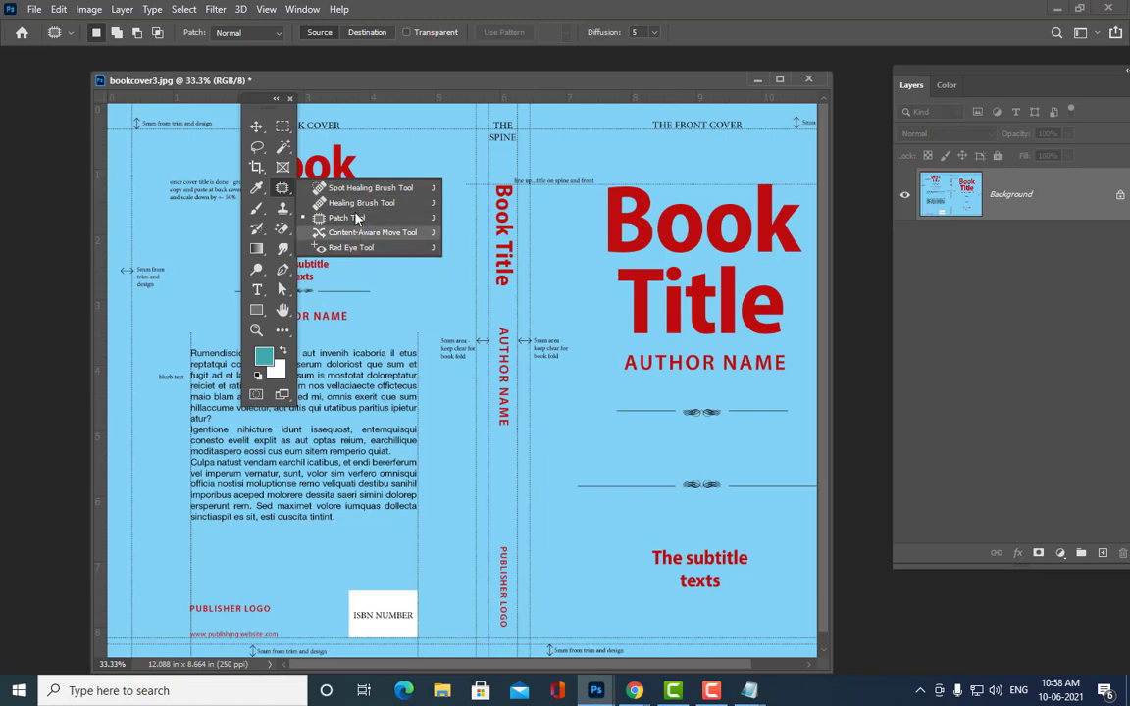
mouse_move(261, 98)
mouse_down()
mouse_move(191, 108)
mouse_move(253, 213)
mouse_up()
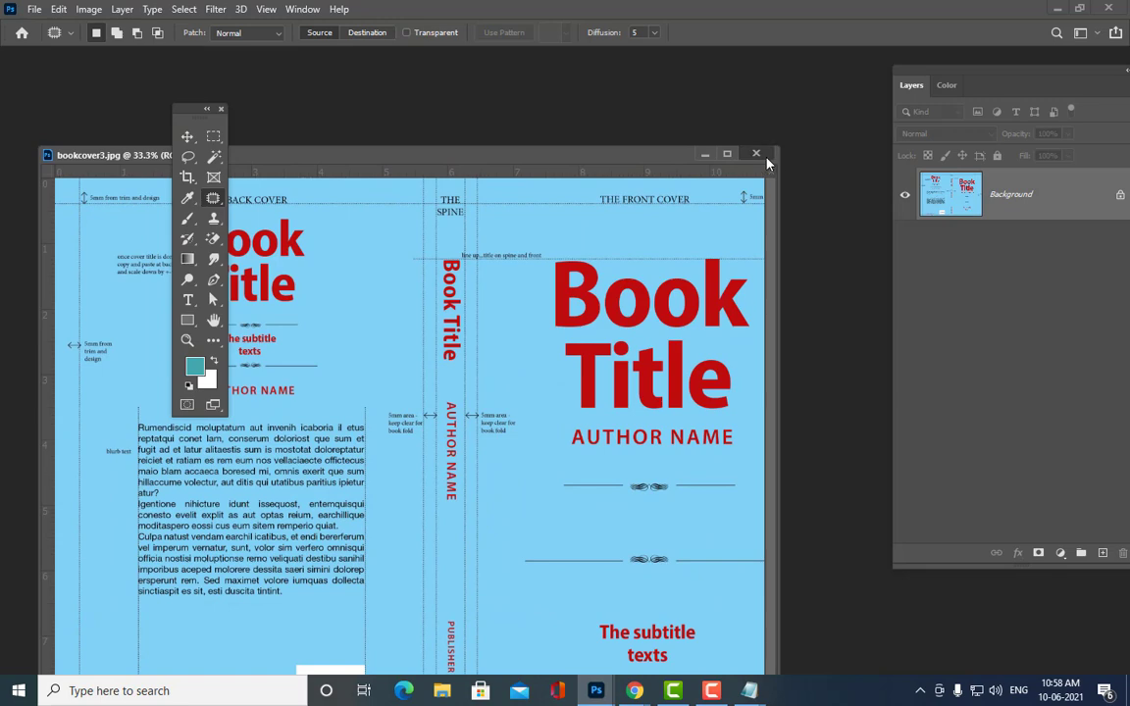
click(764, 155)
click(556, 261)
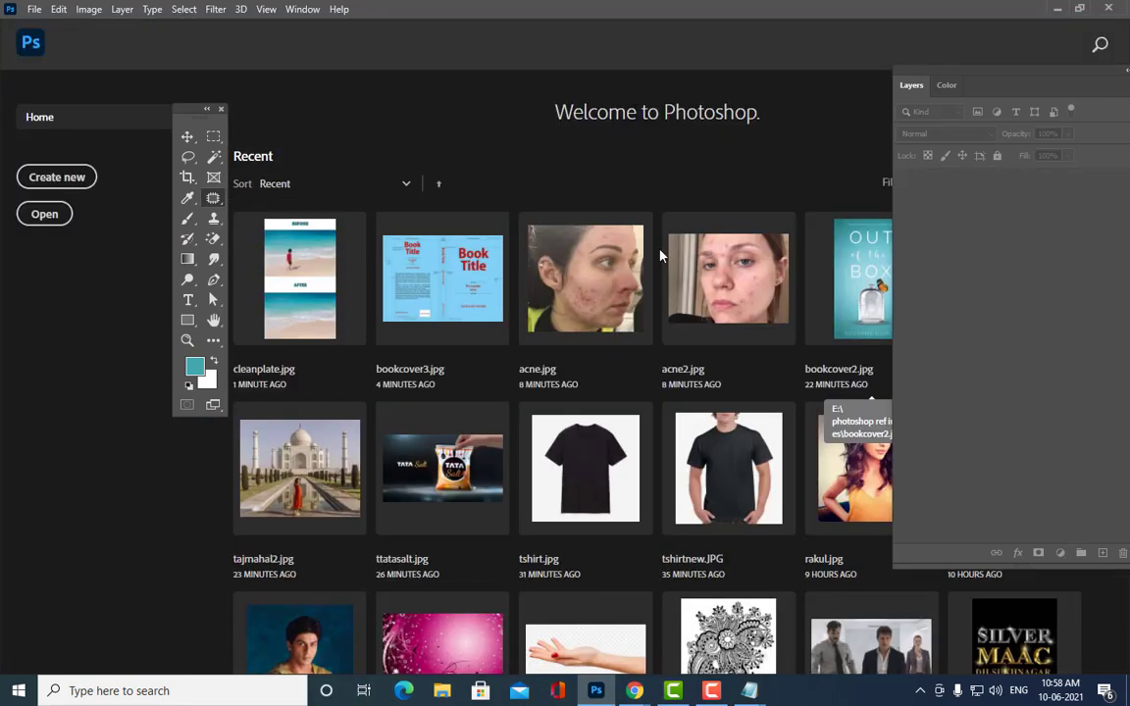
Step: Open the recent file acne2.jpg, and search the photoshop ref images folder for brokenraod to open that image too
click(746, 278)
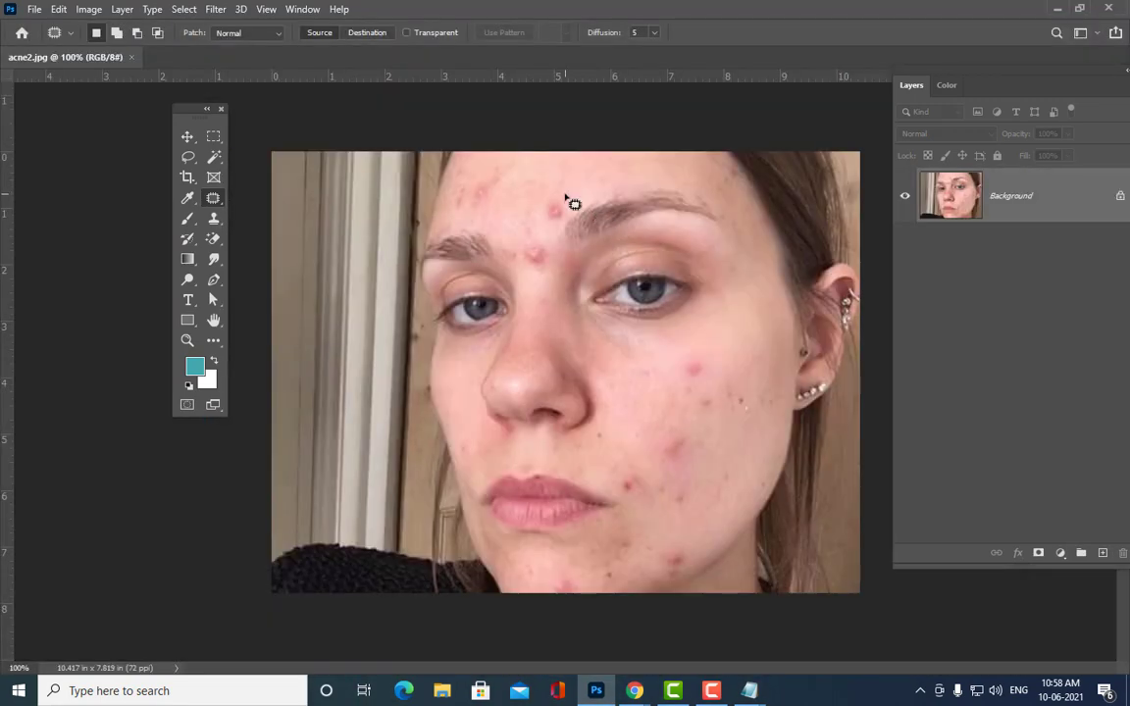
key(ctrl+o)
click(1022, 34)
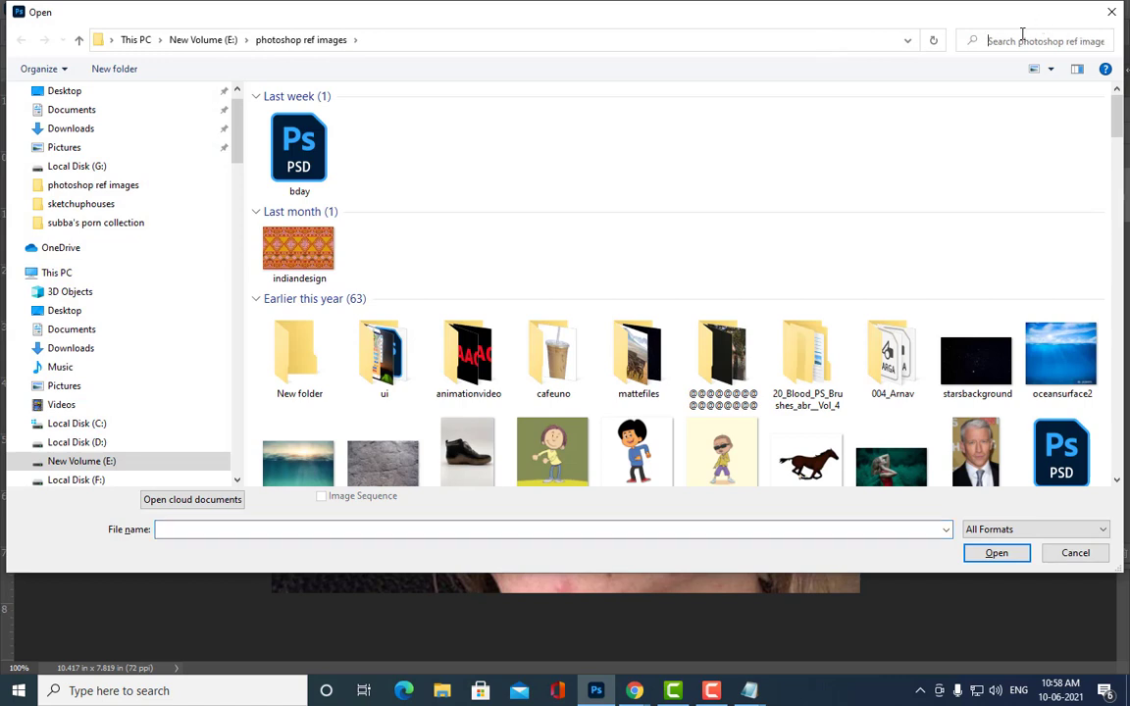
text(broke)
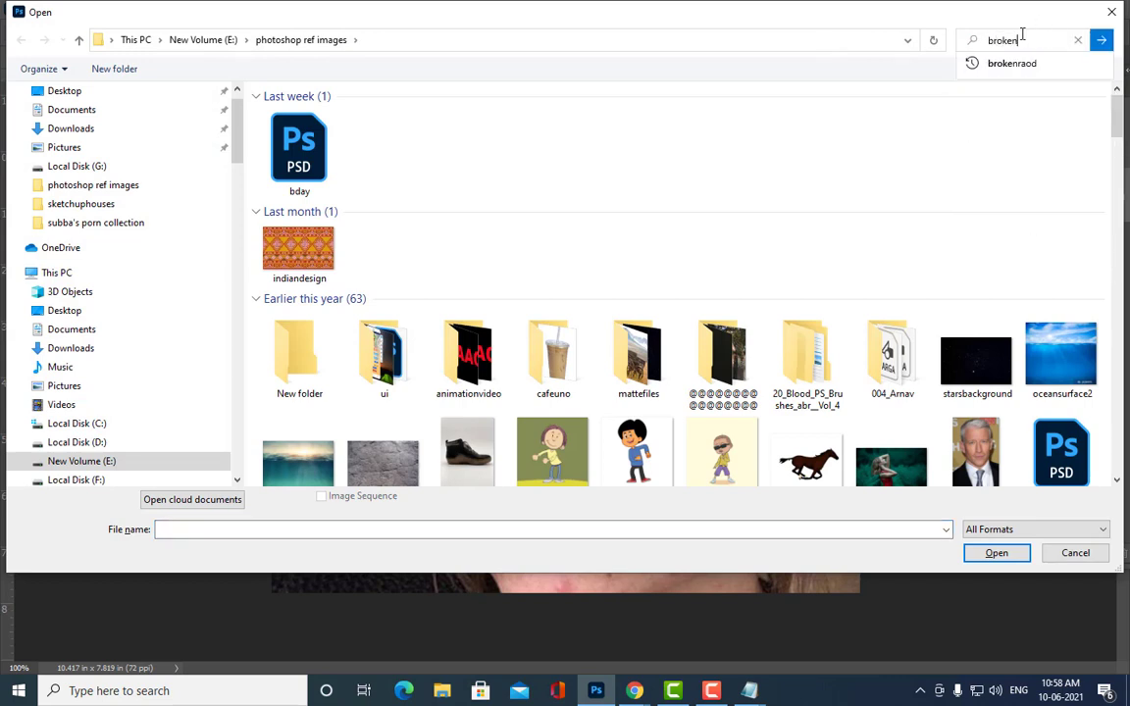
text(n)
click(1011, 63)
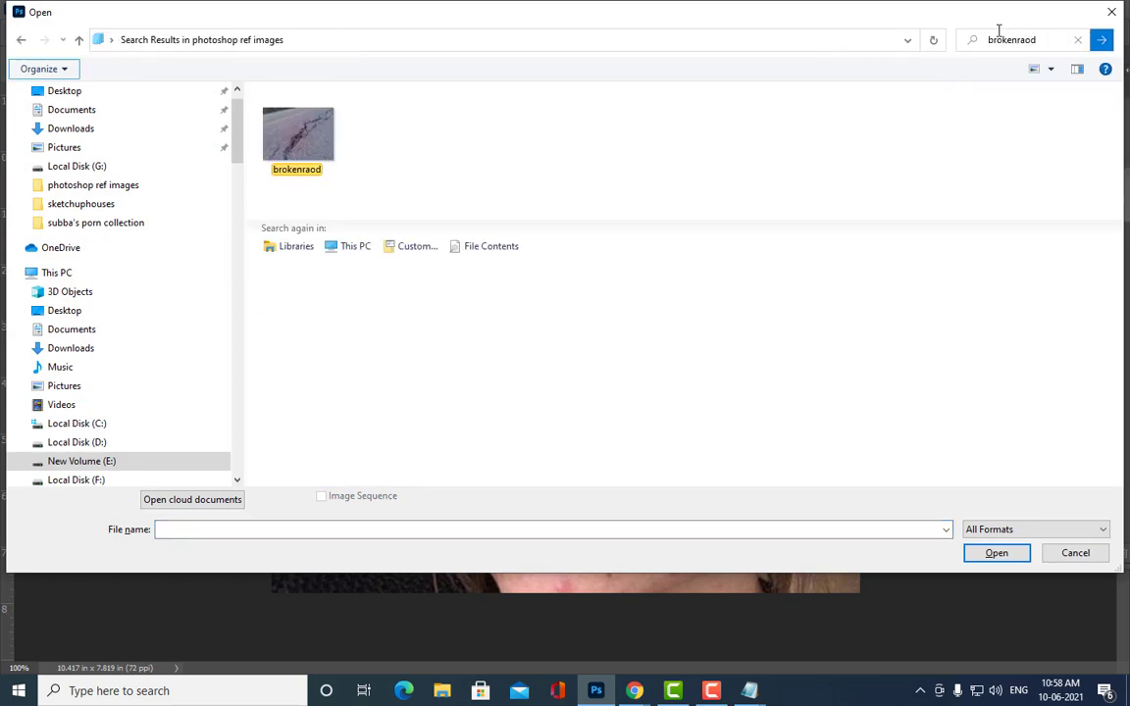
click(294, 142)
click(997, 553)
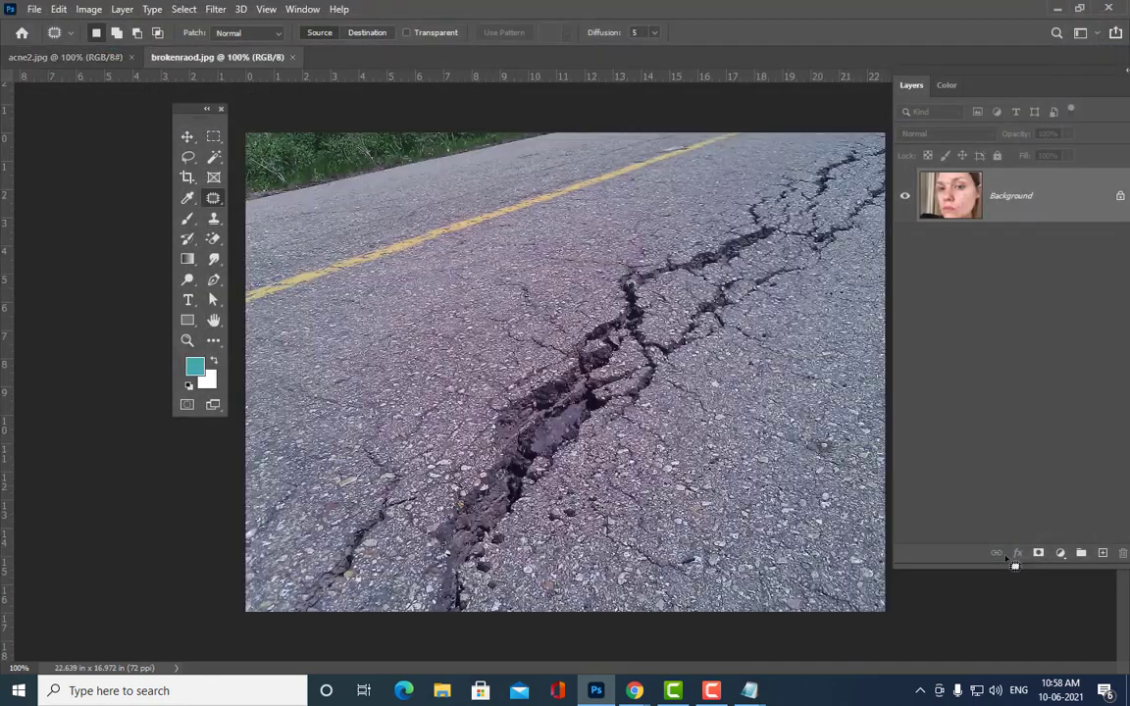
Step: Undock brokenraod.jpg into a floating window, enlarge the window and show the whole road photo at 33.3%
drag(217, 56, 412, 101)
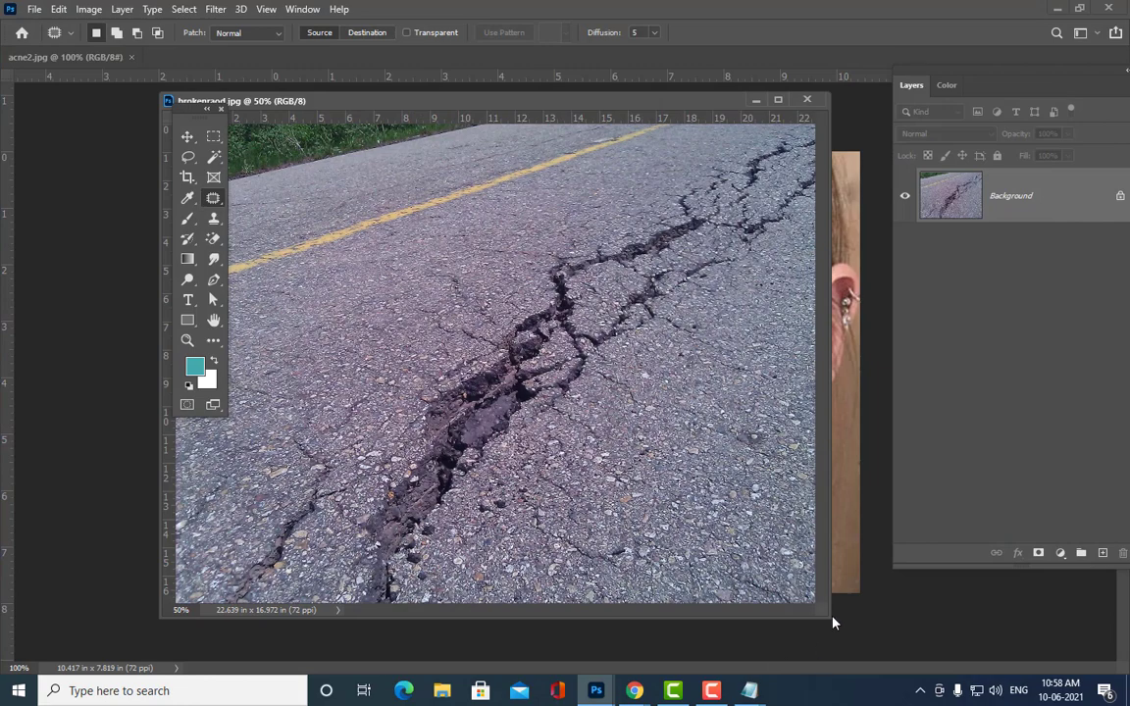
drag(822, 611, 883, 629)
key(ctrl+minus)
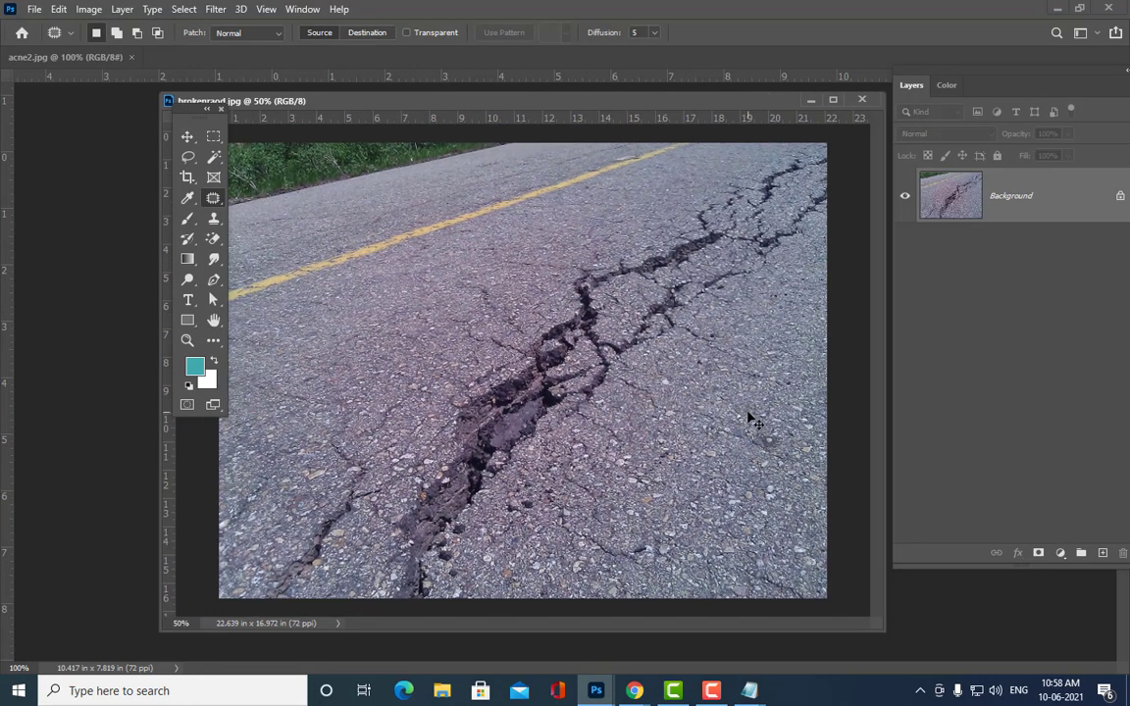
key(ctrl+plus)
key(ctrl+minus)
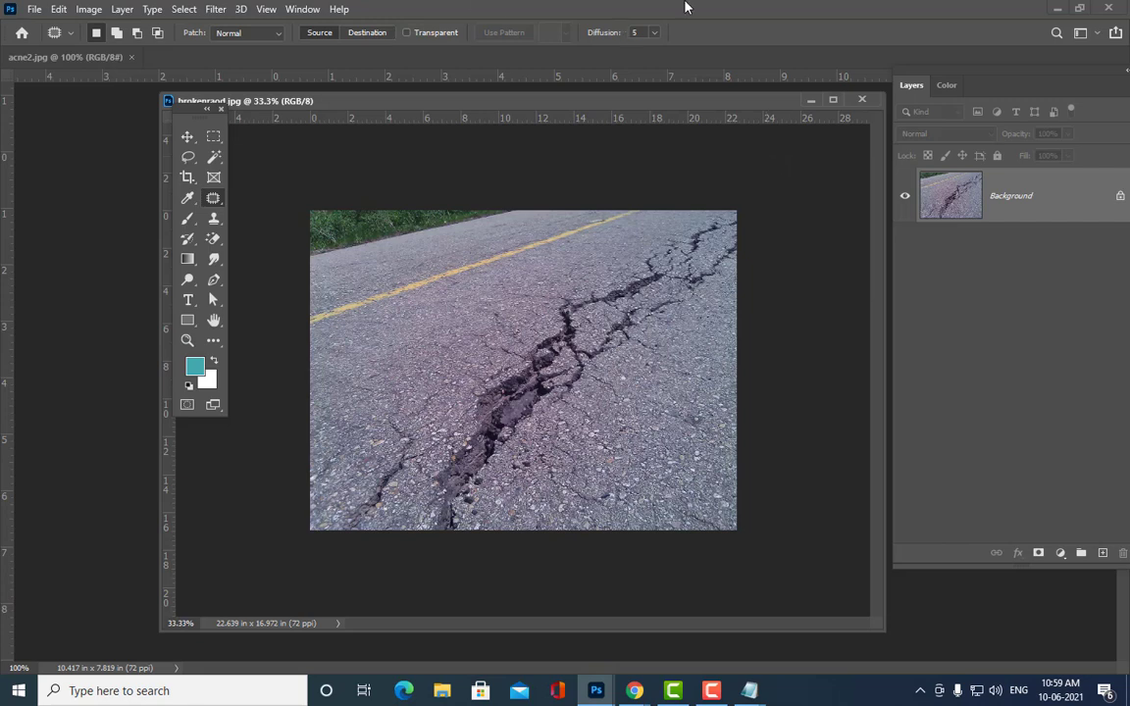
drag(370, 101, 390, 116)
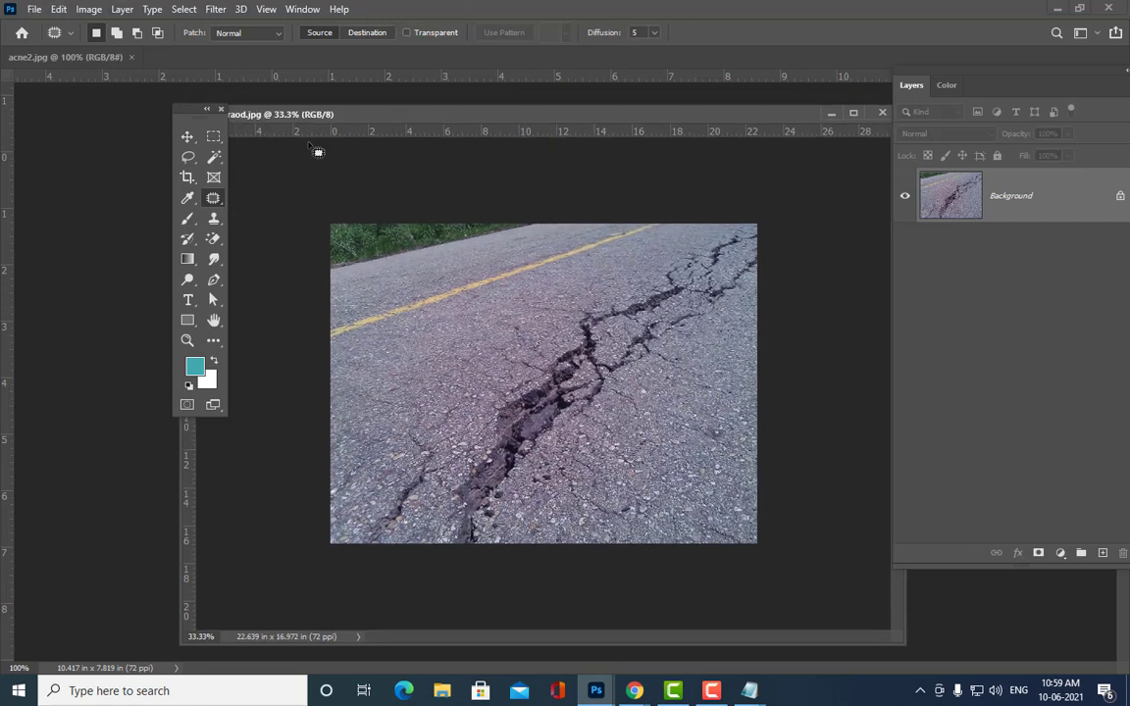
Step: Activate the Healing Brush Tool and float acne2.jpg in its own enlarged window above the road photo
right_click(213, 197)
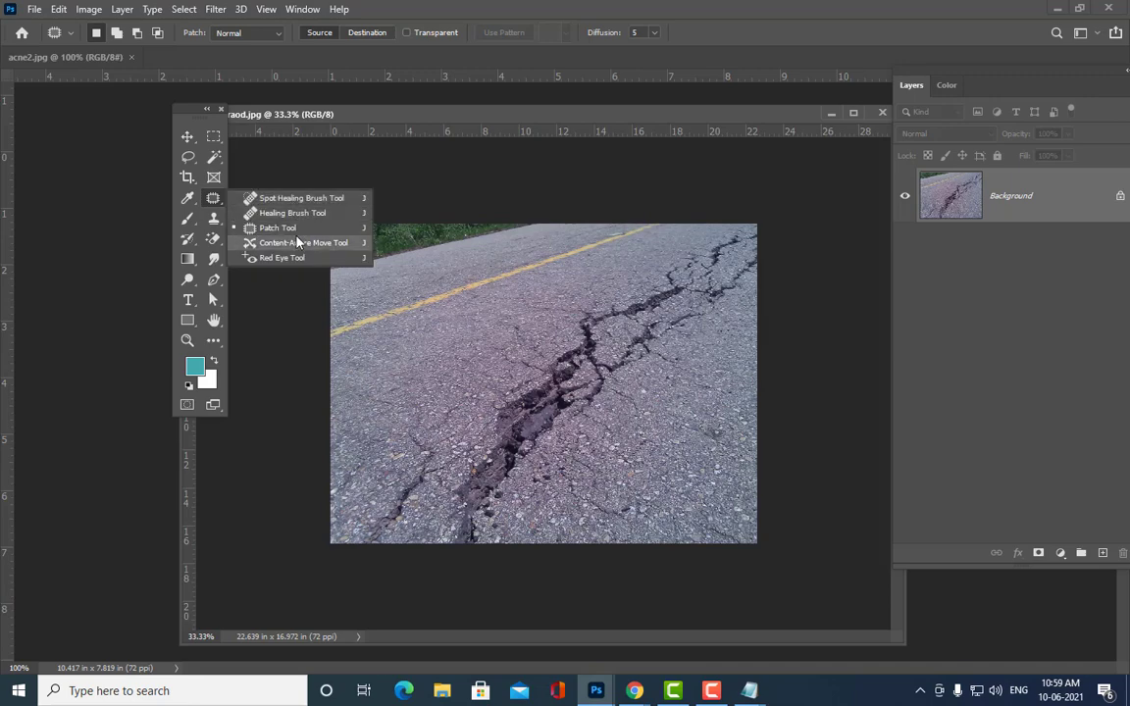
click(286, 213)
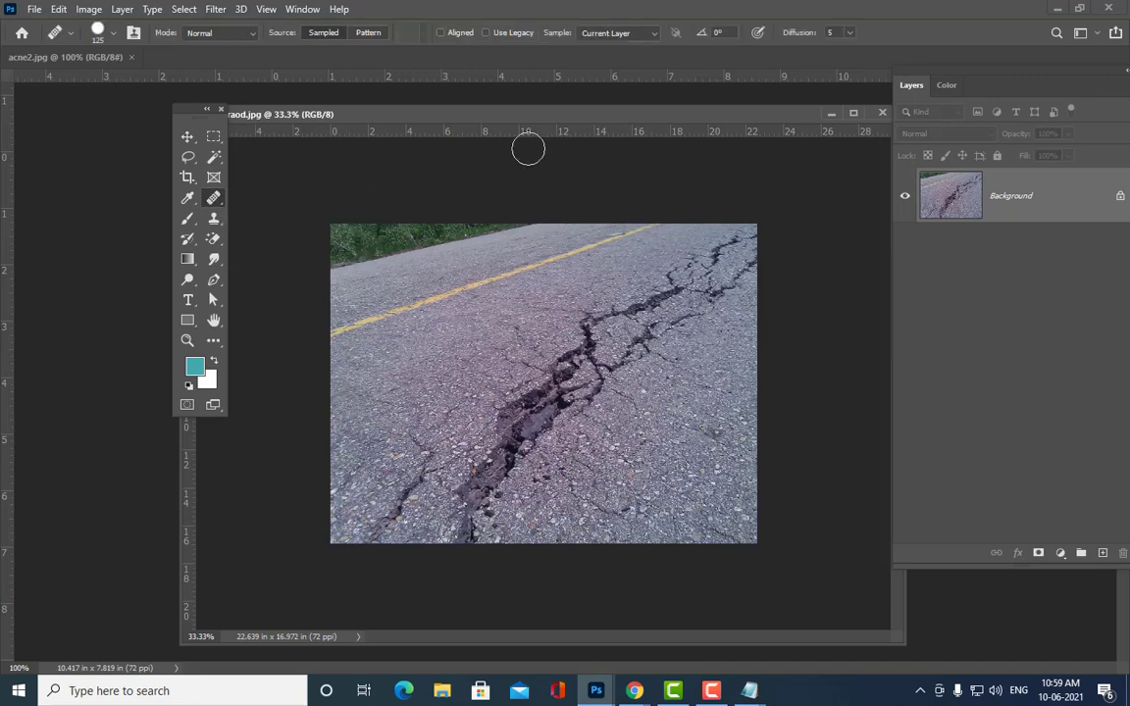
drag(524, 121, 490, 169)
drag(98, 57, 343, 67)
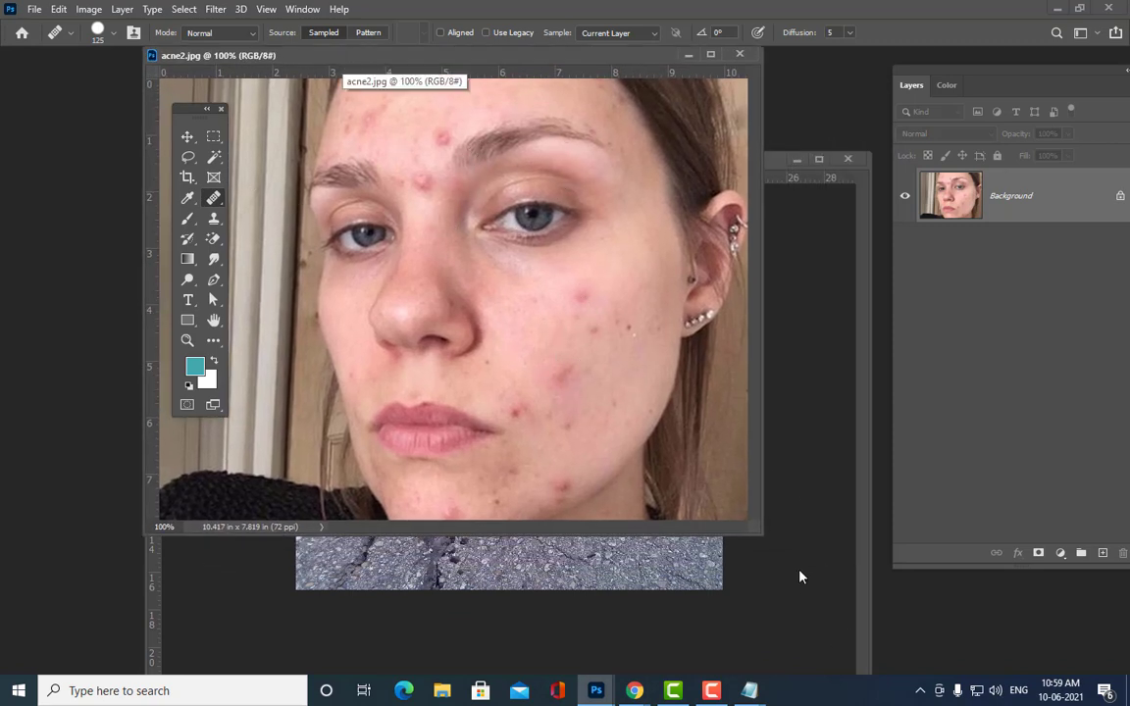
drag(762, 541, 851, 649)
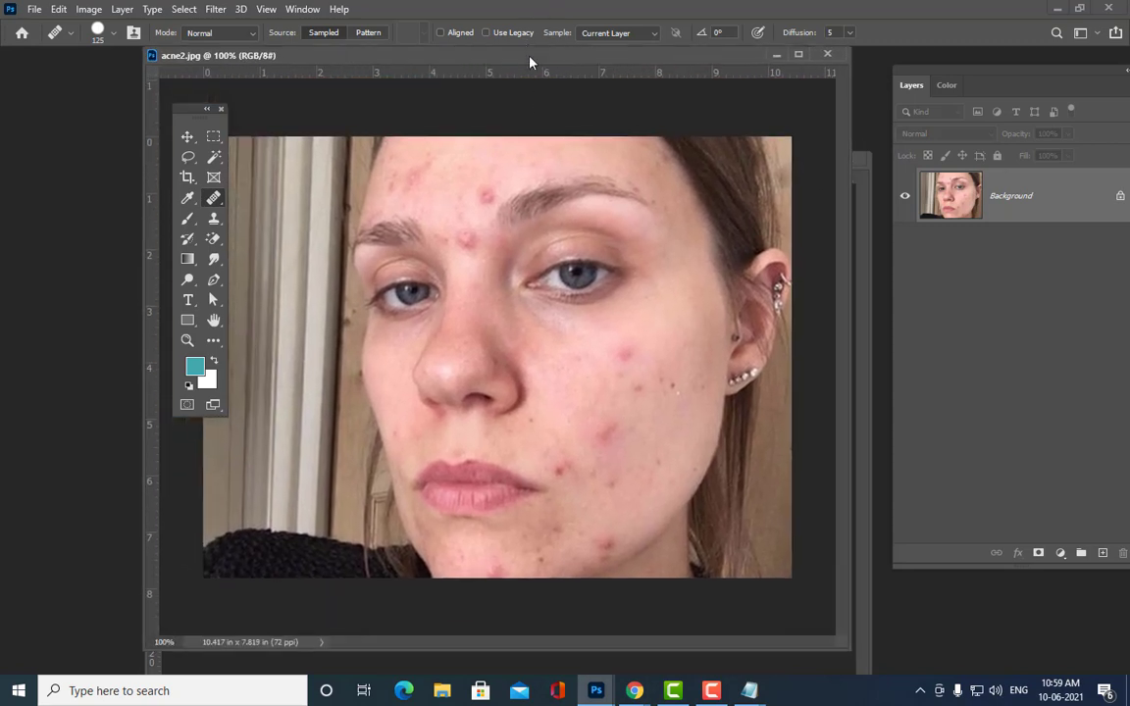
drag(530, 56, 515, 92)
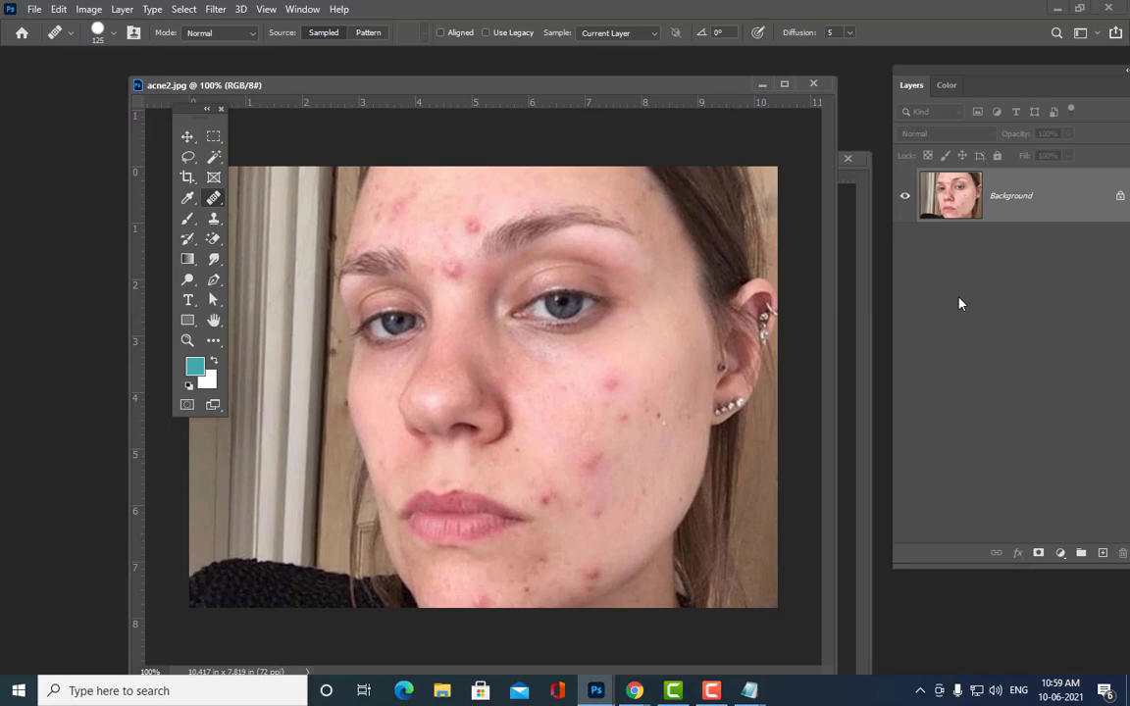
Step: Switch to the photoshopnotes file in Notepad, highlight the Healing brush instructions for reading, and minimize the notes
mouse_move(760, 689)
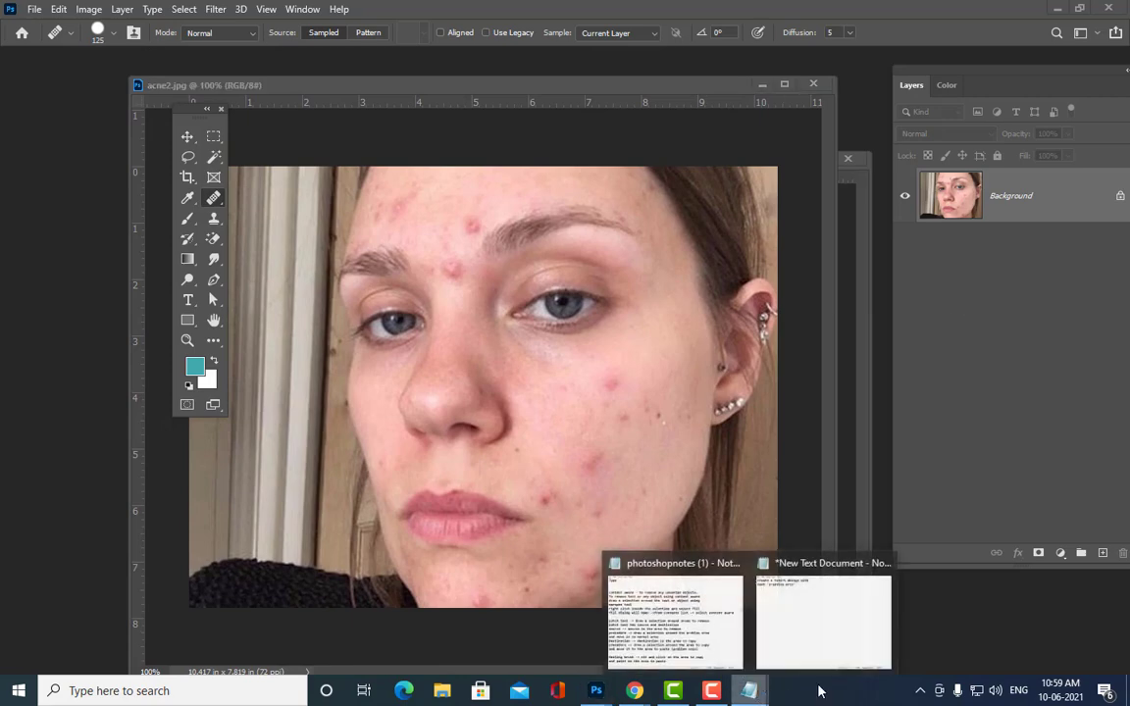
click(639, 568)
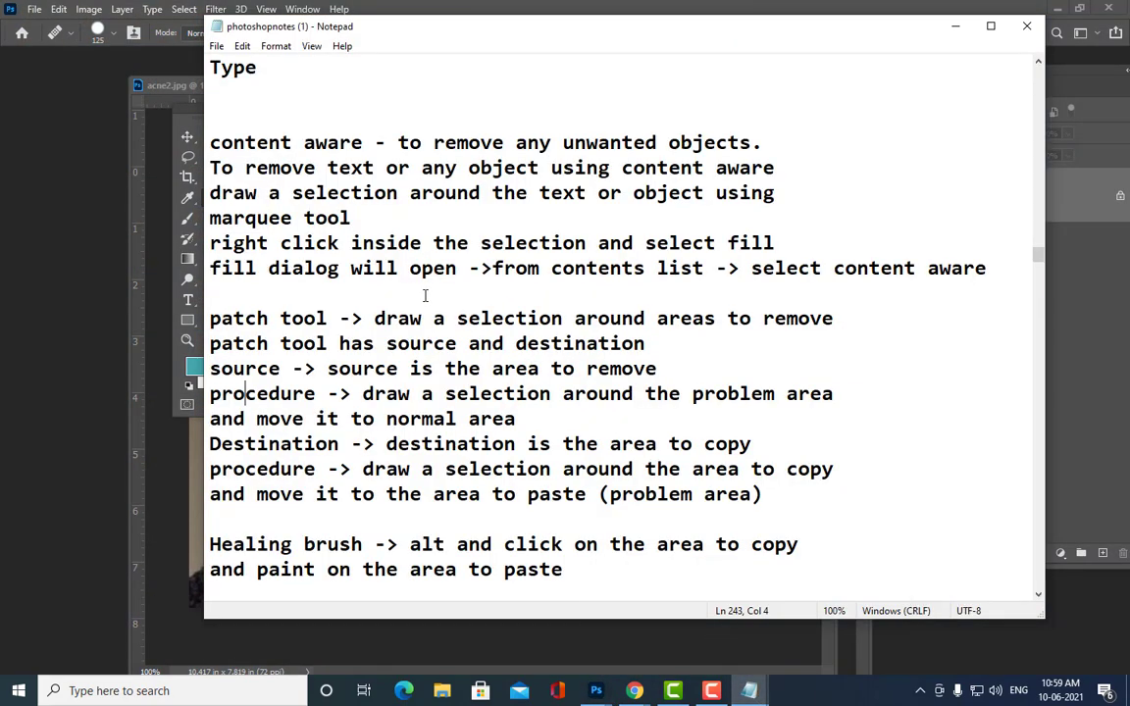
scroll(471, 351, down, 2)
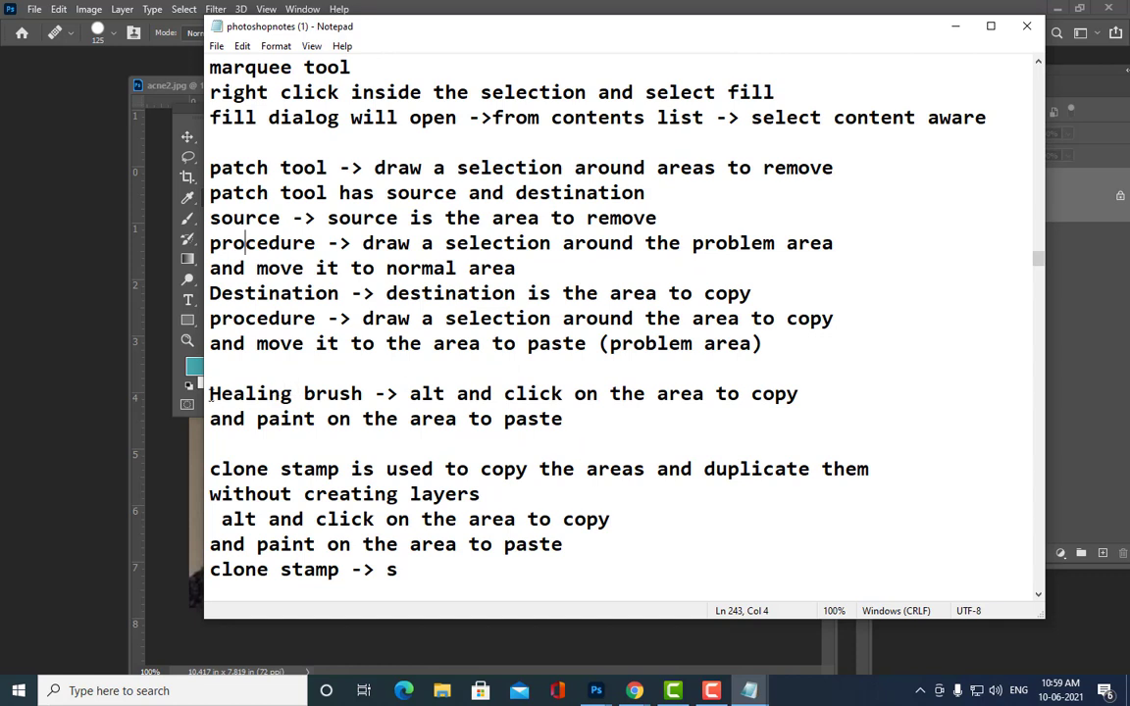
mouse_move(245, 390)
mouse_down()
mouse_move(522, 393)
mouse_move(612, 435)
mouse_up()
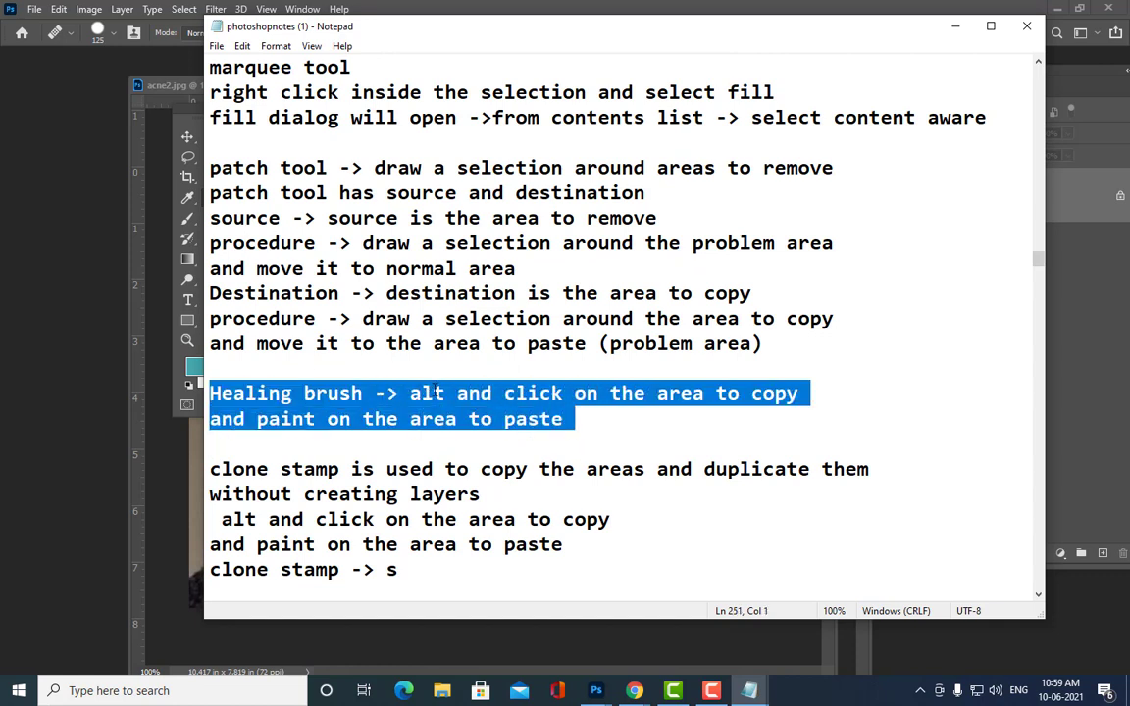
drag(423, 392, 680, 421)
drag(412, 394, 596, 419)
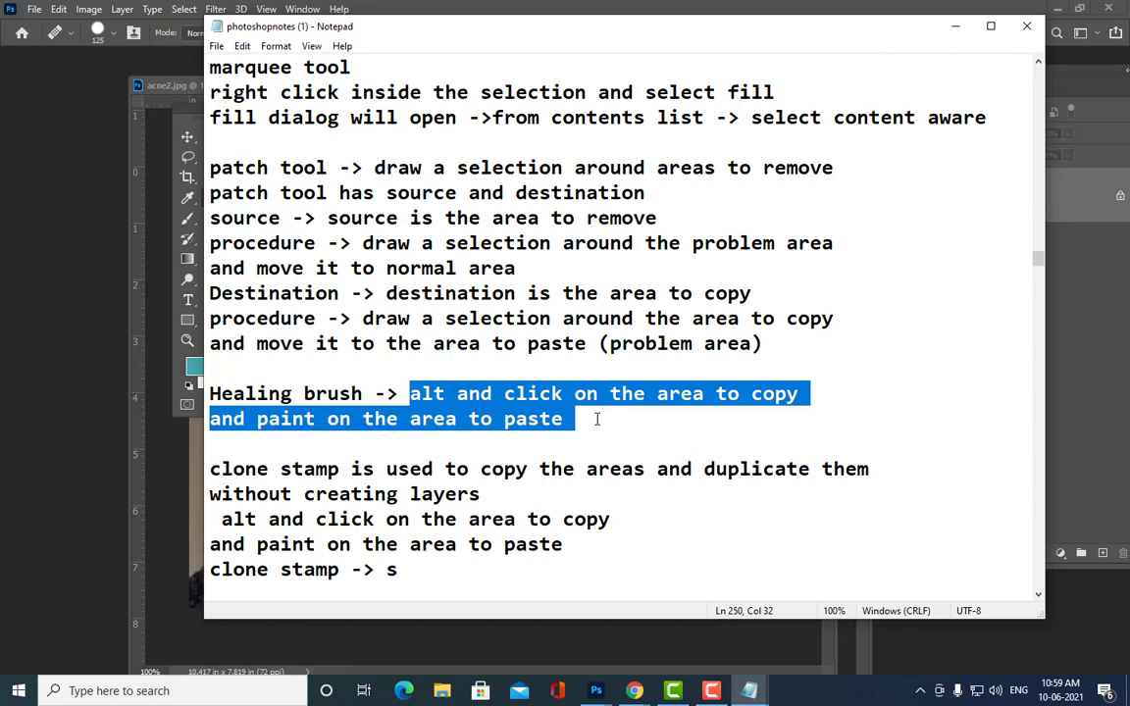
click(209, 393)
shift+click(583, 422)
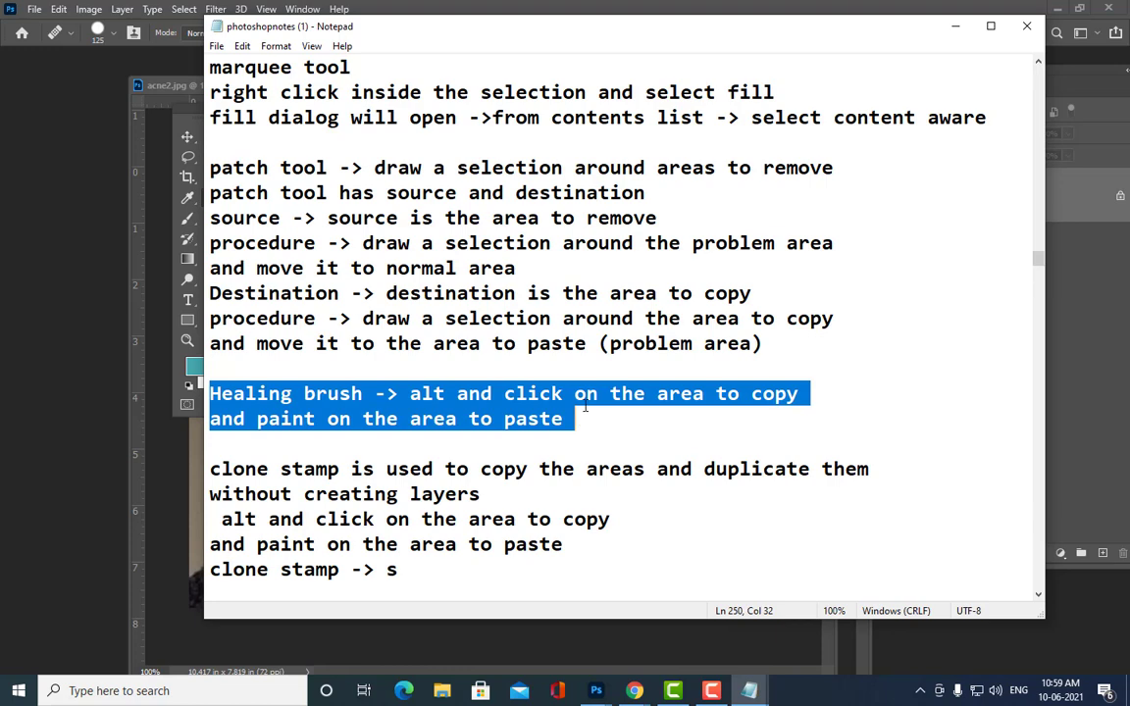
click(956, 26)
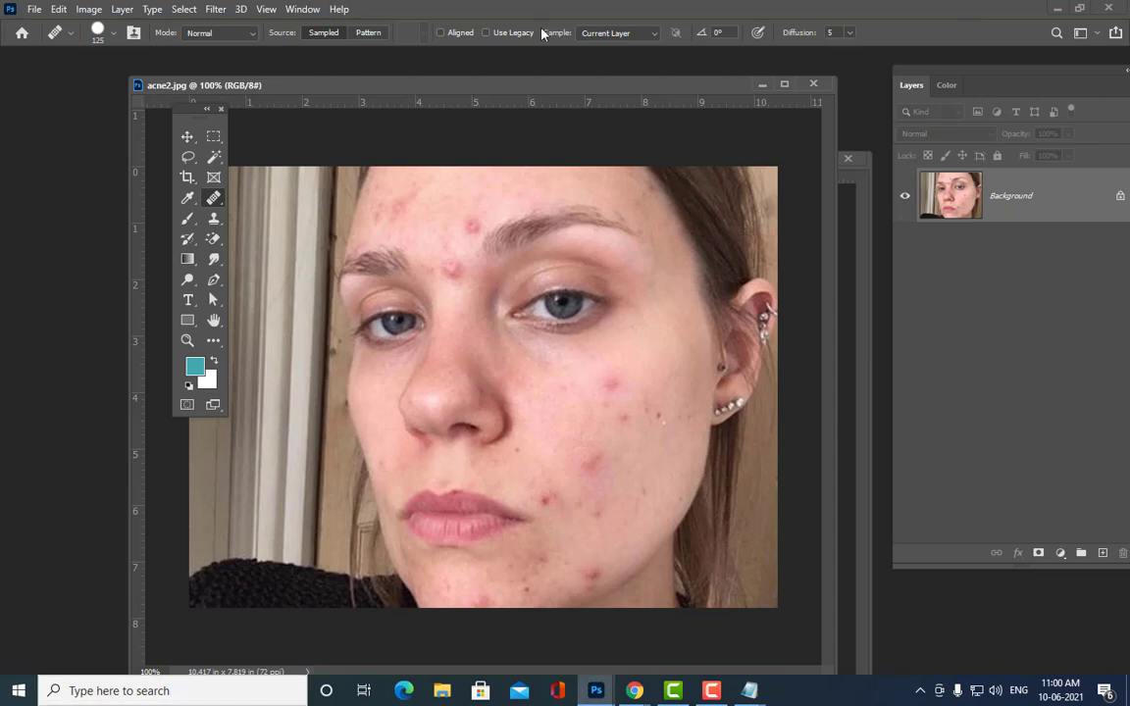
Step: Choose the Healing Brush Tool for acne2.jpg, reduce its brush size to 50 and reposition the portrait's window
drag(512, 90, 512, 83)
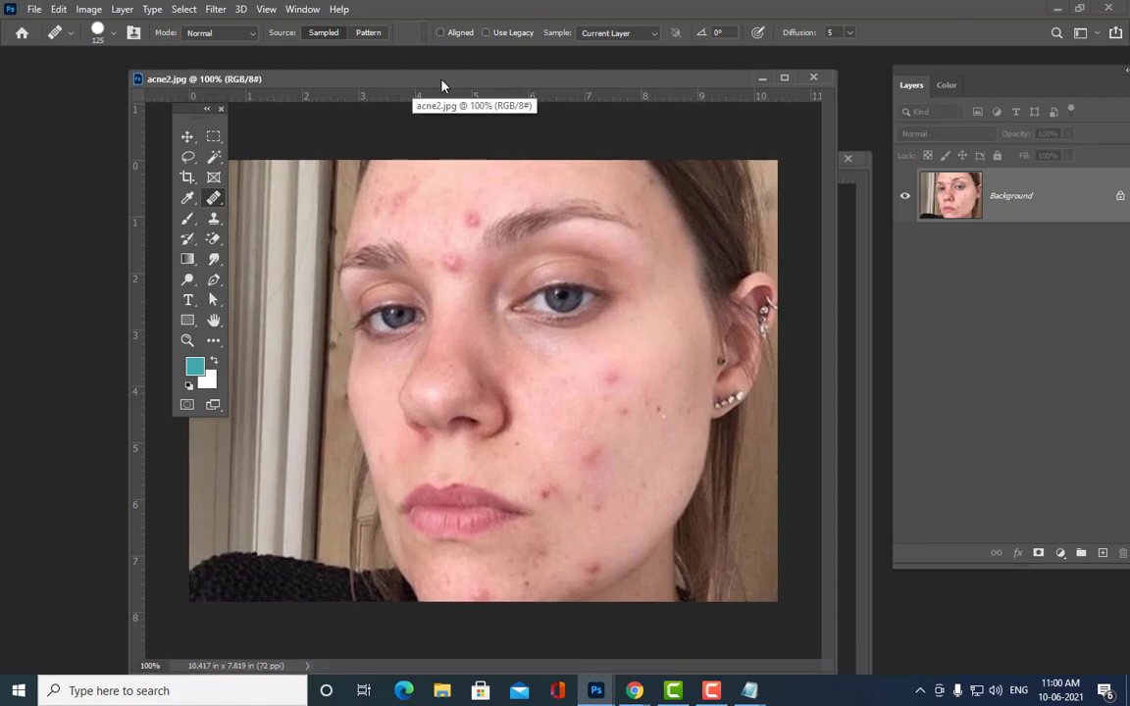
drag(442, 86, 474, 97)
right_click(214, 198)
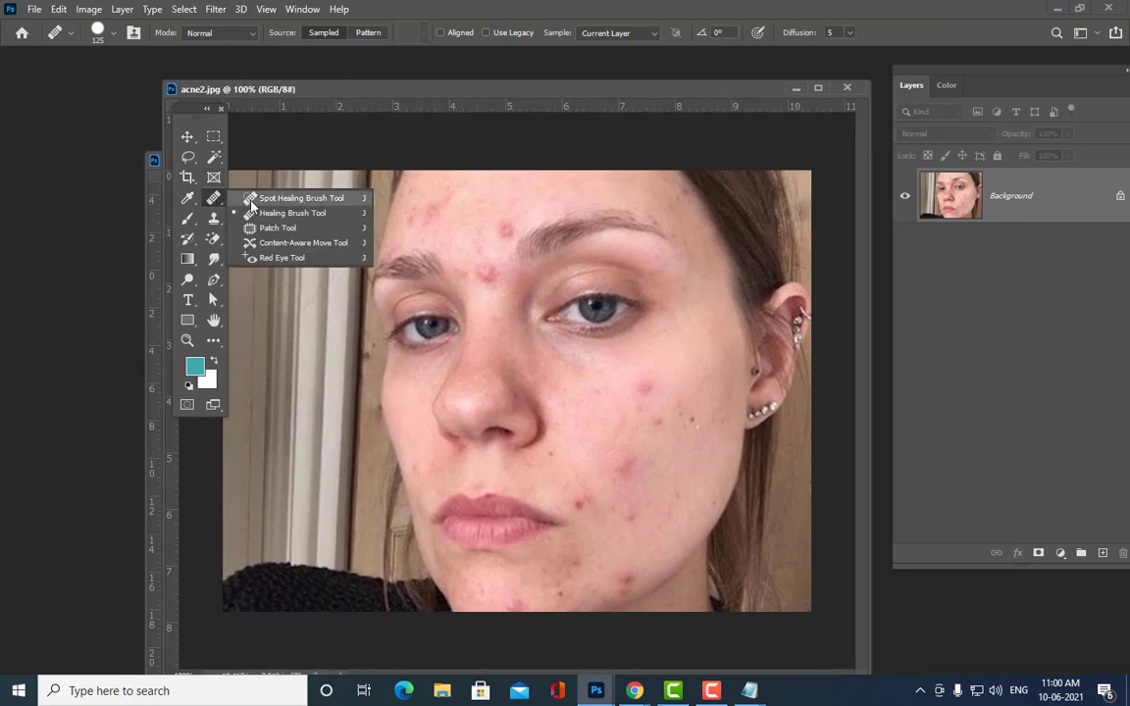
click(263, 216)
drag(541, 88, 469, 64)
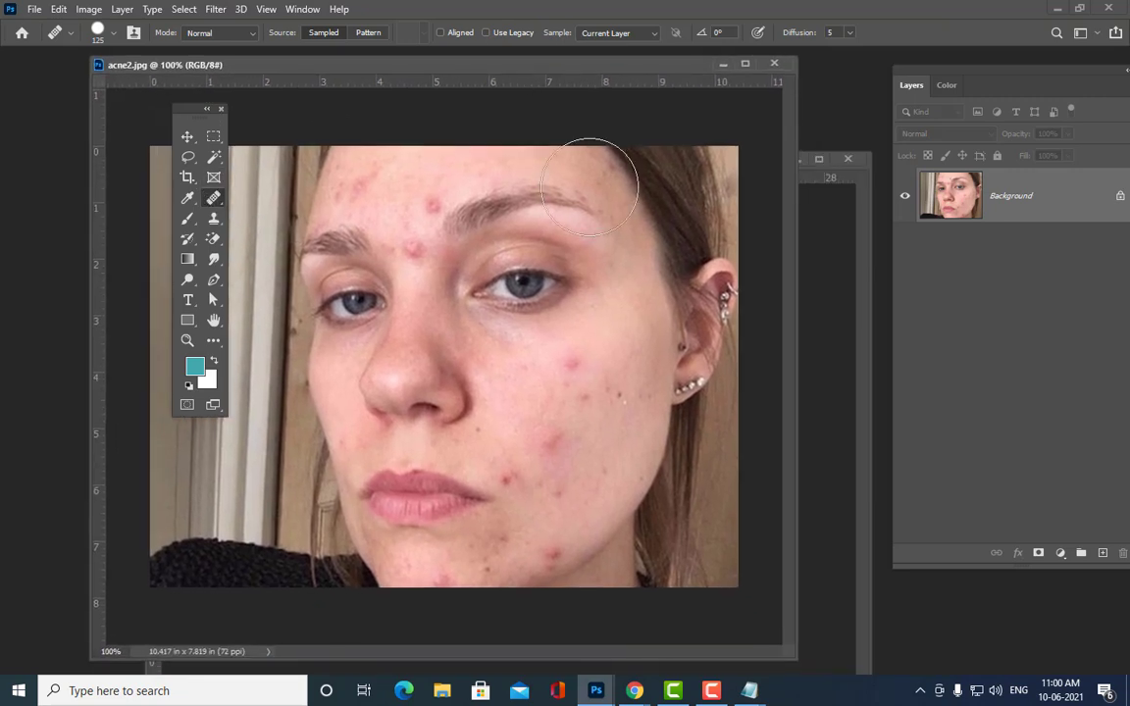
key(bracketleft)
key(bracketleft)
key(bracketleft)
key(bracketleft)
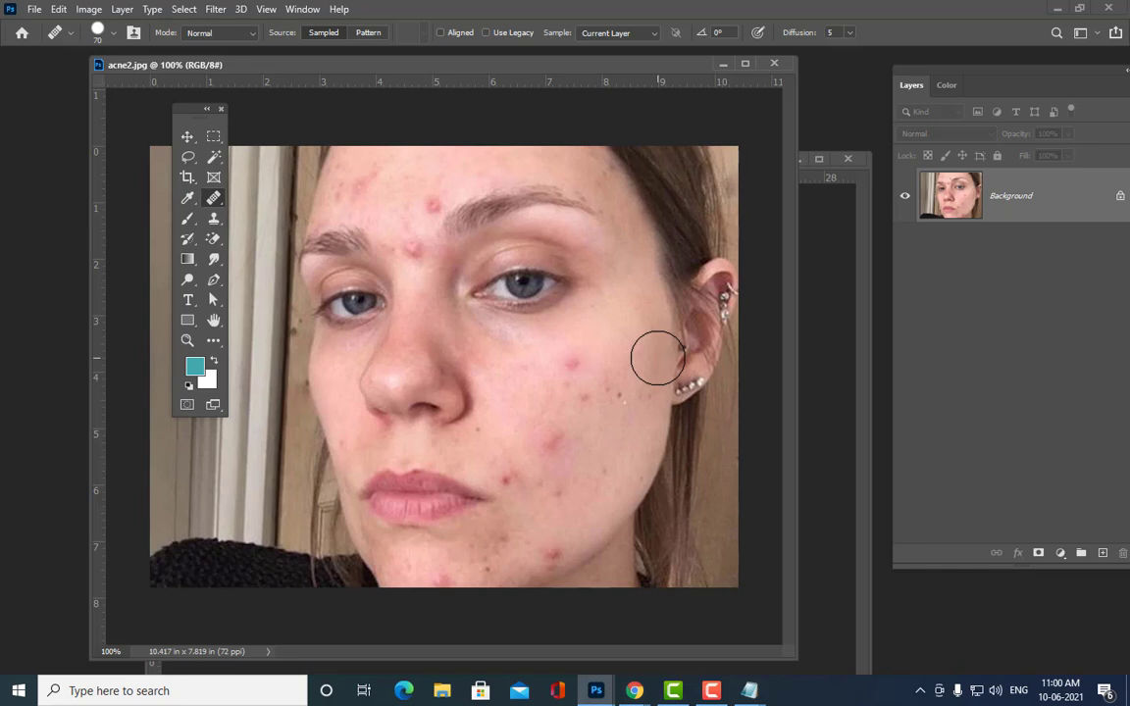
drag(606, 74, 631, 91)
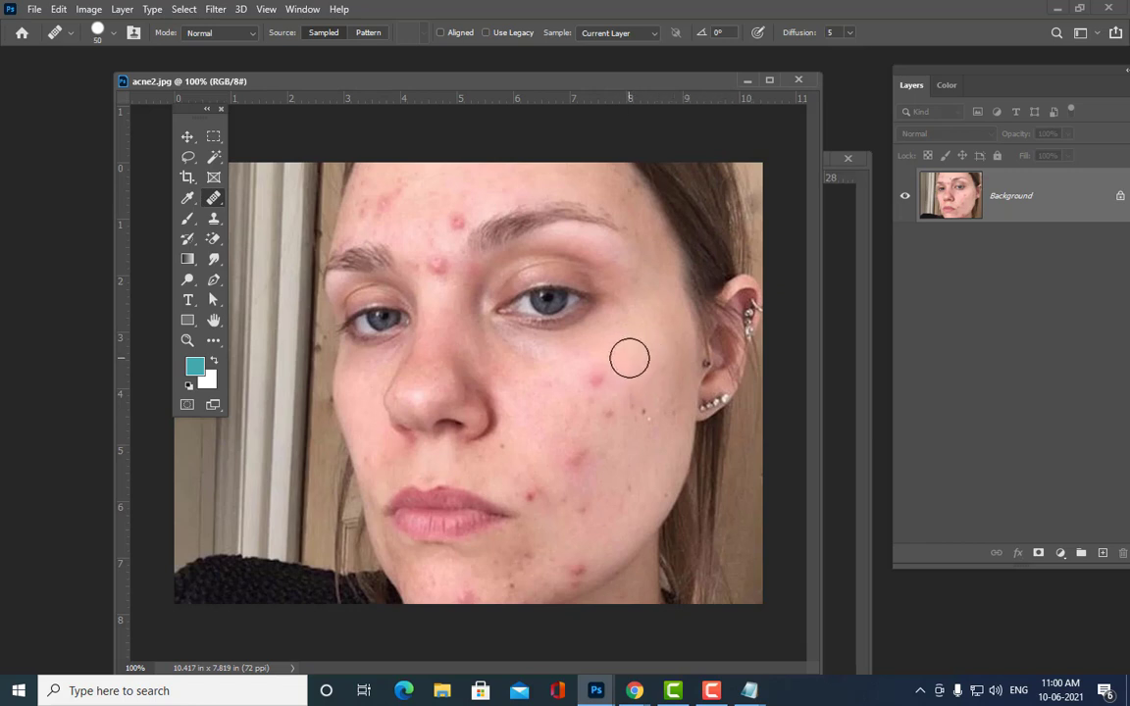
Step: Reduce the healing brush size to 45 and heal the blemishes on the cheek and jaw using clean nearby skin as source
key(bracketleft)
alt+click(629, 363)
mouse_move(613, 369)
mouse_down()
mouse_move(592, 378)
mouse_move(598, 391)
mouse_move(595, 379)
mouse_move(577, 391)
mouse_move(628, 384)
mouse_move(613, 406)
mouse_move(655, 393)
mouse_move(637, 409)
mouse_up()
mouse_move(573, 459)
mouse_down()
mouse_move(578, 467)
mouse_move(560, 456)
mouse_move(569, 453)
mouse_up()
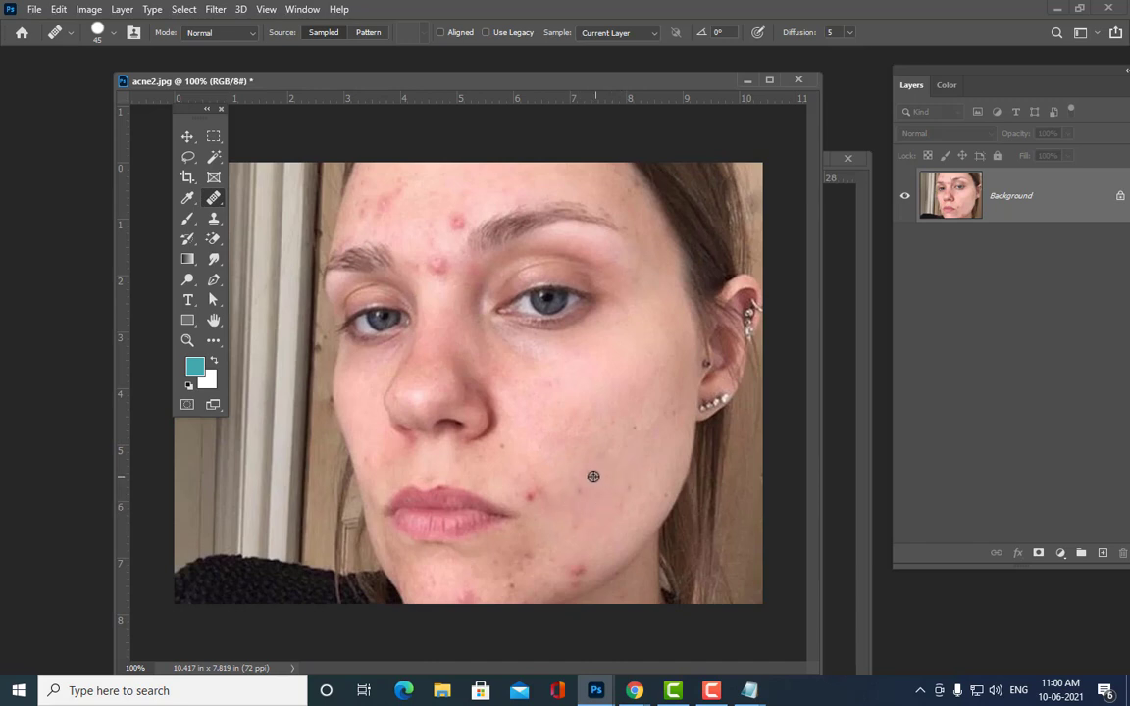
alt+click(544, 472)
mouse_move(527, 487)
mouse_down()
mouse_move(610, 544)
mouse_move(579, 577)
mouse_up()
alt+click(577, 537)
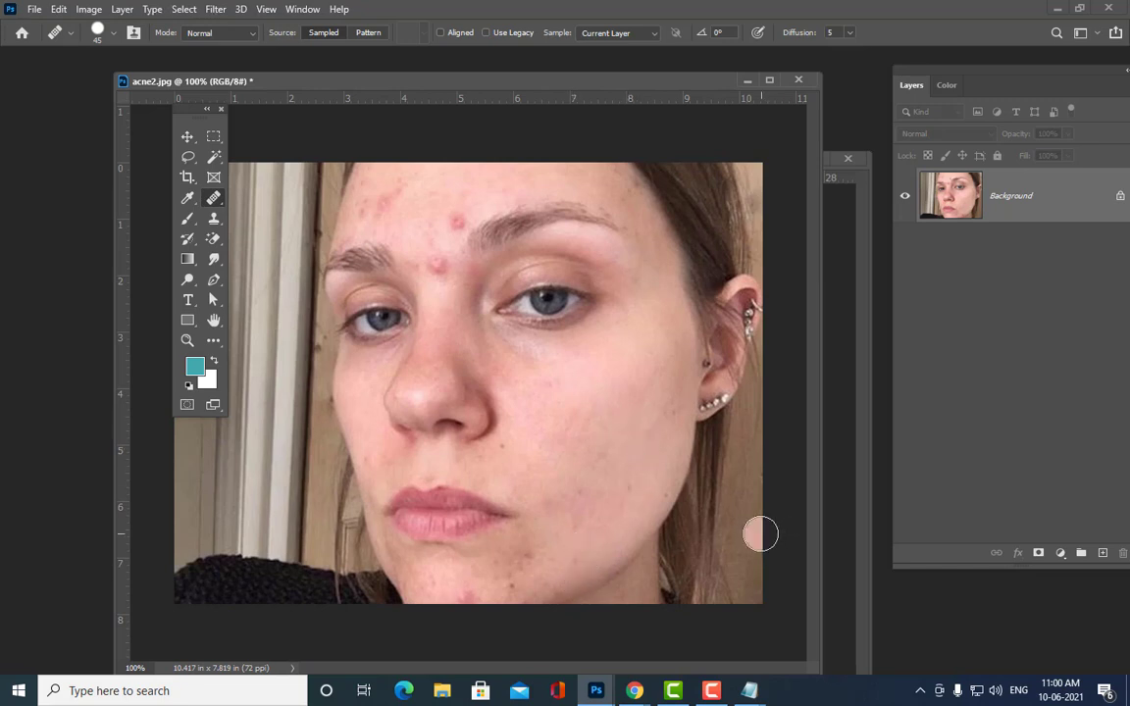
Step: Sample clear forehead skin and heal the red spots between the eyebrows and above the brow at the hairline side
alt+click(477, 192)
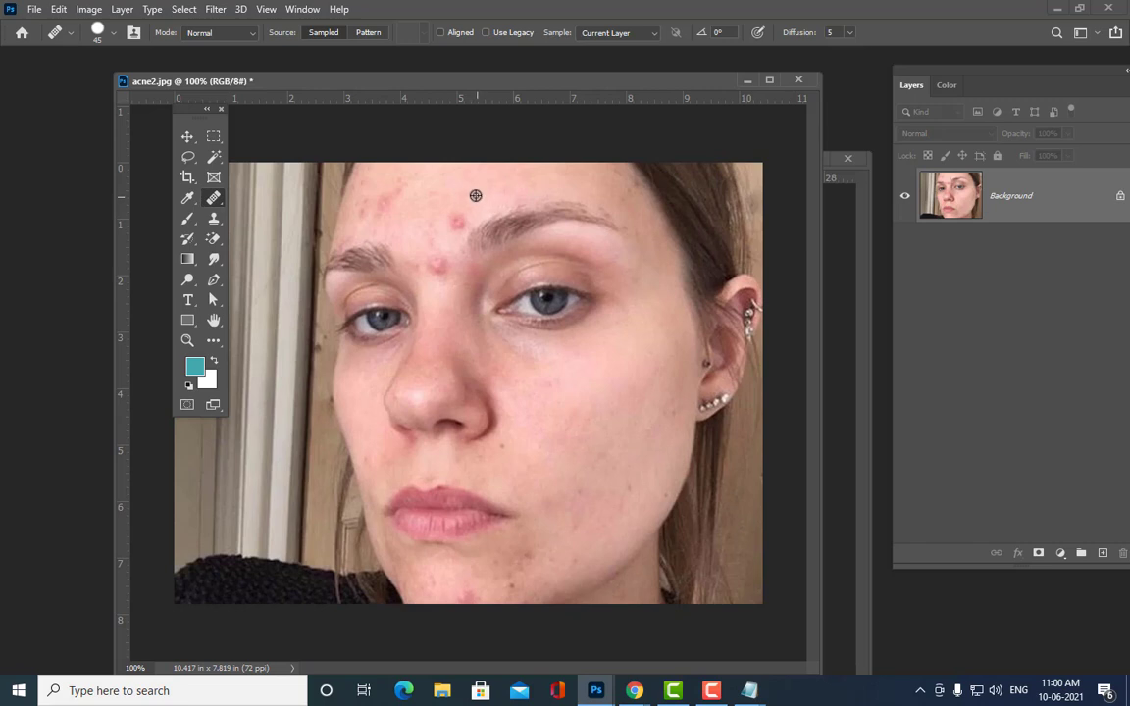
click(455, 217)
alt+click(436, 240)
click(439, 261)
click(389, 201)
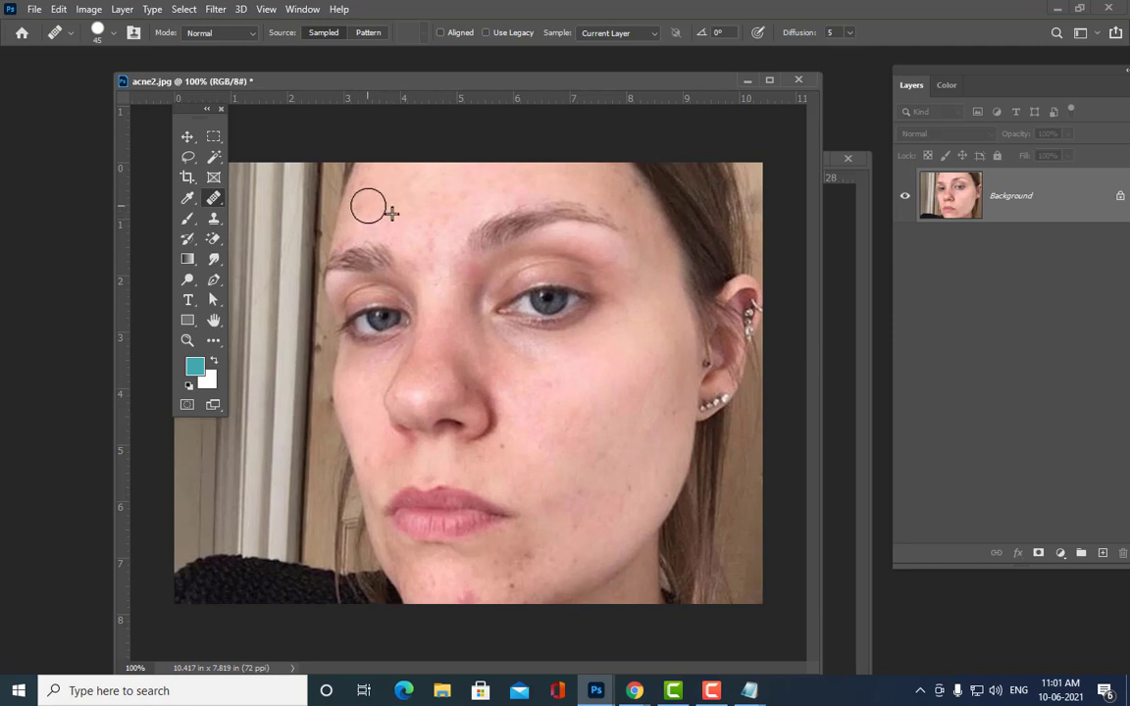
Step: Sample clear cheek skin and heal the remaining small marks on the cheek, chin and forehead
alt+click(654, 409)
click(661, 467)
click(591, 477)
click(551, 572)
click(547, 571)
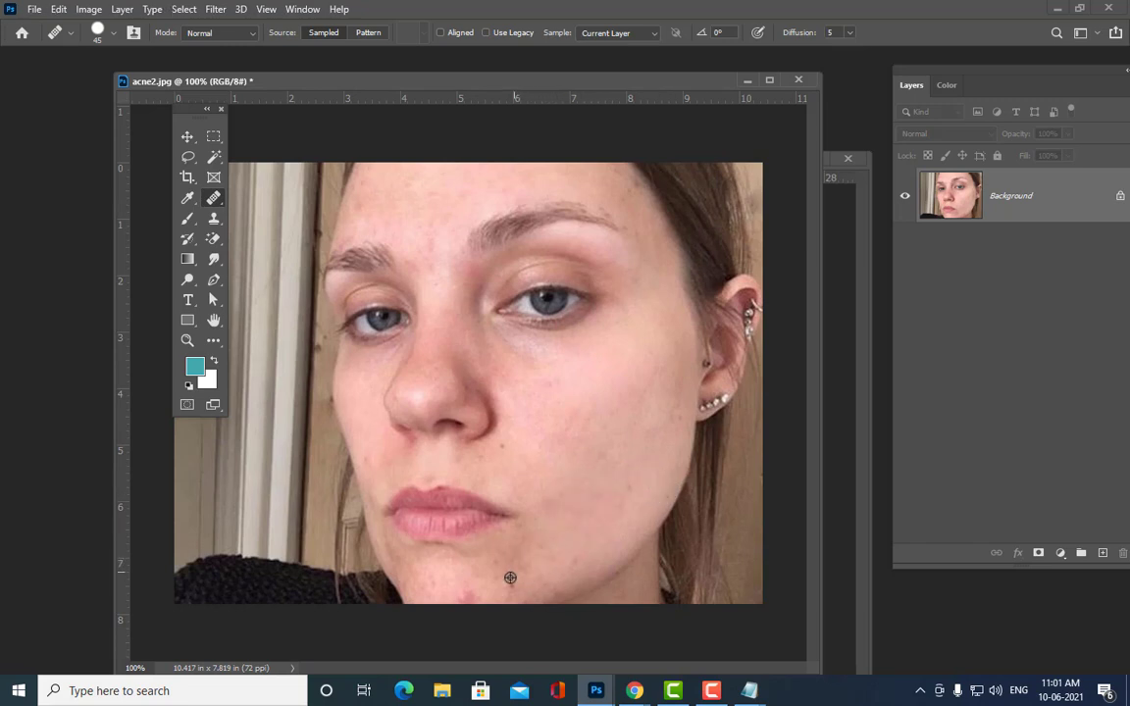
click(464, 587)
click(379, 216)
click(378, 219)
click(641, 180)
Step: Move the acne2.jpg window aside, bring brokenraod.jpg to the front and enlarge its window
drag(698, 77, 619, 71)
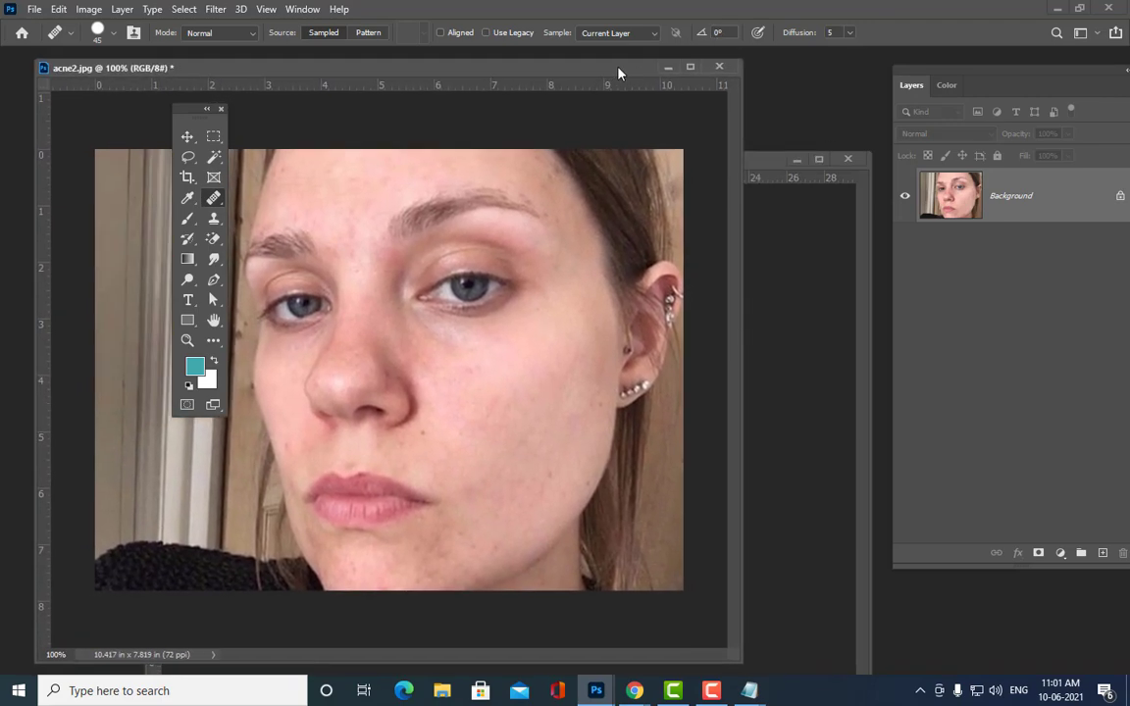
drag(768, 162, 741, 47)
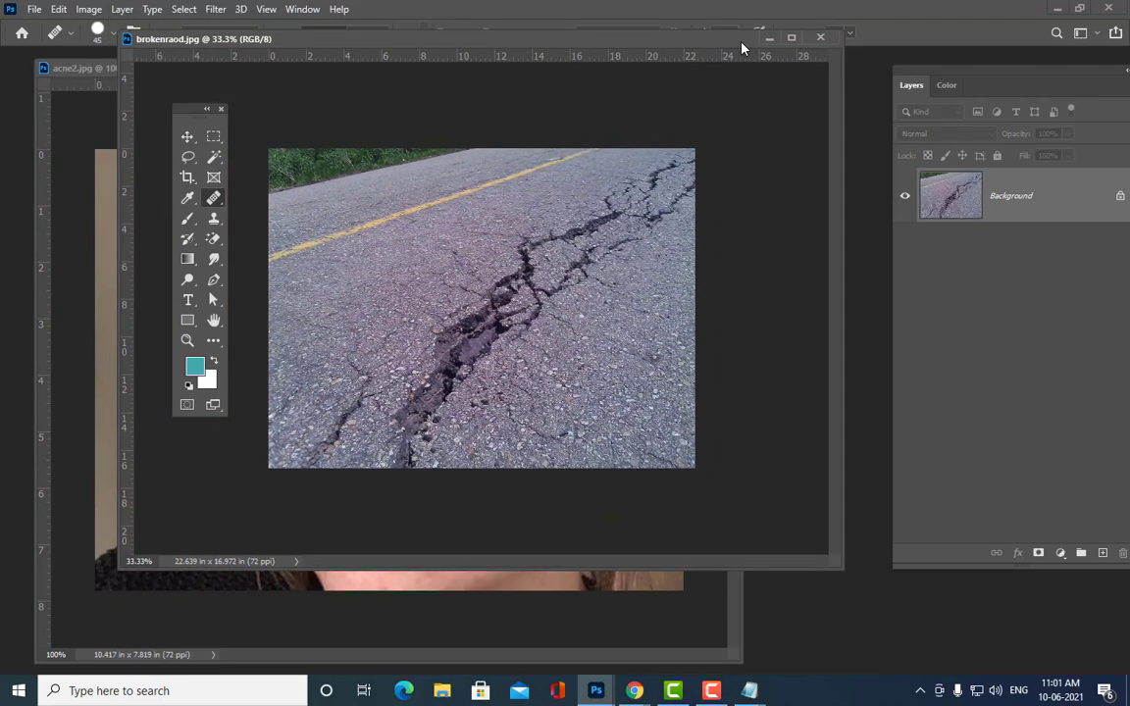
drag(838, 569, 927, 614)
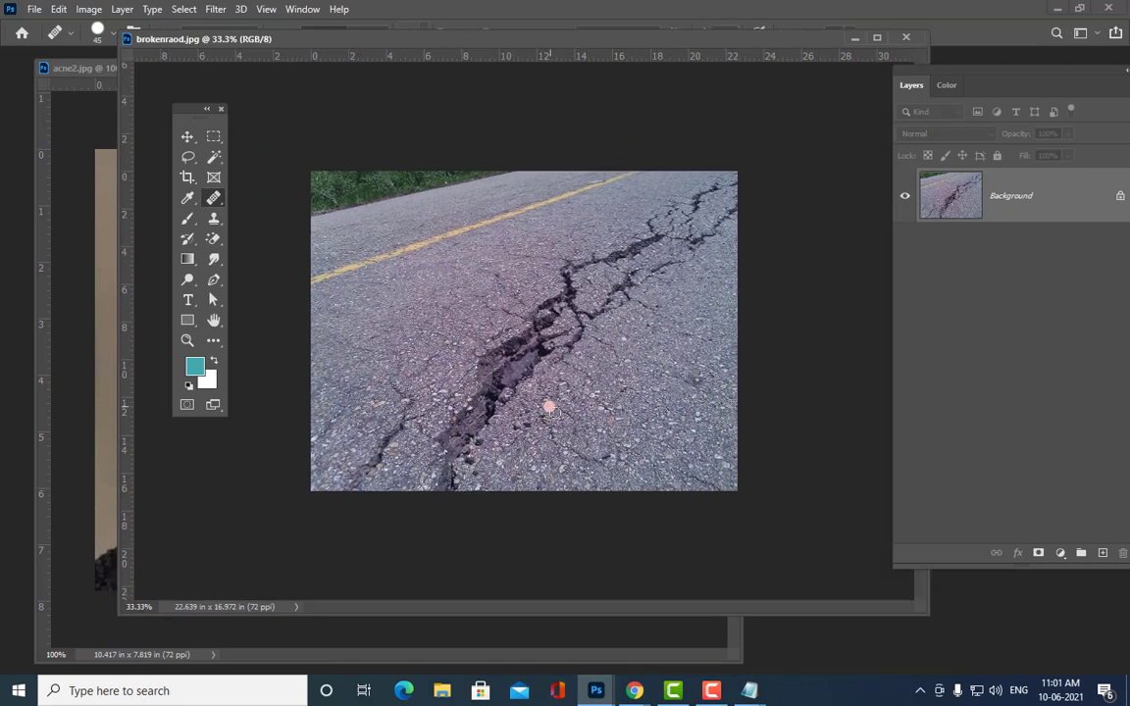
Step: Enlarge the healing brush to 200 and paint over the lower and middle parts of the wide road crack
key(bracketright)
key(bracketright)
key(bracketright)
key(bracketright)
key(bracketright)
key(bracketright)
key(bracketright)
key(bracketright)
key(bracketright)
key(bracketright)
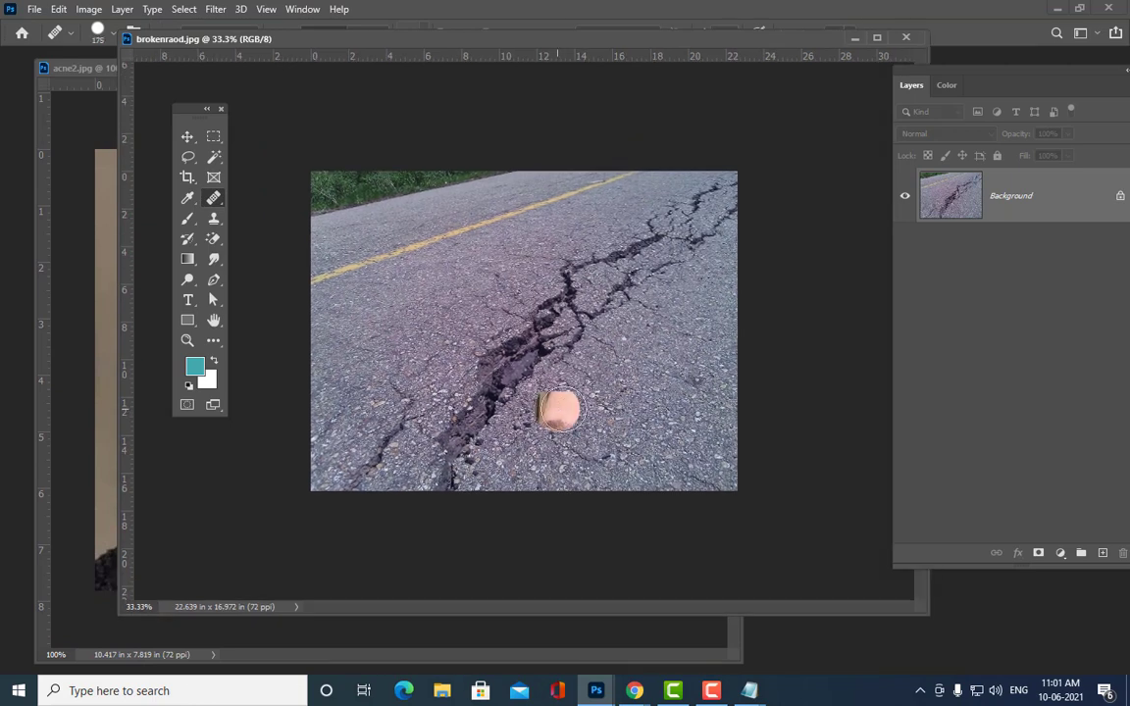
key(bracketleft)
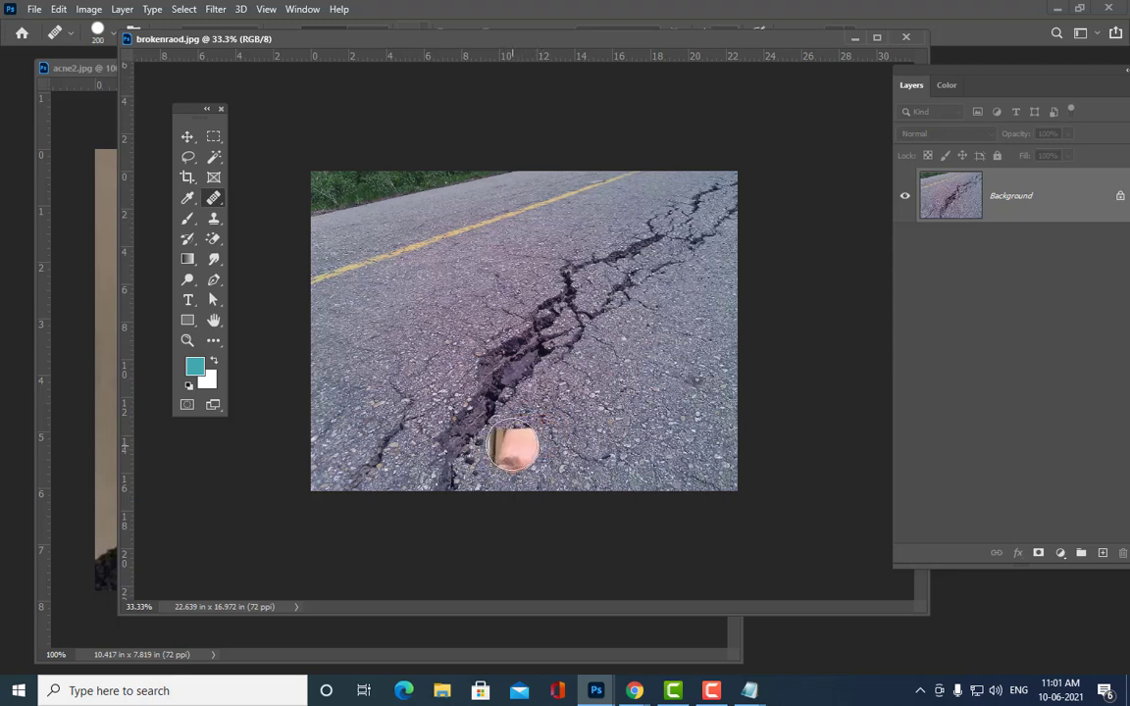
mouse_move(464, 463)
mouse_down()
mouse_move(409, 433)
mouse_move(466, 414)
mouse_move(446, 380)
mouse_move(407, 390)
mouse_move(432, 388)
mouse_up()
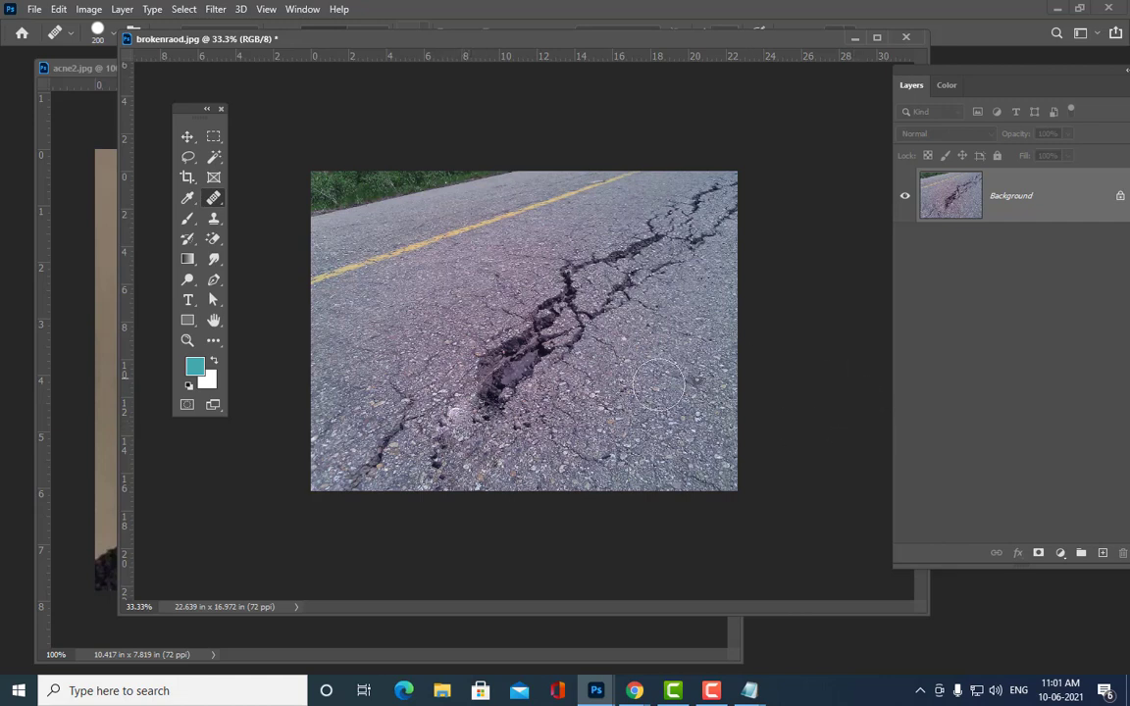
mouse_move(556, 395)
mouse_down()
mouse_move(471, 343)
mouse_move(528, 377)
mouse_move(486, 332)
mouse_move(535, 312)
mouse_up()
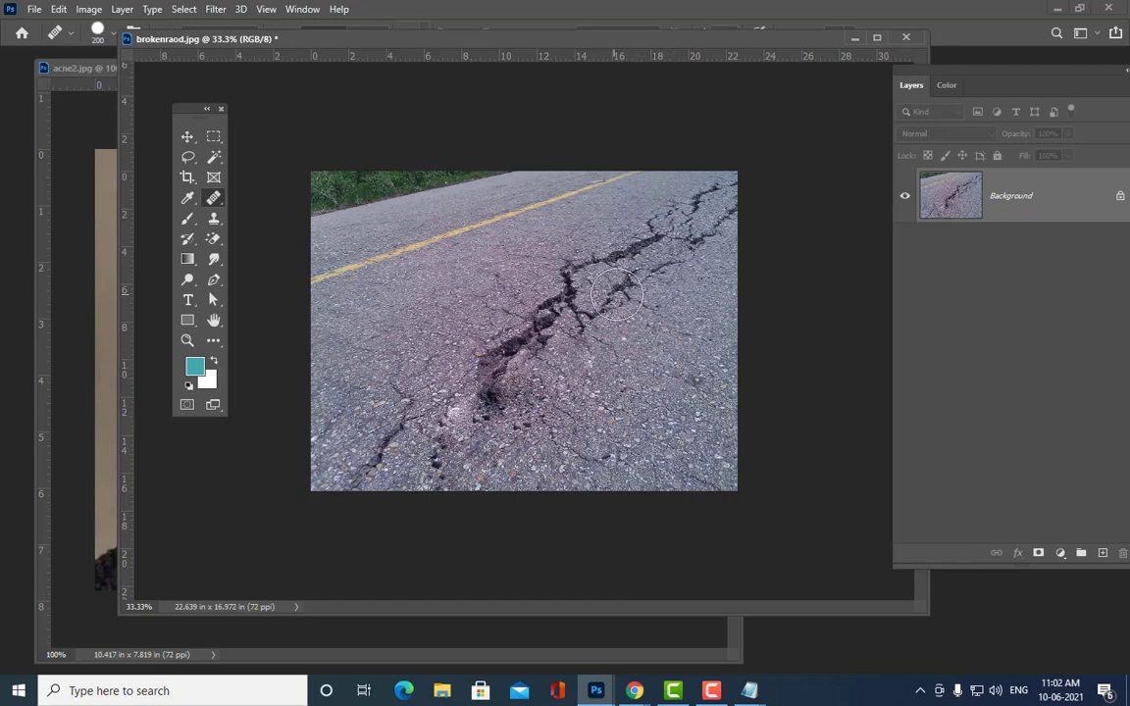
Step: Heal the crack's right-hand branch from a clean asphalt sample, and undo the extra stroke over the crack's far end
alt+click(681, 284)
drag(738, 214, 715, 262)
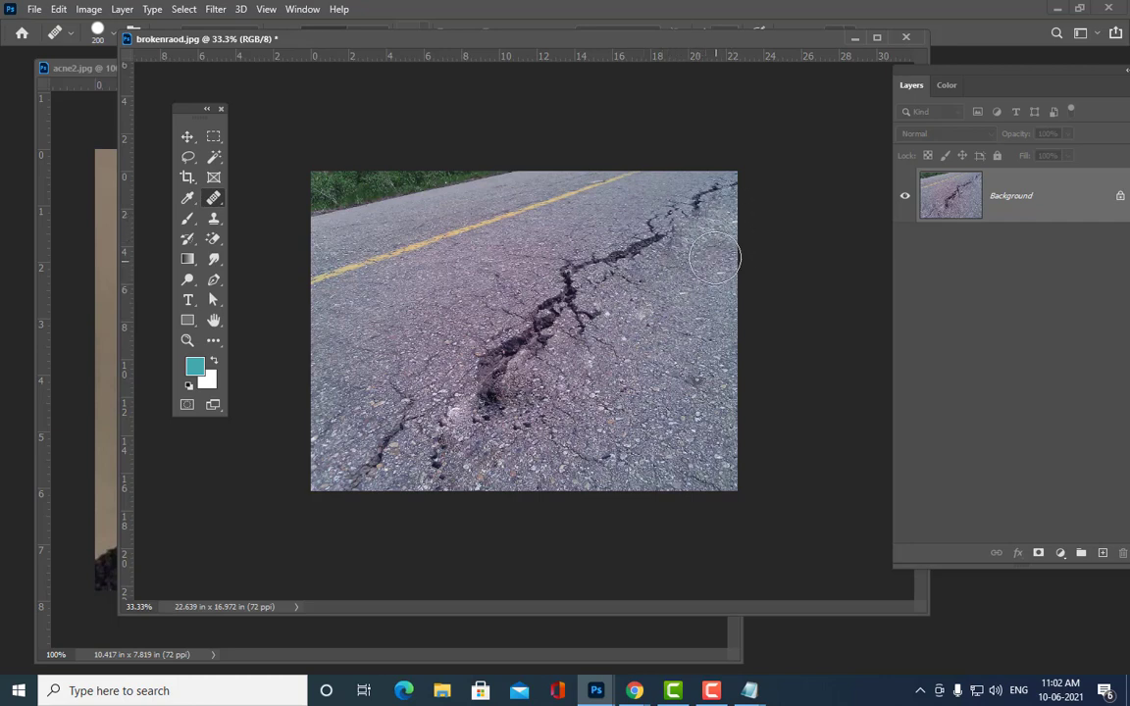
drag(672, 220, 714, 189)
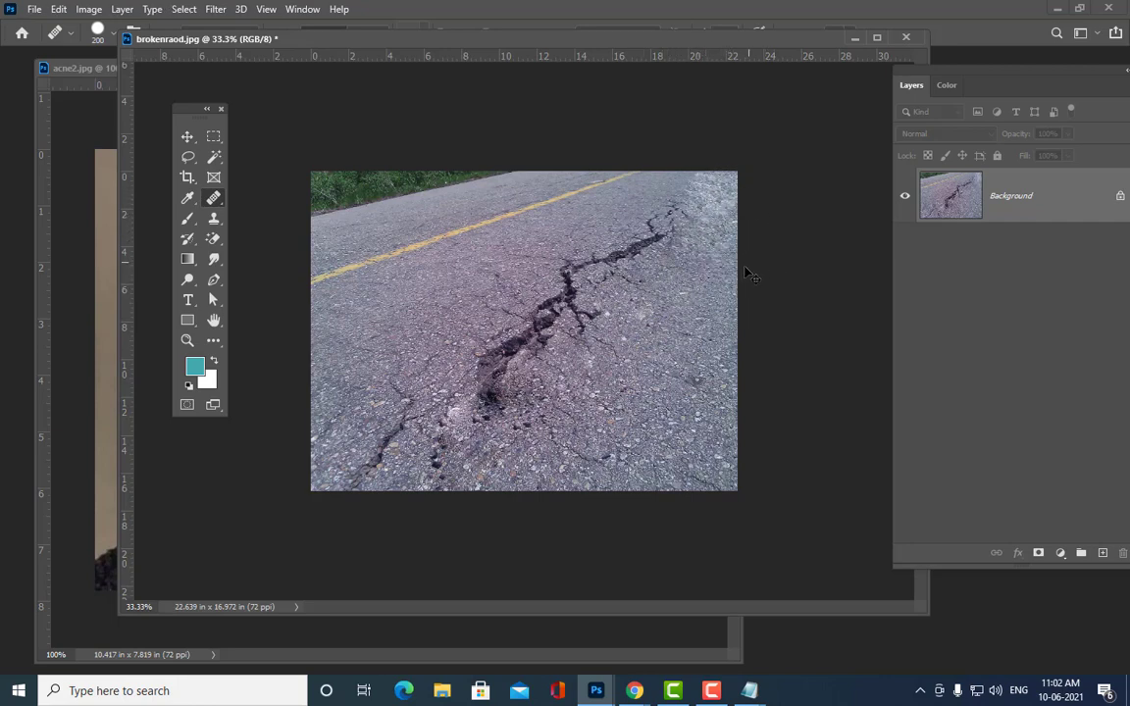
key(ctrl+z)
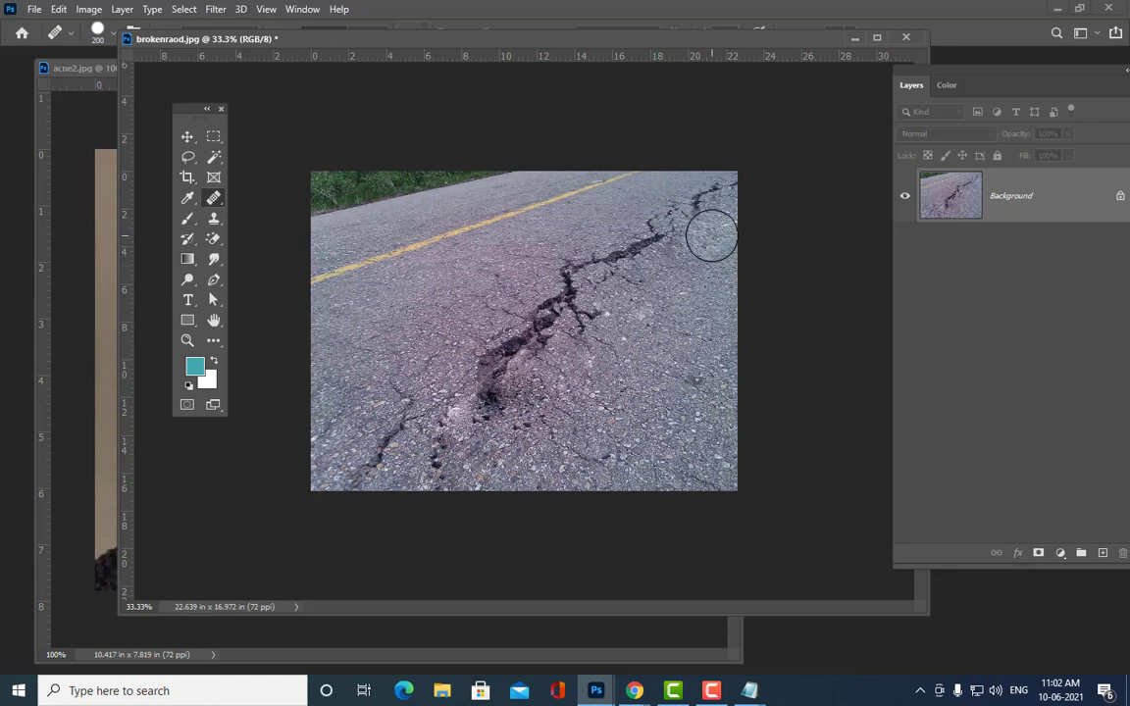
Step: Heal the far upper section of the crack with brush sizes of 80 and 100, sampling asphalt near the crack's far end
key(bracketleft)
key(bracketleft)
key(bracketleft)
key(bracketleft)
key(bracketleft)
key(bracketleft)
key(bracketleft)
drag(689, 184, 711, 187)
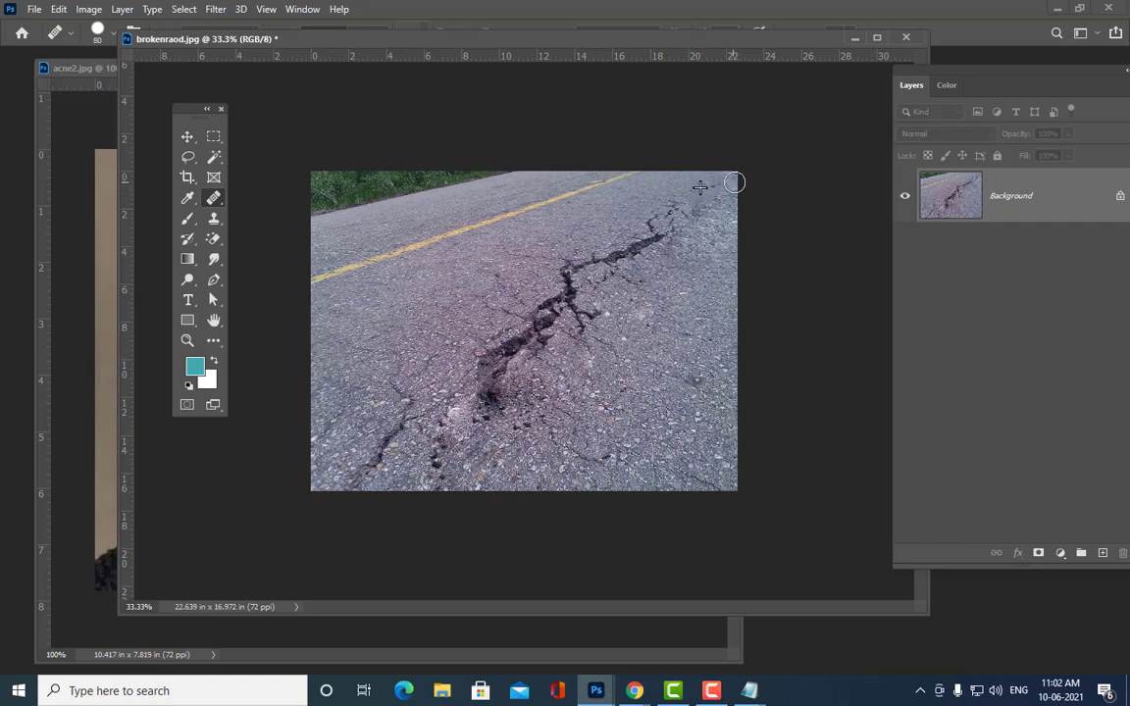
alt+click(684, 190)
mouse_move(650, 202)
mouse_down()
mouse_move(676, 217)
mouse_move(668, 235)
mouse_move(658, 222)
mouse_move(649, 240)
mouse_move(605, 263)
mouse_move(616, 308)
mouse_up()
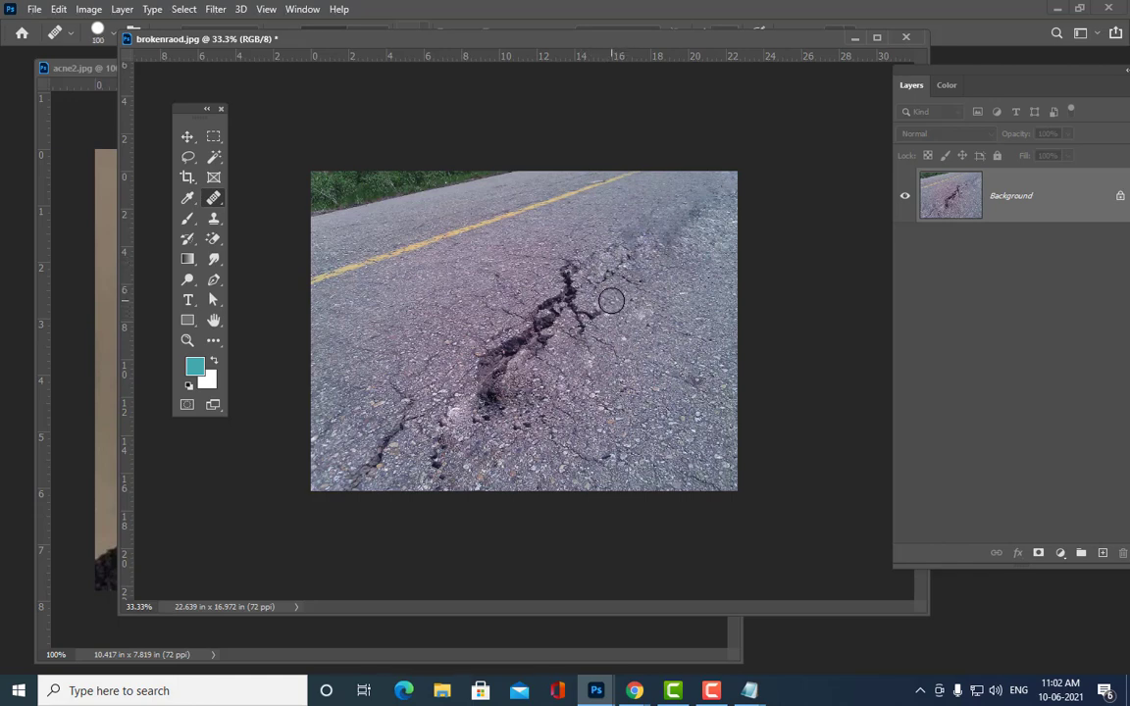
Step: Set the healing brush size to 125 and paint over the remaining central crack
key(bracketright)
key(bracketright)
key(bracketright)
key(bracketleft)
mouse_move(572, 290)
mouse_down()
mouse_move(516, 253)
mouse_move(590, 344)
mouse_move(558, 294)
mouse_move(527, 277)
mouse_move(521, 290)
mouse_move(582, 321)
mouse_move(498, 277)
mouse_move(490, 294)
mouse_move(526, 348)
mouse_move(471, 312)
mouse_move(487, 360)
mouse_move(461, 323)
mouse_move(446, 339)
mouse_move(487, 405)
mouse_up()
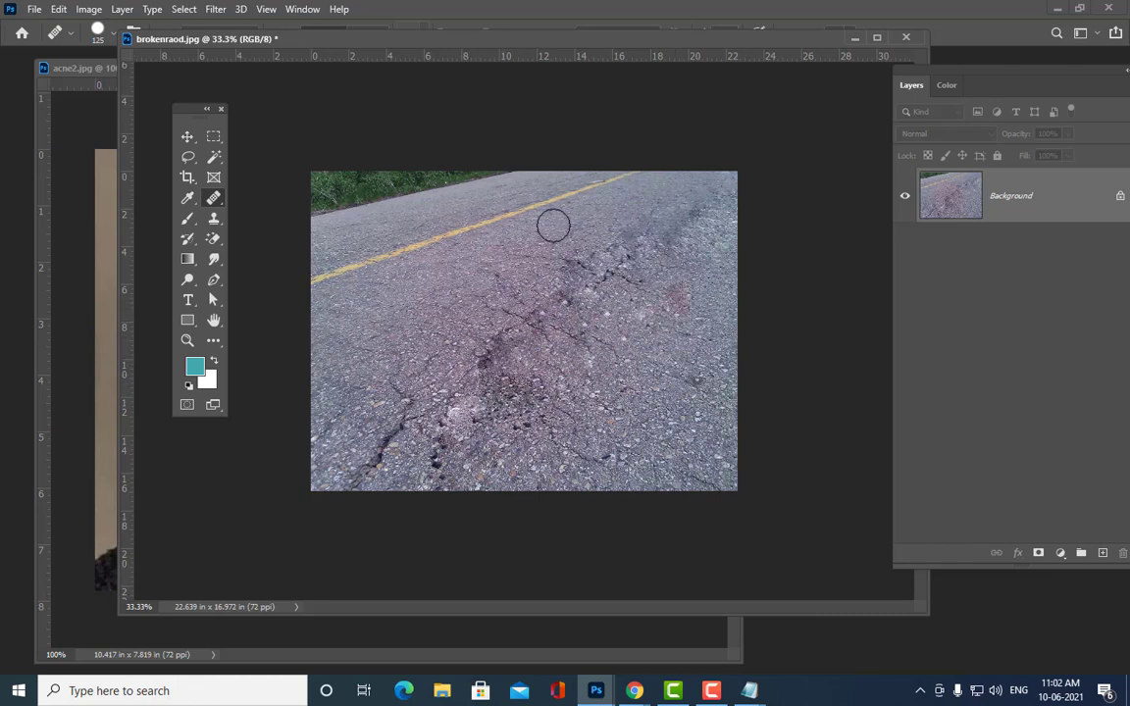
Step: Choose the Patch Tool, outline the dark crack remnant in the middle of the road, patch it with clean asphalt and deselect
drag(569, 41, 593, 67)
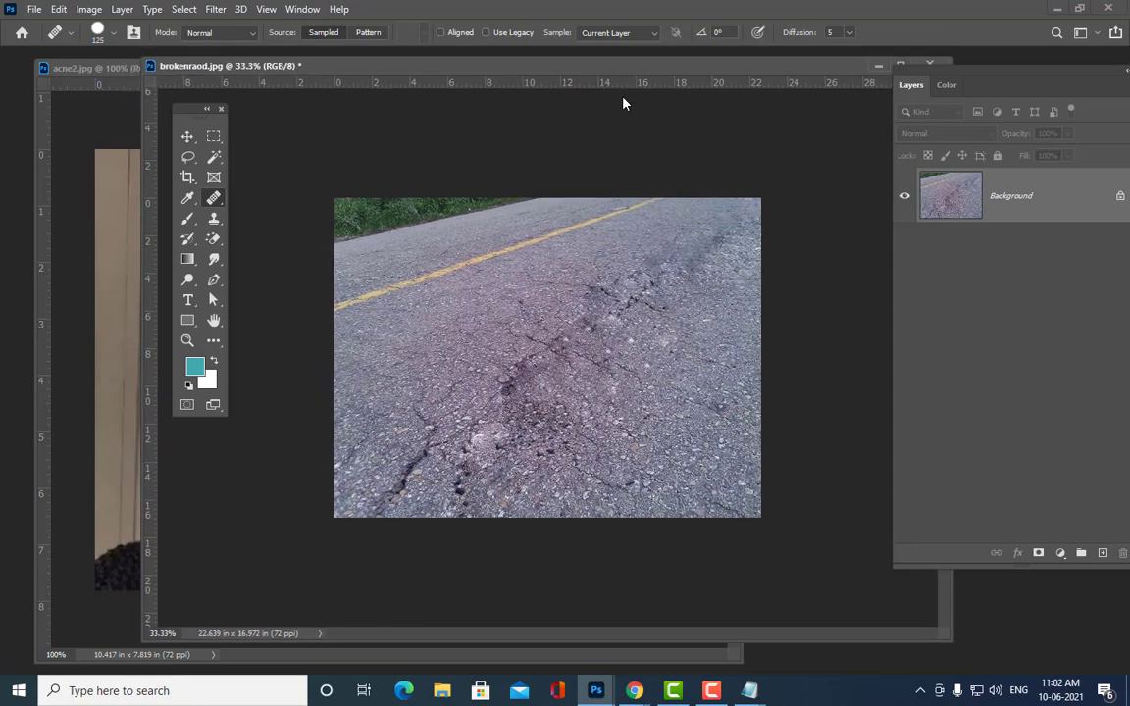
right_click(212, 200)
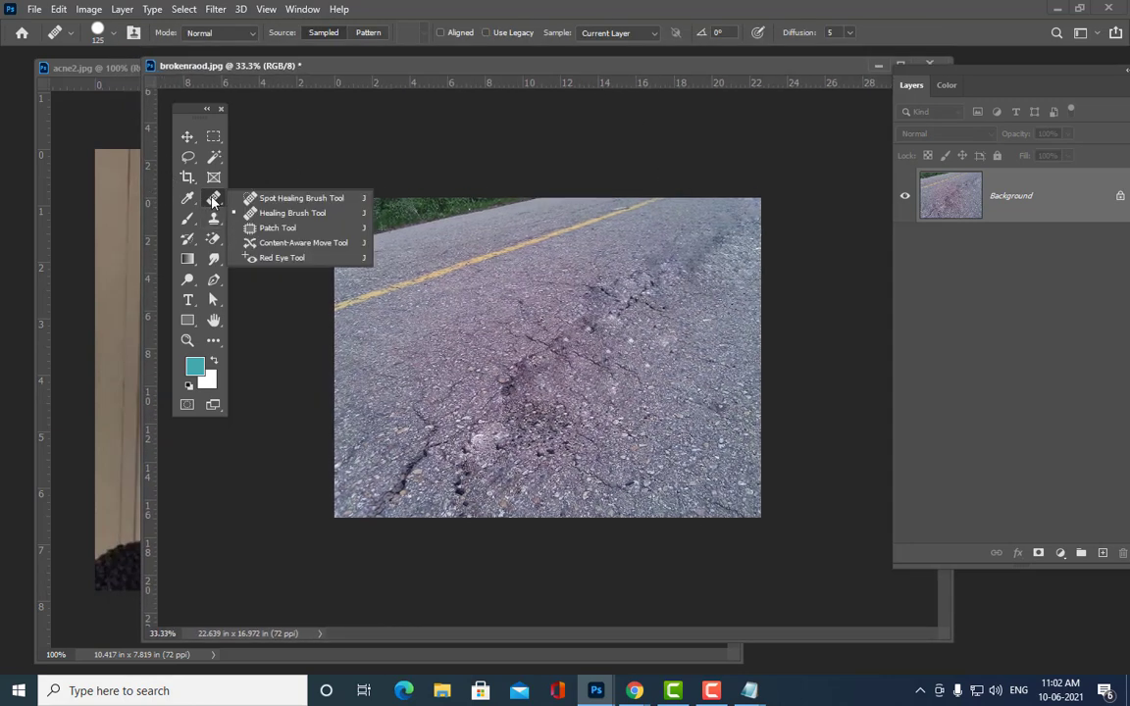
click(272, 231)
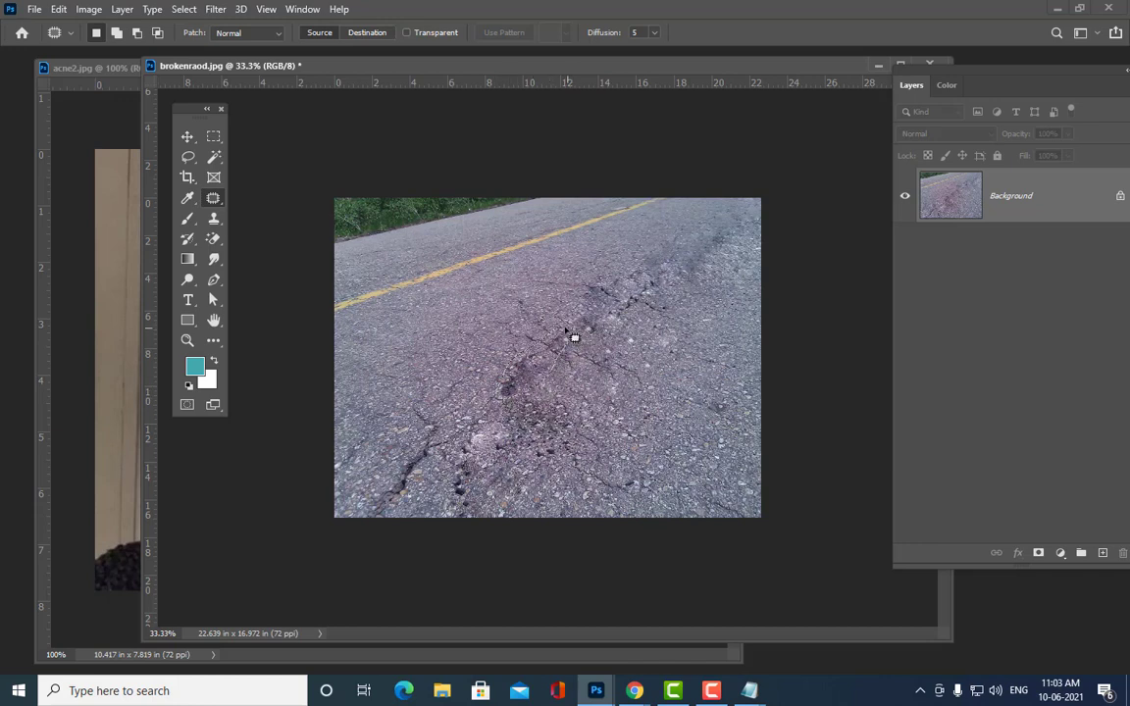
drag(573, 338, 565, 336)
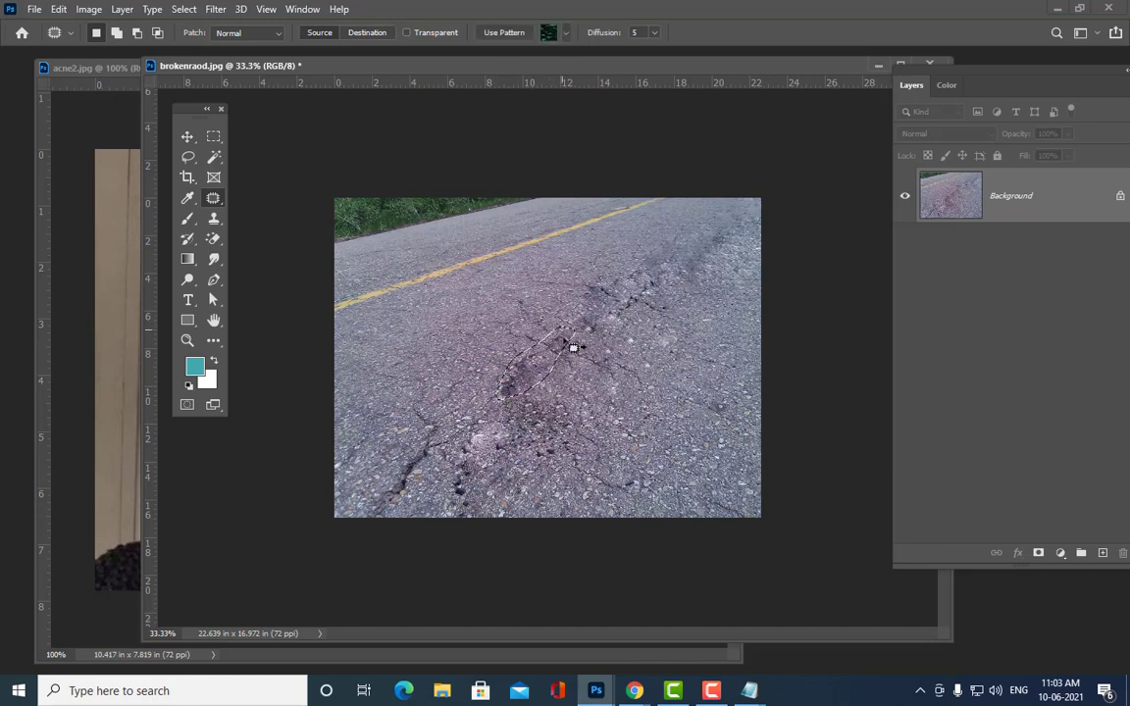
drag(481, 367, 602, 311)
key(ctrl+d)
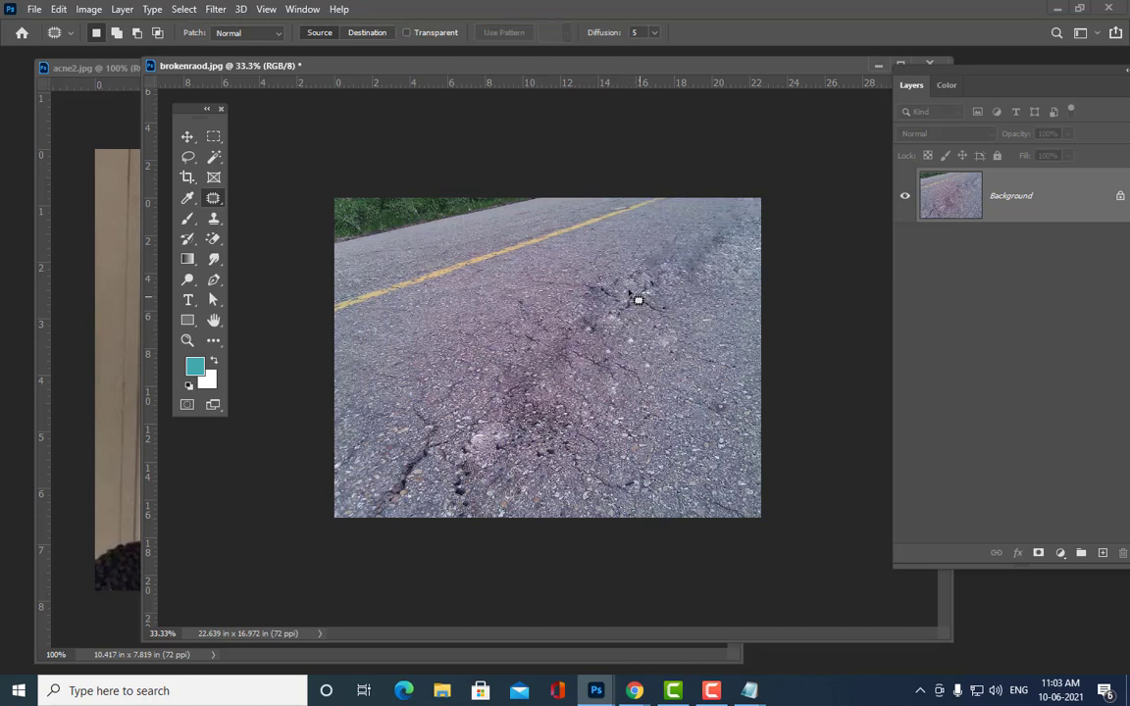
Step: Patch the remaining crack traces in the upper right and lower left of the road with clean asphalt, deselecting after each patch
mouse_move(599, 295)
mouse_down()
mouse_move(571, 282)
mouse_move(633, 321)
mouse_move(648, 270)
mouse_move(623, 303)
mouse_move(680, 285)
mouse_move(587, 267)
mouse_up()
key(ctrl+d)
key(ctrl+d)
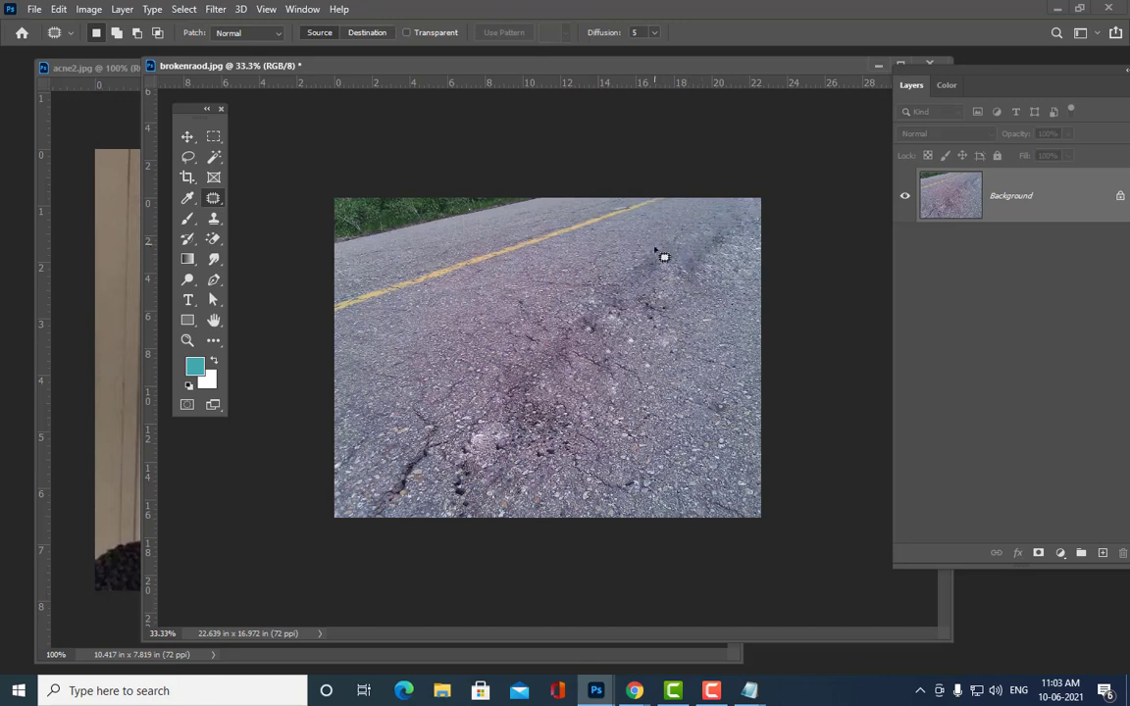
mouse_move(673, 261)
mouse_down()
mouse_move(675, 244)
mouse_move(714, 242)
mouse_move(665, 275)
mouse_up()
key(ctrl+d)
mouse_move(742, 251)
mouse_down()
mouse_move(727, 250)
mouse_move(733, 305)
mouse_move(708, 332)
mouse_up()
key(ctrl+d)
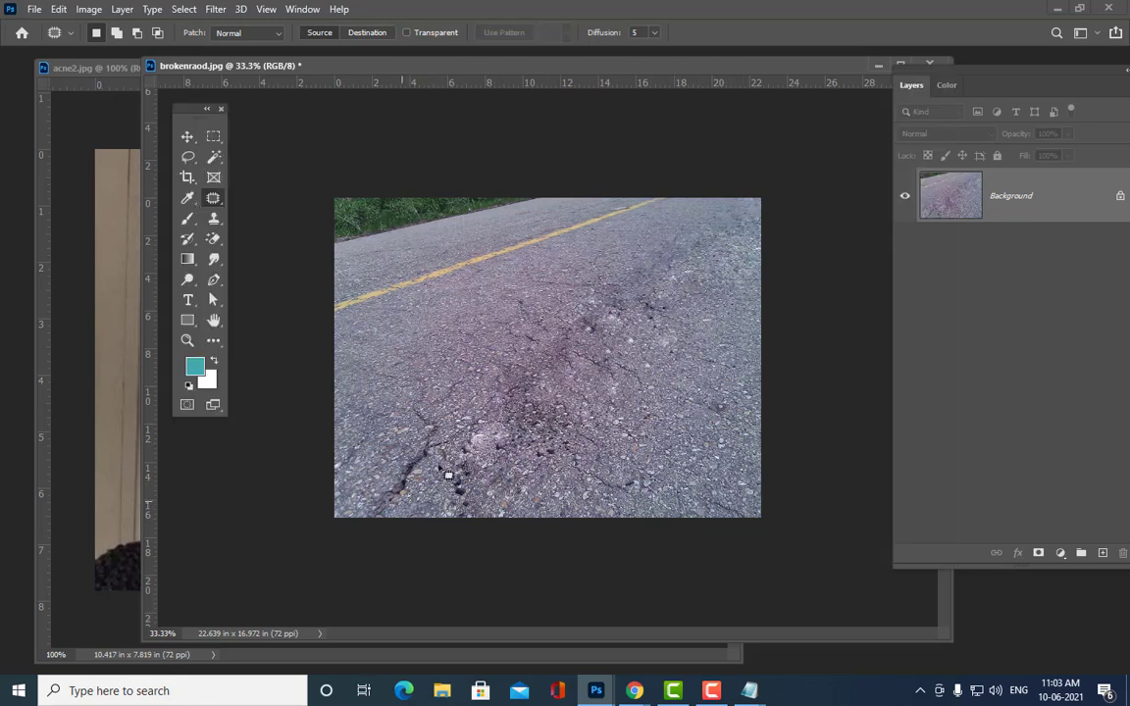
mouse_move(390, 523)
mouse_down()
mouse_move(358, 461)
mouse_move(383, 441)
mouse_move(384, 454)
mouse_up()
key(ctrl+d)
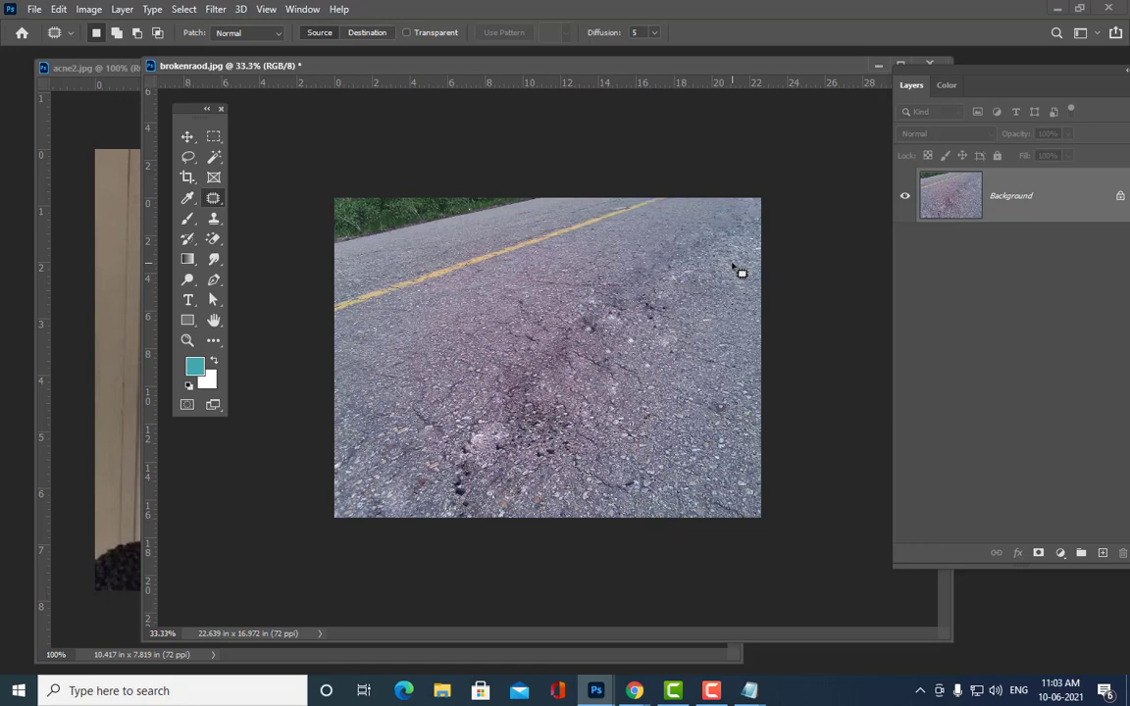
Step: Close brokenraod.jpg and reposition the acne2.jpg window beside the tools
drag(393, 66, 324, 128)
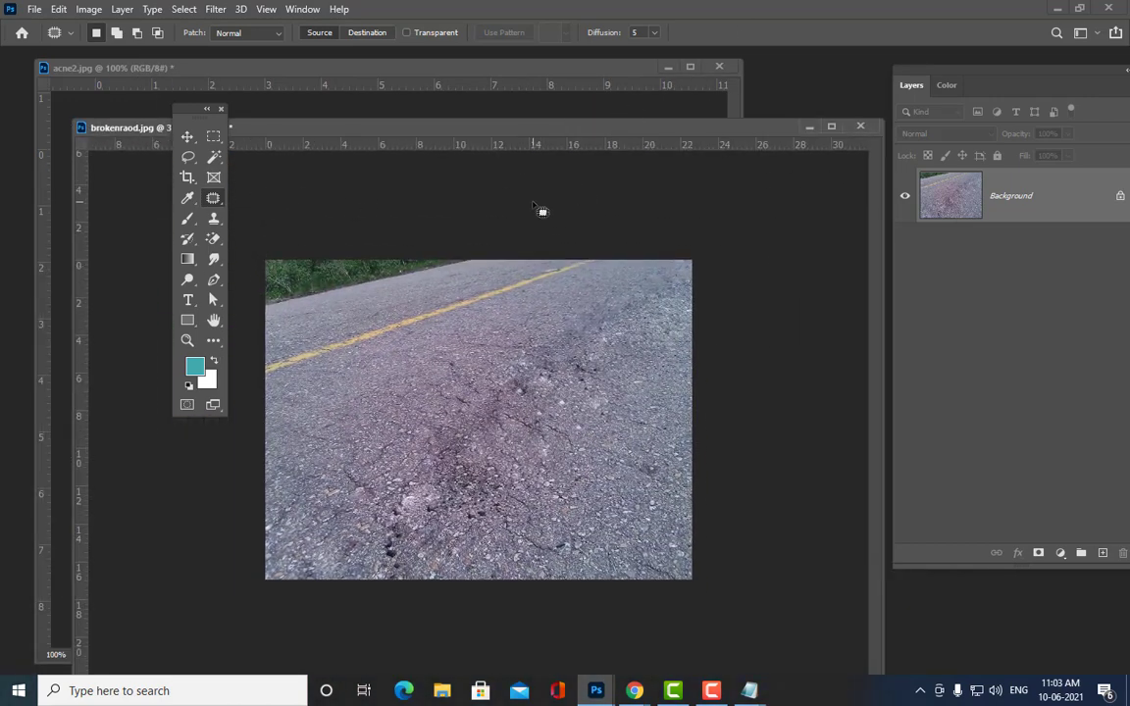
drag(694, 128, 693, 135)
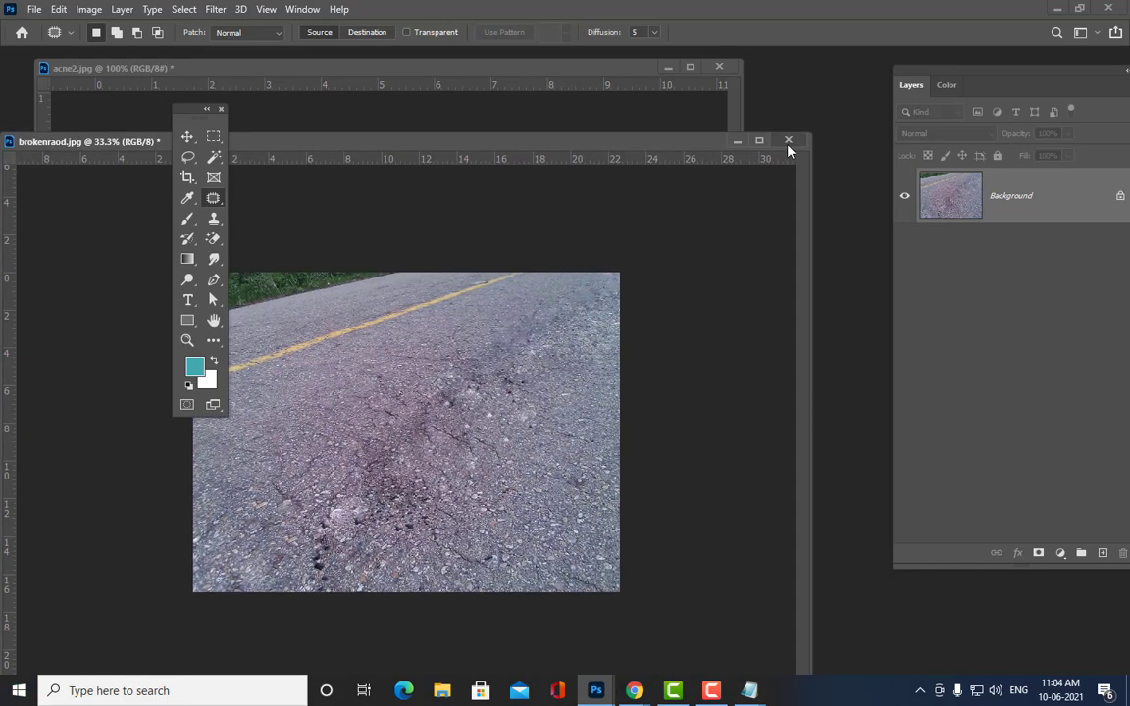
click(788, 143)
click(574, 261)
drag(447, 76, 584, 97)
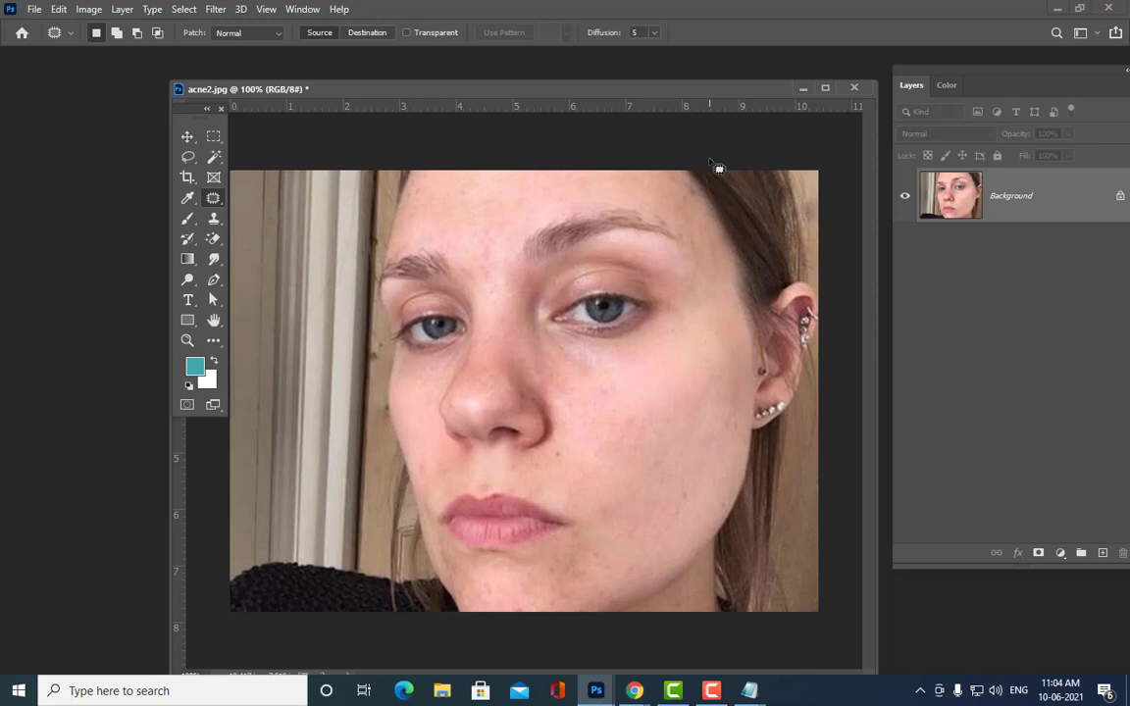
Step: Switch to Chrome, replace the clean plate vfx image search with acne and browse the image results
click(1057, 8)
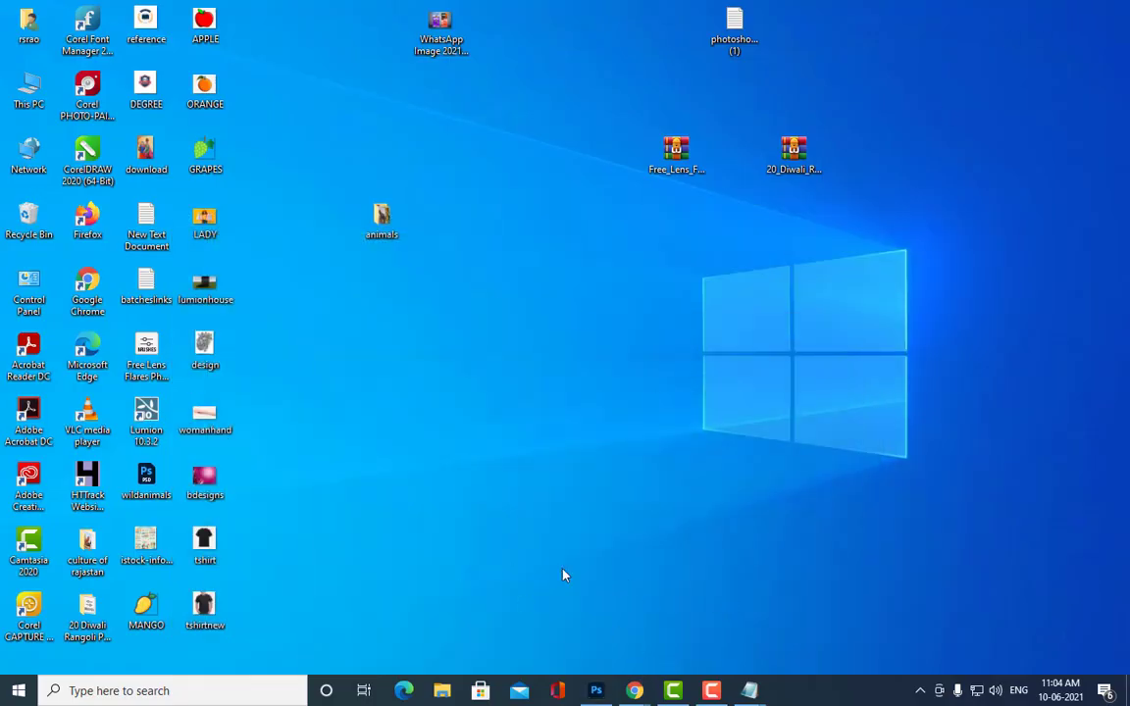
mouse_move(634, 690)
click(472, 639)
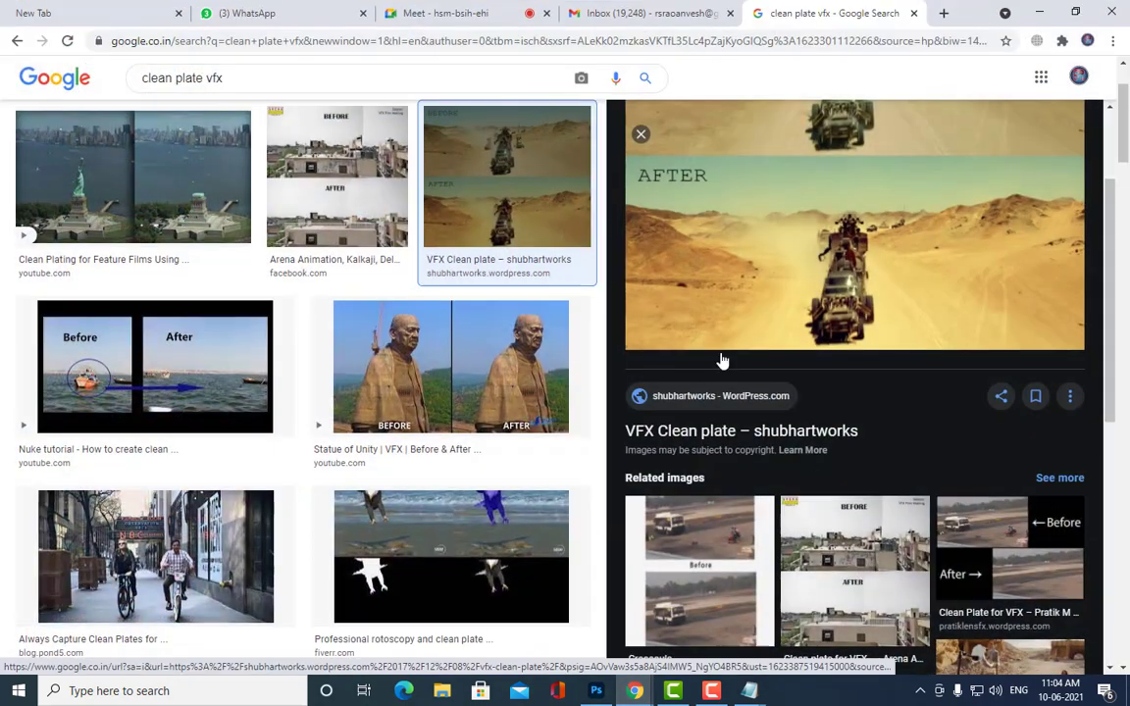
scroll(680, 328, up, 2)
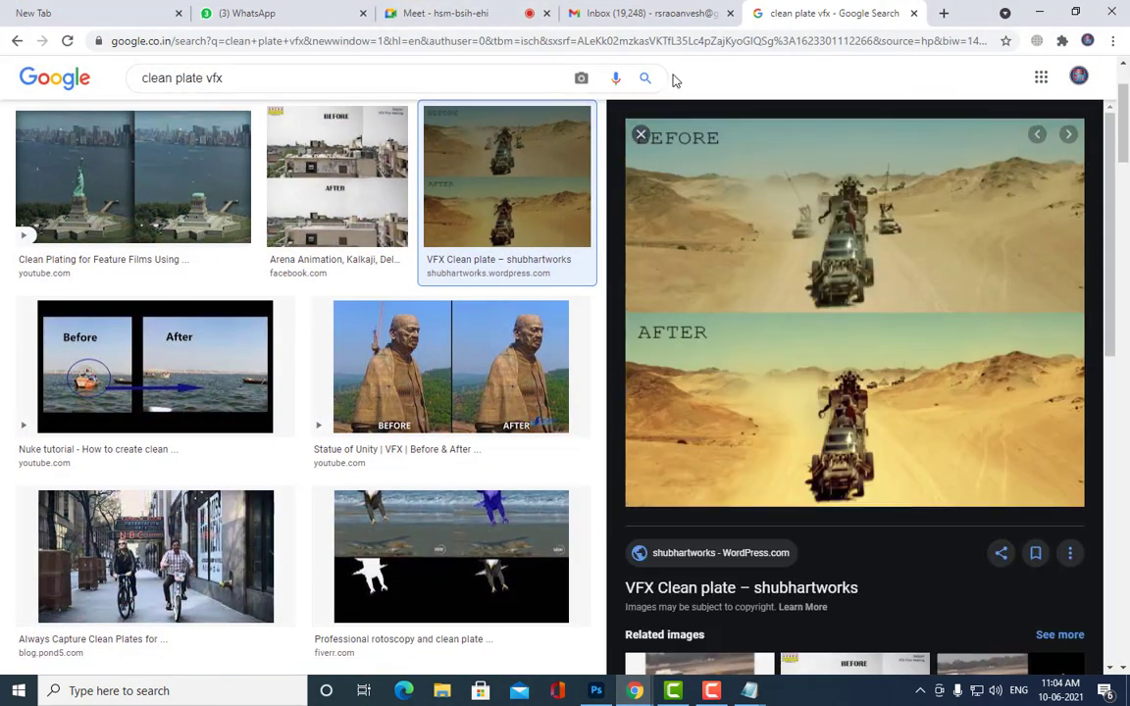
drag(284, 78, 107, 78)
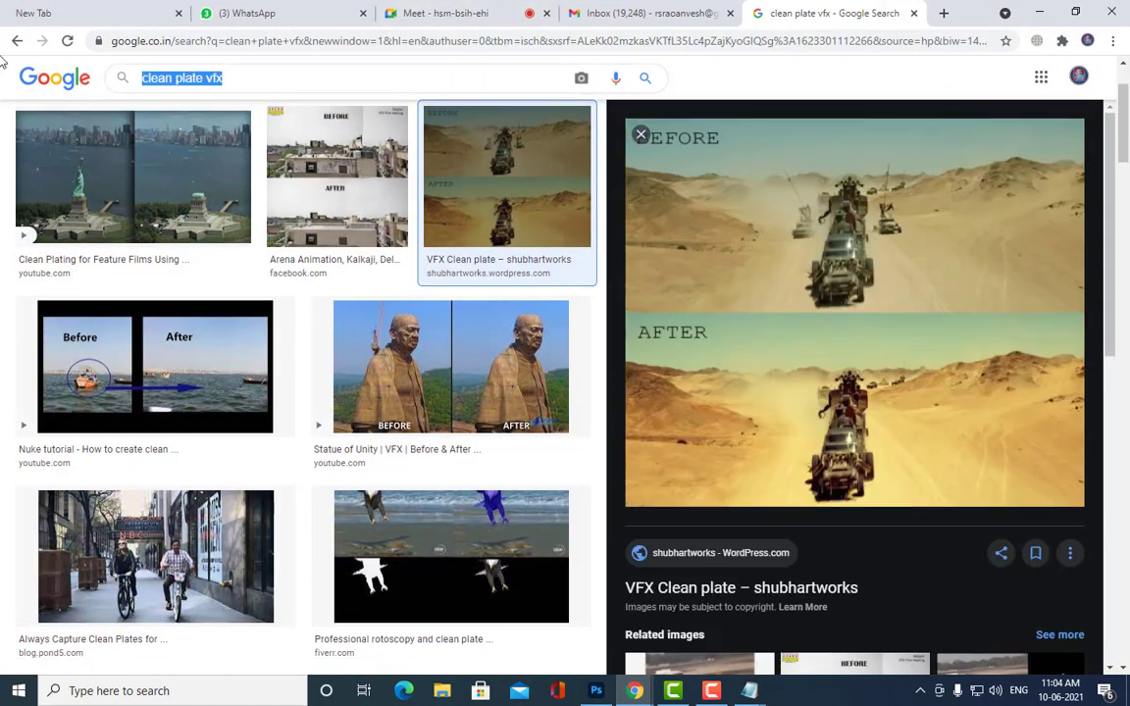
text(acne)
key(Return)
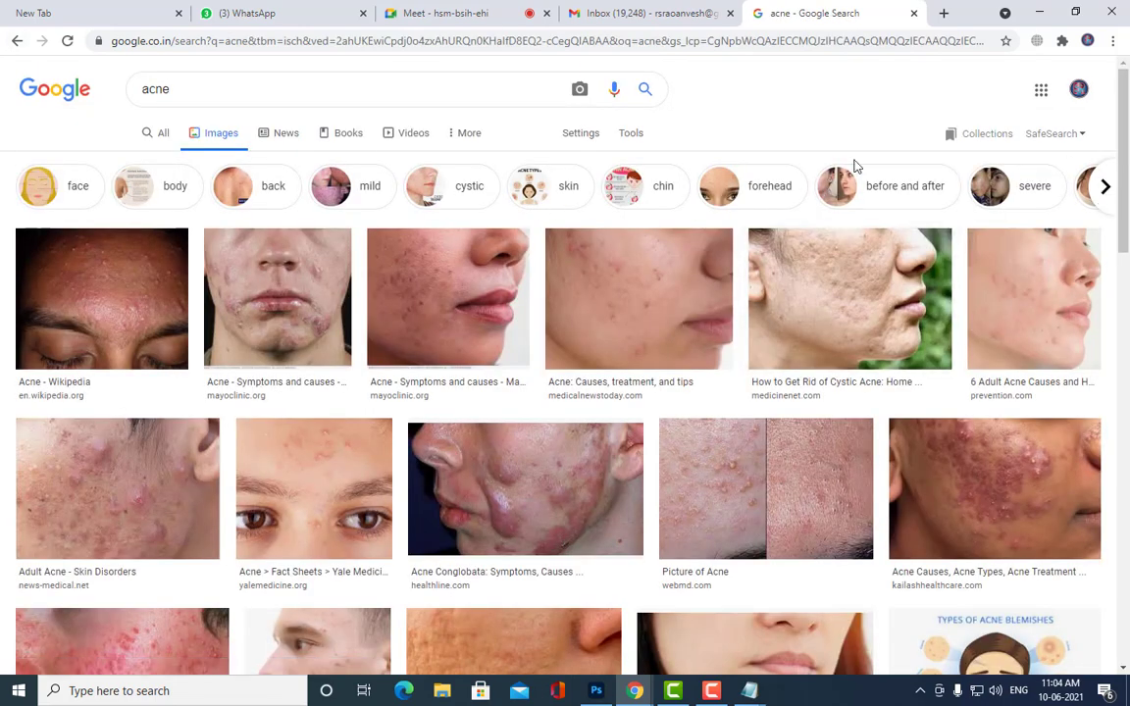
scroll(837, 277, down, 5)
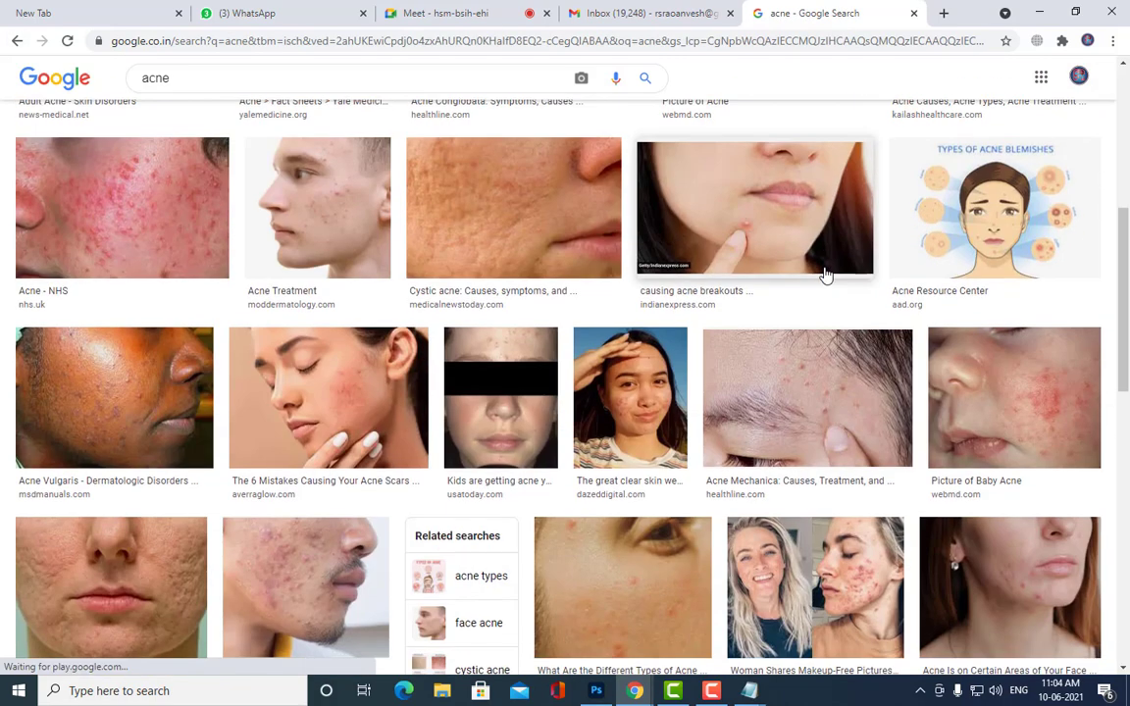
Step: Browse the acne image results, preview the "battle with chronic acne" picture from scmp.com and open it in its own browser tab
scroll(824, 276, down, 2)
click(862, 444)
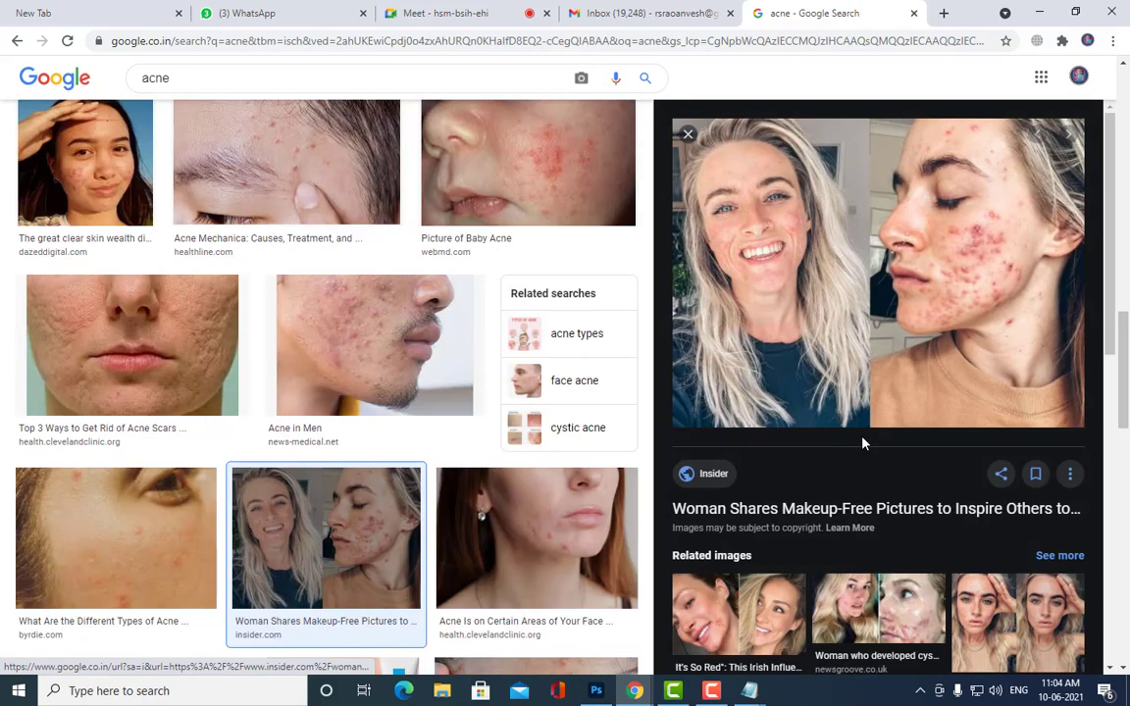
scroll(965, 314, down, 2)
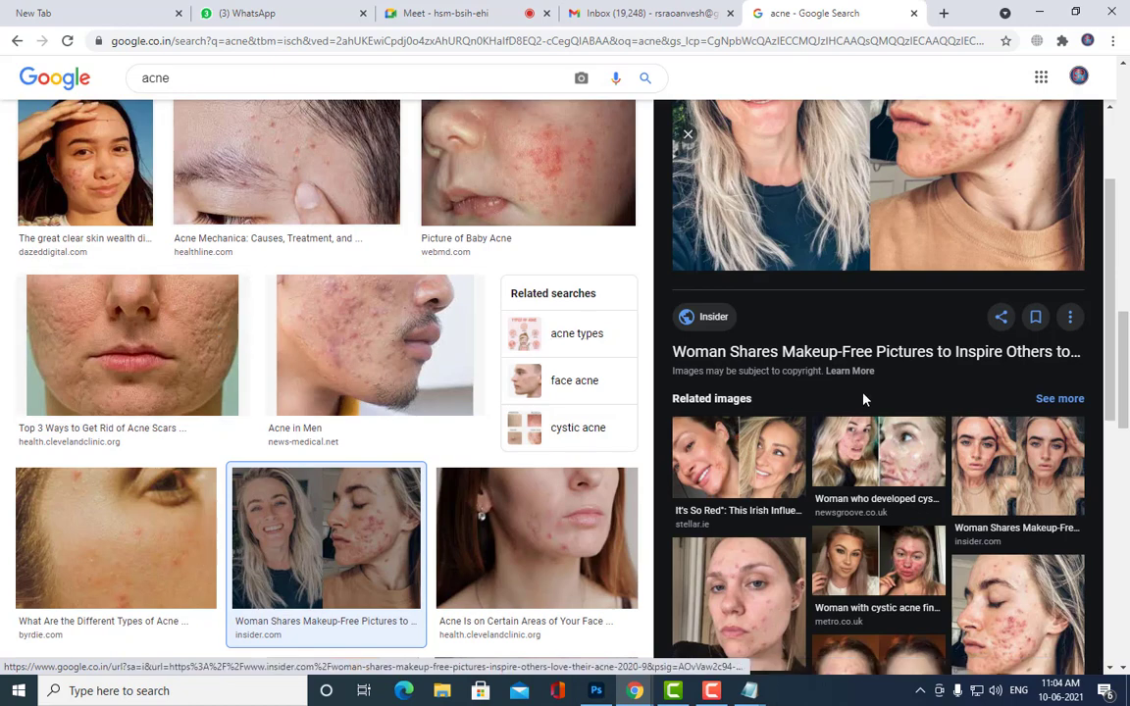
scroll(555, 330, down, 3)
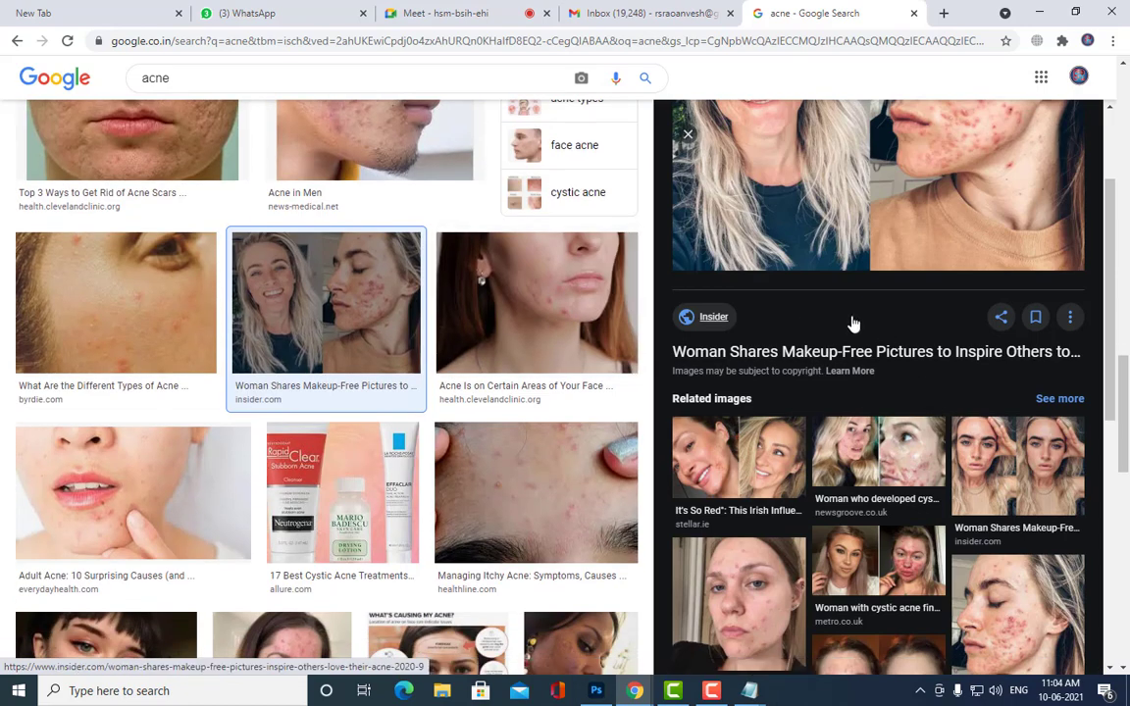
scroll(883, 327, down, 2)
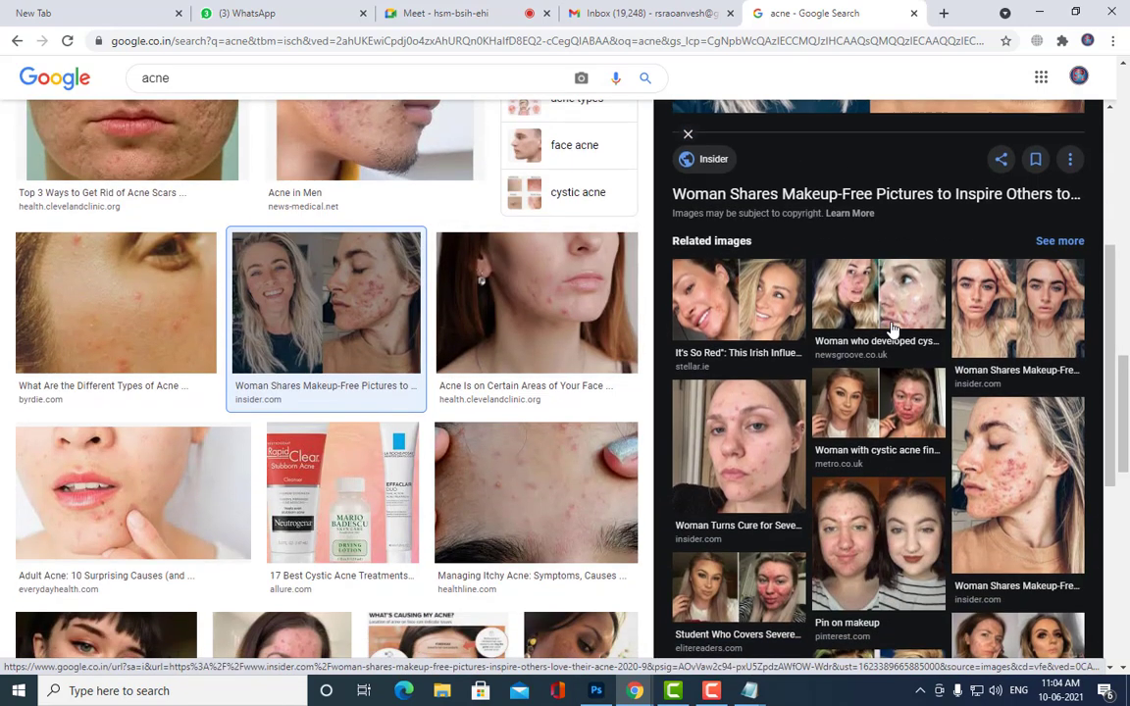
scroll(892, 328, down, 2)
scroll(469, 333, down, 2)
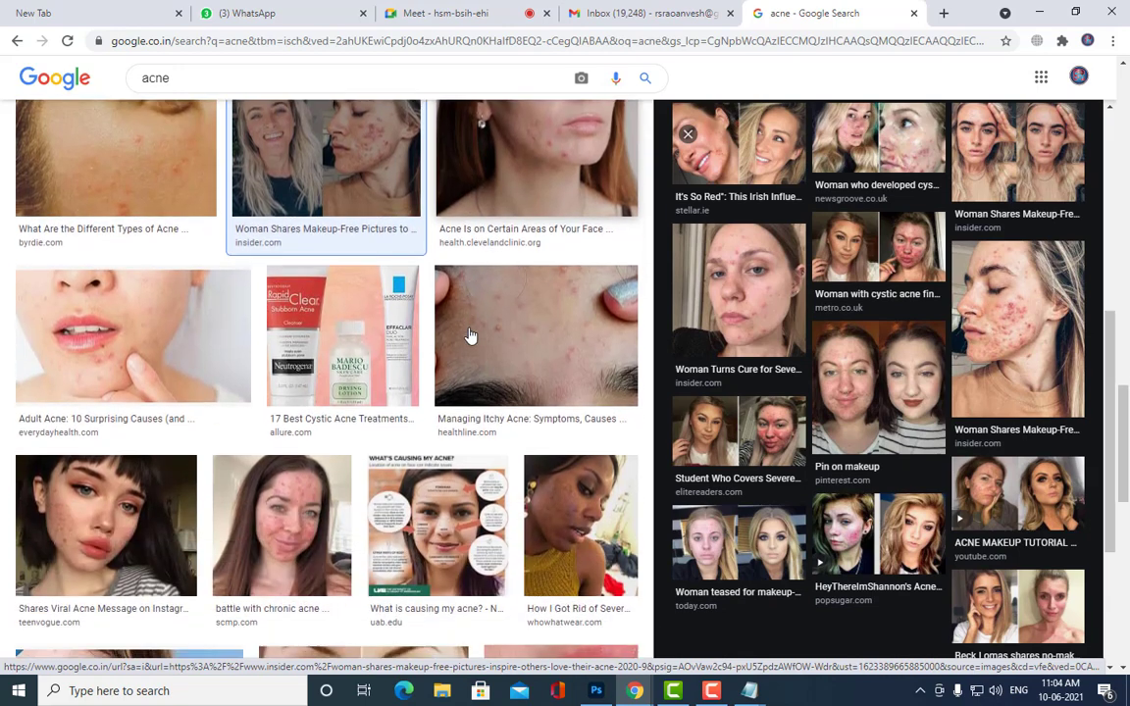
click(283, 498)
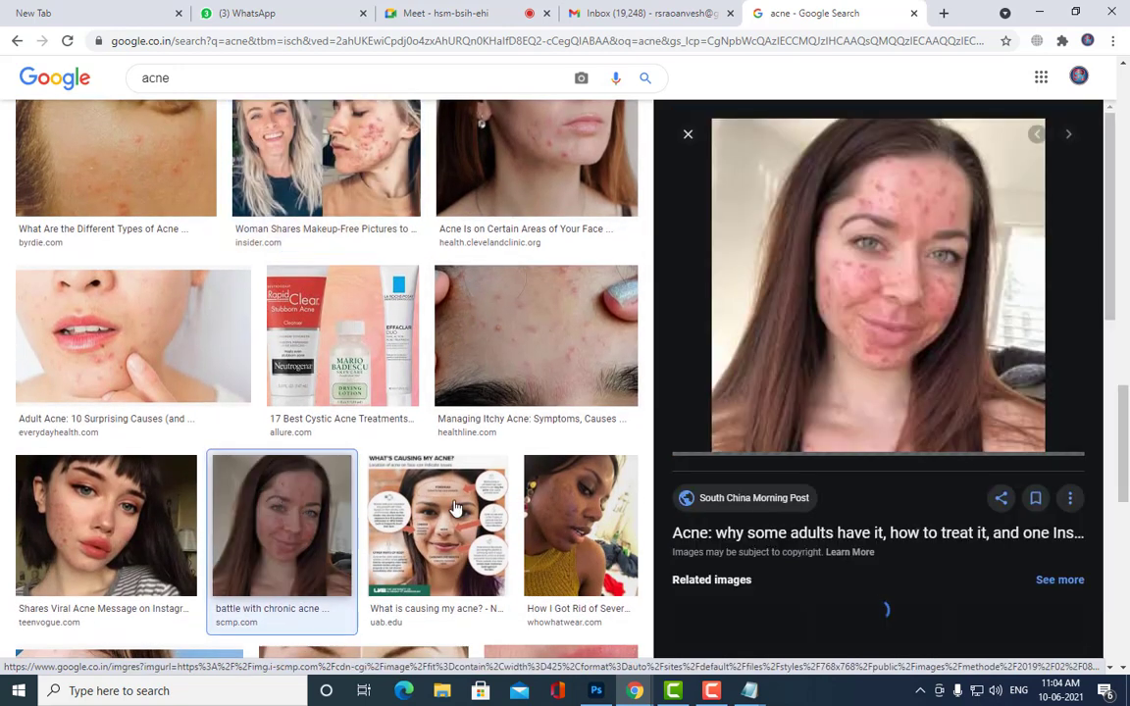
right_click(929, 228)
click(1020, 369)
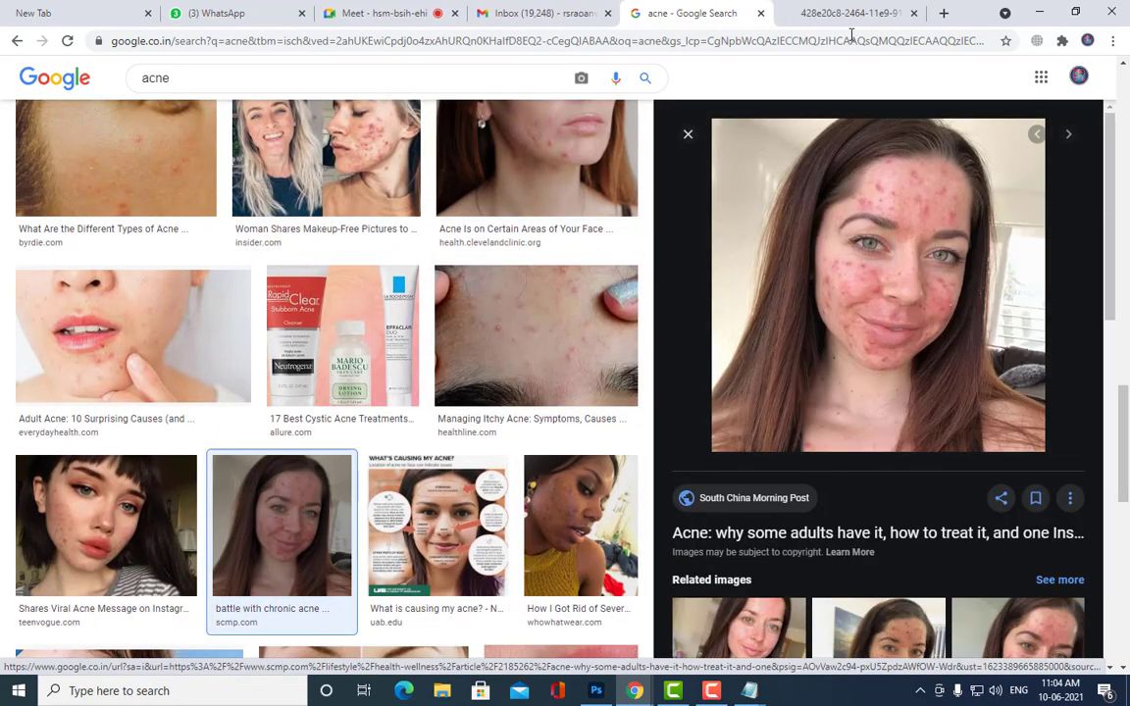
click(835, 24)
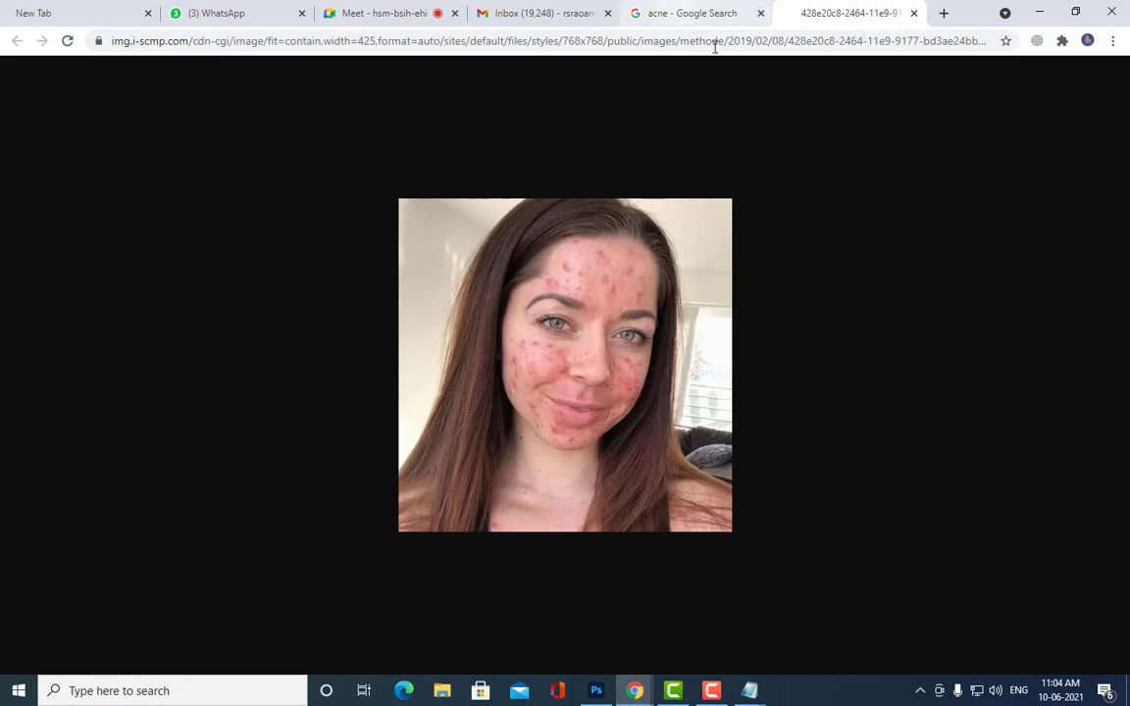
right_click(577, 260)
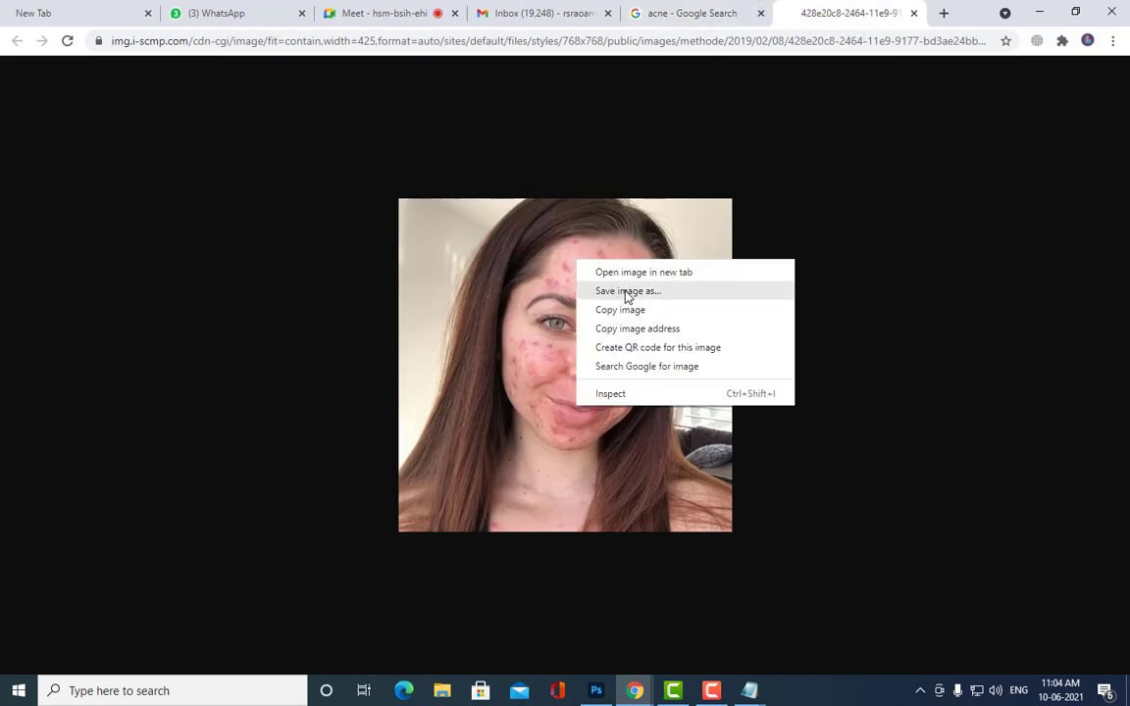
click(624, 292)
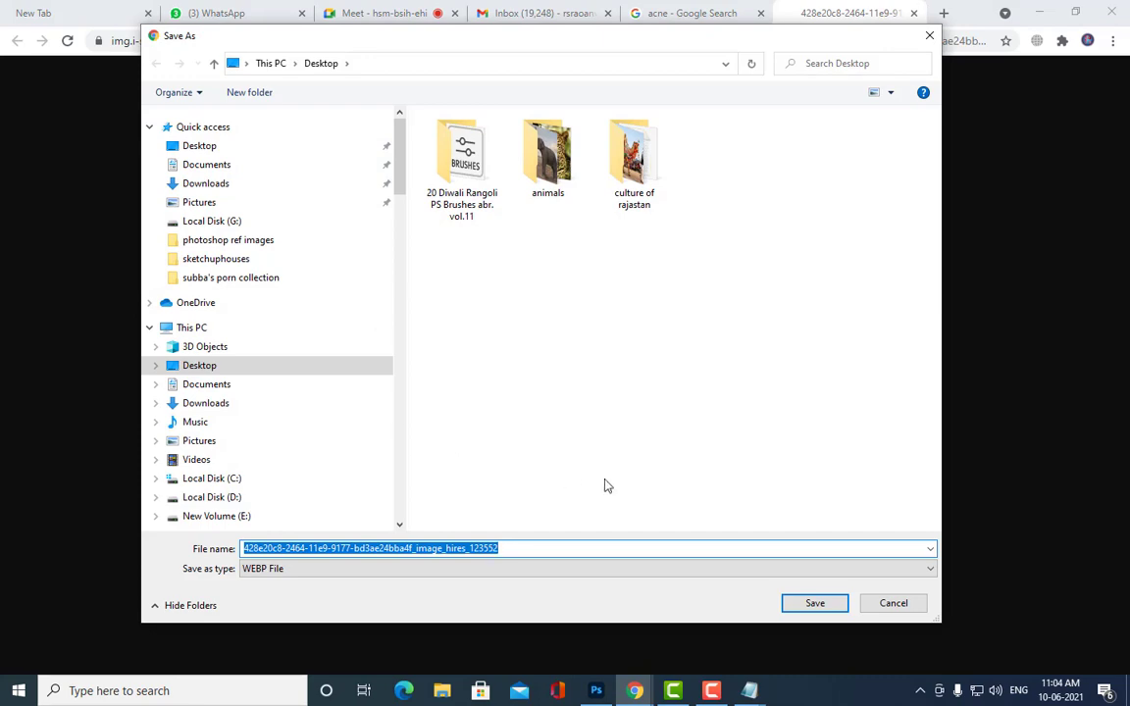
click(890, 602)
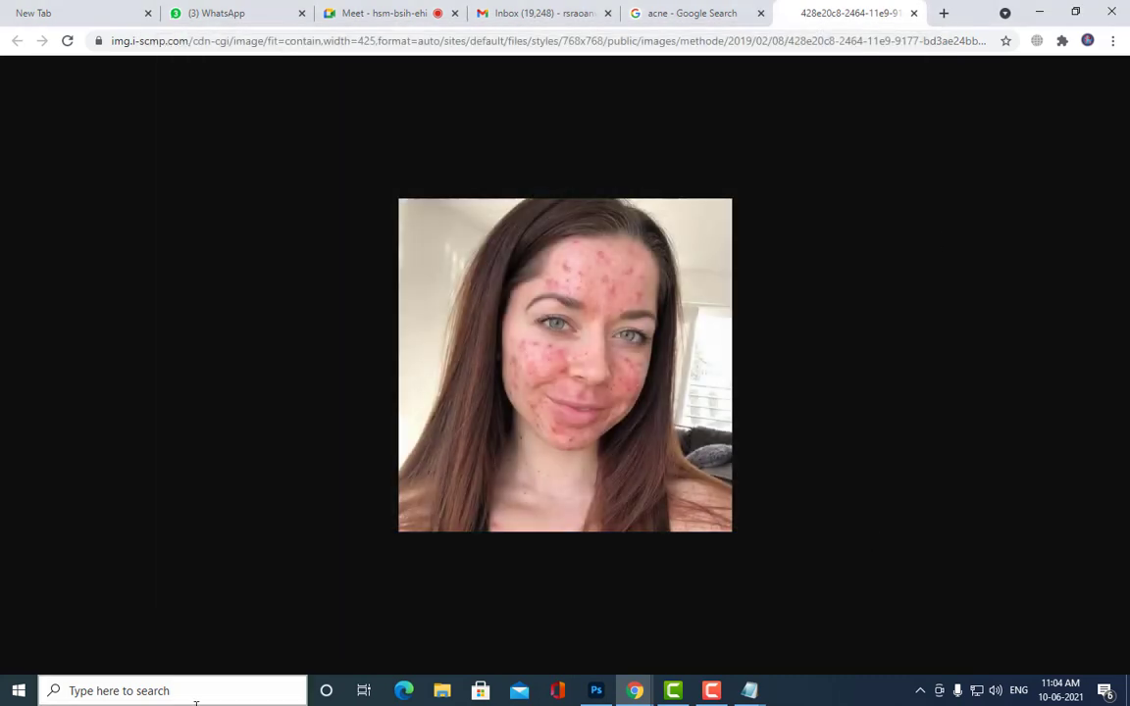
Step: Switch to Snipping Tool and capture a new snip around the whole acne portrait
click(188, 683)
text(sni)
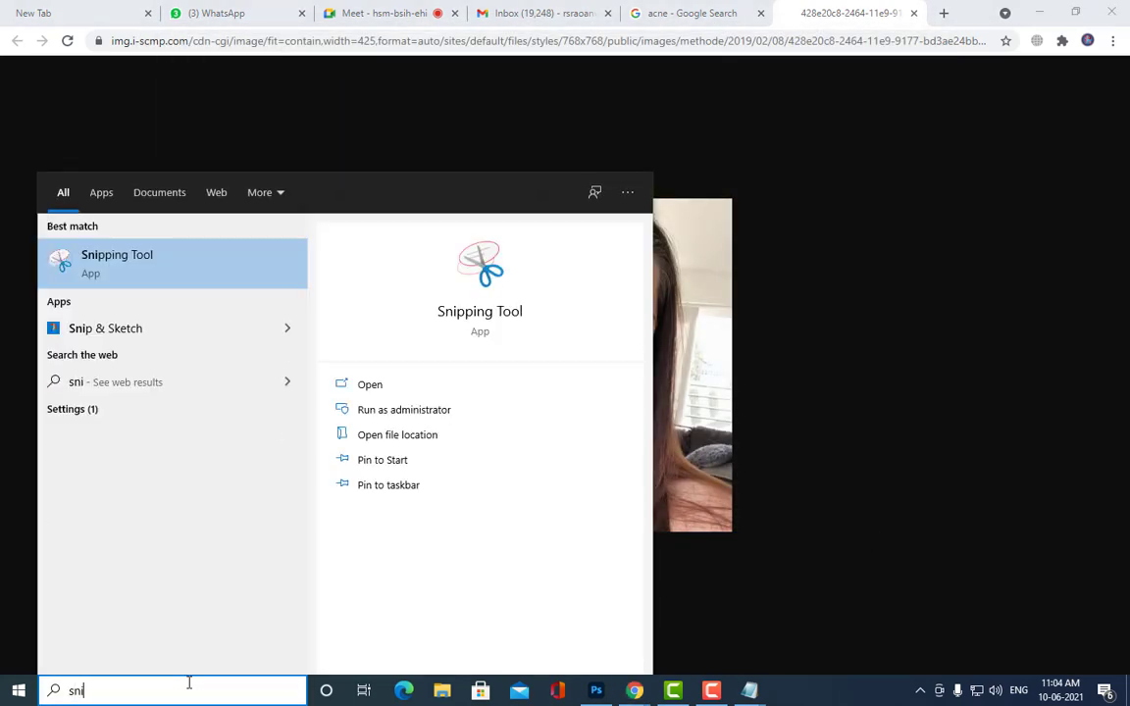
click(73, 257)
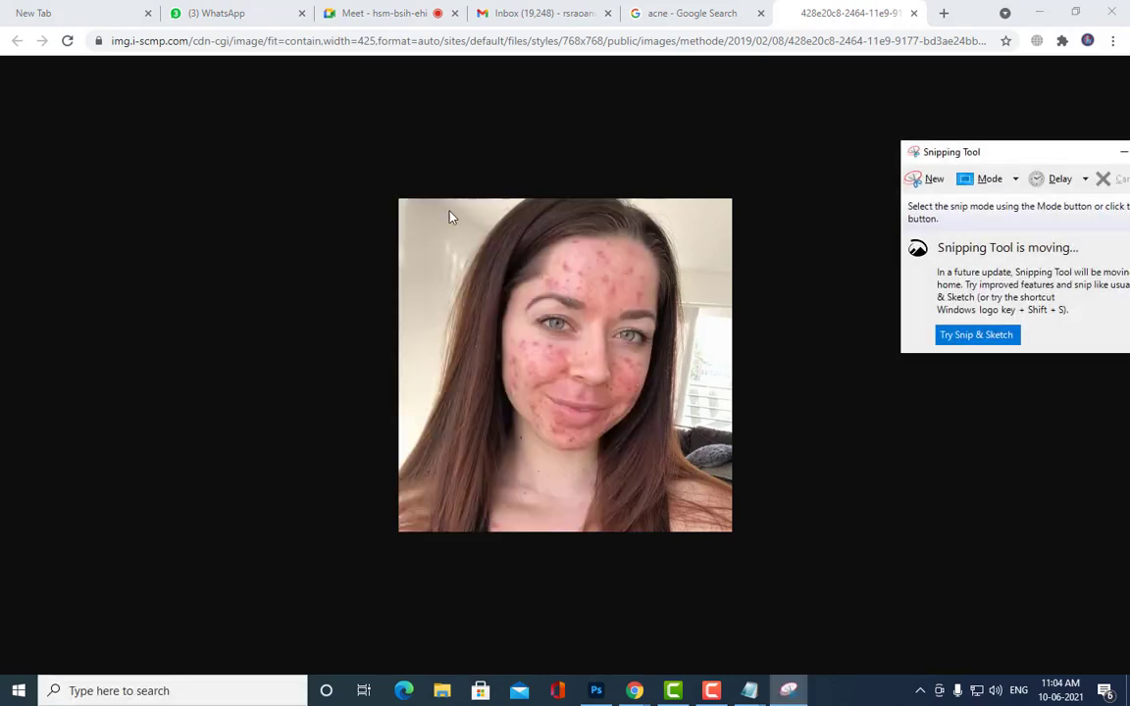
click(934, 180)
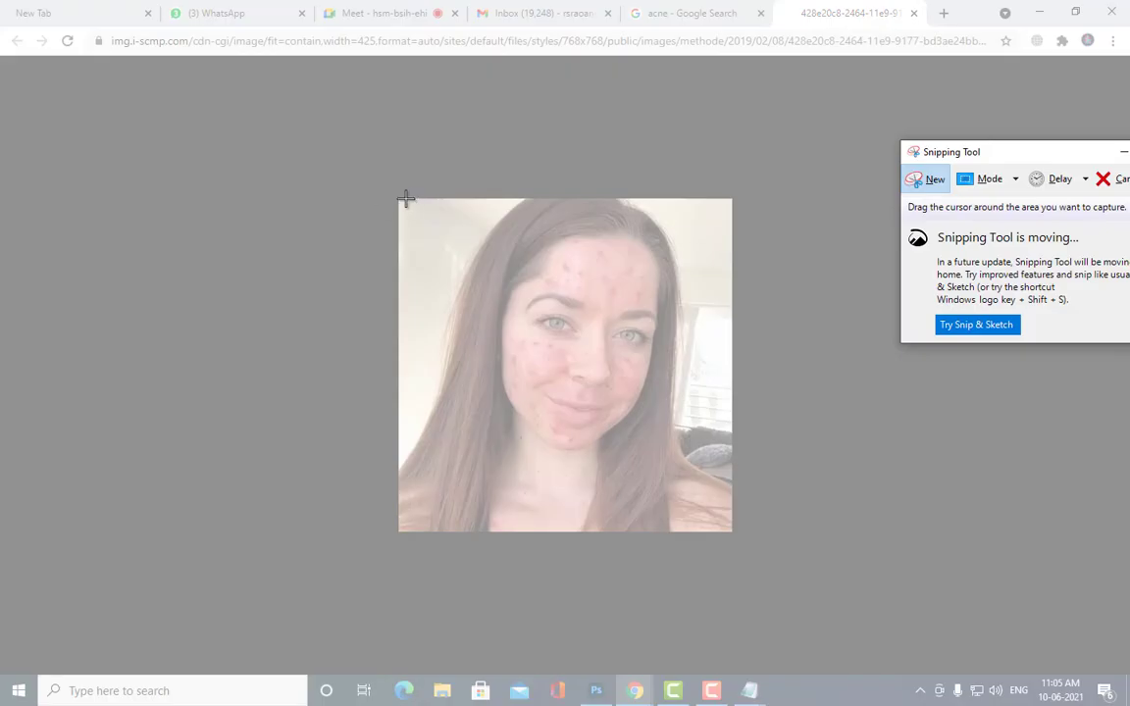
drag(402, 199, 730, 536)
Step: Save the snip as a JPEG file named acne on the Desktop and close Snipping Tool
click(342, 83)
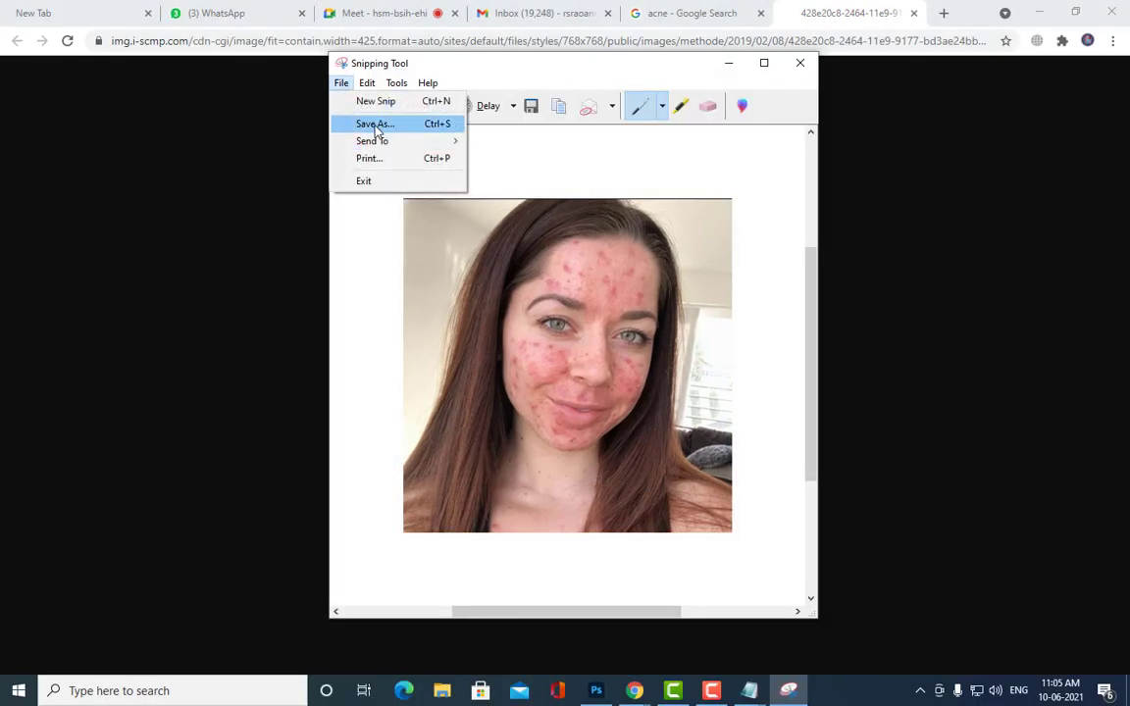
click(376, 125)
click(257, 200)
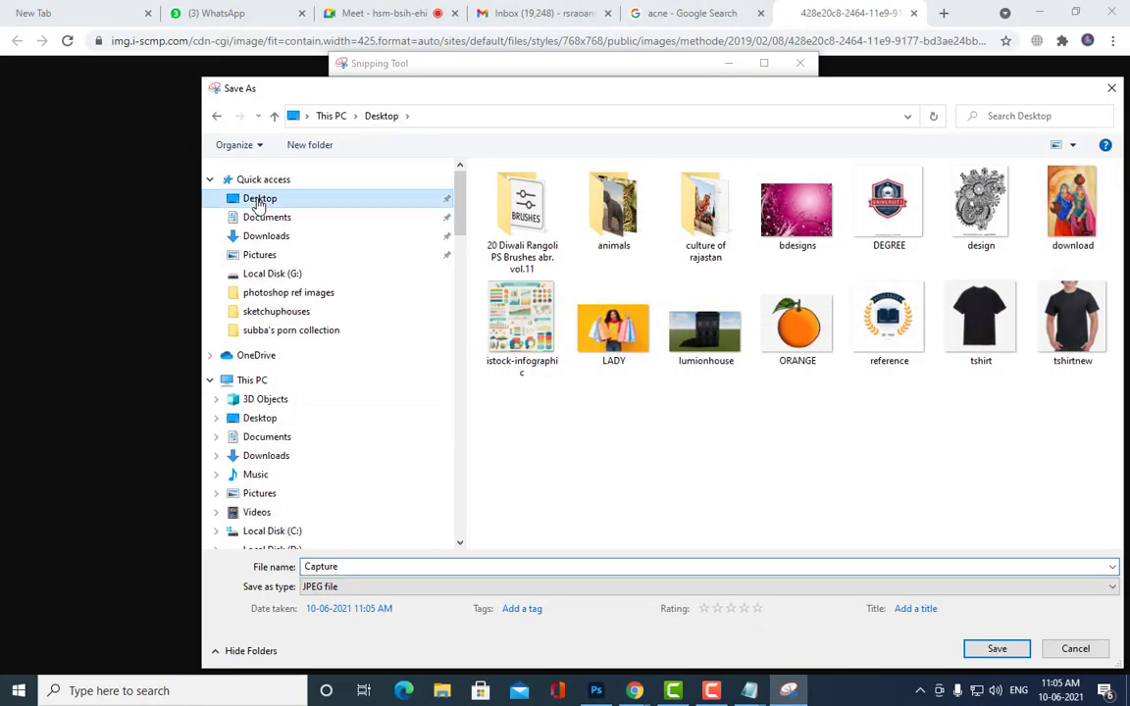
double_click(380, 567)
text(acne)
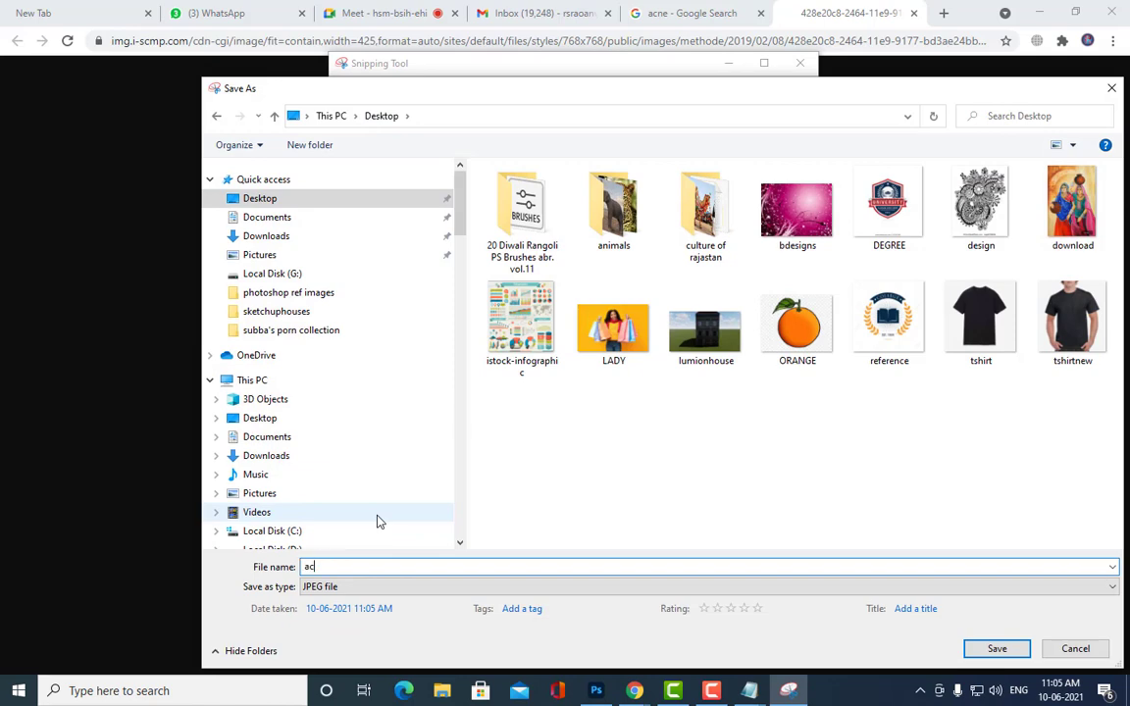
click(992, 649)
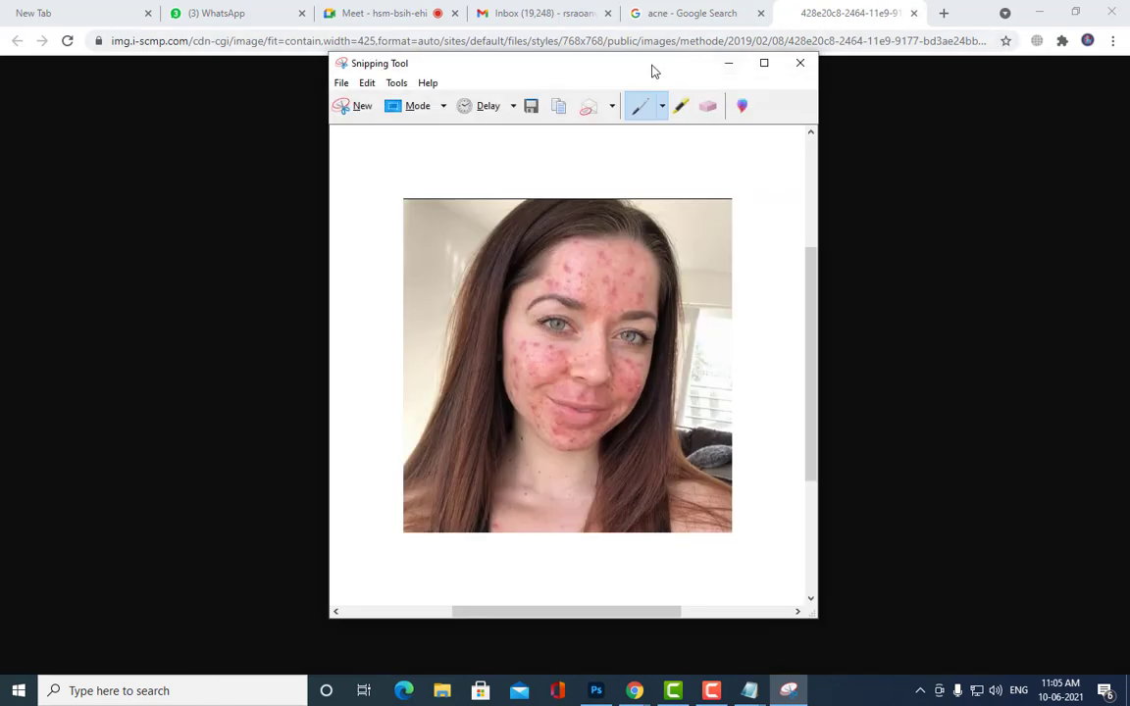
drag(650, 67, 727, 70)
click(873, 66)
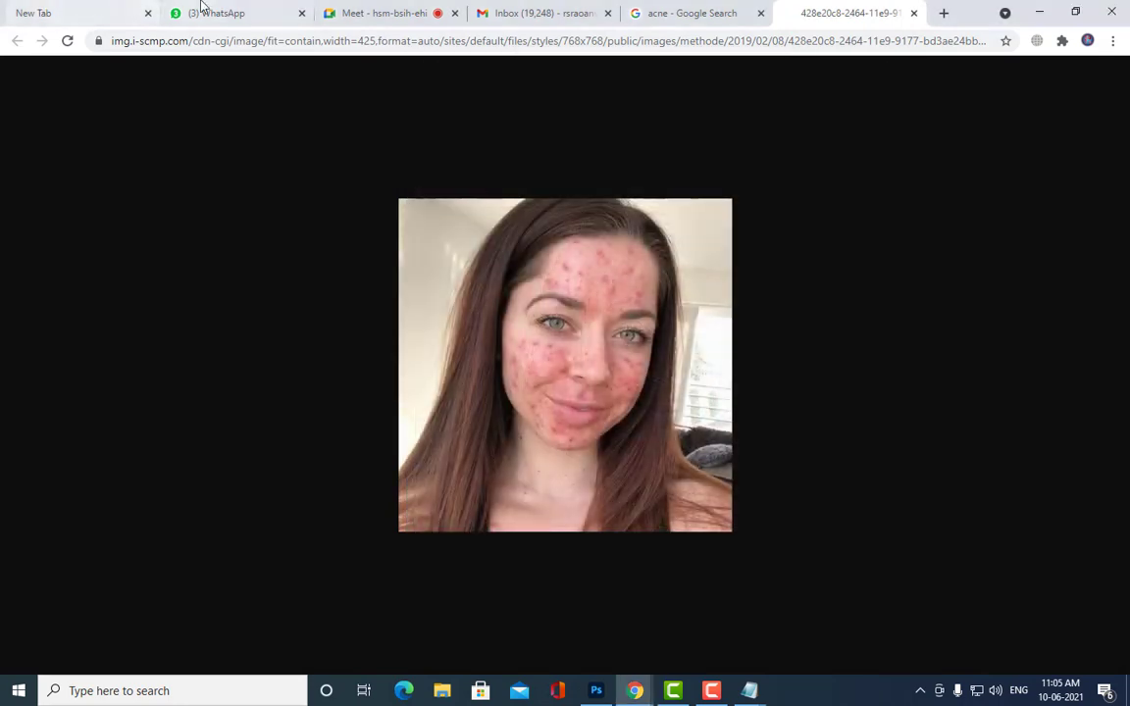
Step: Switch to WhatsApp Web and send the acne image from the Desktop to the TTS 10-12 Photoshop group
click(204, 12)
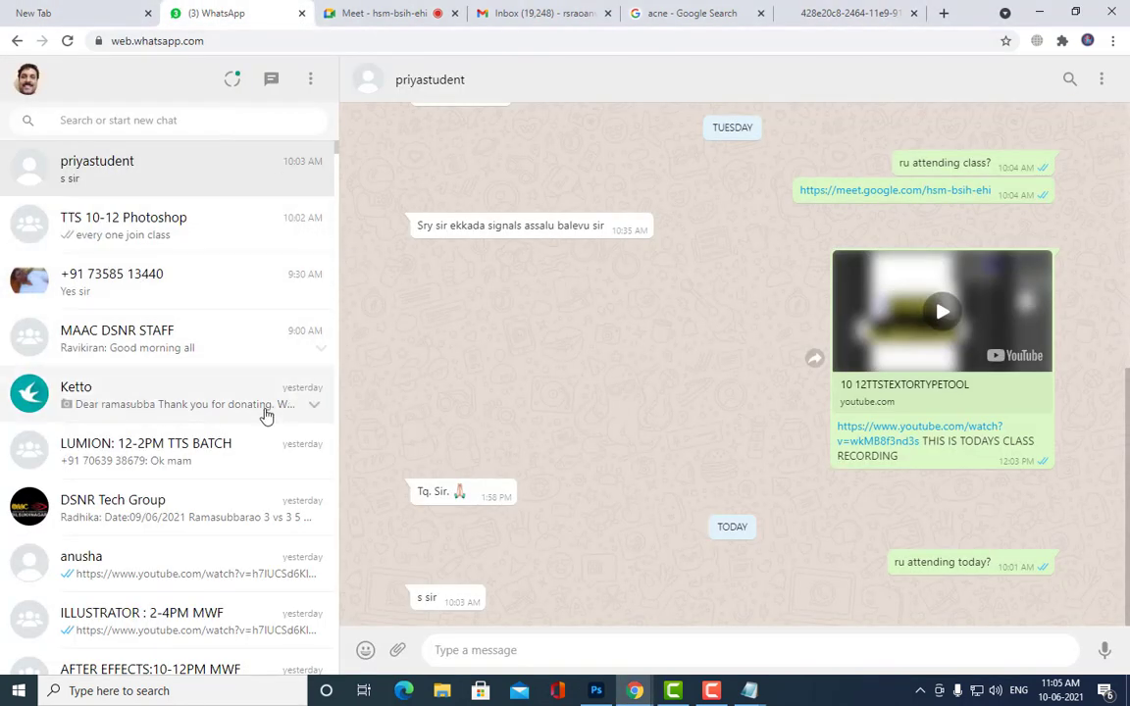
click(228, 225)
click(397, 649)
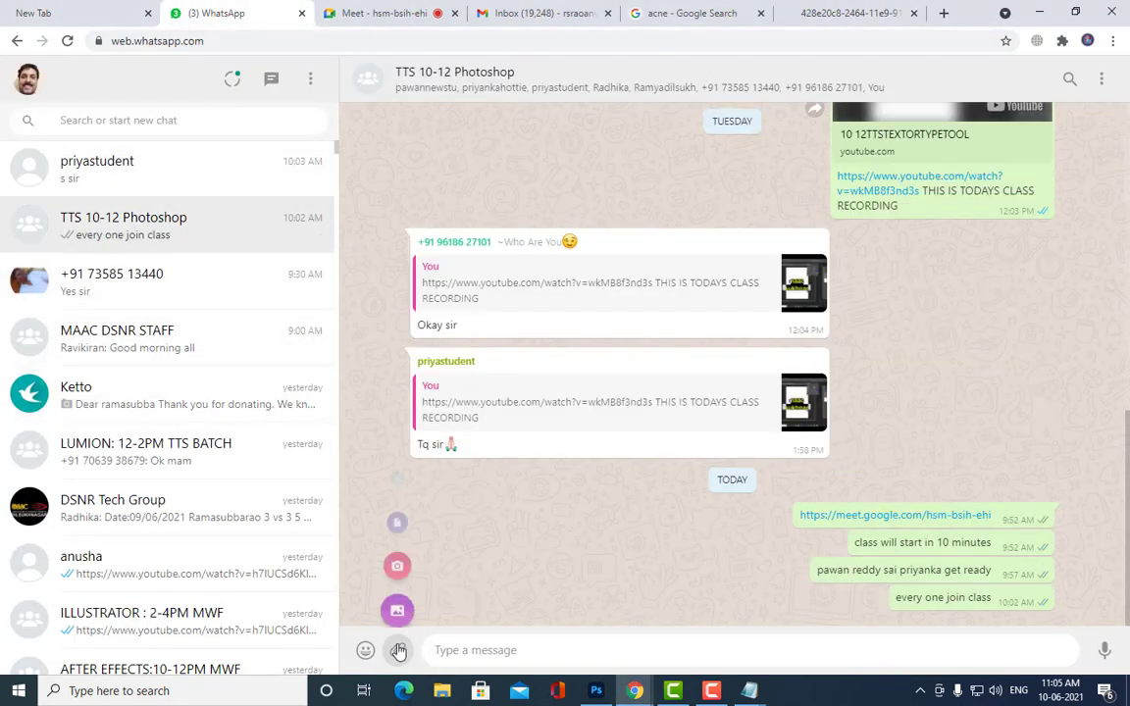
click(398, 601)
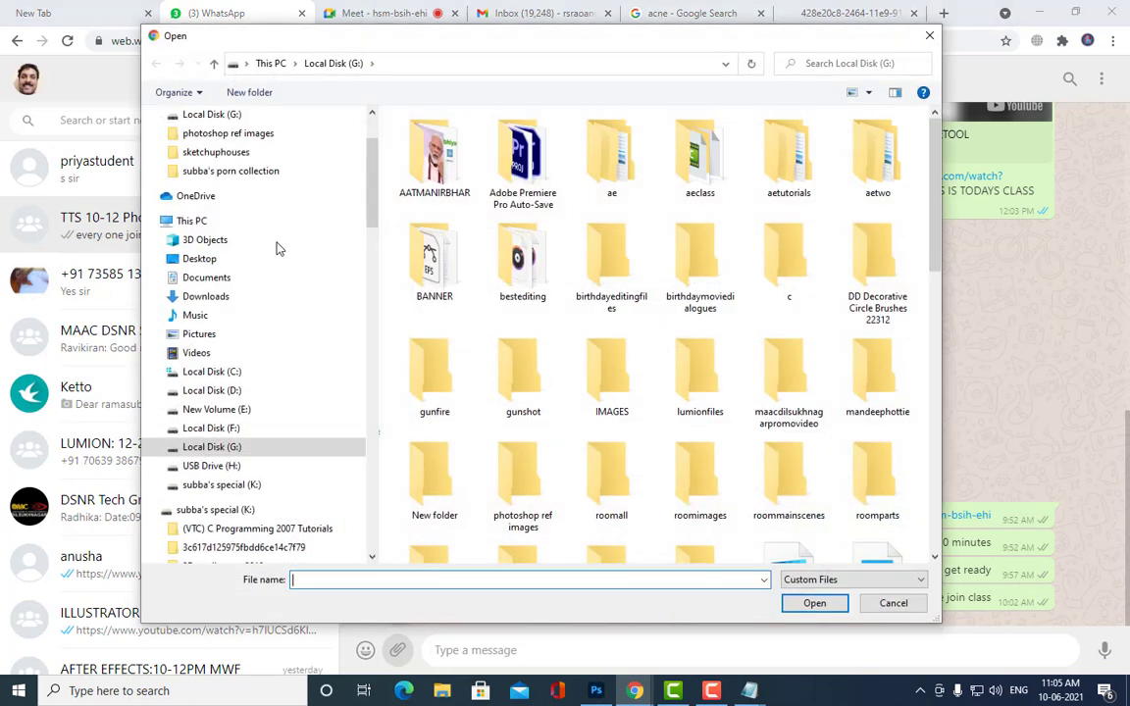
scroll(207, 128, up, 2)
click(211, 146)
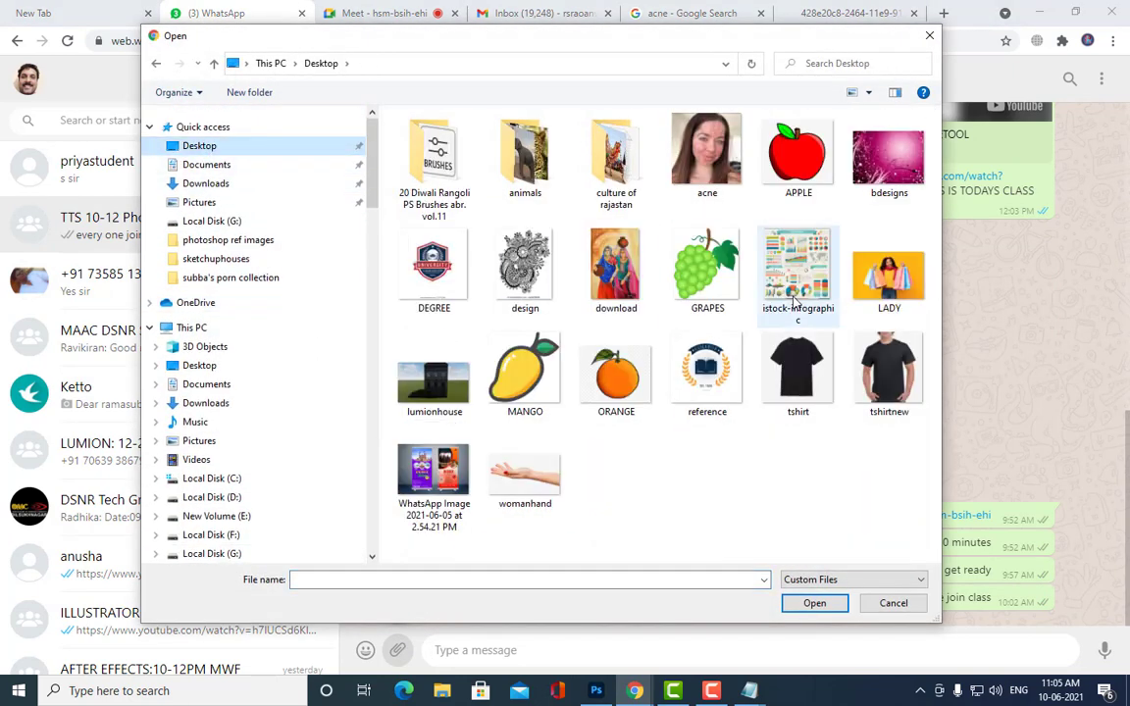
click(727, 143)
click(828, 604)
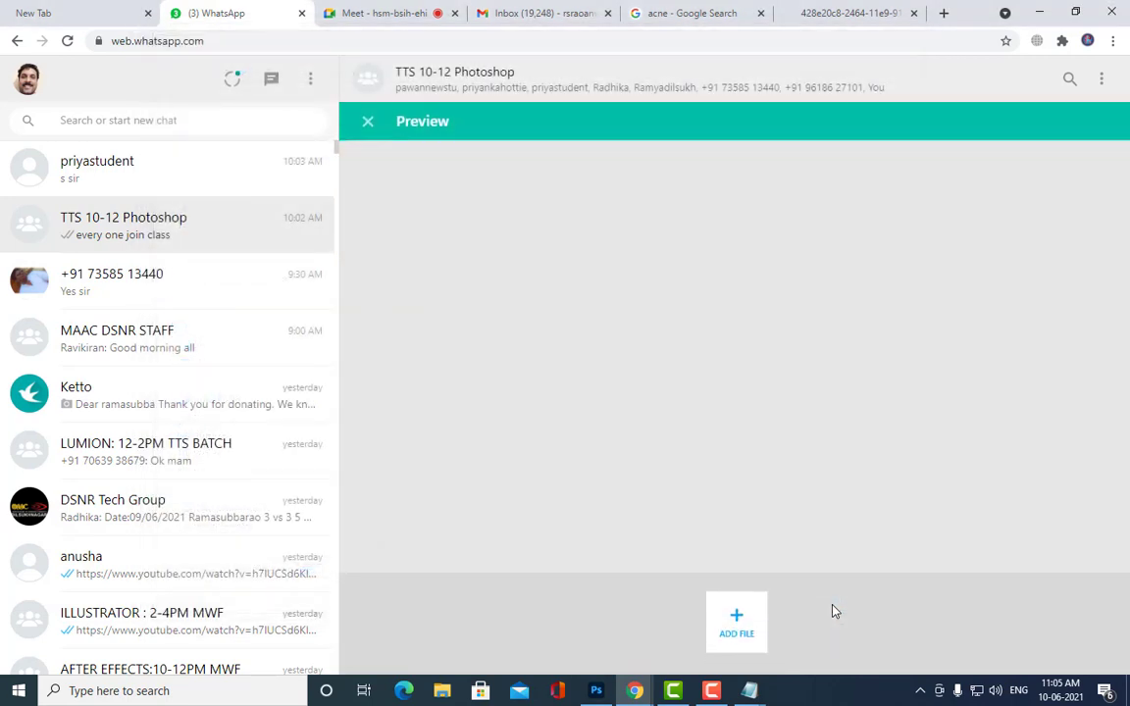
click(1074, 573)
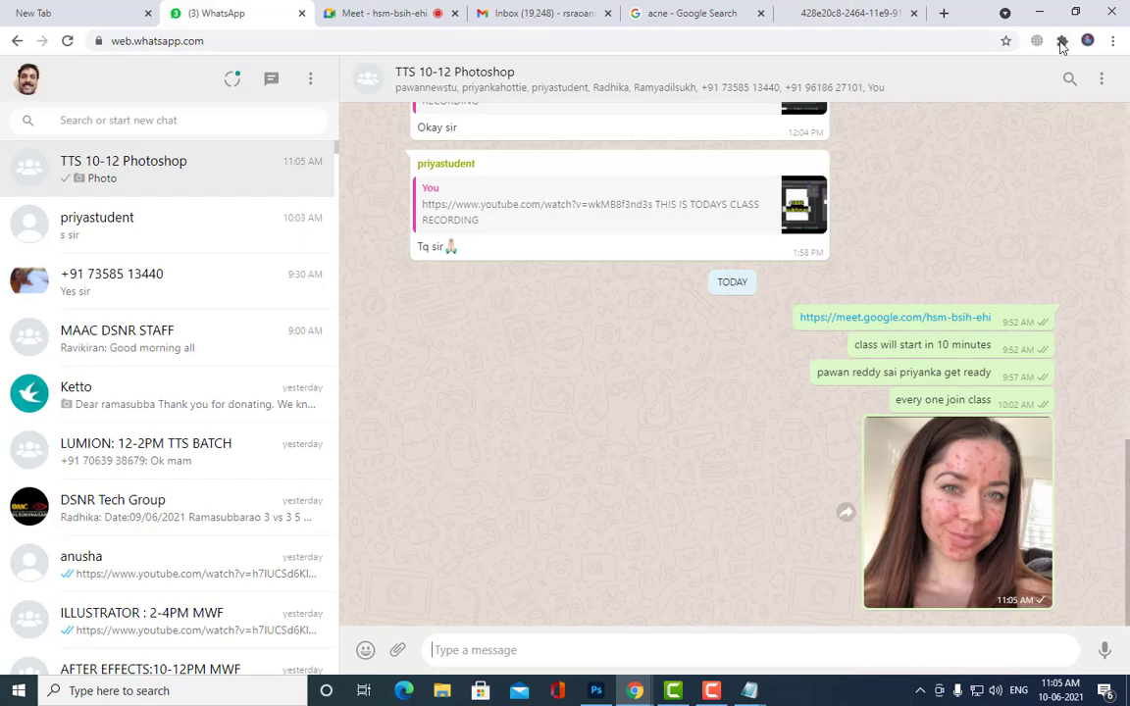
Step: Minimize the browser, switch to Photoshop and move the floating tools clear of the acne2.jpg window
click(1038, 12)
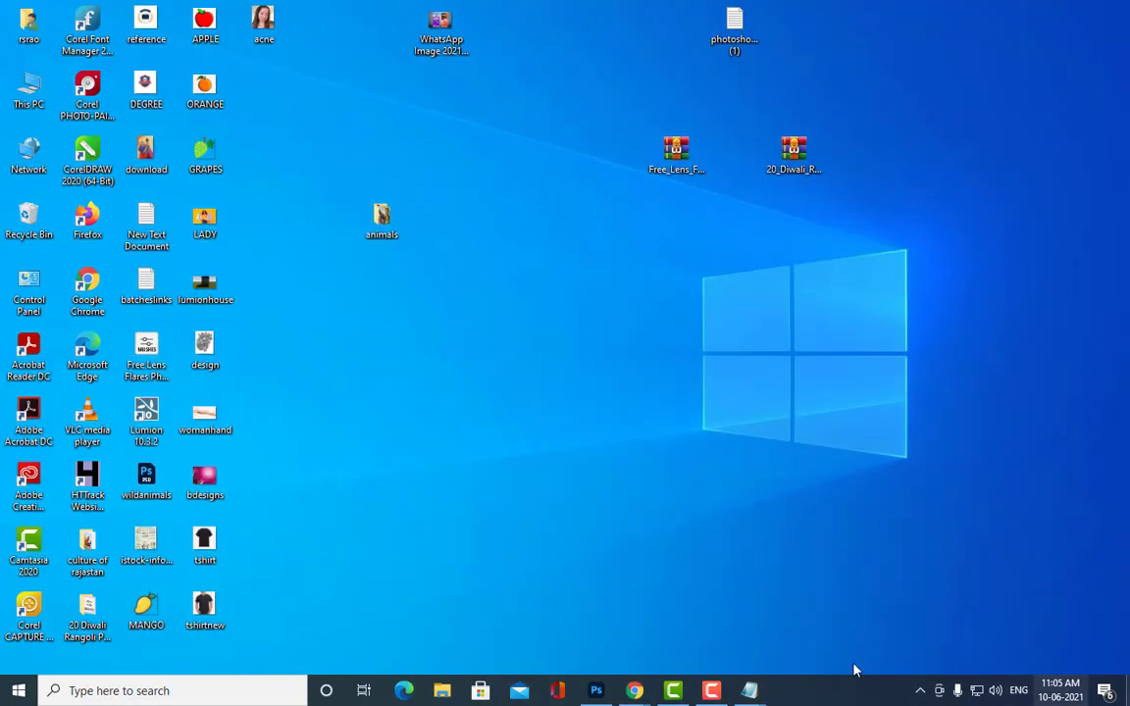
click(595, 690)
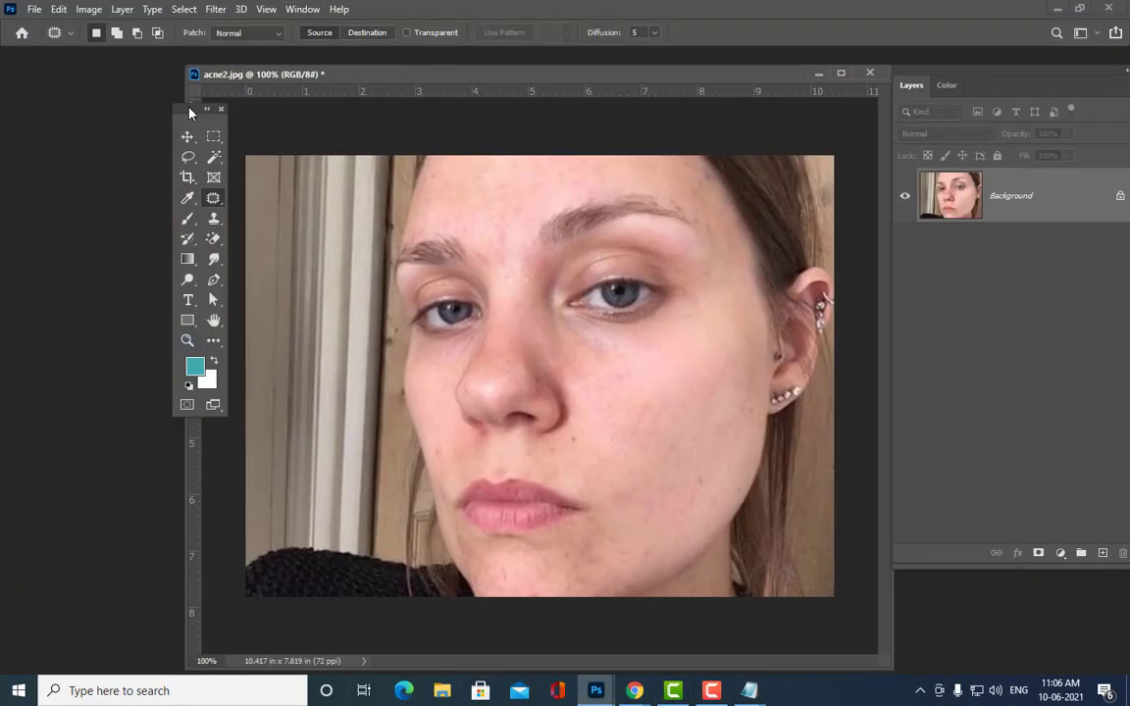
drag(186, 108, 79, 88)
click(127, 127)
Step: Search the photoshop ref images folder for bookcover and open bookcover2
key(ctrl+o)
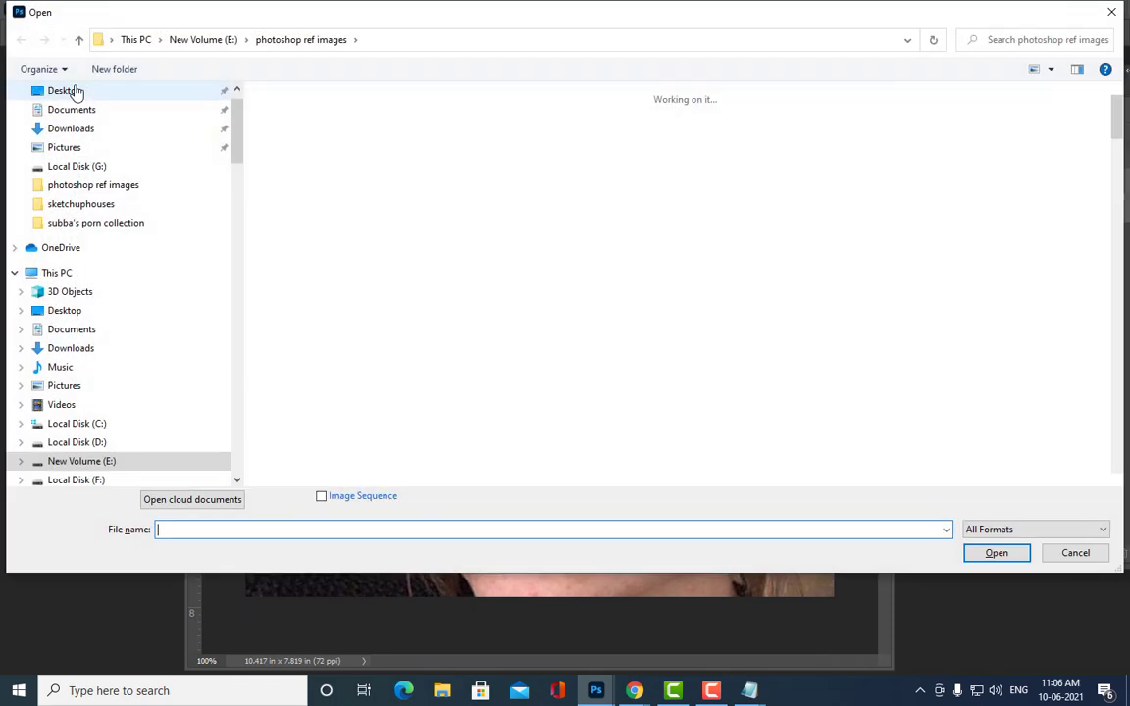
click(1020, 40)
text(bookcover)
key(Return)
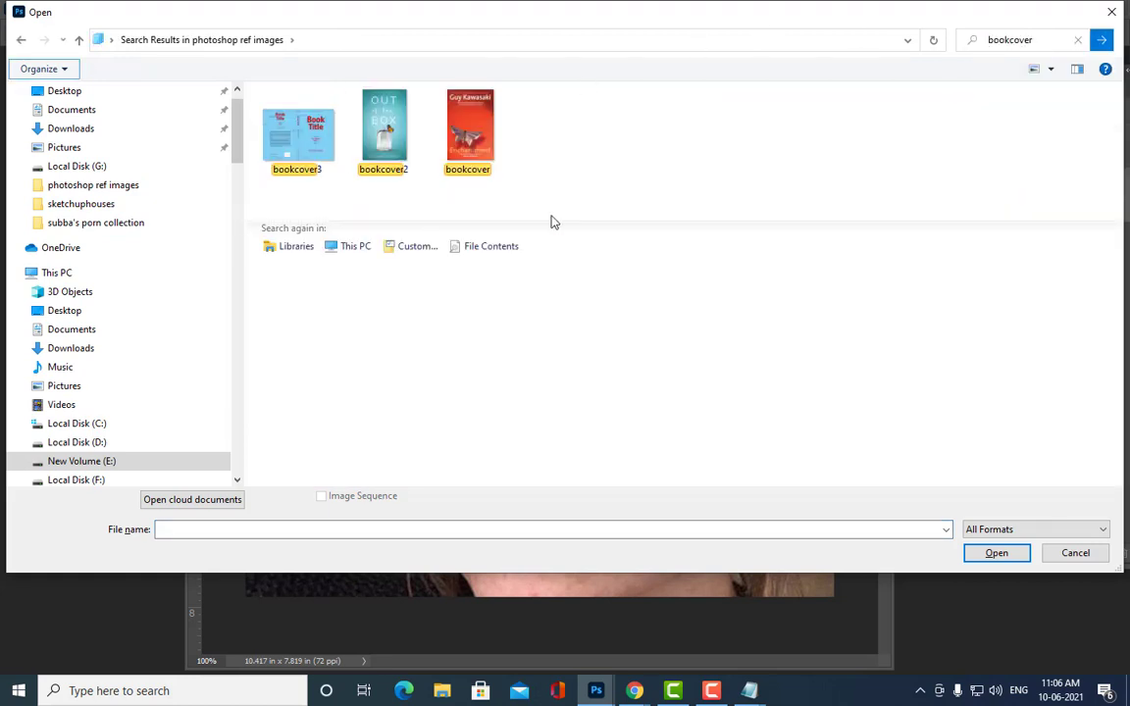
click(363, 101)
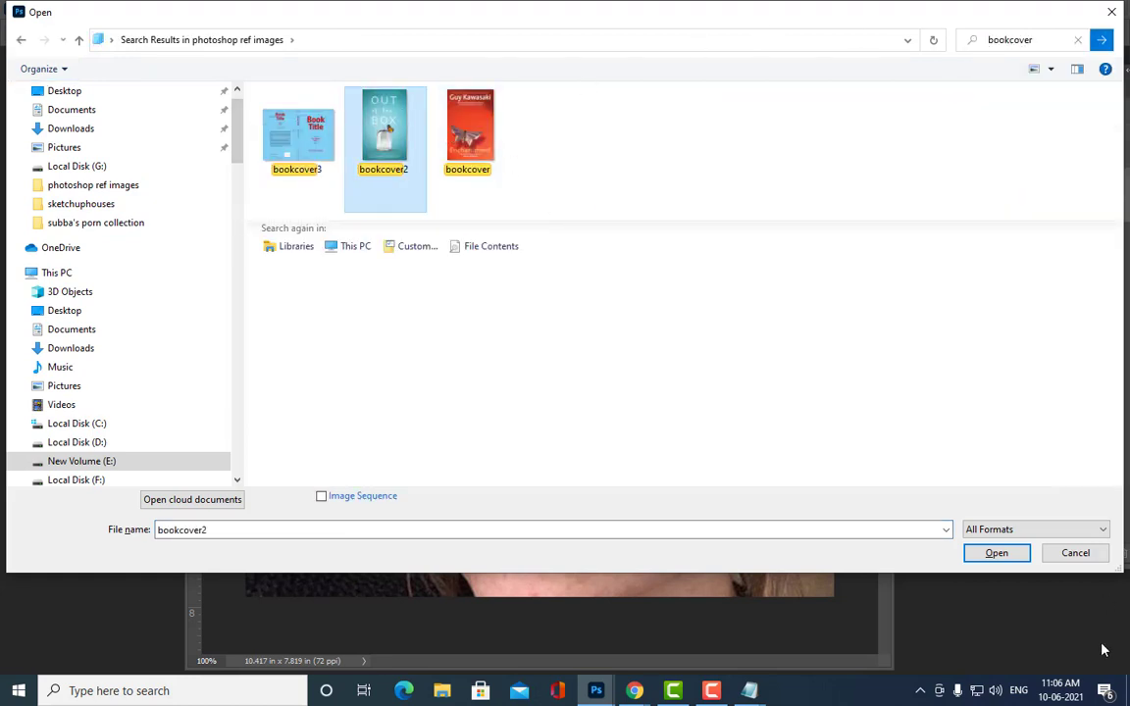
click(1013, 561)
Step: Enlarge the document window, show bookcover2.jpg at 50% and shift the window closer to the tools
drag(453, 518, 884, 424)
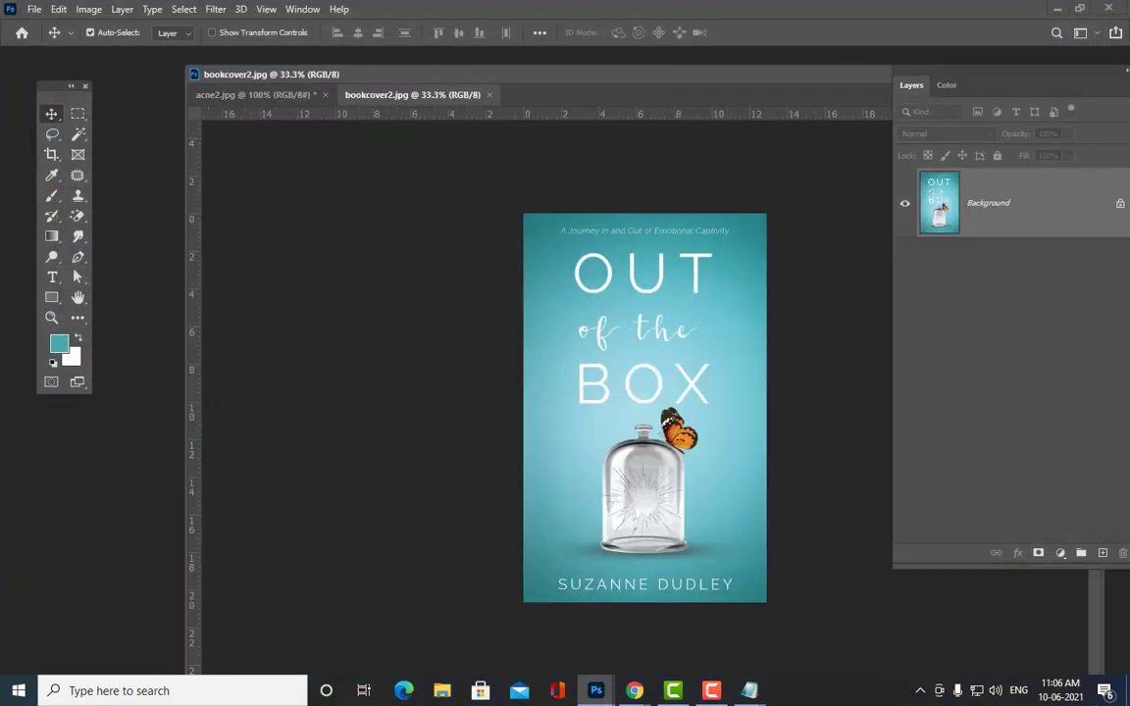
key(ctrl+plus)
key(ctrl+plus)
key(ctrl+minus)
drag(676, 79, 630, 82)
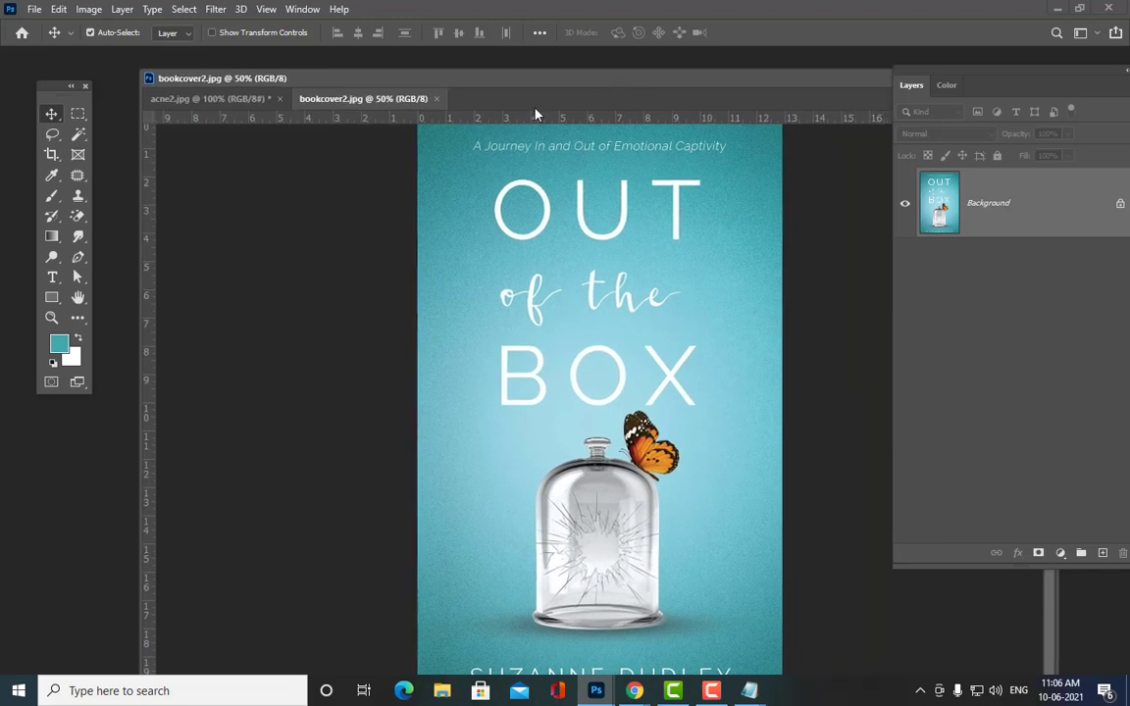
Step: Heal away most of the word "the" with the Healing Brush at size 125, sampling the clean teal background beside it
click(77, 175)
click(147, 190)
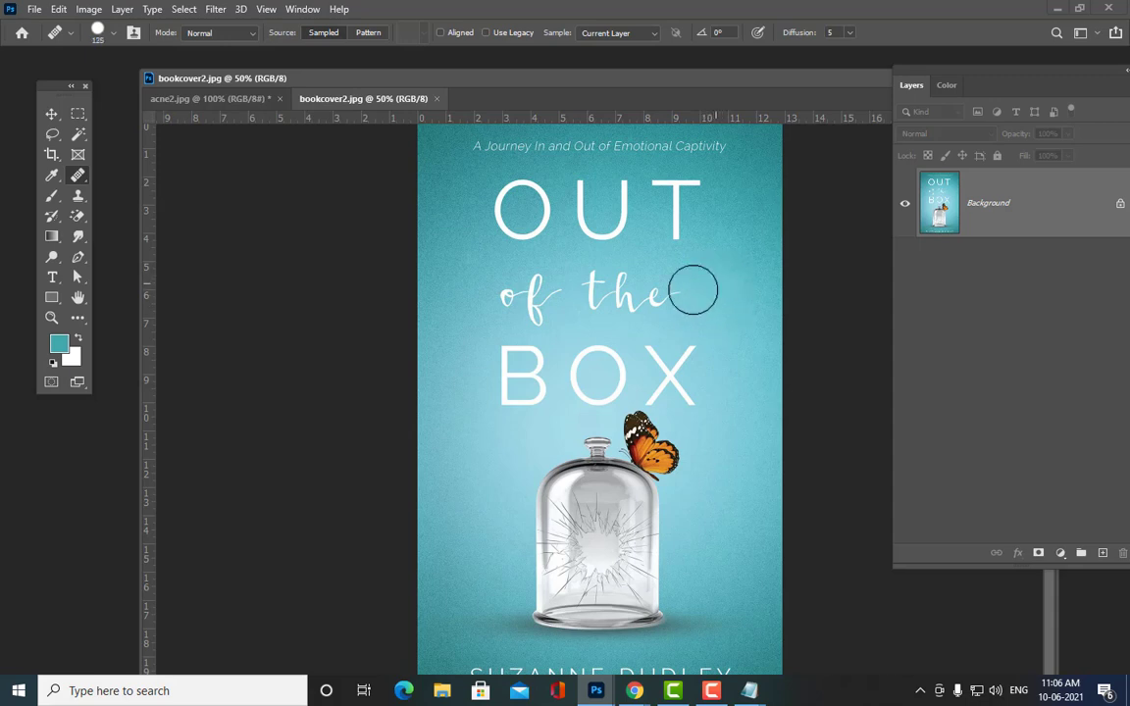
key(bracketright)
key(bracketleft)
key(bracketleft)
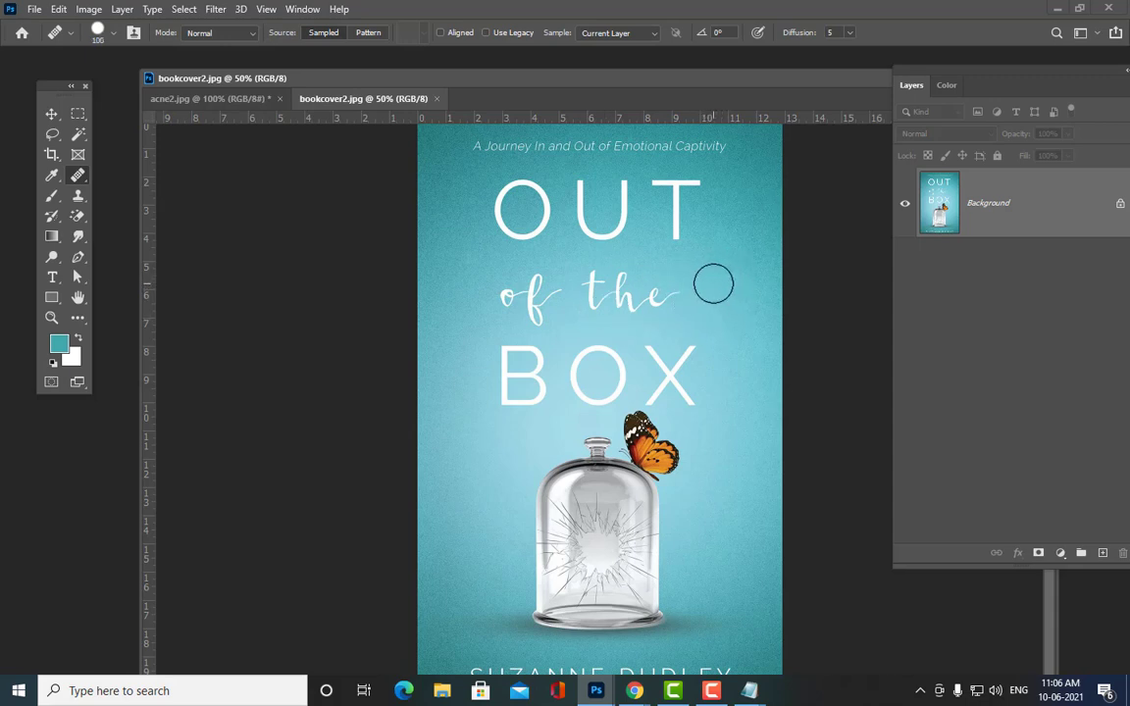
alt+click(714, 284)
click(659, 299)
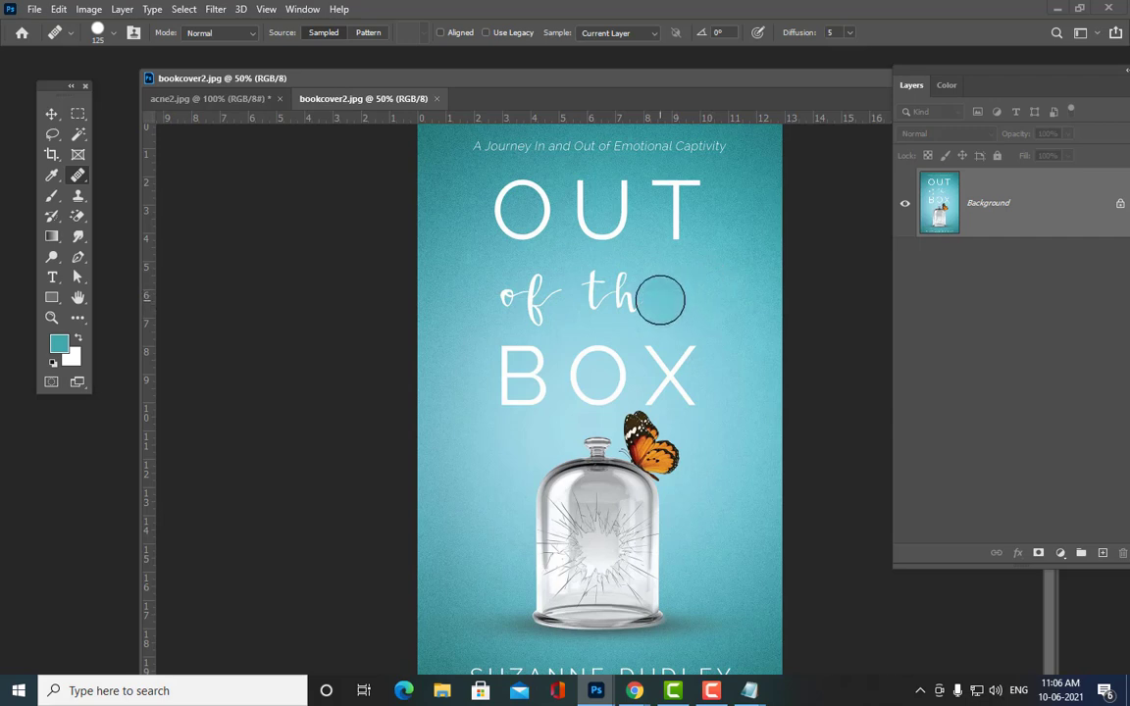
drag(657, 299, 539, 266)
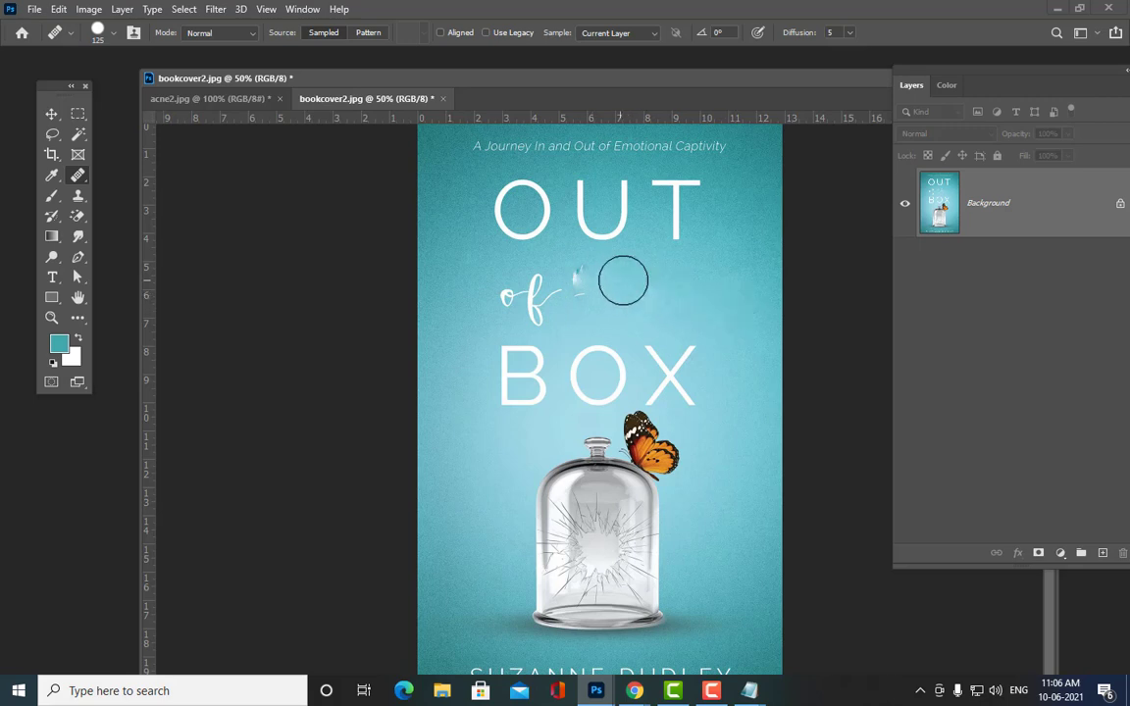
Step: Resample the cleared background and heal away the remnants of "the" and the word "of"
alt+click(632, 280)
click(584, 280)
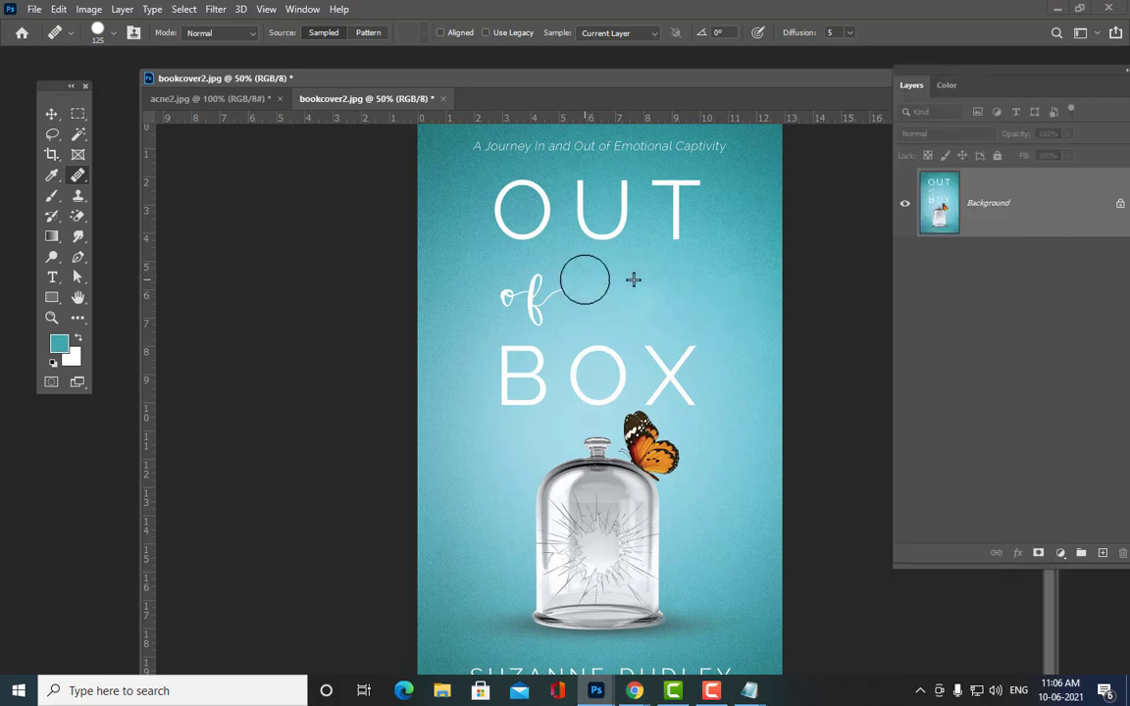
mouse_move(585, 280)
mouse_down()
mouse_move(538, 305)
mouse_move(532, 285)
mouse_move(517, 292)
mouse_move(593, 277)
mouse_move(504, 286)
mouse_up()
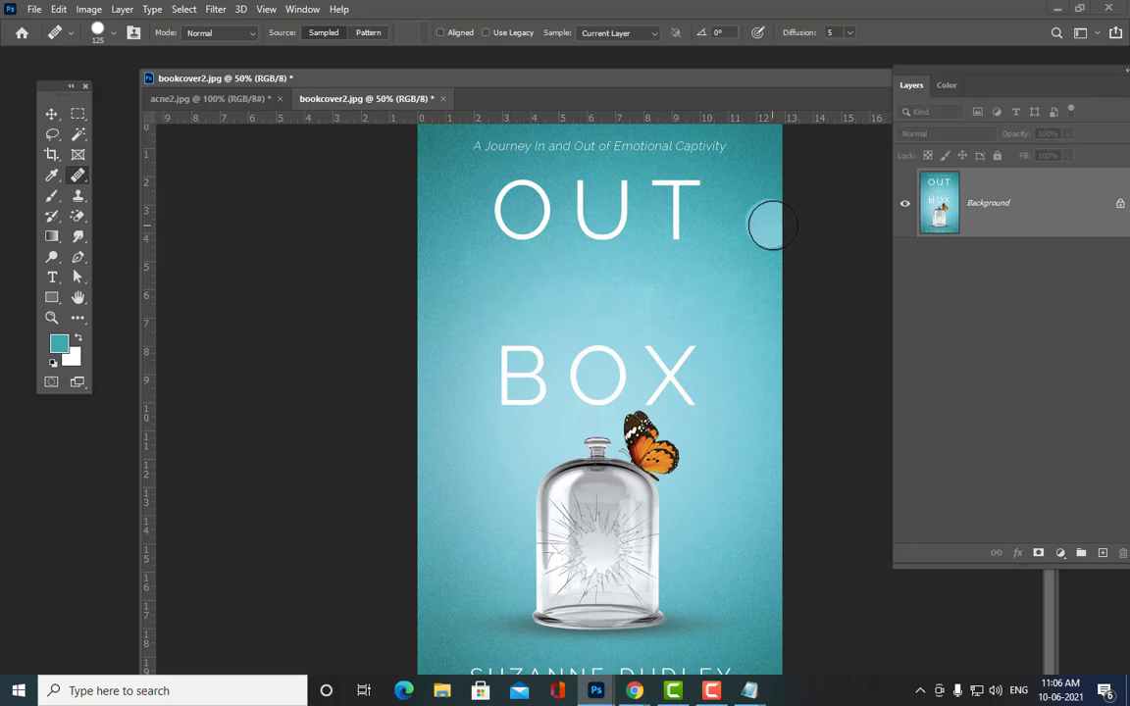
Step: Enlarge the Healing Brush to 150 and remove the word "OUT" using the clean background beside it
key(bracketright)
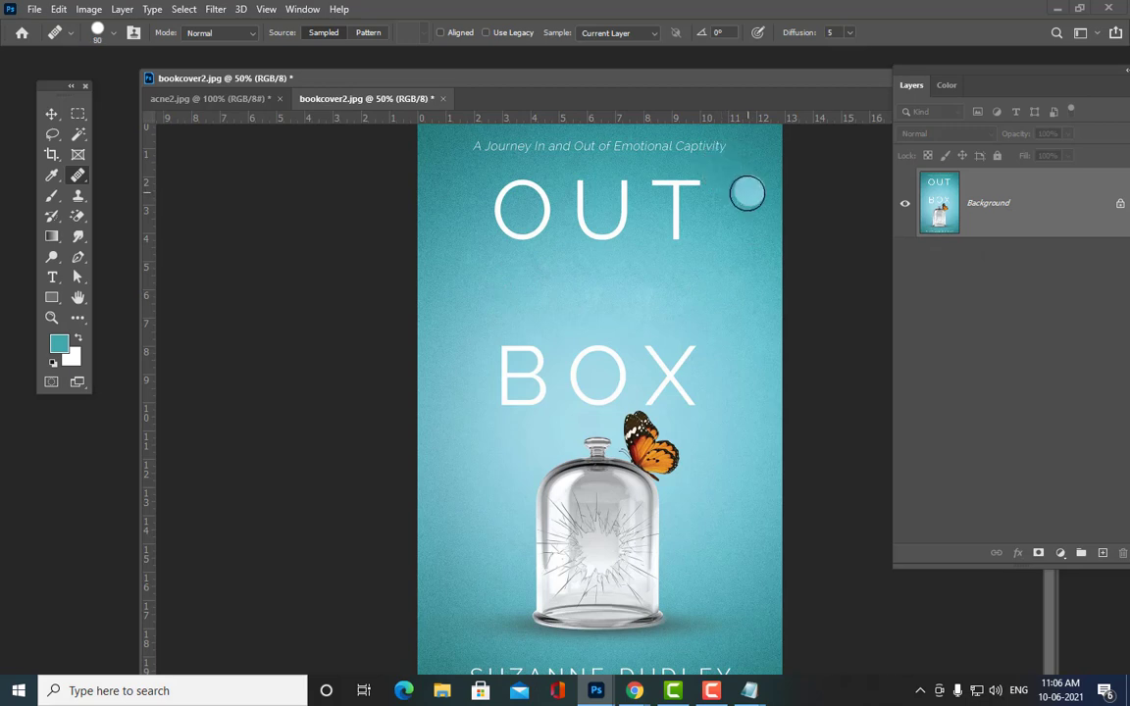
mouse_move(747, 196)
mouse_down()
mouse_move(729, 213)
mouse_move(741, 201)
mouse_move(686, 181)
mouse_move(661, 221)
mouse_move(653, 196)
mouse_move(737, 196)
mouse_move(731, 209)
mouse_up()
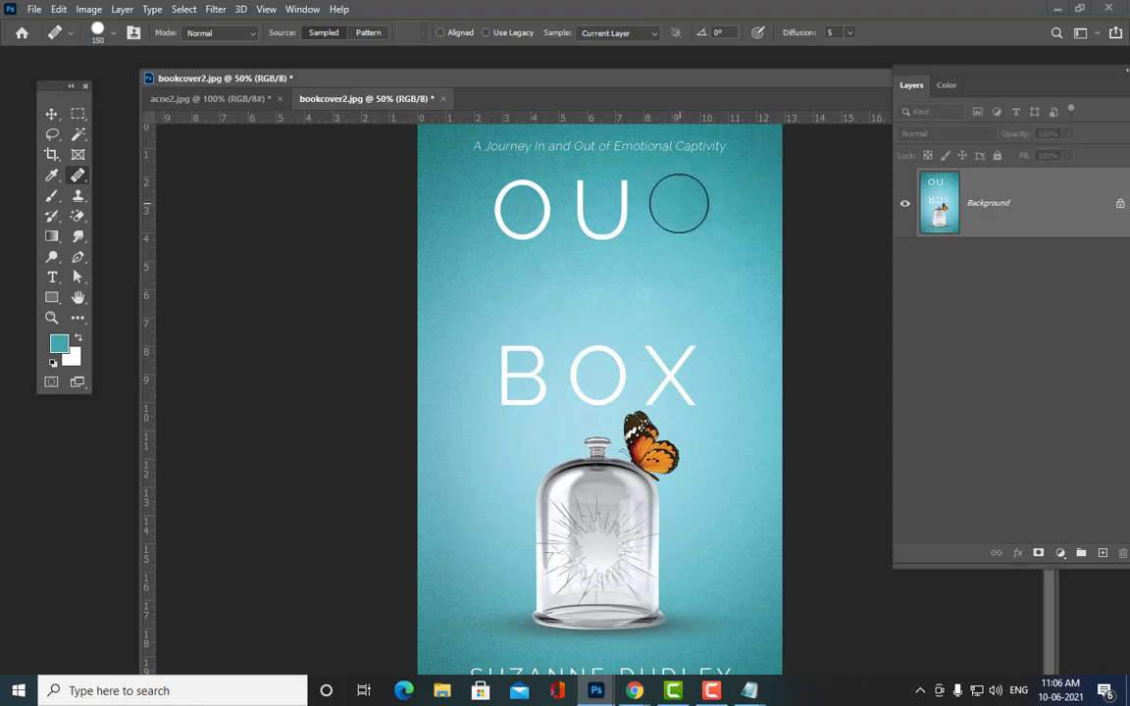
mouse_move(626, 185)
mouse_down()
mouse_move(605, 220)
mouse_move(603, 205)
mouse_move(581, 208)
mouse_move(598, 224)
mouse_move(544, 197)
mouse_move(513, 217)
mouse_move(475, 204)
mouse_move(508, 201)
mouse_move(489, 229)
mouse_up()
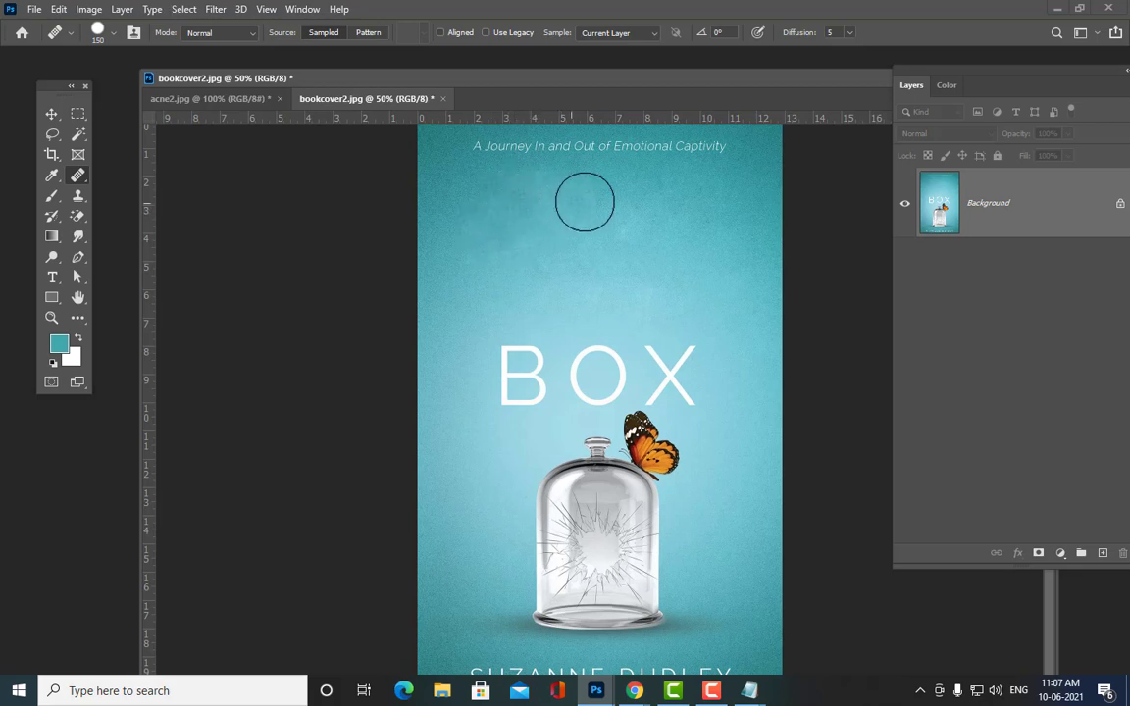
Step: Paint out the uneven area above BOX on the book cover with the Healing Brush, sampling the background just below the subtitle
alt+click(593, 171)
drag(579, 211, 505, 239)
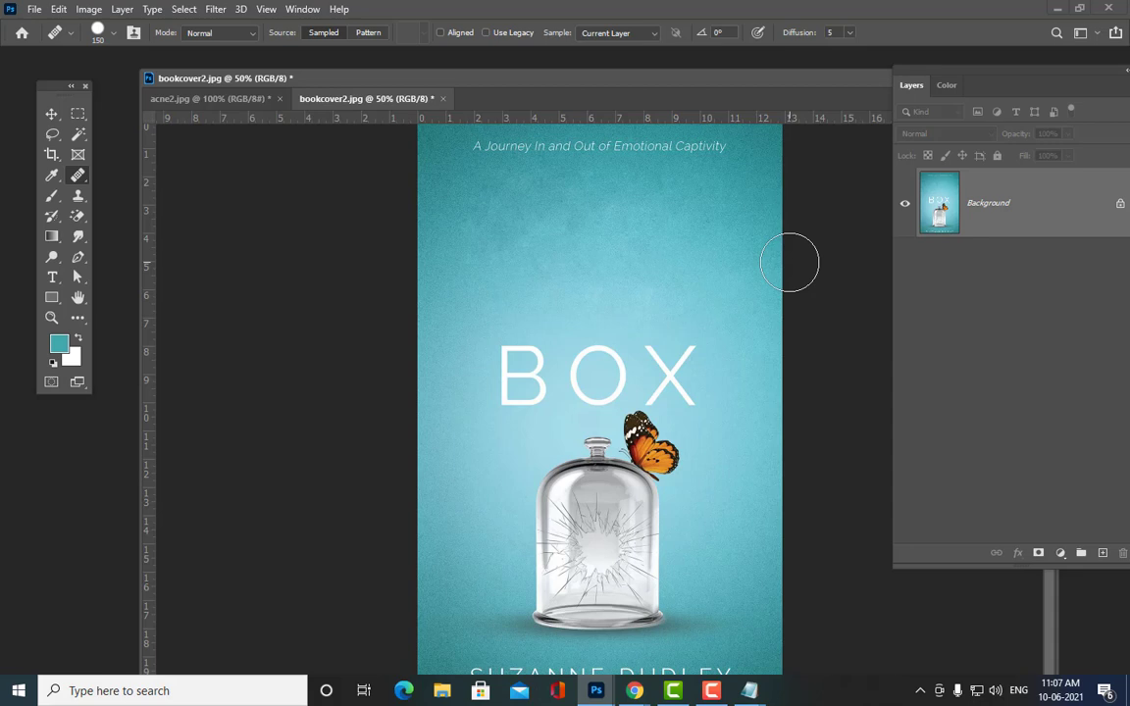
Step: Close bookcover2.jpg and acne2.jpg without saving their changes
click(443, 99)
click(558, 262)
drag(471, 81, 359, 102)
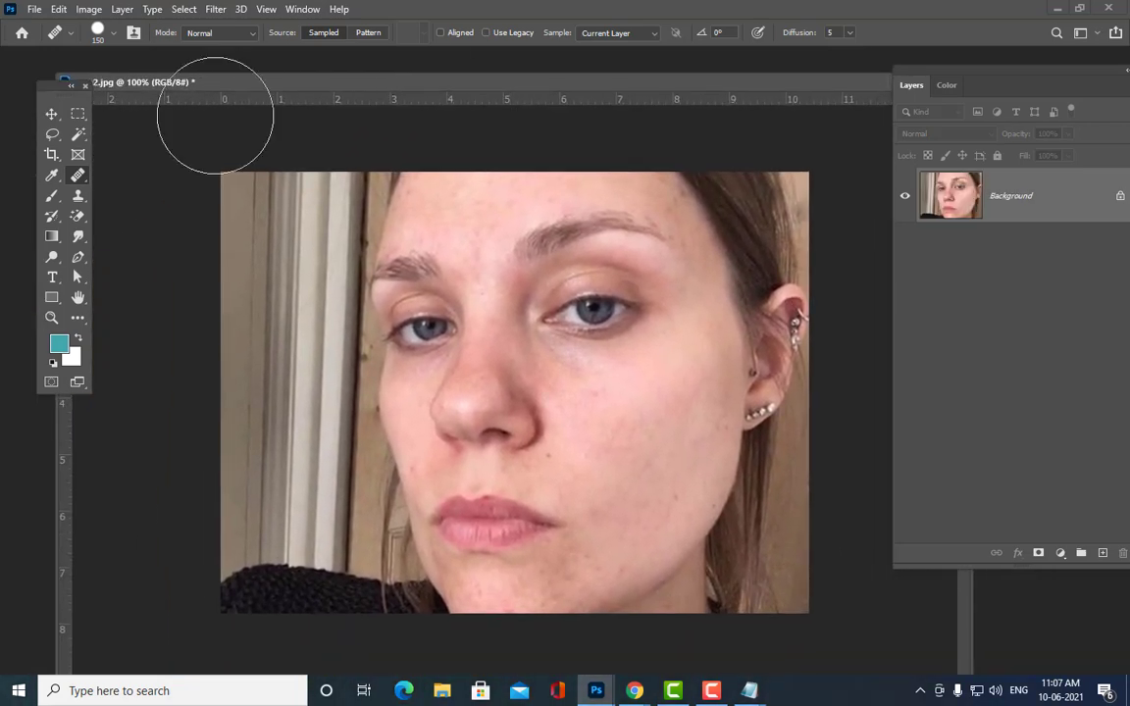
drag(542, 86, 331, 119)
click(737, 116)
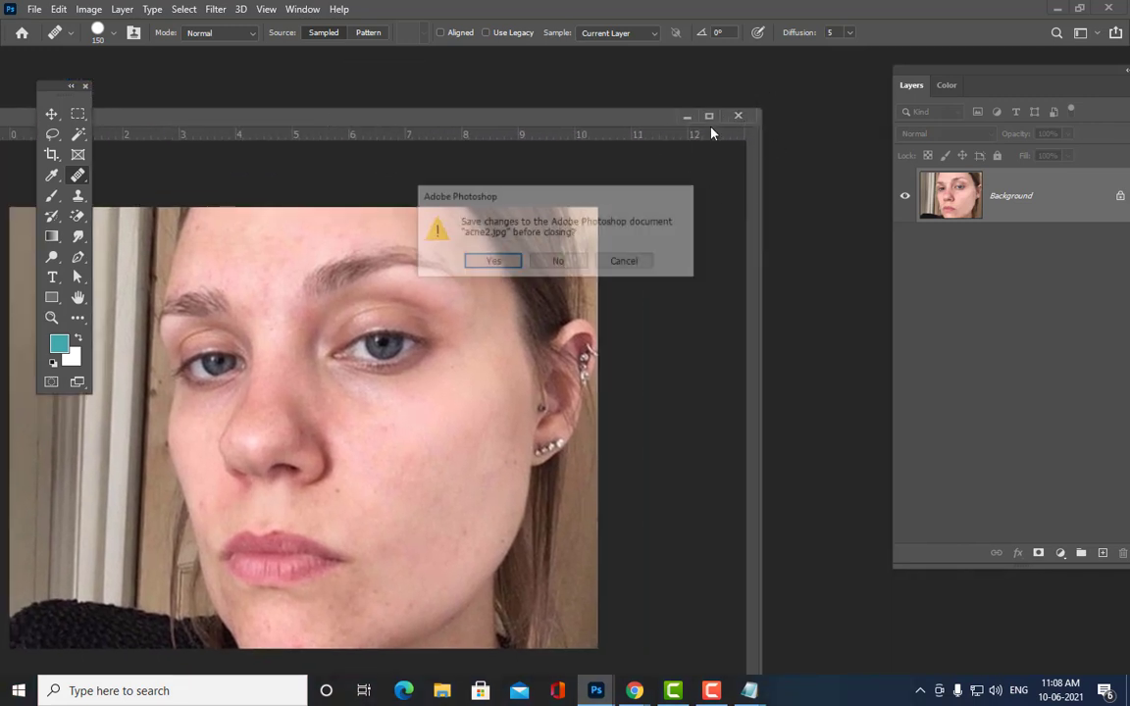
click(554, 263)
Step: Activate the Spot Healing Brush and open pimples-1.png from the photoshop ref images folder
right_click(80, 183)
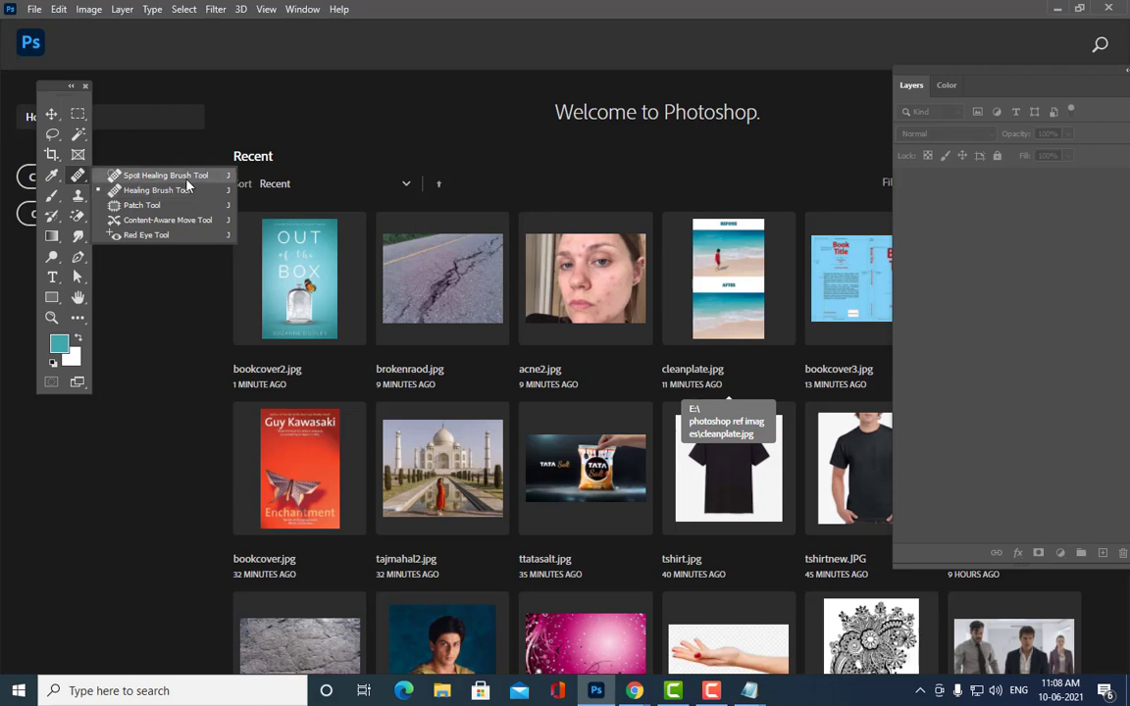
click(189, 186)
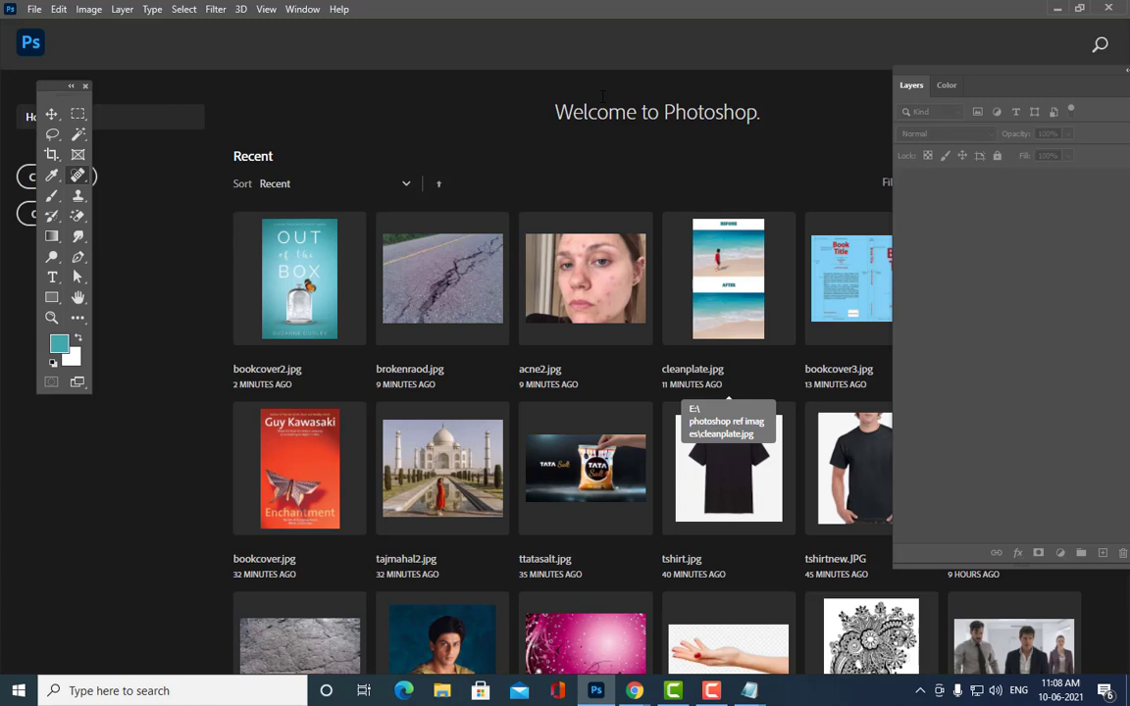
key(ctrl+o)
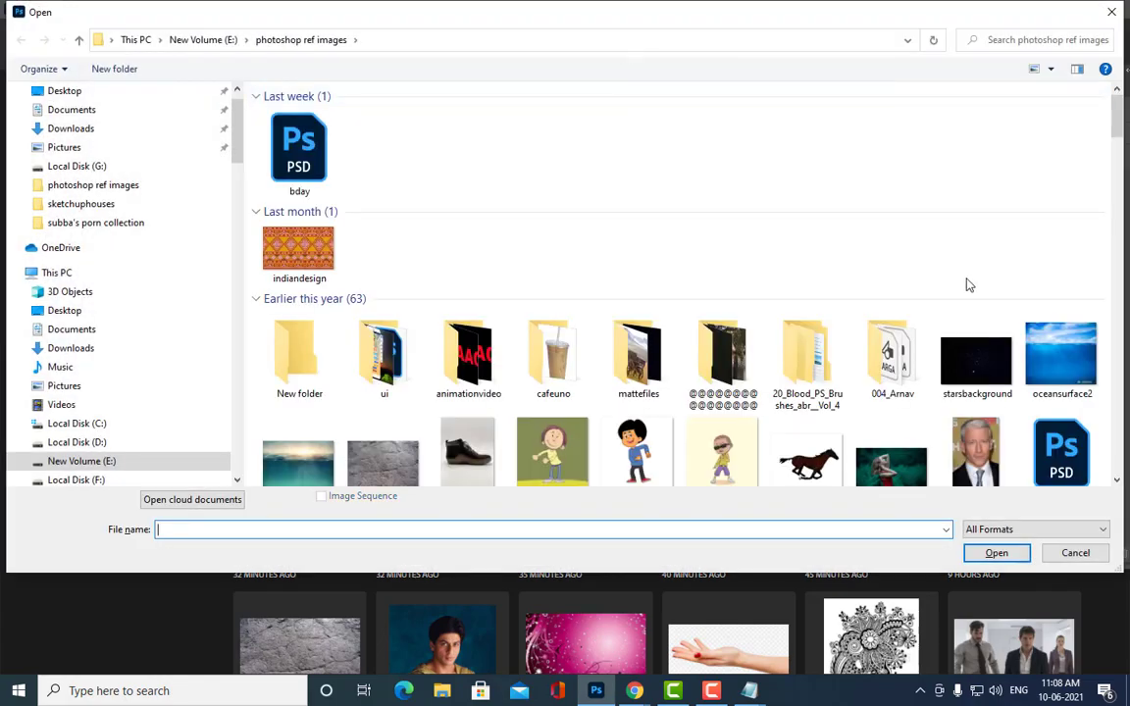
scroll(962, 284, down, 10)
scroll(960, 283, down, 15)
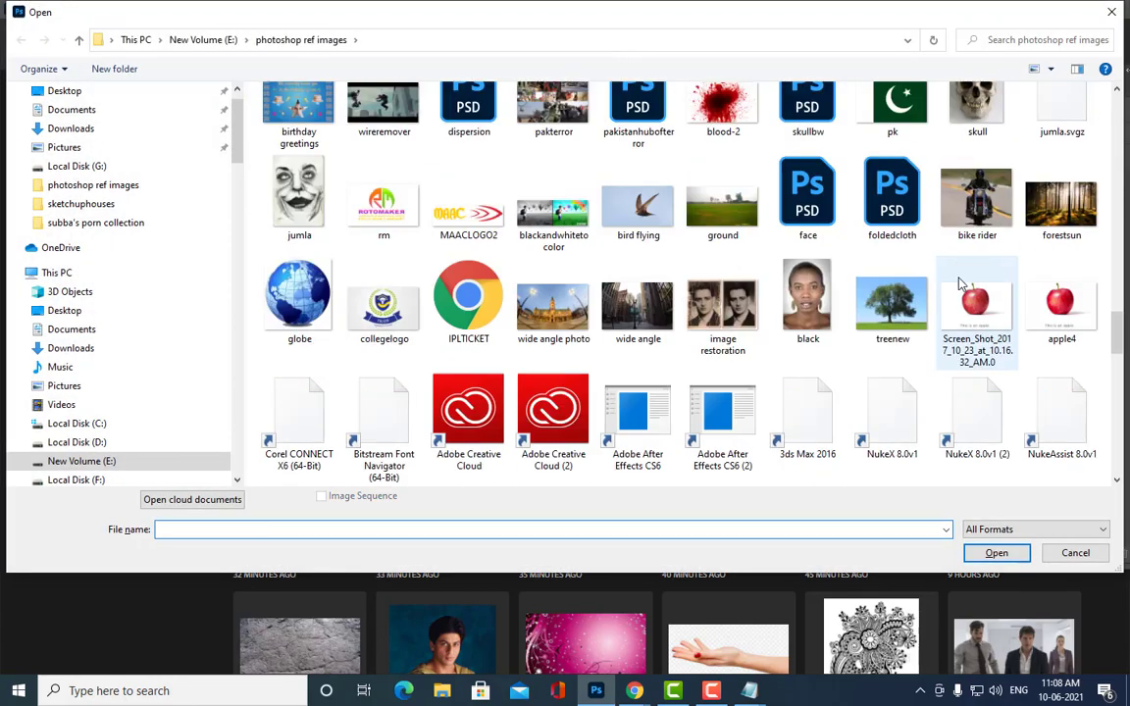
scroll(961, 284, down, 3)
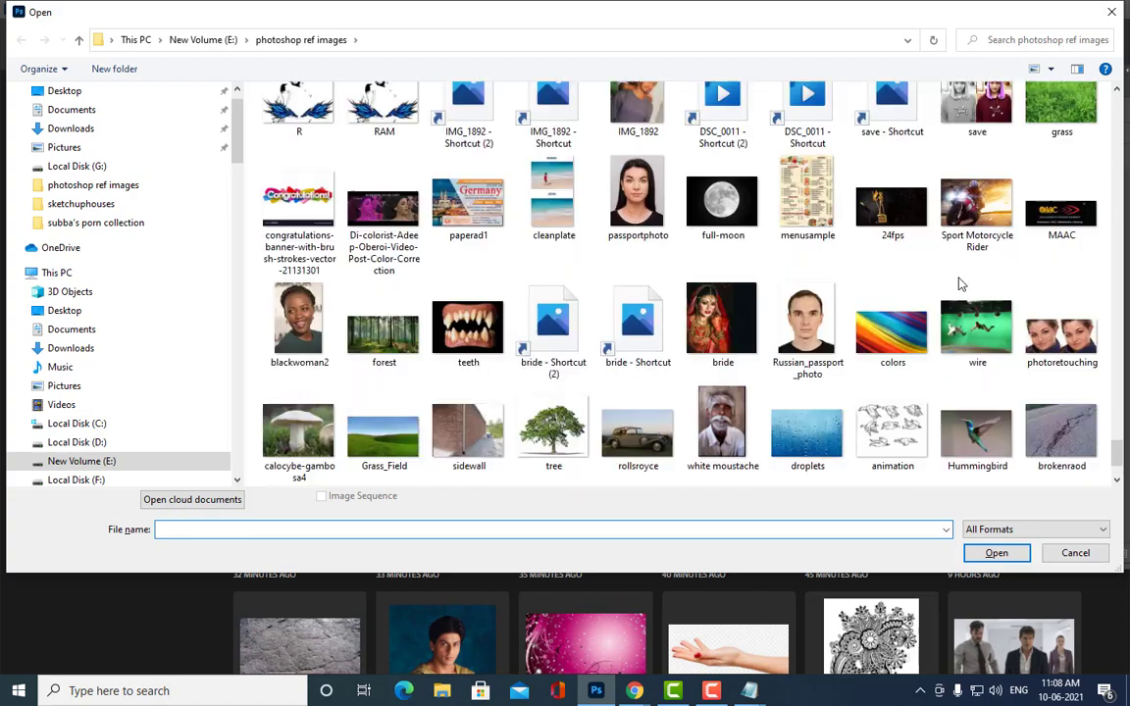
scroll(856, 337, up, 2)
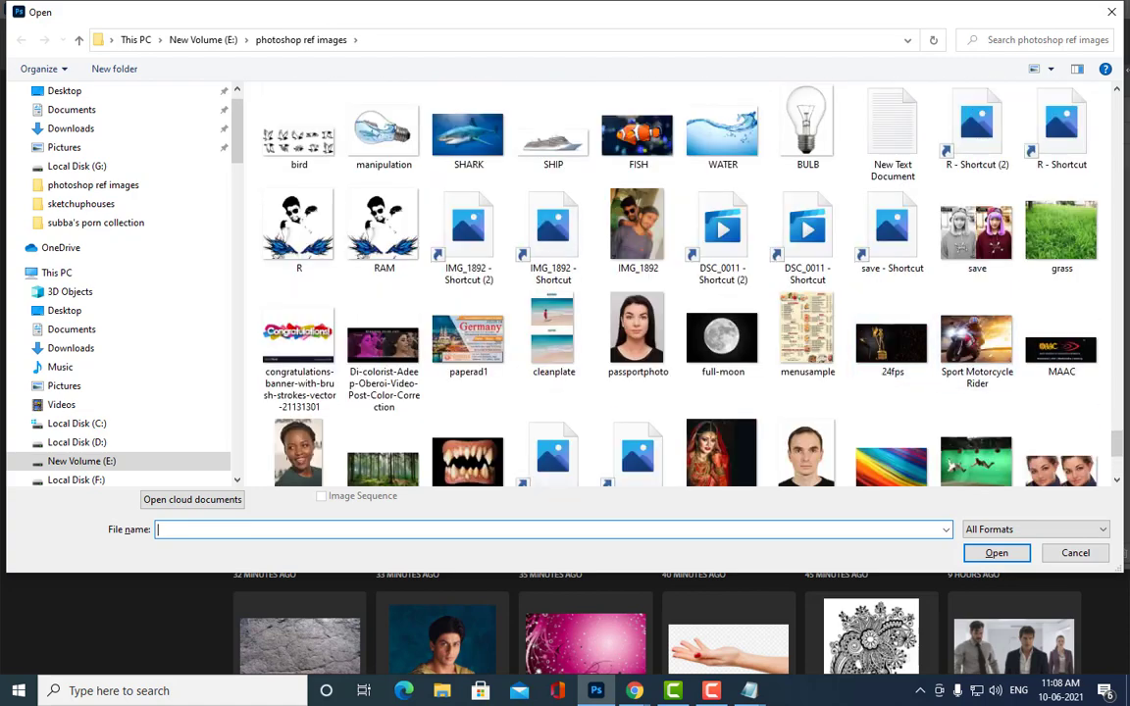
scroll(731, 335, down, 3)
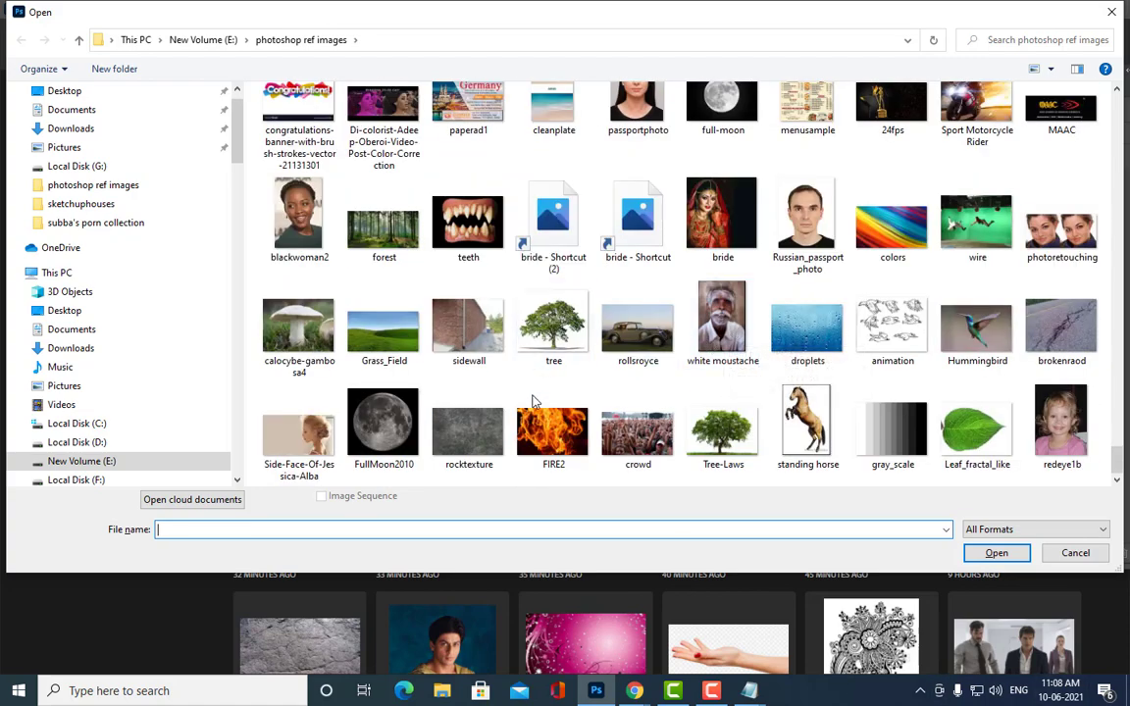
scroll(722, 324, up, 3)
scroll(723, 346, down, 3)
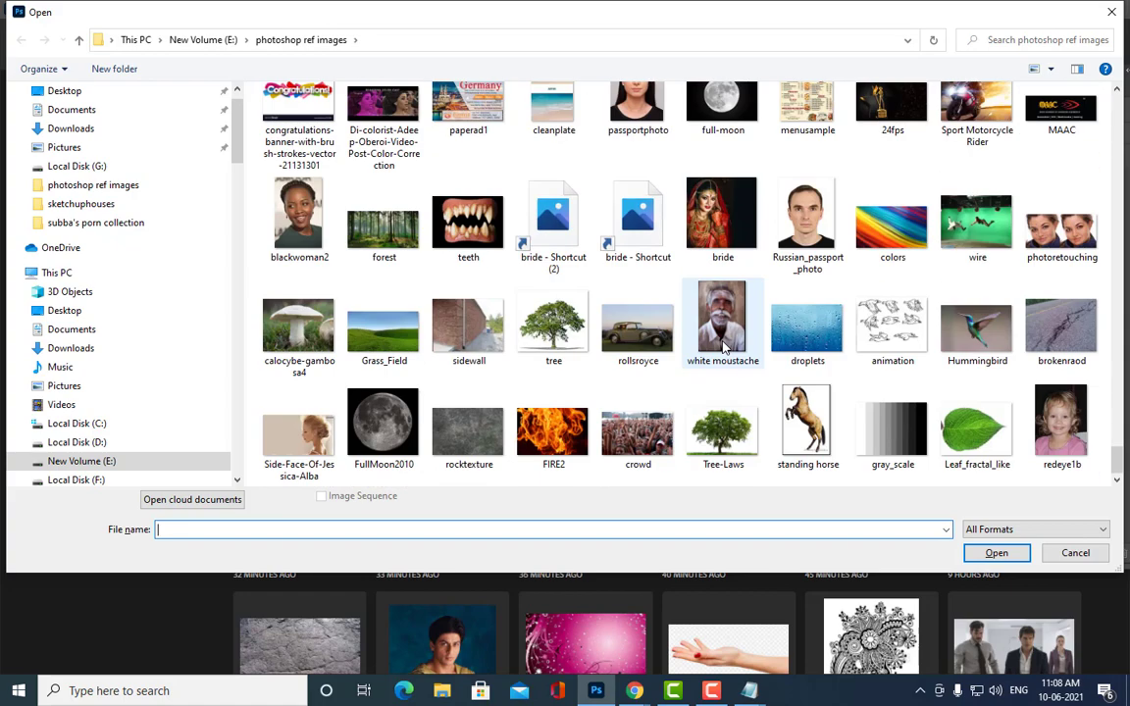
scroll(724, 345, down, 10)
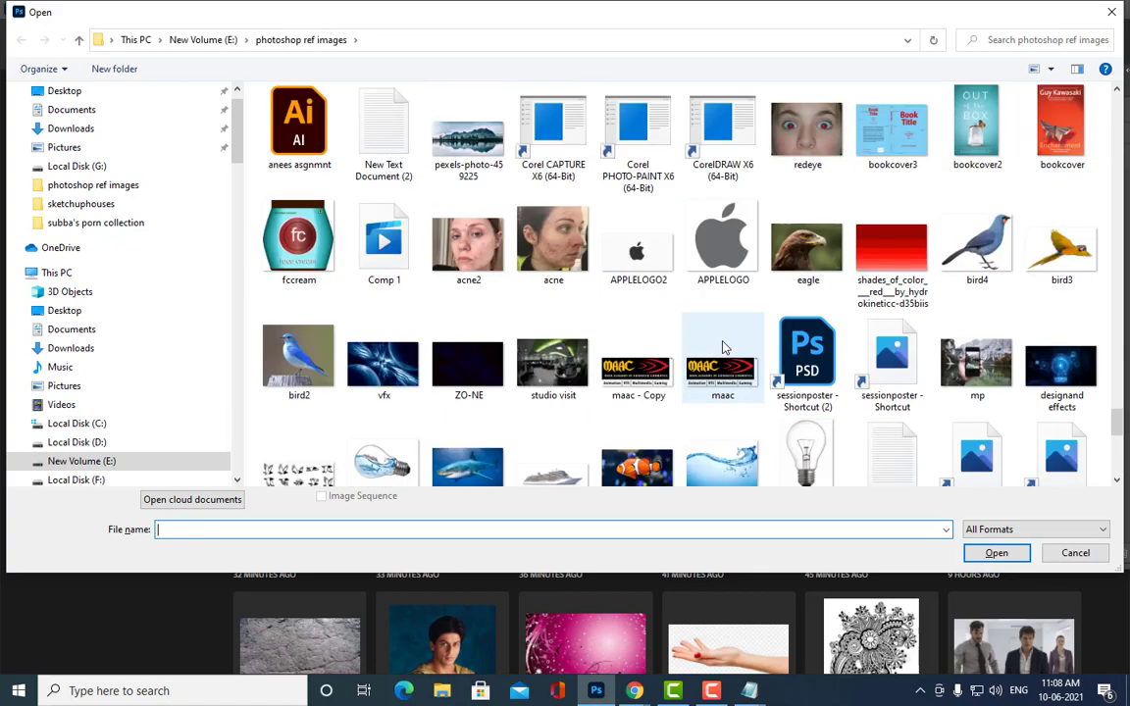
click(638, 342)
click(996, 553)
Step: Enlarge and reposition the floating pimples-1.png window, and set its zoom to 66.67%
drag(152, 51, 290, 56)
key(ctrl+minus)
key(ctrl+minus)
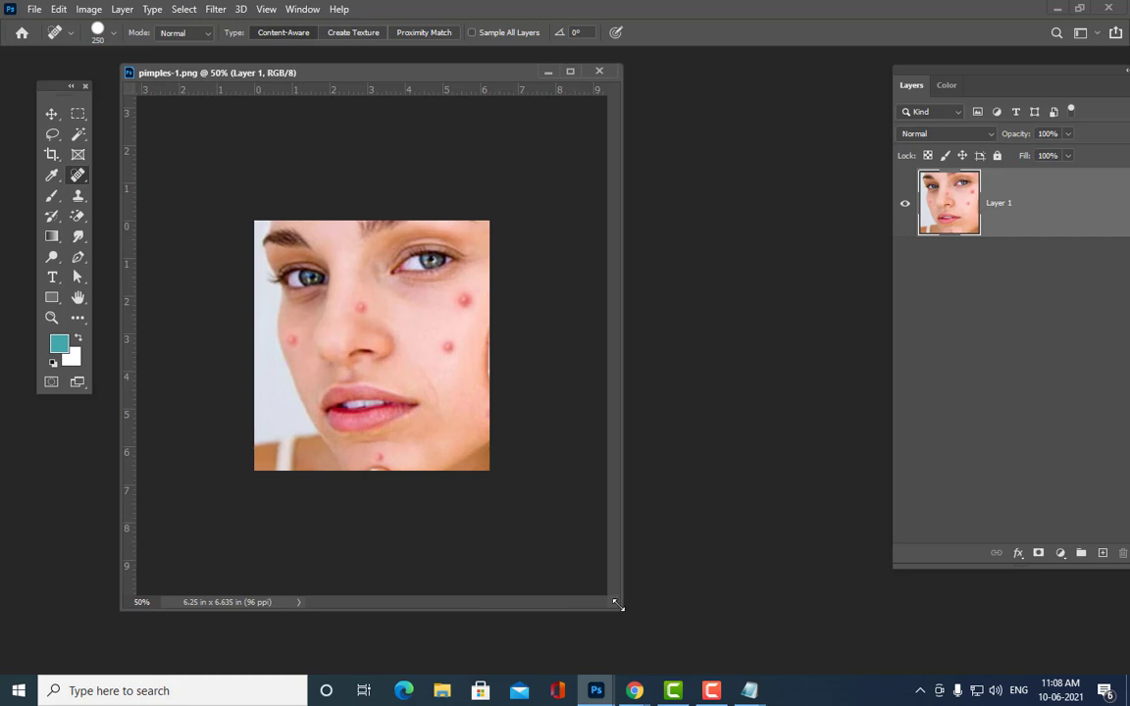
drag(618, 605, 844, 636)
drag(438, 74, 465, 78)
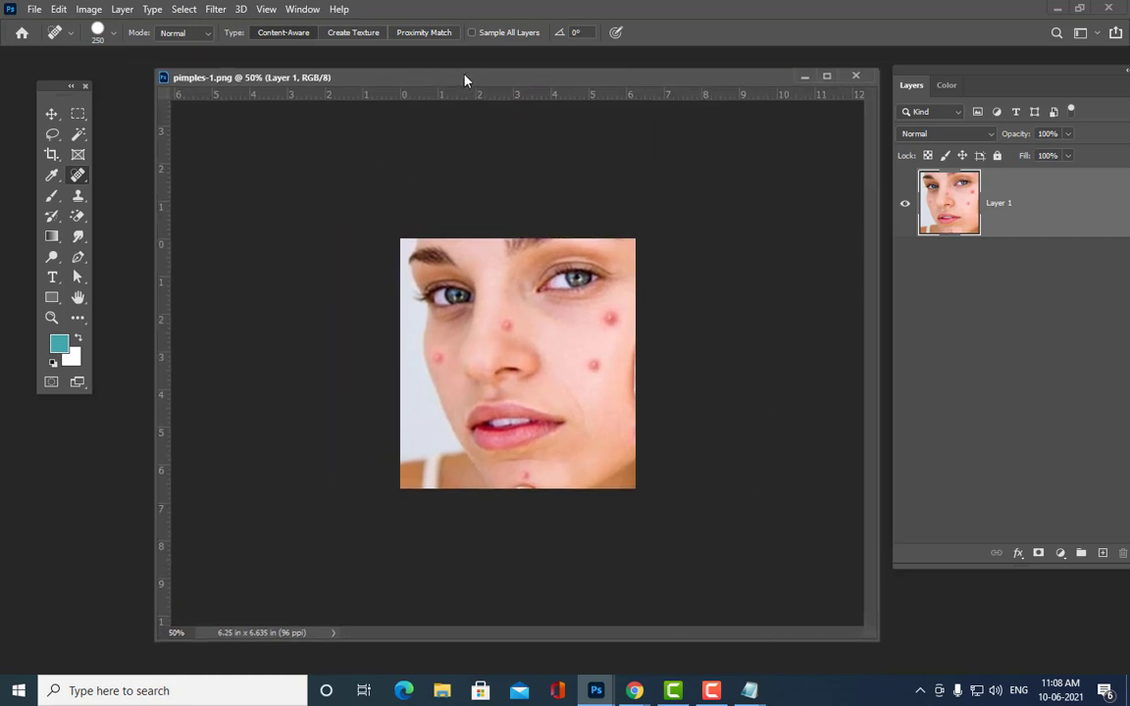
click(51, 113)
mouse_move(339, 80)
mouse_down()
mouse_move(362, 76)
mouse_move(355, 68)
mouse_up()
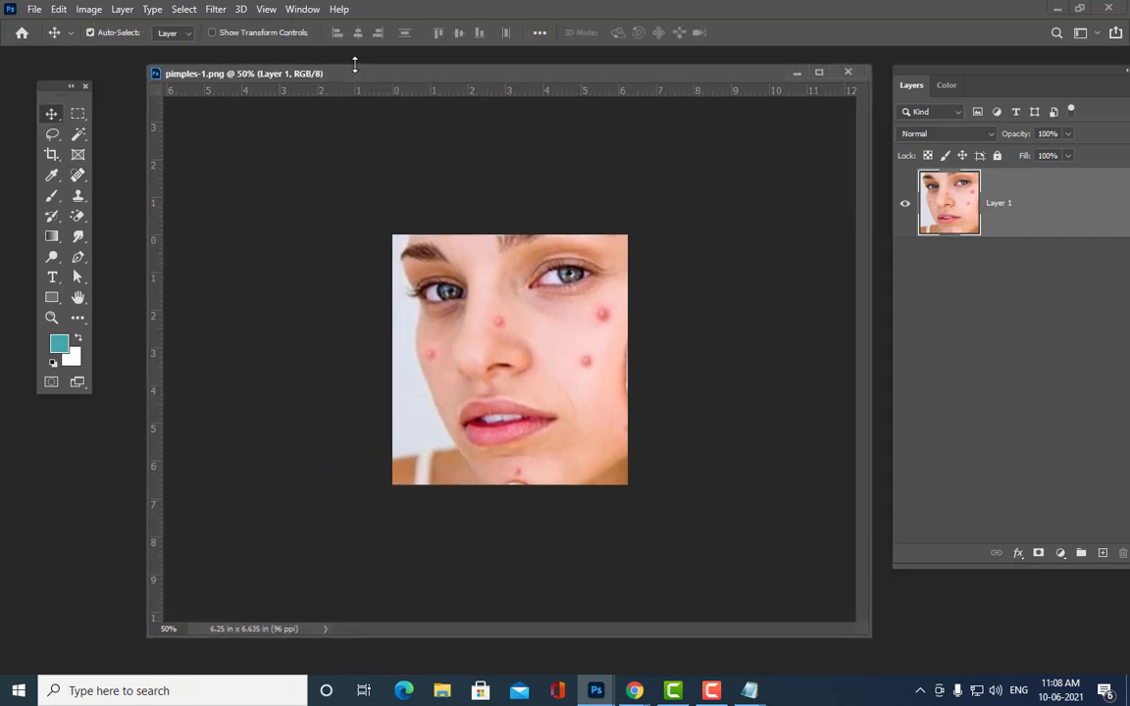
key(ctrl+plus)
key(ctrl+plus)
key(ctrl+minus)
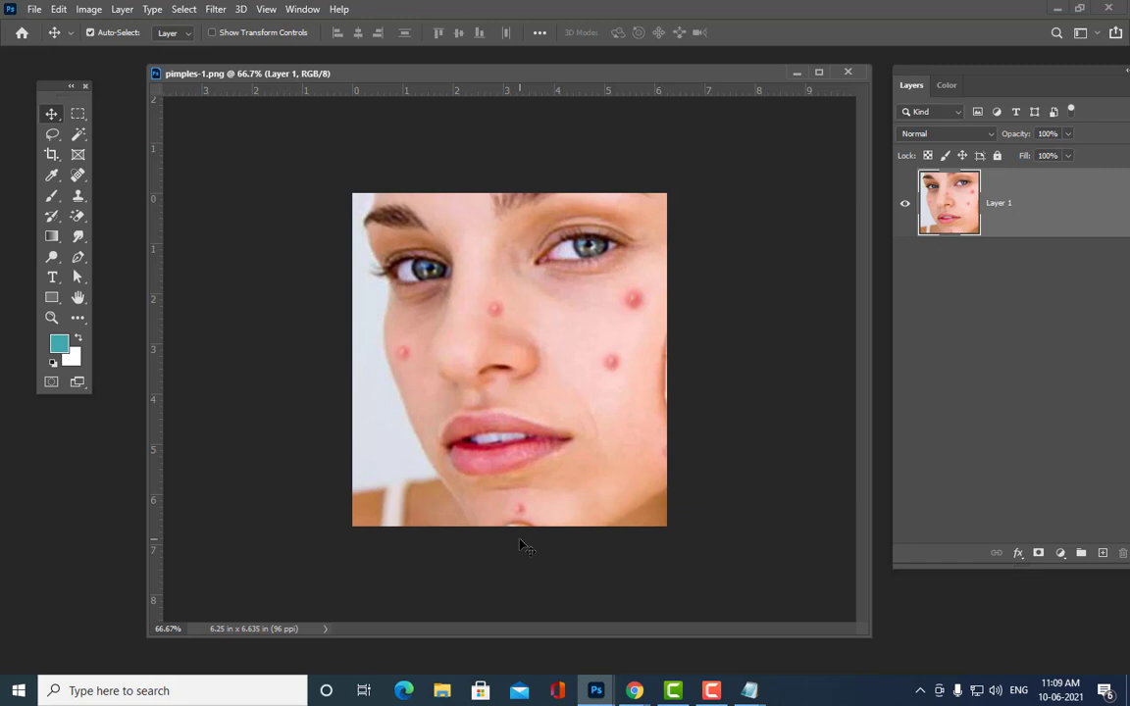
Step: Try the Healing Brush at size 90 on the lower cheek pimple, sampling clean skin below it, and undo the stroke
click(81, 182)
right_click(85, 189)
click(144, 183)
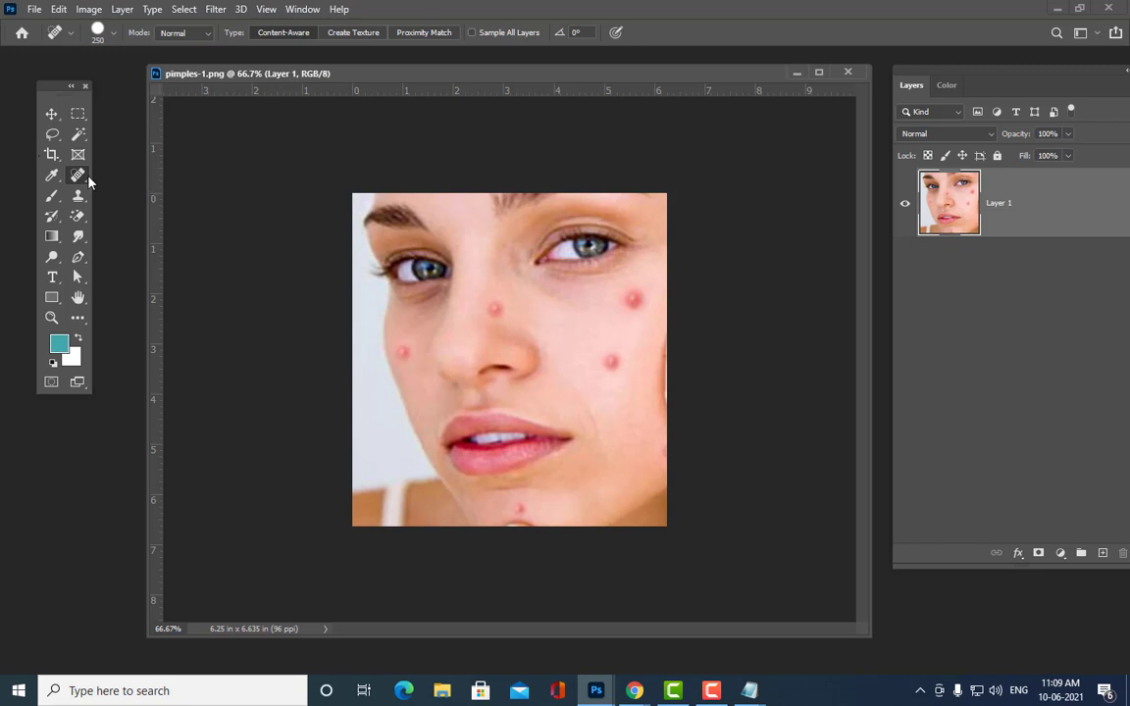
right_click(87, 177)
click(137, 195)
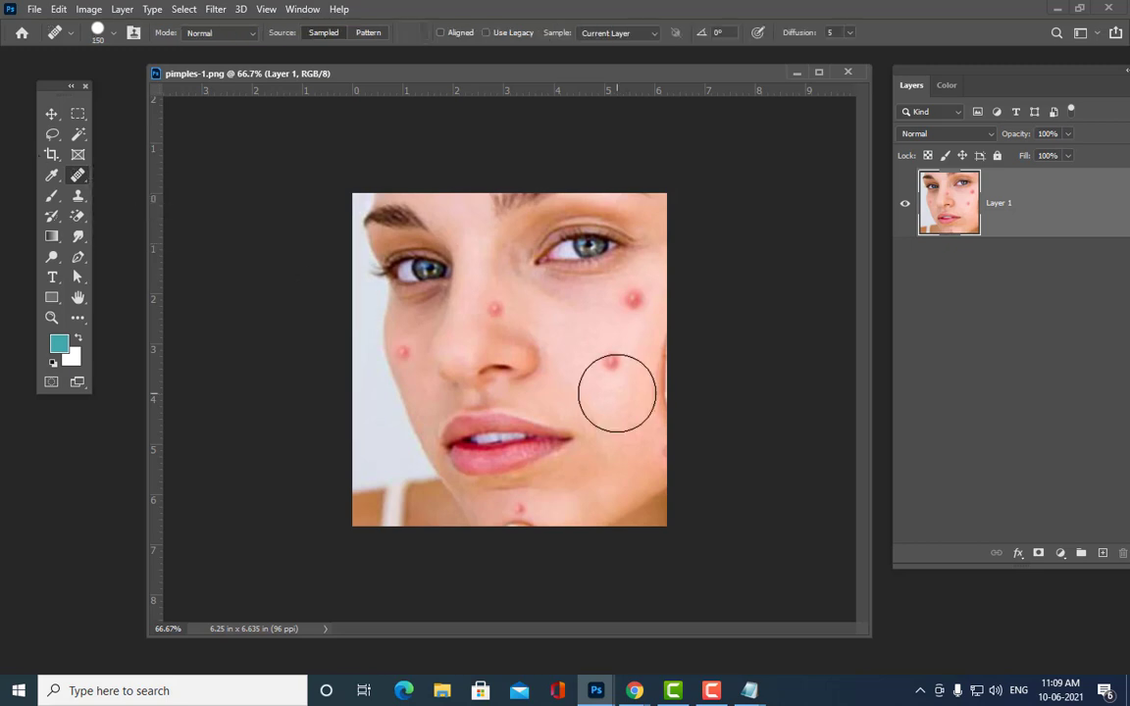
key(bracketleft)
key(bracketleft)
key(bracketleft)
alt+click(633, 401)
click(606, 361)
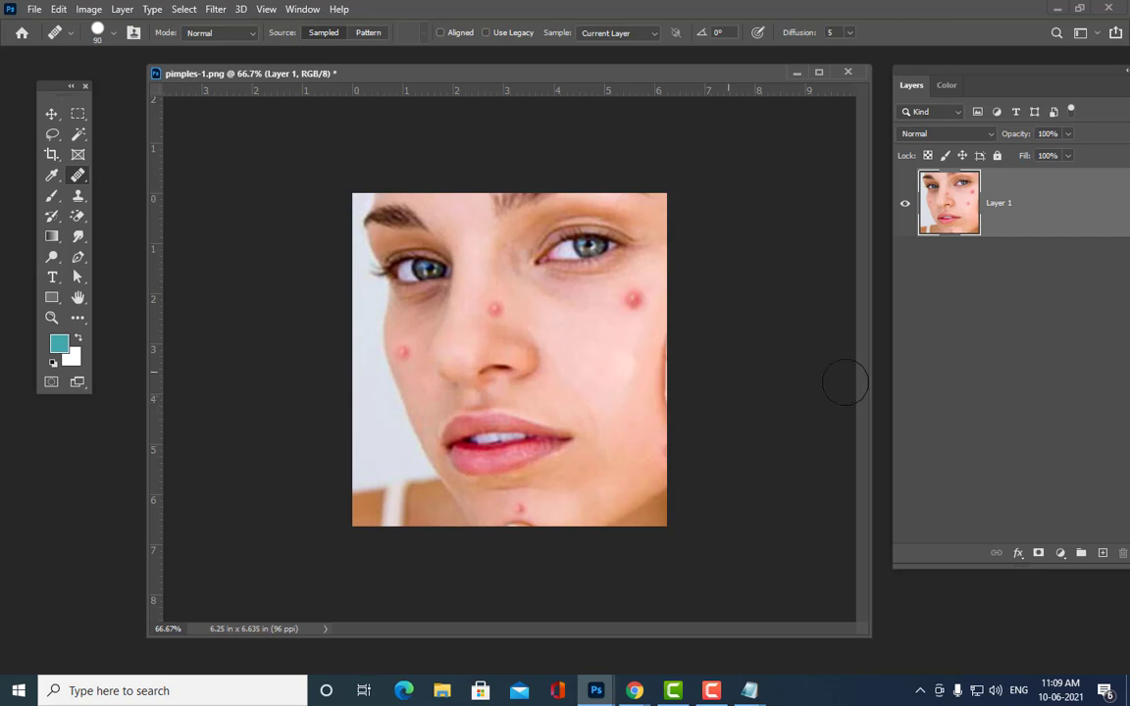
key(ctrl+z)
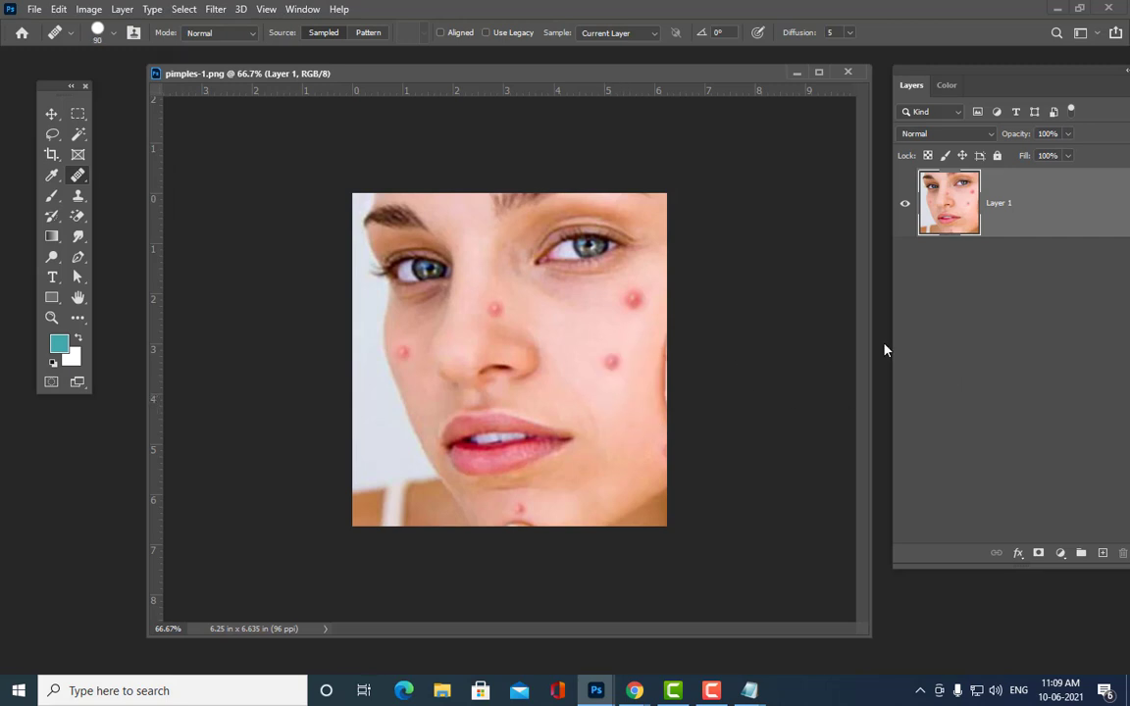
Step: Try the Patch tool on the lower cheek pimple, using nearby clear skin as the source, and undo the patch
right_click(86, 179)
click(131, 202)
mouse_move(618, 374)
mouse_down()
mouse_move(630, 363)
mouse_move(613, 345)
mouse_move(600, 348)
mouse_move(605, 376)
mouse_up()
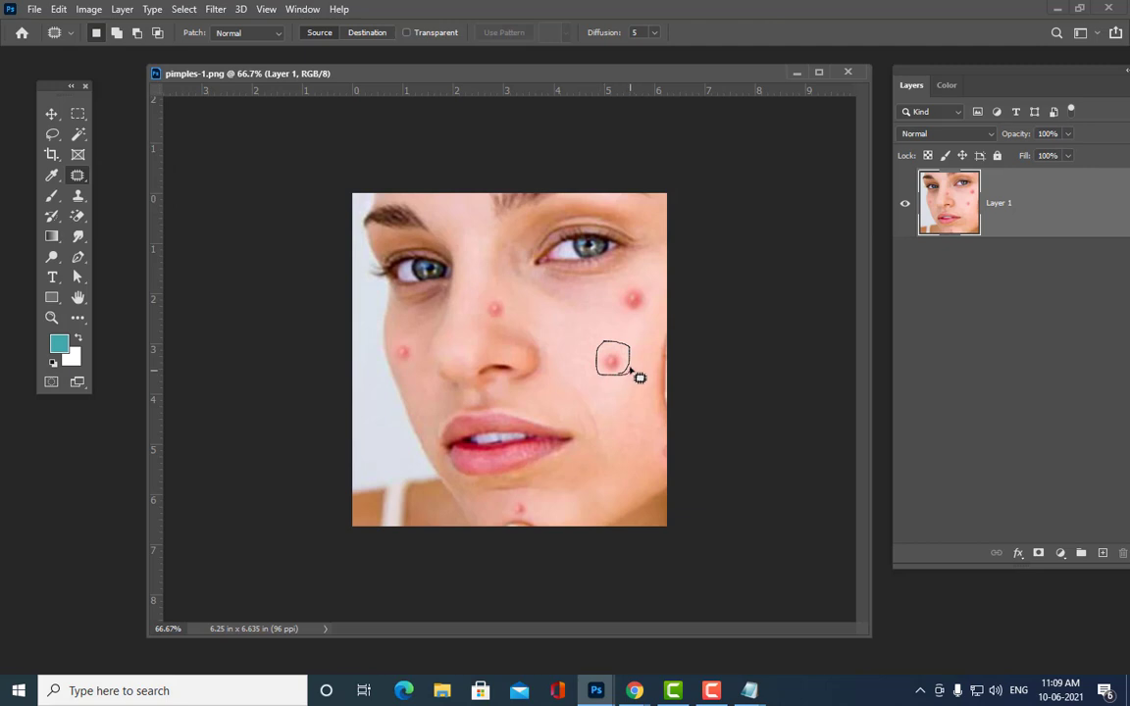
drag(615, 362, 578, 344)
key(ctrl+d)
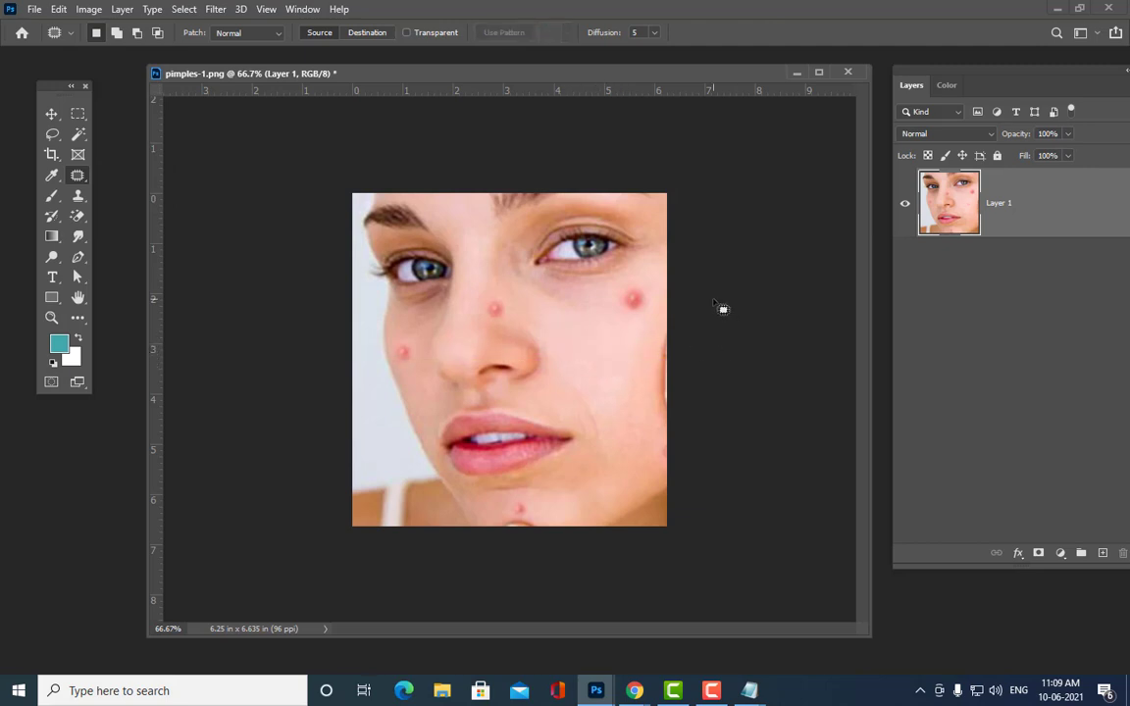
key(ctrl+z)
key(ctrl+z)
key(ctrl+z)
Step: Remove the two pimples on the cheek below the eye with the content-aware Spot Healing Brush at size 70
right_click(80, 177)
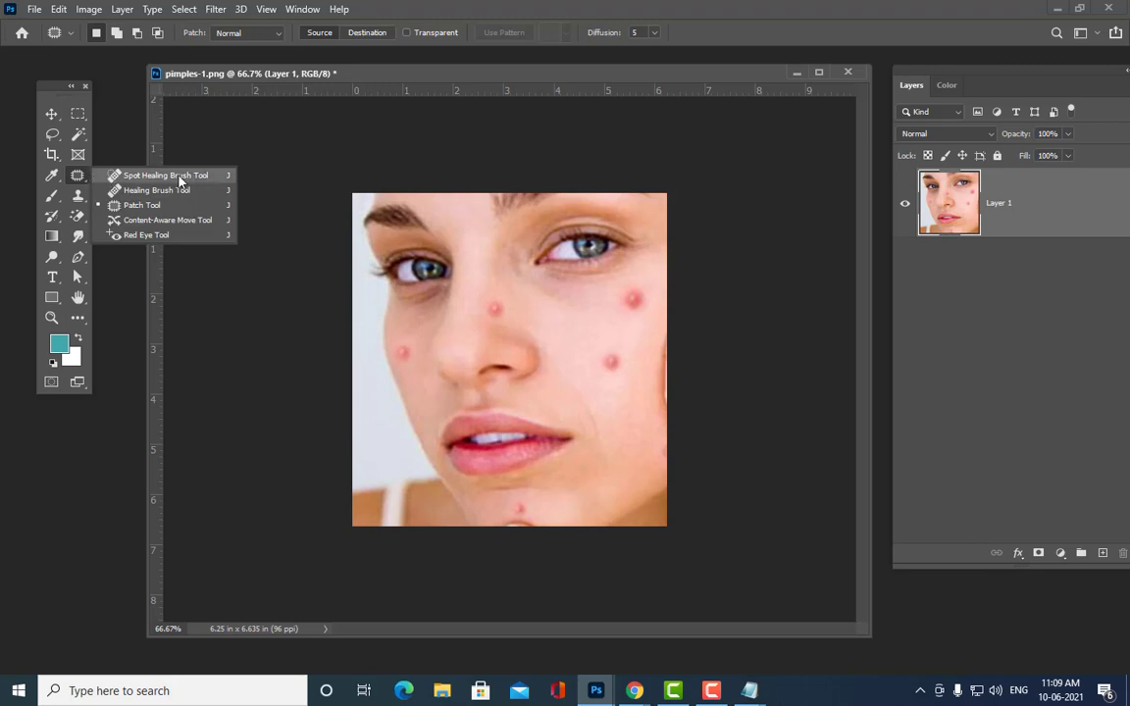
click(164, 176)
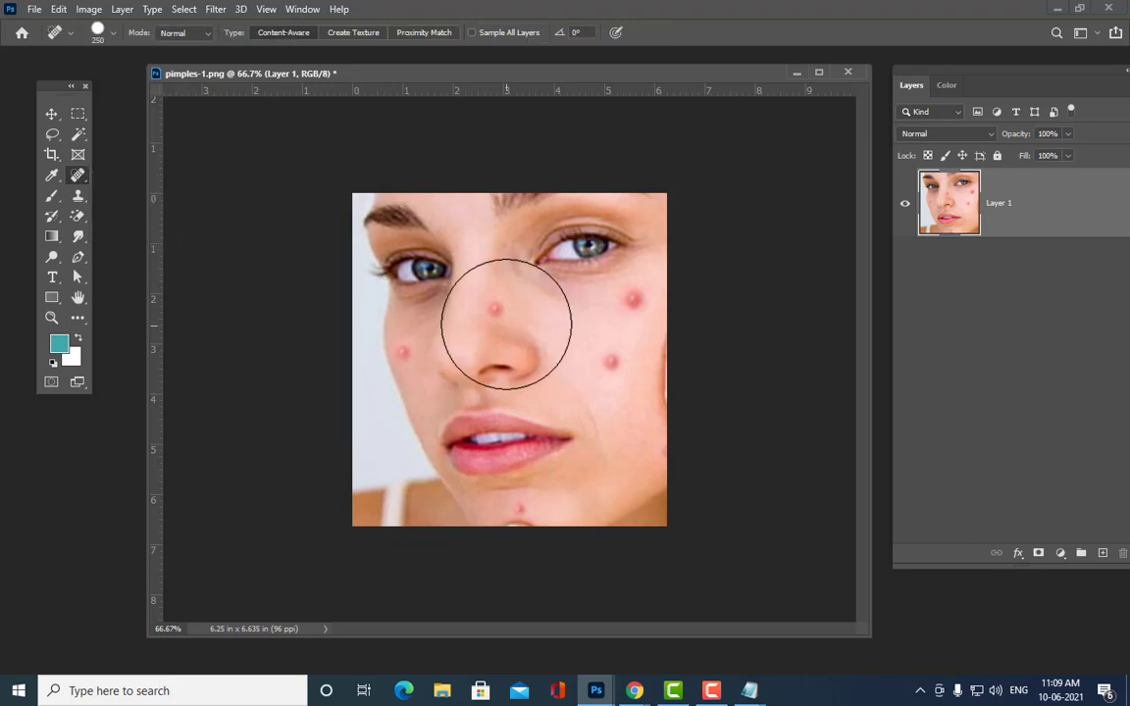
key(bracketleft)
key(bracketleft)
key(bracketleft)
key(bracketleft)
key(bracketleft)
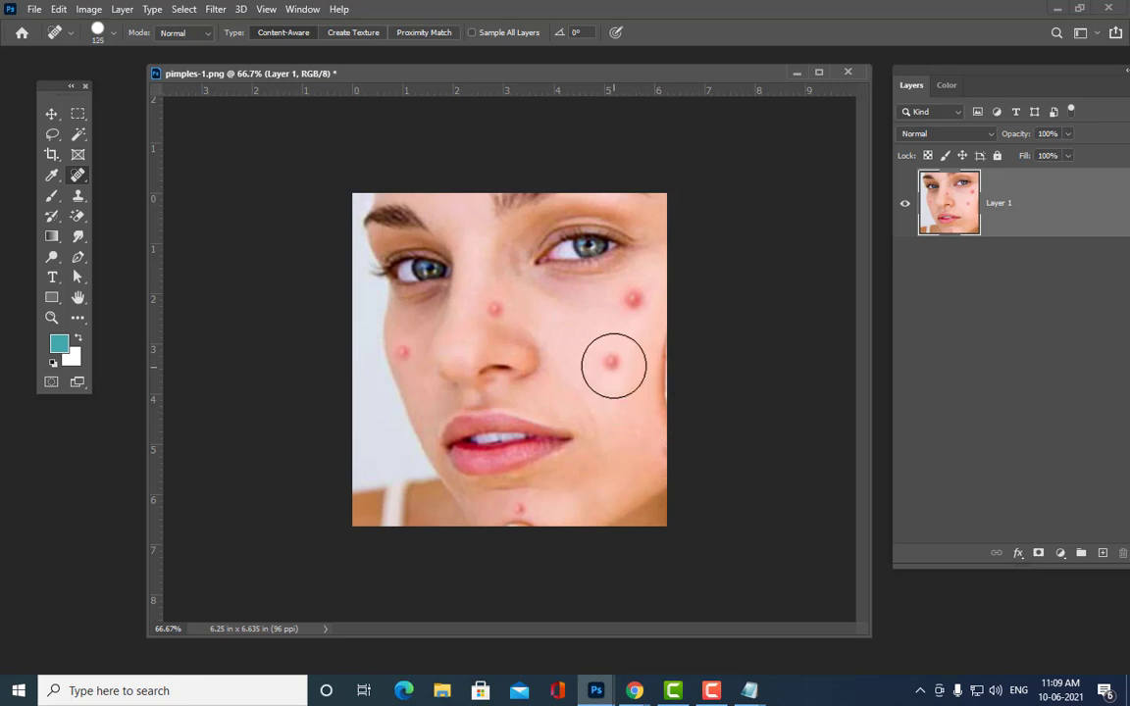
key(bracketleft)
key(bracketleft)
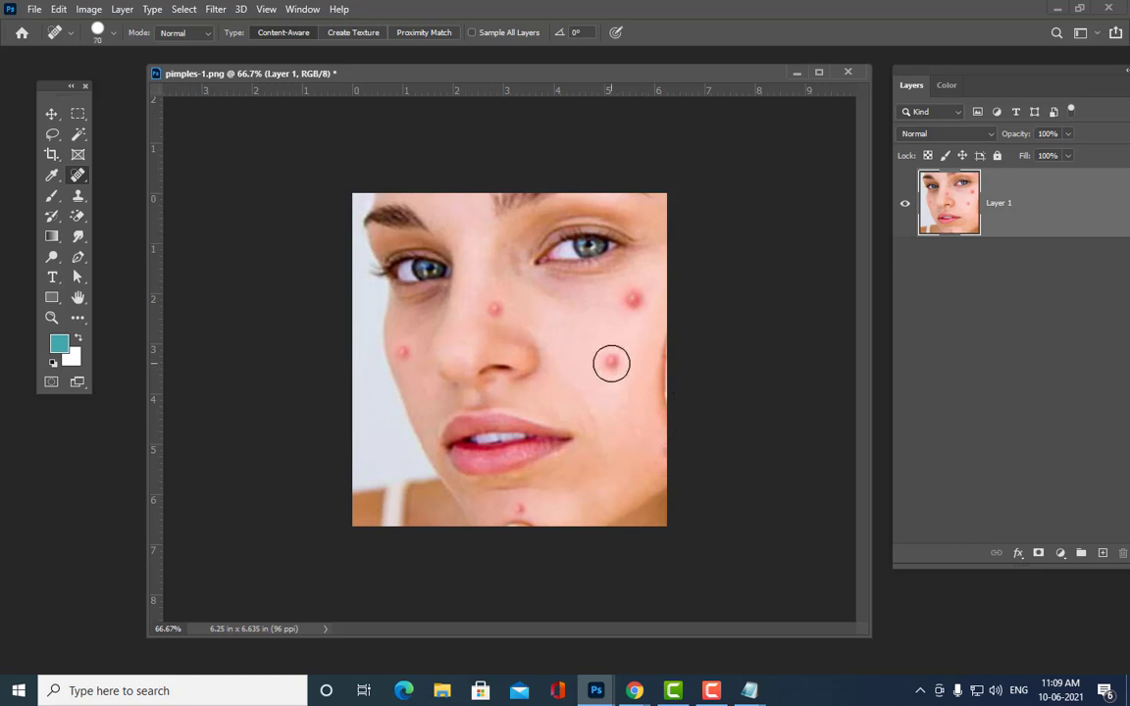
click(611, 364)
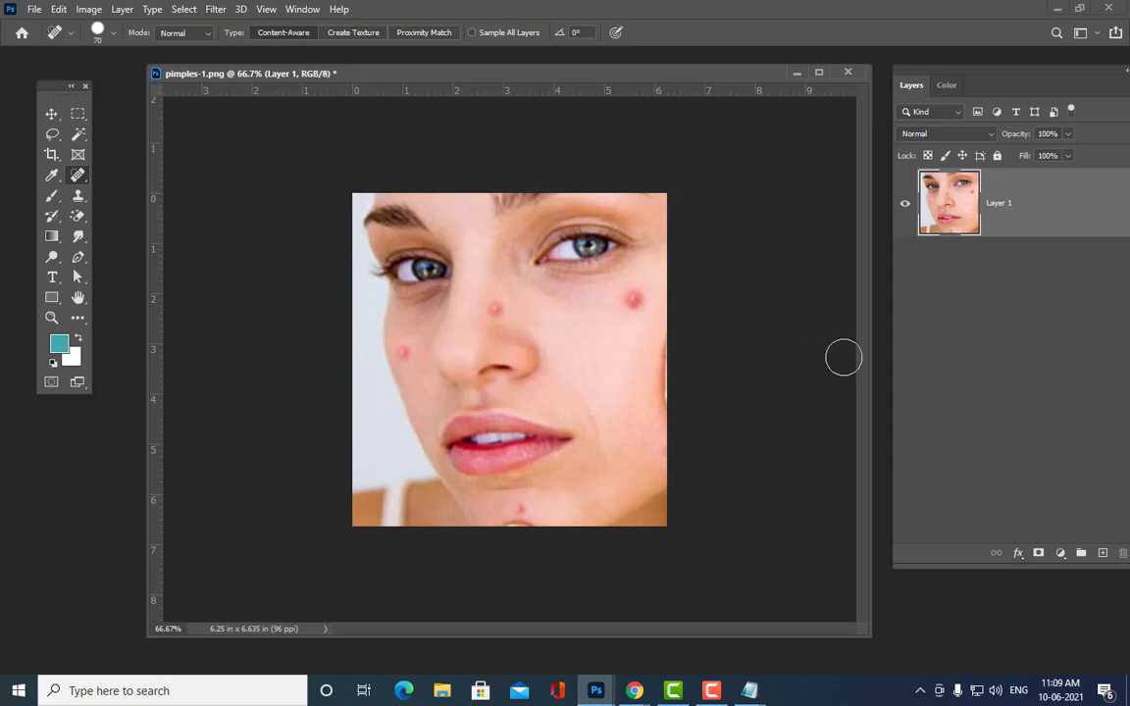
click(633, 300)
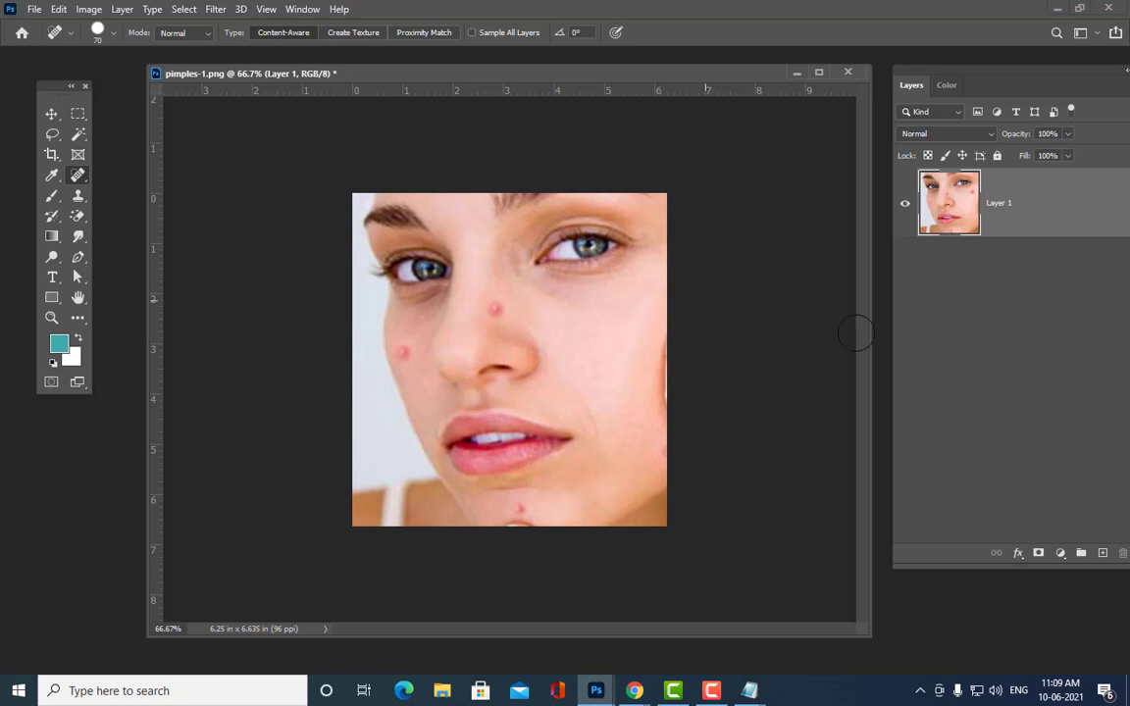
Step: Spot-heal the pimples on the nose, chin and opposite cheek, using a smaller brush for the chin
click(494, 309)
key(bracketleft)
key(bracketleft)
key(bracketleft)
click(521, 509)
key(bracketright)
key(bracketright)
key(bracketright)
click(403, 350)
Step: Find brokenraod in the photoshop ref images folder, open it, and enlarge its document window at 50% zoom
key(ctrl+o)
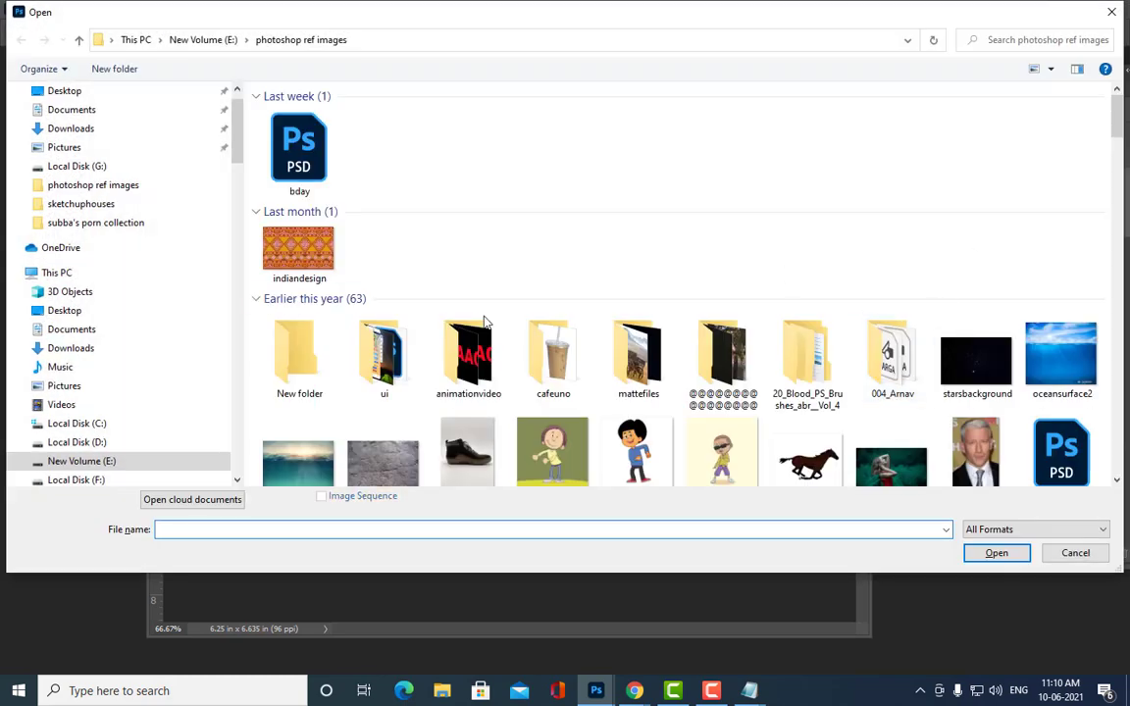
scroll(899, 229, down, 10)
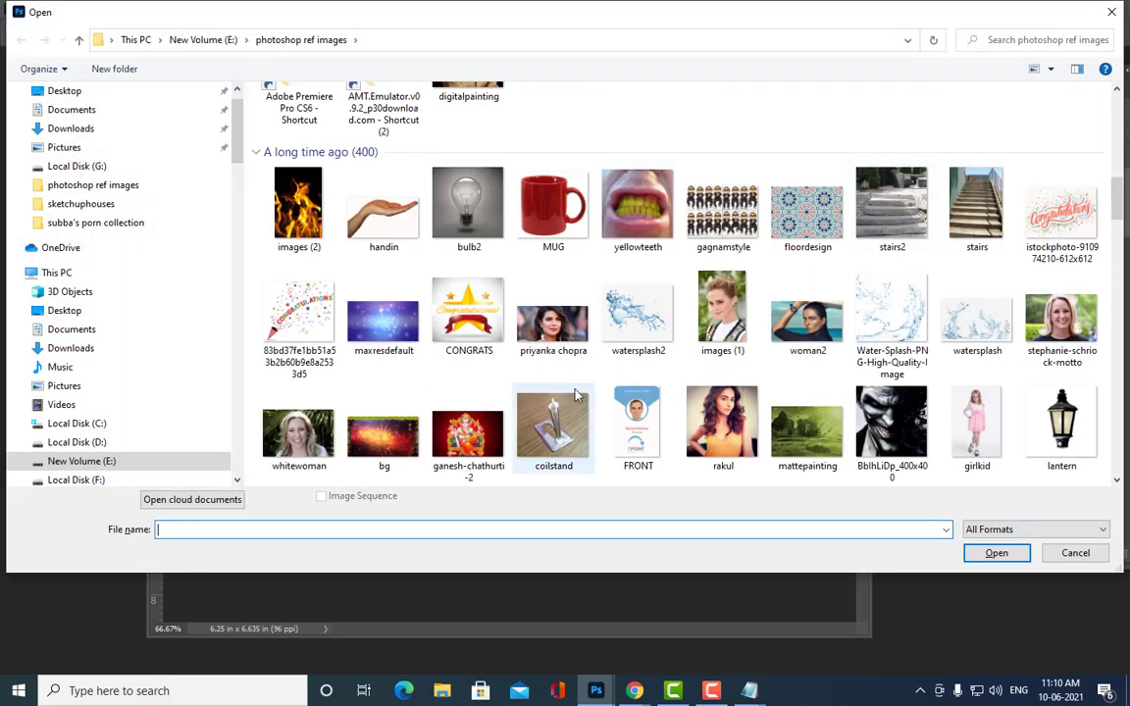
scroll(756, 327, up, 5)
scroll(756, 327, up, 10)
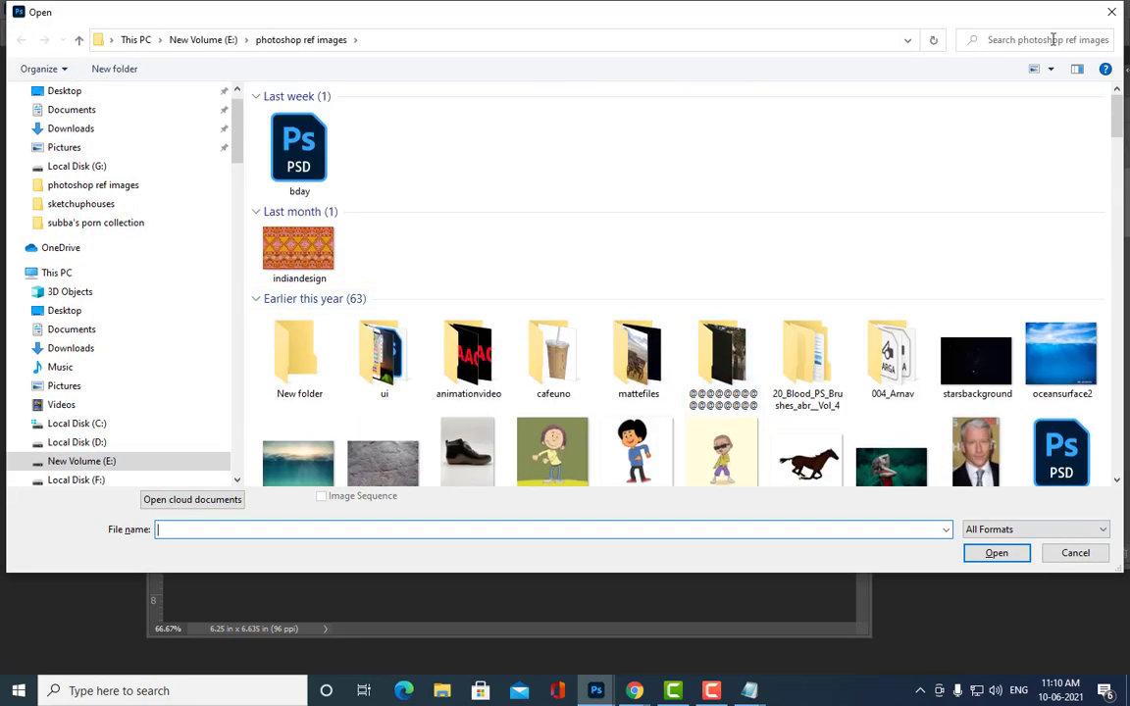
click(1020, 39)
text(bork)
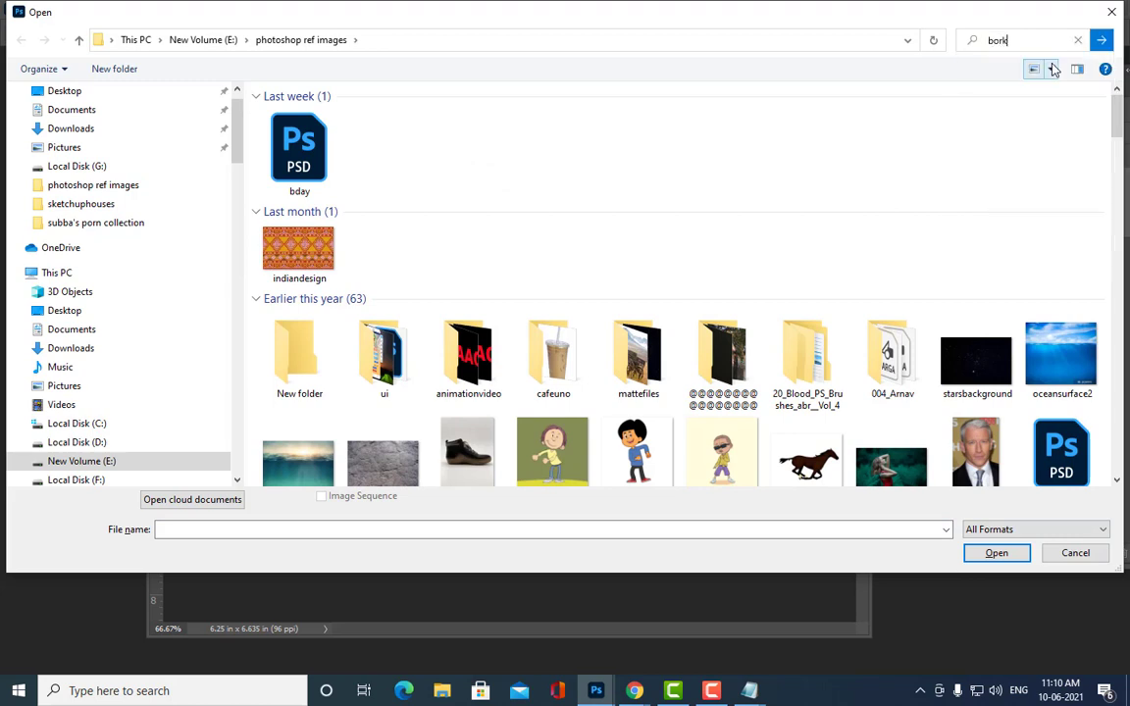
key(BackSpace)
text(r)
click(1054, 65)
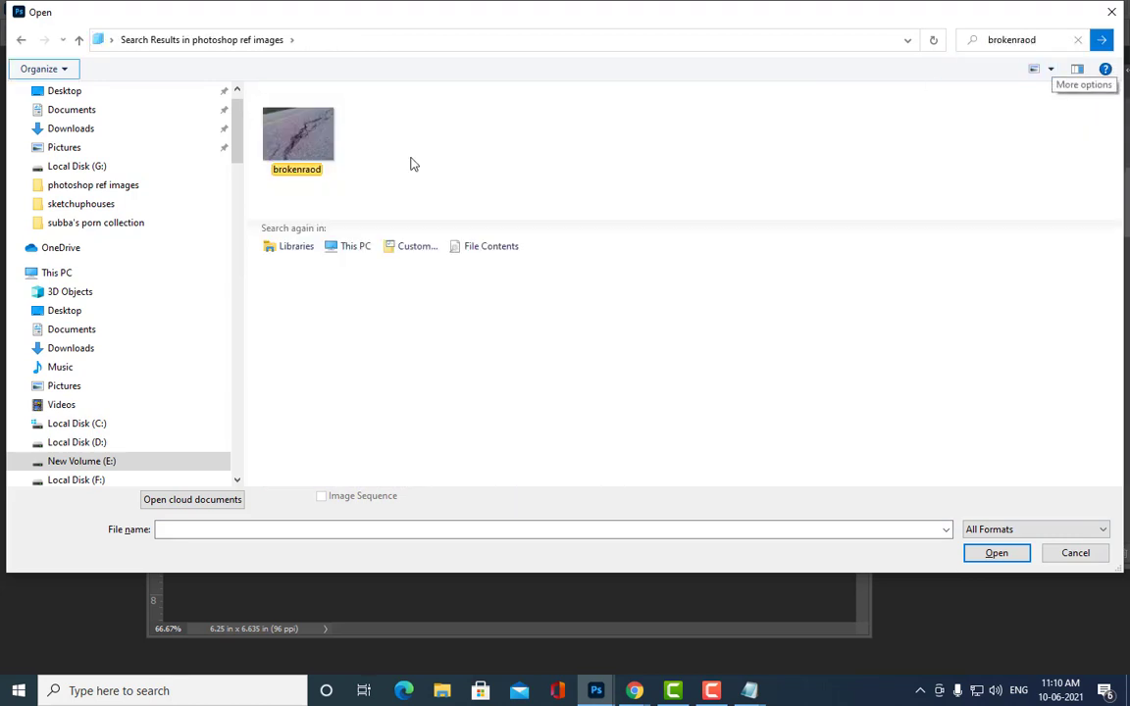
click(298, 138)
click(993, 552)
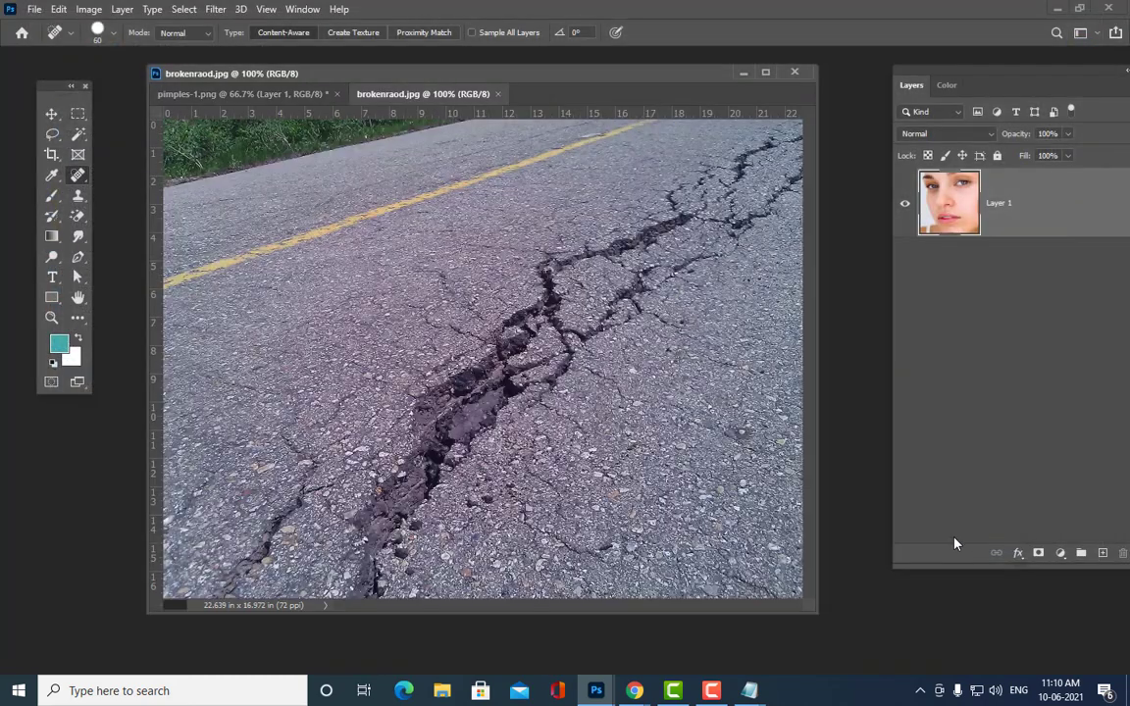
drag(813, 606, 938, 617)
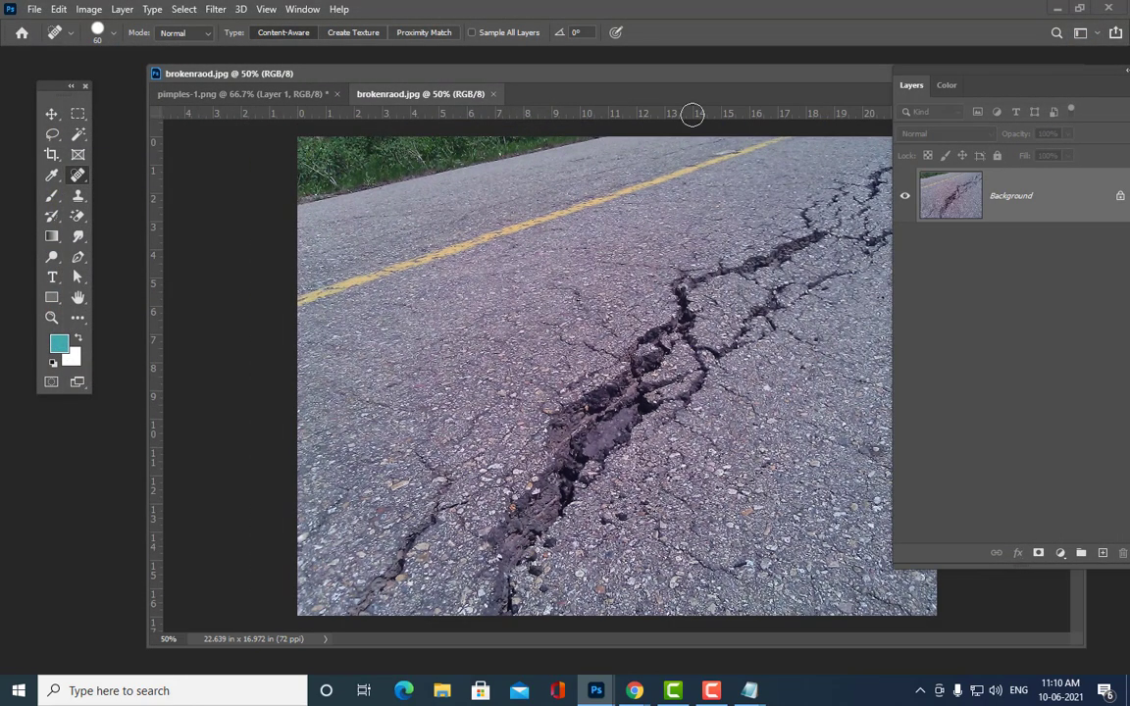
Step: Spot-heal the widest, lower part of the road crack, enlarging the brush to 400 and then 500
drag(488, 68, 377, 59)
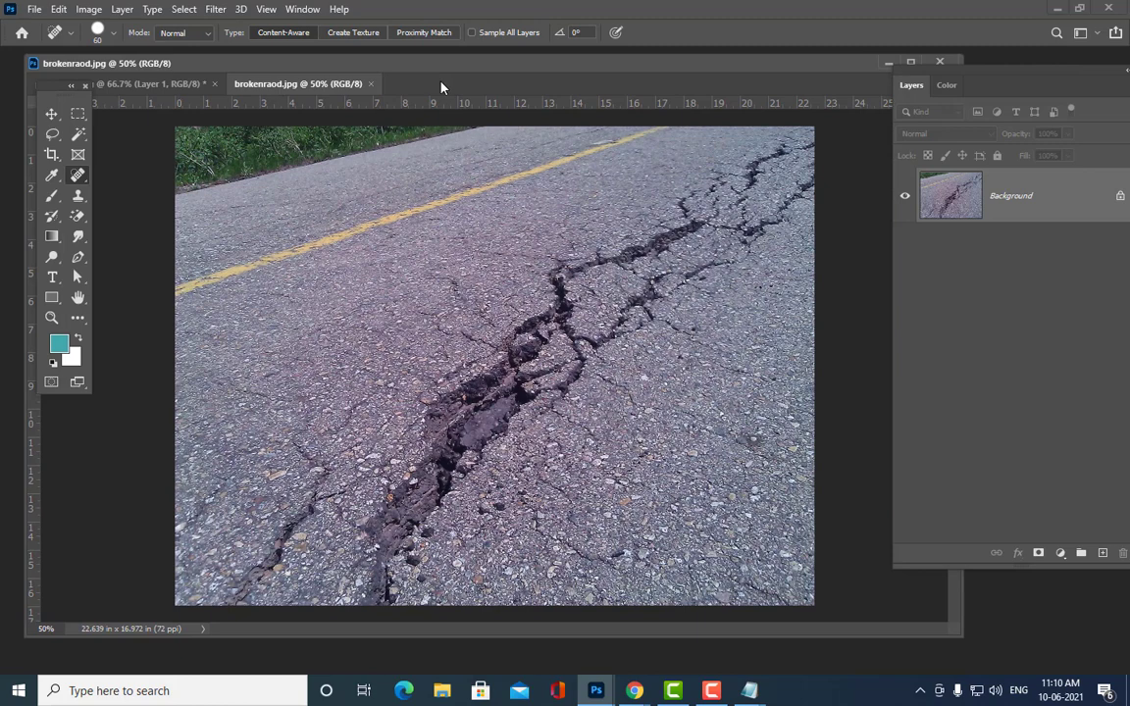
key(ctrl+minus)
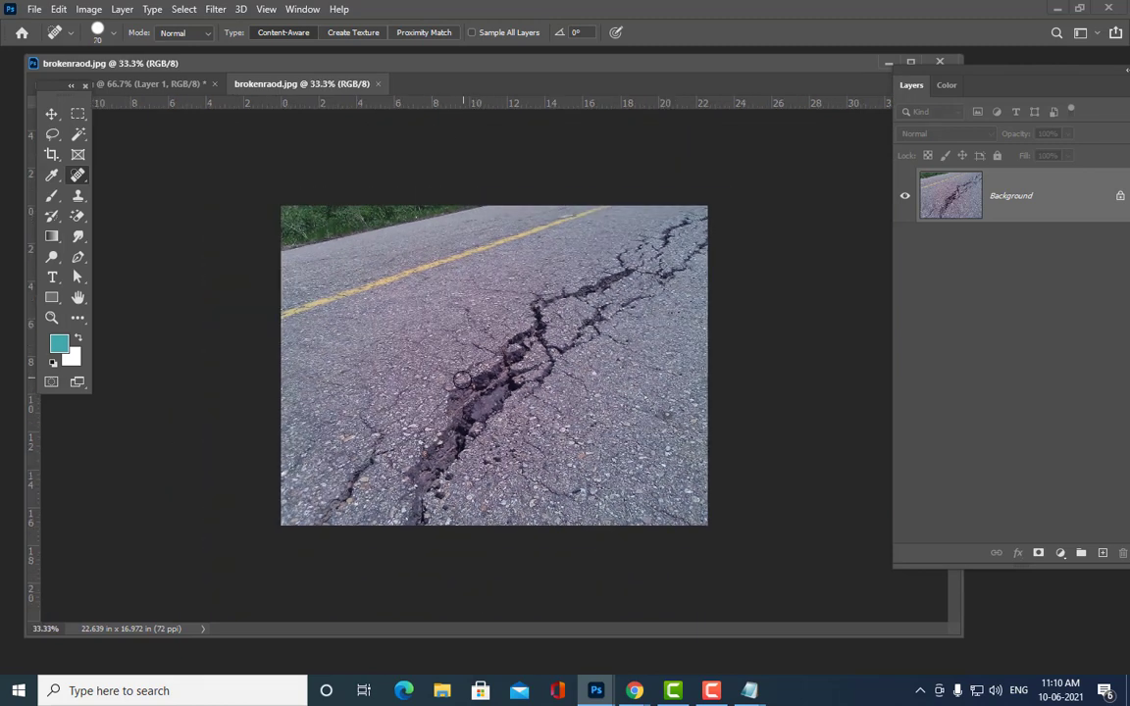
key(bracketright)
key(bracketright)
key(bracketright)
key(bracketright)
key(bracketright)
key(bracketright)
key(bracketright)
key(bracketright)
key(bracketright)
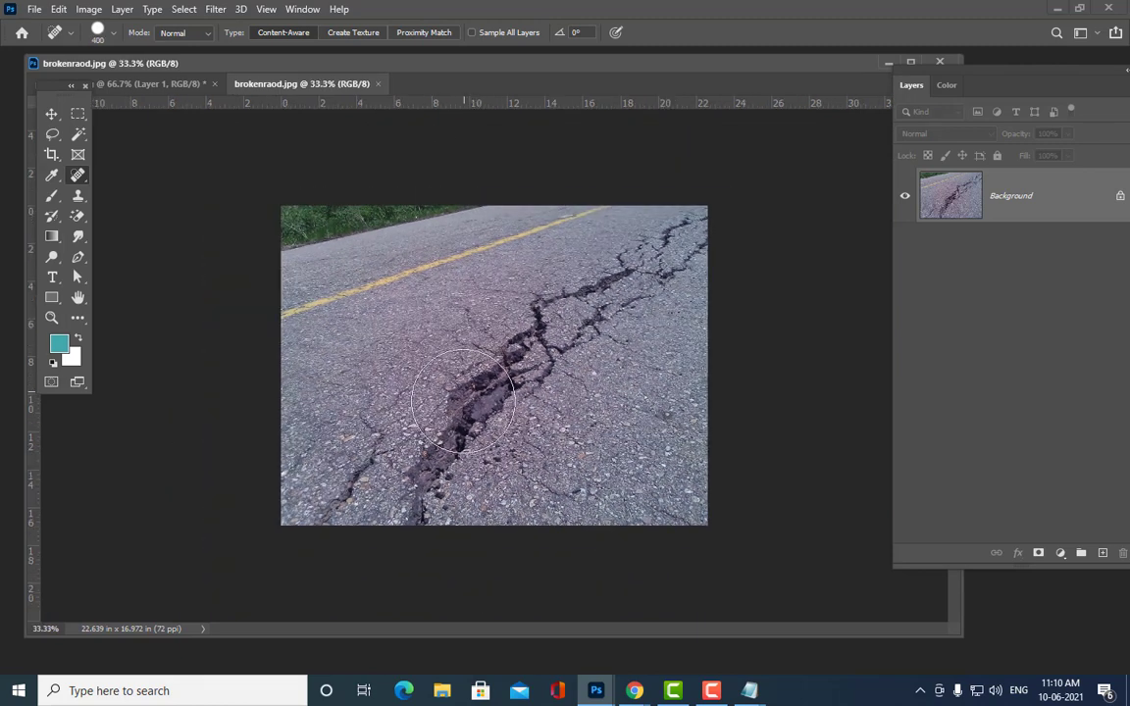
click(447, 450)
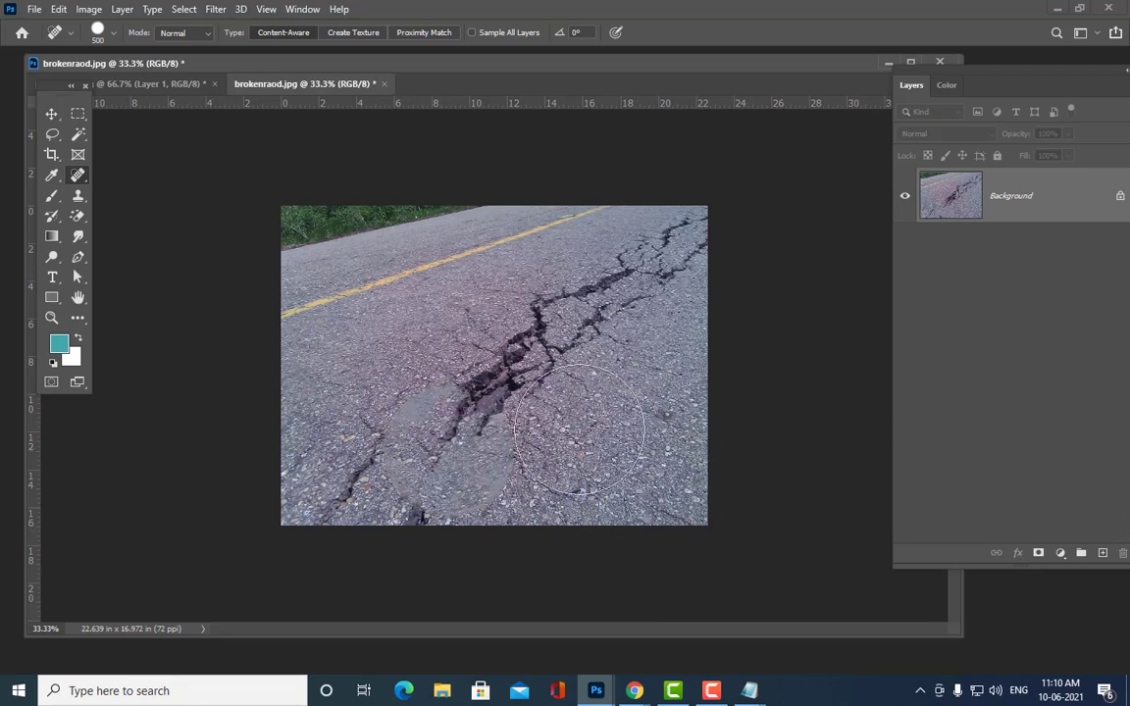
click(486, 378)
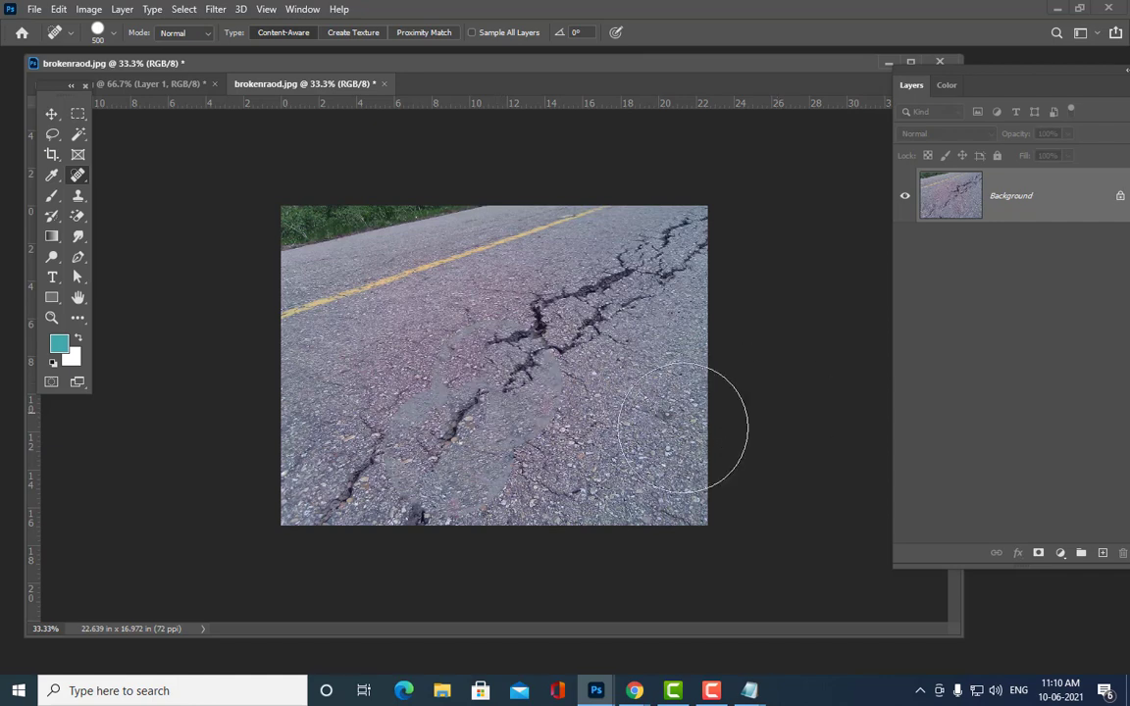
Step: Spot-heal the cracks in the upper part of the road with the size 500 brush, and close brokenraod without saving
click(586, 325)
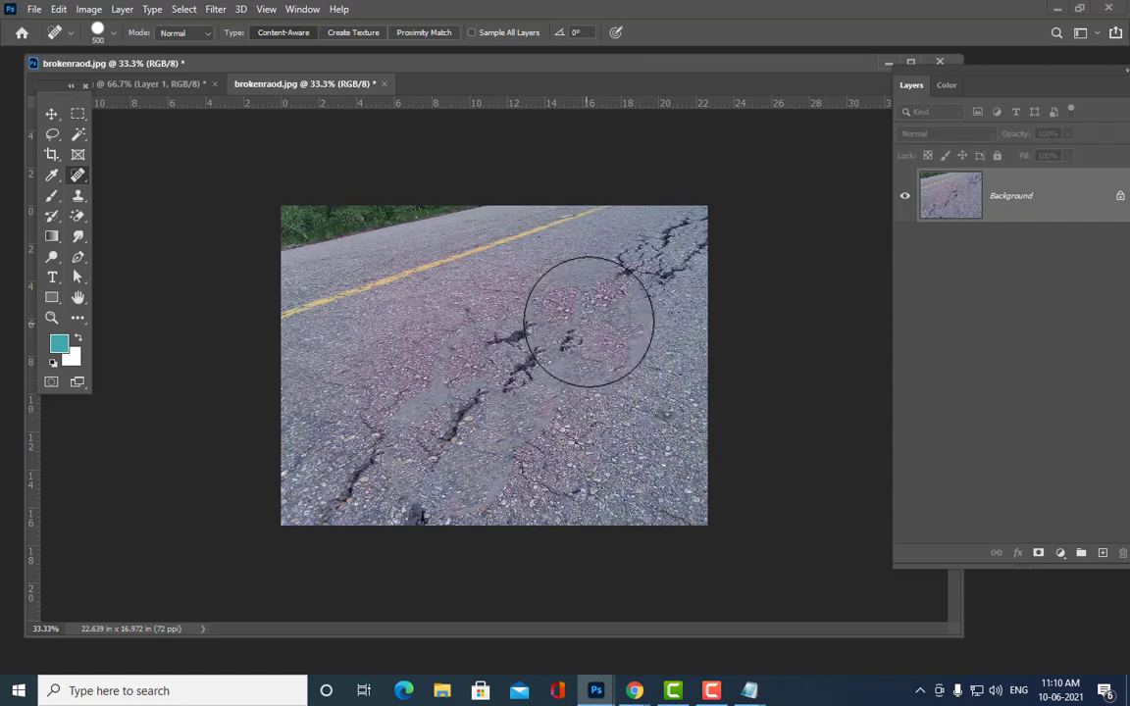
click(636, 271)
click(678, 253)
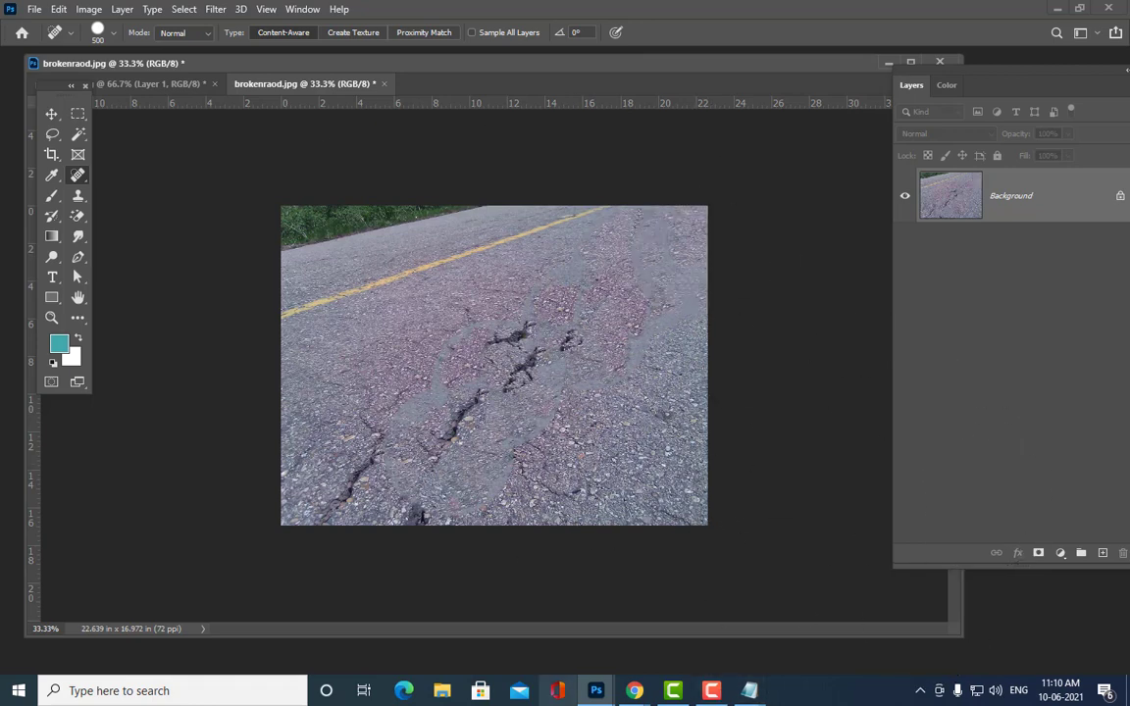
click(384, 84)
click(564, 265)
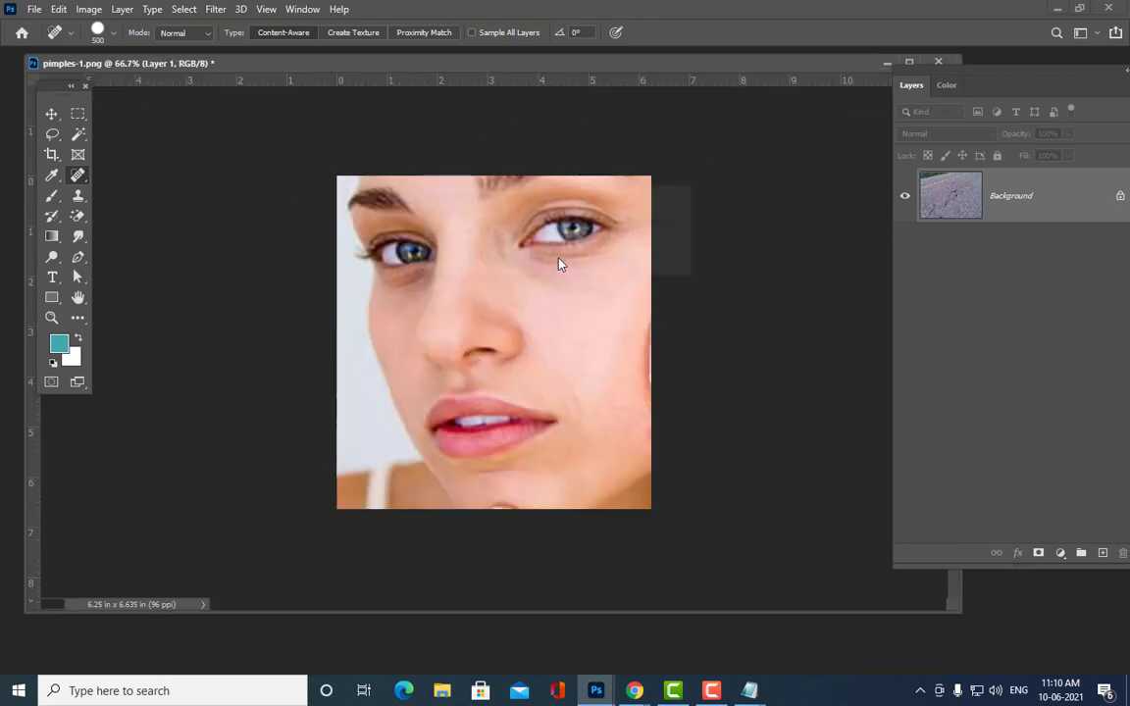
Step: Search the photoshop ref images folder for bookcover in the Open dialog
key(ctrl+o)
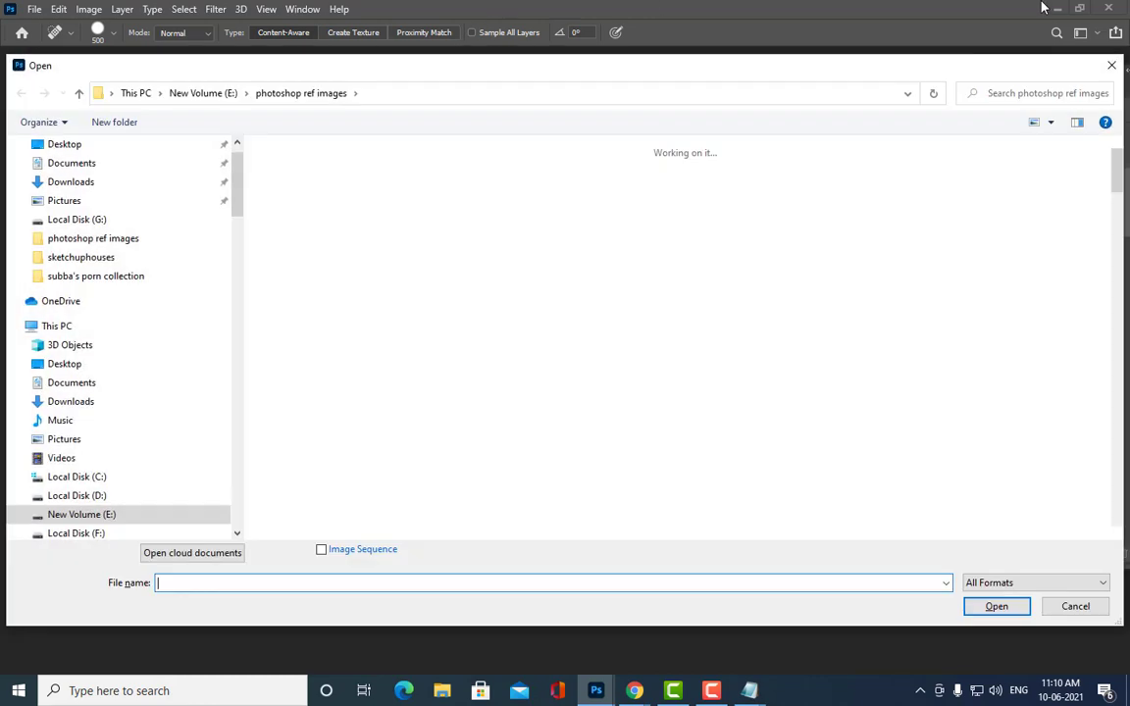
click(1030, 93)
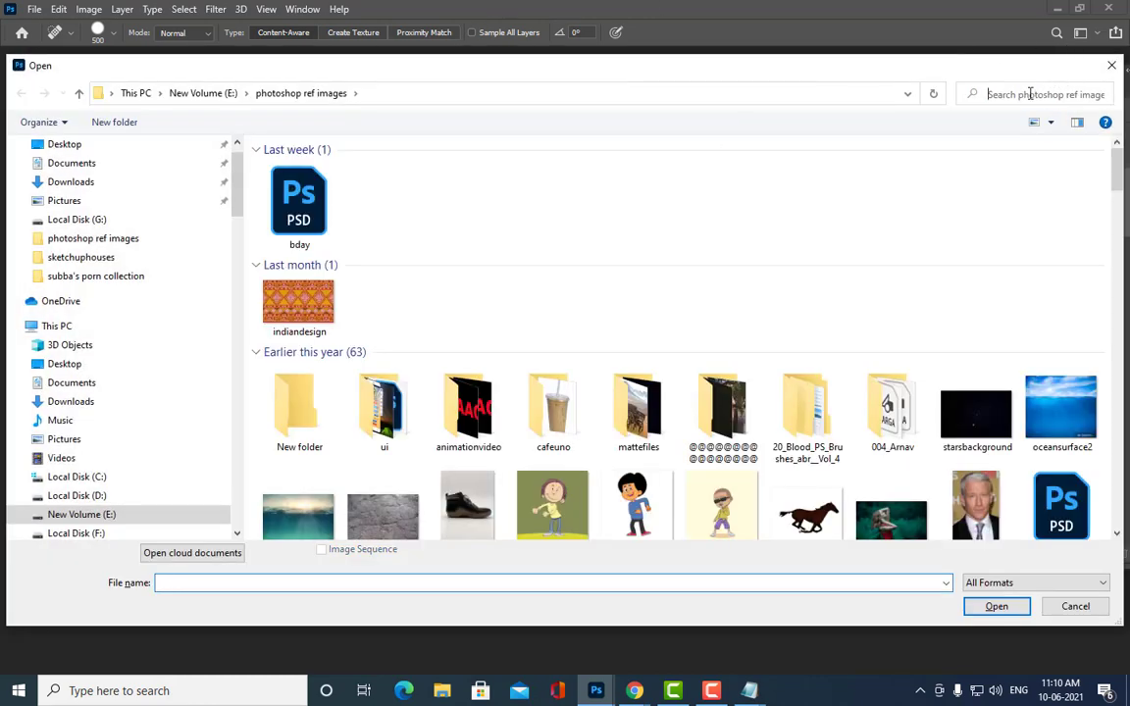
text(b)
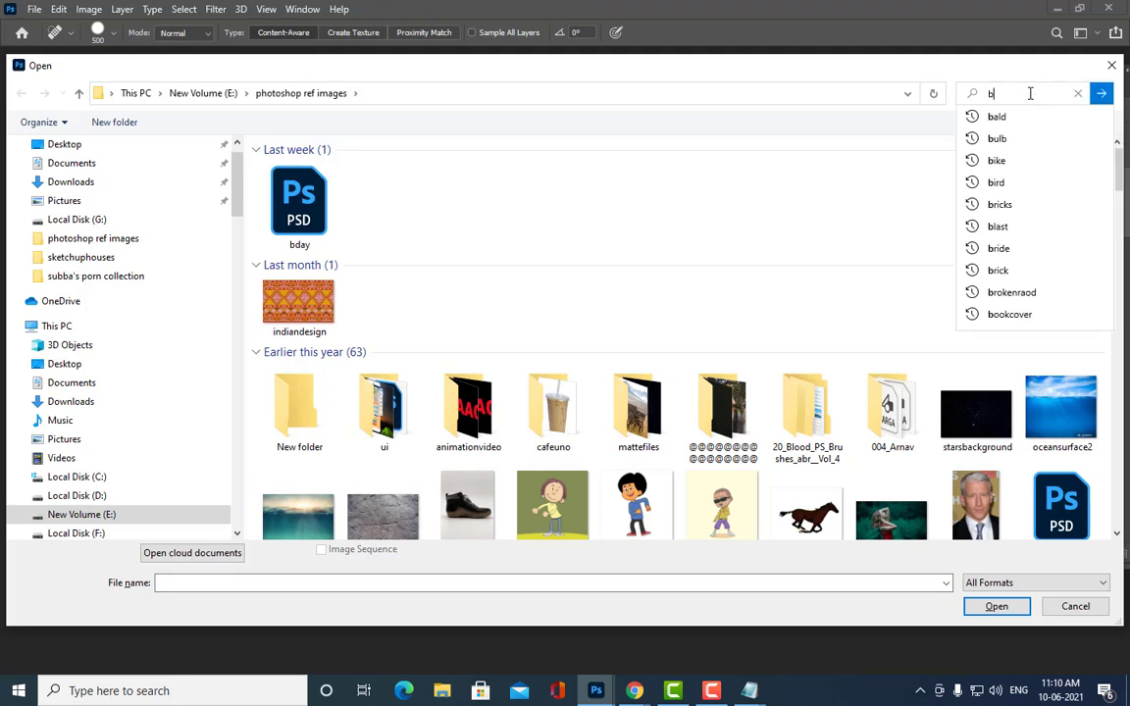
text(ro)
key(BackSpace)
key(BackSpace)
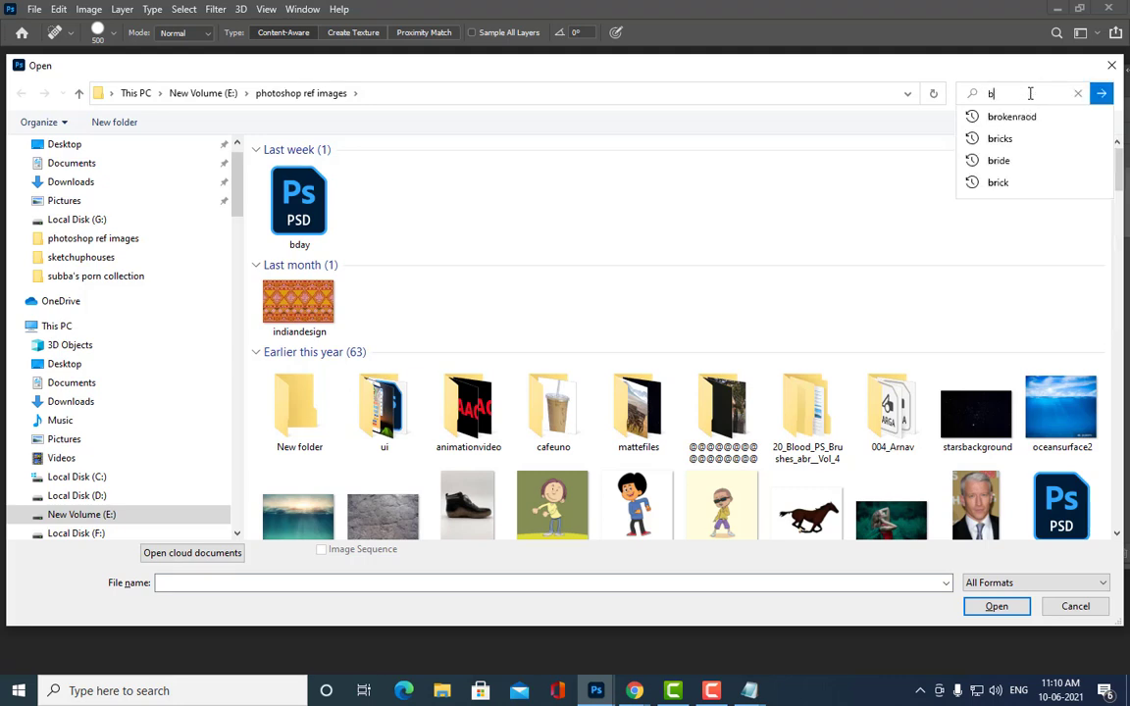
text(o)
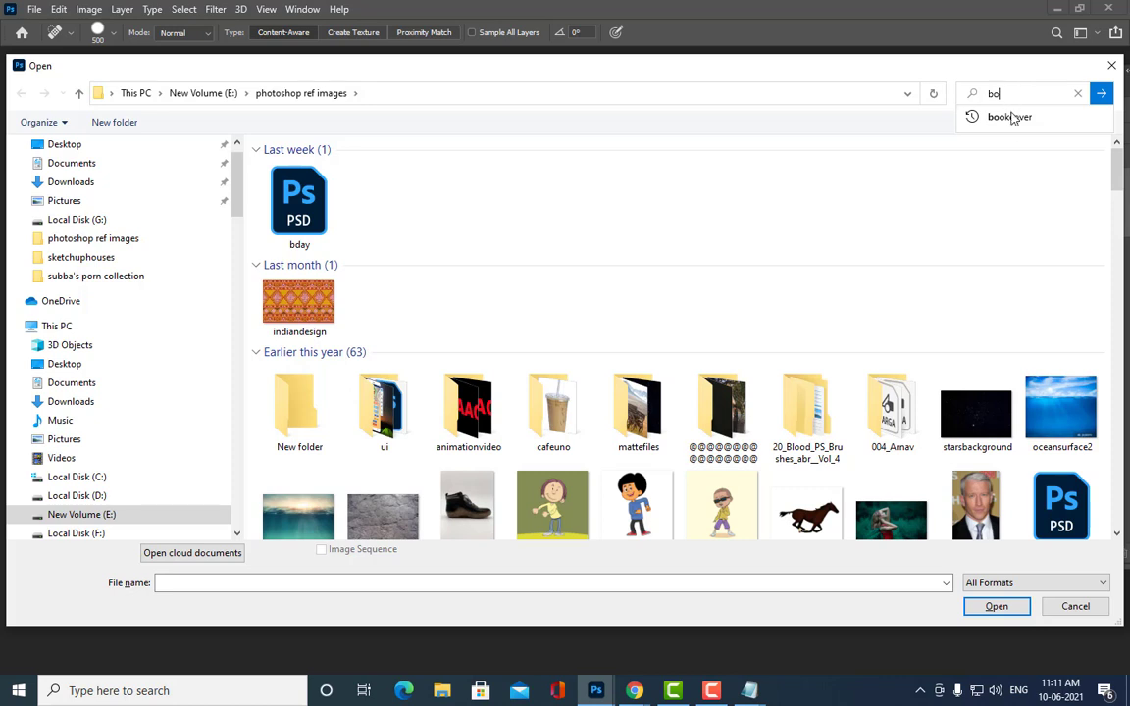
click(1010, 117)
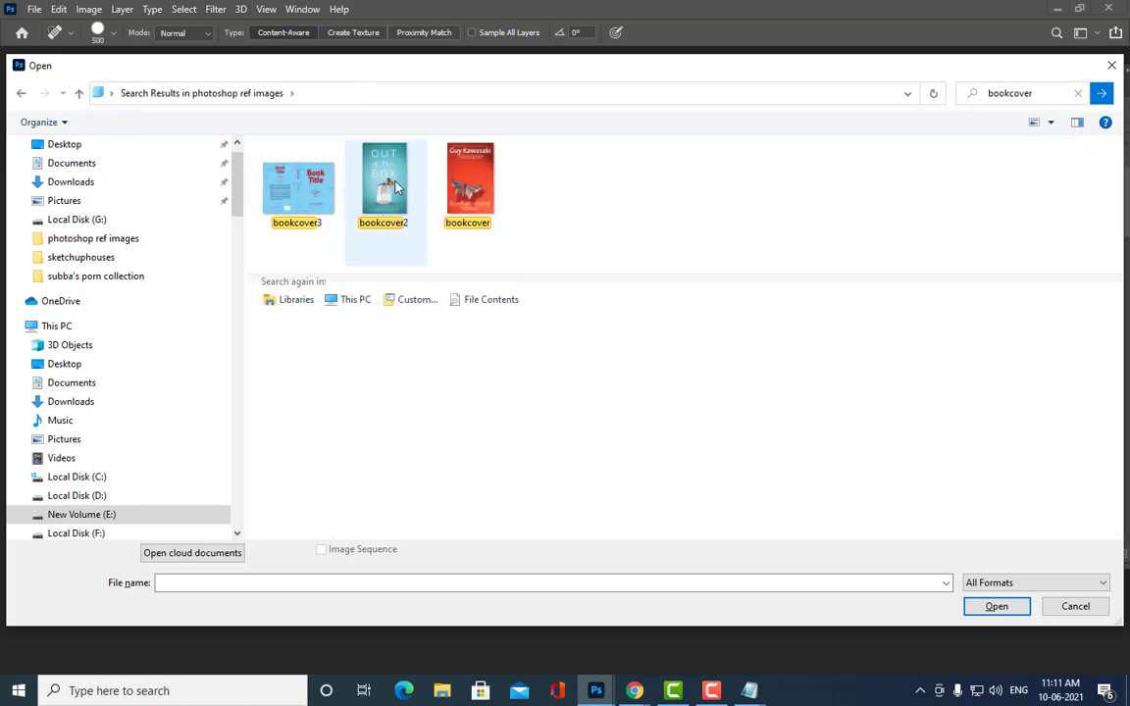
Step: Open bookcover2 and enlarge its document window, viewing the cover at 50% zoom
click(397, 186)
click(456, 177)
click(384, 181)
click(993, 606)
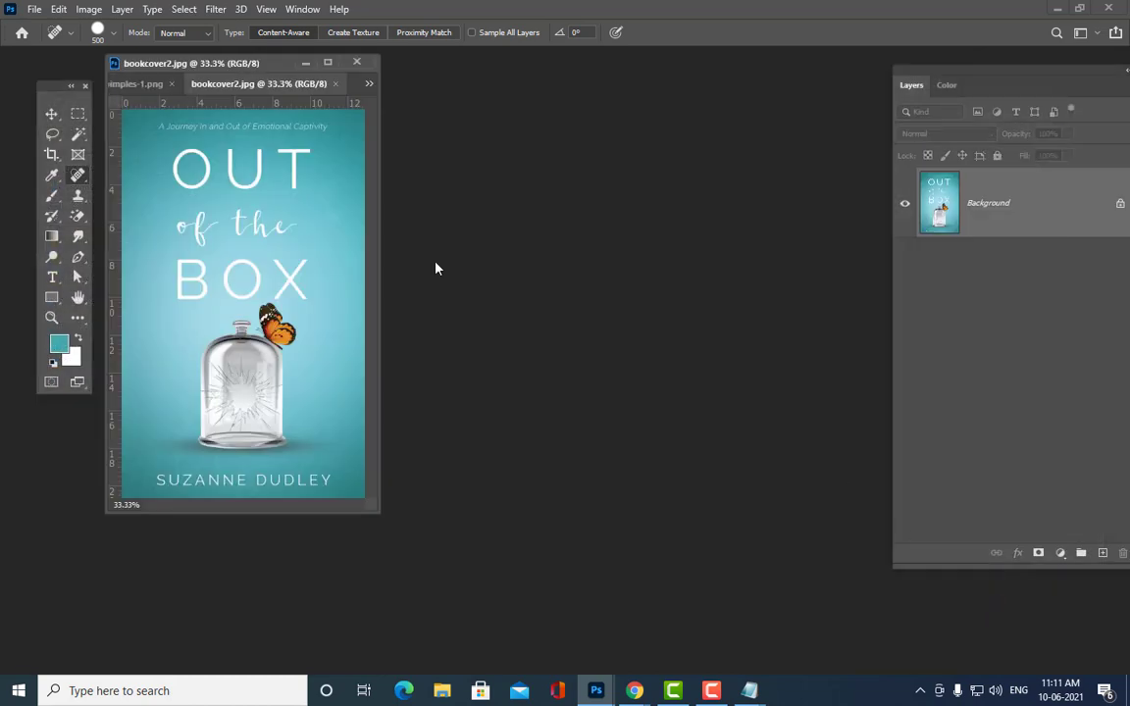
drag(373, 506, 998, 674)
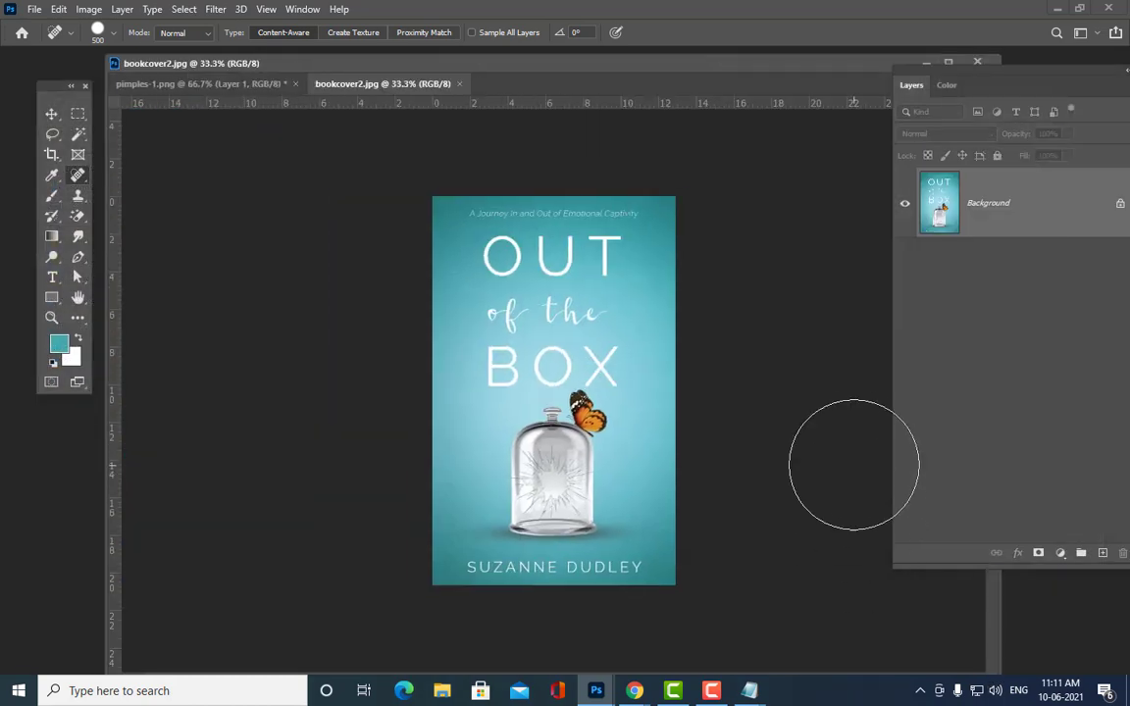
key(ctrl+plus)
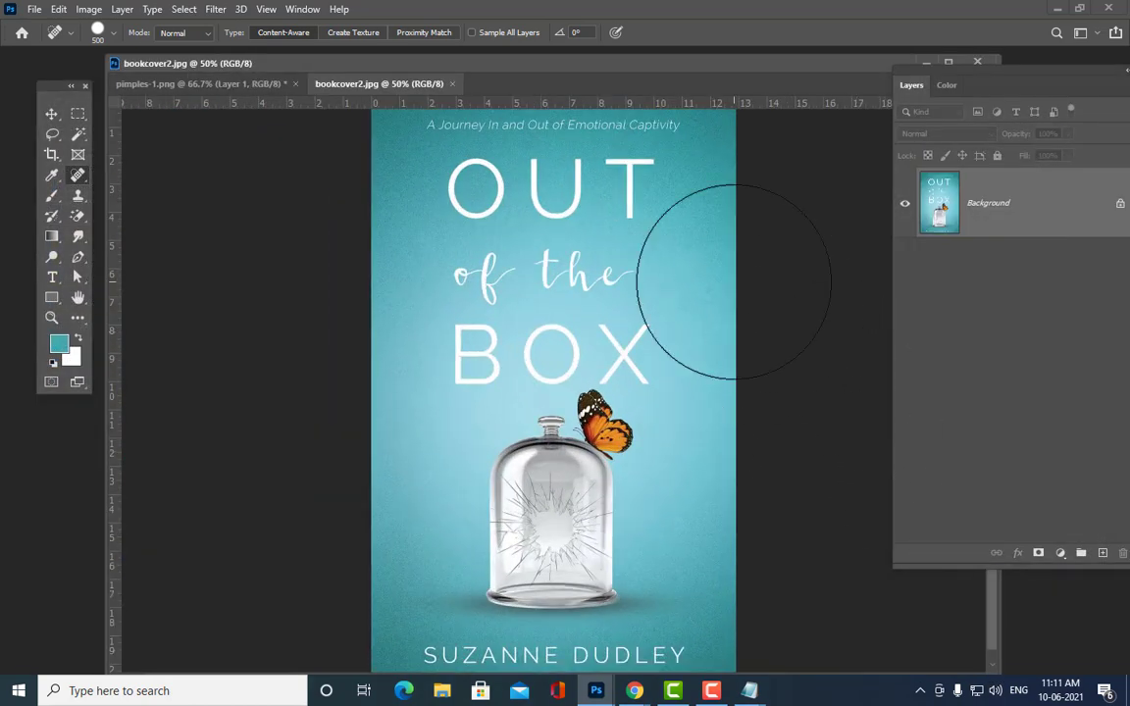
Step: Remove the word "of" from the book cover title with the Spot Healing Brush at size 200
key(bracketleft)
key(bracketleft)
key(bracketleft)
key(bracketleft)
key(bracketleft)
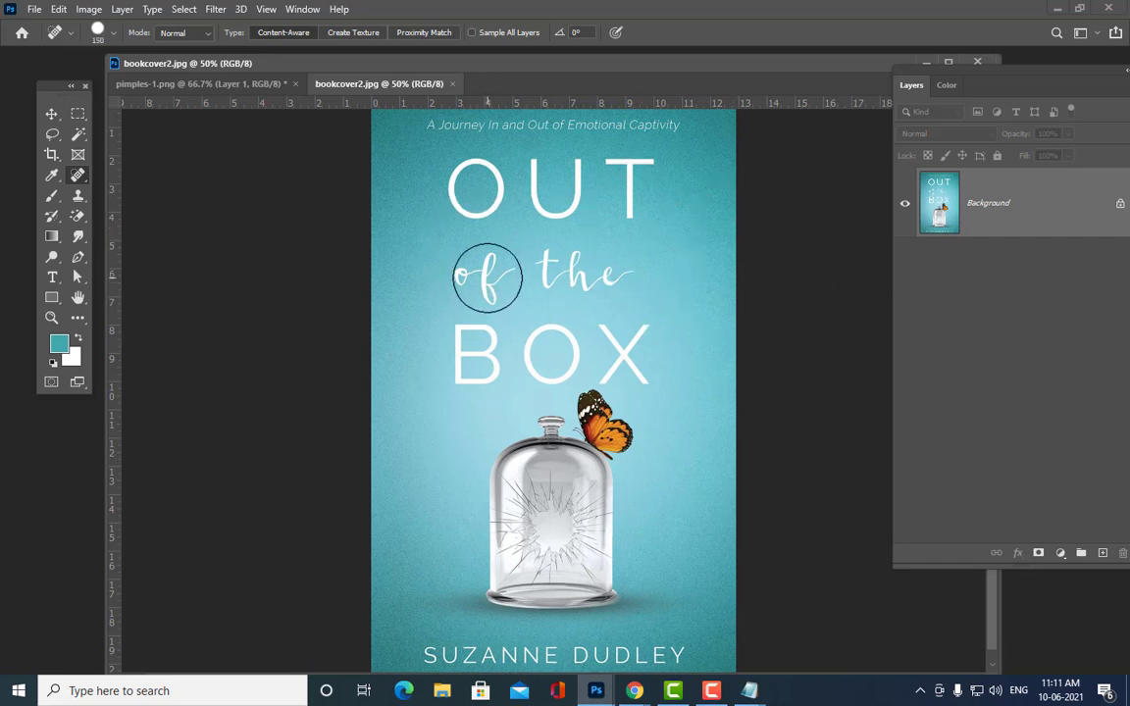
key(bracketright)
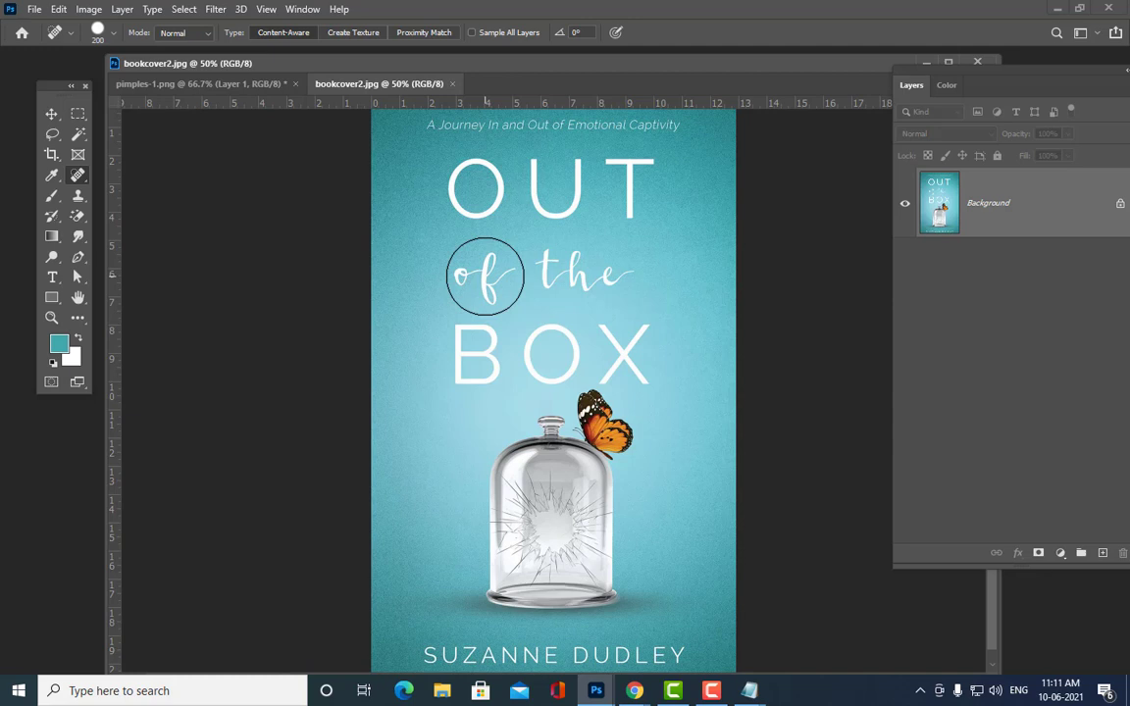
click(485, 276)
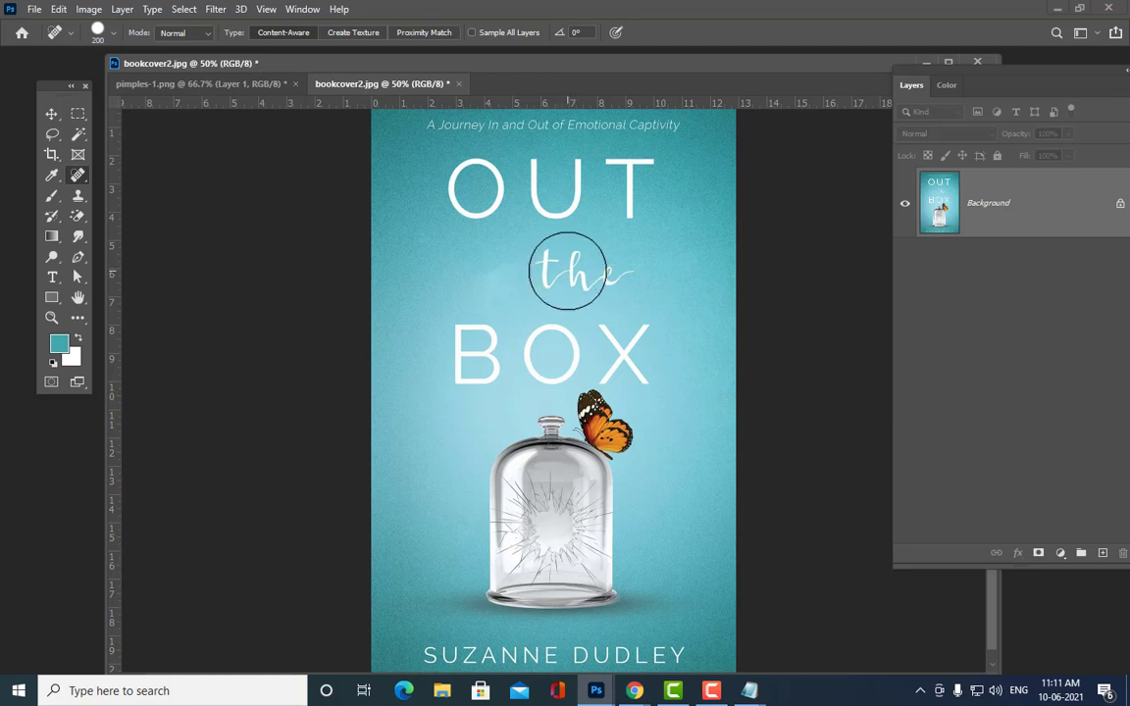
Step: Spot-heal away the word "the" at size 200, clearing its leftover end with a size 125 brush
click(567, 270)
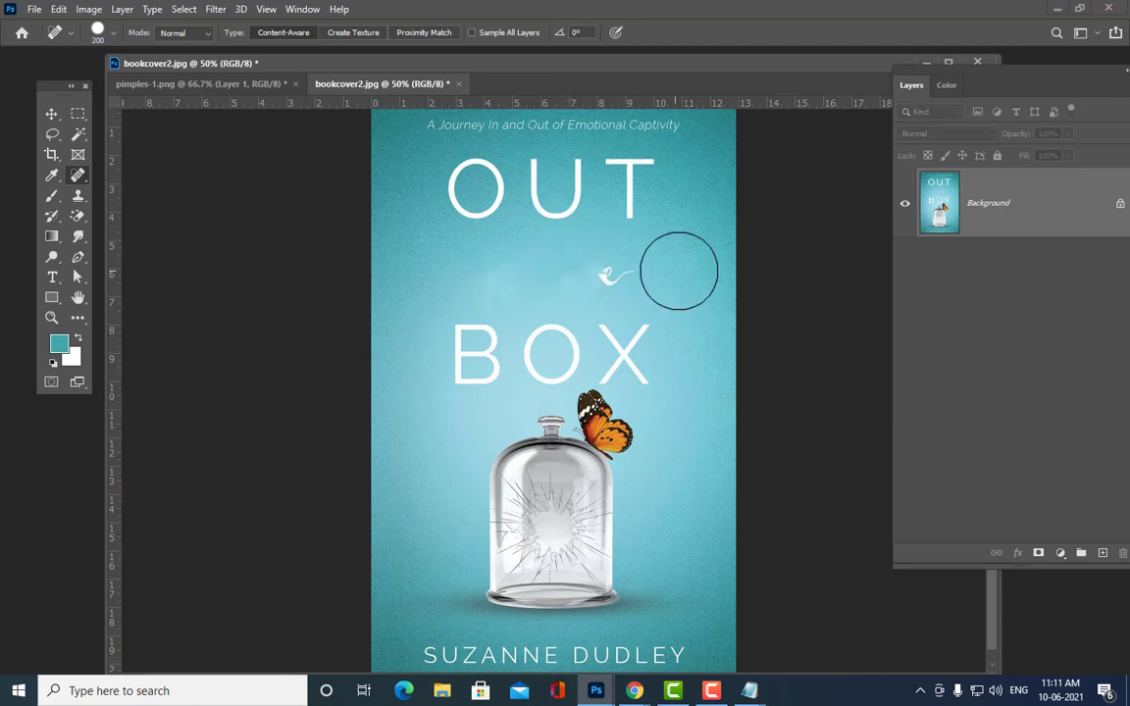
key(bracketleft)
key(bracketleft)
click(598, 273)
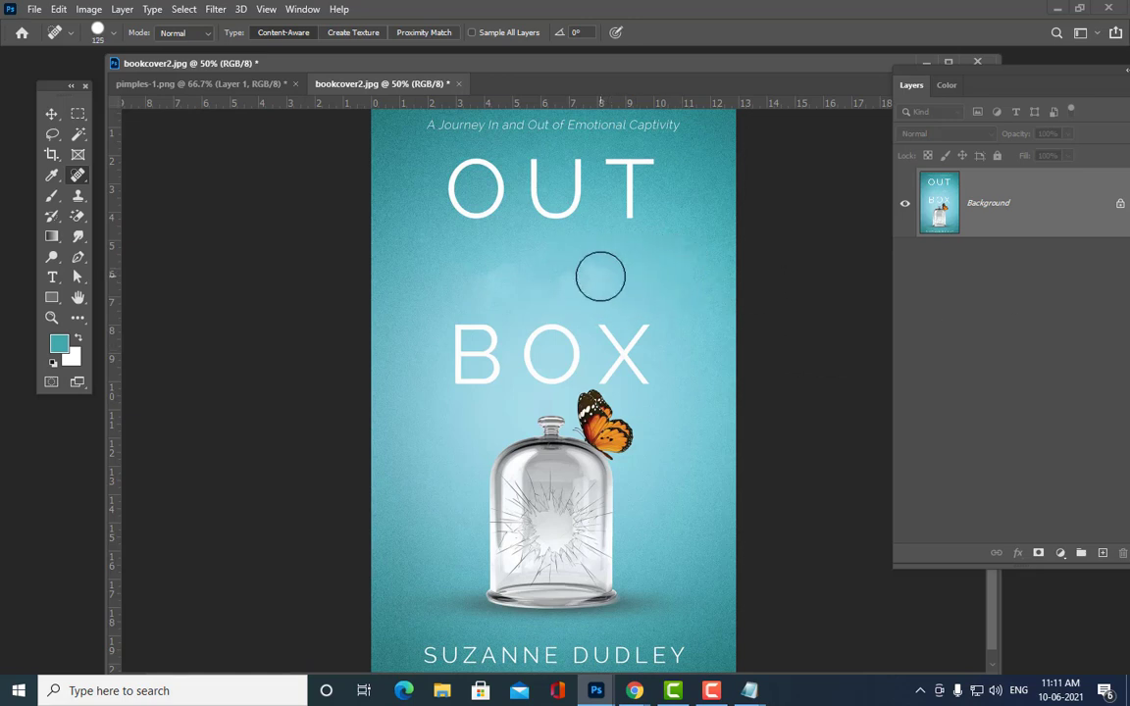
click(574, 272)
Step: Spot-heal away the T of OUT with a size 250 brush, clearing the leftover strokes at size 200
key(bracketright)
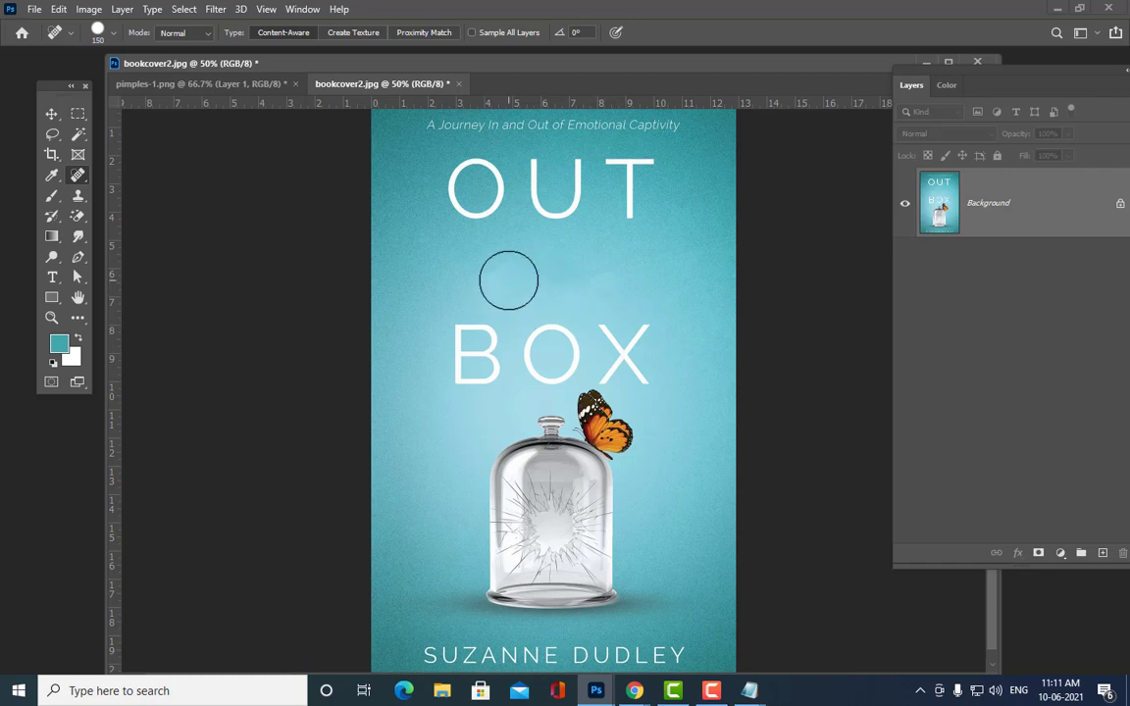
key(bracketright)
key(bracketright)
key(bracketright)
click(639, 184)
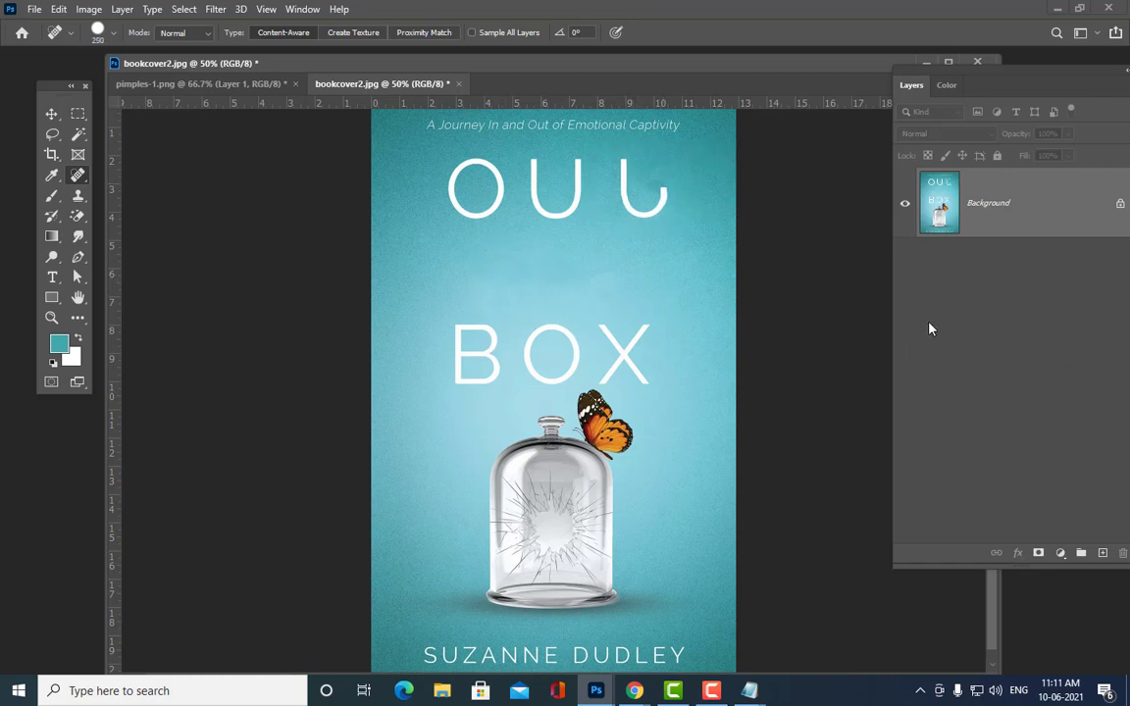
key(bracketleft)
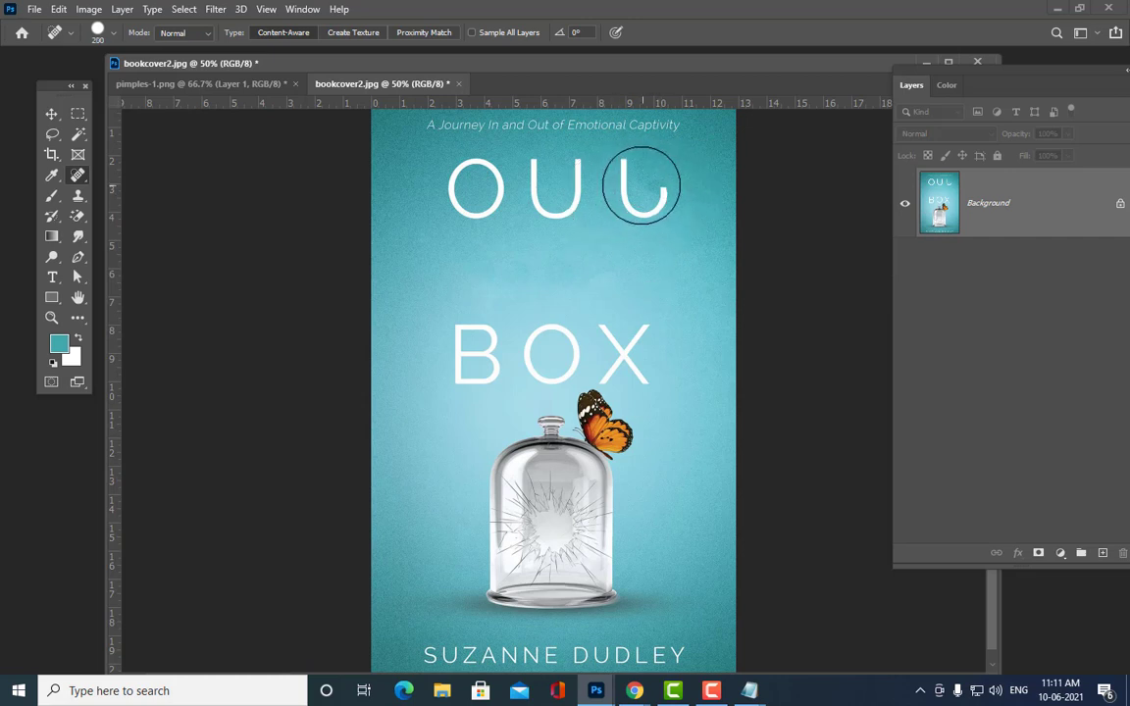
click(648, 189)
click(630, 187)
click(628, 184)
click(610, 176)
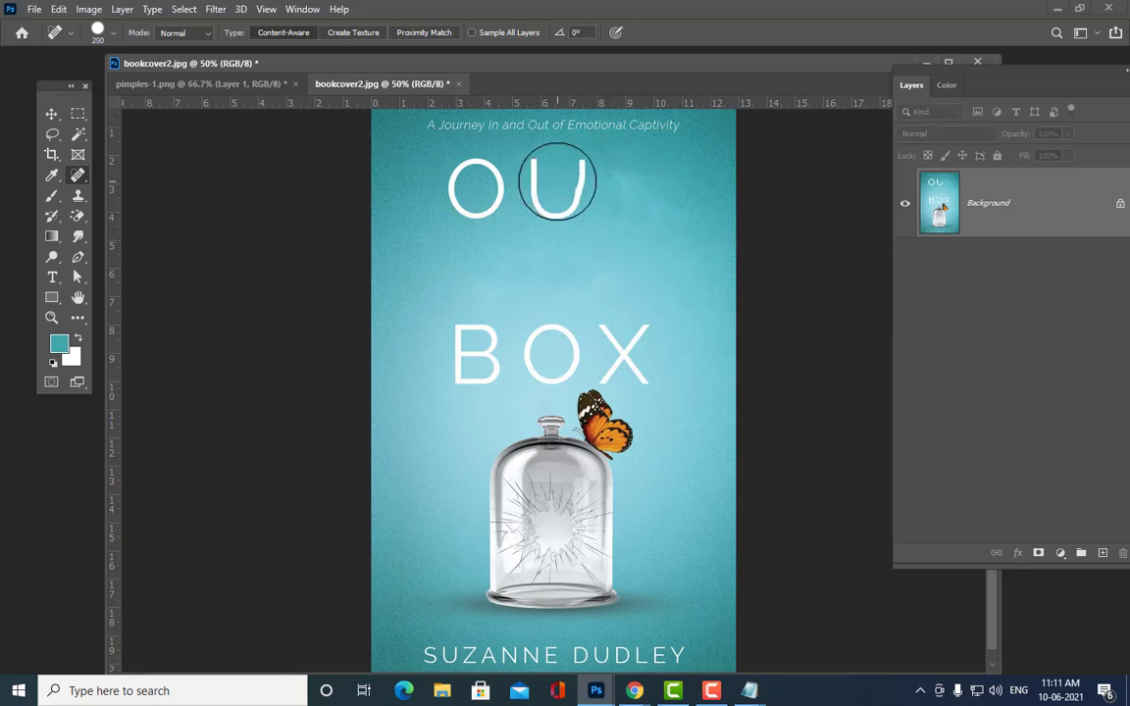
Step: Spot-heal away the U and O of OUT, using a size 250 brush for the O
drag(559, 186, 632, 196)
key(bracketright)
click(471, 188)
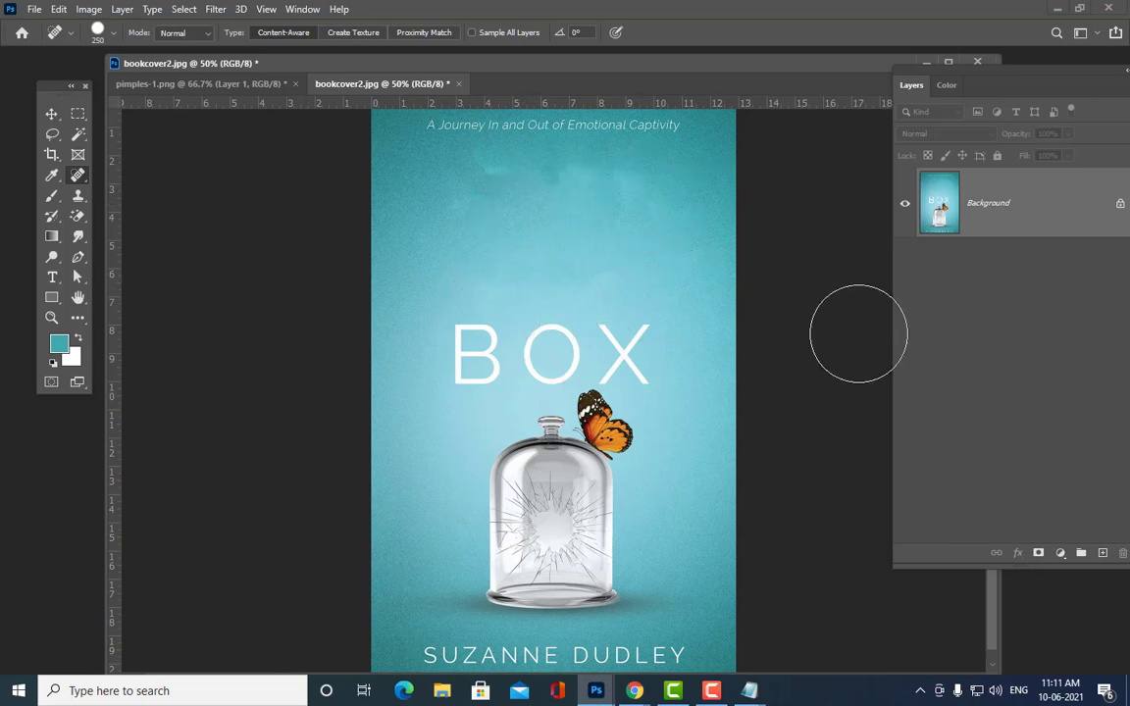
Step: Patch the blotches left where OUT stood with the Patch tool, sampling the clean background below
scroll(550, 246, up, 1)
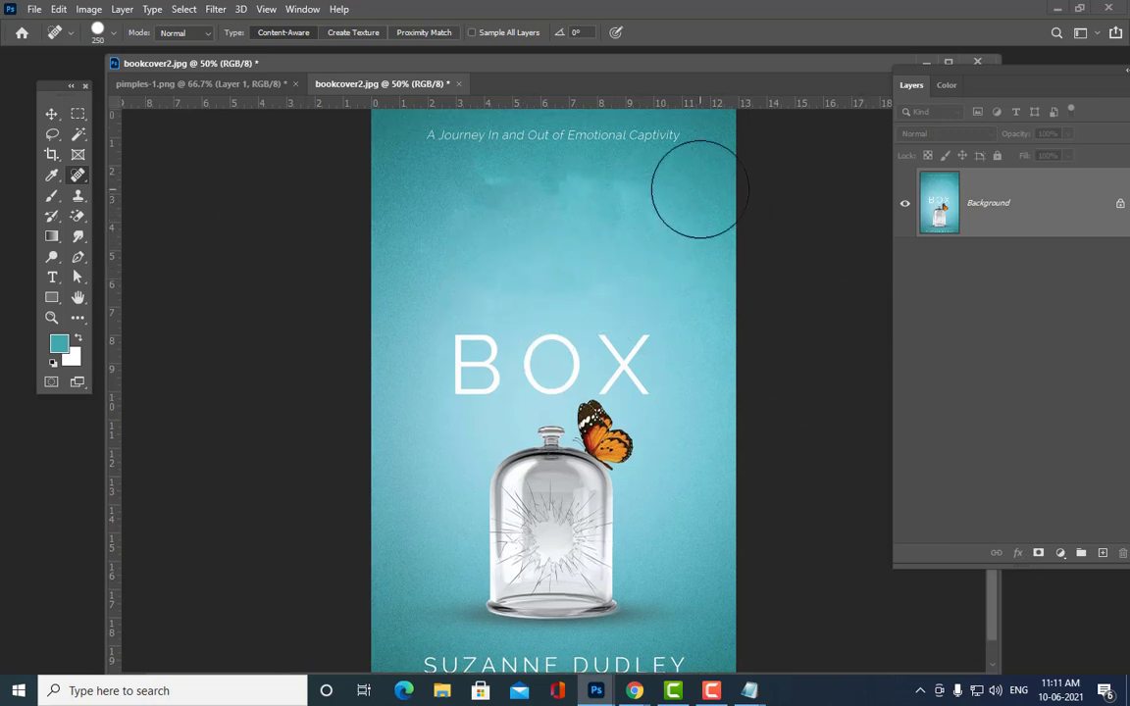
right_click(73, 177)
click(145, 204)
mouse_move(453, 157)
mouse_down()
mouse_move(497, 200)
mouse_move(649, 204)
mouse_move(613, 167)
mouse_move(461, 155)
mouse_up()
drag(526, 192, 486, 260)
click(583, 227)
mouse_move(500, 184)
mouse_down()
mouse_move(518, 224)
mouse_move(505, 188)
mouse_up()
click(544, 180)
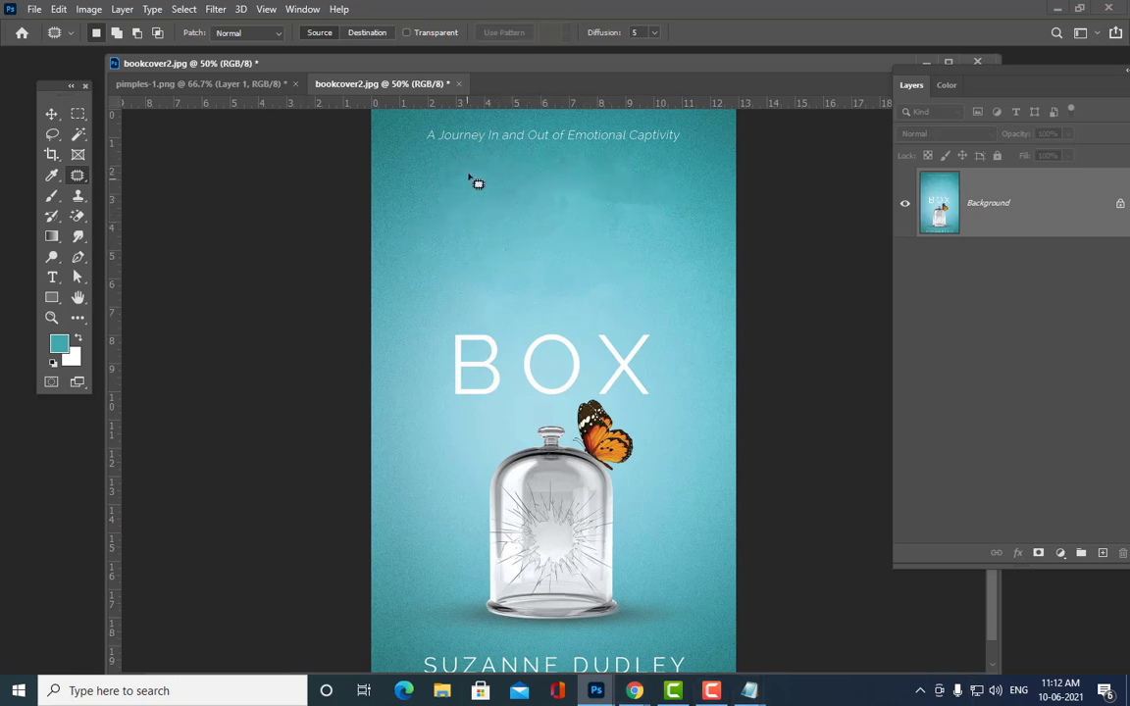
Step: Patch out the tagline at the top of the cover and the letter B of BOX, using clean background
mouse_move(460, 158)
mouse_down()
mouse_move(685, 143)
mouse_move(677, 123)
mouse_move(436, 133)
mouse_up()
mouse_move(529, 145)
mouse_down()
mouse_move(520, 165)
mouse_move(468, 157)
mouse_up()
click(657, 182)
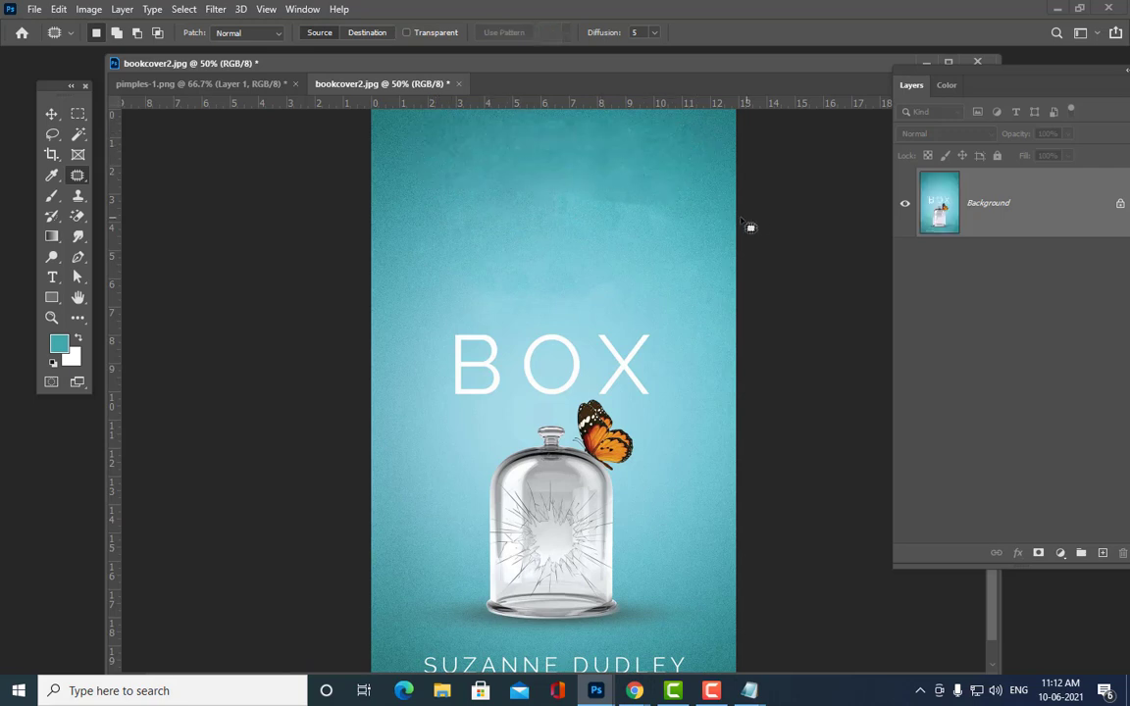
mouse_move(448, 329)
mouse_down()
mouse_move(491, 329)
mouse_move(502, 341)
mouse_move(498, 399)
mouse_move(444, 400)
mouse_move(439, 364)
mouse_move(538, 282)
mouse_up()
click(524, 325)
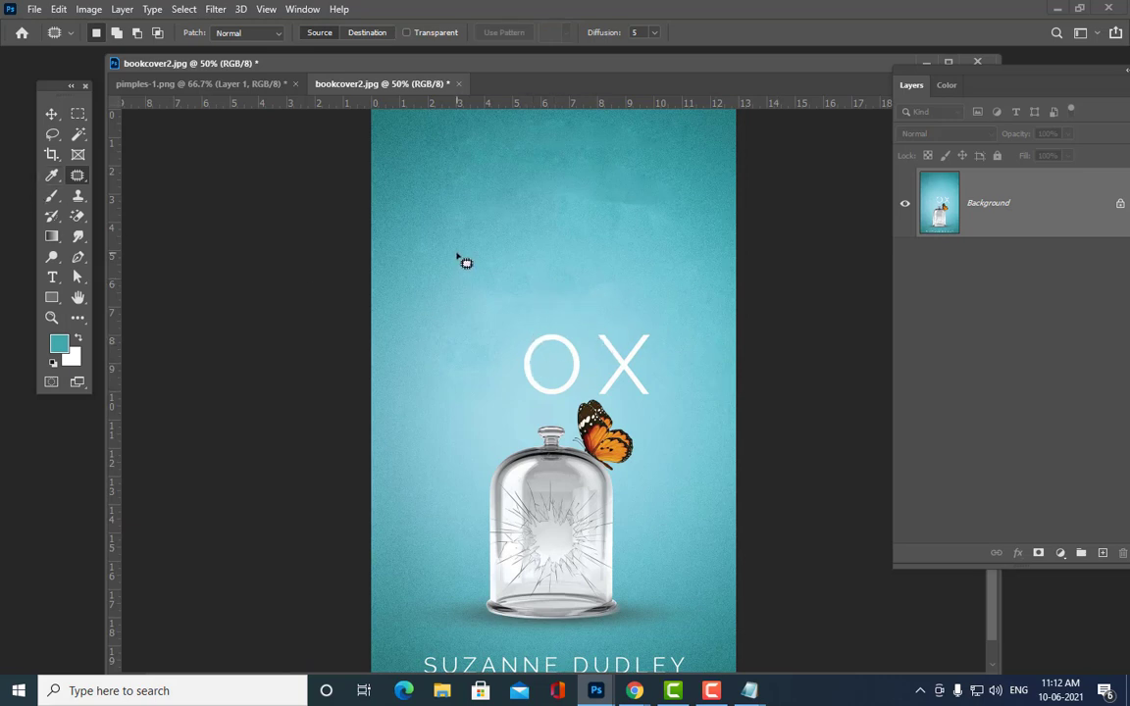
Step: Spot-heal away the O and X of BOX at brush sizes 200 and 250, and close bookcover2 without saving
right_click(78, 174)
click(115, 177)
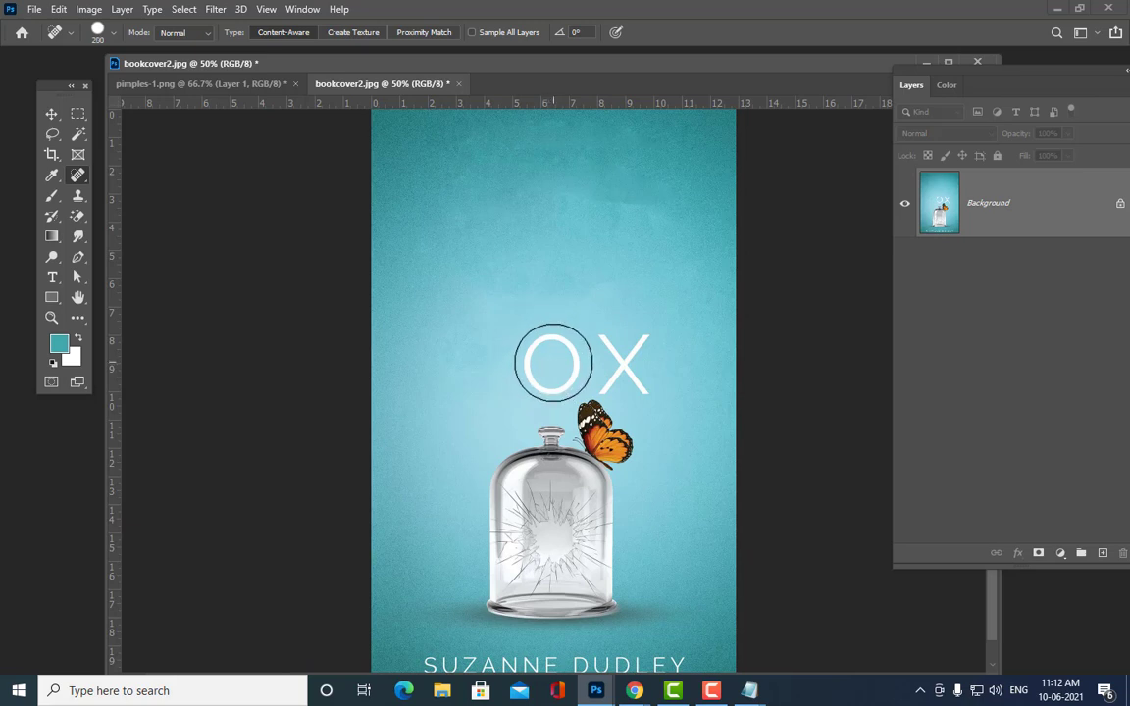
click(547, 359)
key(bracketright)
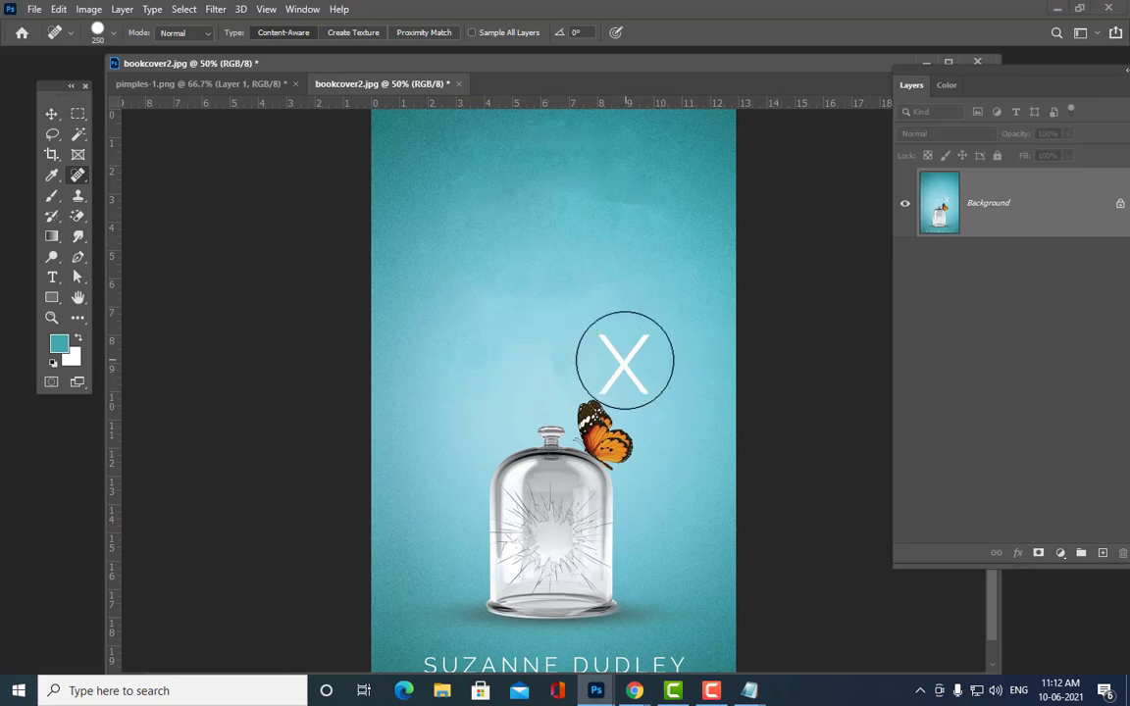
click(627, 359)
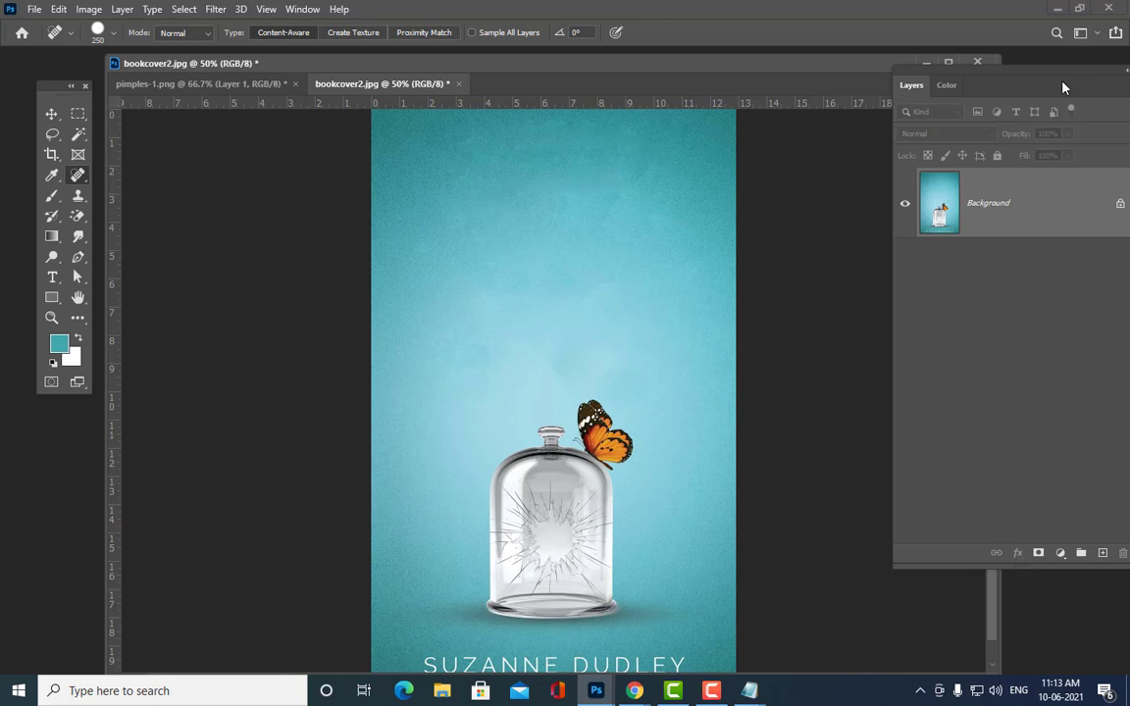
click(460, 86)
click(565, 262)
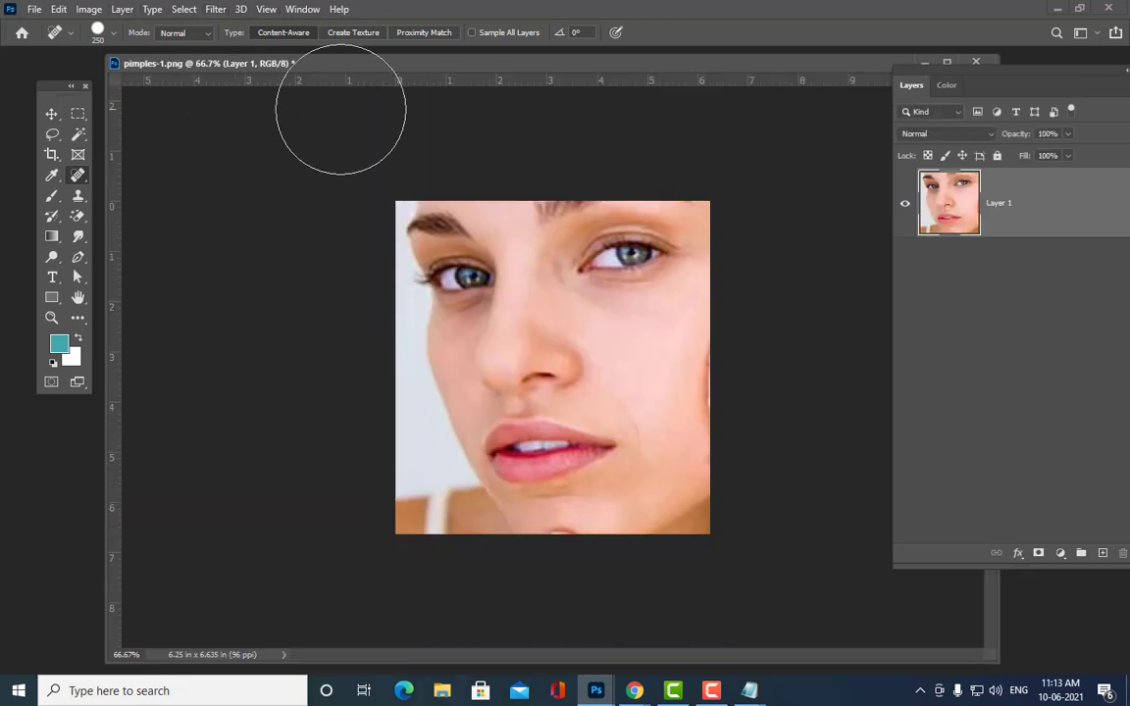
Step: Select the Red Eye tool and close pimples-1.png without saving the healed result
right_click(77, 175)
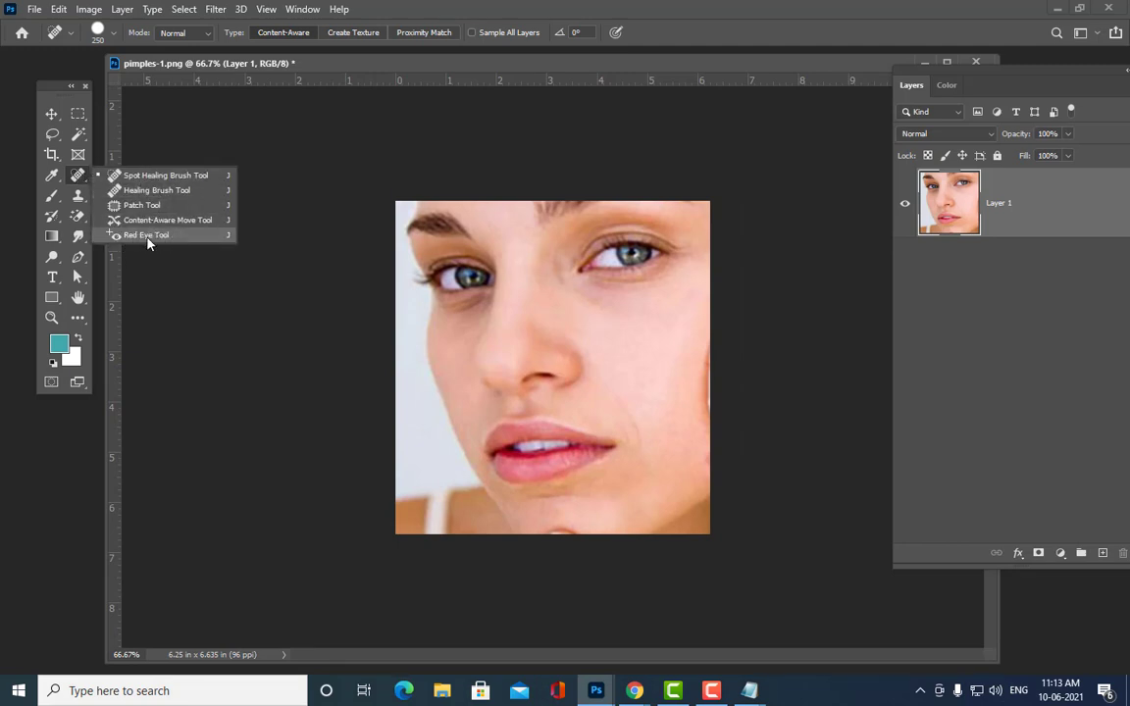
click(185, 238)
drag(345, 64, 133, 191)
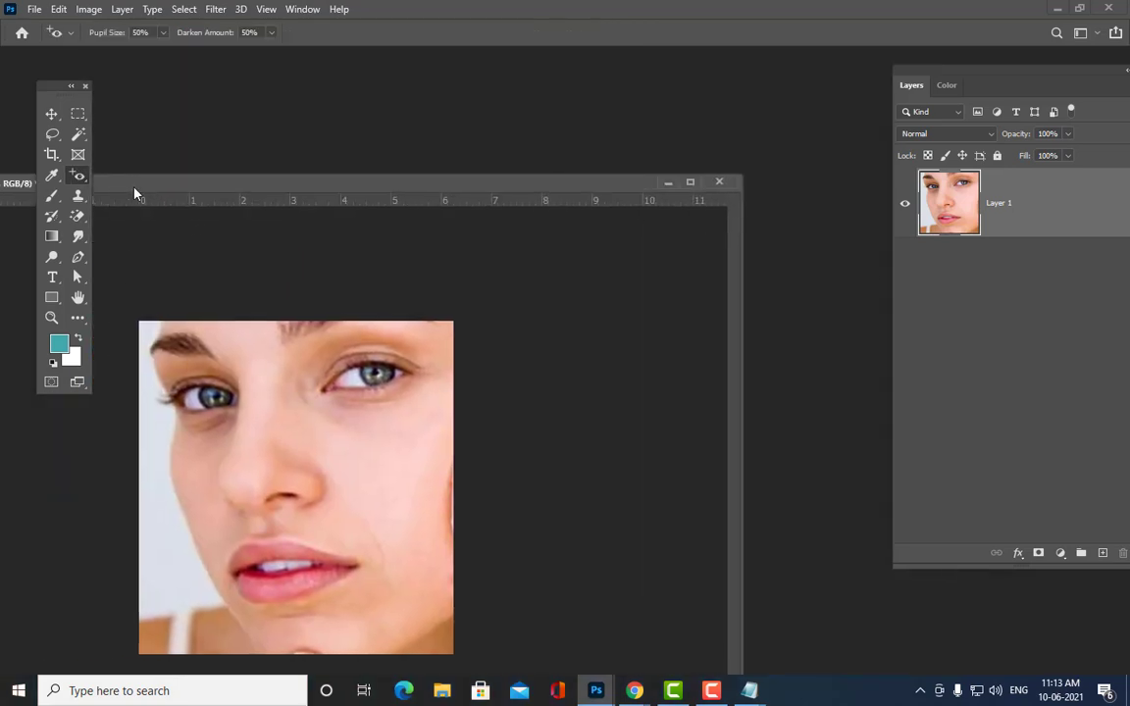
click(719, 181)
click(555, 261)
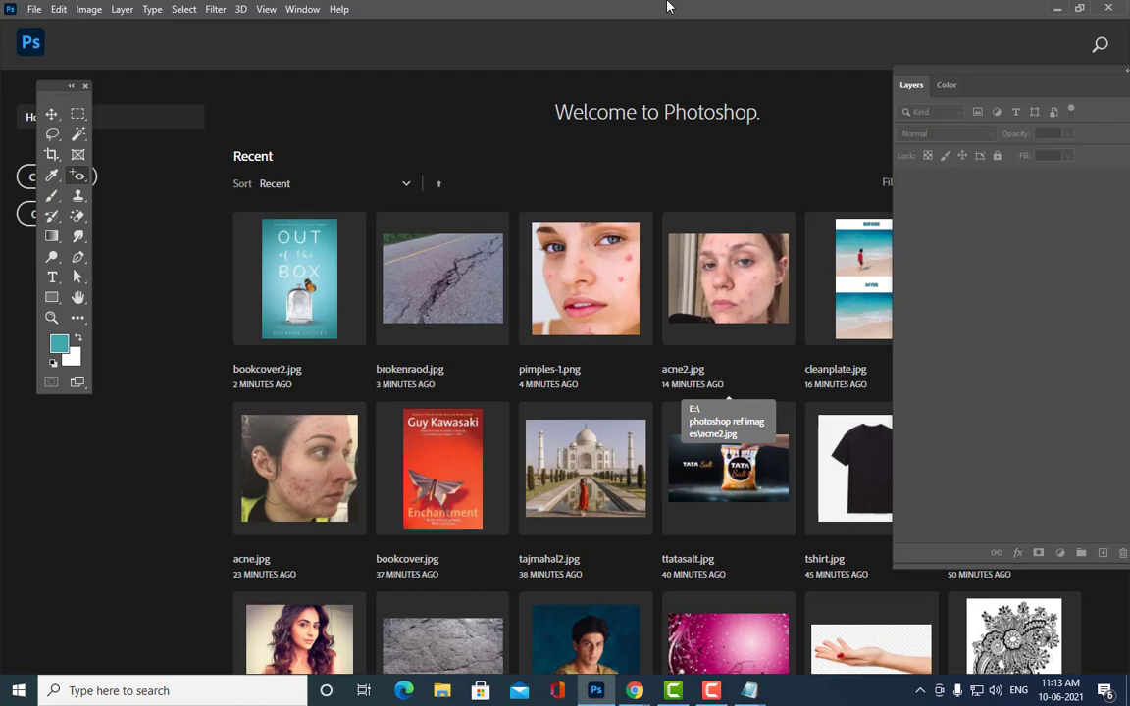
Step: Open the redeye1b portrait of the little girl from the photoshop ref images folder
key(ctrl+o)
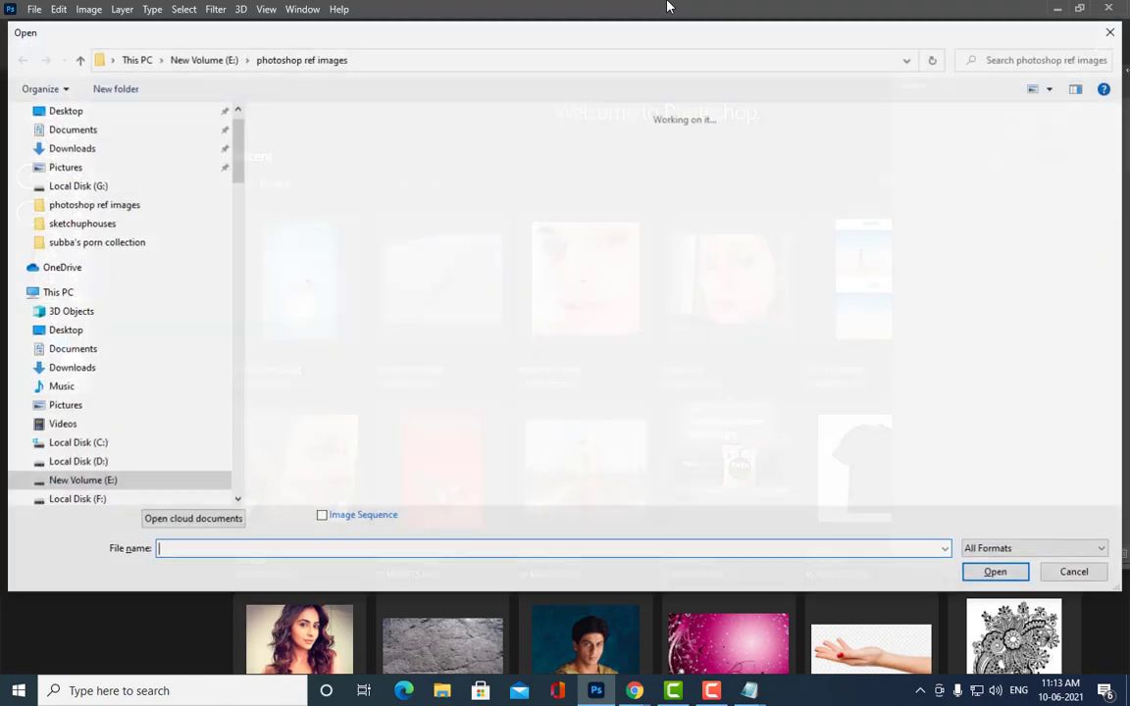
scroll(880, 178, down, 15)
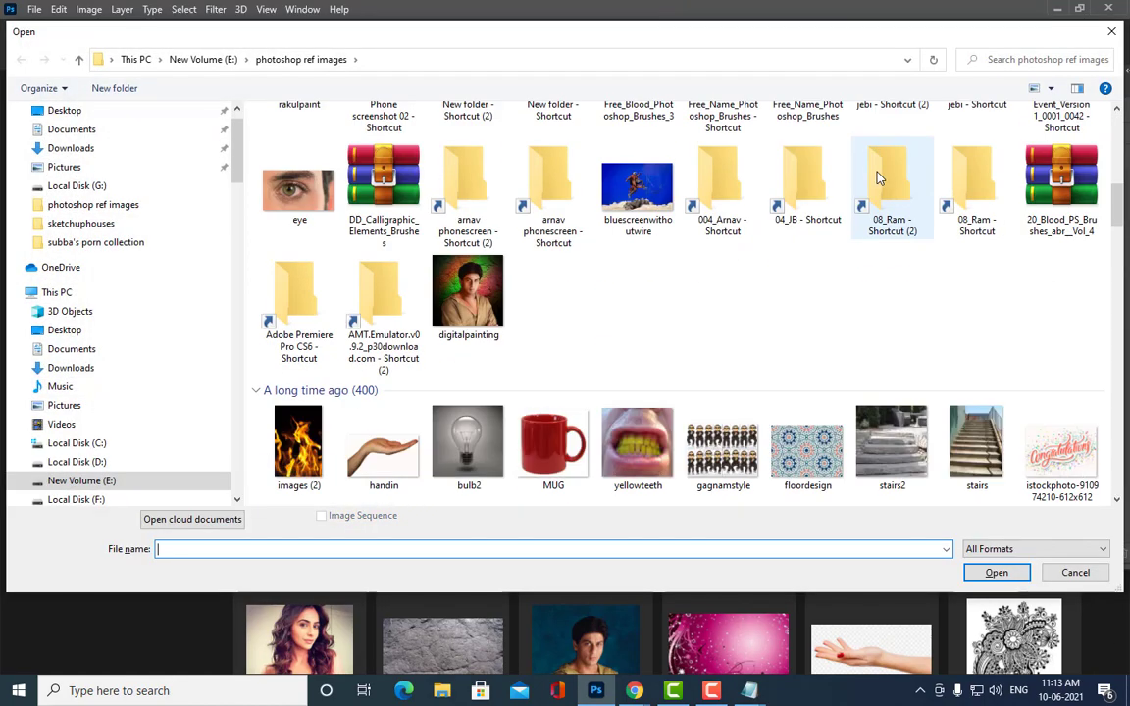
scroll(557, 216, down, 3)
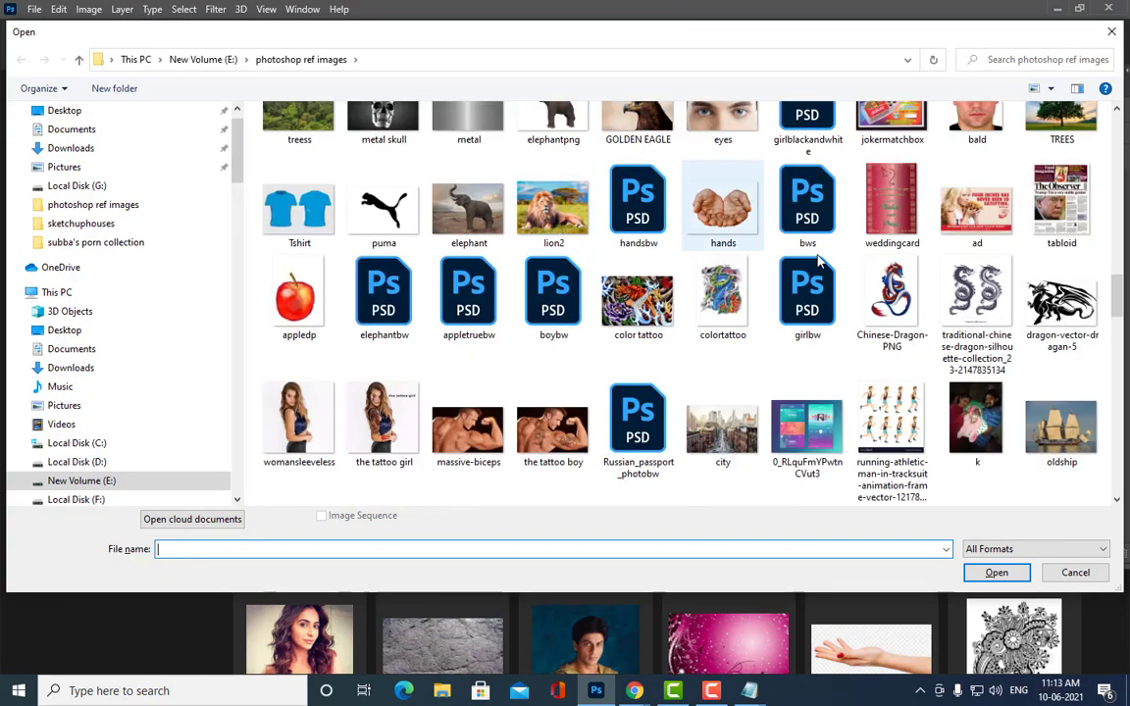
scroll(631, 260, down, 20)
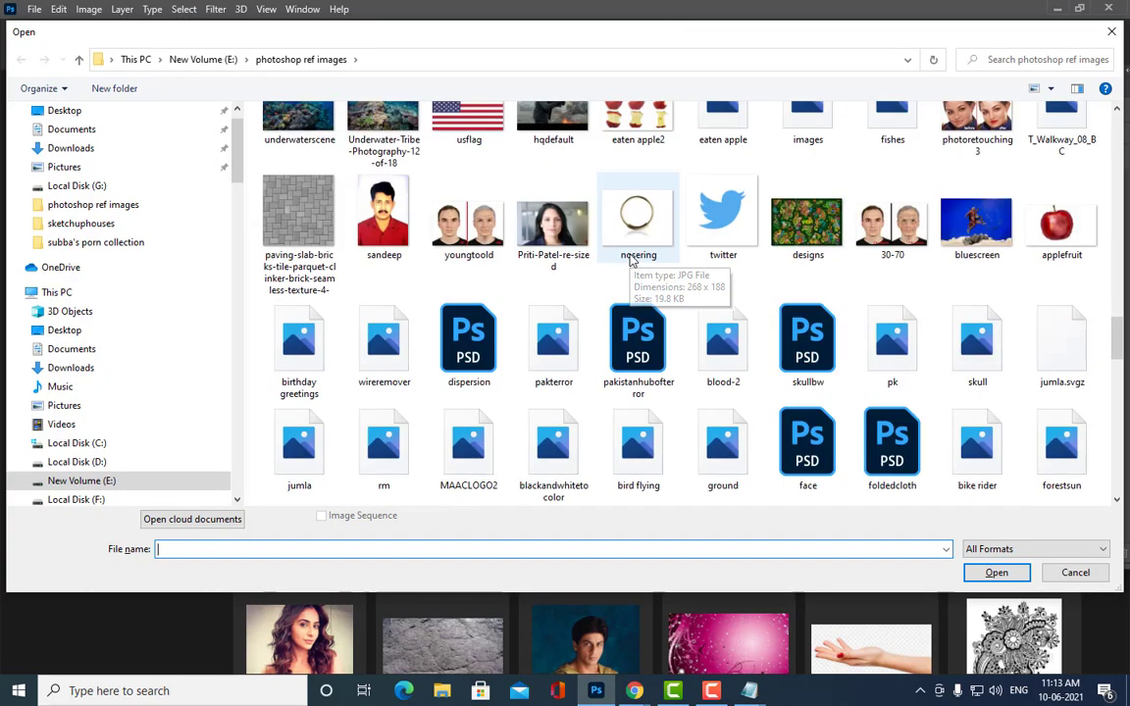
scroll(632, 260, down, 10)
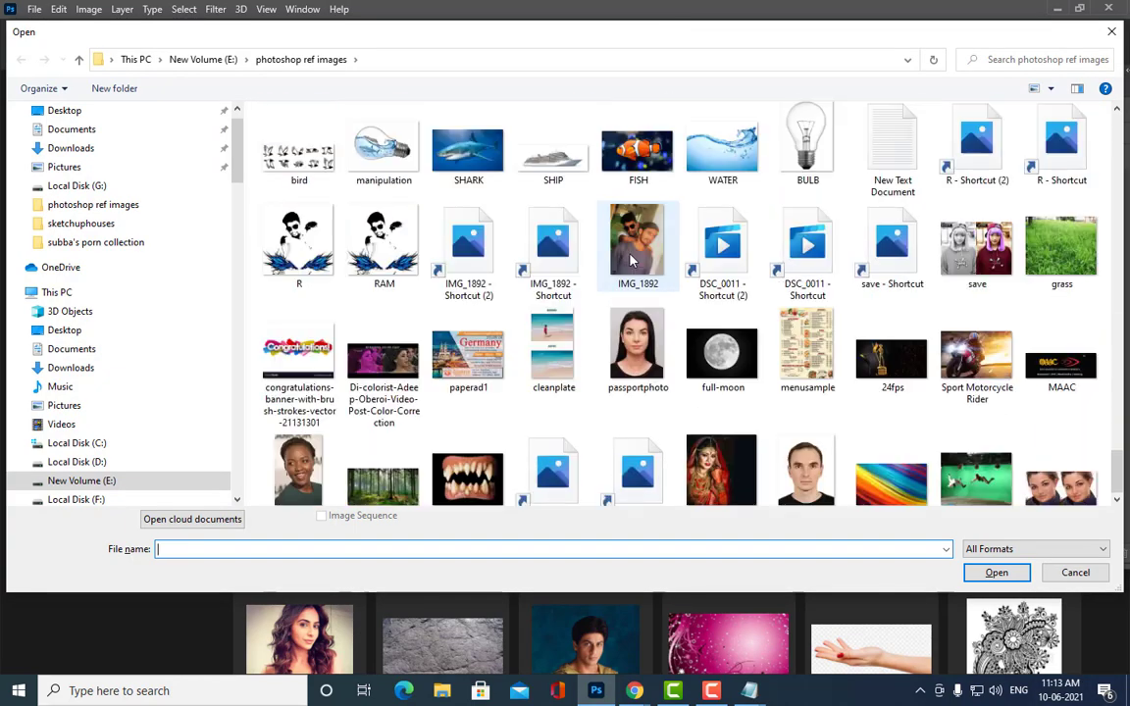
scroll(631, 260, down, 3)
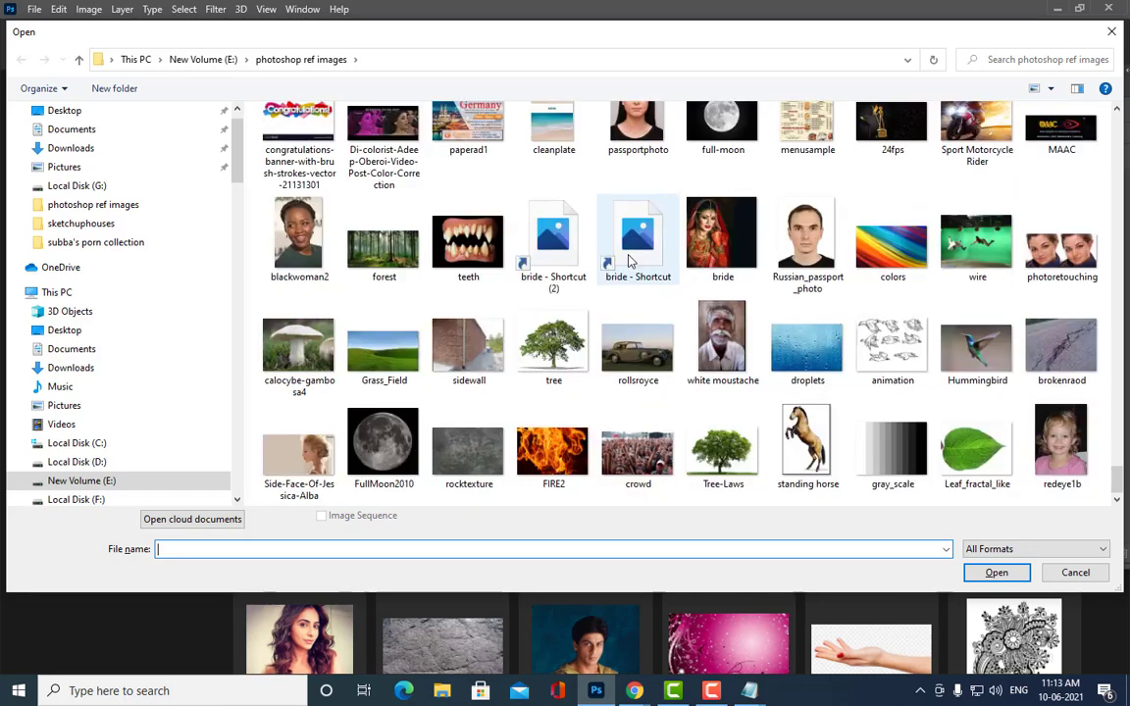
click(1067, 463)
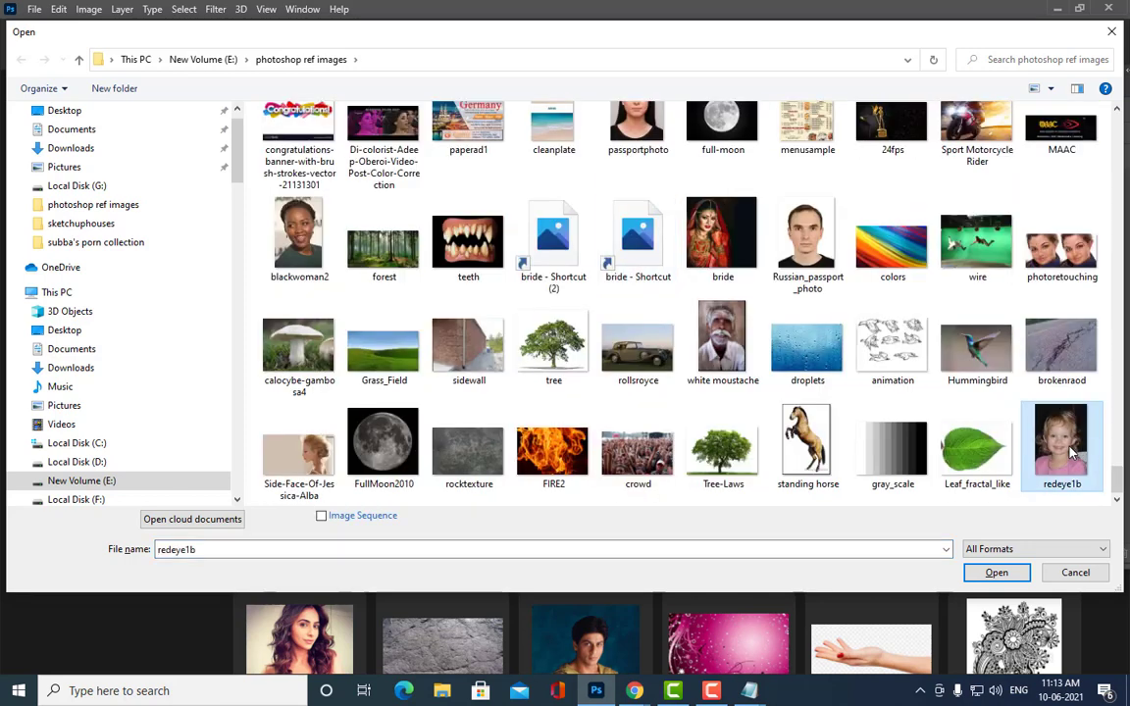
click(996, 572)
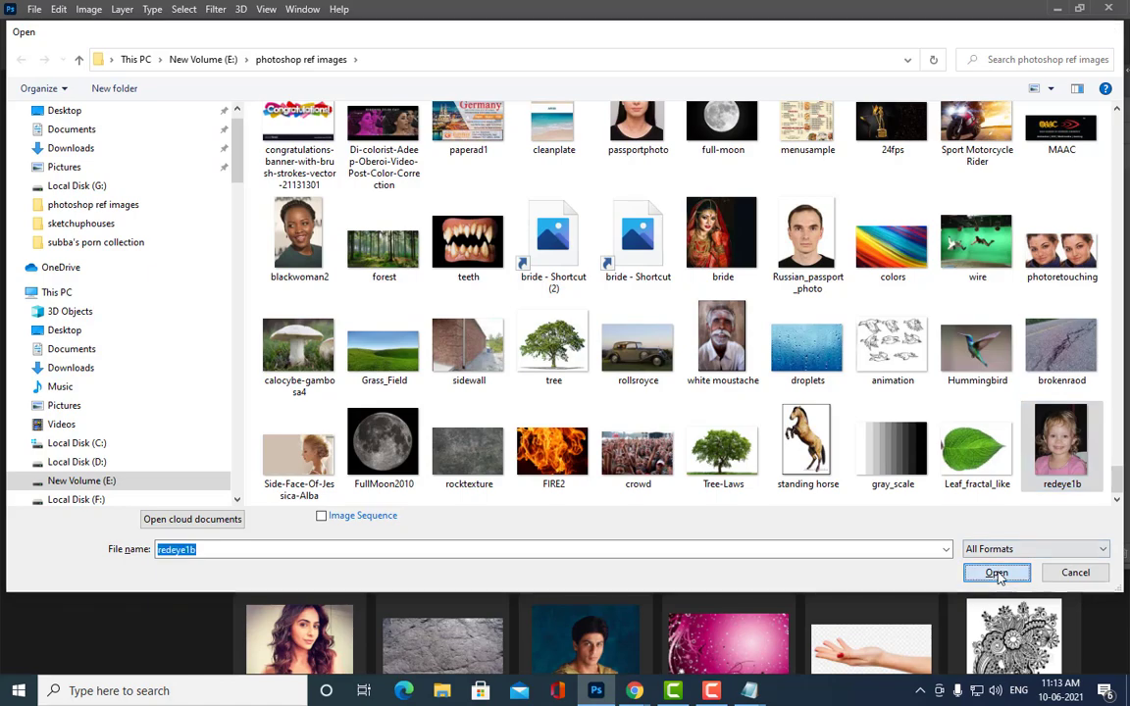
Step: Open the redeye close-up image from the photoshop ref images folder as a second document
key(ctrl+o)
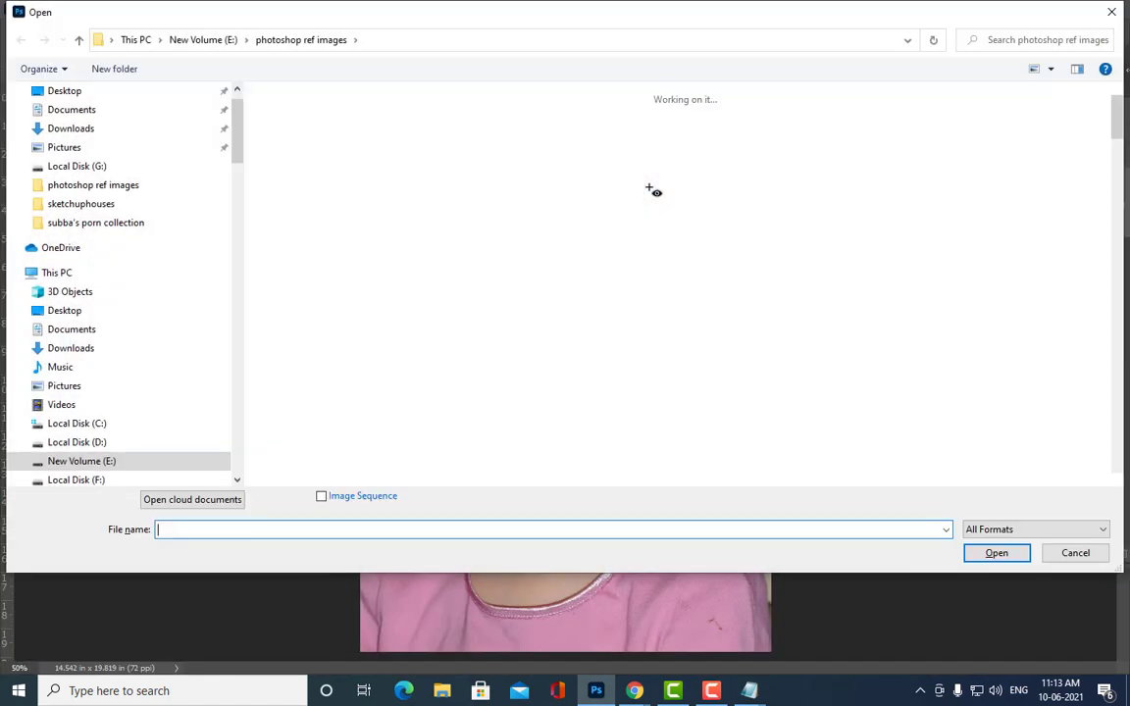
scroll(647, 196, down, 10)
scroll(727, 236, down, 10)
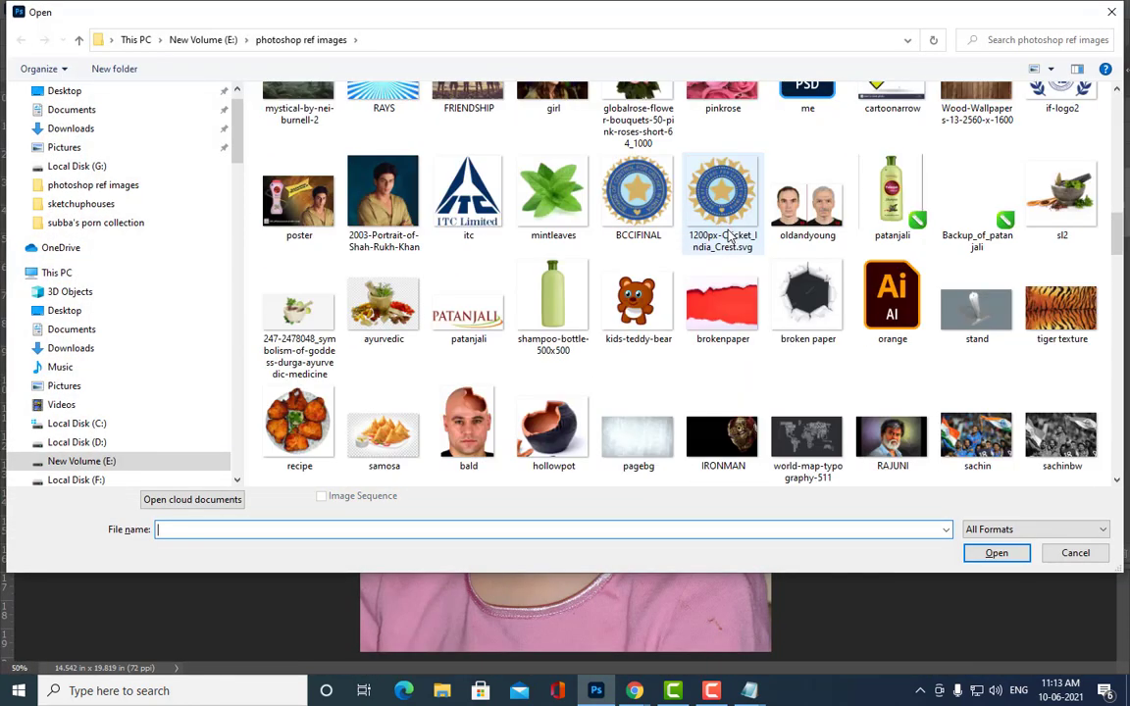
scroll(726, 235, down, 5)
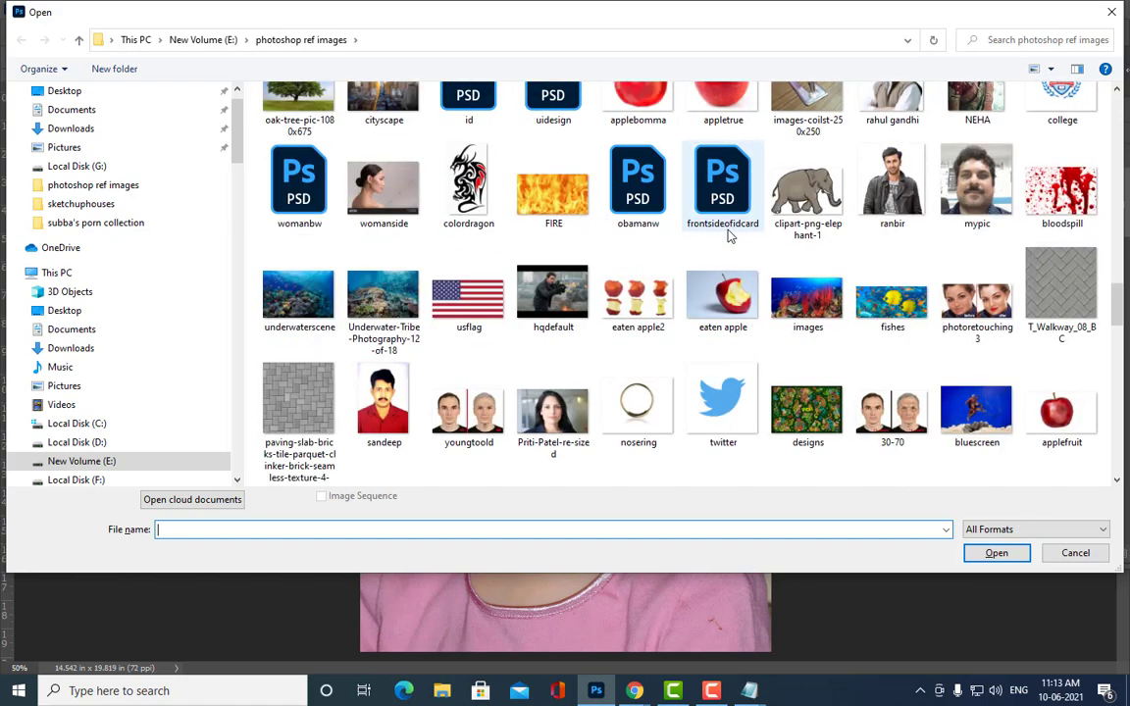
scroll(728, 235, up, 1)
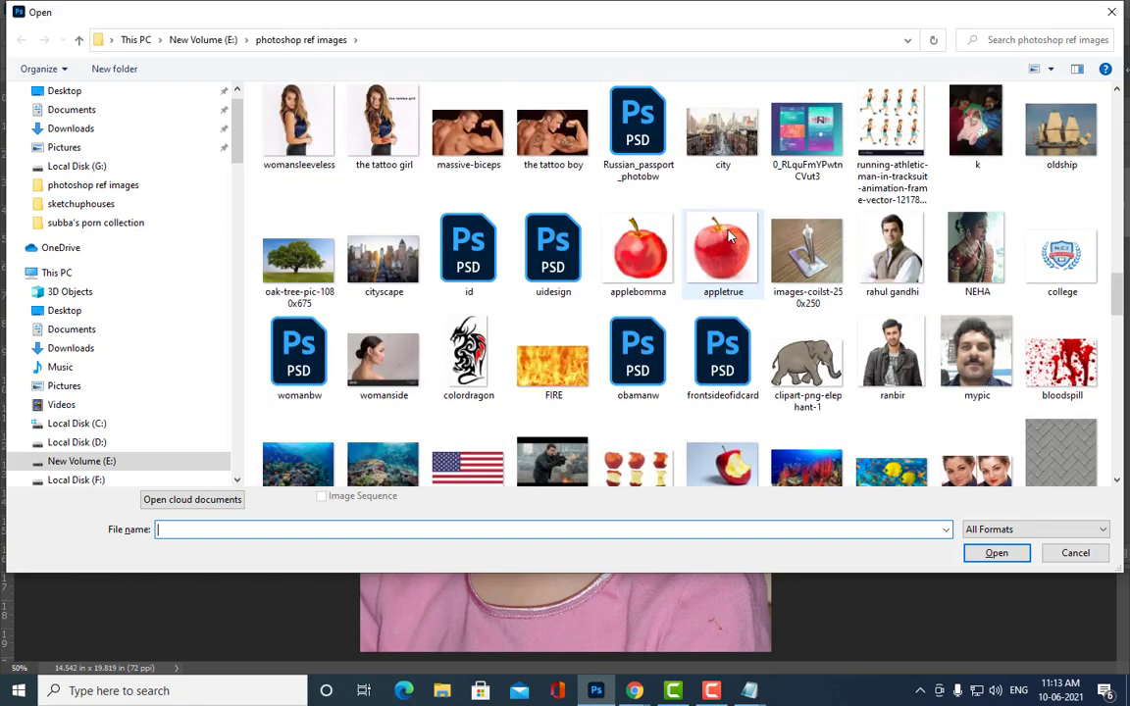
scroll(727, 236, down, 10)
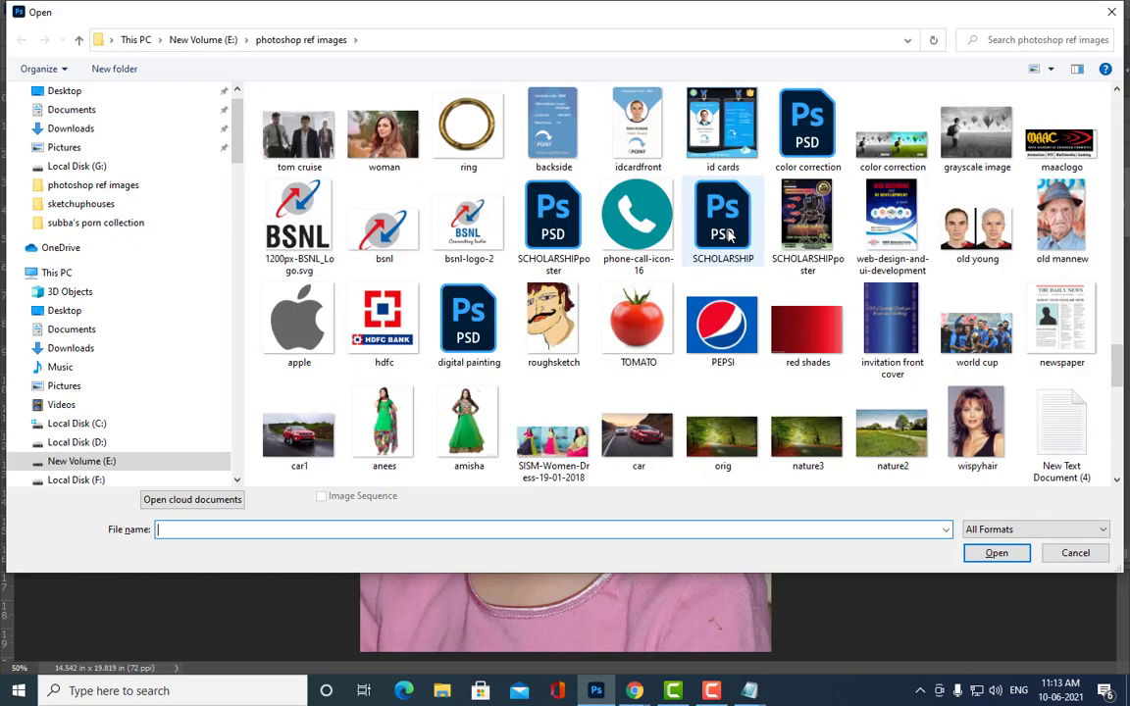
scroll(728, 235, down, 2)
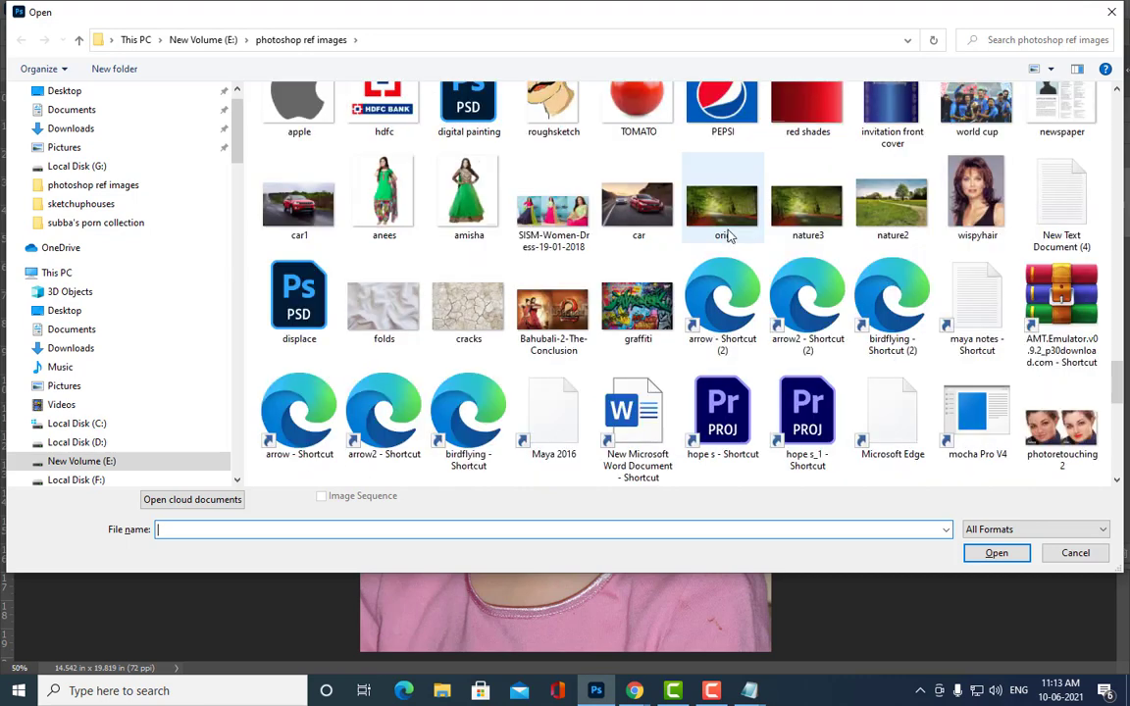
scroll(727, 236, down, 2)
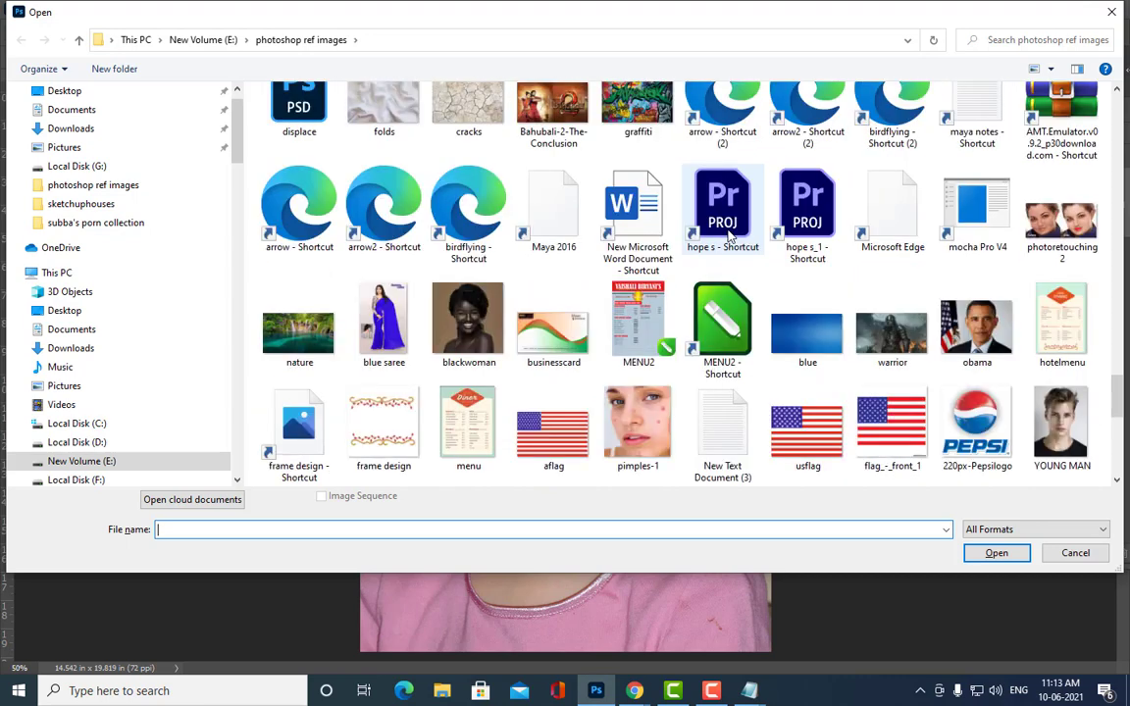
scroll(728, 236, down, 3)
click(807, 201)
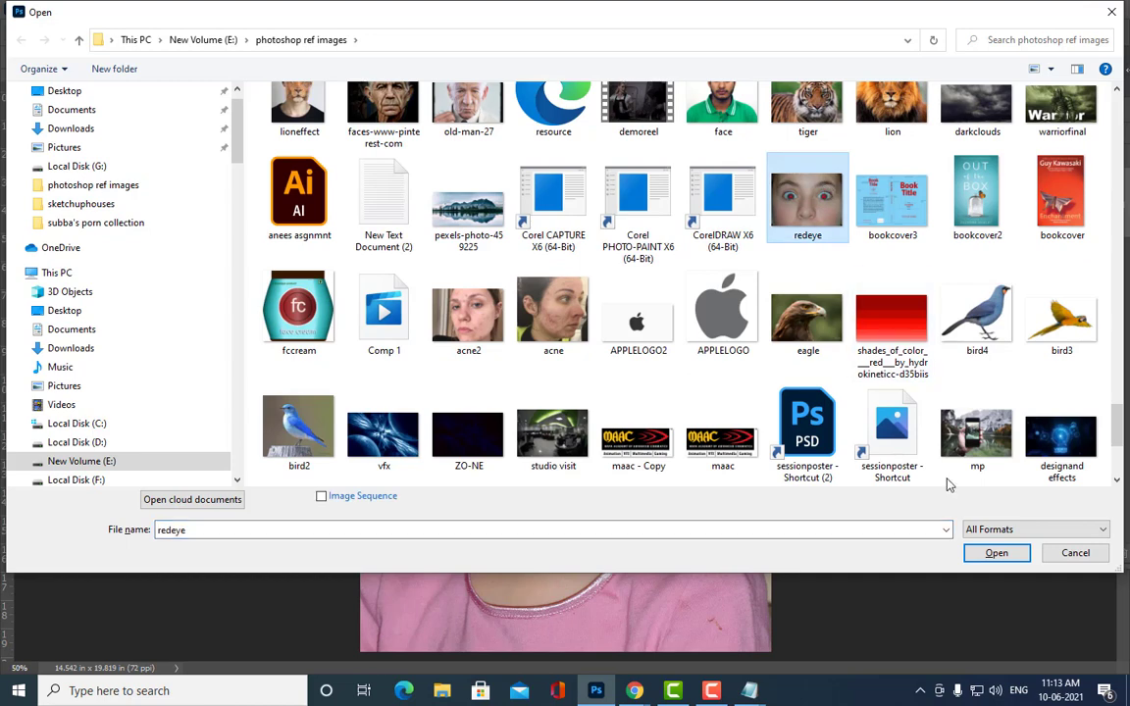
click(998, 555)
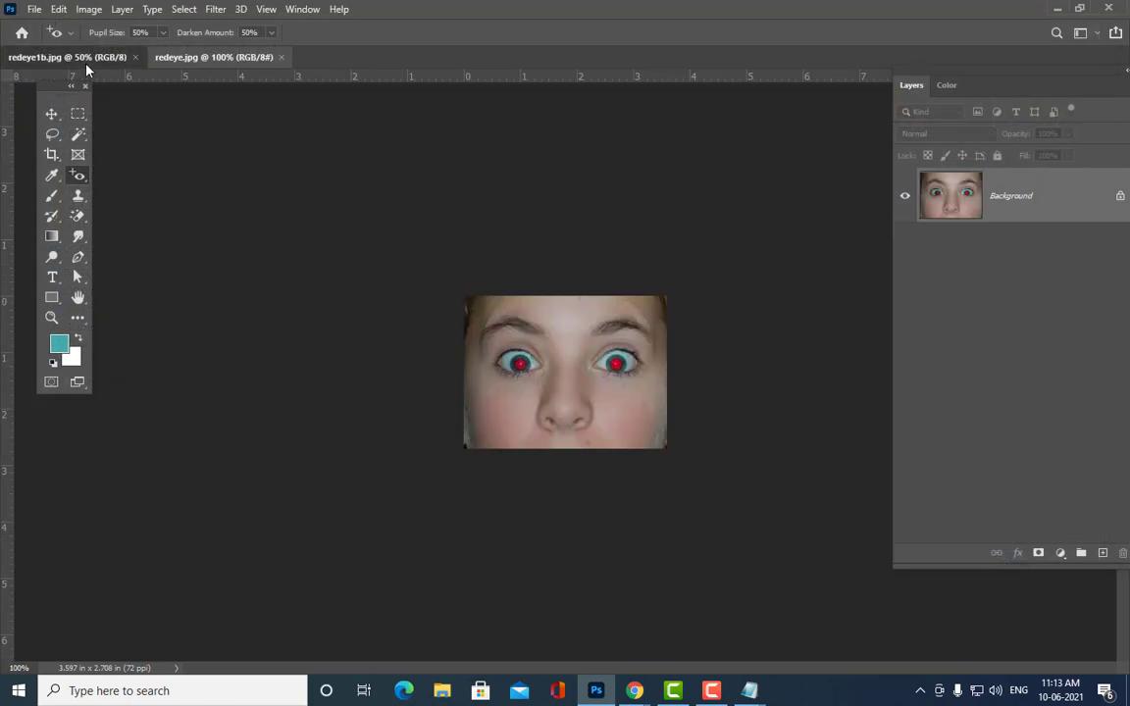
Step: Remove the red from both of the girl's pupils in redeye1b.jpg with the Red Eye tool at 50% pupil size and 50% darken amount
click(86, 59)
key(ctrl+plus)
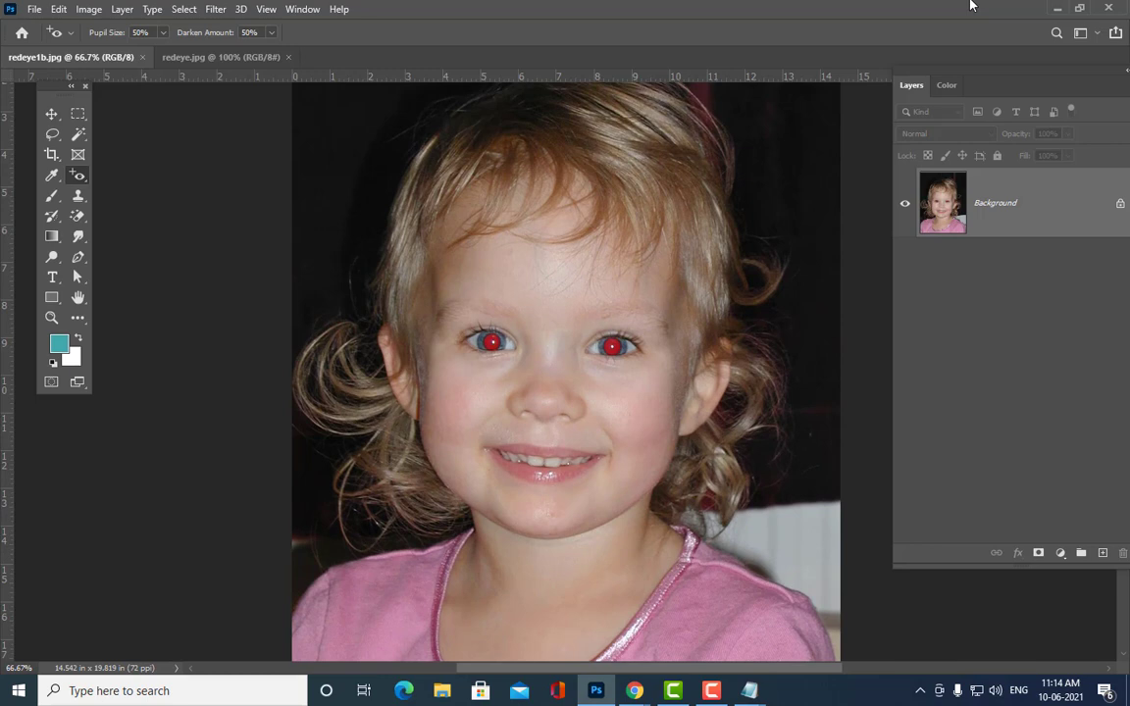
click(196, 56)
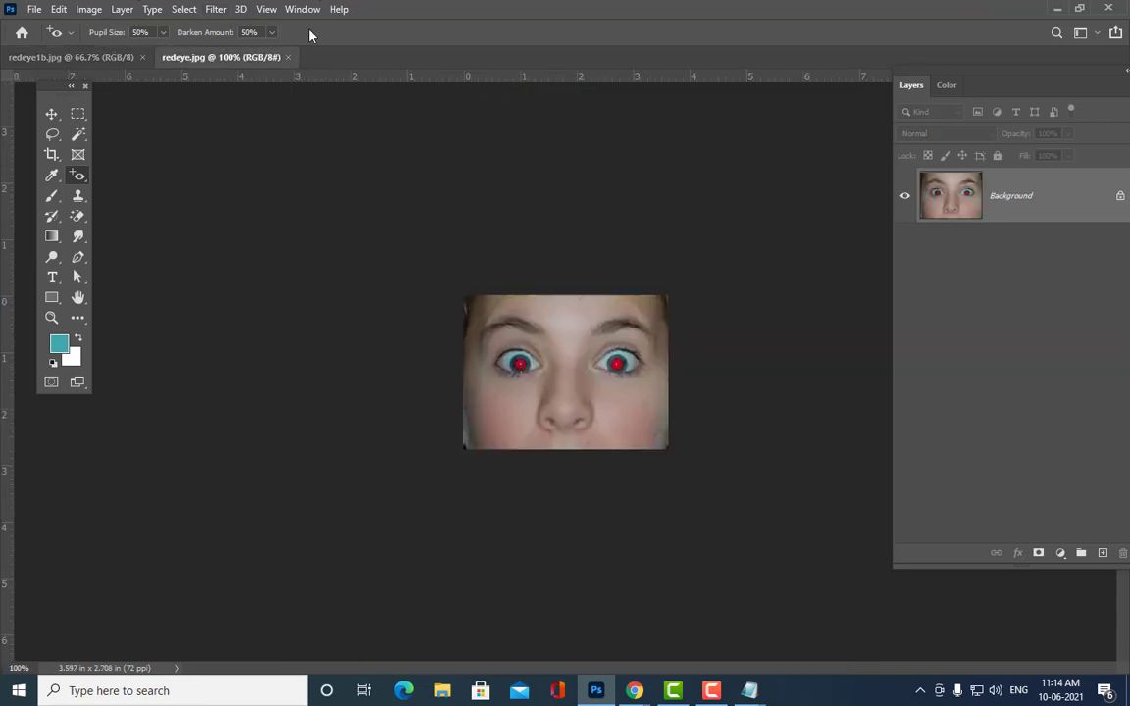
key(ctrl+plus)
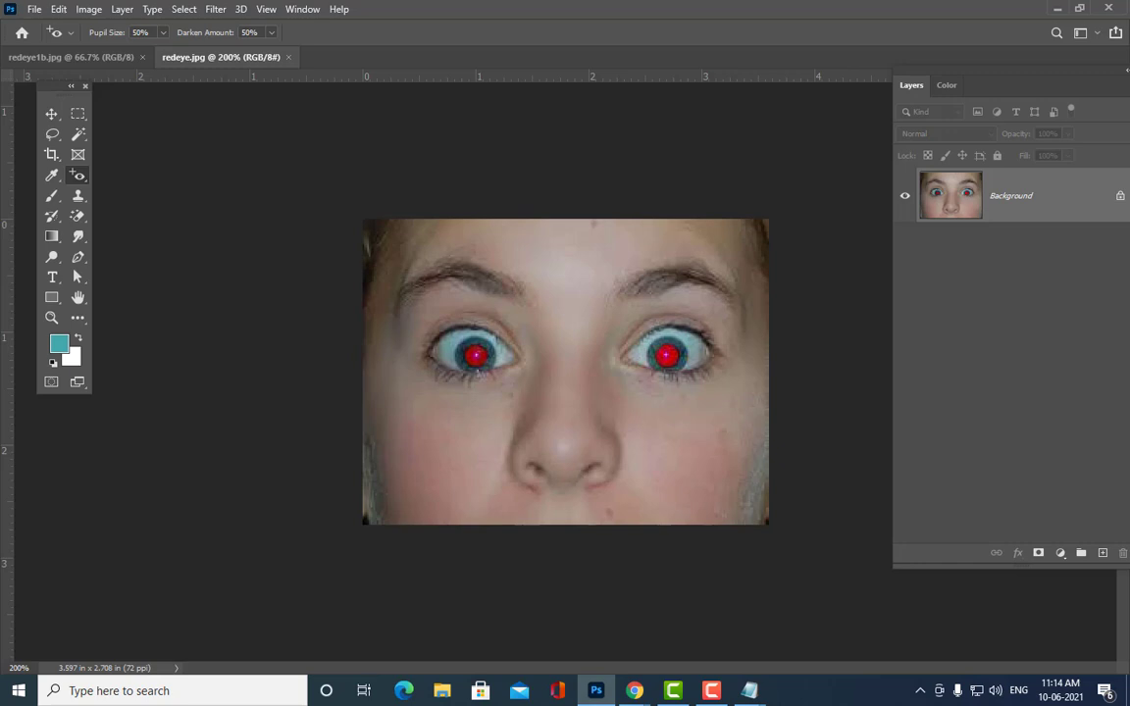
click(61, 56)
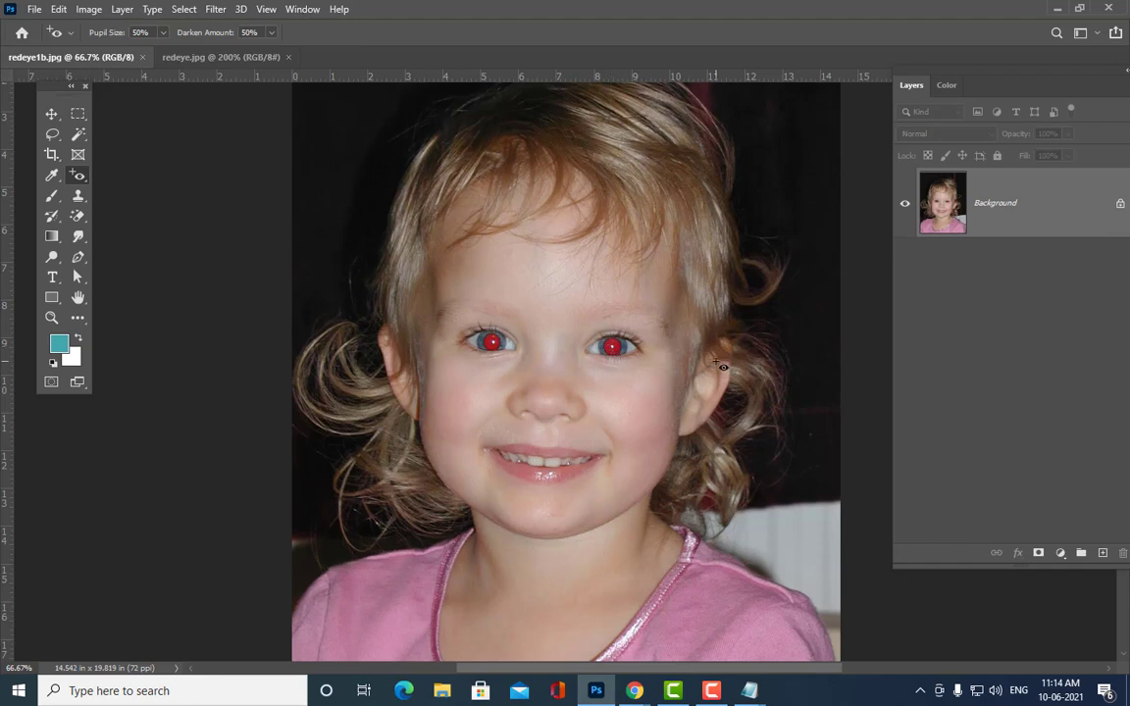
key(ctrl+plus)
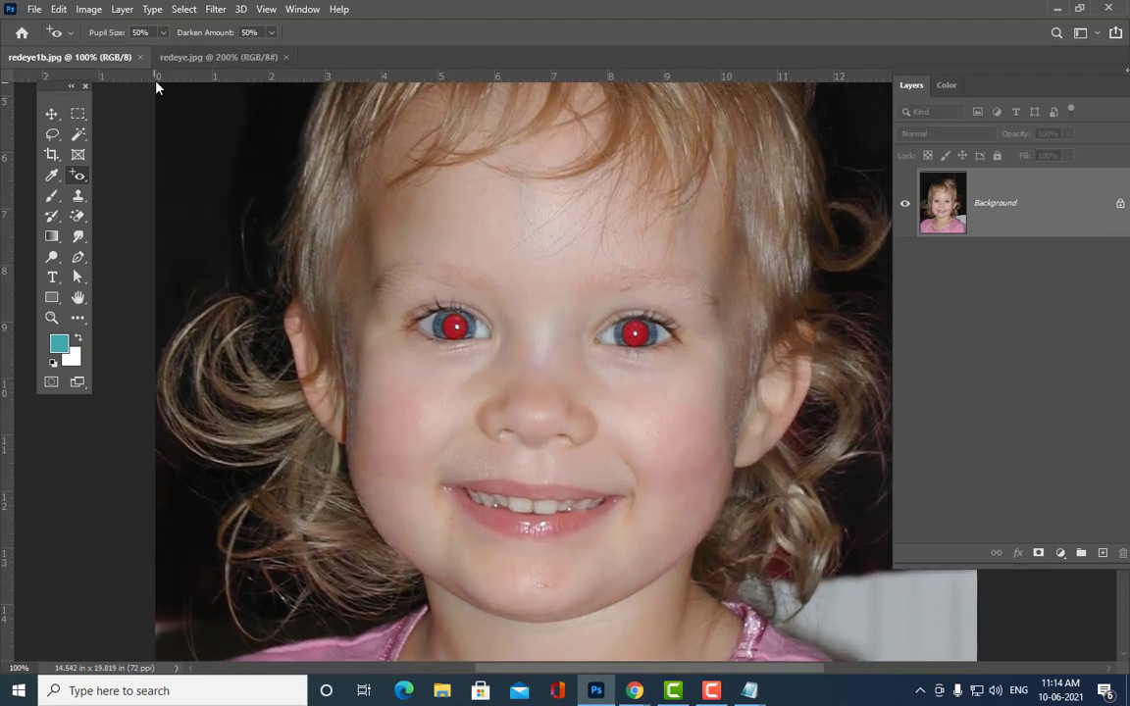
right_click(78, 174)
click(147, 238)
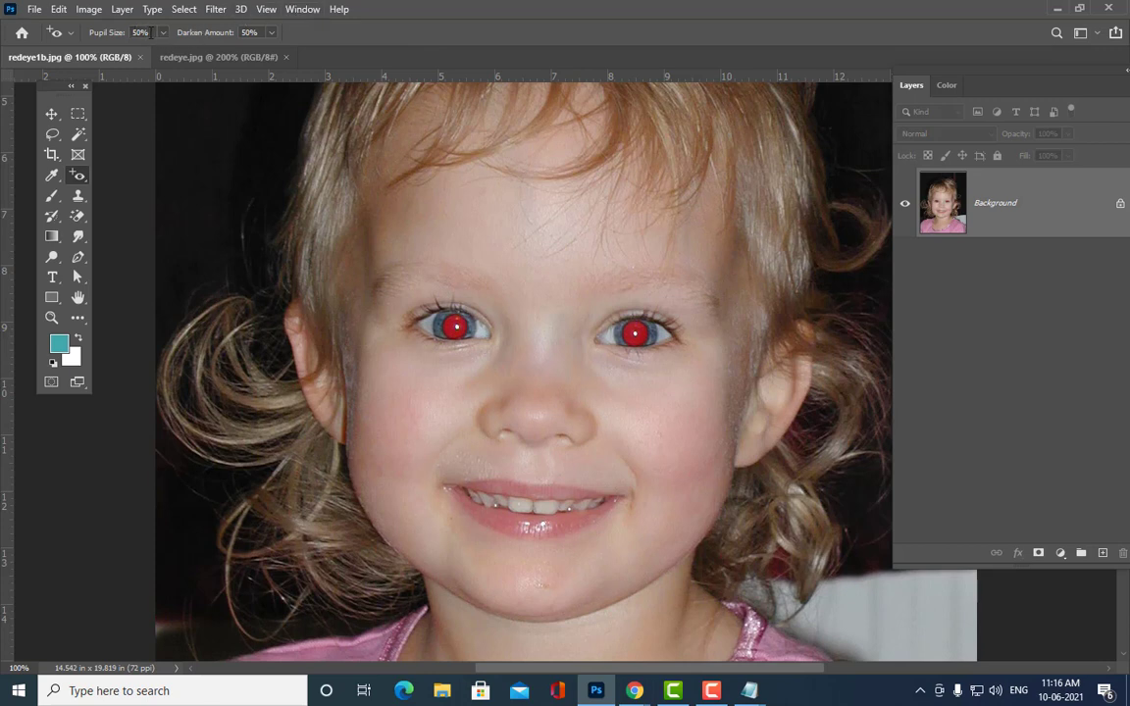
click(247, 32)
click(454, 328)
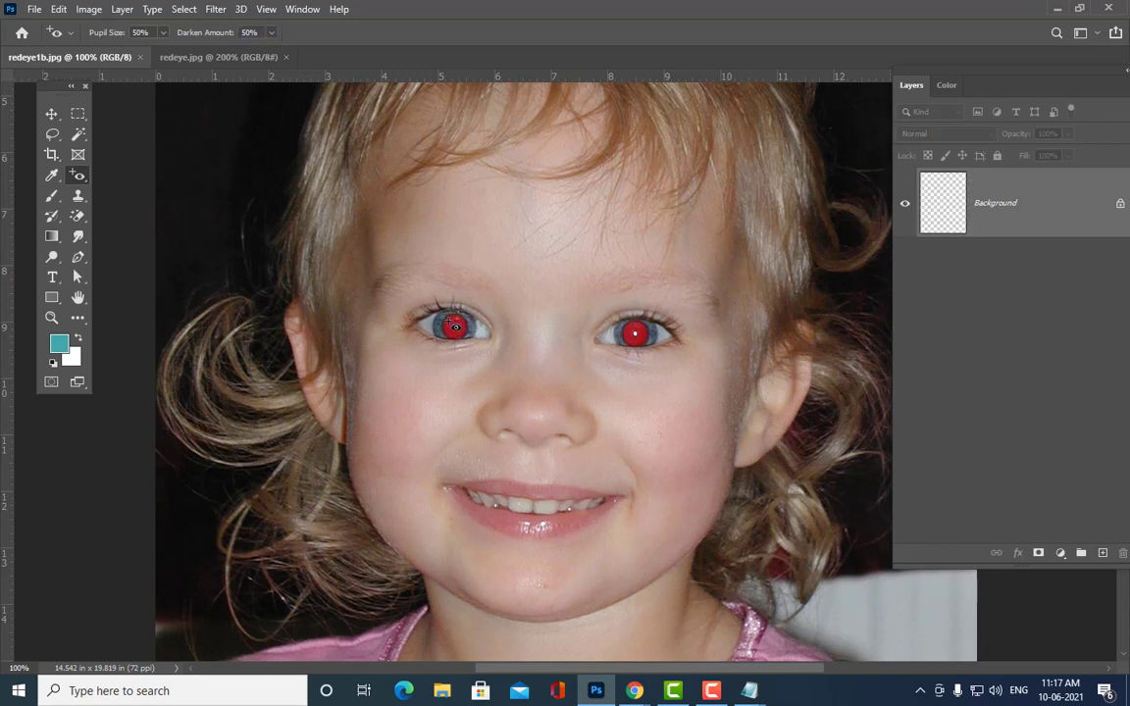
click(634, 334)
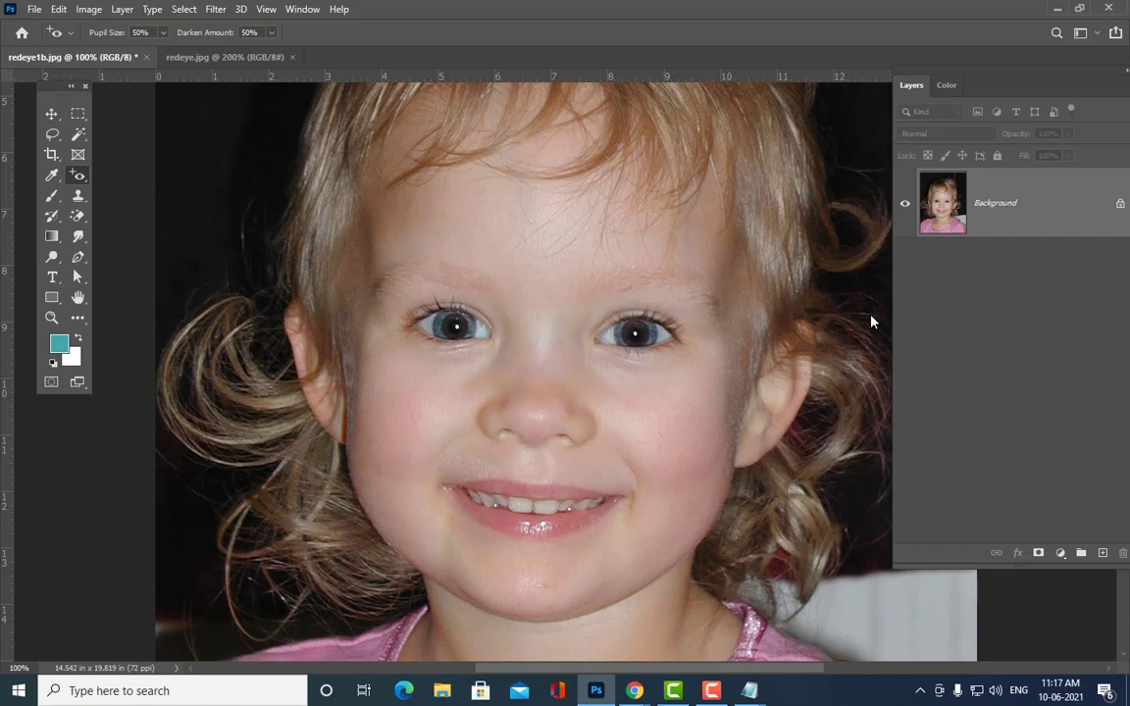
Step: In redeye.jpg, set the Red Eye tool's pupil size and darken amount to 100% and remove the red from both pupils
click(218, 58)
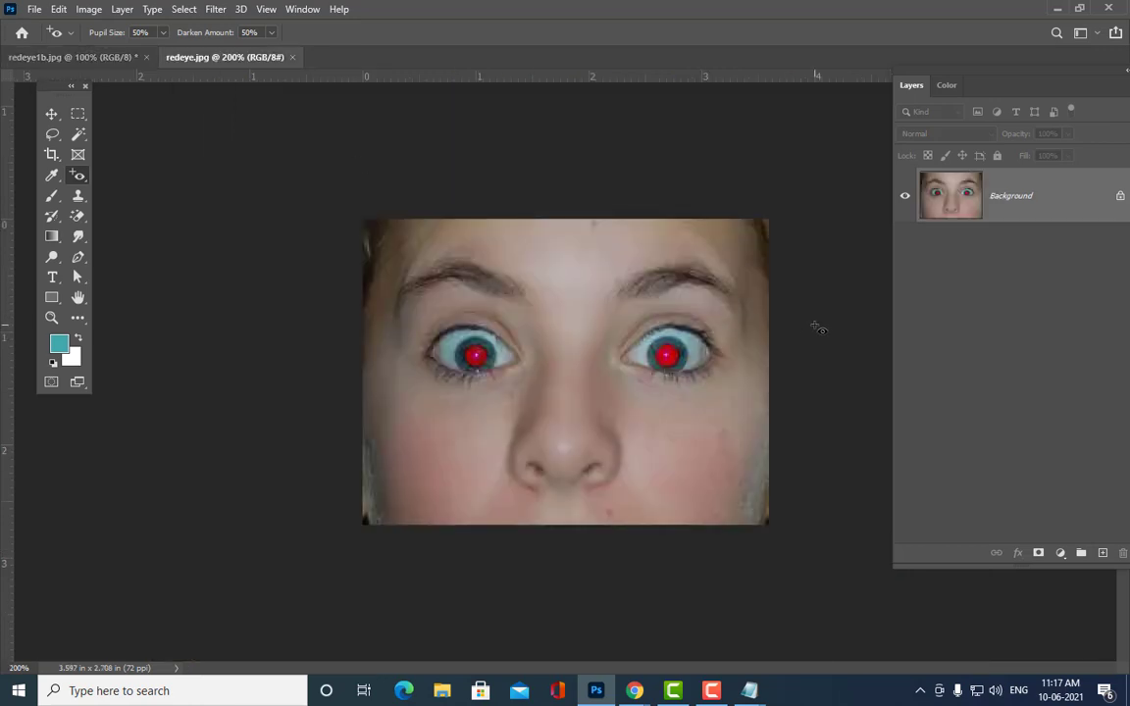
key(ctrl+plus)
key(ctrl+minus)
click(273, 33)
click(149, 30)
drag(157, 49, 250, 54)
key(ctrl+plus)
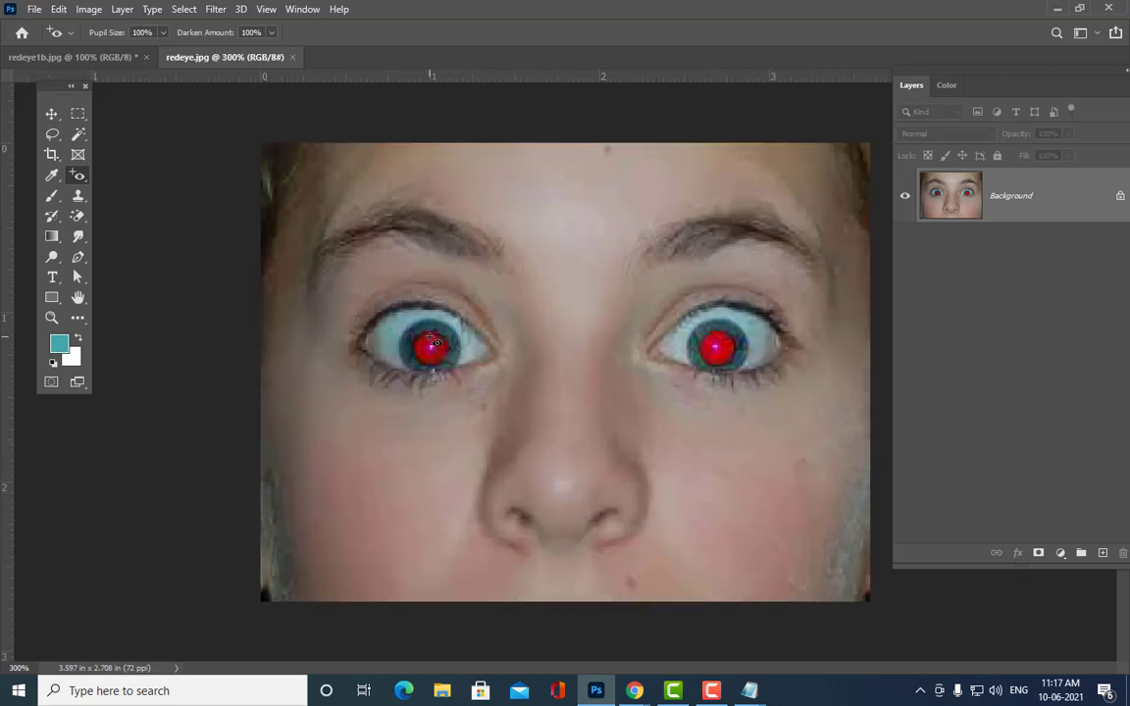
click(430, 345)
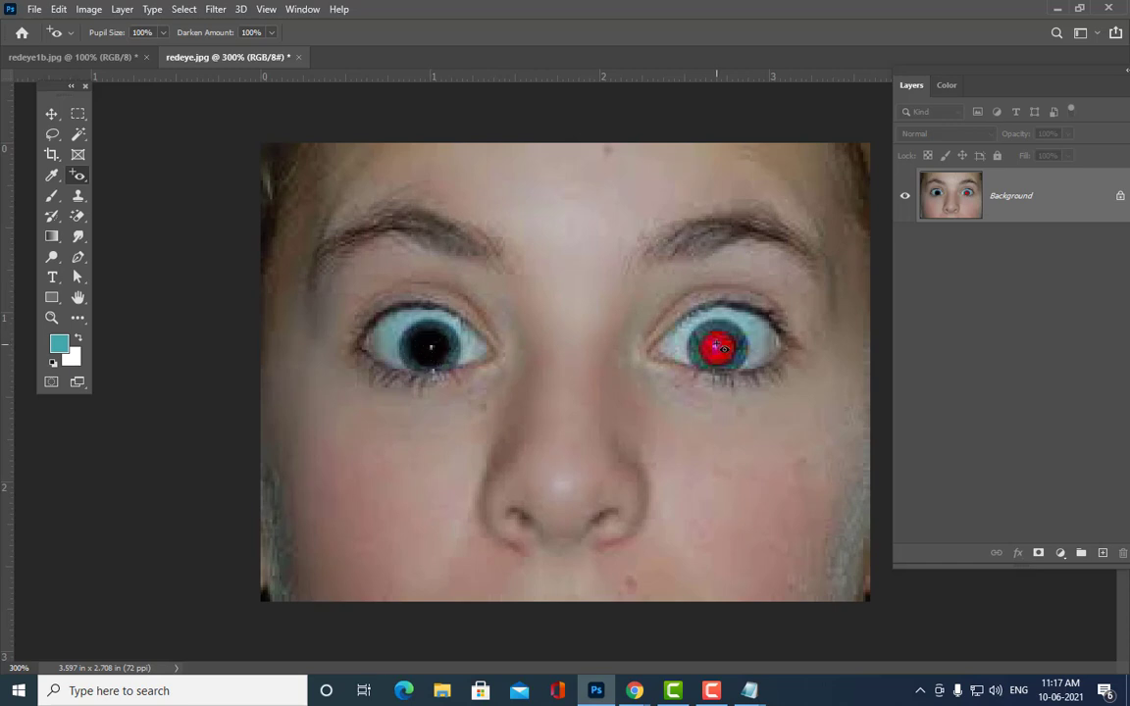
click(720, 338)
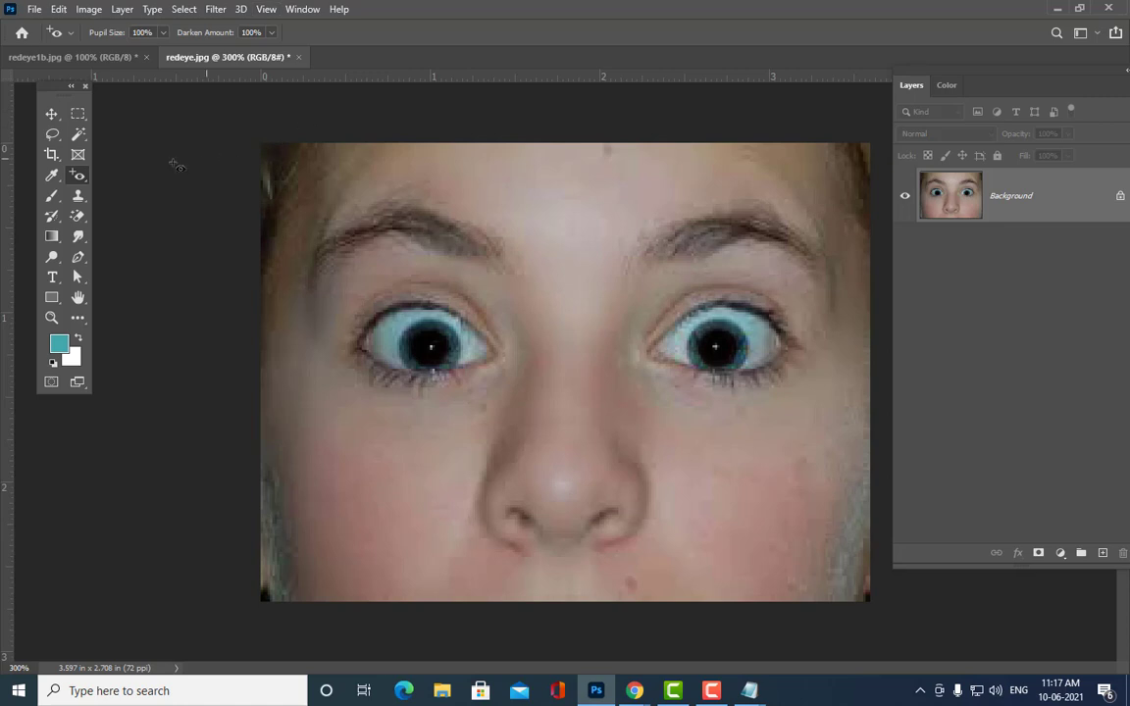
Step: Switch from the Red Eye tool to the Spot Healing Brush tool
right_click(83, 177)
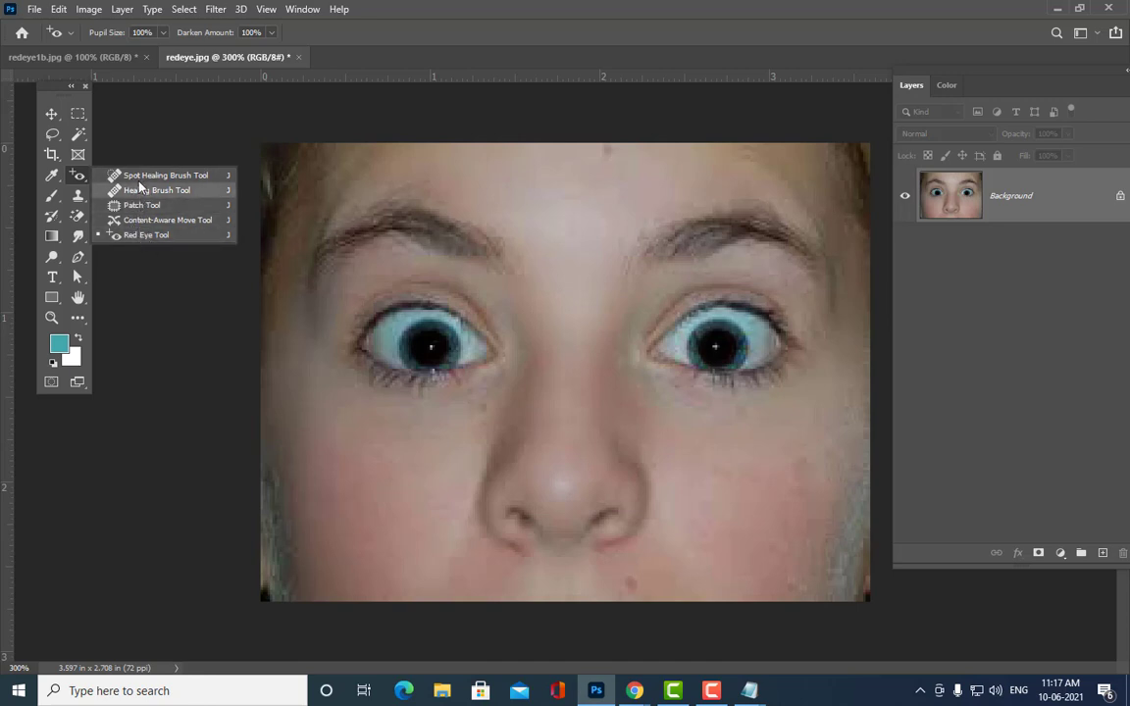
click(122, 176)
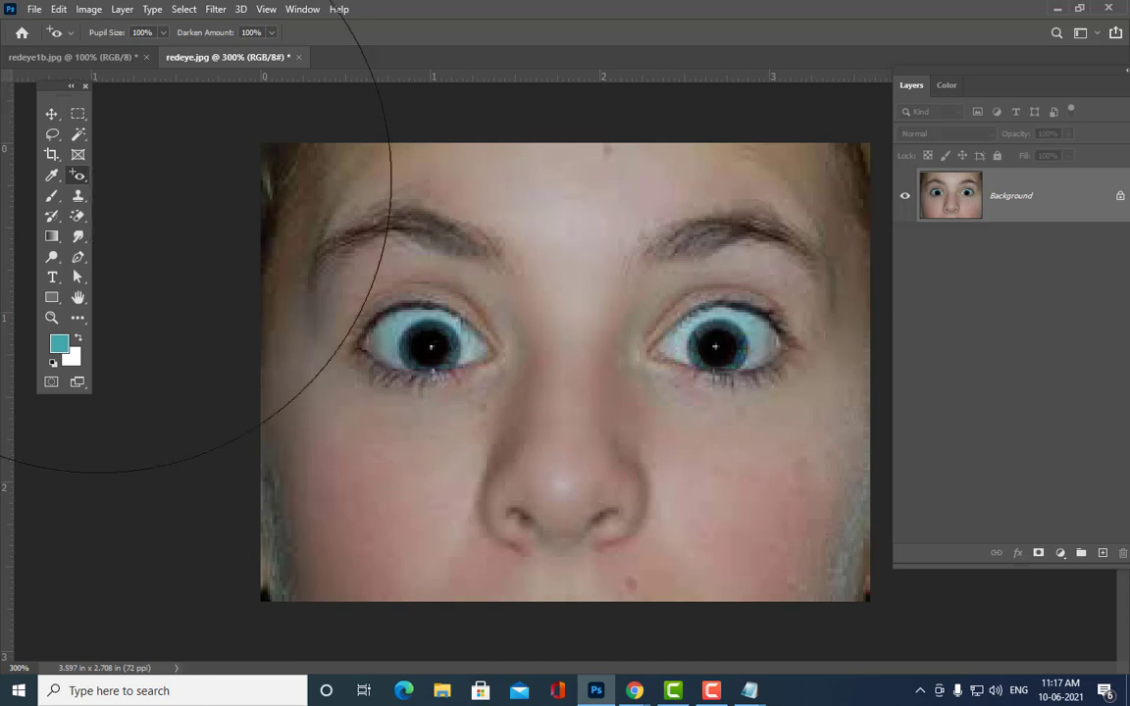
right_click(77, 177)
click(111, 179)
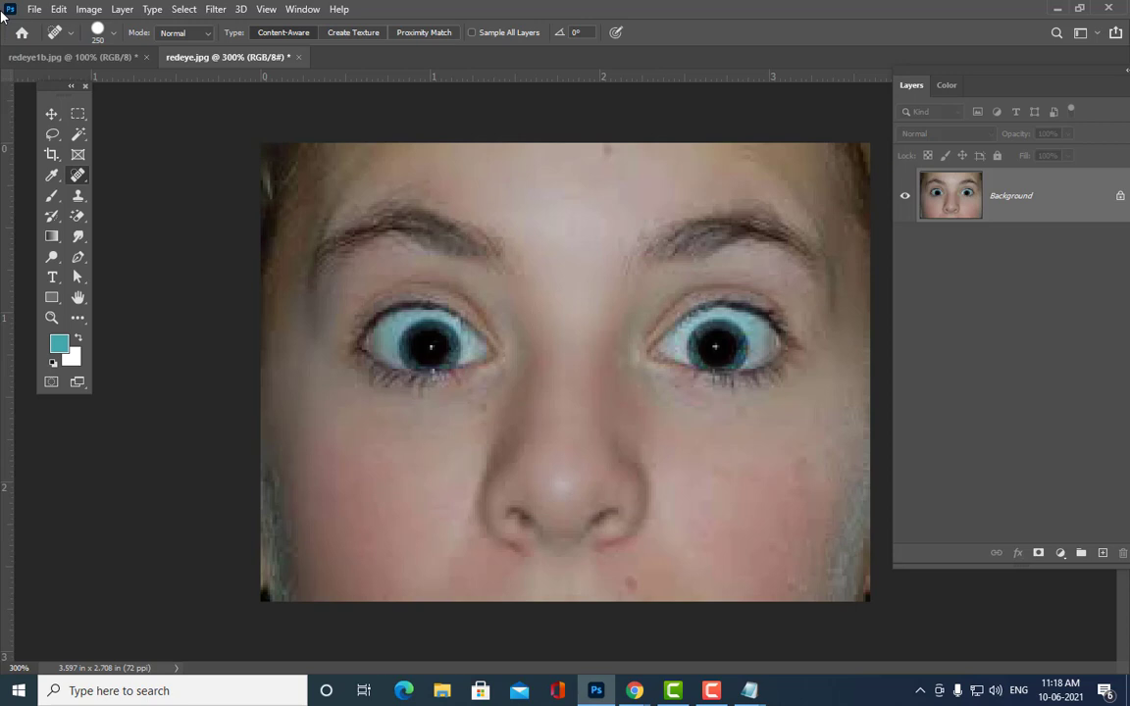
Step: Switch from the Spot Healing Brush tool to the Clone Stamp tool
click(78, 195)
right_click(77, 195)
click(134, 196)
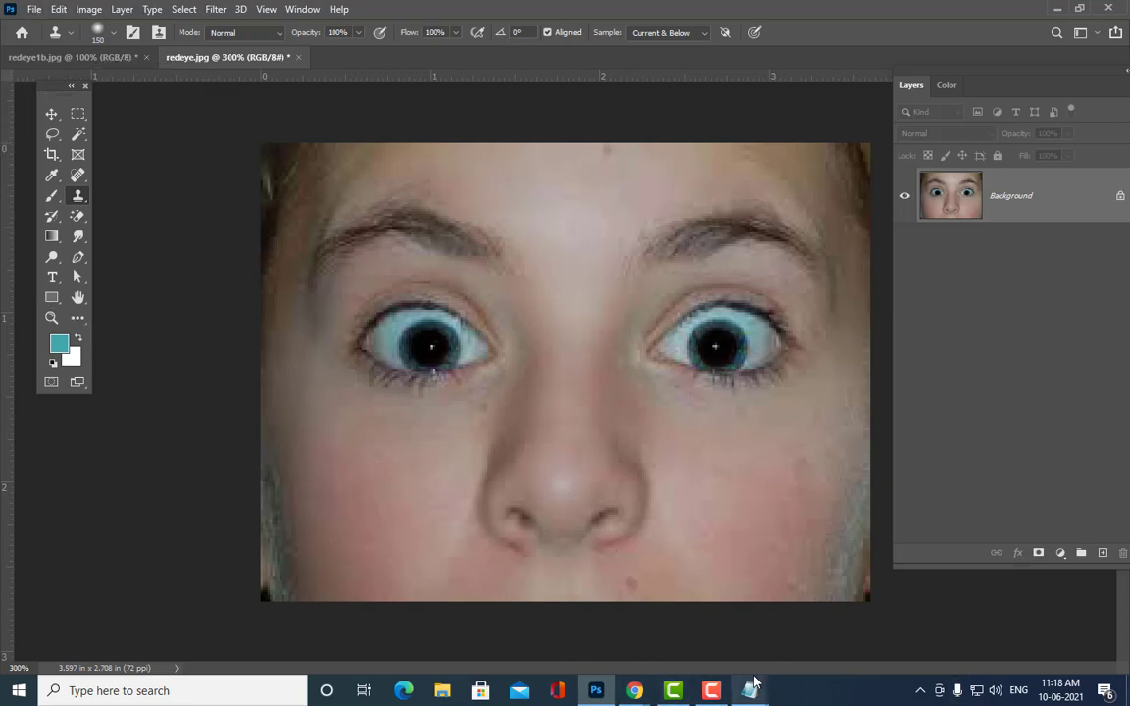
Step: Switch to the photoshopnotes file in Notepad and read the notes on clone stamp and color range
mouse_move(748, 690)
click(675, 615)
scroll(232, 253, down, 3)
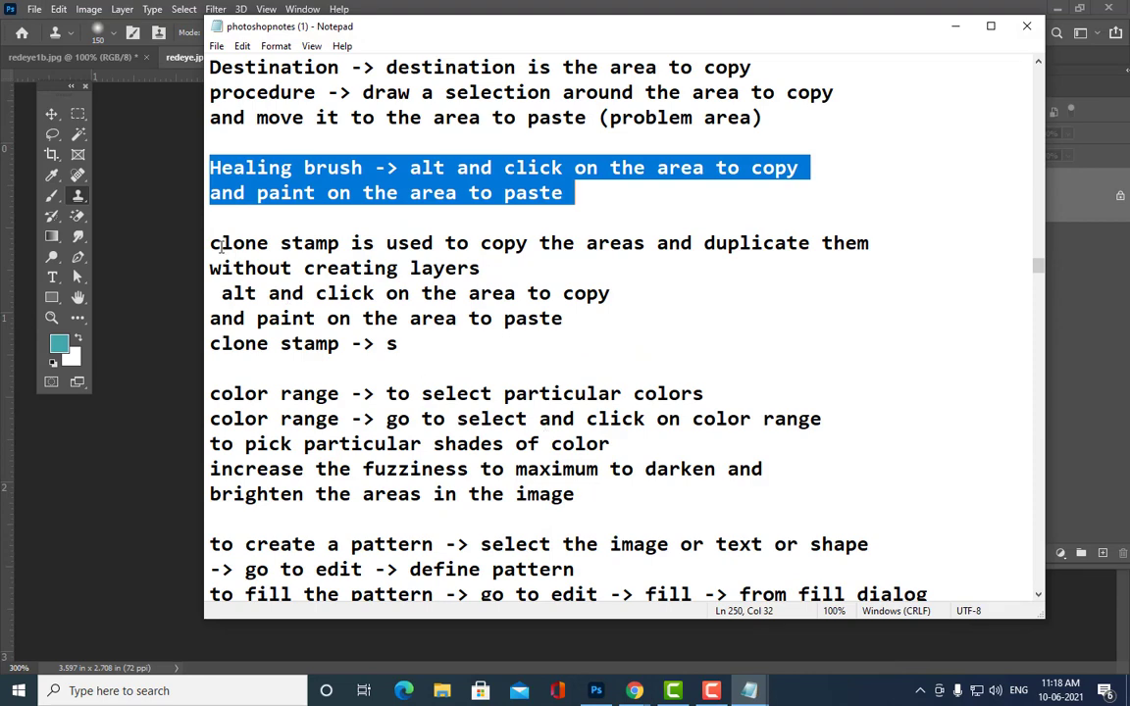
drag(211, 244, 417, 344)
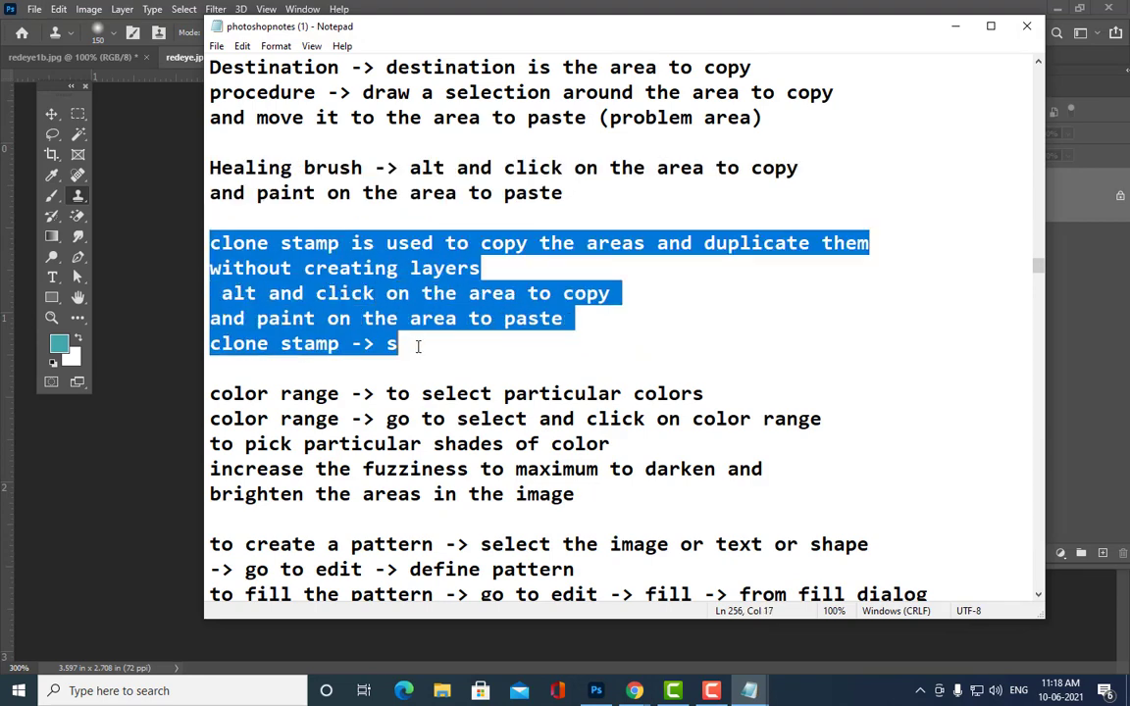
scroll(419, 350, up, 1)
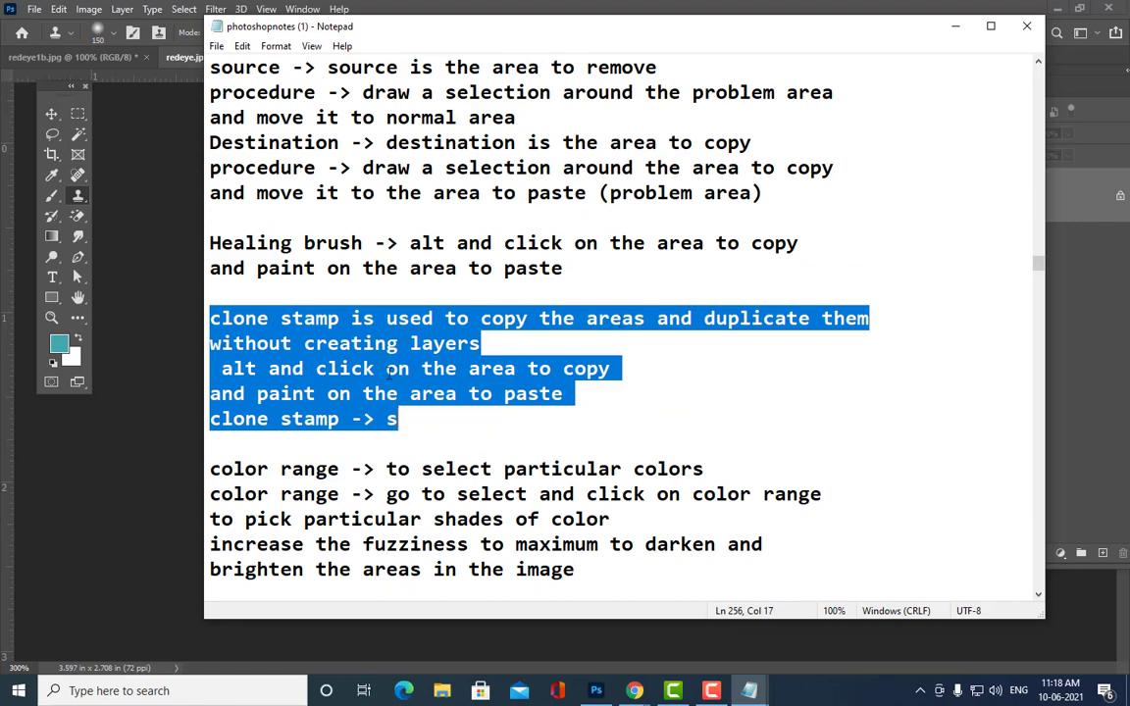
scroll(436, 321, down, 2)
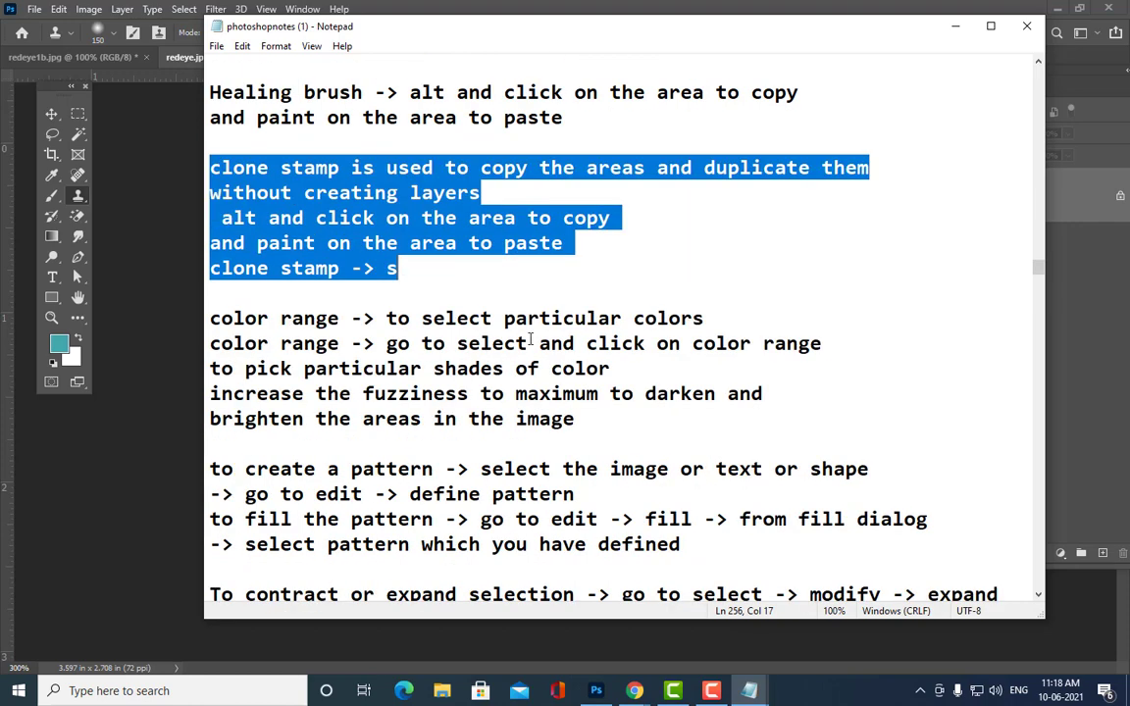
drag(576, 420, 154, 173)
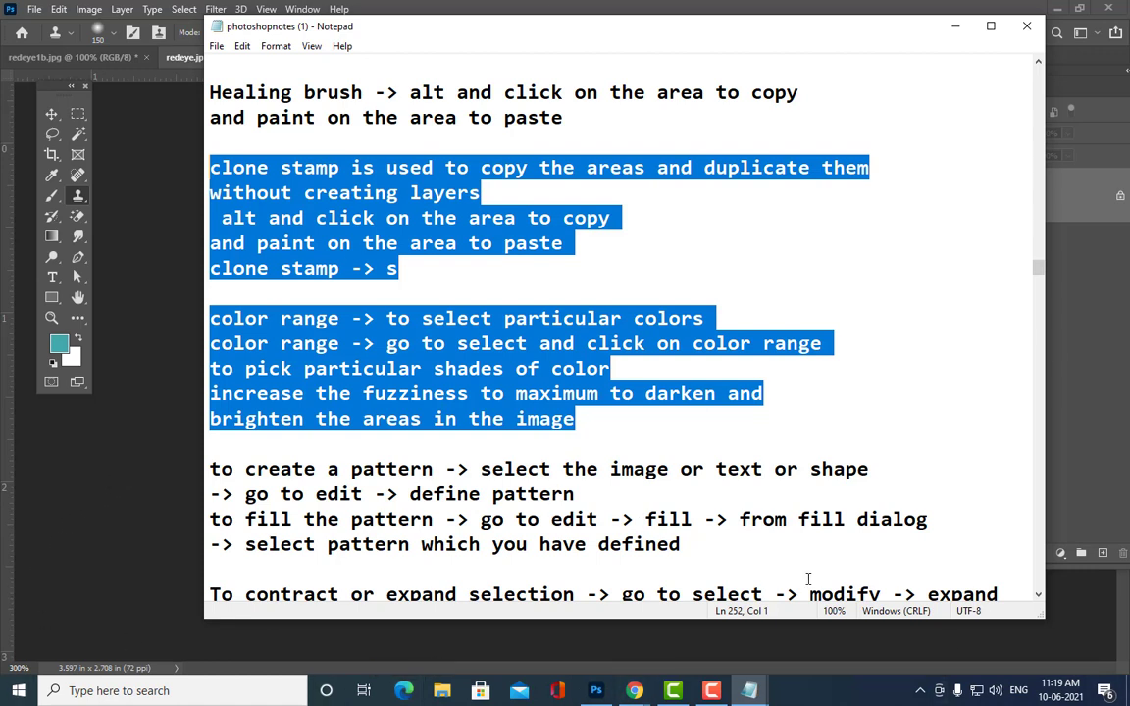
click(953, 31)
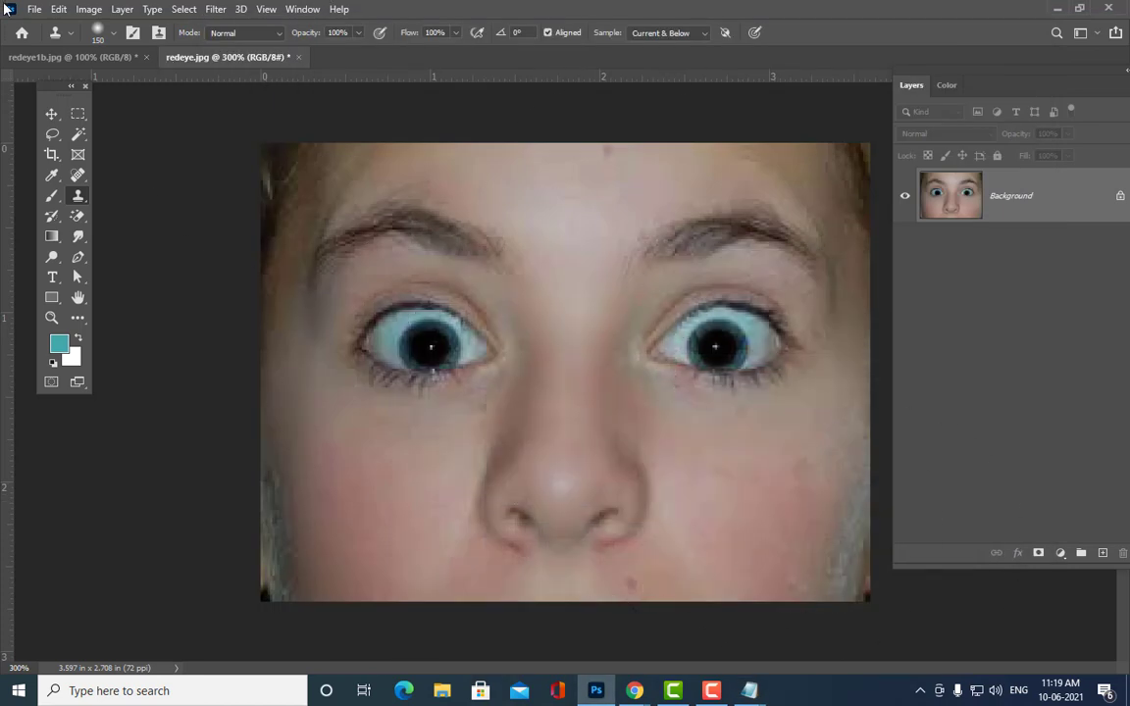
Step: Close redeye.jpg and redeye1b.jpg without saving the changes
click(299, 57)
click(578, 261)
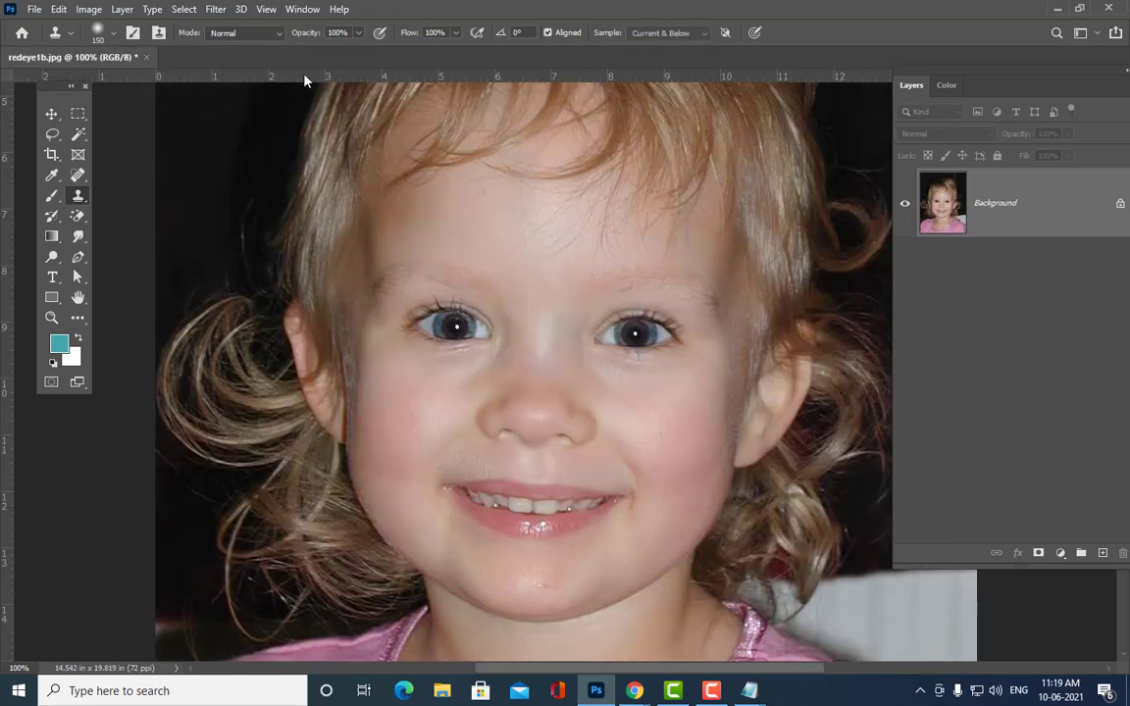
click(147, 57)
click(575, 261)
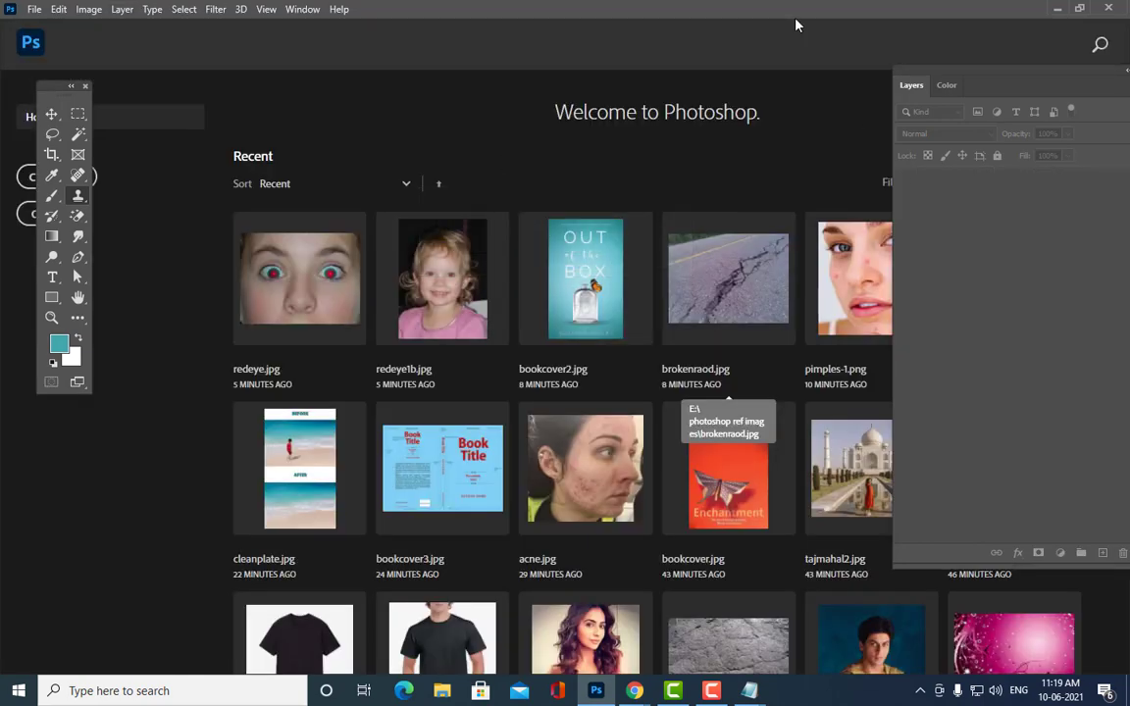
Step: Open the bird4 image from the photoshop ref images folder
key(ctrl+o)
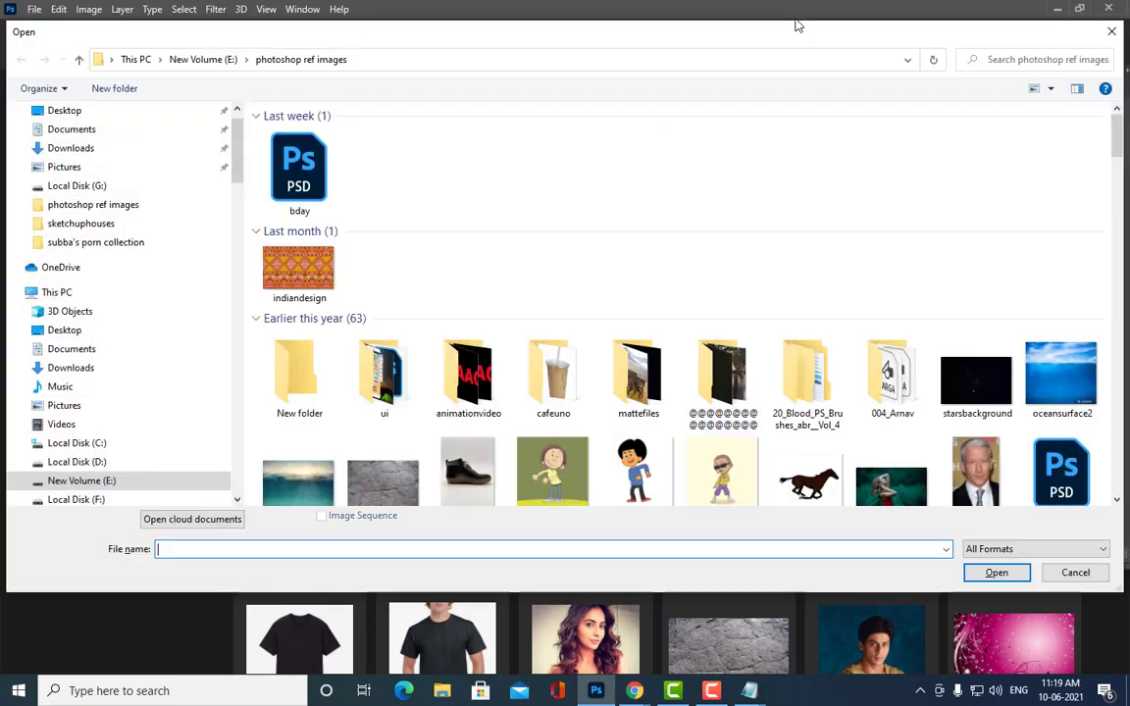
scroll(822, 290, down, 10)
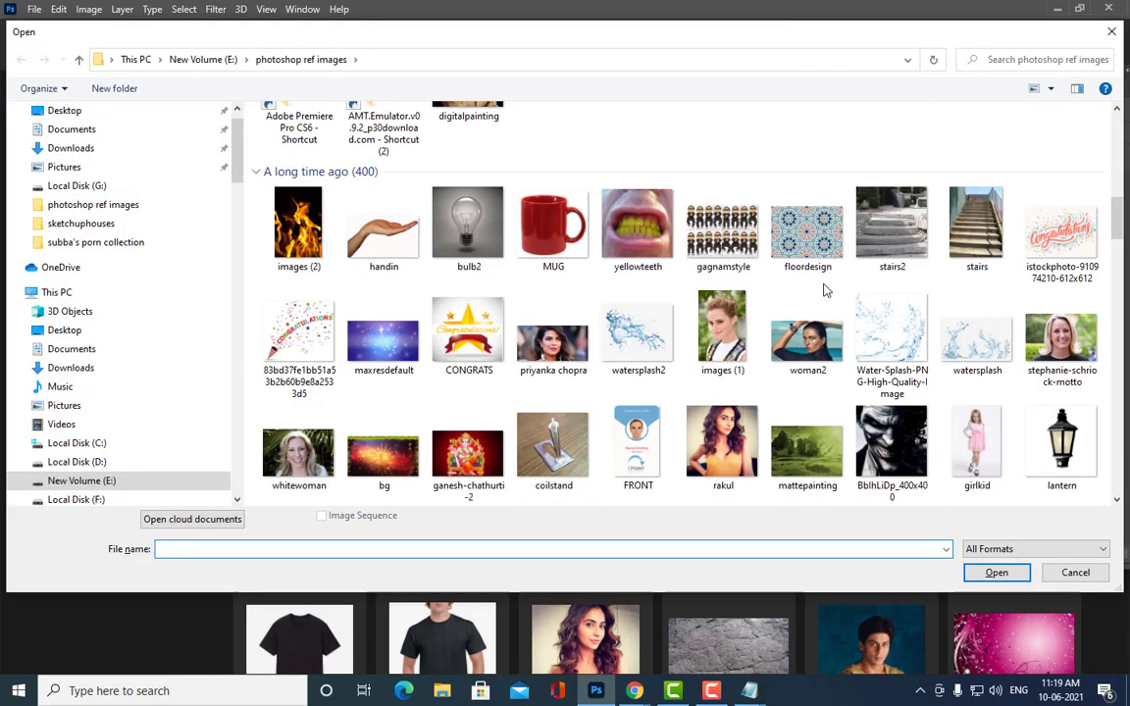
scroll(889, 281, down, 10)
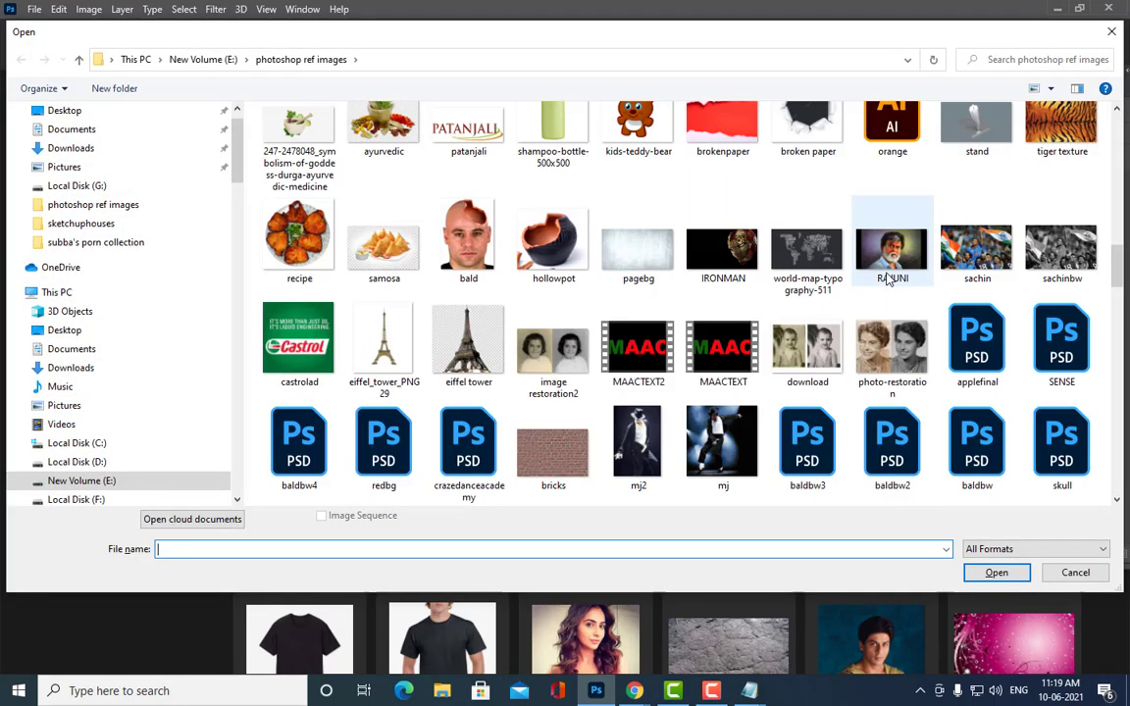
scroll(862, 269, down, 5)
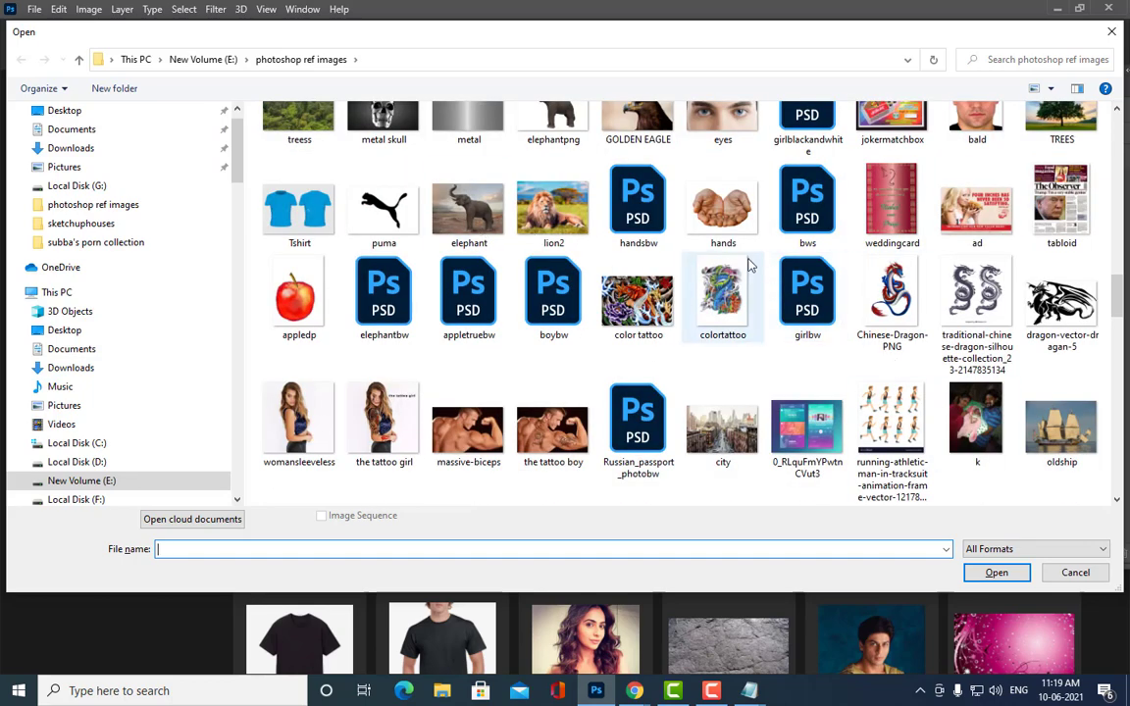
scroll(744, 262, down, 5)
scroll(743, 262, down, 5)
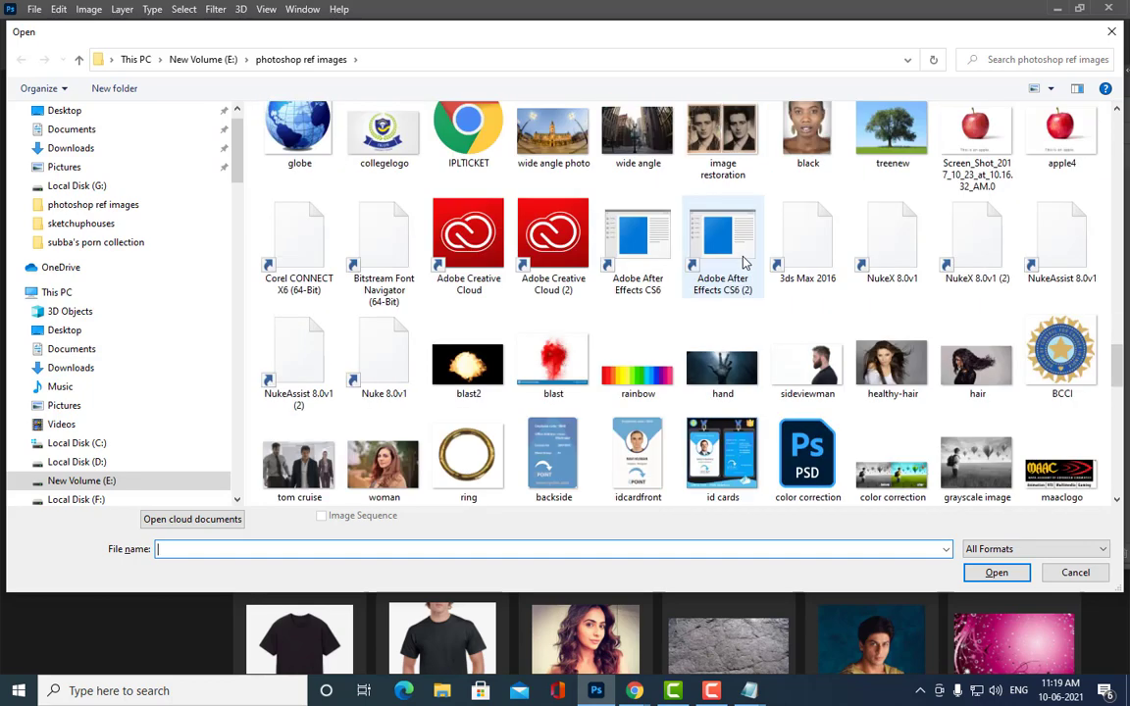
scroll(744, 261, down, 10)
scroll(743, 262, down, 5)
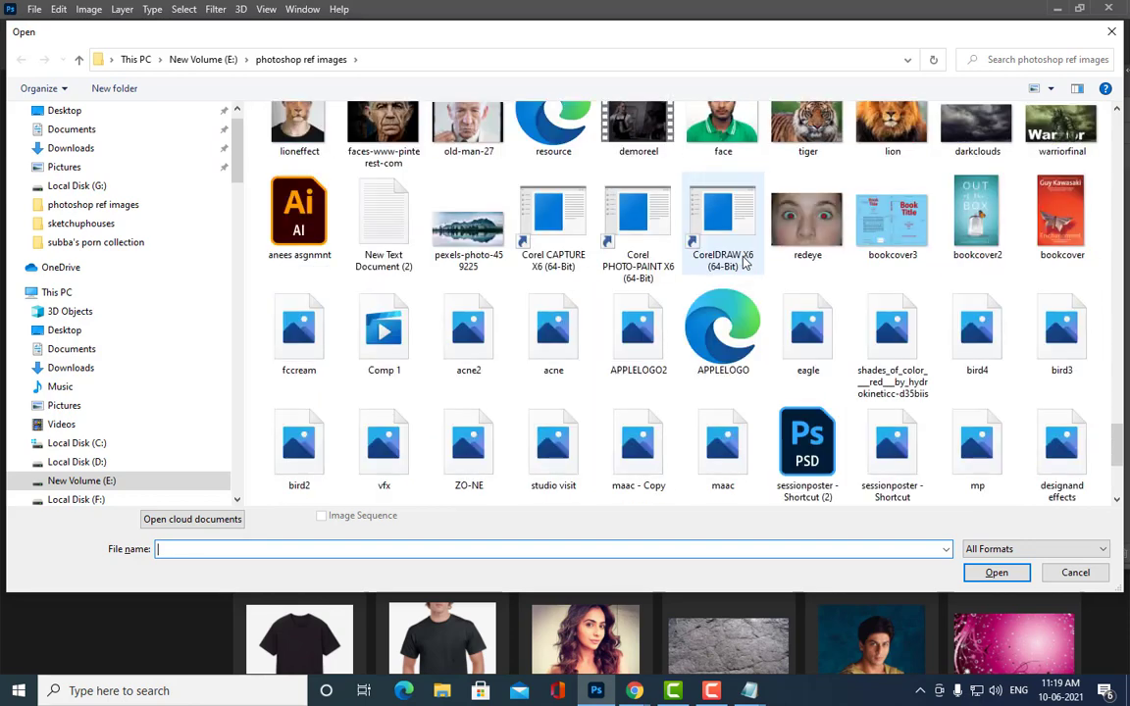
click(976, 132)
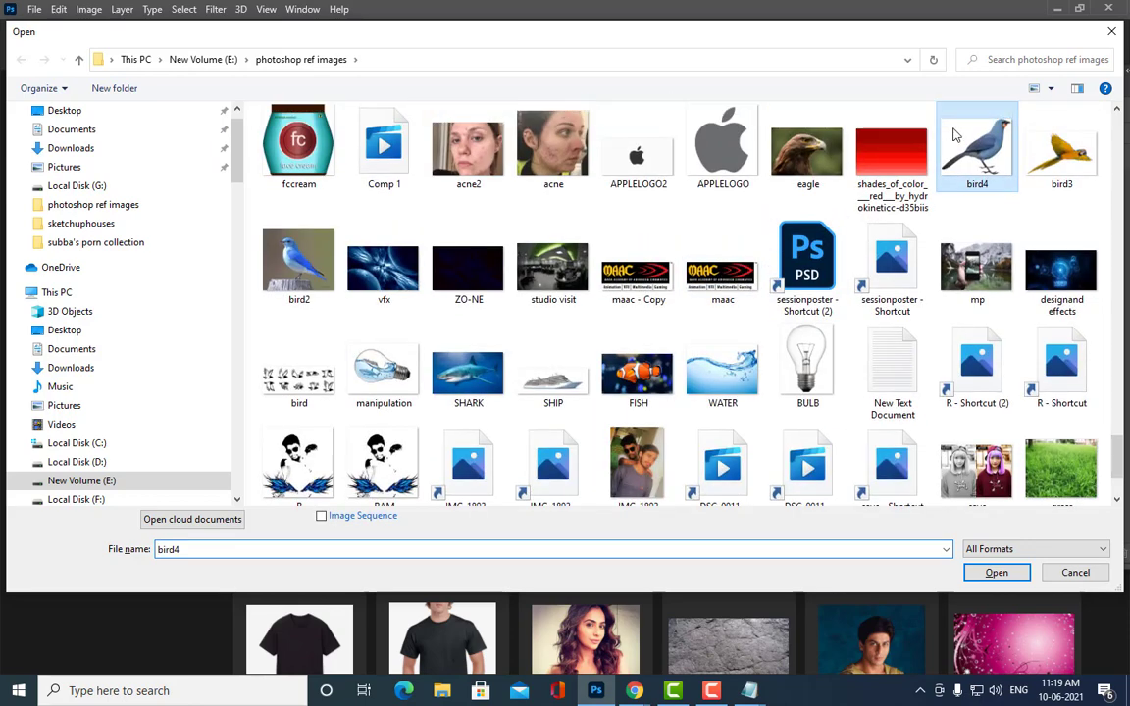
click(996, 572)
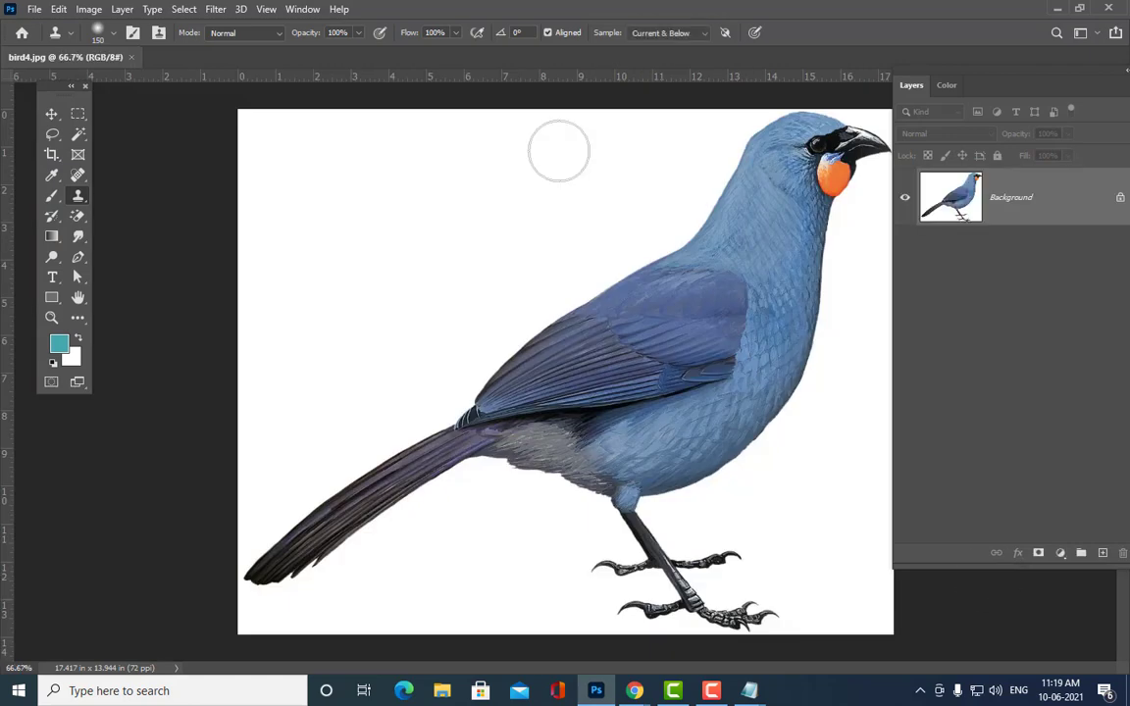
Step: Float bird4.jpg in its own window and enlarge the window around the canvas
drag(62, 59, 234, 74)
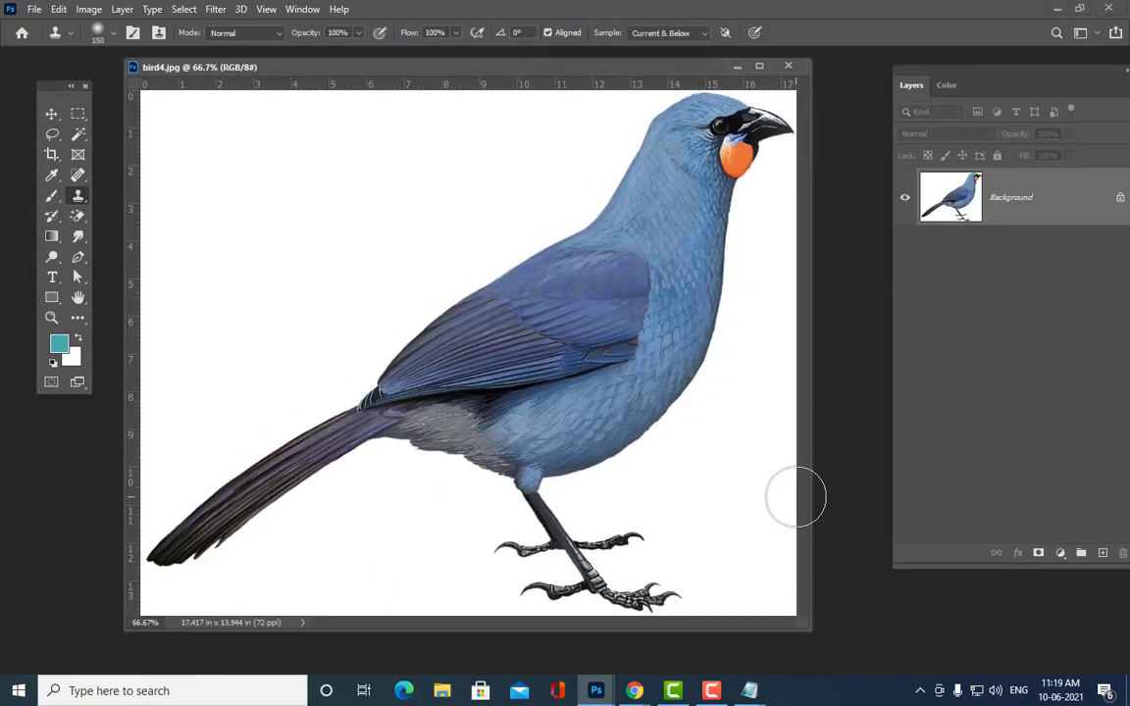
drag(796, 625, 917, 649)
drag(547, 71, 490, 81)
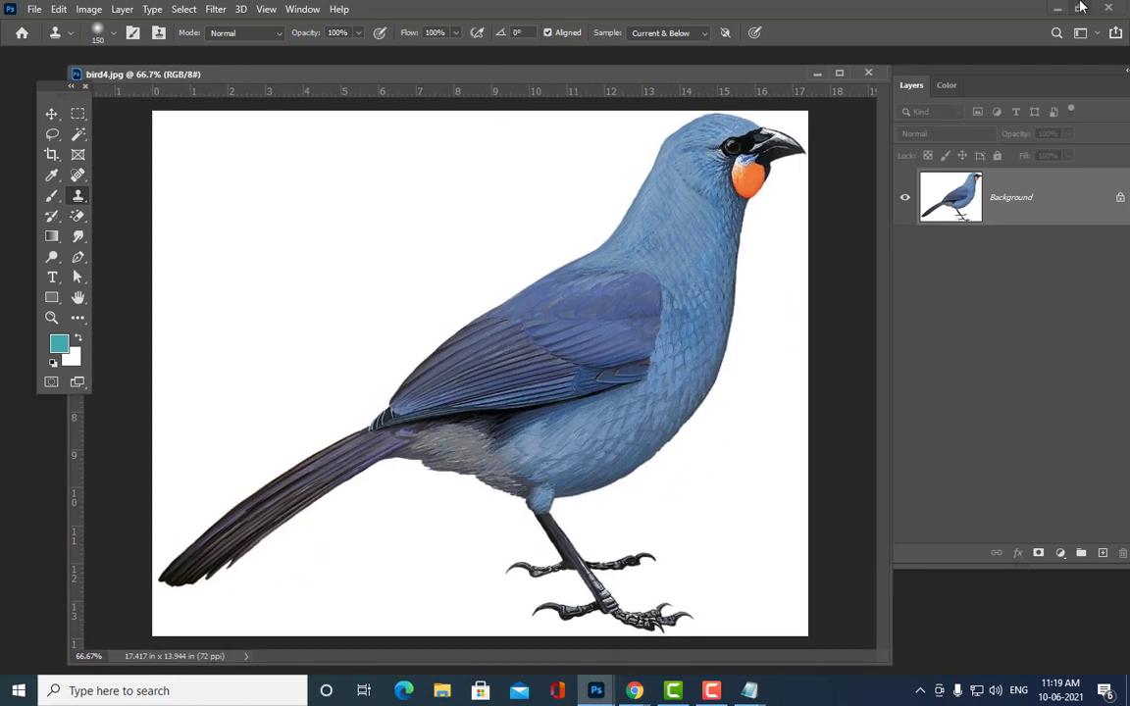
Step: Convert the locked Background layer into a regular layer named Layer 0 and rearrange the document window and Layers panel
double_click(1069, 193)
click(723, 106)
drag(231, 75, 215, 72)
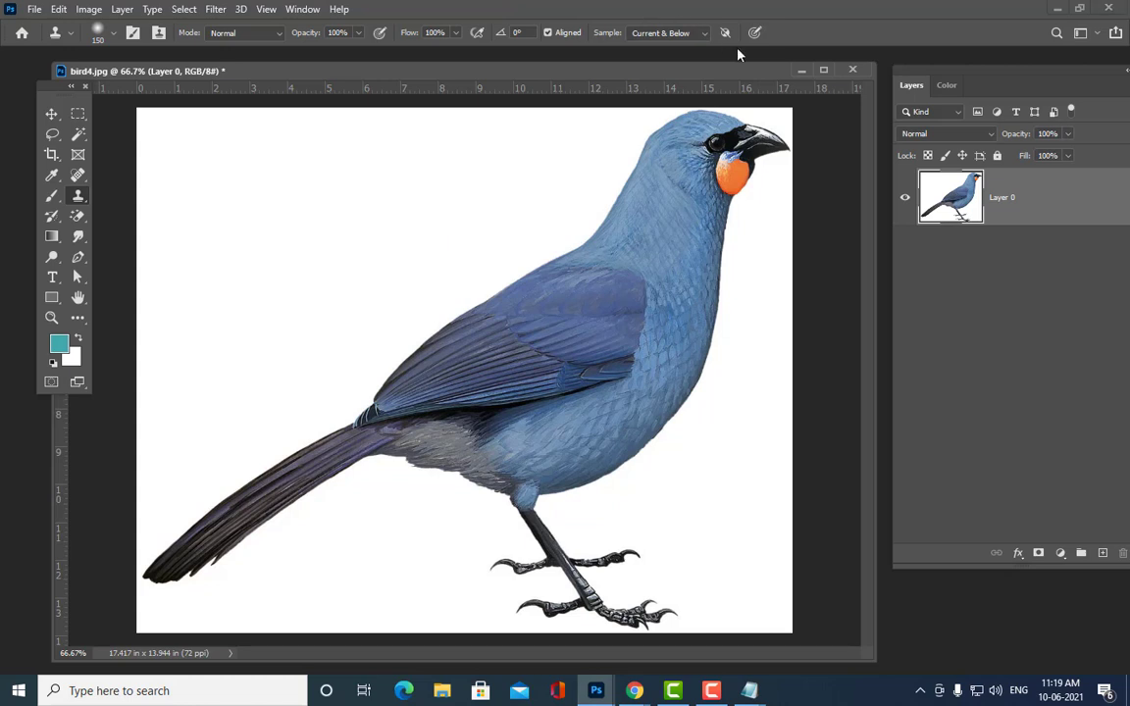
drag(449, 72, 462, 72)
mouse_move(929, 85)
mouse_down()
mouse_move(852, 84)
mouse_move(909, 106)
mouse_up()
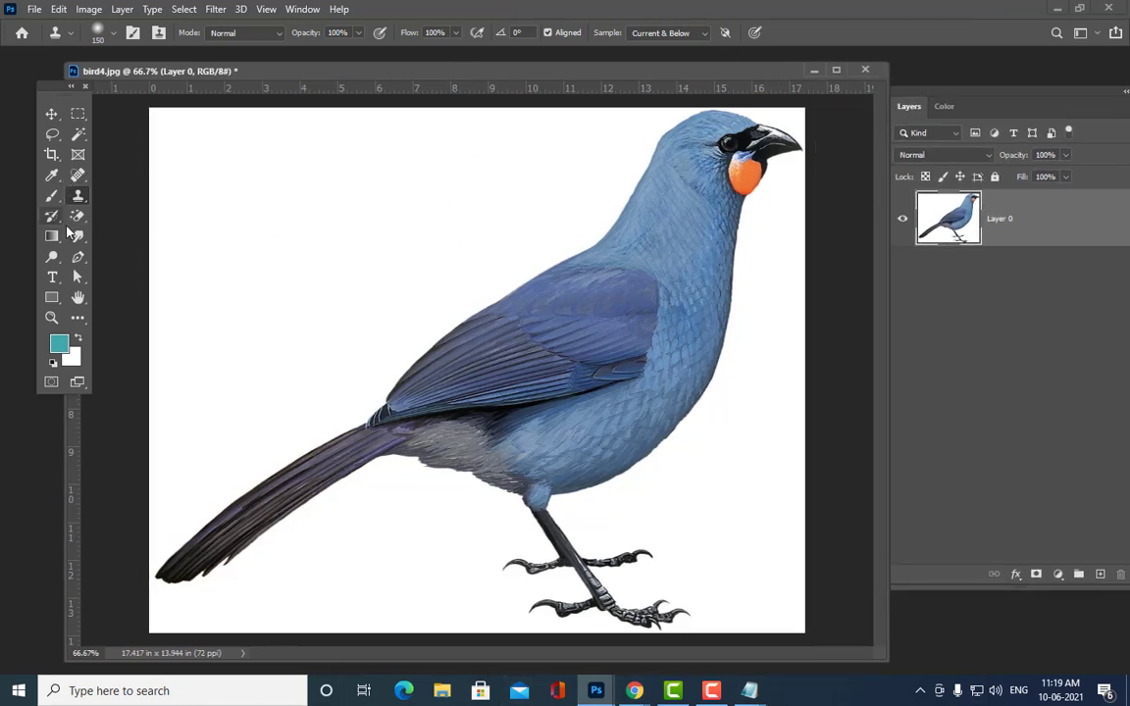
Step: Erase the white background around the bird with the Magic Eraser tool at tolerance 33, with Contiguous enabled
click(78, 217)
right_click(84, 224)
click(147, 244)
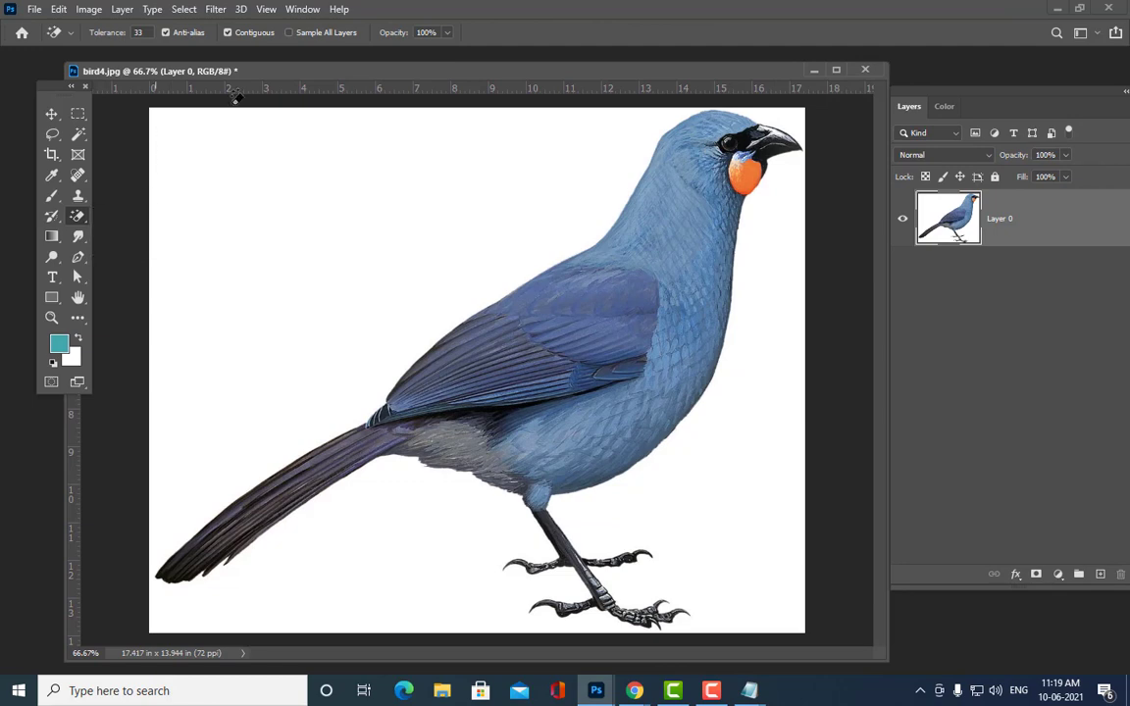
click(226, 200)
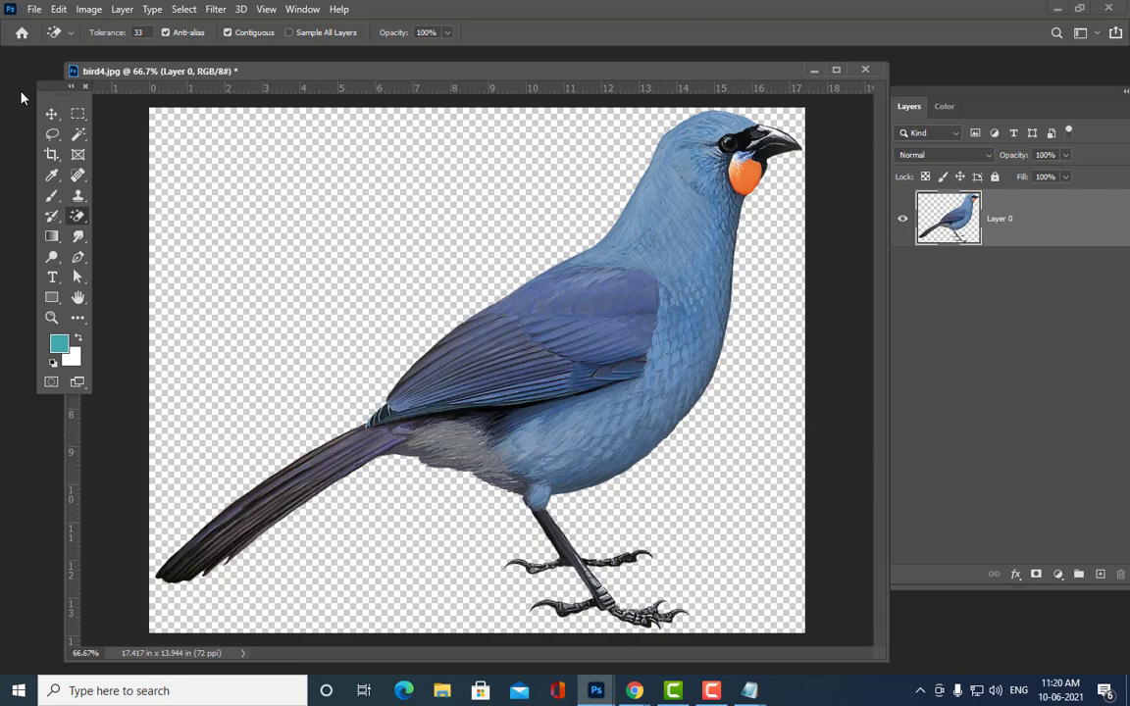
Step: Shift the cut-out bird slightly left on the canvas with the Move tool
click(49, 115)
drag(329, 70, 389, 71)
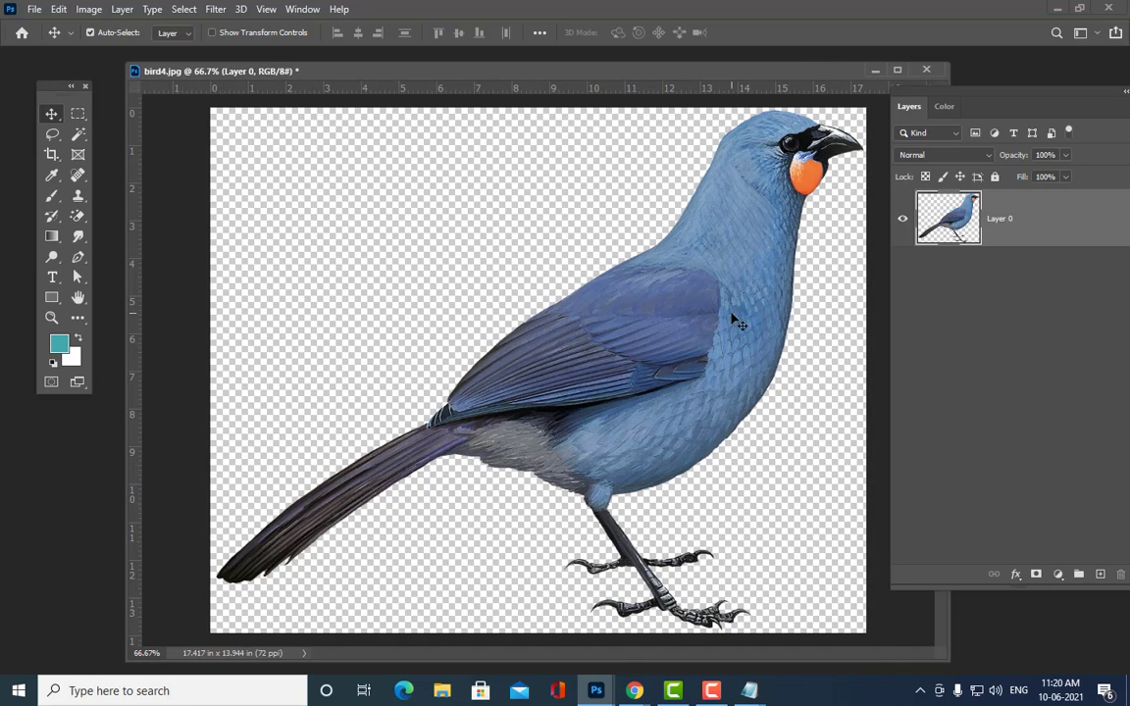
mouse_move(726, 295)
mouse_down()
mouse_move(653, 290)
mouse_move(688, 316)
mouse_move(722, 315)
mouse_up()
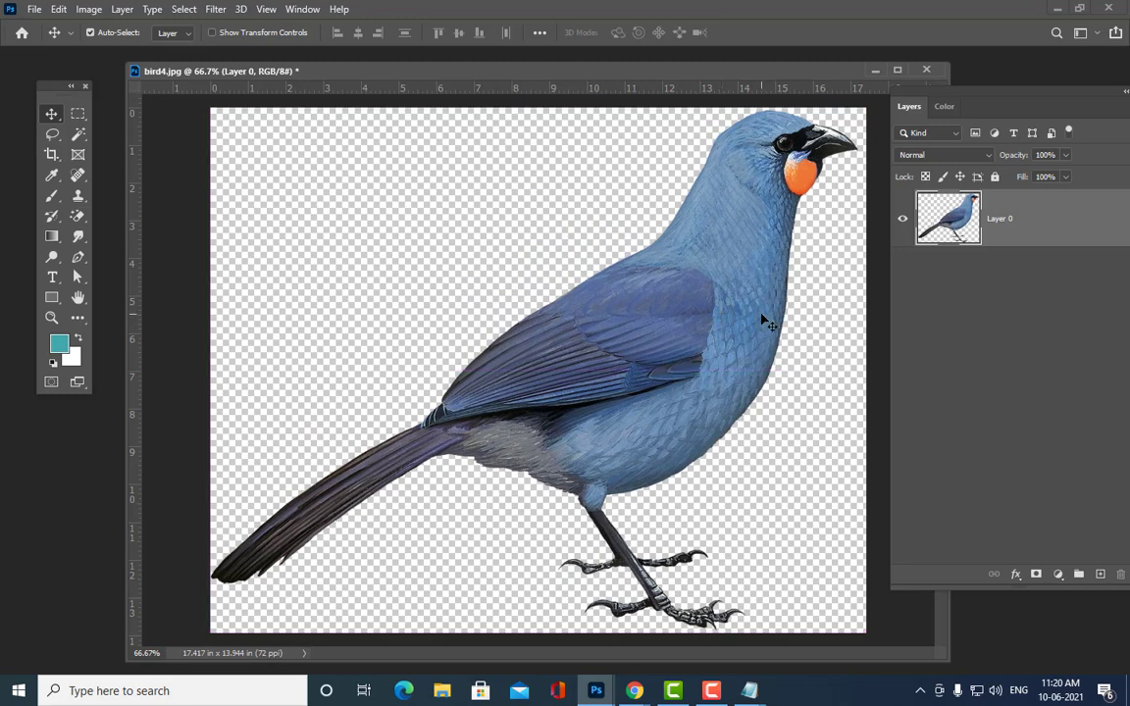
Step: Scale the bird proportionally around its centre to about 33.5% with Free Transform
key(ctrl+t)
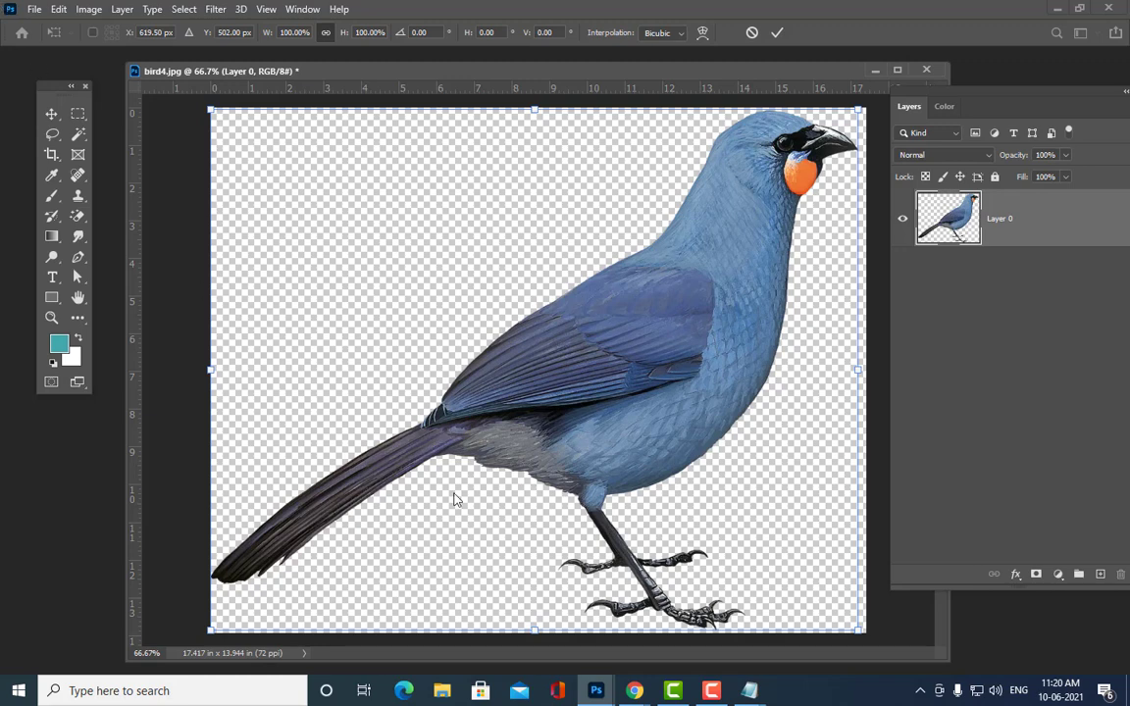
drag(381, 76, 364, 74)
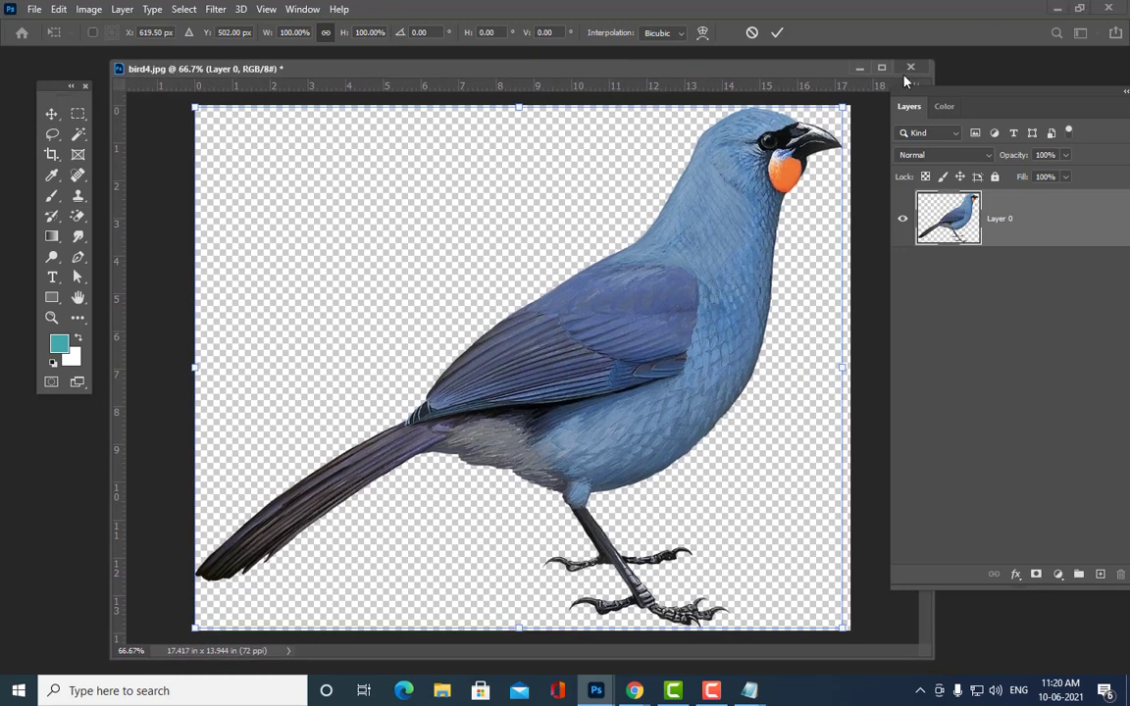
drag(707, 65, 699, 65)
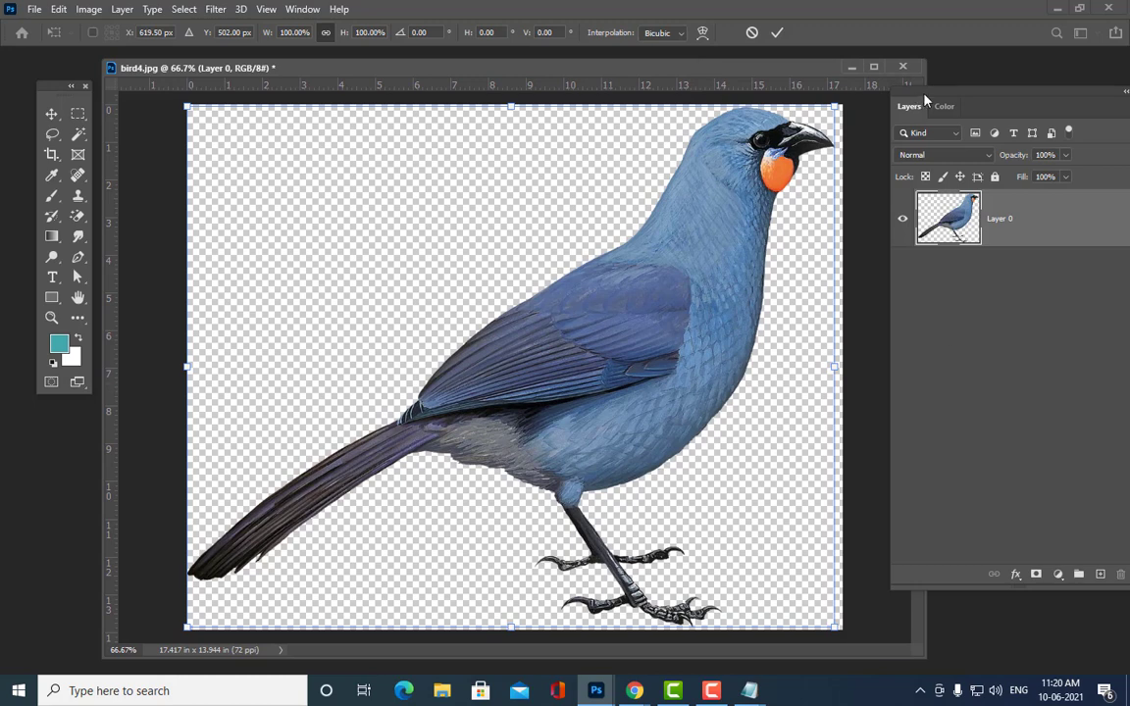
drag(922, 79, 990, 80)
drag(658, 65, 670, 65)
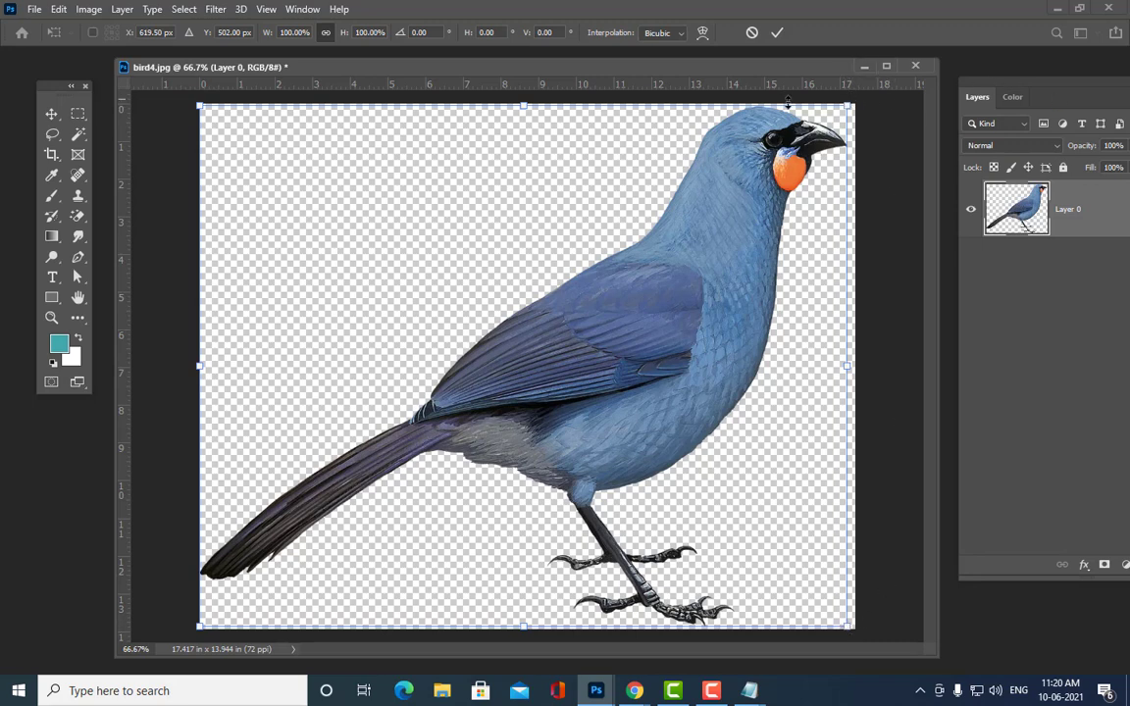
drag(499, 67, 493, 67)
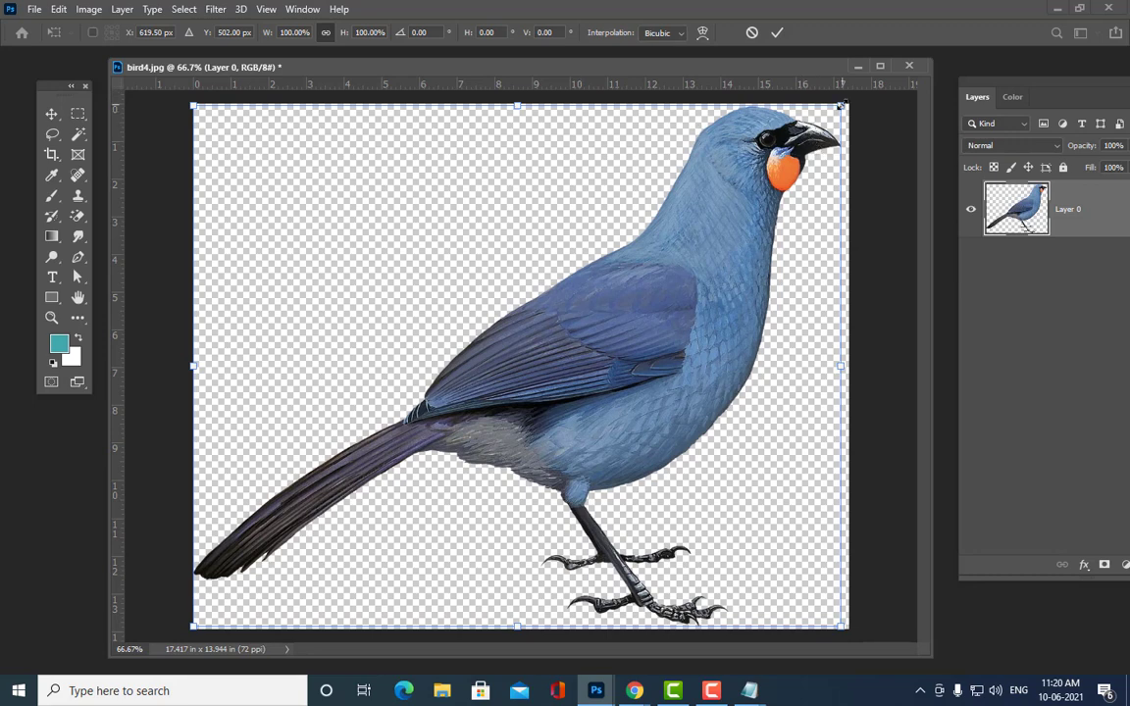
drag(841, 106, 802, 255)
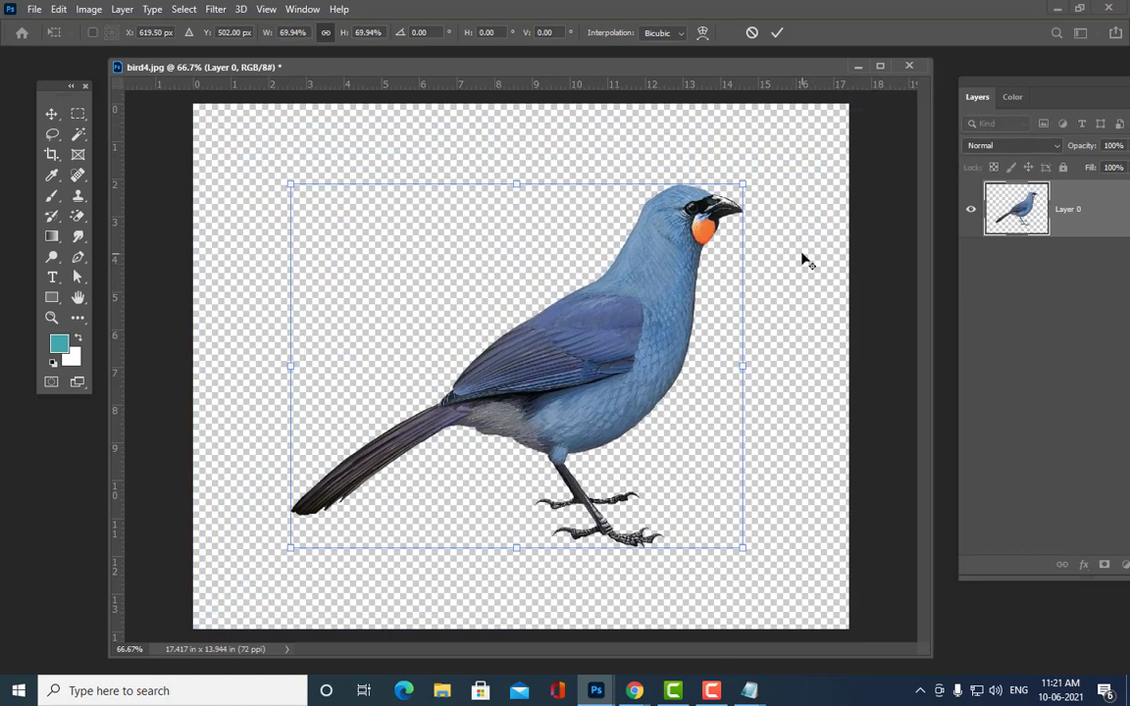
drag(745, 179, 623, 271)
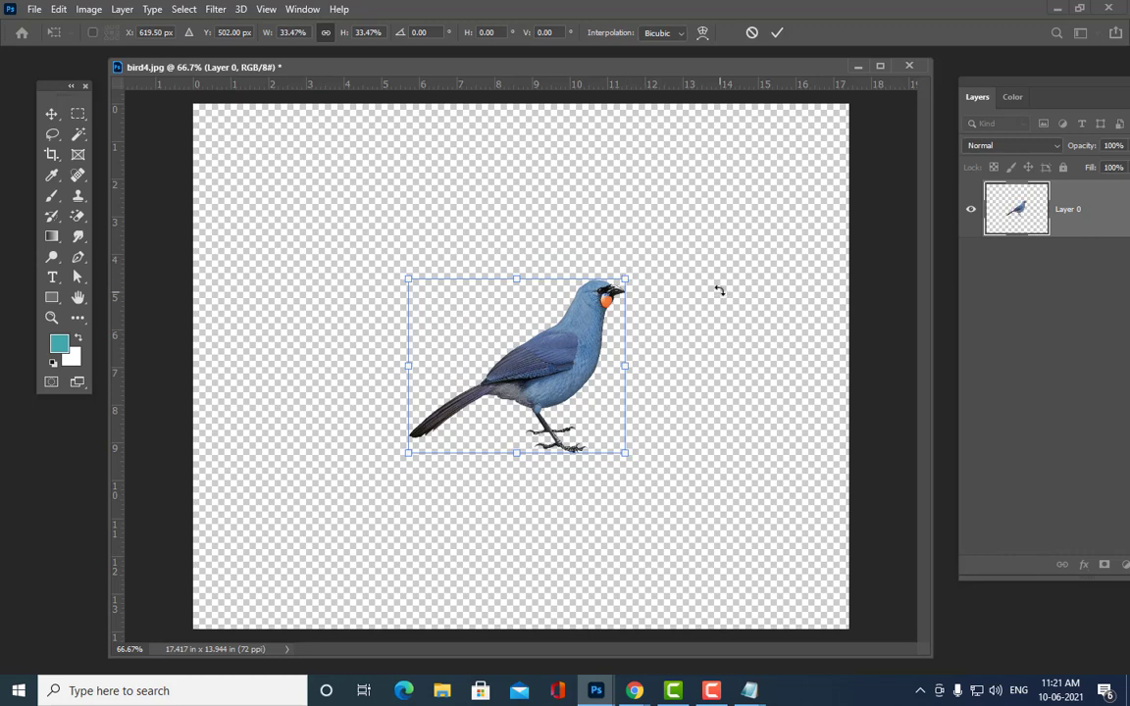
key(Return)
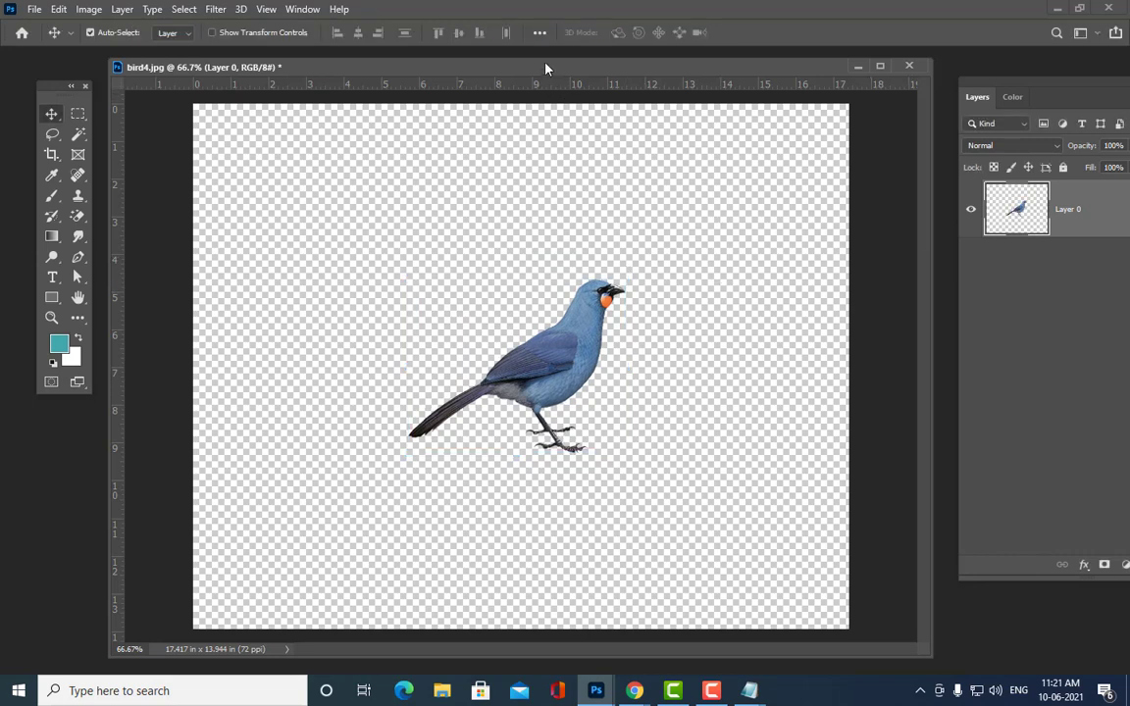
Step: Move the bird to the canvas's upper-left corner and scale it down to about half its size with Free Transform
drag(546, 69, 651, 86)
drag(682, 370, 503, 227)
key(ctrl+t)
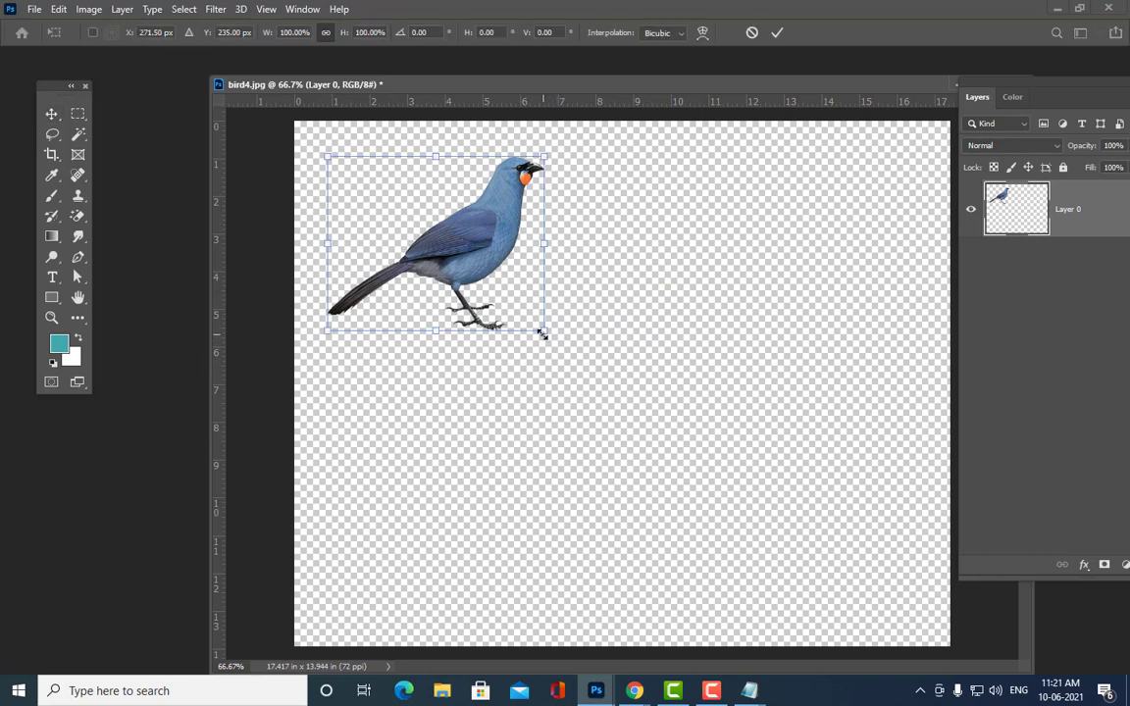
drag(543, 336, 433, 225)
key(Return)
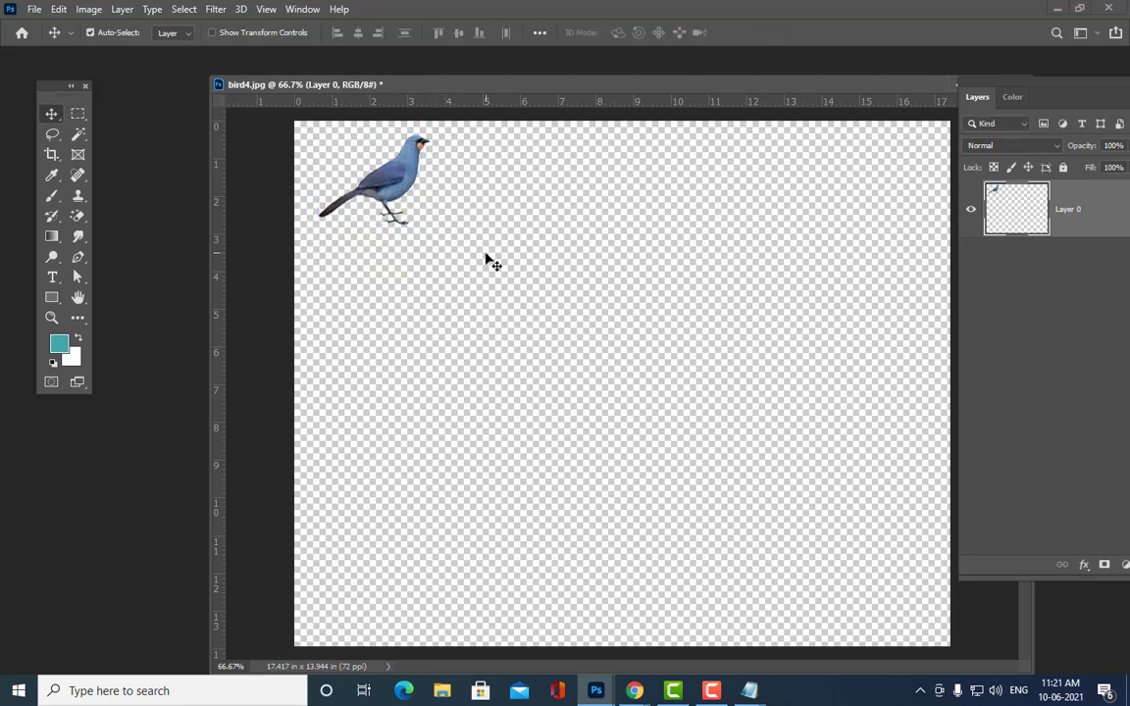
Step: Nudge the bird left and slightly up, closer to the canvas's upper-left corner, with the Move tool
drag(413, 83, 353, 83)
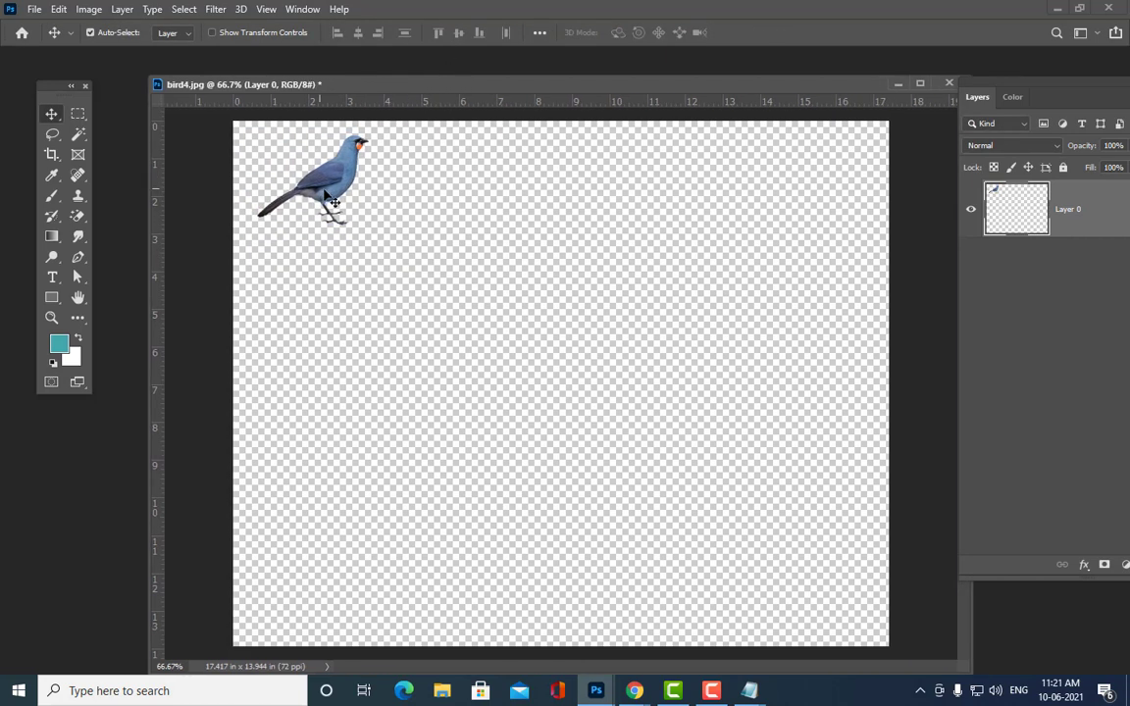
key(Left)
key(Left)
key(Left)
key(Left)
key(Left)
key(Left)
key(Left)
key(Left)
key(Left)
key(Left)
key(Up)
key(Up)
key(Up)
key(Up)
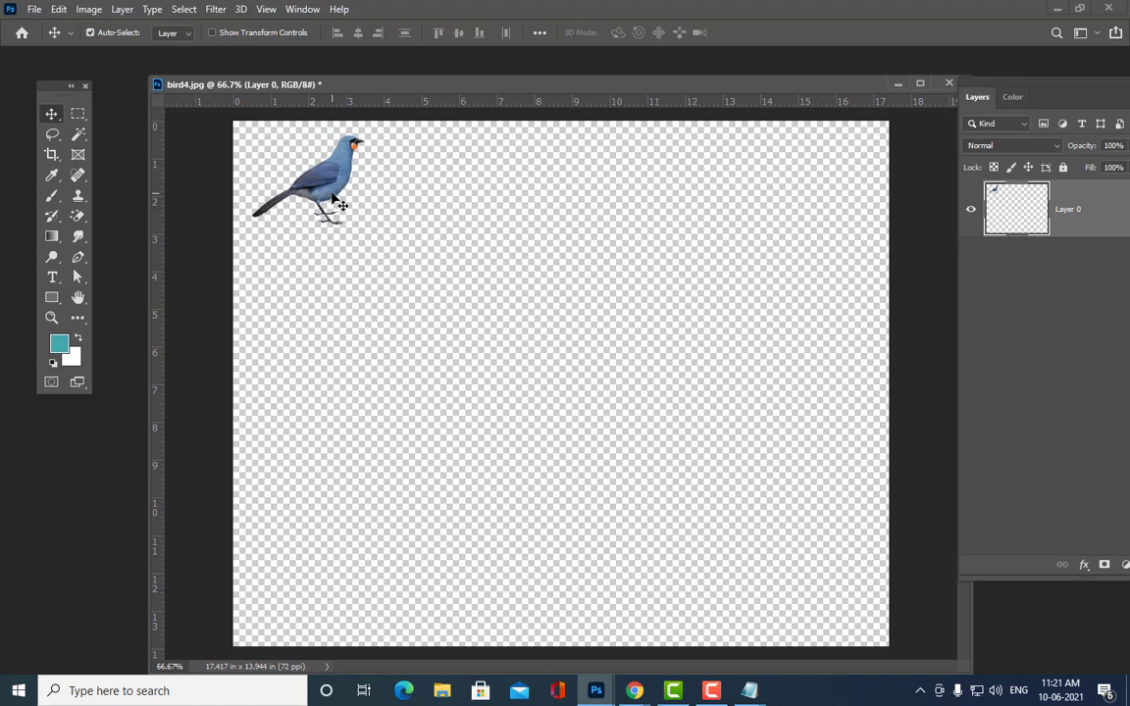
key(Left)
key(Left)
key(Left)
key(Left)
key(Left)
key(Left)
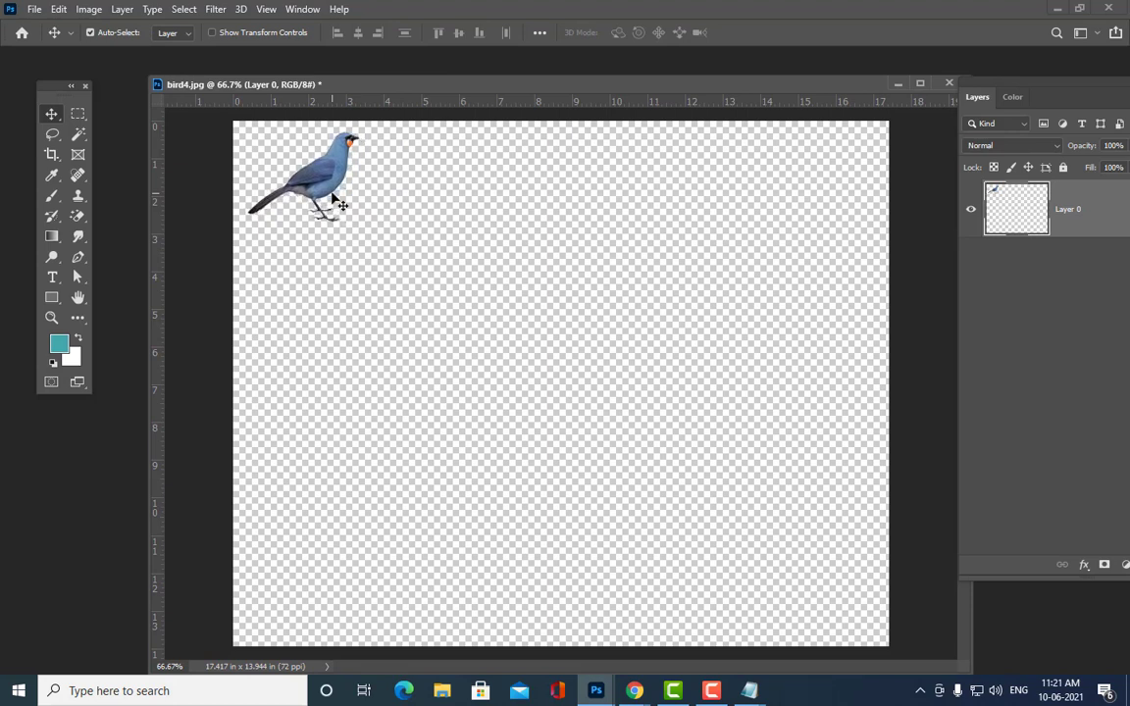
key(Left)
key(Left)
key(Left)
key(Left)
key(Left)
key(Left)
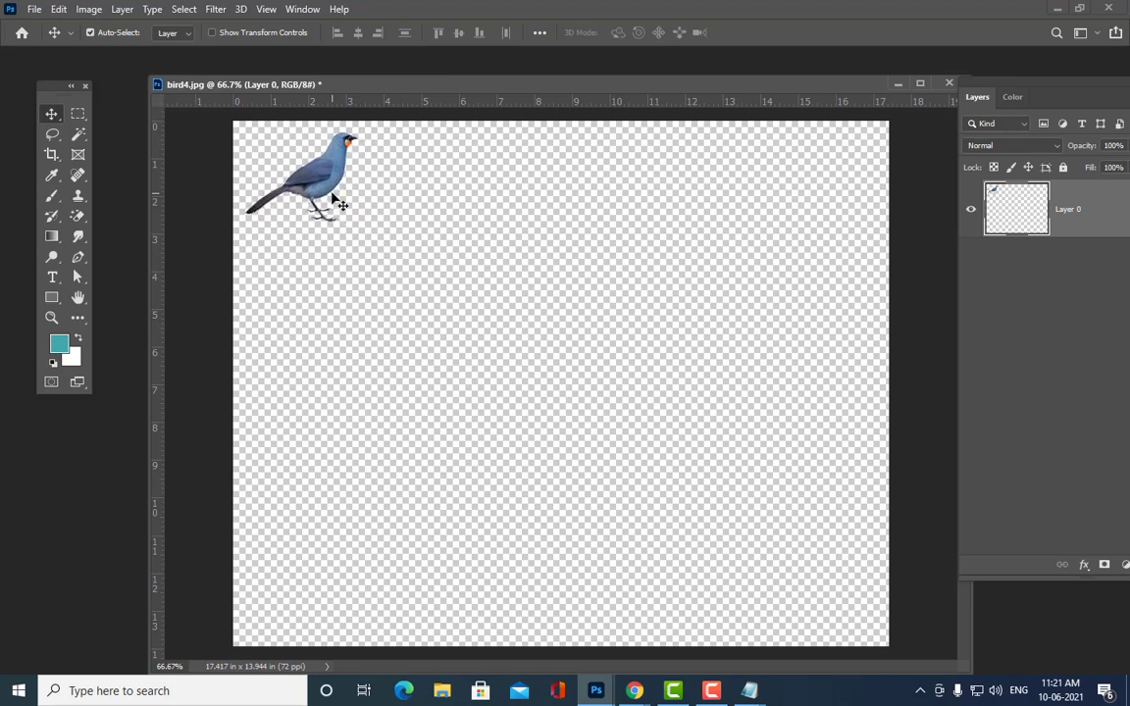
key(Up)
key(Up)
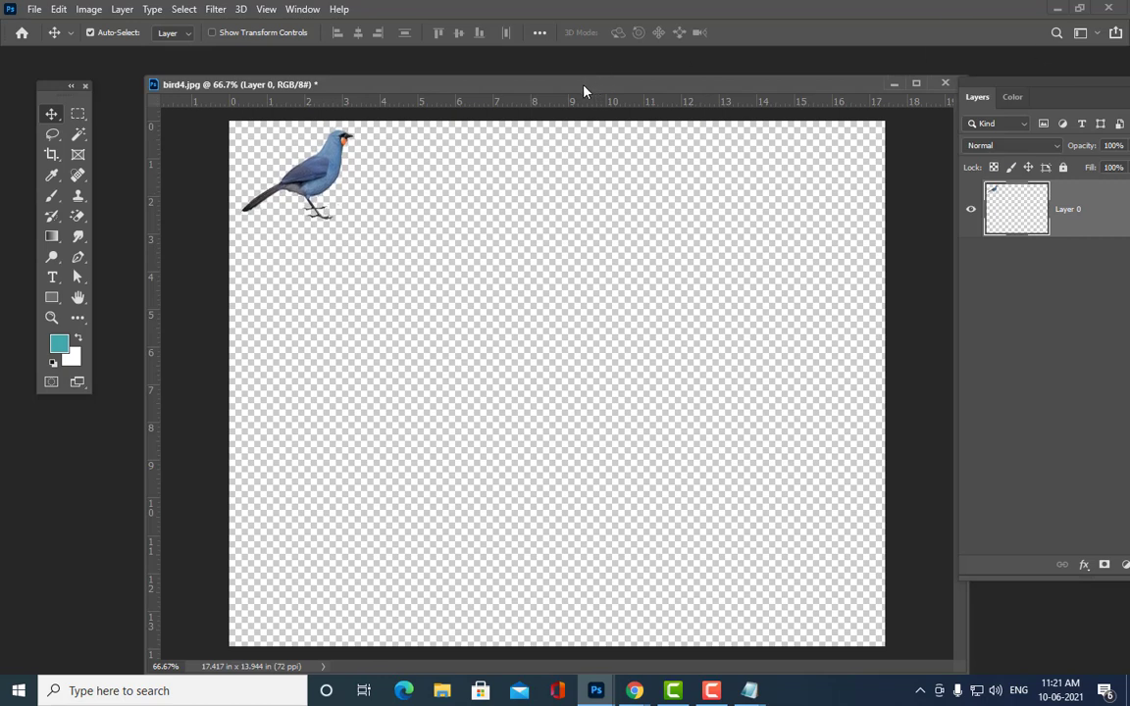
Step: Rearrange the floating document window, toolbox and Layers panel so that none of them covers the canvas
drag(584, 89, 539, 74)
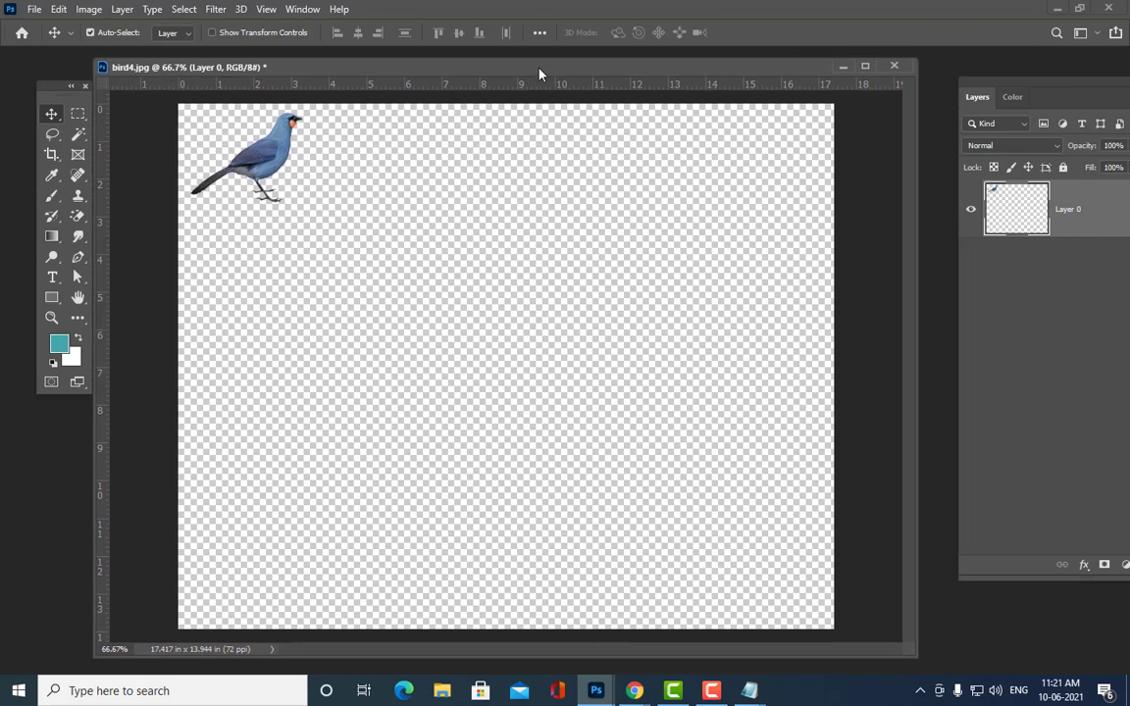
drag(1005, 95, 887, 105)
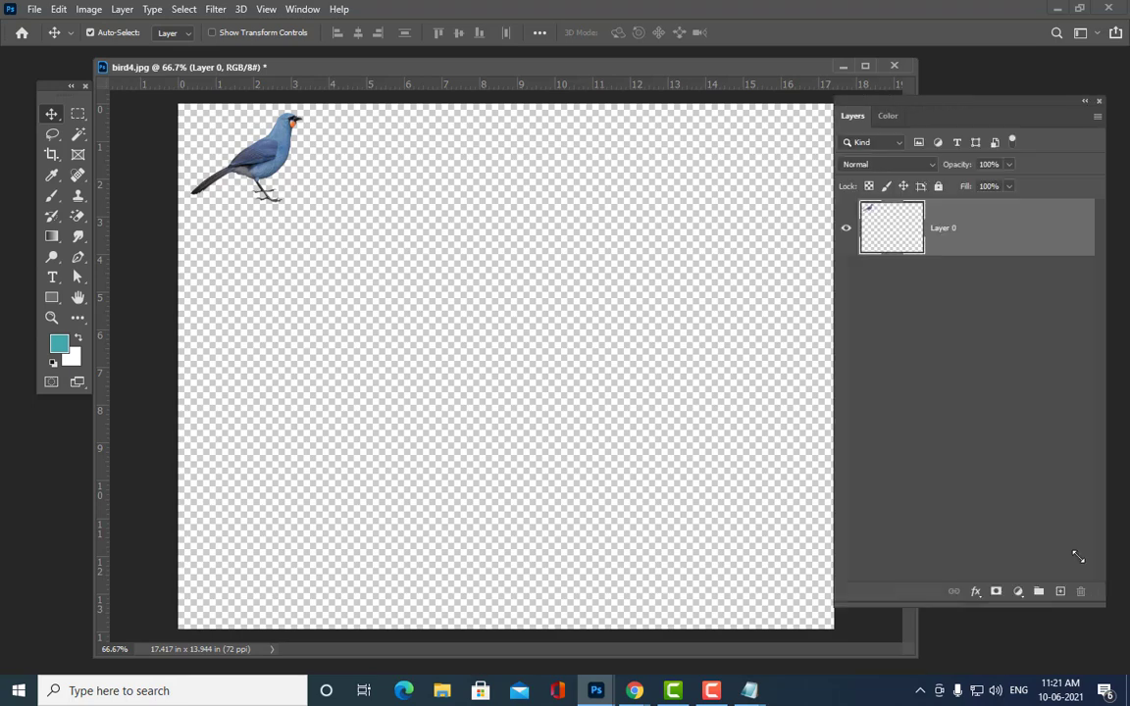
drag(849, 110, 890, 102)
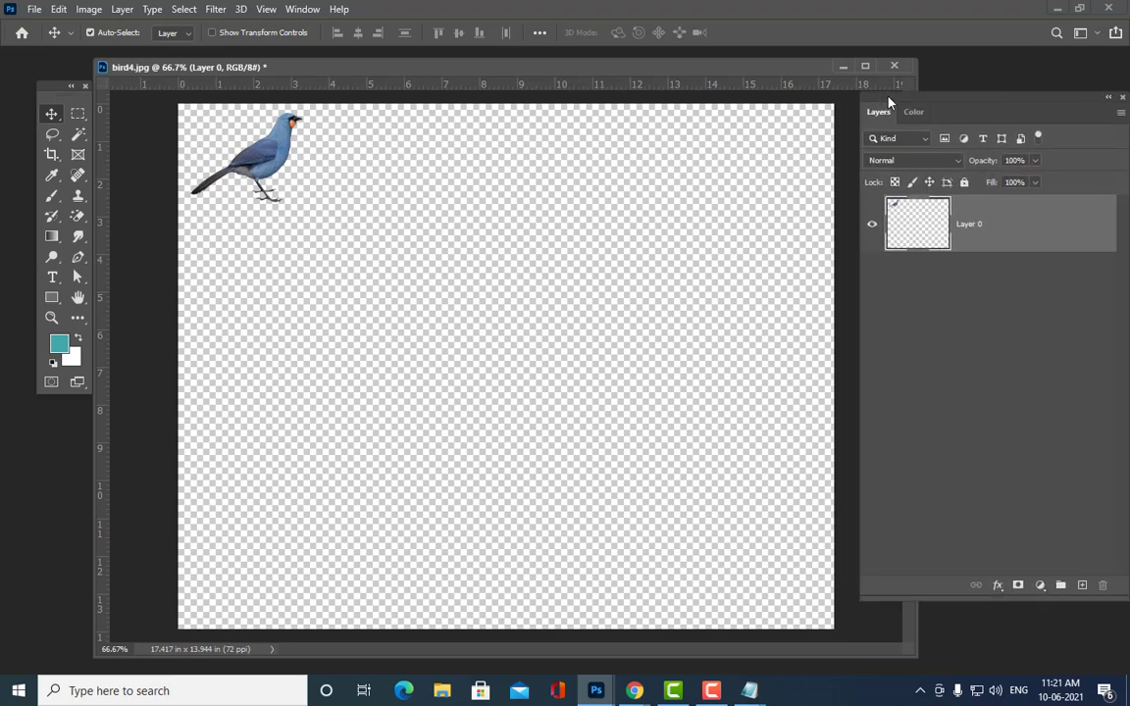
drag(306, 63, 318, 89)
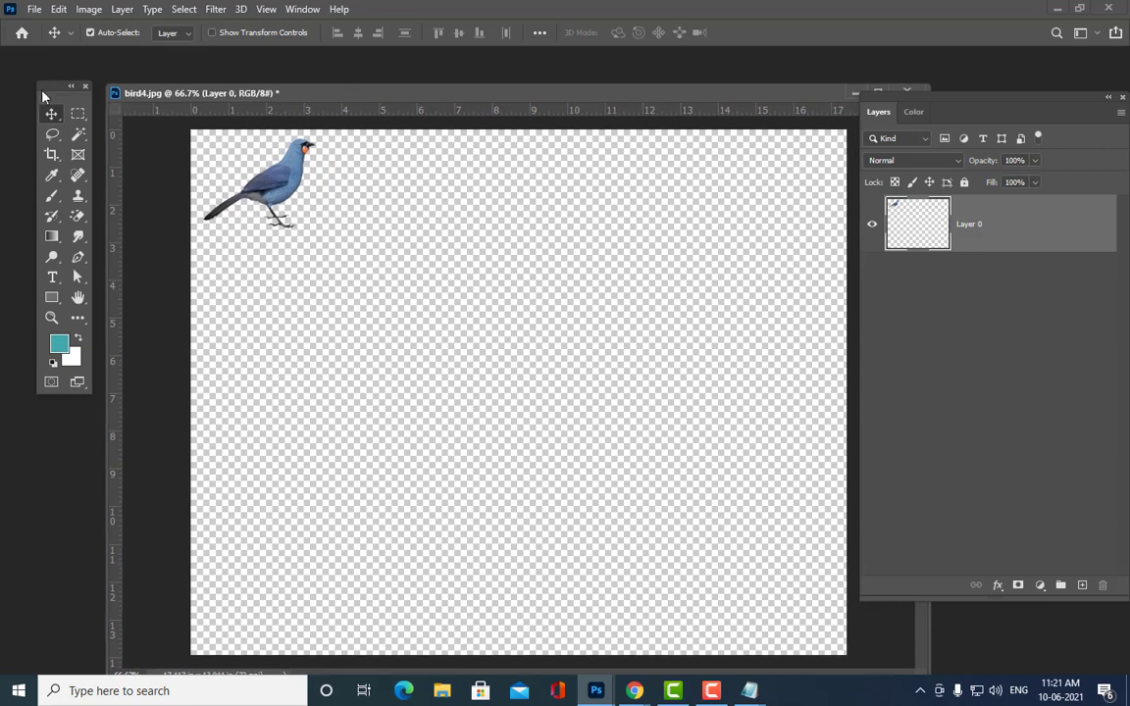
drag(52, 89, 35, 84)
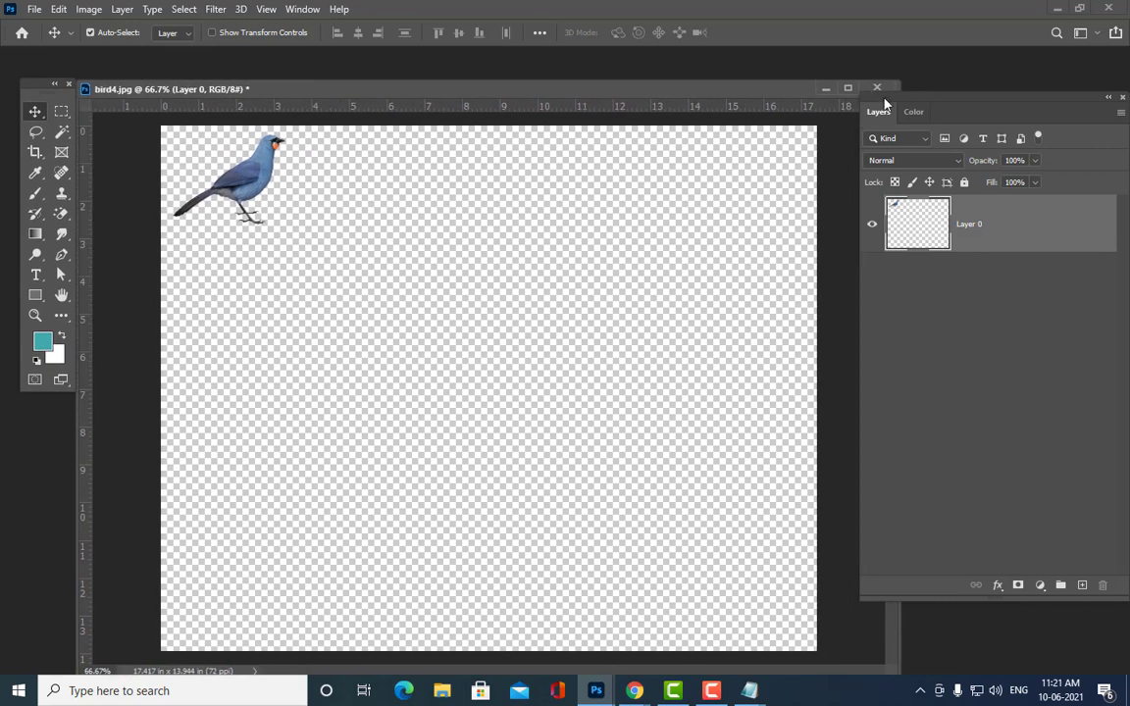
mouse_move(481, 90)
mouse_down()
mouse_move(464, 96)
mouse_move(494, 75)
mouse_up()
drag(926, 101, 953, 99)
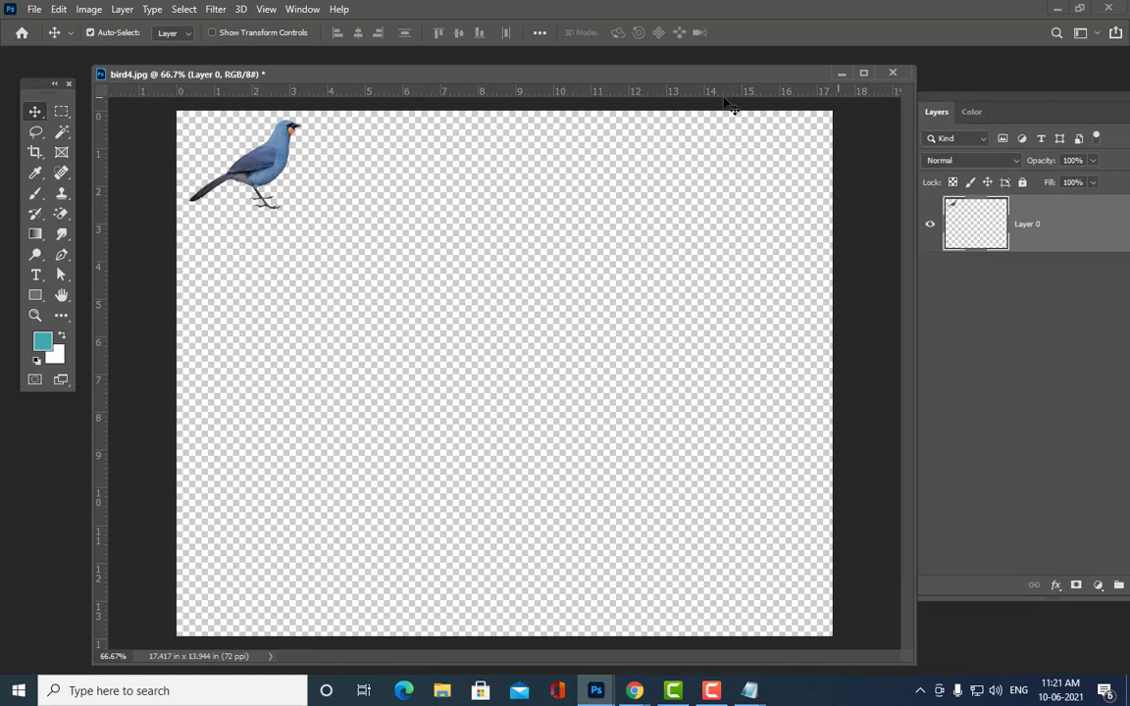
drag(466, 88, 475, 85)
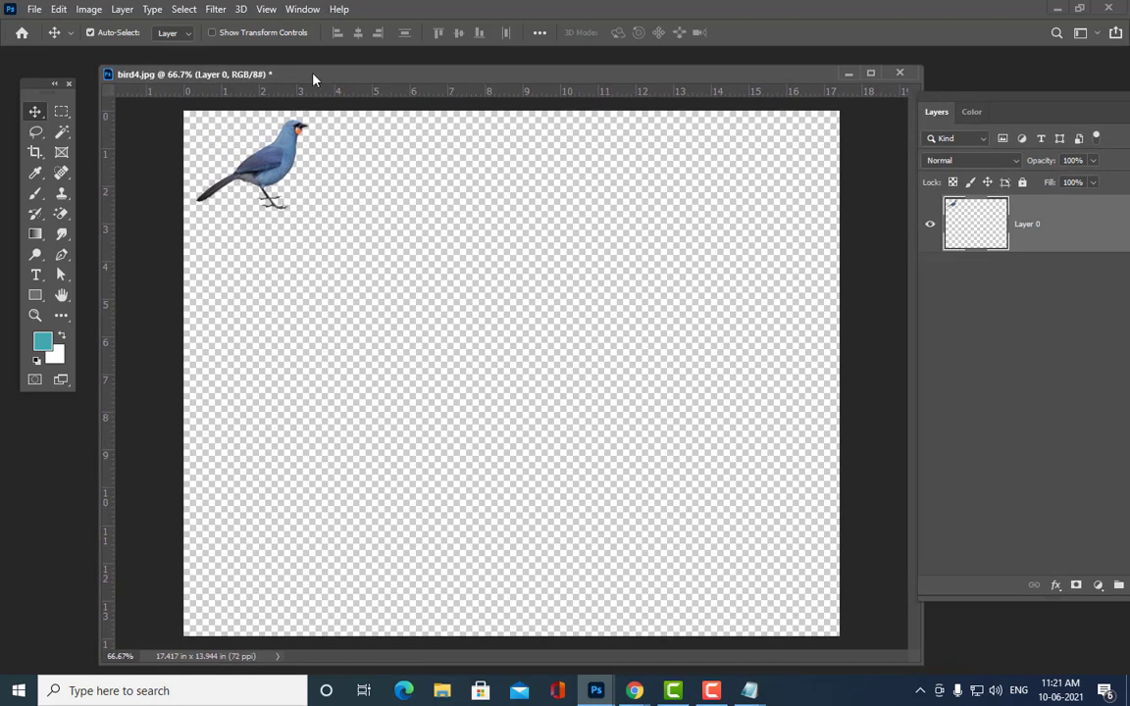
Step: Shift the bird a little further into the canvas's upper-left corner with the Move tool
drag(220, 169, 212, 168)
key(Left)
key(Left)
key(Left)
key(Left)
key(Up)
key(Right)
key(Up)
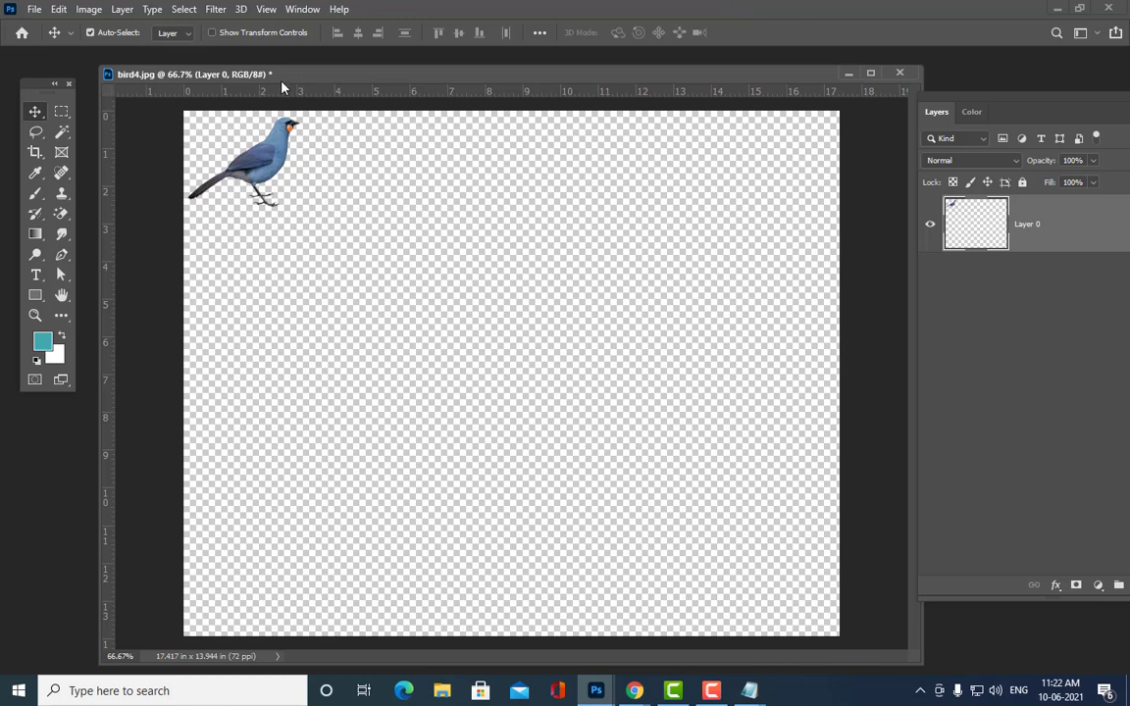
Step: Activate the Clone Stamp tool from the group of stamp tools
drag(278, 85, 295, 82)
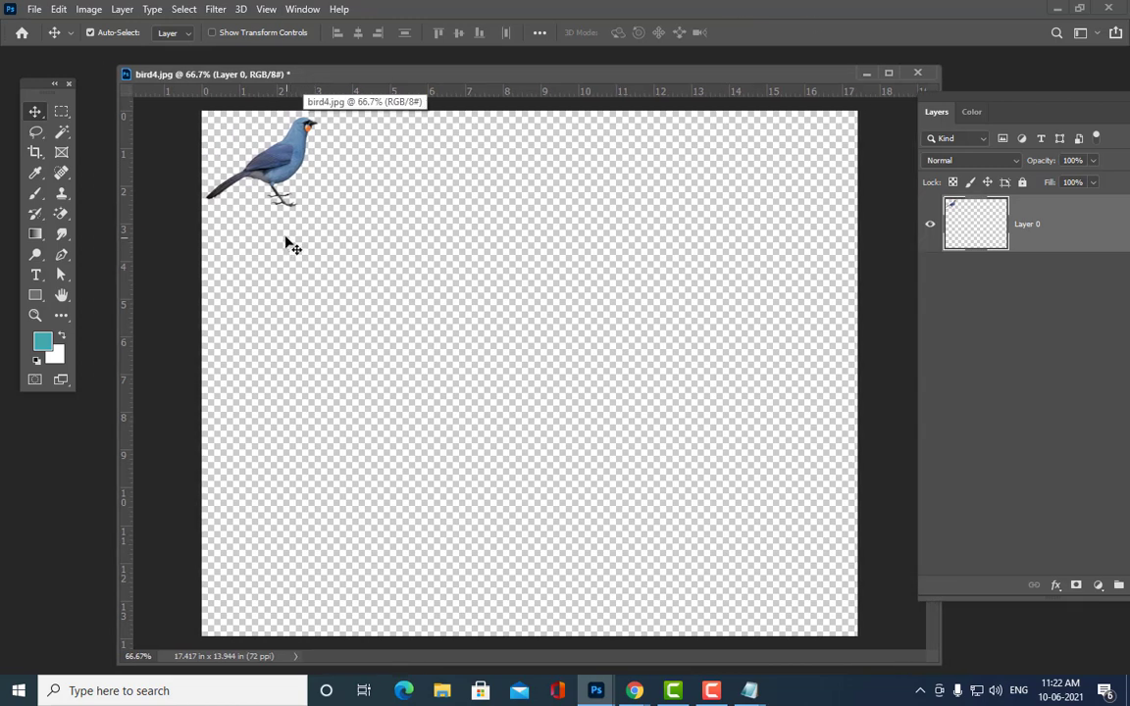
drag(346, 80, 337, 75)
click(62, 194)
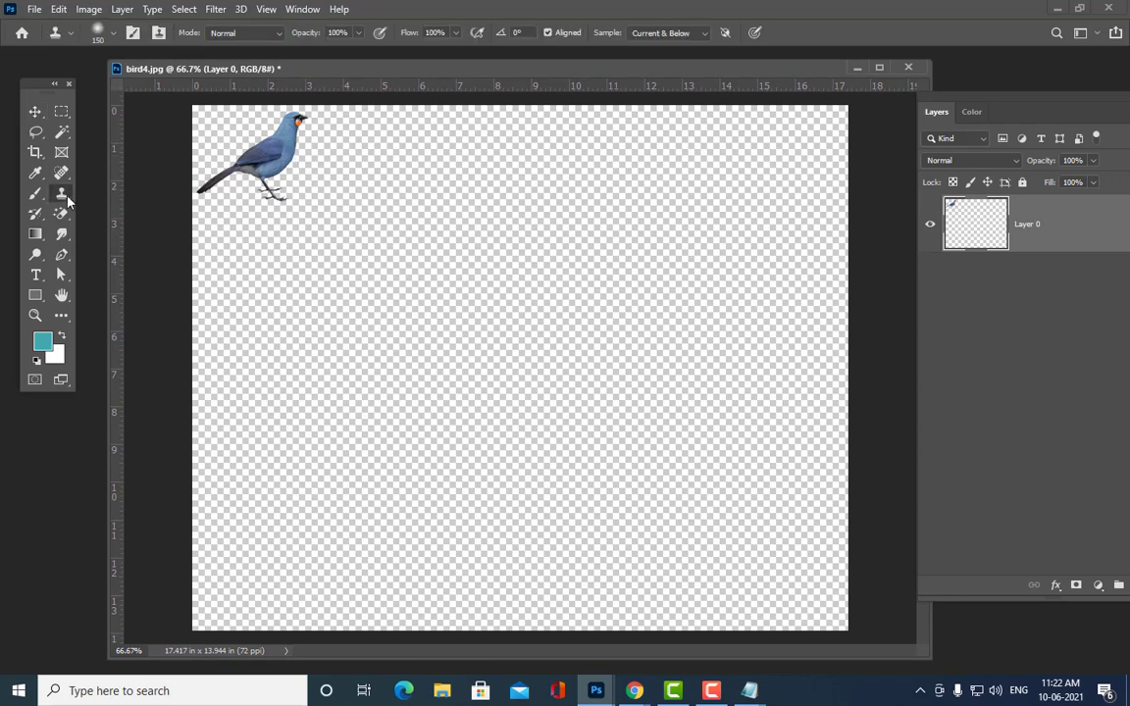
right_click(68, 201)
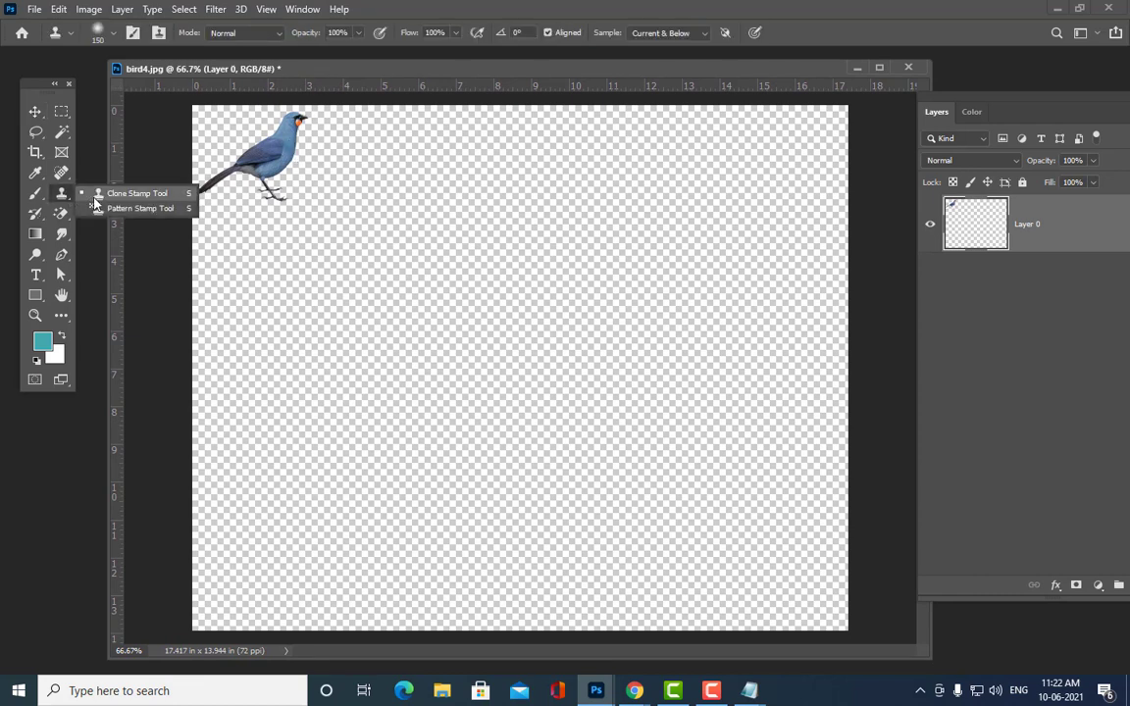
click(127, 193)
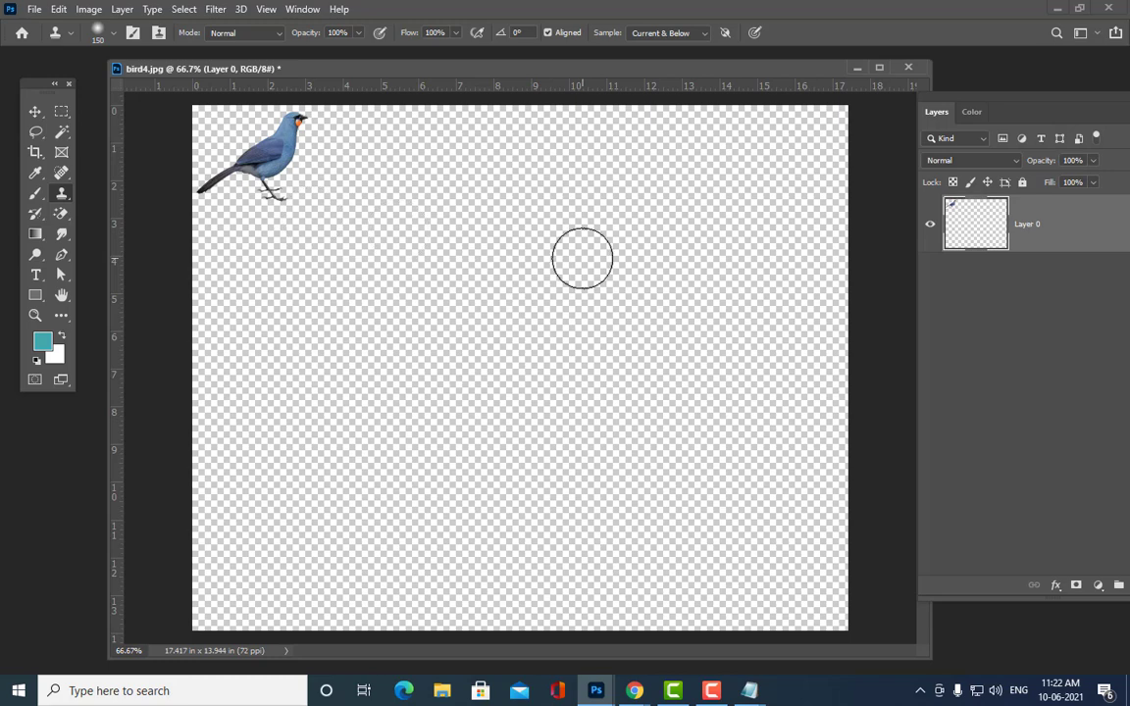
right_click(61, 196)
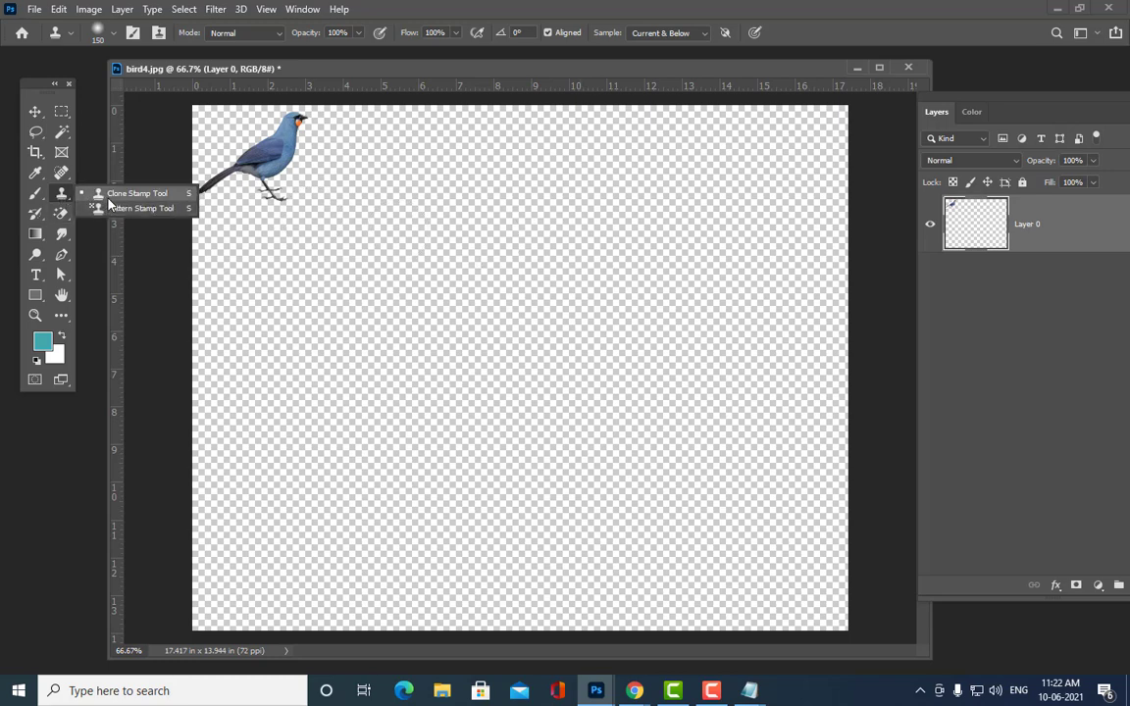
click(126, 193)
mouse_move(400, 72)
mouse_down()
mouse_move(419, 83)
mouse_move(408, 79)
mouse_up()
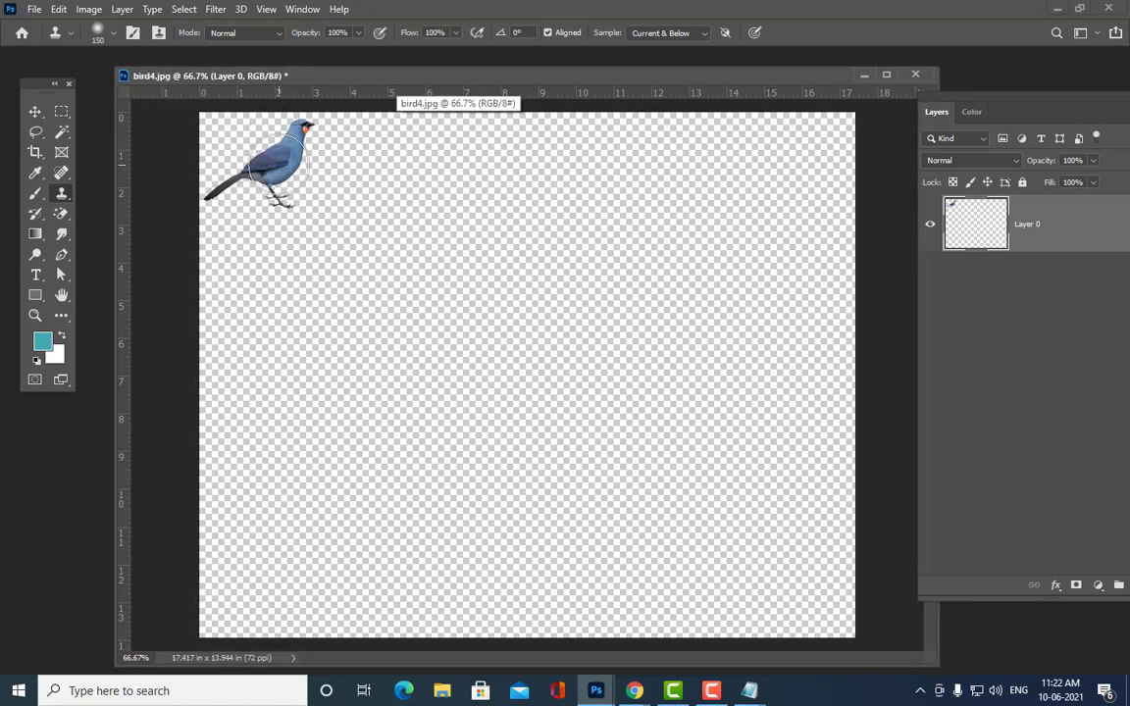
Step: Duplicate the bird layer five times with the Move tool, lining the copies up in a row along the canvas's upper edge
click(47, 115)
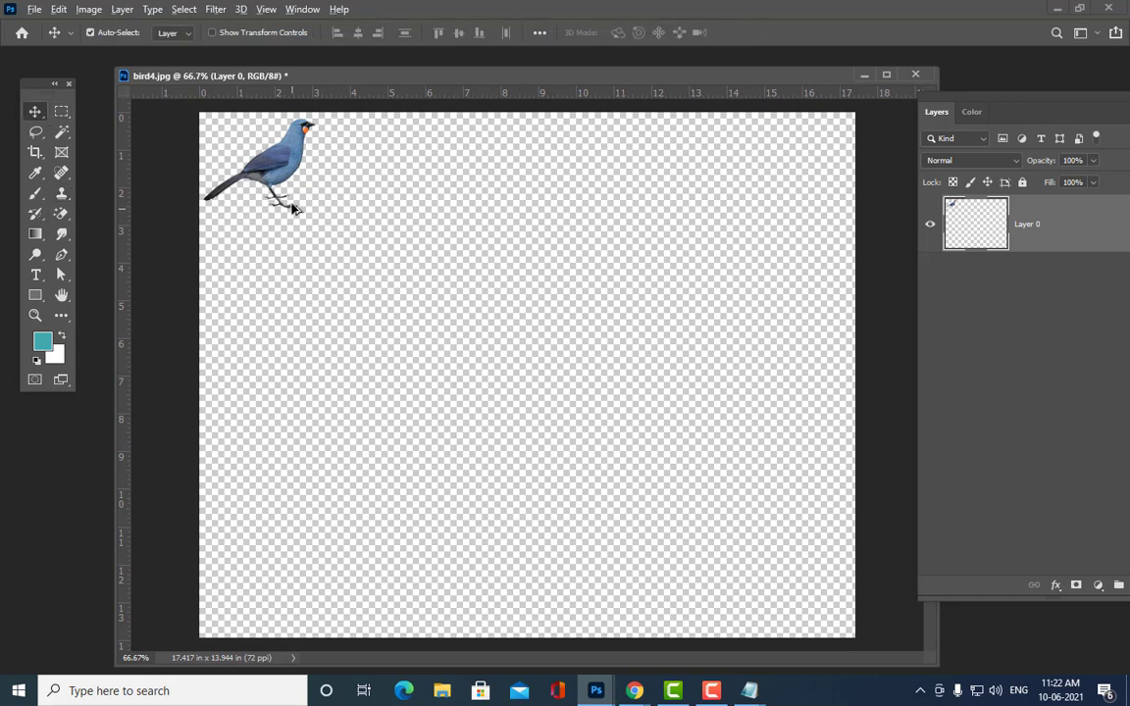
drag(272, 182, 589, 177)
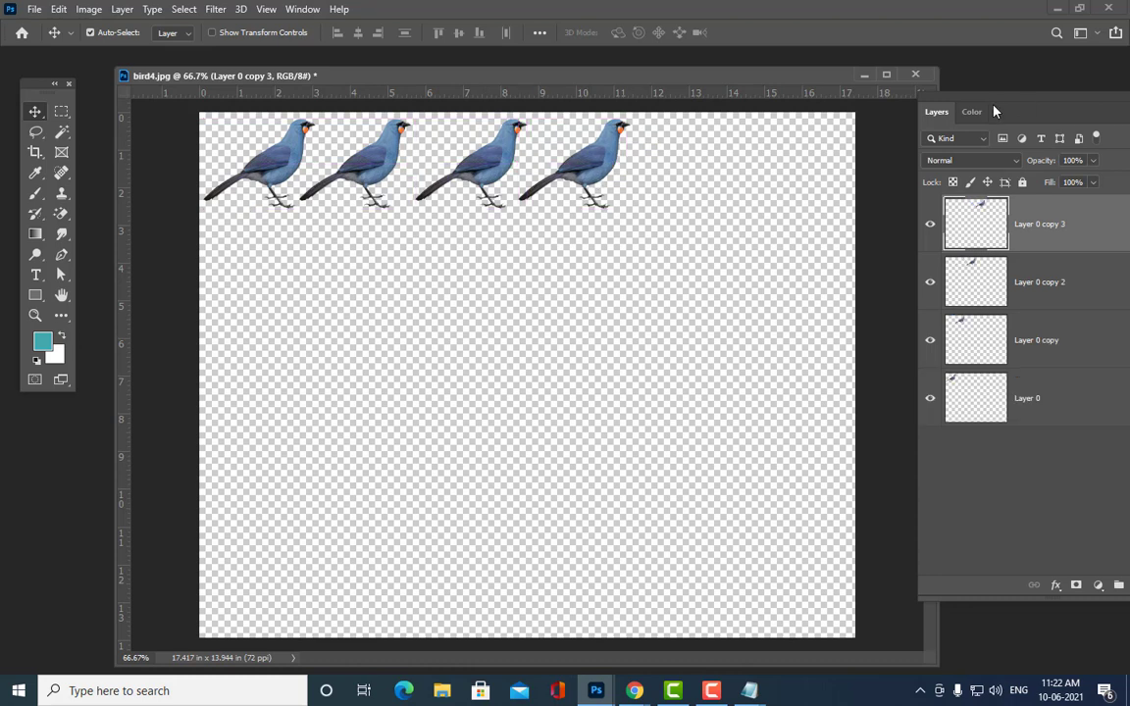
drag(990, 103, 914, 110)
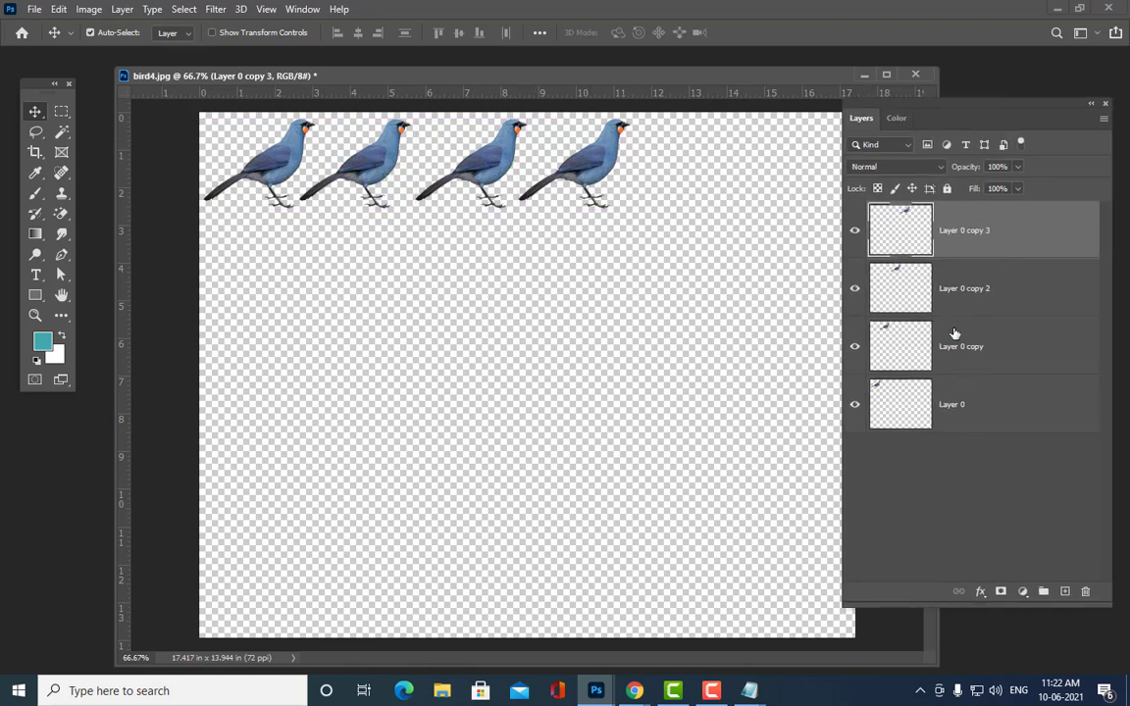
drag(890, 106, 984, 101)
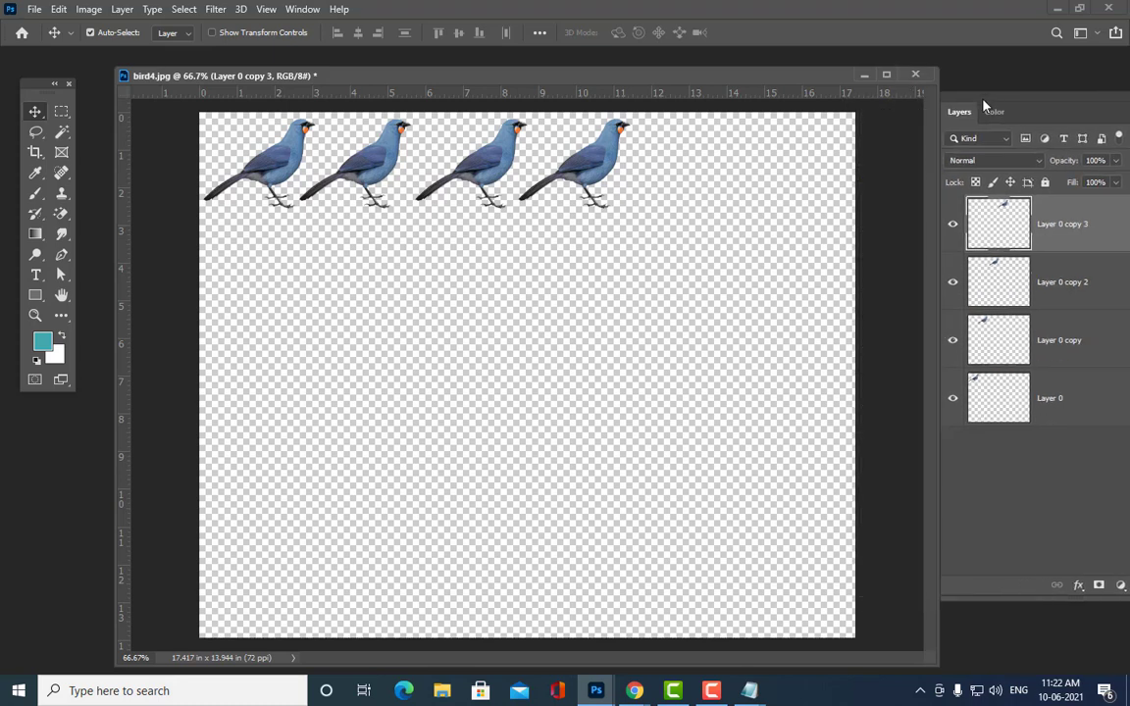
drag(539, 151, 817, 170)
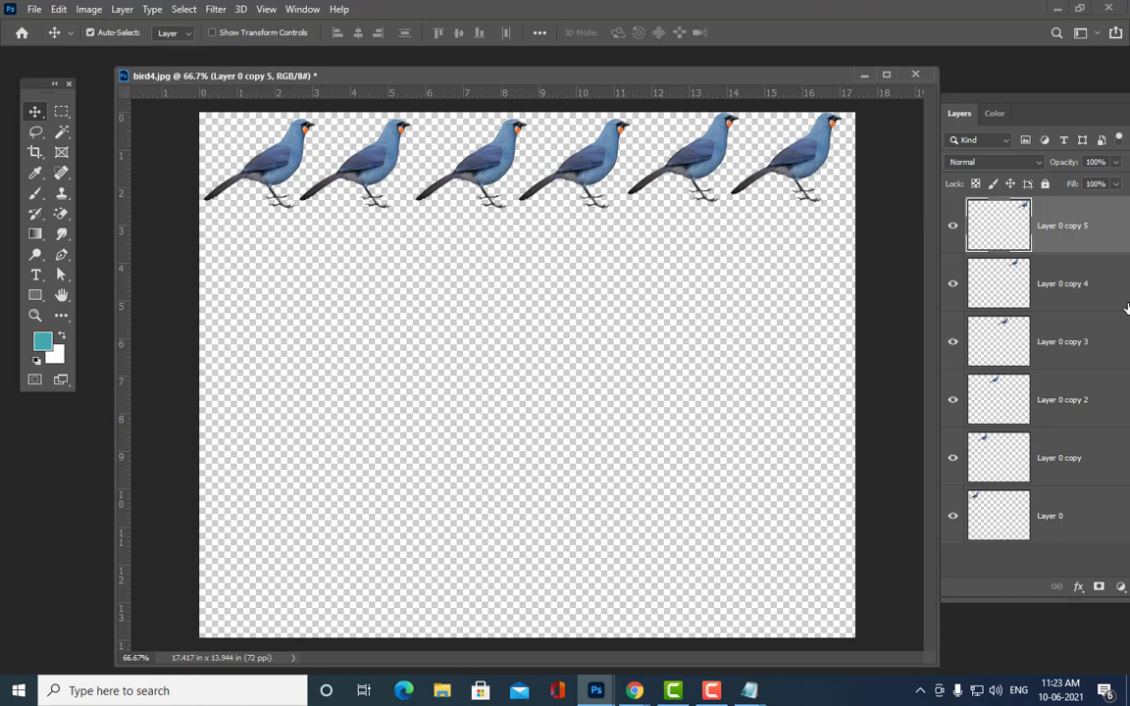
Step: Delete the five duplicated bird layers, keeping only the original Layer 0
key(Delete)
key(Delete)
key(Delete)
key(Delete)
key(Delete)
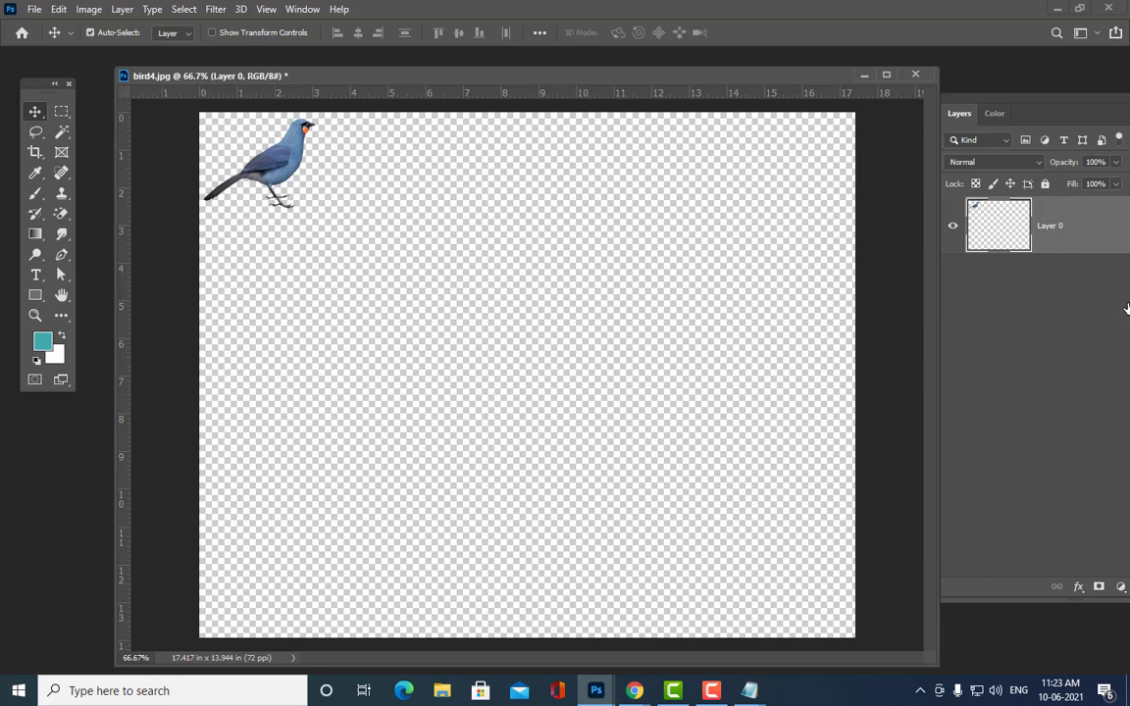
drag(418, 73, 394, 63)
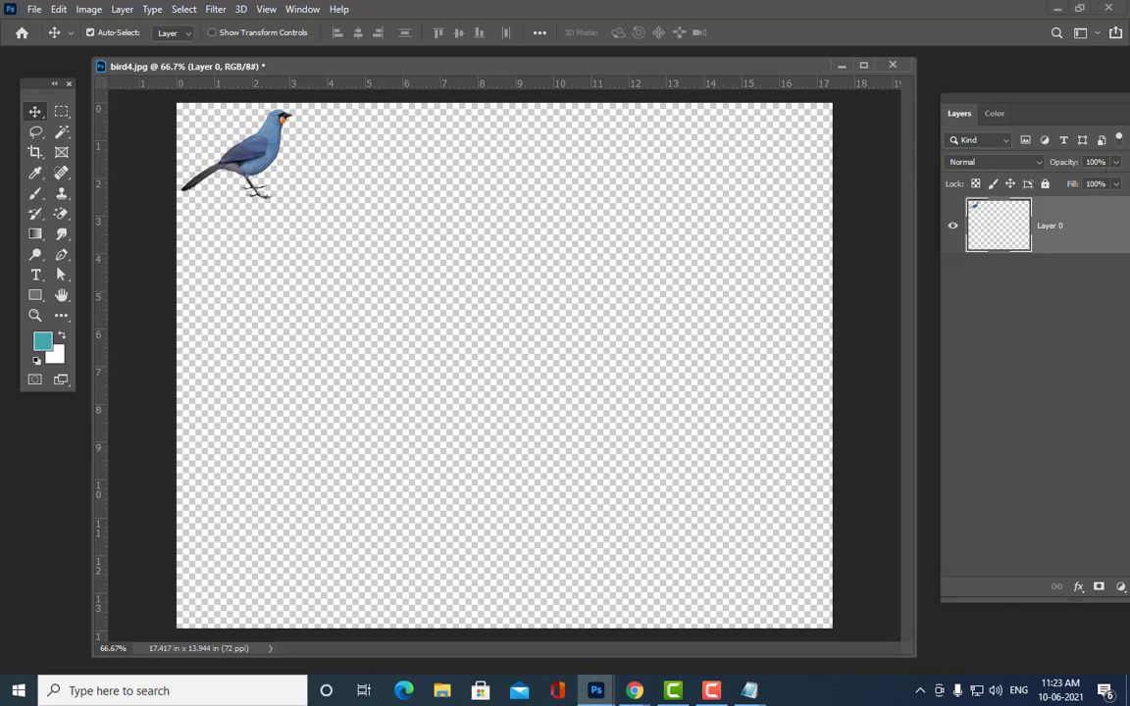
drag(942, 102, 862, 104)
mouse_move(519, 67)
mouse_down()
mouse_move(535, 72)
mouse_move(517, 64)
mouse_up()
drag(891, 106, 956, 106)
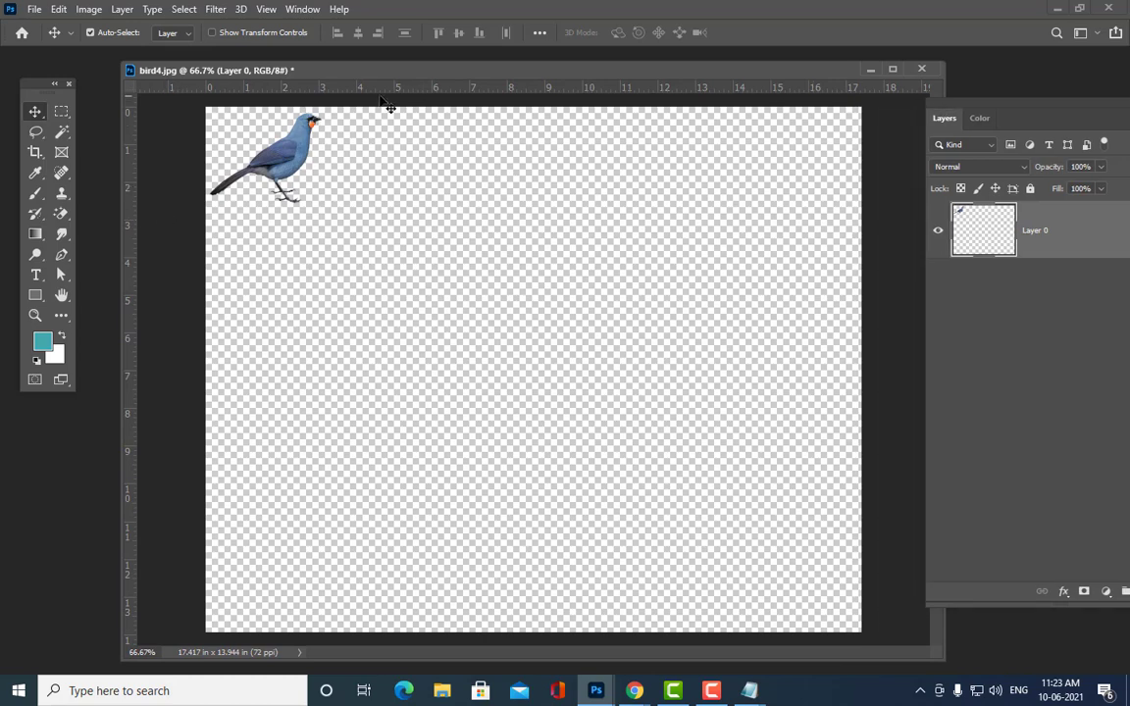
drag(363, 71, 395, 69)
Step: Activate the Clone Stamp tool and set its brush size to 300 so the brush spans the bird
drag(60, 194, 102, 194)
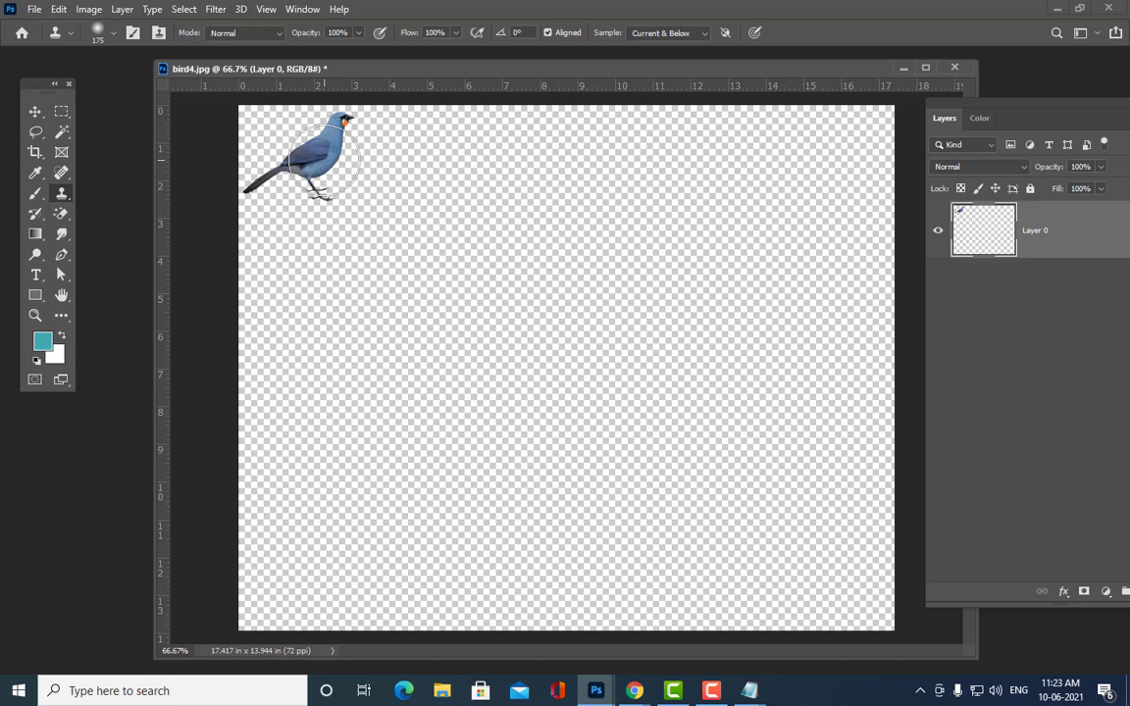
key(bracketright)
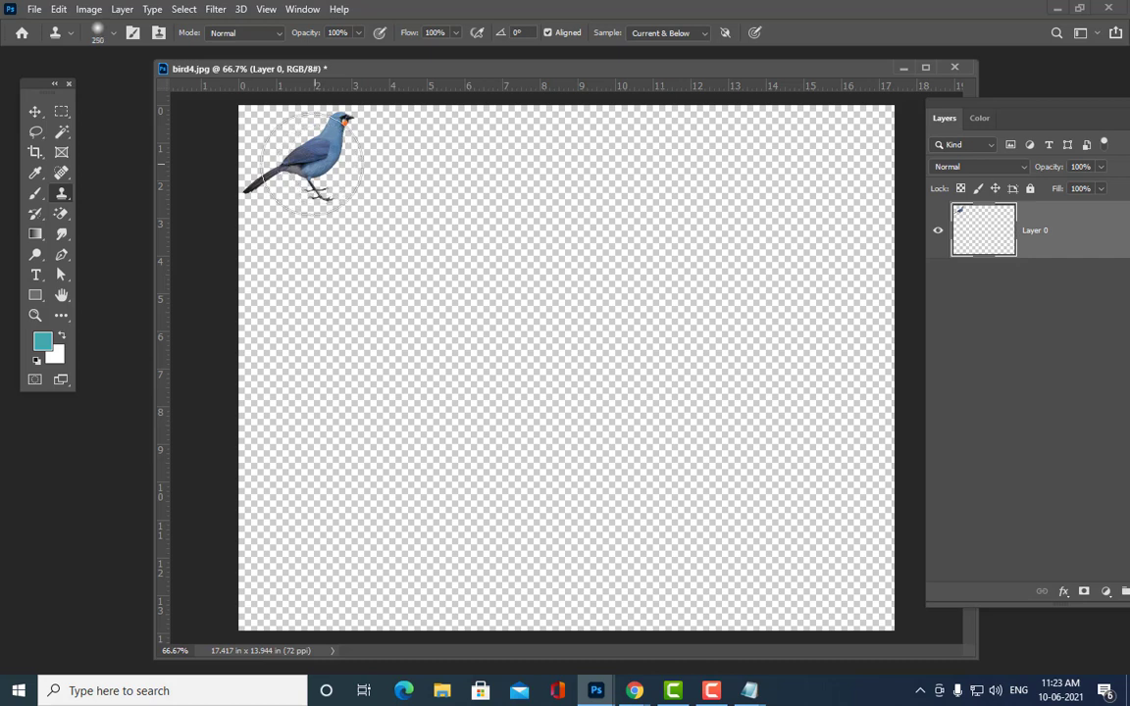
key(bracketright)
key(bracketright)
key(bracketright)
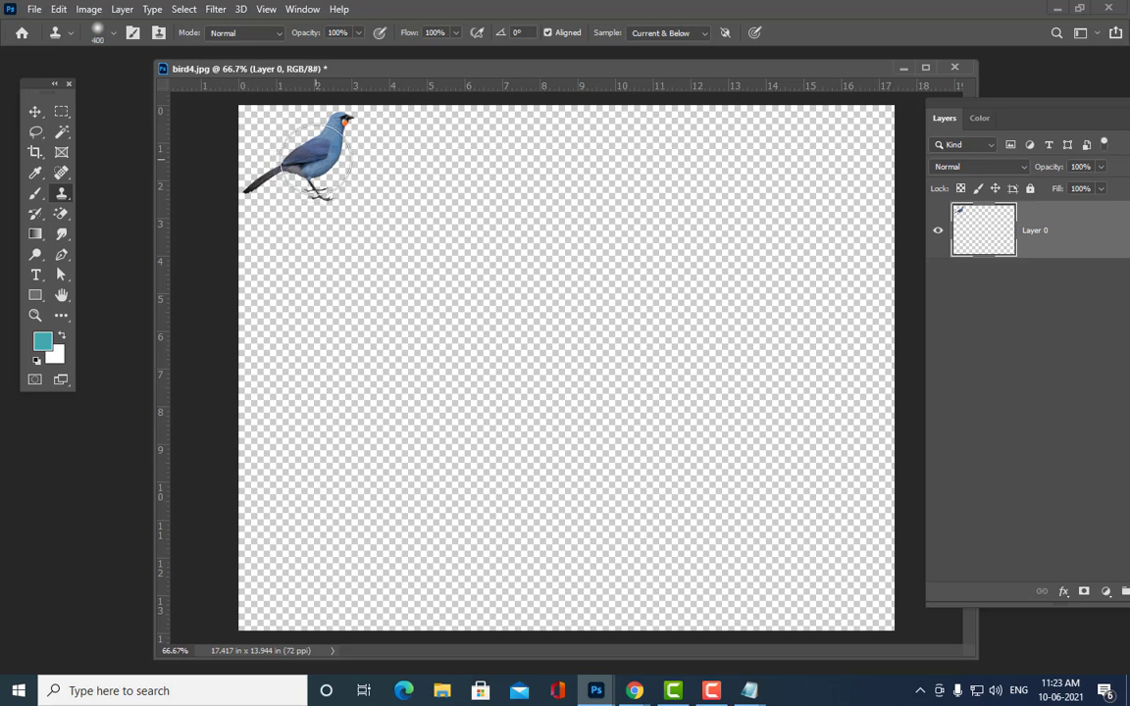
key(bracketleft)
key(bracketleft)
key(bracketleft)
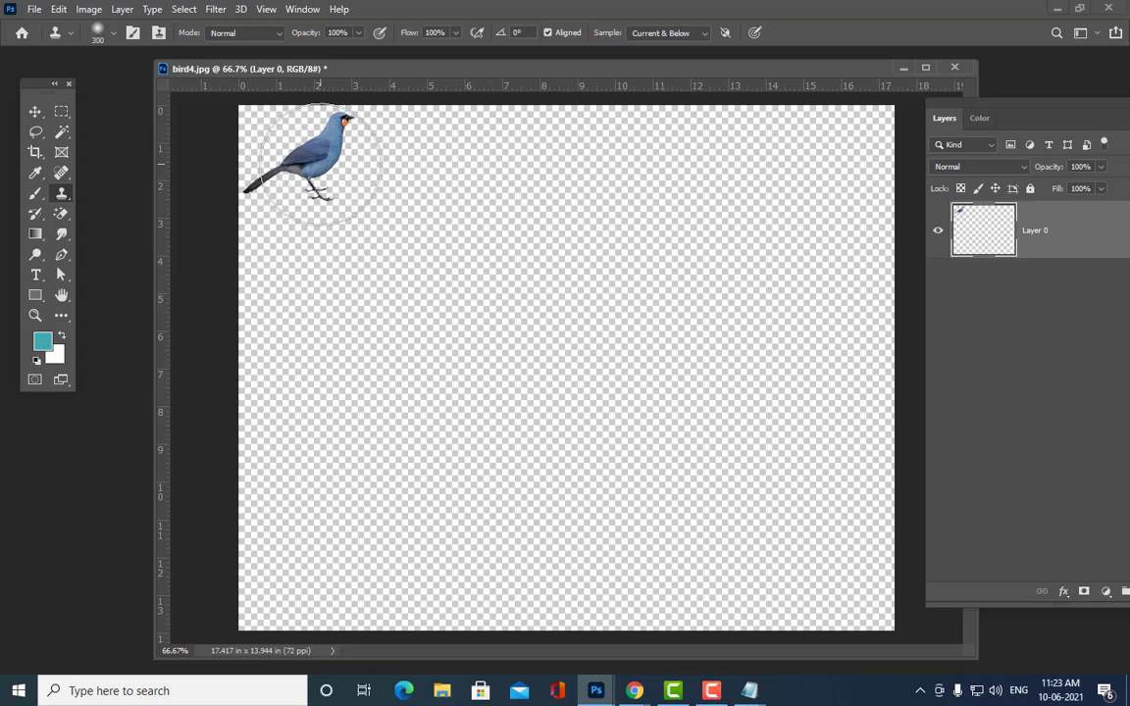
Step: Sample the bird's body as the clone source and paint two copies beside it in a row on Layer 0
alt+click(319, 162)
mouse_move(449, 156)
mouse_down()
mouse_move(422, 175)
mouse_move(461, 122)
mouse_move(472, 135)
mouse_move(466, 167)
mouse_move(459, 158)
mouse_move(419, 169)
mouse_up()
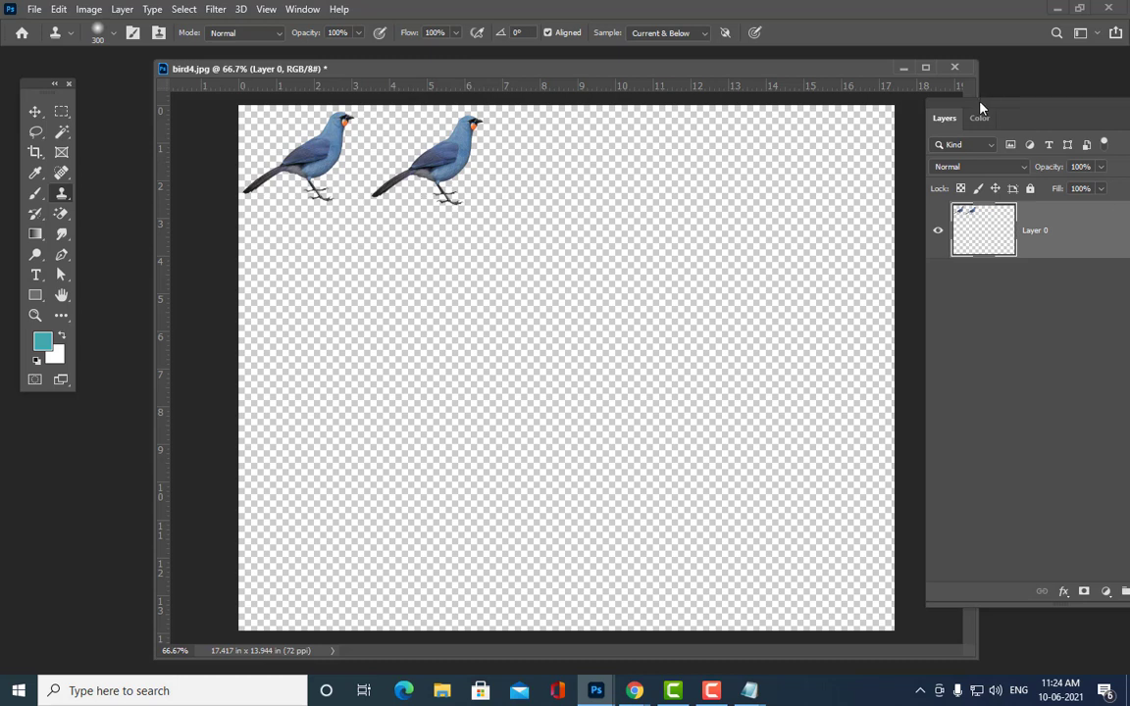
drag(980, 105, 869, 115)
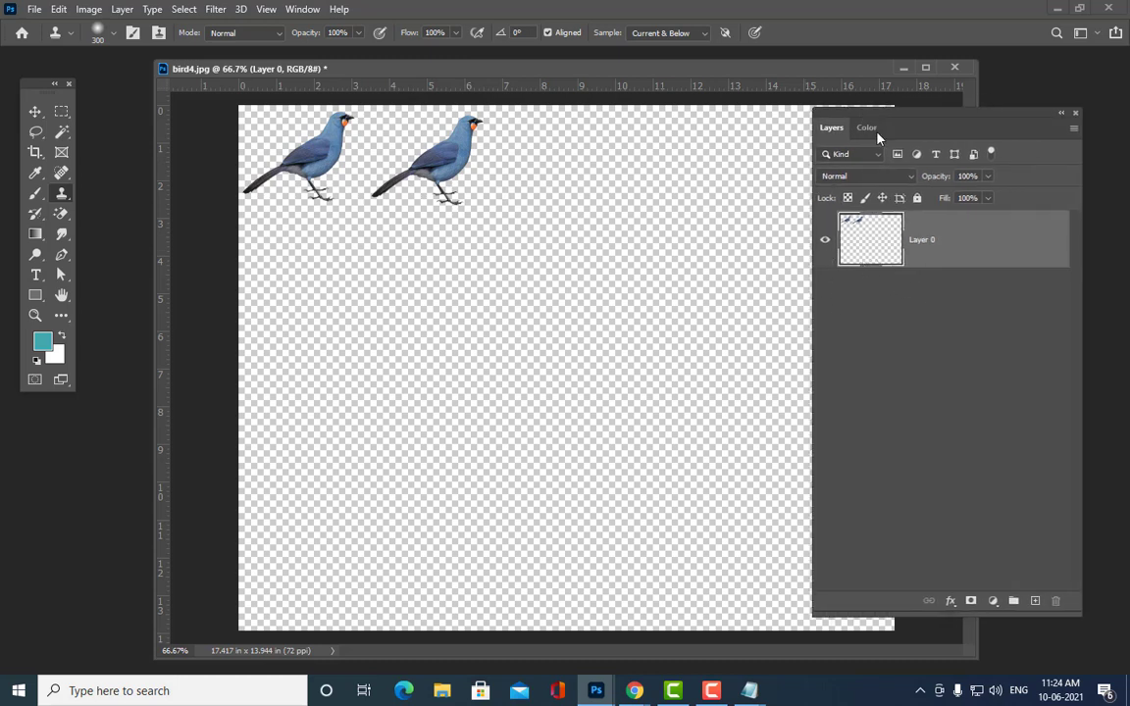
drag(849, 120, 877, 109)
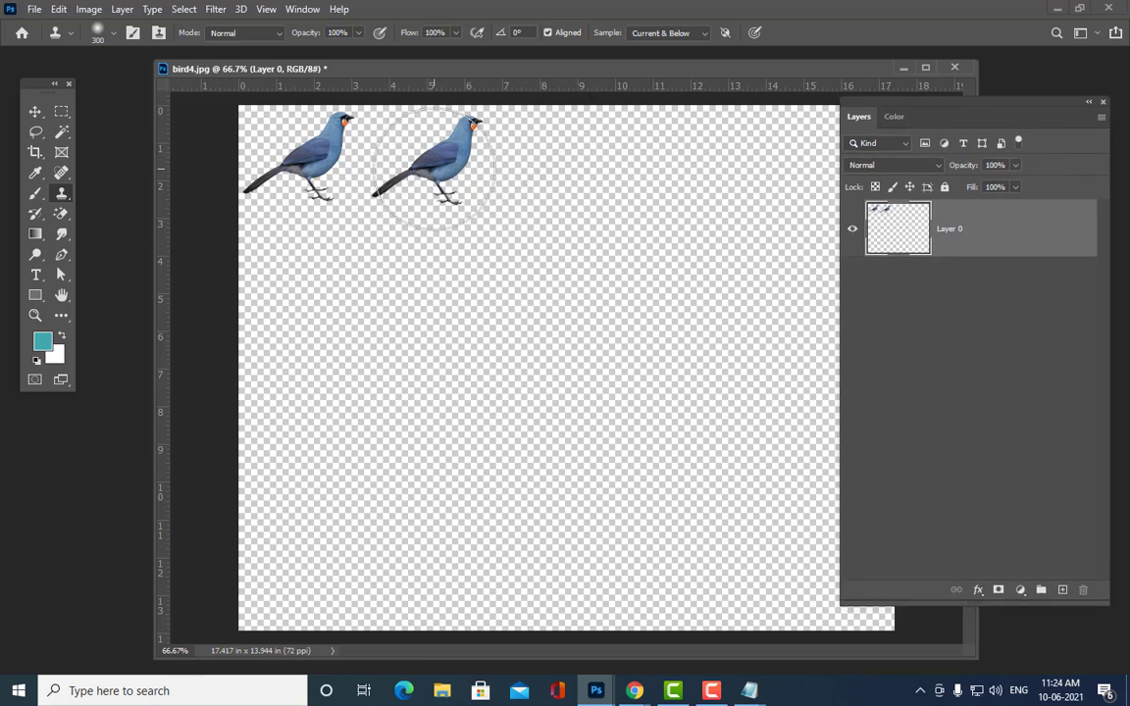
mouse_move(565, 156)
mouse_down()
mouse_move(599, 184)
mouse_move(585, 171)
mouse_move(616, 149)
mouse_move(544, 198)
mouse_up()
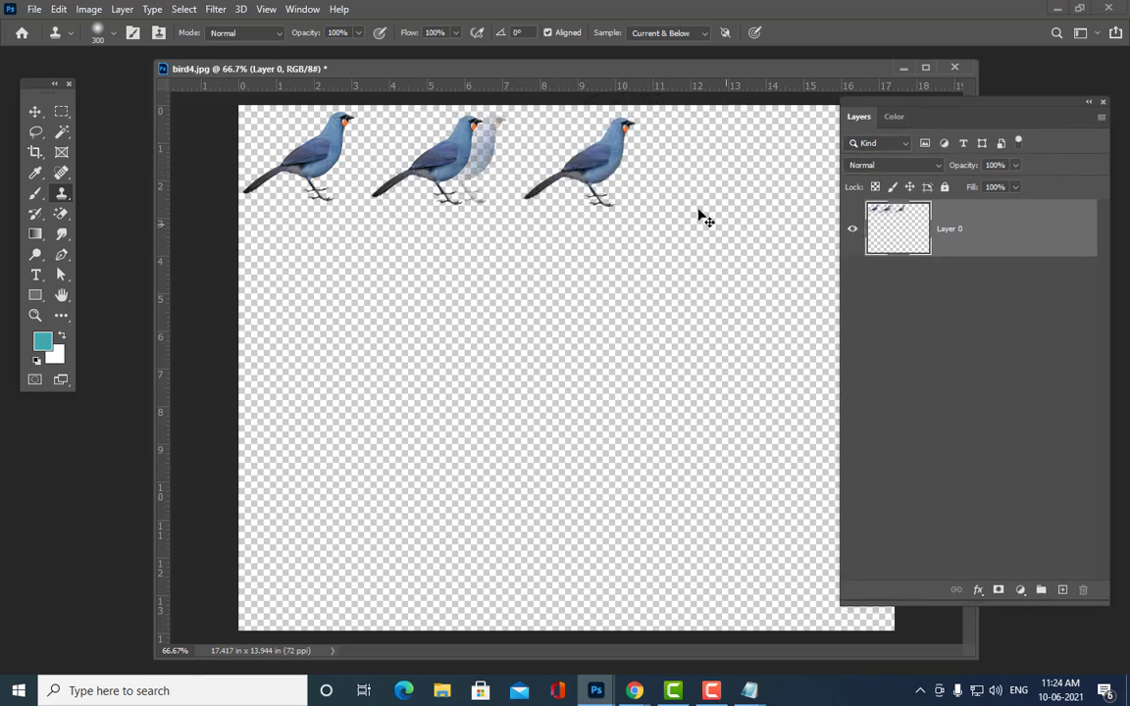
Step: Redo the third bird copy in the upper row and clone three birds into a second row, sampling the second and third birds
key(ctrl+z)
mouse_move(586, 177)
mouse_down()
mouse_move(526, 212)
mouse_move(581, 194)
mouse_up()
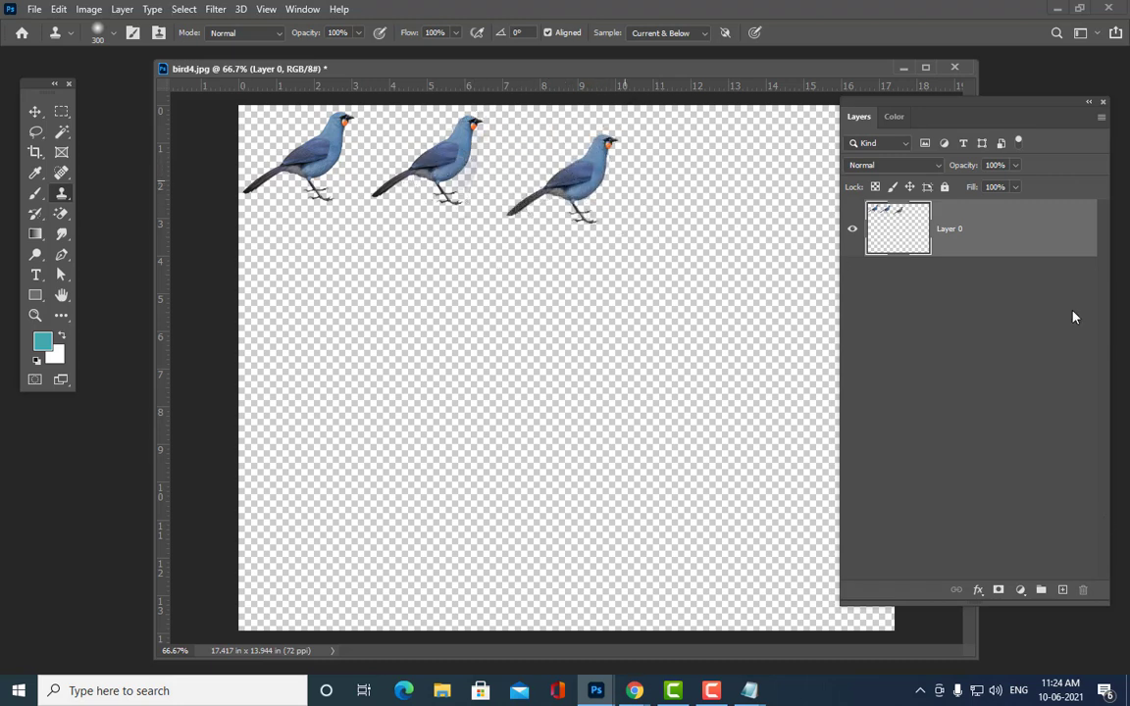
alt+click(431, 167)
mouse_move(379, 358)
mouse_down()
mouse_move(347, 392)
mouse_move(406, 354)
mouse_move(325, 399)
mouse_move(504, 383)
mouse_up()
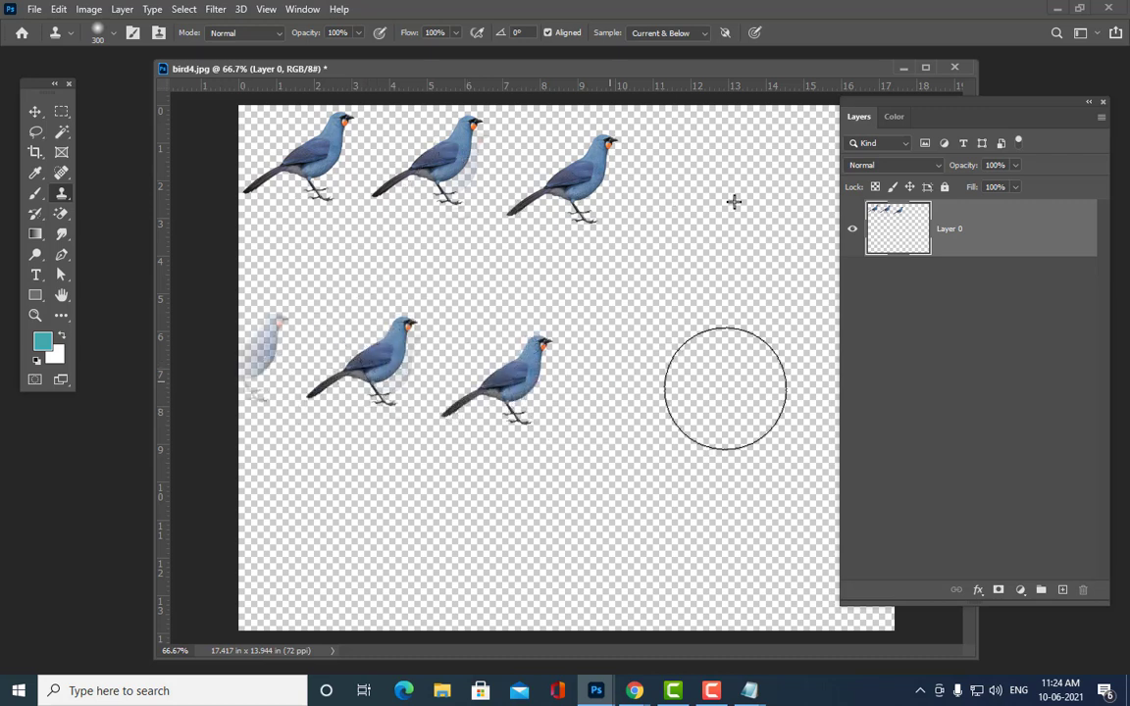
alt+click(578, 192)
mouse_move(679, 377)
mouse_down()
mouse_move(677, 351)
mouse_move(631, 391)
mouse_move(685, 340)
mouse_move(629, 312)
mouse_up()
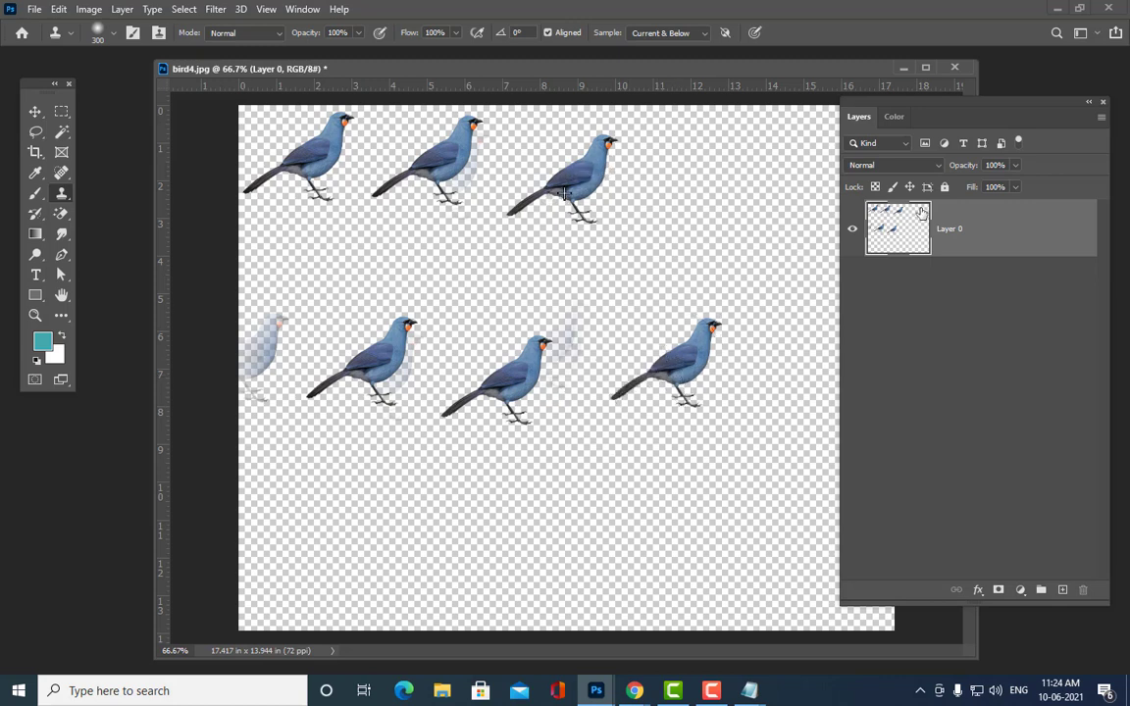
Step: Sample the third bird and clone a fourth into the upper row, plus one more at the end of the second row
drag(920, 107, 932, 107)
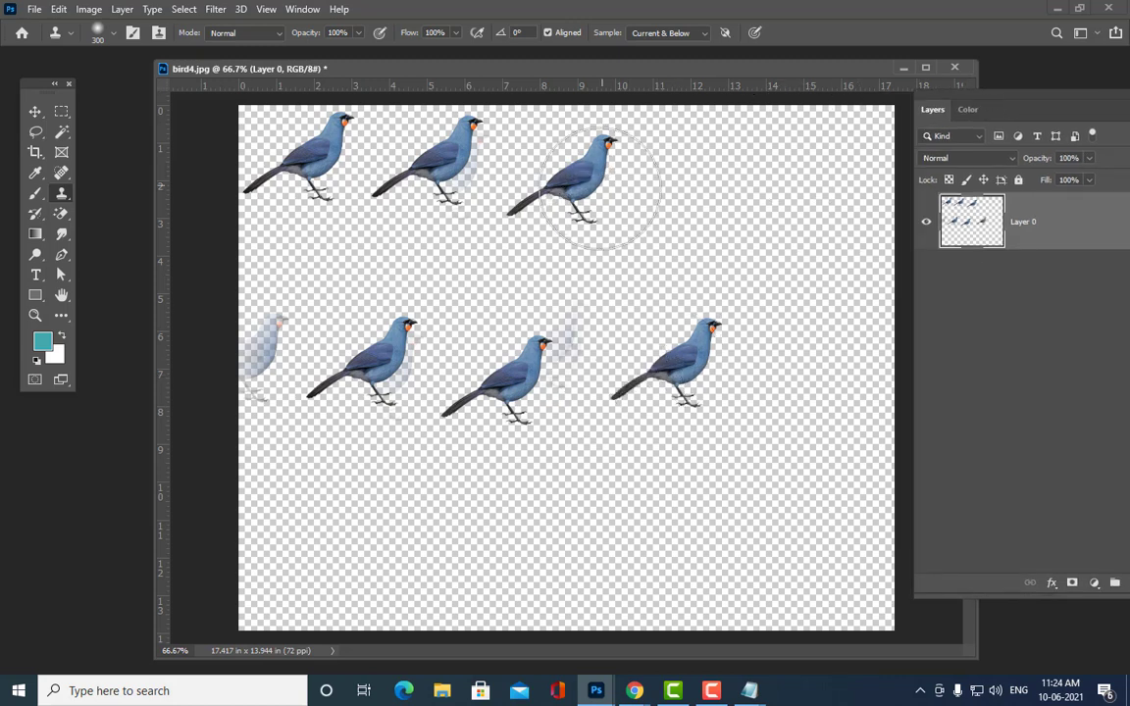
alt+click(580, 186)
mouse_move(735, 196)
mouse_down()
mouse_move(755, 194)
mouse_move(746, 185)
mouse_move(791, 158)
mouse_move(807, 161)
mouse_up()
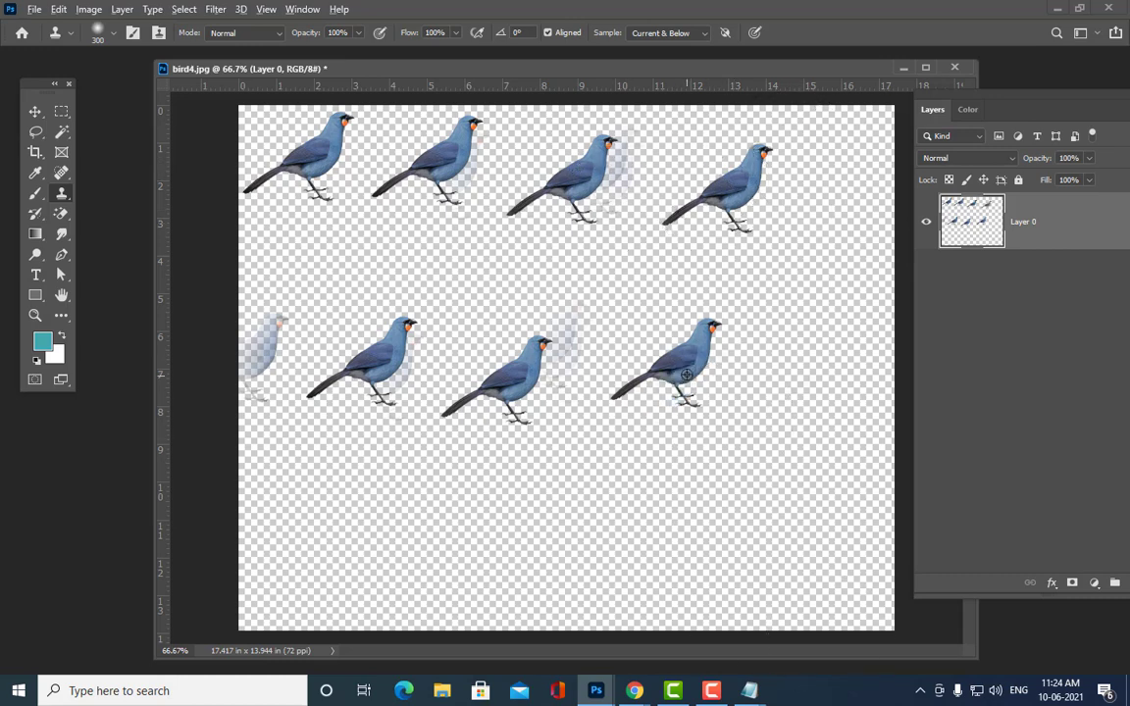
mouse_move(796, 389)
mouse_down()
mouse_move(846, 337)
mouse_move(799, 404)
mouse_move(759, 434)
mouse_move(789, 370)
mouse_move(834, 348)
mouse_up()
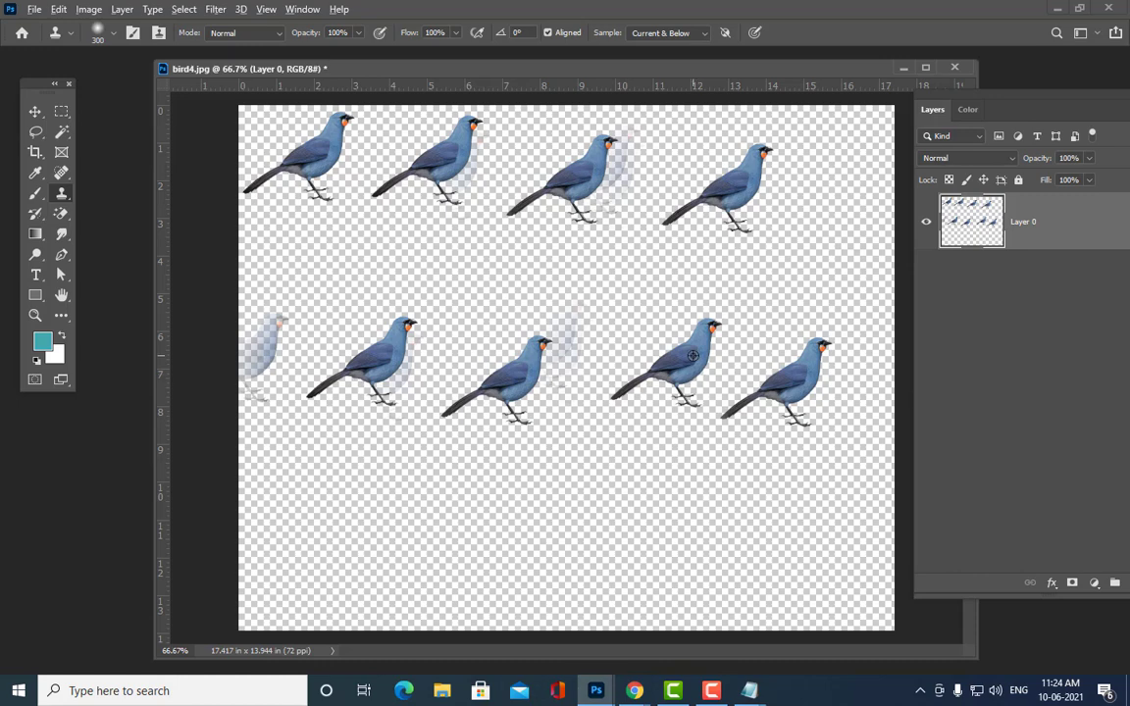
Step: Clone a third row of three birds along the canvas's lower edge on Layer 0
mouse_move(664, 564)
mouse_down()
mouse_move(586, 586)
mouse_move(701, 530)
mouse_up()
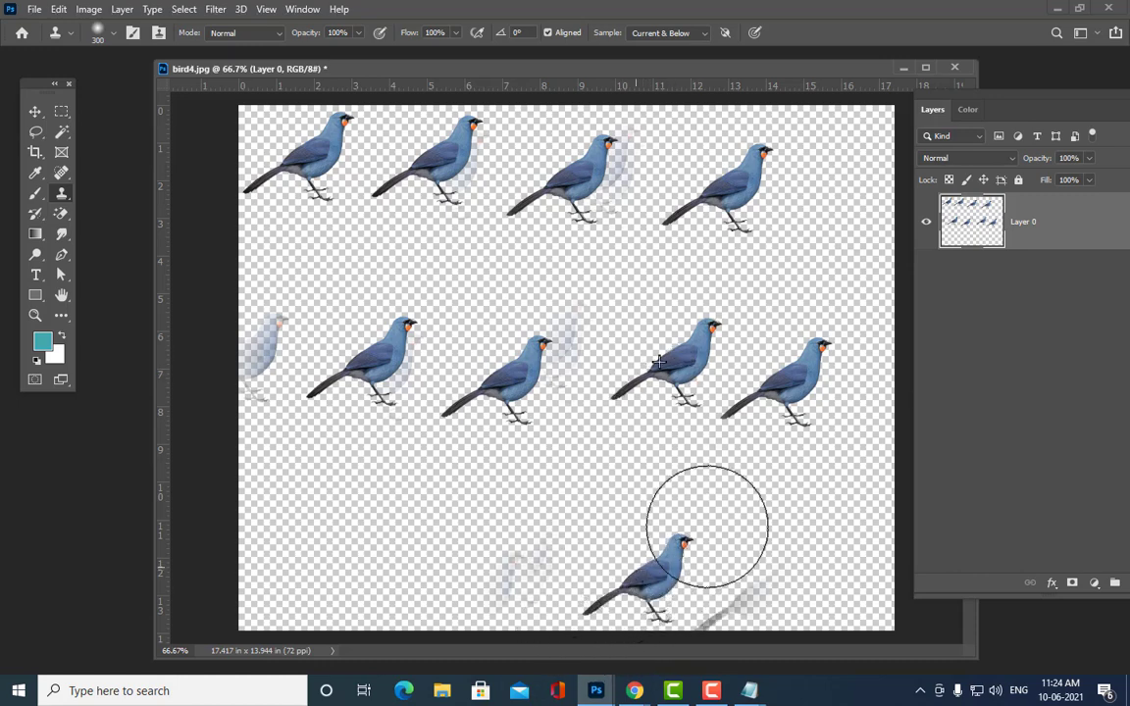
mouse_move(407, 539)
mouse_down()
mouse_move(509, 576)
mouse_move(431, 609)
mouse_move(440, 588)
mouse_move(428, 546)
mouse_move(365, 573)
mouse_move(273, 556)
mouse_move(422, 525)
mouse_move(308, 518)
mouse_up()
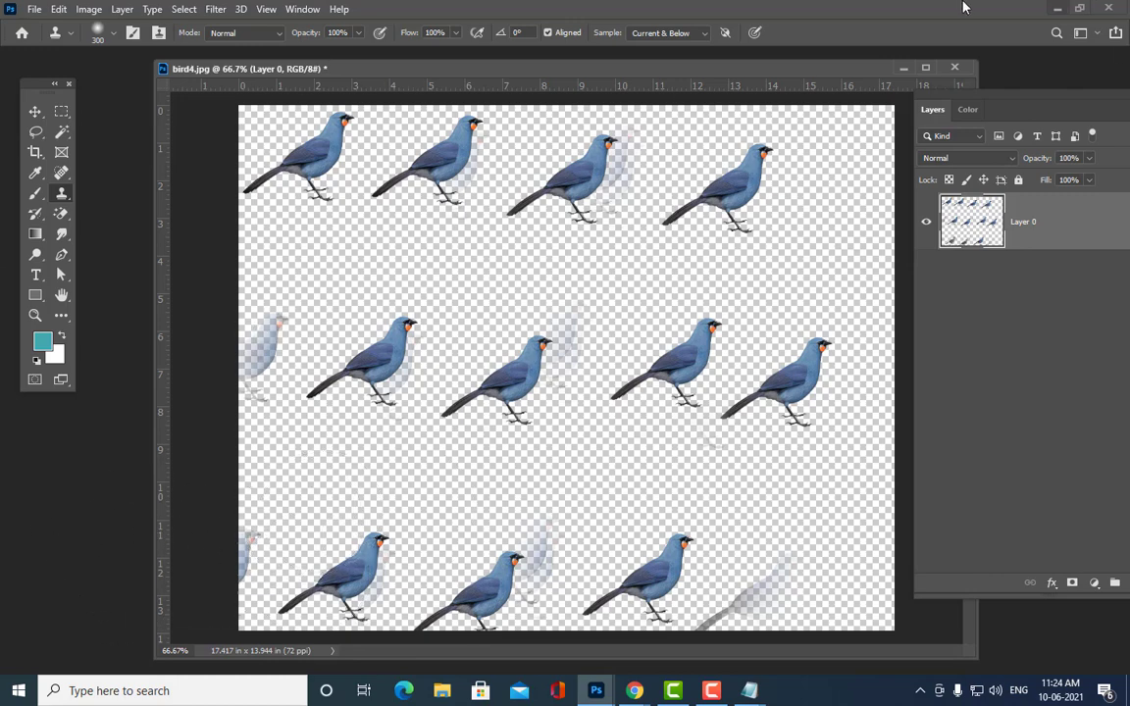
drag(579, 68, 514, 74)
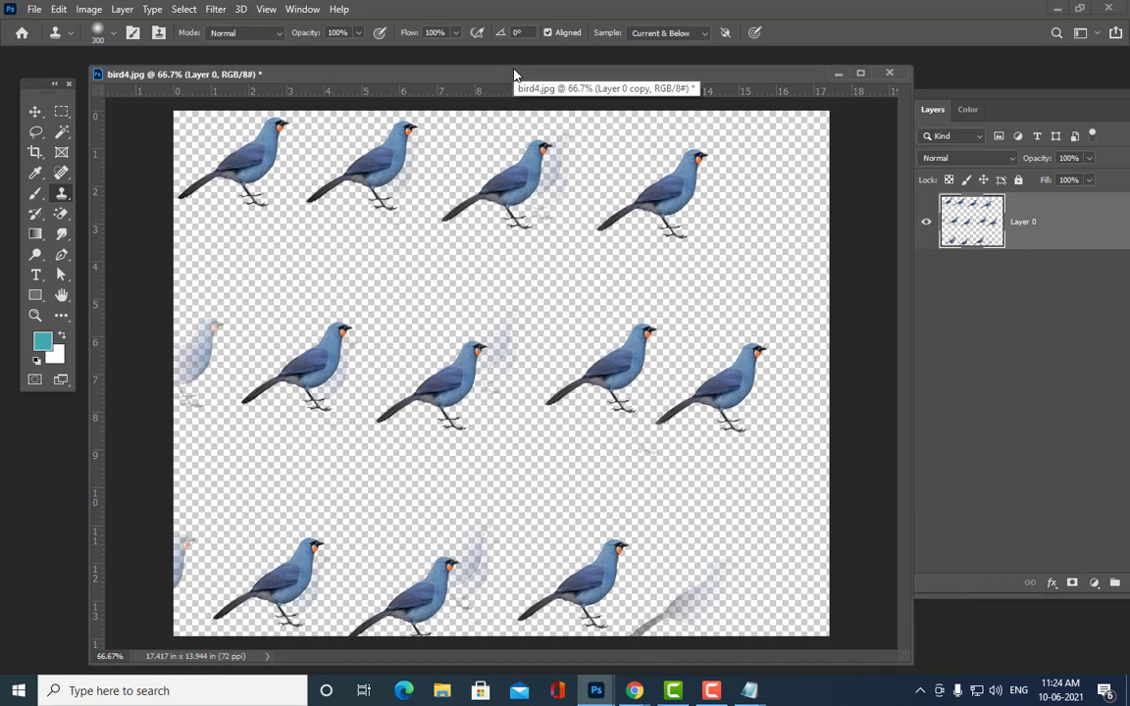
drag(1037, 96, 943, 119)
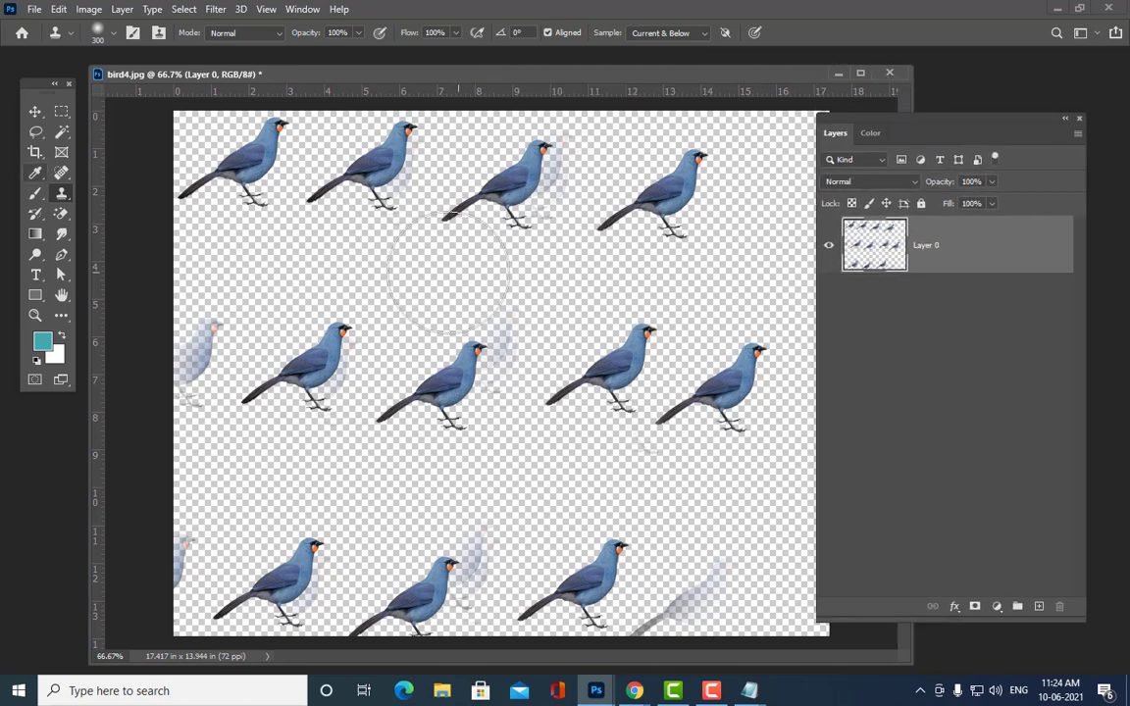
Step: Undo all edits to bird4.jpg back to the original full-size bird on the Background layer
key(ctrl+z)
key(ctrl+z)
key(ctrl+z)
key(ctrl+z)
key(ctrl+z)
key(ctrl+z)
key(ctrl+z)
key(ctrl+z)
key(ctrl+z)
key(ctrl+z)
key(ctrl+z)
key(ctrl+z)
key(ctrl+z)
key(ctrl+z)
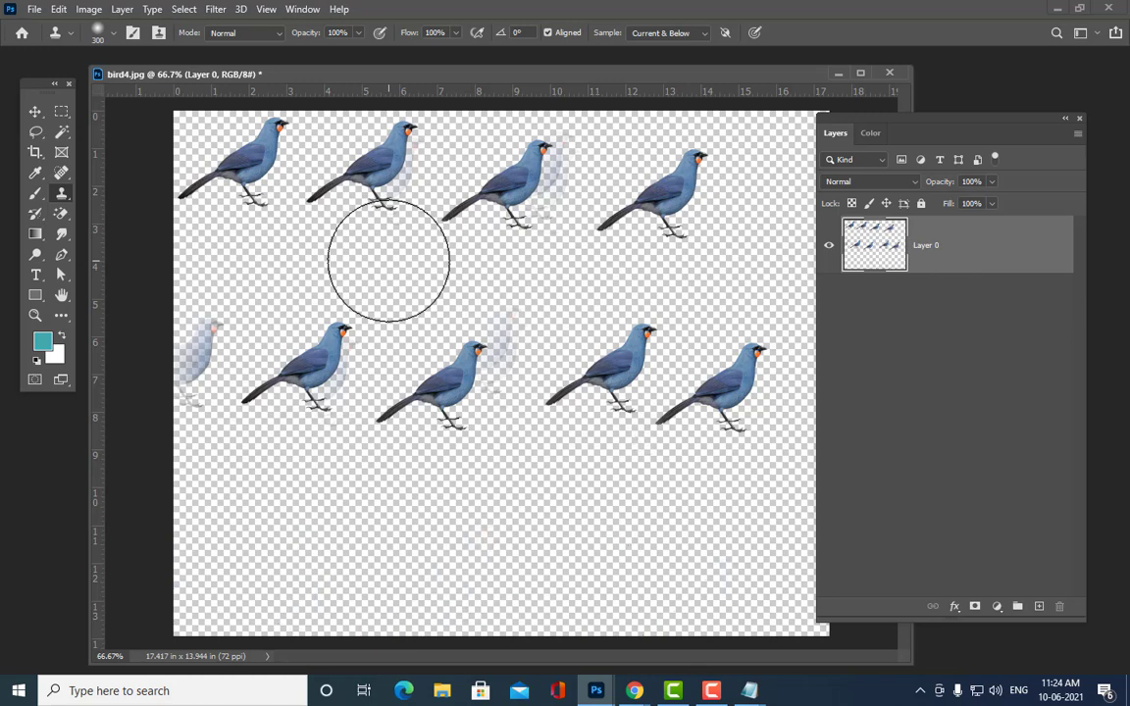
key(ctrl+z)
key(ctrl+z)
key(ctrl+z)
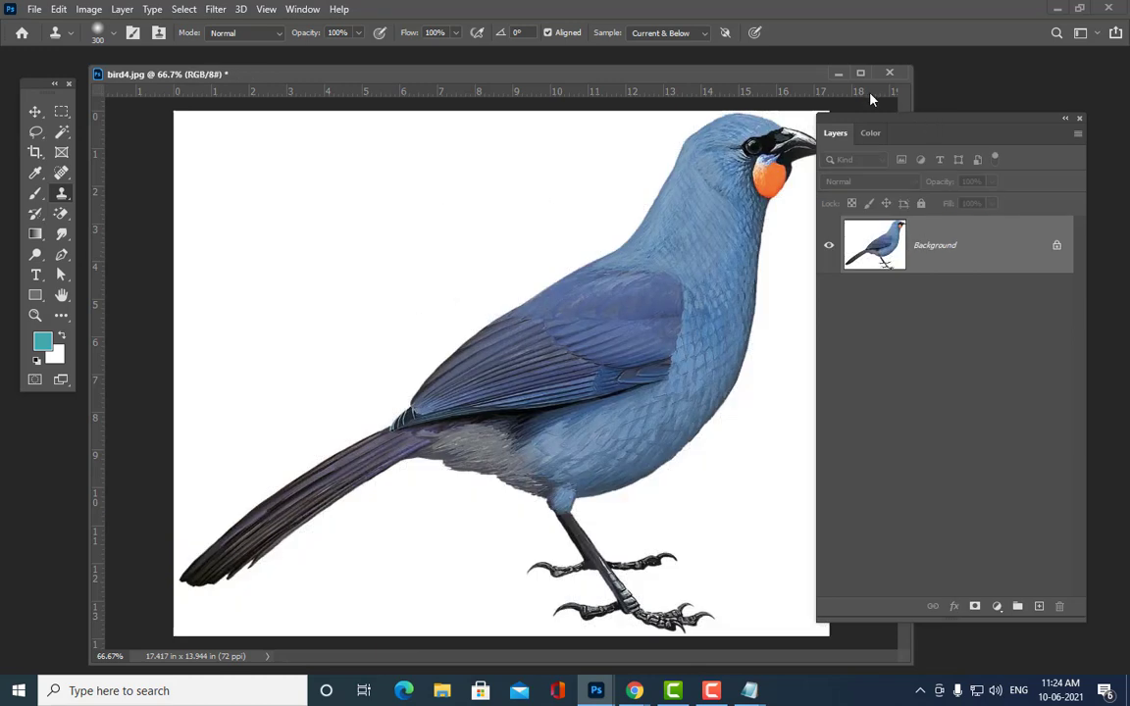
Step: Close bird4.jpg and open brokenraod.jpg in a window enlarged around the whole photo
drag(767, 78, 563, 247)
click(685, 244)
click(551, 263)
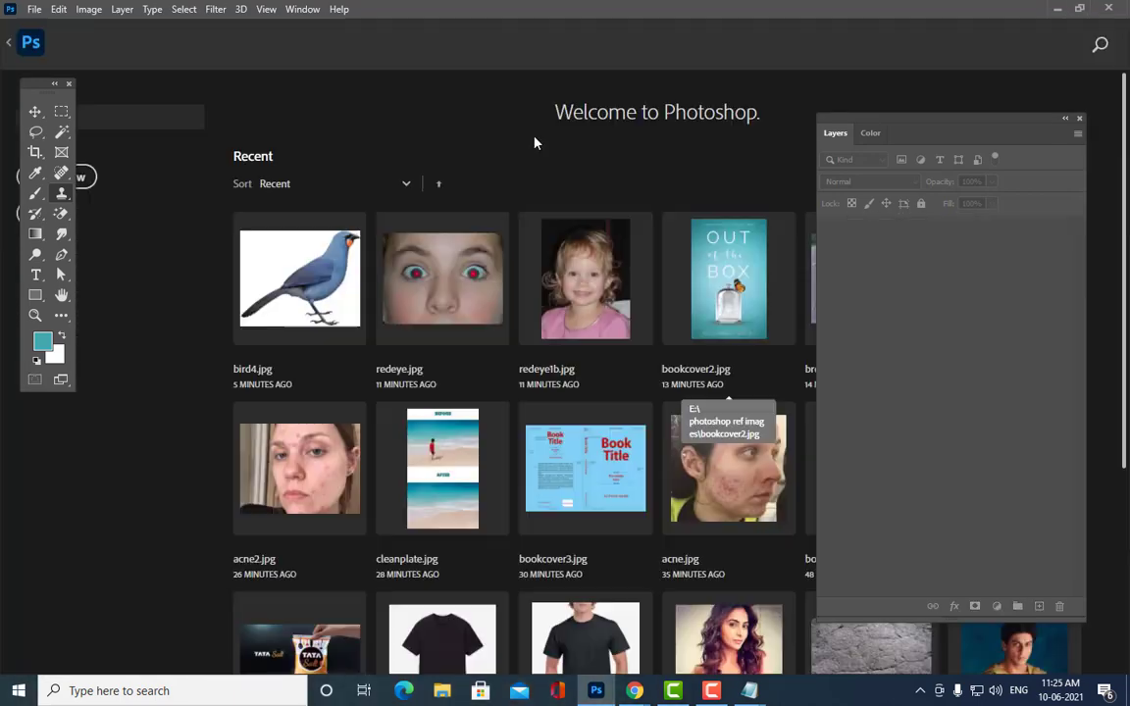
drag(904, 117, 961, 196)
click(870, 277)
mouse_move(106, 57)
mouse_down()
mouse_move(212, 82)
mouse_move(195, 69)
mouse_up()
drag(743, 578, 885, 598)
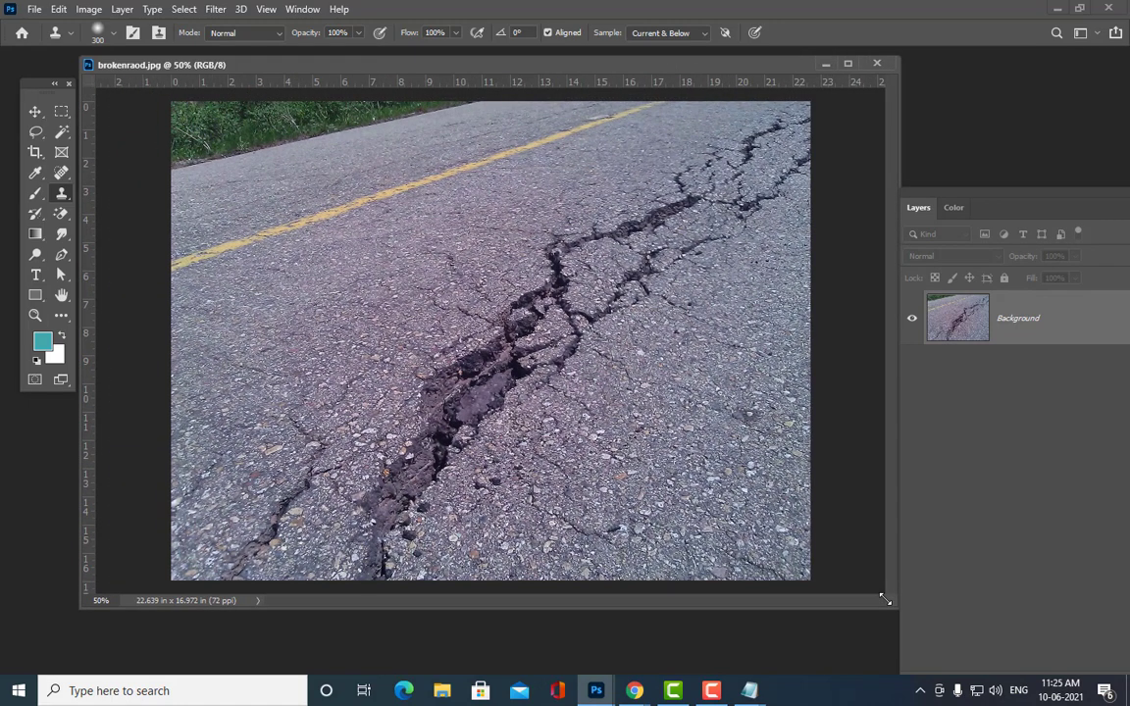
Step: Convert the road photo's locked Background into an editable layer named Layer 0
double_click(1084, 338)
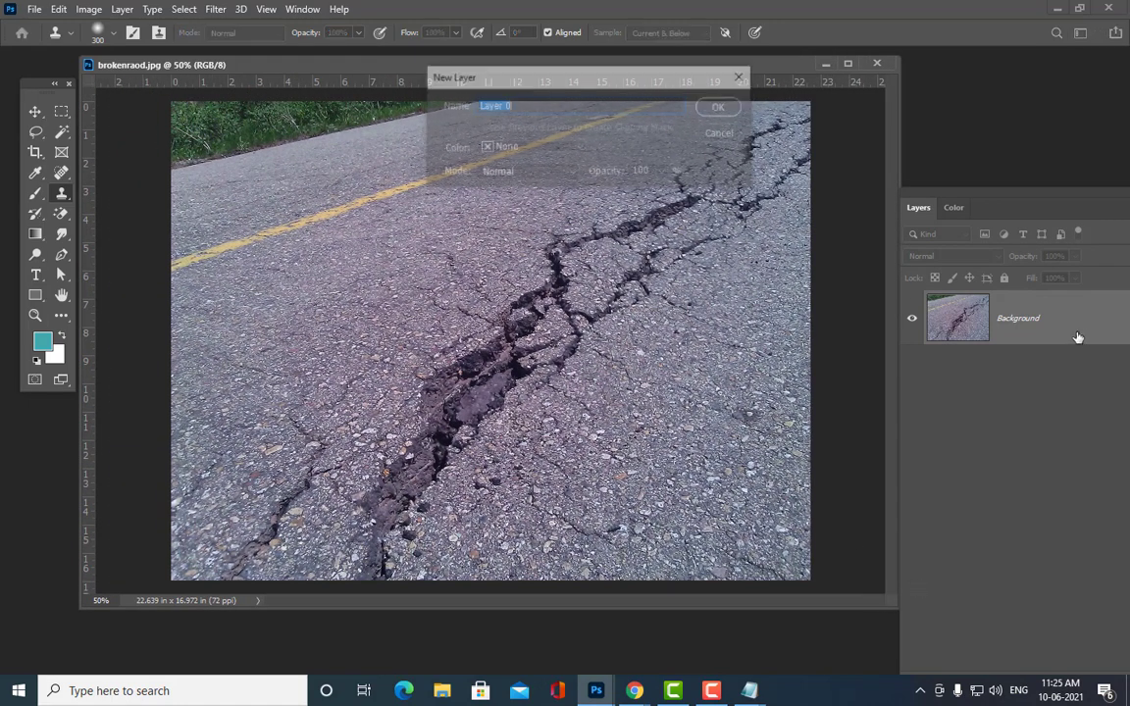
click(738, 108)
drag(923, 204, 930, 177)
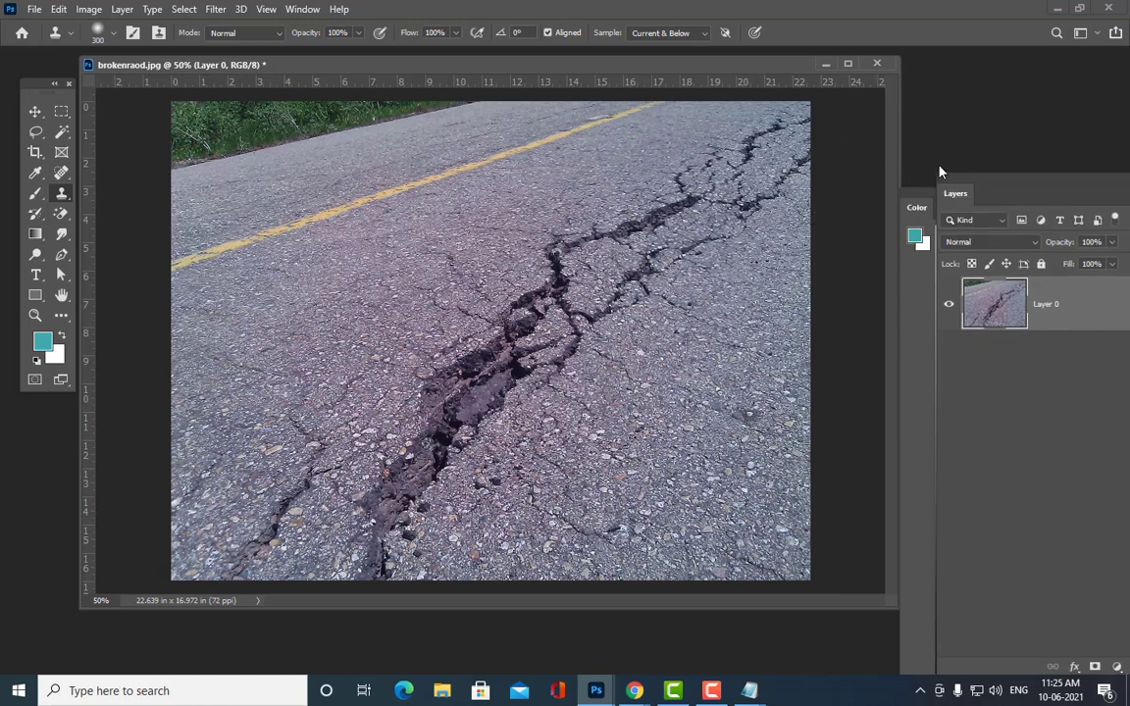
Step: Try healing the lower part of the main road crack with the Healing Brush at size 150, then undo it
click(61, 173)
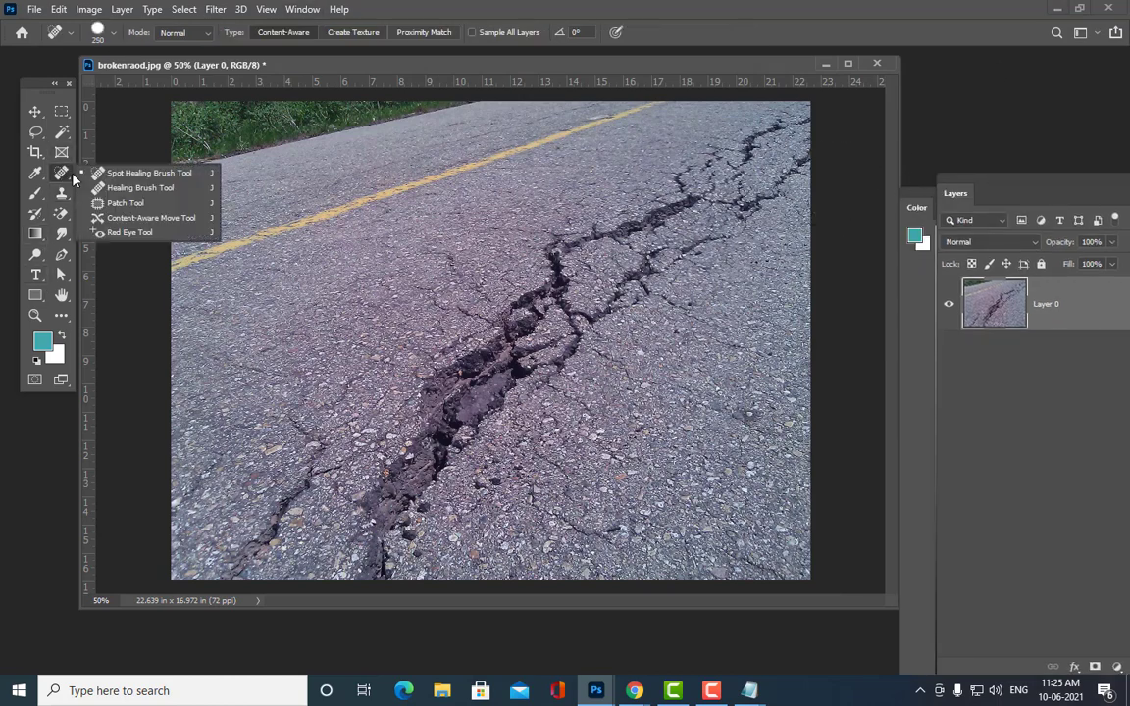
click(123, 189)
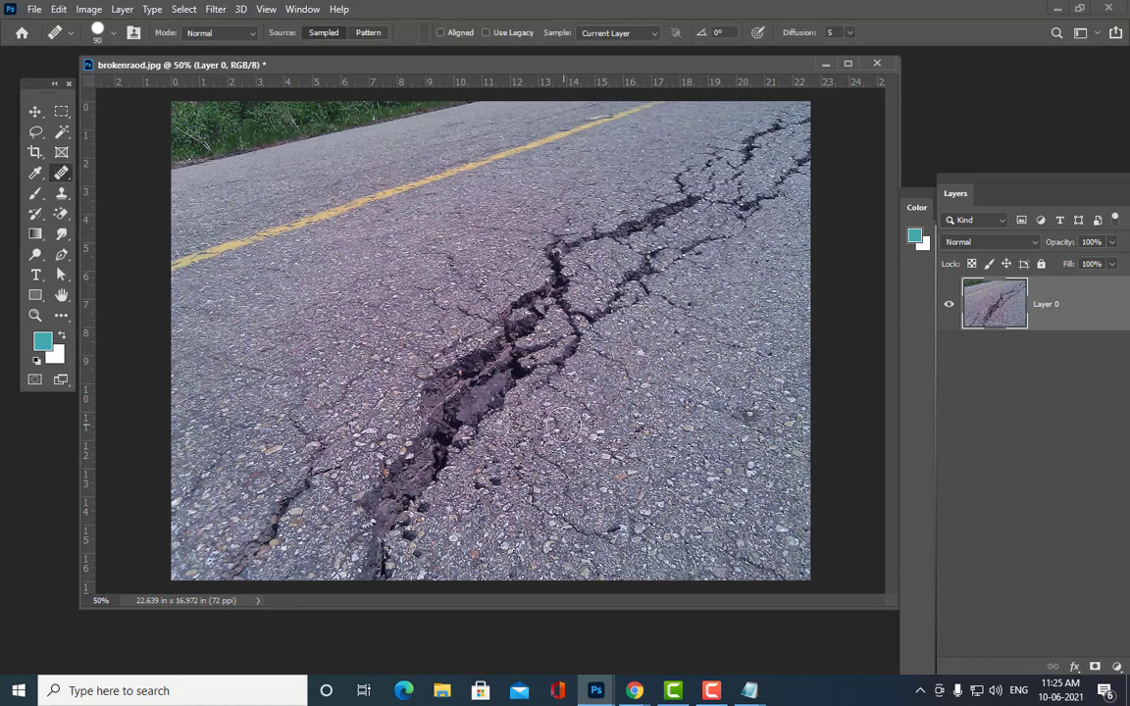
key(bracketright)
key(bracketright)
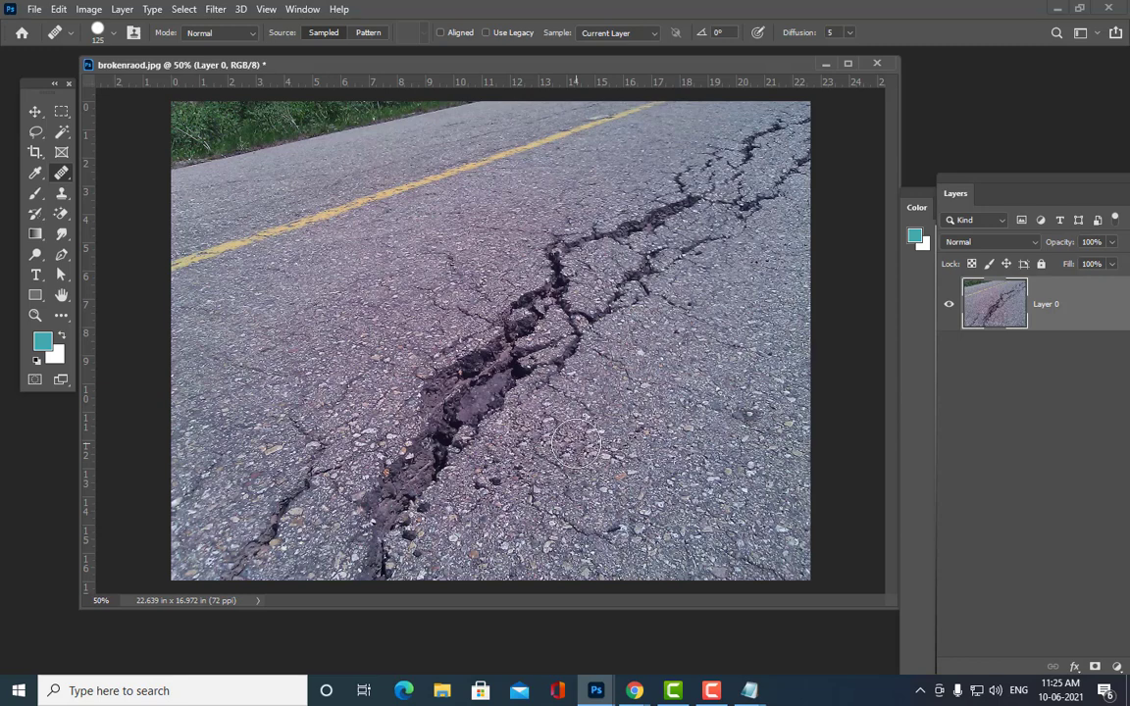
key(bracketright)
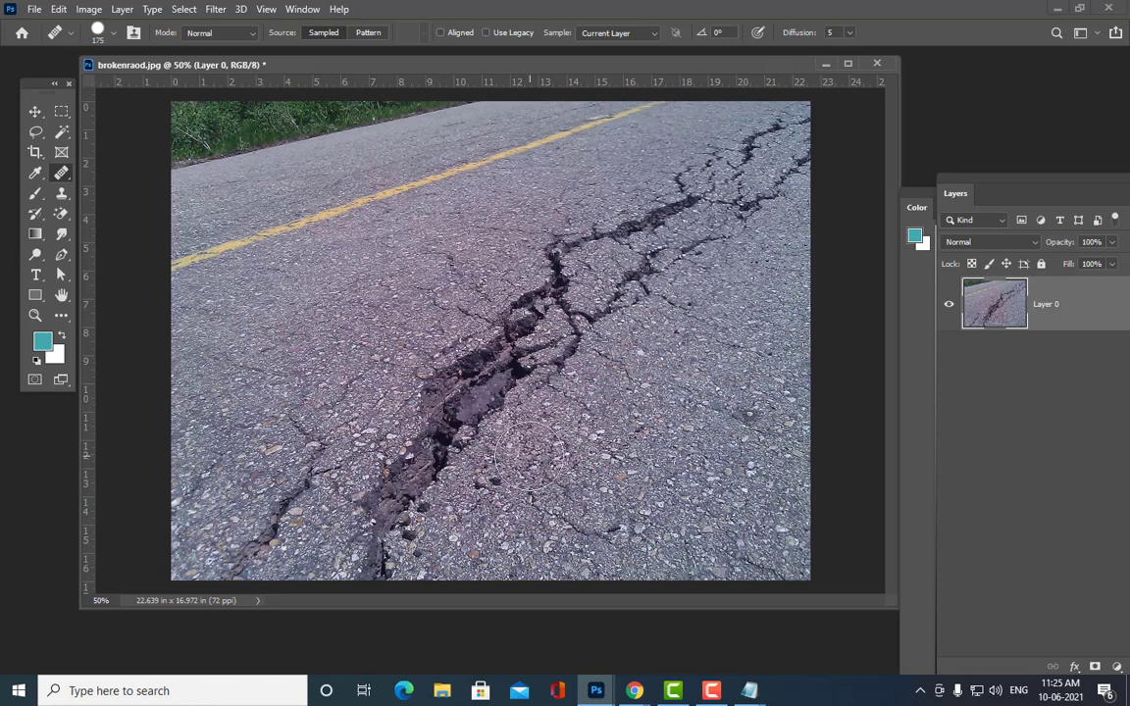
click(468, 412)
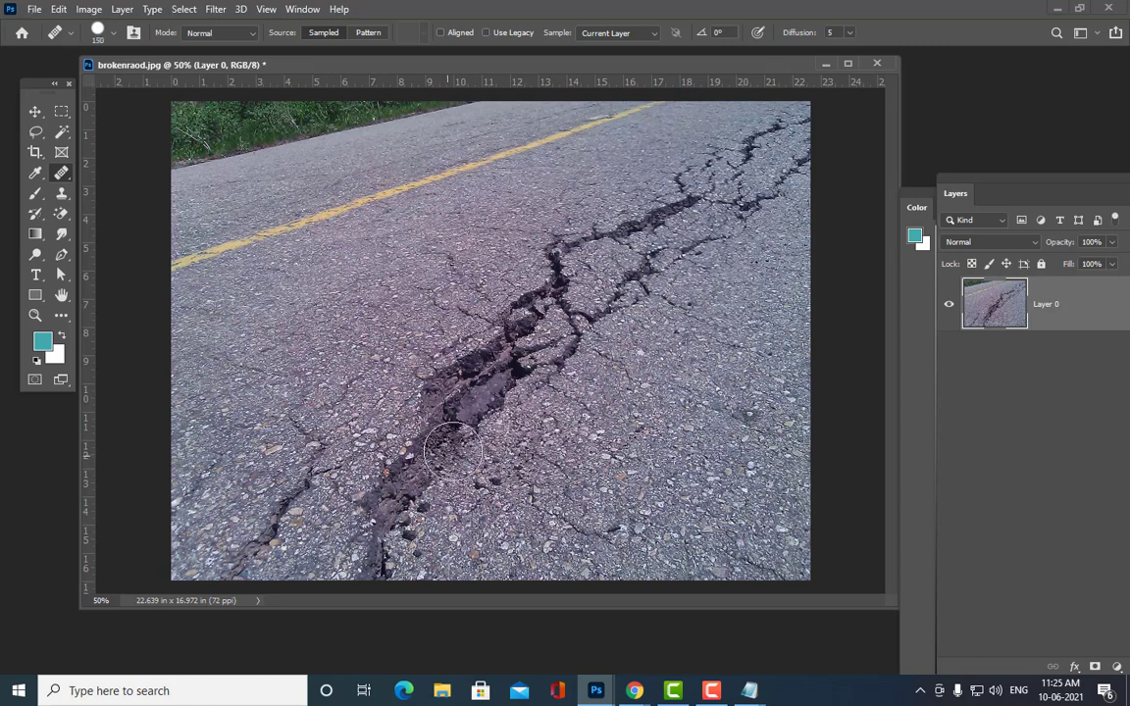
mouse_move(427, 457)
mouse_down()
mouse_move(386, 502)
mouse_move(399, 520)
mouse_move(371, 559)
mouse_up()
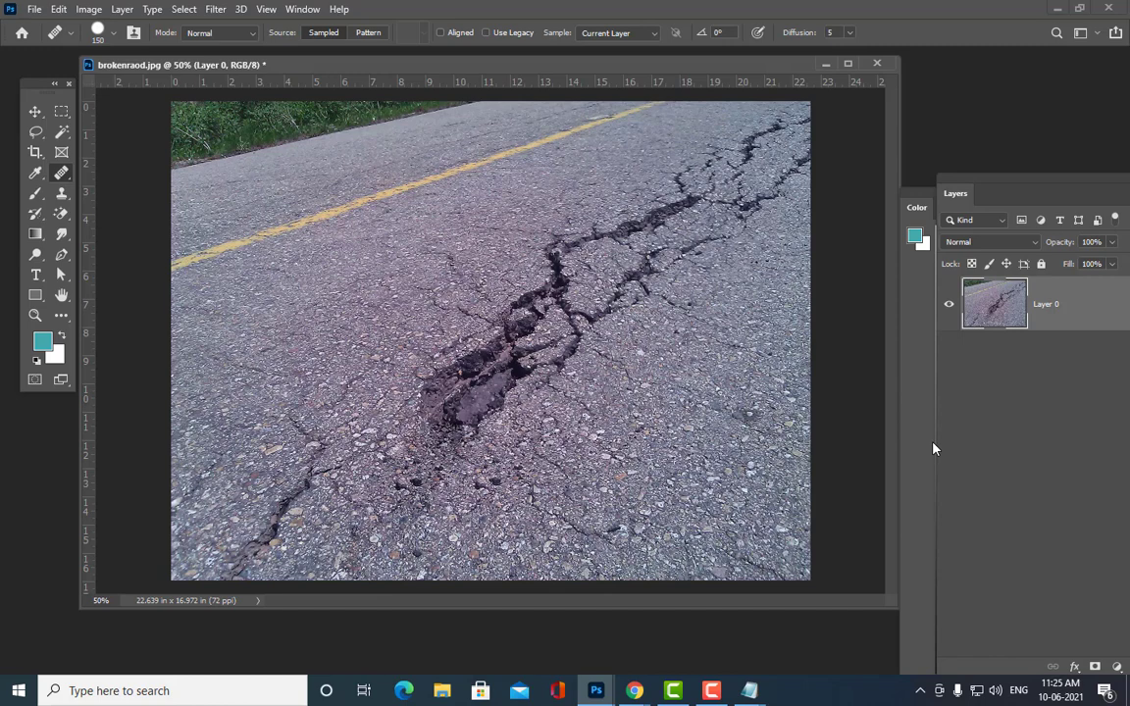
key(ctrl+z)
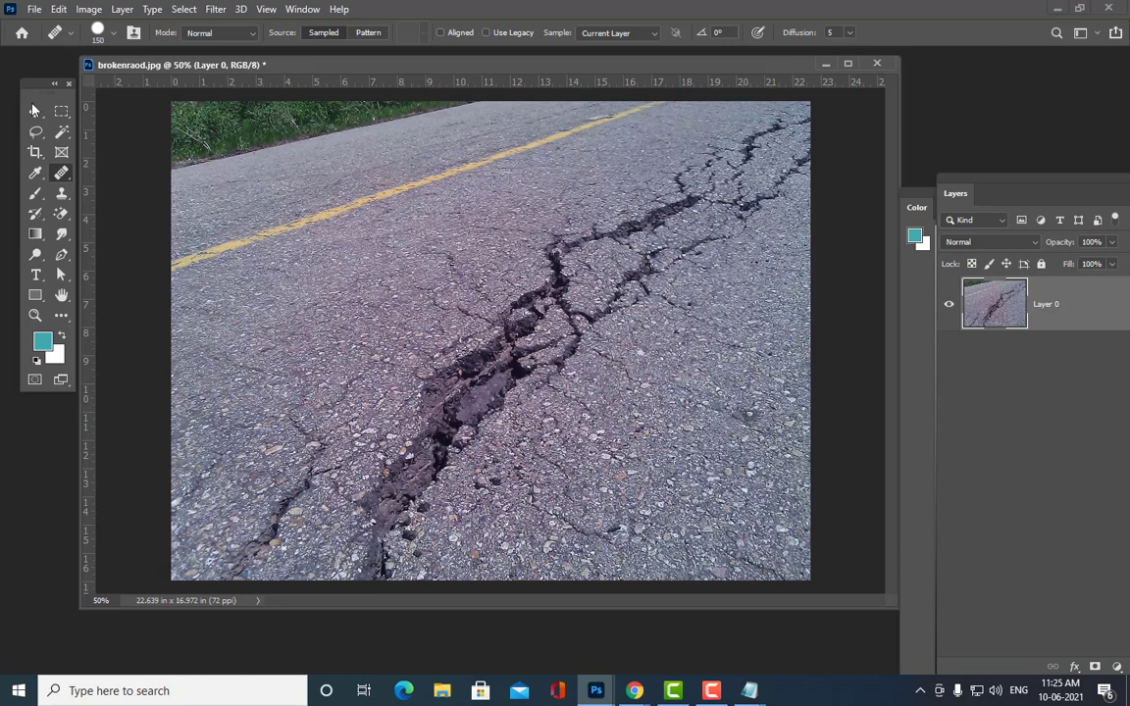
Step: Clone clean asphalt over the lower part of the main road crack using the Clone Stamp at brush size 250
click(61, 193)
right_click(61, 193)
click(123, 189)
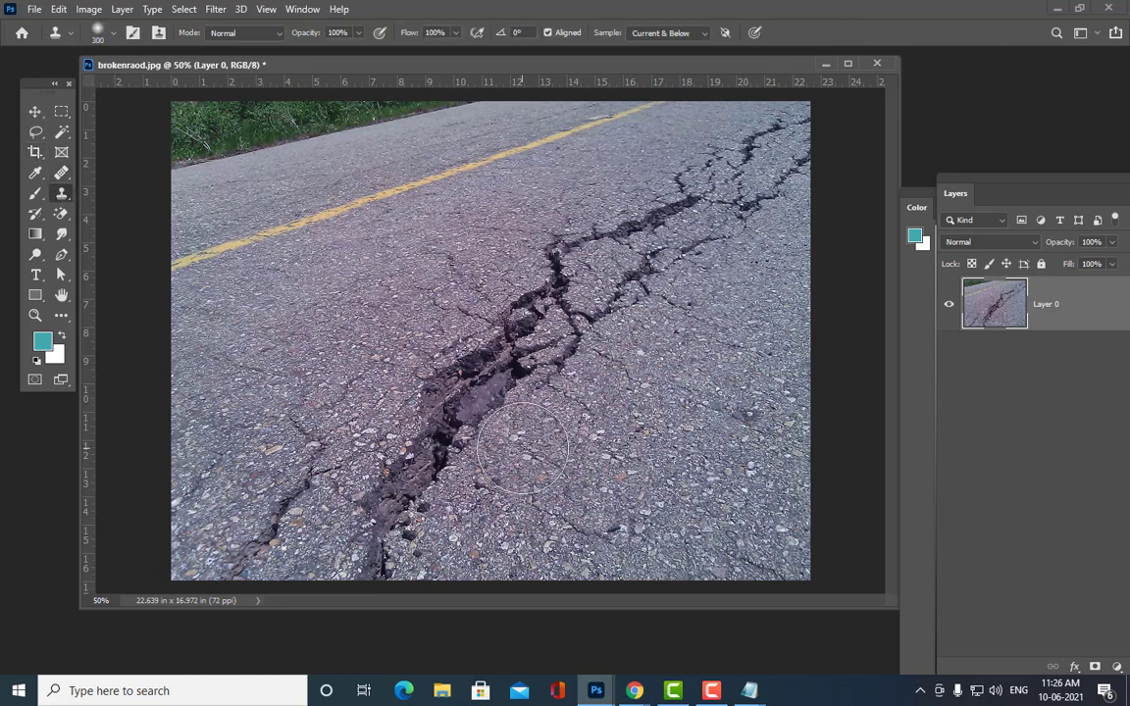
key(bracketleft)
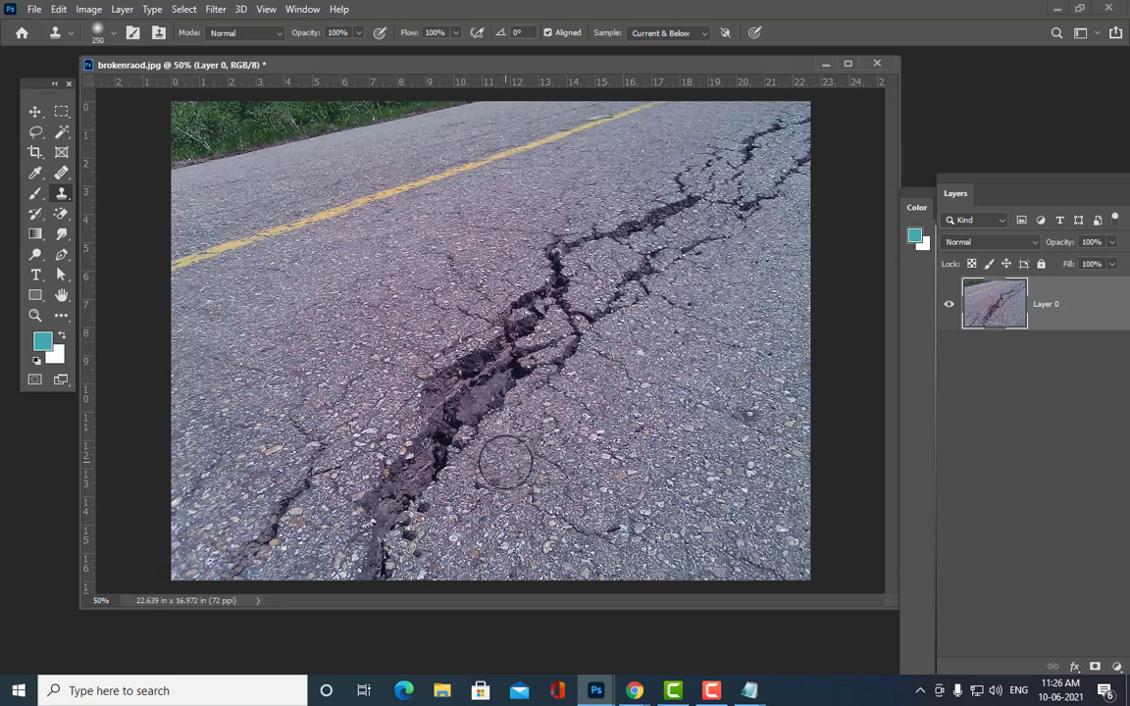
mouse_move(506, 472)
mouse_down()
mouse_move(412, 432)
mouse_move(445, 470)
mouse_move(392, 420)
mouse_move(372, 436)
mouse_move(389, 518)
mouse_move(333, 490)
mouse_move(485, 490)
mouse_move(470, 480)
mouse_move(475, 569)
mouse_move(374, 579)
mouse_move(441, 490)
mouse_move(407, 475)
mouse_move(603, 505)
mouse_move(333, 478)
mouse_move(398, 481)
mouse_move(364, 567)
mouse_up()
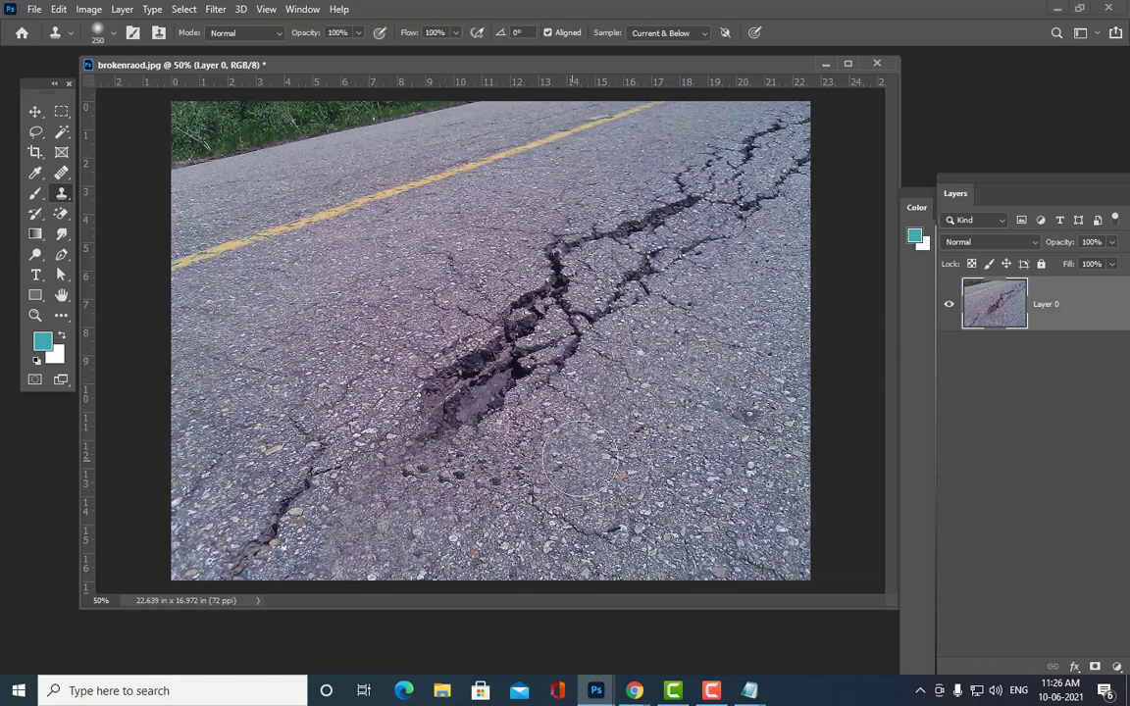
Step: Cover the wide middle section of the main road crack with cloned asphalt
mouse_move(491, 367)
mouse_down()
mouse_move(456, 333)
mouse_move(506, 367)
mouse_move(461, 392)
mouse_move(423, 369)
mouse_move(402, 373)
mouse_move(460, 378)
mouse_up()
key(ctrl+alt+z)
key(ctrl+alt+z)
key(ctrl+alt+z)
key(ctrl+alt+z)
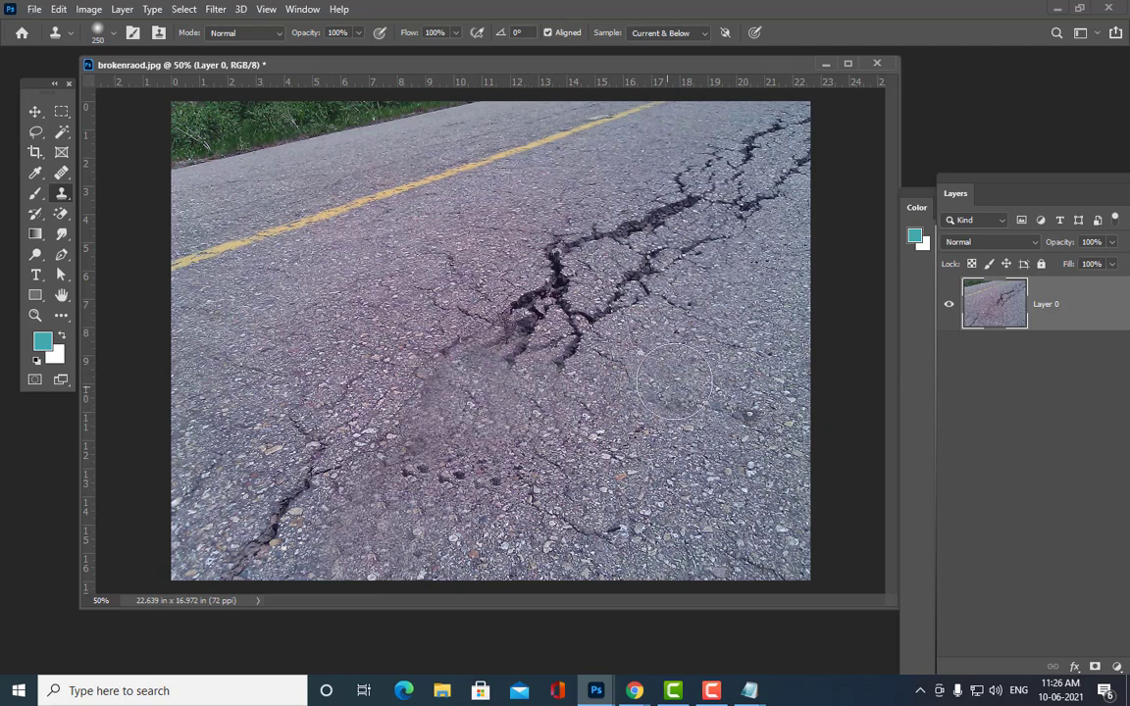
Step: Sample clean asphalt beside the crack and clone it over the branches running toward the photo's upper-right corner
alt+click(637, 326)
mouse_move(559, 294)
mouse_down()
mouse_move(603, 240)
mouse_move(648, 263)
mouse_move(691, 230)
mouse_move(676, 221)
mouse_move(755, 222)
mouse_move(803, 171)
mouse_move(723, 148)
mouse_move(812, 162)
mouse_move(803, 155)
mouse_move(819, 139)
mouse_move(768, 197)
mouse_up()
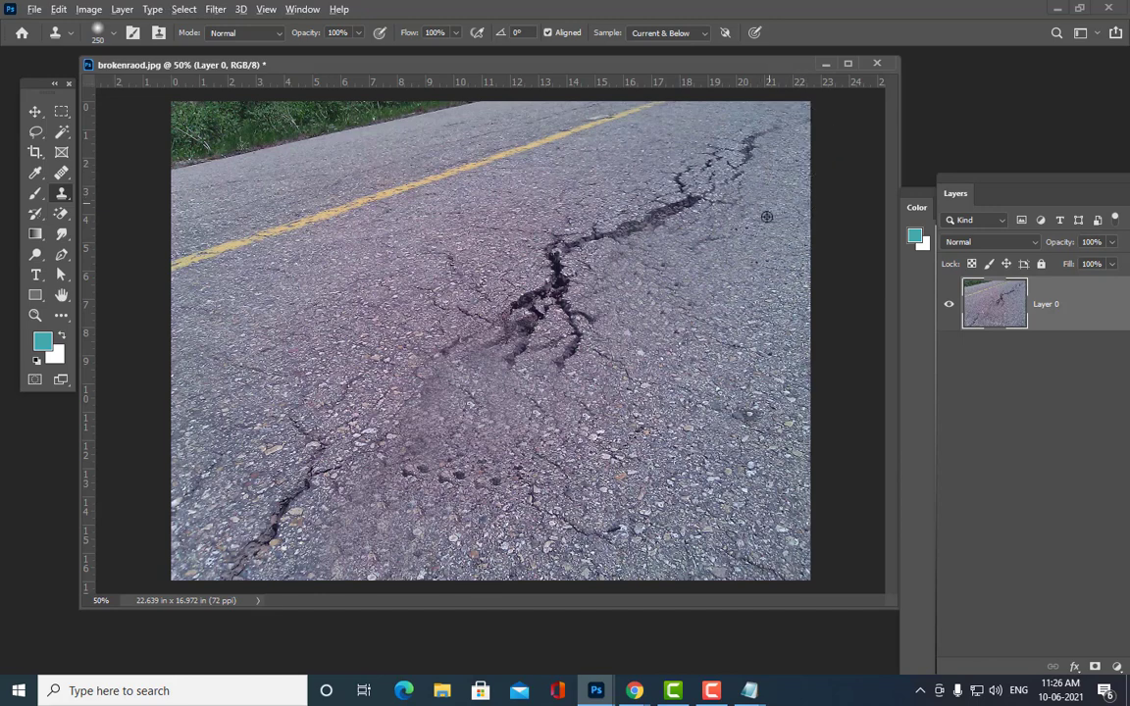
mouse_move(703, 219)
mouse_down()
mouse_move(724, 193)
mouse_move(761, 178)
mouse_move(743, 159)
mouse_move(771, 165)
mouse_move(744, 159)
mouse_move(761, 148)
mouse_move(741, 284)
mouse_move(706, 253)
mouse_move(686, 203)
mouse_move(717, 190)
mouse_move(709, 177)
mouse_move(701, 189)
mouse_move(750, 198)
mouse_up()
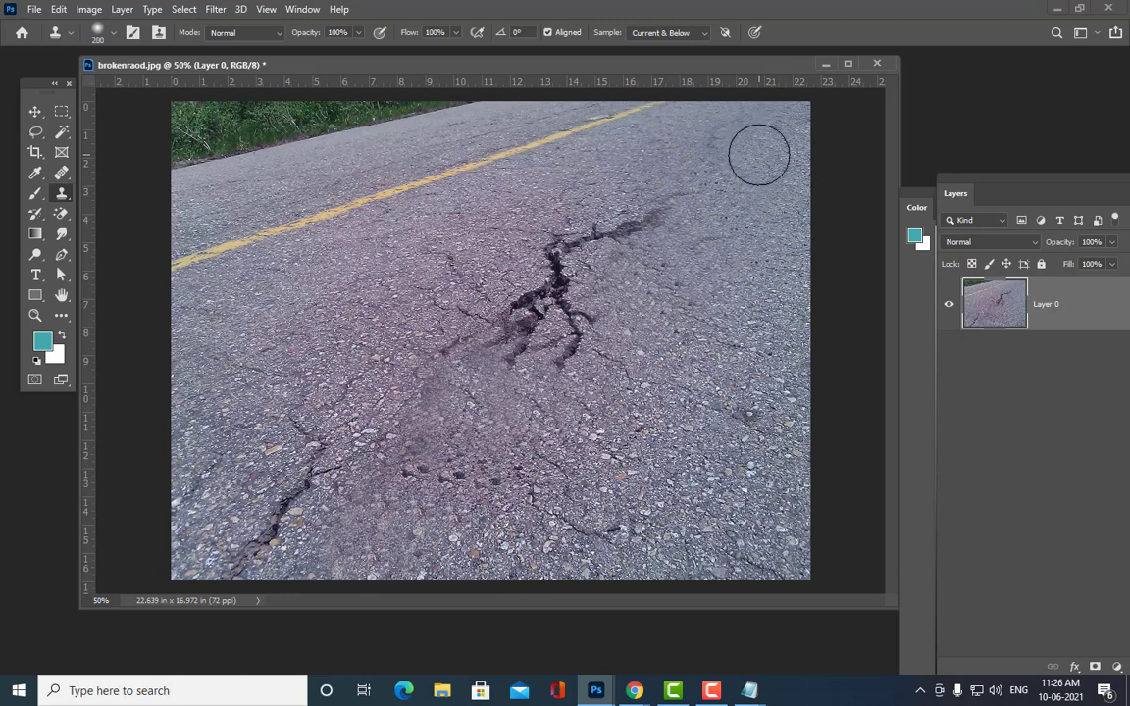
Step: Reduce the clone brush to size 90, touch up the far road surface and cover the crack's upper diagonal section
key(bracketleft)
key(bracketleft)
key(bracketleft)
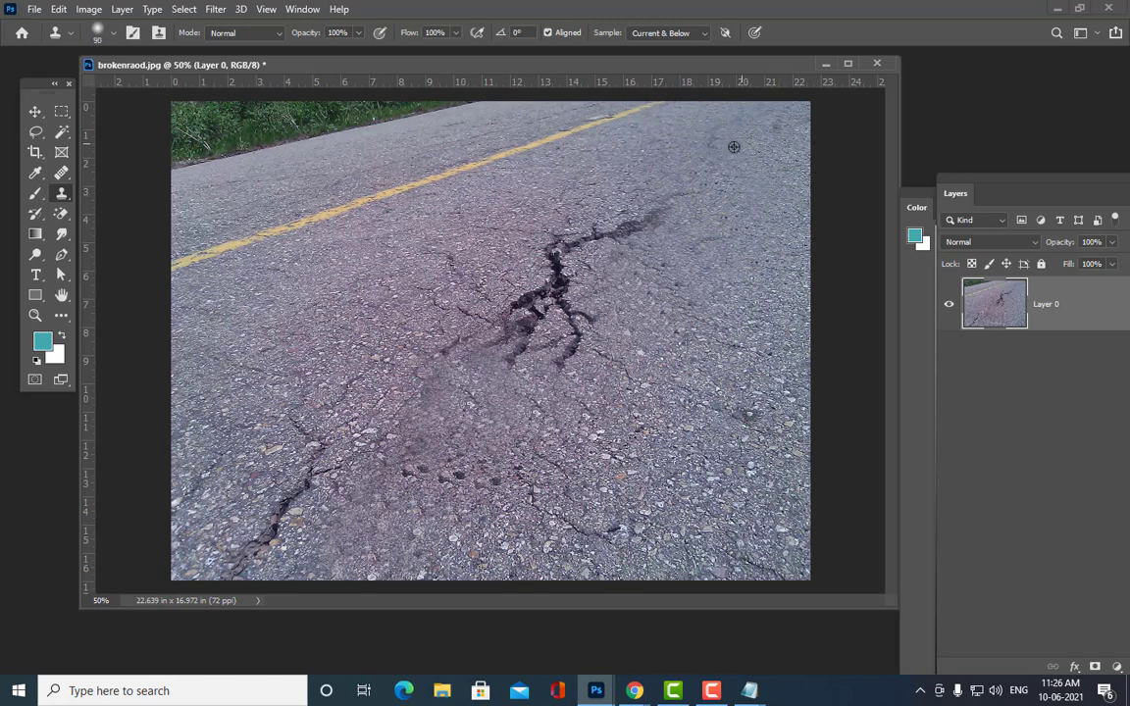
drag(713, 143, 723, 142)
mouse_move(596, 280)
mouse_down()
mouse_move(602, 243)
mouse_move(636, 232)
mouse_up()
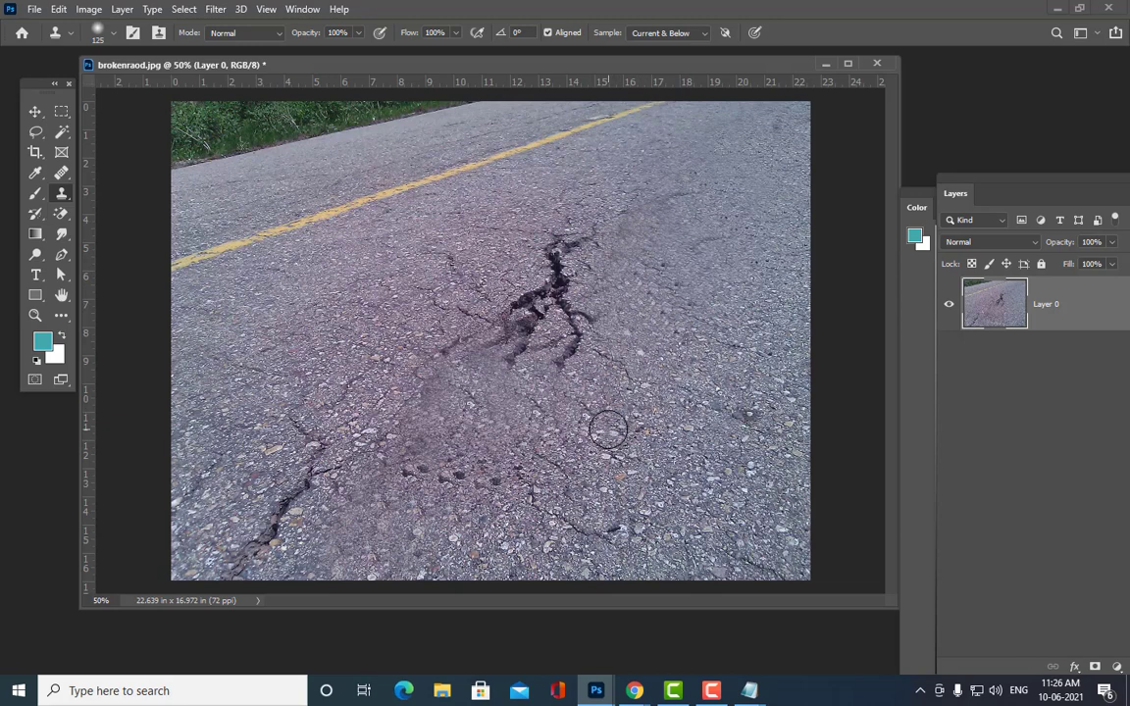
Step: Enlarge the clone brush to size 200 and cover the remaining central crack and the lower-left crack with asphalt
key(bracketright)
key(bracketright)
key(bracketright)
mouse_move(631, 359)
mouse_down()
mouse_move(524, 306)
mouse_move(582, 331)
mouse_move(534, 299)
mouse_move(575, 321)
mouse_move(519, 357)
mouse_move(633, 305)
mouse_move(673, 340)
mouse_move(575, 297)
mouse_move(592, 282)
mouse_move(505, 241)
mouse_move(551, 295)
mouse_move(466, 284)
mouse_move(588, 285)
mouse_move(534, 250)
mouse_move(572, 241)
mouse_move(554, 211)
mouse_move(461, 383)
mouse_move(407, 402)
mouse_move(429, 340)
mouse_move(422, 309)
mouse_move(402, 343)
mouse_up()
mouse_move(145, 460)
mouse_down()
mouse_move(282, 534)
mouse_move(365, 536)
mouse_move(303, 489)
mouse_move(261, 539)
mouse_up()
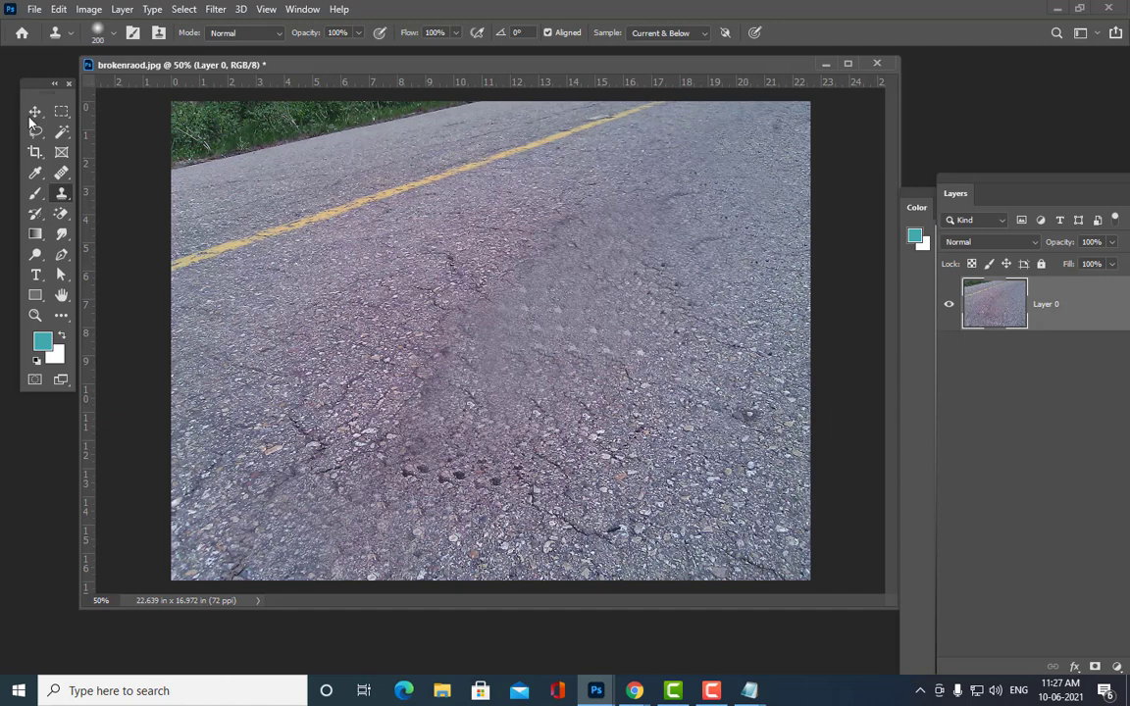
Step: Patch the blurred cloned areas in the middle of the road with textured asphalt using the Patch tool
click(60, 173)
right_click(61, 173)
click(126, 203)
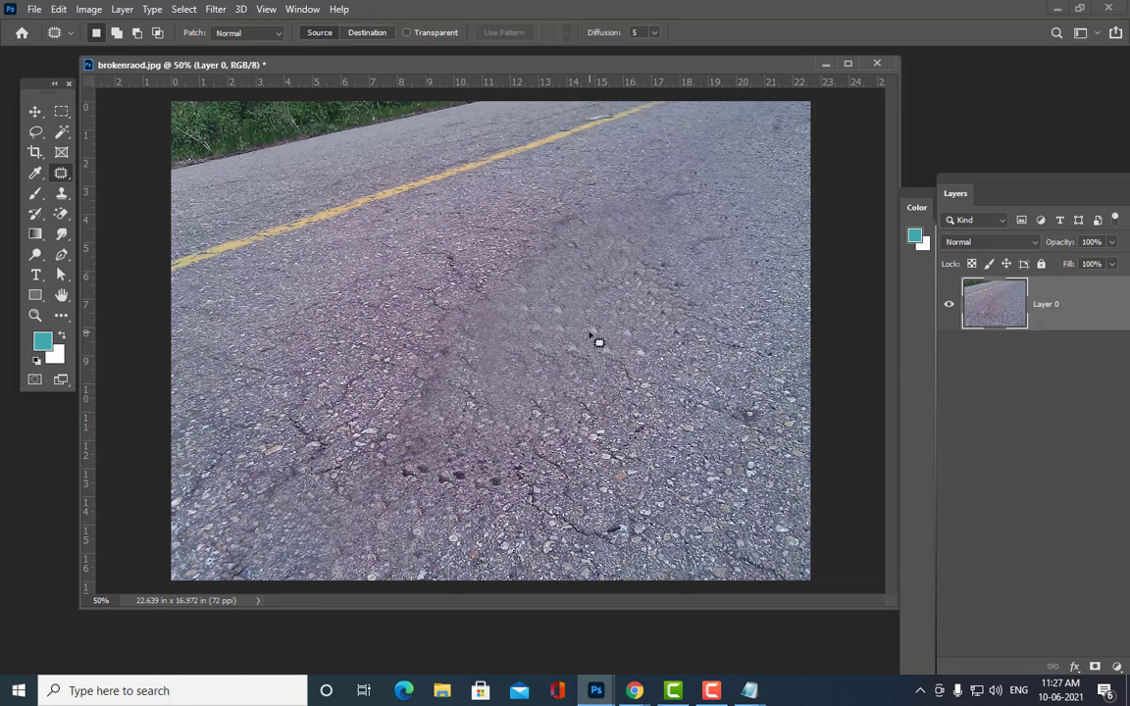
drag(638, 361, 648, 318)
click(541, 324)
mouse_move(579, 340)
mouse_down()
mouse_move(386, 282)
mouse_move(396, 323)
mouse_up()
click(558, 265)
drag(623, 294, 391, 291)
click(750, 245)
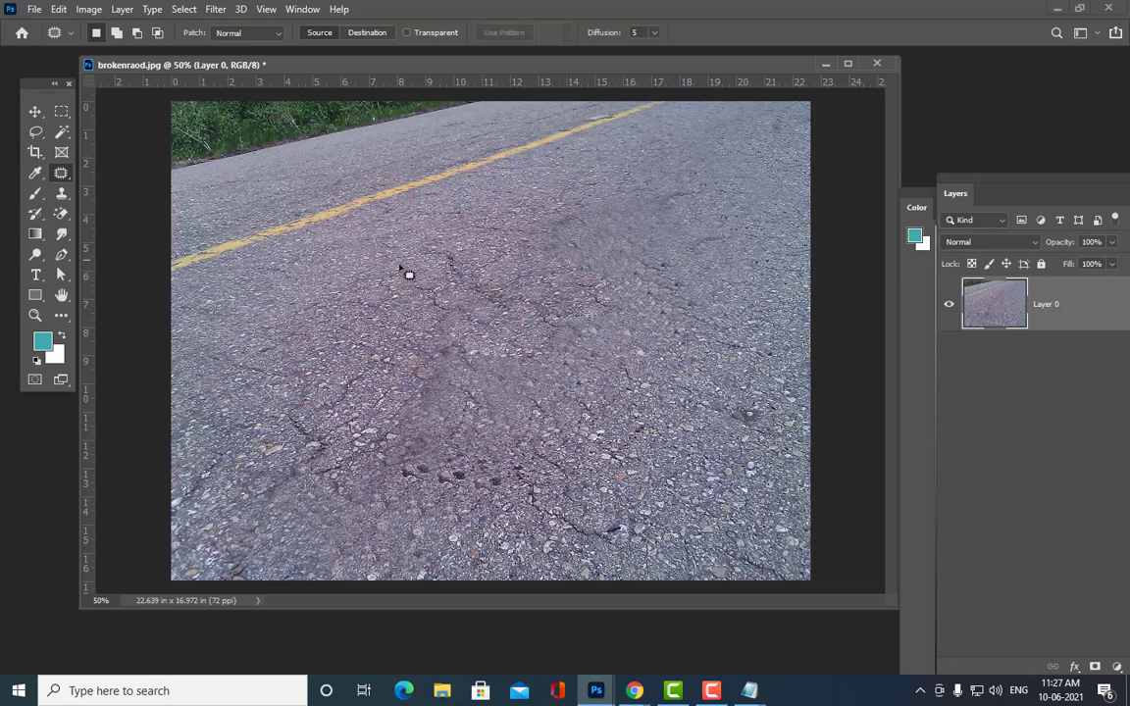
Step: Patch the smudged areas along the crack's former upper section with neighbouring asphalt texture
mouse_move(567, 297)
mouse_down()
mouse_move(595, 242)
mouse_move(479, 238)
mouse_up()
click(634, 215)
drag(617, 238, 739, 177)
click(704, 211)
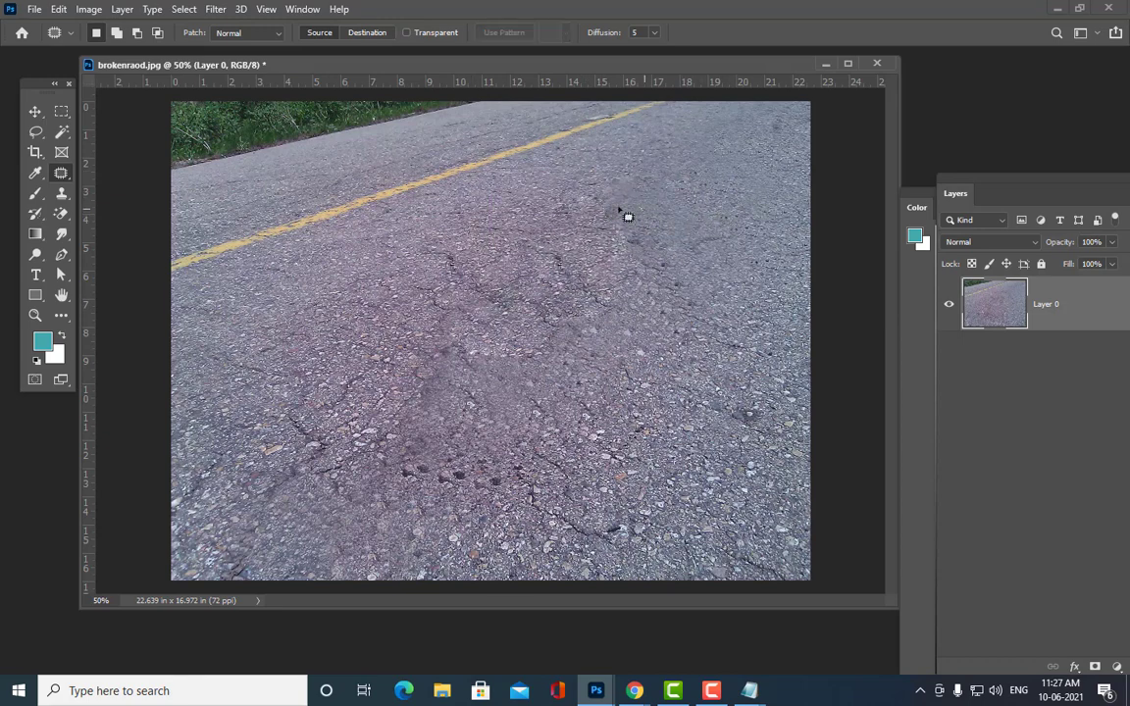
Step: Patch the remaining smudge on the road's far surface, and close brokenraod.jpg without saving the changes
drag(658, 225, 746, 274)
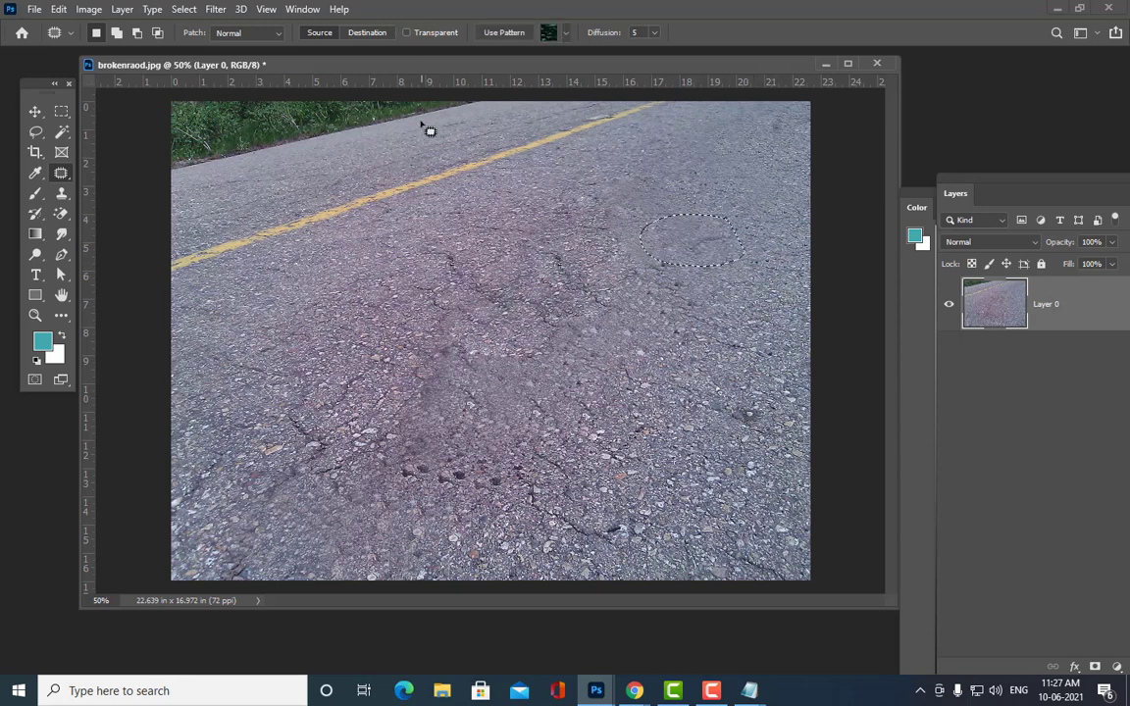
key(ctrl+d)
drag(383, 78, 328, 148)
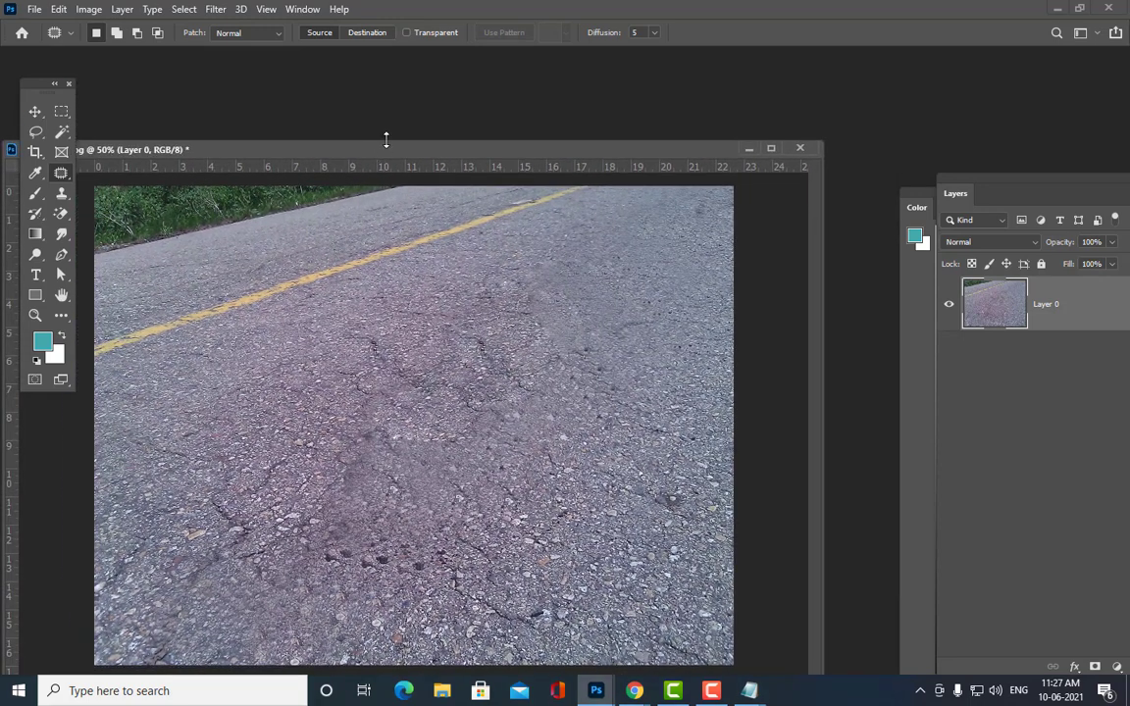
drag(411, 152, 450, 115)
click(852, 104)
click(574, 260)
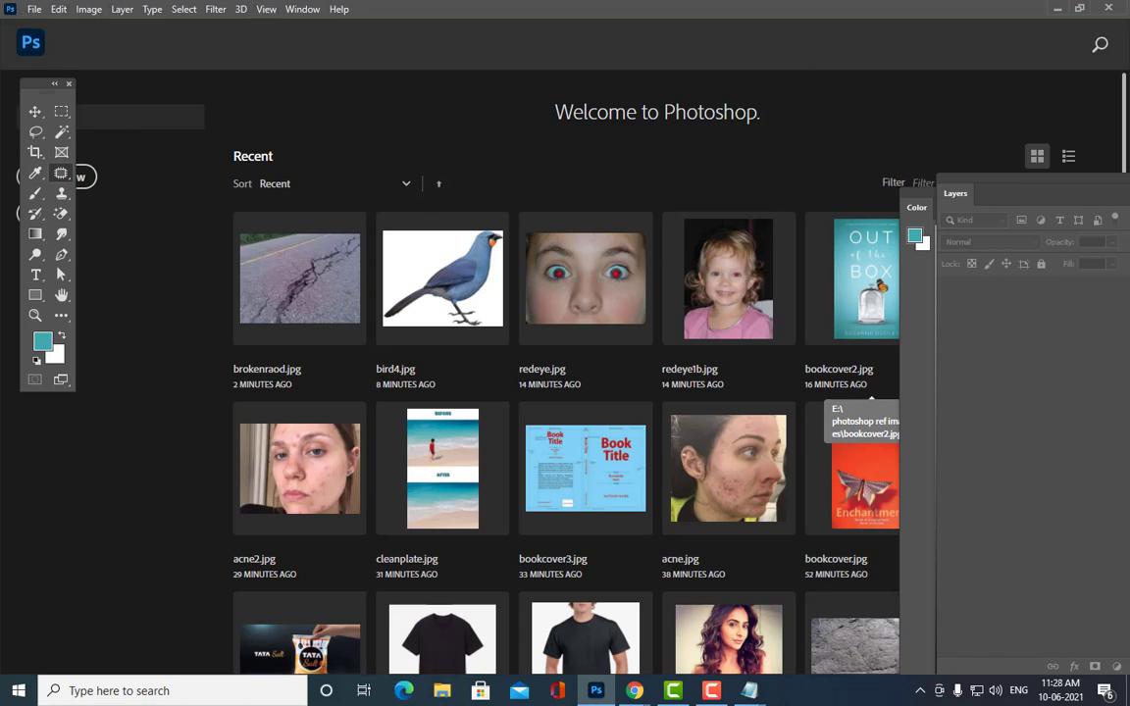
Step: Switch to Chrome and search Google Images for "wire removal vfx" in a new tab
mouse_move(634, 691)
click(487, 661)
click(943, 12)
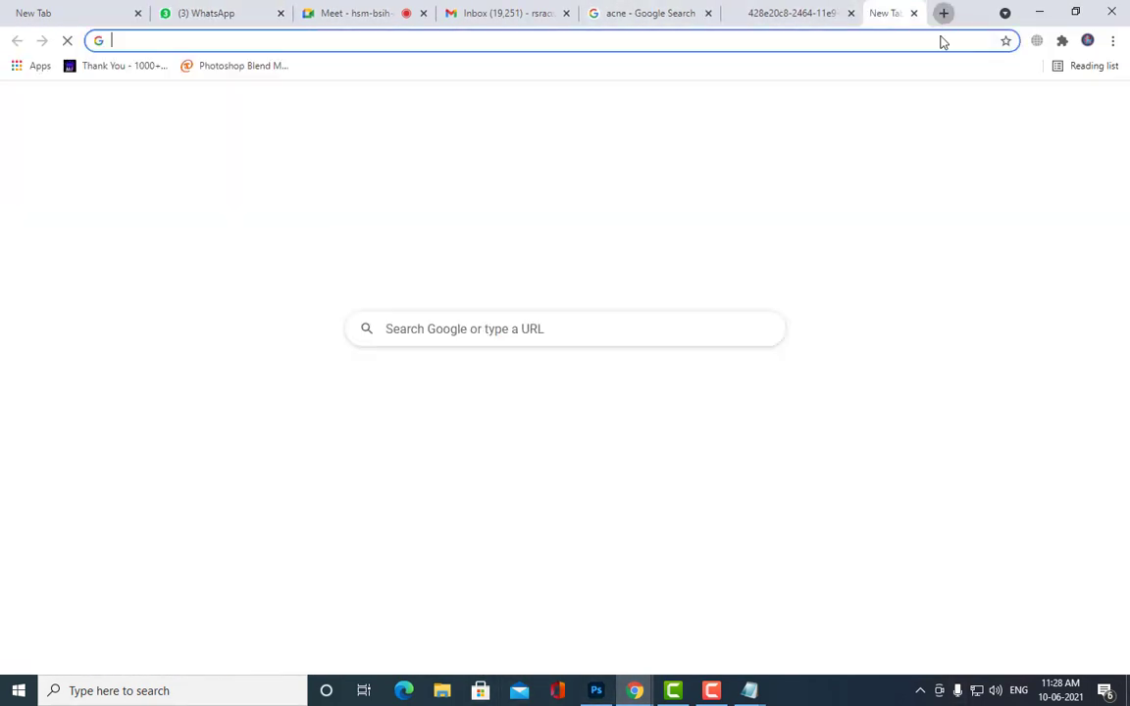
click(1015, 109)
click(497, 314)
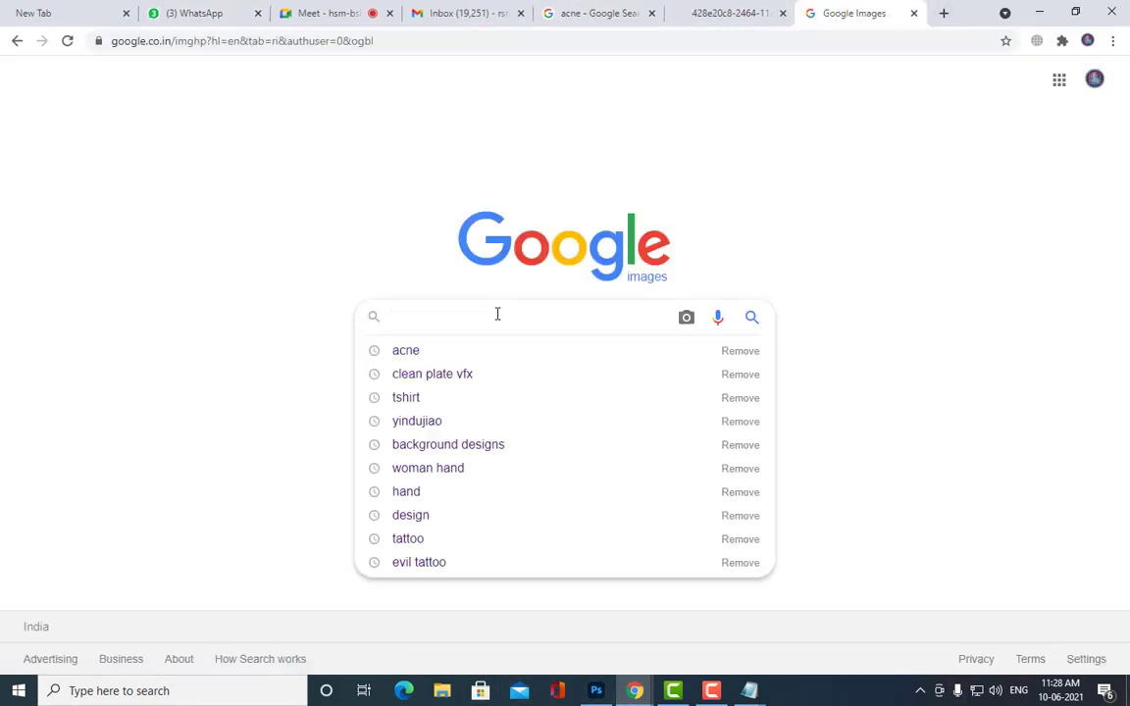
text(wire)
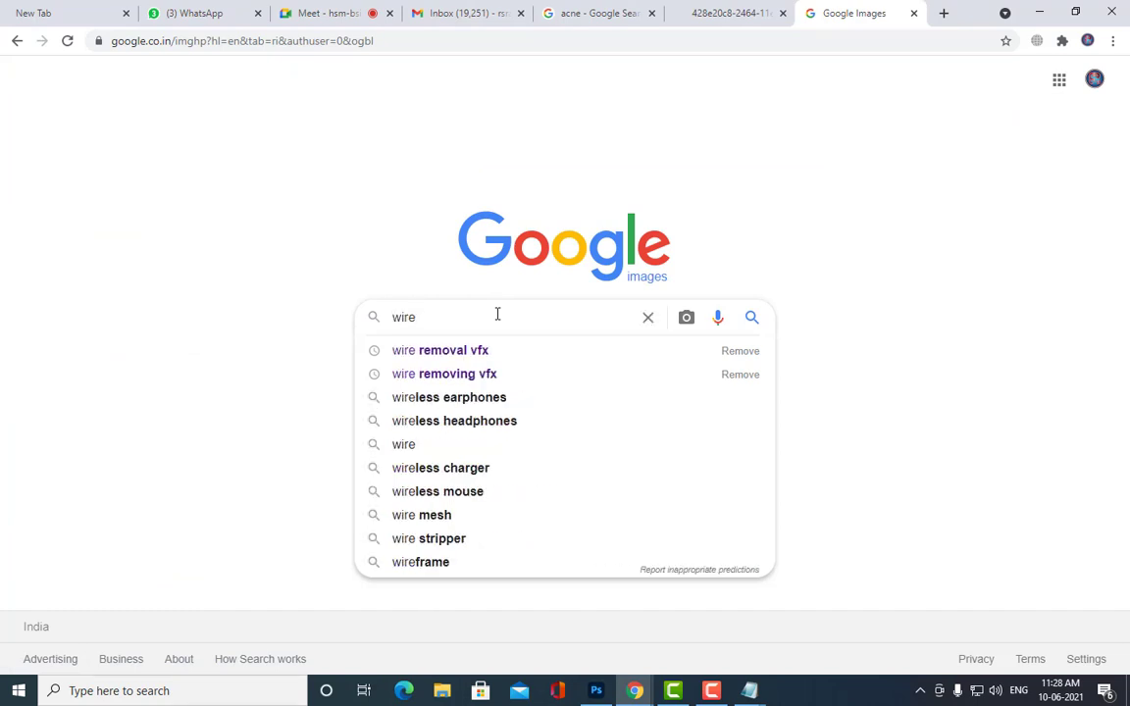
key(Down)
key(Return)
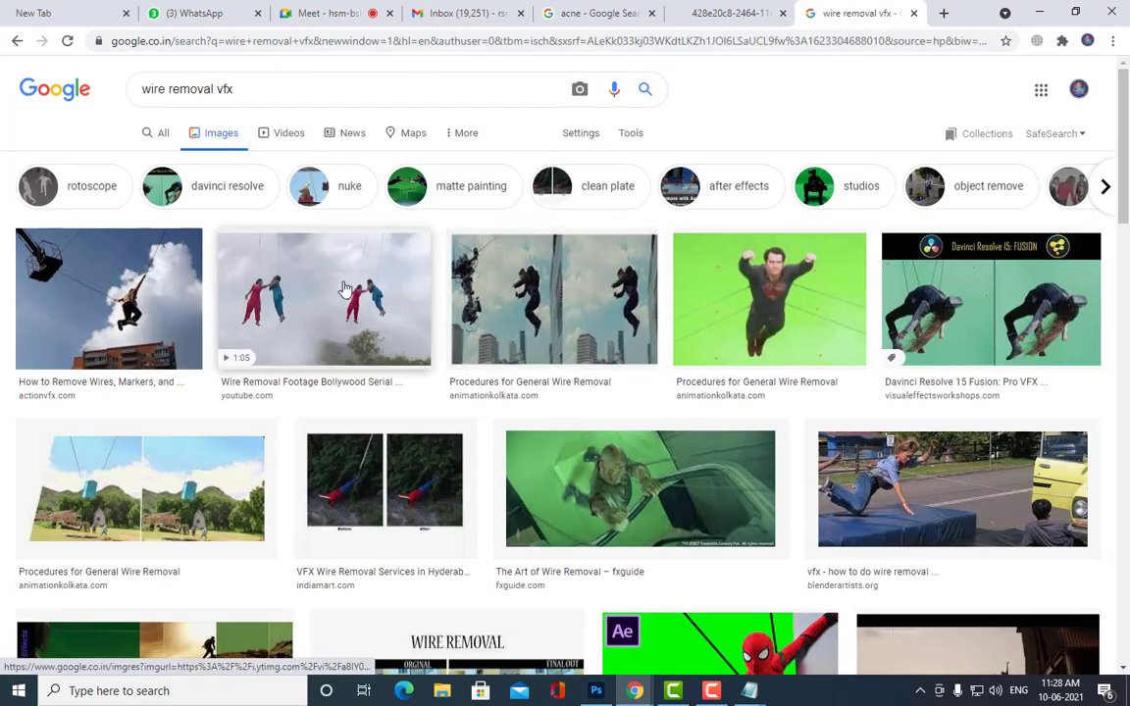
Step: Examine the wire removal examples, including the Bollywood serial footage, the before-and-after skyline shot and the green-screen flying figures
click(345, 288)
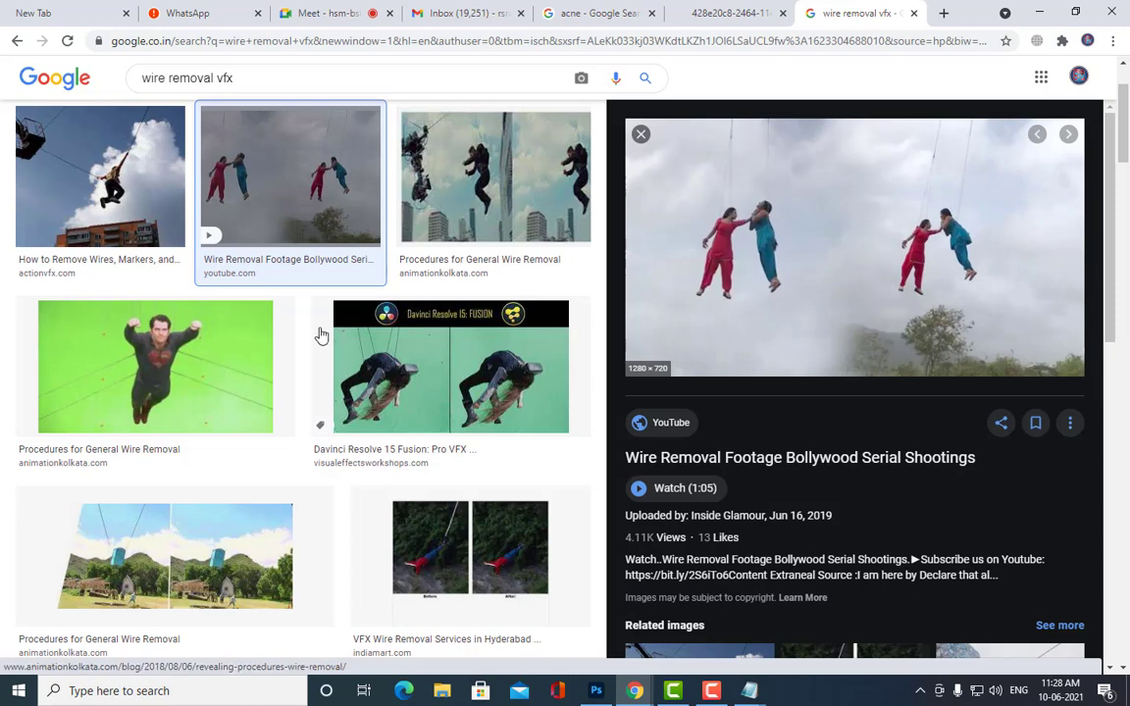
scroll(255, 361, down, 4)
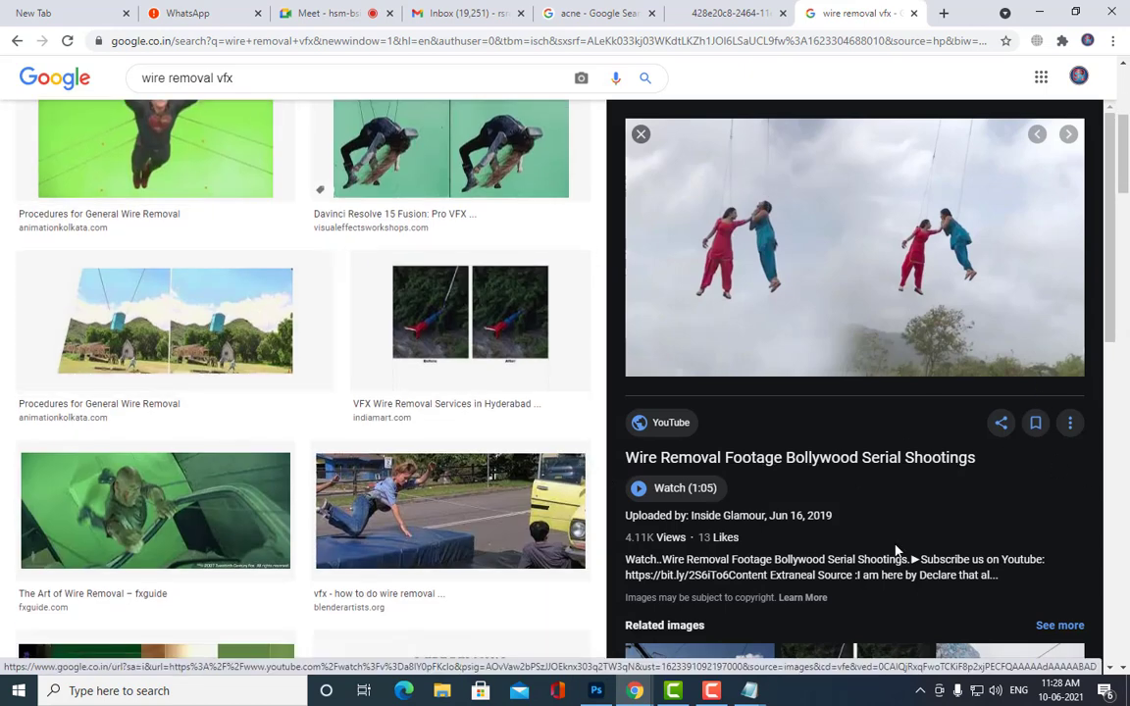
scroll(831, 434, down, 7)
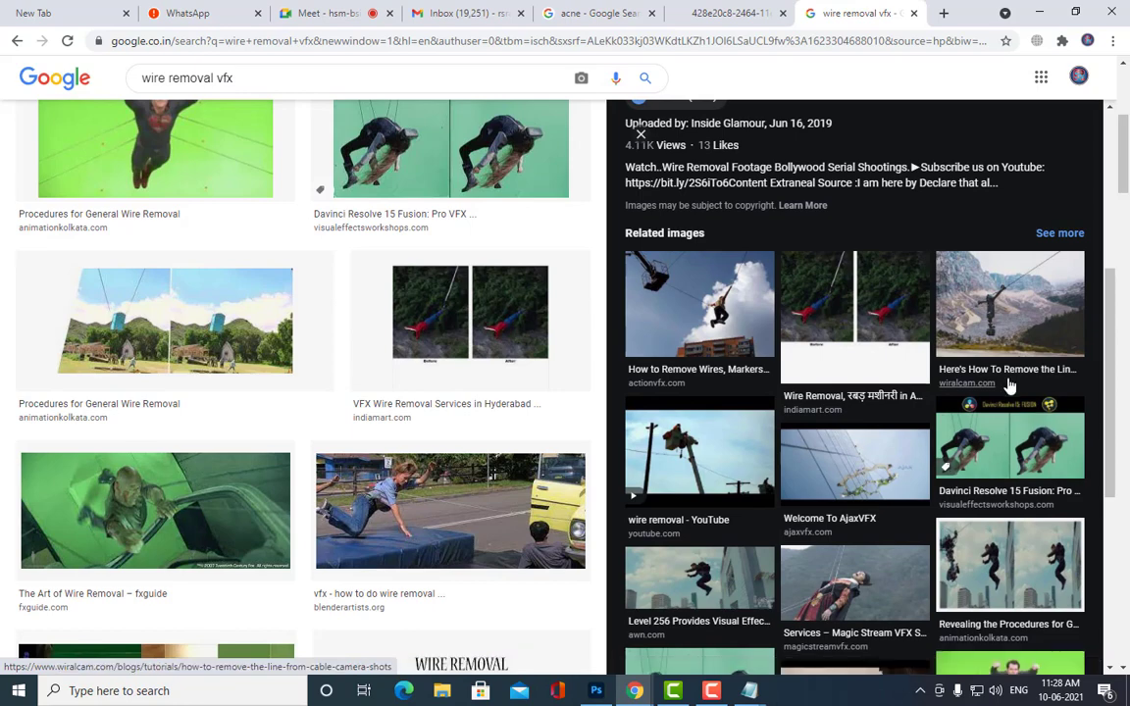
scroll(1018, 310, up, 7)
scroll(245, 341, up, 5)
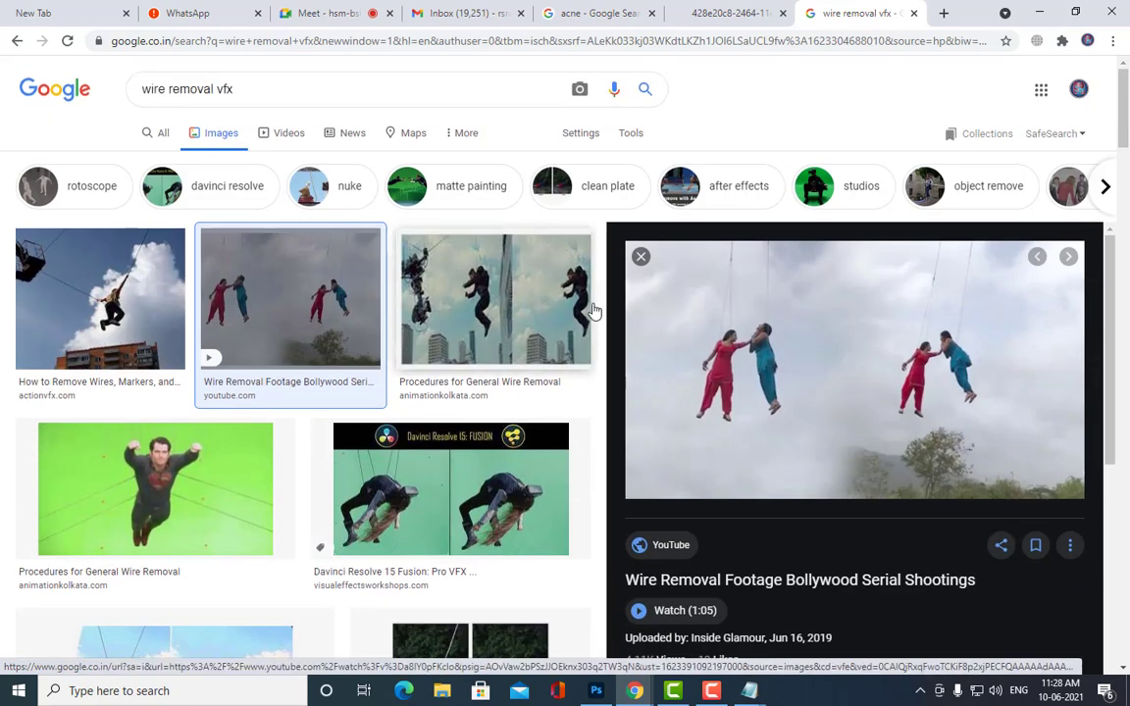
click(542, 328)
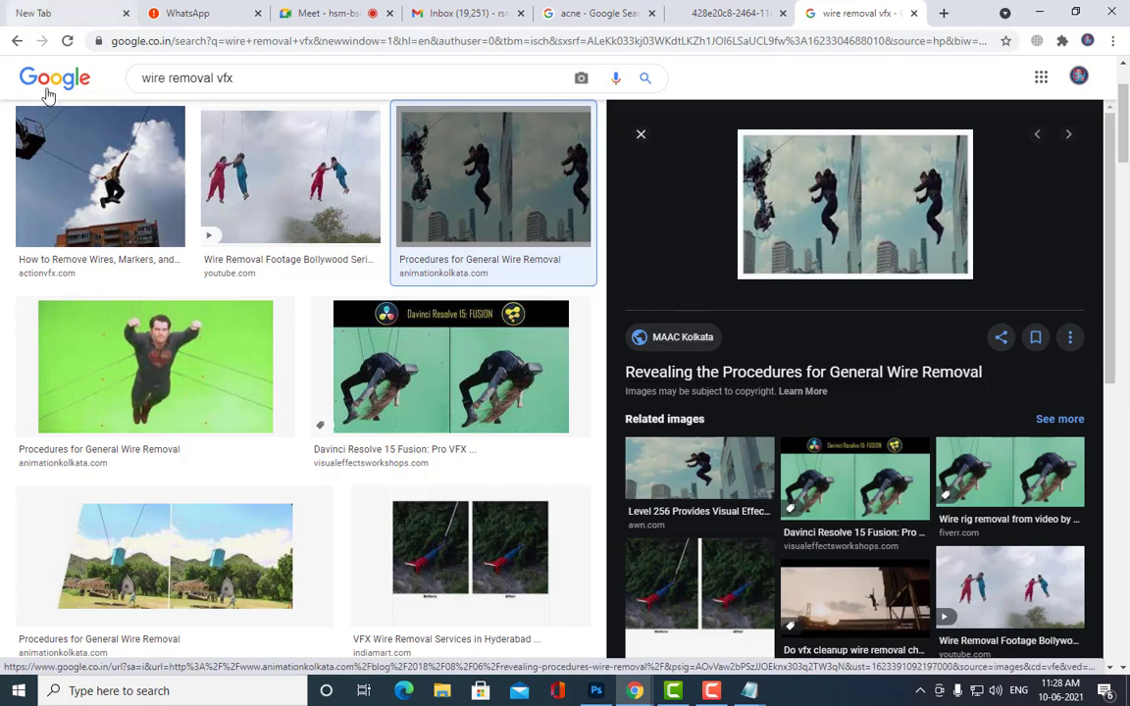
click(155, 363)
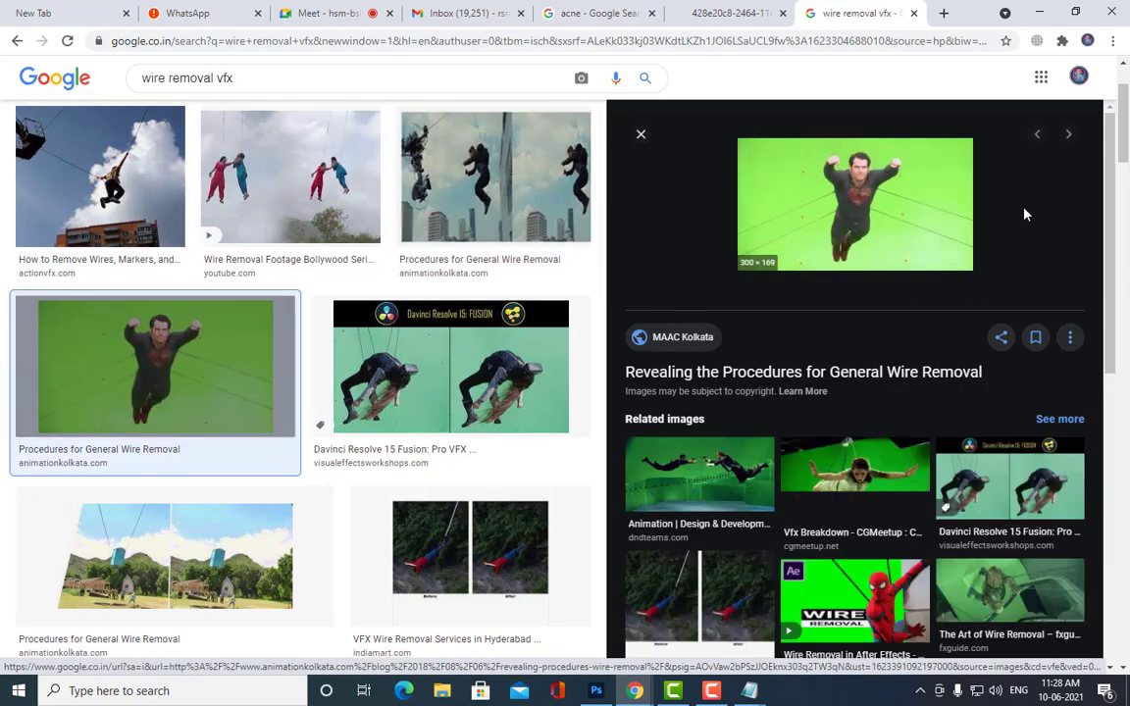
click(882, 474)
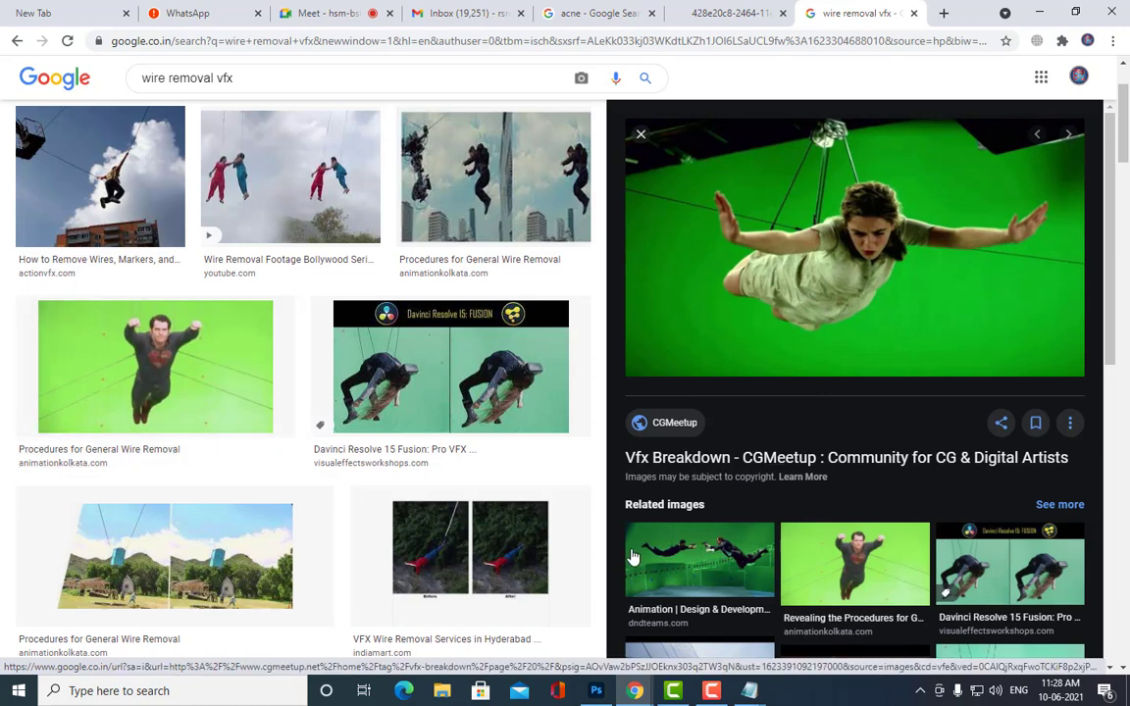
click(91, 370)
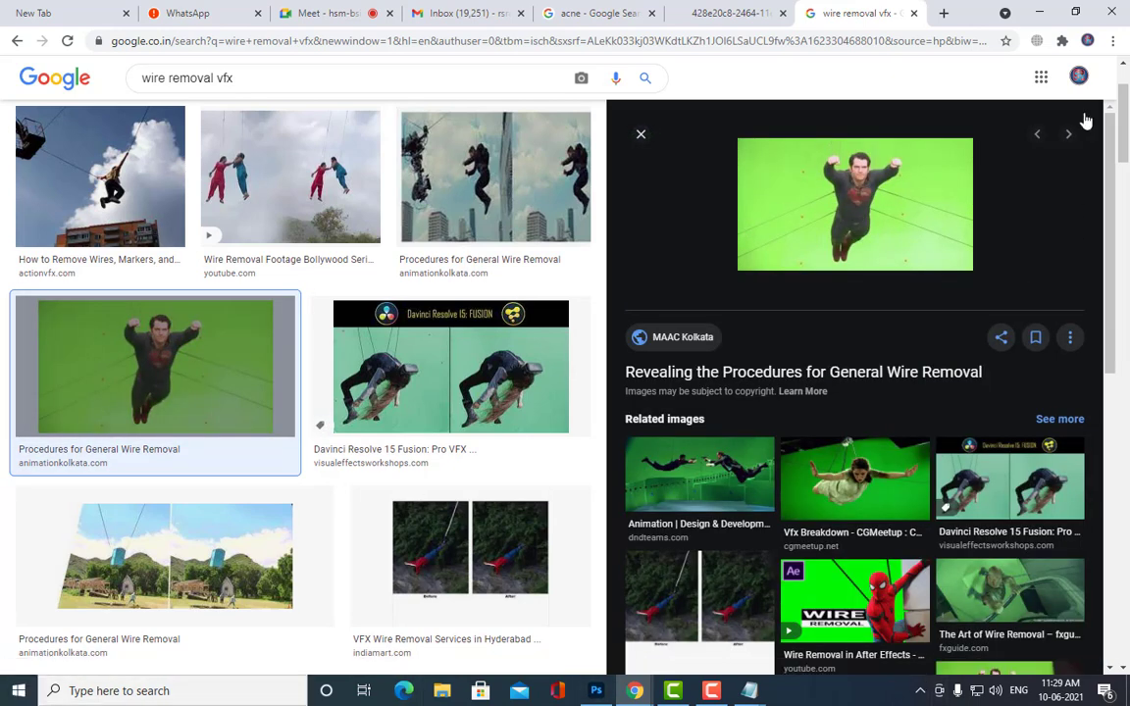
Step: Switch back to Photoshop and open the bluescreen image from the photoshop ref images folder
click(1042, 13)
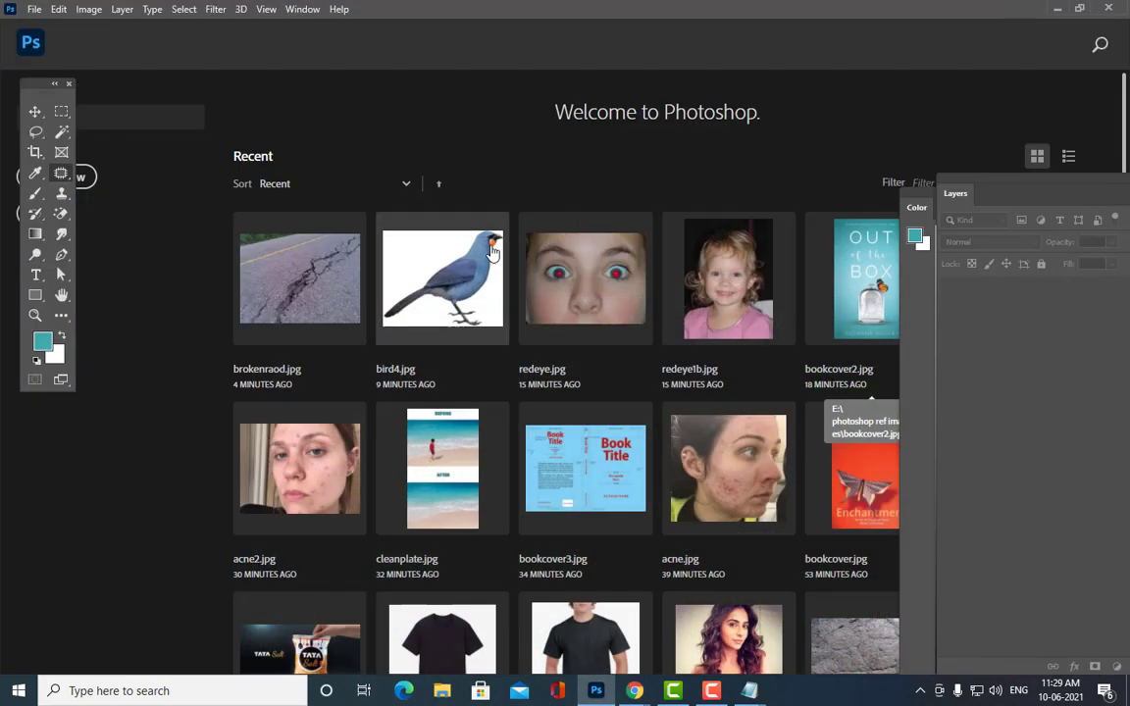
key(ctrl+o)
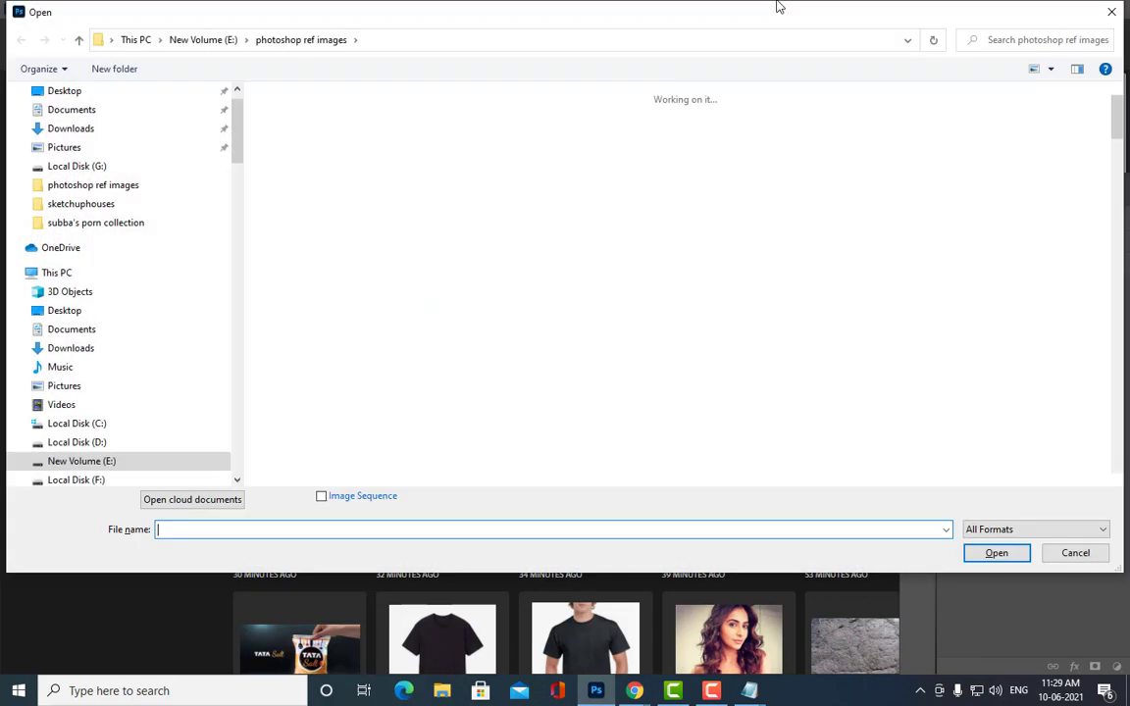
scroll(814, 318, down, 15)
scroll(826, 353, down, 10)
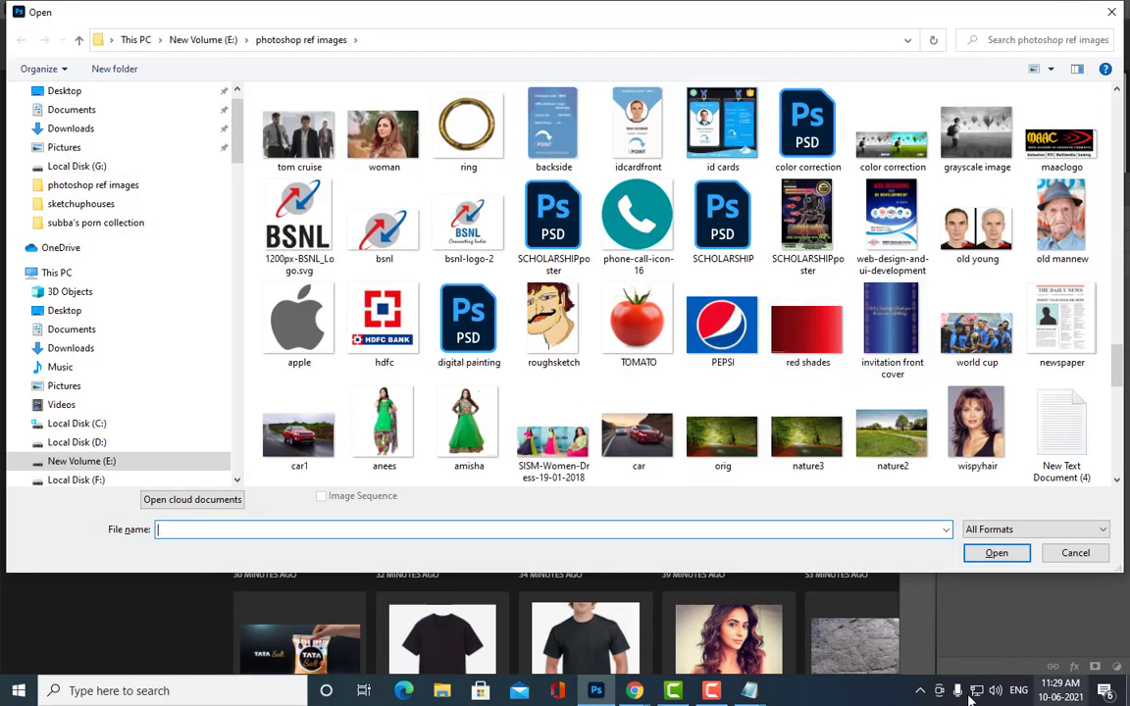
scroll(843, 294, down, 6)
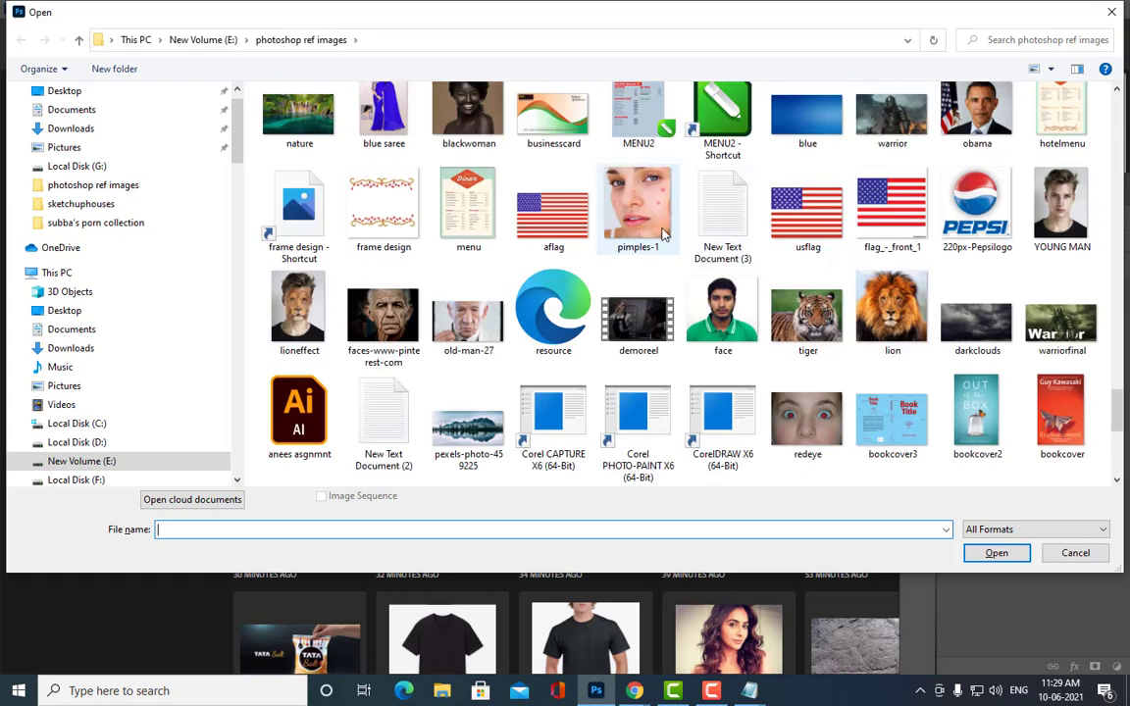
scroll(663, 235, down, 10)
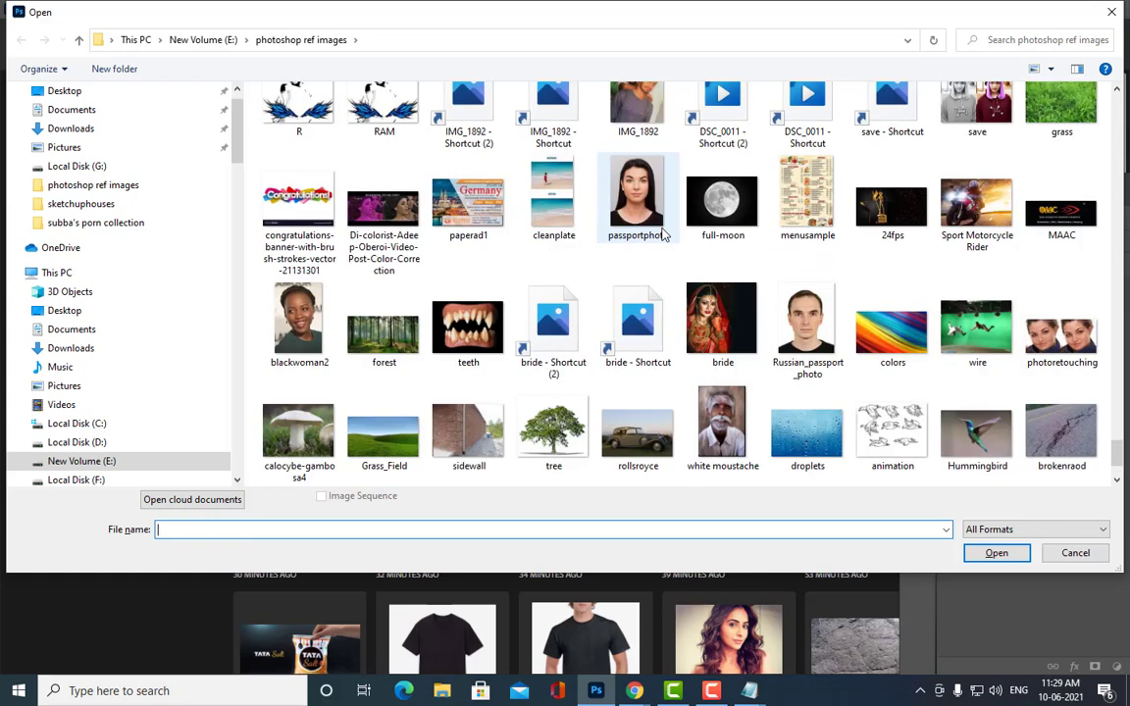
scroll(663, 235, down, 2)
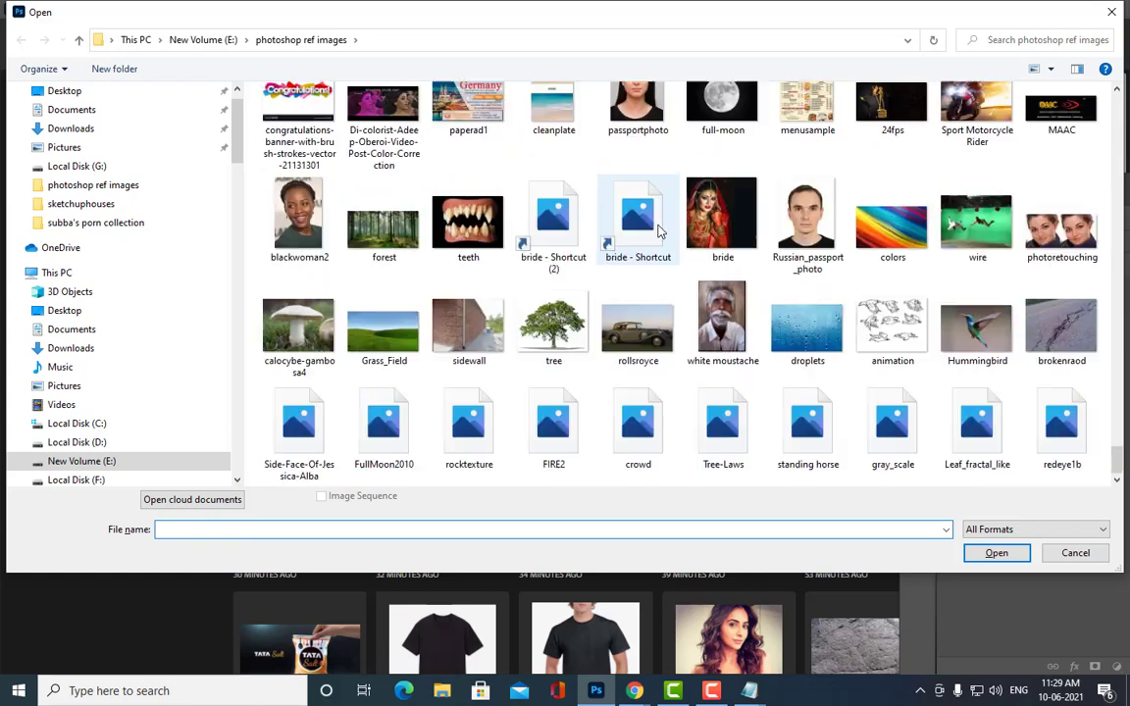
scroll(659, 231, up, 8)
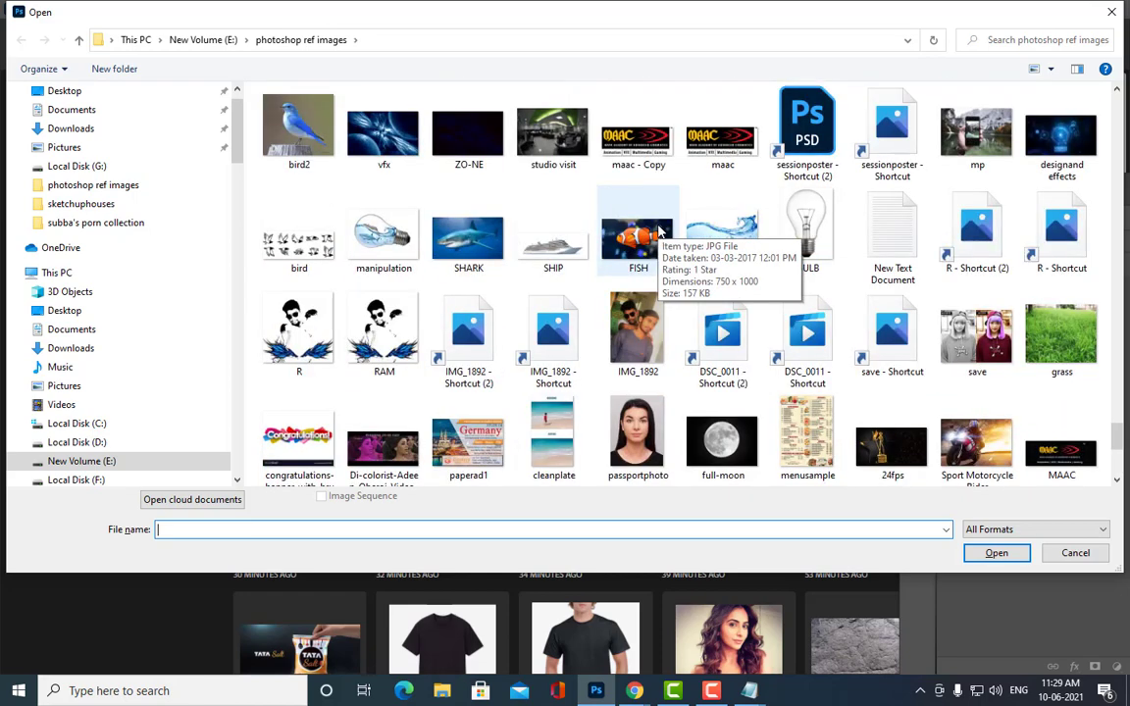
scroll(659, 231, up, 8)
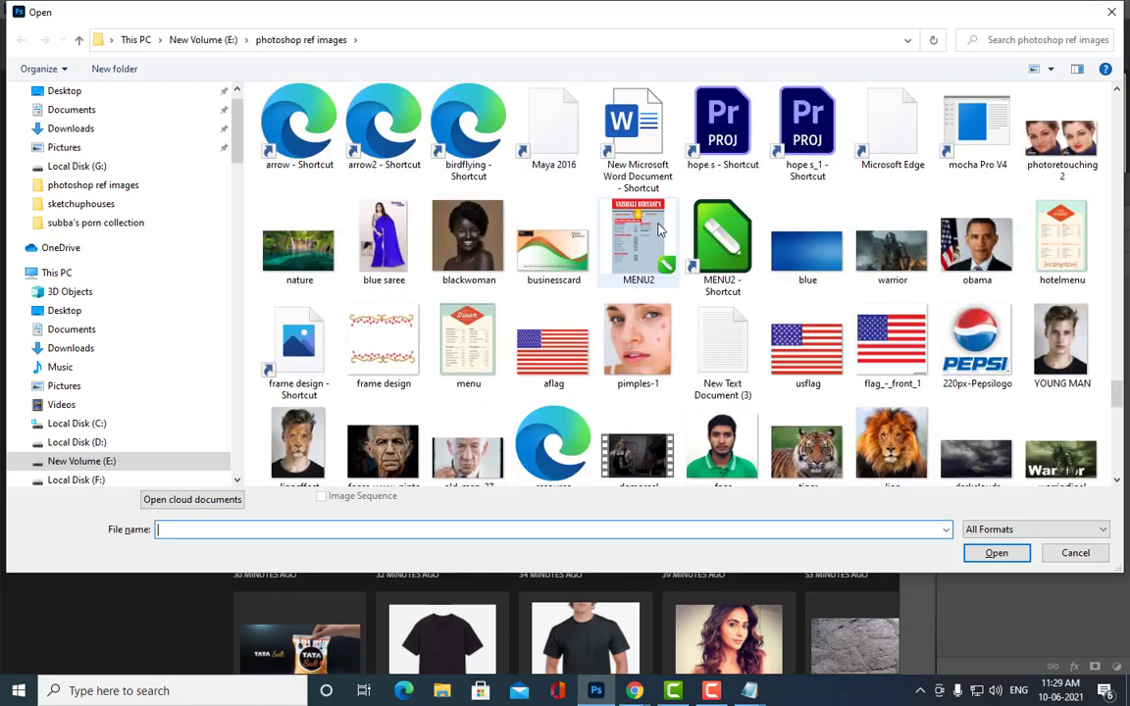
scroll(659, 229, up, 10)
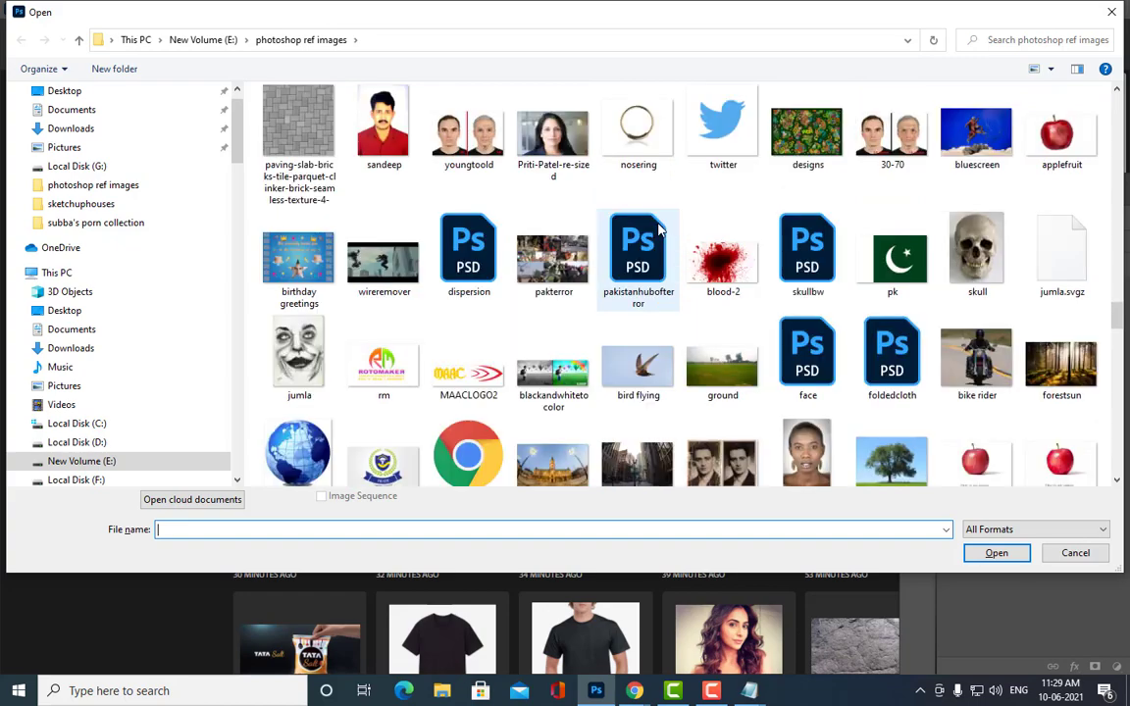
click(976, 138)
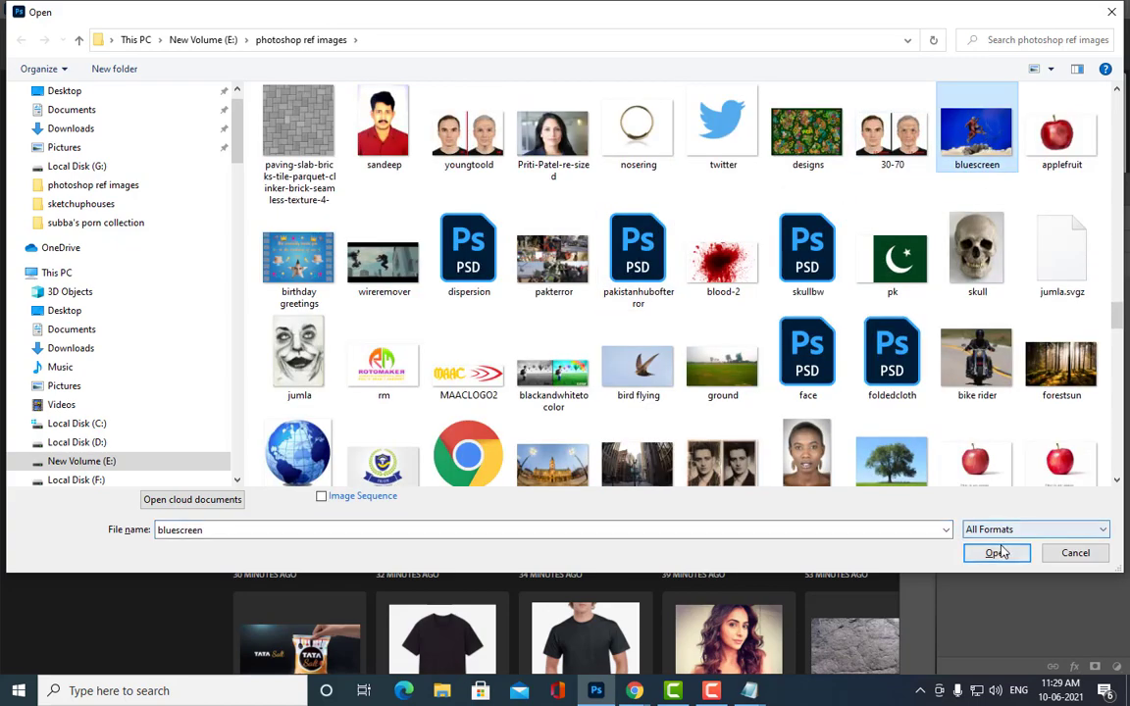
click(996, 552)
Step: Enlarge the bluescreen.jpg window around the image and close the Color panel
drag(154, 75, 260, 92)
drag(789, 532, 804, 615)
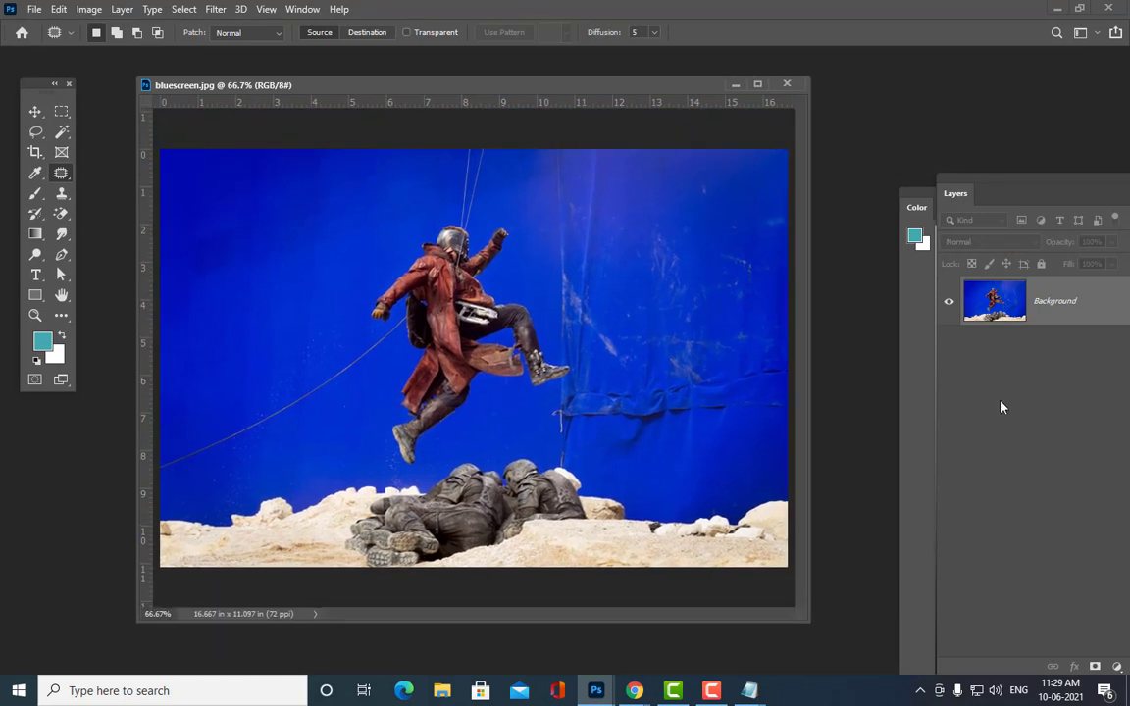
drag(924, 194, 583, 196)
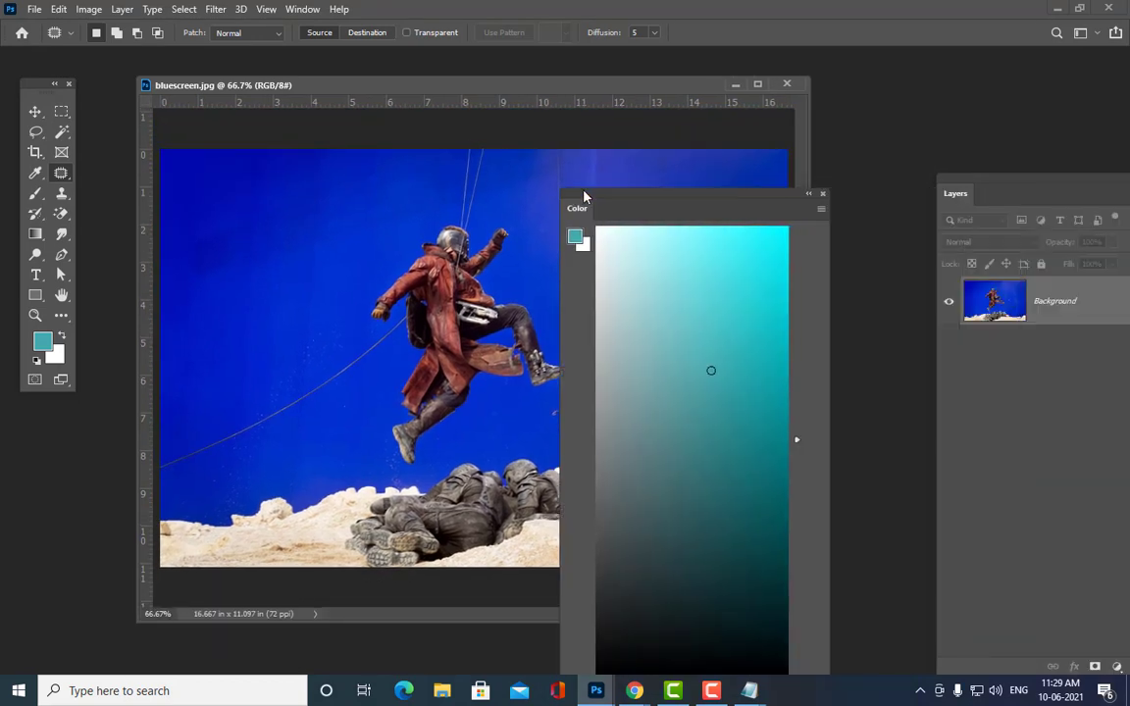
click(821, 194)
Step: Shorten the Layers panel, place it clear of the image, and slightly enlarge the bluescreen.jpg window
drag(1024, 189, 878, 93)
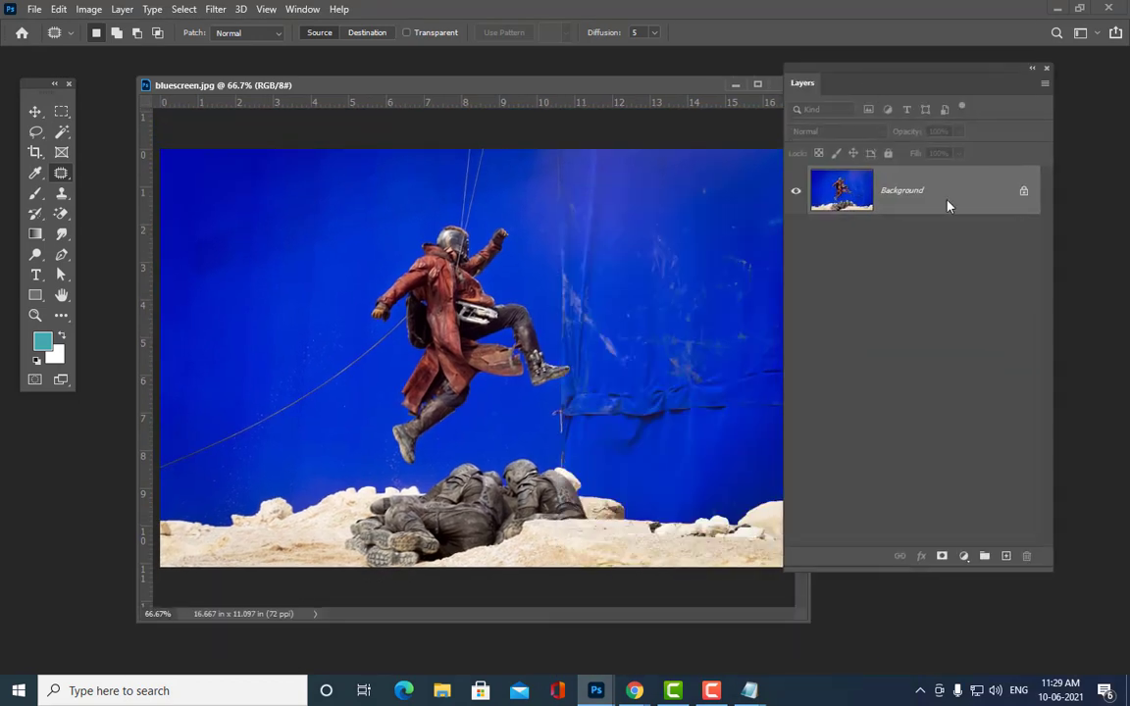
drag(1044, 570, 1080, 450)
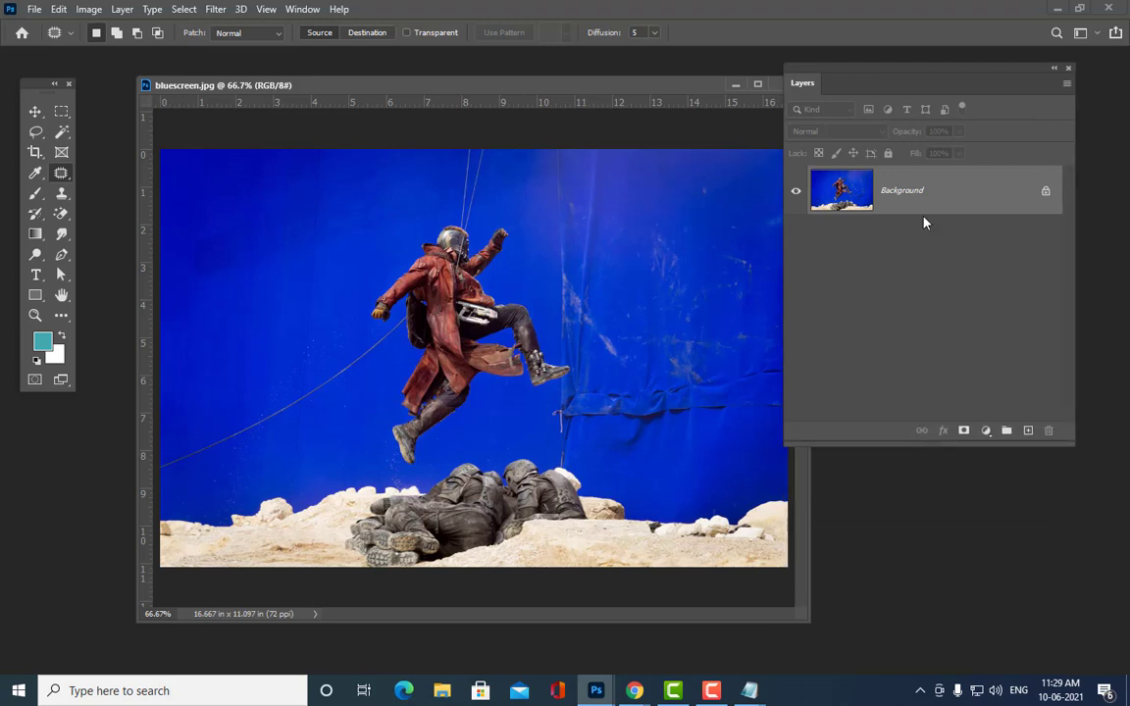
drag(807, 68, 1117, 94)
drag(618, 89, 605, 80)
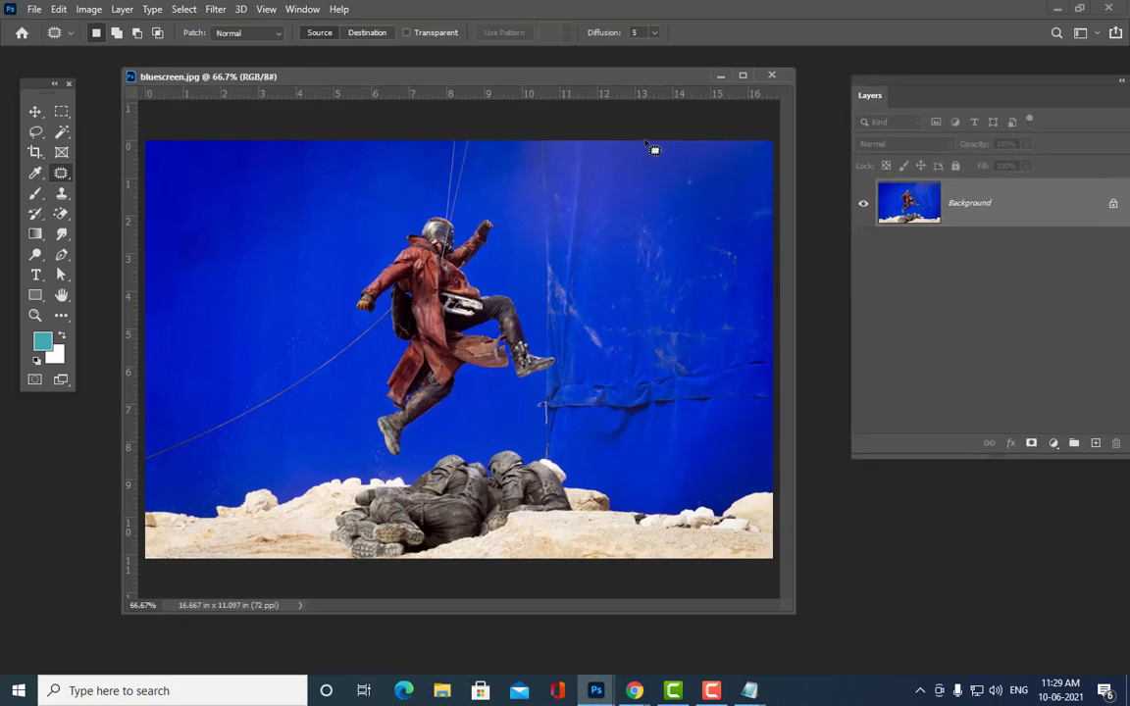
drag(795, 613, 811, 634)
drag(333, 75, 288, 78)
Step: Convert the locked Background into an editable layer with the default name, and fit the Layers panel fully on screen beside the image
click(34, 113)
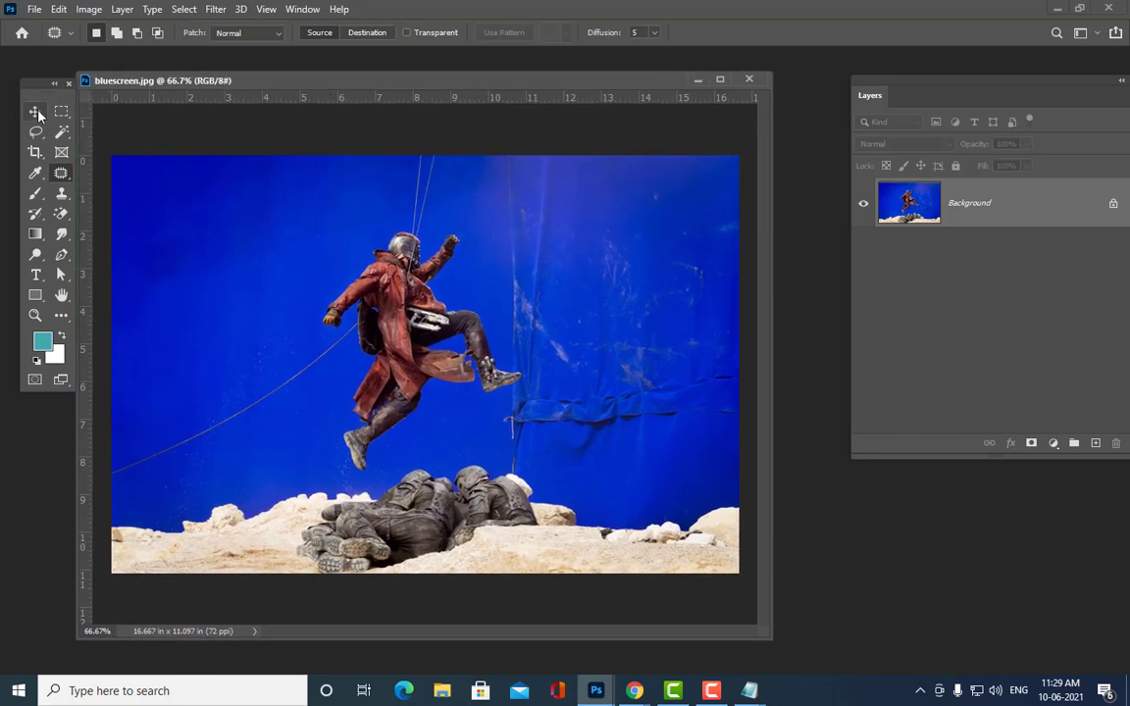
drag(208, 79, 262, 75)
drag(875, 84, 870, 115)
double_click(941, 254)
click(721, 108)
drag(1114, 488, 1055, 491)
drag(840, 119, 882, 121)
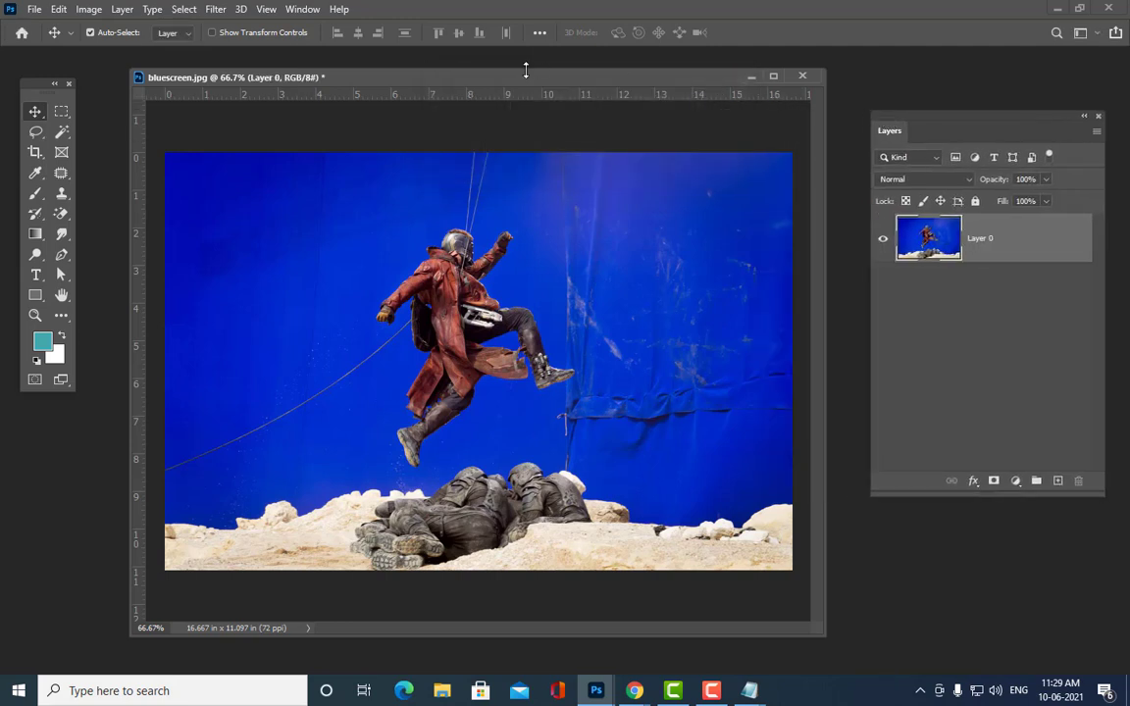
drag(508, 80, 471, 64)
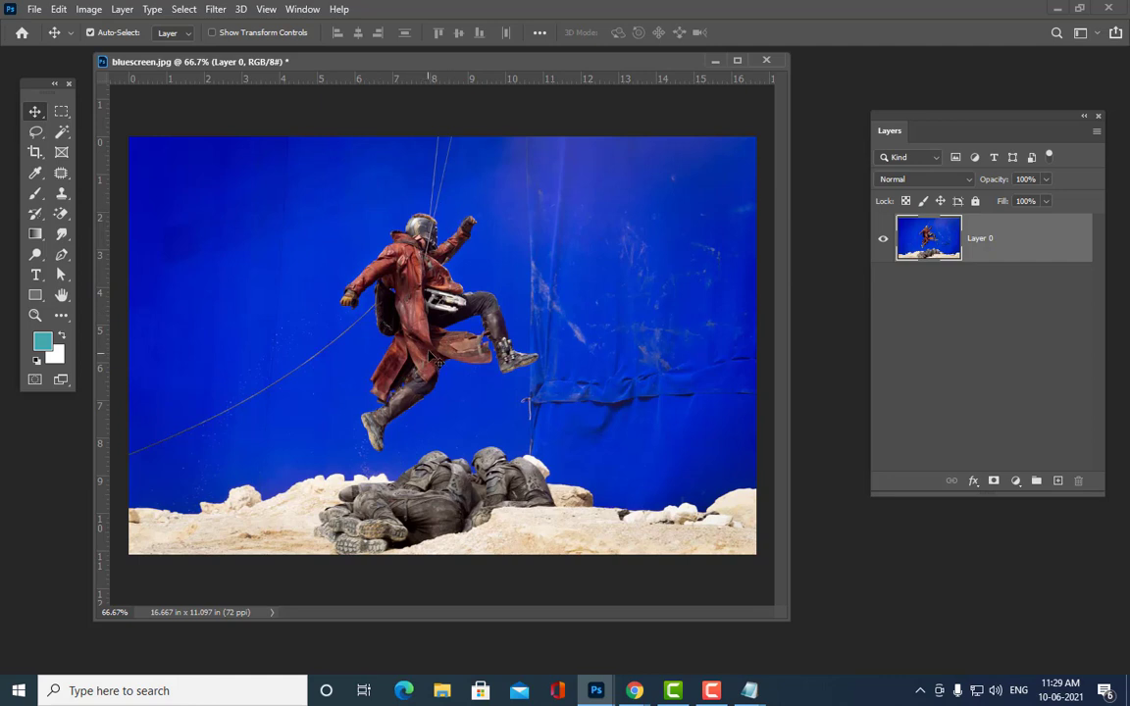
drag(469, 78, 527, 83)
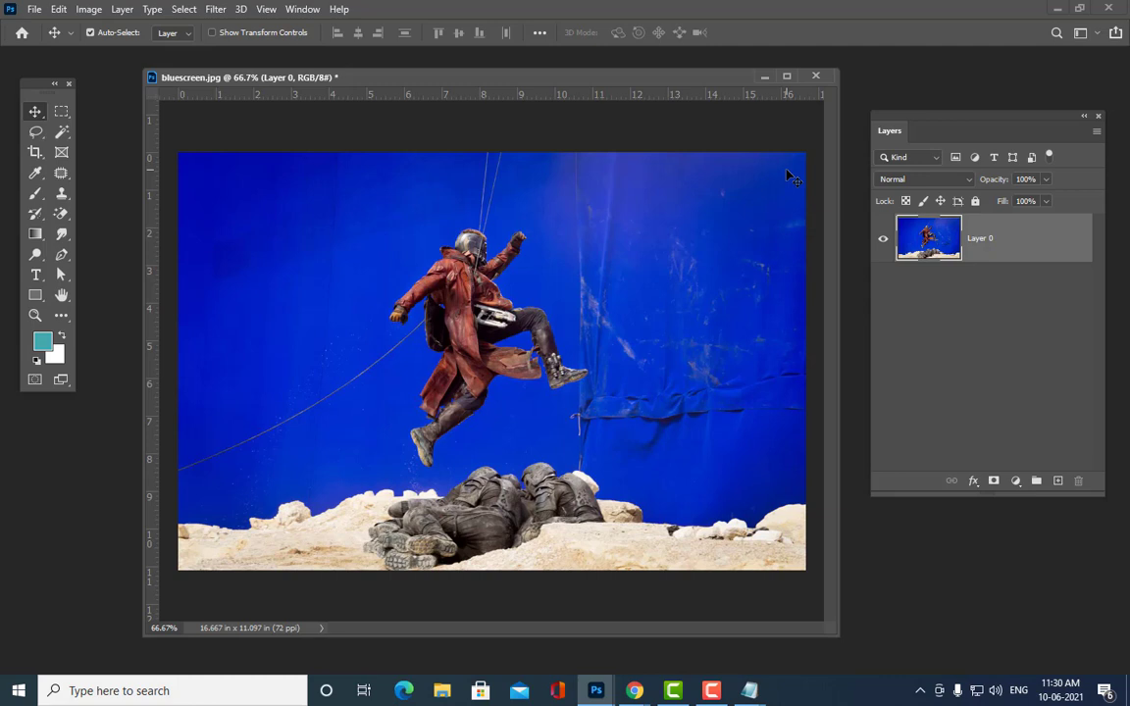
drag(473, 81, 456, 75)
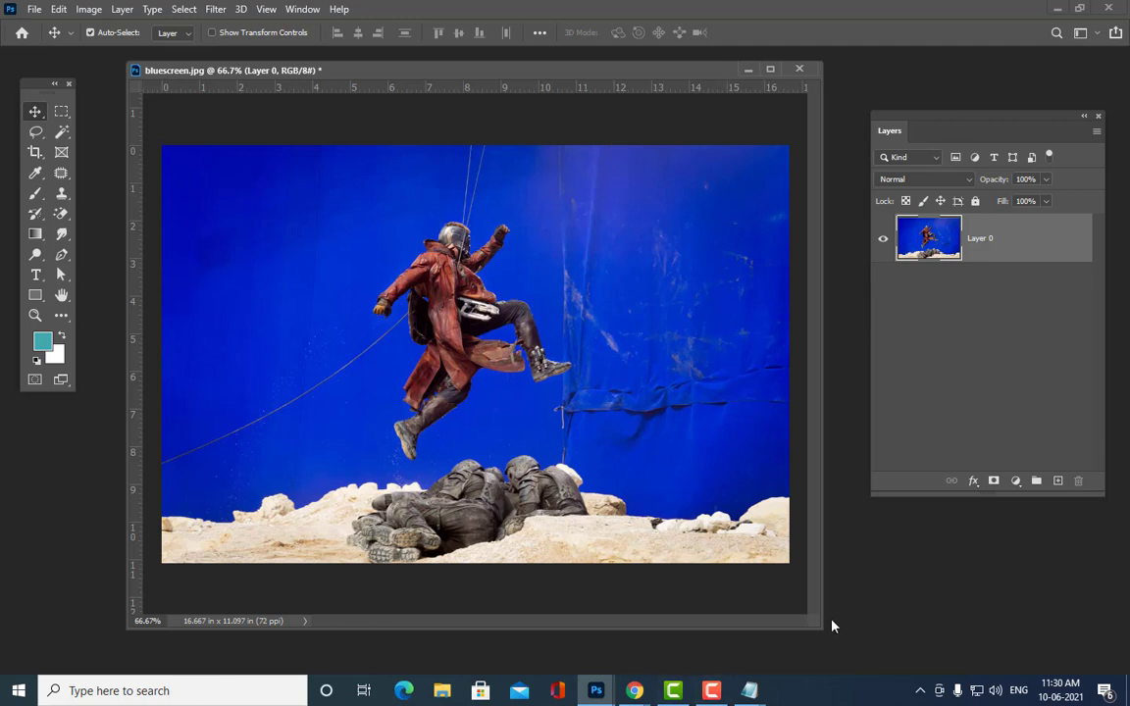
Step: Enlarge the bluescreen.jpg window and arrange it beside the Layers panel so the whole image is unobstructed
drag(821, 629, 939, 666)
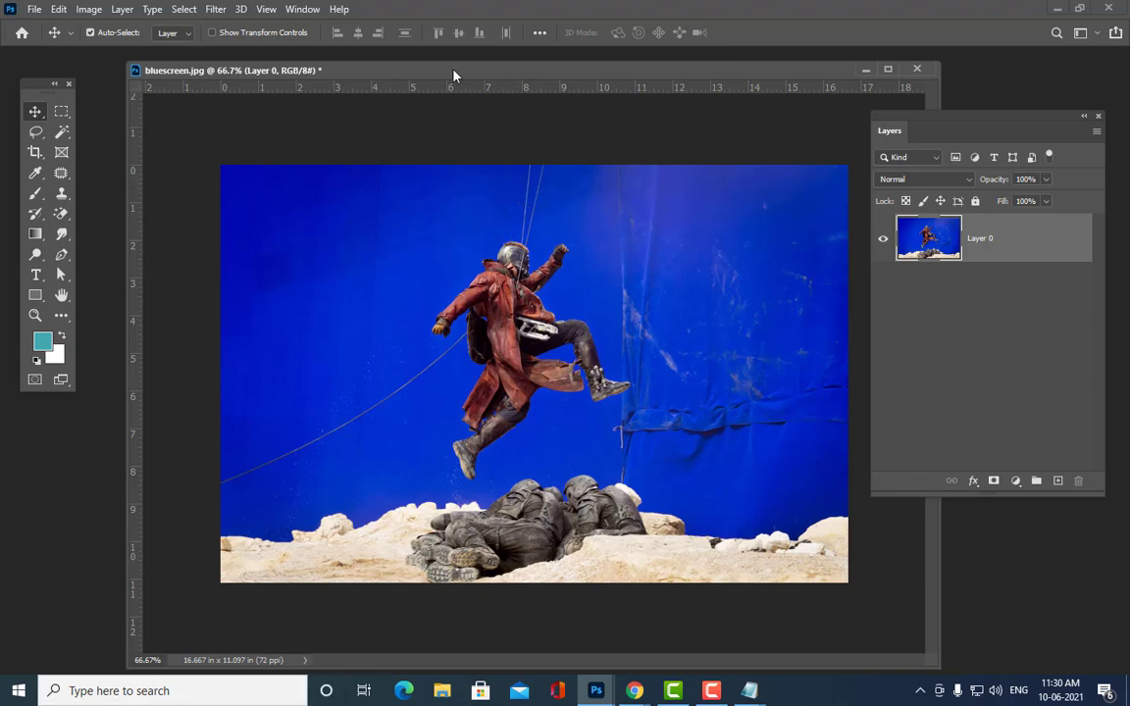
drag(407, 67, 356, 60)
drag(888, 128, 924, 130)
drag(391, 61, 463, 68)
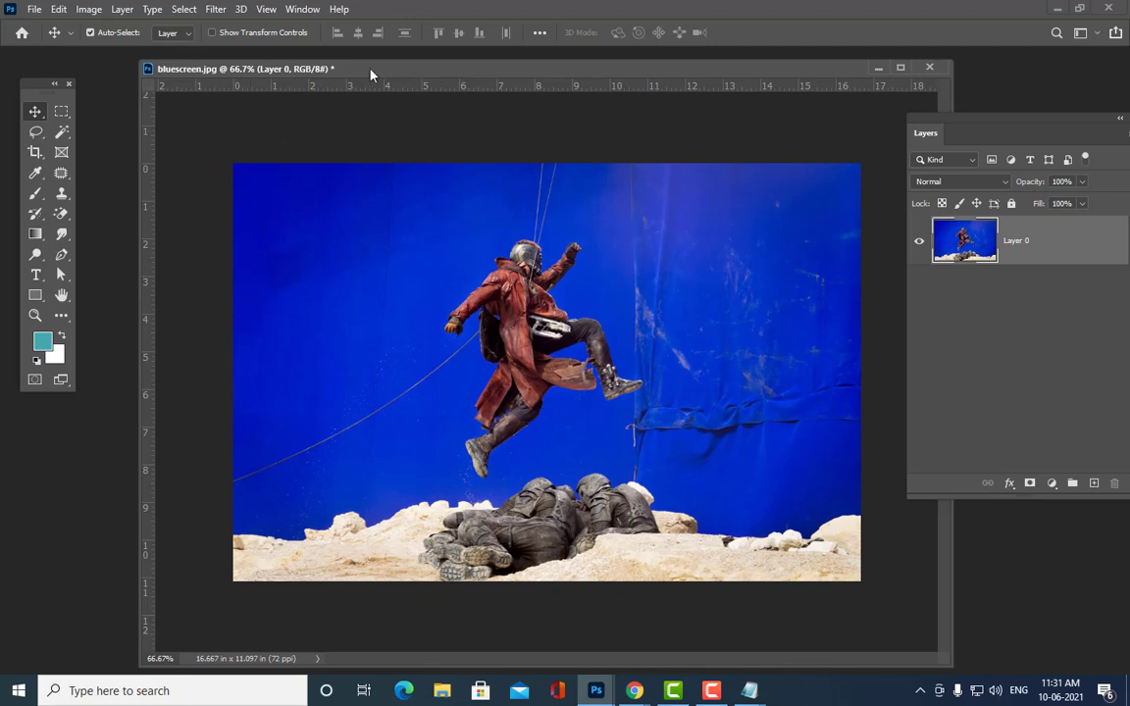
drag(373, 72, 344, 72)
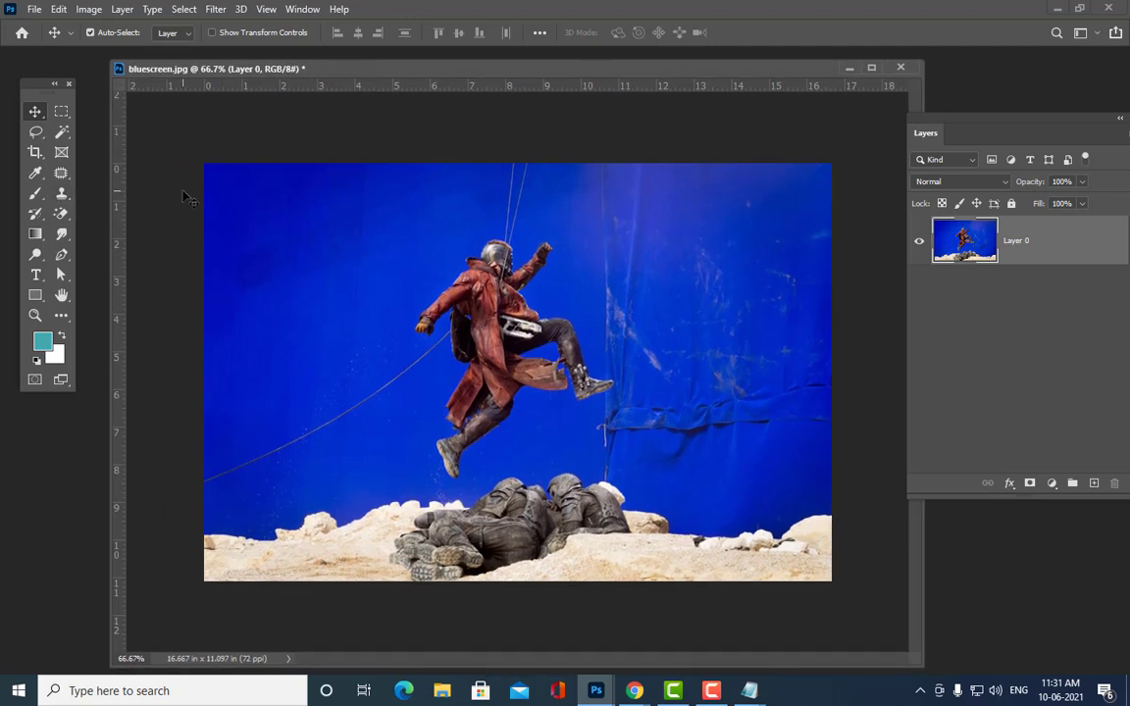
Step: Activate the Clone Stamp tool, show bluescreen.jpg in full-screen mode, and magnify the actor's upper body with the two suspension wires
click(63, 195)
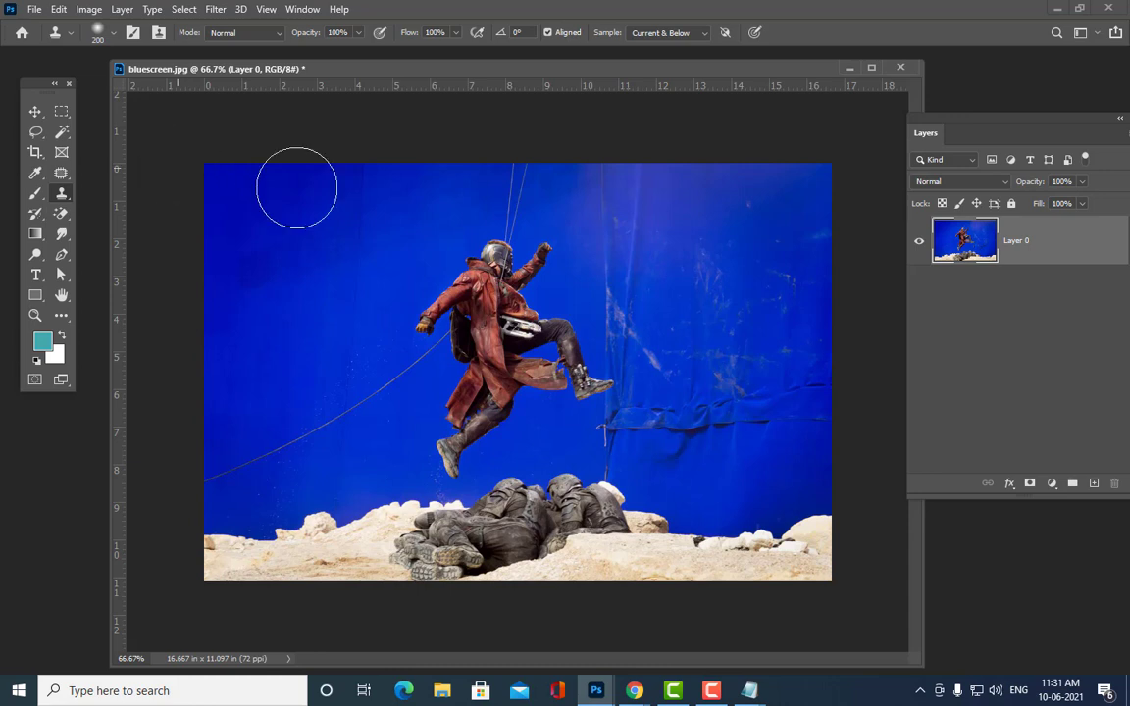
drag(503, 75, 521, 84)
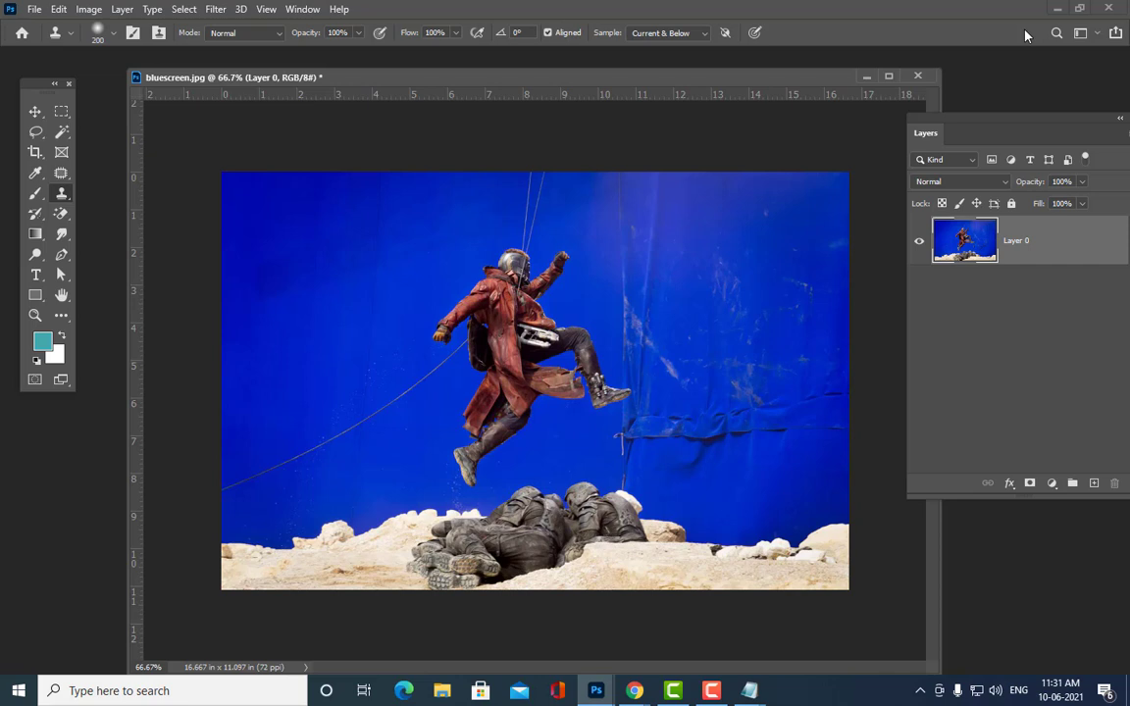
drag(490, 80, 463, 76)
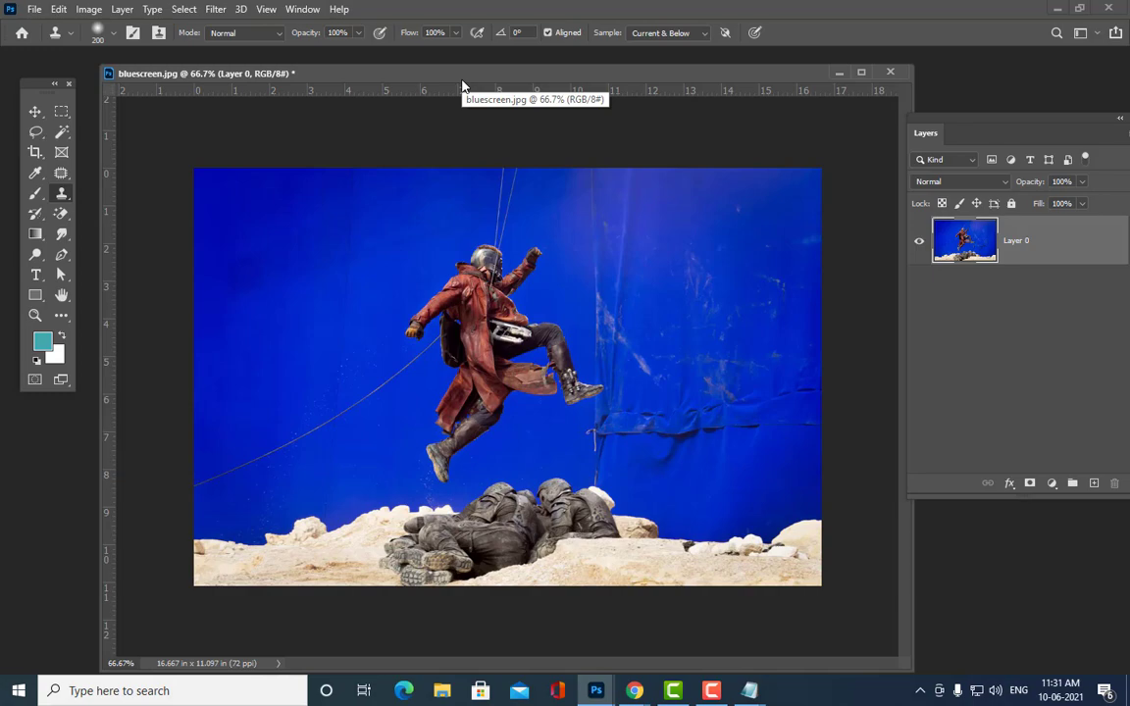
key(f)
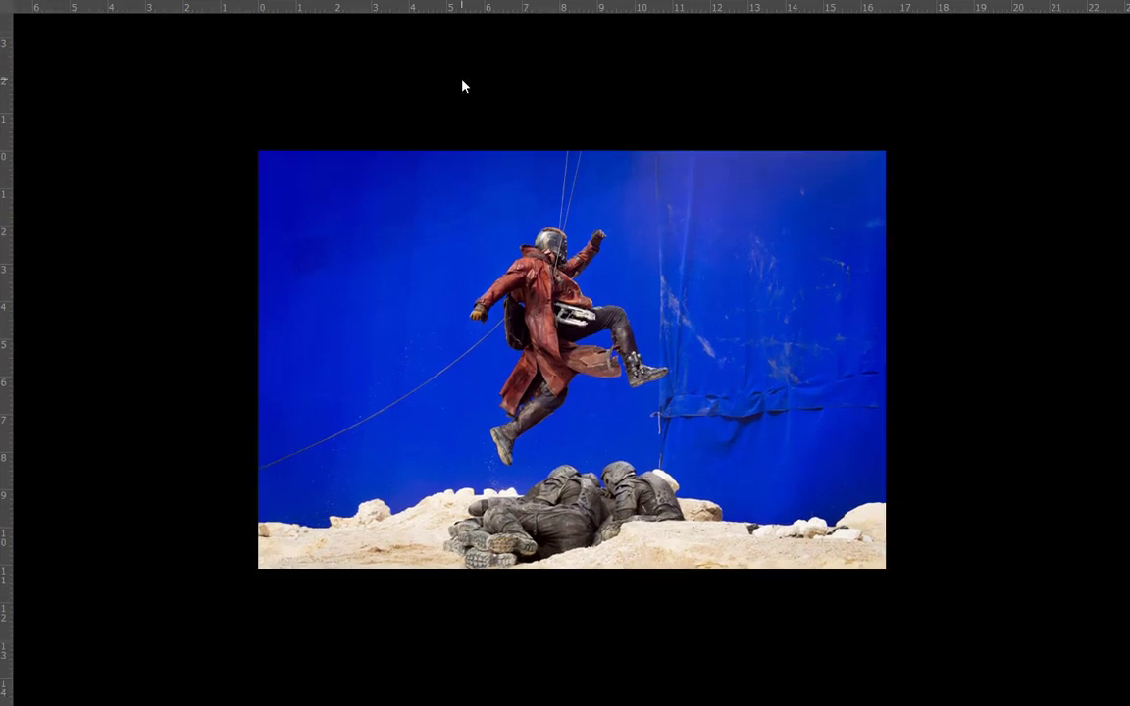
key(ctrl+plus)
key(ctrl+plus)
key(ctrl+minus)
key(ctrl+plus)
key(ctrl+minus)
key(ctrl+plus)
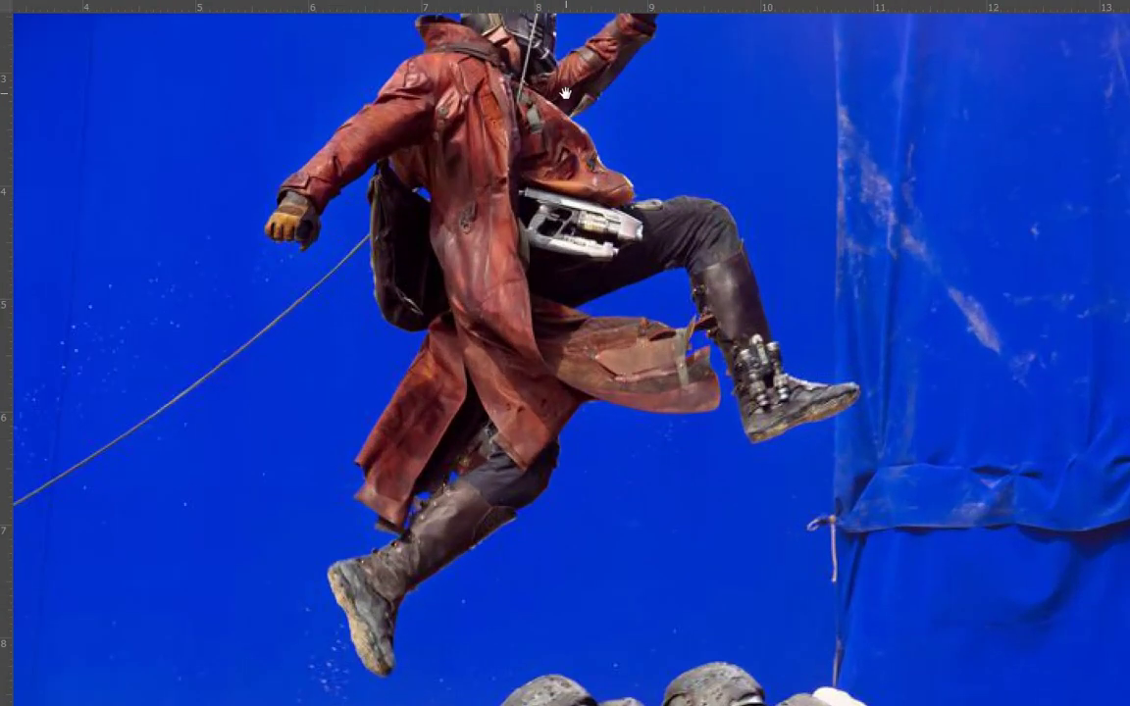
drag(565, 93, 485, 404)
drag(539, 223, 638, 126)
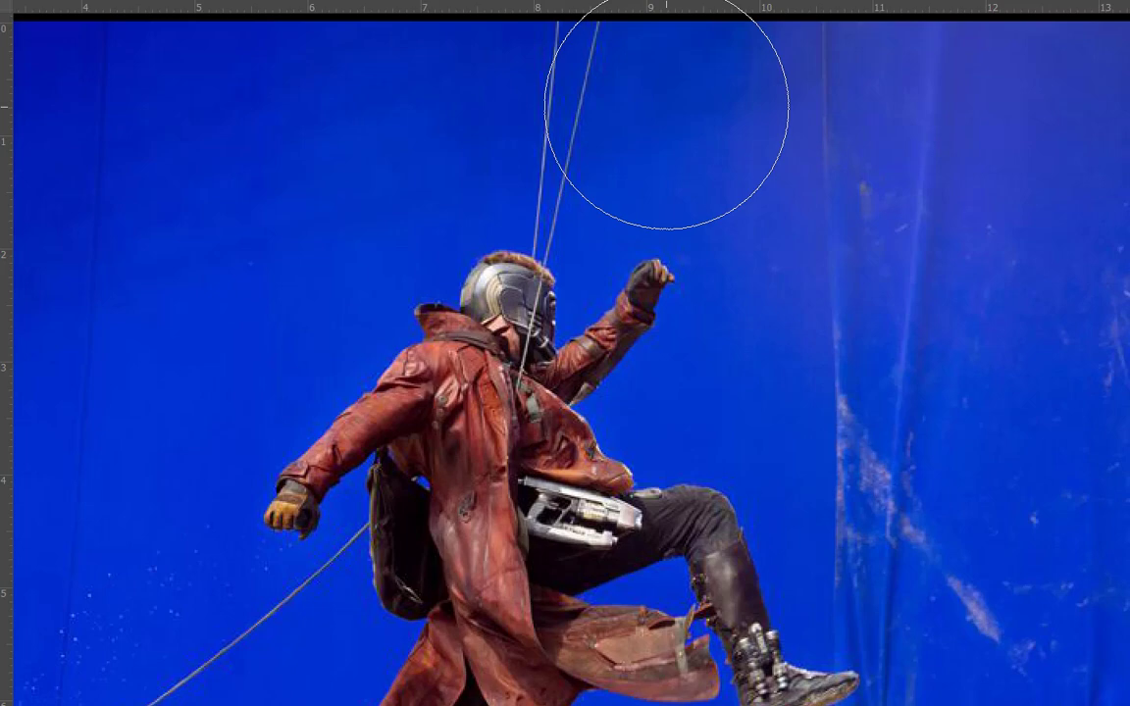
Step: Magnify the wires above the helmet further and shrink the Clone Stamp brush to slightly wider than the gap between them
key(ctrl+plus)
click(598, 247)
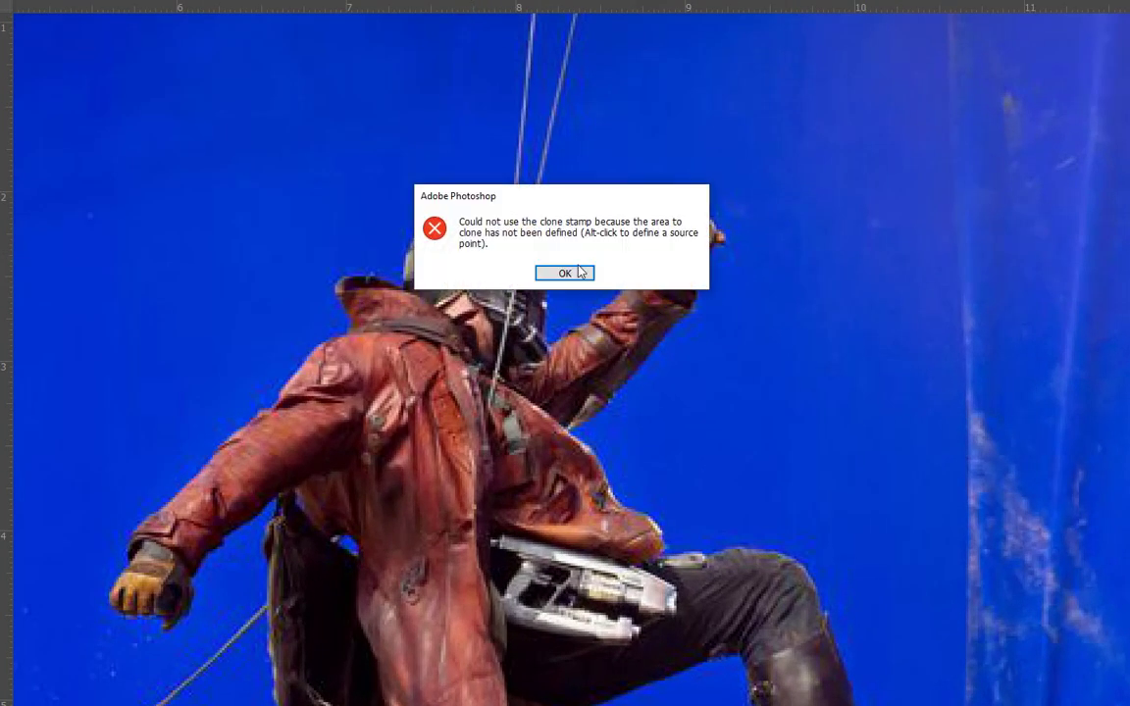
click(577, 272)
drag(613, 119, 602, 300)
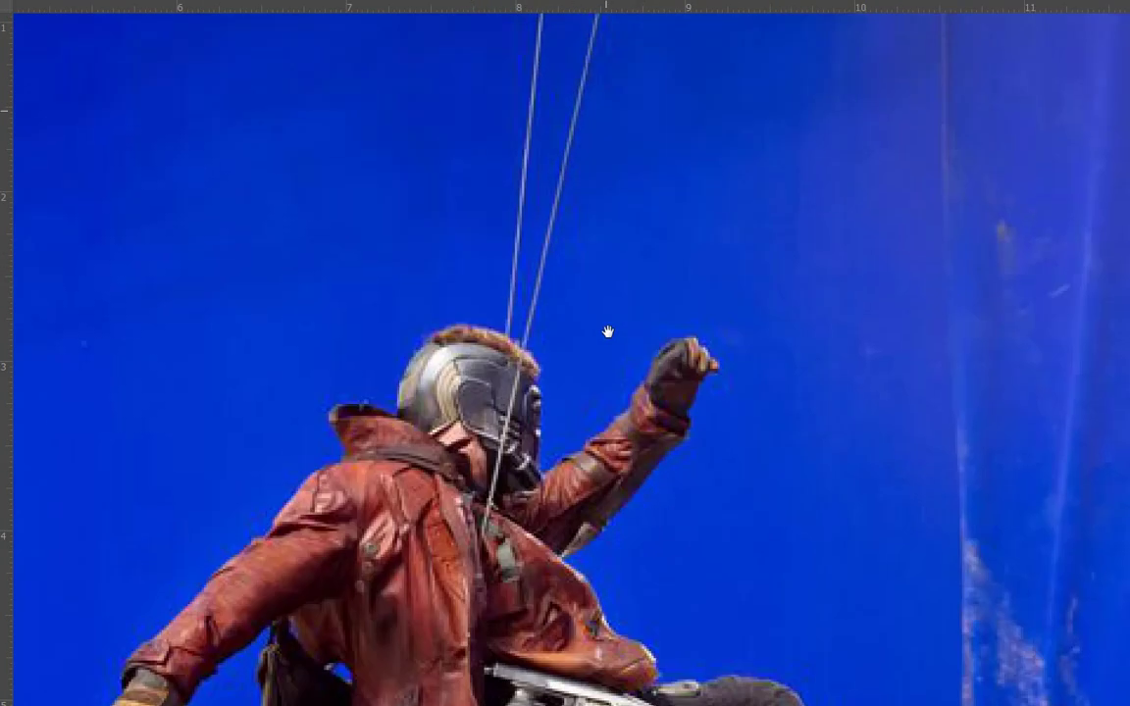
scroll(602, 300, up, 2)
scroll(602, 357, down, 1)
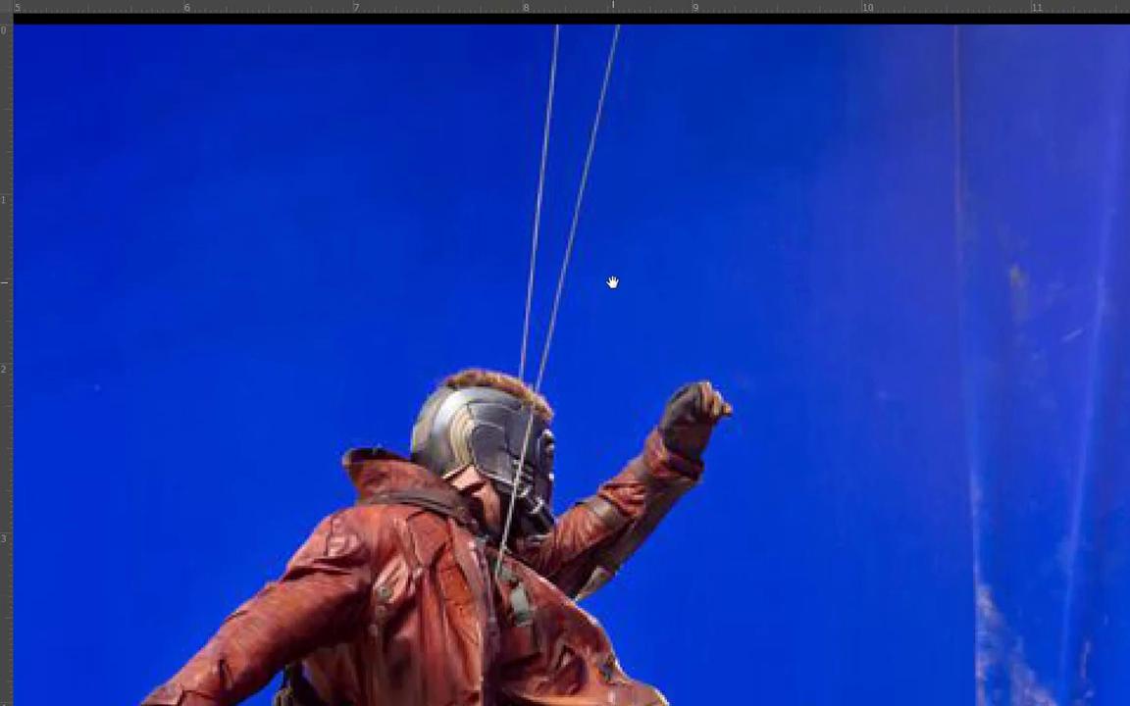
key(bracketleft)
key(bracketleft)
key(bracketleft)
key(bracketleft)
key(bracketleft)
key(bracketleft)
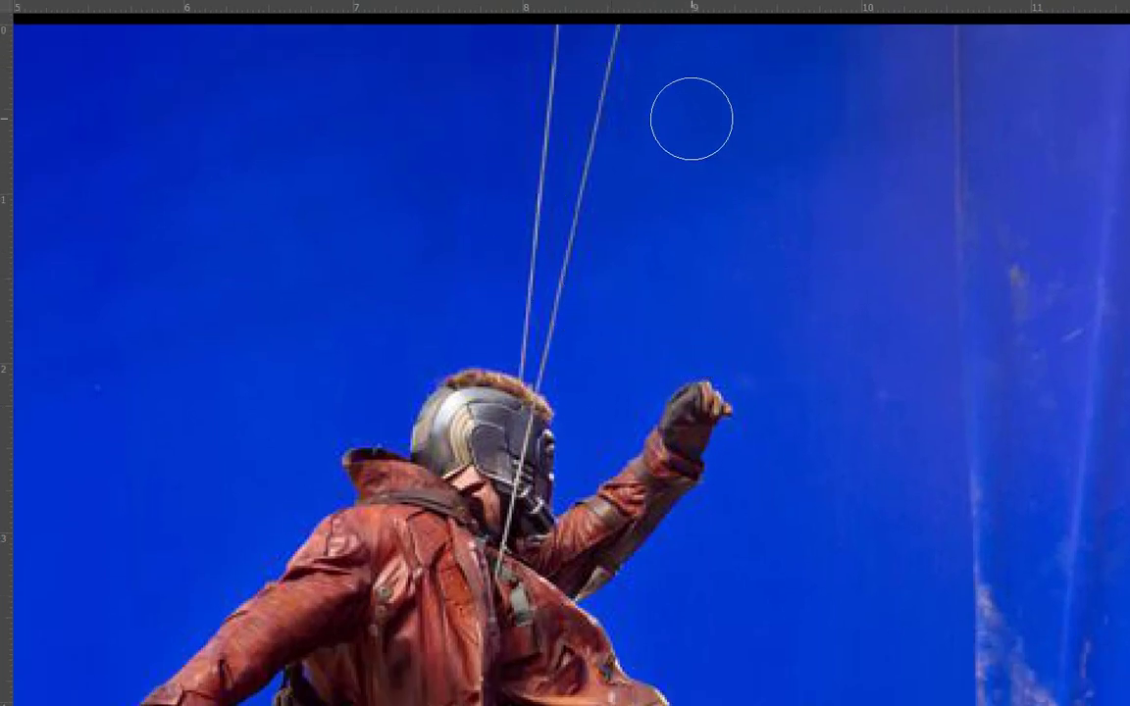
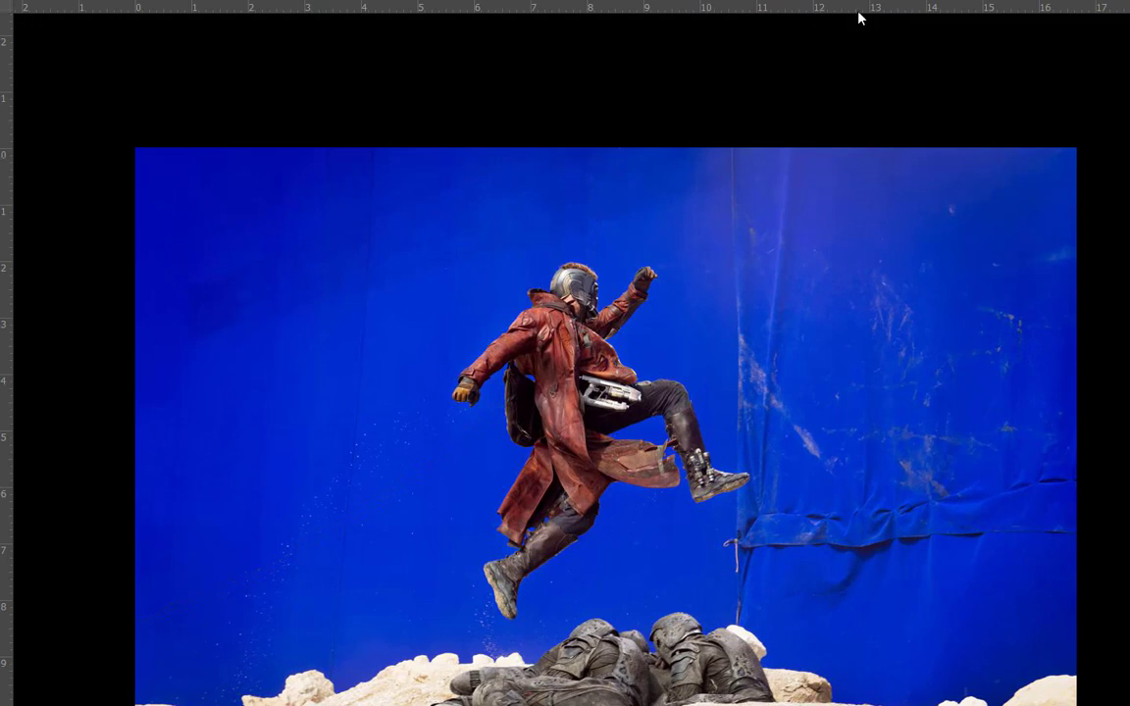
Step: Leave full-screen mode, show the whole image at 66.7% zoom, and fit the Layers panel fully on screen beside it
key(f)
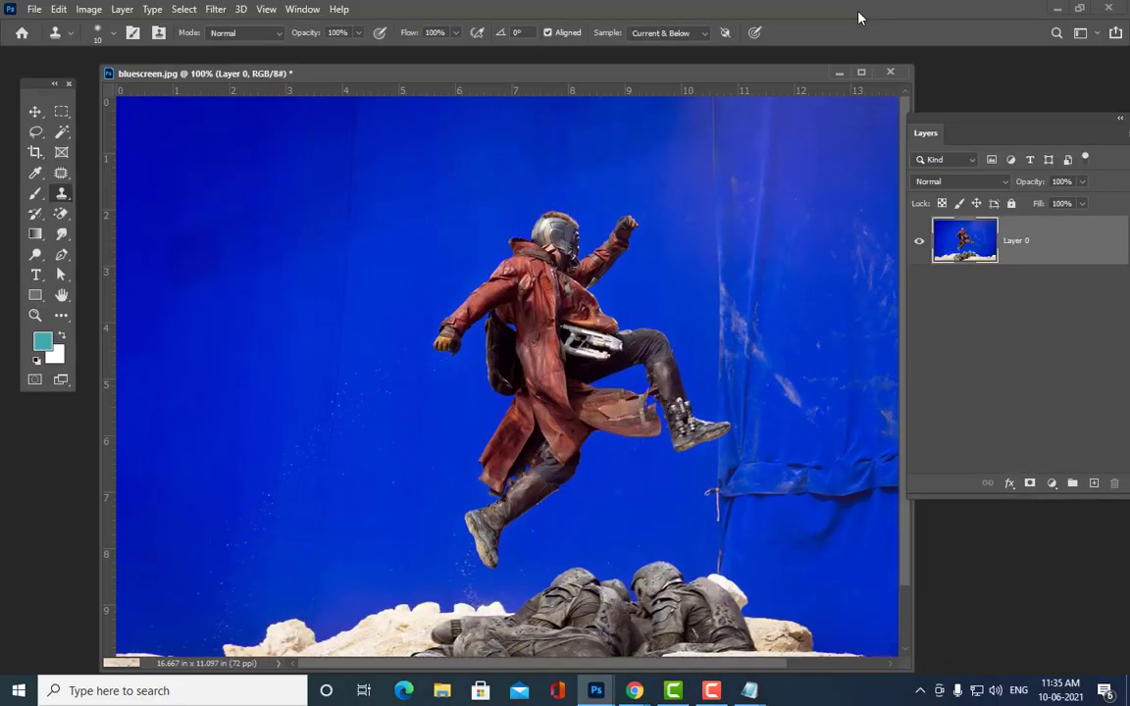
key(ctrl+minus)
key(ctrl+minus)
key(ctrl+plus)
drag(663, 81, 609, 98)
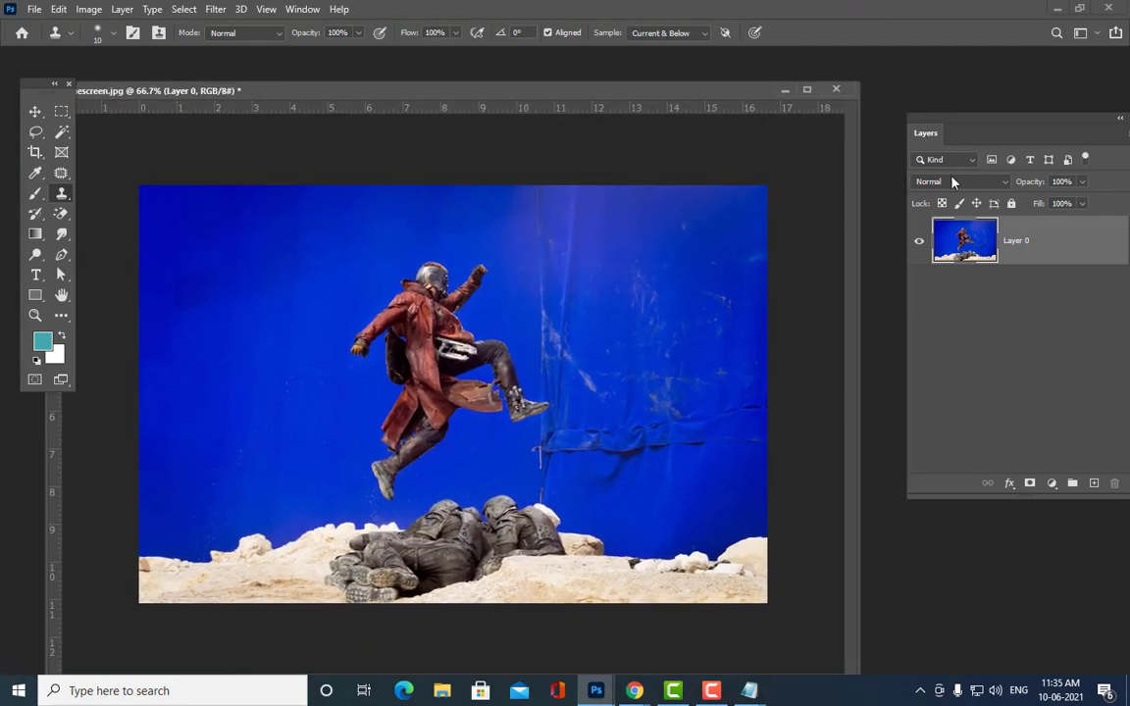
drag(960, 125, 865, 129)
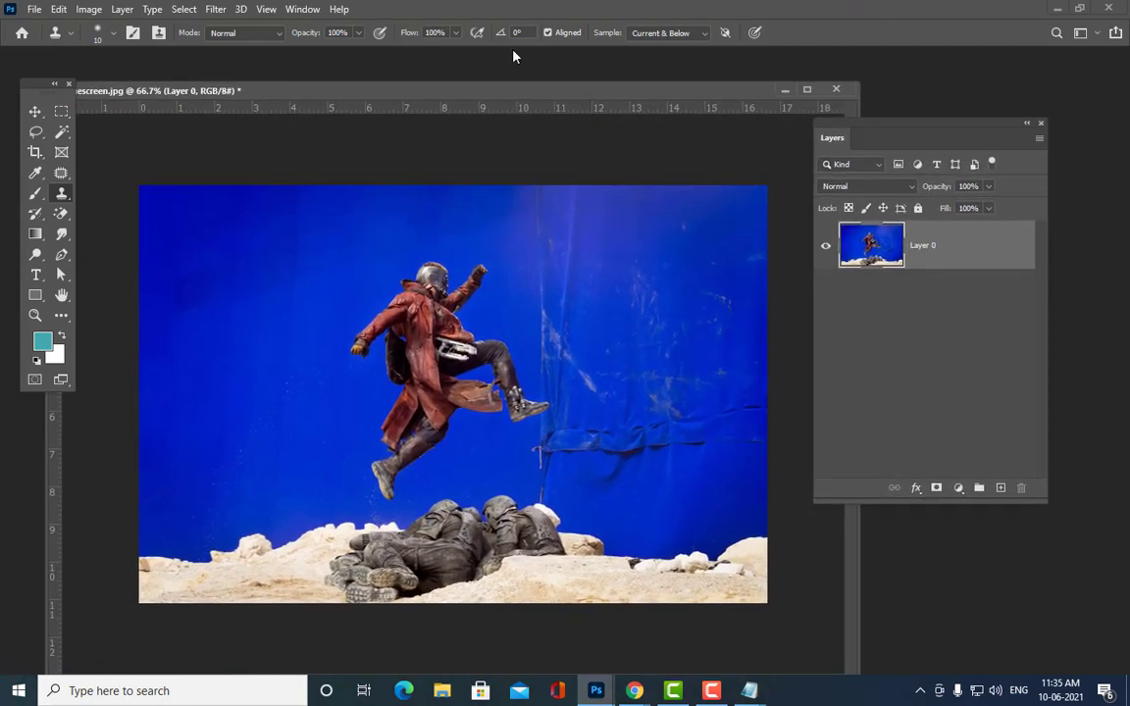
drag(398, 103, 424, 96)
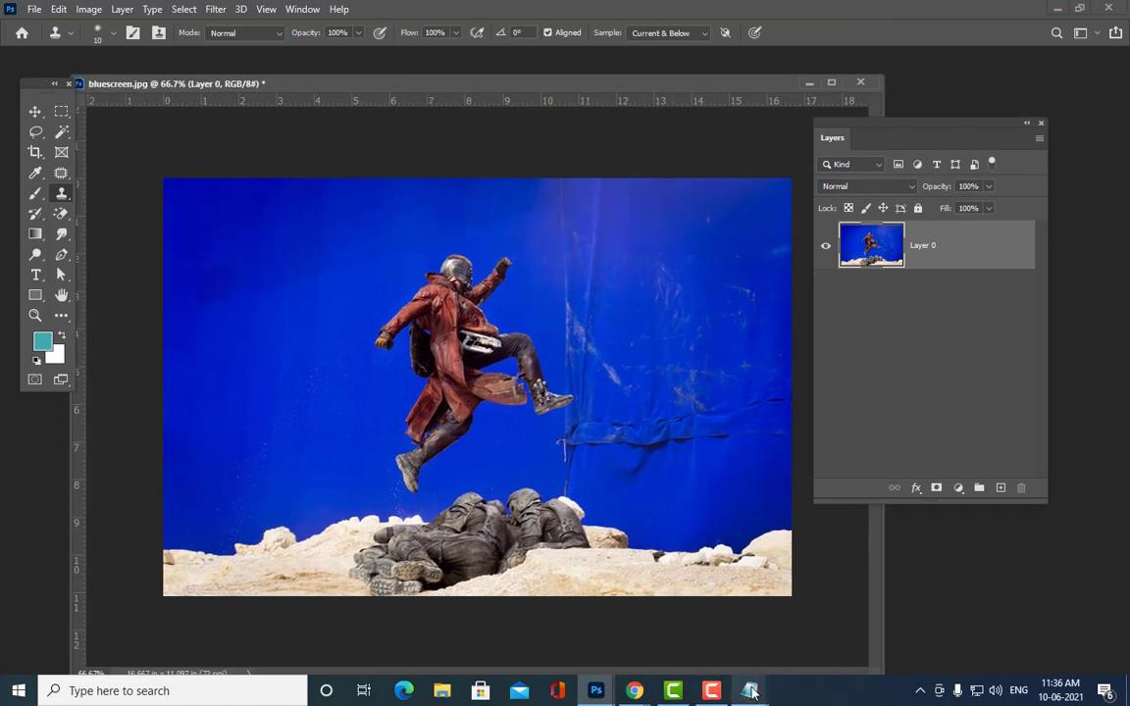
Step: Switch to the photoshopnotes (1) file in Notepad, highlight the words "color range" in its notes, and minimize the file
mouse_move(749, 690)
click(675, 618)
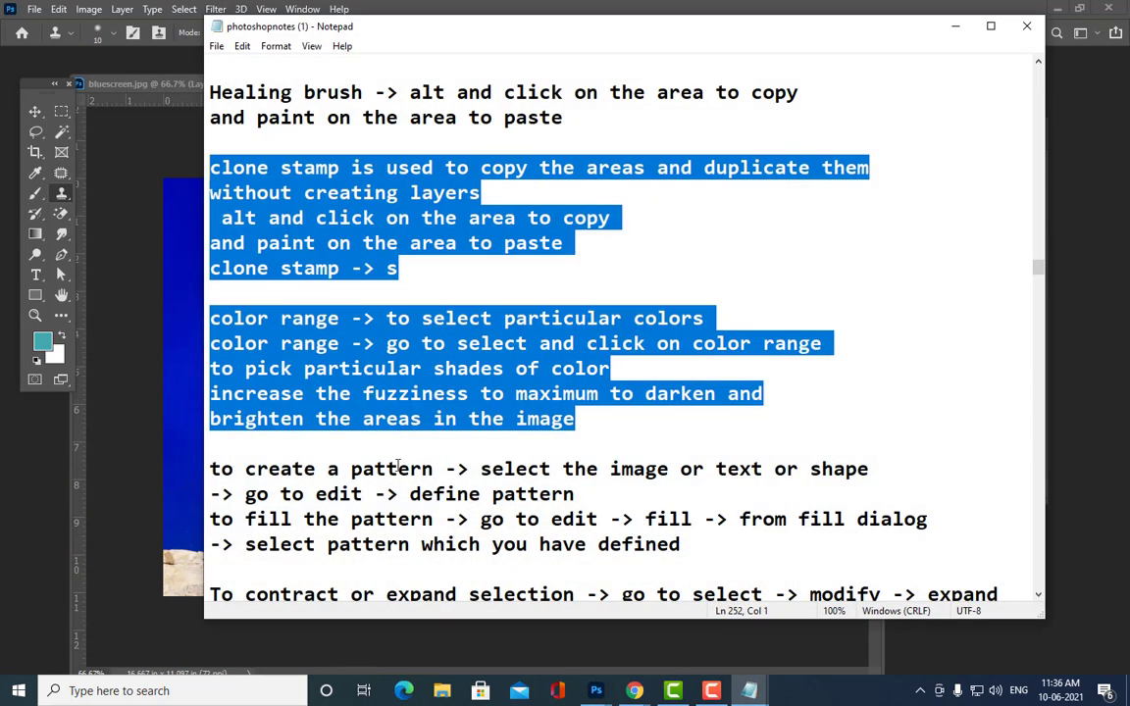
mouse_move(210, 319)
mouse_down()
mouse_move(341, 319)
mouse_move(208, 319)
mouse_up()
click(342, 318)
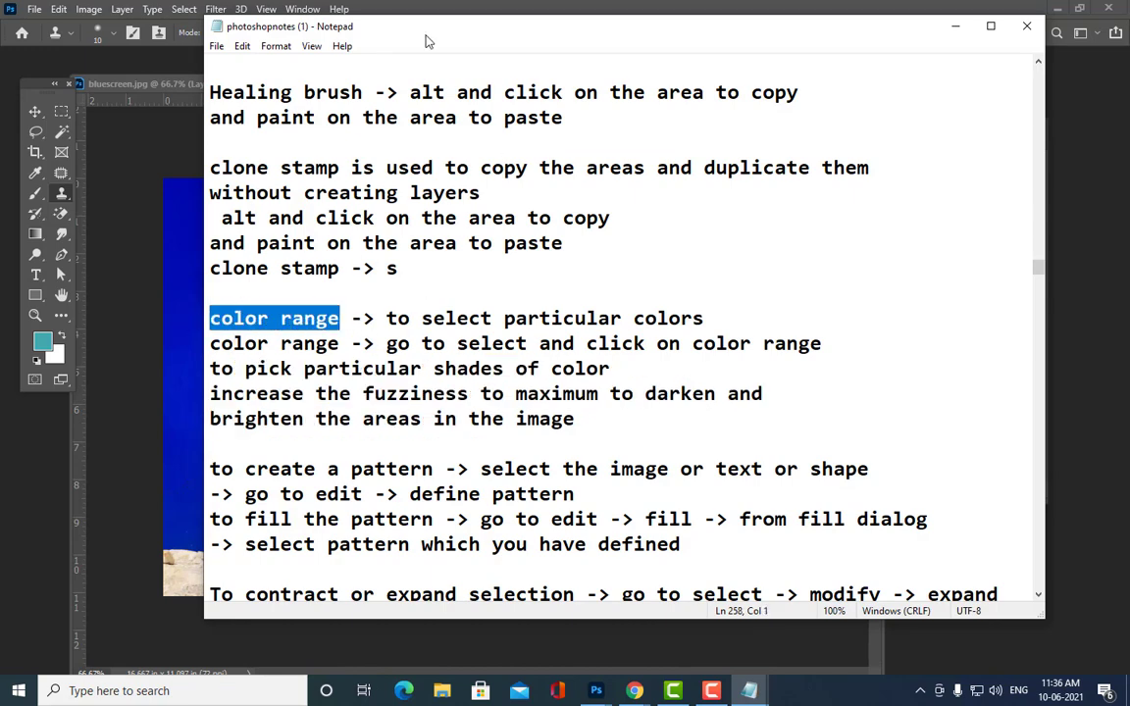
drag(327, 30, 666, 30)
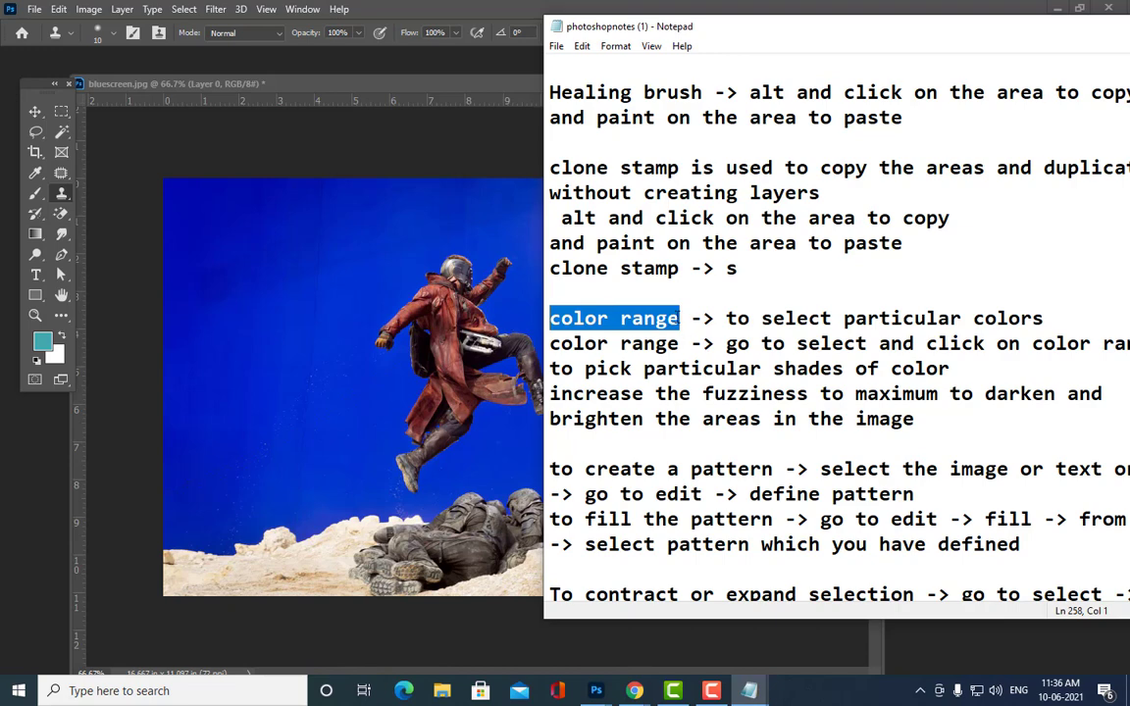
drag(1052, 35, 738, 47)
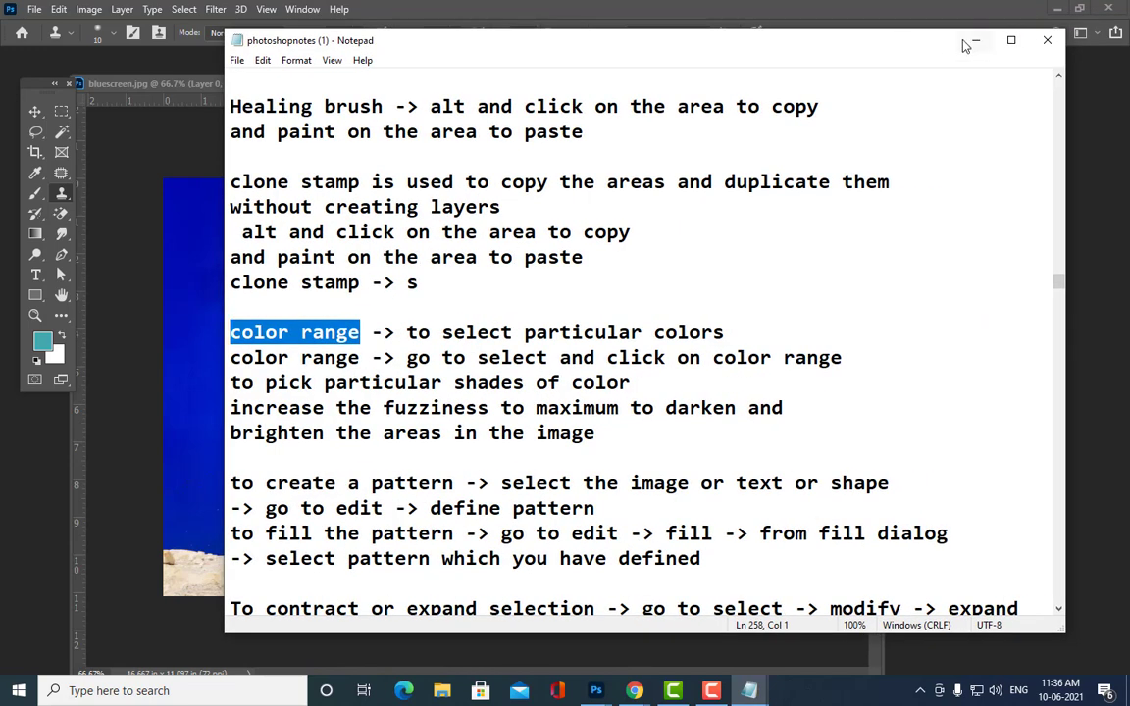
click(981, 40)
Step: Try selecting the blue background around the actor with the Magic Wand tool, and clear the selection
mouse_move(495, 90)
mouse_down()
mouse_move(502, 77)
mouse_move(480, 76)
mouse_up()
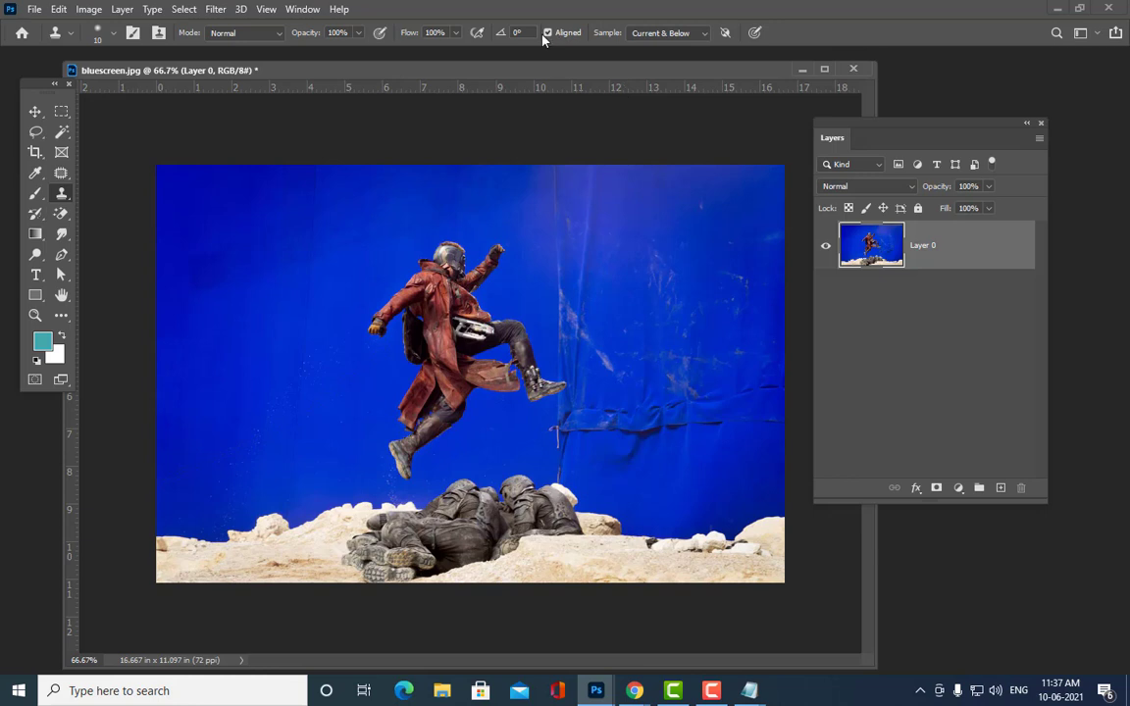
click(60, 131)
right_click(61, 131)
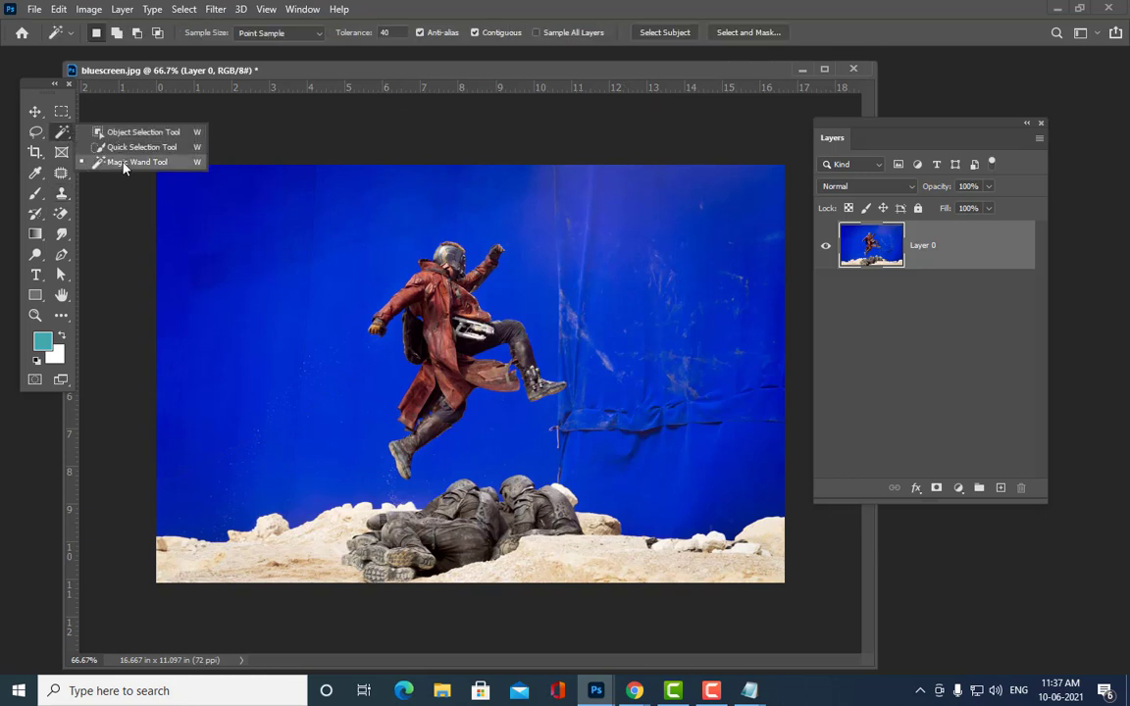
click(137, 162)
click(270, 181)
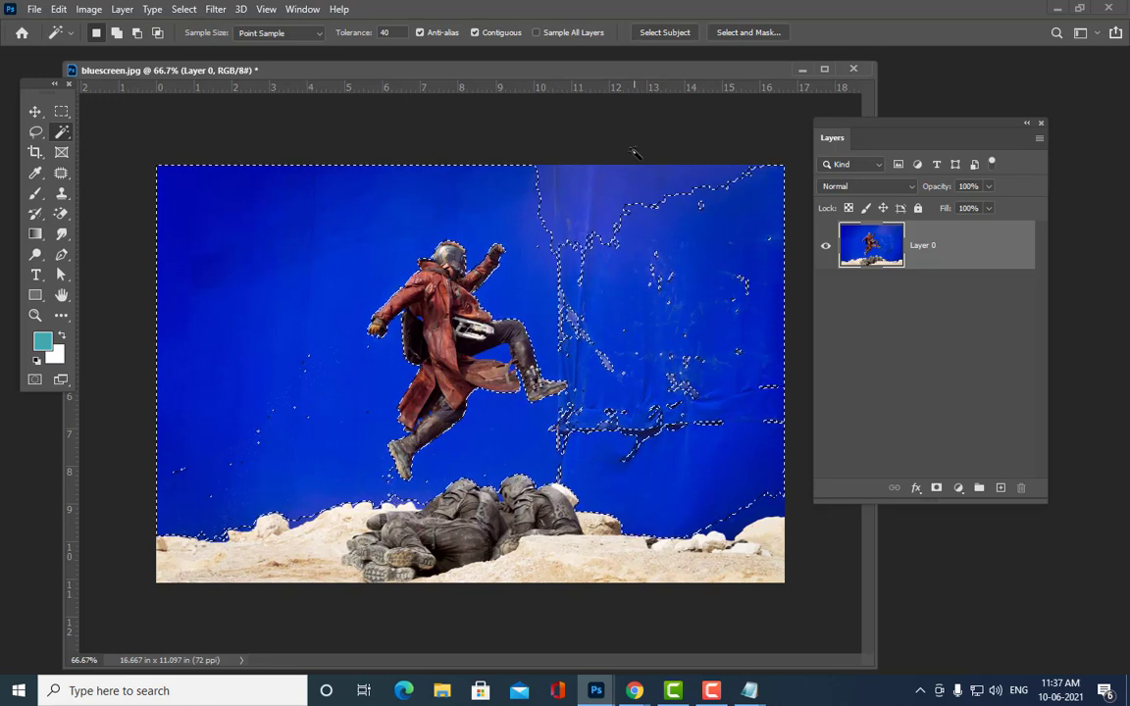
key(ctrl+d)
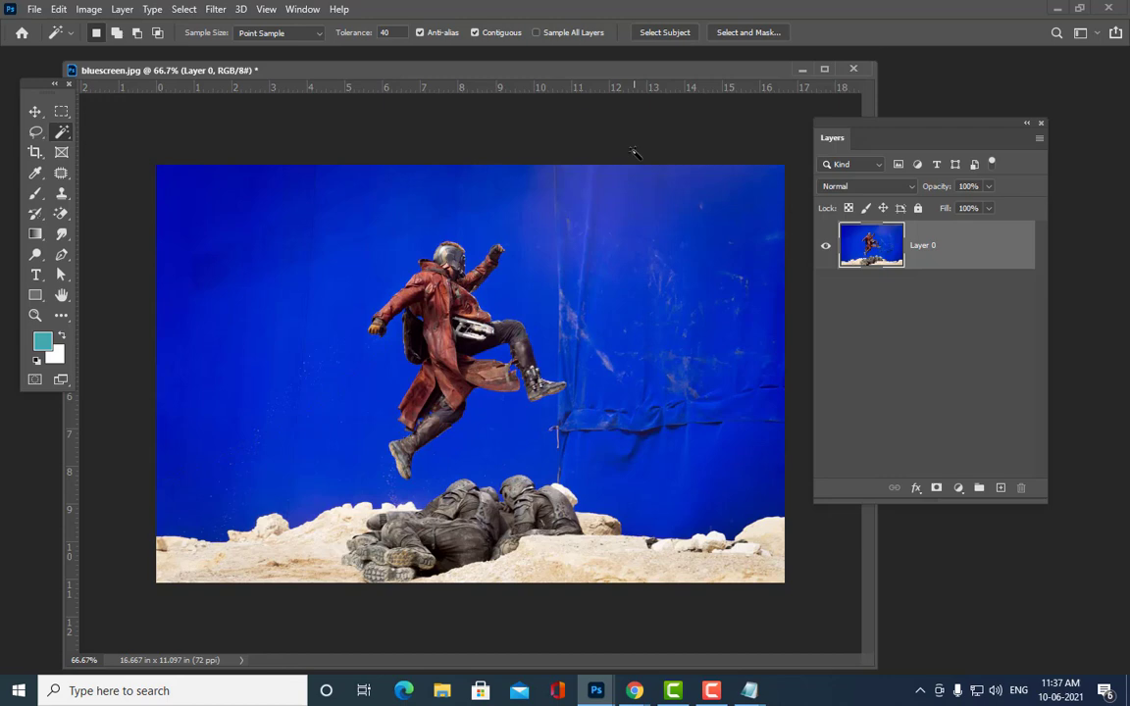
Step: Examine the actor's coat and boot edges against the blue screen at 200% zoom, keeping the Layers panel clear of the image
key(ctrl+plus)
key(ctrl+plus)
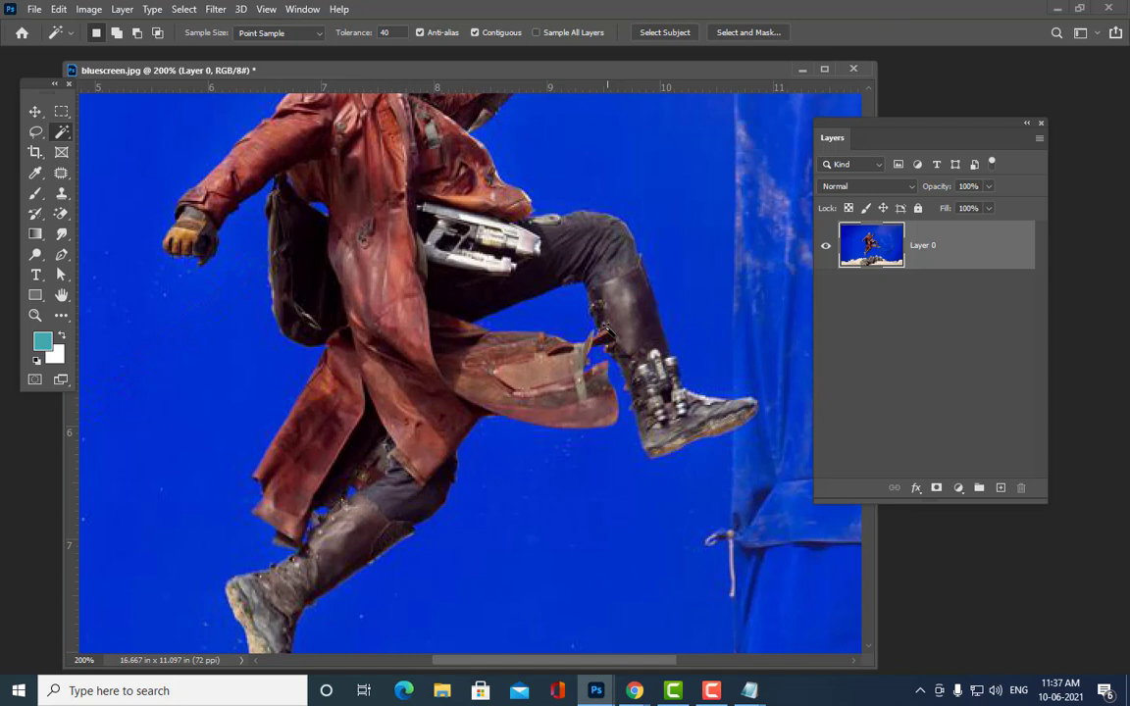
scroll(710, 368, up, 4)
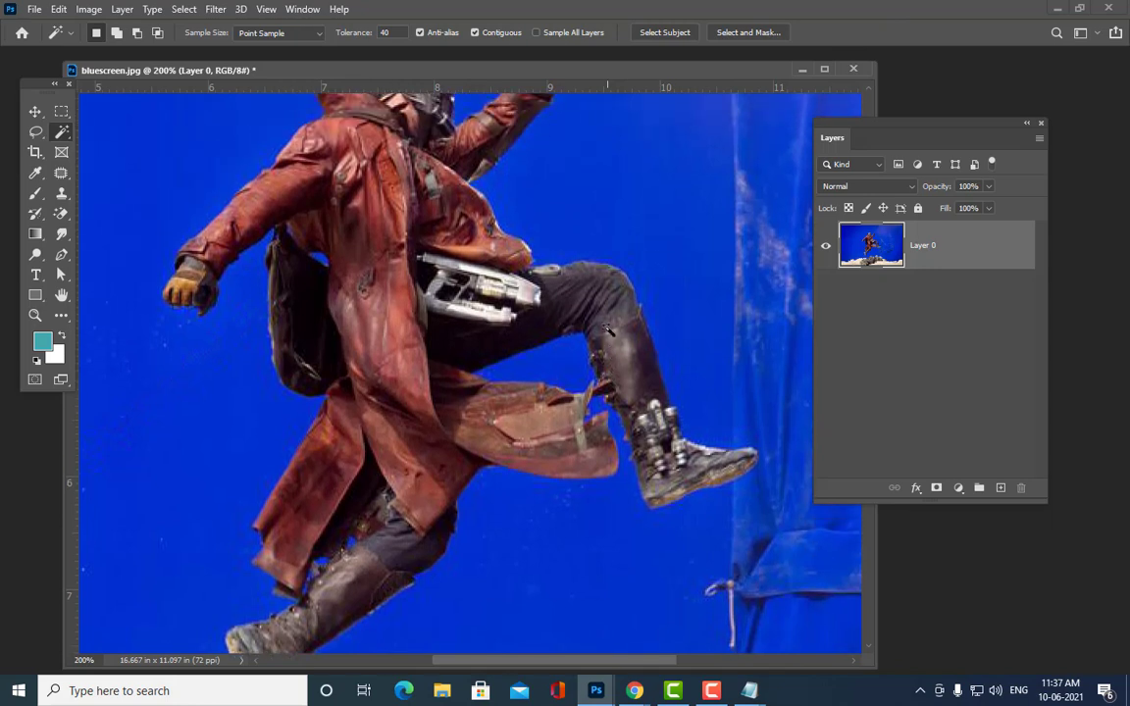
scroll(710, 369, down, 1)
drag(833, 135, 930, 124)
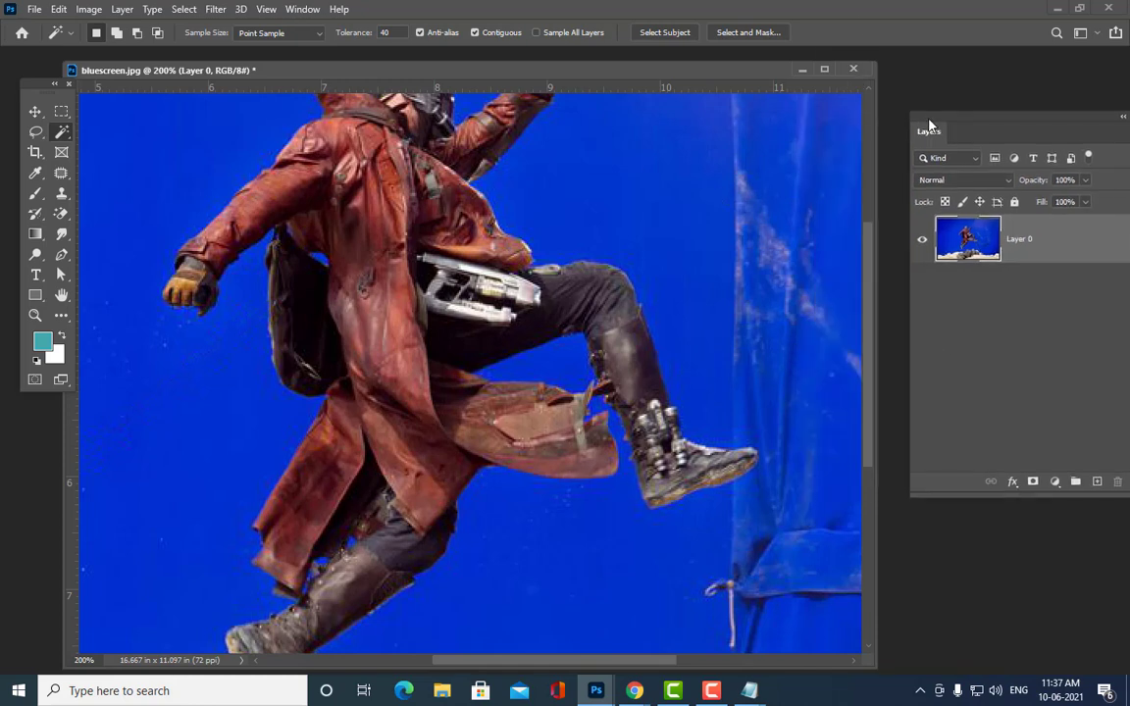
key(ctrl+minus)
key(ctrl+minus)
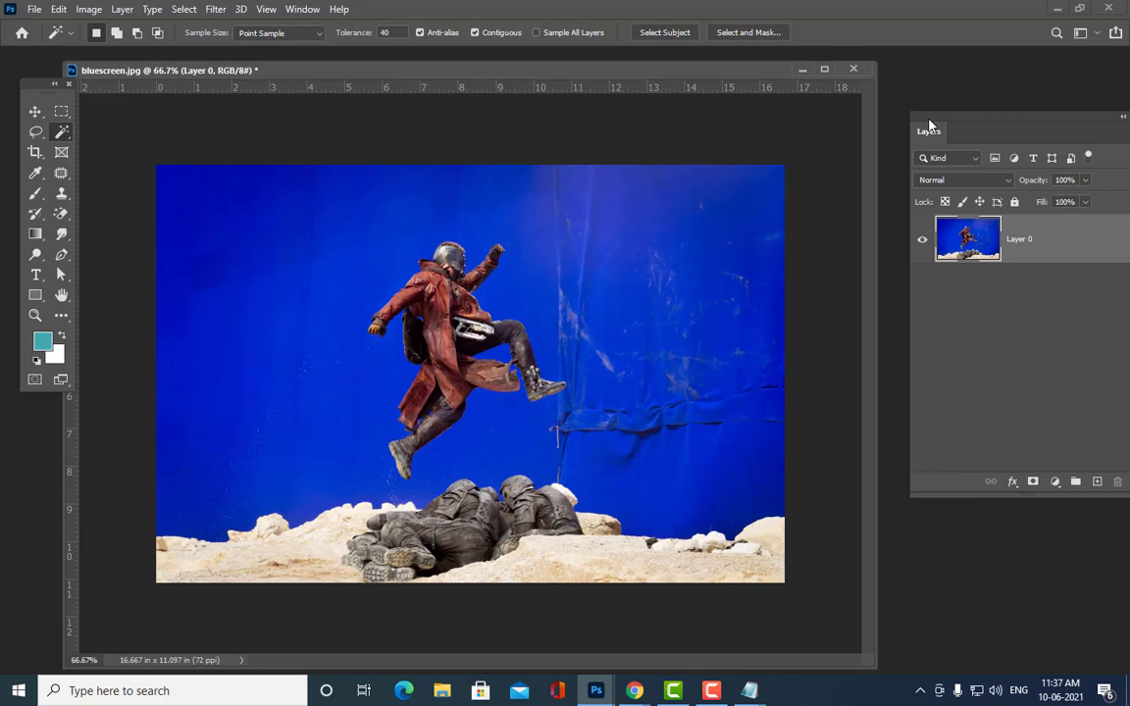
Step: Reposition the bluescreen.jpg window and bring the Layers panel fully back on screen beside the image
mouse_move(269, 71)
mouse_down()
mouse_move(333, 84)
mouse_move(275, 89)
mouse_up()
drag(951, 121, 883, 153)
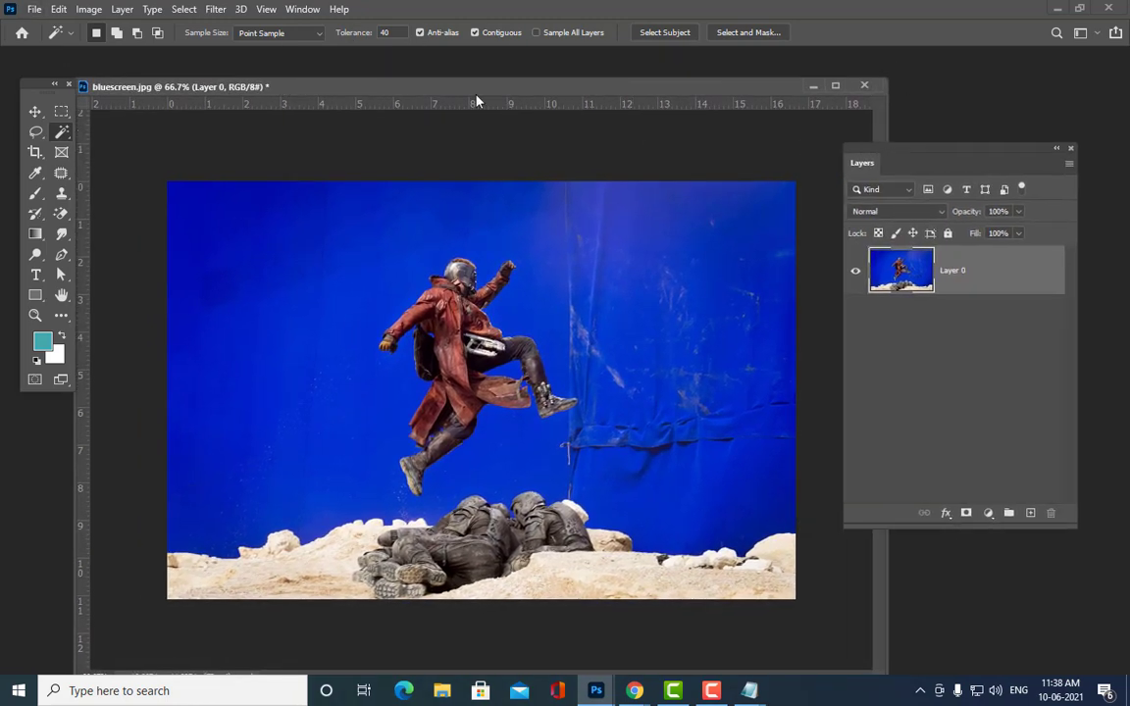
drag(416, 90, 377, 87)
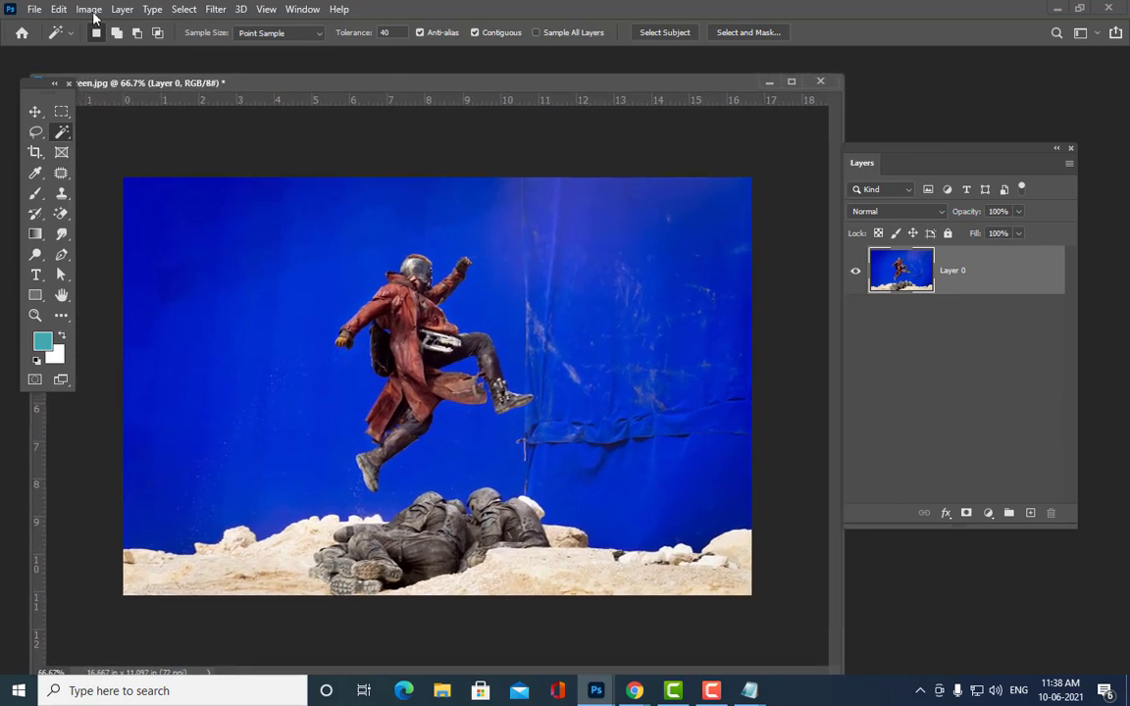
drag(165, 77, 202, 81)
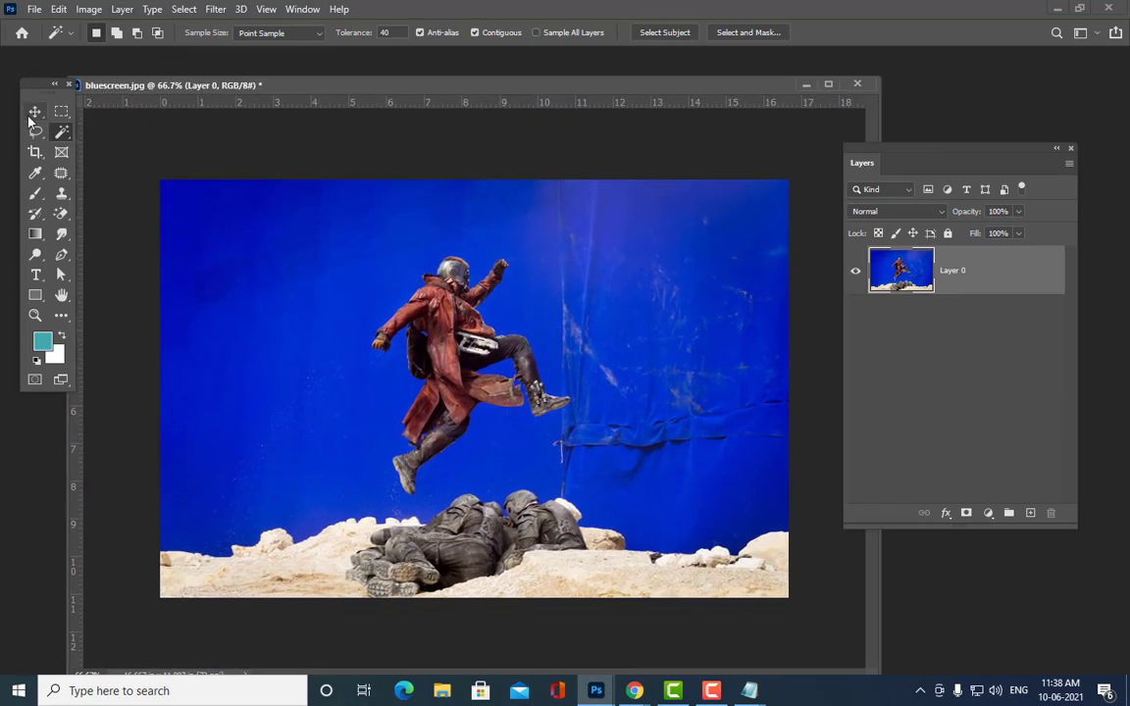
Step: Open Color Range for bluescreen.jpg and sample the plain blue backdrop beside the actor
key(v)
drag(306, 89, 284, 83)
click(184, 10)
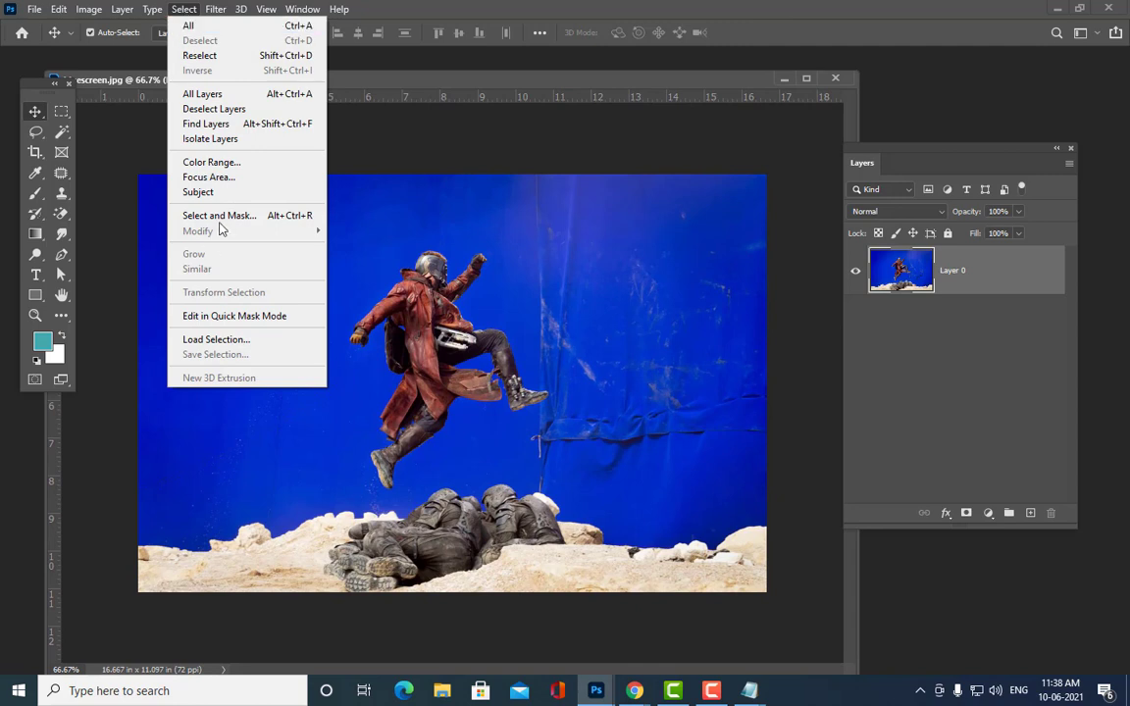
click(235, 163)
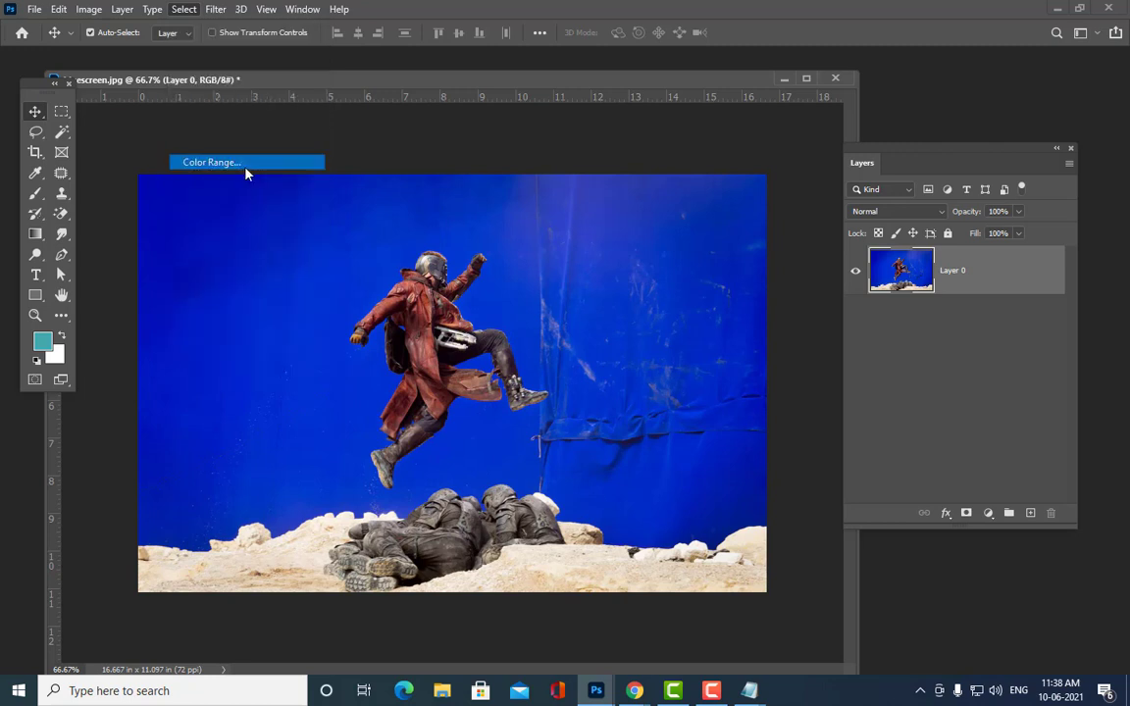
drag(775, 36, 745, 34)
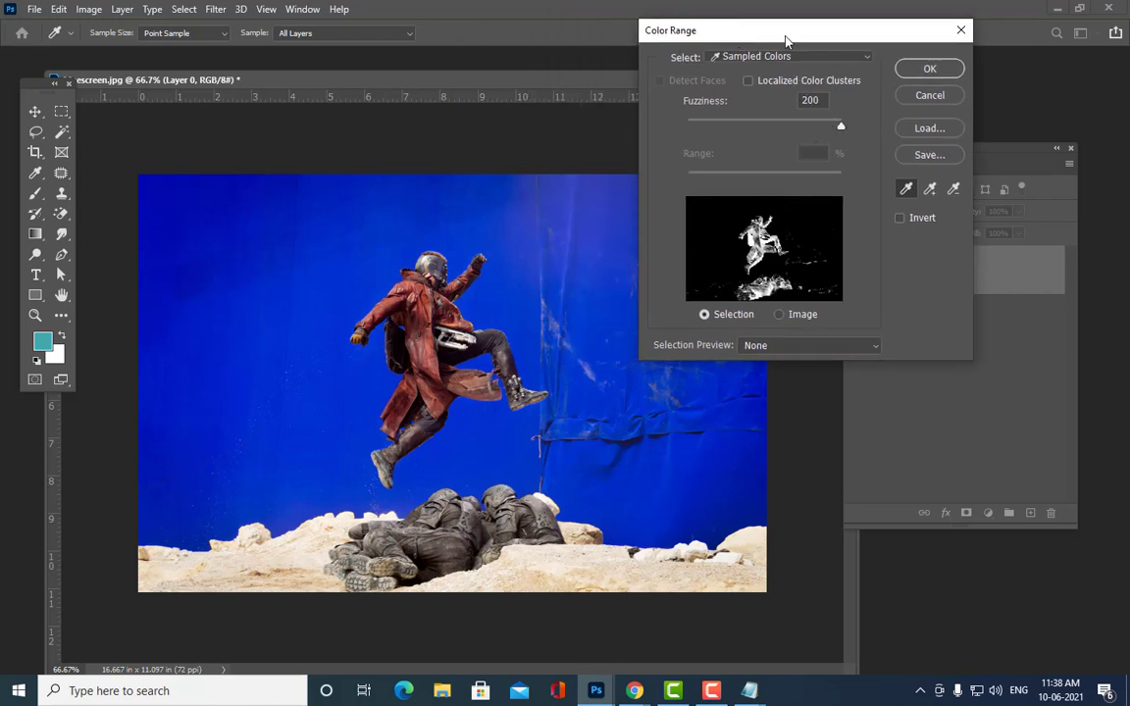
drag(783, 32, 697, 30)
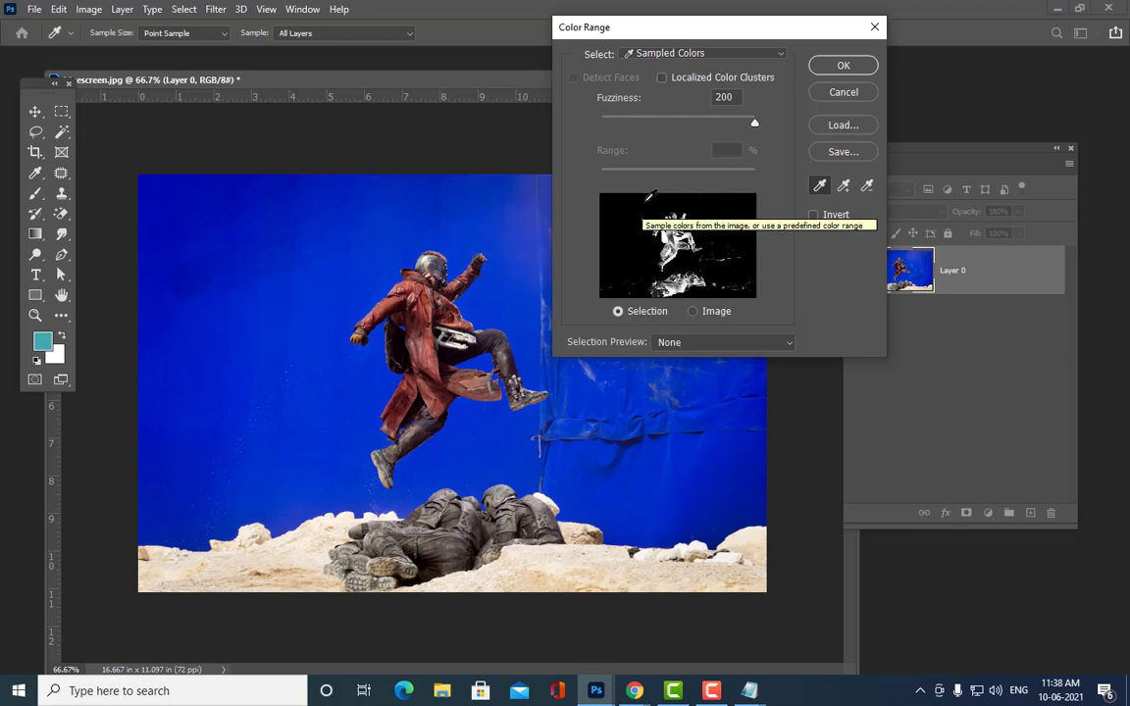
click(229, 359)
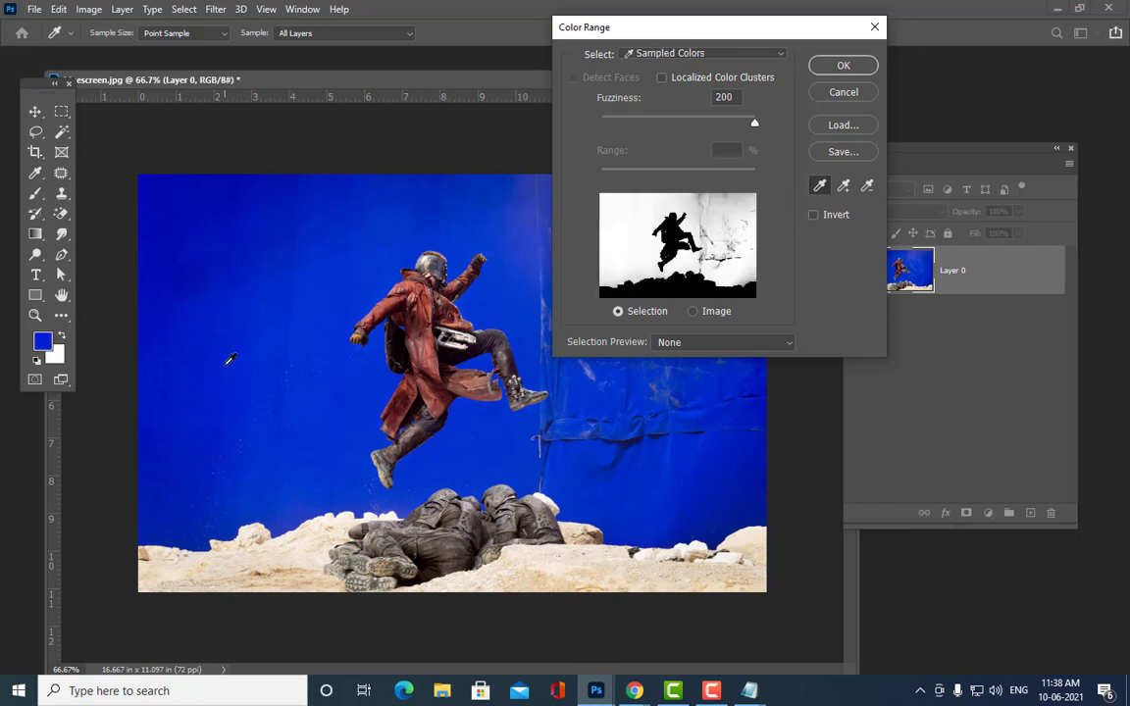
Step: Move the Color Range dialog clear of the actor and activate its Add to Sample eyedropper
drag(585, 30, 559, 57)
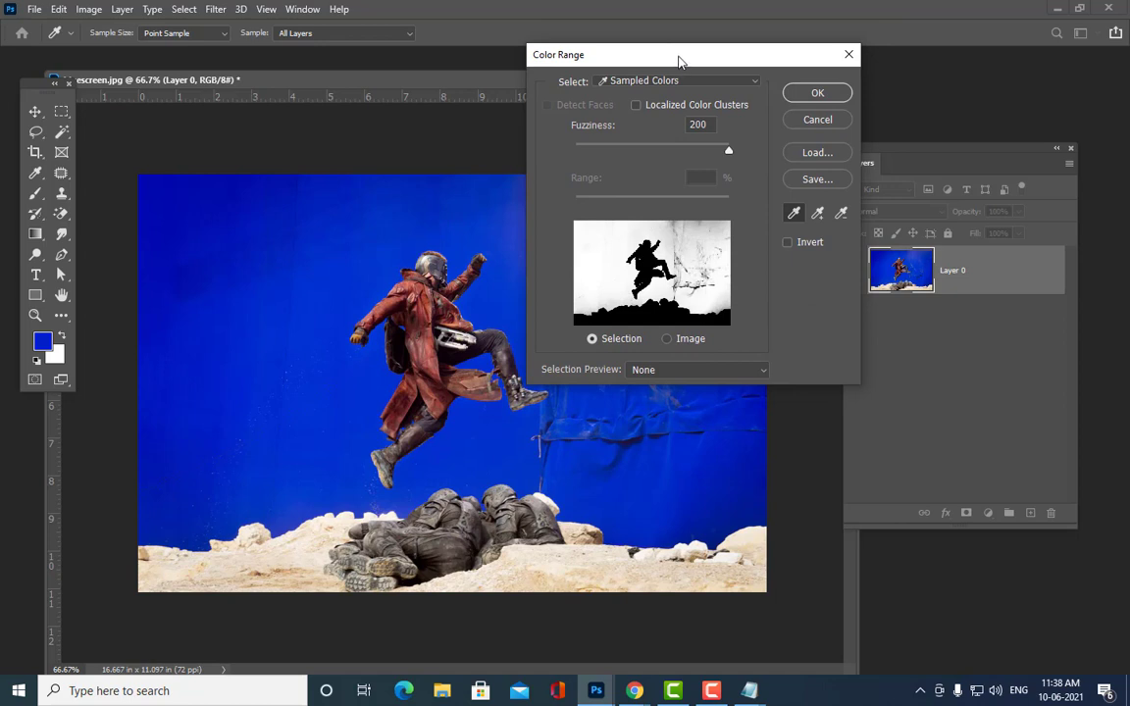
drag(674, 63, 806, 52)
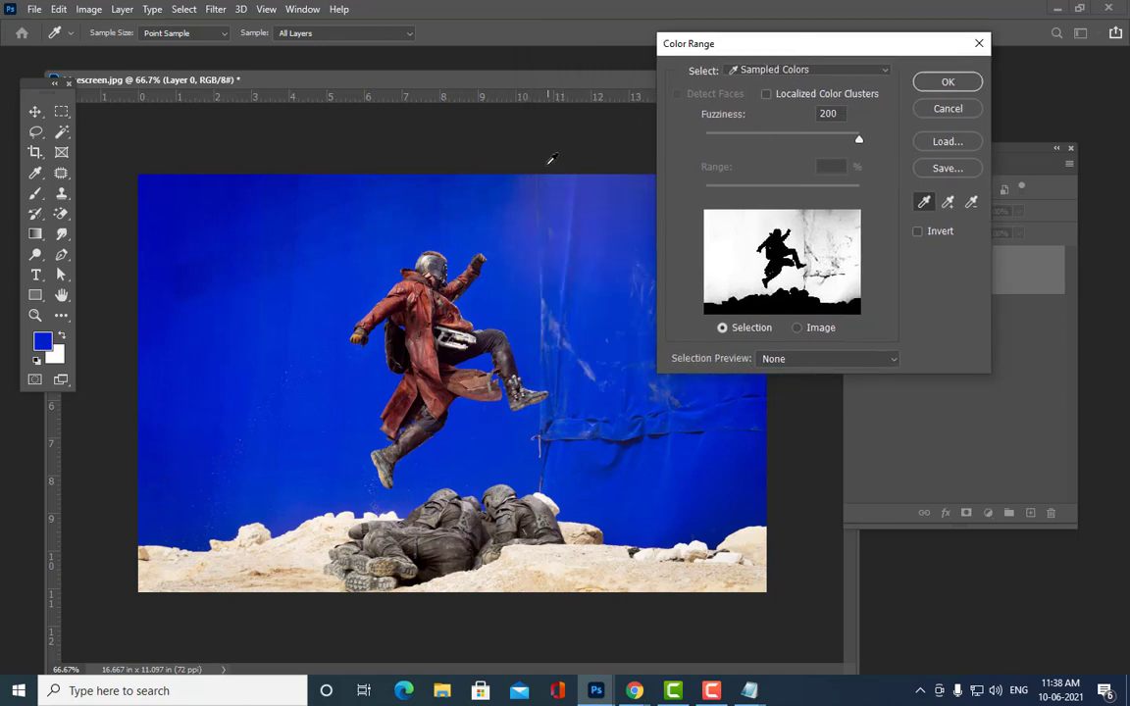
drag(775, 59, 757, 59)
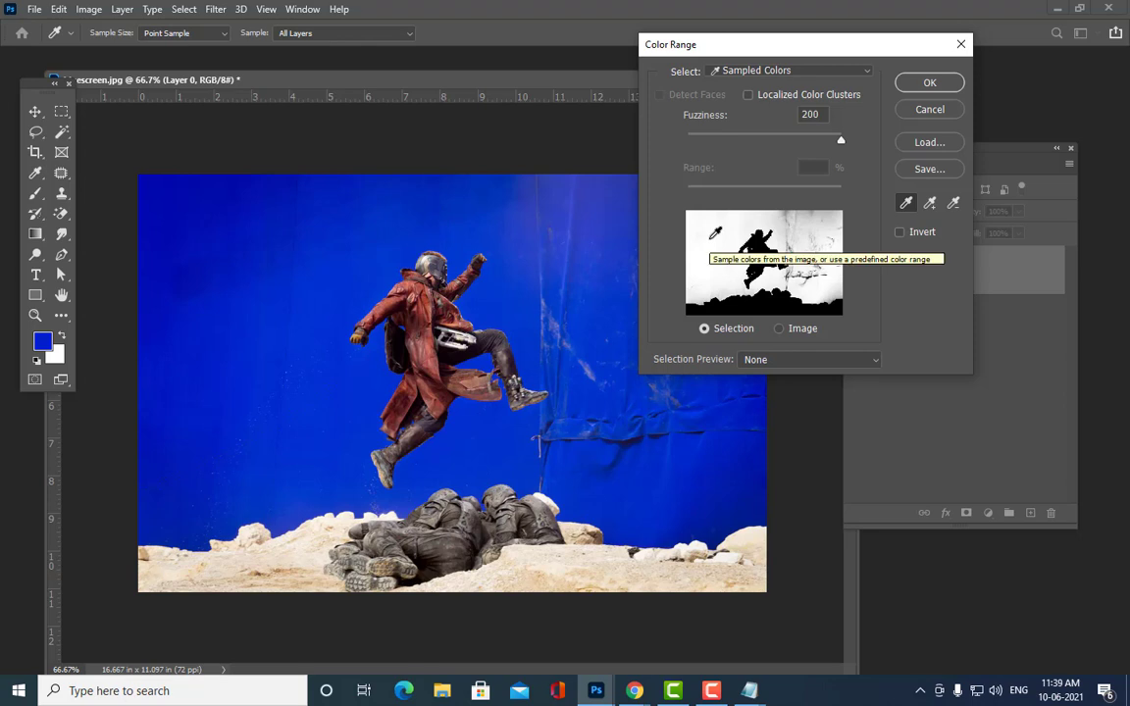
drag(756, 46, 759, 44)
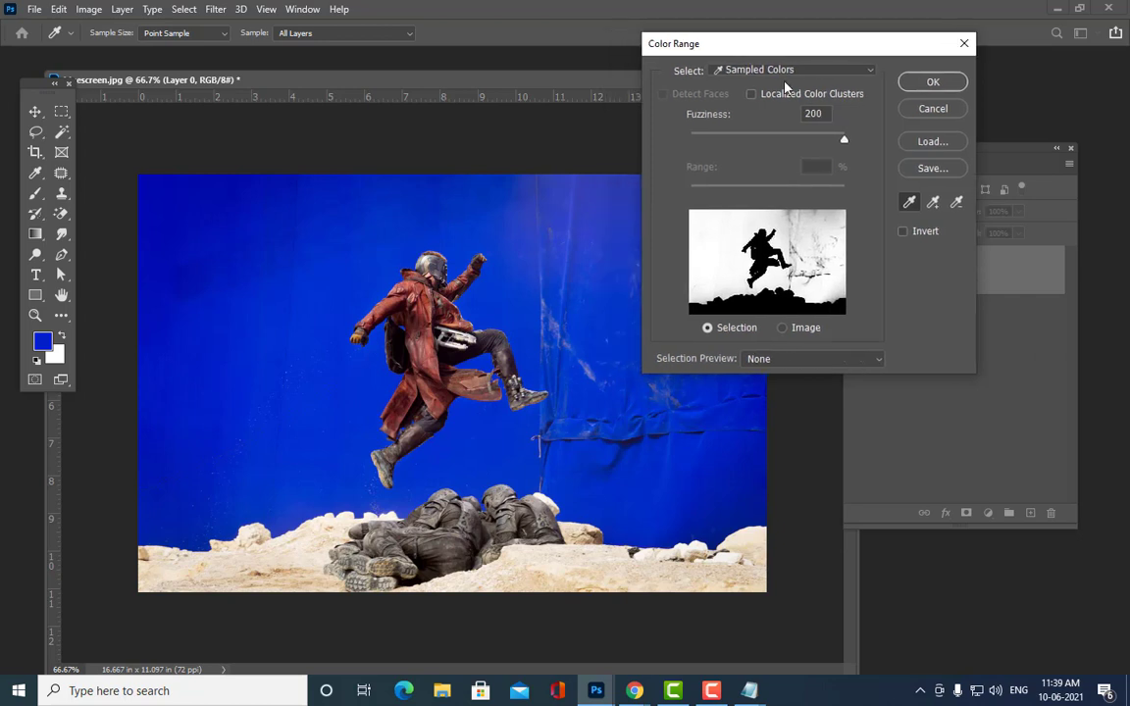
drag(683, 46, 737, 39)
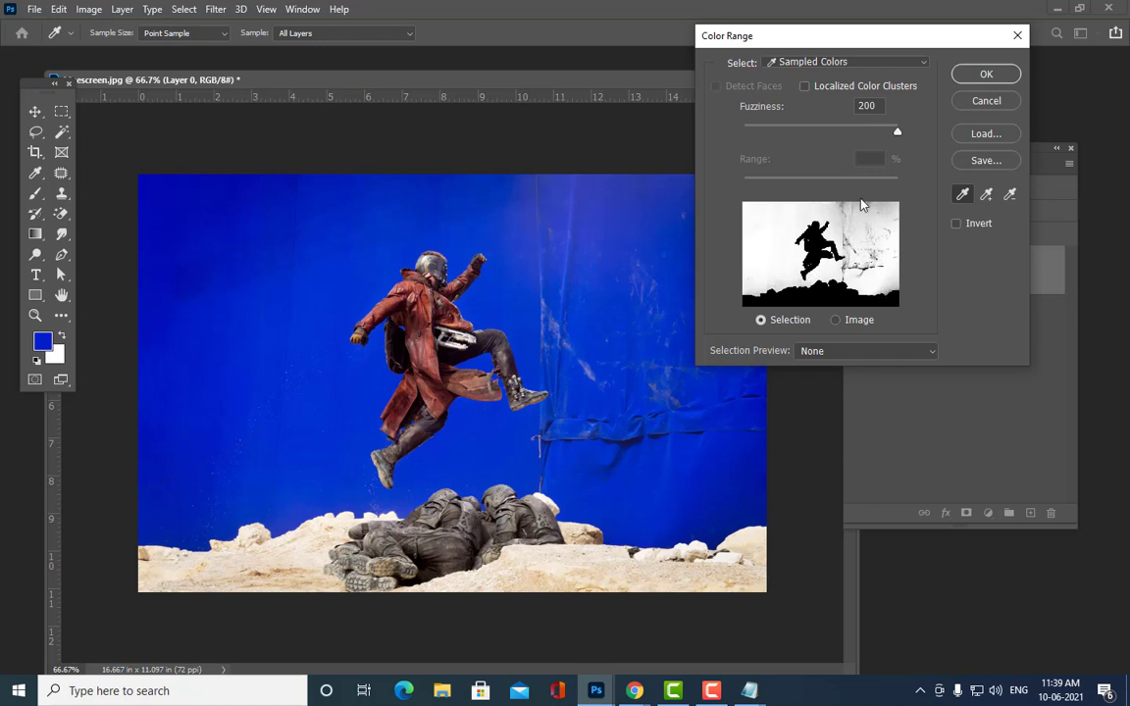
click(986, 200)
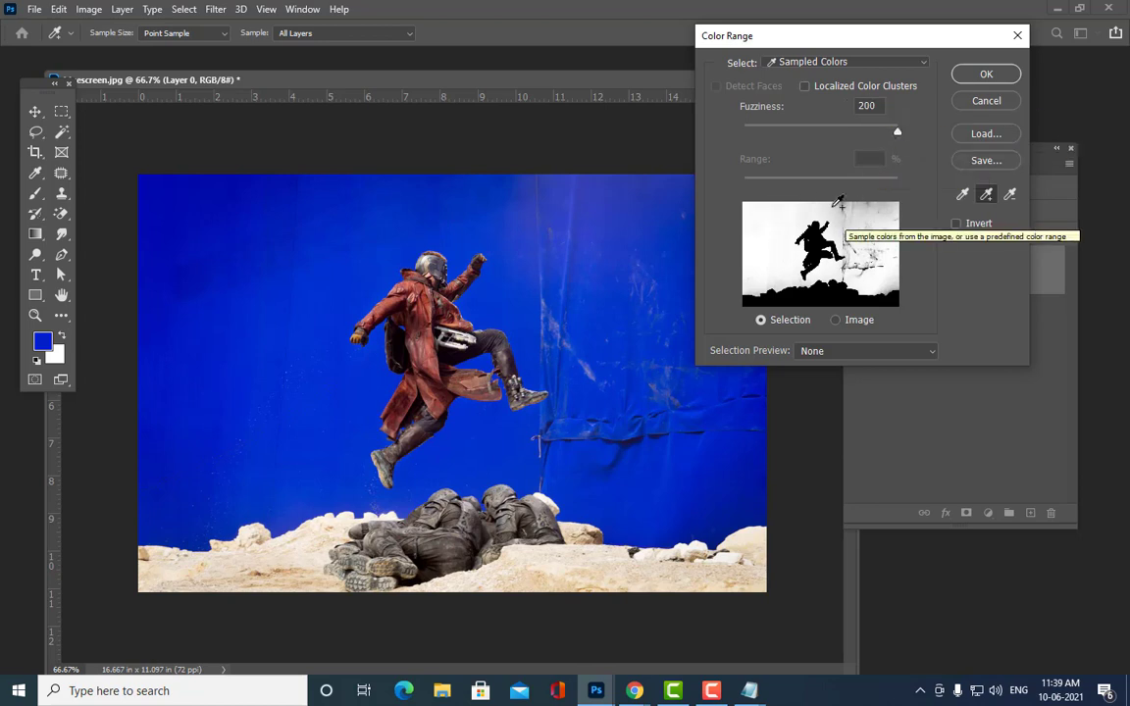
Step: Try a Color Range fuzziness of 70, and return it to 200
drag(897, 132, 798, 132)
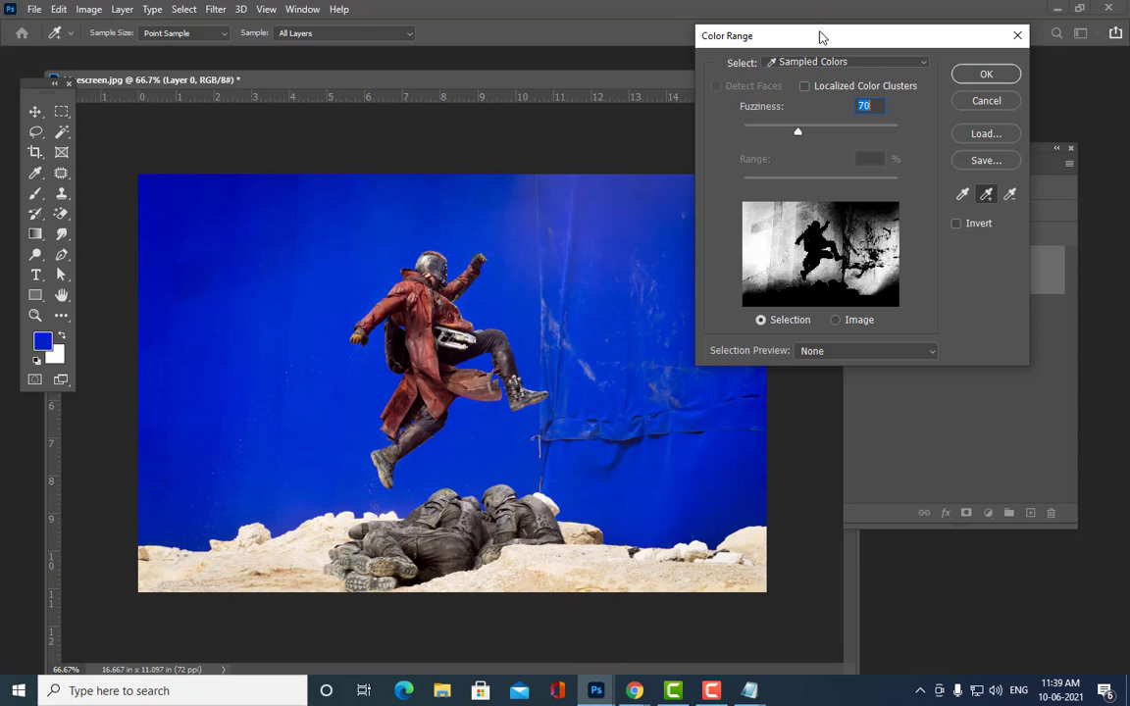
drag(820, 35, 800, 45)
drag(772, 140, 890, 164)
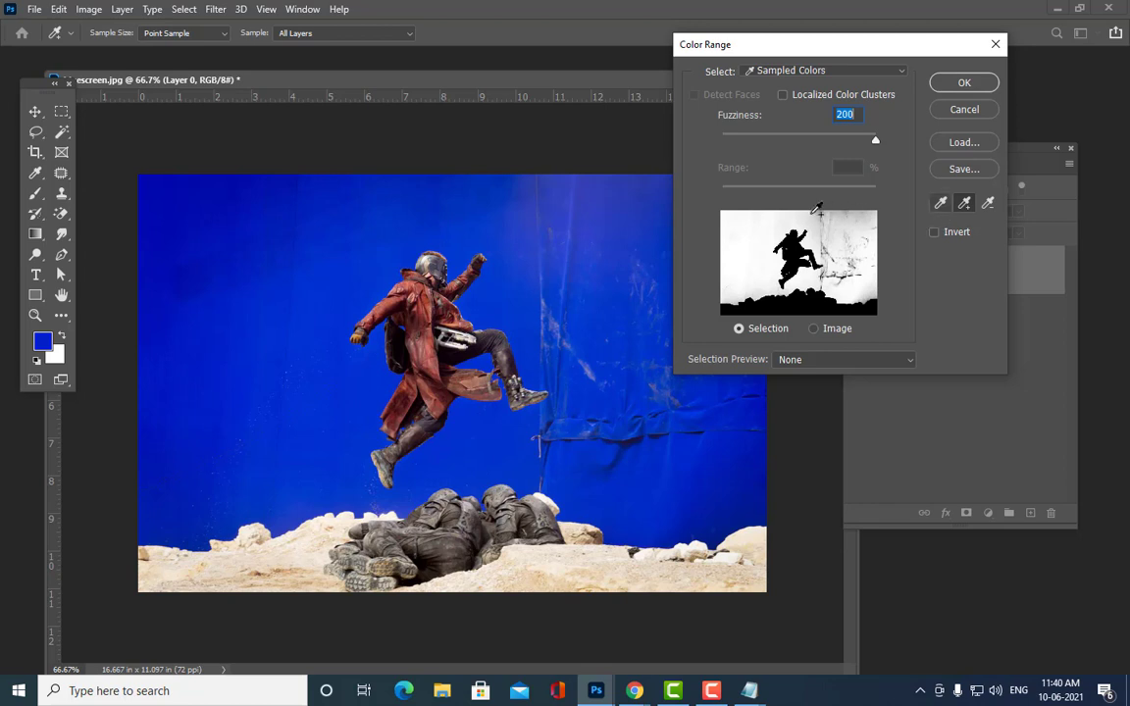
Step: Add the paler blue near the upper edge of the backdrop to the sampled colors
drag(803, 44, 883, 36)
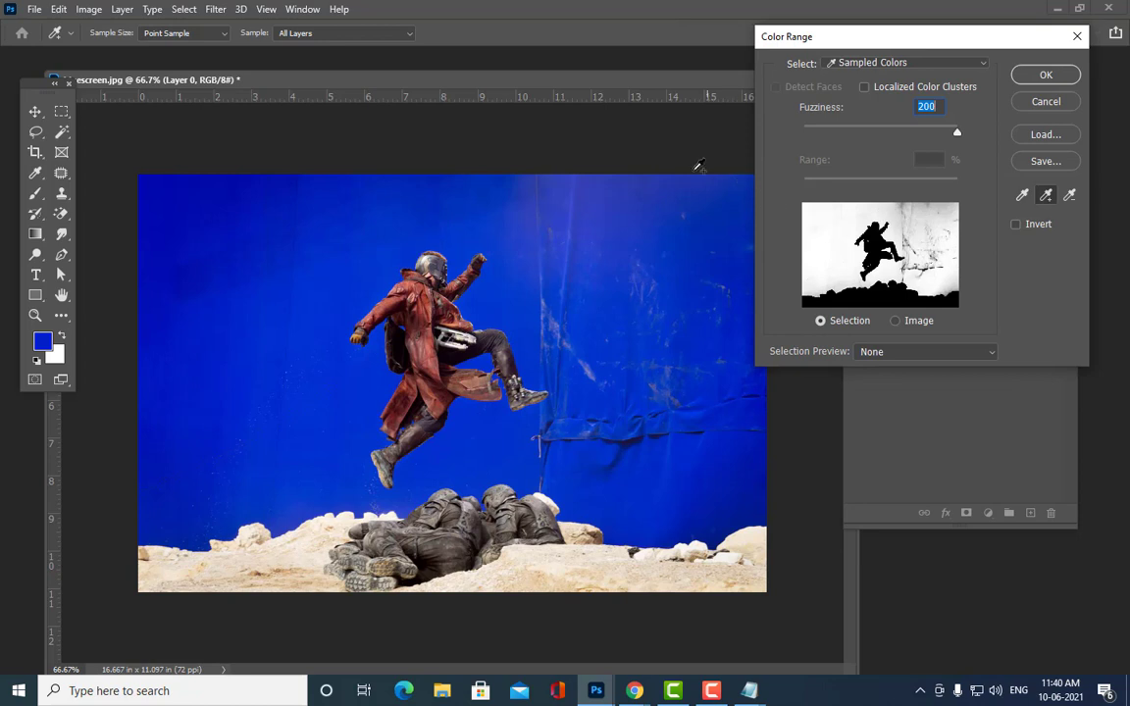
click(573, 183)
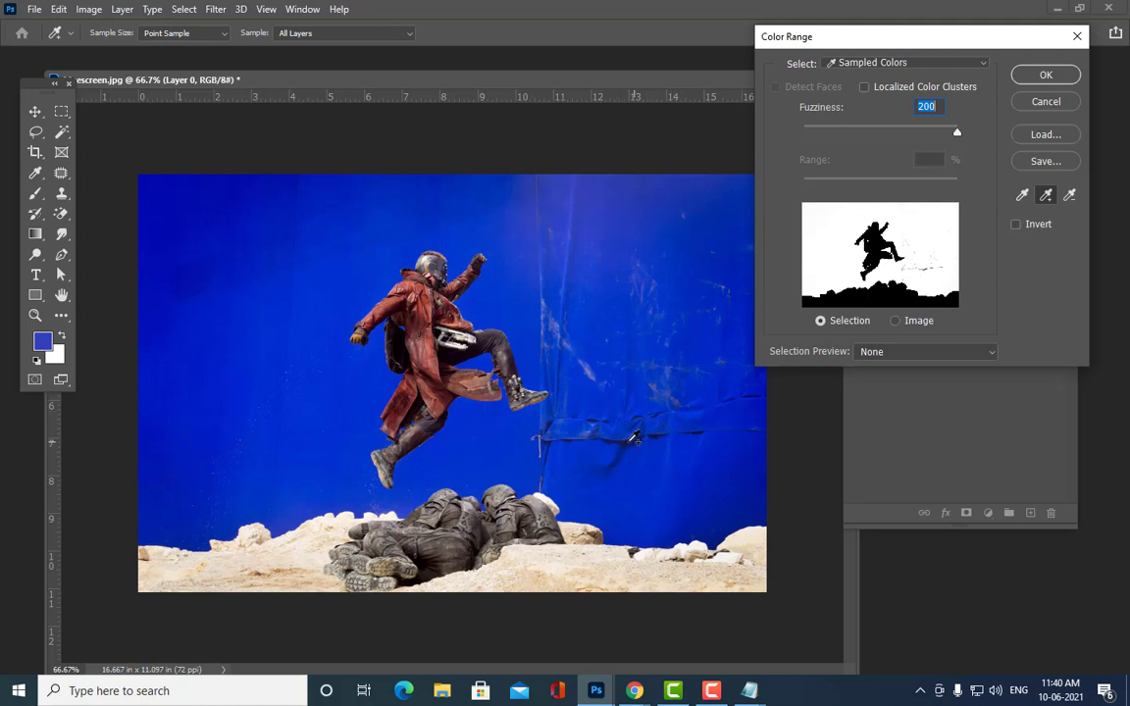
drag(890, 45, 767, 42)
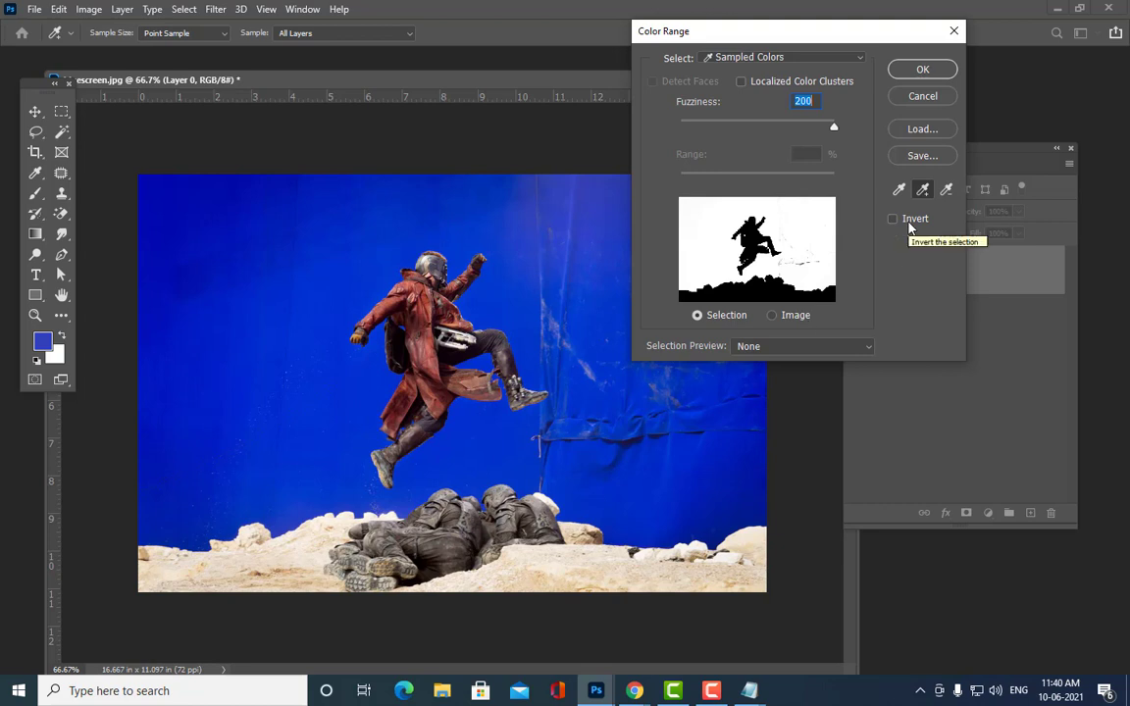
Step: Invert the color range and apply it as a selection of the actor and the ground
drag(798, 38, 789, 36)
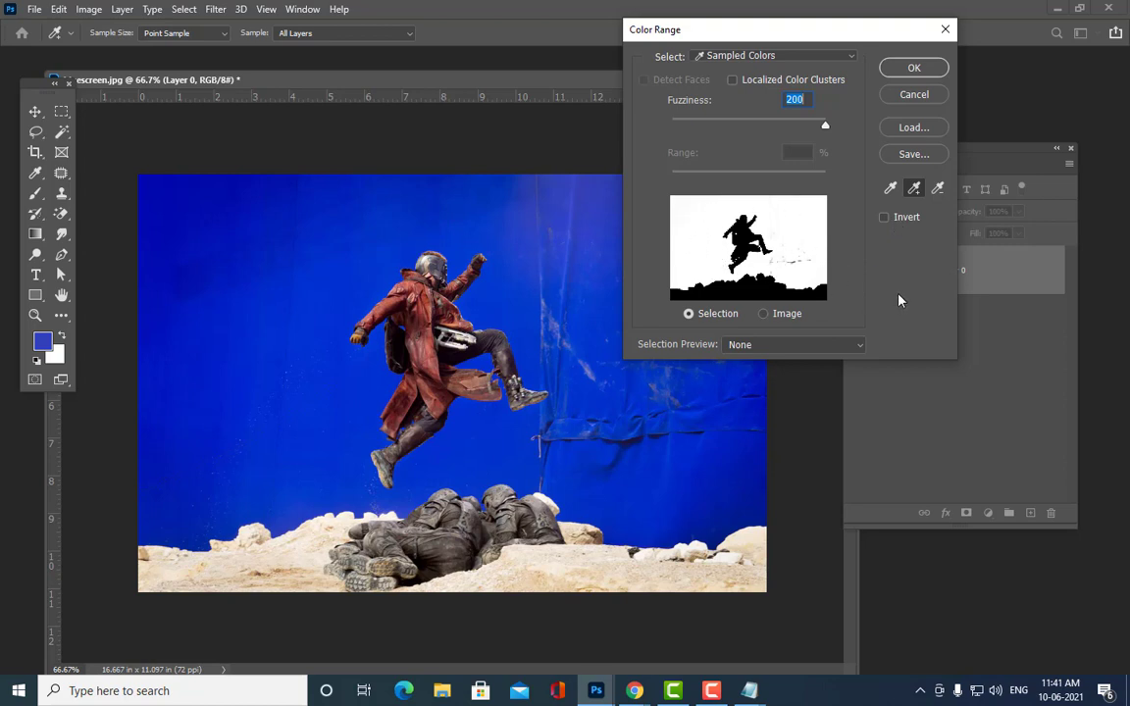
click(886, 218)
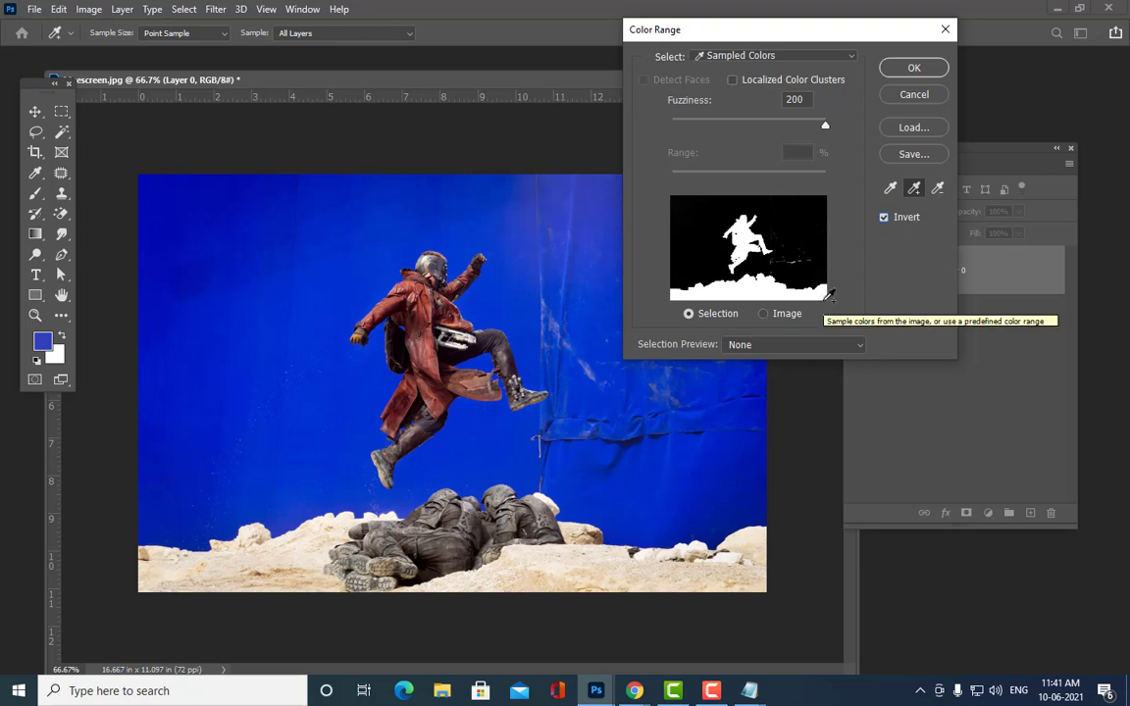
click(913, 68)
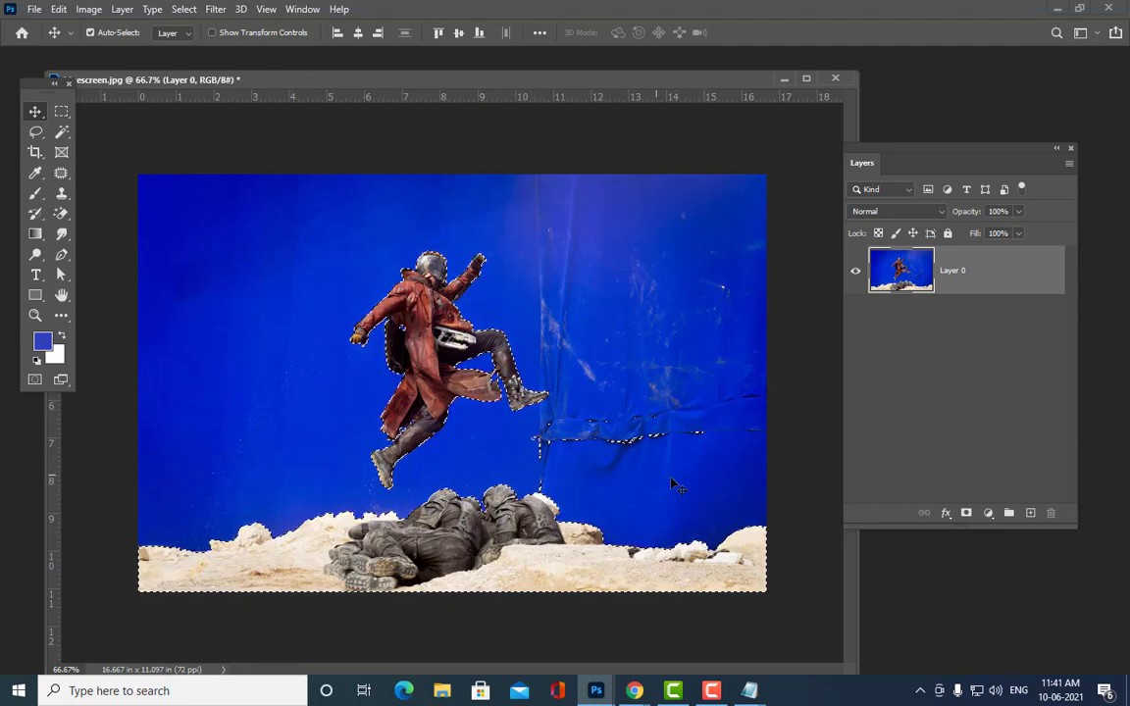
Step: Arrange the Layers panel and the bluescreen.jpg window side by side, and activate the Lasso tool
drag(862, 161, 899, 154)
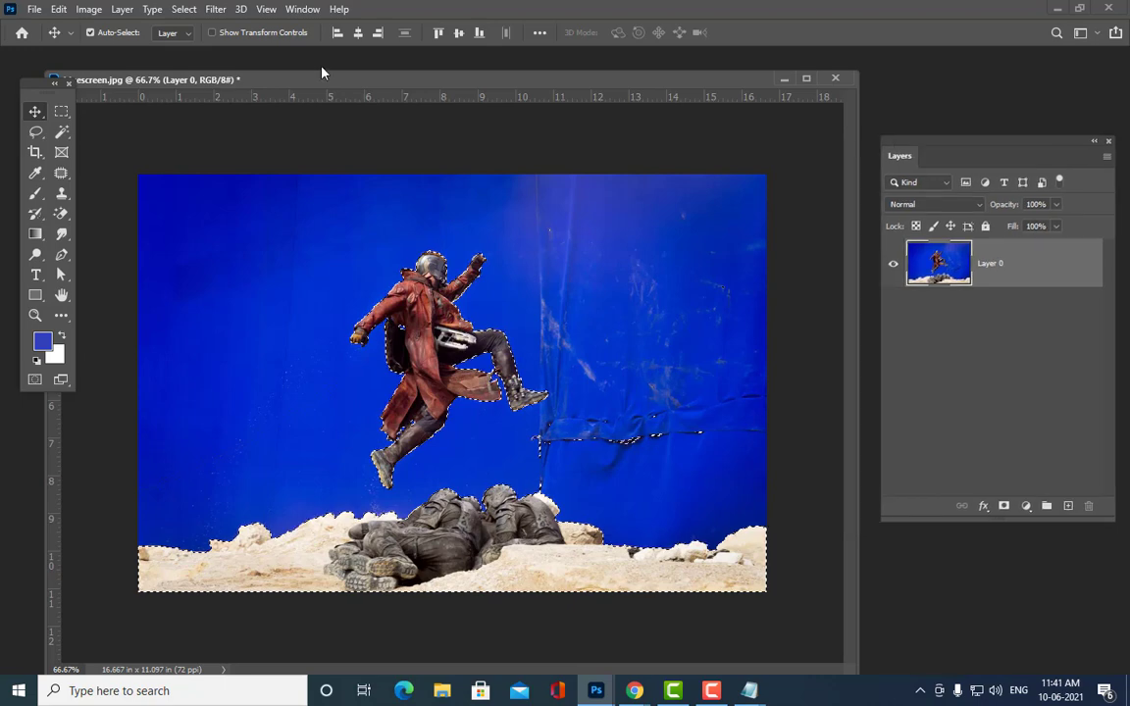
drag(321, 79, 375, 78)
drag(36, 132, 82, 135)
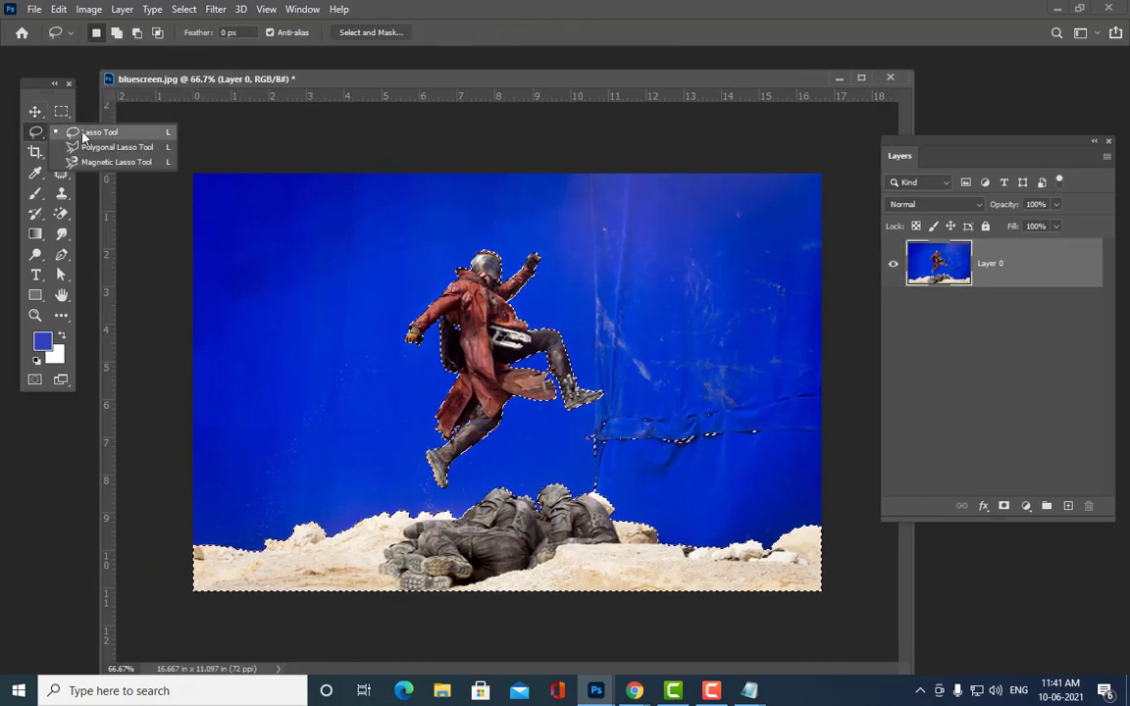
drag(304, 77, 269, 59)
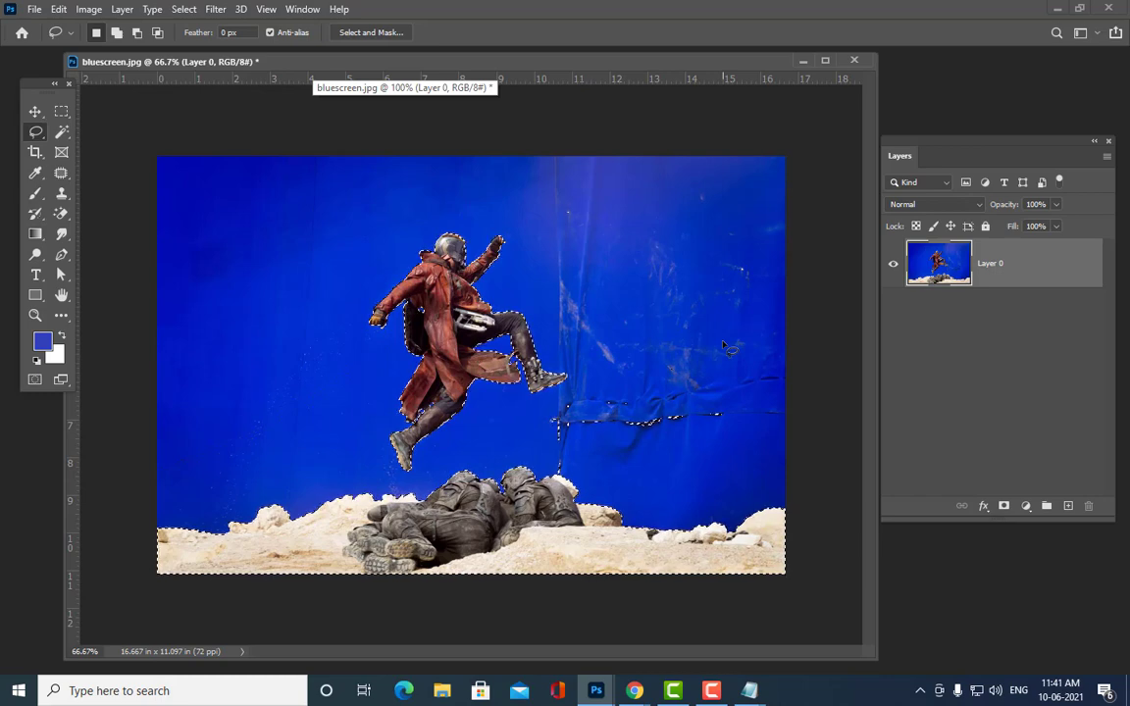
drag(454, 63, 425, 64)
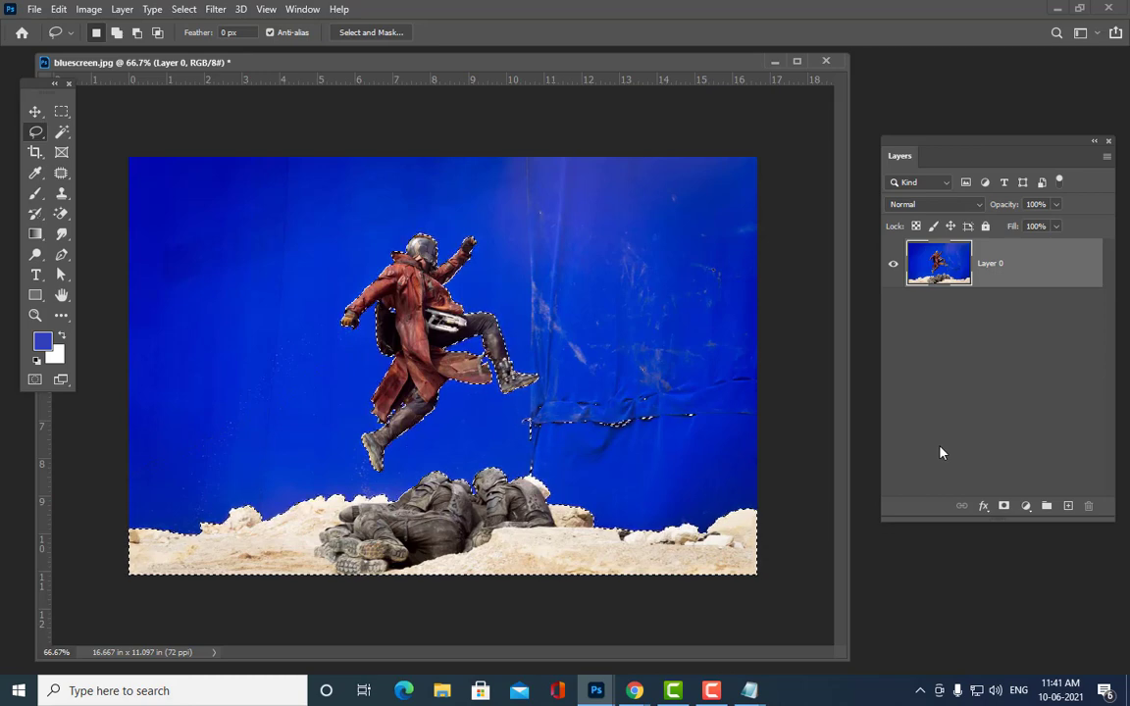
Step: Subtract the stray areas along the backdrop's folds and scratches from the selection with the Lasso tool
key(shift)
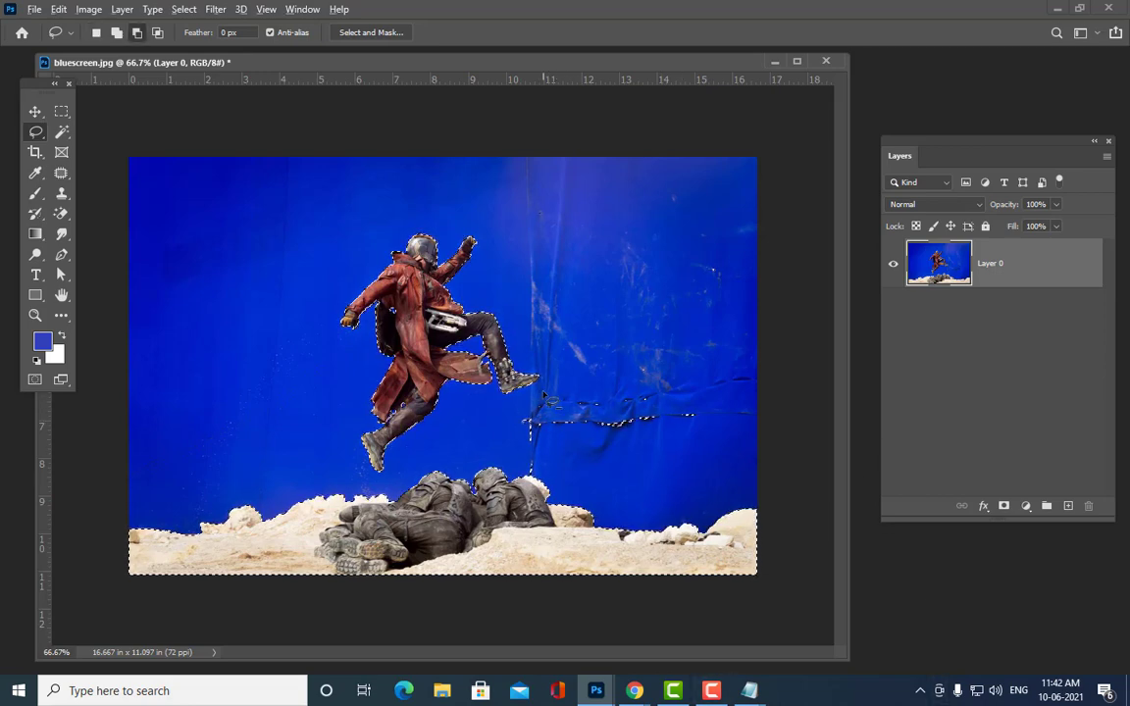
mouse_move(525, 423)
mouse_down()
mouse_move(693, 454)
mouse_move(732, 435)
mouse_move(730, 395)
mouse_move(647, 378)
mouse_up()
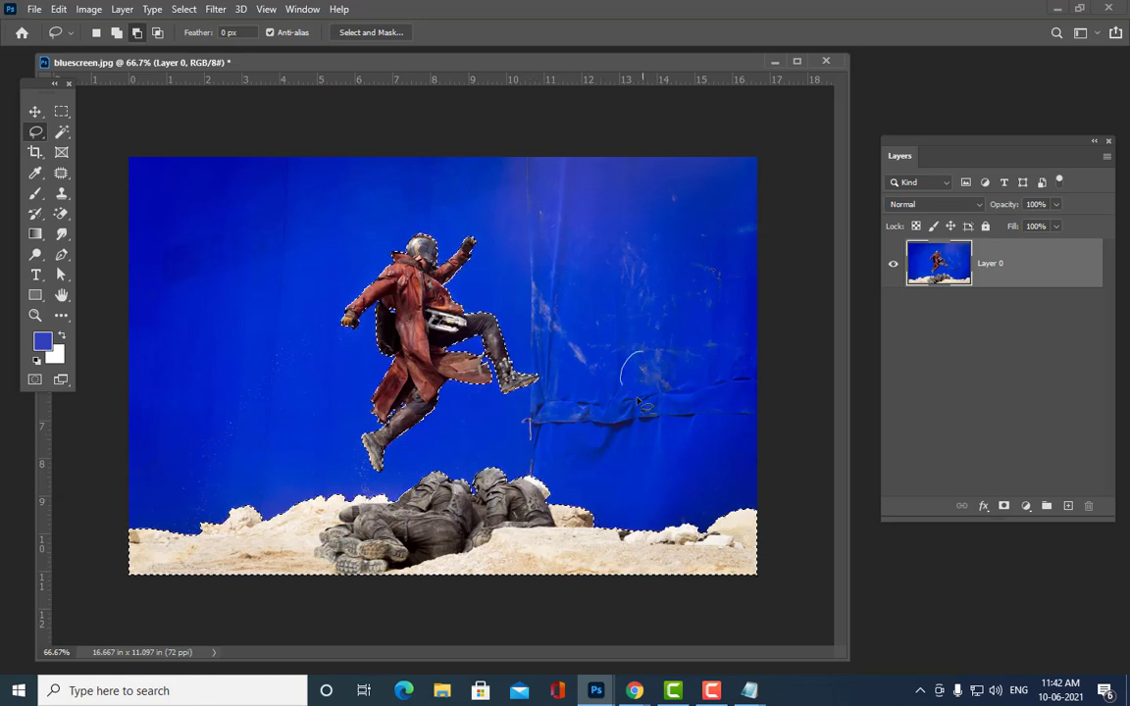
mouse_move(560, 192)
mouse_down()
mouse_move(551, 253)
mouse_move(626, 196)
mouse_move(589, 192)
mouse_up()
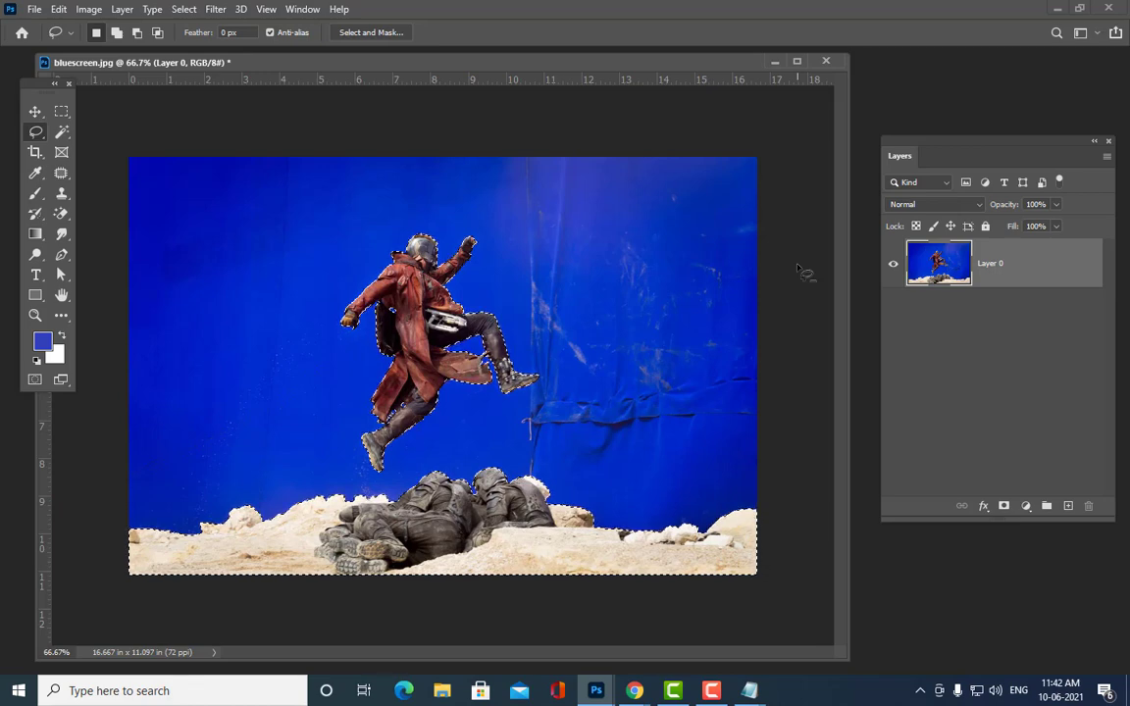
Step: Invert the selection to delete the blue background from Layer 0, and clear the selection
key(shift)
key(ctrl+shift+i)
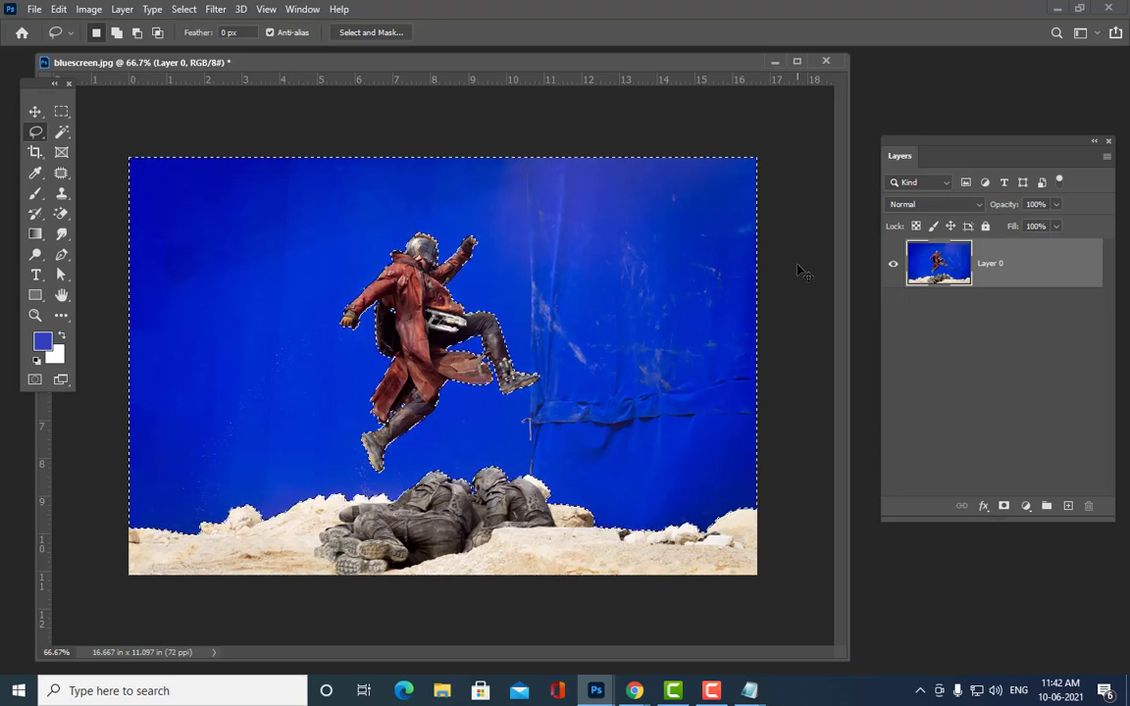
key(Delete)
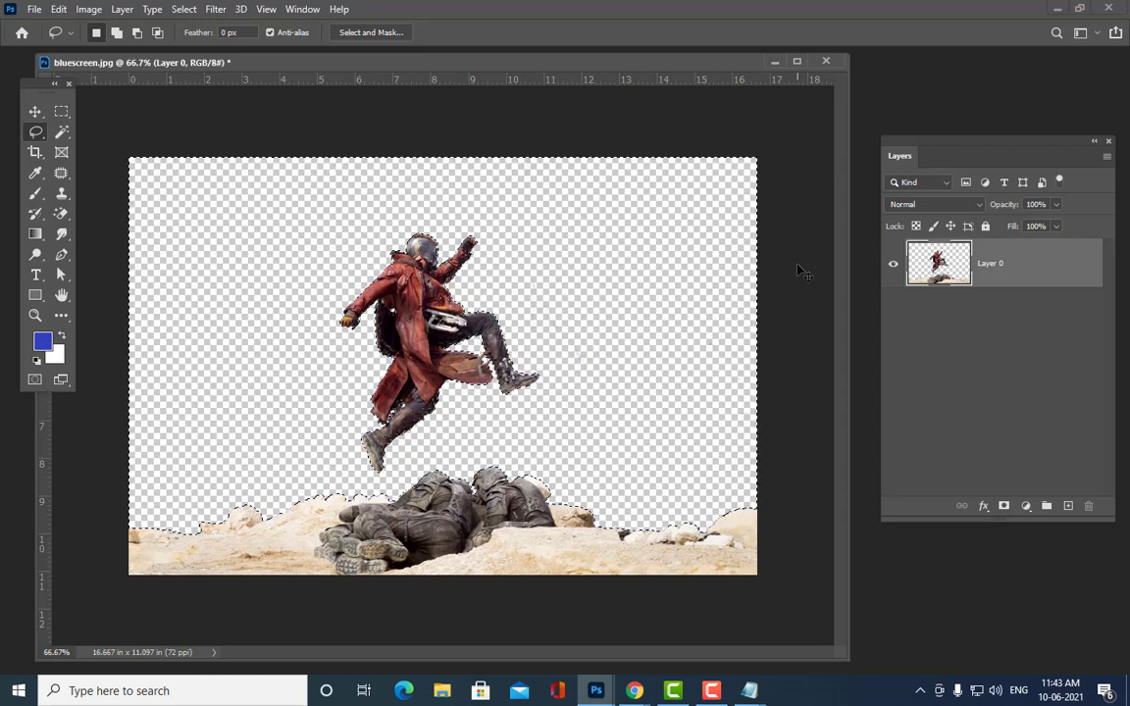
key(ctrl+d)
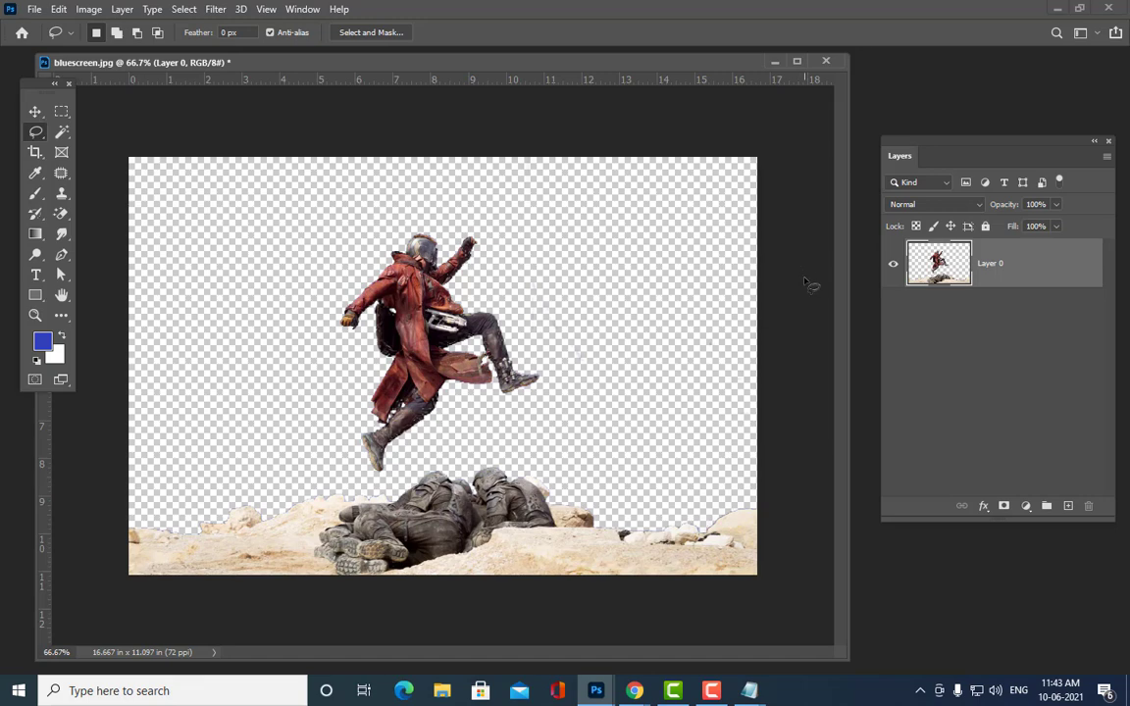
Step: Search the photoshop ref images folder for "forest" and open the forestsun image
key(ctrl+o)
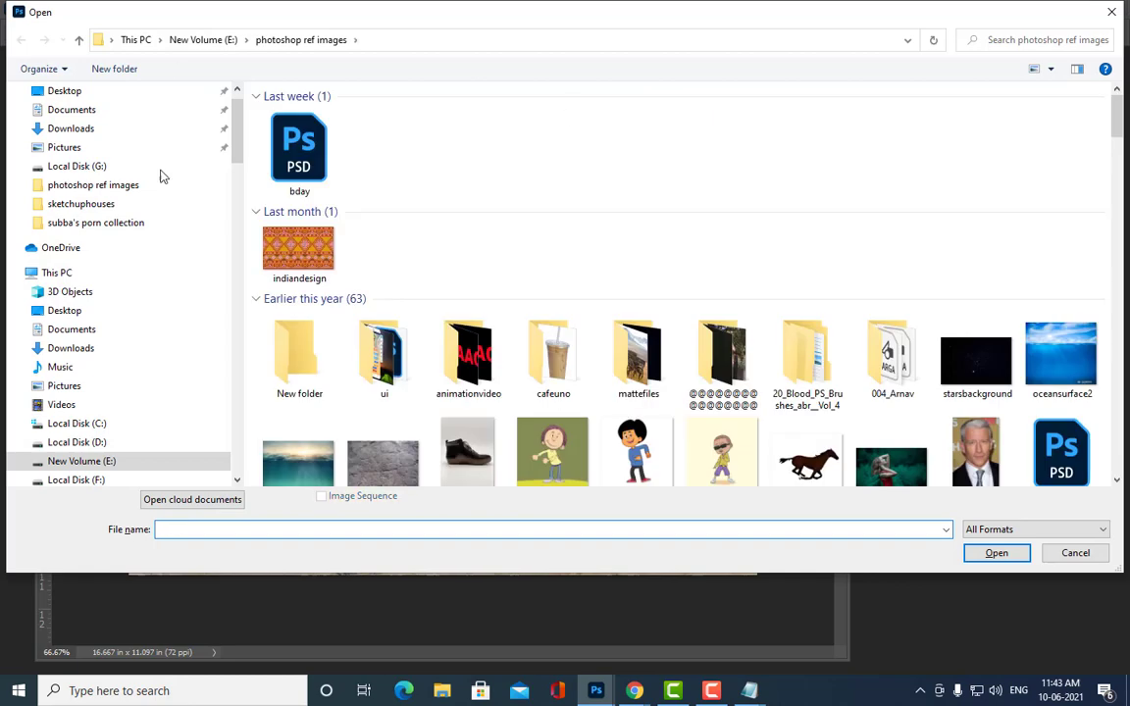
scroll(863, 166, down, 5)
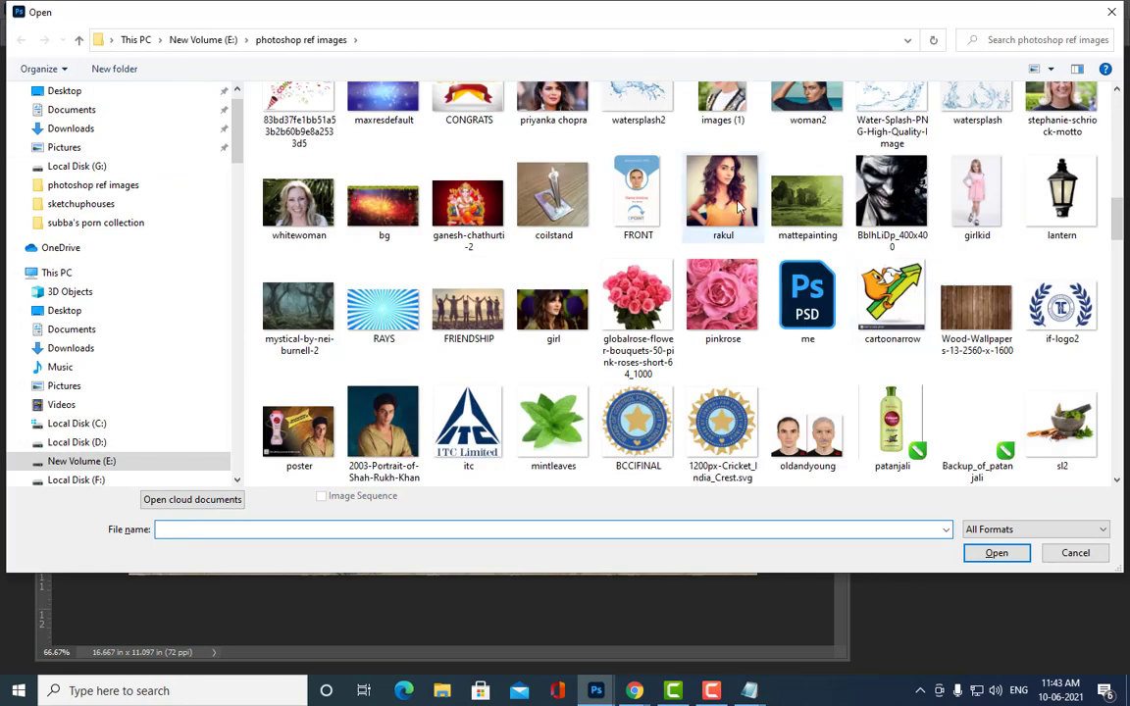
scroll(723, 167, down, 2)
scroll(745, 169, down, 5)
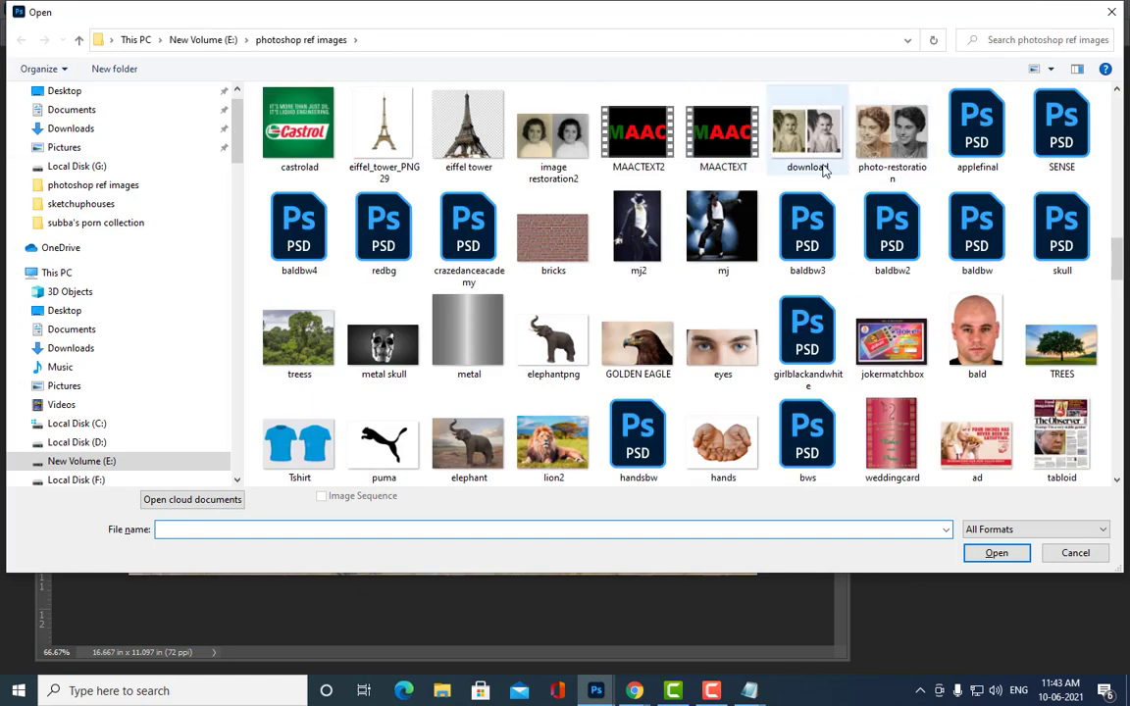
scroll(812, 169, down, 3)
scroll(706, 171, down, 5)
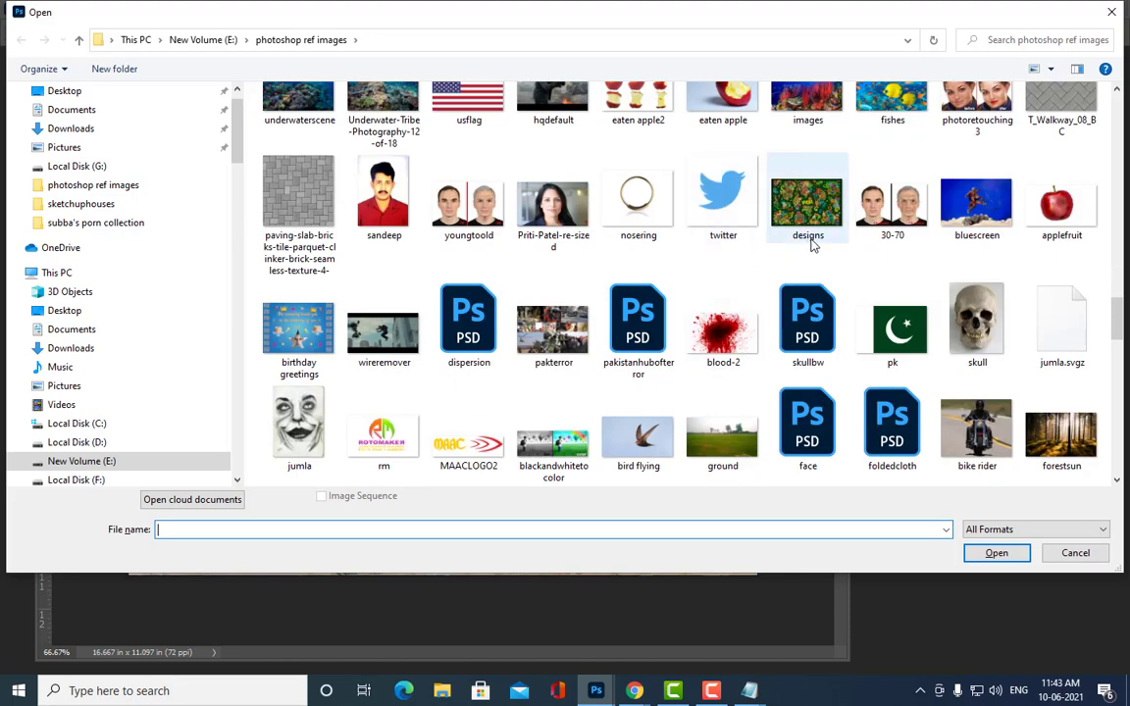
scroll(552, 196, up, 2)
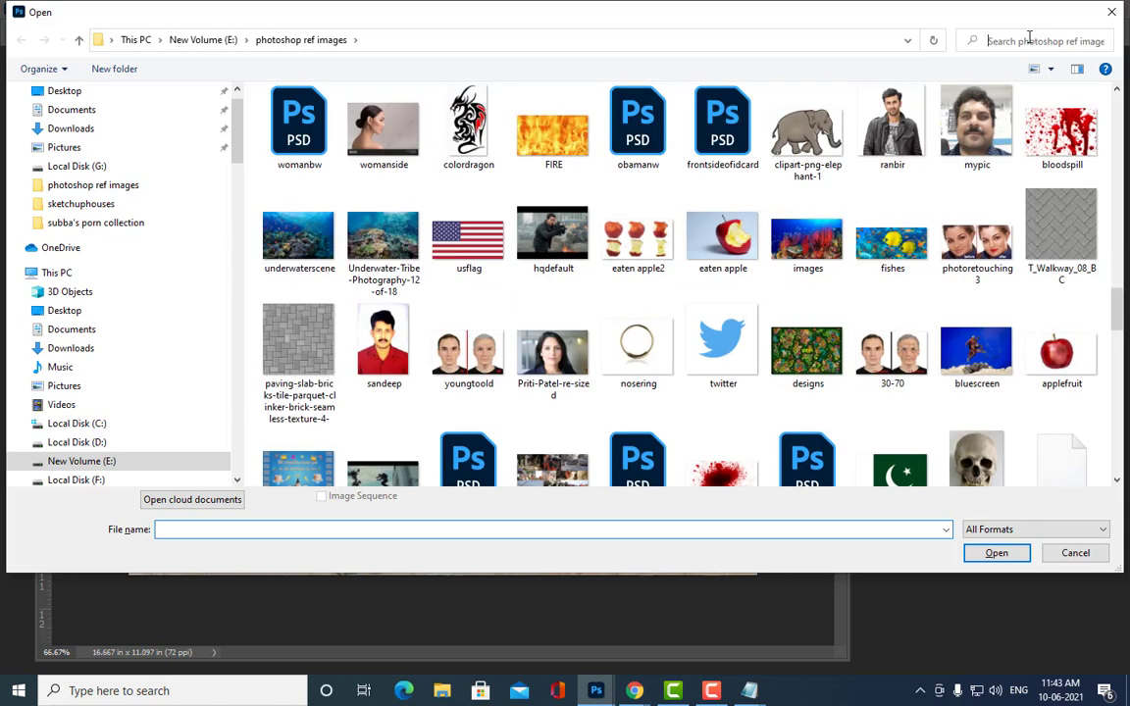
click(1028, 39)
text(forest)
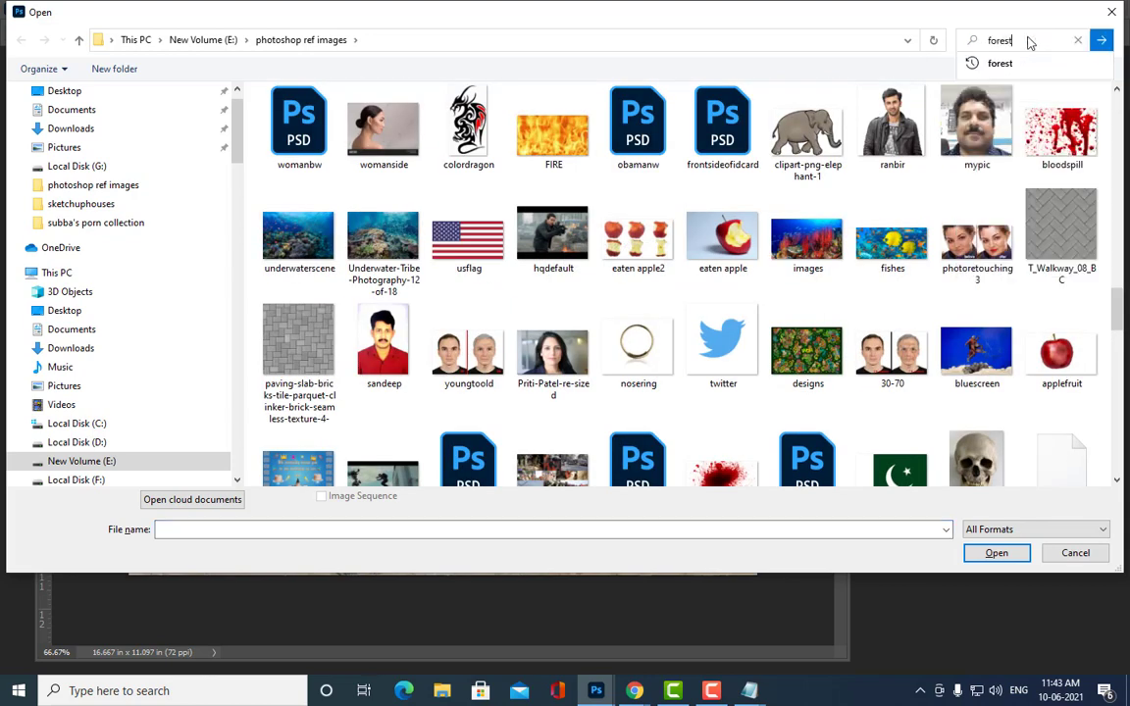
key(Return)
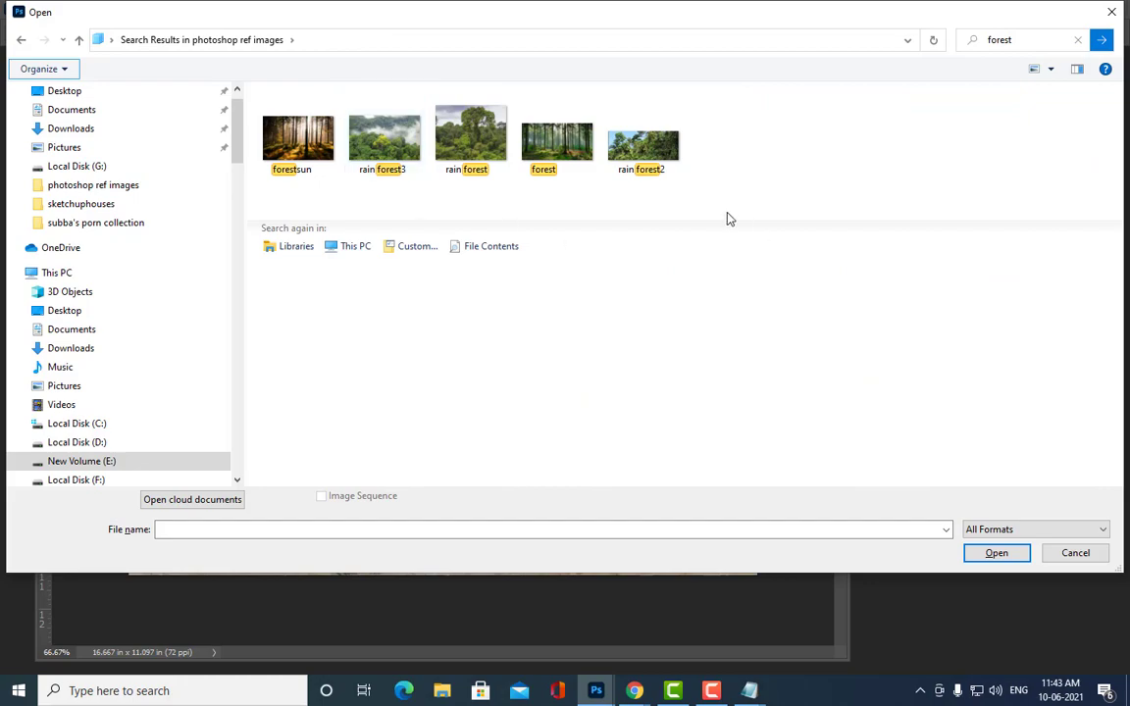
click(298, 142)
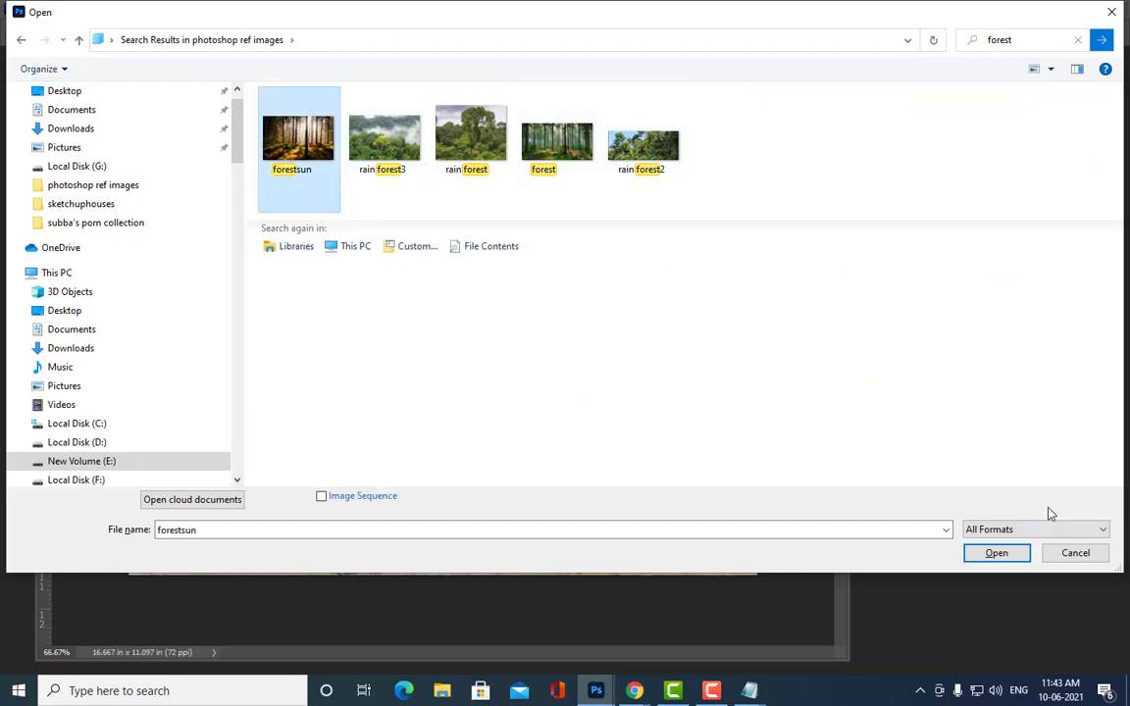
click(996, 553)
Step: Float the forestsun document, copy its image into bluescreen.jpg as a new layer with the Move tool, and close forestsun
drag(325, 87, 30, 311)
click(33, 111)
drag(708, 503, 665, 353)
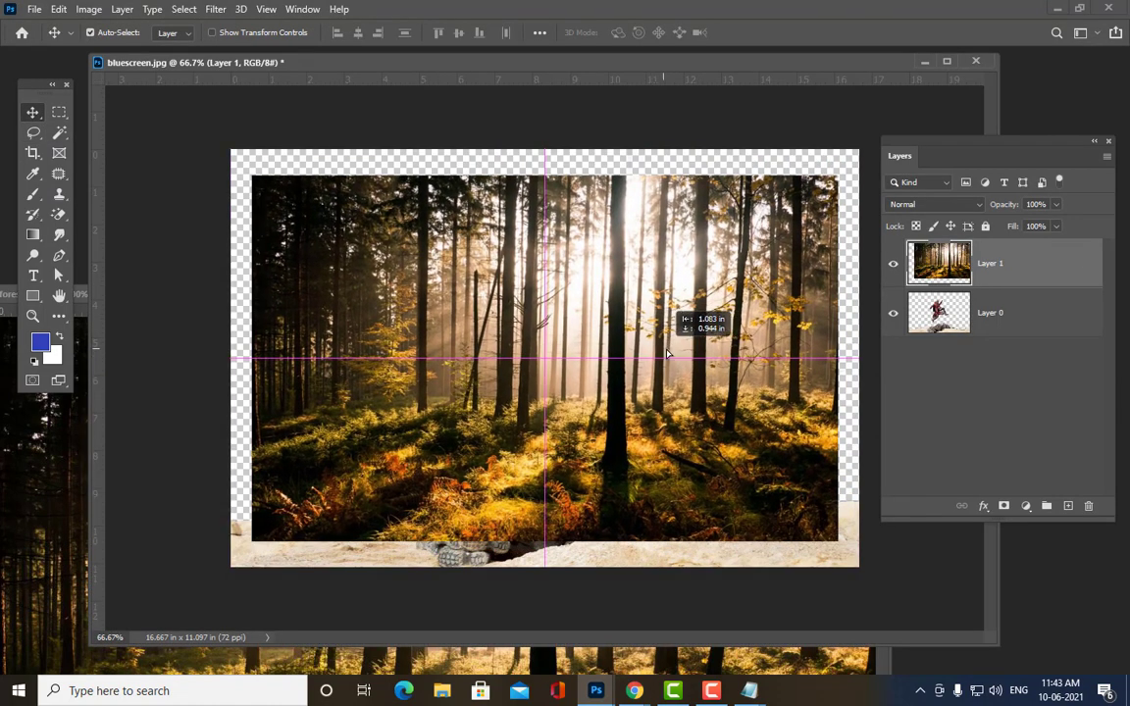
key(ctrl+Tab)
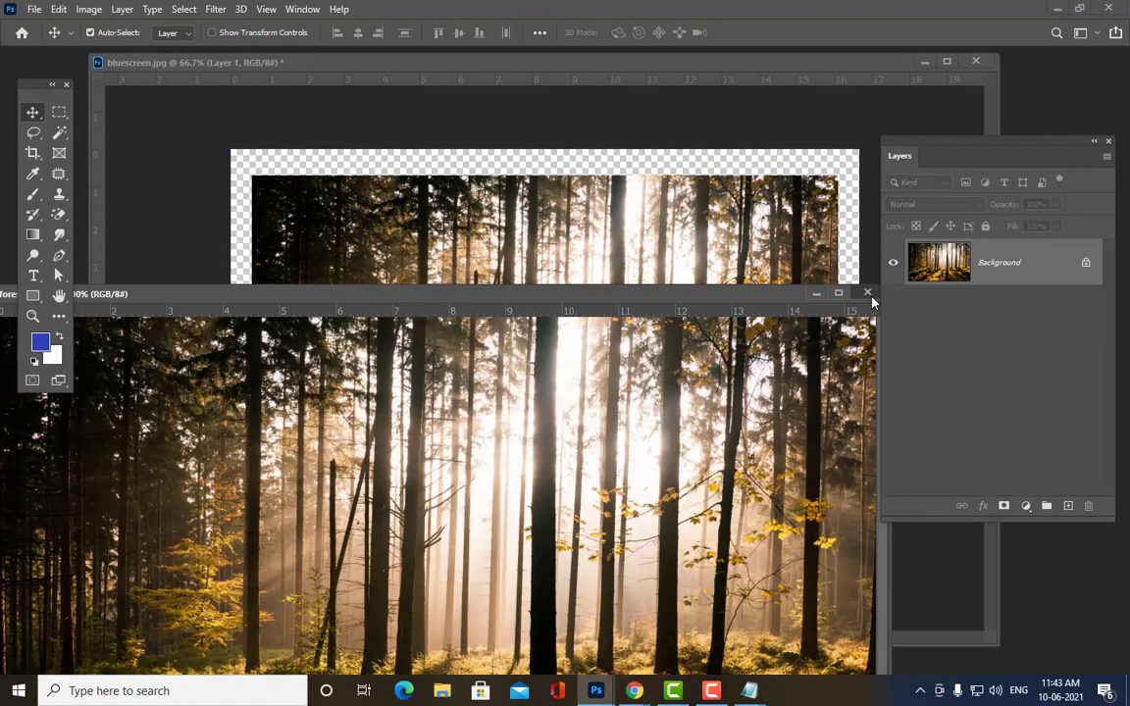
click(867, 292)
drag(618, 62, 554, 71)
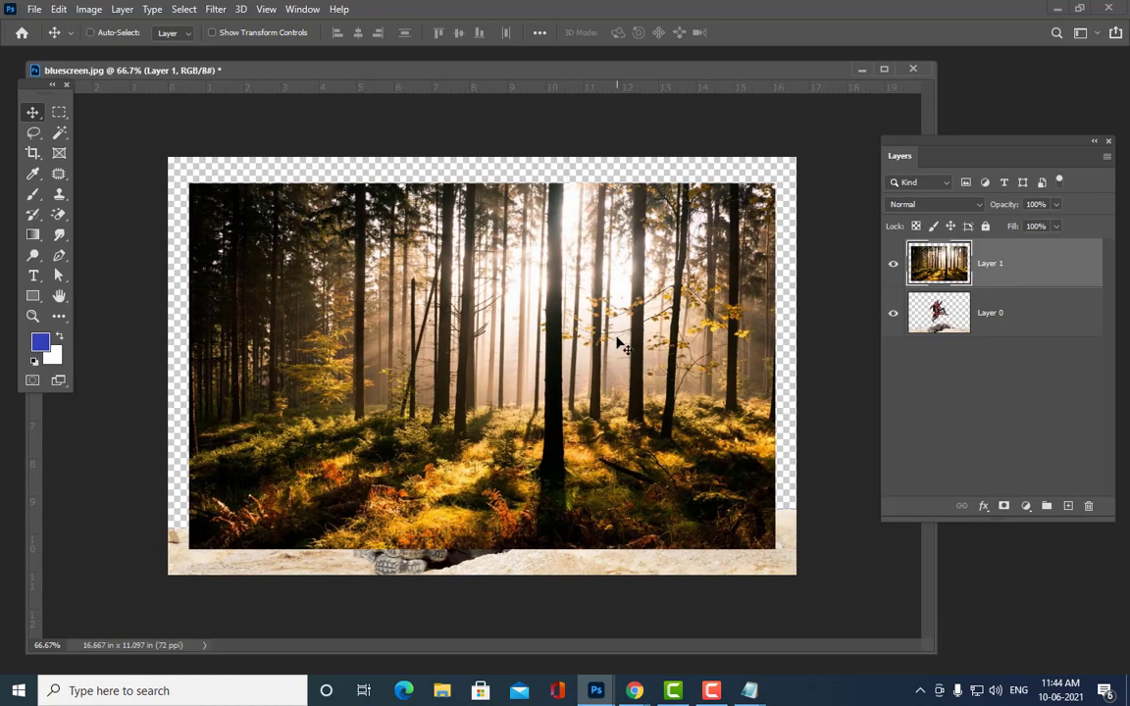
Step: Scale the forest layer to cover the whole canvas and place it beneath the actor's layer, Layer 0
key(ctrl+t)
drag(774, 549, 841, 590)
drag(729, 472, 726, 459)
key(Return)
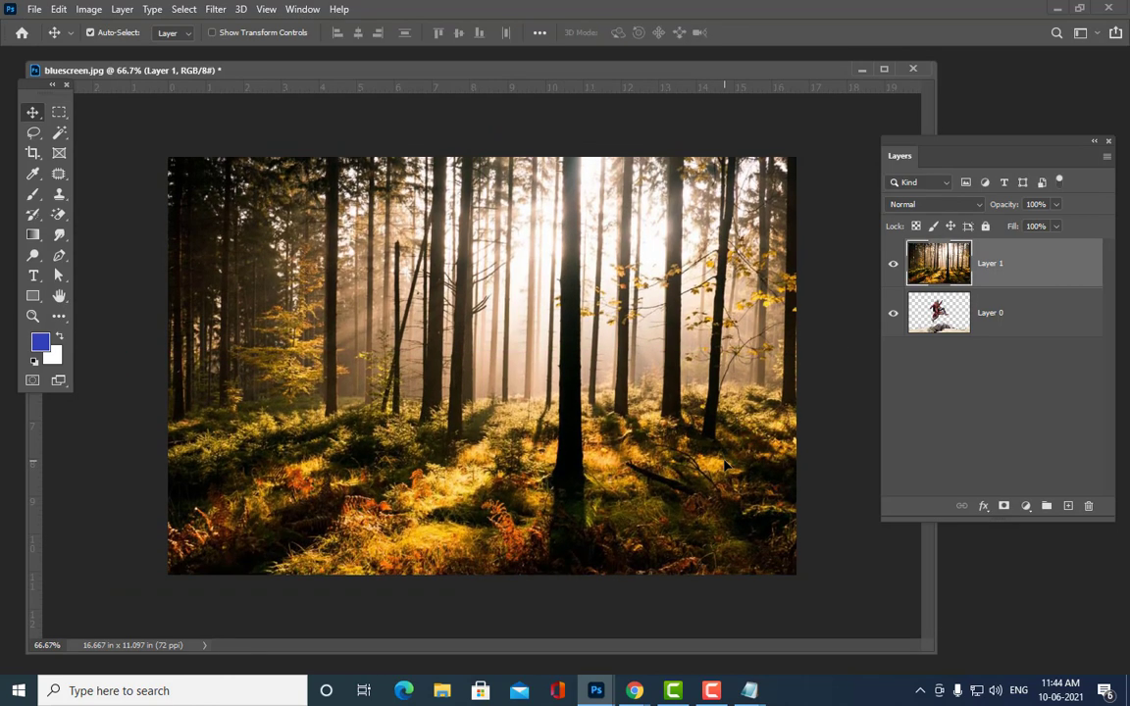
drag(496, 68, 495, 57)
drag(945, 144, 916, 138)
drag(985, 258, 1000, 324)
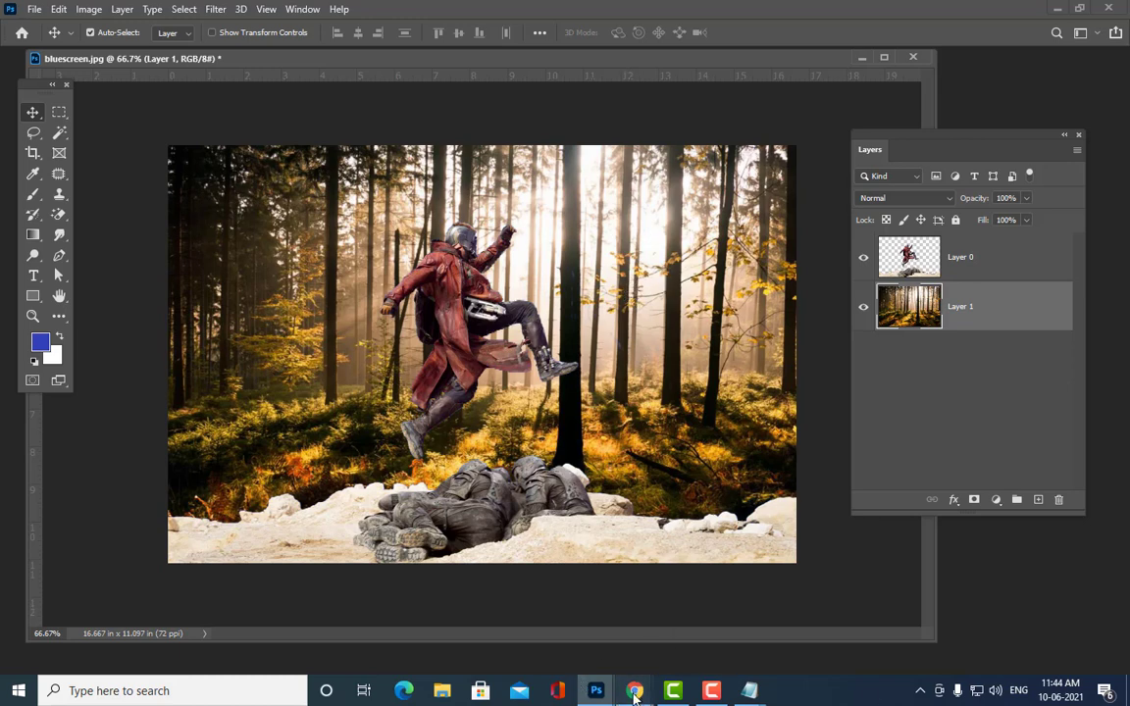
Step: Switch to Chrome and search Google Images for "white desert"
mouse_move(635, 690)
click(461, 628)
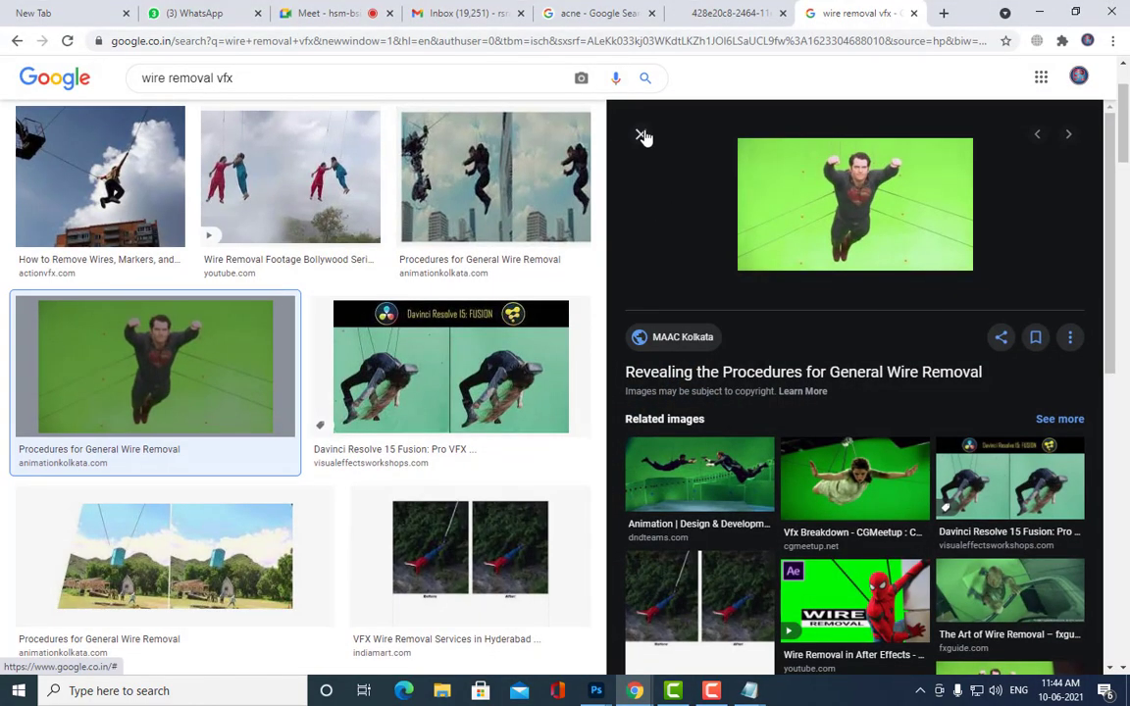
click(642, 134)
drag(234, 90, 203, 90)
drag(36, 86, 4, 89)
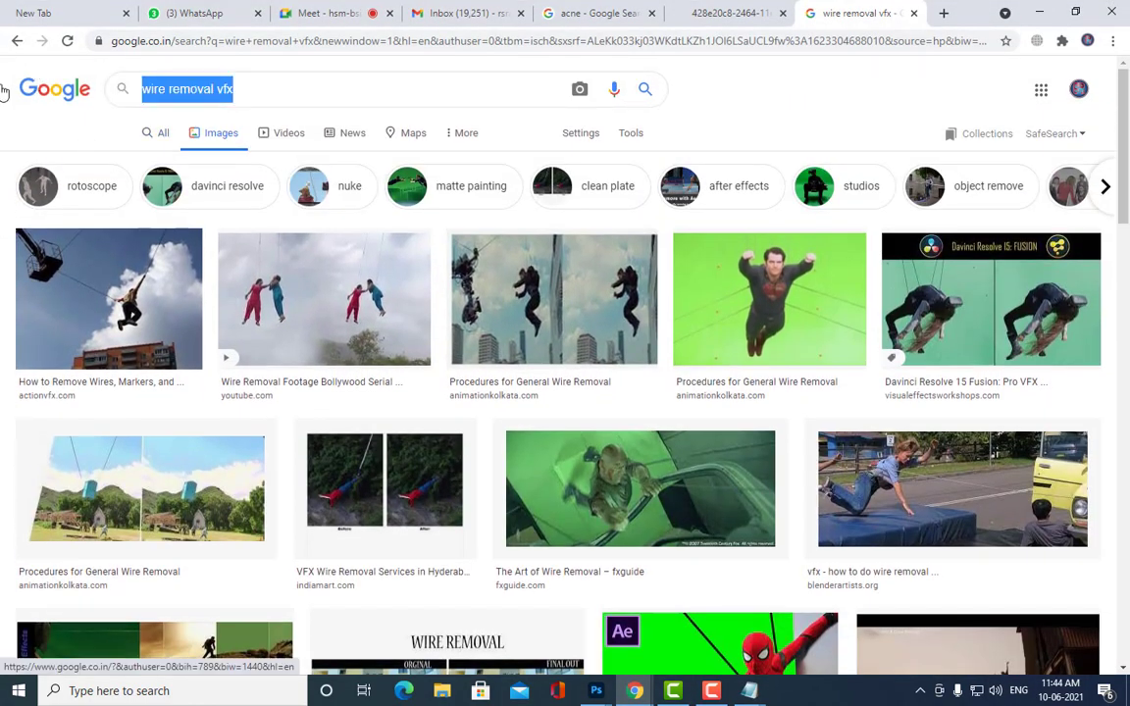
text(white desert)
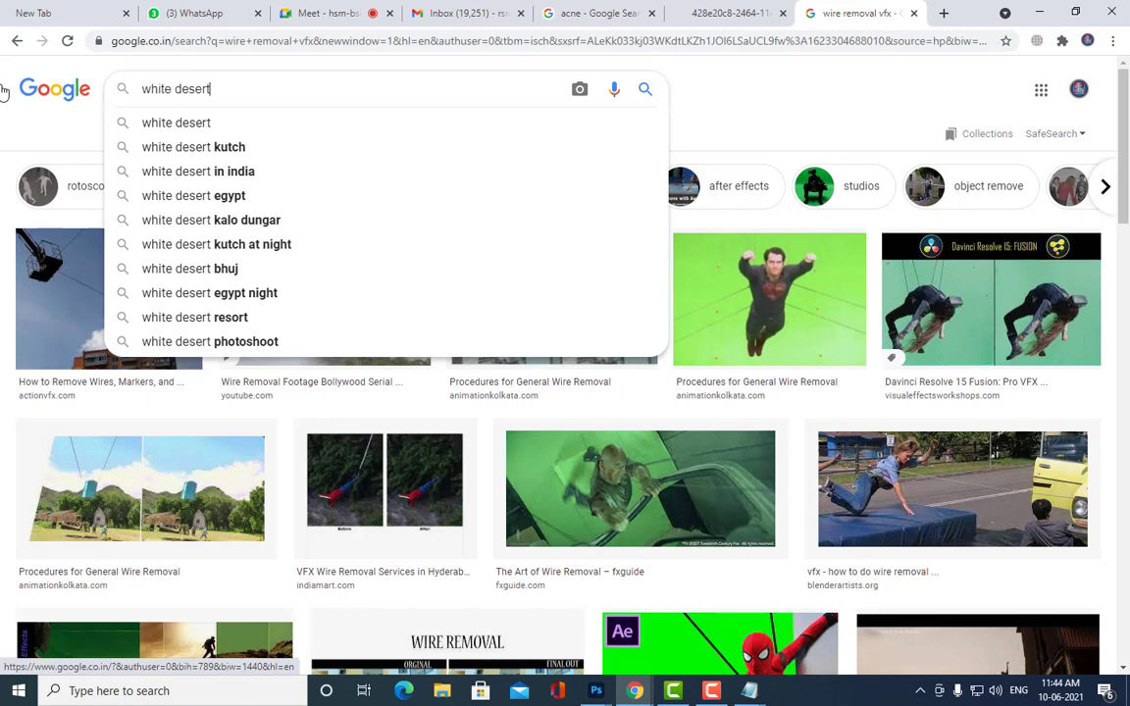
key(Return)
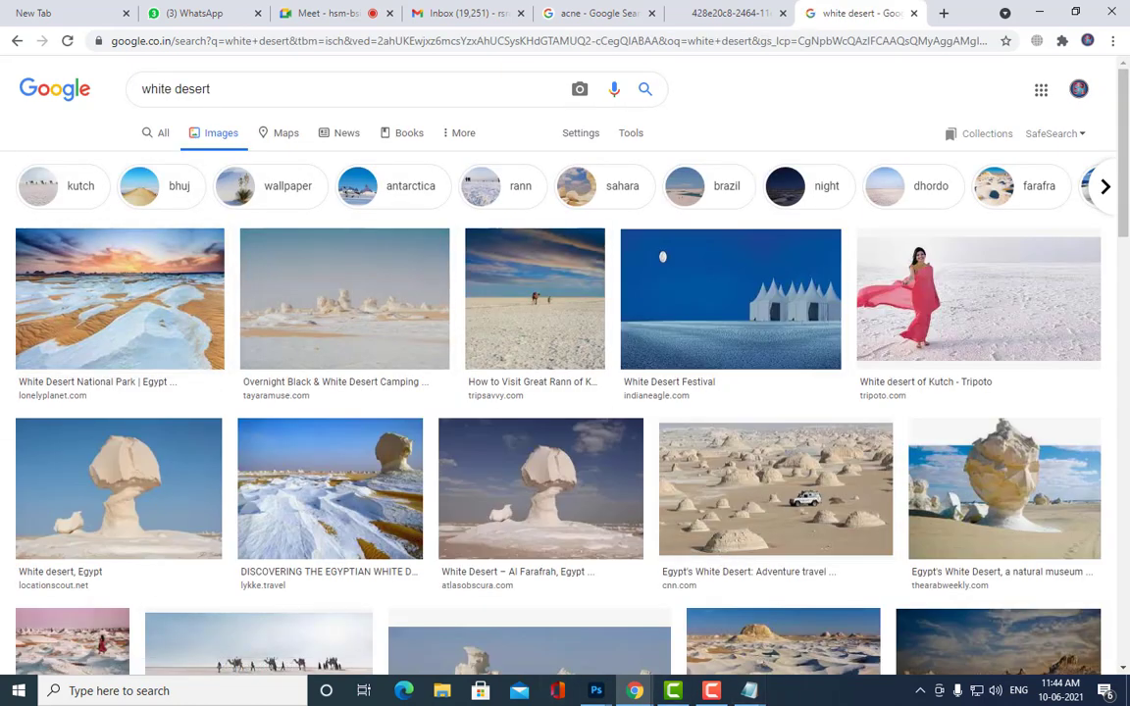
Step: Save the related white desert image with the pink sunset clouds to the Desktop as whitedesert in JPEG format
click(351, 323)
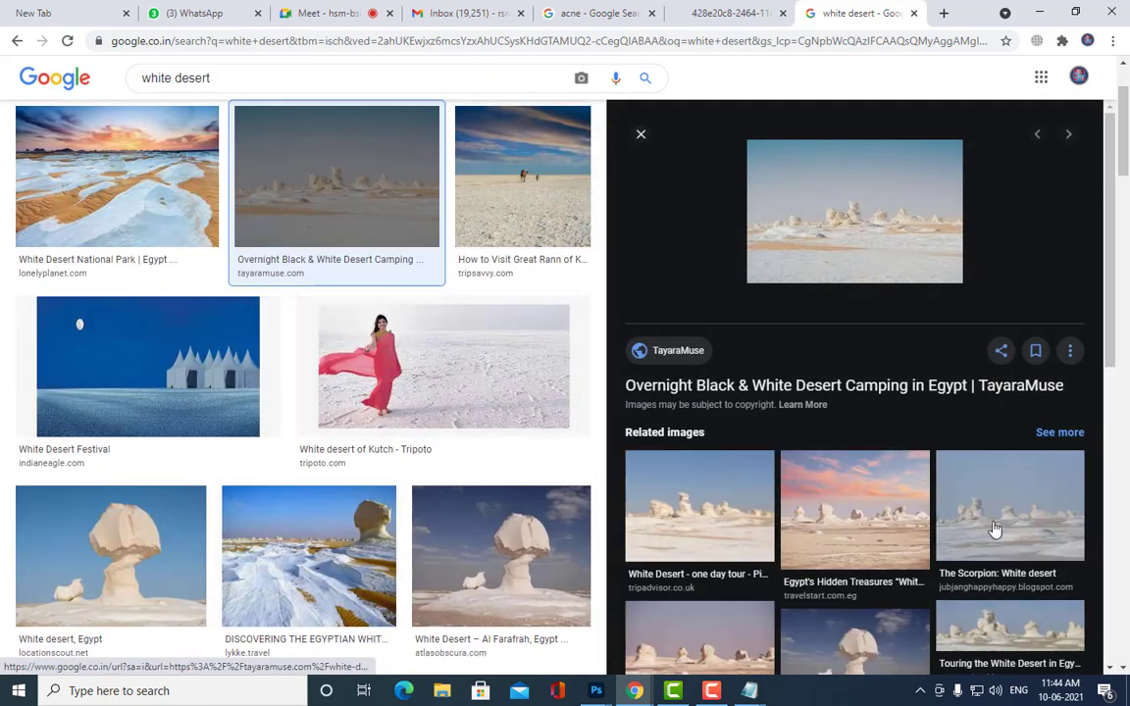
click(814, 500)
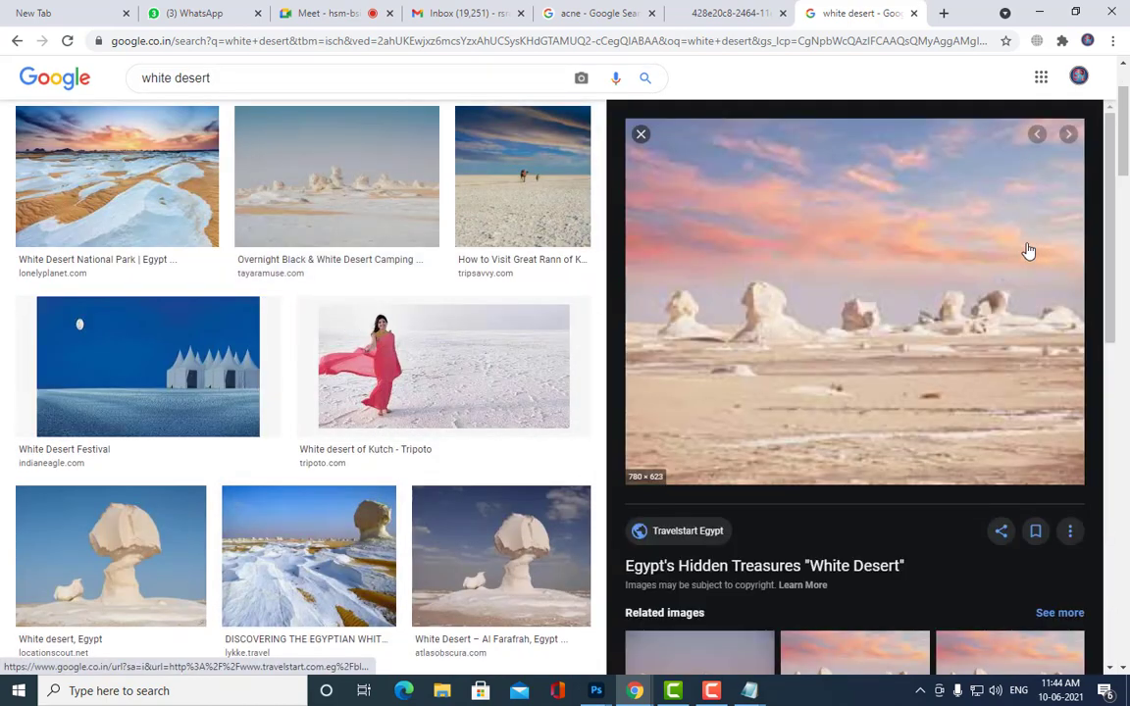
right_click(795, 205)
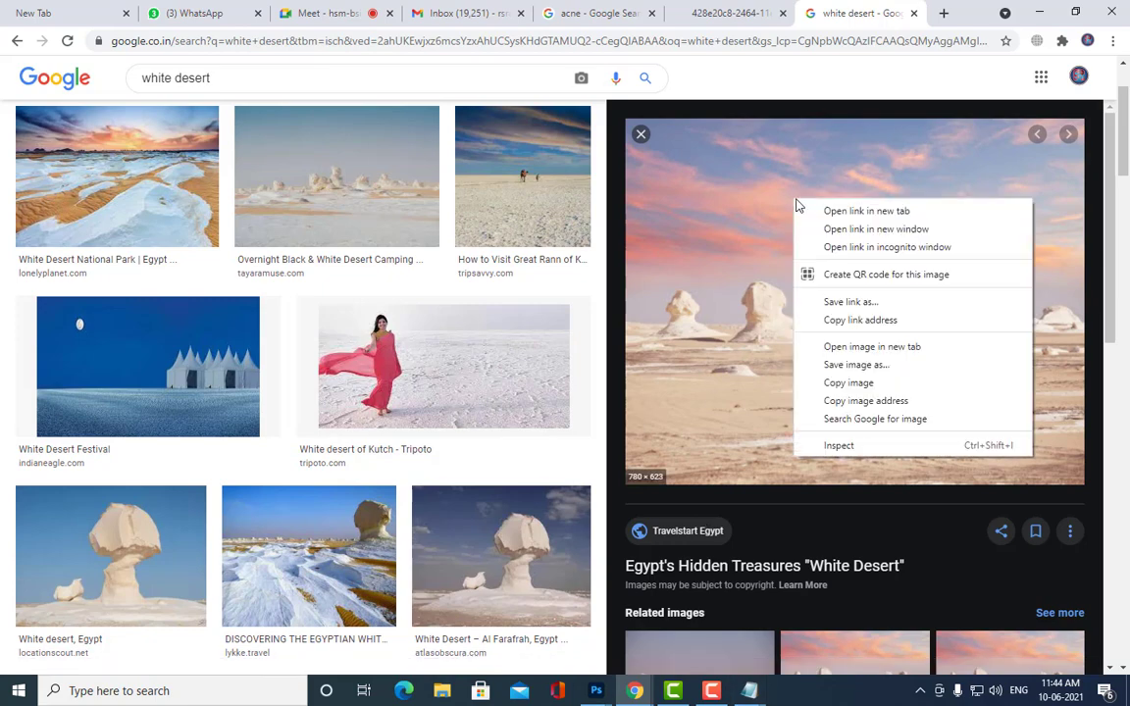
click(896, 368)
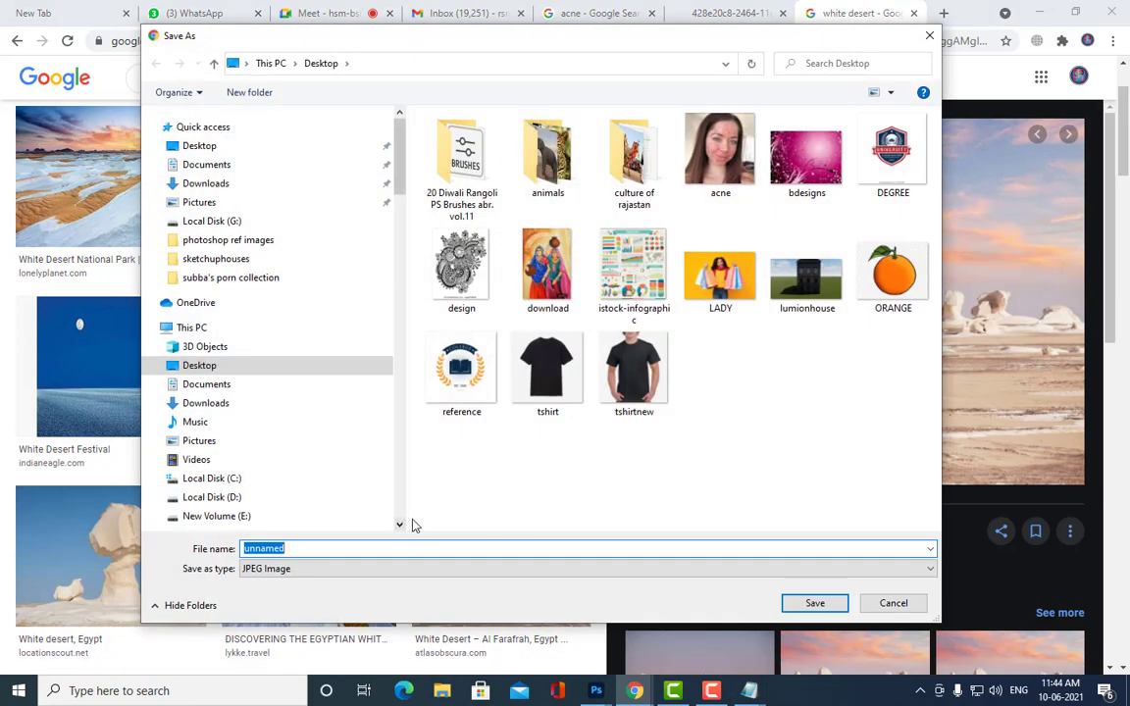
text(whitedesert)
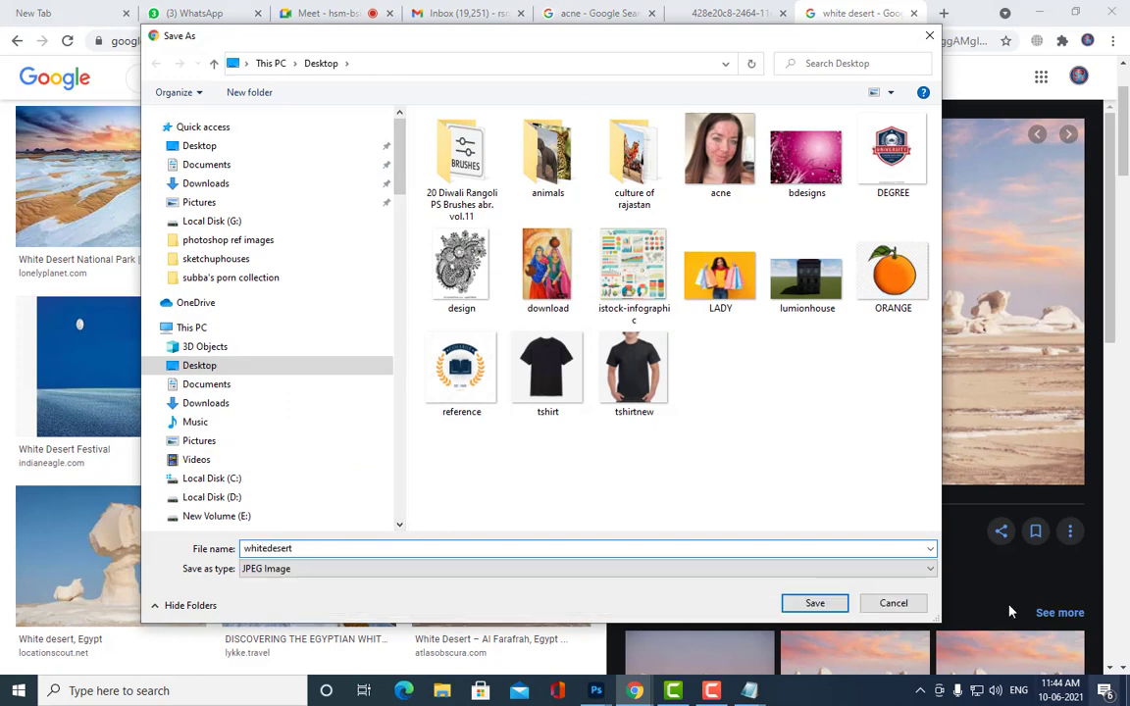
click(813, 603)
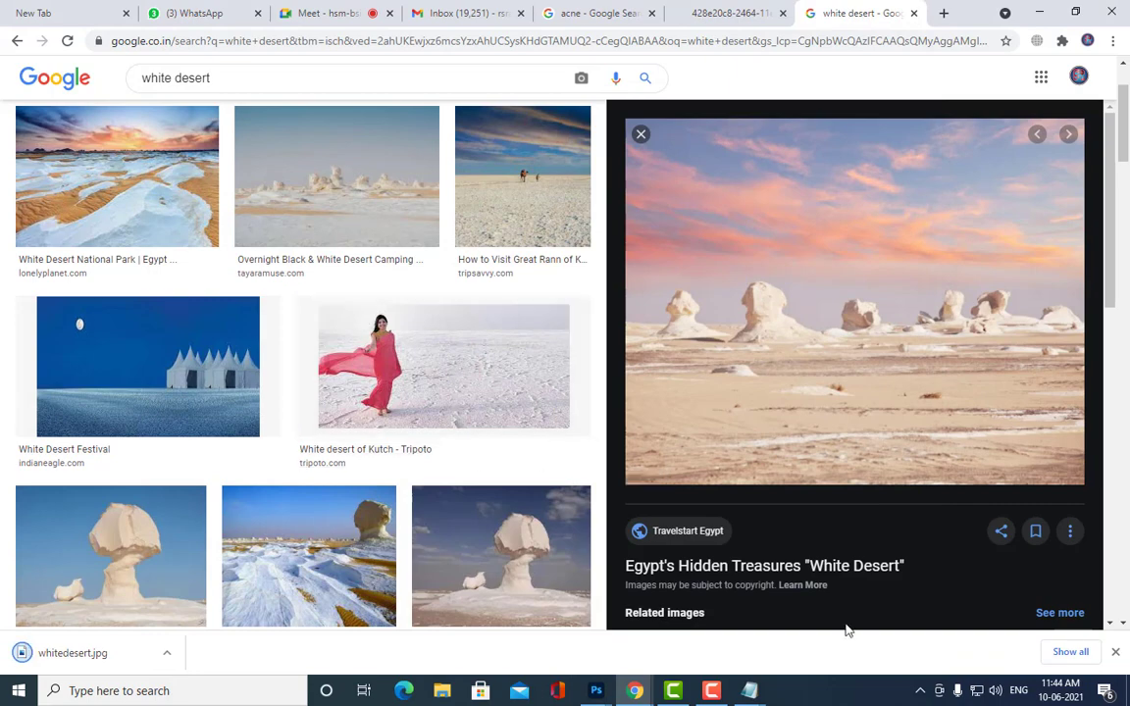
Step: Show the downloaded whitedesert.jpg in its folder and open it with Adobe Photoshop 2020
drag(138, 637, 167, 650)
click(167, 651)
click(212, 597)
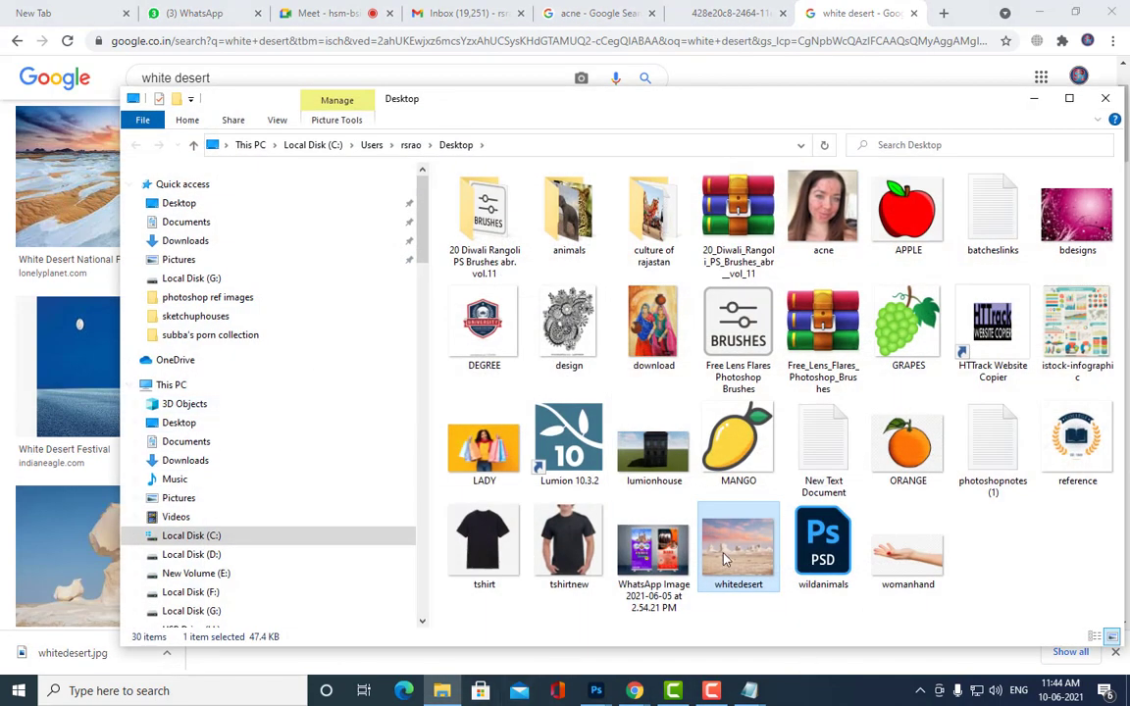
right_click(770, 541)
mouse_move(784, 416)
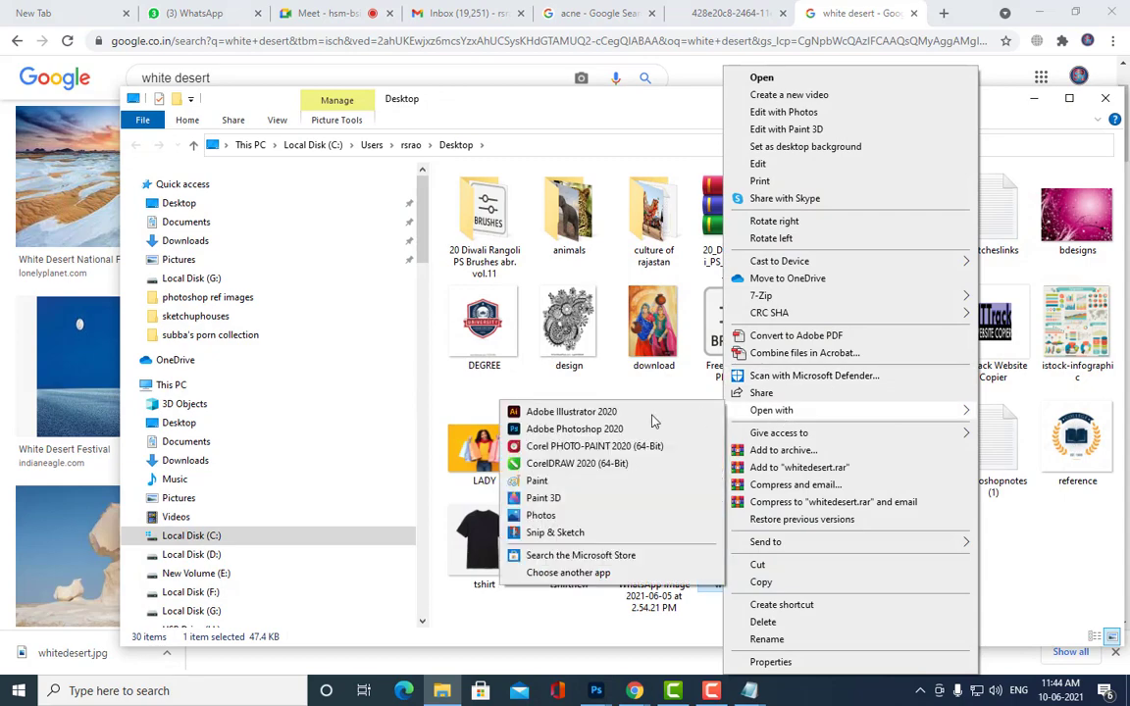
click(584, 438)
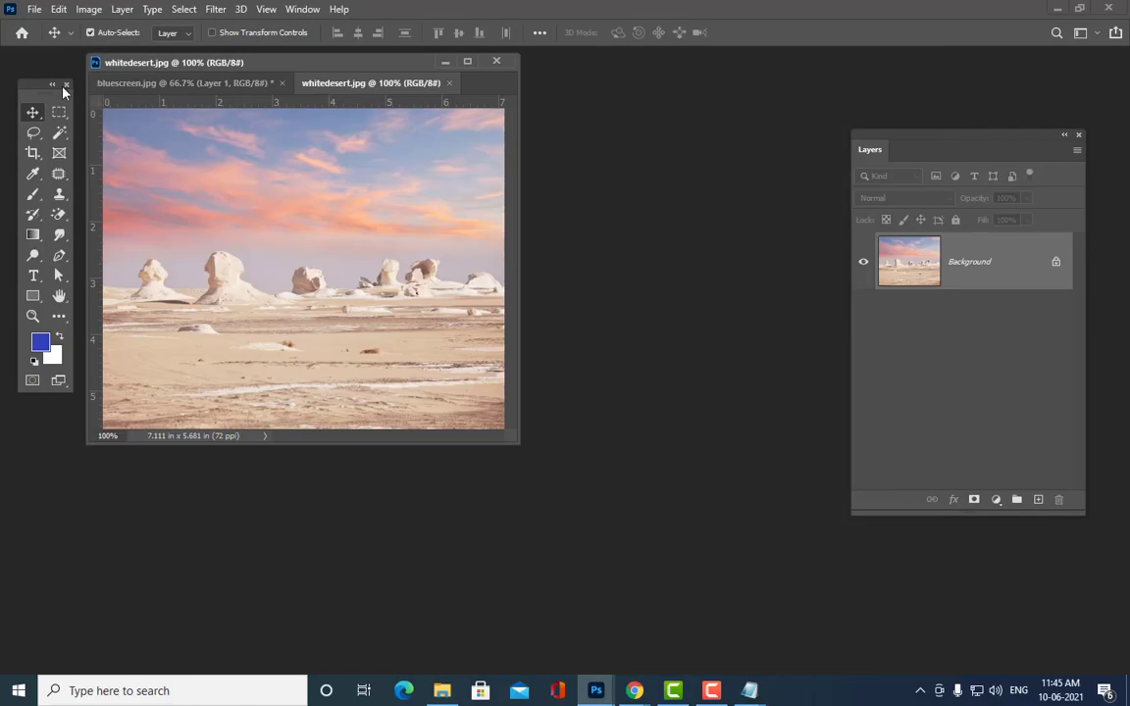
Step: Separate whitedesert.jpg into its own window and copy the desert image into bluescreen.jpg above the forest layer
drag(549, 469, 843, 579)
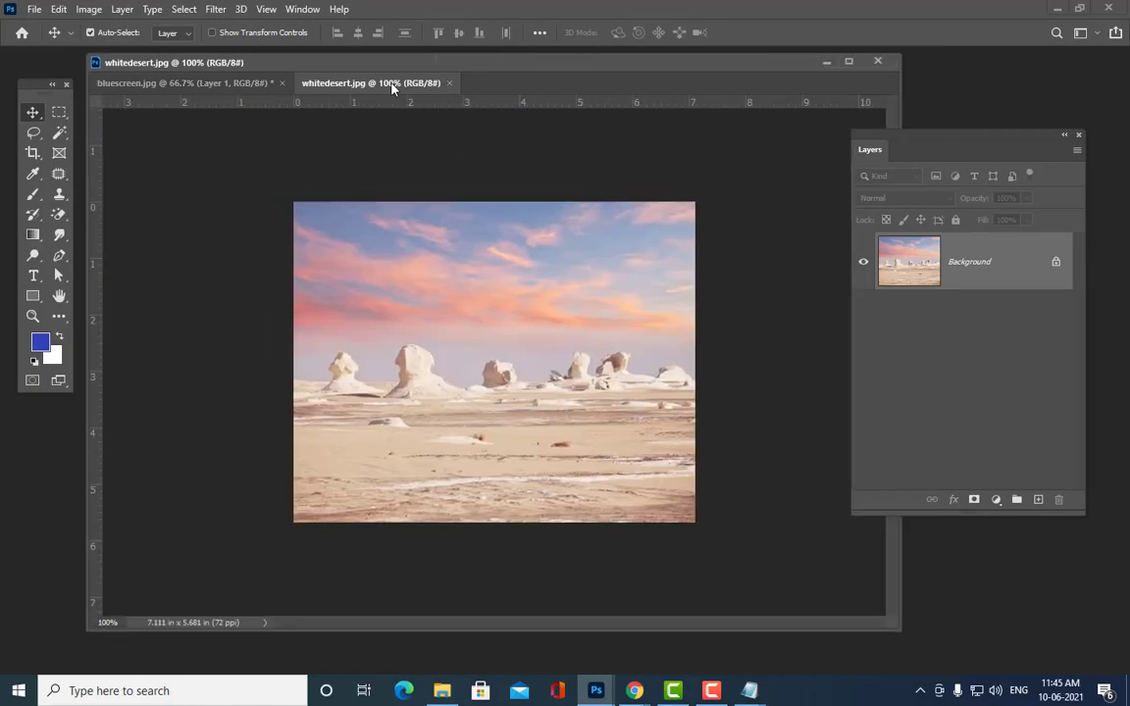
drag(390, 85, 245, 272)
drag(281, 449, 547, 210)
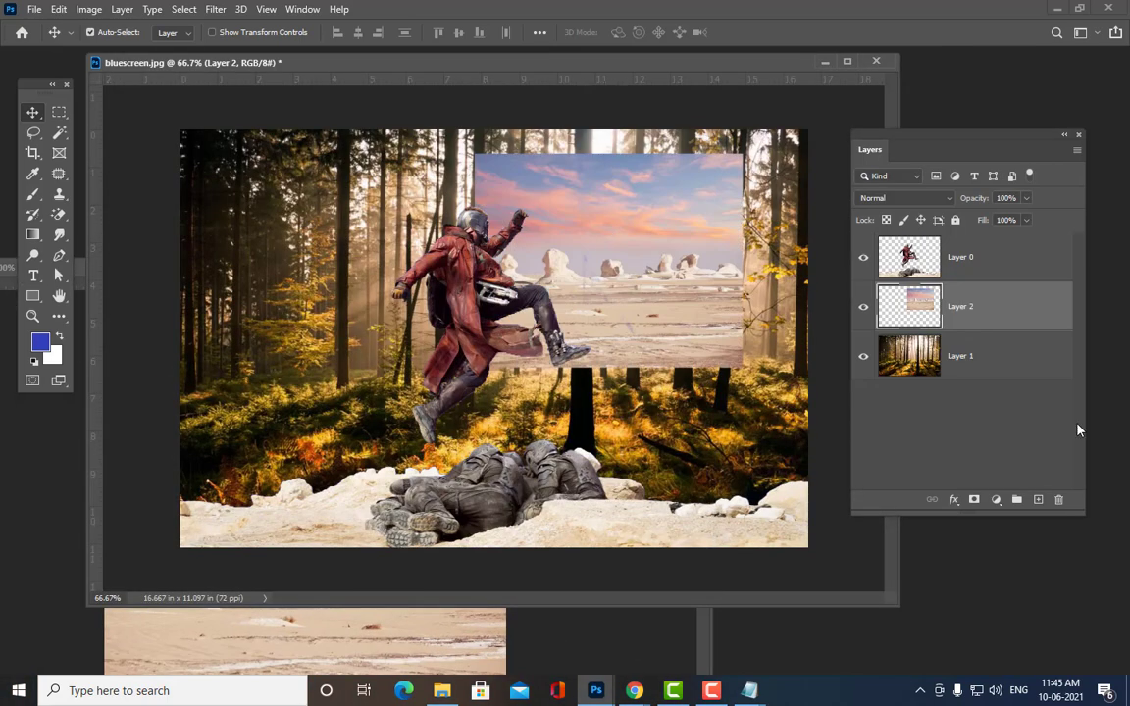
Step: Hide the forest layer and scale the desert layer to about 276%, positioned to fill the canvas behind the actor
click(863, 355)
drag(633, 295, 509, 334)
key(ctrl+t)
drag(619, 402, 880, 561)
key(Return)
drag(625, 278, 672, 295)
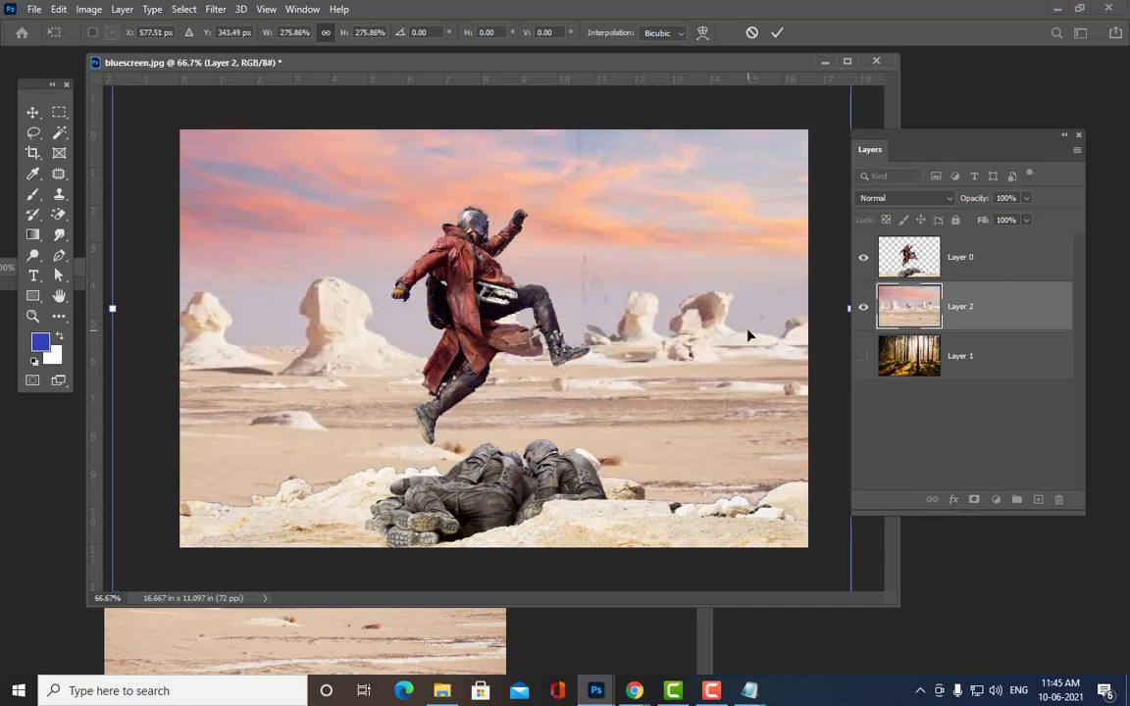
Step: Close the whitedesert.jpg document and close bluescreen.jpg without saving
click(217, 647)
click(686, 267)
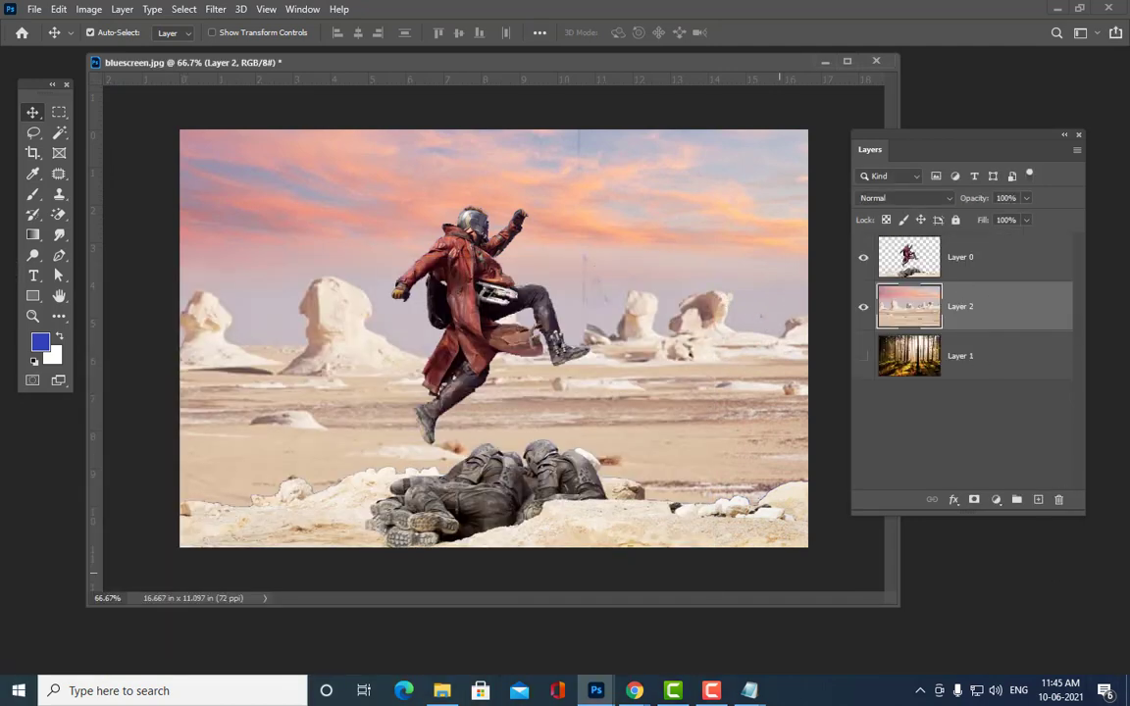
drag(573, 66, 532, 97)
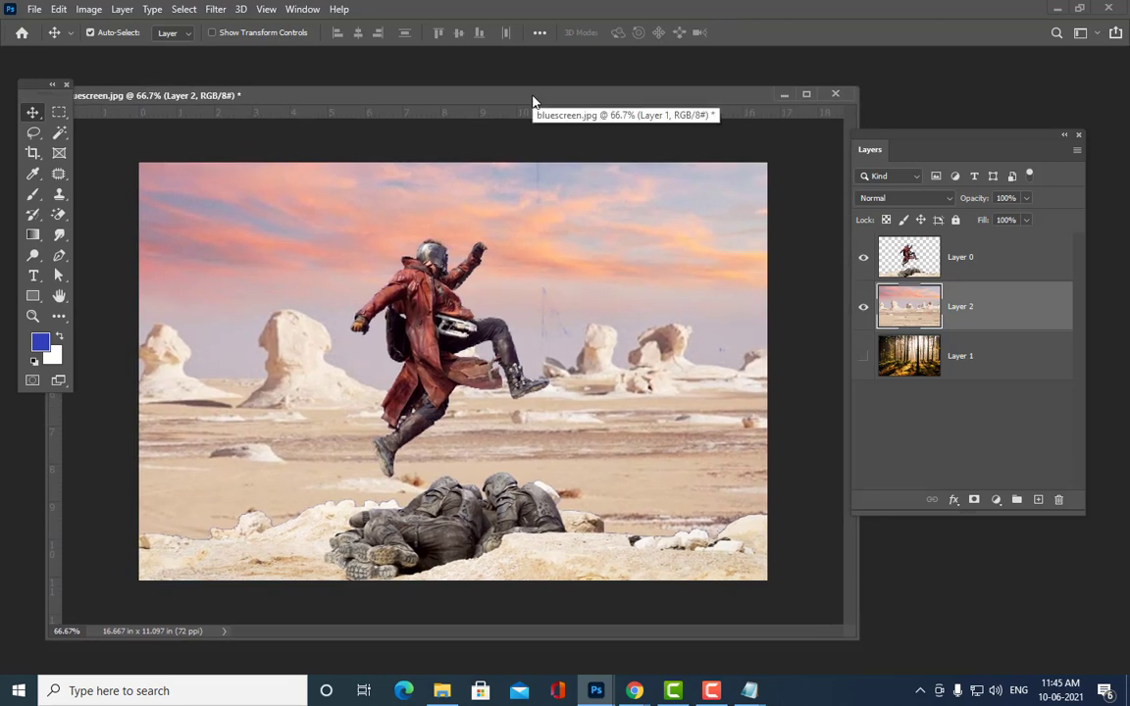
click(837, 93)
click(557, 260)
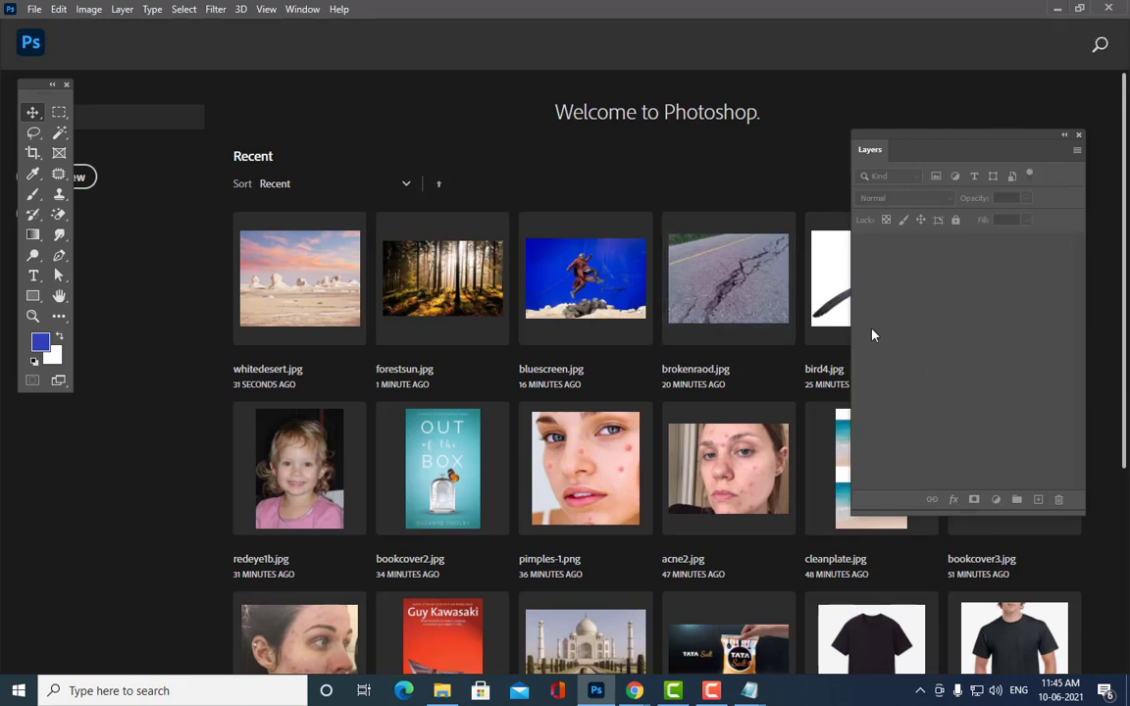
Step: Move the floating Tools panel off the Home screen's buttons, and switch to WhatsApp Web in Chrome
drag(30, 86, 121, 117)
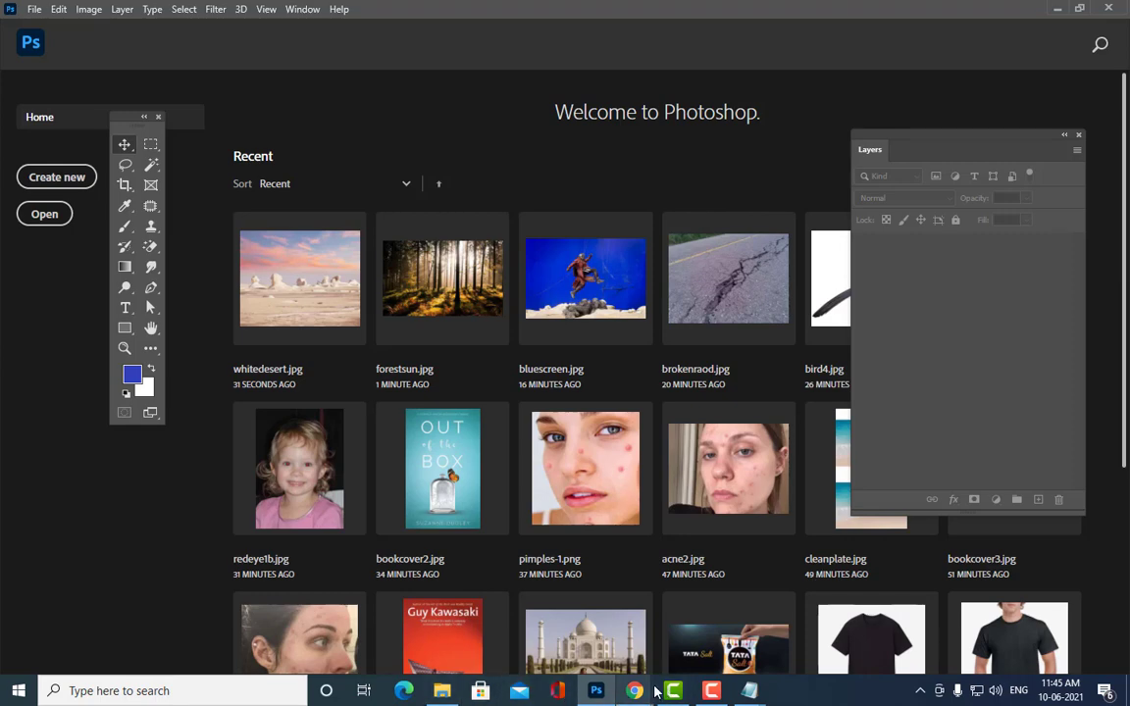
mouse_move(638, 690)
click(466, 620)
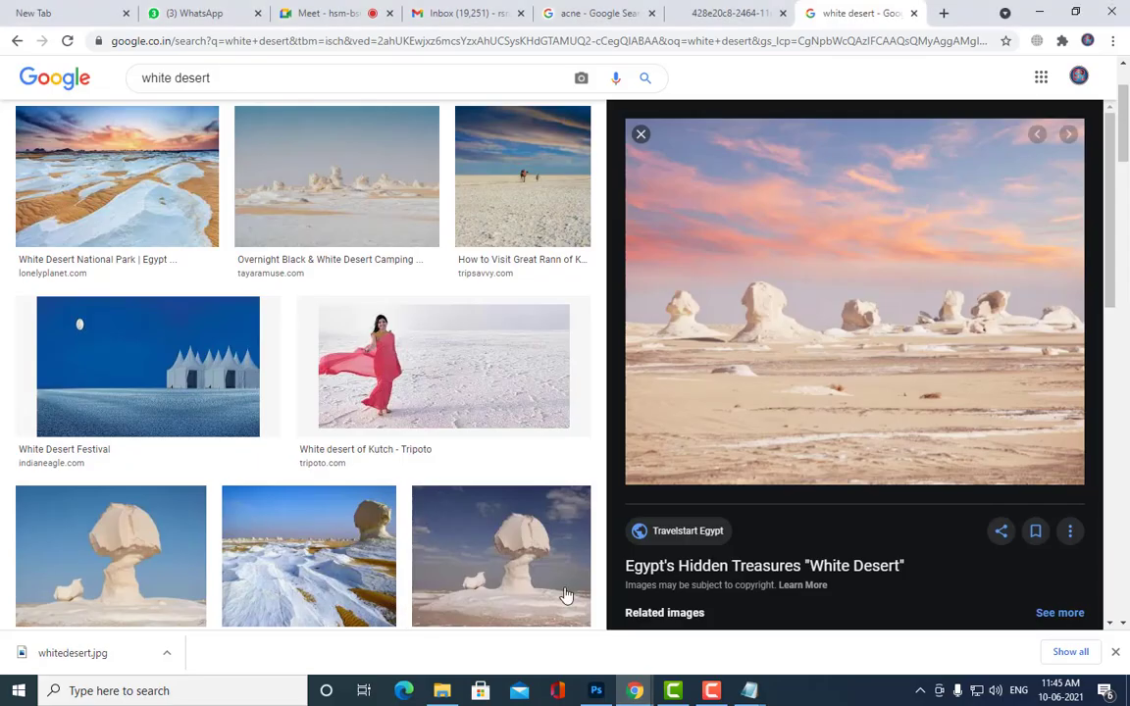
click(201, 12)
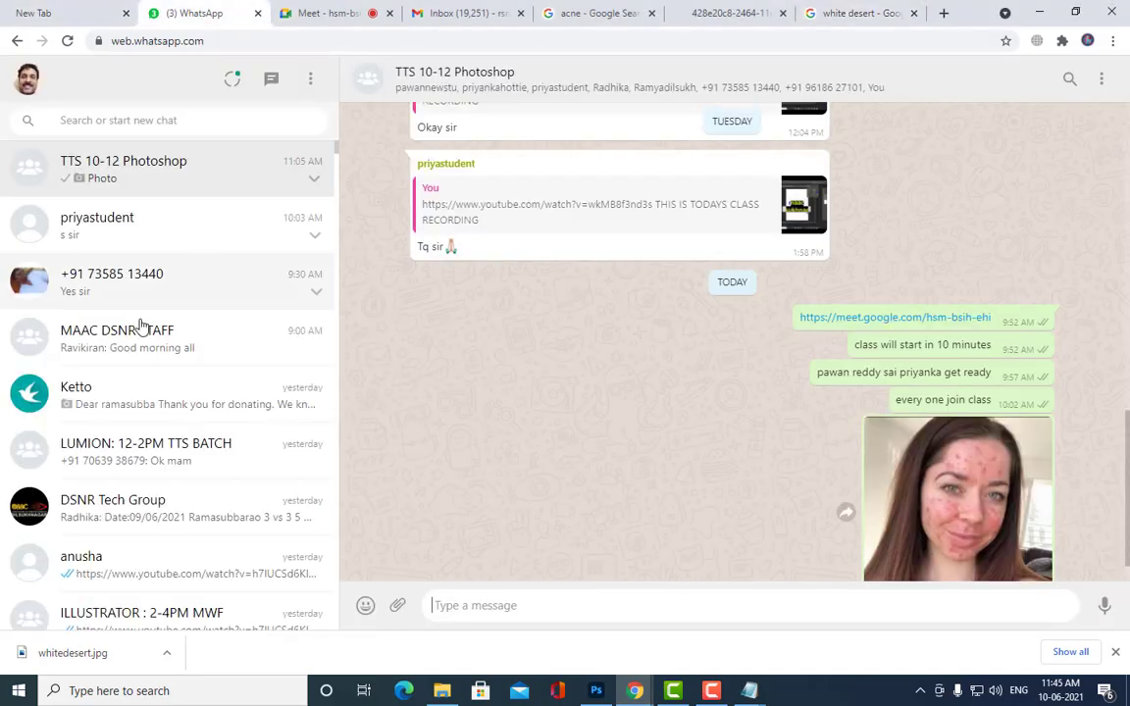
Step: Send the green-screen wire image from the photoshop ref images folder to the TTS 10-12 Photoshop group without a caption
click(396, 607)
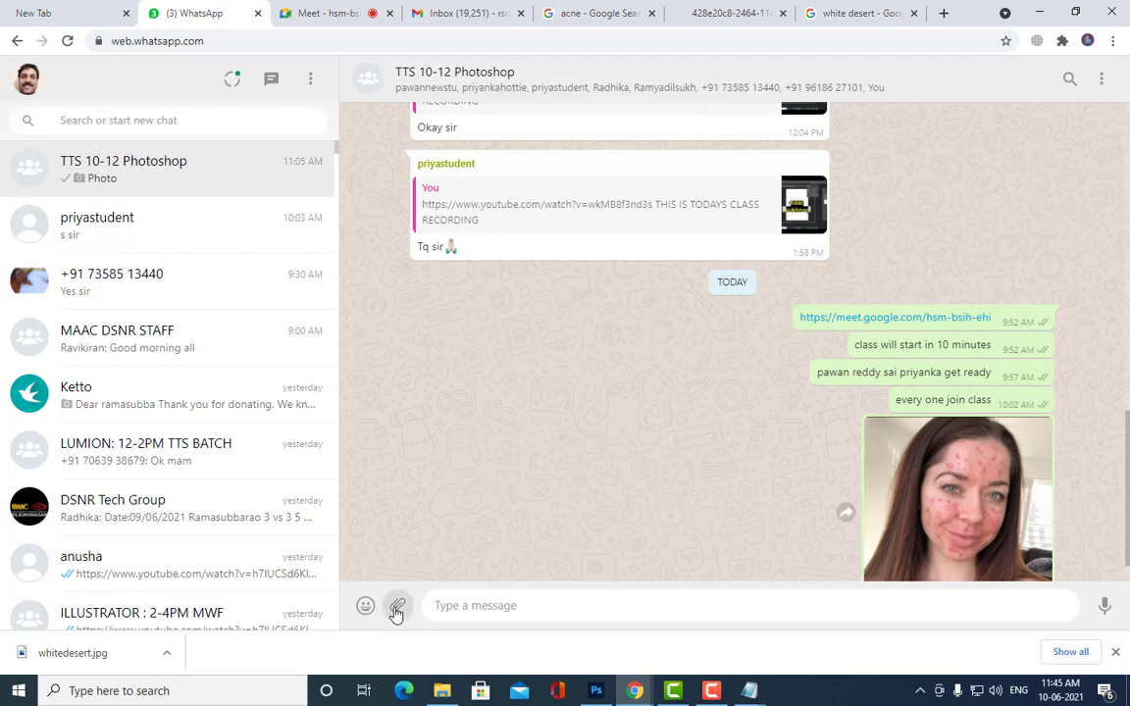
click(397, 559)
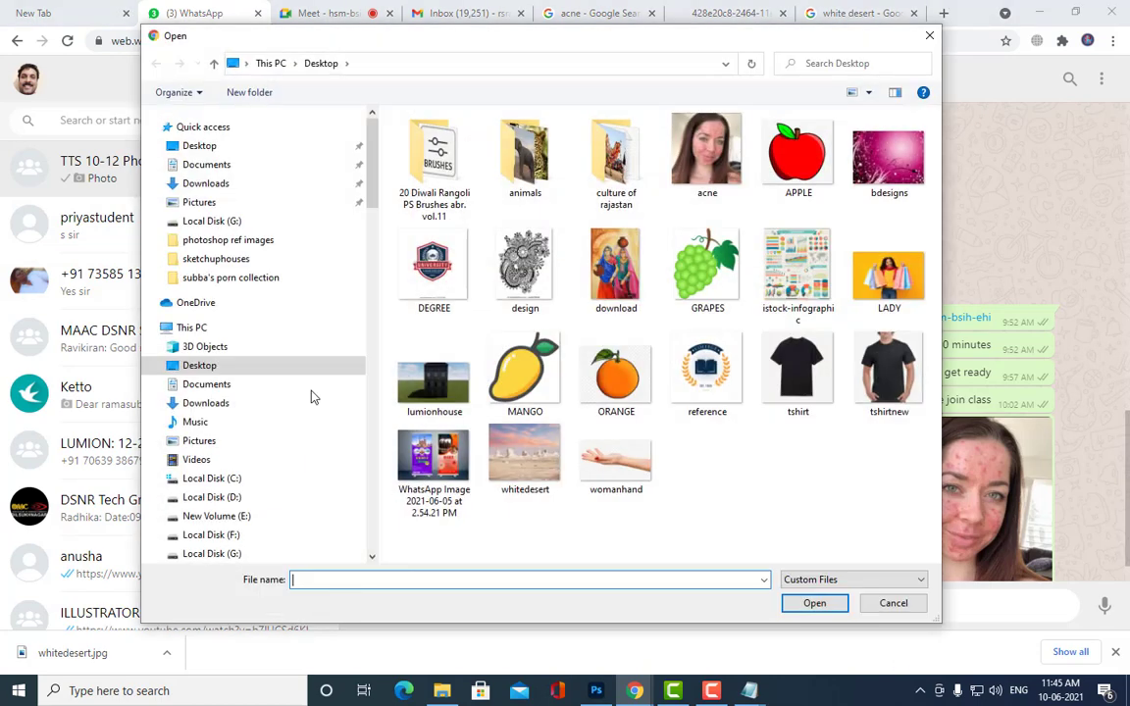
click(254, 242)
scroll(849, 323, down, 10)
scroll(849, 320, down, 10)
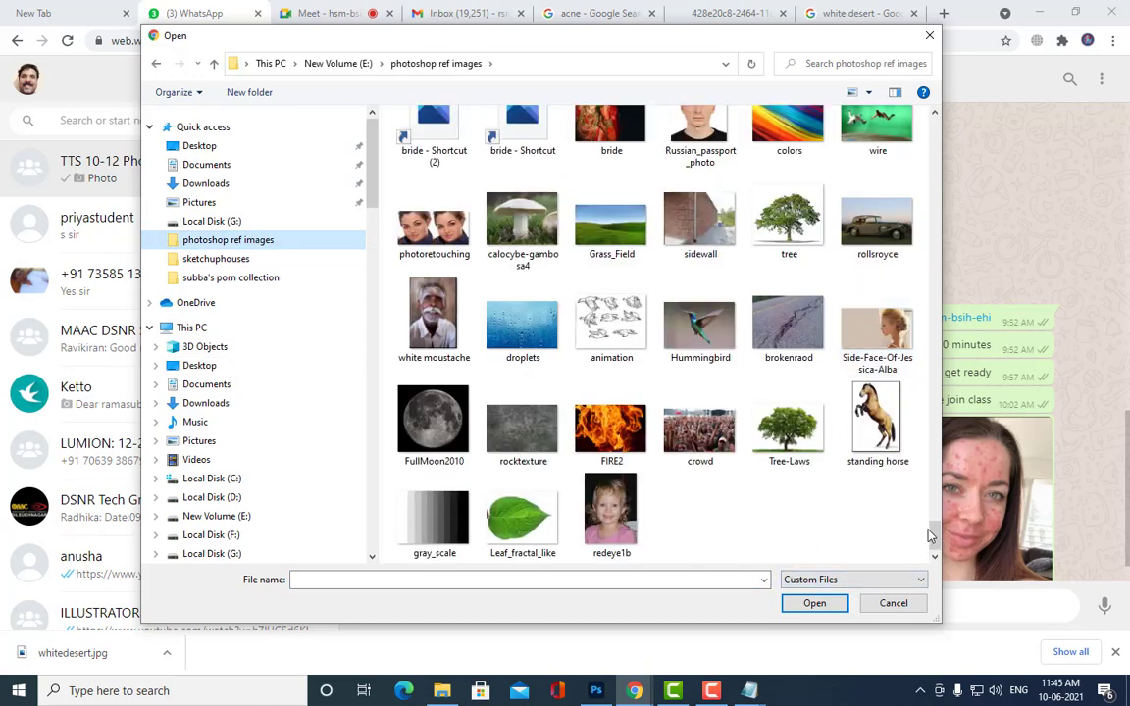
click(878, 136)
click(814, 603)
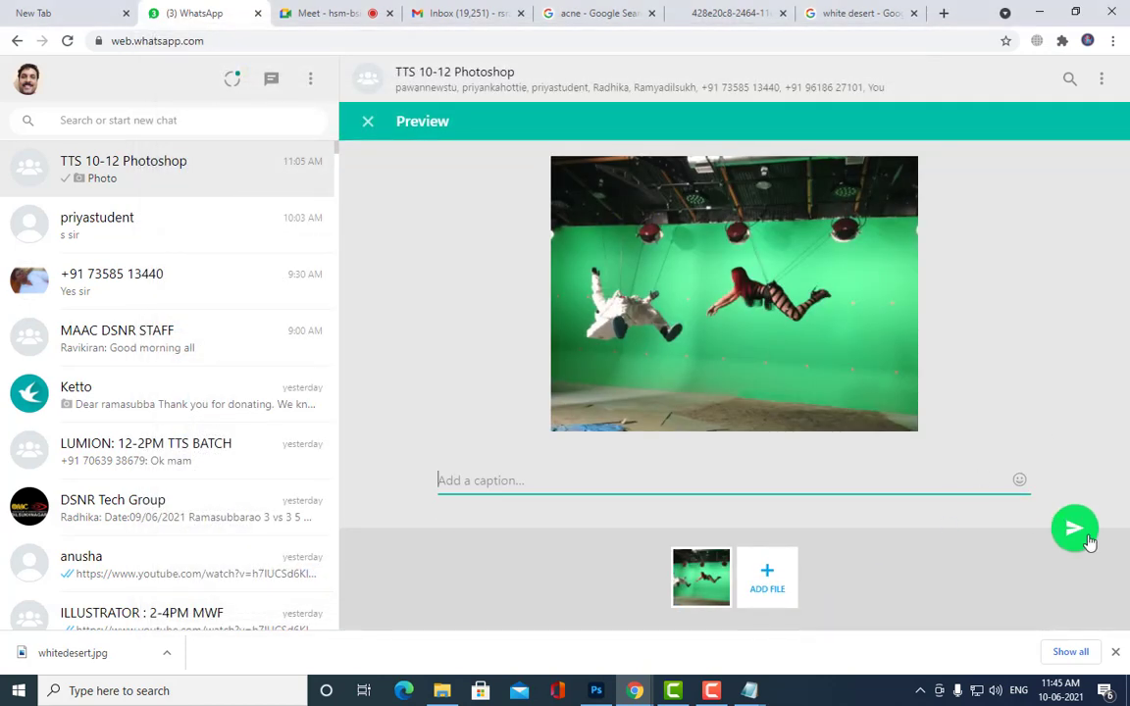
click(1075, 530)
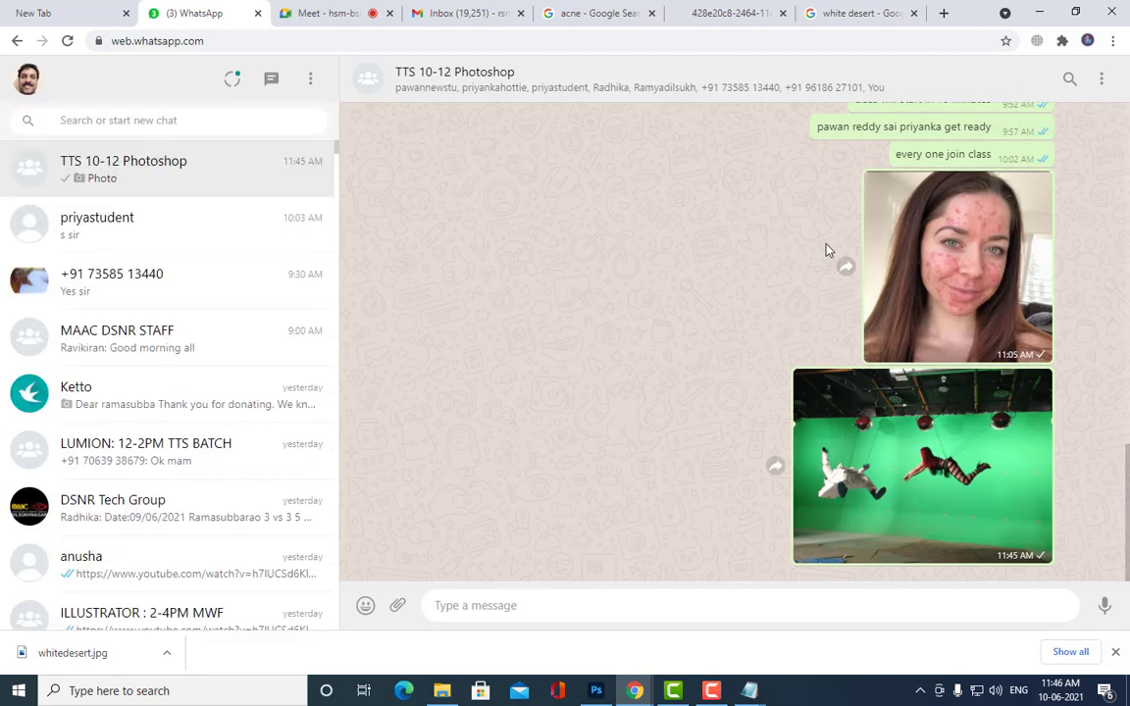
Step: Minimize Chrome to return to Photoshop, and move the floating Layers and Tools panels aside on the Home screen
click(1038, 14)
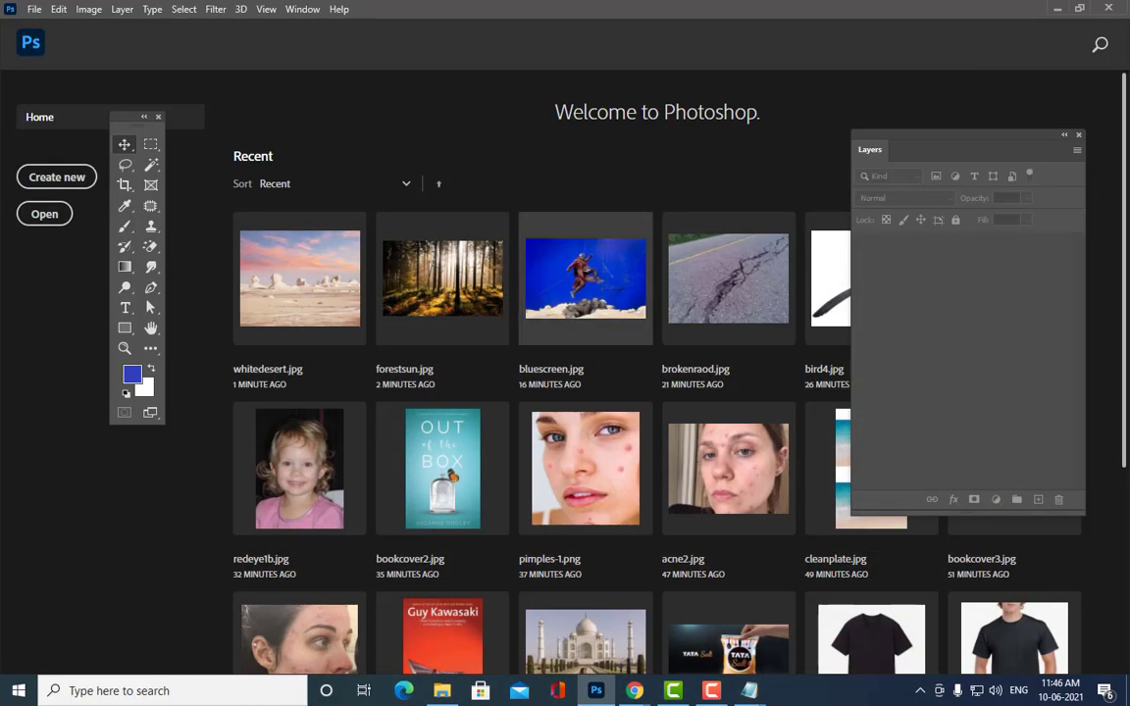
drag(937, 138, 977, 137)
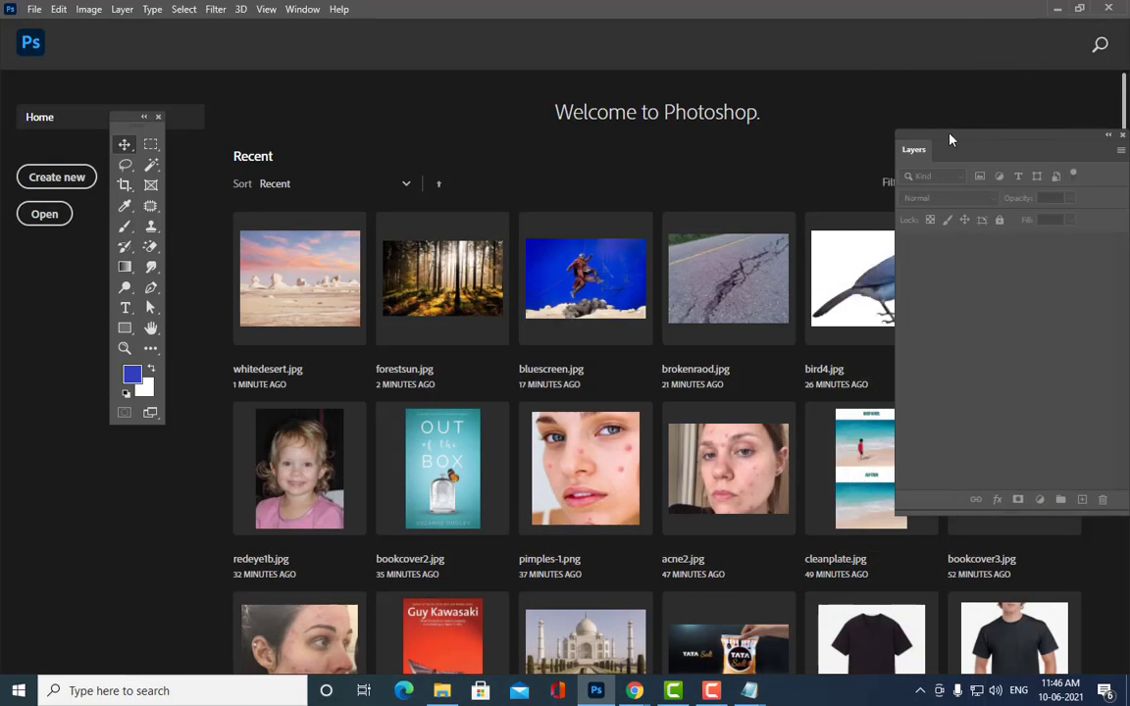
drag(127, 120, 335, 135)
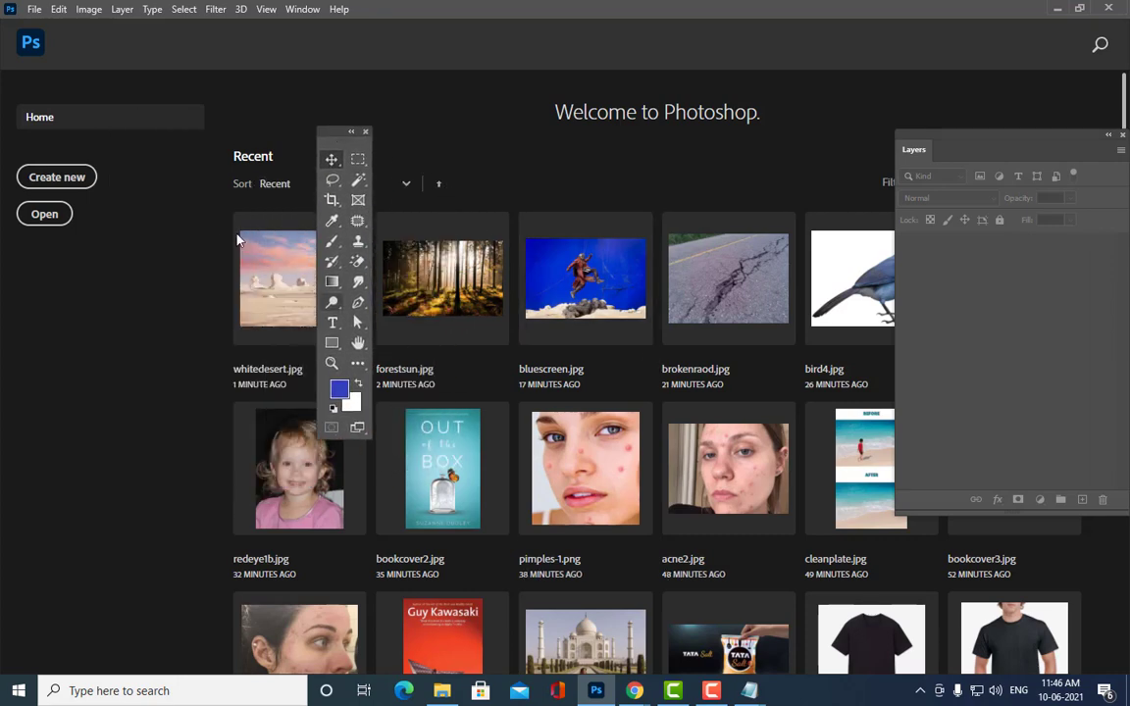
Step: Show the desktop, open the photoshopnotes (1) file to view it, and minimize its window
click(1057, 8)
key(super+d)
click(734, 22)
double_click(733, 22)
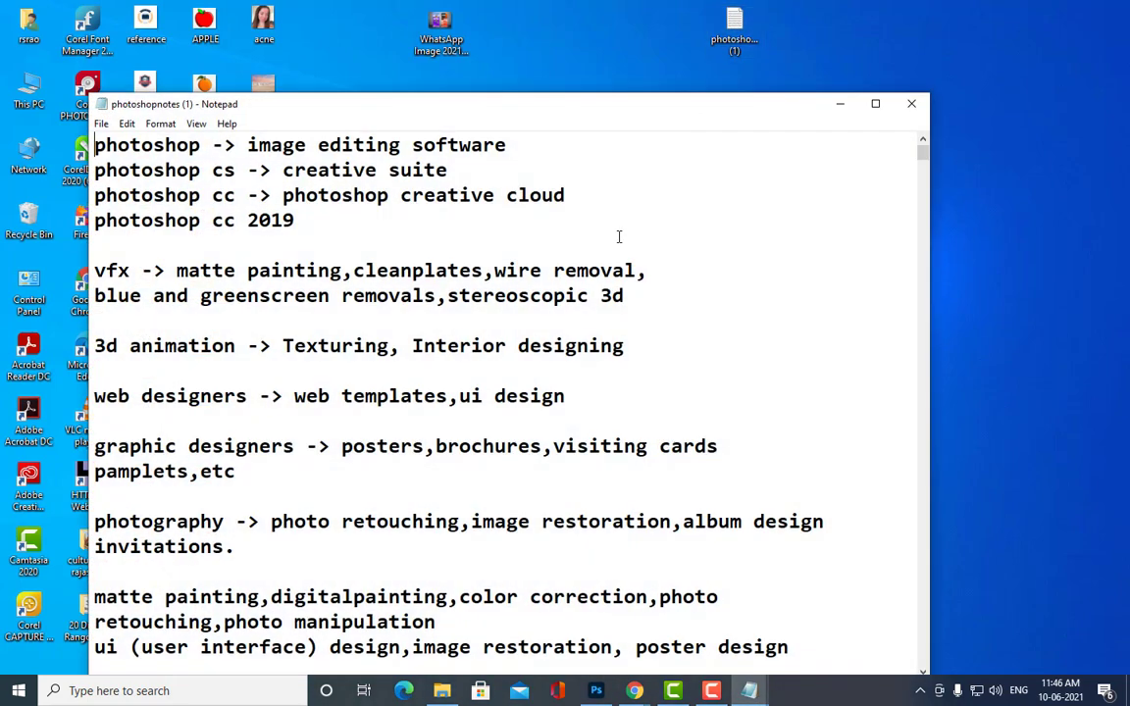
click(844, 106)
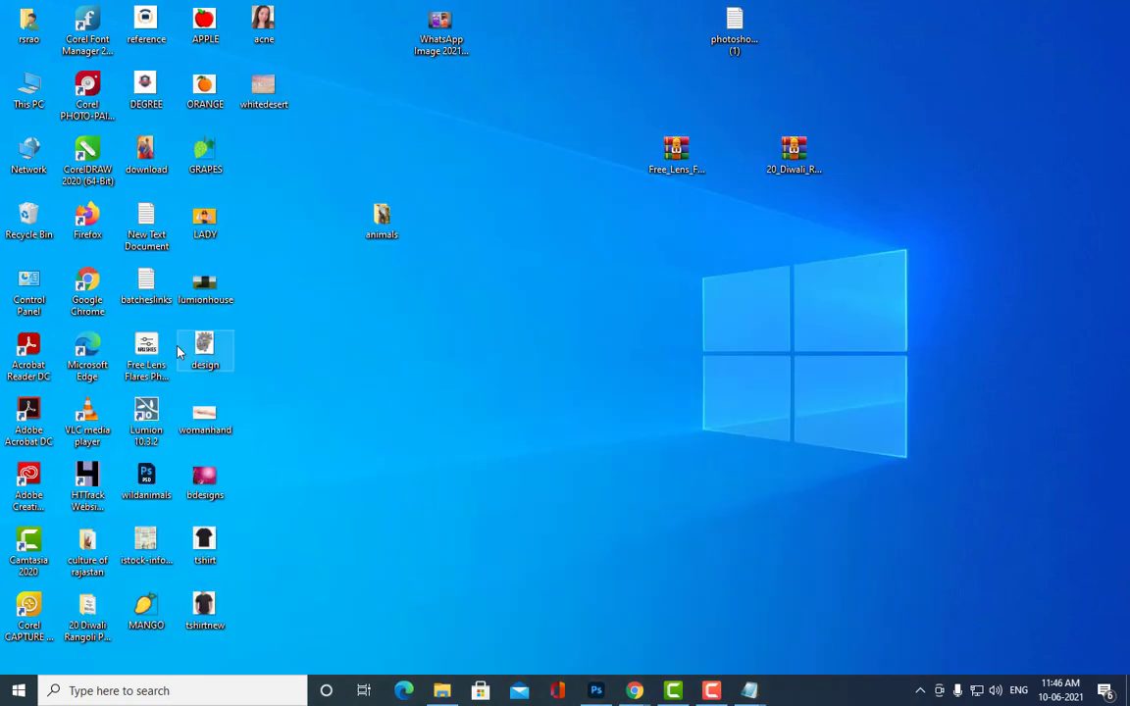
Step: Open New Text Document from the desktop, move its window clear of the desktop icons, and write "remove the wires and green scr"
double_click(146, 221)
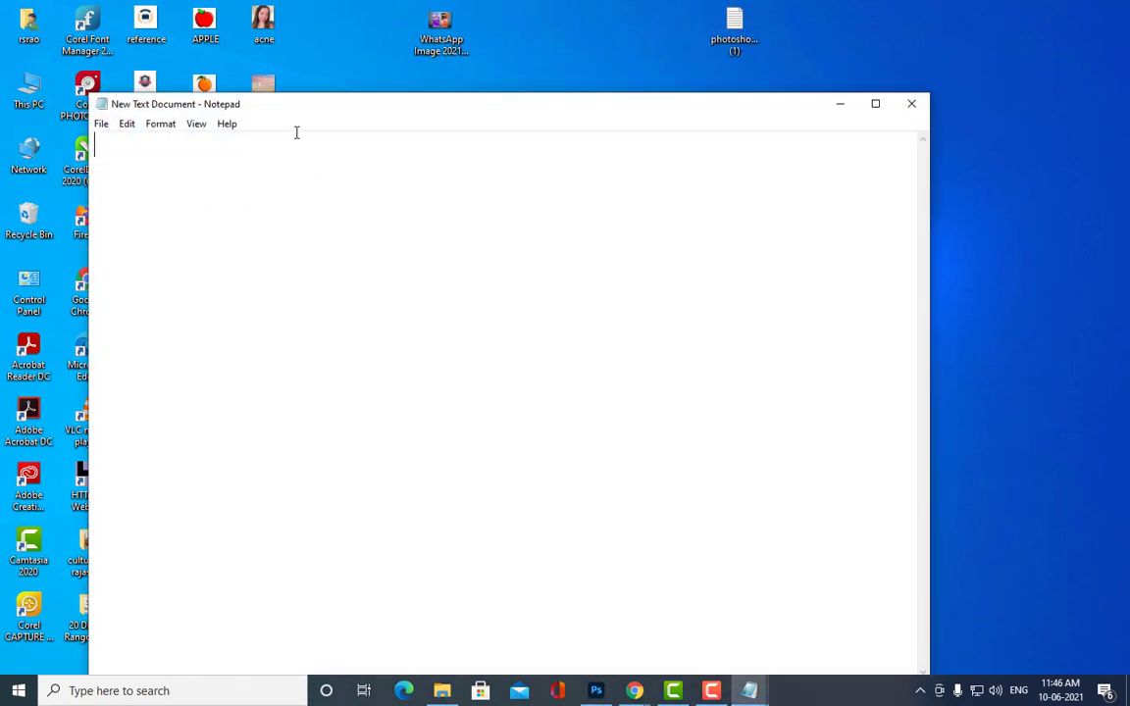
drag(341, 118, 564, 190)
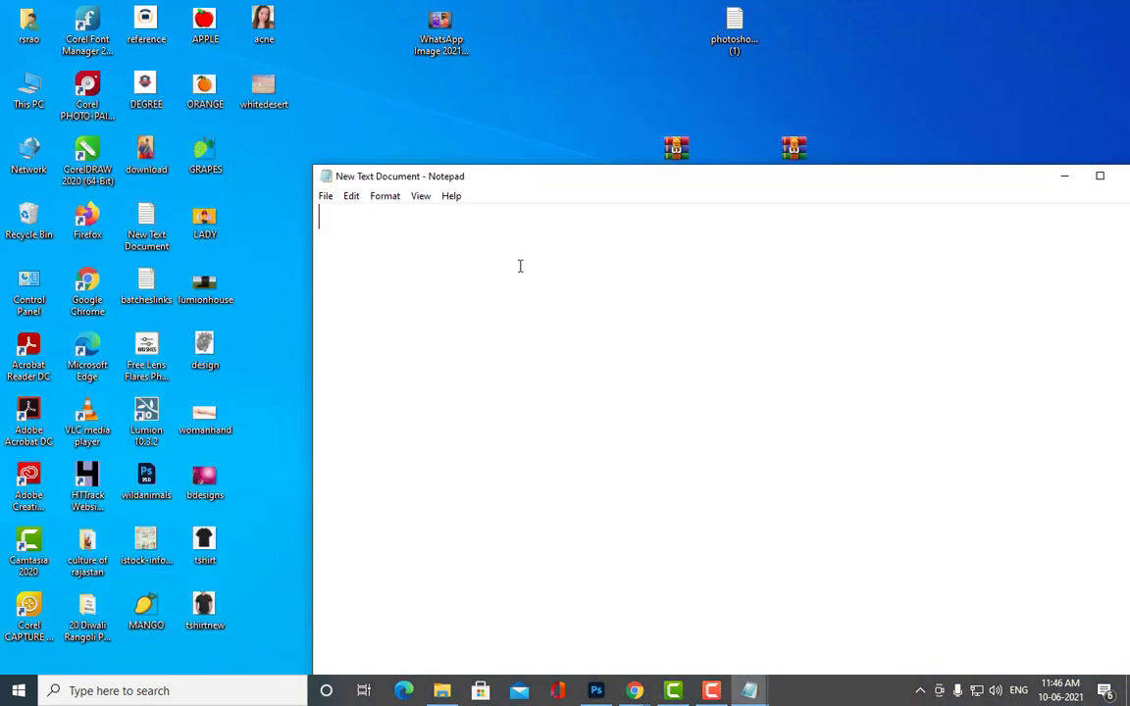
text(remove the wires and green scr)
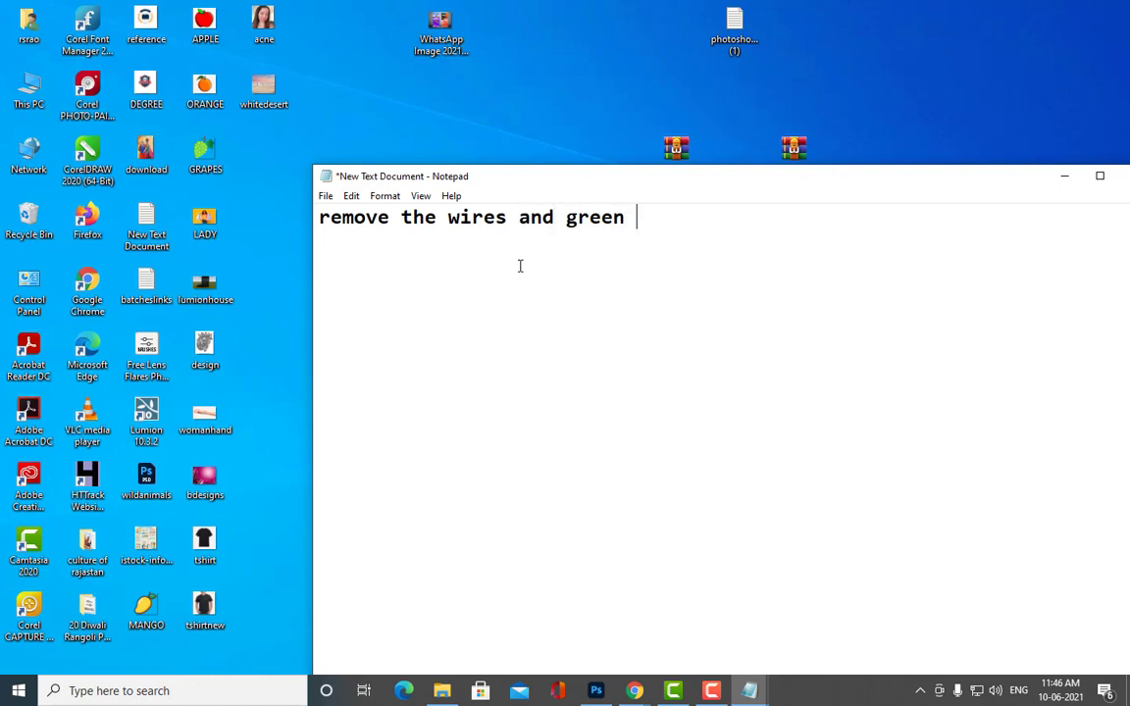